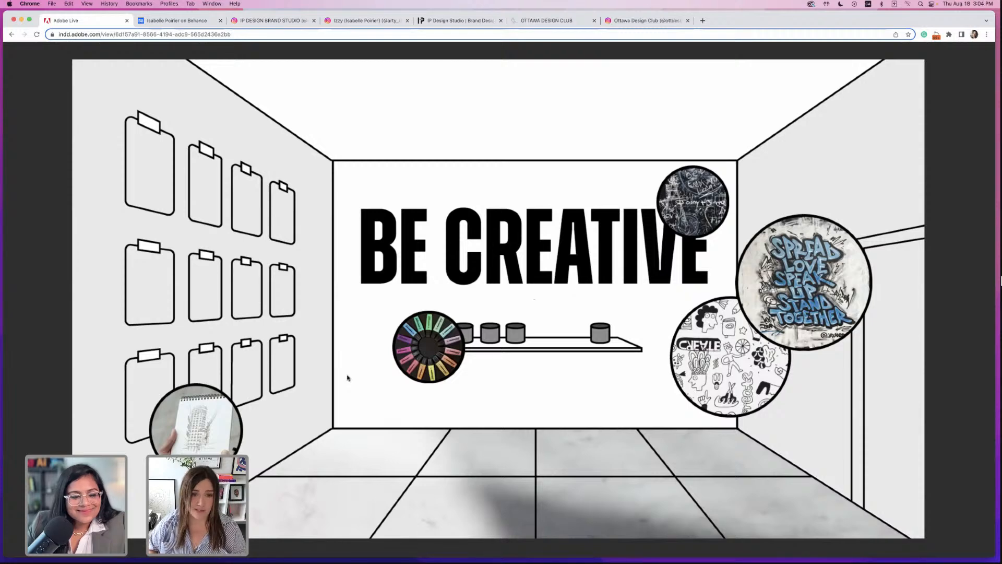
# - Advance the presentation from the BE CREATIVE room slide through the target audience personas to the design process title slide
pyautogui.press('Right')
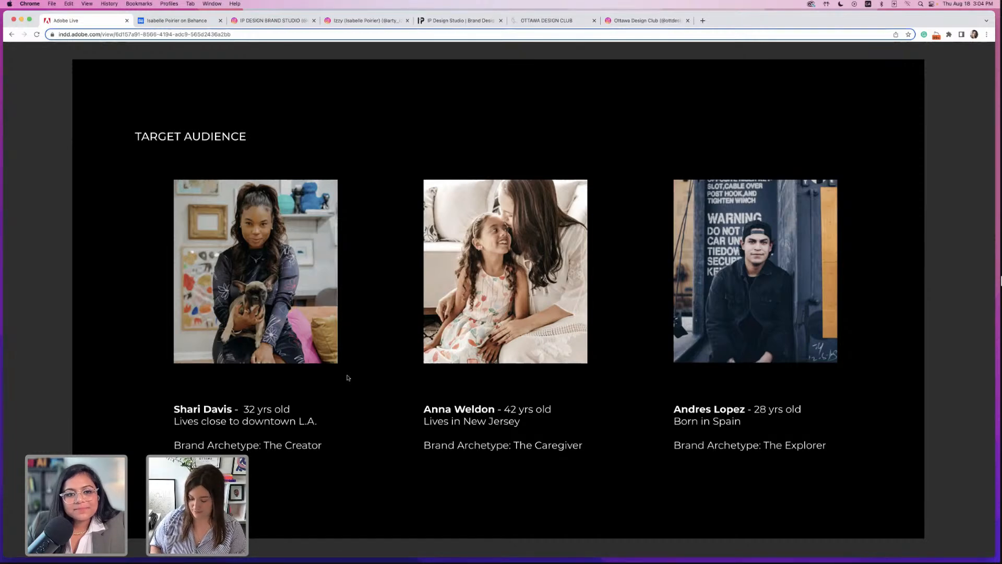
pyautogui.press('Right')
pyautogui.press('Right')
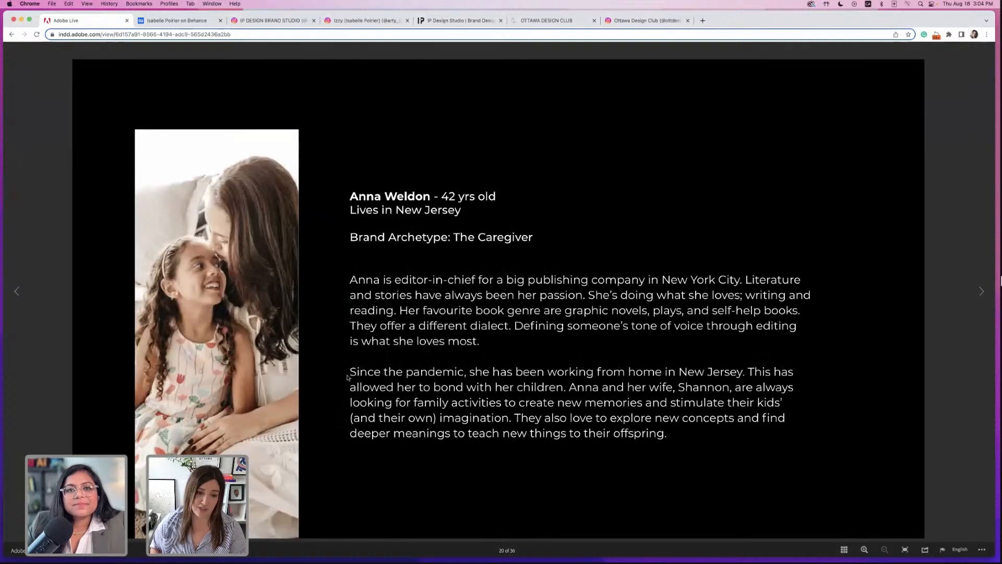
pyautogui.press('Right')
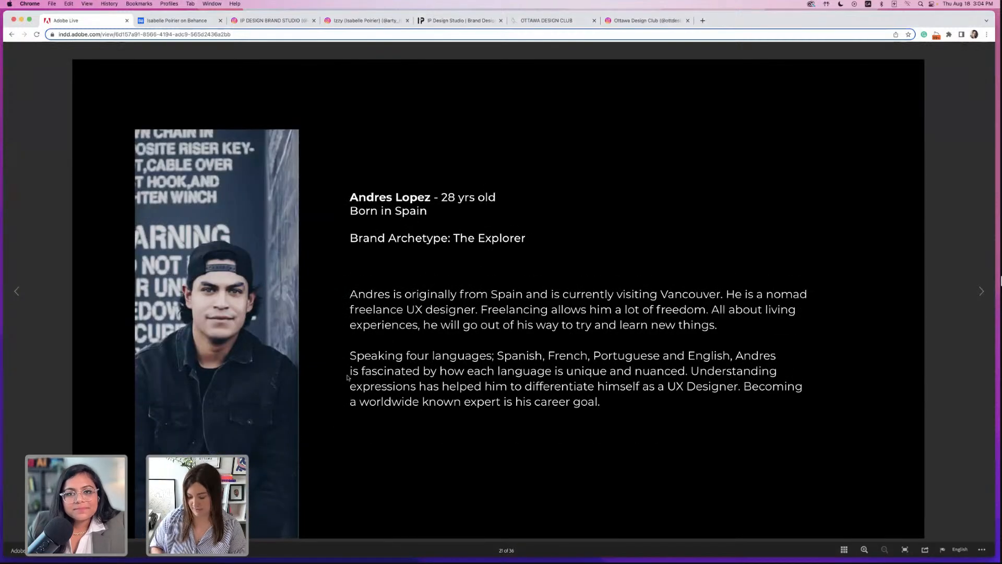
pyautogui.press('Right')
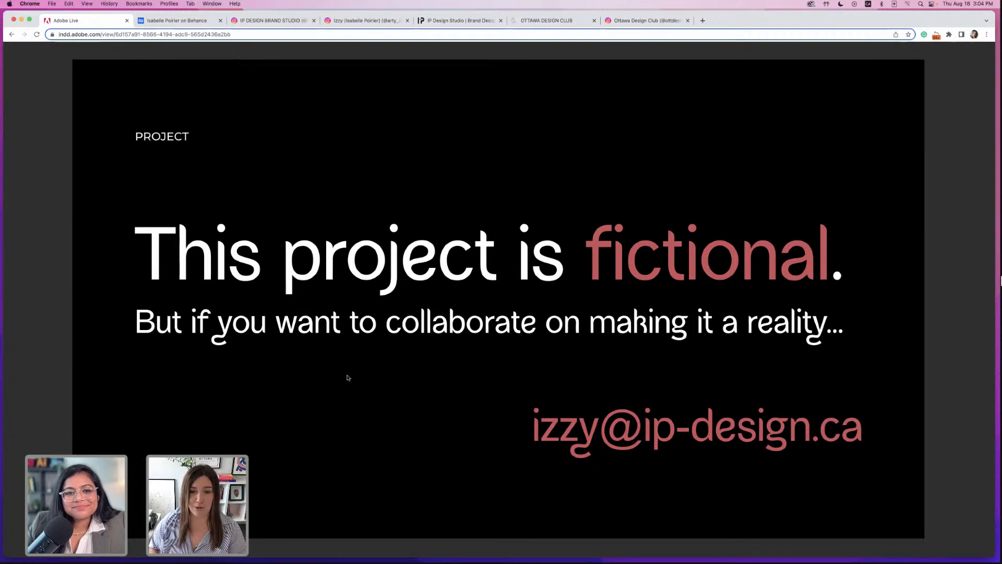
pyautogui.press('Right')
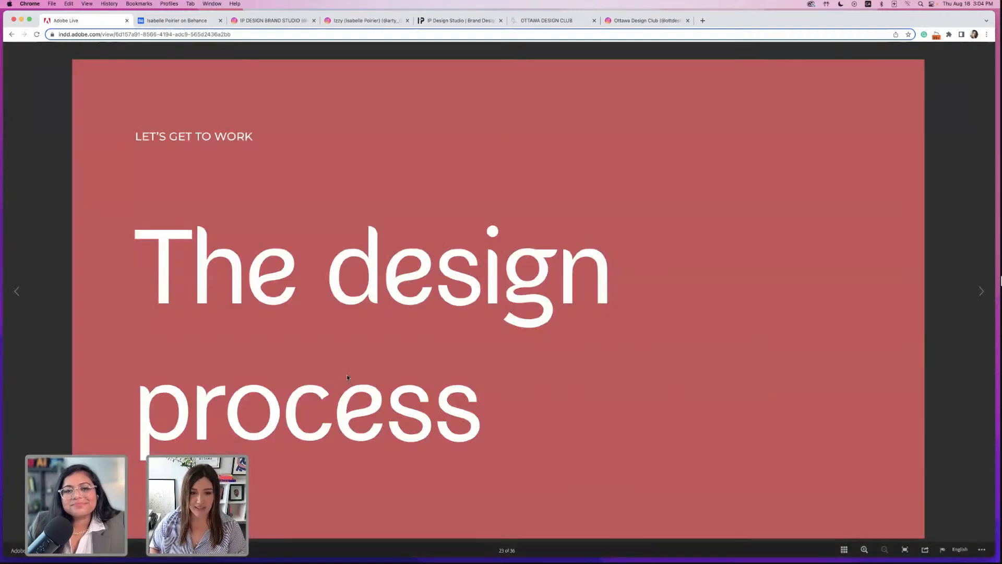
# - Show the moodboard slide, the Musiom logo sketches and the slide with the keyword list, returning once to the moodboard
pyautogui.press('Right')
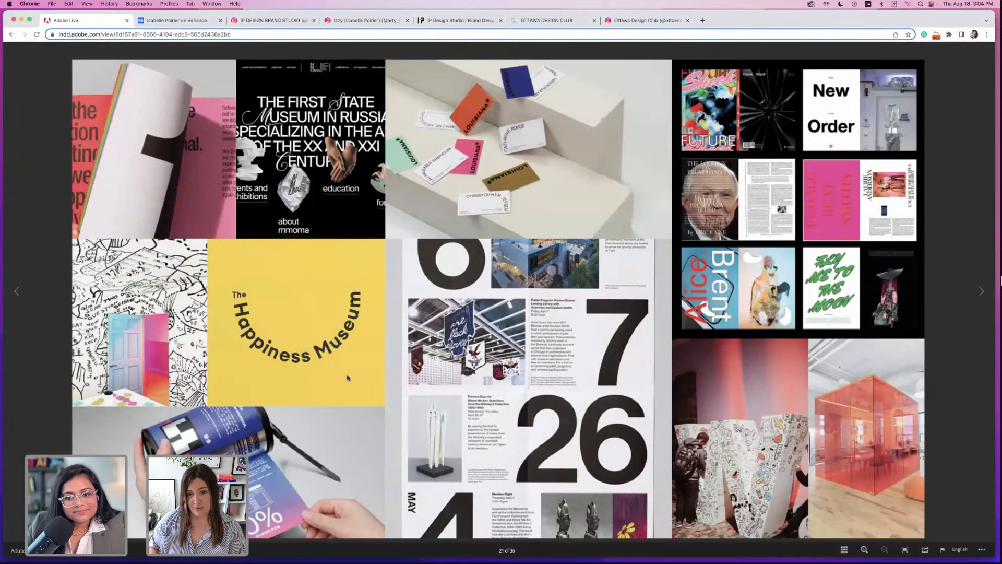
pyautogui.press('Right')
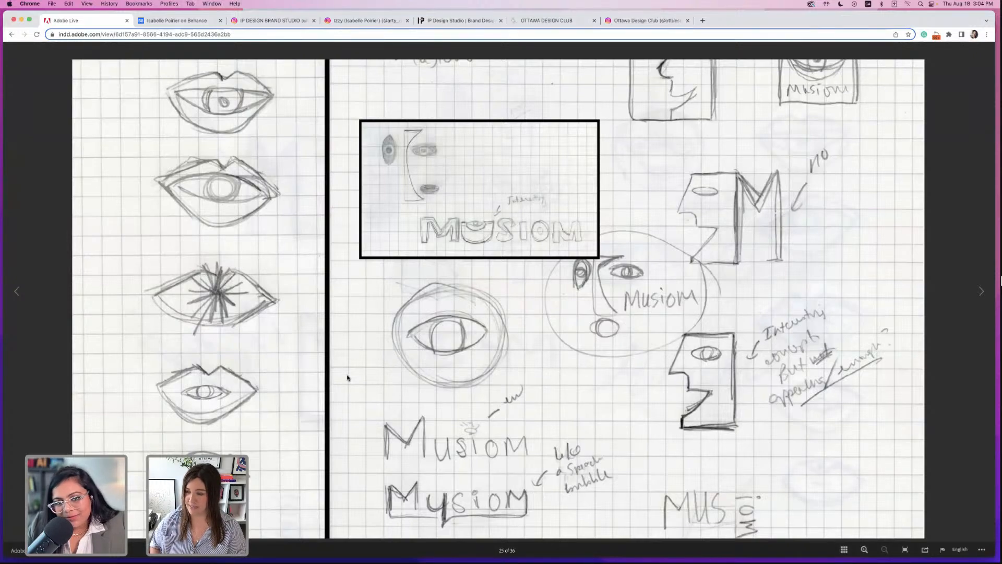
pyautogui.press('Left')
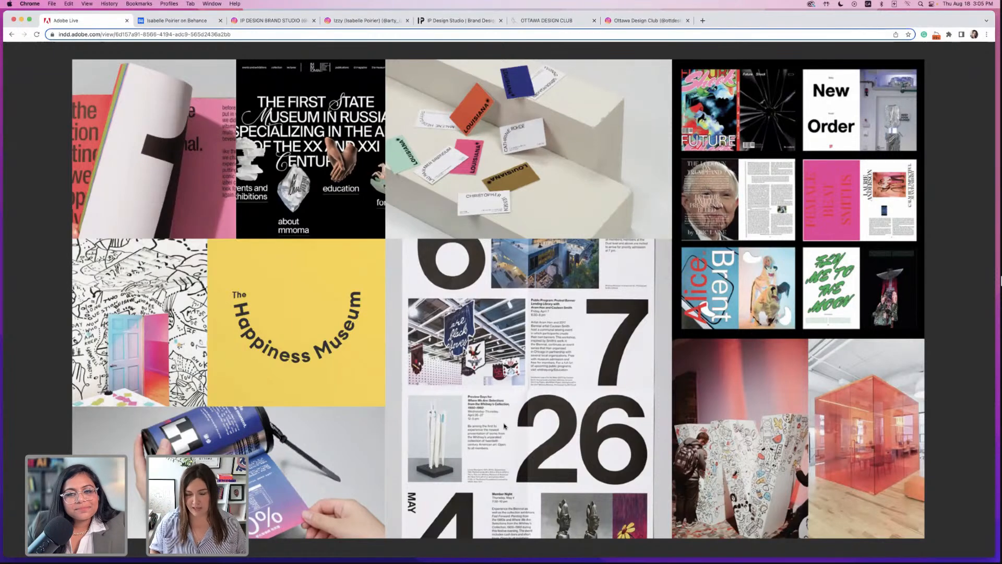
pyautogui.press('Right')
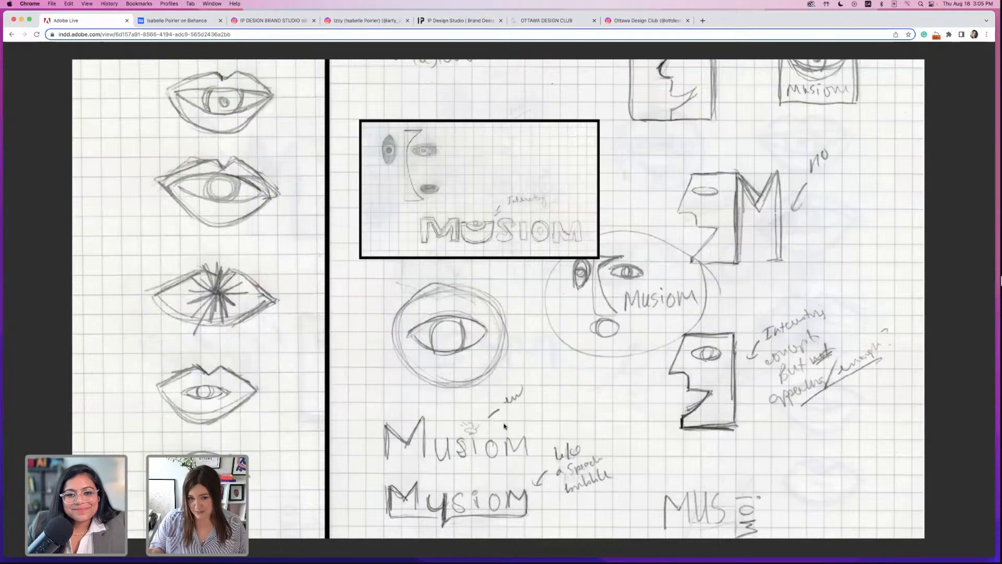
pyautogui.press('Right')
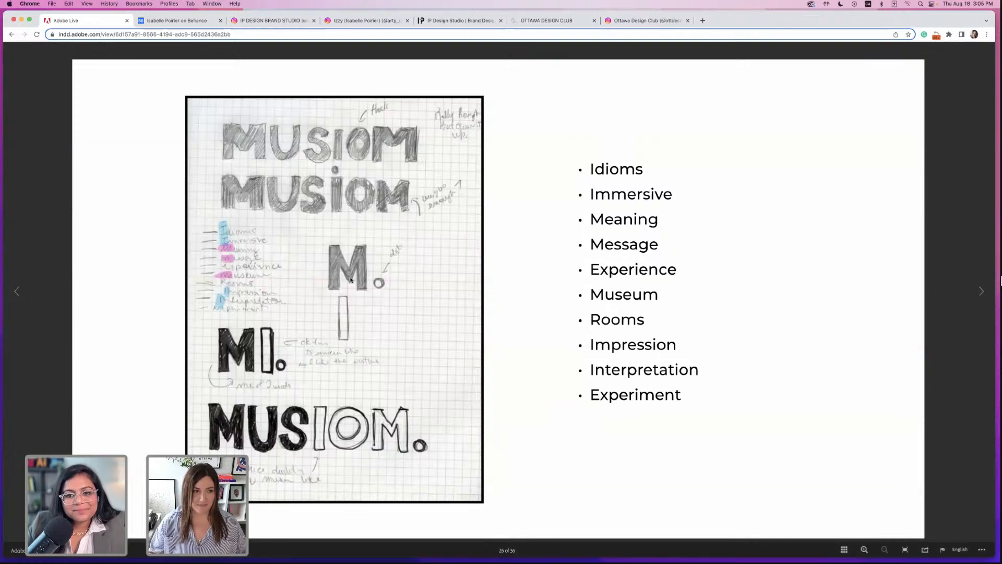
# - Switch to the Musiom logo document in Illustrator and examine the type explorations and the logo versions on white and black
pyautogui.moveTo(790, 560)
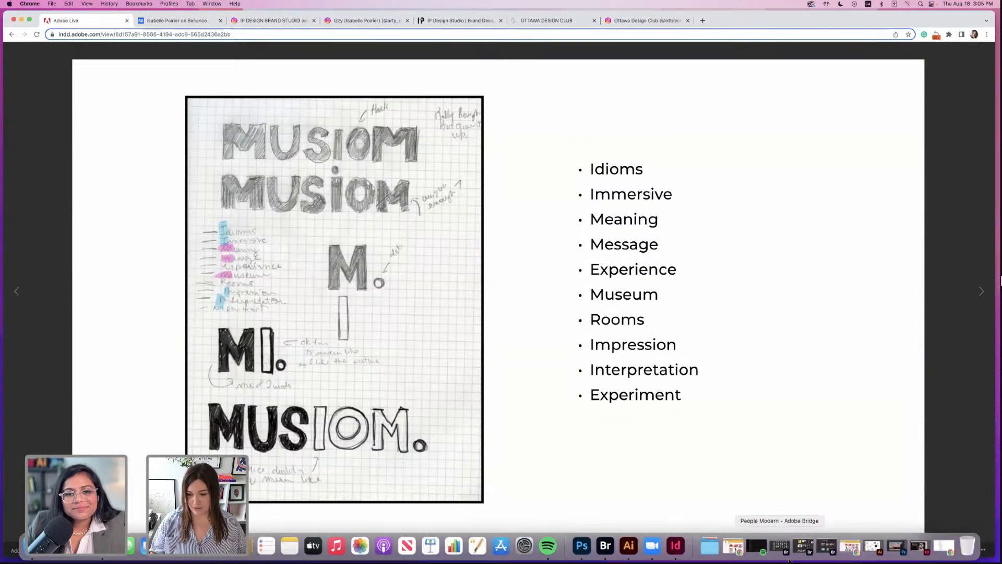
pyautogui.click(623, 544)
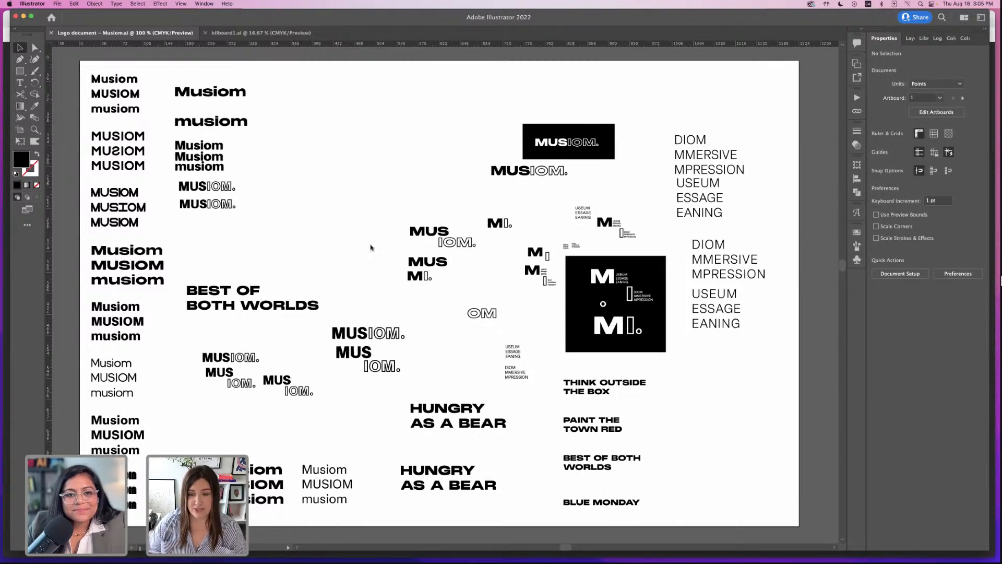
pyautogui.scroll(-10, 371, 248)
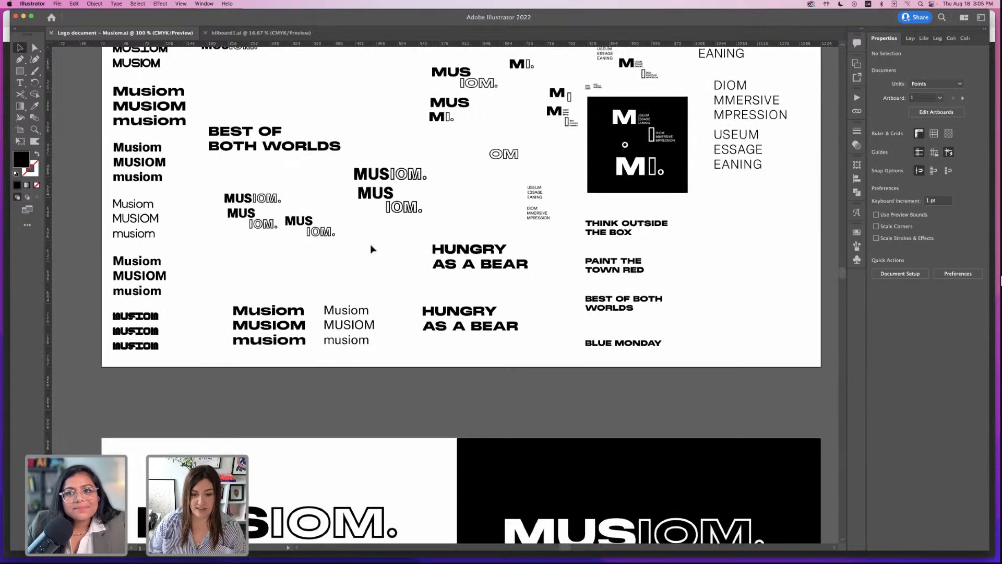
pyautogui.scroll(-12, 372, 251)
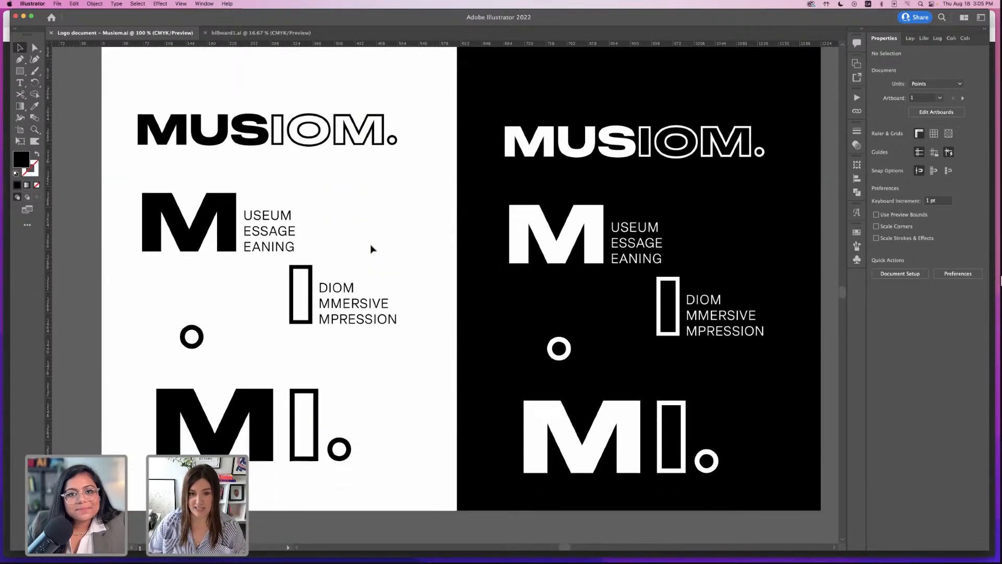
pyautogui.hscroll(1, 372, 249)
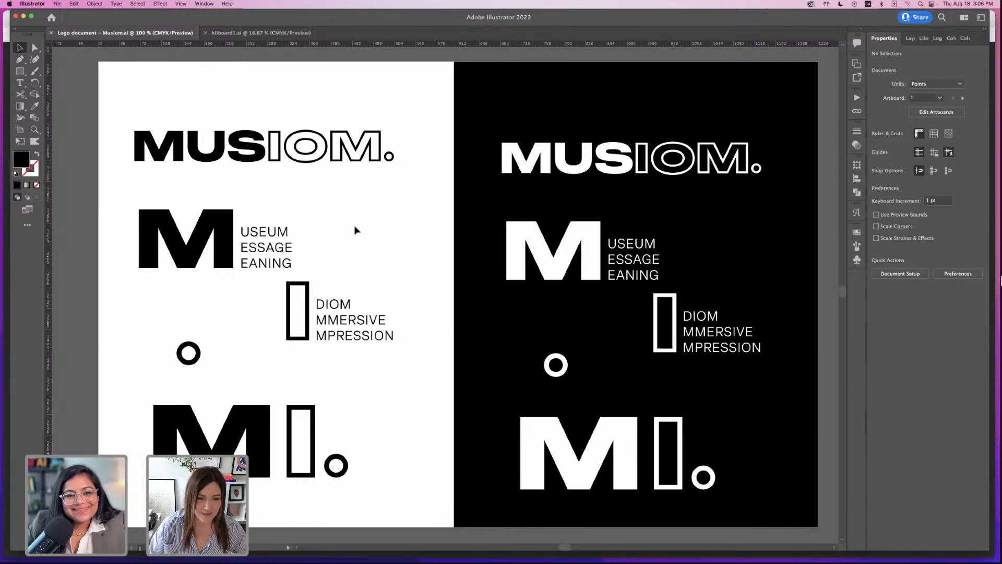
# - Examine the MI. monogram versions and the artboard of idiom phrases set in solid and outlined lettering
pyautogui.scroll(-5, 356, 230)
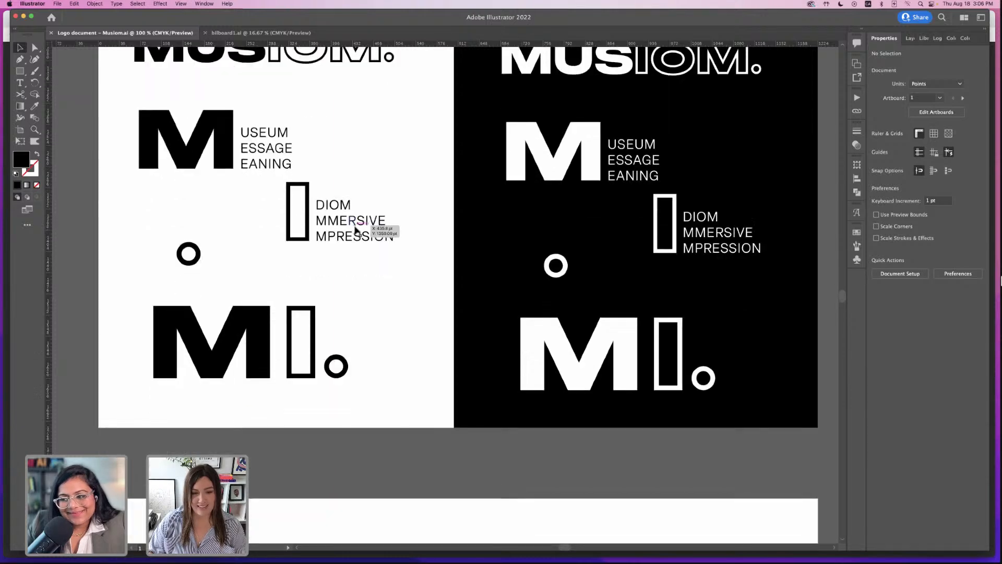
pyautogui.scroll(3, 355, 230)
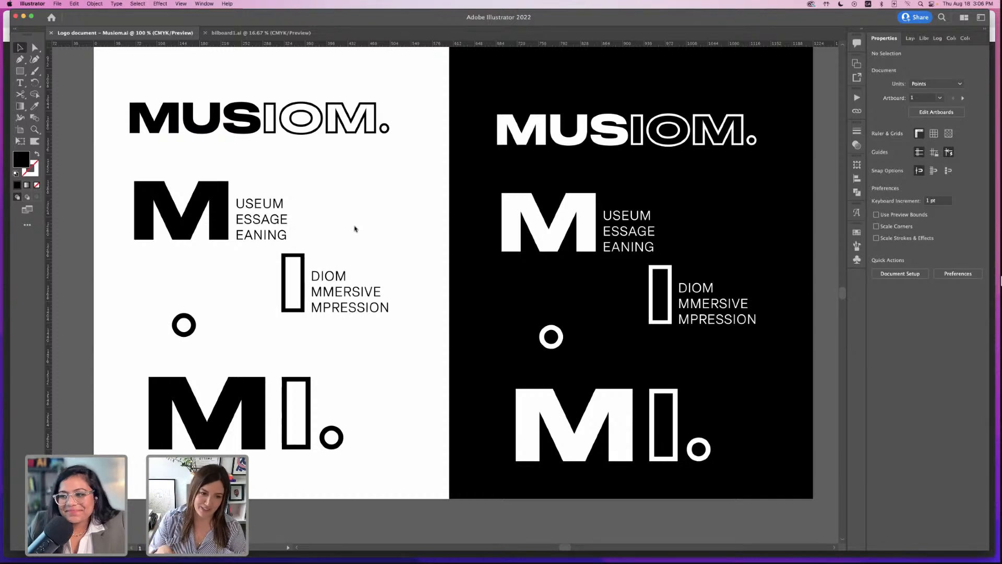
pyautogui.scroll(-2, 339, 219)
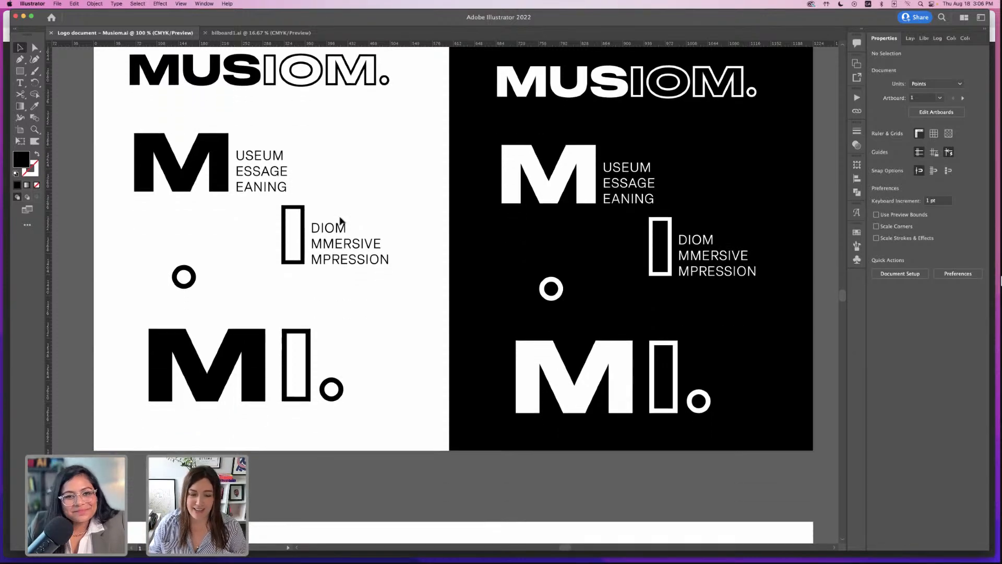
pyautogui.scroll(-5, 340, 220)
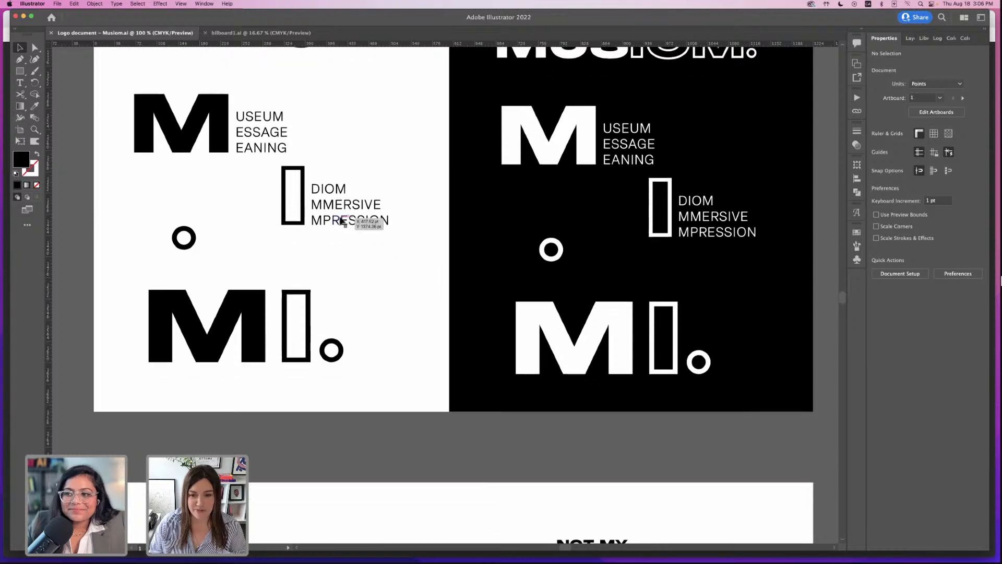
pyautogui.scroll(-7, 340, 220)
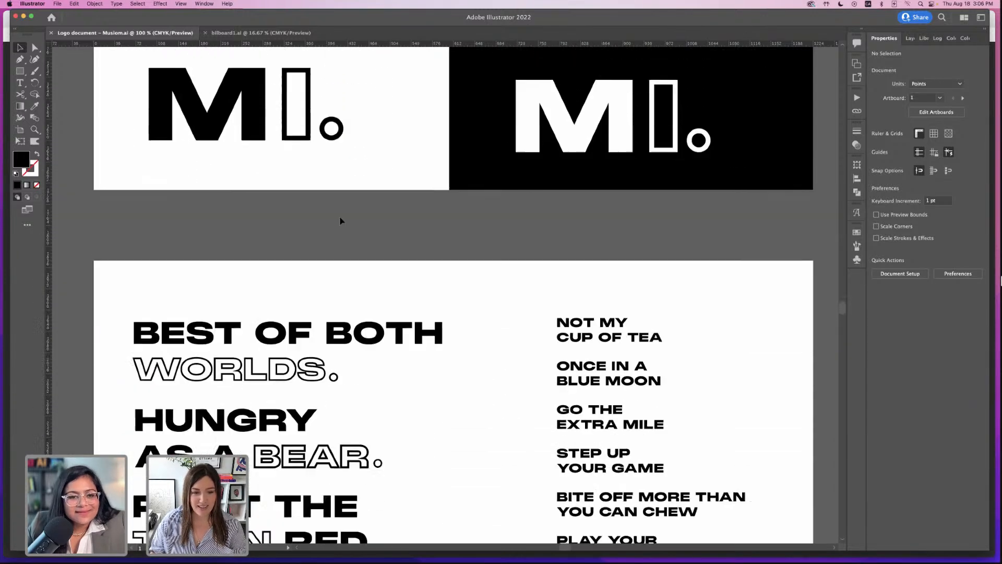
pyautogui.scroll(-4, 340, 220)
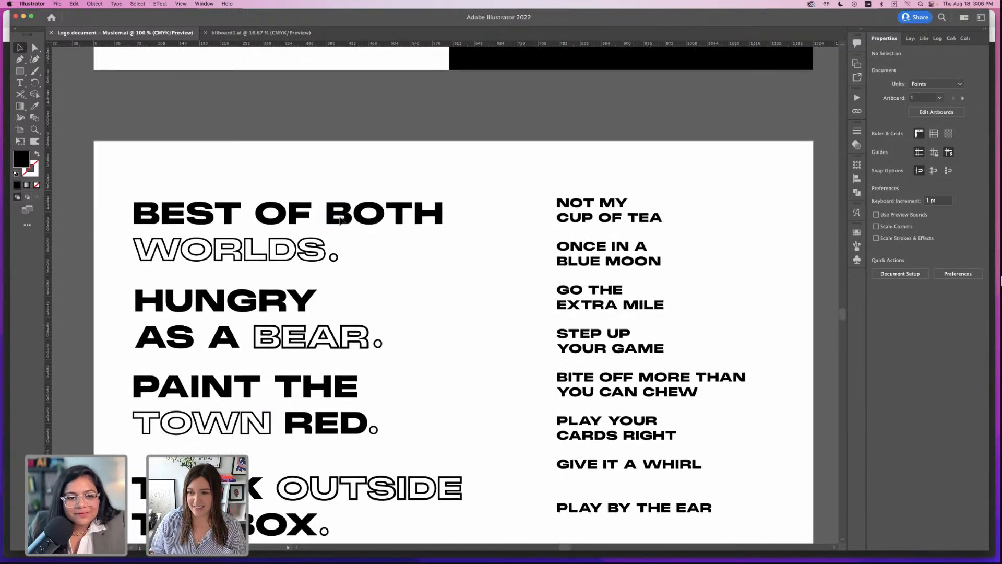
pyautogui.scroll(-2, 339, 220)
pyautogui.scroll(1, 340, 217)
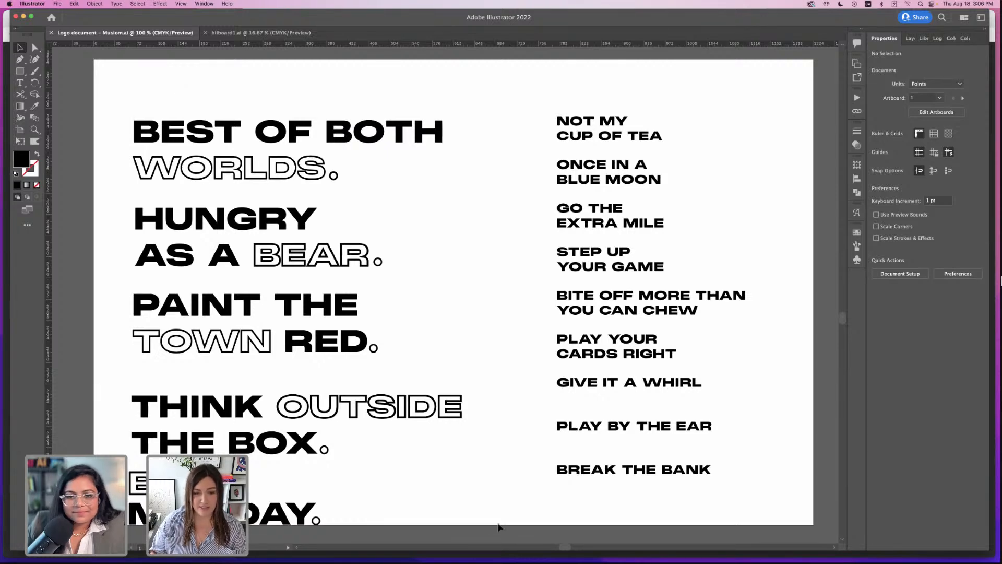
# - Switch to the Musiom Proposal document in InDesign and review the cover, Concept, Idiom museum and Locations pages
pyautogui.moveTo(527, 553)
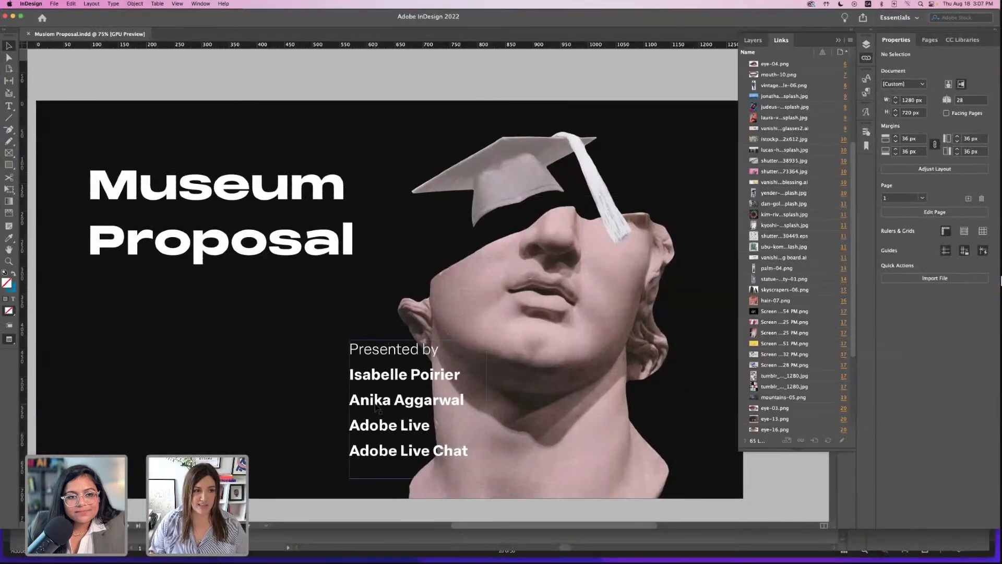
pyautogui.hscroll(-2, 376, 407)
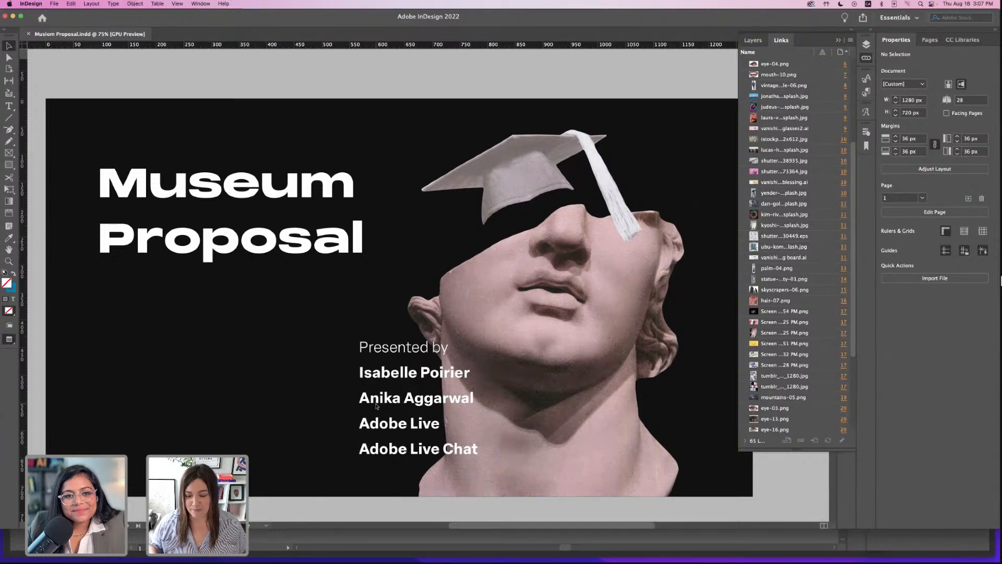
pyautogui.scroll(-10, 375, 407)
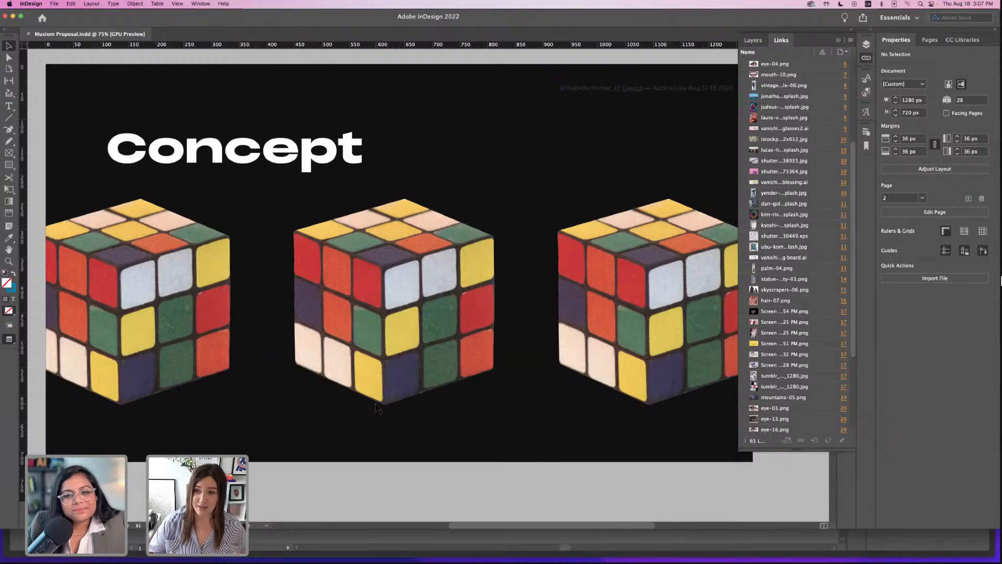
pyautogui.scroll(-10, 376, 406)
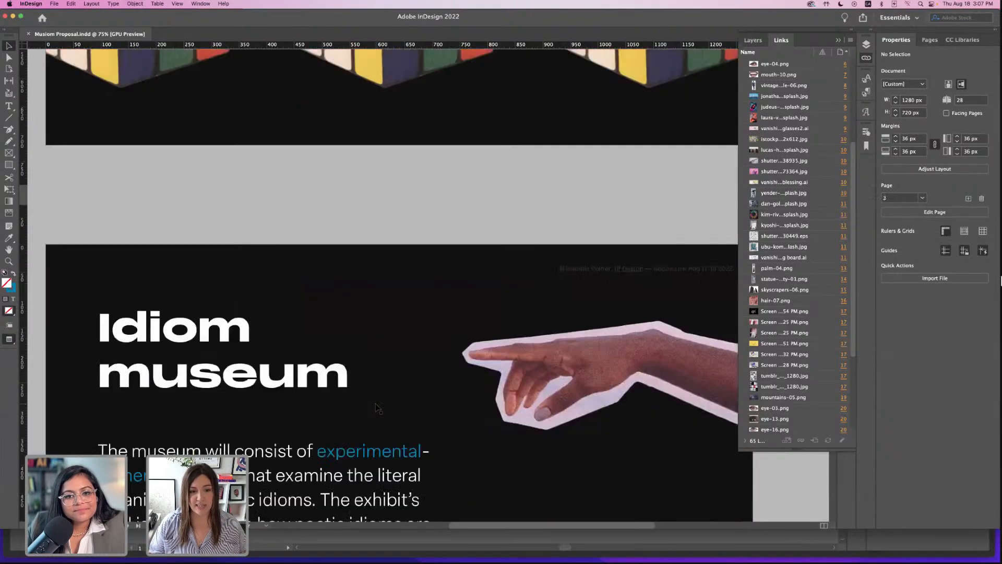
pyautogui.scroll(-3, 376, 406)
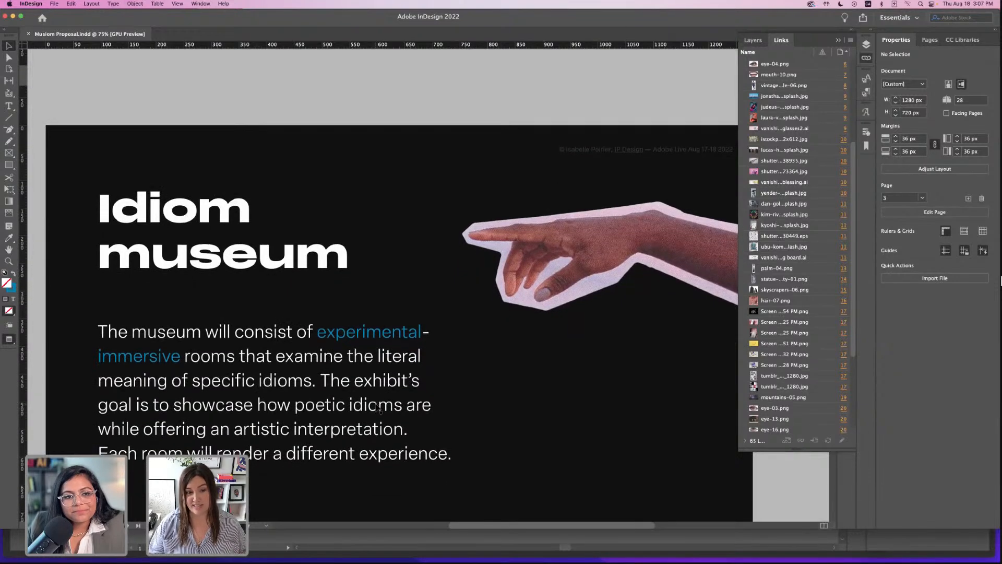
pyautogui.scroll(-7, 377, 406)
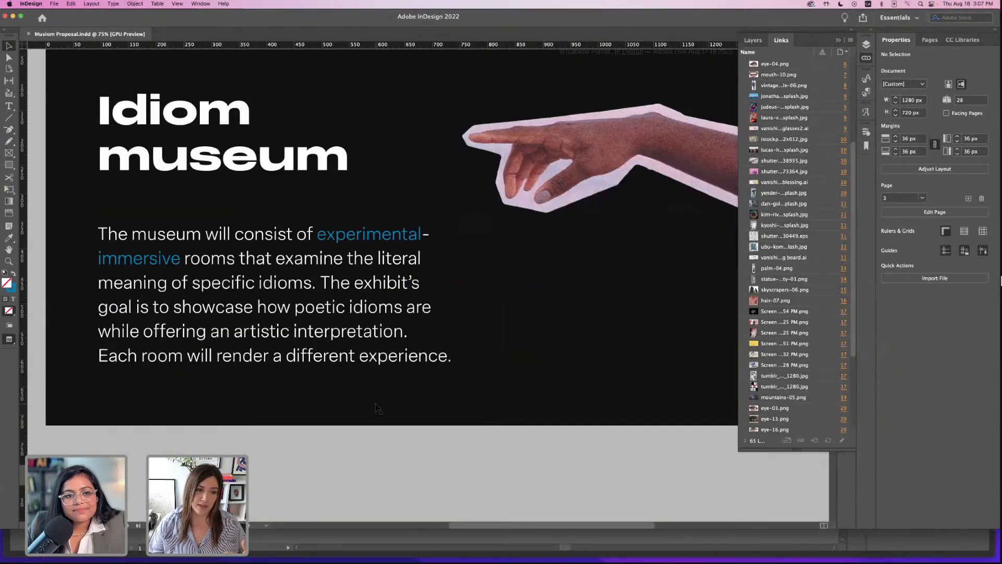
pyautogui.scroll(-15, 376, 407)
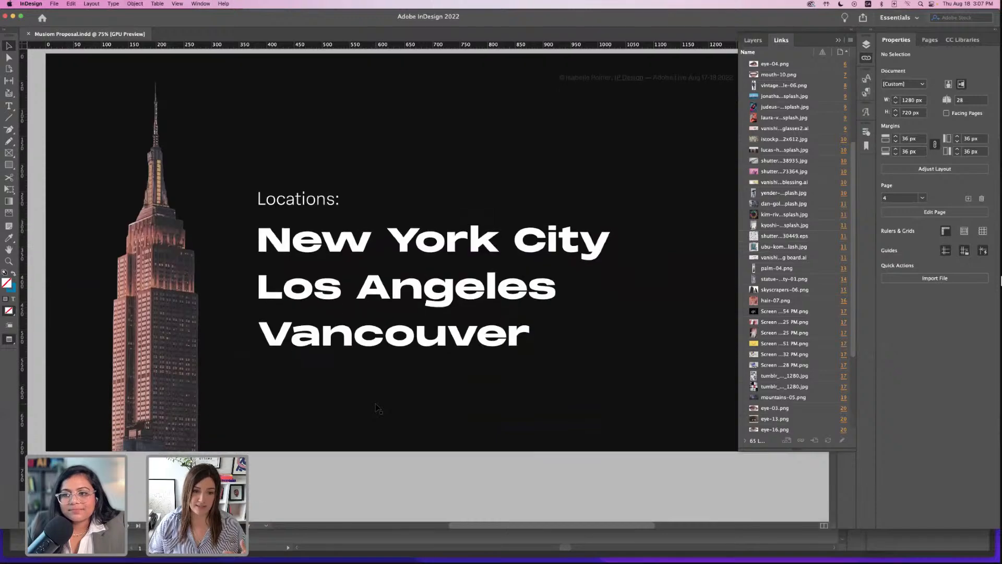
# - Review the proposal's Idioms definition, idiom list, Business Name and Logo pages
pyautogui.scroll(-20, 376, 407)
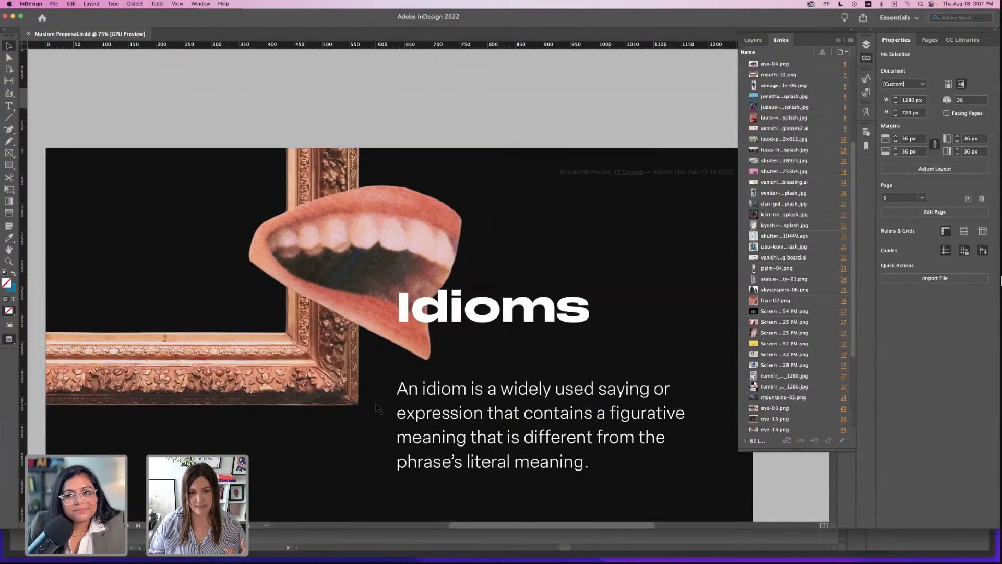
pyautogui.scroll(-20, 378, 409)
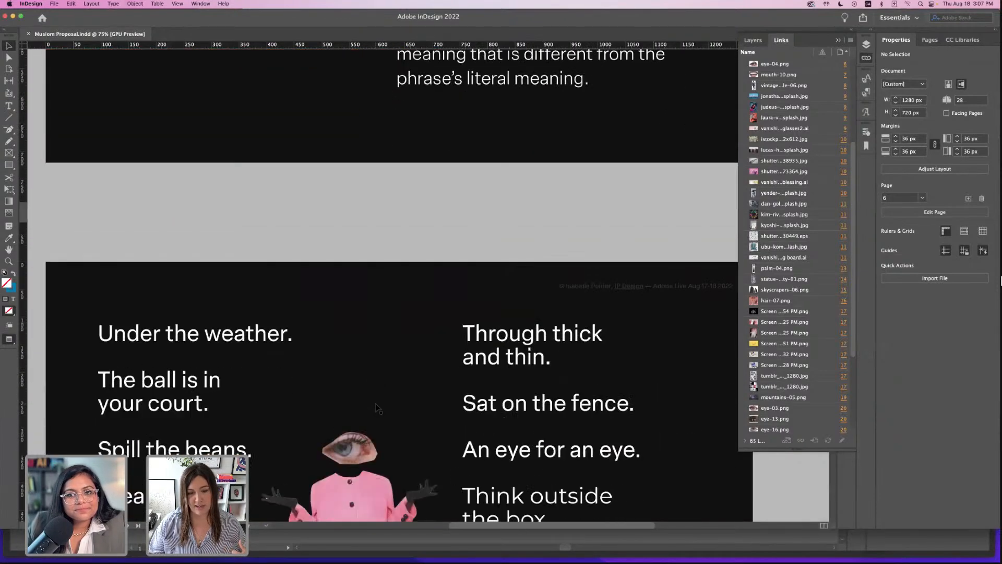
pyautogui.scroll(2, 378, 408)
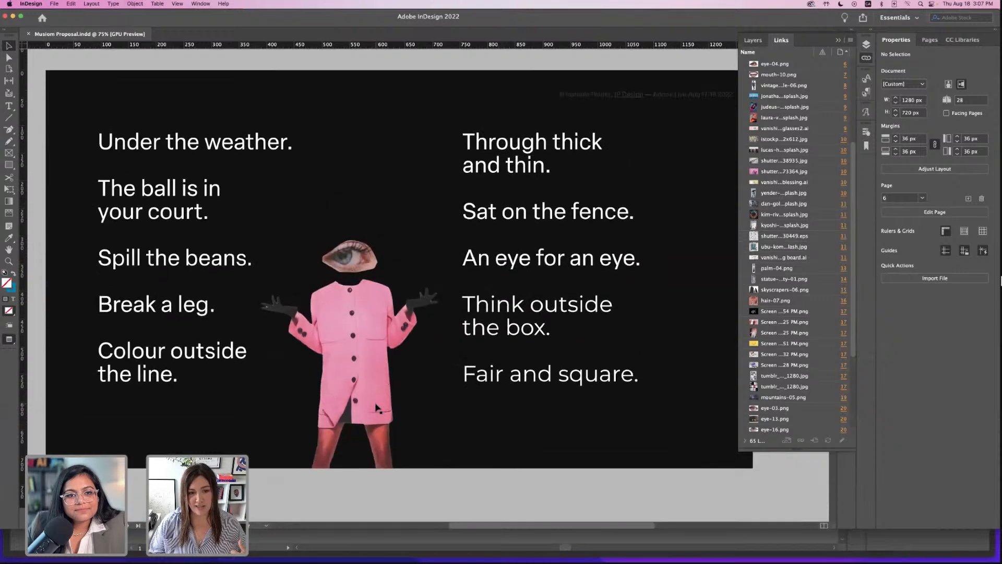
pyautogui.scroll(-15, 375, 408)
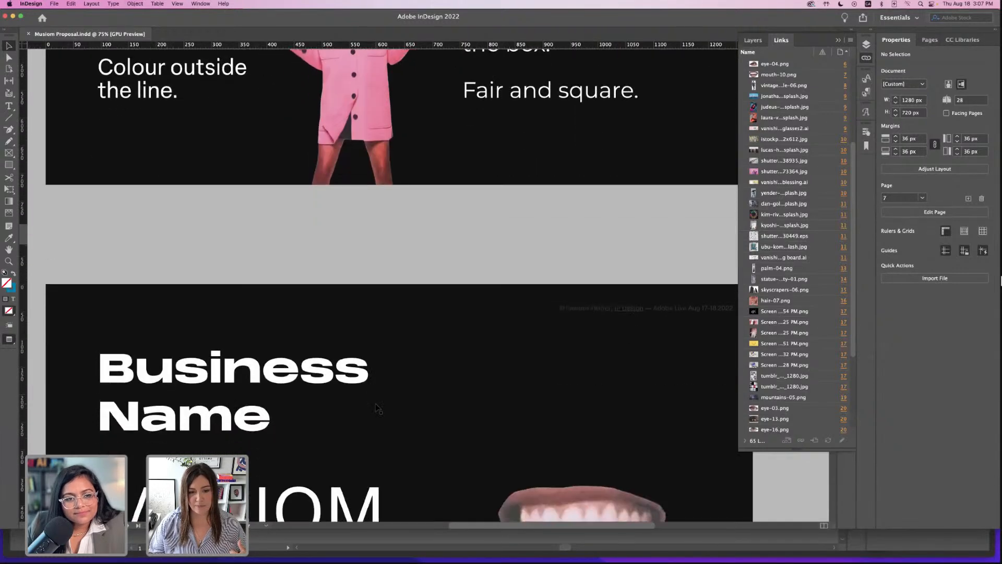
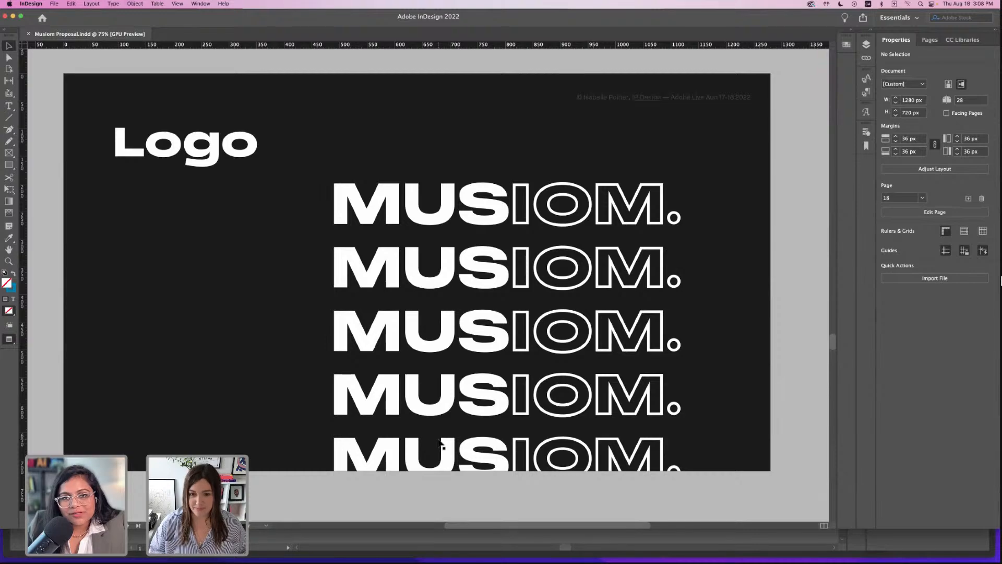
pyautogui.scroll(-10, 440, 444)
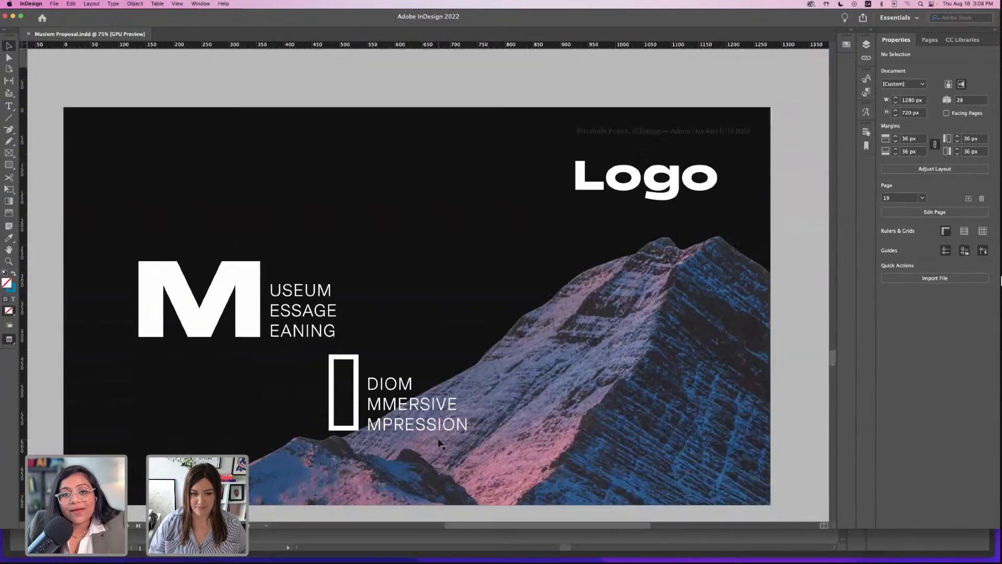
# - Review the proposal's Logo pages with the M and I wordmark and MI. monograms, the Colours page and the Mockups page
pyautogui.scroll(-5, 440, 444)
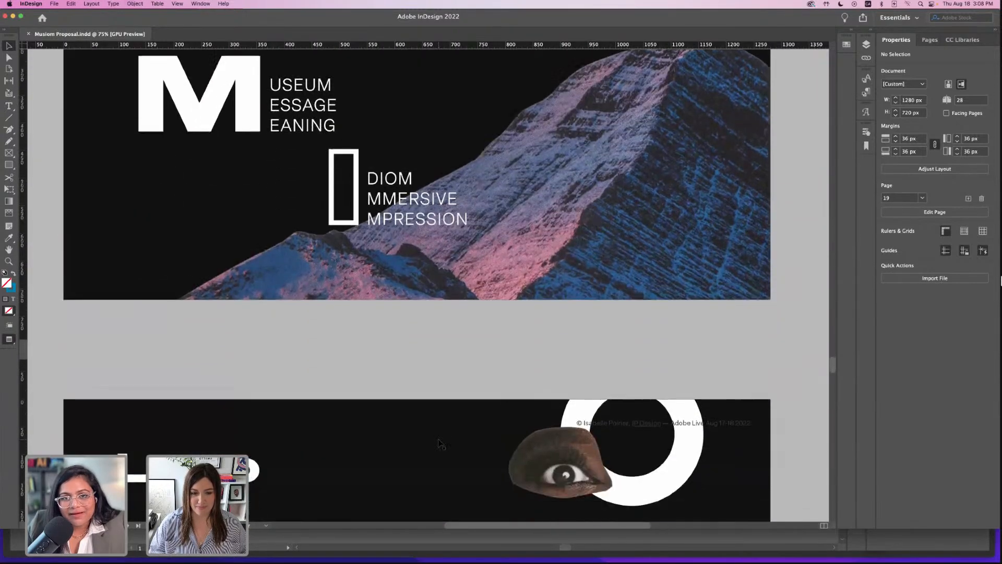
pyautogui.scroll(-7, 440, 444)
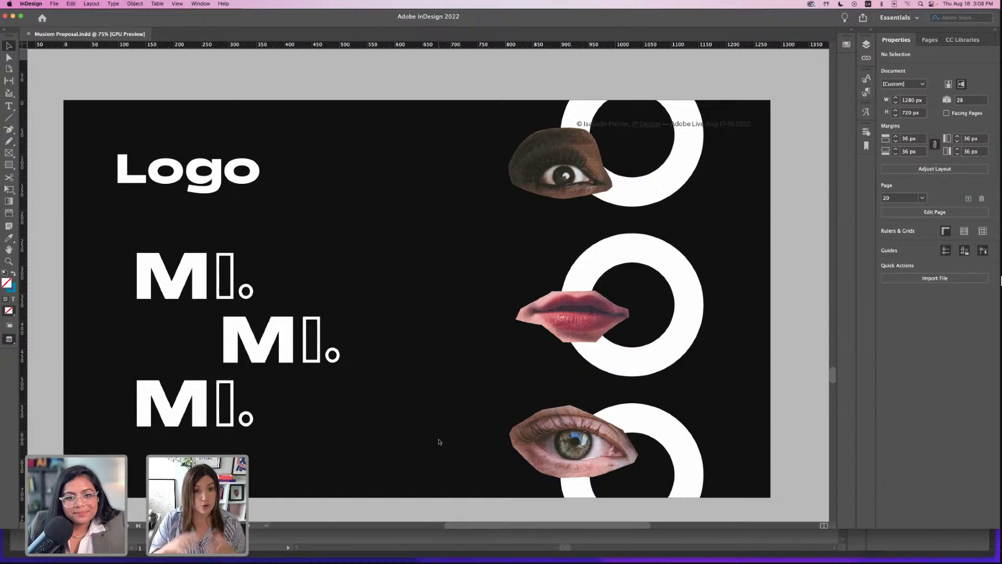
pyautogui.scroll(-10, 437, 441)
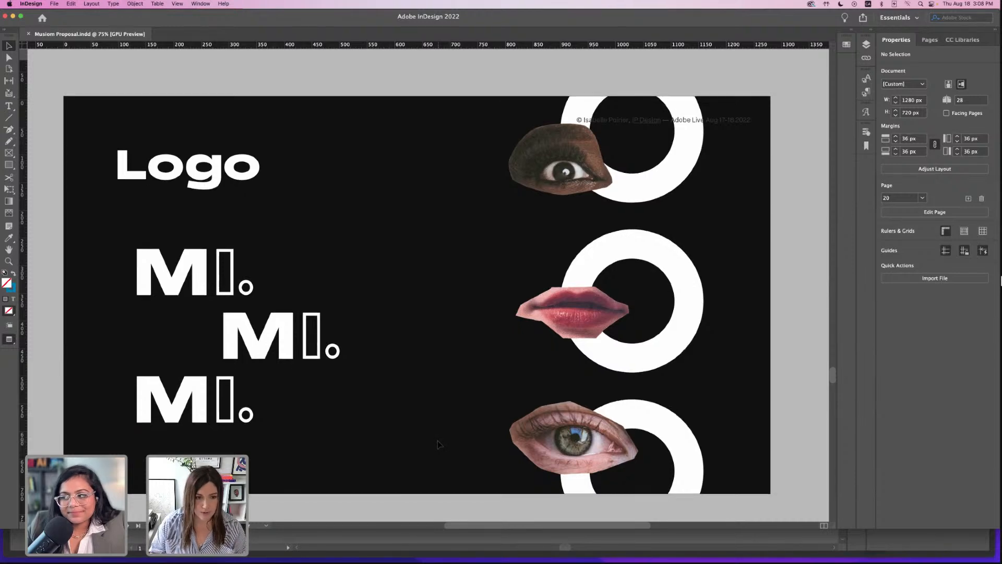
pyautogui.scroll(-4, 438, 444)
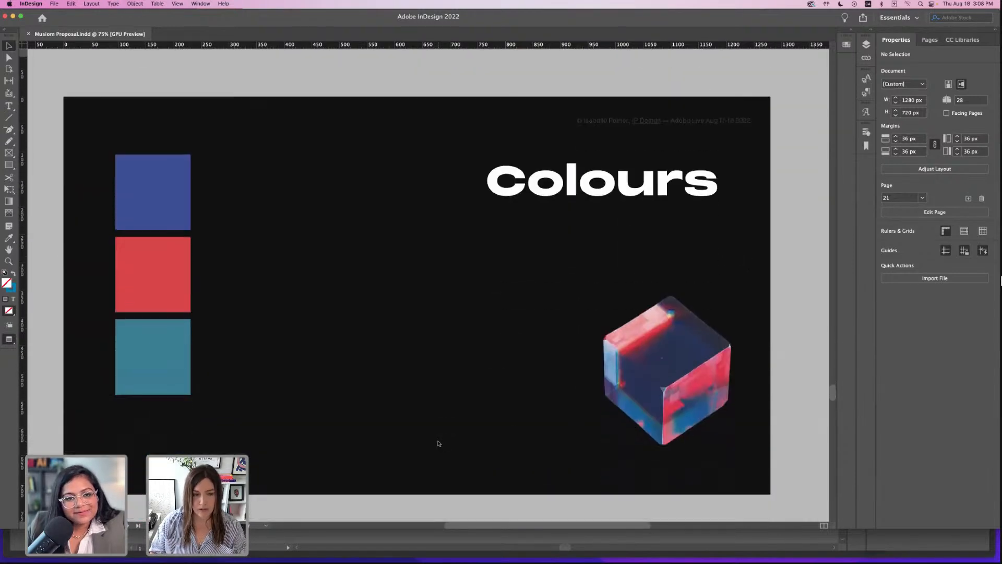
pyautogui.scroll(-20, 437, 443)
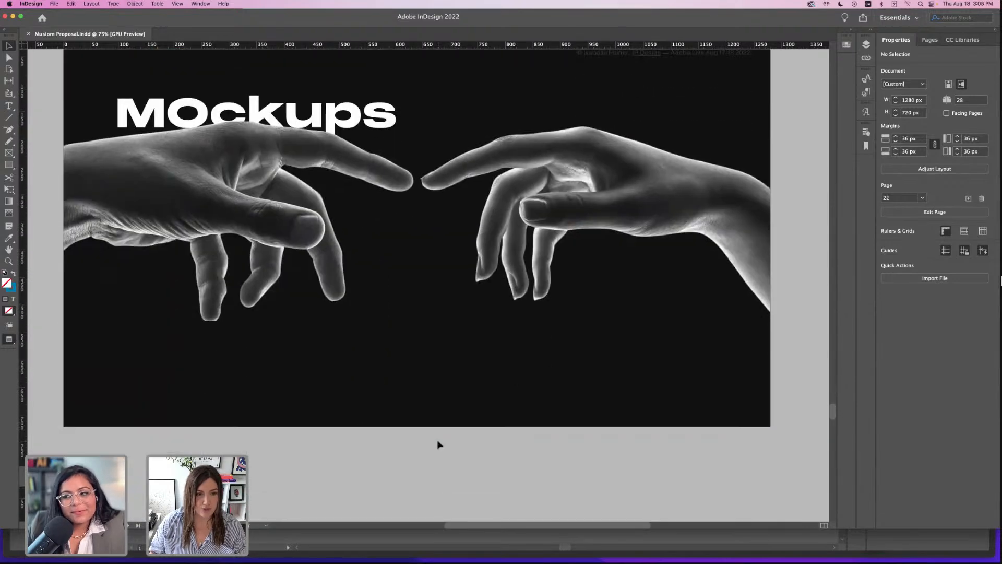
# - Review the Paint the Town Red and Best of Both Worlds ticket mockup pages of the proposal
pyautogui.scroll(-10, 437, 443)
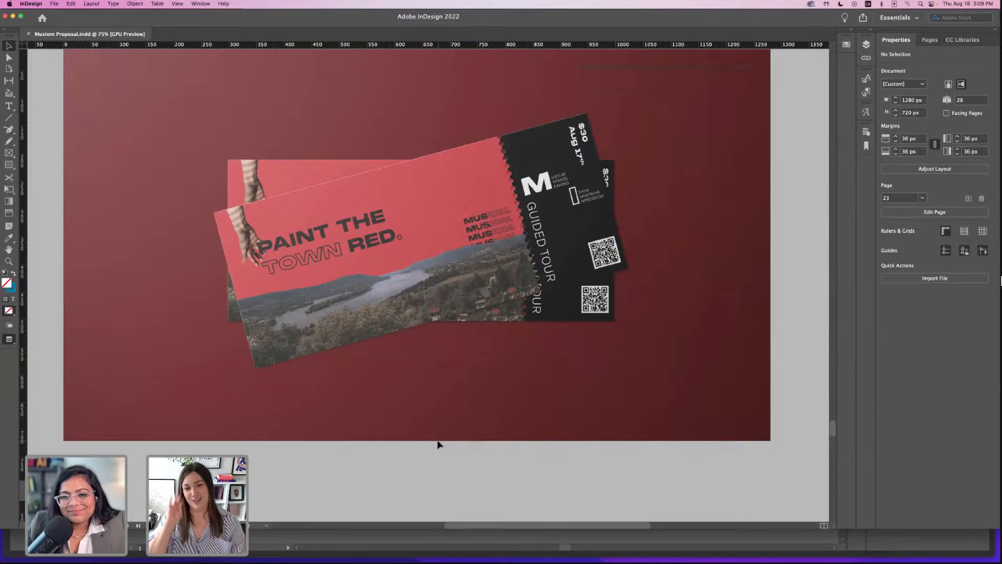
pyautogui.scroll(1, 438, 444)
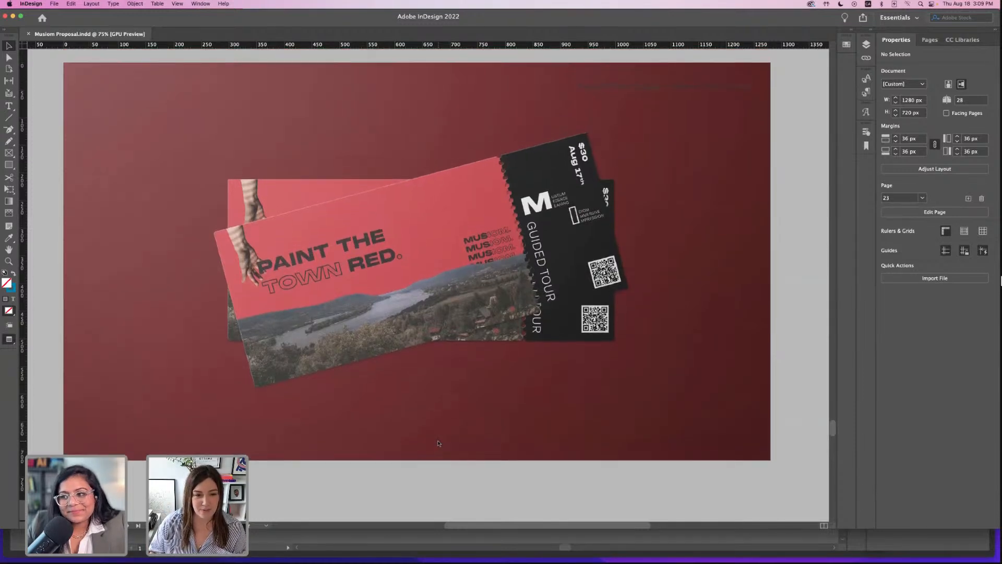
pyautogui.scroll(-16, 437, 444)
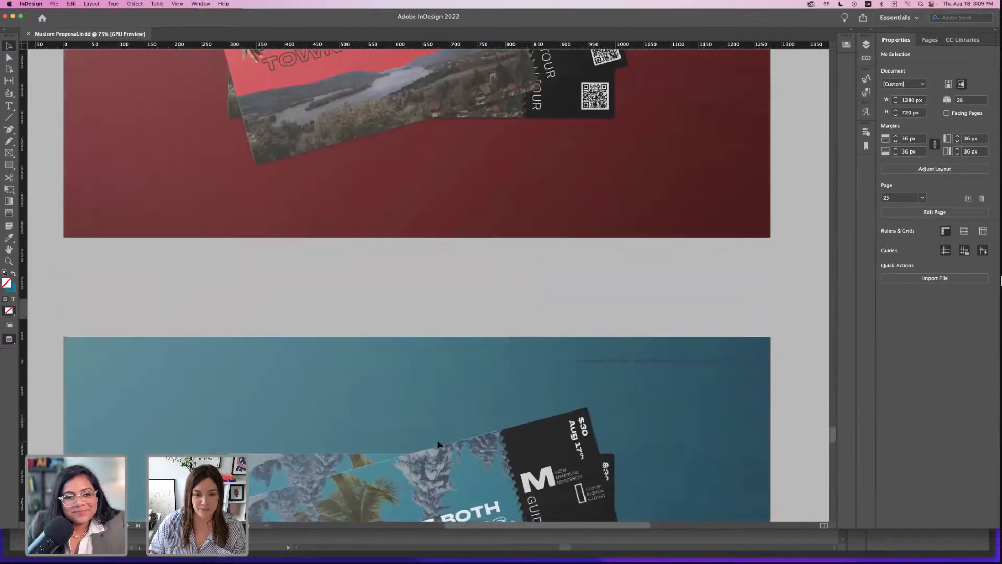
pyautogui.scroll(-2, 438, 444)
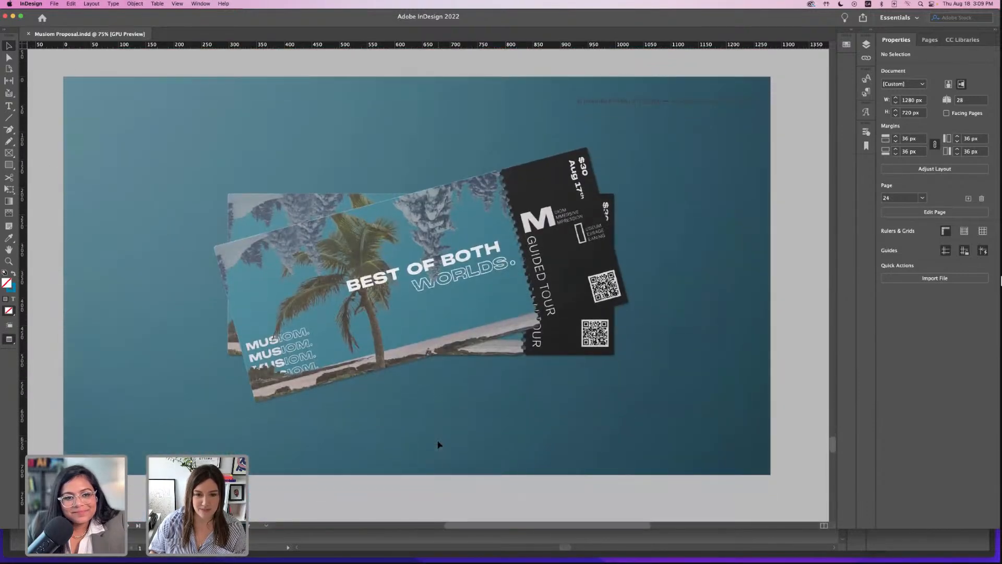
pyautogui.scroll(-12, 438, 444)
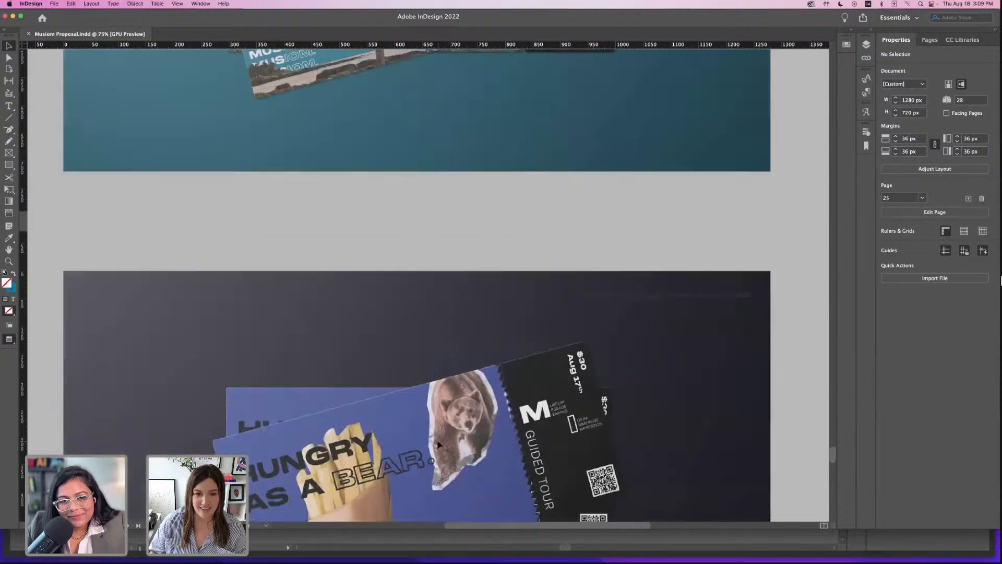
pyautogui.scroll(14, 437, 444)
pyautogui.scroll(-2, 437, 444)
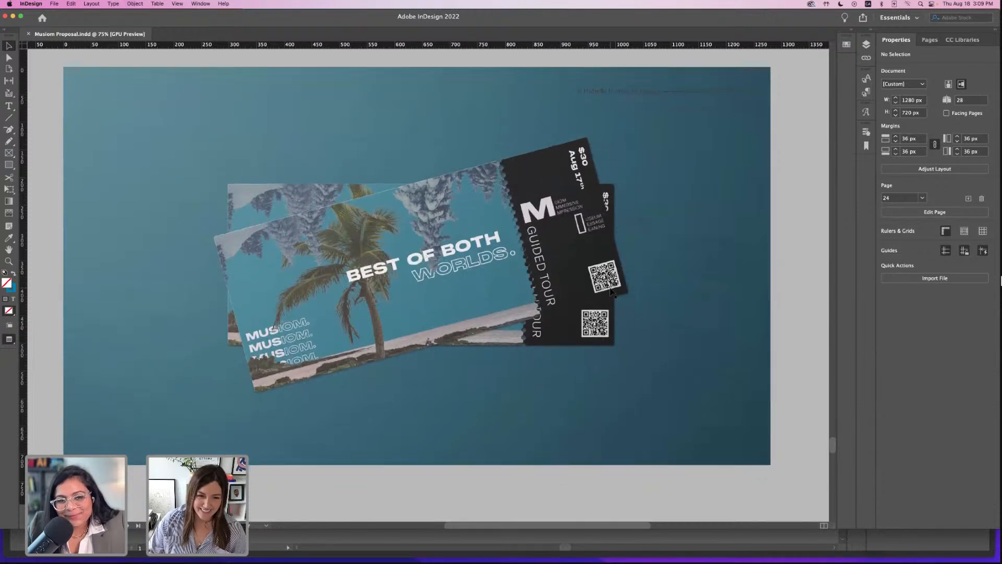
pyautogui.scroll(-3, 612, 291)
pyautogui.scroll(2, 612, 292)
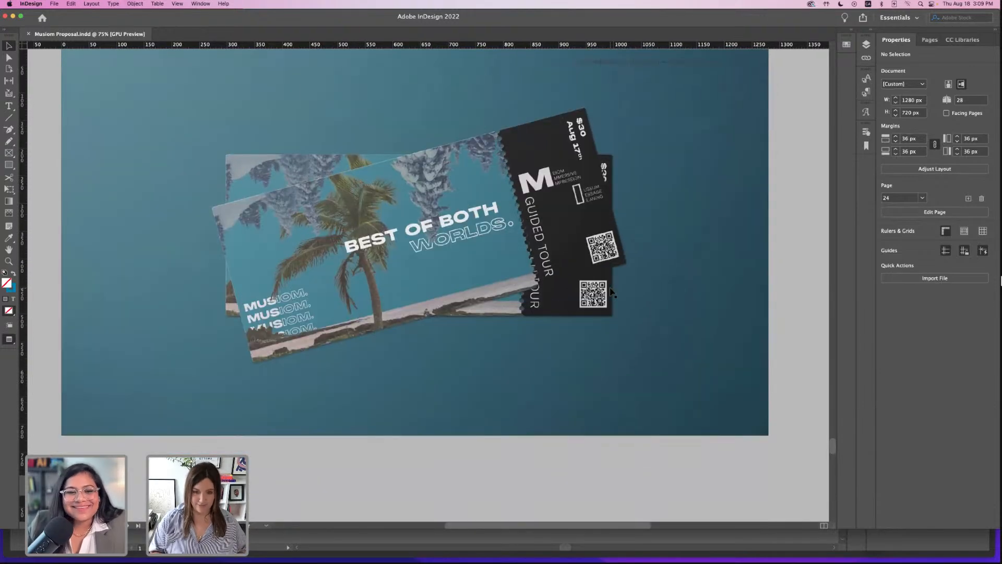
# - Inspect the Guided Tour stub and QR codes of the Best of Both Worlds tickets at up to 300% zoom
pyautogui.press('super+equal')
pyautogui.press('super+equal')
pyautogui.press('super+equal')
pyautogui.hscroll(2, 621, 282)
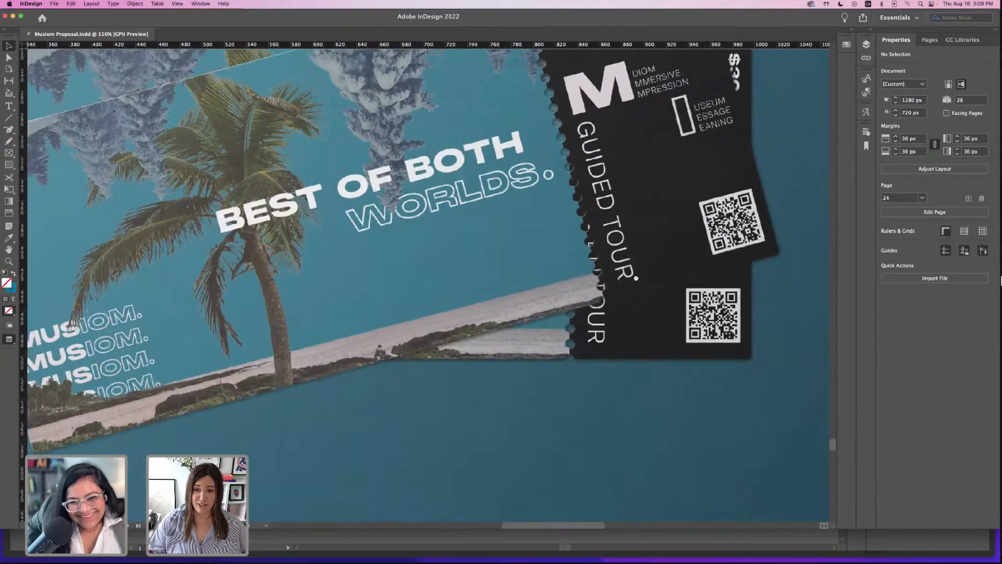
pyautogui.moveTo(635, 278); pyautogui.dragTo(507, 343)
pyautogui.press('super+equal')
pyautogui.press('super+equal')
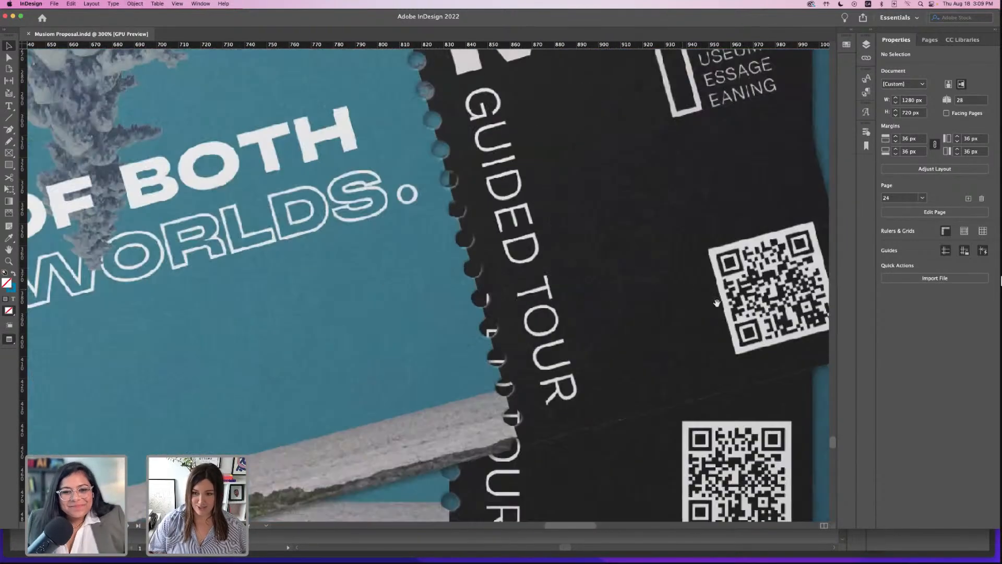
pyautogui.moveTo(716, 302); pyautogui.dragTo(512, 282)
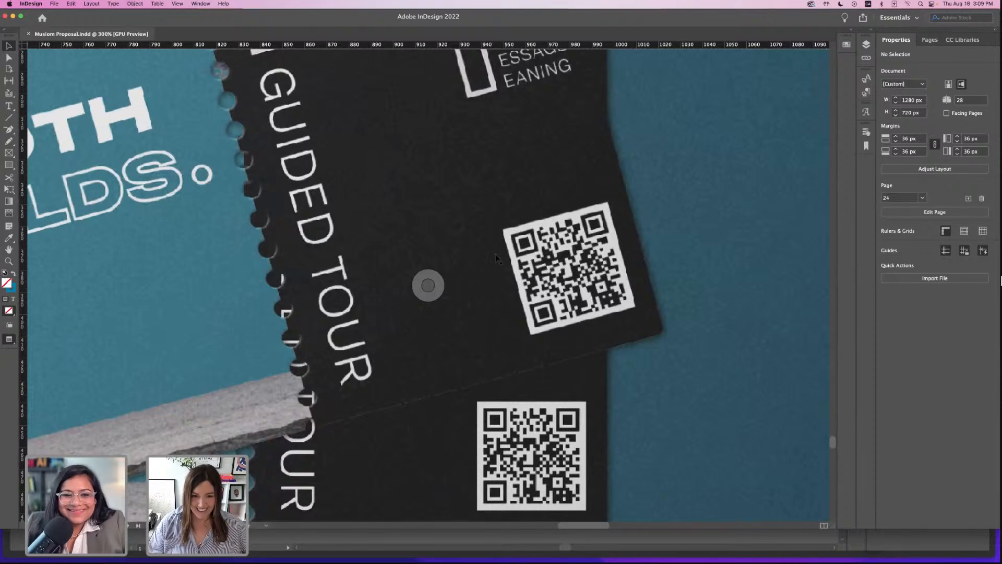
pyautogui.press('super+minus')
pyautogui.press('super+minus')
pyautogui.press('super+minus')
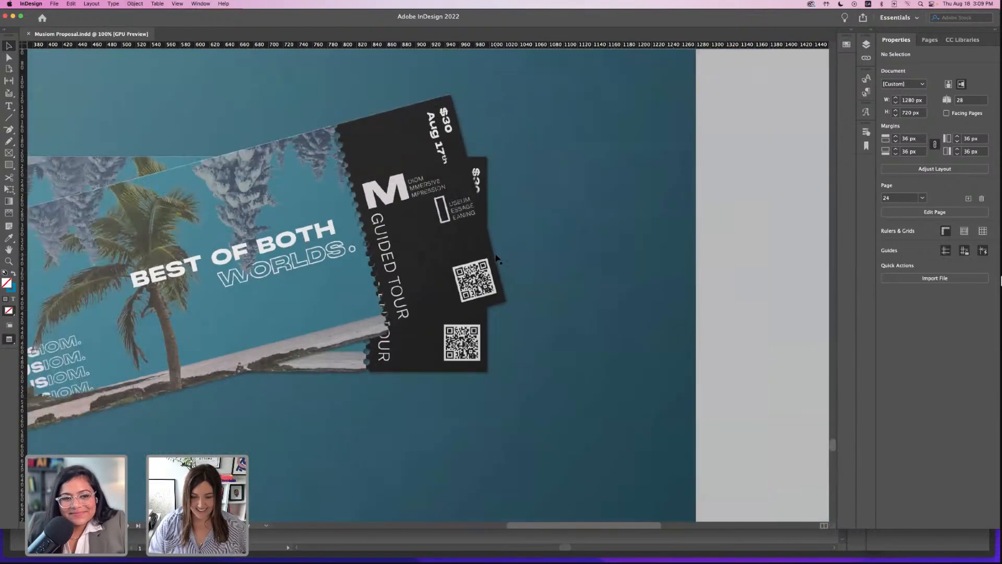
pyautogui.press('super+minus')
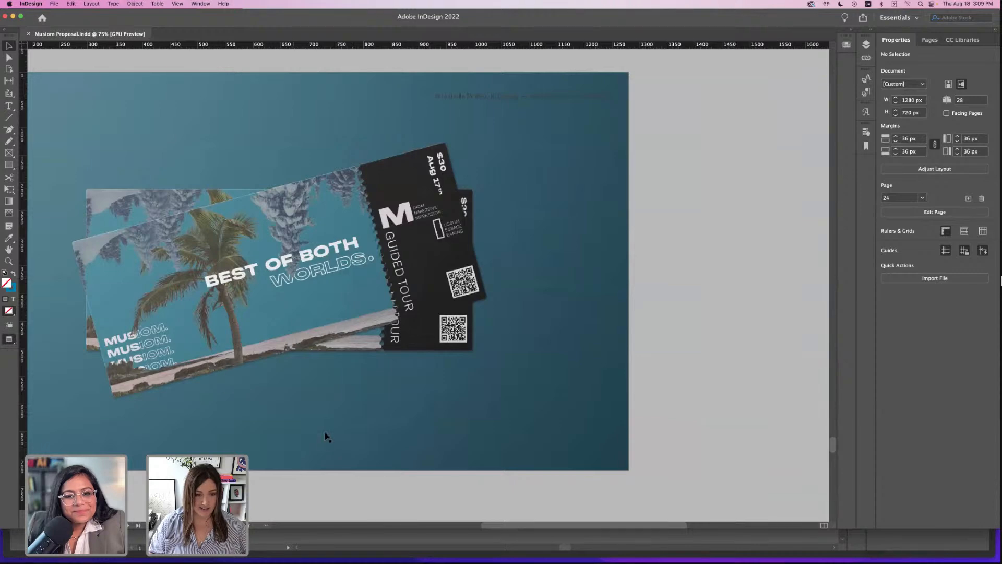
# - Review the Hungry as a Bear ticket mockup page and the Merch page of the proposal
pyautogui.scroll(-10, 325, 436)
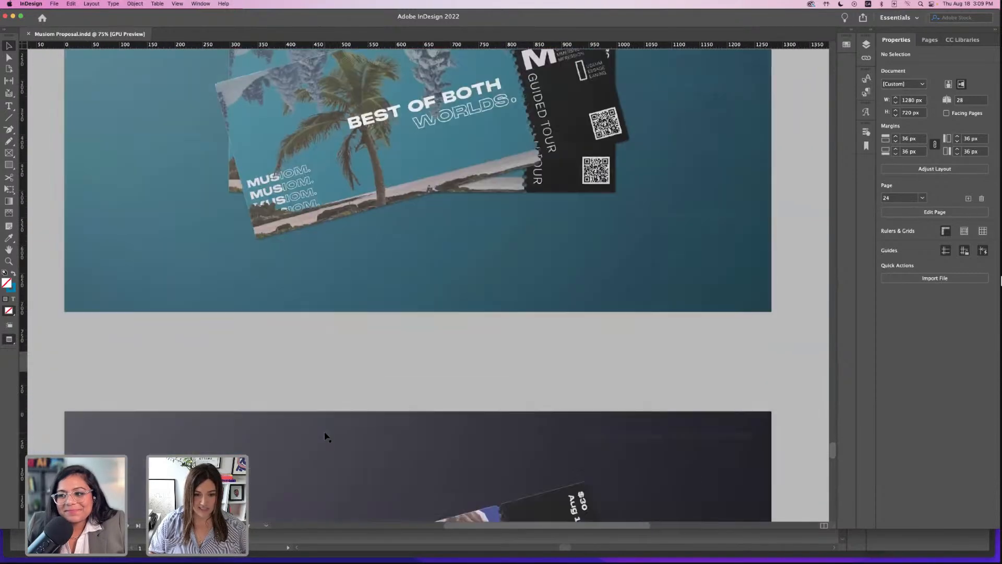
pyautogui.scroll(-5, 325, 436)
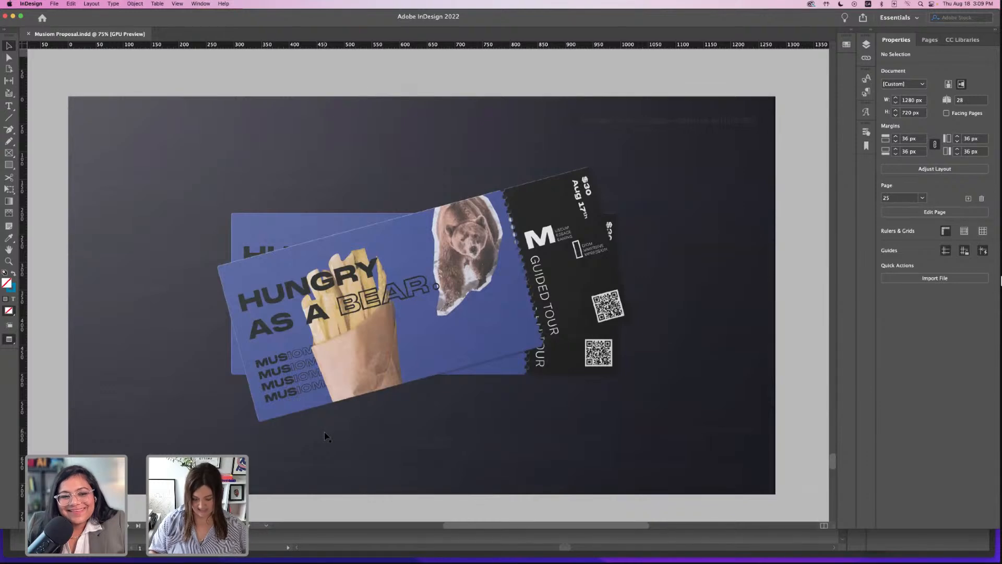
pyautogui.press('super+equal')
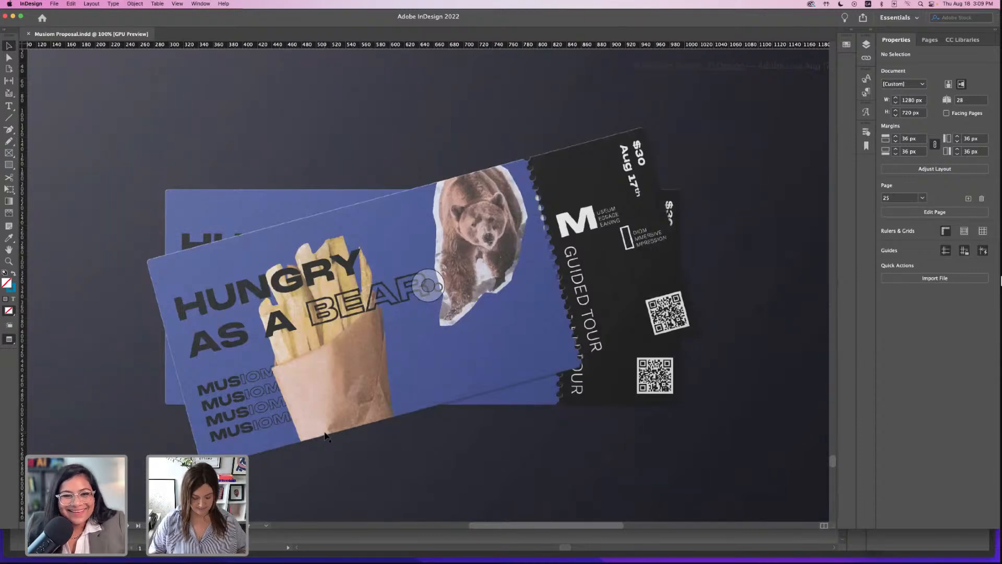
pyautogui.press('super+minus')
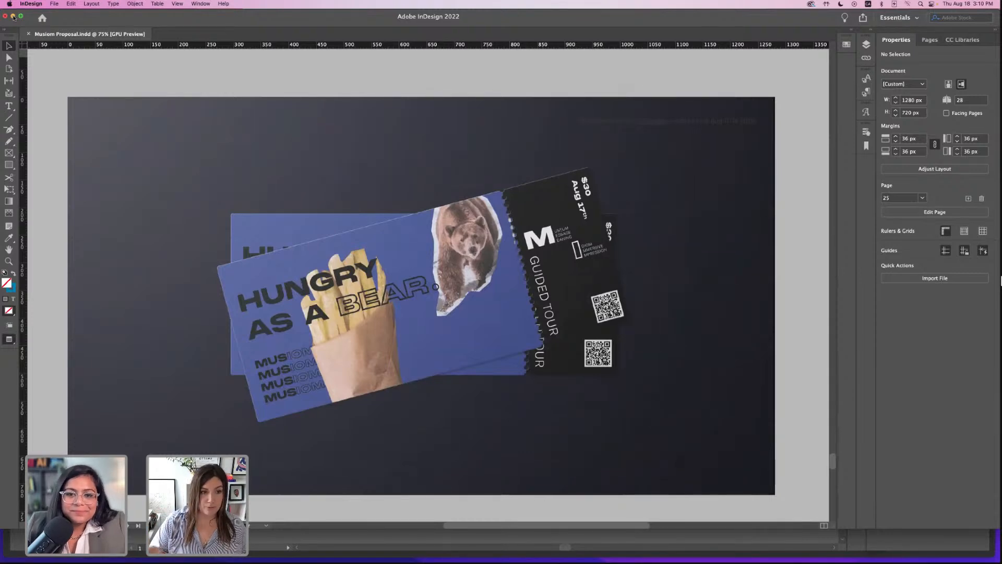
pyautogui.scroll(-10, 116, 94)
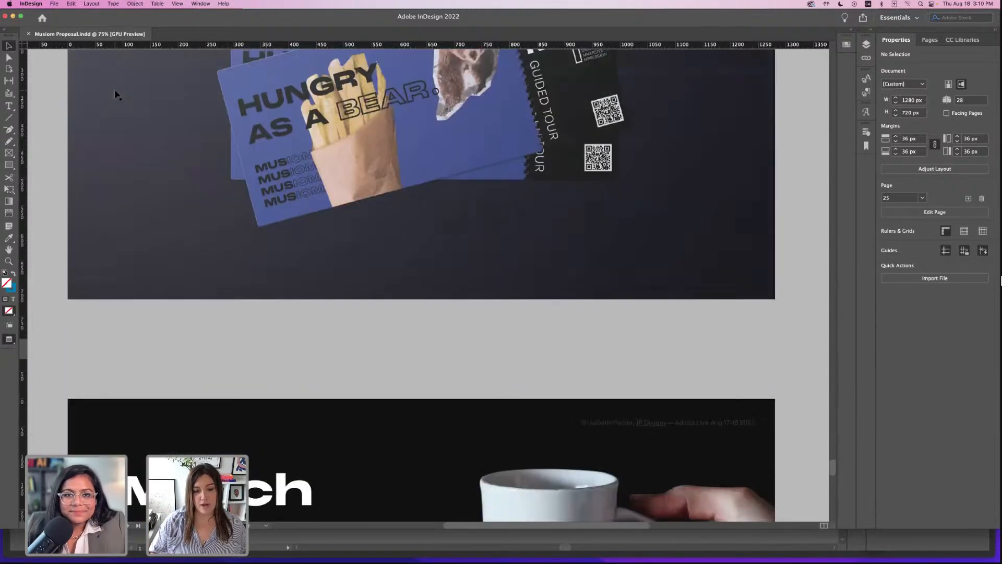
pyautogui.scroll(-1, 116, 94)
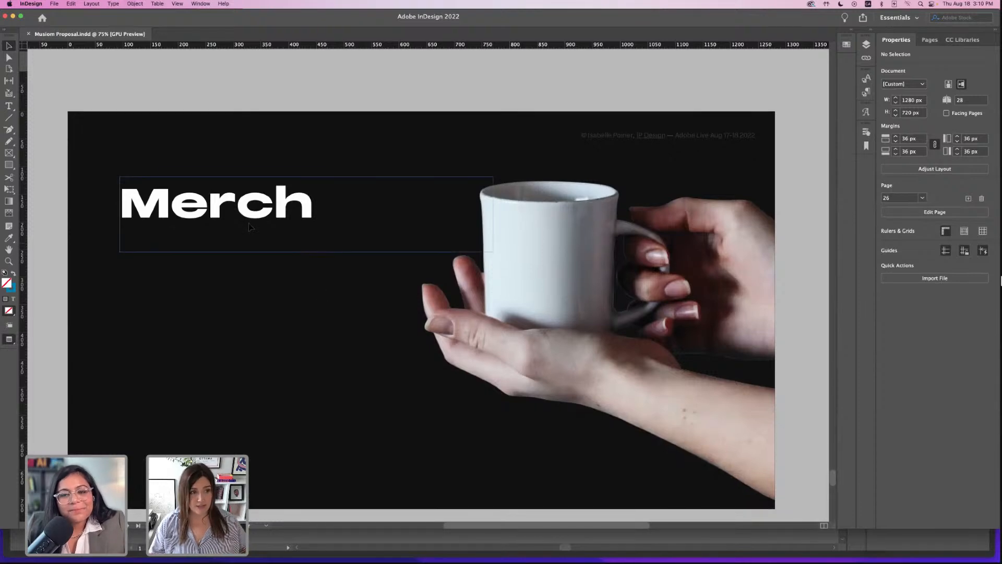
# - Switch to the wall billboard mockup in Photoshop and open the contents of its YourDesignHere smart object
pyautogui.click(13, 16)
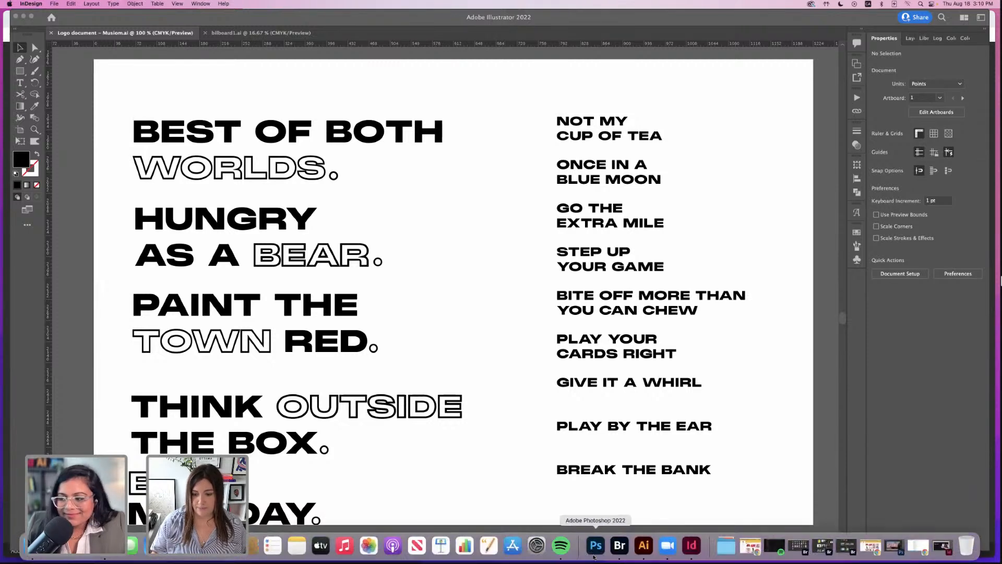
pyautogui.click(596, 552)
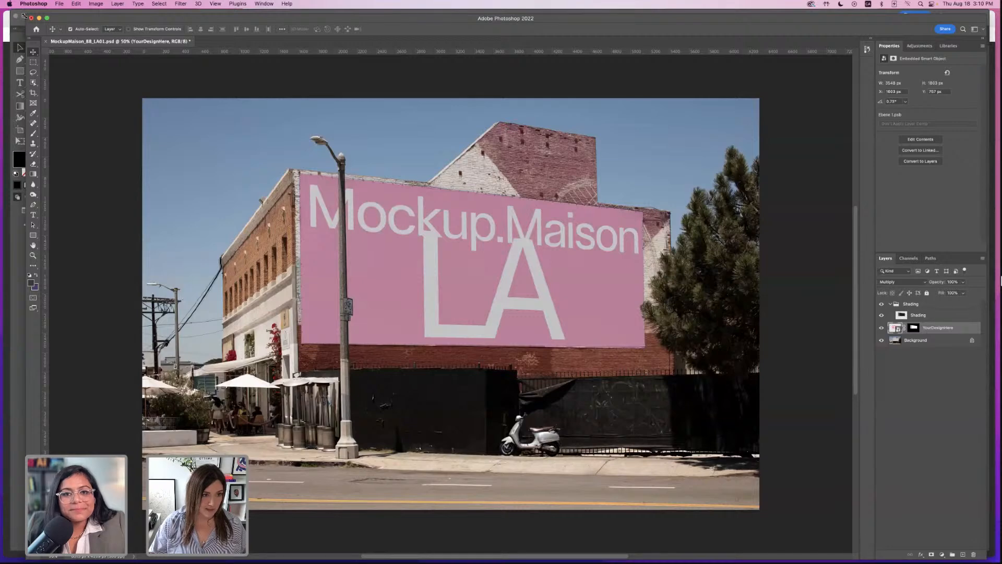
pyautogui.moveTo(27, 16); pyautogui.dragTo(12, 13)
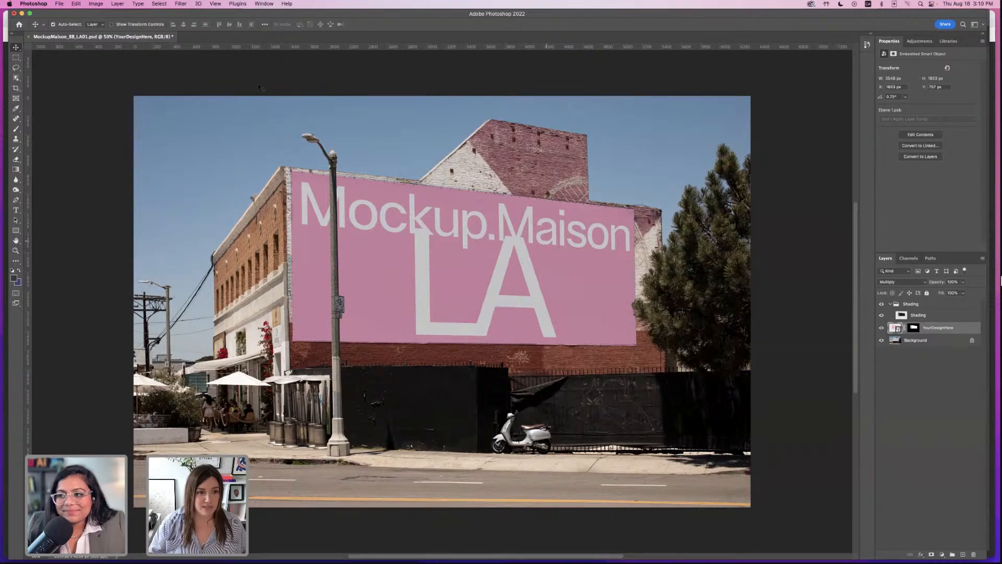
pyautogui.doubleClick(895, 328)
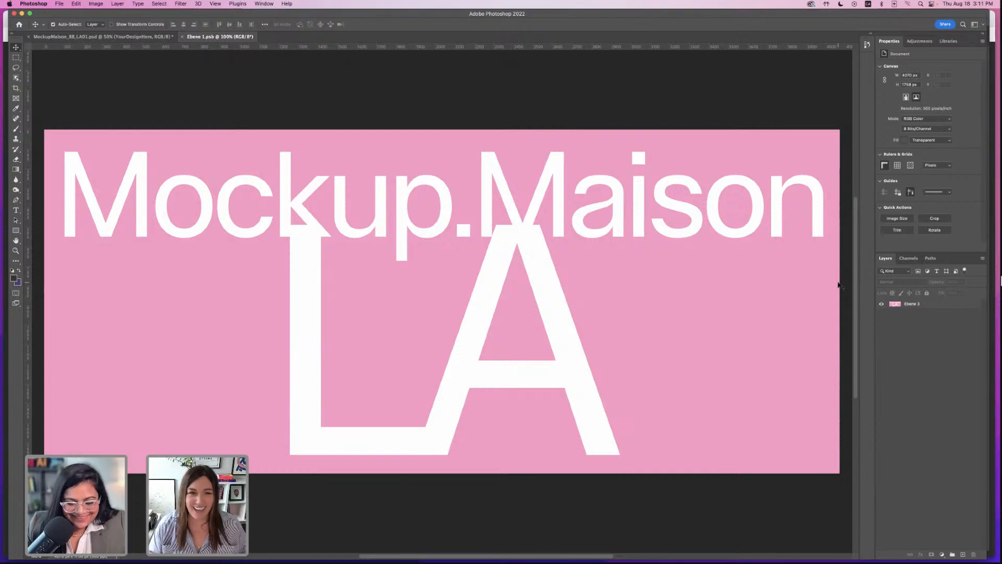
# - Check the pixel dimensions and resolution of the smart object's artwork without changing its image size
pyautogui.click(96, 4)
pyautogui.click(124, 65)
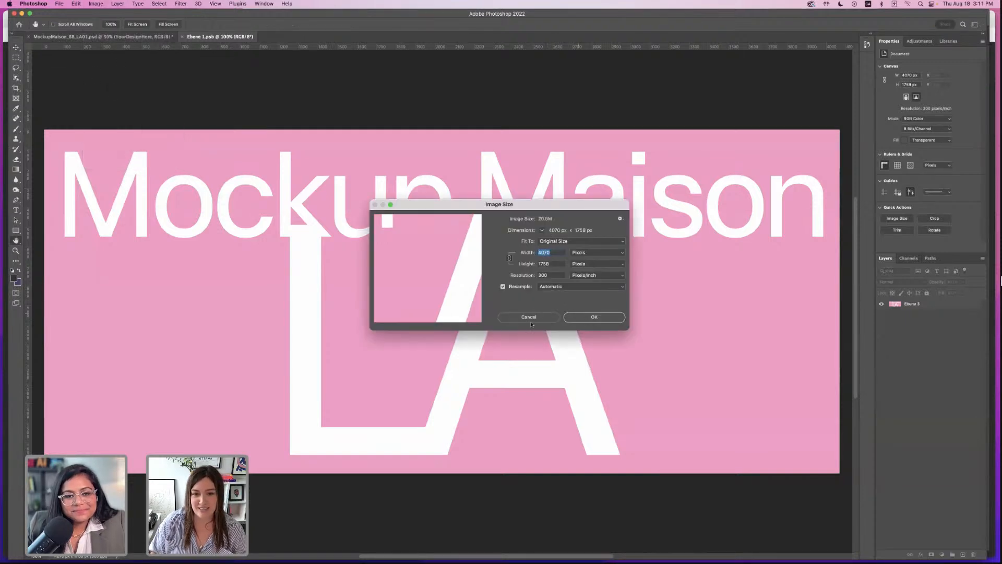
pyautogui.click(529, 316)
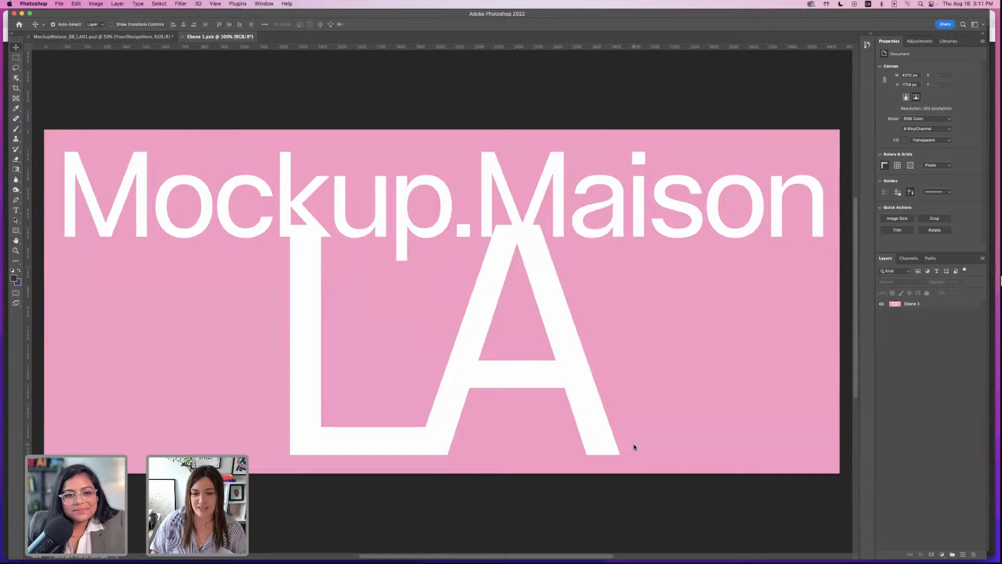
# - Switch to Illustrator and examine the yellow Think Outside the Box layout in billboard1.ai at 25% zoom
pyautogui.click(659, 546)
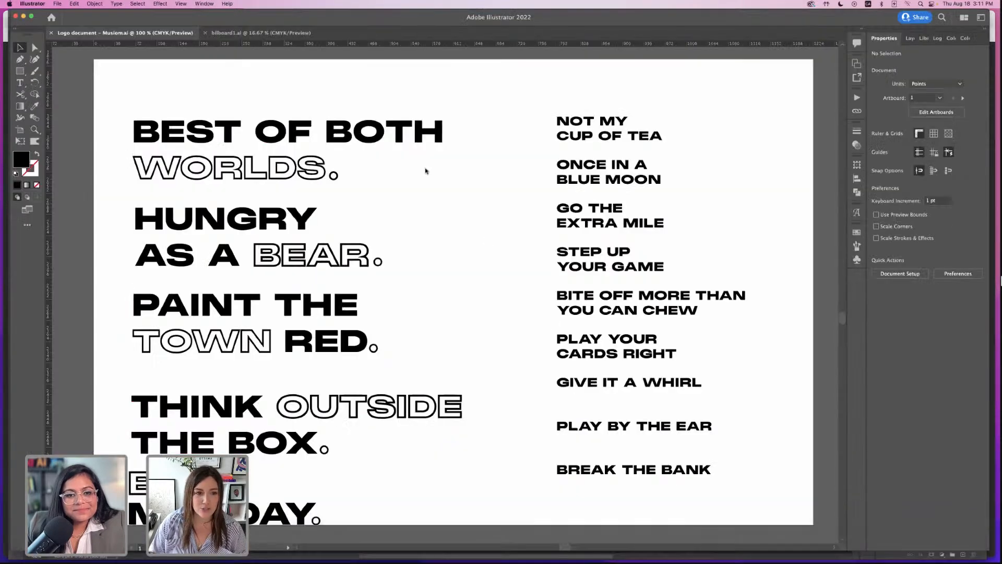
pyautogui.click(261, 33)
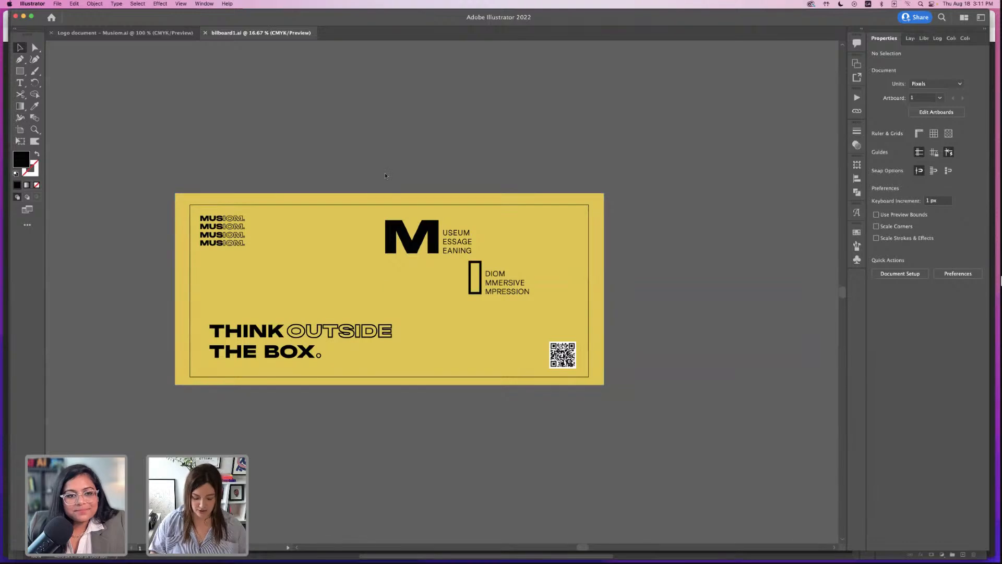
pyautogui.press('super+equal')
pyautogui.hscroll(-2, 416, 147)
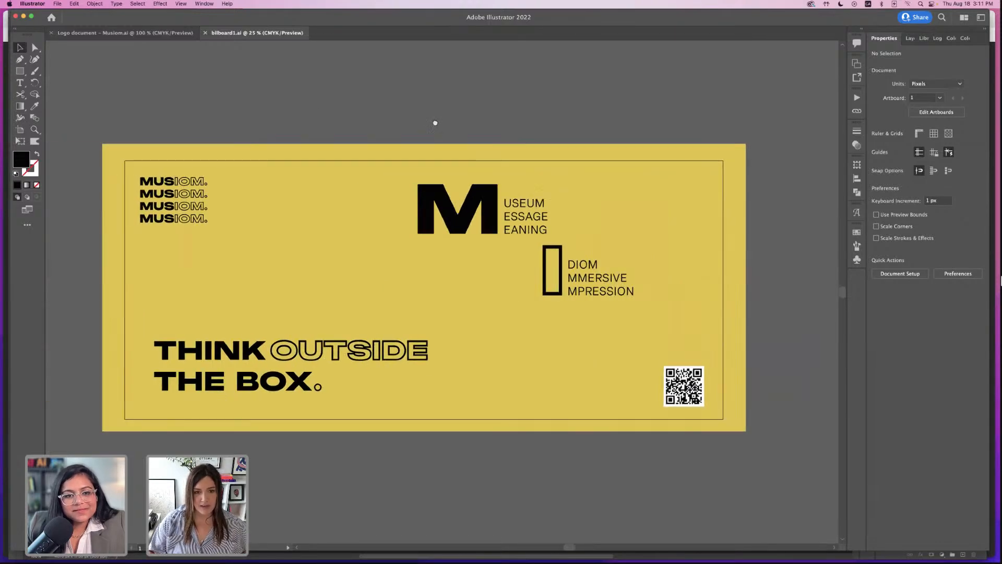
pyautogui.hscroll(-2, 353, 114)
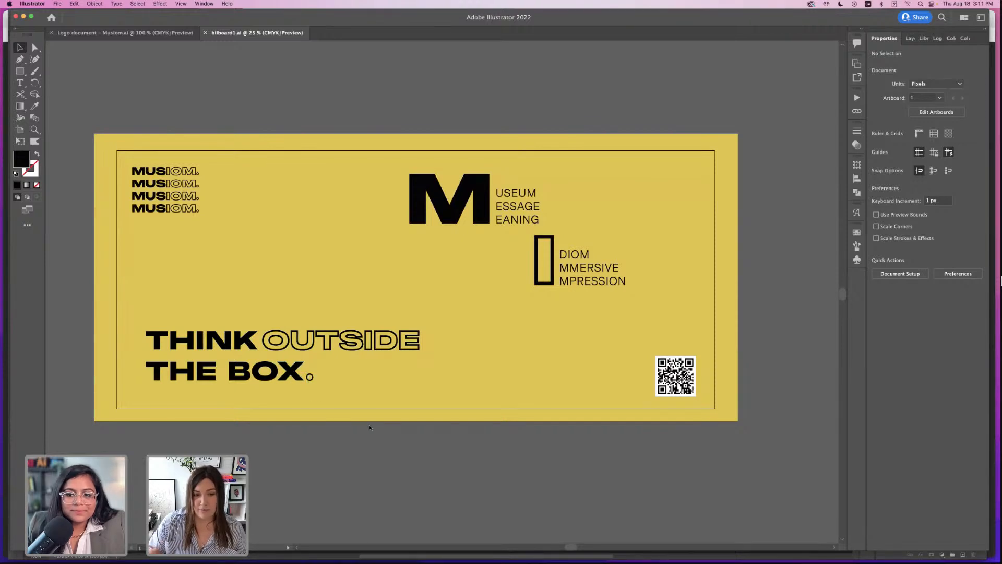
# - Switch to Bridge and restore the minimized People Modern, Mockup and Images folder windows
pyautogui.moveTo(888, 559)
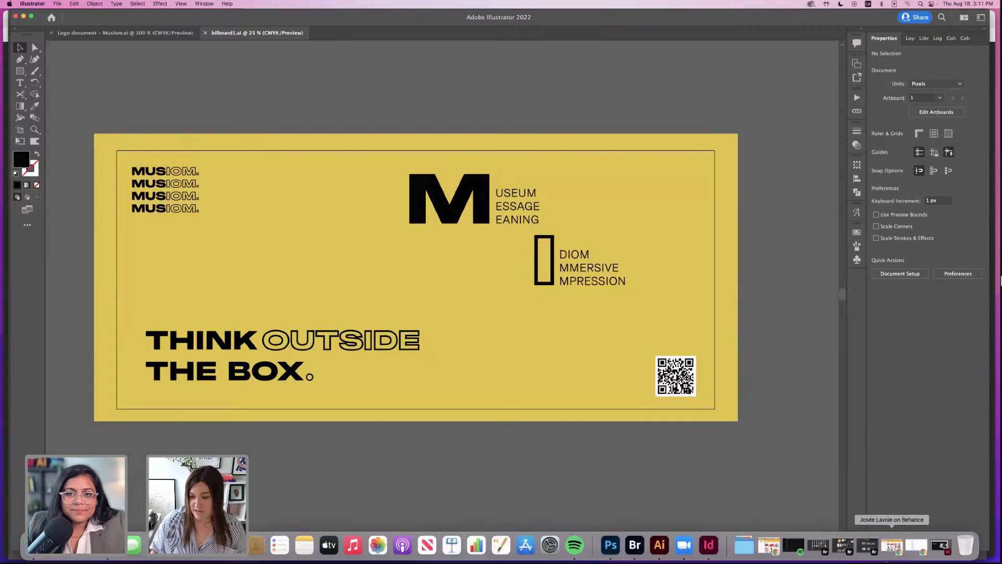
pyautogui.click(831, 552)
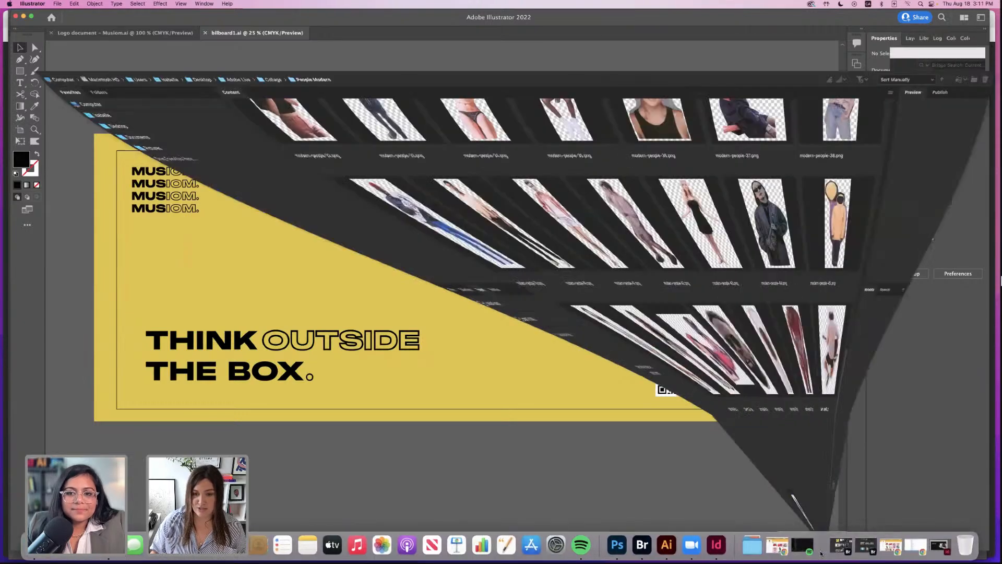
pyautogui.click(864, 545)
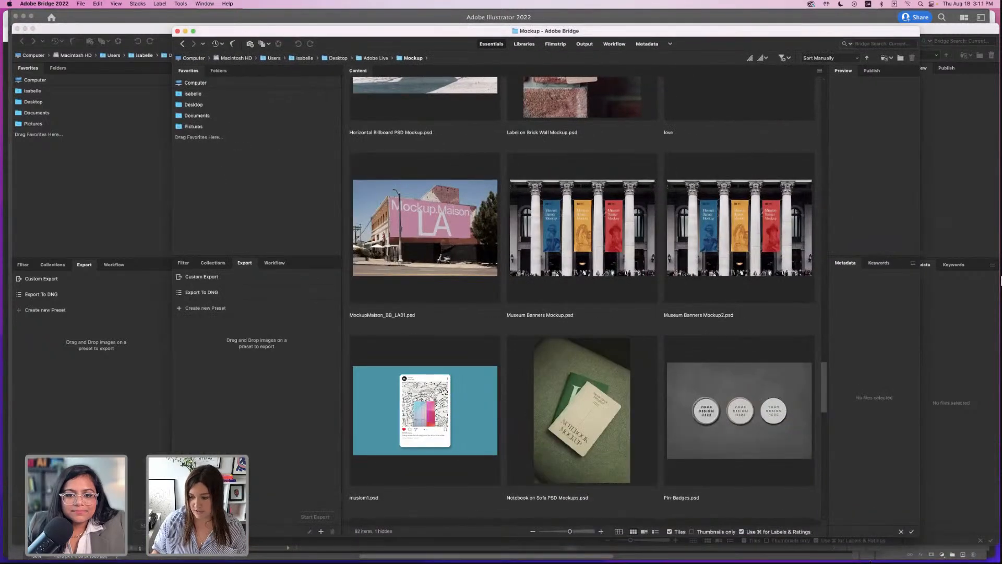
pyautogui.moveTo(797, 538)
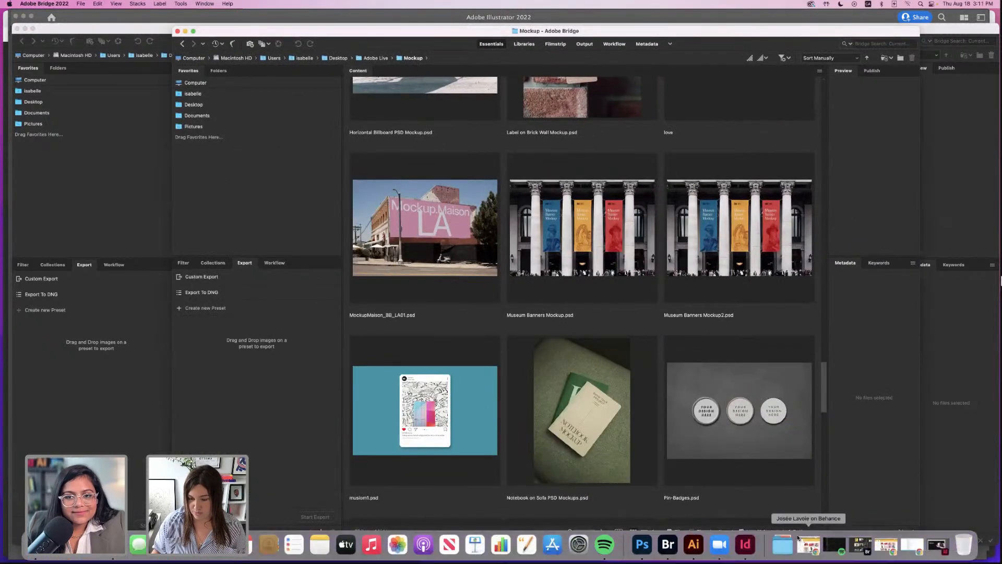
pyautogui.click(860, 546)
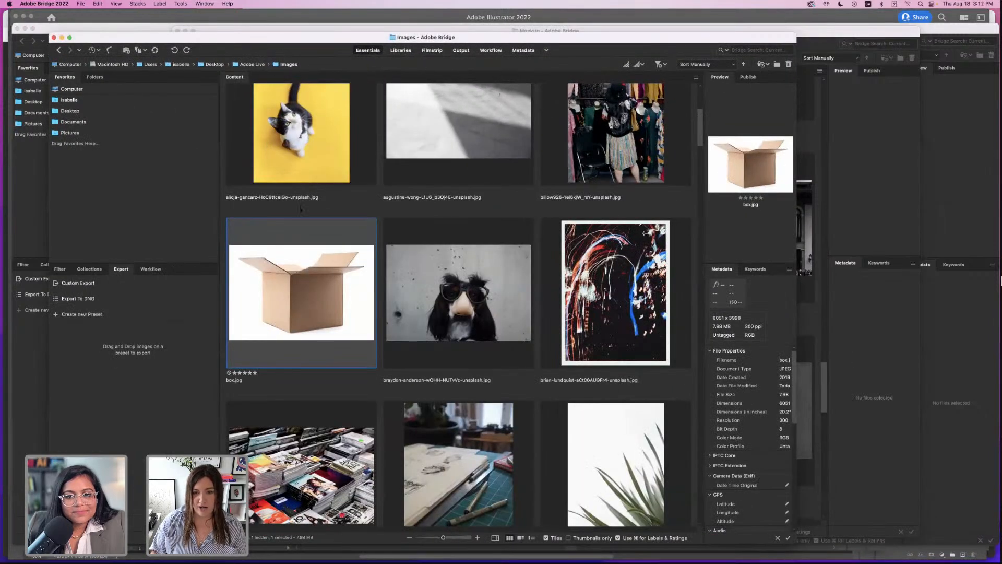
# - Browse the Images folder inside Adobe Live and open the cardboard box photo box.jpg in Photoshop
pyautogui.moveTo(702, 122); pyautogui.dragTo(701, 105)
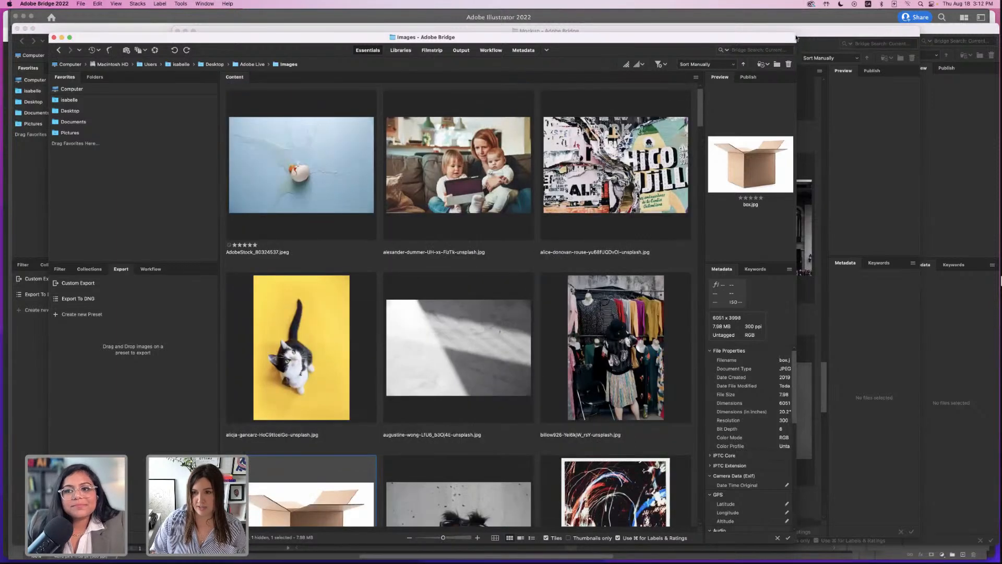
pyautogui.scroll(-3, 459, 313)
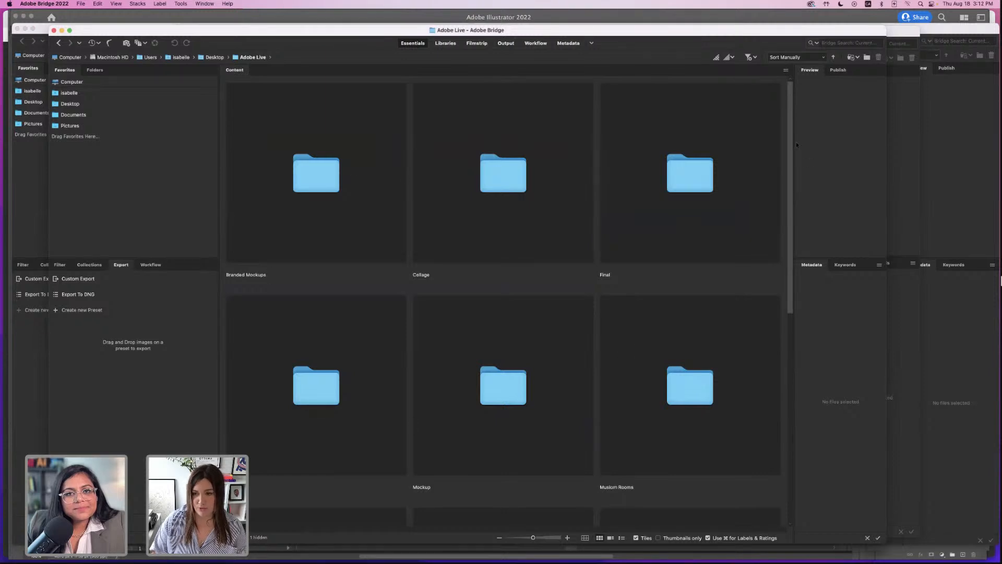
pyautogui.moveTo(791, 145); pyautogui.dragTo(768, 233)
pyautogui.doubleClick(302, 216)
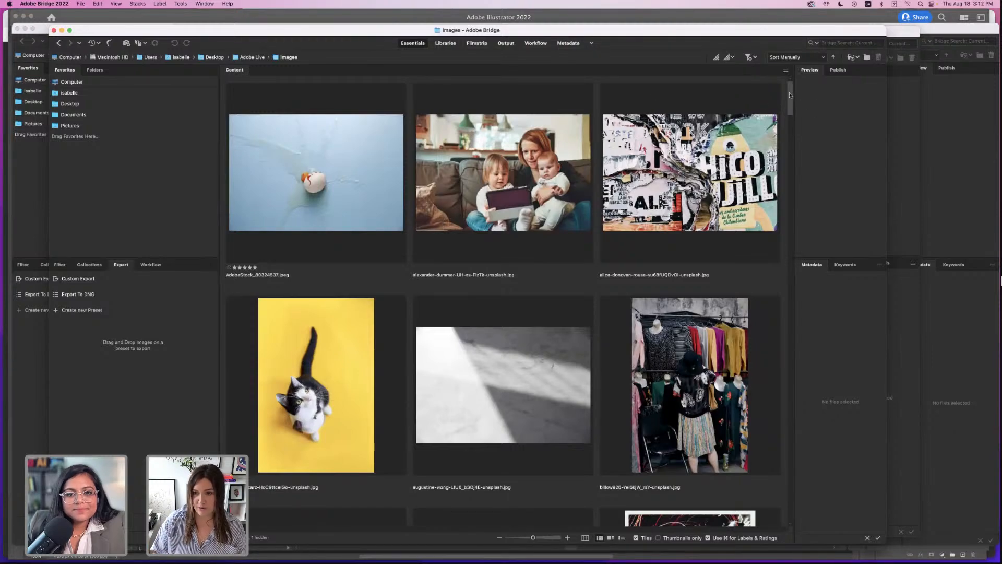
pyautogui.moveTo(789, 95); pyautogui.dragTo(781, 189)
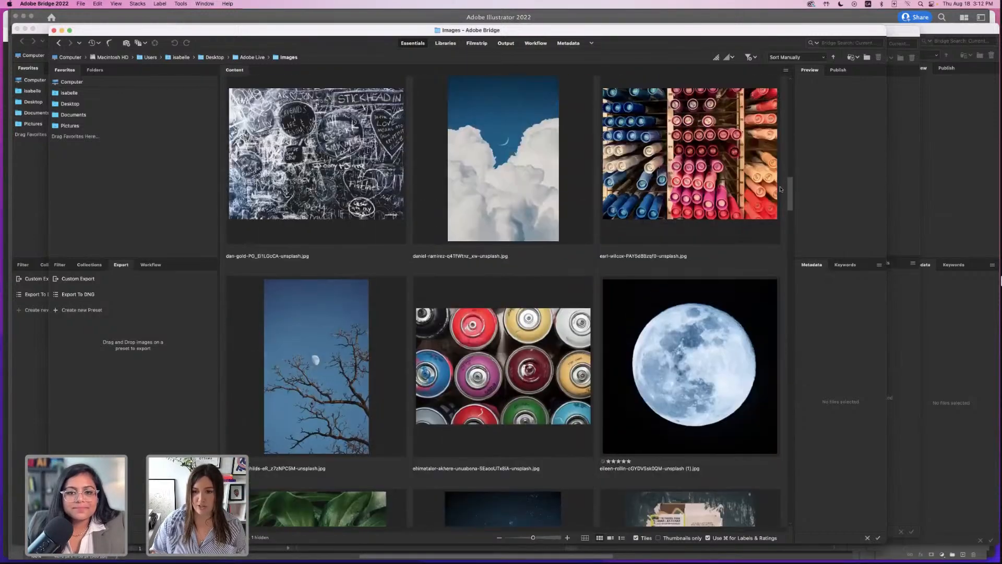
pyautogui.click(673, 236)
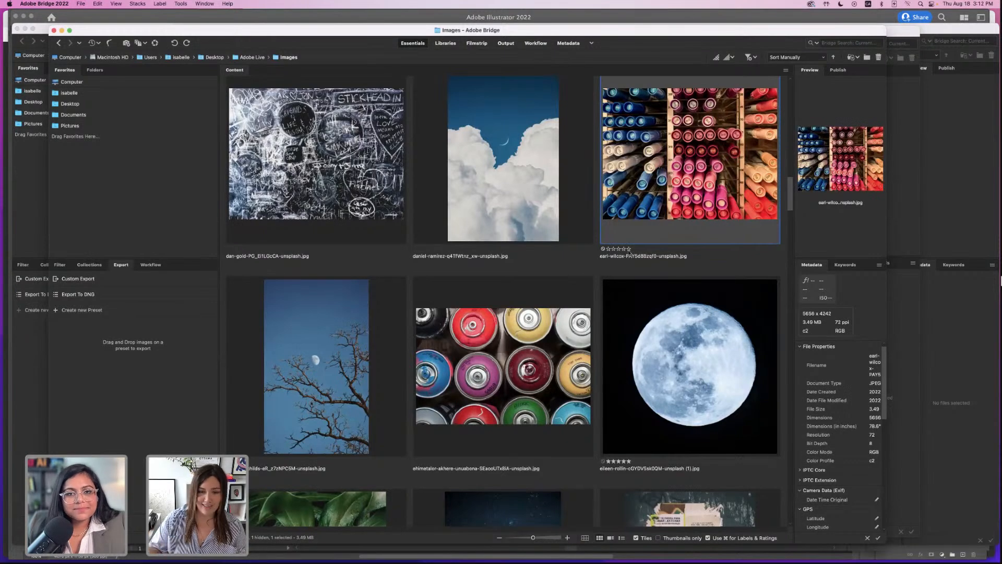
pyautogui.moveTo(789, 186); pyautogui.dragTo(781, 107)
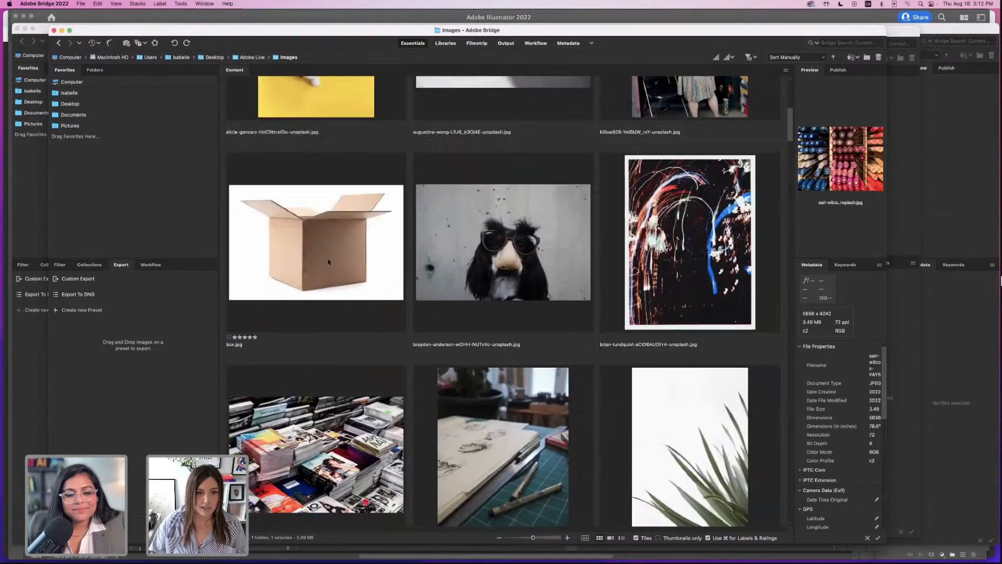
pyautogui.click(316, 243)
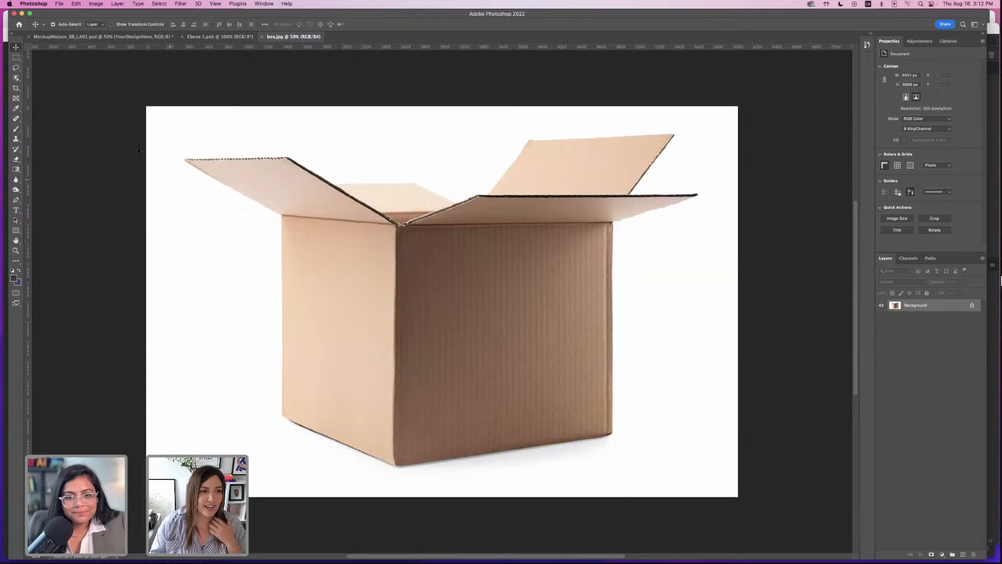
# - Select the cardboard box with the Object Selection Tool and invert the selection to cover the white background
pyautogui.click(17, 78)
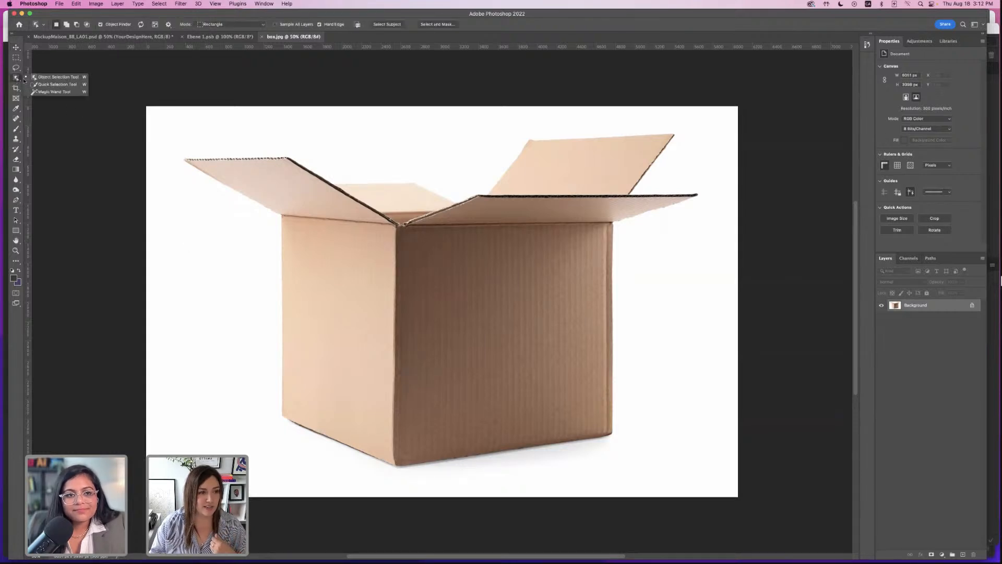
pyautogui.click(65, 78)
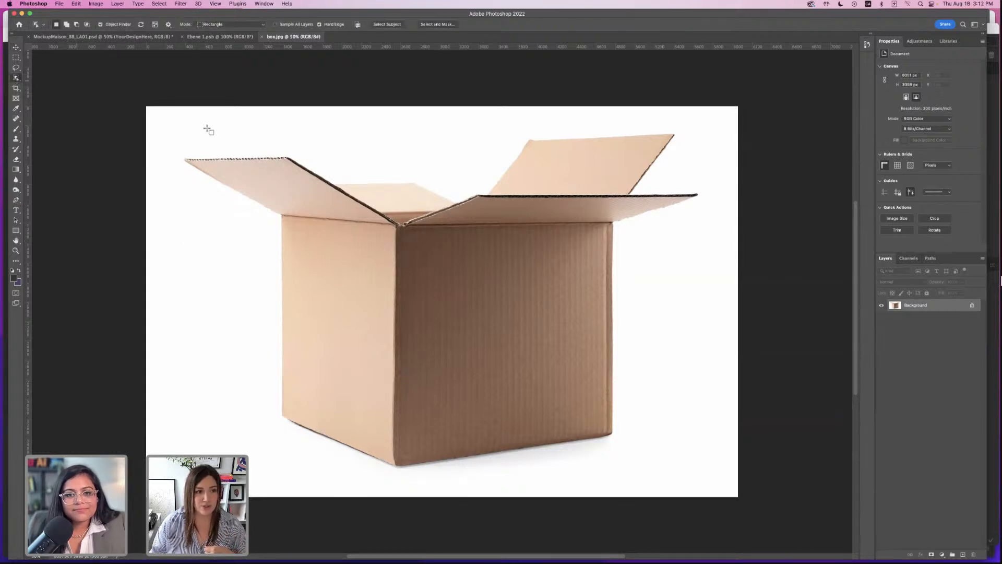
pyautogui.moveTo(172, 112); pyautogui.dragTo(687, 481)
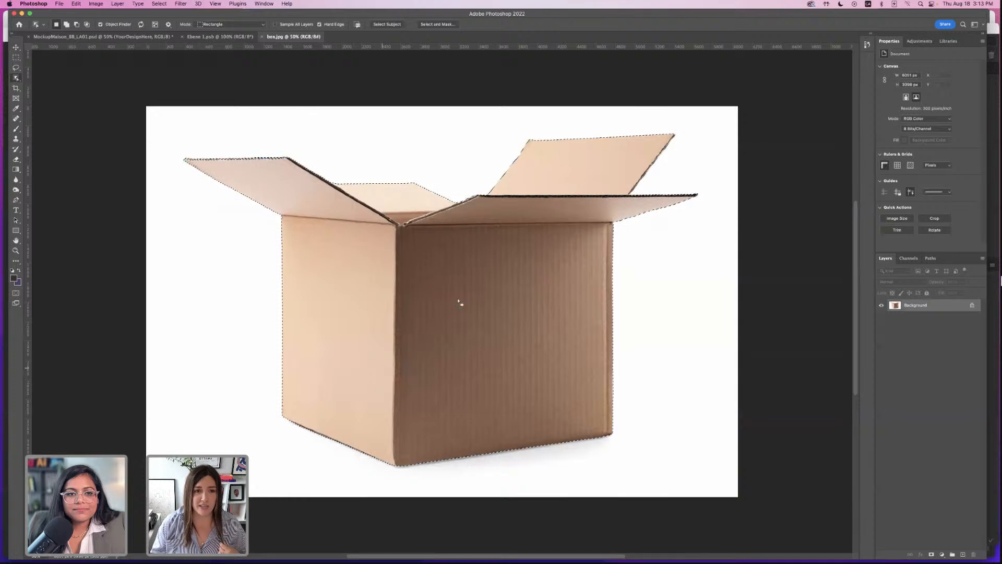
pyautogui.click(159, 4)
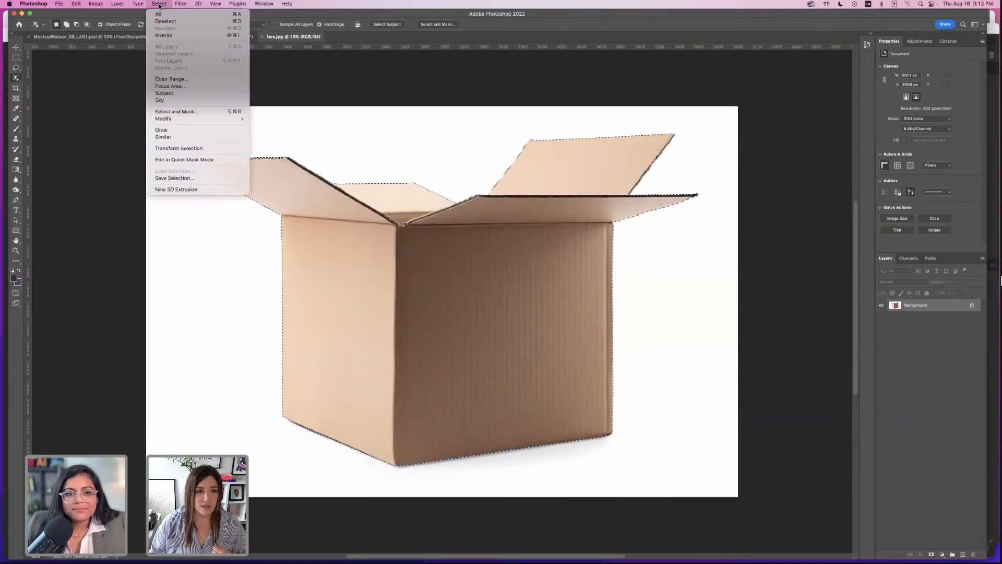
pyautogui.click(163, 36)
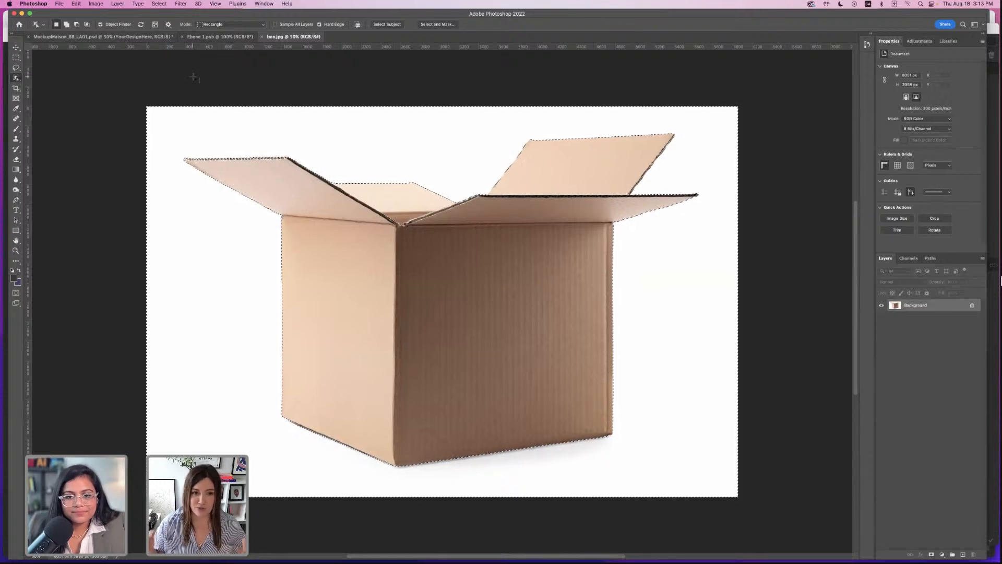
# - Unlock the Background layer and delete the selected white surround, leaving the box cut out on transparency
pyautogui.click(971, 306)
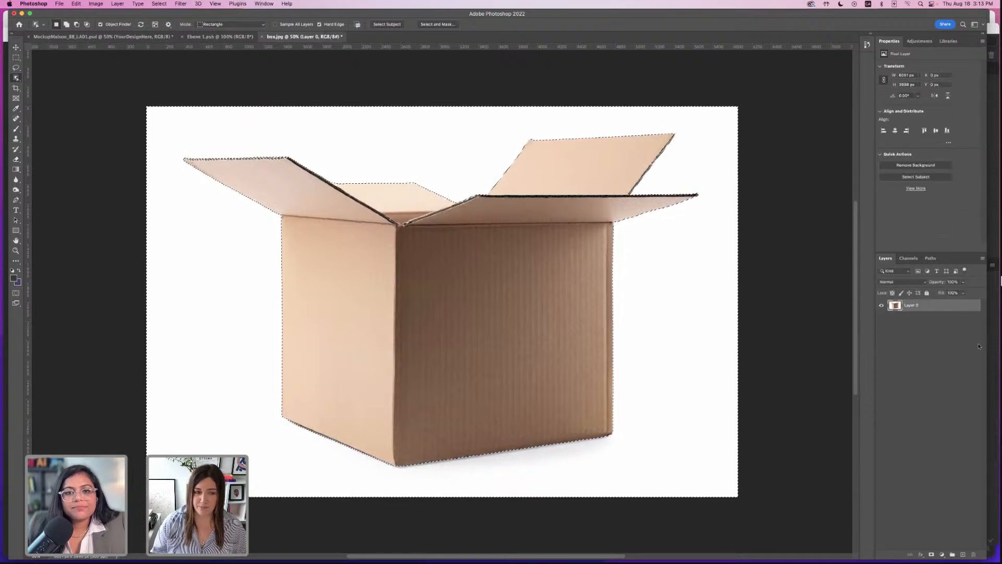
pyautogui.press('v')
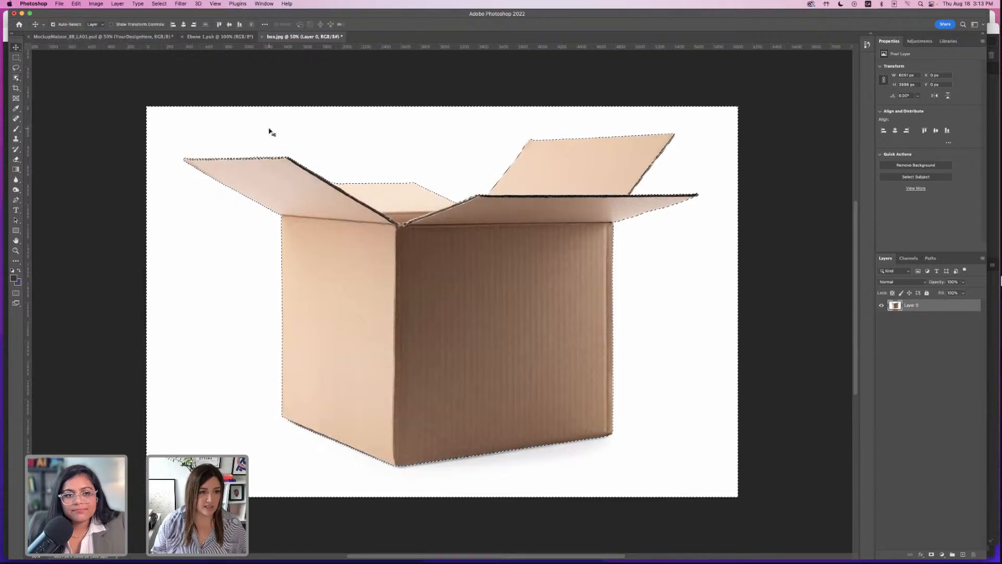
pyautogui.moveTo(290, 132); pyautogui.dragTo(308, 156)
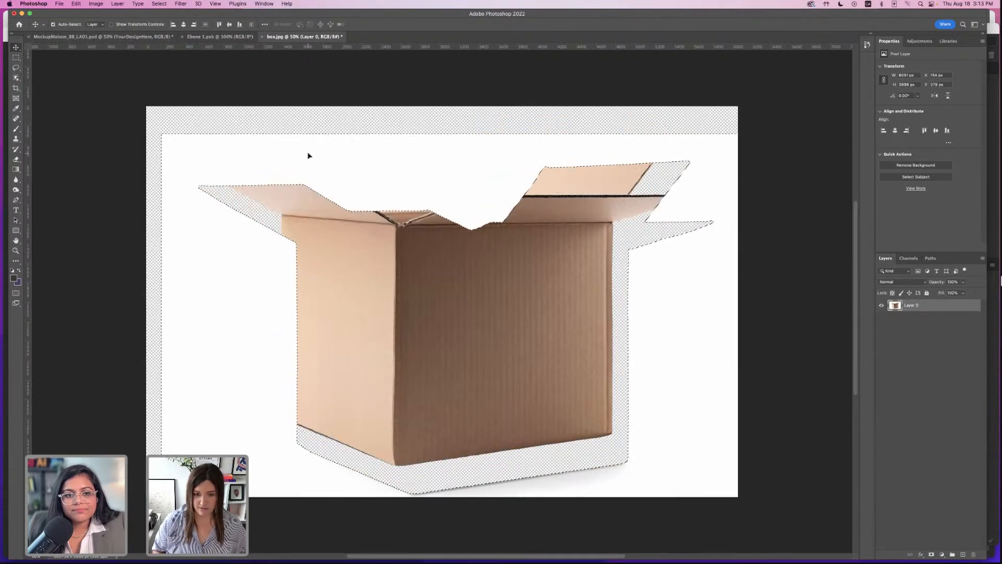
pyautogui.press('Delete')
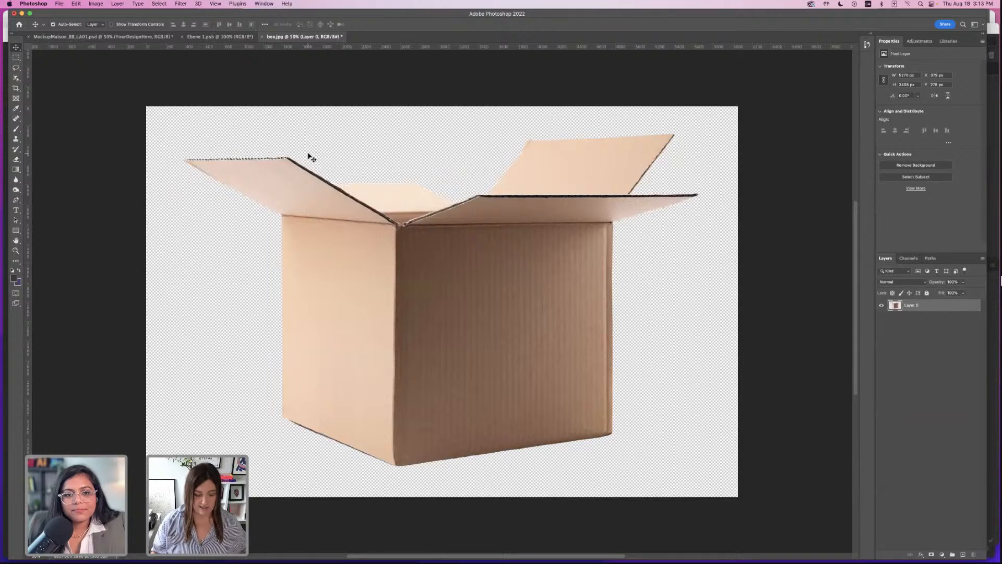
# - Save the cut-out locally to the Desktop as box.psd in Photoshop format with Maximize Compatibility on
pyautogui.press('super+s')
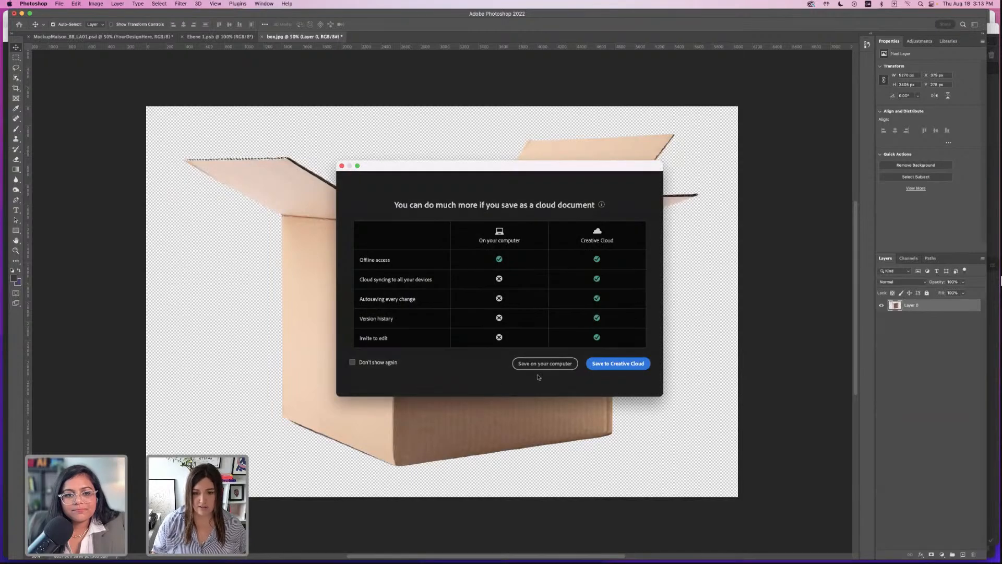
pyautogui.click(545, 363)
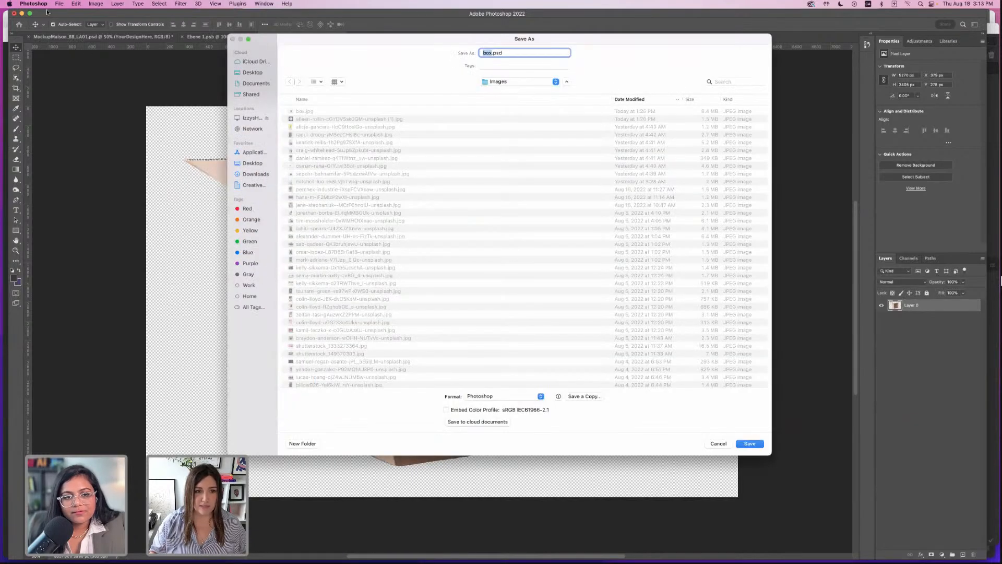
pyautogui.click(248, 75)
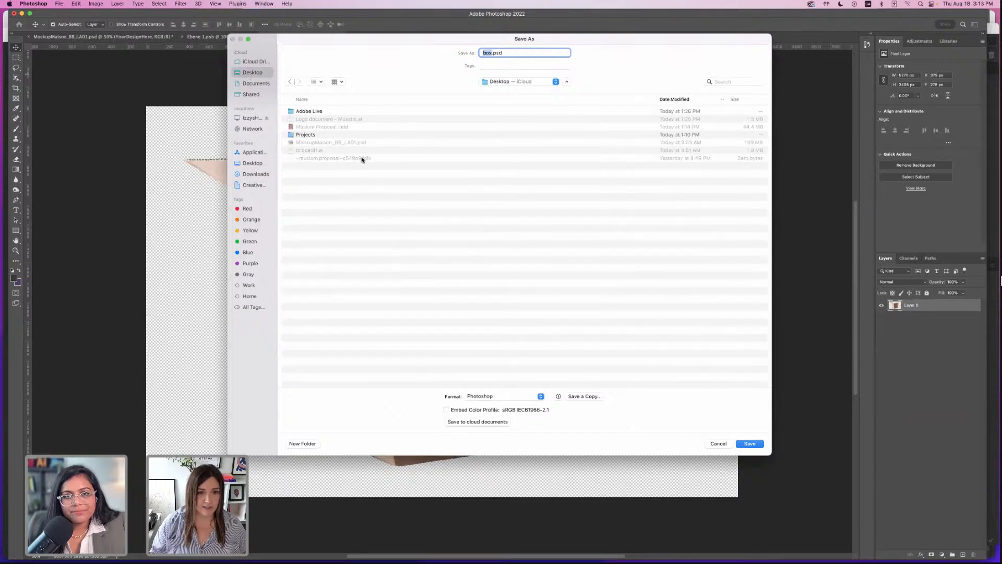
pyautogui.press('Return')
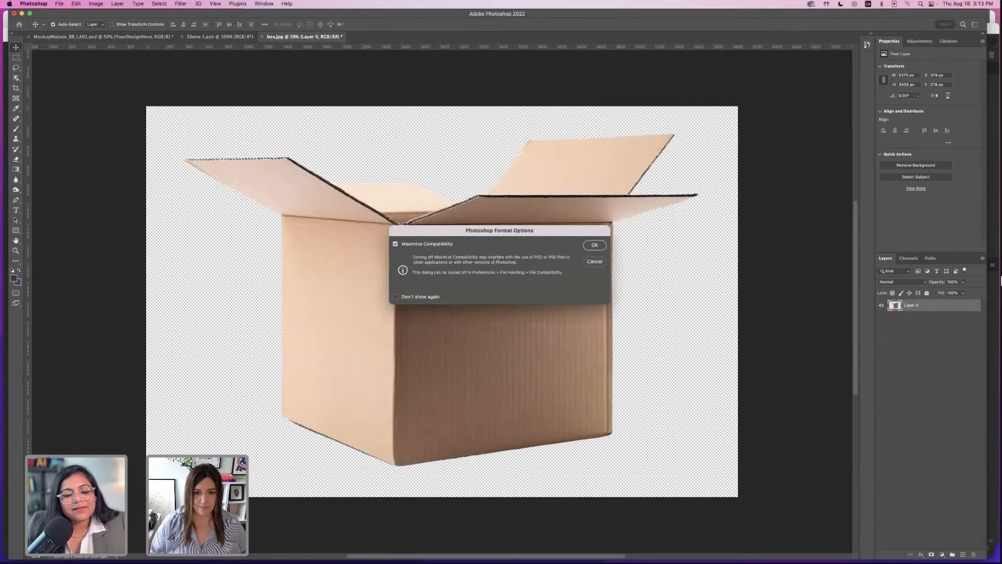
pyautogui.press('Return')
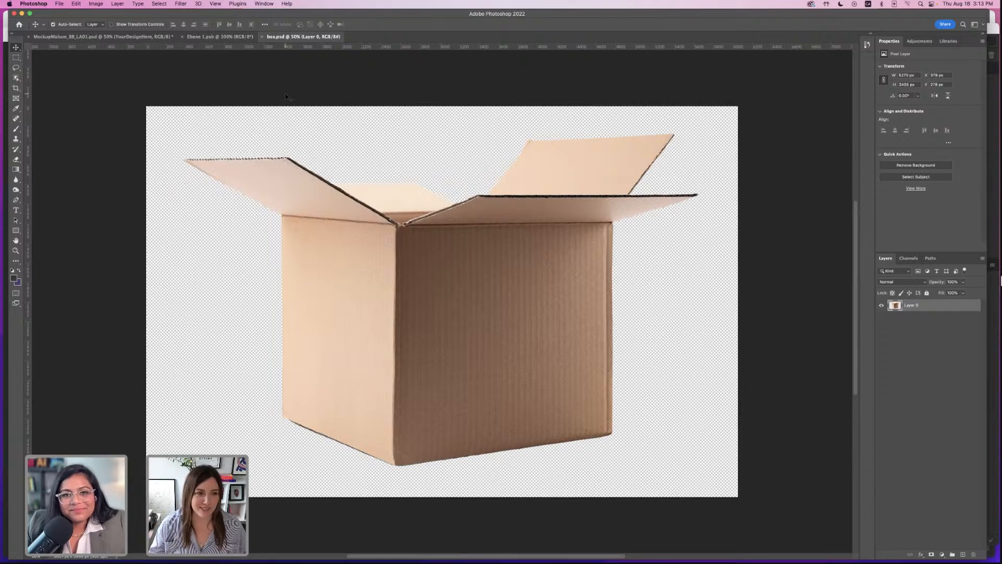
# - Minimize the Photoshop window and all Bridge windows to return to the billboard1.ai layout in Illustrator
pyautogui.click(22, 13)
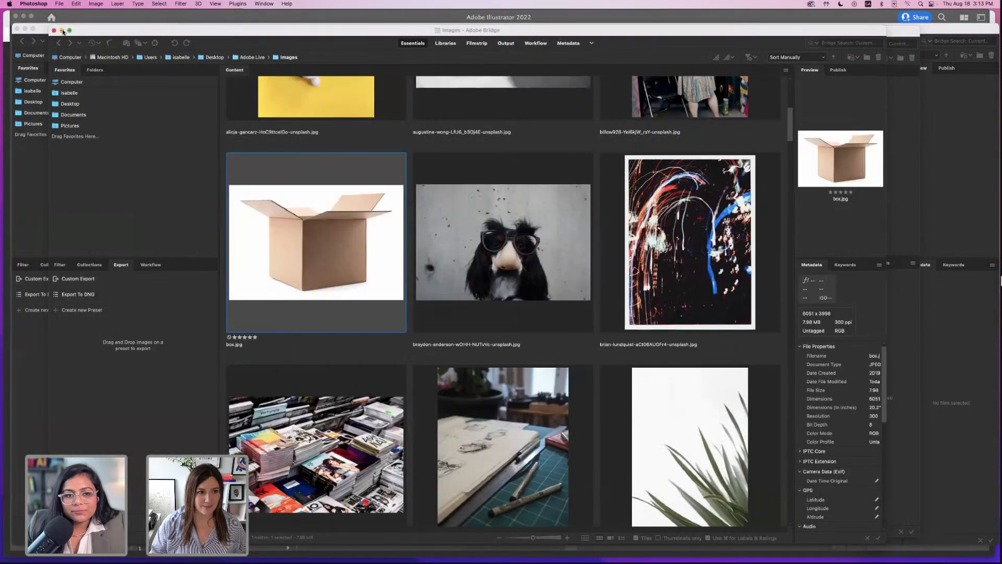
pyautogui.click(62, 30)
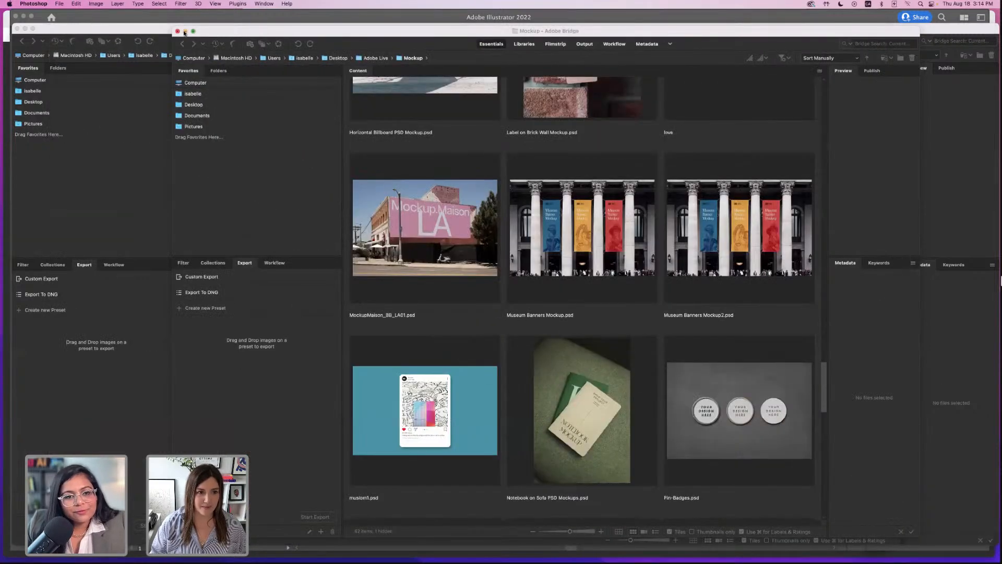
pyautogui.click(35, 44)
pyautogui.click(25, 28)
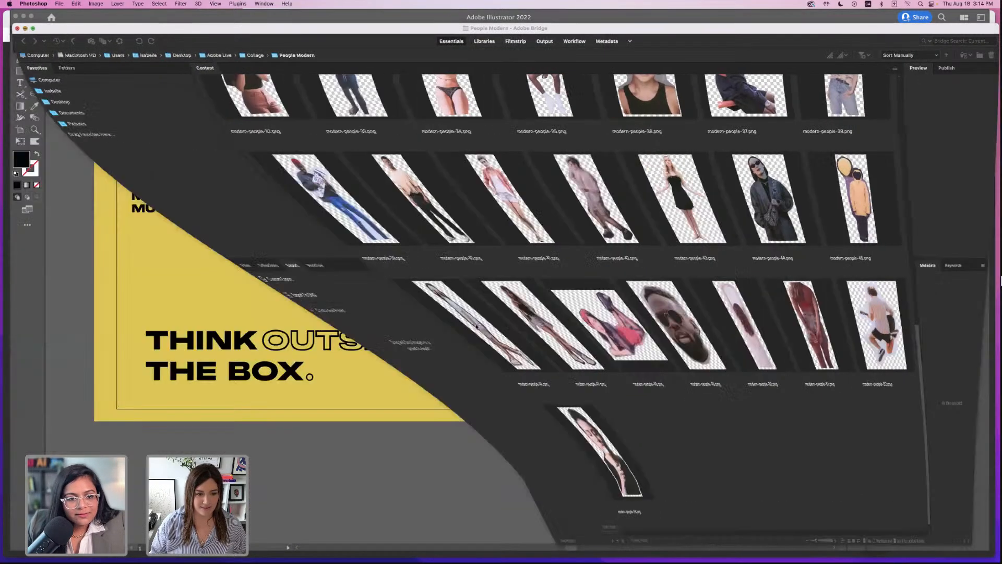
pyautogui.click(59, 3)
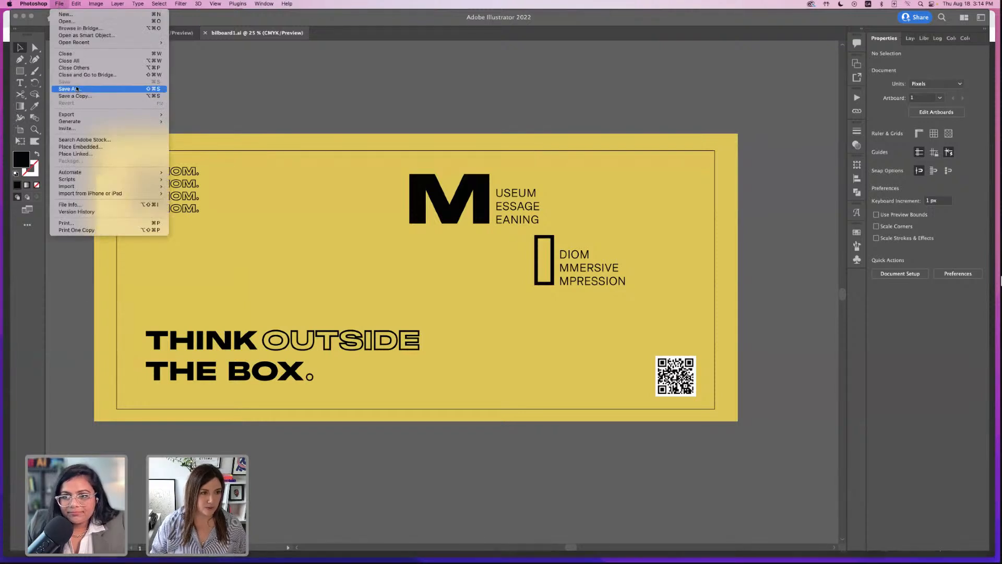
pyautogui.click(150, 61)
# - Place box.psd from the Desktop as a linked image on the lower part of the yellow billboard
pyautogui.click(58, 4)
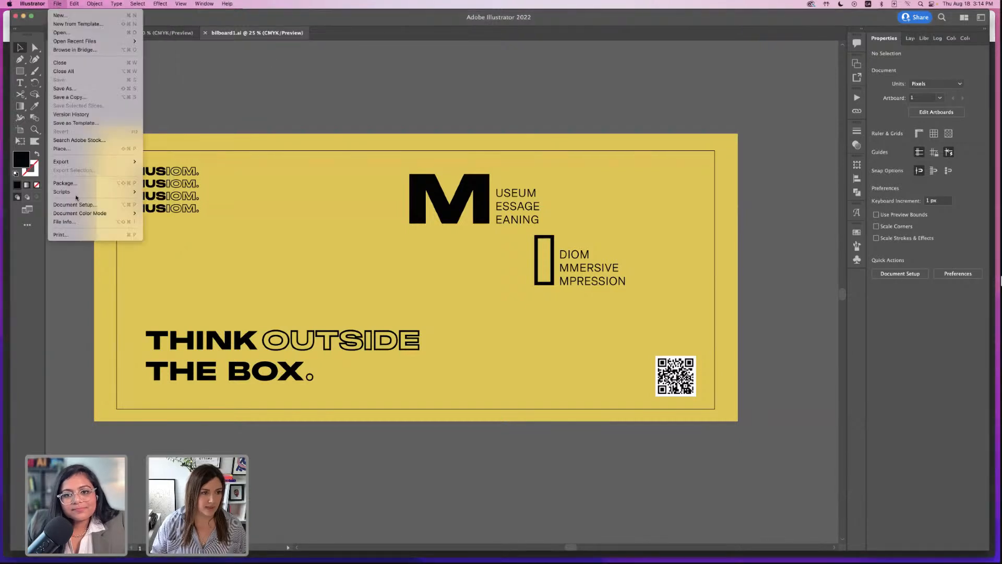
pyautogui.click(68, 151)
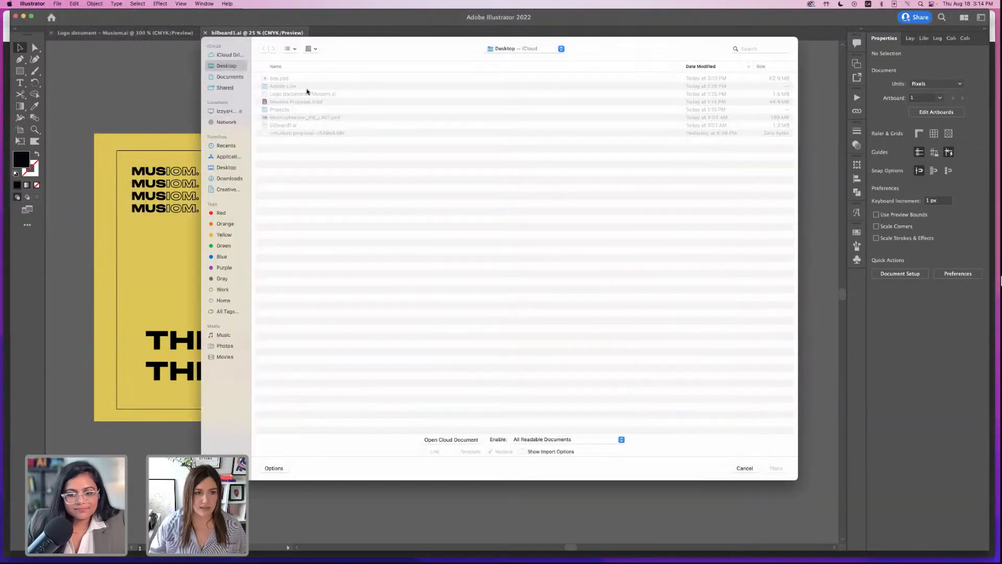
pyautogui.click(296, 78)
pyautogui.click(776, 468)
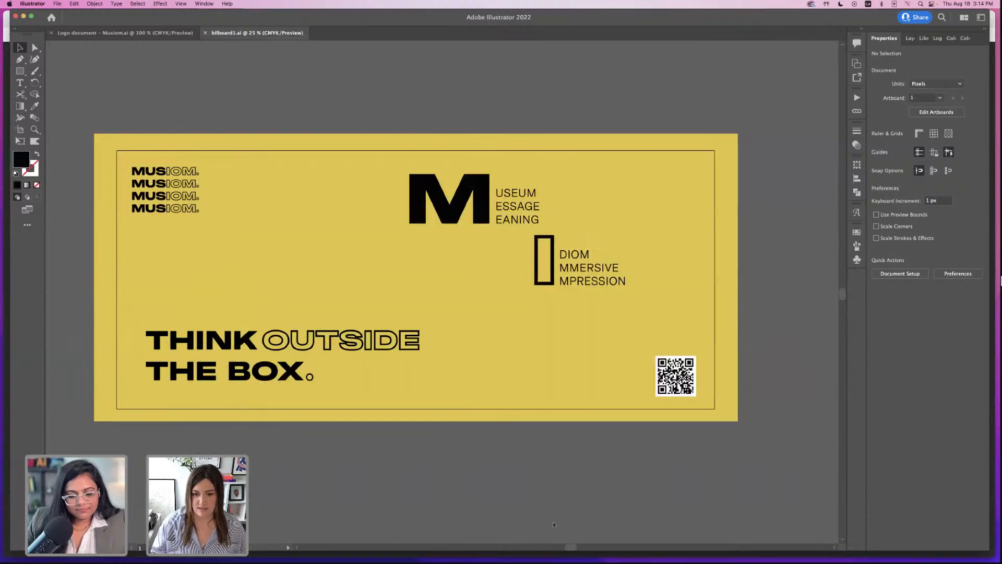
pyautogui.click(483, 334)
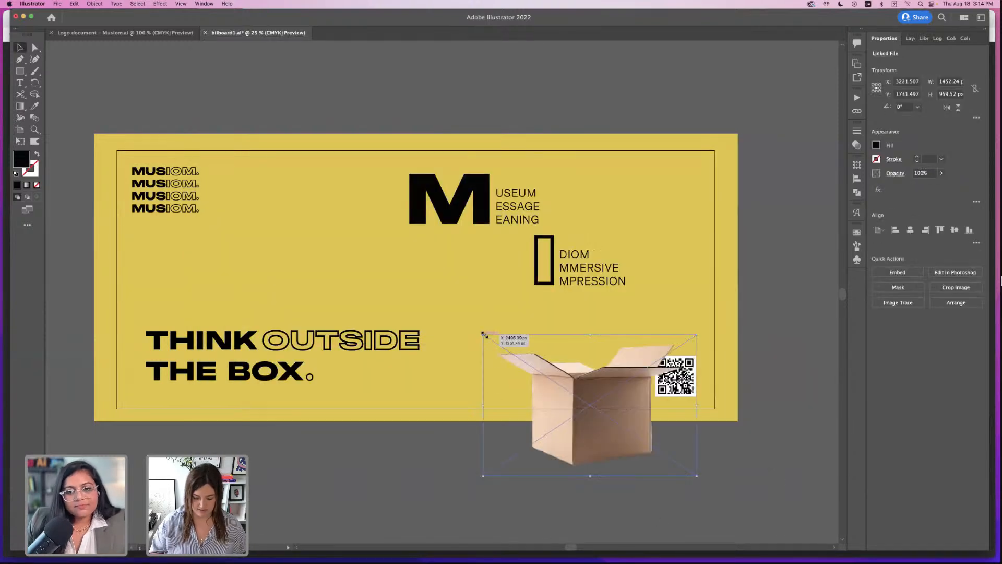
# - Move the placed box between the Think Outside the Box slogan and the QR code, overlapping the billboard's lower edge
pyautogui.press('super+minus')
pyautogui.moveTo(409, 301); pyautogui.dragTo(363, 286)
pyautogui.press('super+equal')
pyautogui.scroll(2, 535, 426)
pyautogui.hscroll(-2, 535, 426)
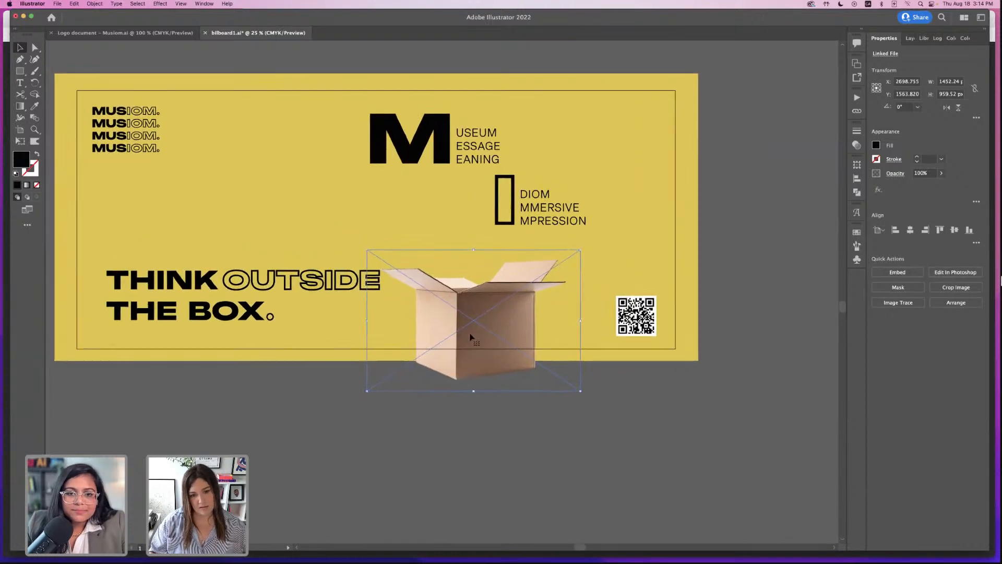
# - Enlarge the placed box to about 2070 px wide and position it beside the Think Outside the Box slogan, overlapping the billboard's lower edge
pyautogui.moveTo(367, 252); pyautogui.dragTo(211, 194)
pyautogui.moveTo(445, 315); pyautogui.dragTo(477, 343)
pyautogui.click(618, 478)
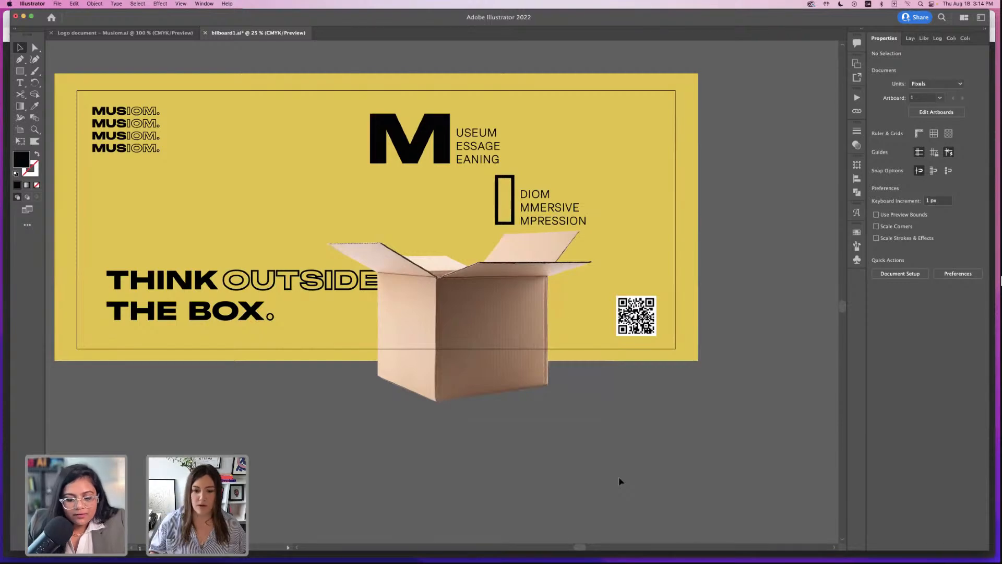
# - Switch to InDesign and look through Musiom Proposal.indd from the merch pages back to the Colours page to check the palette
pyautogui.click(688, 549)
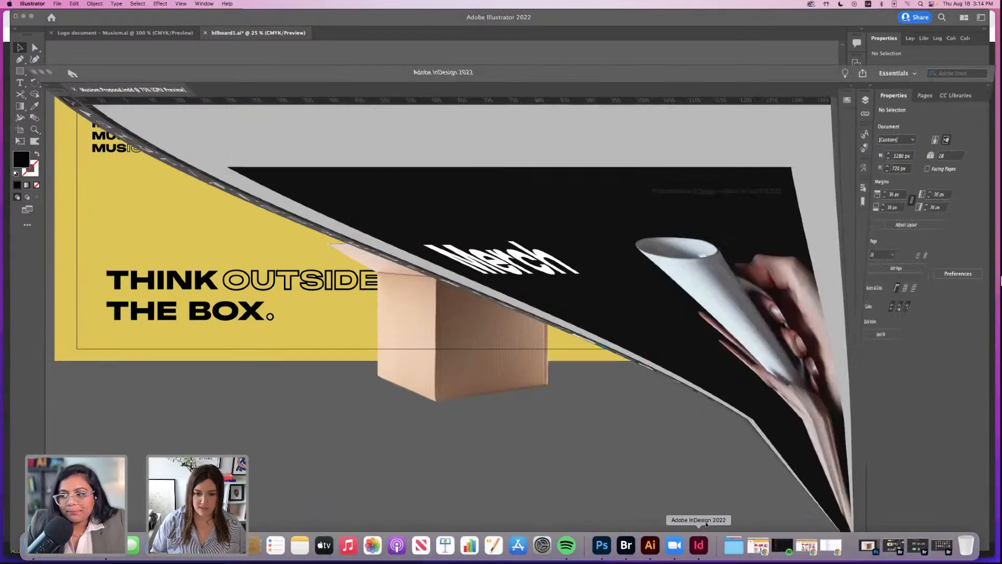
pyautogui.scroll(5, 301, 352)
pyautogui.scroll(4, 301, 352)
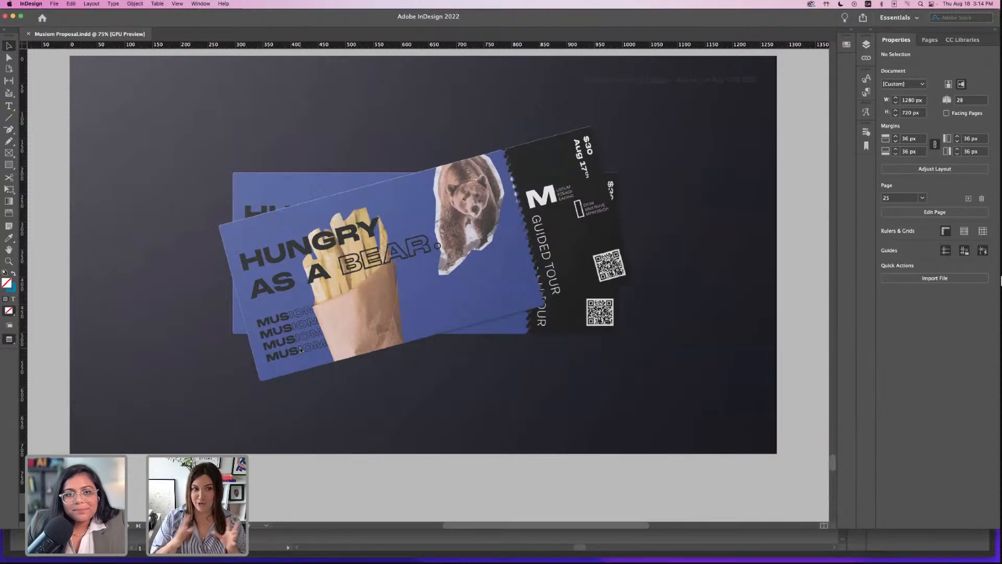
pyautogui.scroll(10, 298, 350)
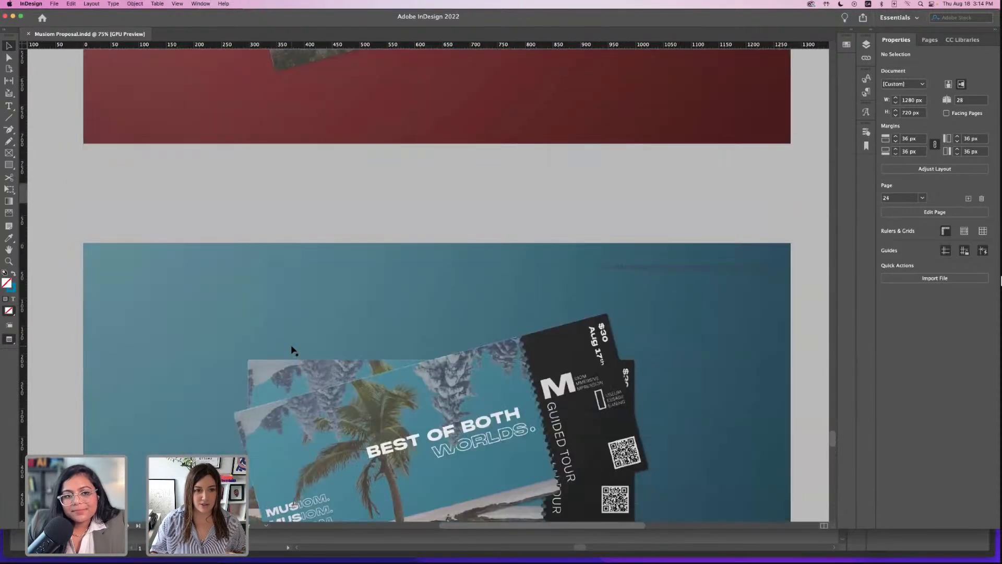
pyautogui.scroll(10, 292, 350)
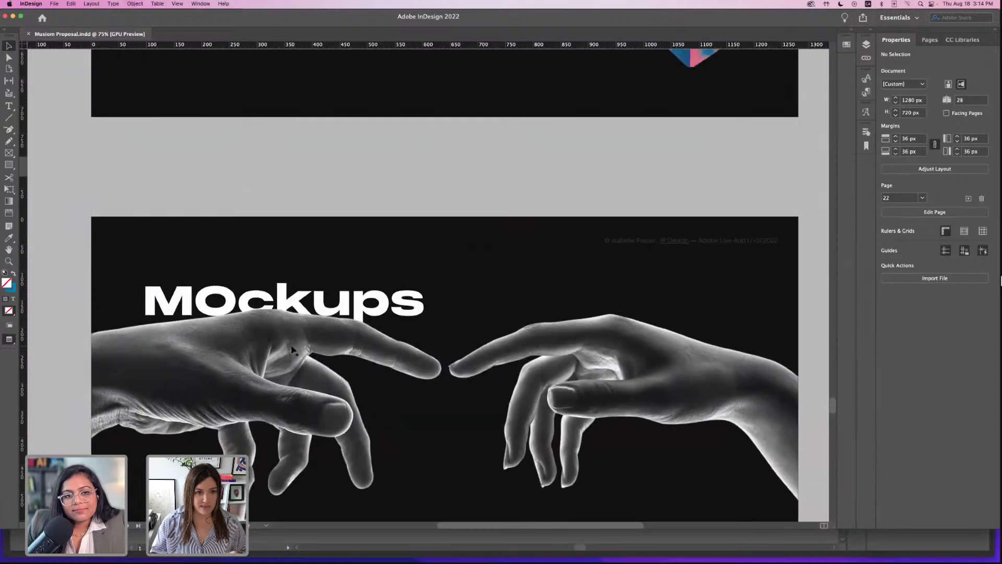
pyautogui.scroll(4, 293, 349)
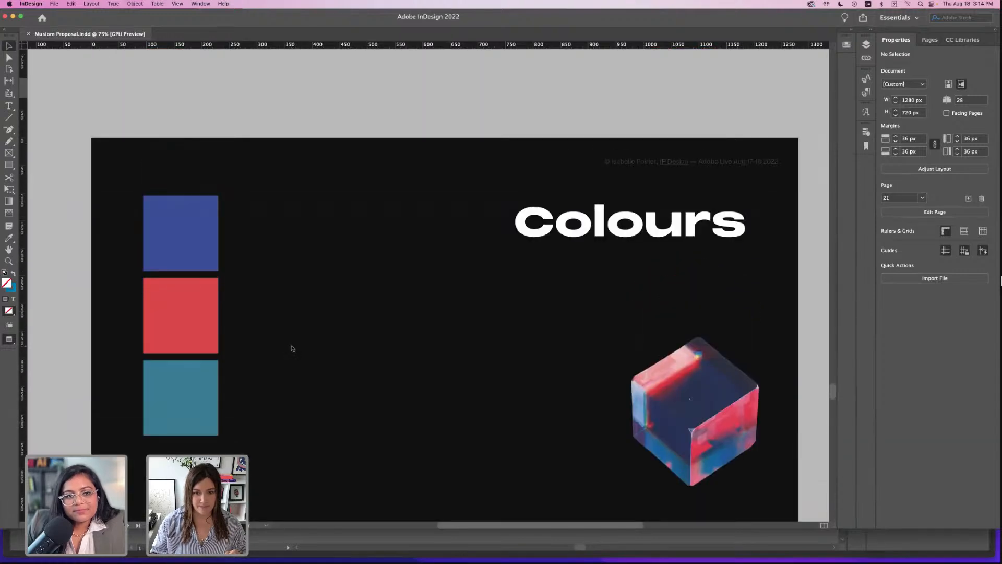
pyautogui.scroll(-1, 292, 348)
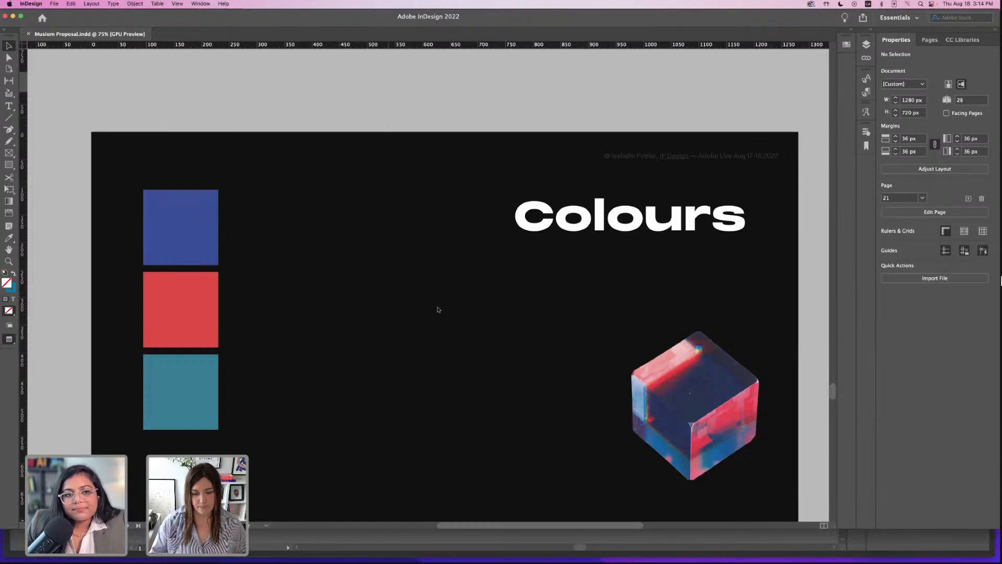
# - Return to Illustrator and enlarge the box to about 2256 px wide, shifting it slightly further over the end of the slogan
pyautogui.moveTo(769, 558)
pyautogui.click(659, 545)
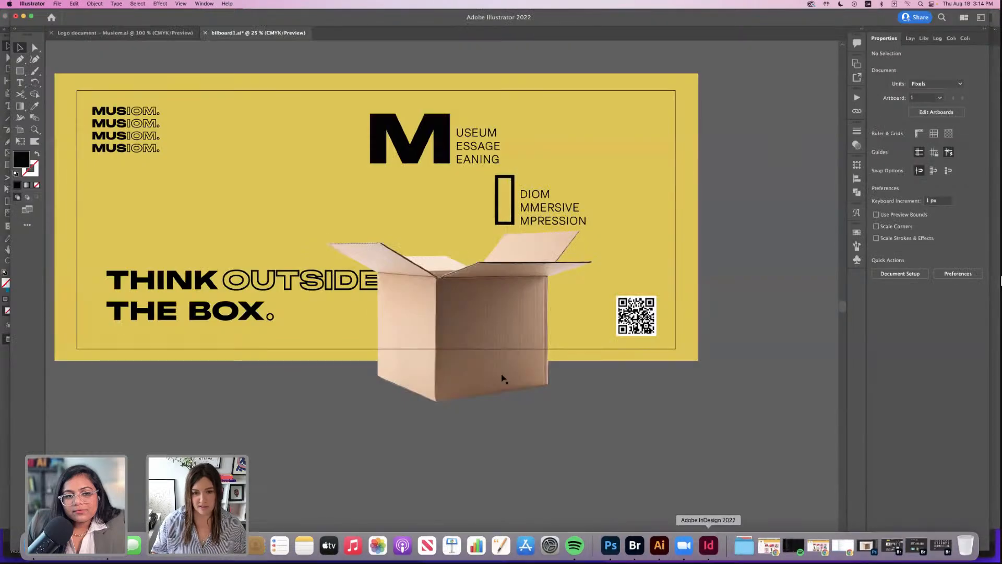
pyautogui.moveTo(469, 371); pyautogui.dragTo(464, 373)
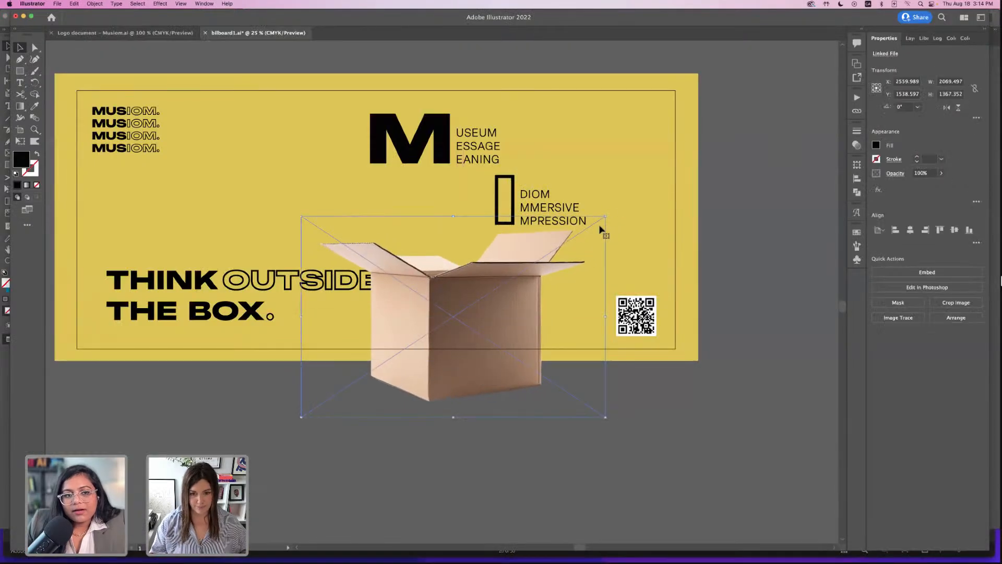
pyautogui.moveTo(606, 219); pyautogui.dragTo(635, 198)
pyautogui.moveTo(519, 294)
pyautogui.mouseDown()
pyautogui.moveTo(536, 292)
pyautogui.moveTo(510, 307)
pyautogui.mouseUp()
pyautogui.click(577, 420)
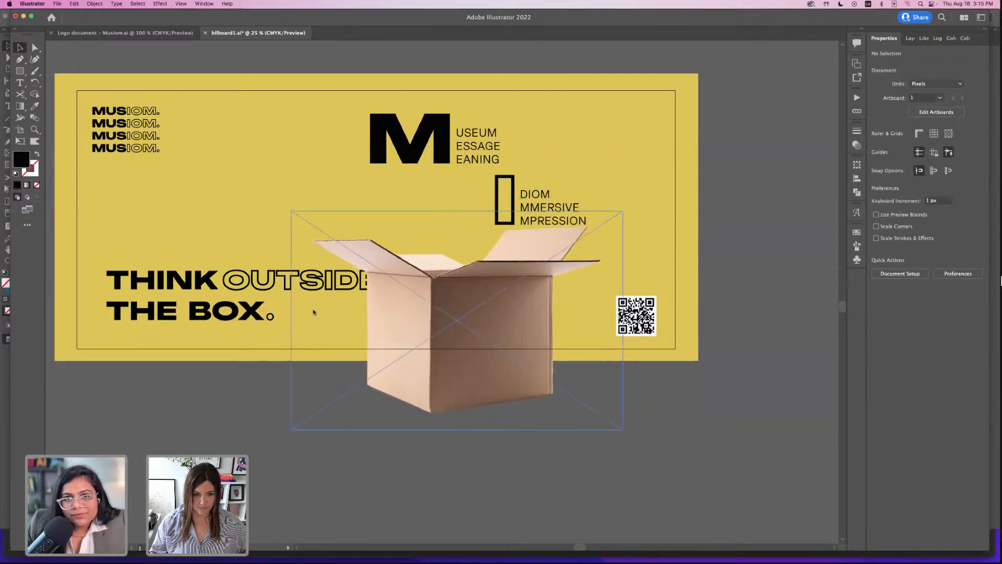
# - Bring the outlined word OUTSIDE to the front so it overlaps the box
pyautogui.moveTo(277, 280); pyautogui.dragTo(278, 281)
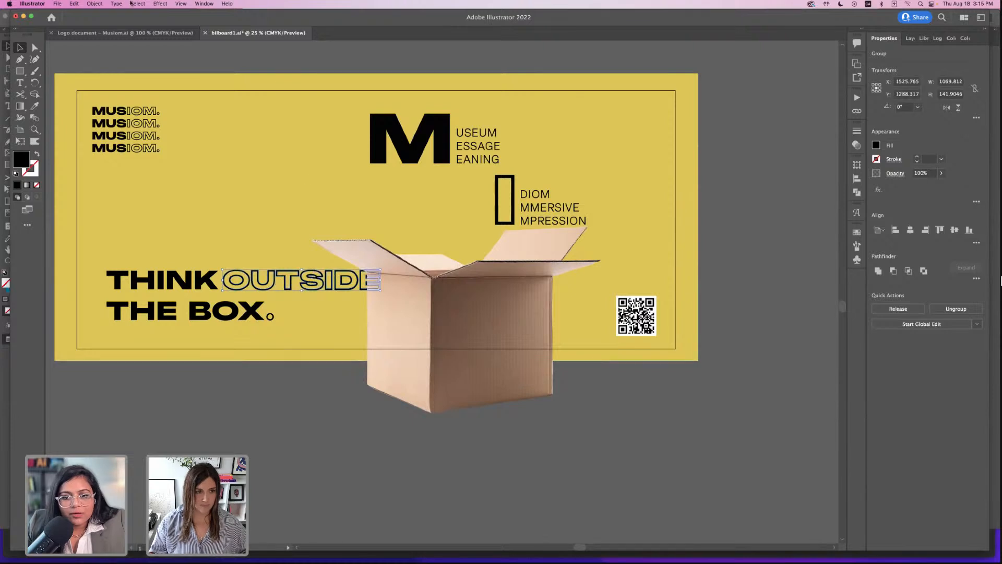
pyautogui.click(94, 4)
pyautogui.moveTo(125, 24)
pyautogui.click(188, 24)
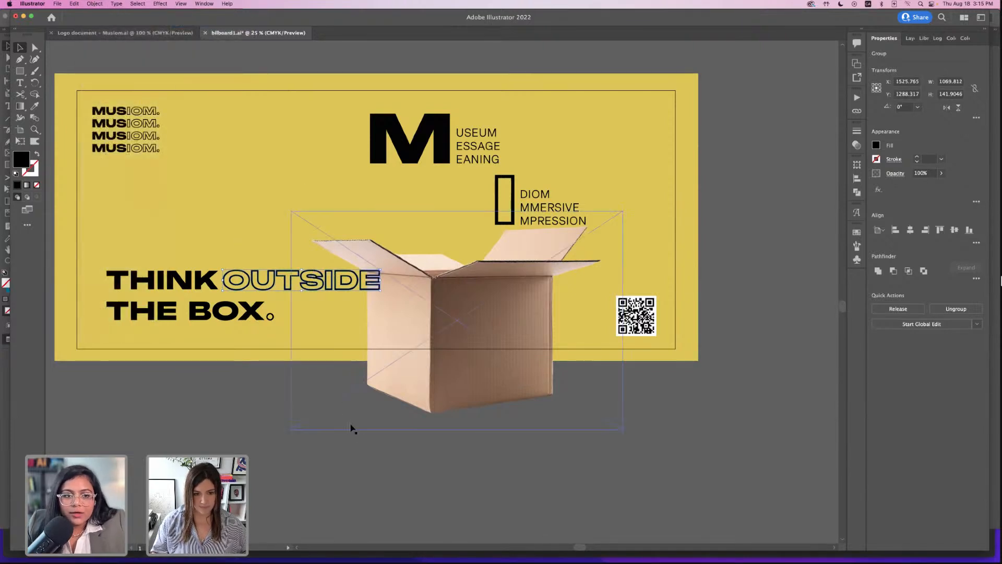
pyautogui.click(351, 427)
pyautogui.click(371, 472)
# - Move the box further under the word OUTSIDE and scale it up until its flaps reach the Idiom Immersive Impression text
pyautogui.moveTo(446, 373); pyautogui.dragTo(410, 373)
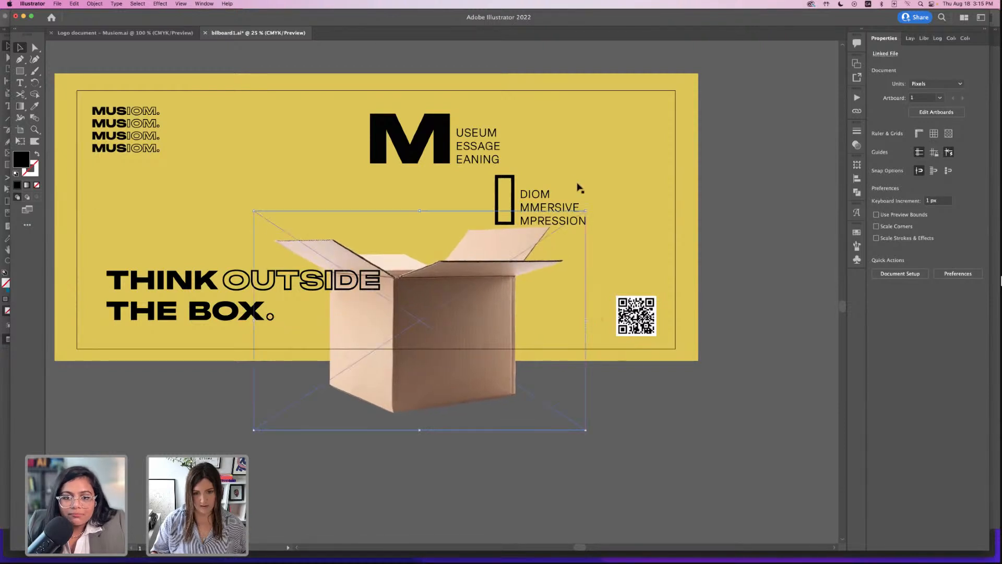
pyautogui.moveTo(571, 213); pyautogui.dragTo(638, 173)
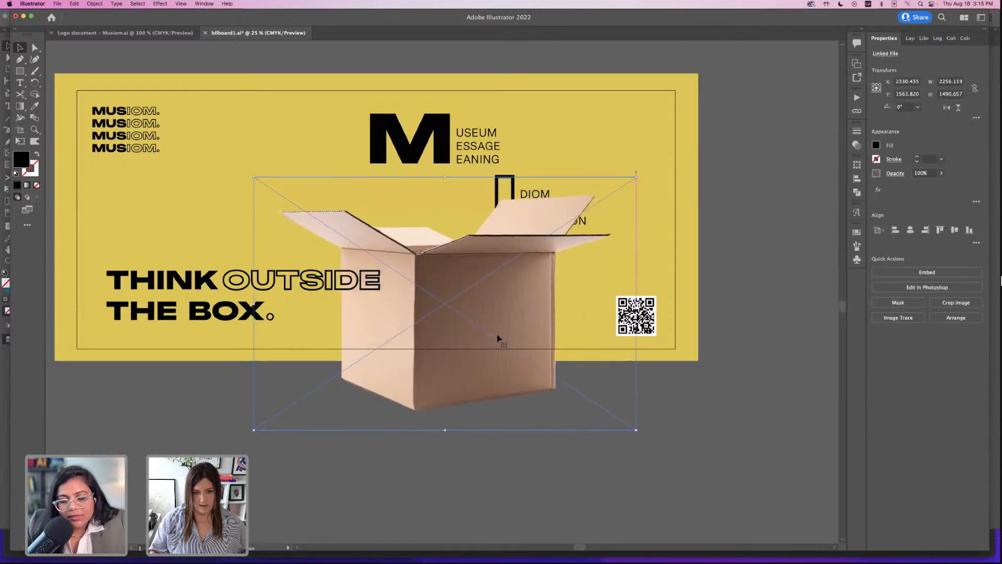
pyautogui.moveTo(475, 359)
pyautogui.mouseDown()
pyautogui.moveTo(447, 354)
pyautogui.moveTo(461, 364)
pyautogui.mouseUp()
# - Bring the large M and I wordmark group to the front of the box
pyautogui.click(513, 184)
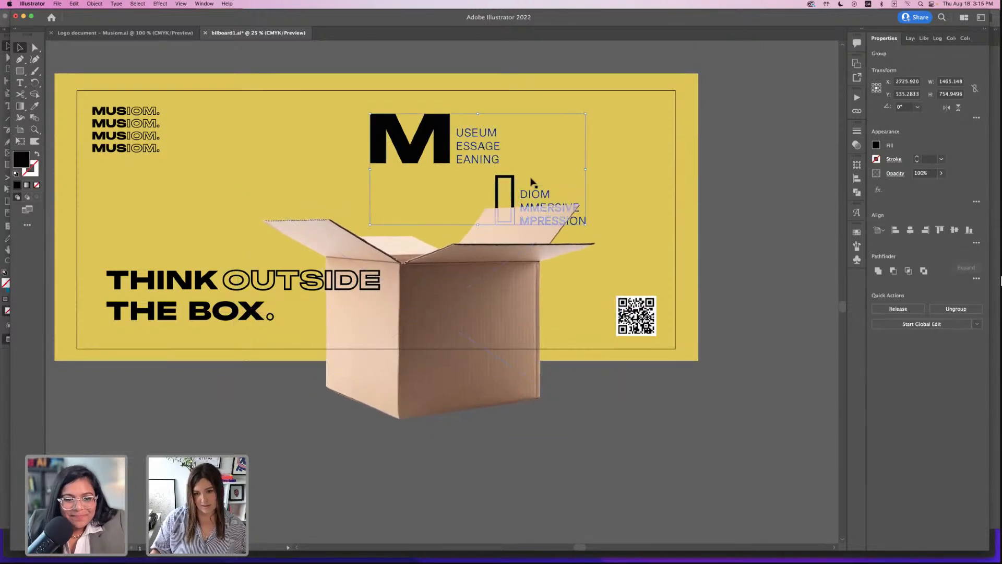
pyautogui.click(94, 4)
pyautogui.moveTo(100, 25)
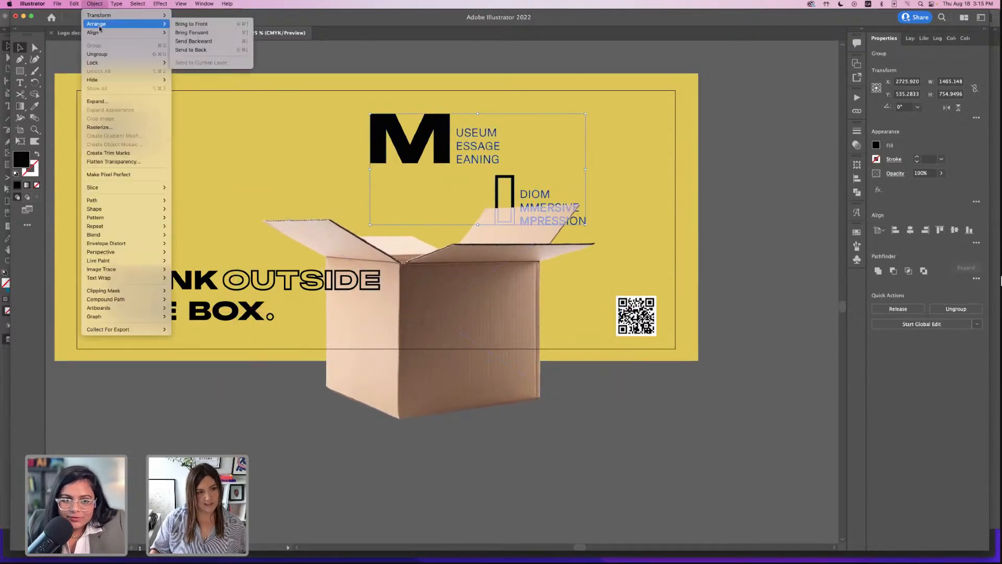
pyautogui.click(191, 24)
pyautogui.click(728, 182)
# - Change the billboard background rectangle's fill to magenta, E022CE
pyautogui.hscroll(-5, 252, 73)
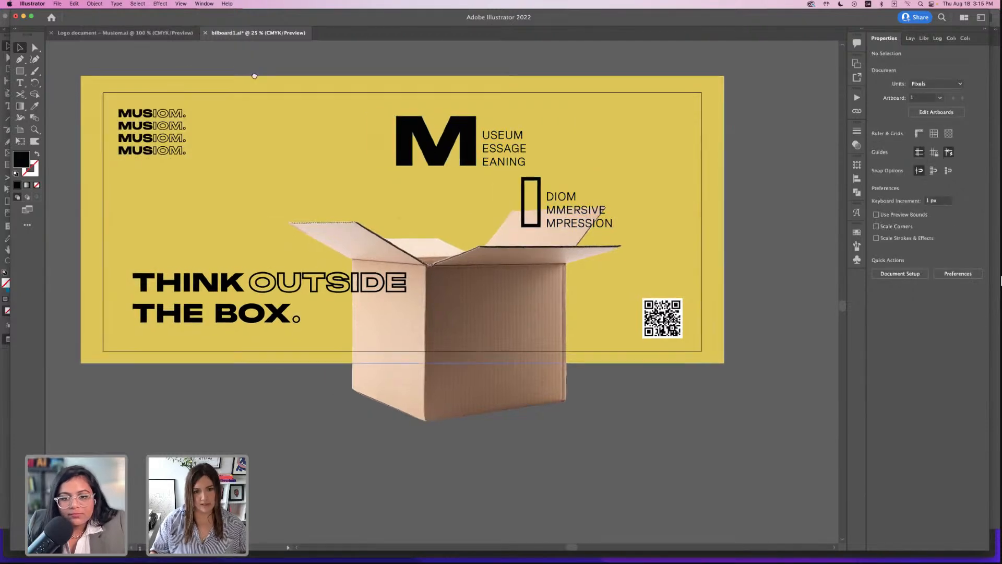
pyautogui.hscroll(3, 359, 447)
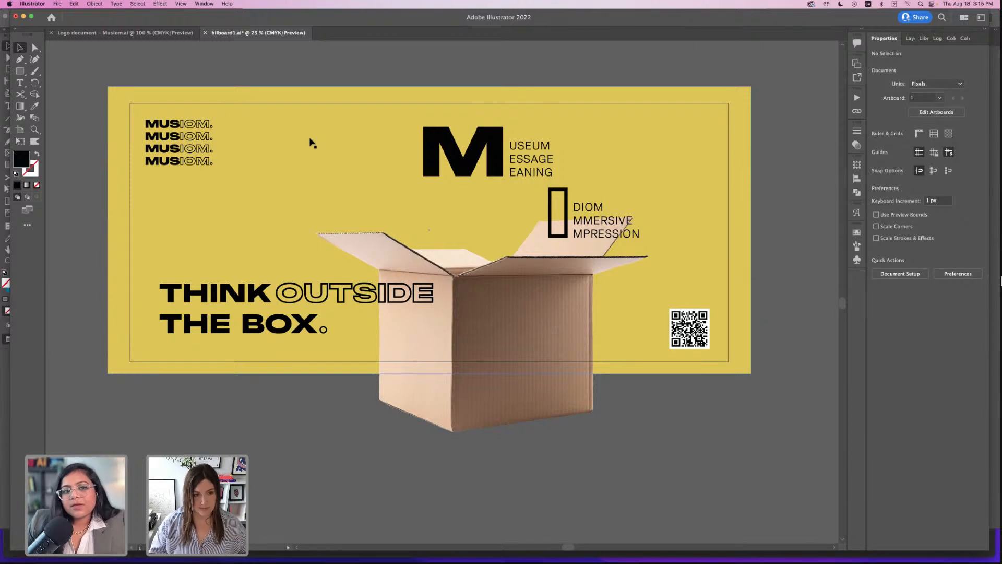
pyautogui.click(311, 142)
pyautogui.doubleClick(19, 158)
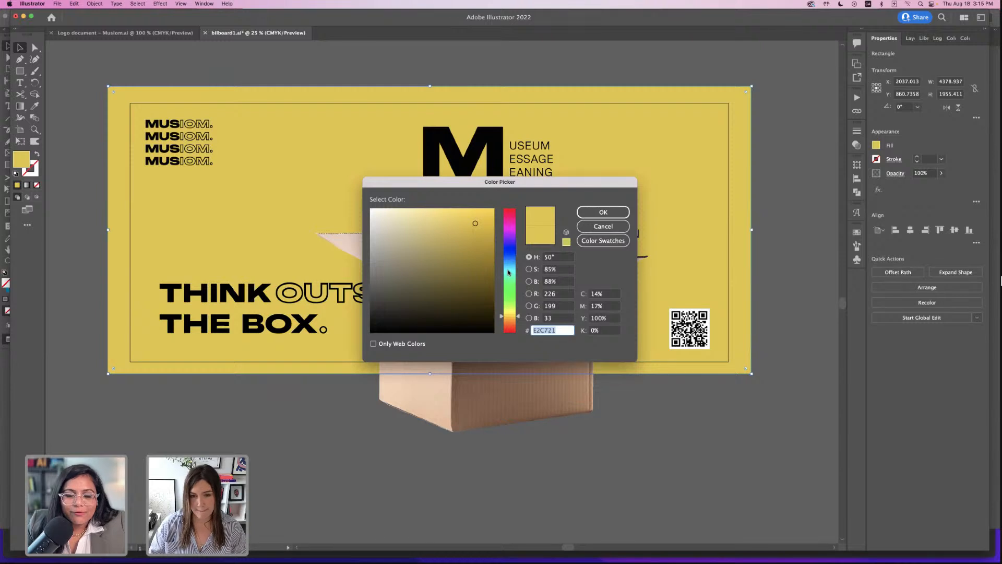
pyautogui.moveTo(509, 272); pyautogui.dragTo(510, 221)
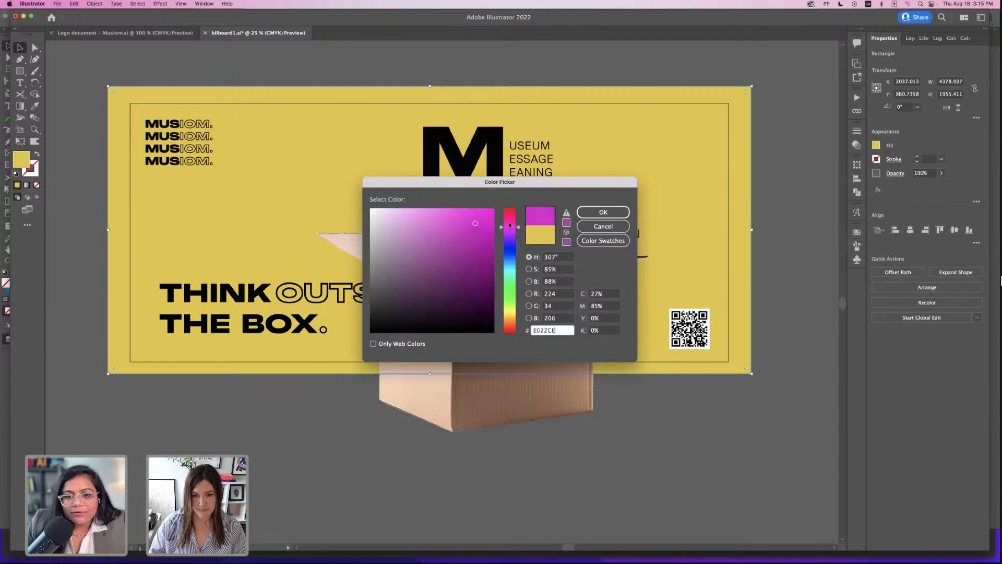
pyautogui.click(603, 212)
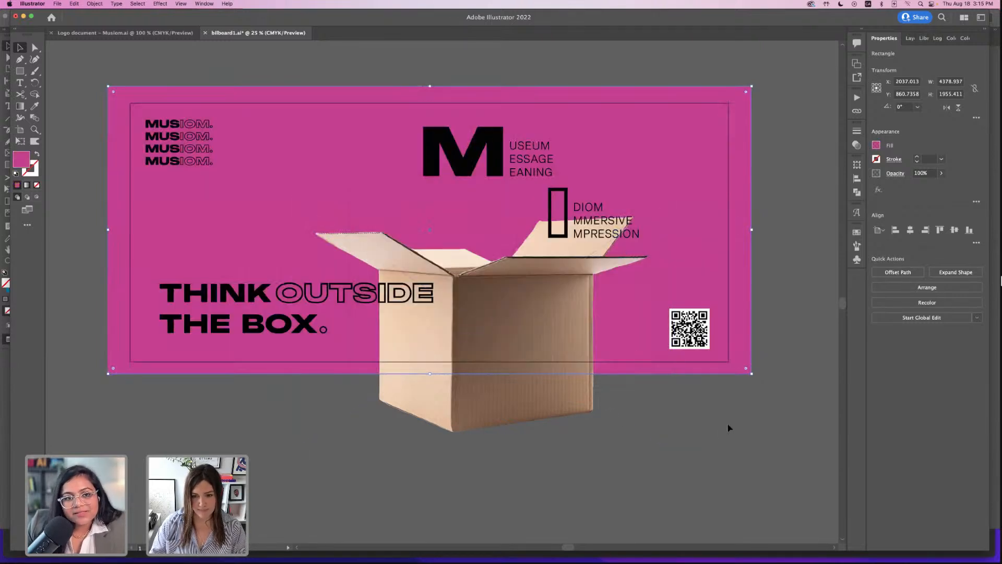
pyautogui.click(710, 438)
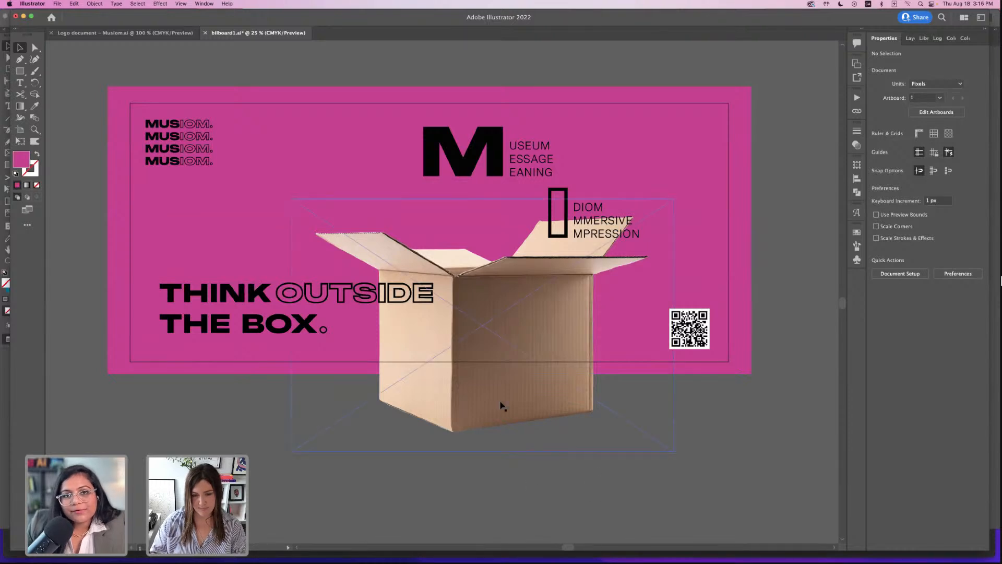
# - Nudge the box slightly up and to the left, and save billboard1.ai
pyautogui.moveTo(503, 403); pyautogui.dragTo(527, 385)
pyautogui.click(564, 465)
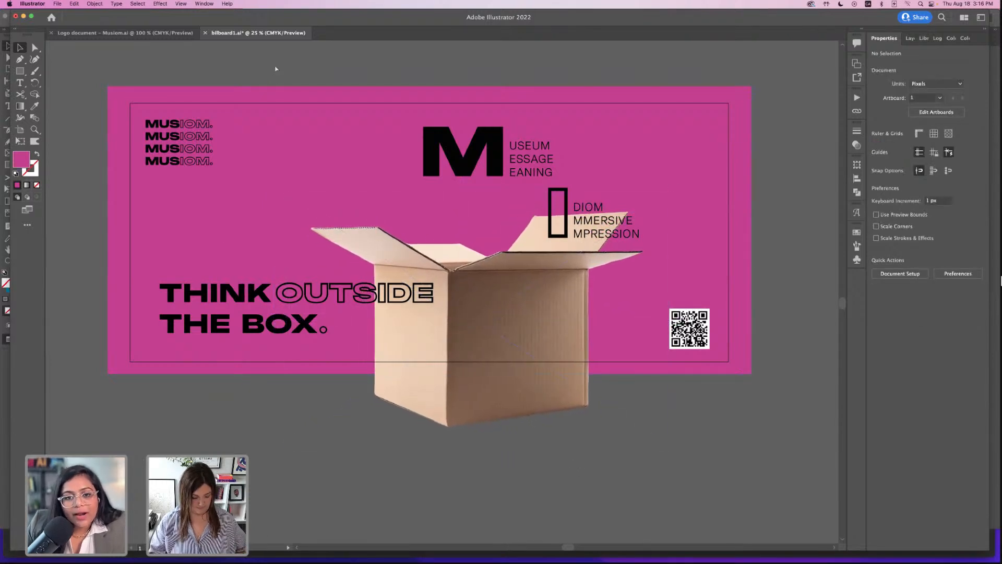
pyautogui.press('super+s')
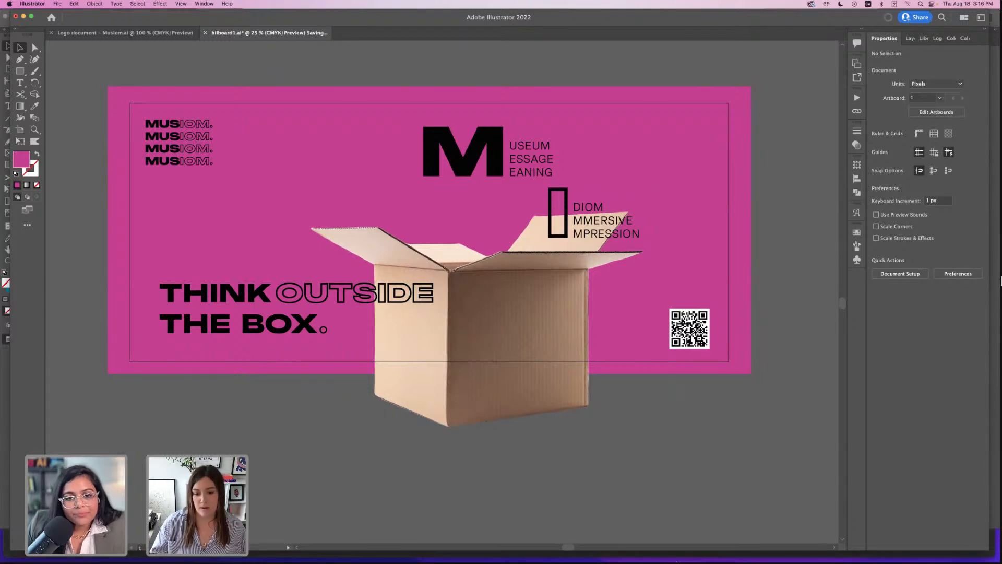
# - Switch to Photoshop and bring up the mockup's pink artwork document, Ebene 1.psb
pyautogui.moveTo(606, 559)
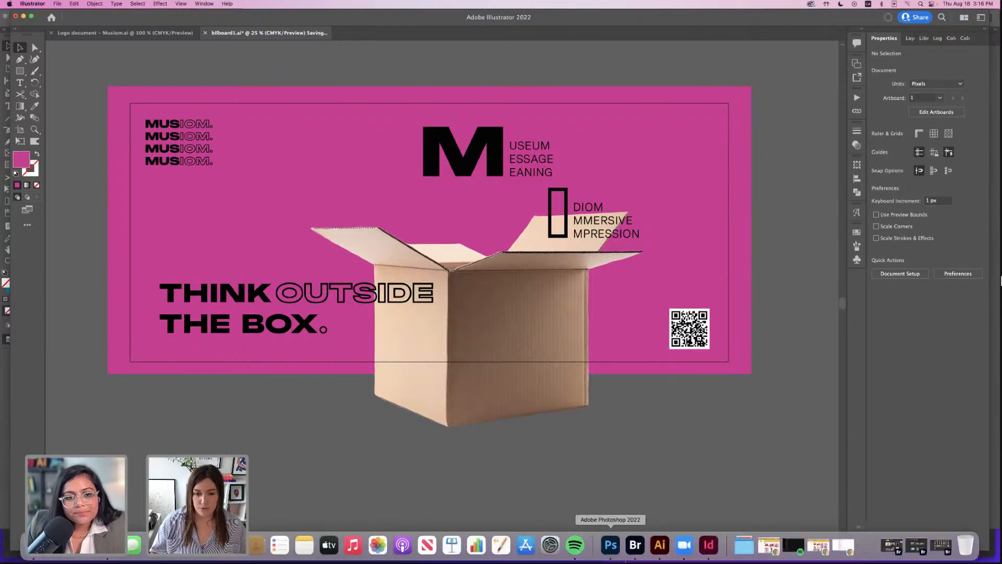
pyautogui.click(606, 557)
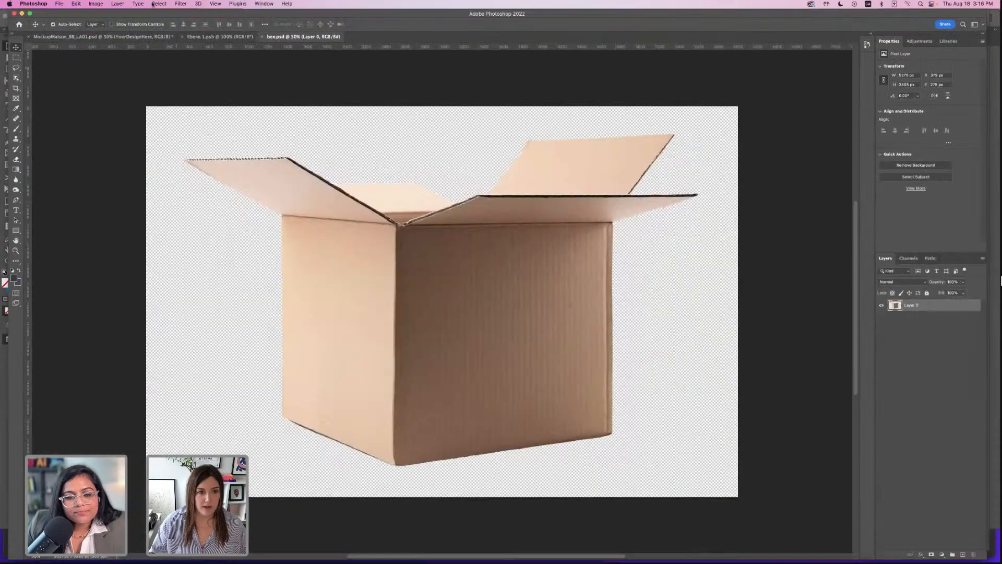
pyautogui.click(208, 37)
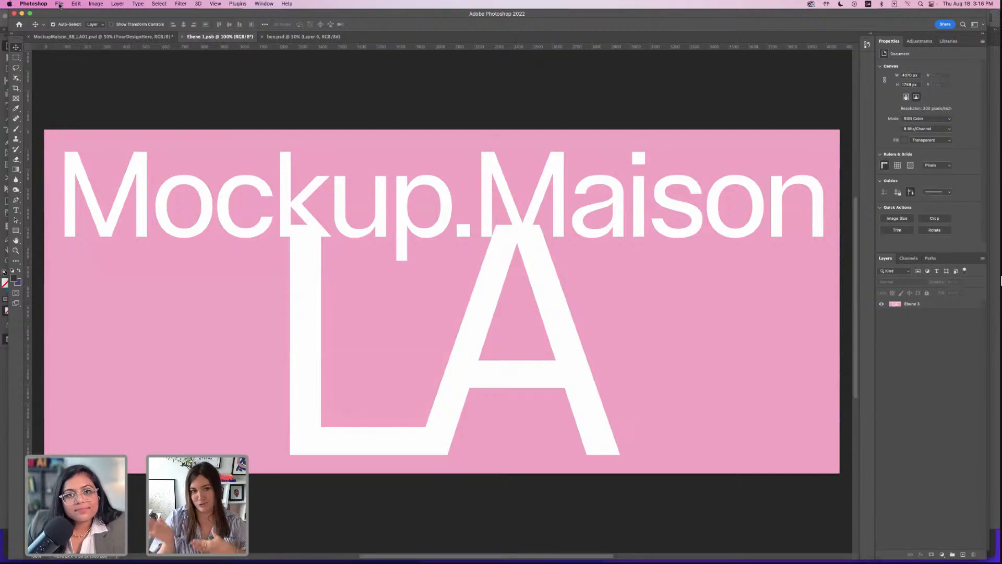
# - Place billboard1.ai from the Desktop as an embedded smart object in Ebene 1.psb, cropped to its Bounding Box
pyautogui.click(95, 4)
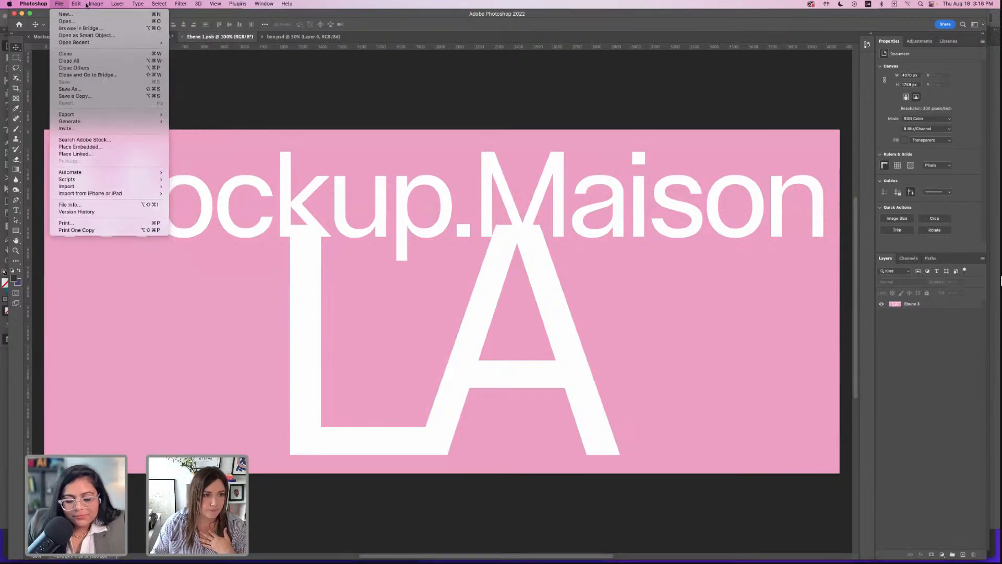
pyautogui.moveTo(59, 3)
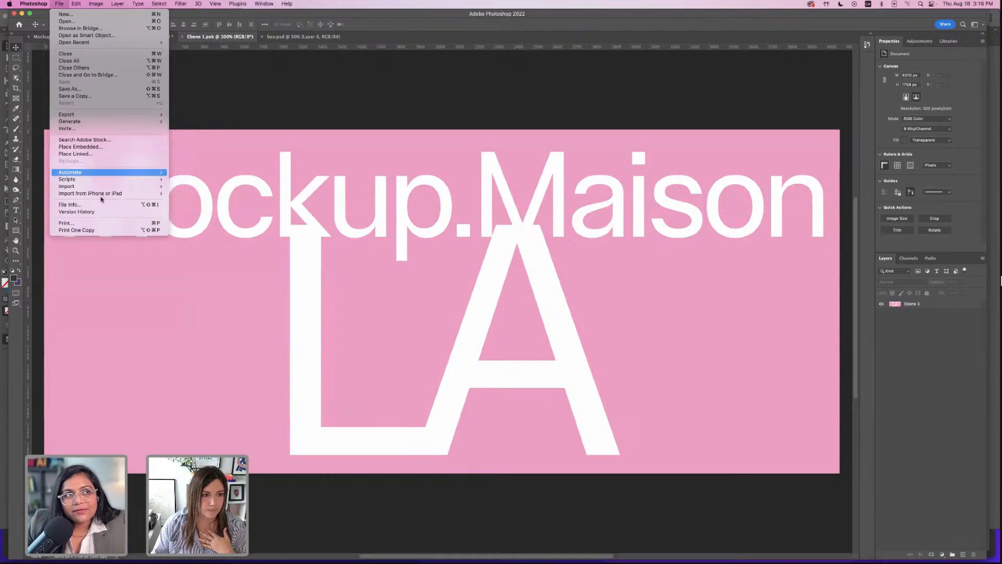
pyautogui.click(86, 148)
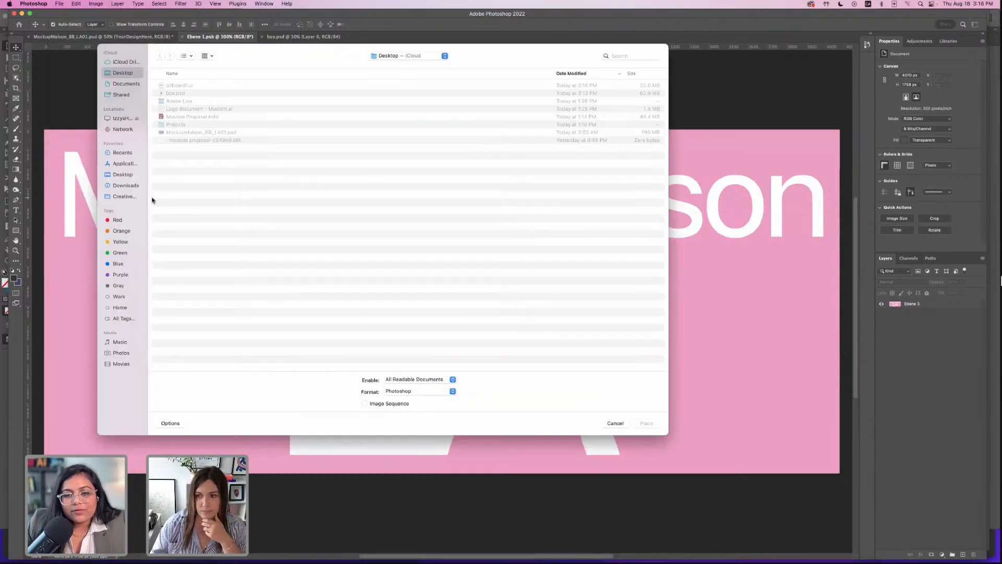
pyautogui.click(179, 86)
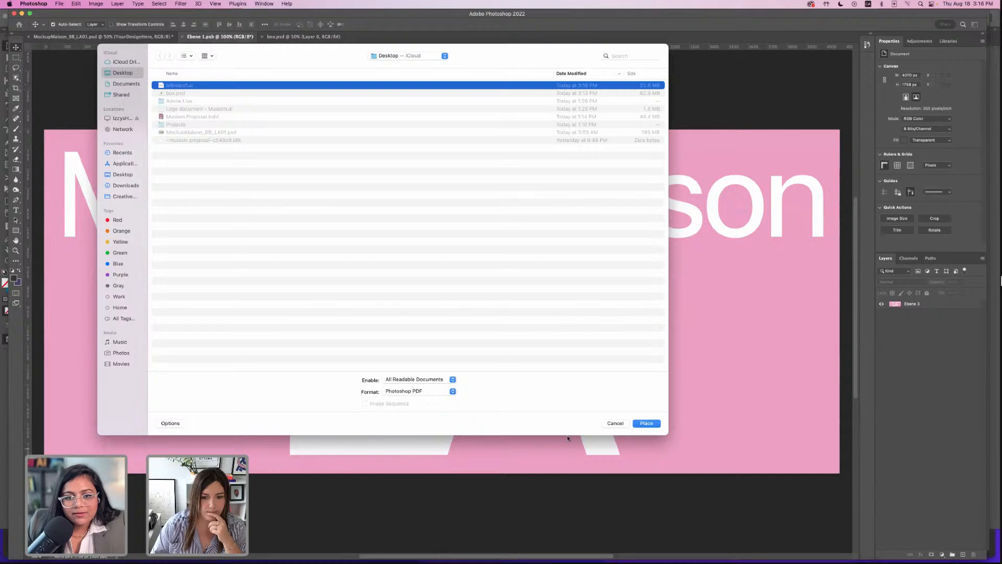
pyautogui.click(648, 423)
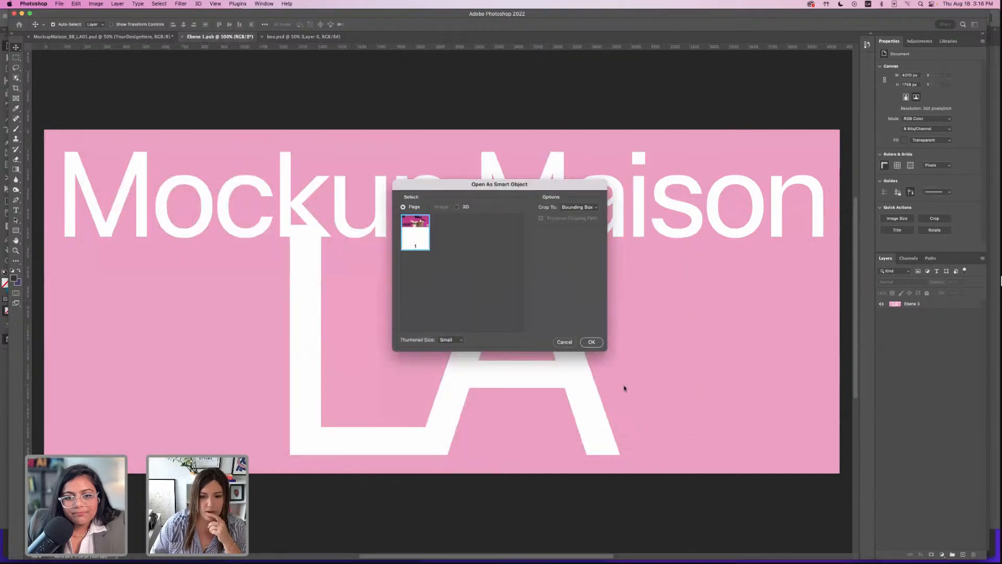
pyautogui.click(594, 343)
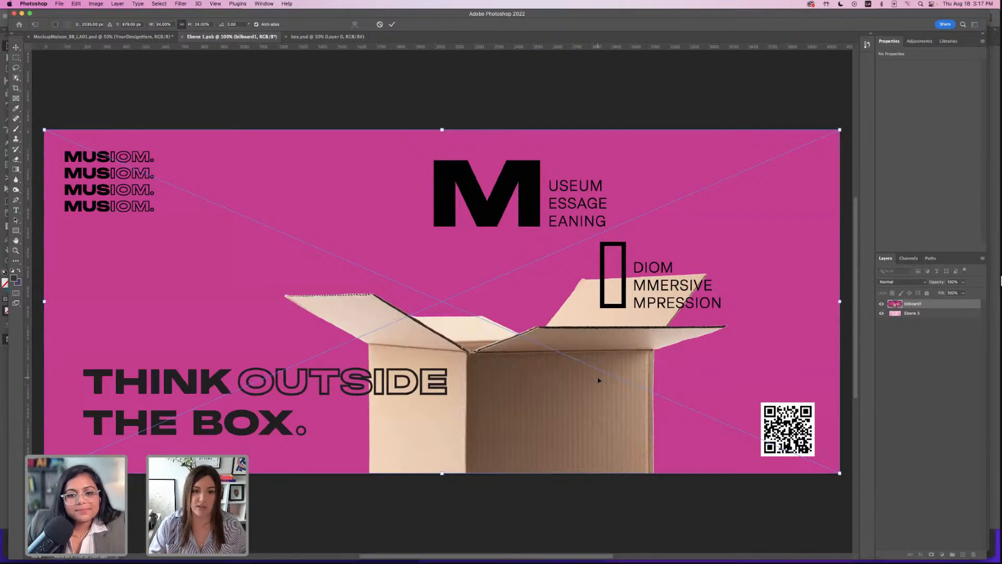
# - Commit the placed billboard1 artwork in Ebene 1.psb, save the document and deselect the layer
pyautogui.press('super+s')
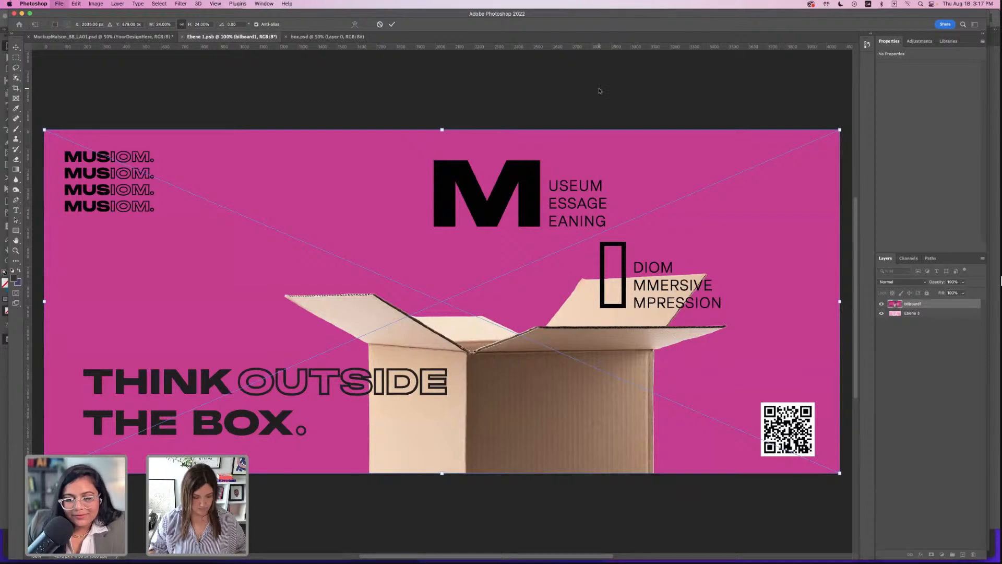
pyautogui.click(524, 213)
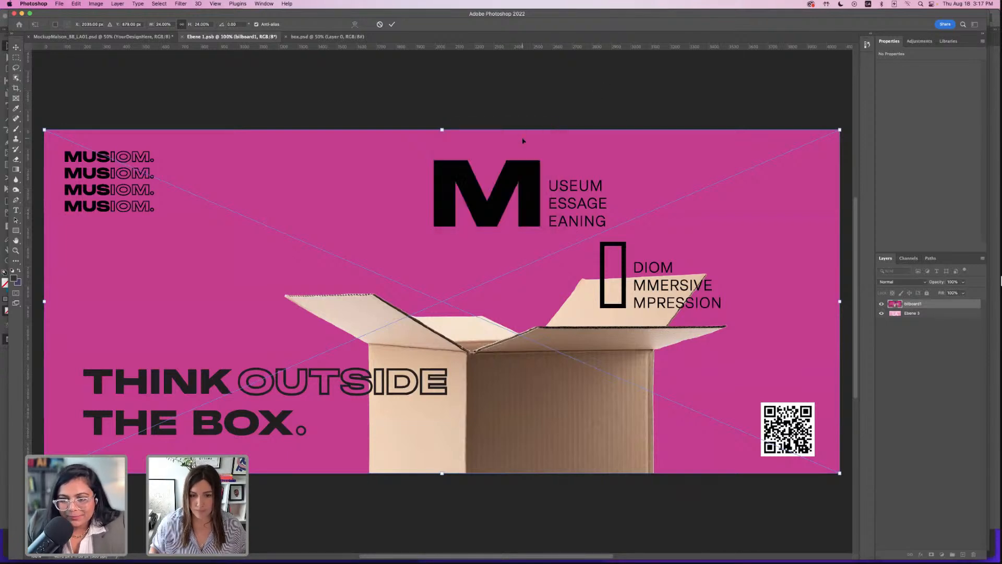
pyautogui.press('Return')
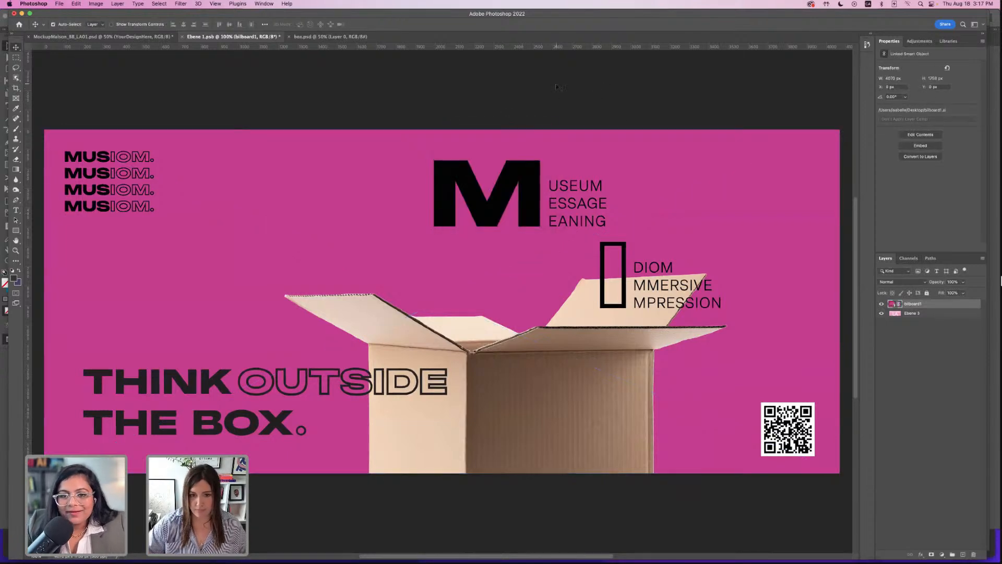
pyautogui.press('super+s')
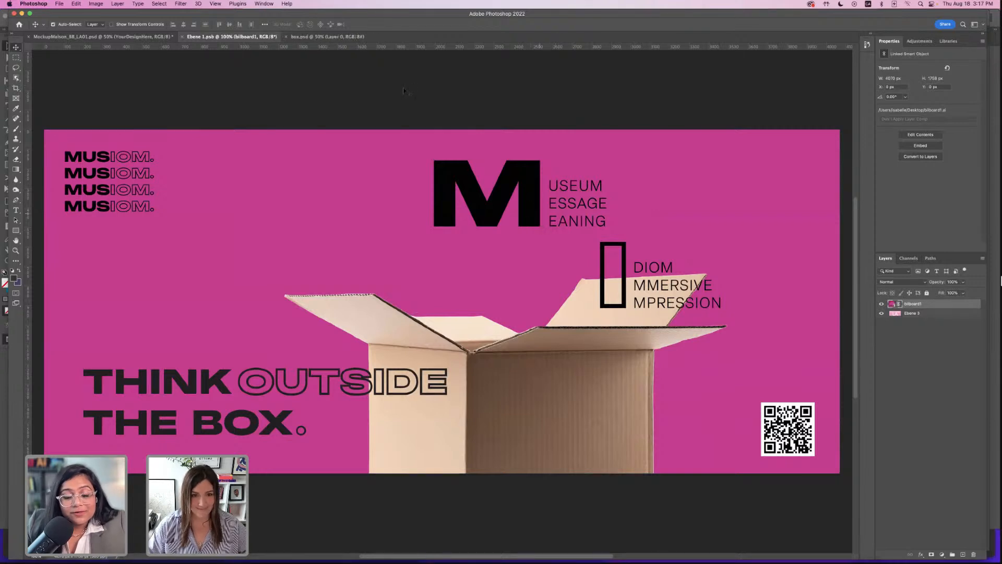
pyautogui.click(402, 97)
# - Switch to Illustrator and apply a linear gradient fill to the billboard's magenta background rectangle
pyautogui.moveTo(528, 553)
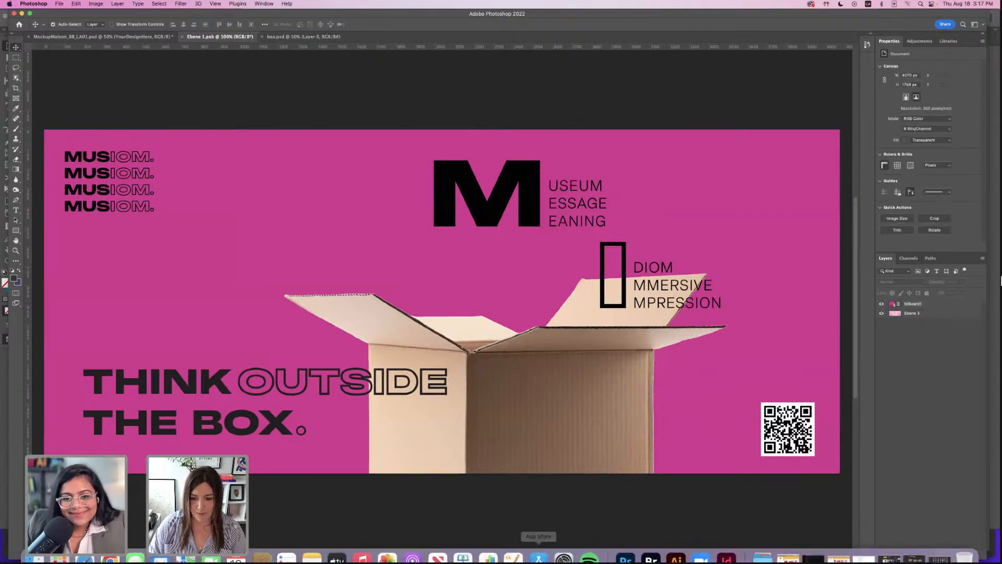
pyautogui.click(676, 545)
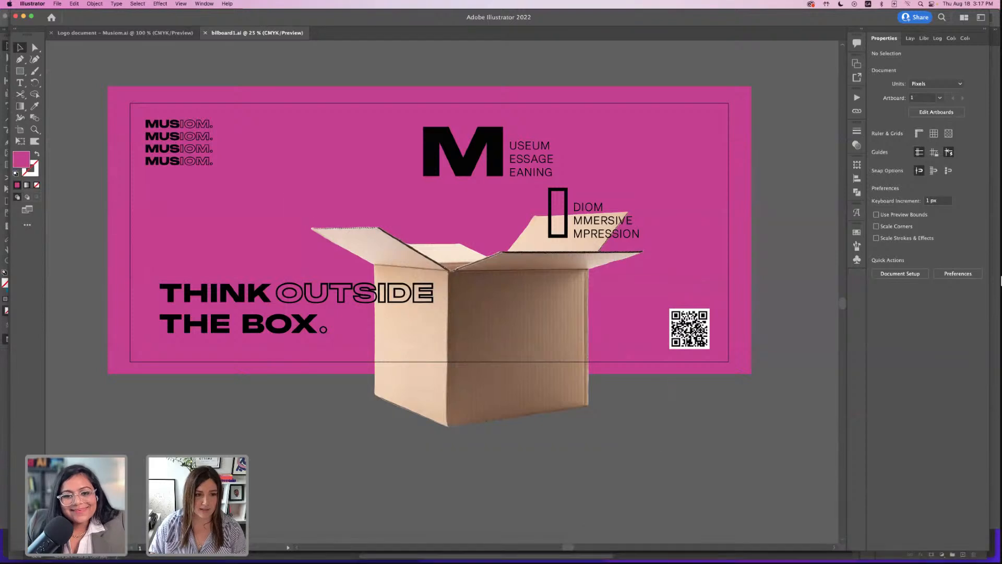
pyautogui.click(287, 168)
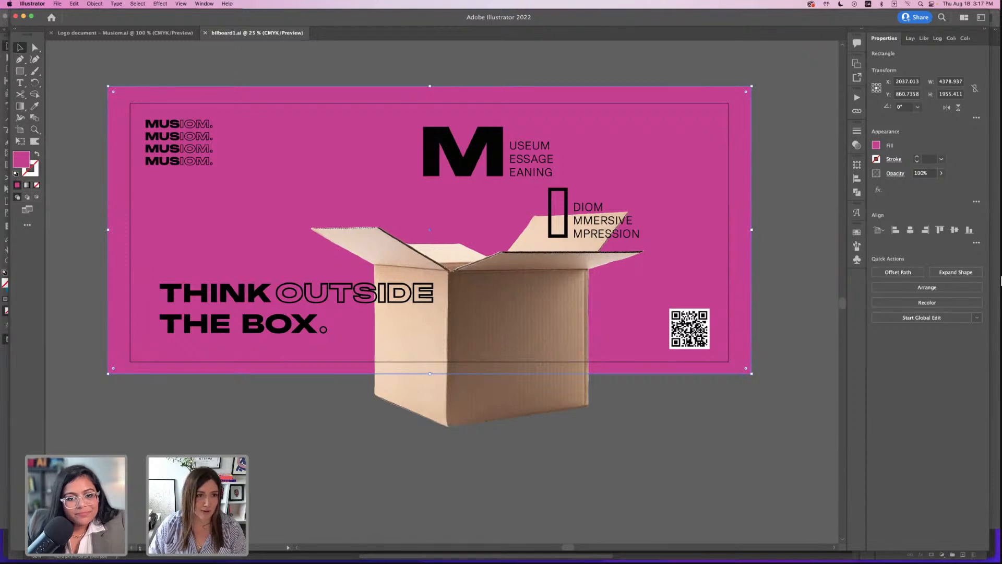
pyautogui.click(204, 5)
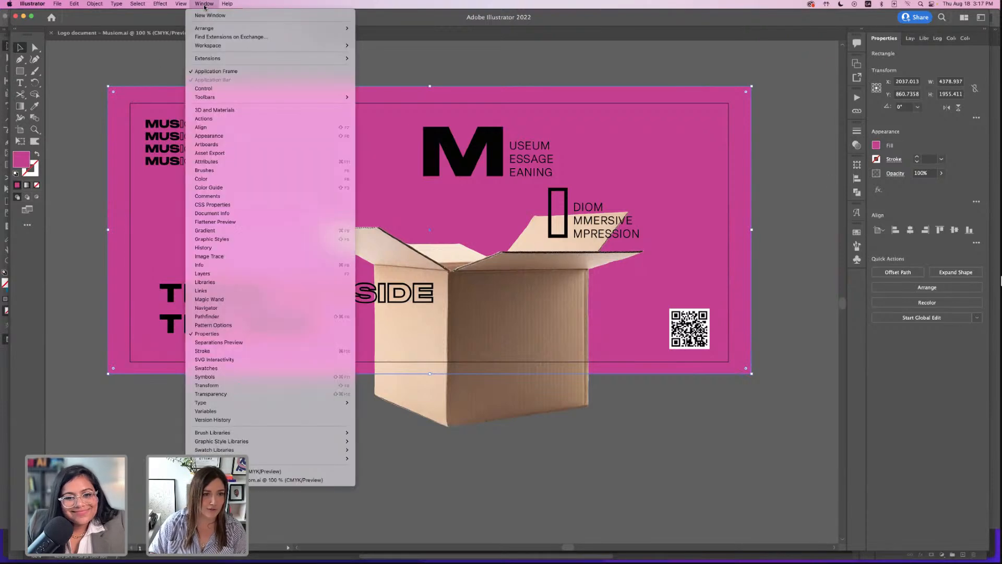
pyautogui.click(261, 231)
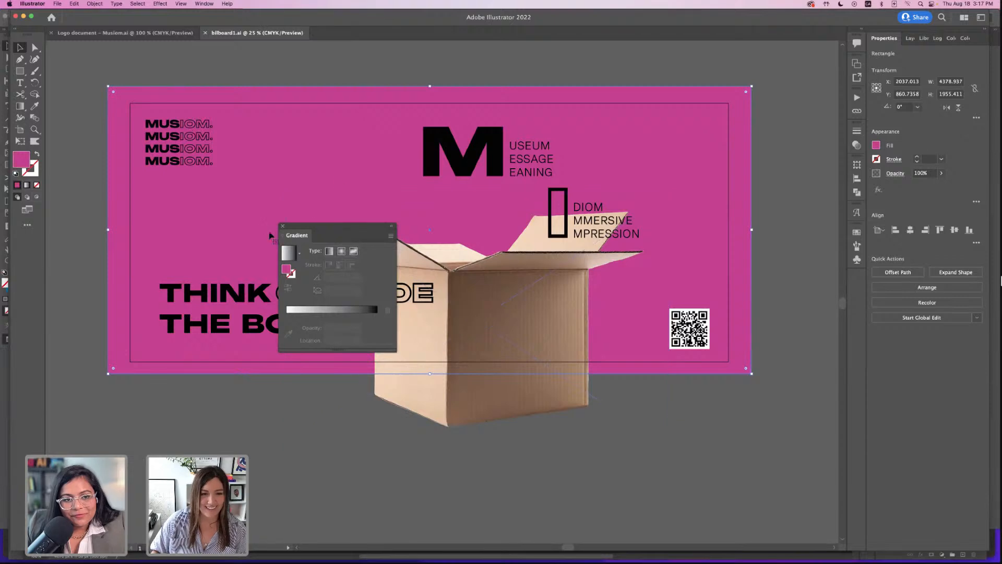
pyautogui.moveTo(304, 228); pyautogui.dragTo(720, 153)
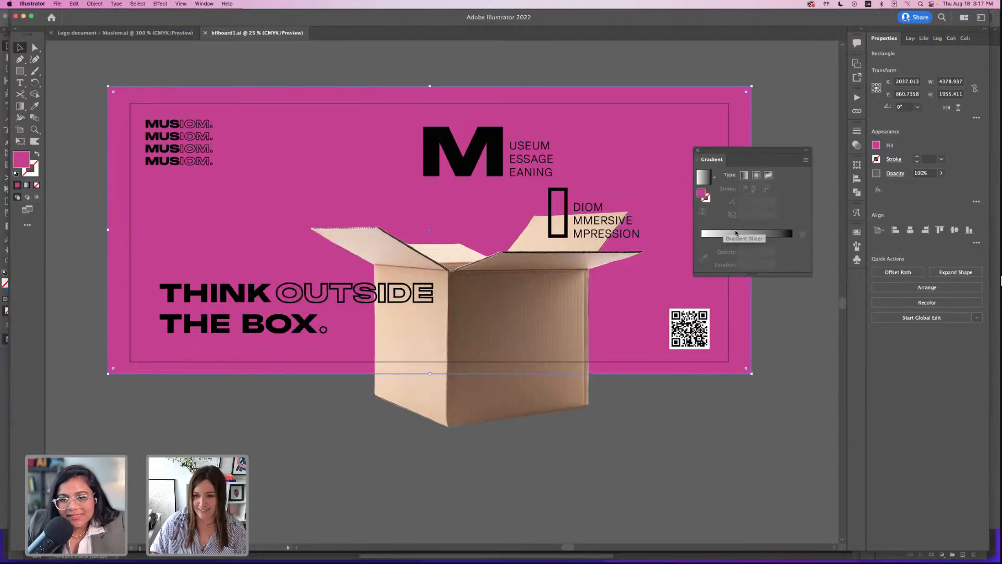
pyautogui.click(737, 234)
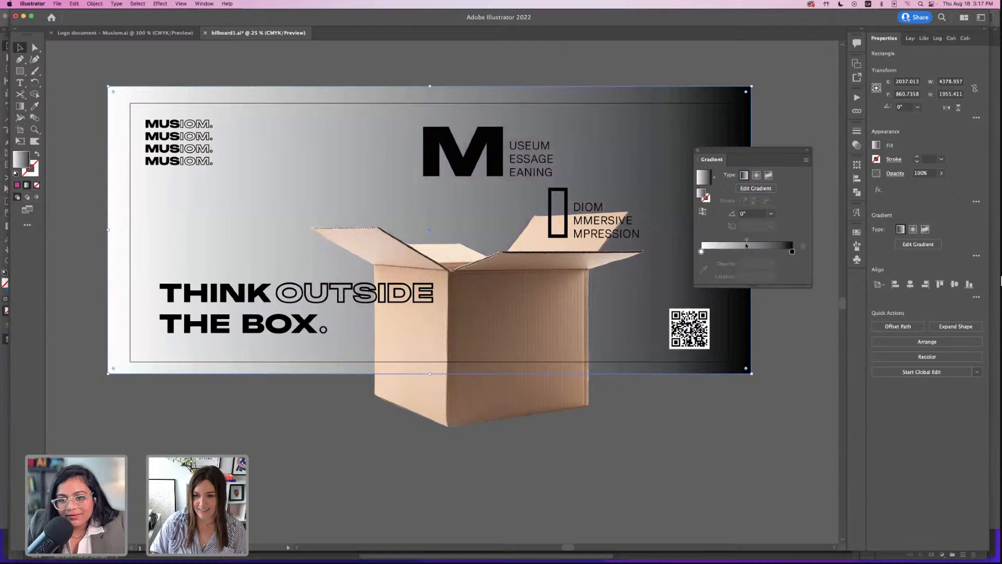
# - Set the background gradient's black end stop to the bright pink swatch, after trying a darker plum swatch
pyautogui.doubleClick(792, 252)
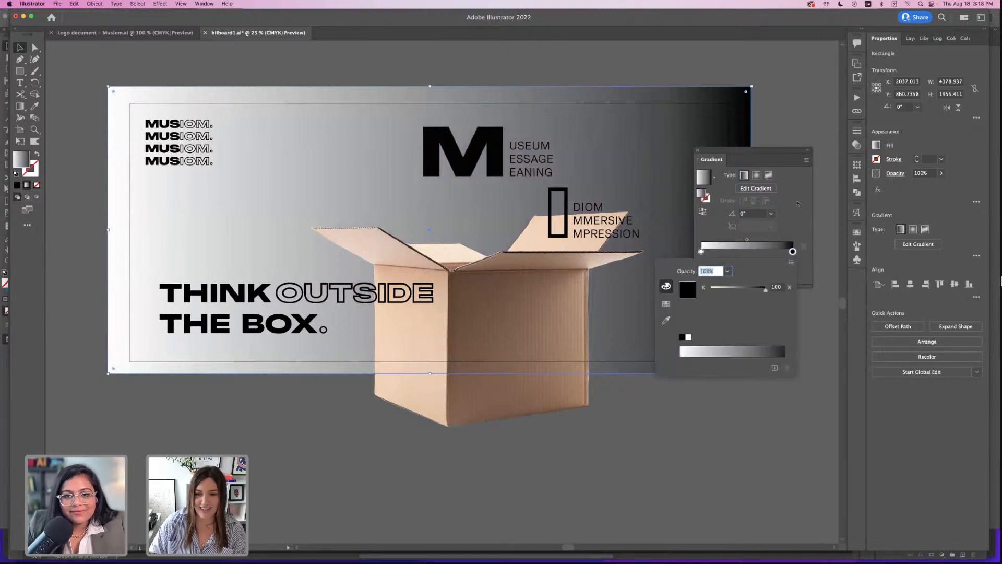
pyautogui.click(666, 303)
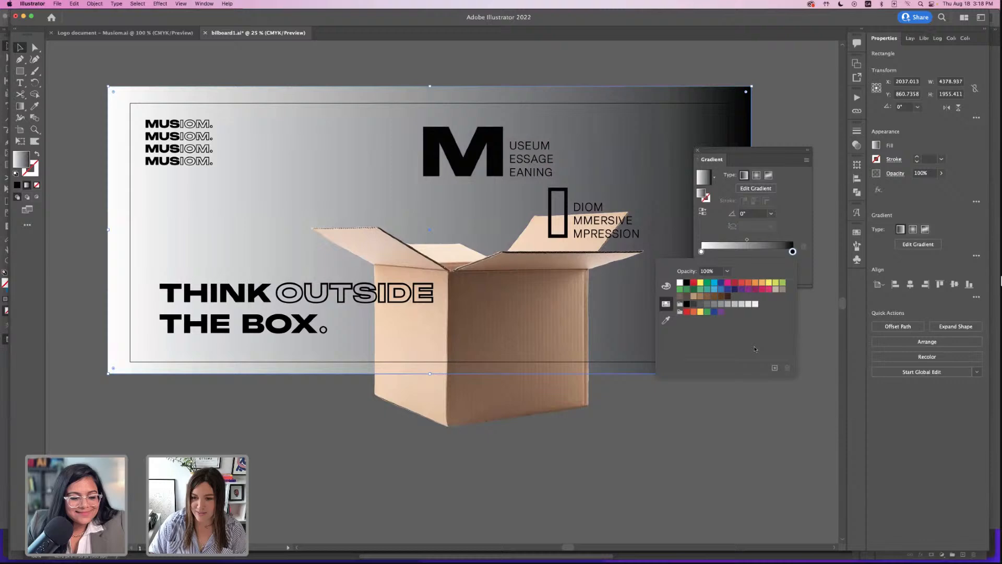
pyautogui.click(768, 289)
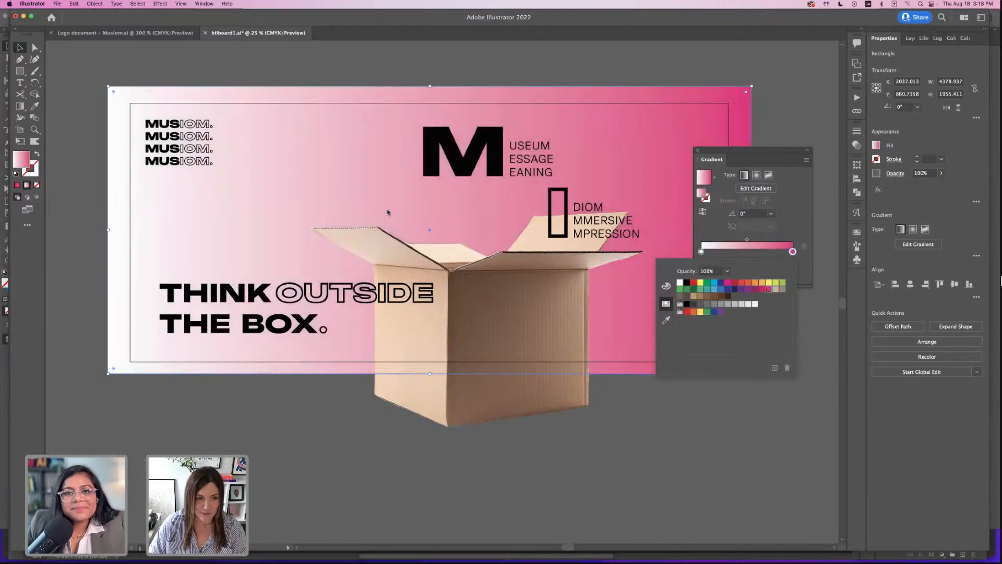
pyautogui.click(754, 290)
pyautogui.click(755, 290)
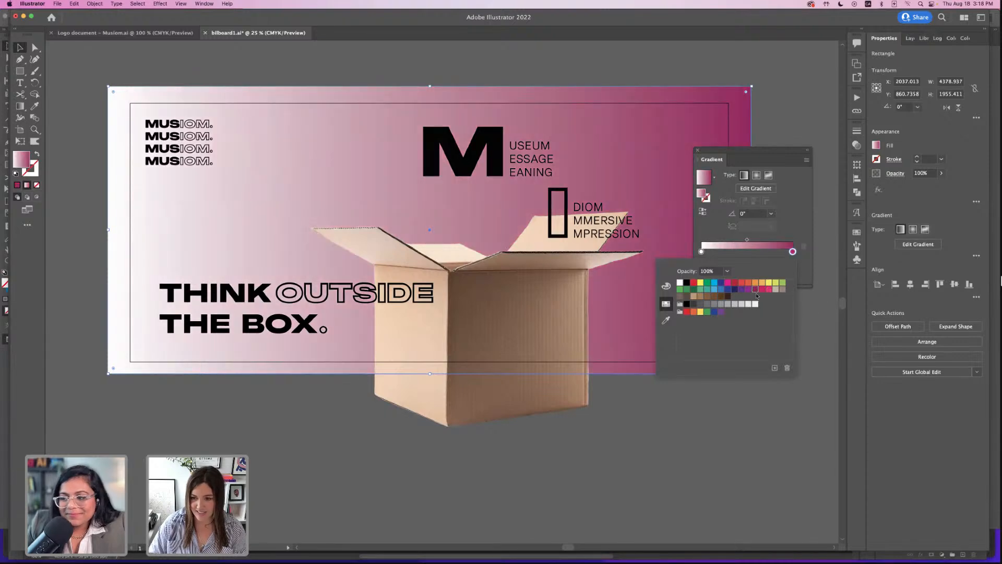
pyautogui.click(768, 289)
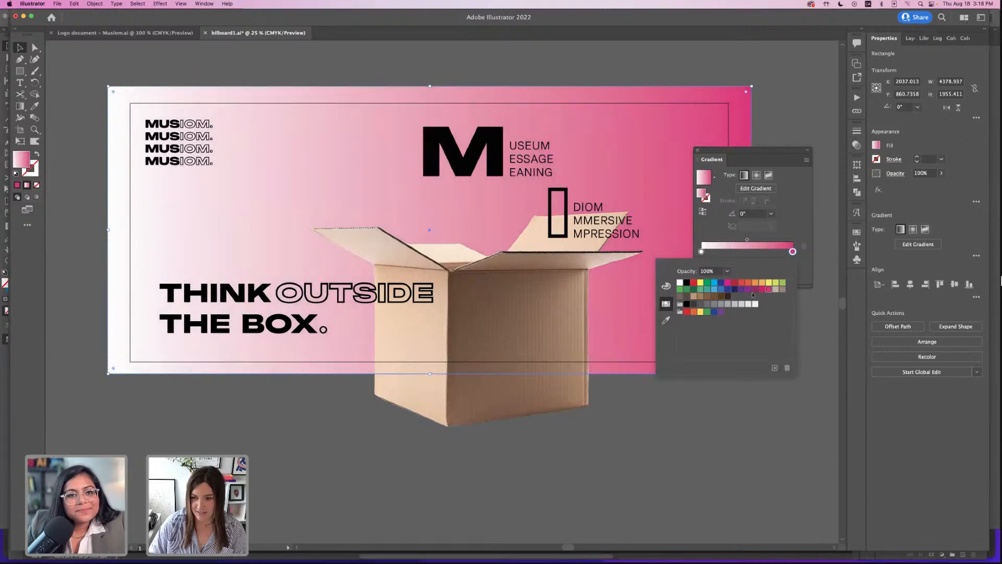
# - Set the background gradient's white start stop to the light blue swatch, keeping the linear gradient type
pyautogui.click(701, 252)
pyautogui.doubleClick(702, 252)
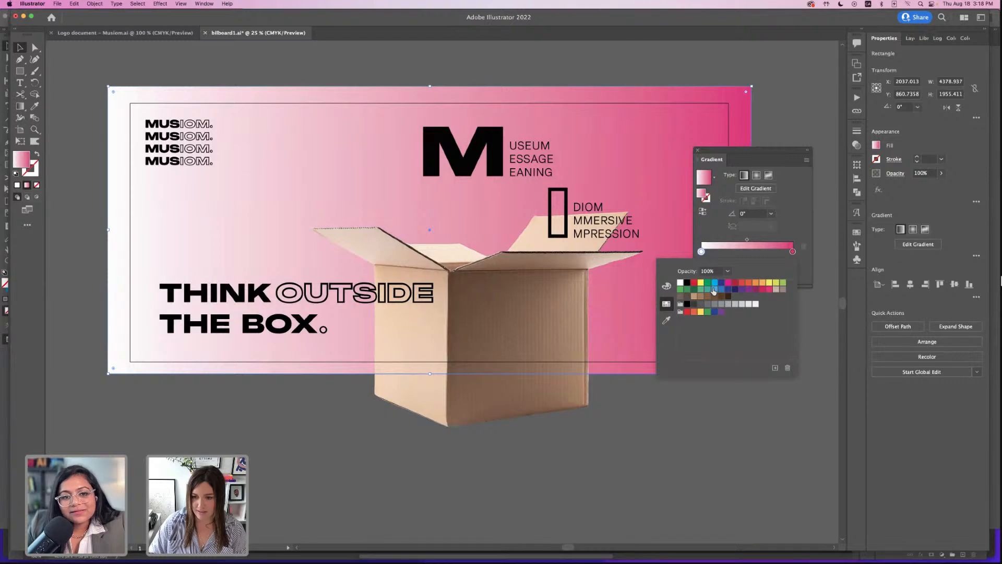
pyautogui.click(715, 289)
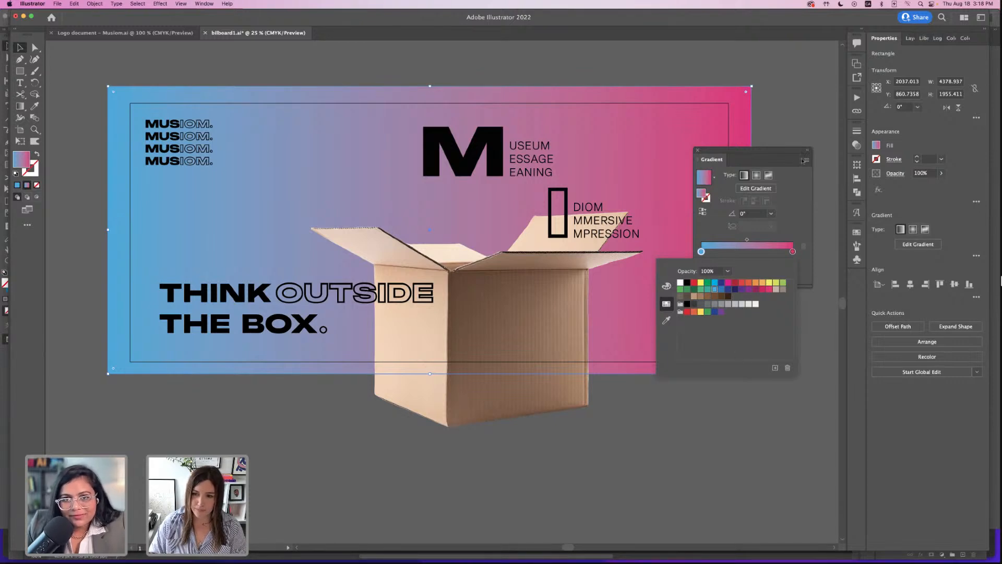
pyautogui.click(768, 178)
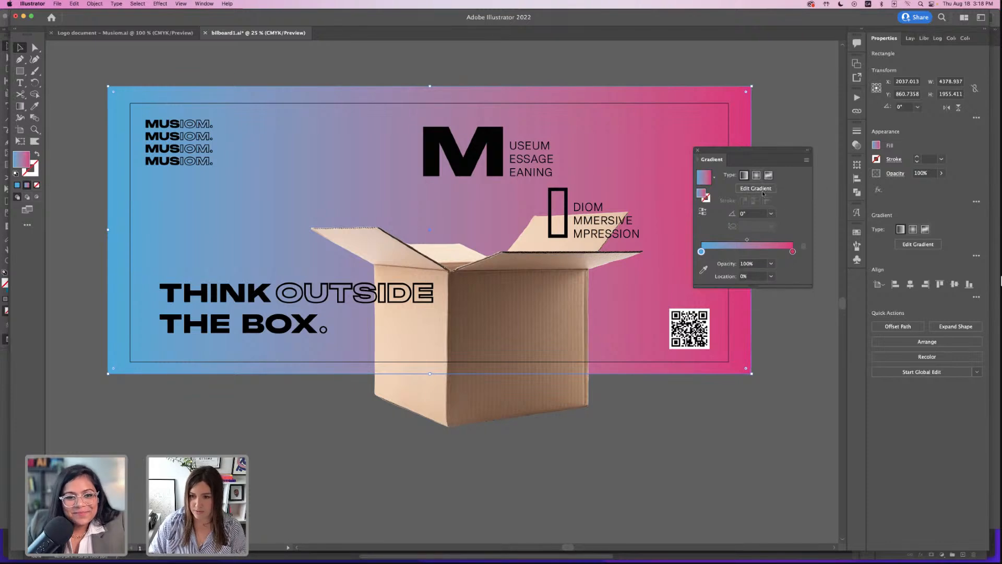
pyautogui.click(768, 175)
pyautogui.press('cmd+z')
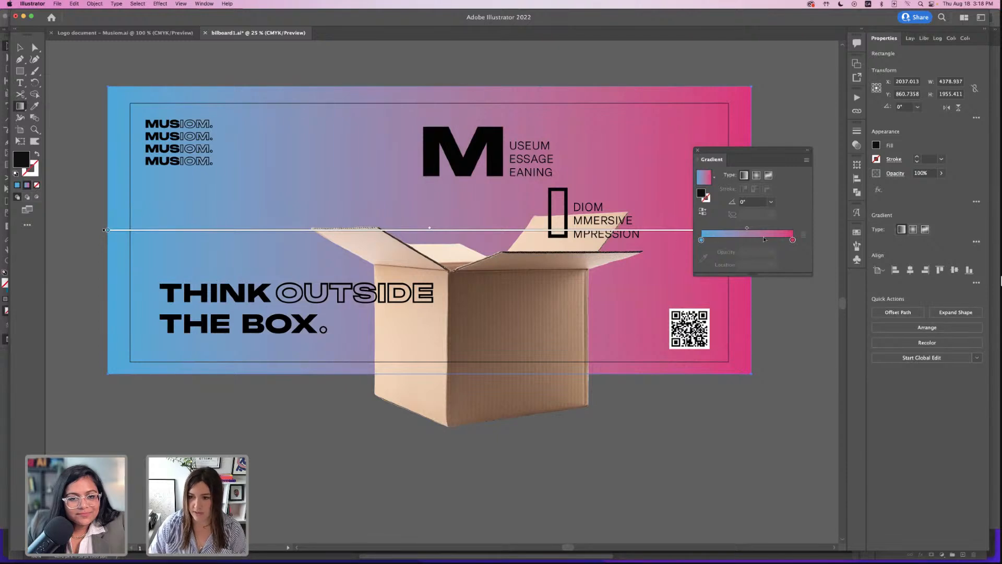
# - Add an intermediate colour stop between blue and pink in the background gradient and set it to orange
pyautogui.click(765, 239)
pyautogui.doubleClick(762, 240)
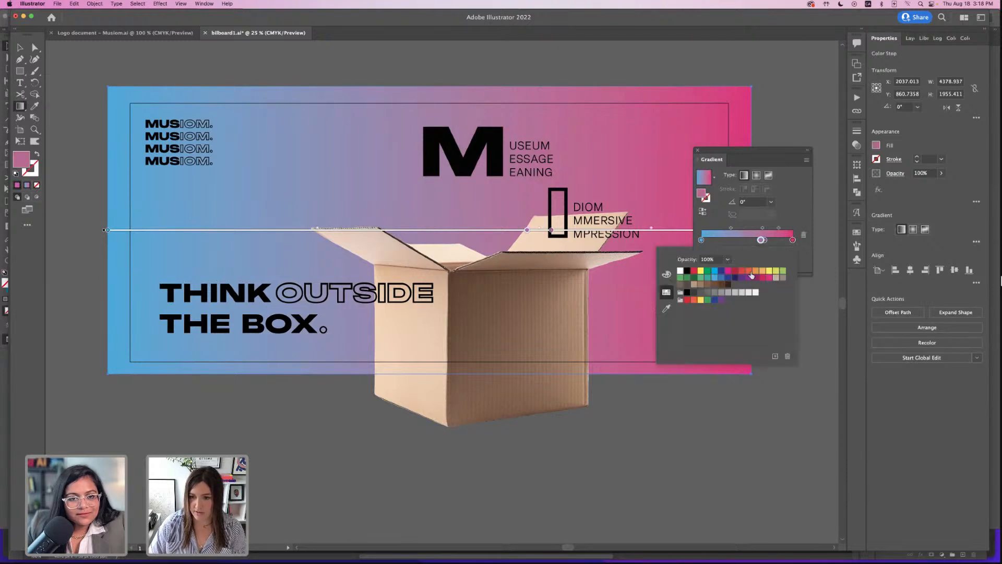
pyautogui.click(751, 275)
pyautogui.click(743, 244)
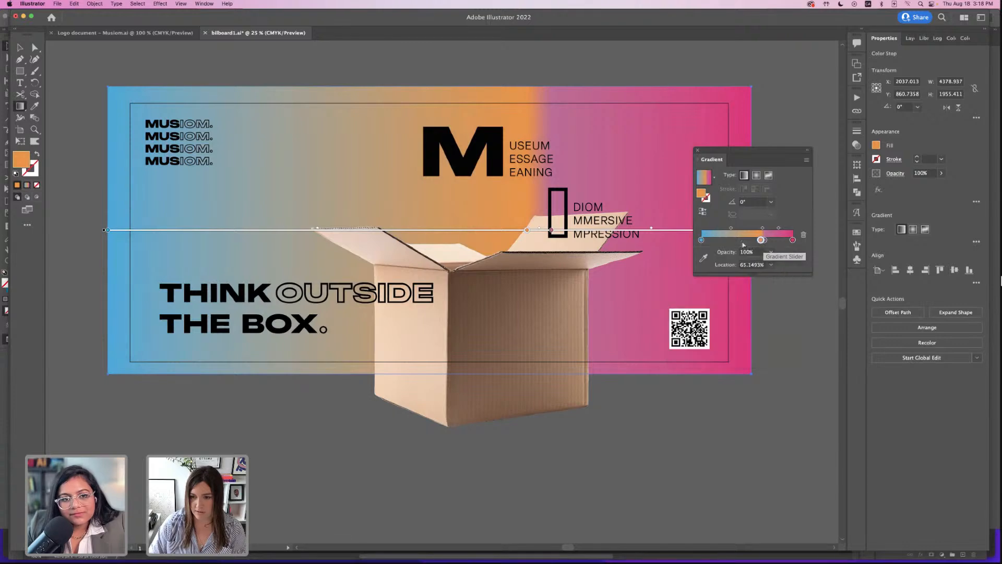
# - Delete the surplus colour stops so the background gradient keeps one blue, one orange and one pink stop
pyautogui.moveTo(761, 240)
pyautogui.mouseDown()
pyautogui.moveTo(732, 240)
pyautogui.moveTo(776, 240)
pyautogui.mouseUp()
pyautogui.press('Delete')
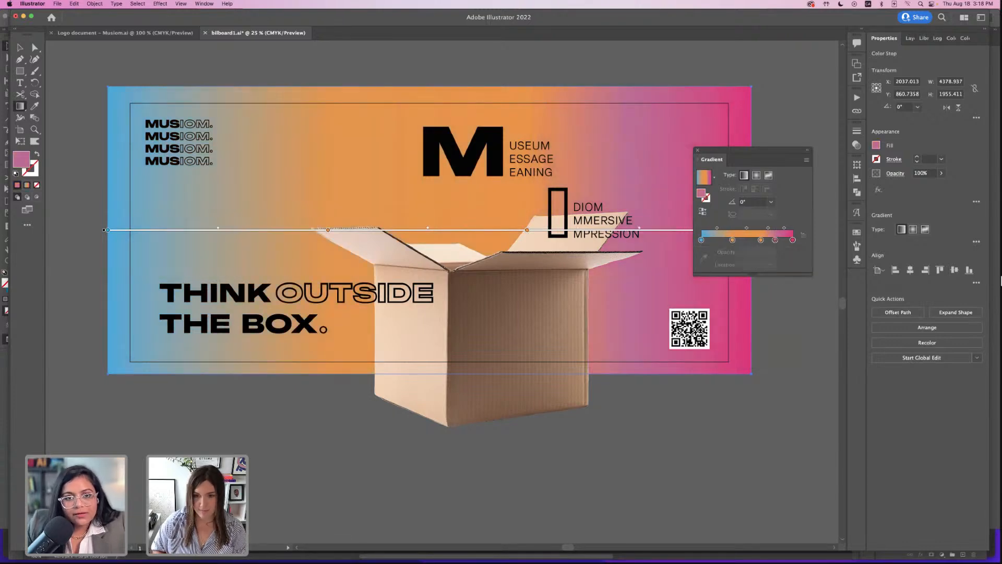
pyautogui.click(760, 240)
pyautogui.press('Delete')
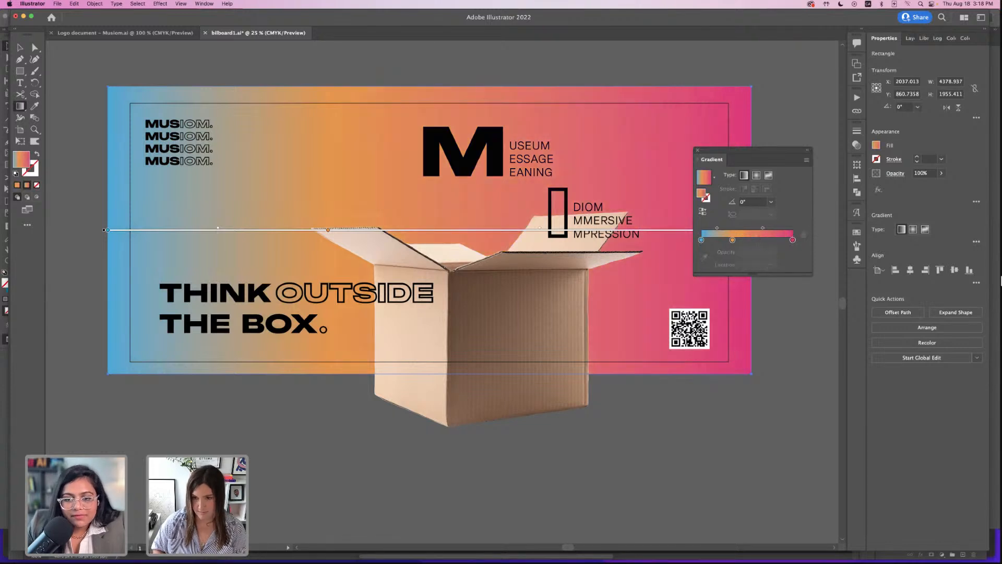
# - Move the orange gradient stop to about 54% location, deselect the rectangle and dock the Gradient panel
pyautogui.moveTo(733, 241); pyautogui.dragTo(750, 240)
pyautogui.click(20, 47)
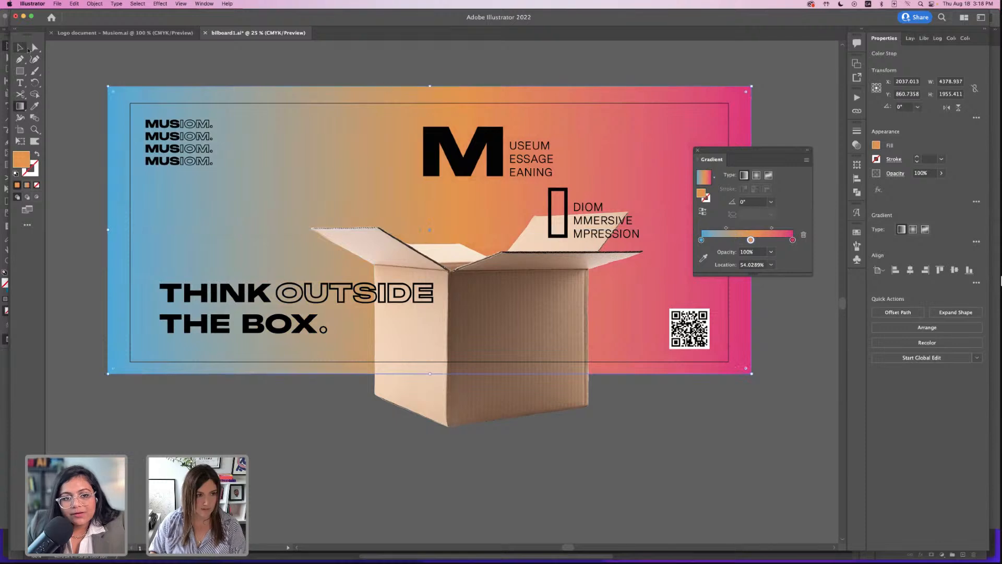
pyautogui.click(108, 65)
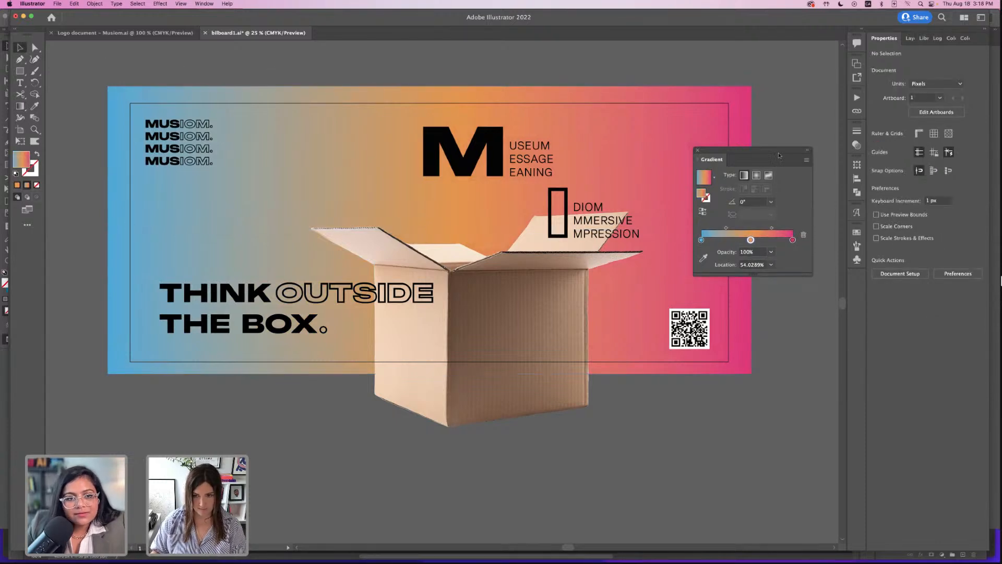
pyautogui.moveTo(778, 155); pyautogui.dragTo(786, 205)
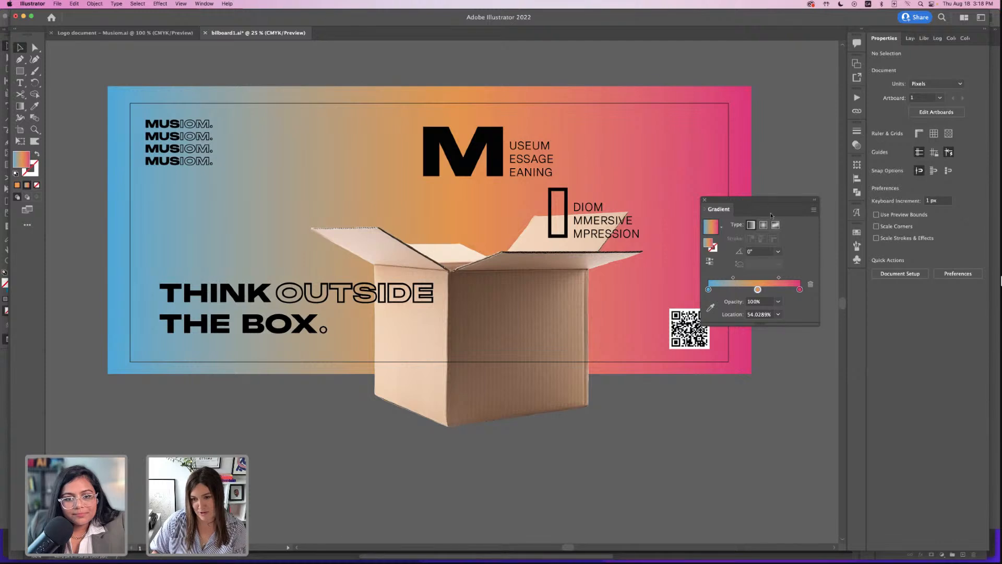
pyautogui.moveTo(740, 212); pyautogui.dragTo(856, 292)
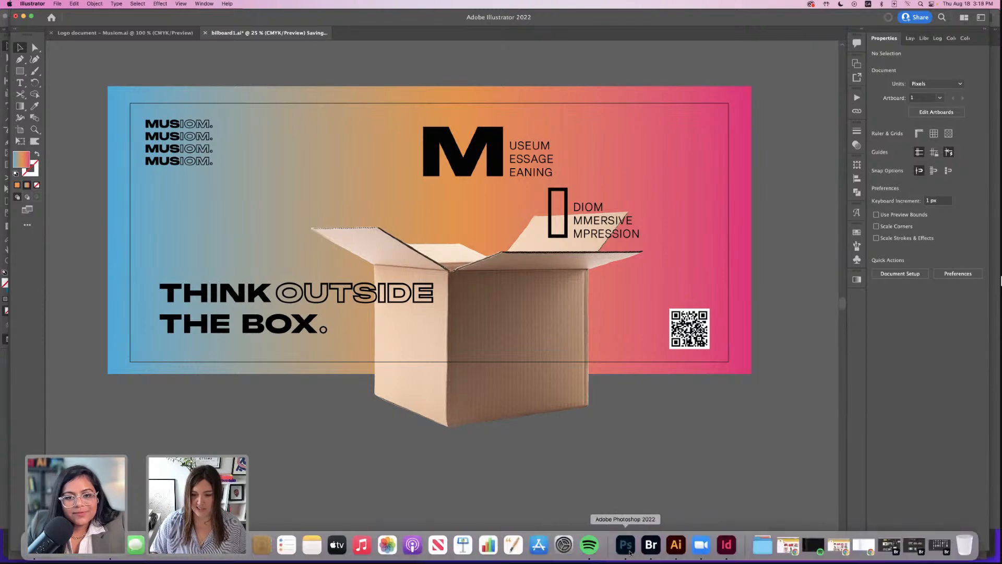
# - Save billboard1.ai, switch to Photoshop and save Ebene 1.psb with the updated gradient artwork
pyautogui.click(626, 545)
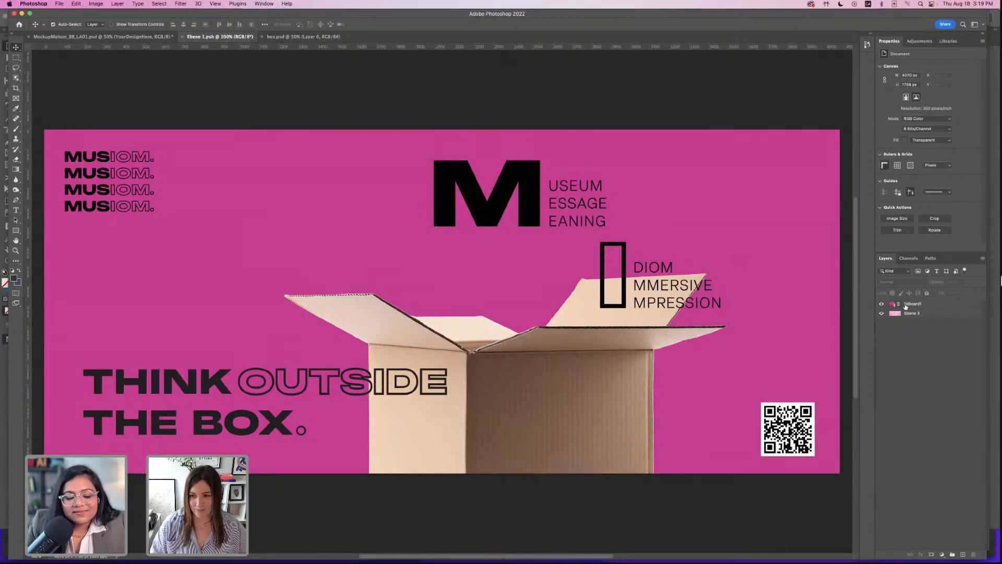
pyautogui.click(676, 545)
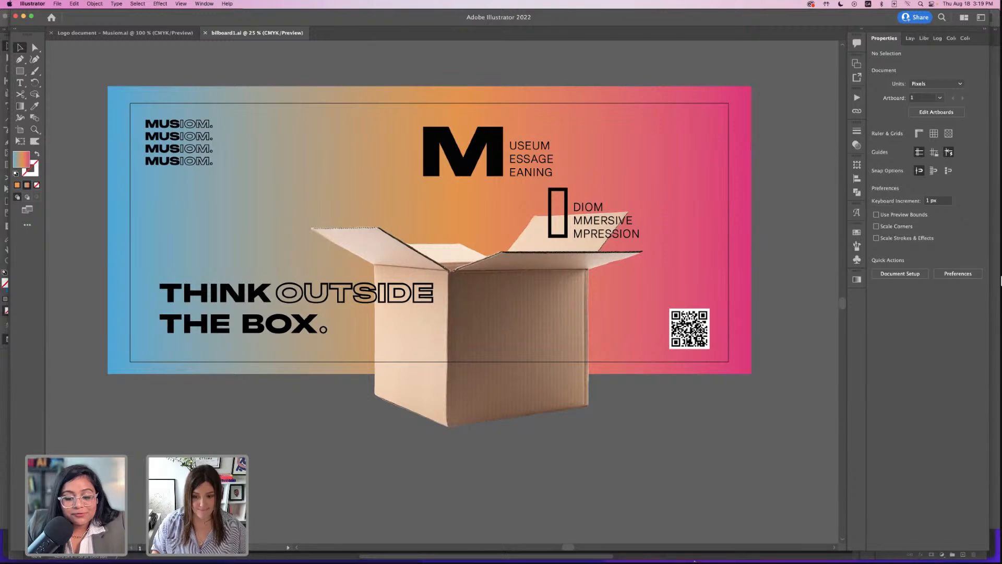
pyautogui.click(627, 549)
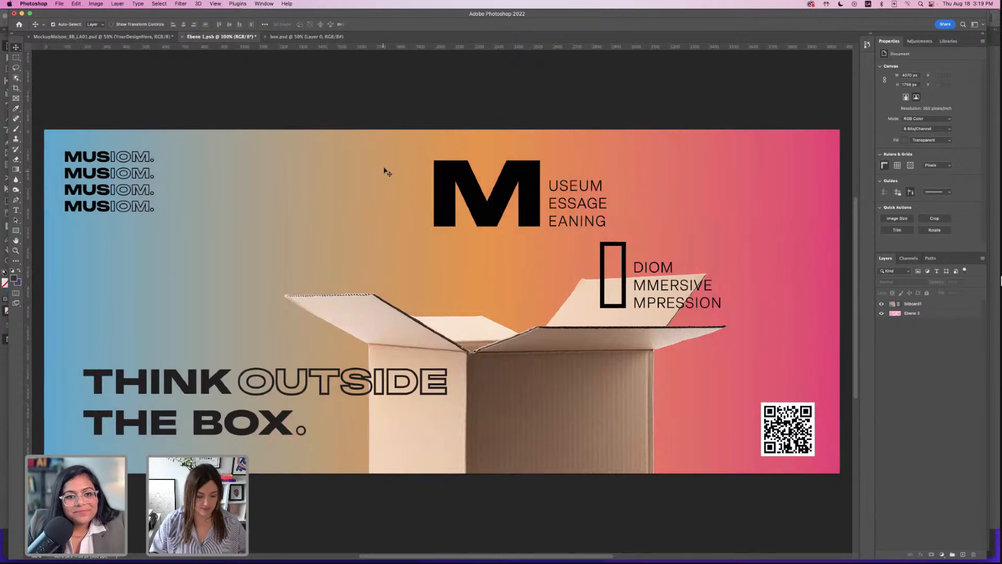
pyautogui.press('super+s')
# - Bring up the wall mockup MockupMaison_BB_LA01.psd and save it with the gradient billboard
pyautogui.click(130, 38)
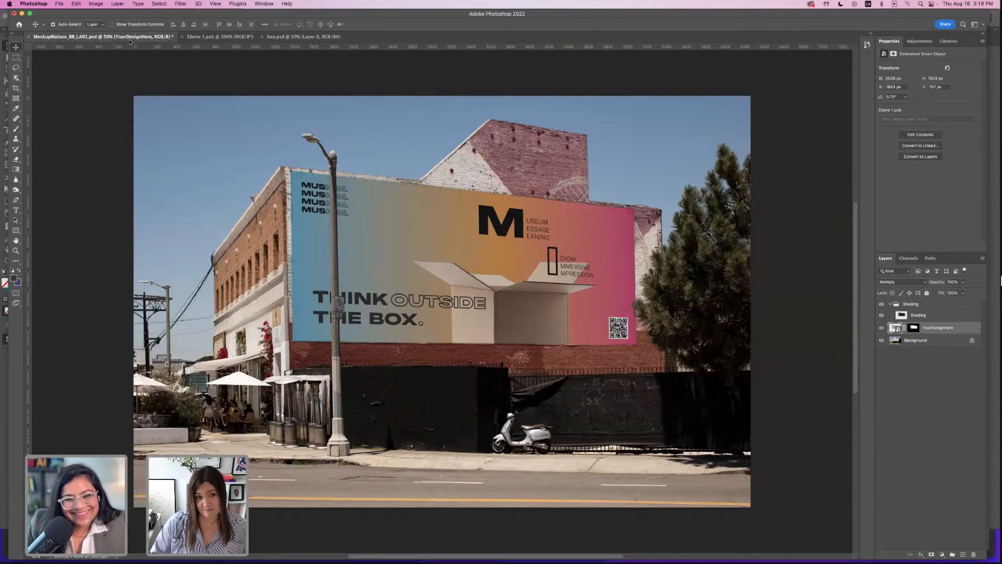
pyautogui.press('super+s')
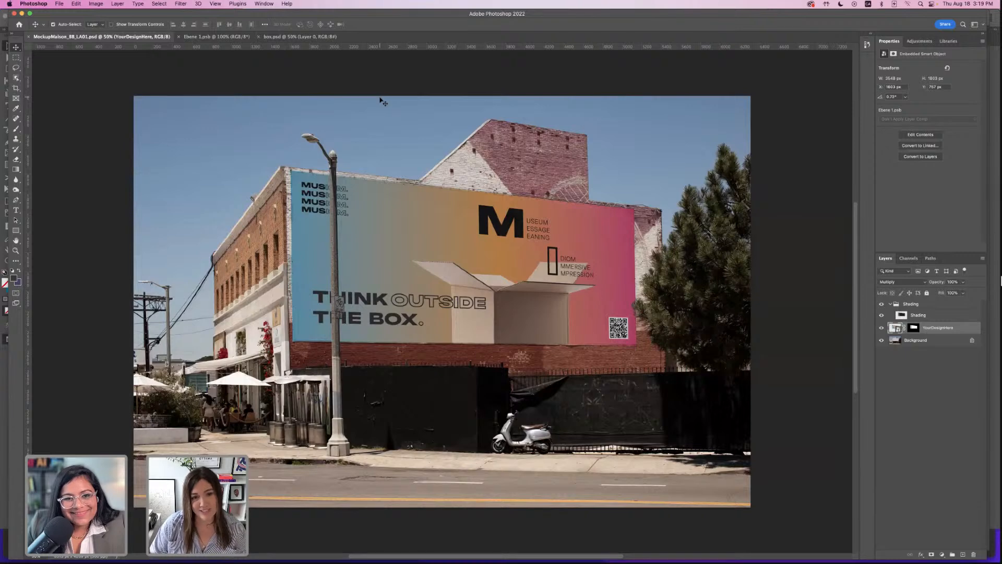
# - Switch to Musiom Proposal.indd in InDesign and look through the pages from Colours and Mockups to Merch
pyautogui.moveTo(539, 553)
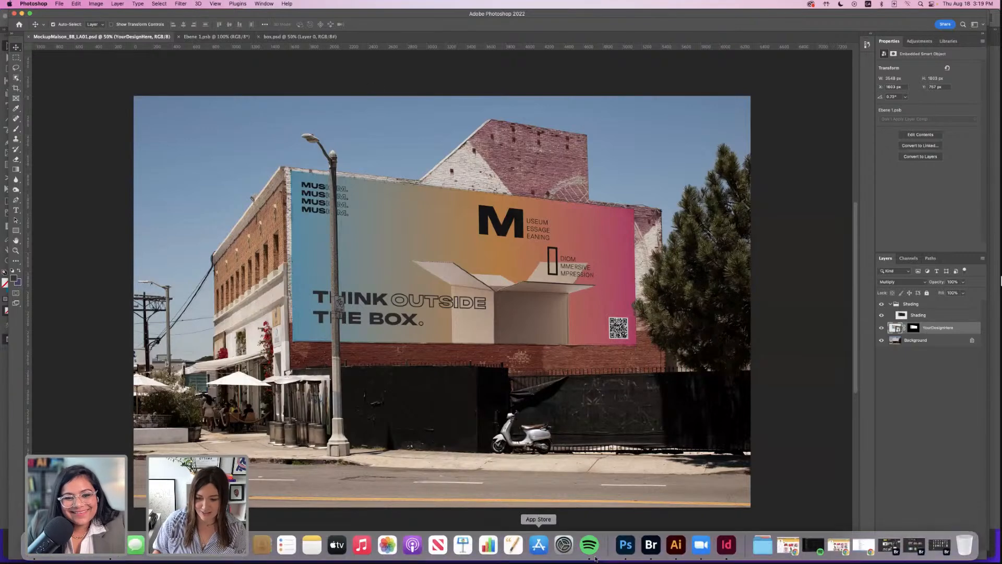
pyautogui.click(725, 545)
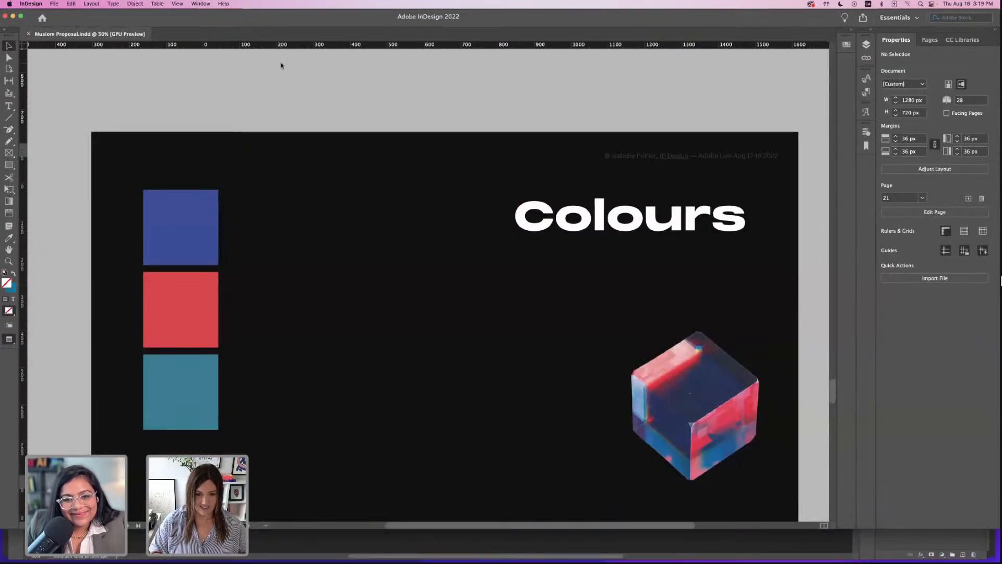
pyautogui.press('super+minus')
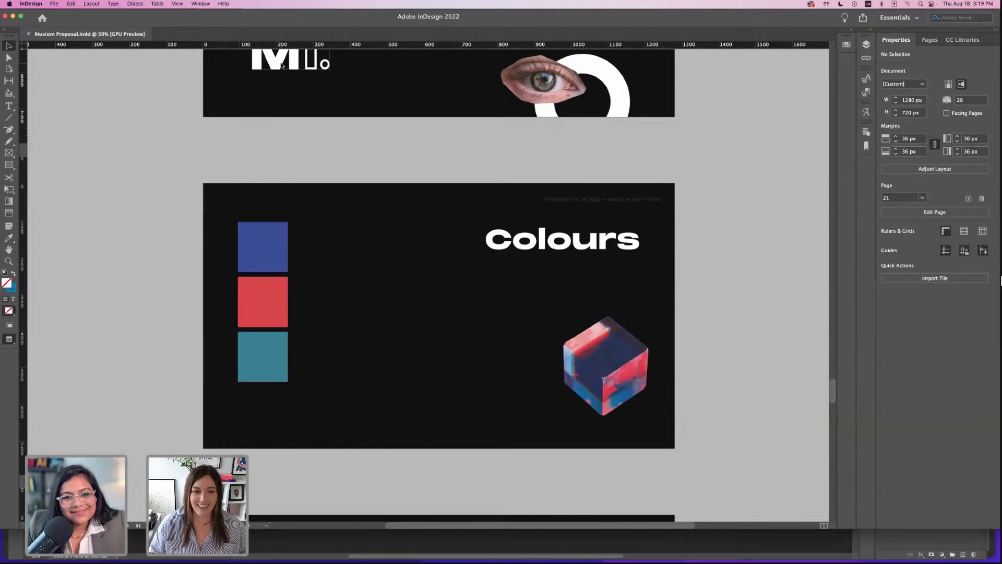
pyautogui.scroll(-8, 291, 159)
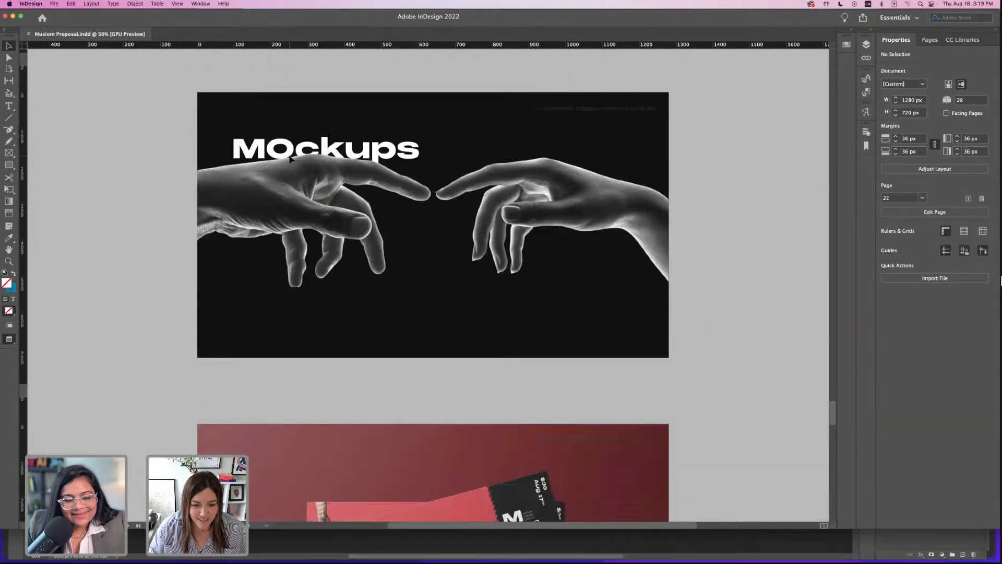
pyautogui.scroll(-20, 290, 158)
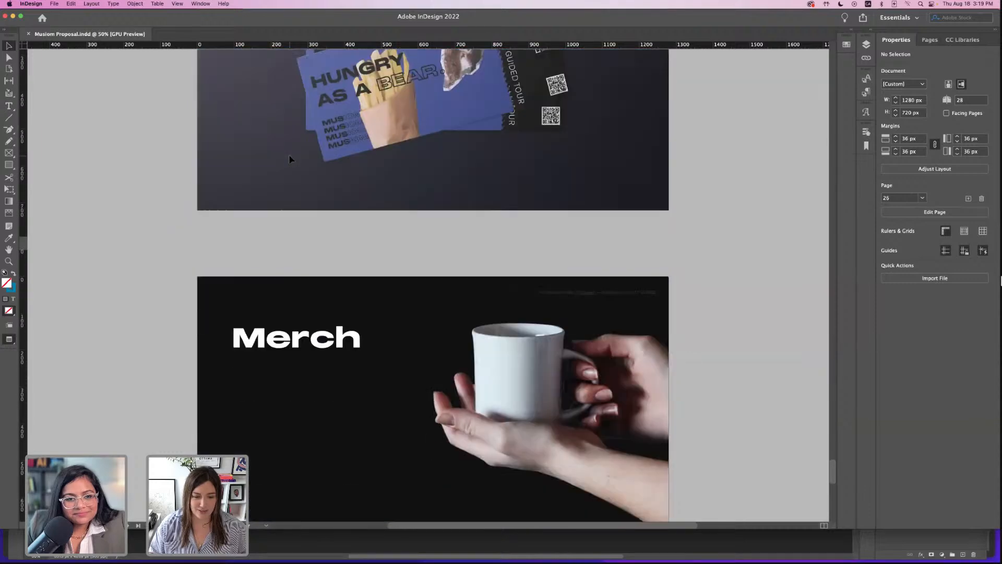
# - Examine the ticket mockup pages, Hungry as a Bear and Best of Both Worlds, in the proposal
pyautogui.scroll(2, 291, 159)
pyautogui.click(590, 192)
pyautogui.click(705, 181)
pyautogui.scroll(1, 514, 214)
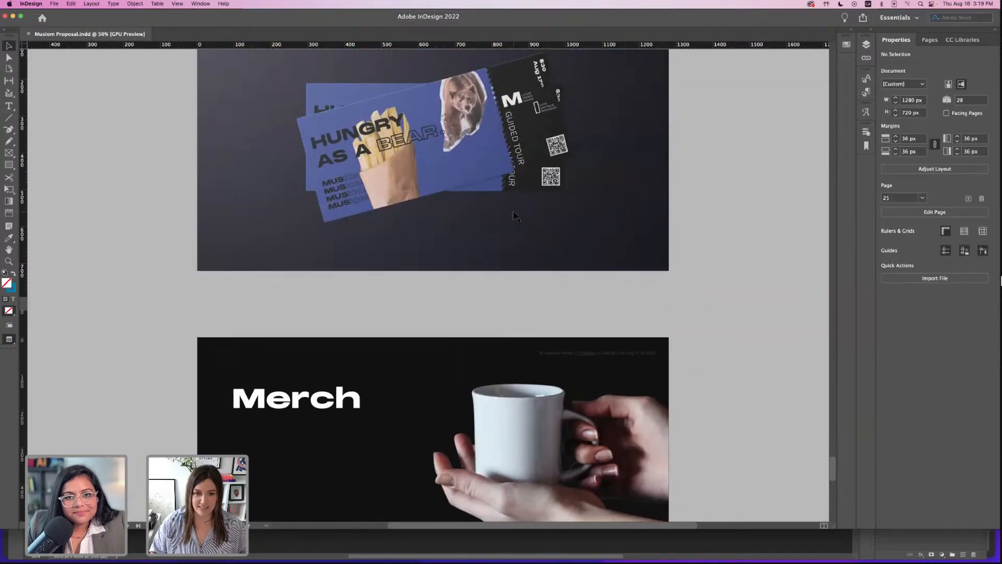
pyautogui.scroll(3, 512, 211)
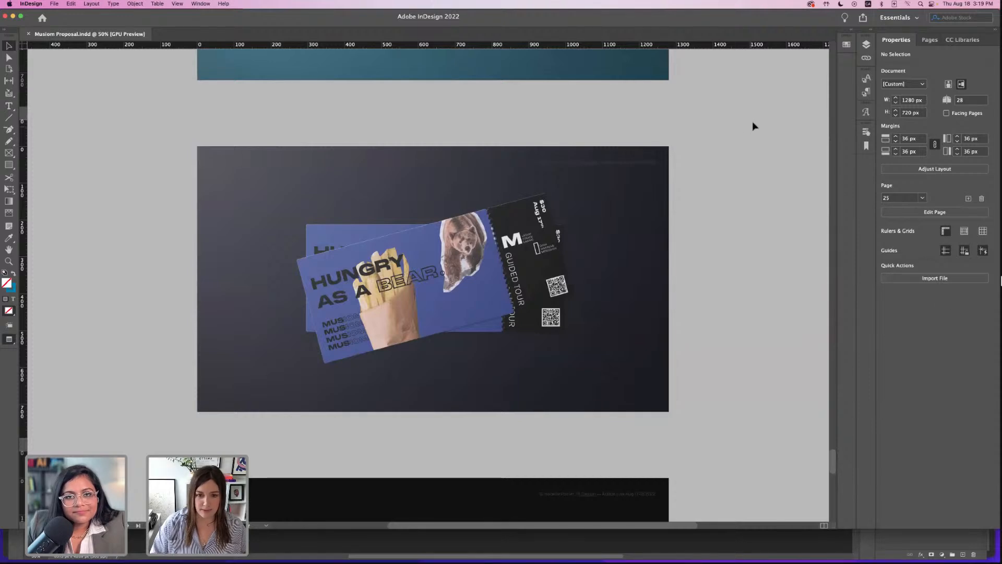
pyautogui.scroll(7, 695, 145)
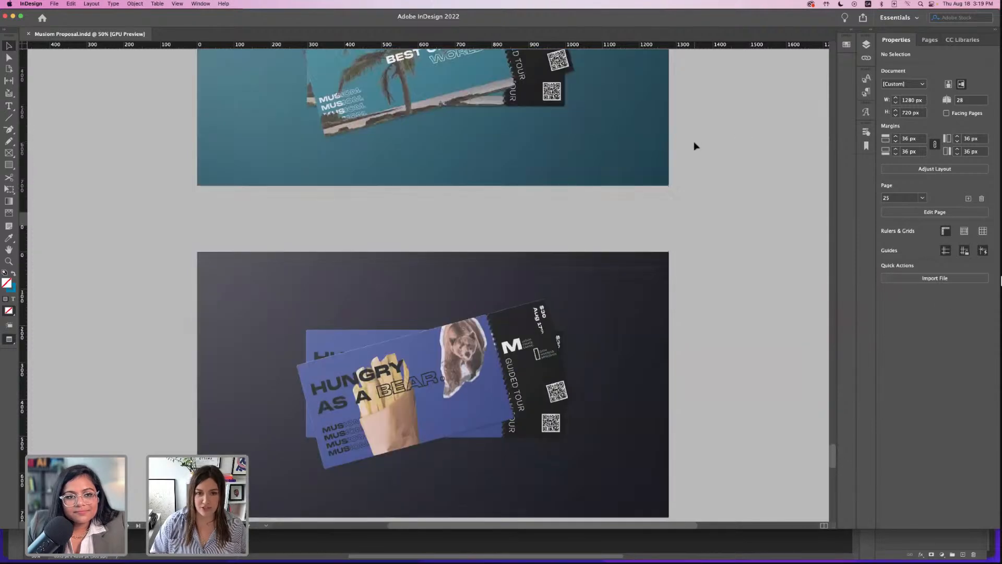
pyautogui.scroll(-2, 695, 145)
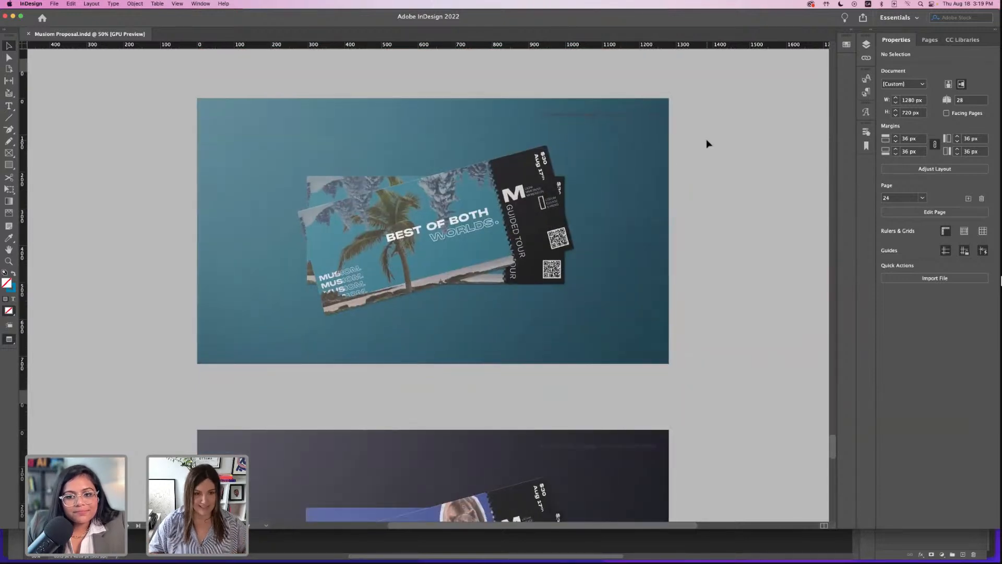
pyautogui.press('super+equal')
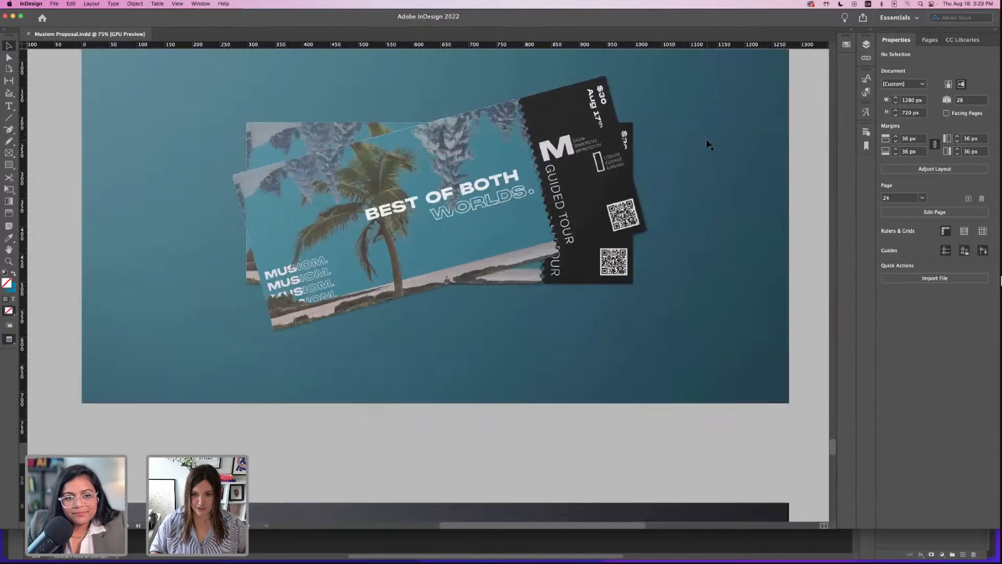
pyautogui.scroll(1, 671, 151)
pyautogui.press('super+minus')
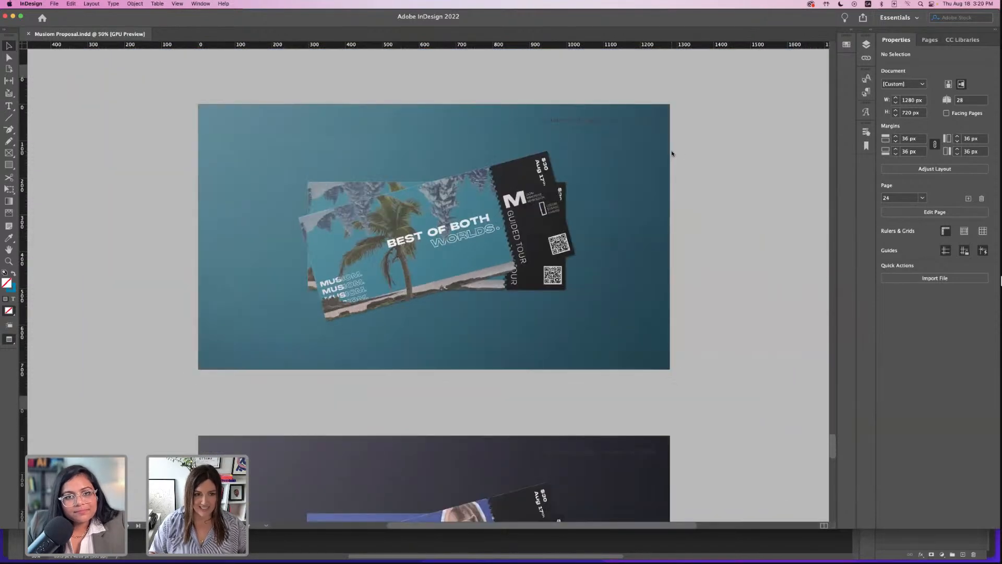
pyautogui.scroll(1, 671, 152)
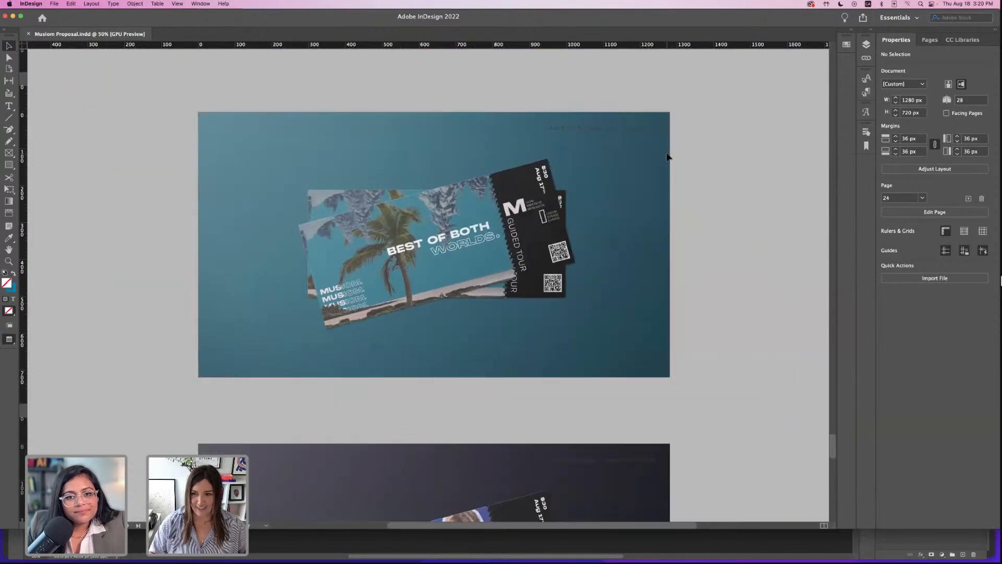
# - Open the A-Parent page and examine its copyright line at 100% zoom
pyautogui.click(929, 39)
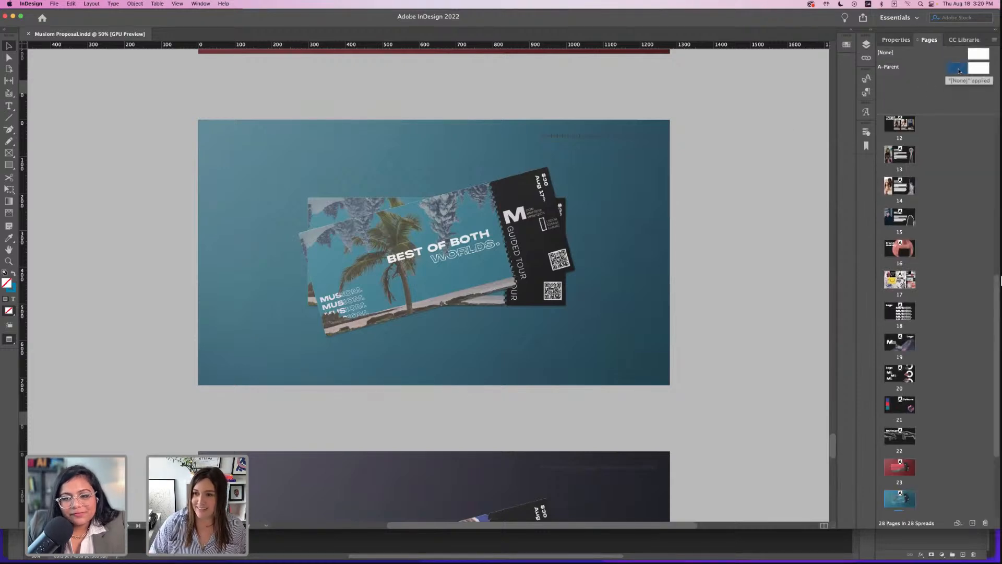
pyautogui.doubleClick(959, 70)
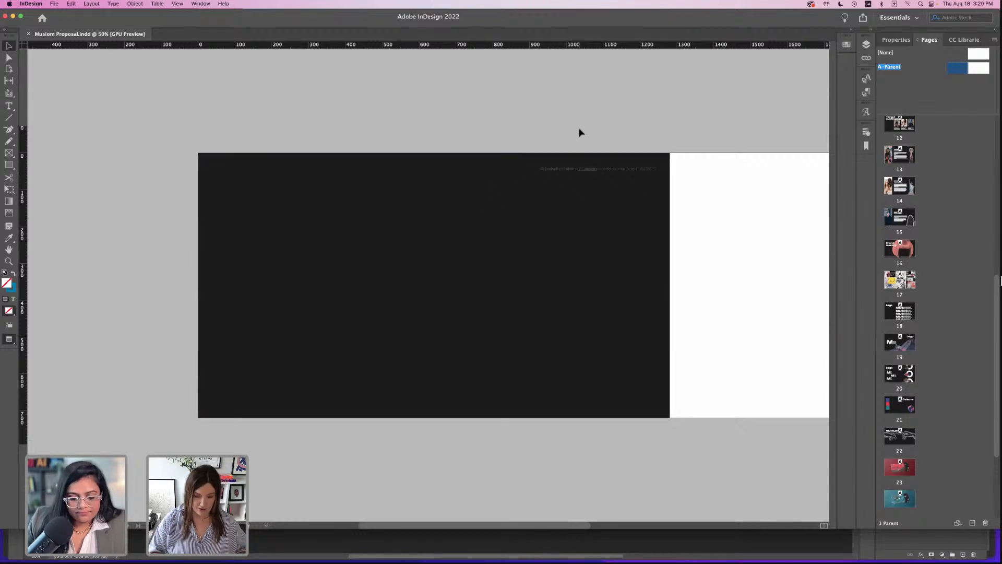
pyautogui.press('super+equal')
pyautogui.press('super+equal')
pyautogui.moveTo(623, 136); pyautogui.dragTo(463, 226)
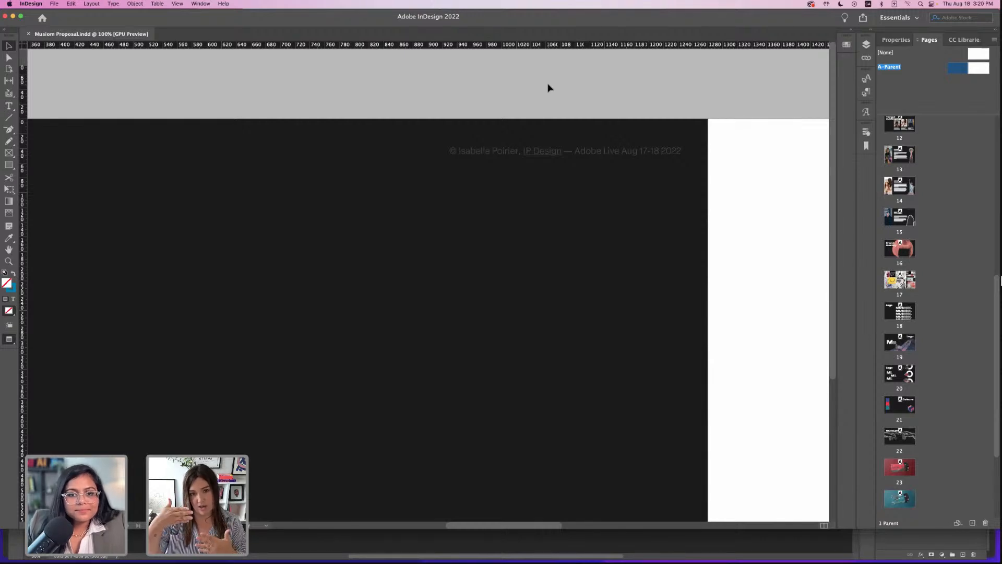
# - Check how the parent page's copyright line appears on proposal pages 12, 14, 1 and 9
pyautogui.doubleClick(899, 125)
pyautogui.doubleClick(899, 188)
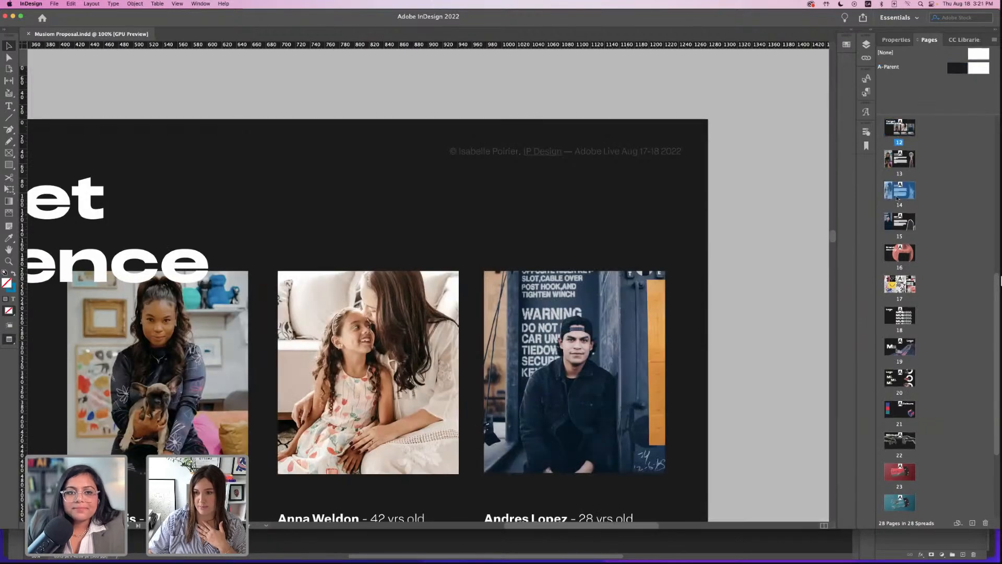
pyautogui.scroll(7, 899, 255)
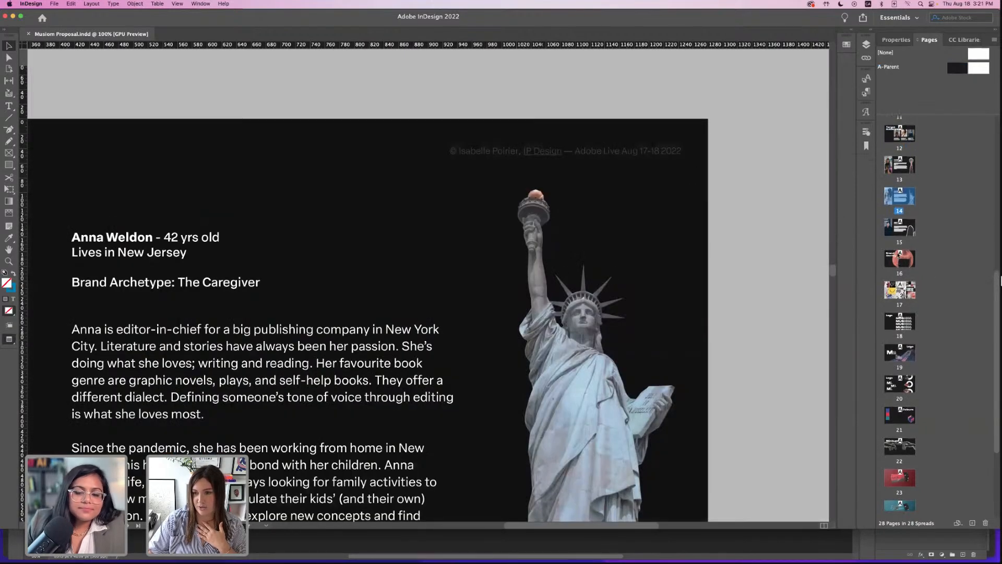
pyautogui.scroll(4, 899, 255)
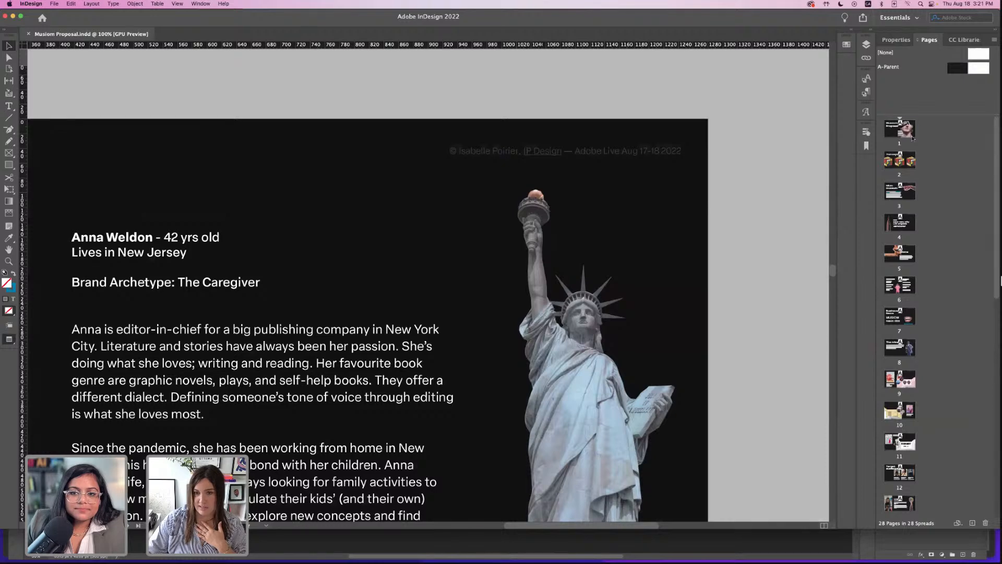
pyautogui.doubleClick(899, 131)
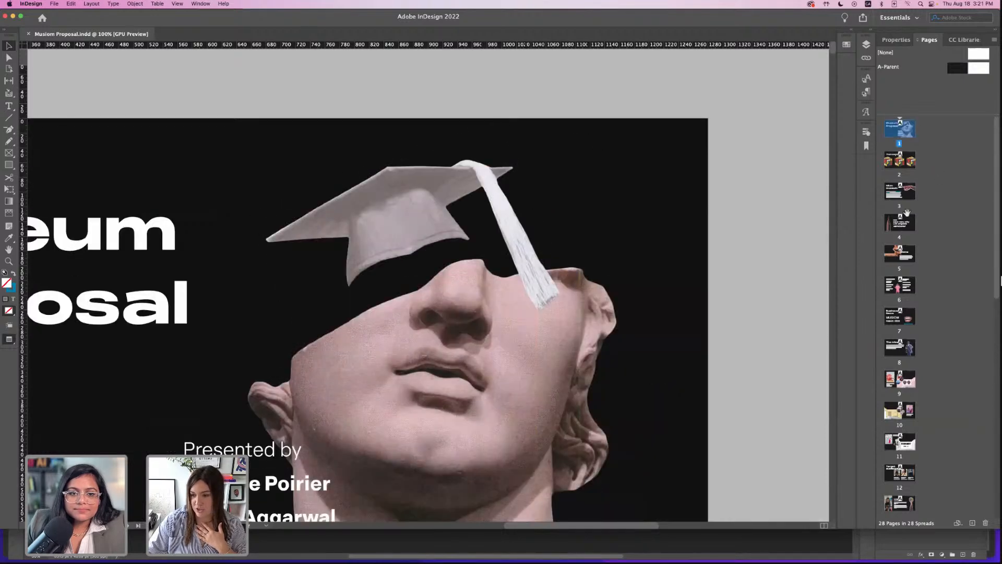
pyautogui.scroll(-3, 908, 216)
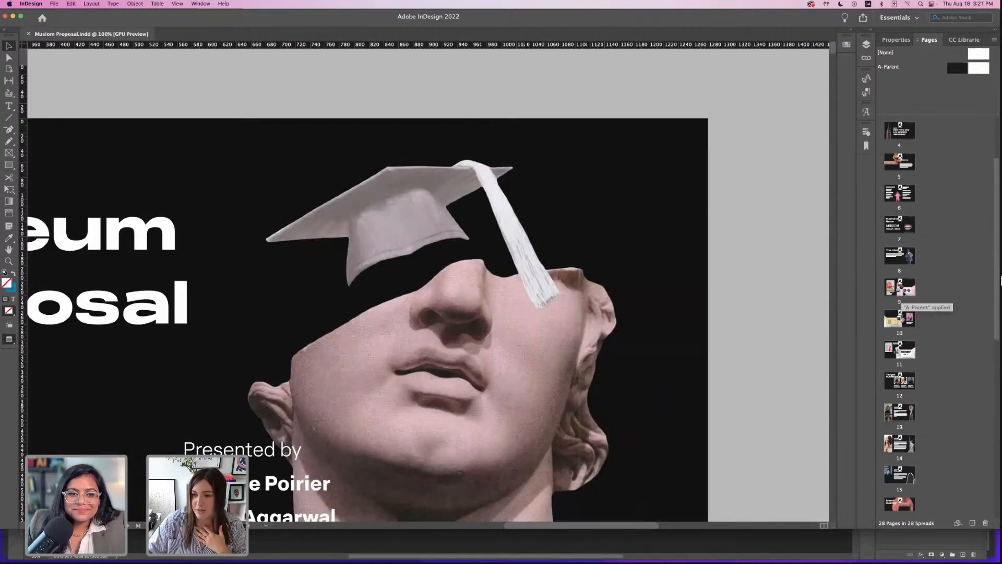
pyautogui.click(900, 287)
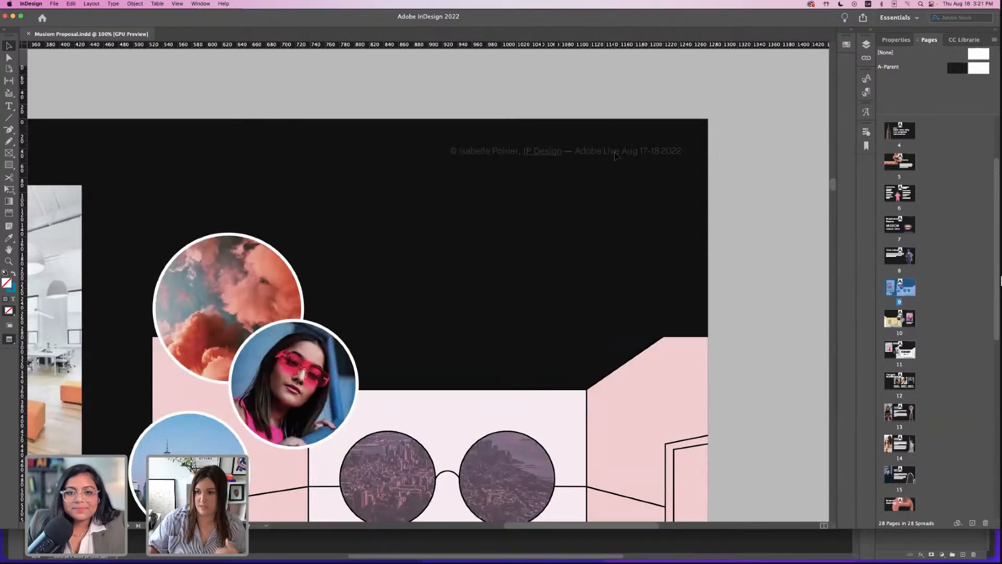
# - Return to the A-Parent page and inspect the document's Layer 2 and Layer 1
pyautogui.doubleClick(959, 68)
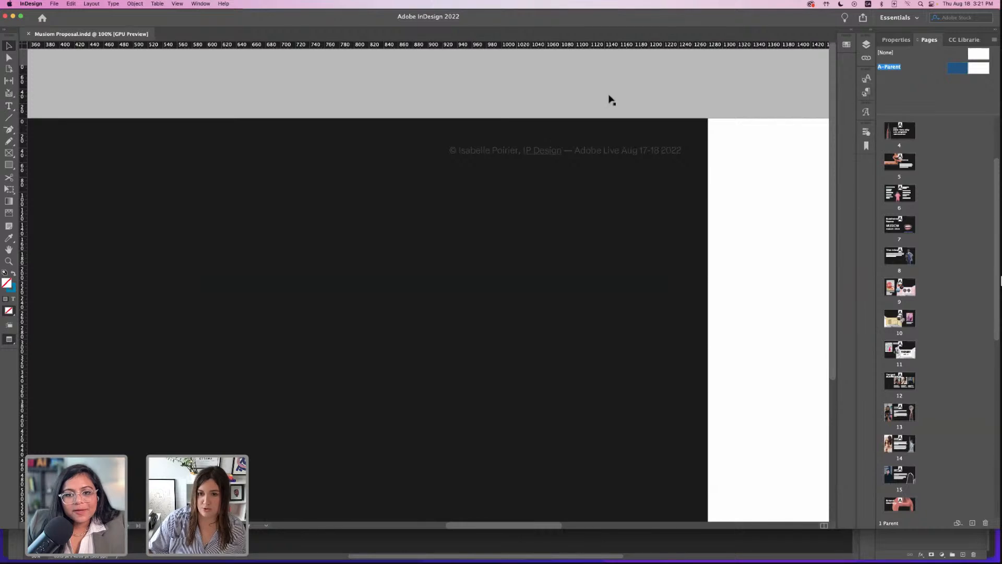
pyautogui.click(866, 44)
pyautogui.click(779, 54)
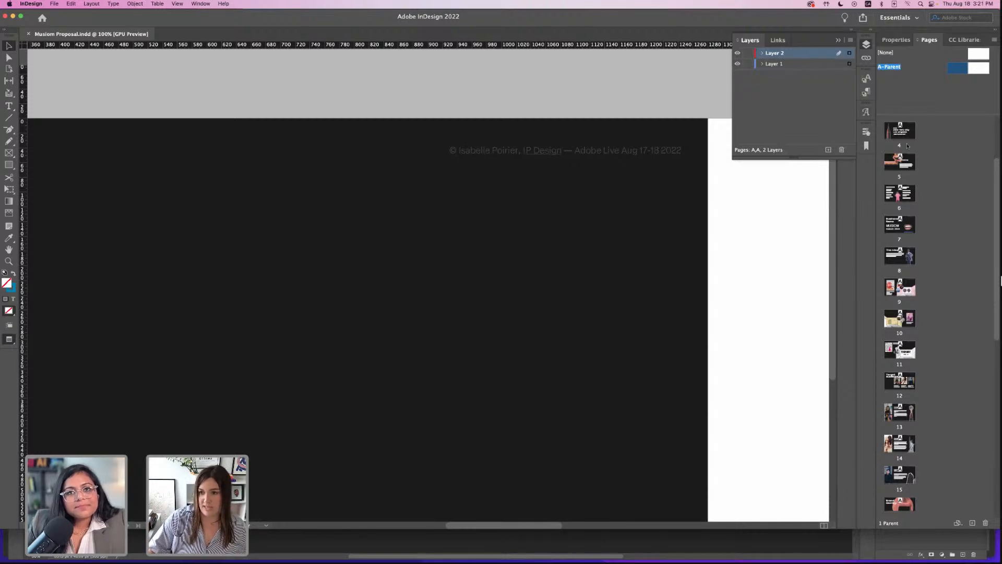
pyautogui.click(794, 64)
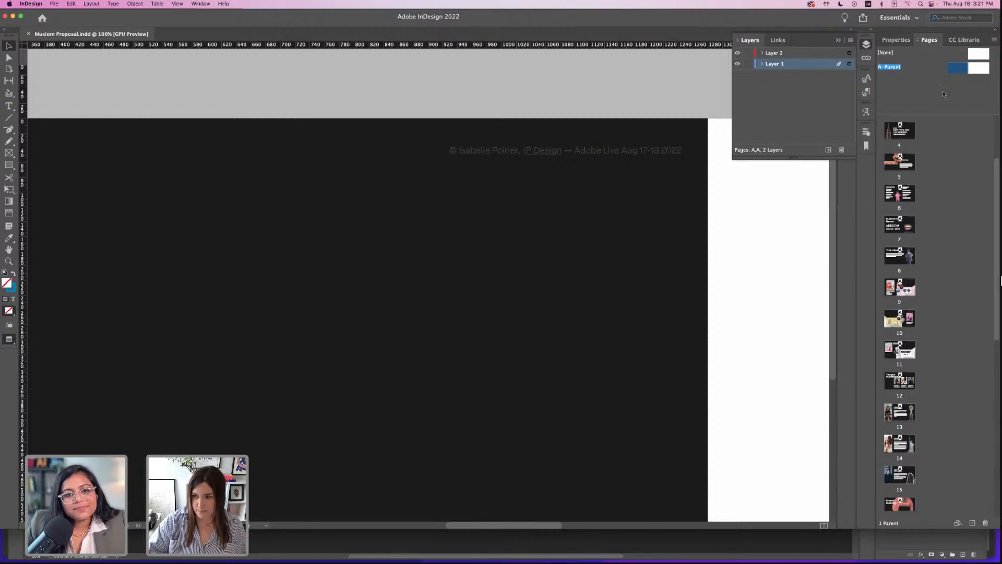
pyautogui.click(901, 88)
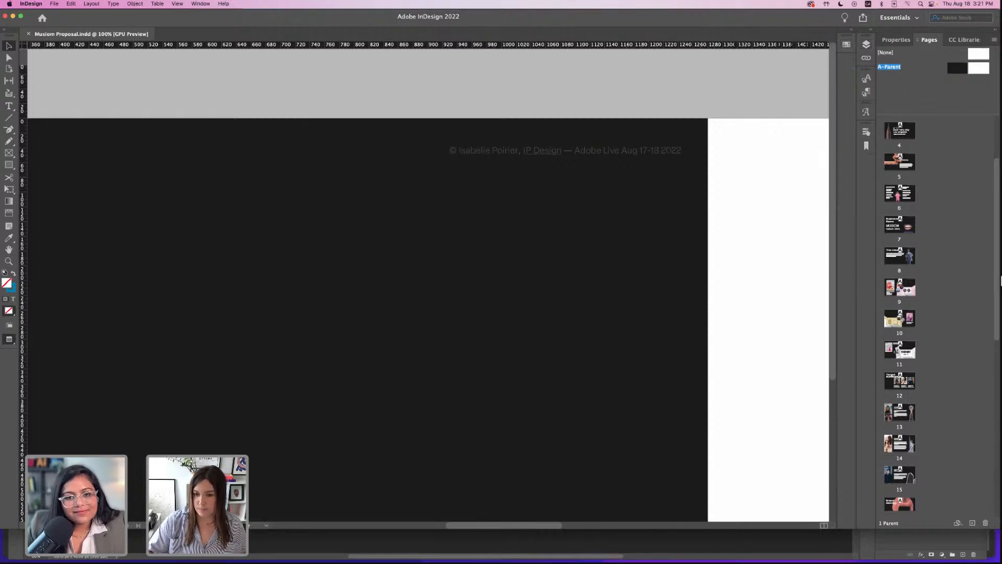
# - Go to page 4 and review the proposal pages from Locations through the audience personas to Brand identity
pyautogui.doubleClick(907, 136)
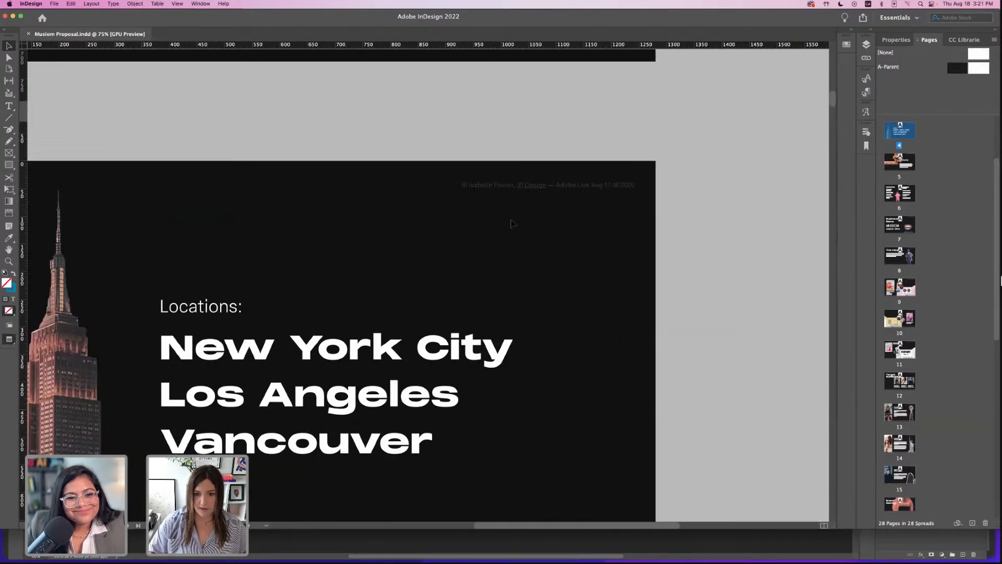
pyautogui.hscroll(2, 513, 223)
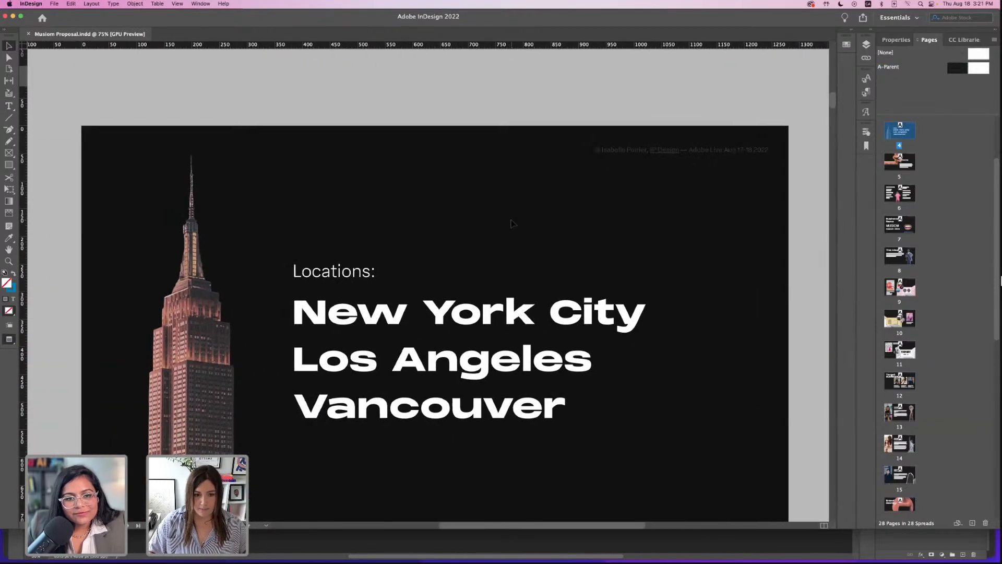
pyautogui.scroll(-10, 697, 260)
pyautogui.scroll(-20, 697, 260)
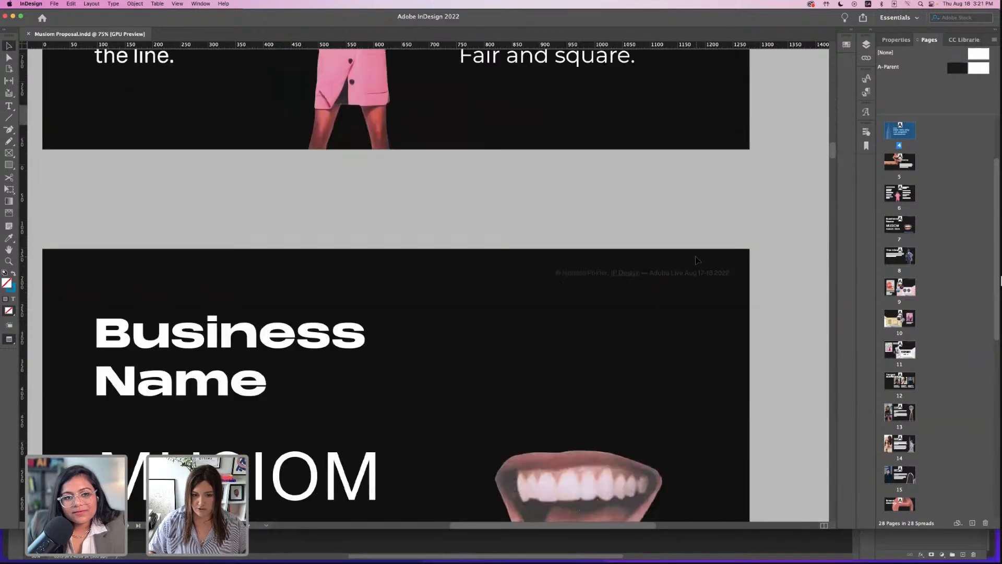
pyautogui.scroll(-20, 697, 259)
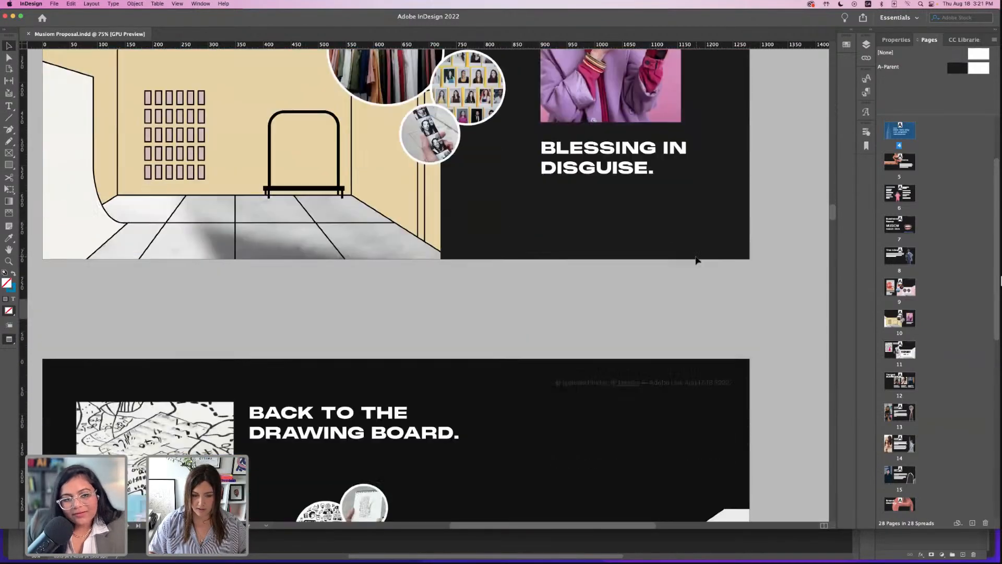
pyautogui.scroll(-20, 696, 260)
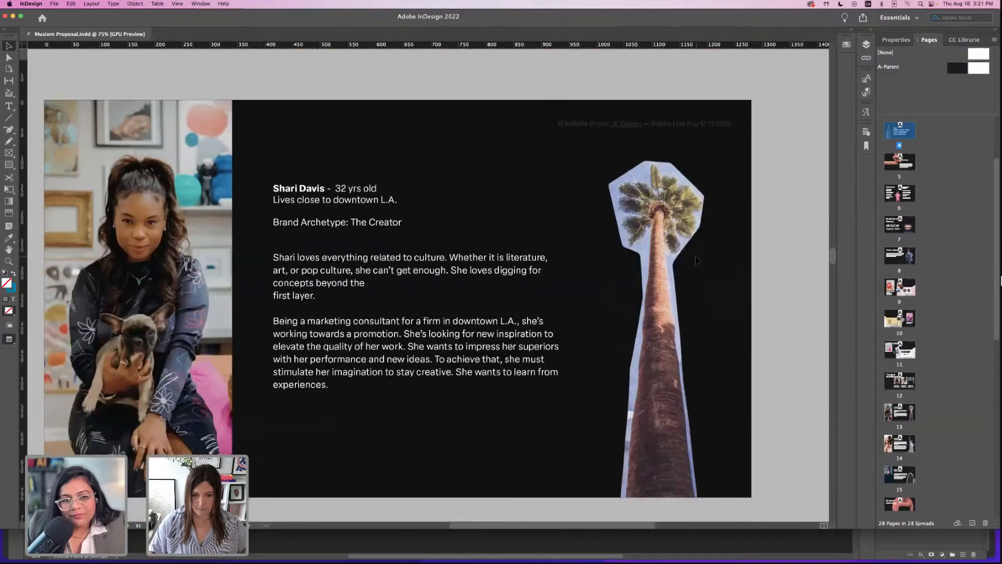
pyautogui.scroll(-12, 696, 260)
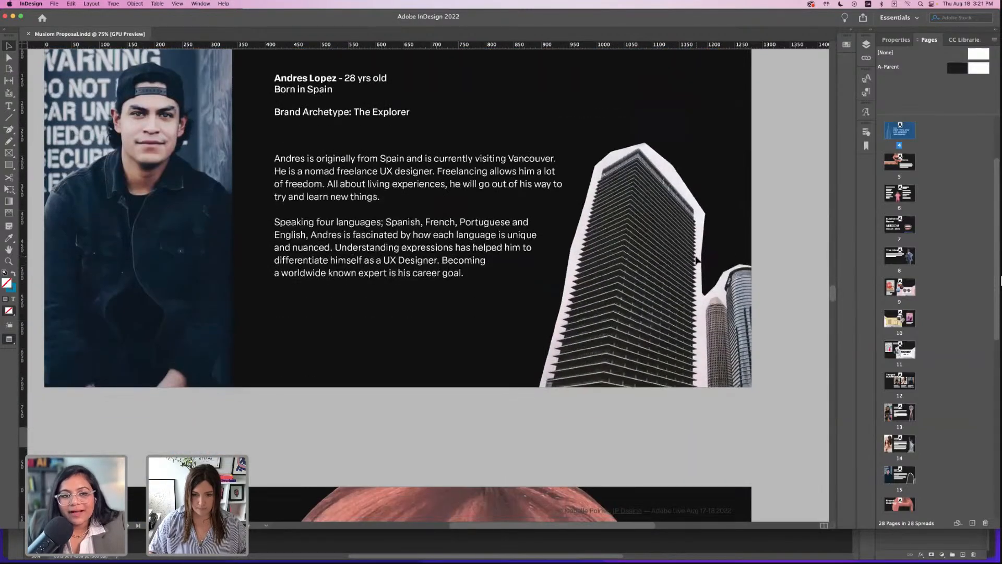
pyautogui.scroll(-16, 696, 260)
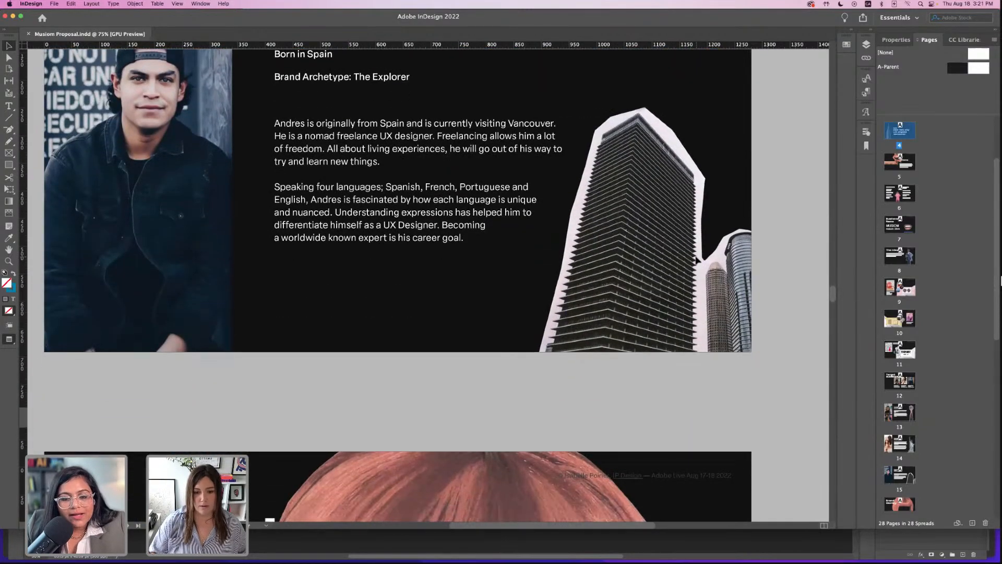
pyautogui.scroll(-2, 697, 260)
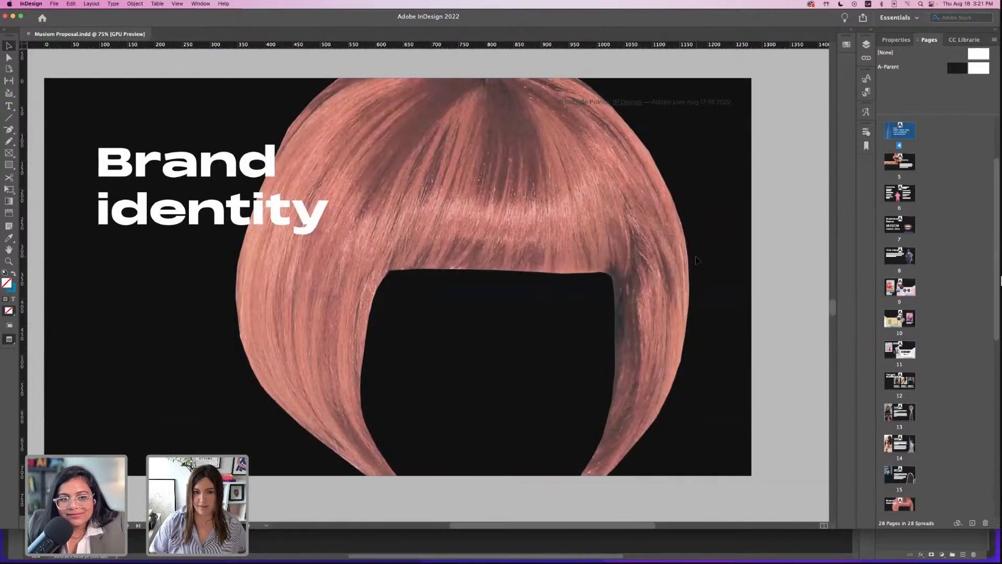
pyautogui.scroll(3, 697, 259)
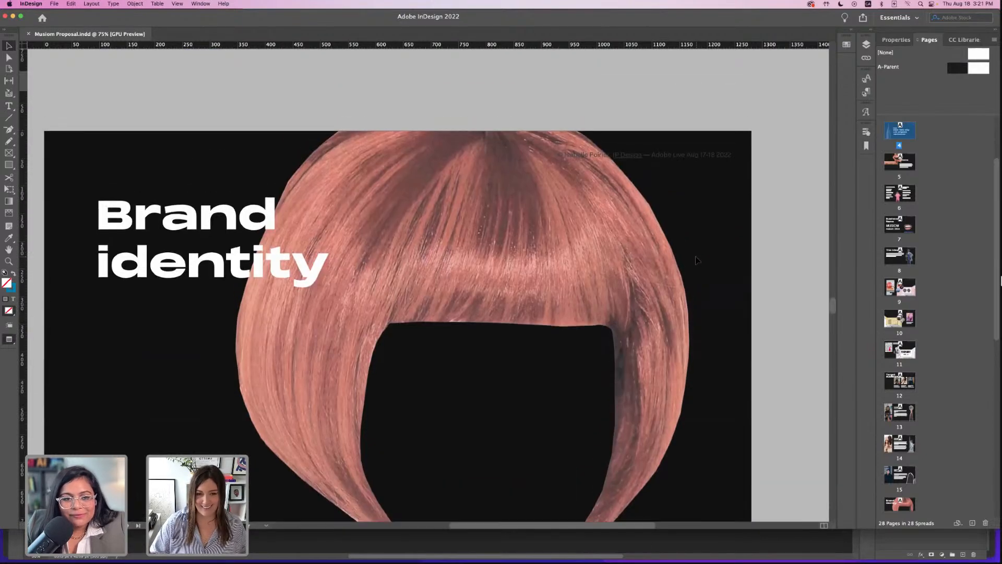
pyautogui.scroll(15, 696, 260)
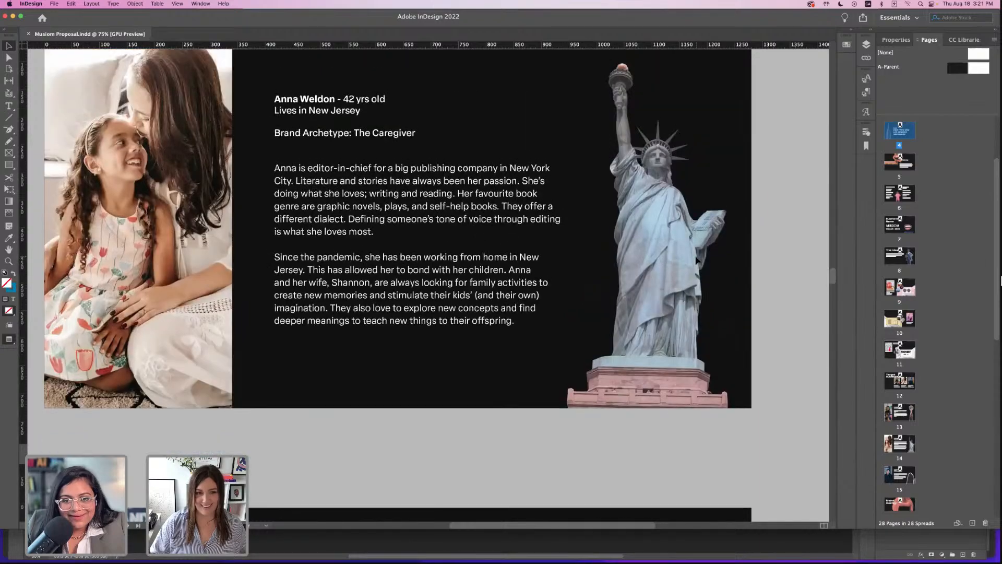
# - Review the audience persona pages and their cut-out landmark images, ending at the Brand identity page
pyautogui.scroll(-15, 697, 260)
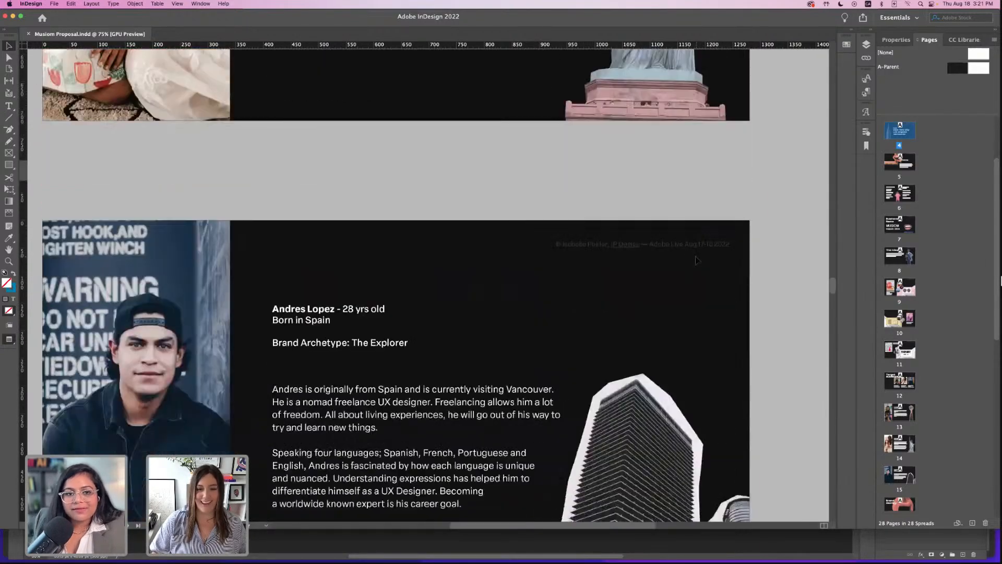
pyautogui.scroll(-6, 696, 260)
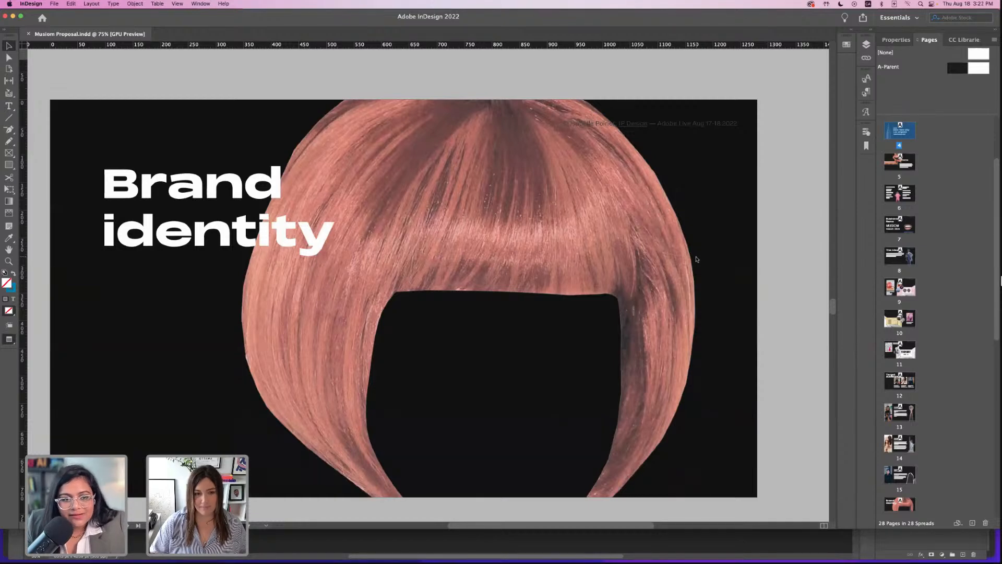
pyautogui.scroll(-1, 696, 259)
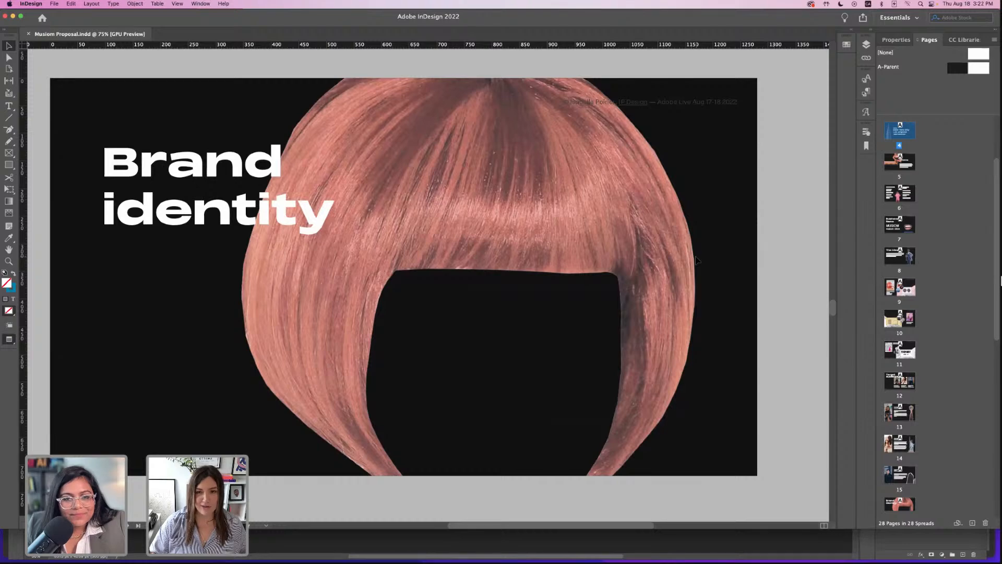
pyautogui.scroll(15, 696, 260)
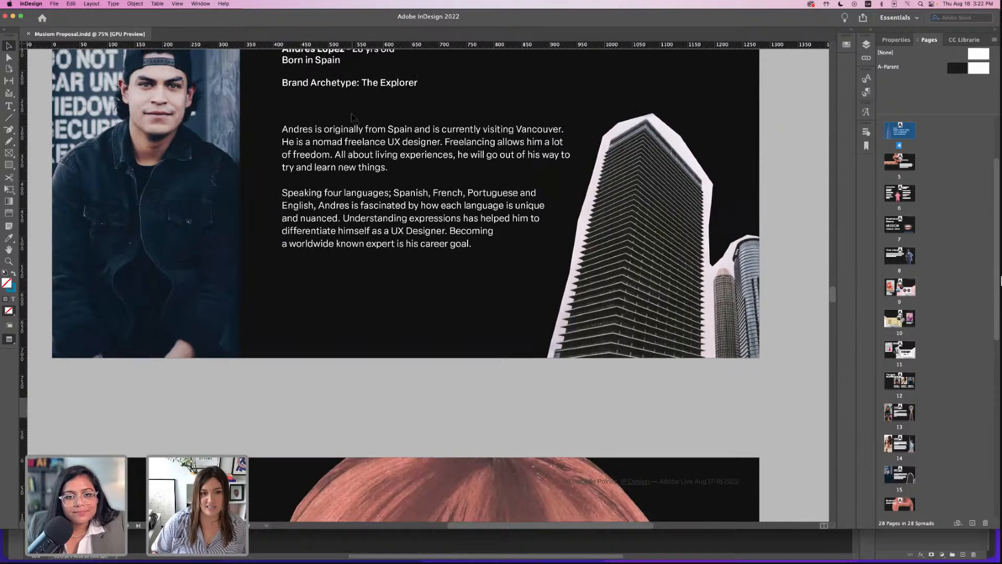
pyautogui.scroll(2, 352, 116)
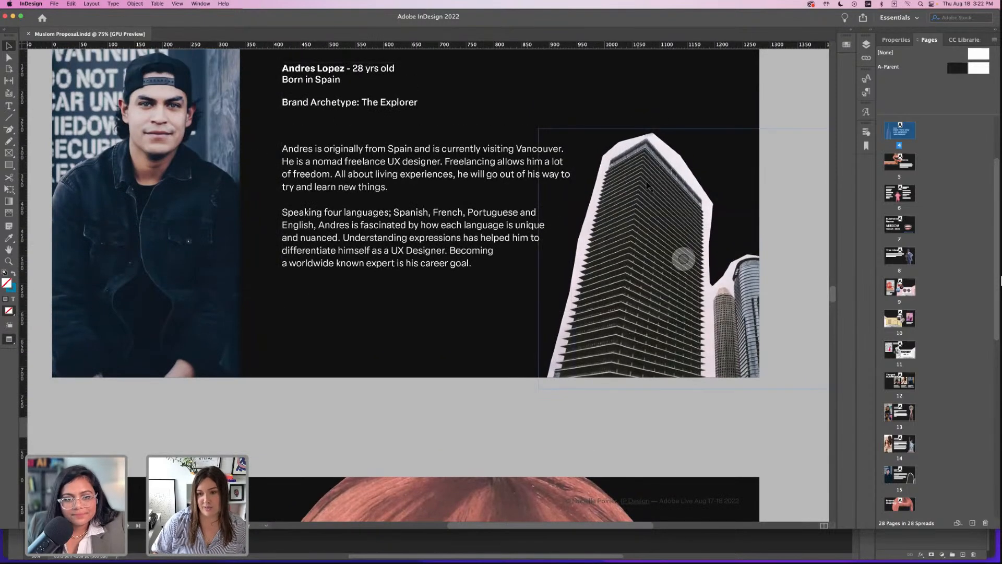
pyautogui.scroll(10, 647, 185)
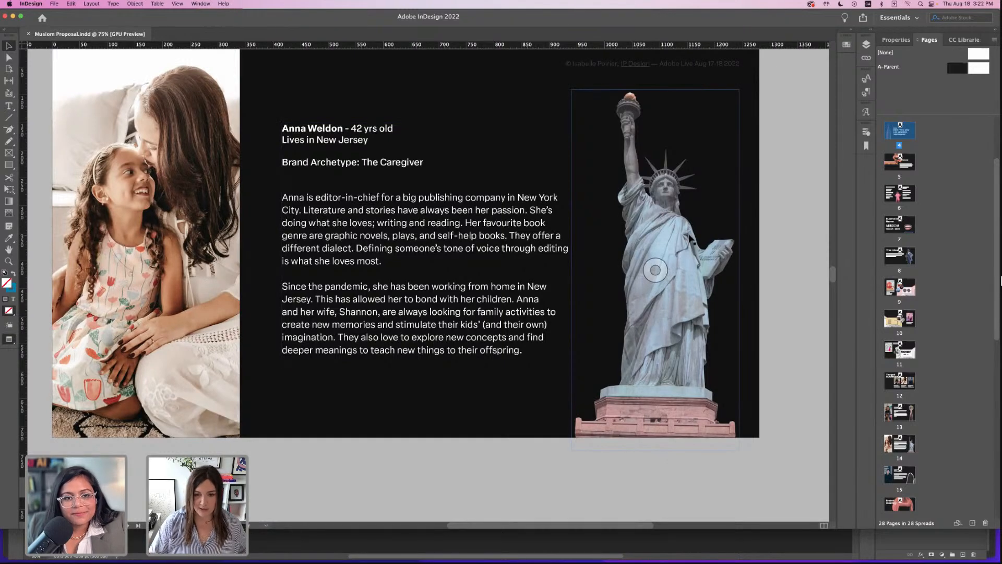
pyautogui.scroll(-15, 690, 238)
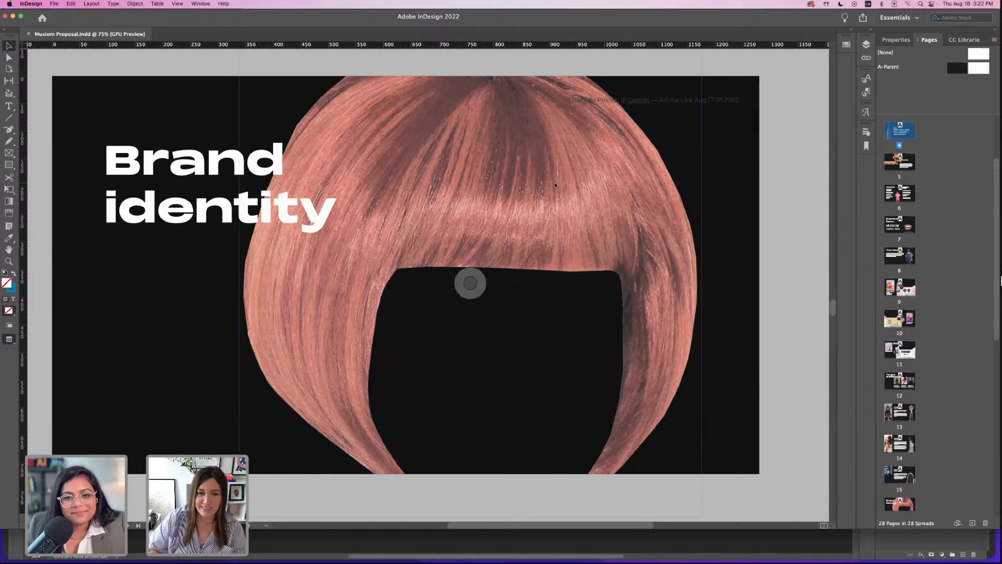
# - Review the proposal from Inspiration through the Logo and Colours pages to the guided-tour ticket mockups
pyautogui.scroll(-8, 548, 186)
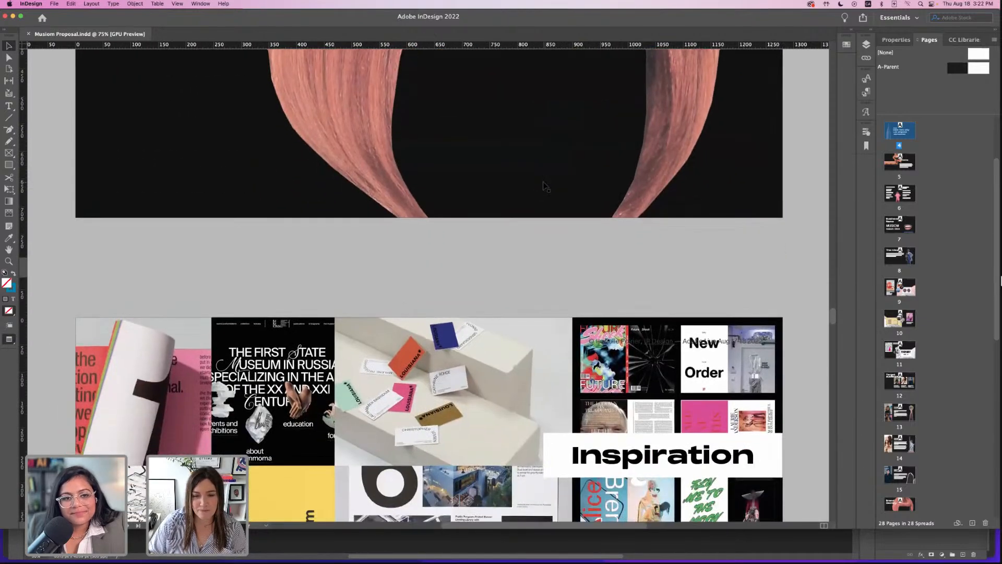
pyautogui.scroll(-15, 542, 181)
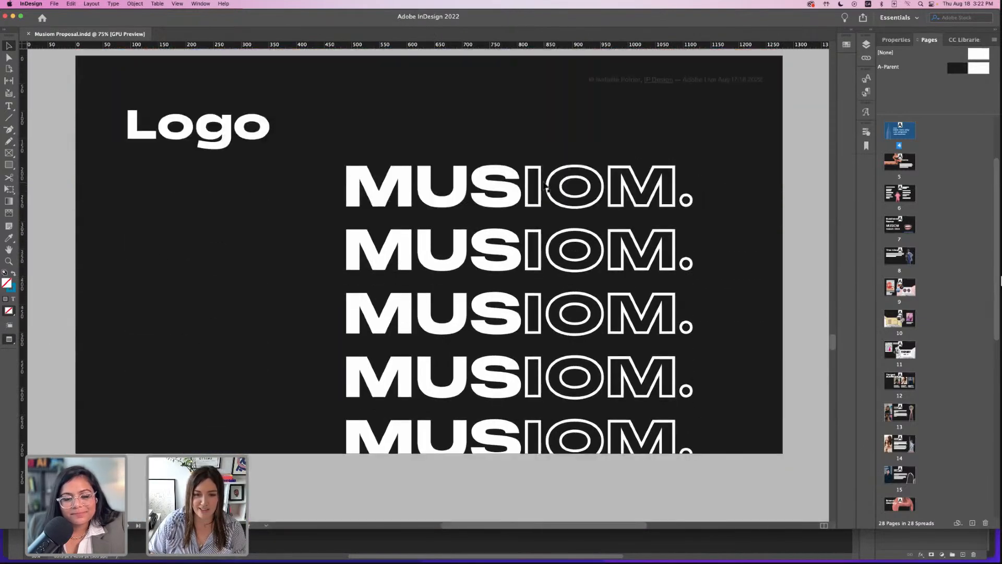
pyautogui.scroll(-10, 545, 187)
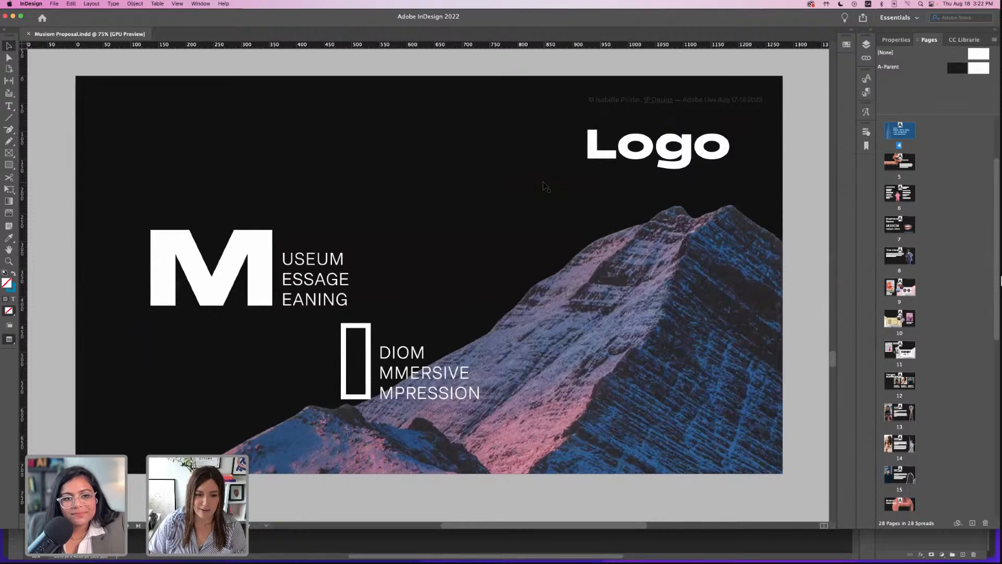
pyautogui.scroll(-1, 545, 186)
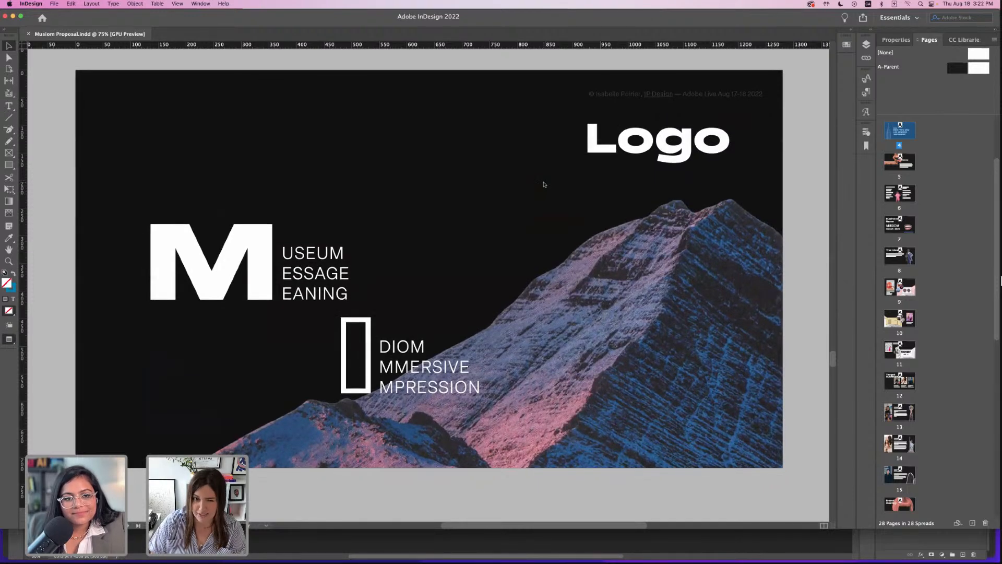
pyautogui.scroll(-8, 544, 184)
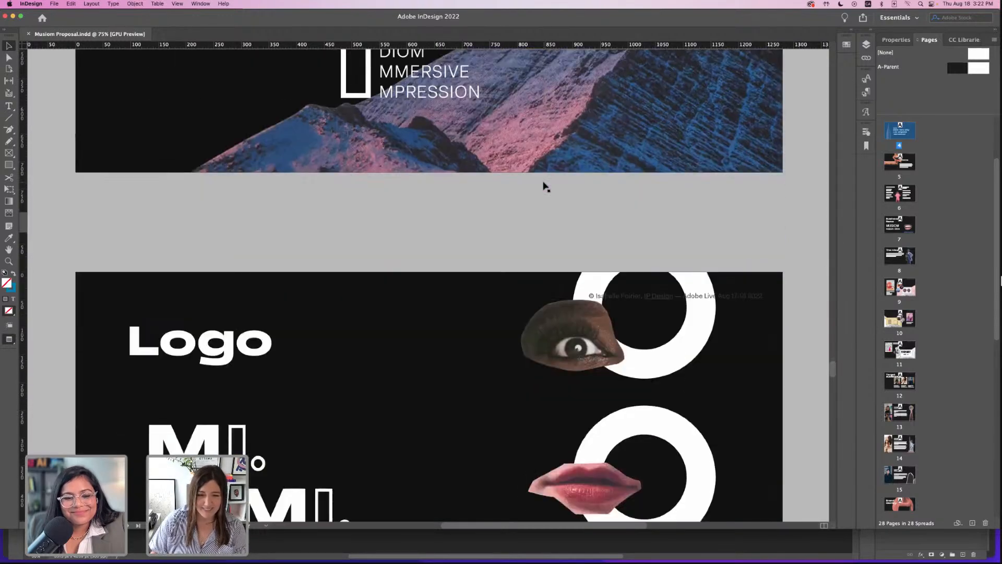
pyautogui.scroll(-15, 544, 185)
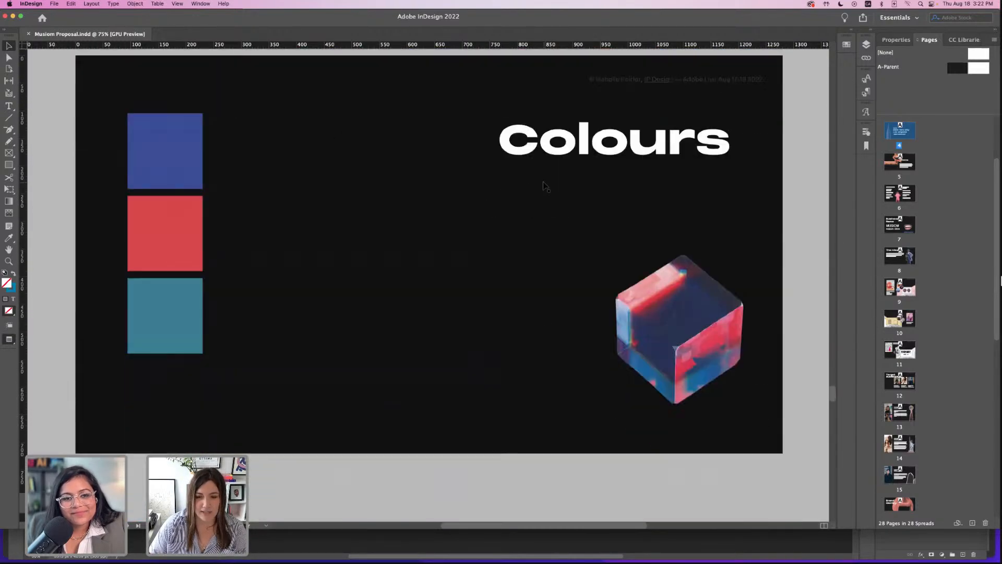
pyautogui.scroll(-20, 544, 186)
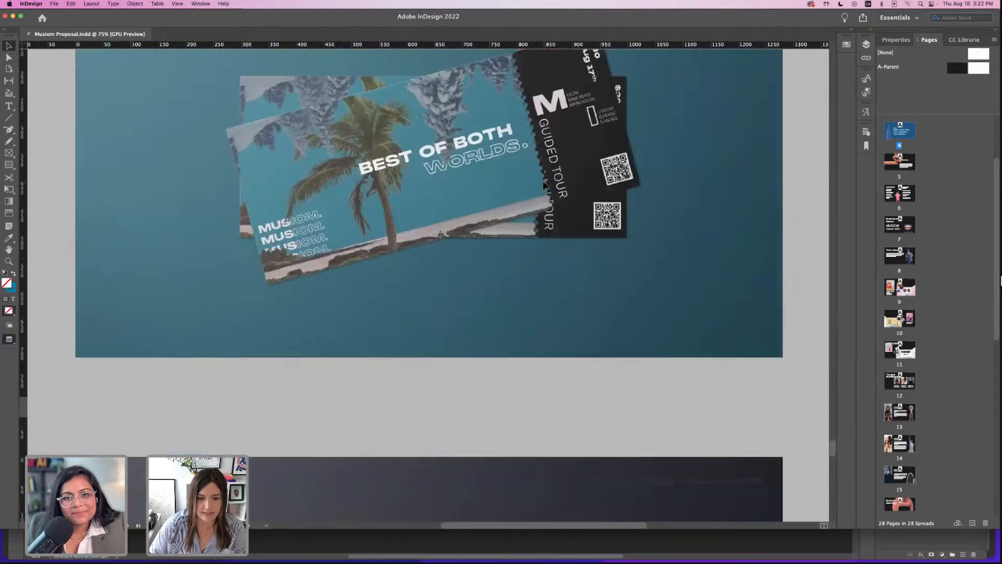
pyautogui.scroll(-10, 544, 185)
# - Insert a new page after page 25, the "Hungry as a bear" ticket mockup
pyautogui.click(720, 208)
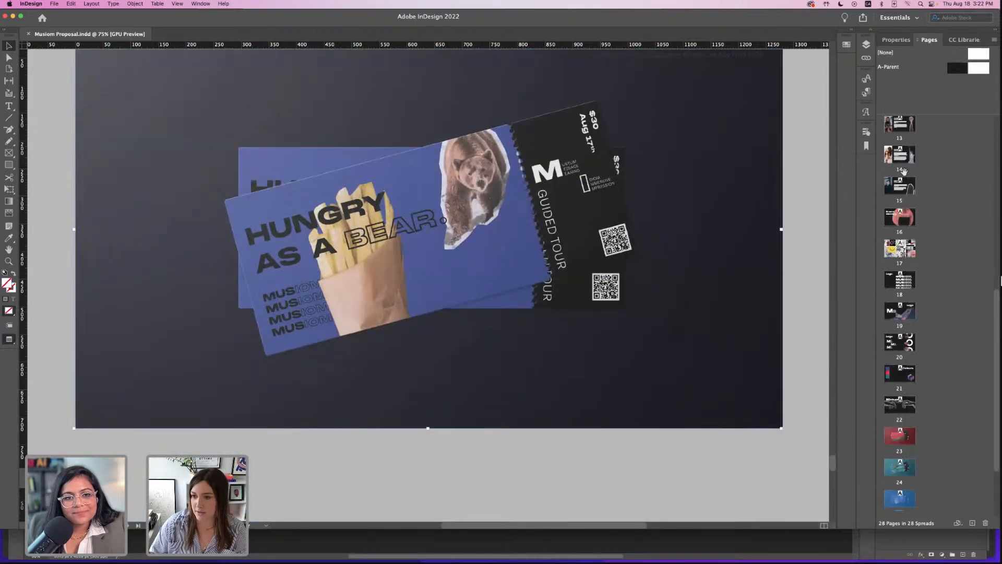
pyautogui.scroll(-2, 902, 187)
pyautogui.scroll(-3, 902, 187)
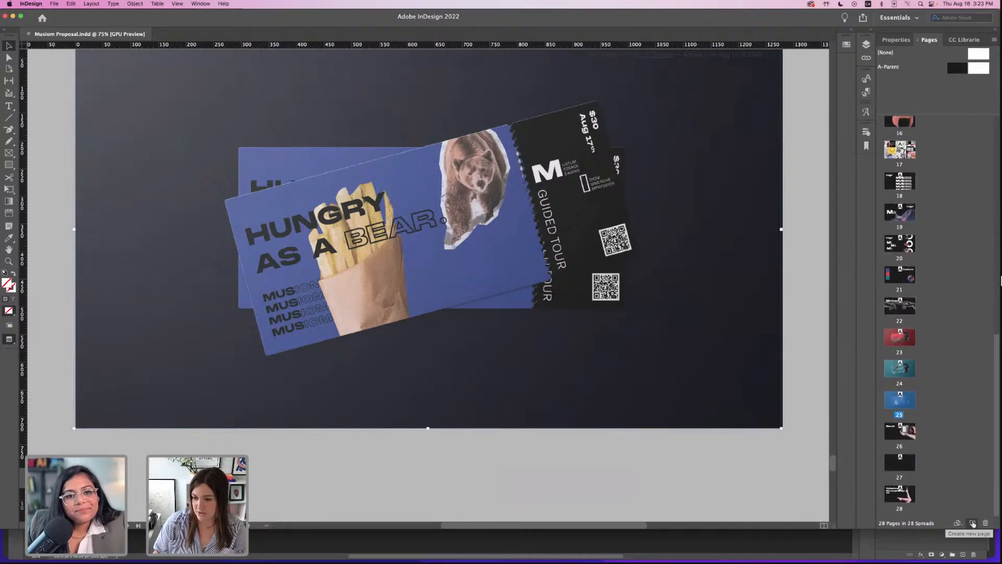
pyautogui.click(972, 522)
pyautogui.press('super+minus')
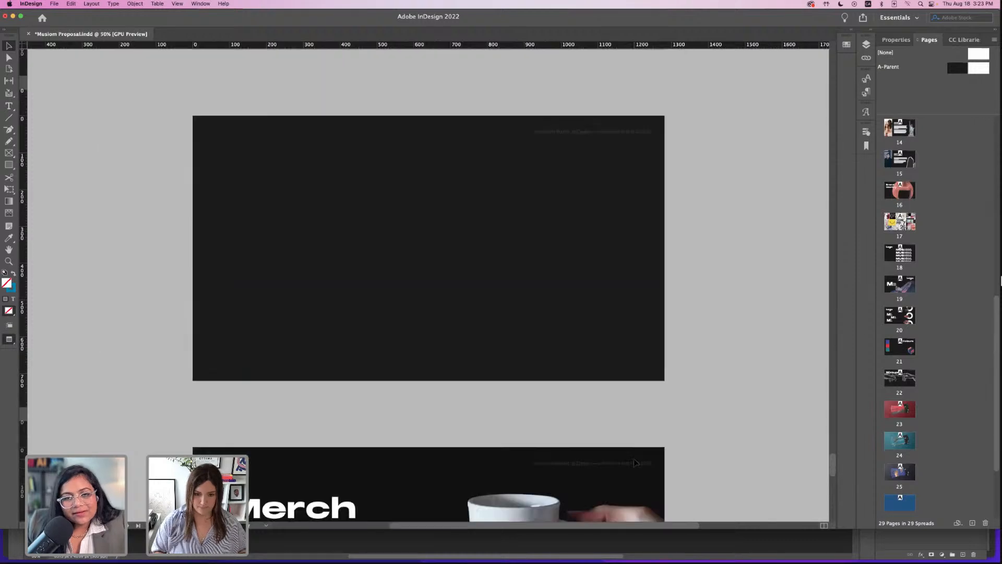
# - Draw a full-page rectangle frame on the new page and place MockupMaison_BB_LA01.psd from the Desktop into it
pyautogui.click(10, 153)
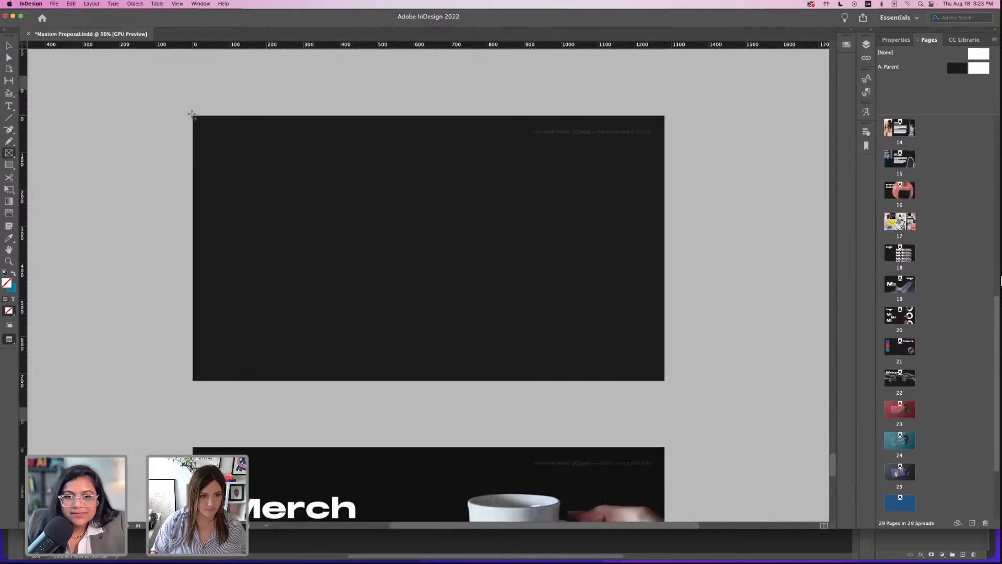
pyautogui.moveTo(193, 116); pyautogui.dragTo(667, 381)
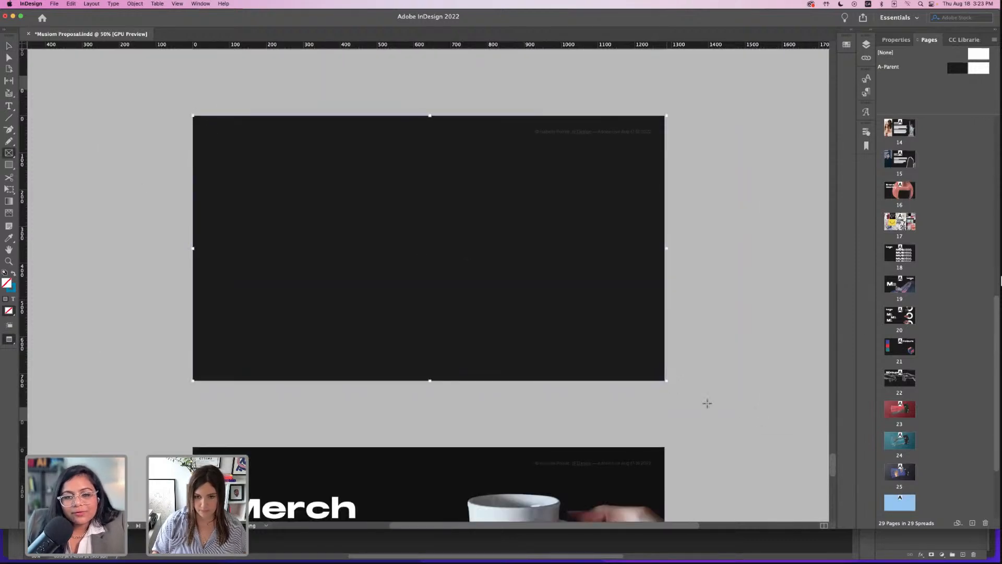
pyautogui.click(54, 5)
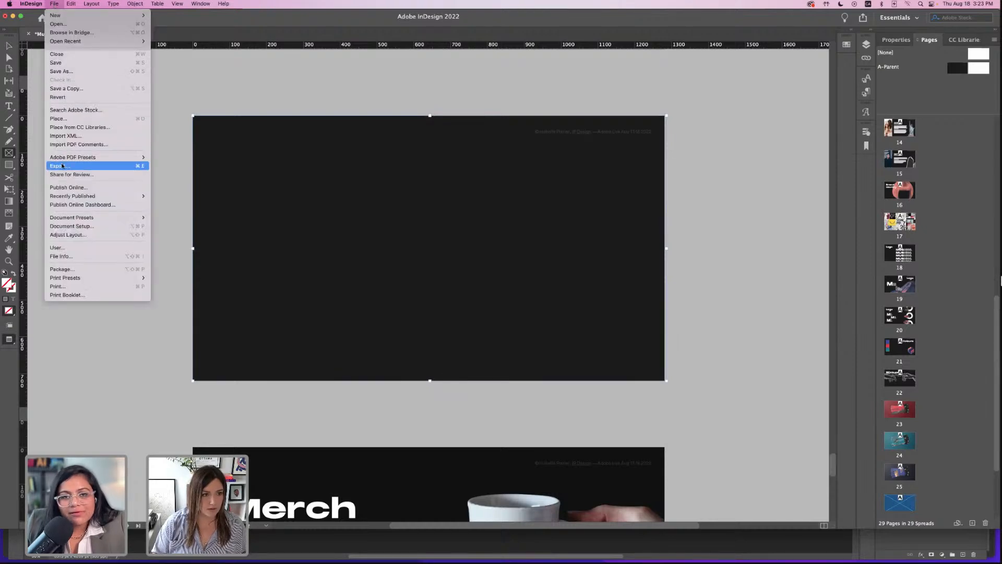
pyautogui.click(62, 123)
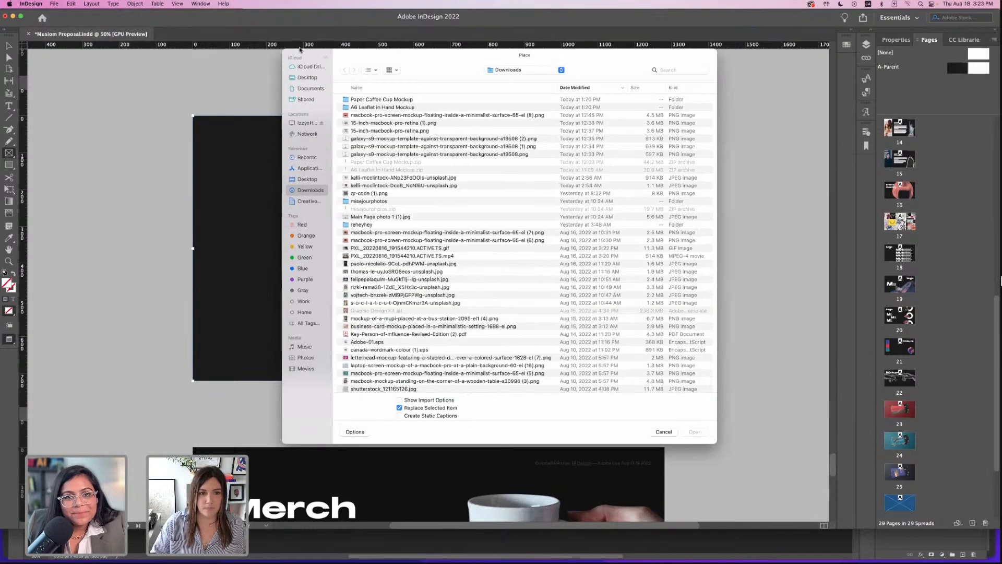
pyautogui.click(305, 78)
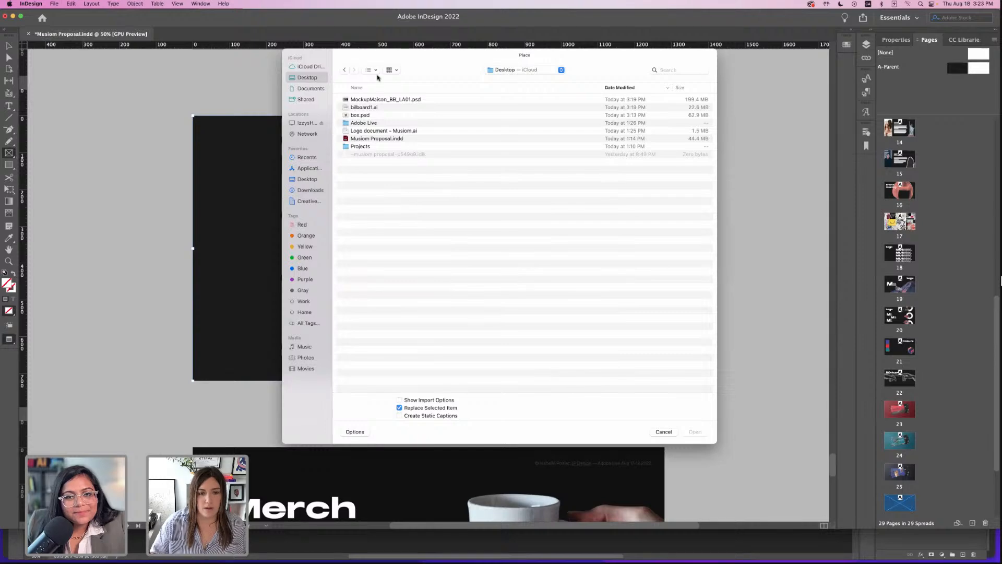
pyautogui.click(397, 100)
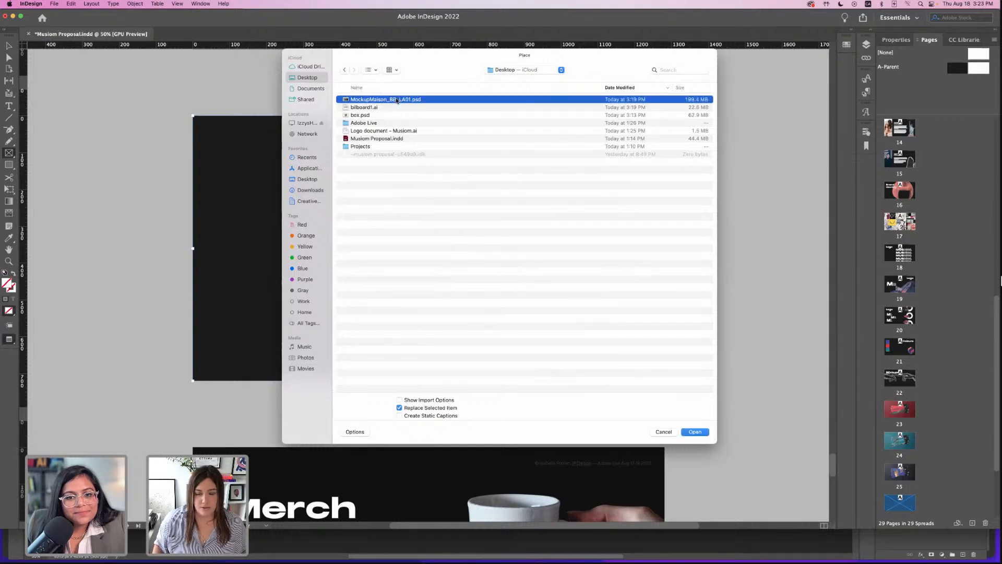
pyautogui.doubleClick(397, 100)
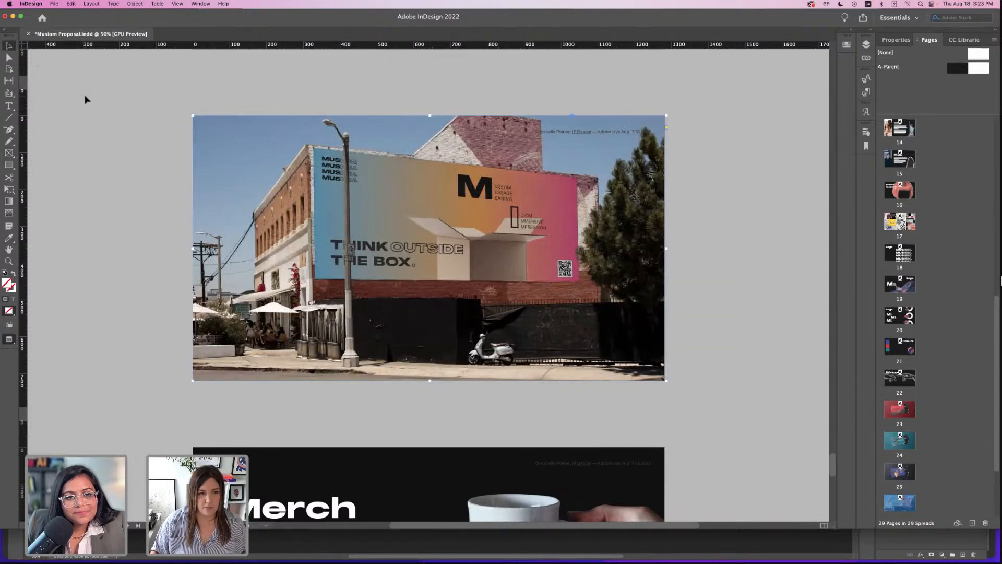
pyautogui.click(86, 99)
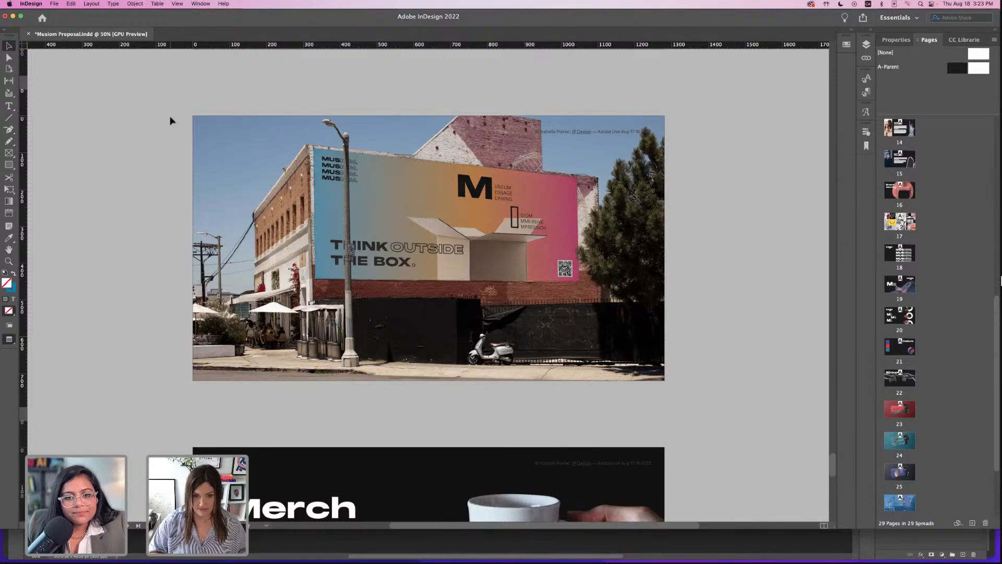
# - Check the placed billboard mockup at 75% zoom and save the proposal document
pyautogui.press('super+equal')
pyautogui.scroll(3, 168, 120)
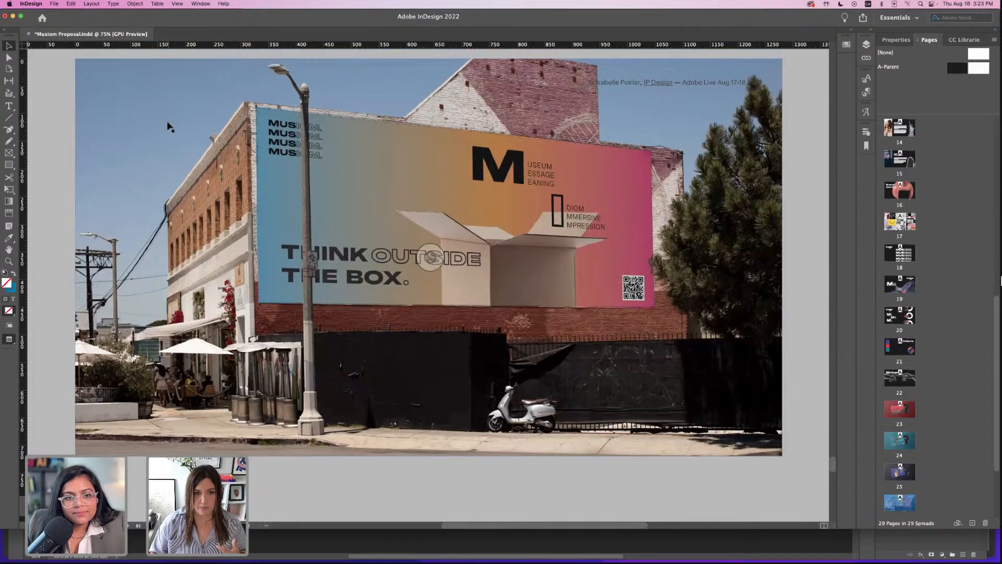
pyautogui.scroll(-1, 168, 126)
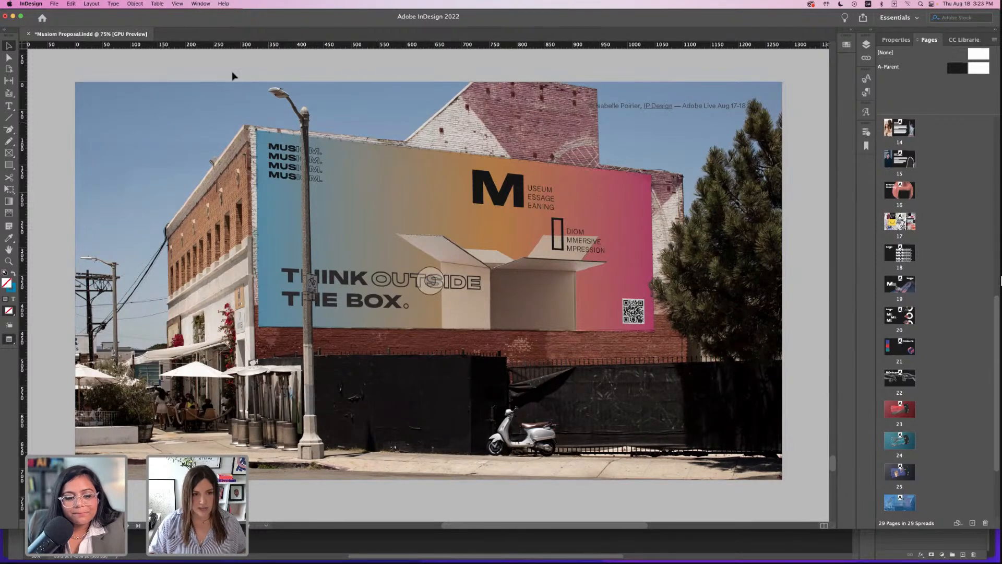
pyautogui.press('super+s')
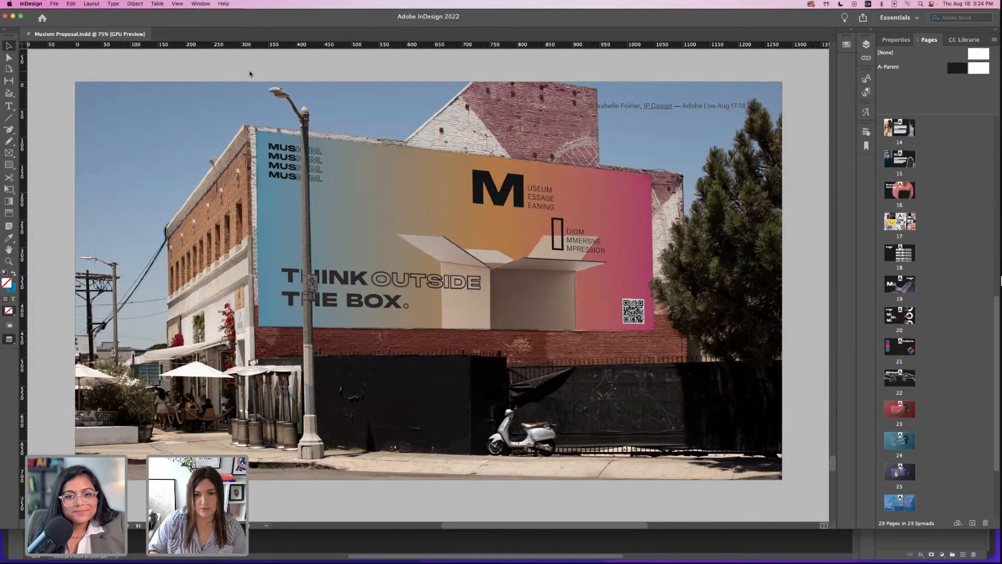
pyautogui.scroll(-3, 251, 73)
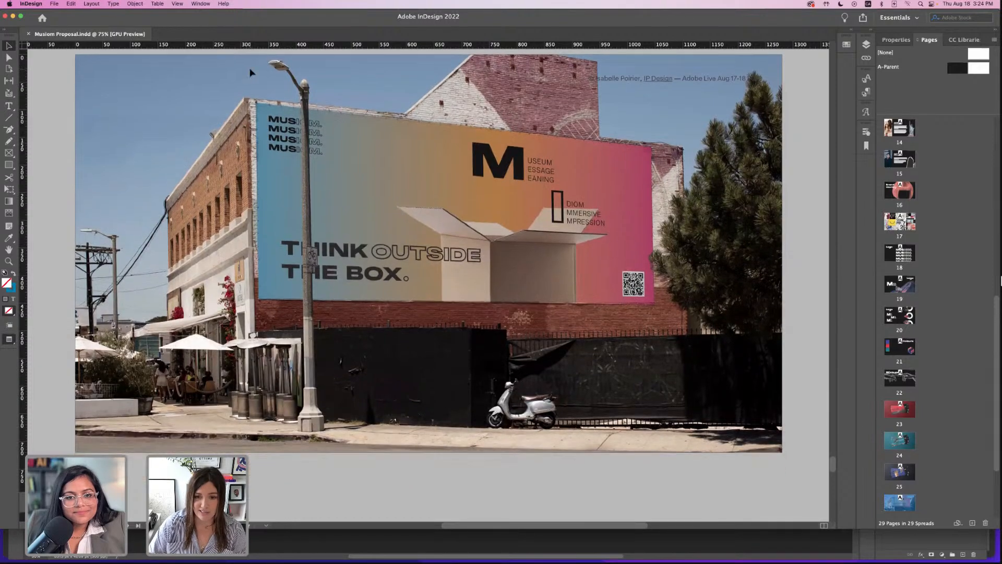
pyautogui.scroll(2, 251, 73)
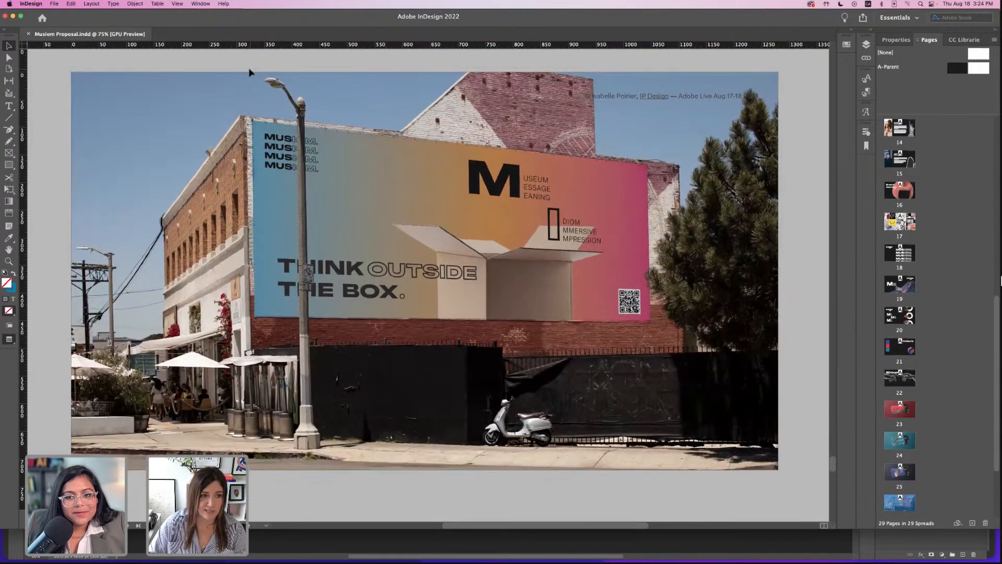
# - Minimize the InDesign, Photoshop and Illustrator windows to bring the Adobe Live browser presentation into view
pyautogui.click(14, 17)
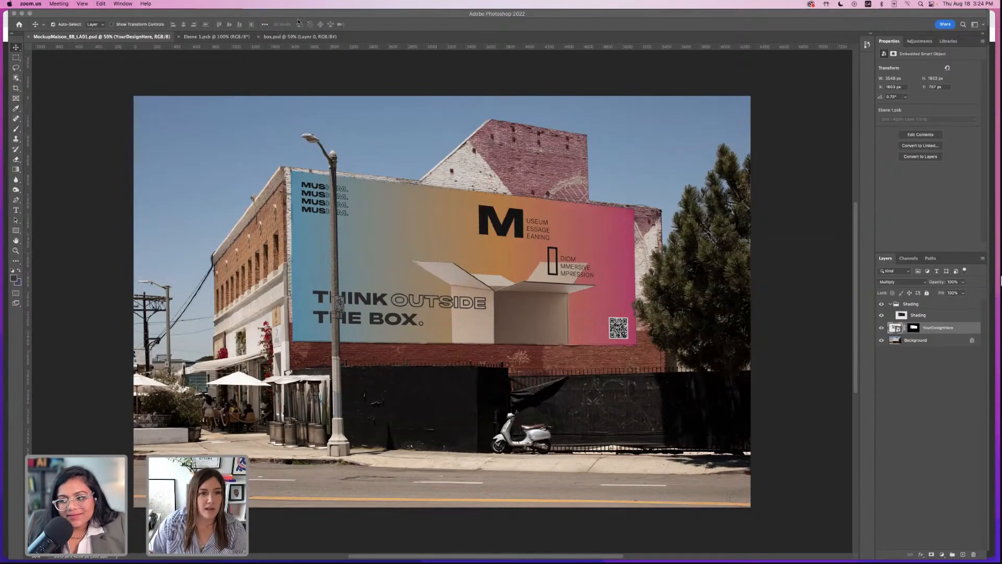
pyautogui.click(21, 13)
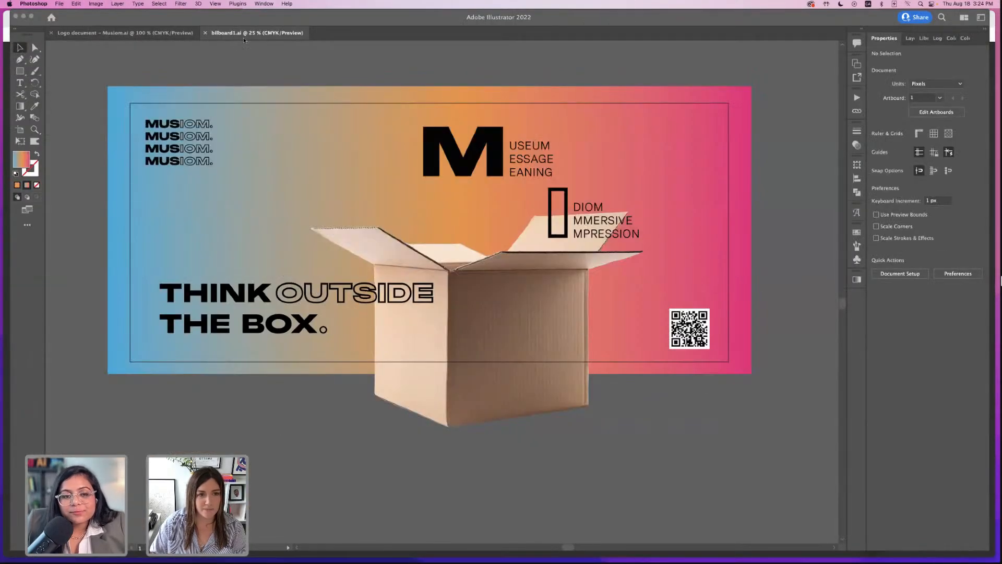
pyautogui.click(243, 40)
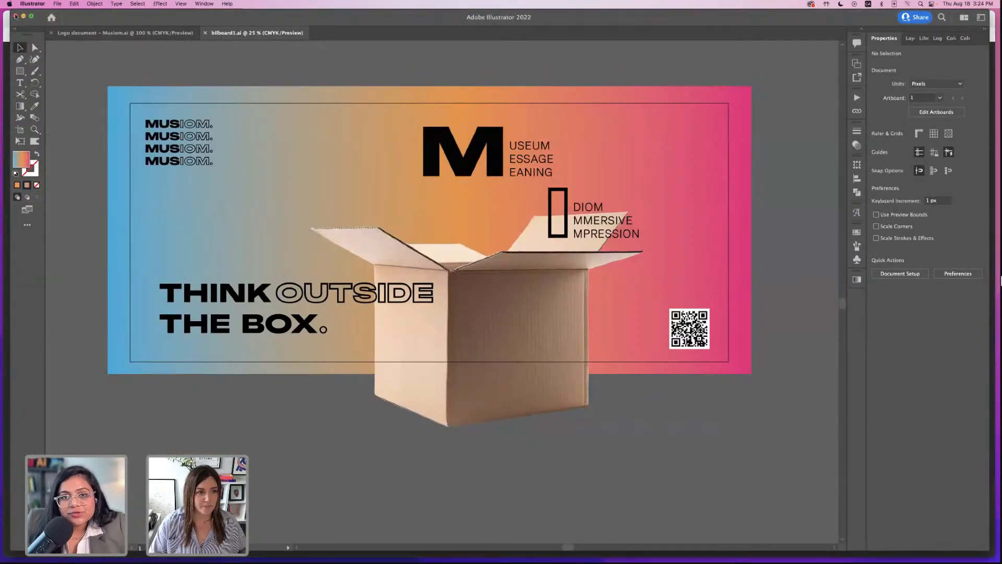
pyautogui.click(23, 16)
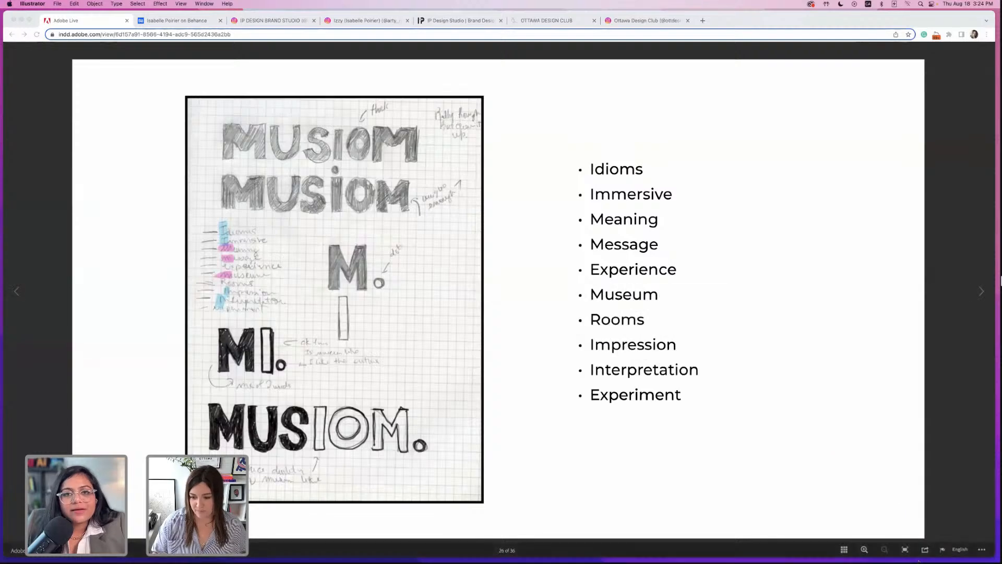
pyautogui.moveTo(877, 562)
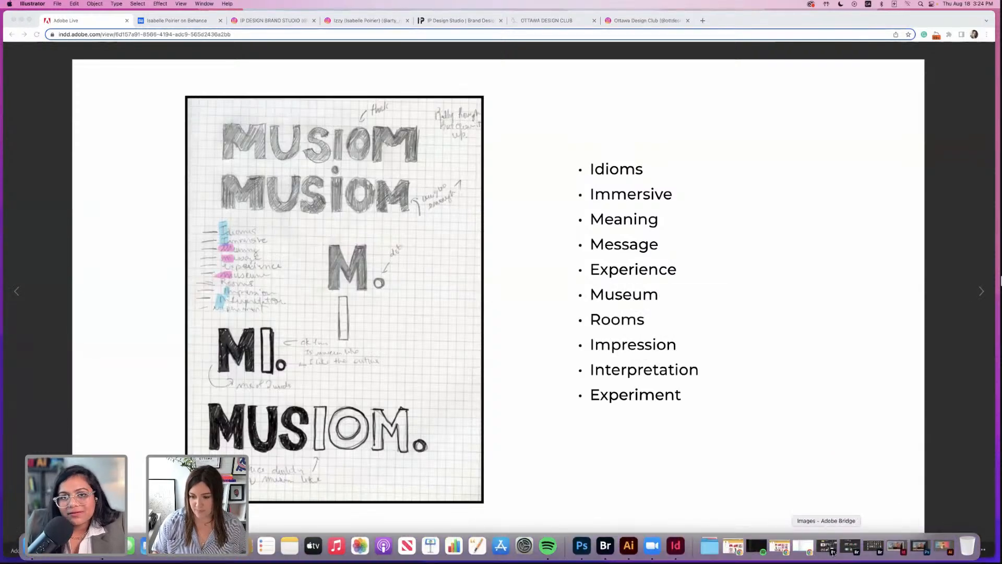
# - Switch to the Bridge window, enlarge it, and browse the Mockup folder for another mockup to use
pyautogui.click(851, 550)
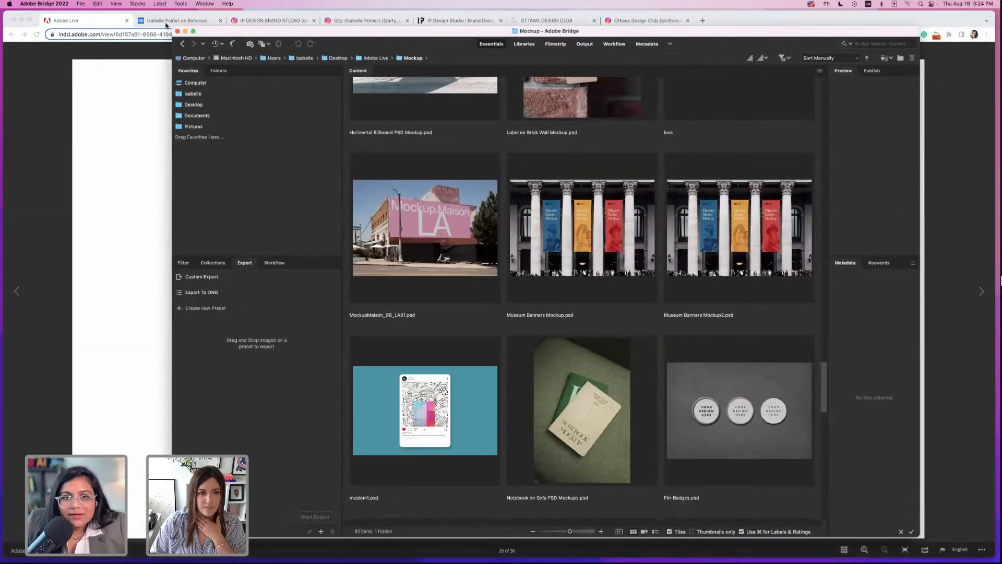
pyautogui.moveTo(174, 28); pyautogui.dragTo(36, 13)
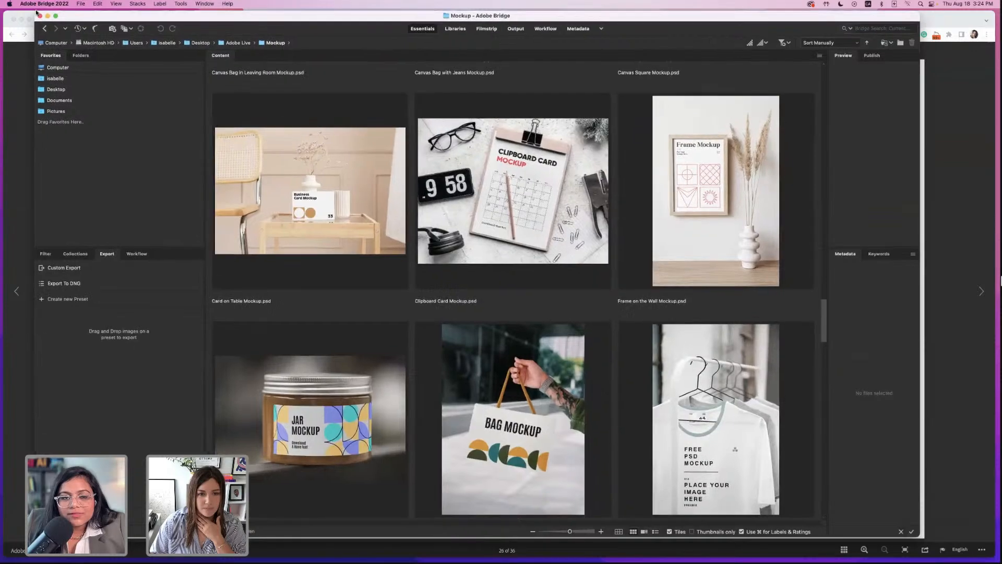
pyautogui.moveTo(827, 313); pyautogui.dragTo(803, 95)
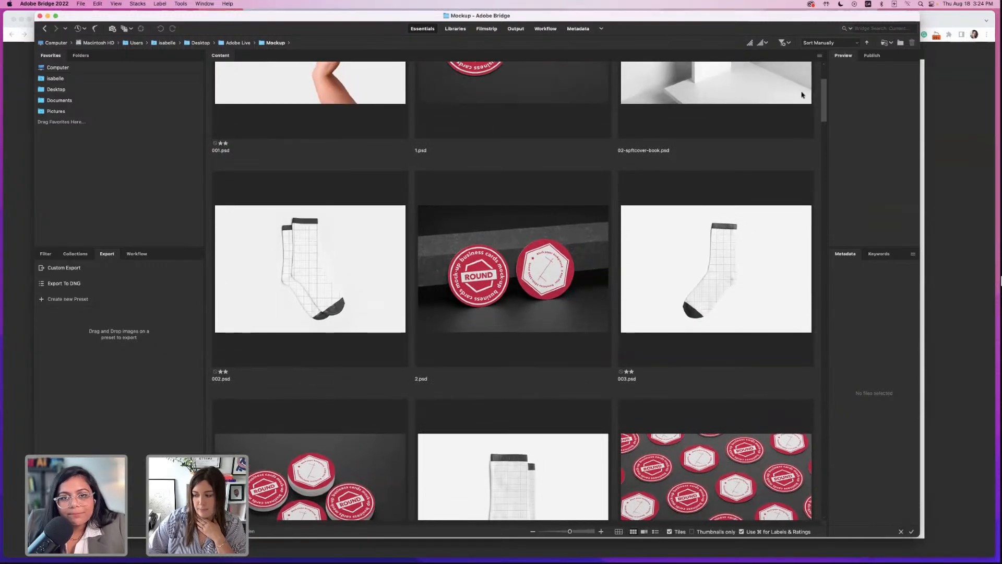
pyautogui.scroll(-15, 802, 95)
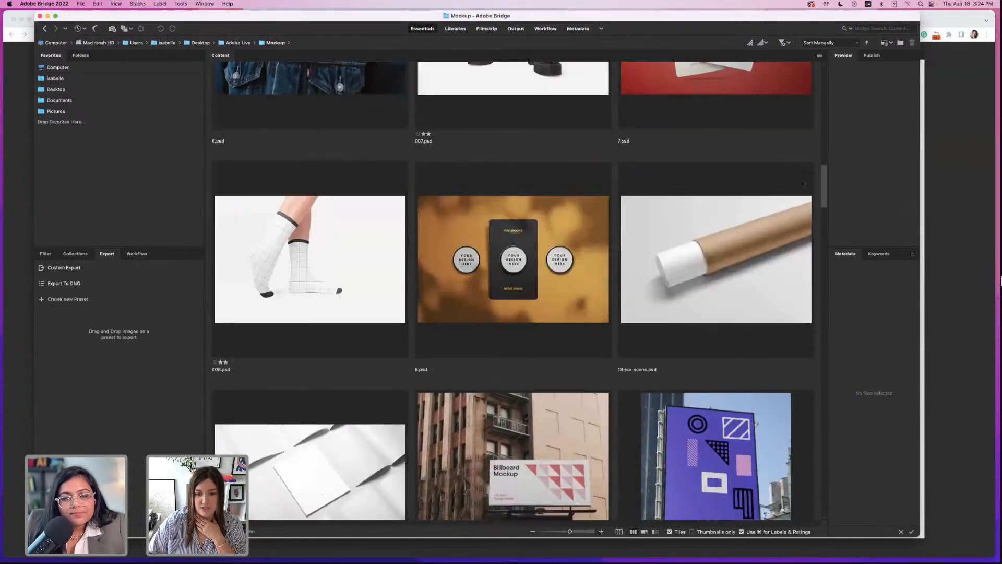
pyautogui.scroll(-20, 801, 193)
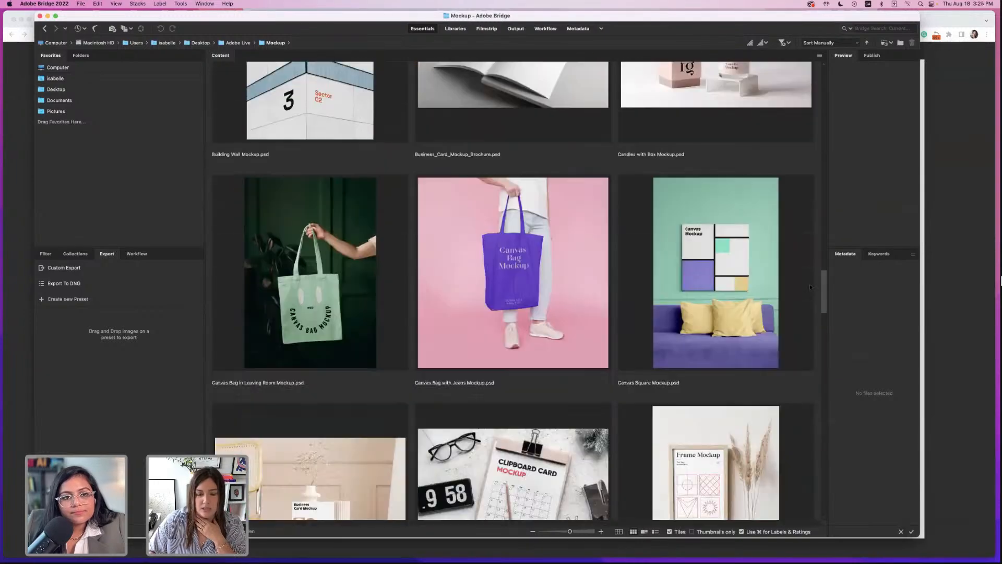
pyautogui.scroll(-15, 807, 310)
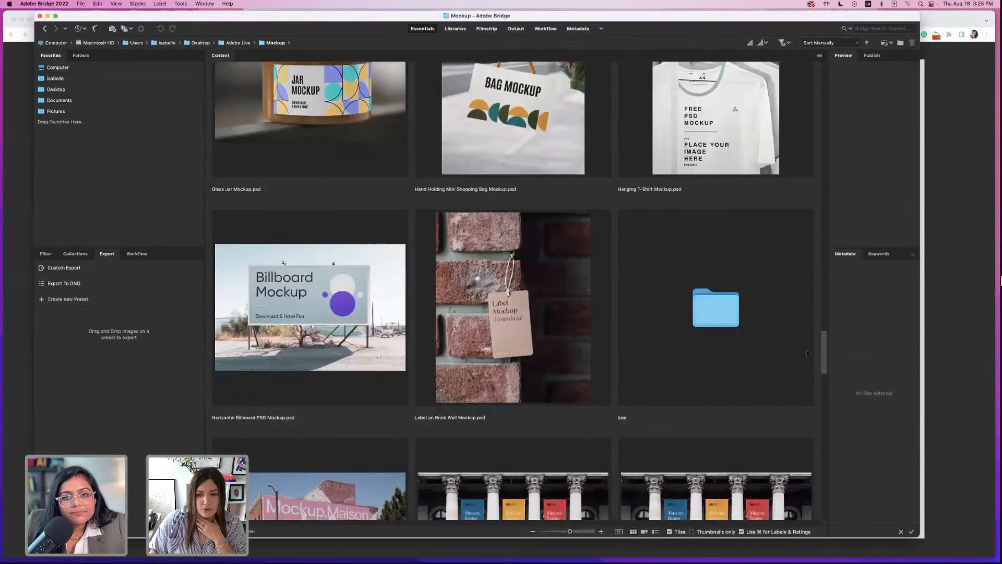
pyautogui.scroll(-1, 808, 367)
pyautogui.scroll(5, 808, 369)
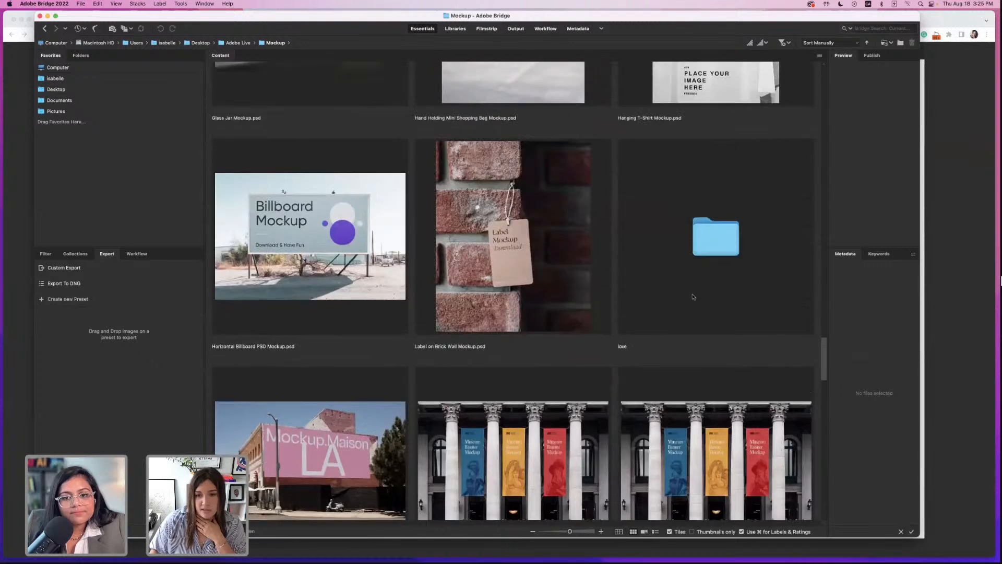
# - Open Triple Poster Mockup.psd from the love folder in Photoshop and deselect its layers
pyautogui.doubleClick(706, 247)
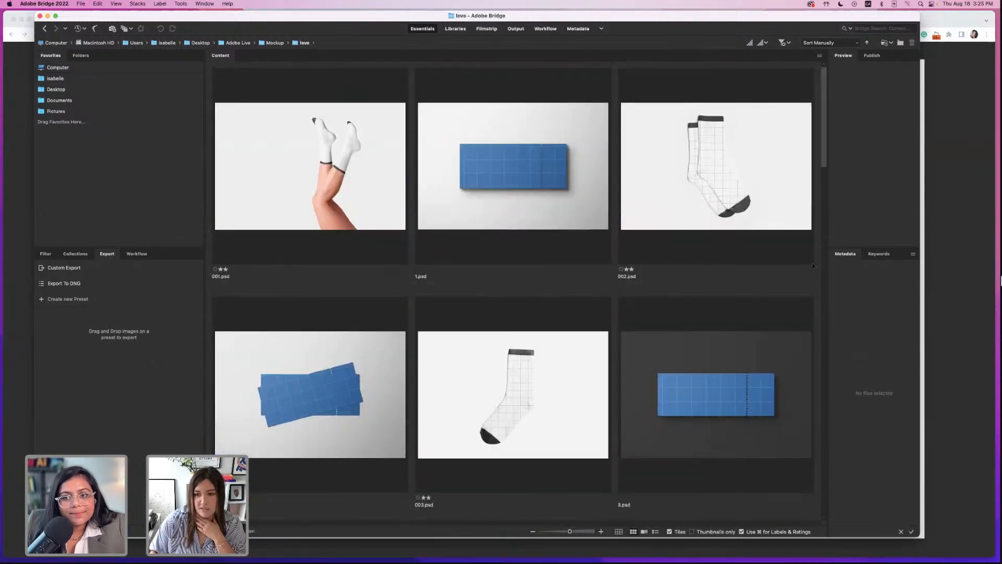
pyautogui.moveTo(824, 142); pyautogui.dragTo(813, 425)
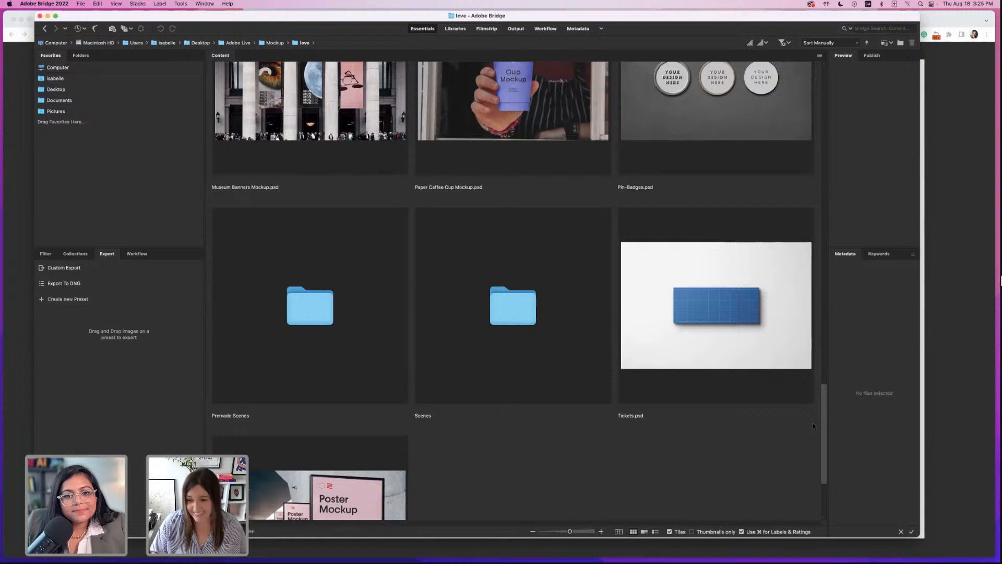
pyautogui.scroll(-5, 822, 411)
pyautogui.click(374, 390)
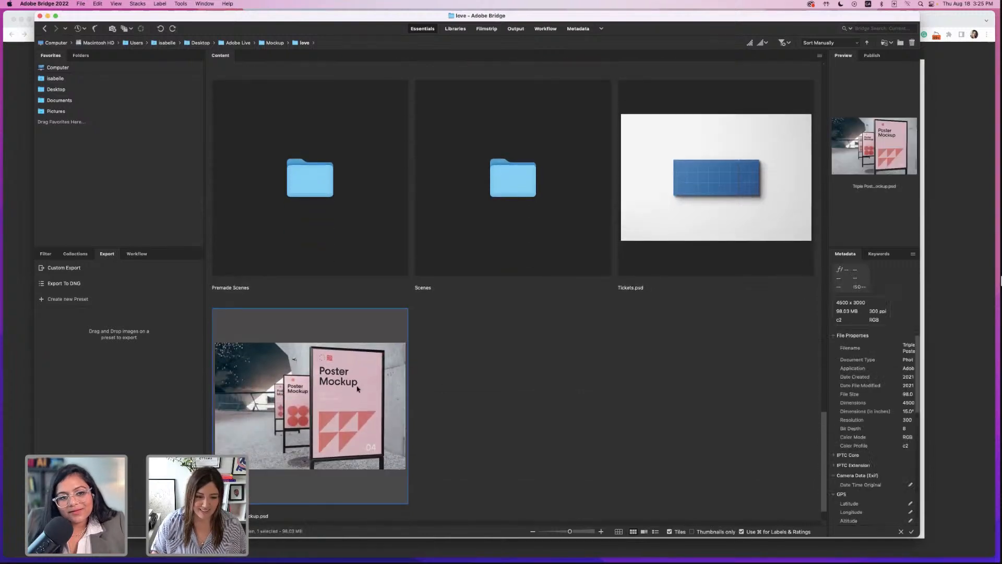
pyautogui.doubleClick(376, 388)
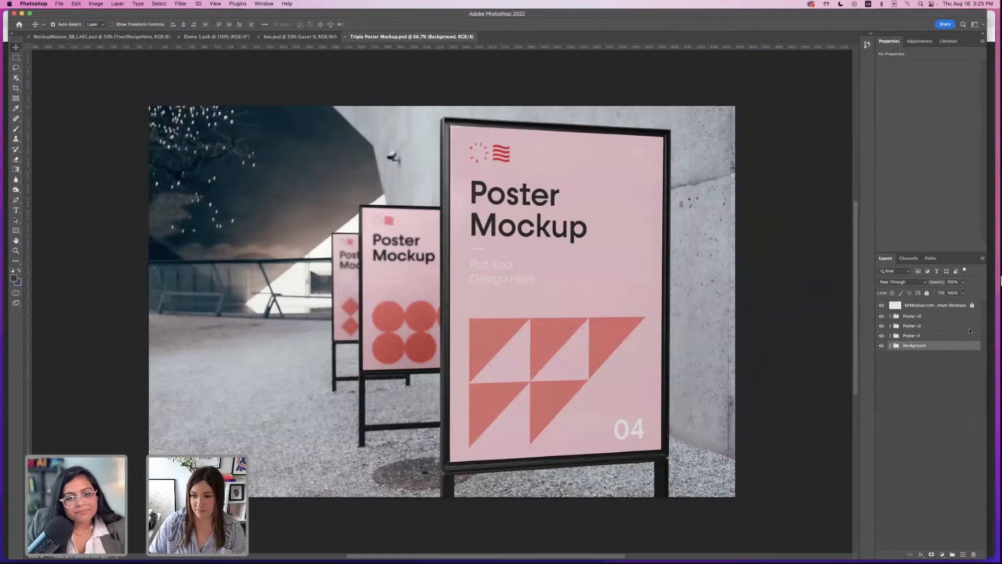
pyautogui.click(794, 355)
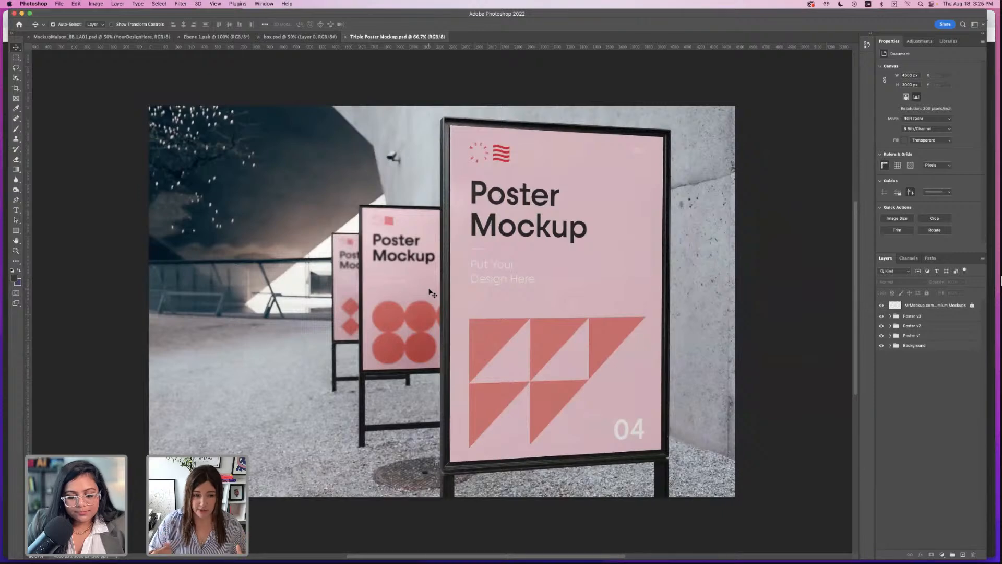
# - Switch to Illustrator, review the idioms in the Musiom logo document, and select the "Play your cards right" text
pyautogui.moveTo(635, 561)
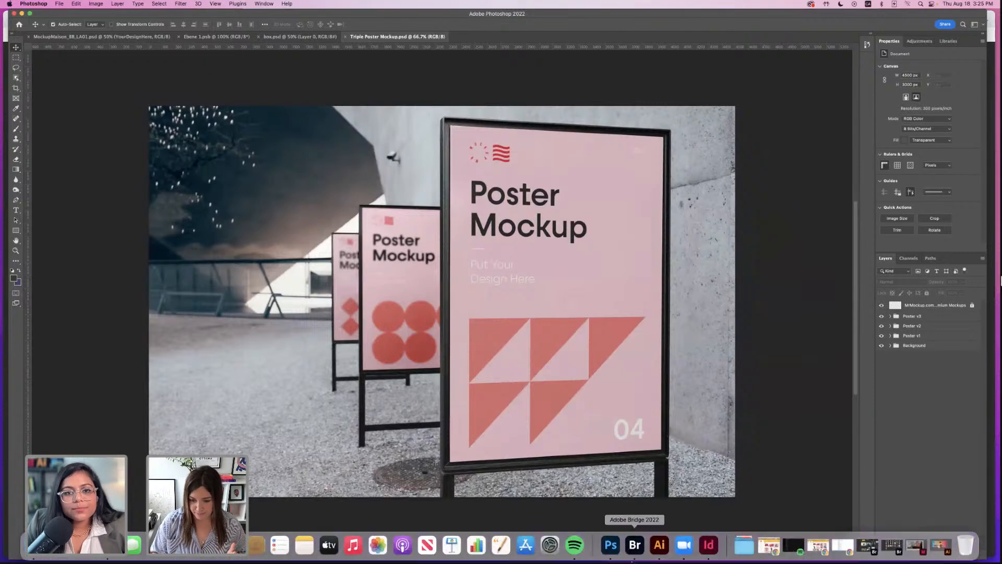
pyautogui.click(661, 551)
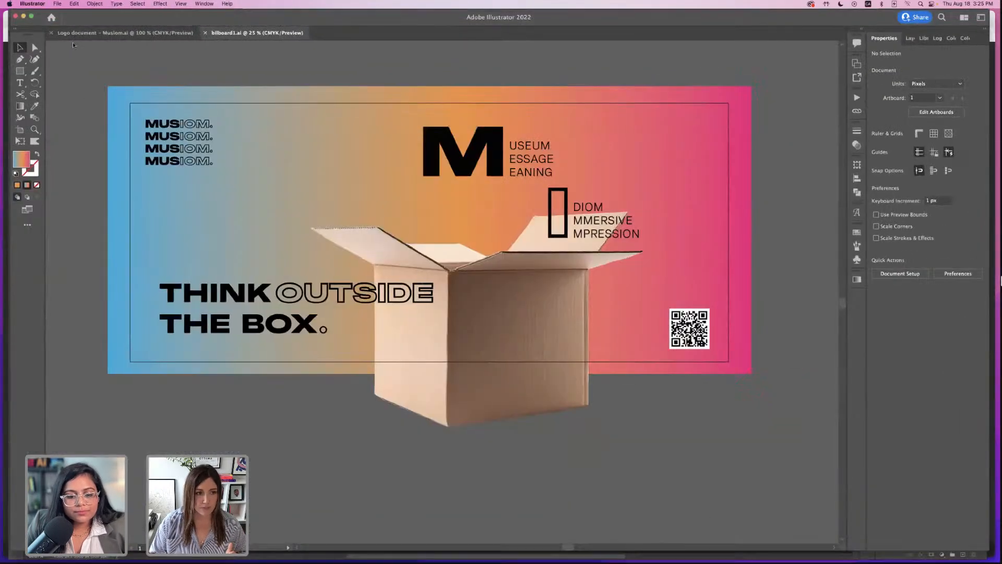
pyautogui.click(126, 32)
pyautogui.hscroll(3, 469, 237)
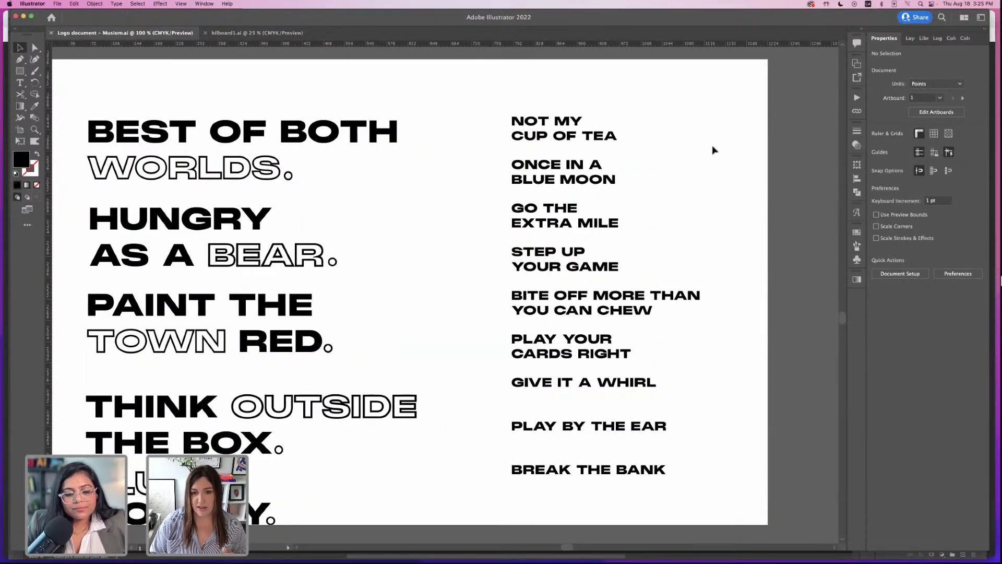
pyautogui.hscroll(3, 706, 157)
pyautogui.scroll(-2, 707, 156)
pyautogui.scroll(-1, 647, 221)
pyautogui.hscroll(1, 647, 221)
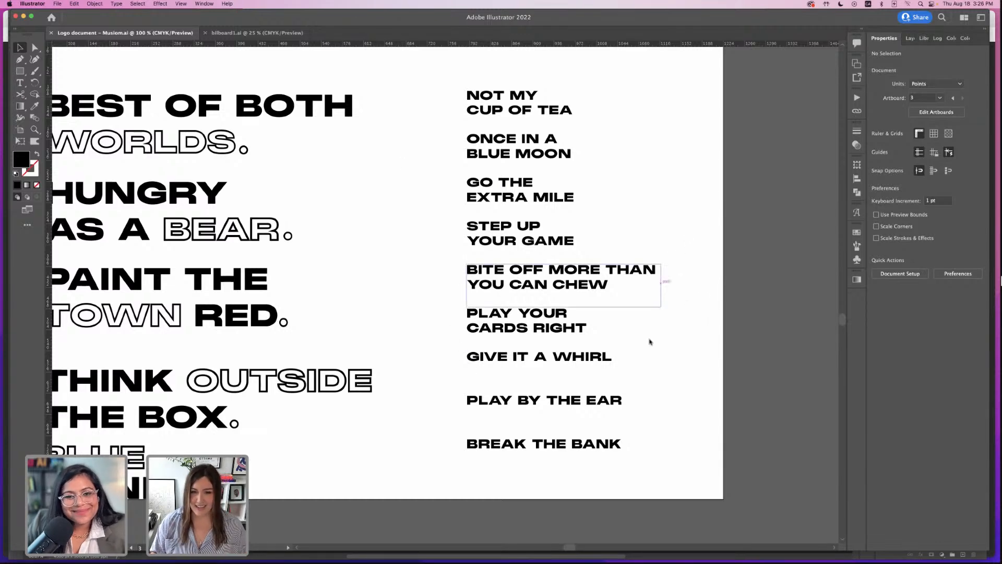
pyautogui.click(551, 337)
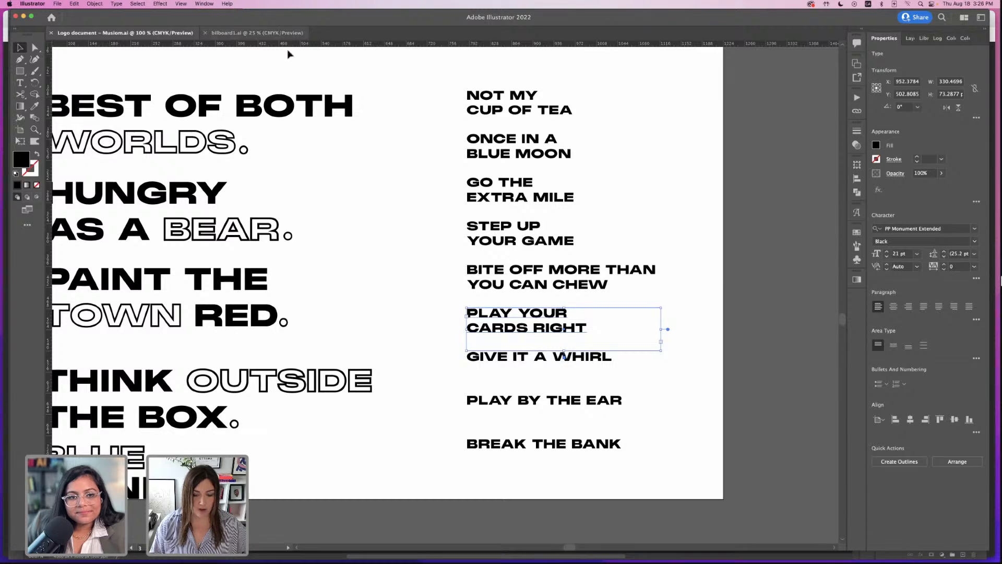
# - In Photoshop, open the [YOUR IMAGE HERE] smart object of the Poster v3 group and check its image size
pyautogui.click(625, 546)
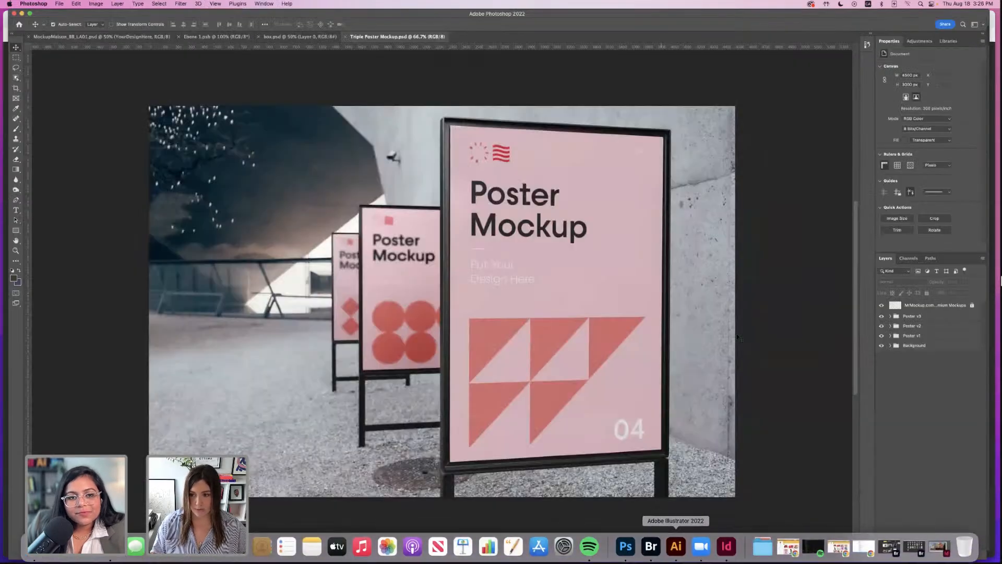
pyautogui.click(891, 316)
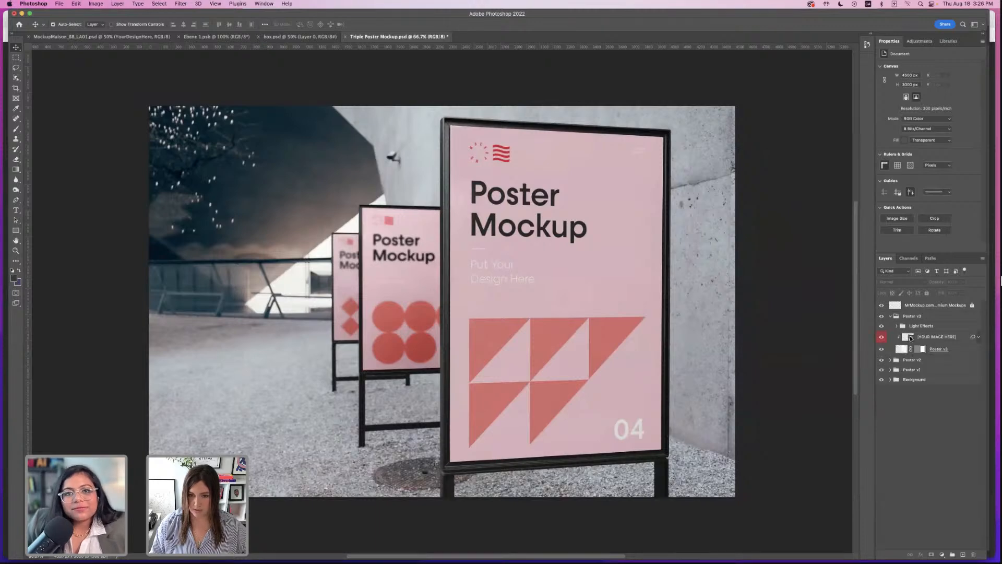
pyautogui.doubleClick(910, 337)
pyautogui.click(96, 4)
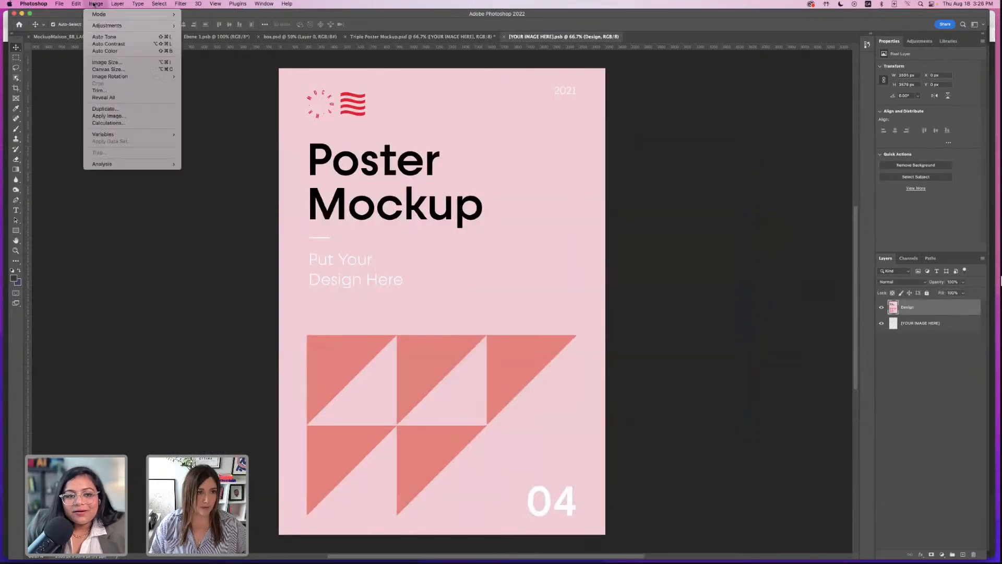
pyautogui.click(107, 62)
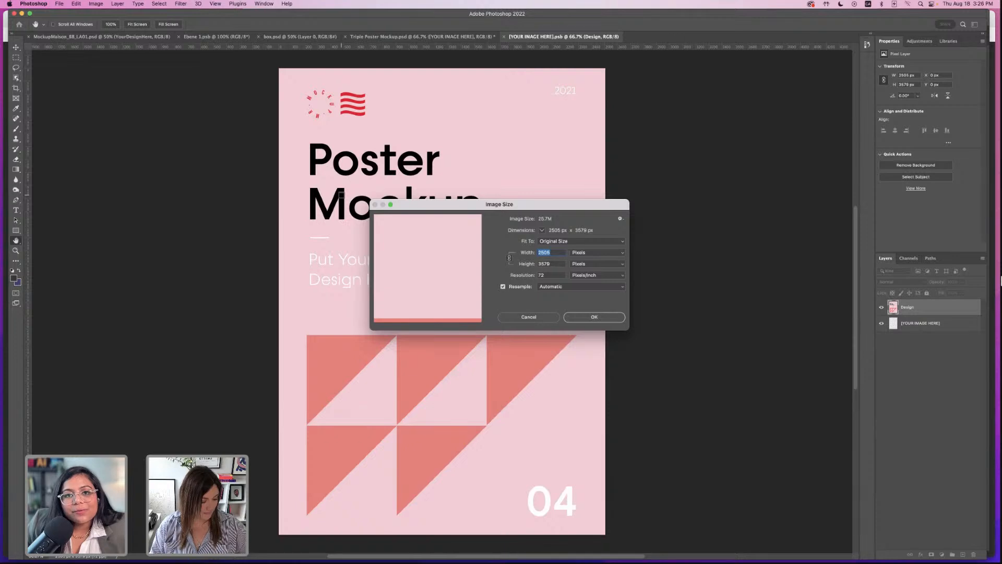
pyautogui.click(591, 316)
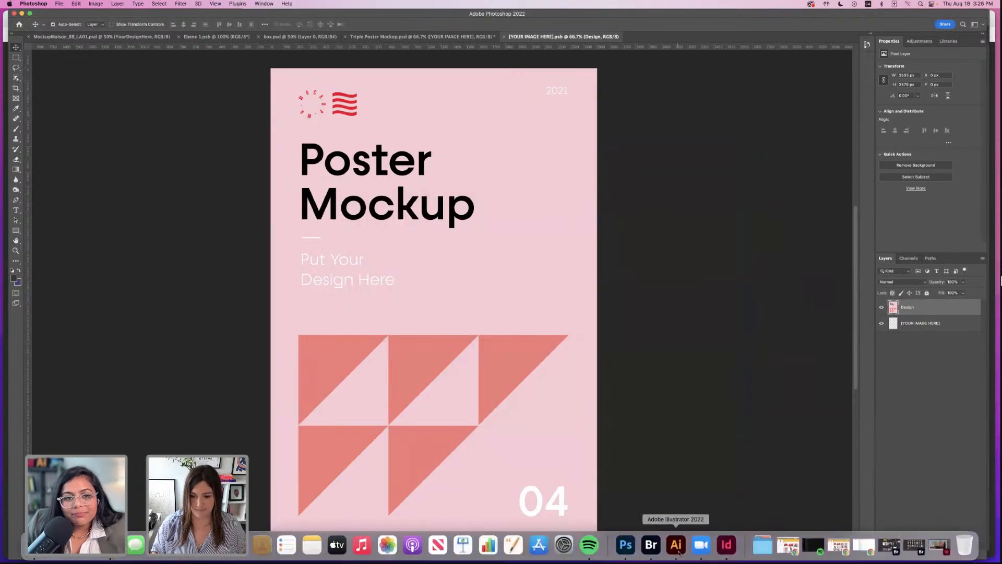
# - In Illustrator, create a new document 2505 px wide and 3579 px high
pyautogui.click(678, 546)
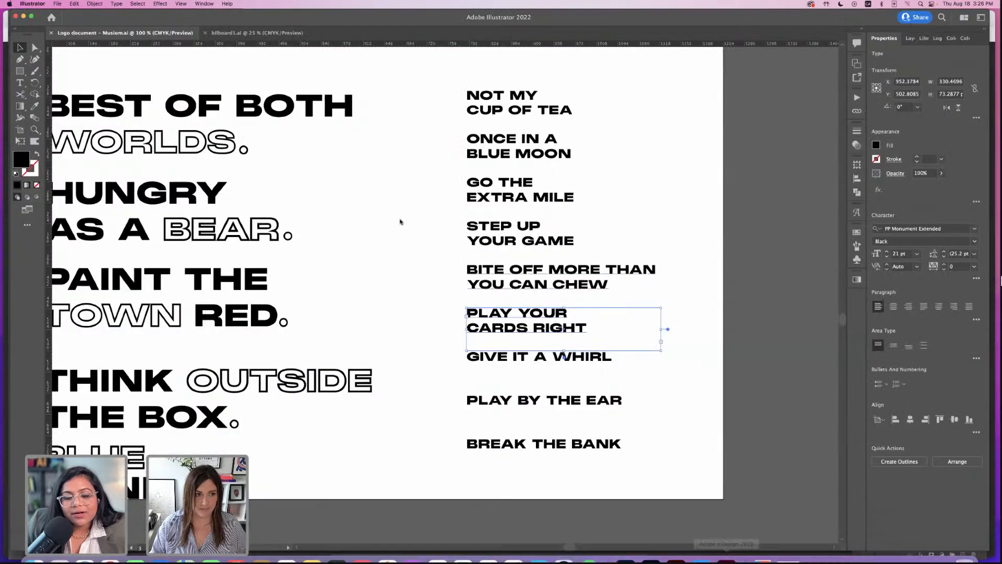
pyautogui.click(58, 3)
pyautogui.click(63, 18)
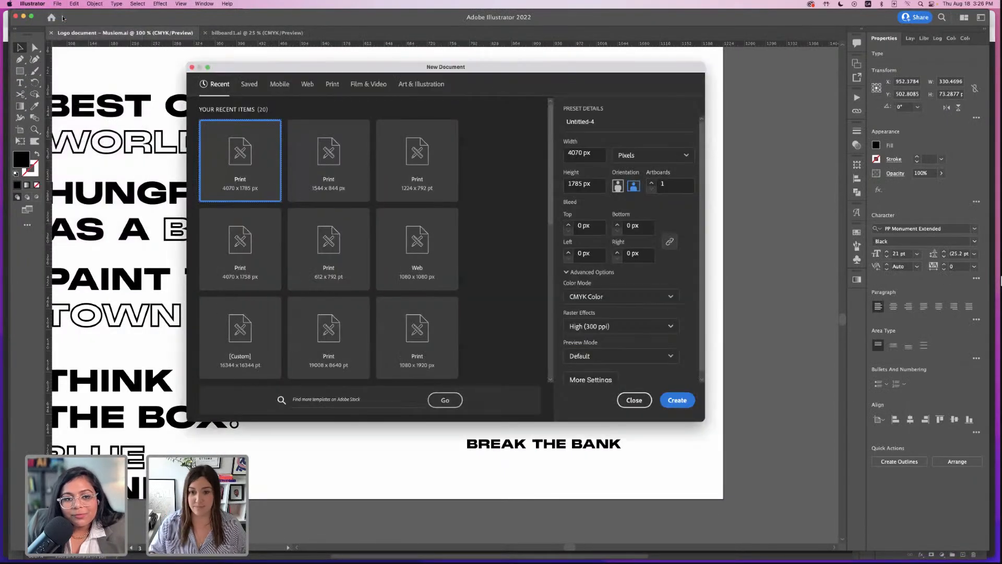
pyautogui.click(581, 152)
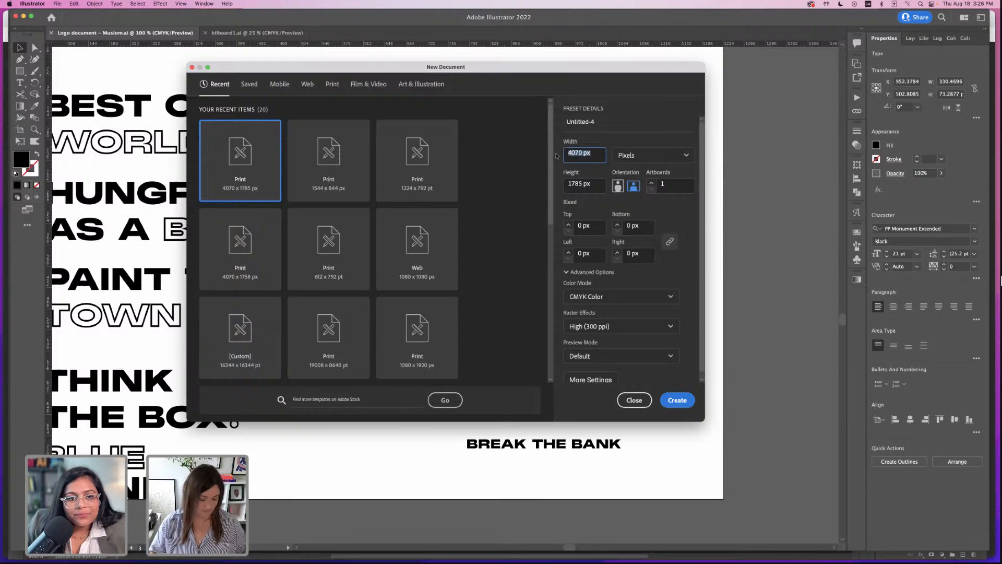
pyautogui.write('2505')
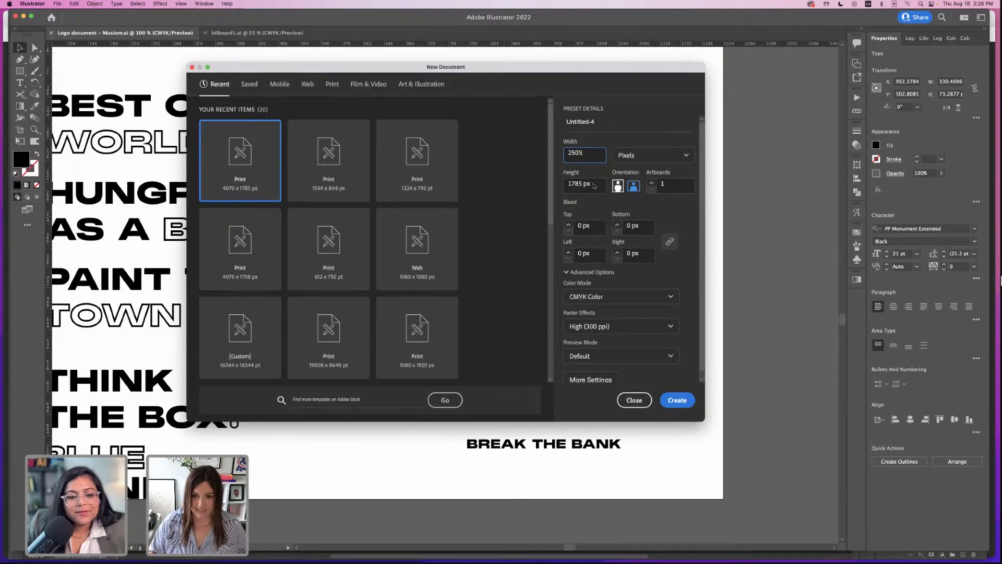
pyautogui.click(574, 185)
pyautogui.write('3')
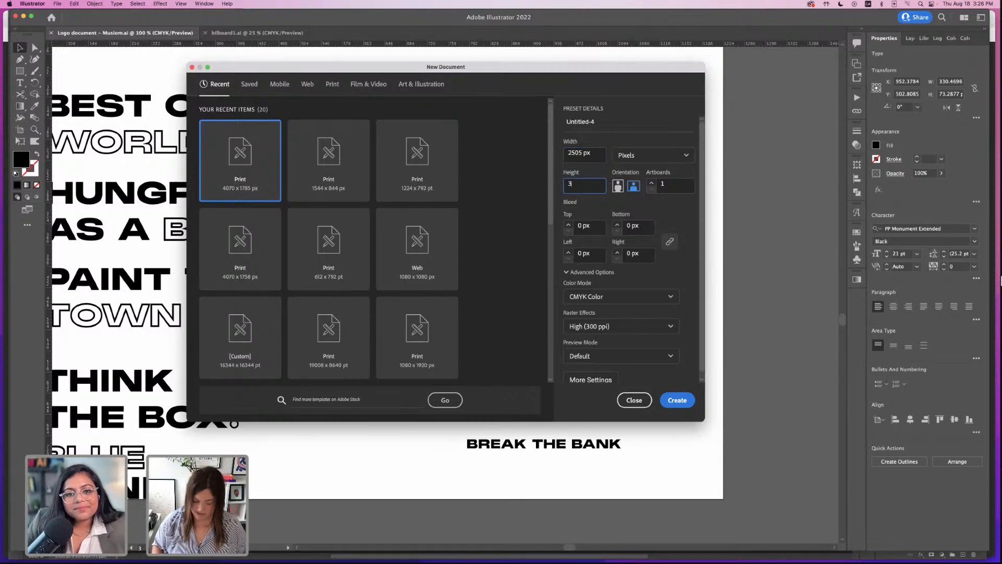
pyautogui.write('579')
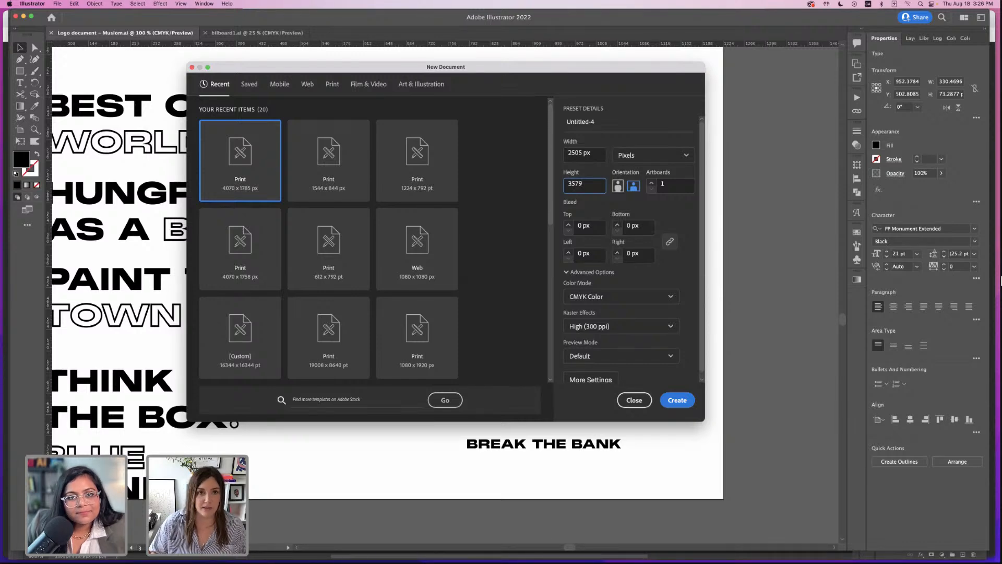
pyautogui.click(684, 400)
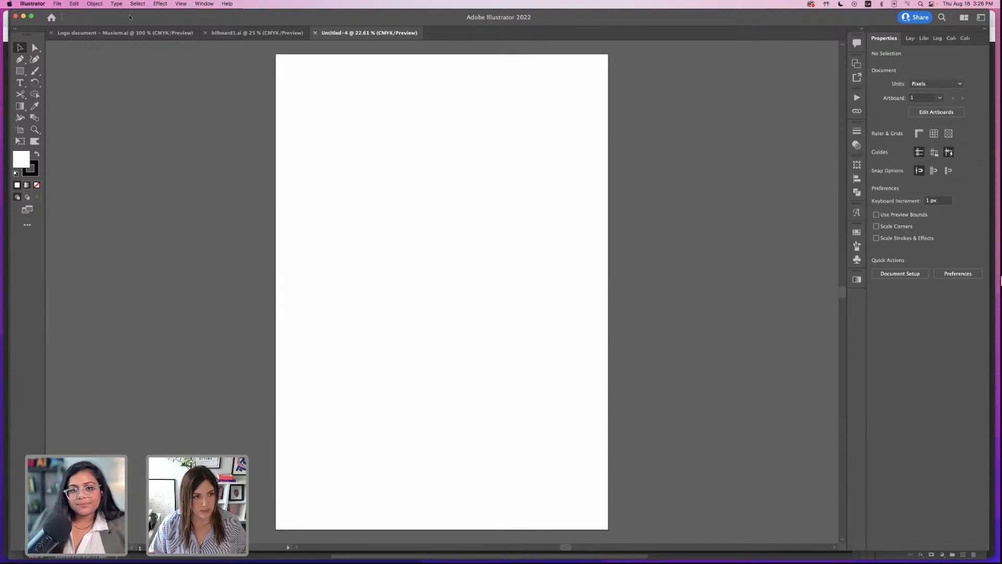
# - Save the new document on the computer as posters.ai in the Desktop folder, keeping the default Illustrator options
pyautogui.click(57, 4)
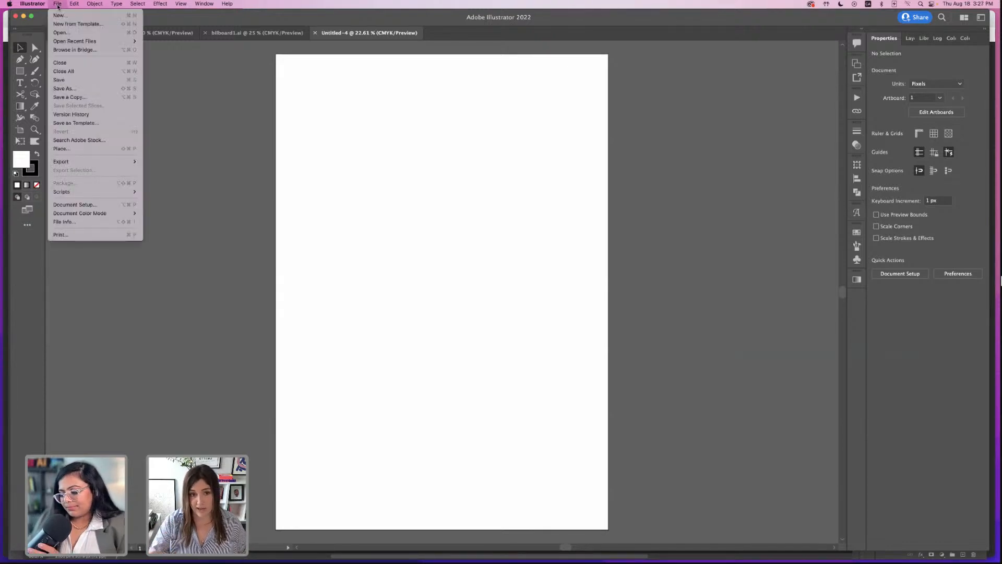
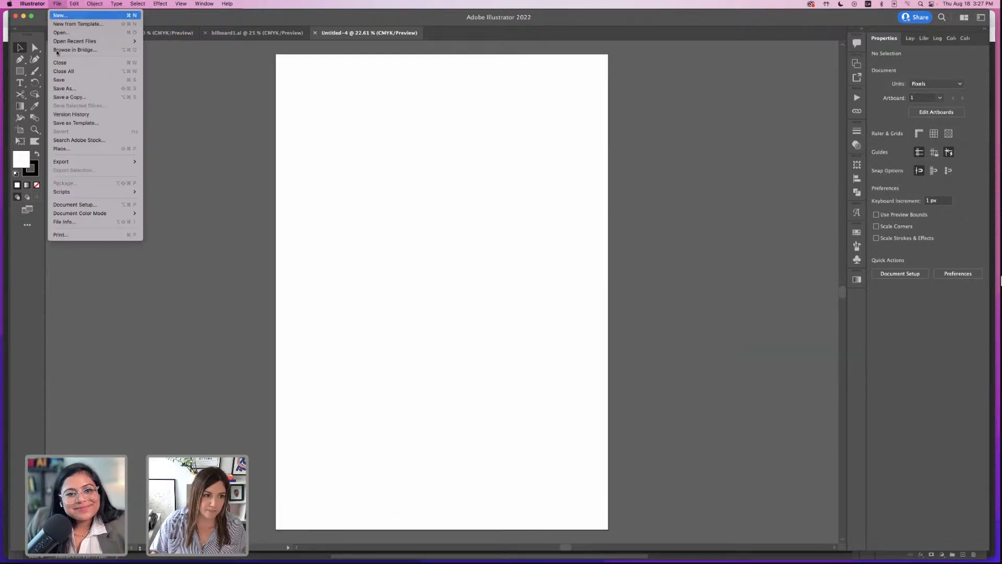
pyautogui.click(94, 89)
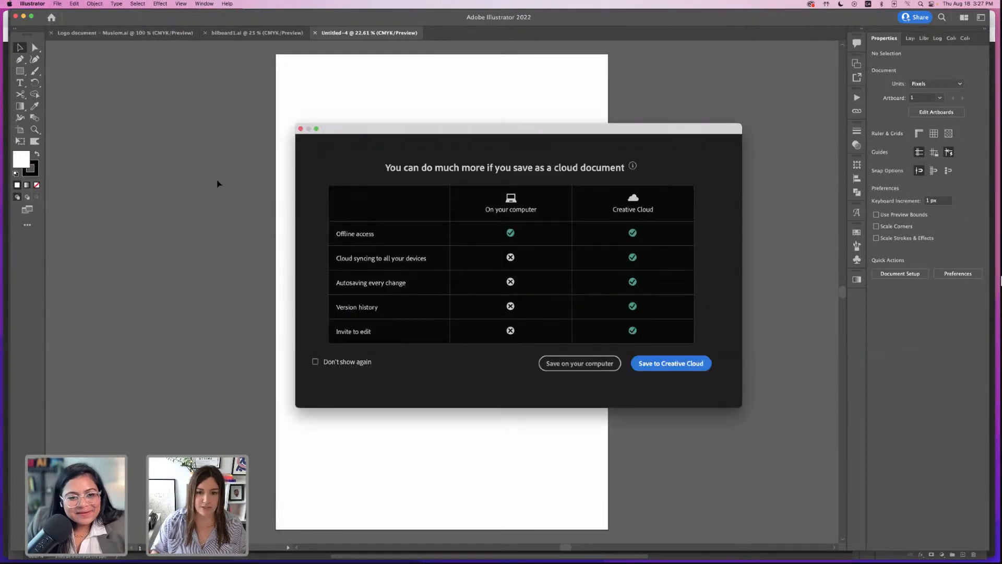
pyautogui.click(579, 363)
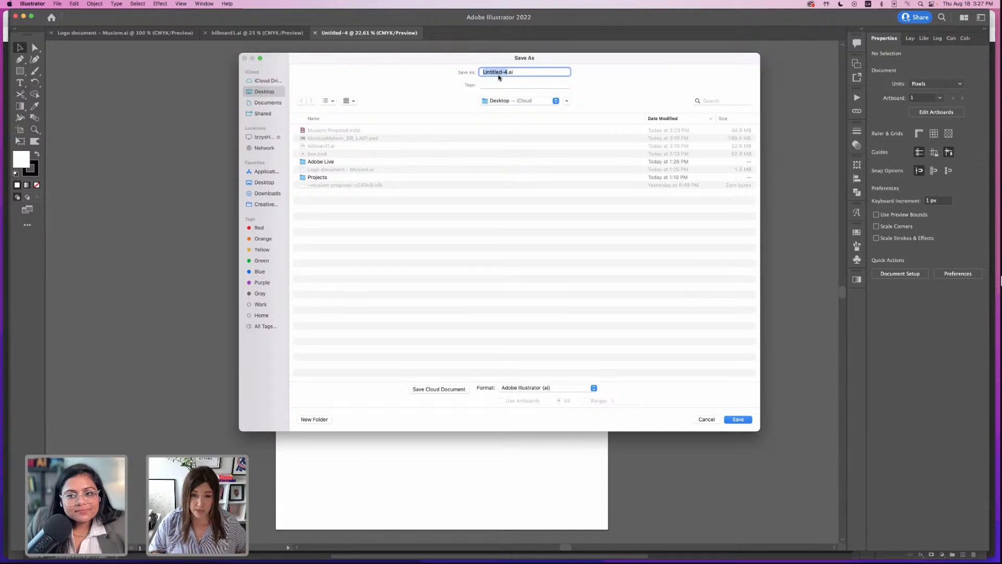
pyautogui.write('poster')
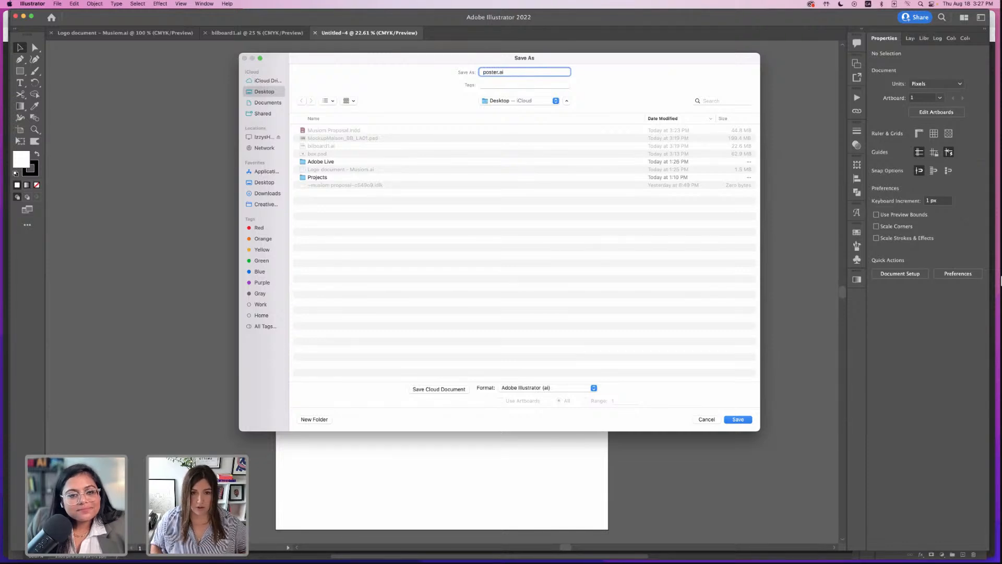
pyautogui.write('s')
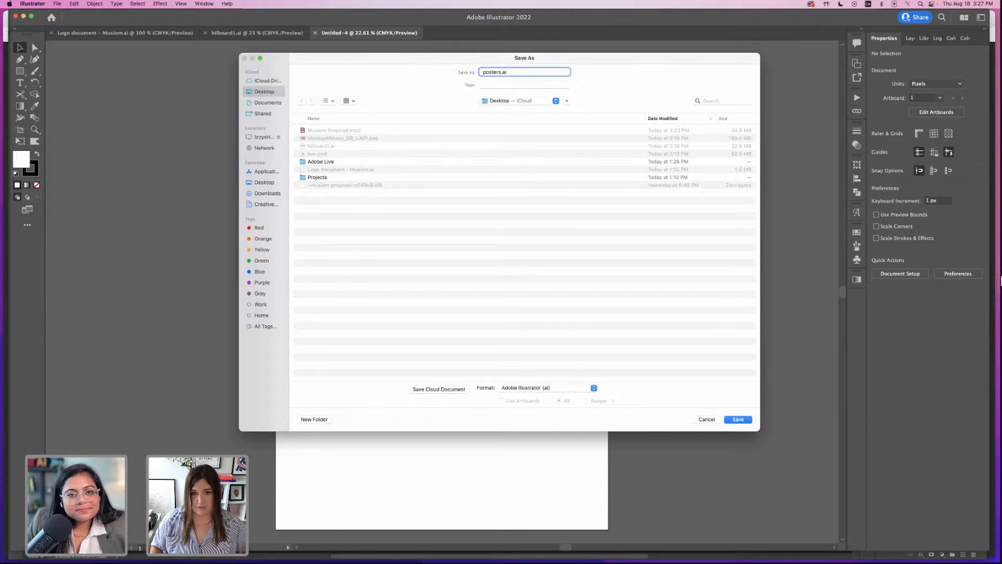
pyautogui.press('Return')
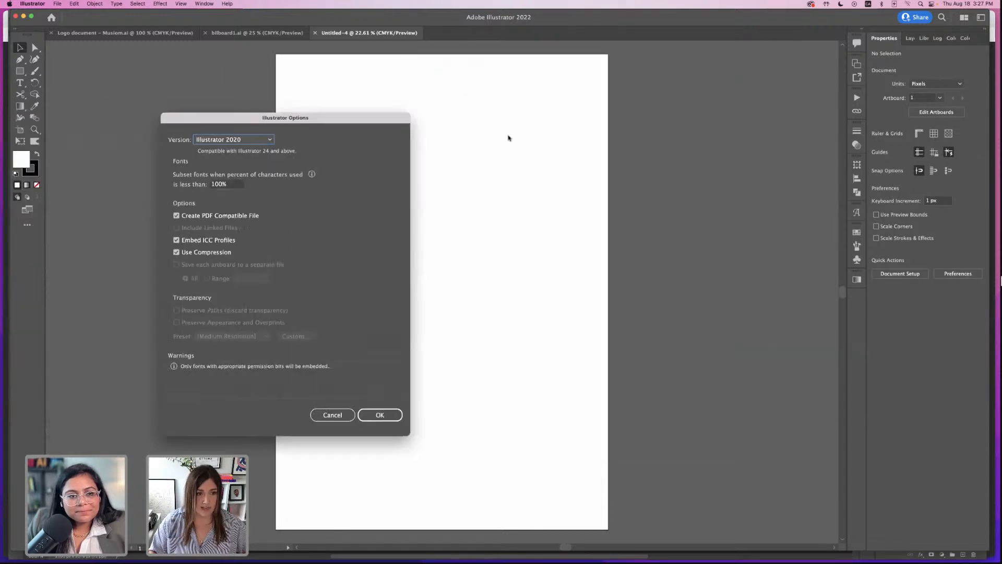
pyautogui.click(601, 426)
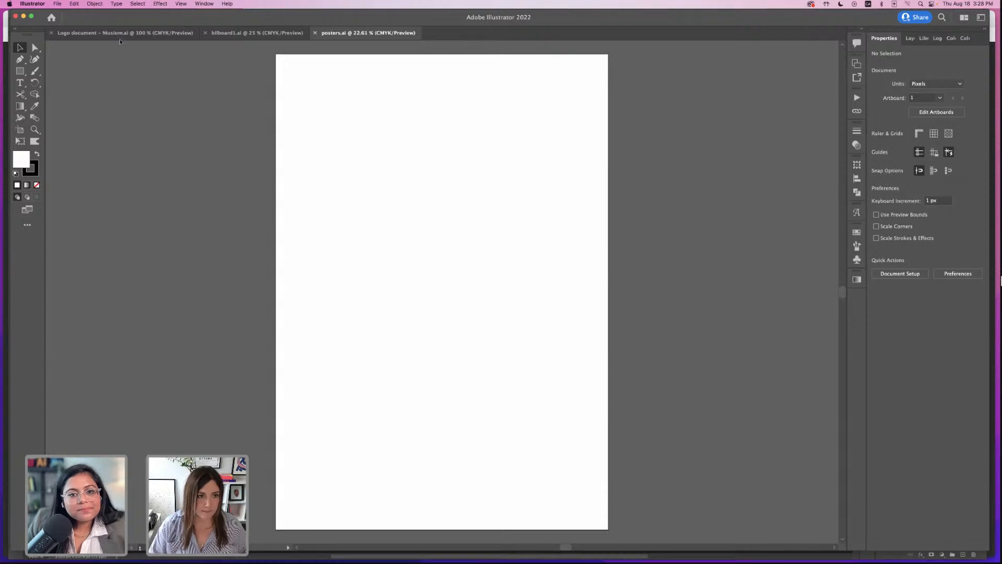
# - Copy the "Play your cards right" text from the Musiom logo document into posters.ai
pyautogui.click(250, 32)
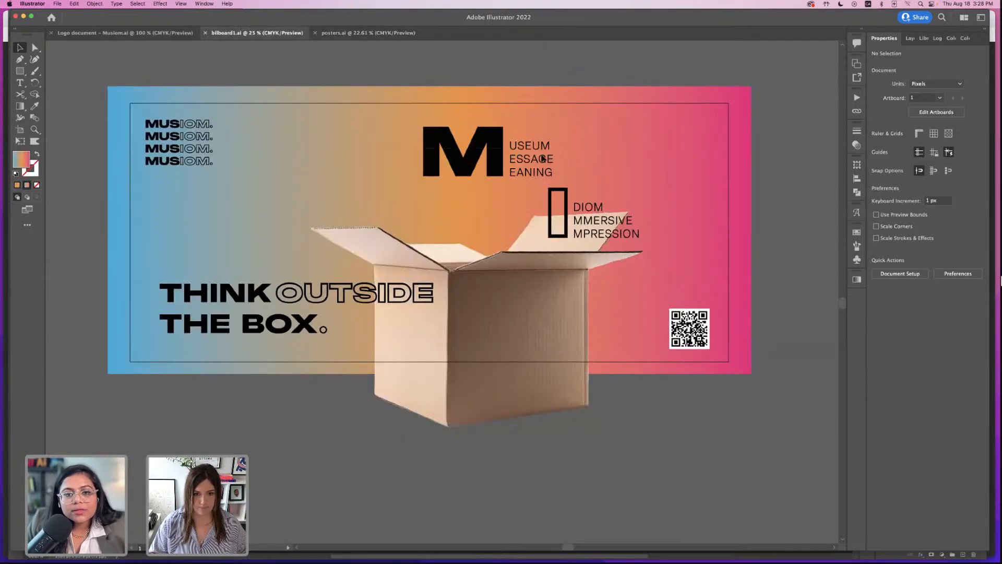
pyautogui.press('super+a')
pyautogui.click(125, 33)
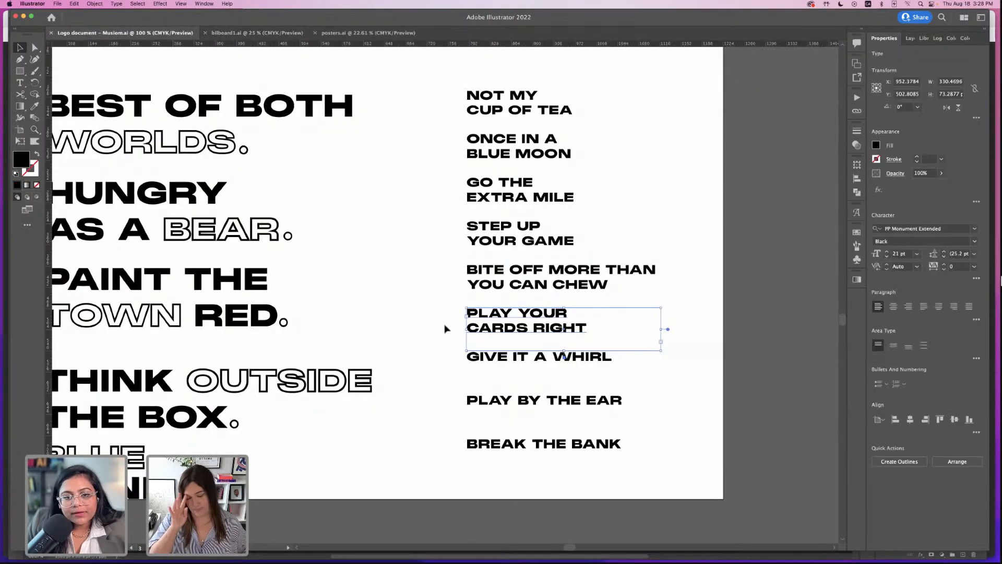
pyautogui.press('super+minus')
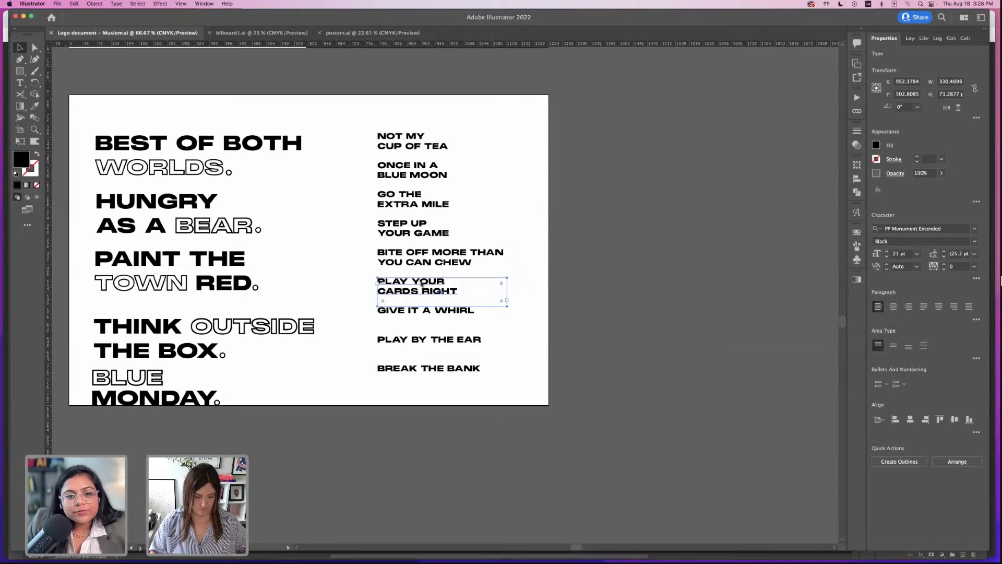
pyautogui.click(345, 33)
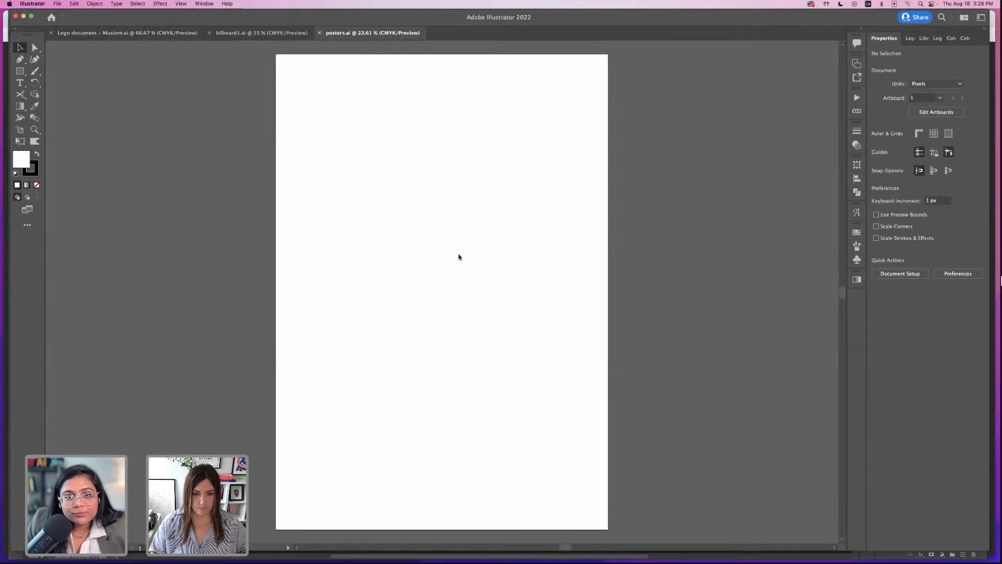
pyautogui.write('PLAY YOUR CARDS RIGHT')
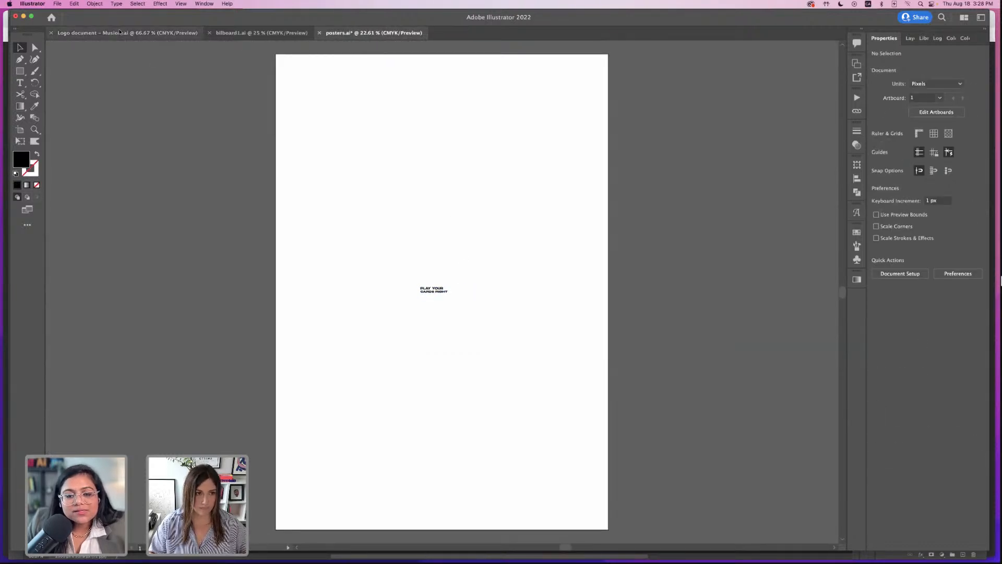
# - Copy all the black Musiom logo elements from the logo document's white artboard half and paste them into posters.ai
pyautogui.click(128, 33)
pyautogui.scroll(10, 355, 227)
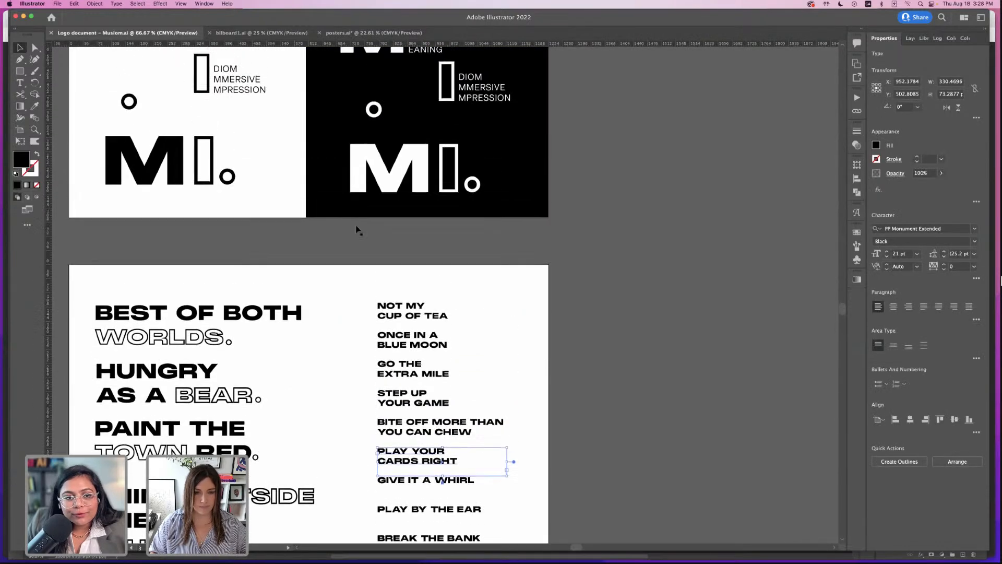
pyautogui.scroll(5, 356, 228)
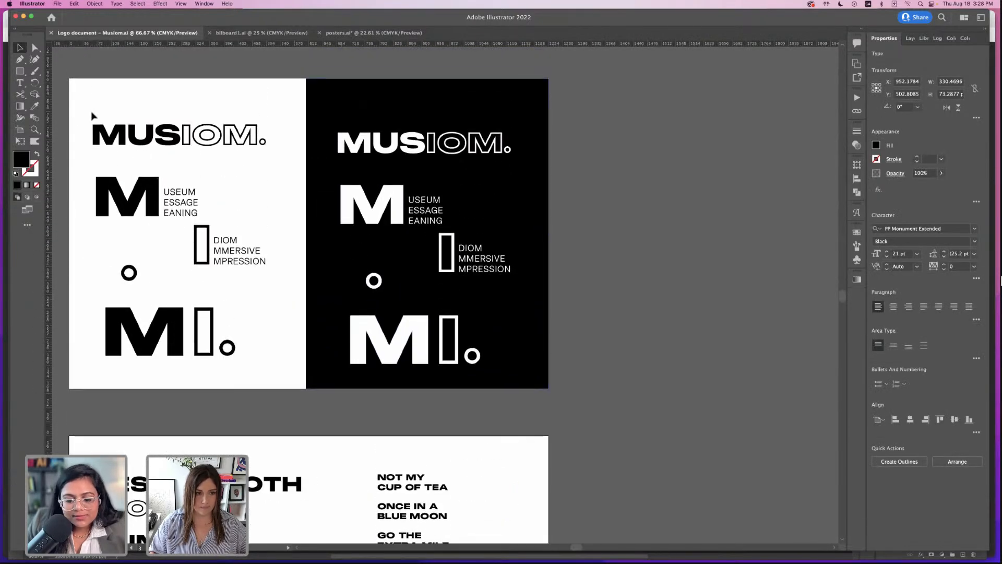
pyautogui.moveTo(280, 388); pyautogui.dragTo(86, 102)
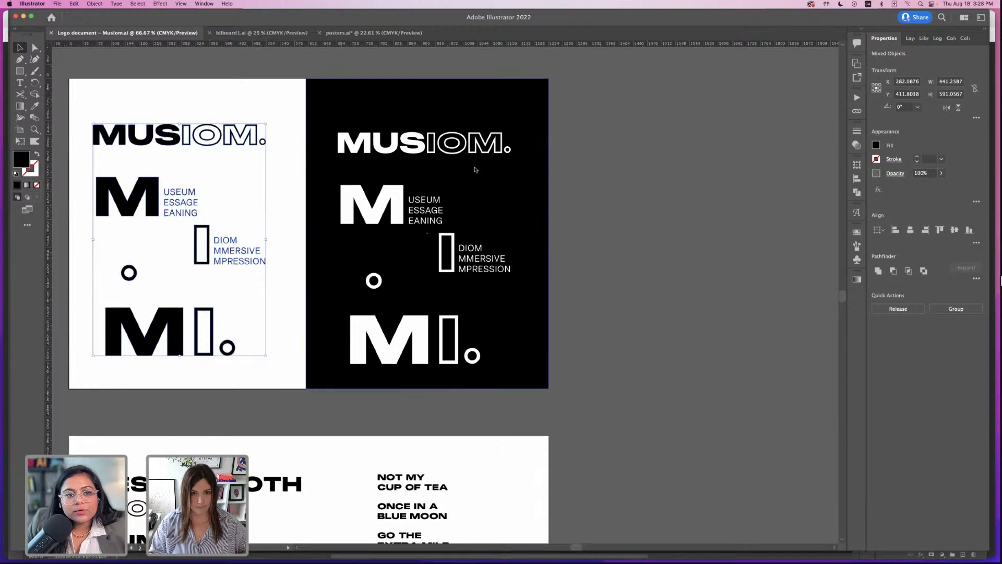
pyautogui.click(374, 32)
pyautogui.press('super+v')
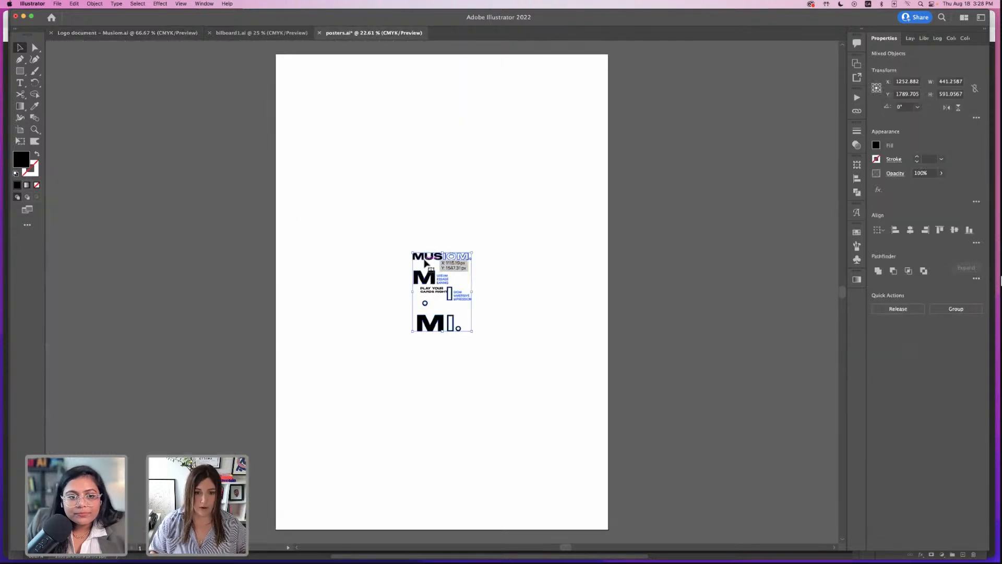
# - Move the pasted logos and the idiom text onto the pasteboard beside the poster artboard and save the file
pyautogui.moveTo(426, 257); pyautogui.dragTo(641, 191)
pyautogui.moveTo(363, 253); pyautogui.dragTo(480, 327)
pyautogui.moveTo(438, 294); pyautogui.dragTo(648, 291)
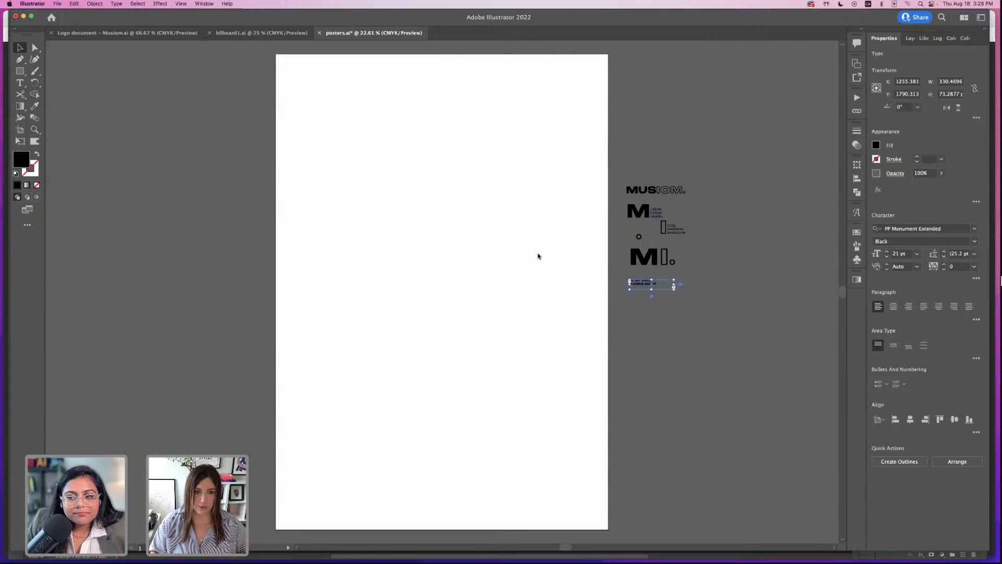
pyautogui.click(539, 256)
pyautogui.press('super+0')
pyautogui.moveTo(524, 204); pyautogui.dragTo(495, 246)
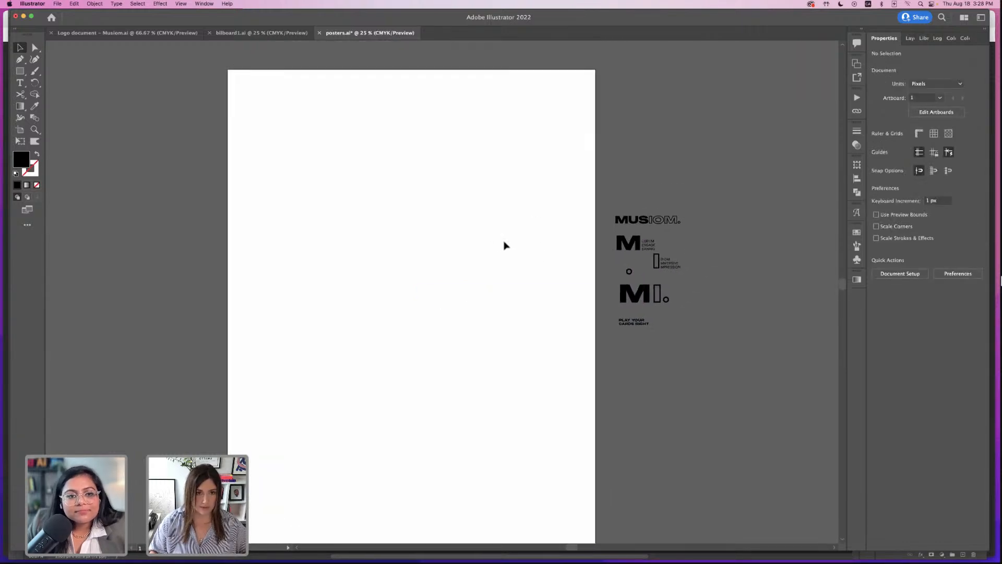
pyautogui.press('super+s')
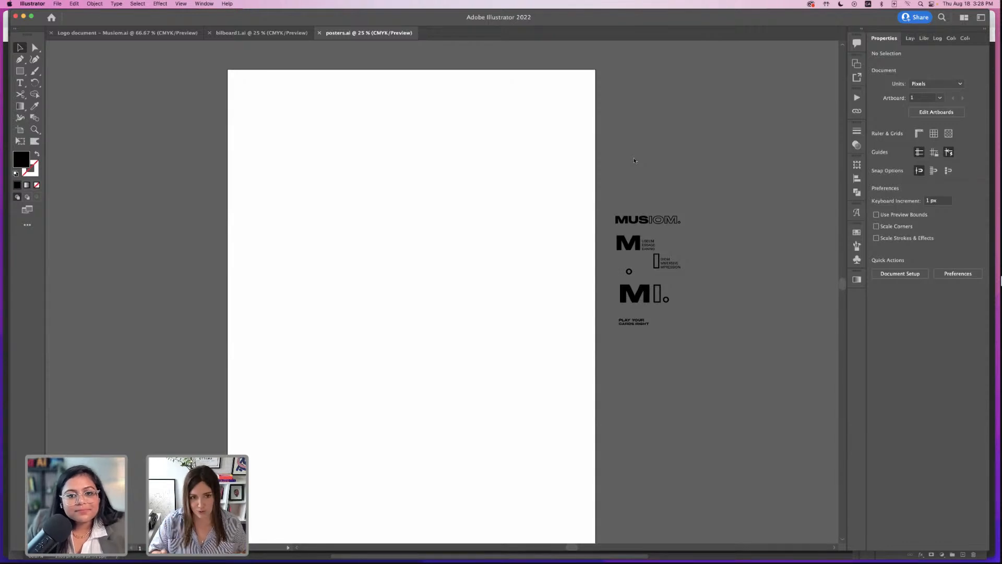
# - Place the "Play your cards right" text on the poster artboard and convert it to outlines
pyautogui.press('super+a')
pyautogui.click(713, 335)
pyautogui.moveTo(636, 323); pyautogui.dragTo(407, 265)
pyautogui.press('super+equal')
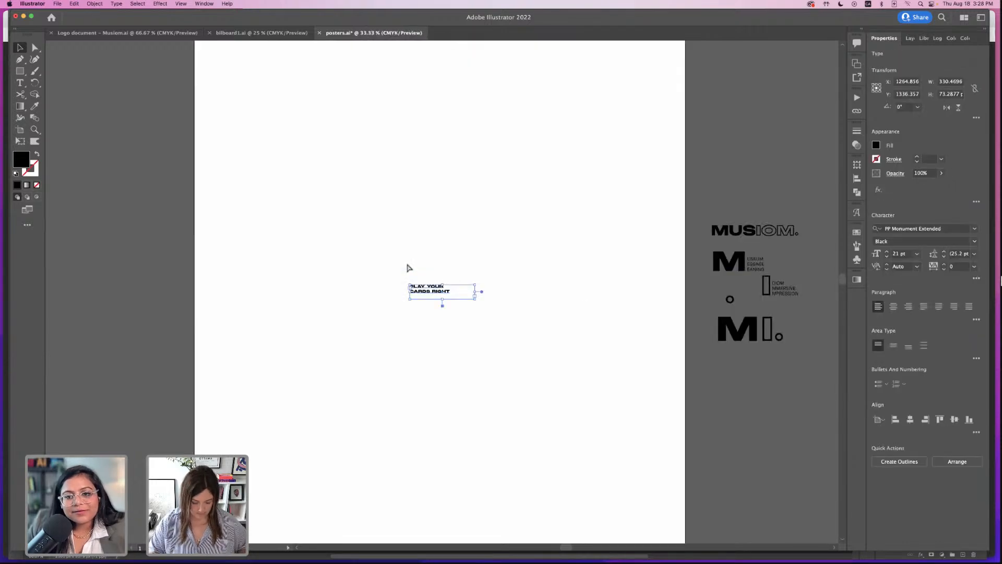
pyautogui.press('shift+super+o')
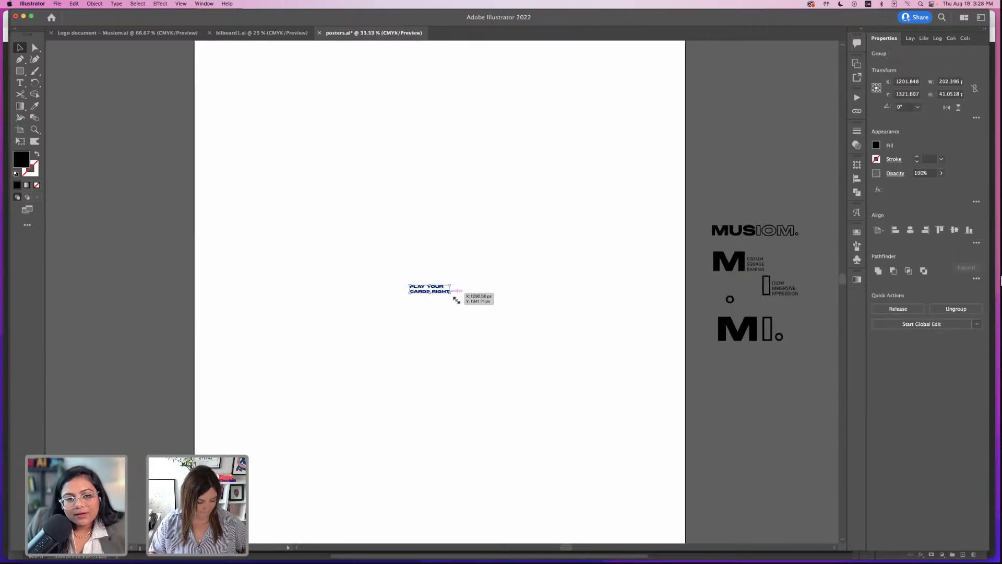
# - Enlarge the outlined "Play your cards right" heading to about two thirds of the artboard width and position it in the poster's upper-left area
pyautogui.moveTo(456, 300); pyautogui.dragTo(633, 346)
pyautogui.click(445, 201)
pyautogui.press('super+minus')
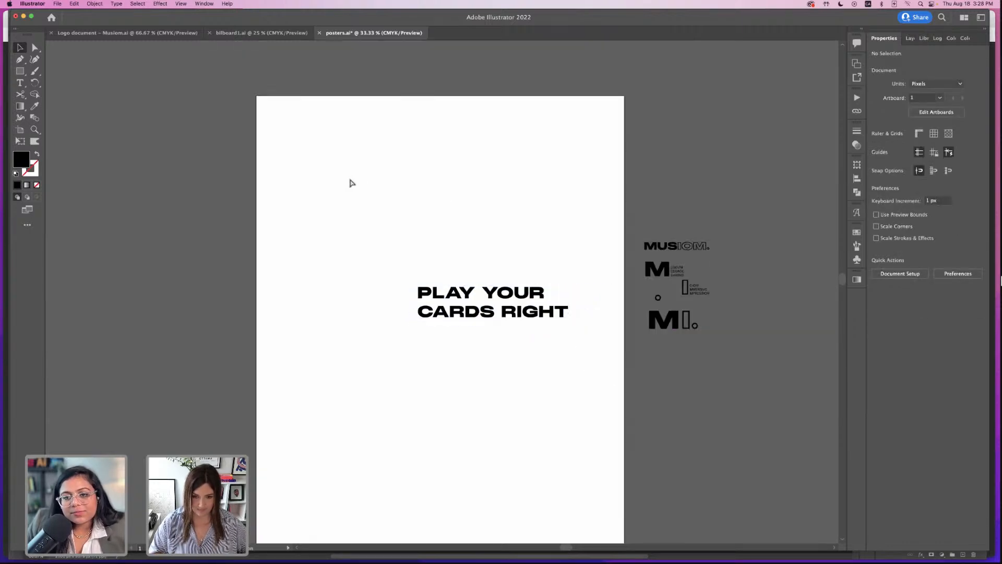
pyautogui.moveTo(565, 316); pyautogui.dragTo(389, 183)
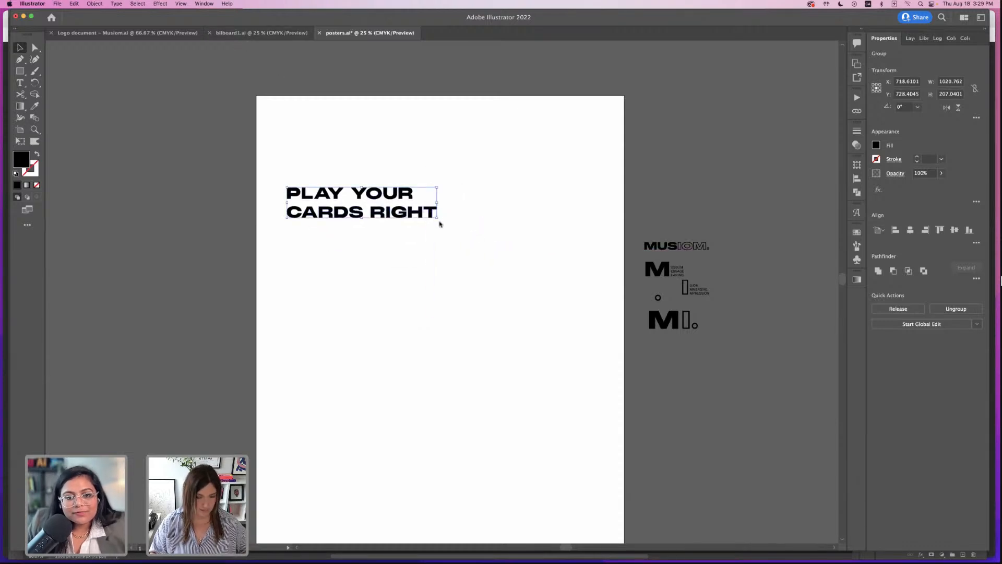
pyautogui.moveTo(437, 218); pyautogui.dragTo(529, 263)
pyautogui.click(322, 175)
# - Compare the billboard design with the poster draft, and examine the billboard and triple poster mockups in Photoshop
pyautogui.click(264, 34)
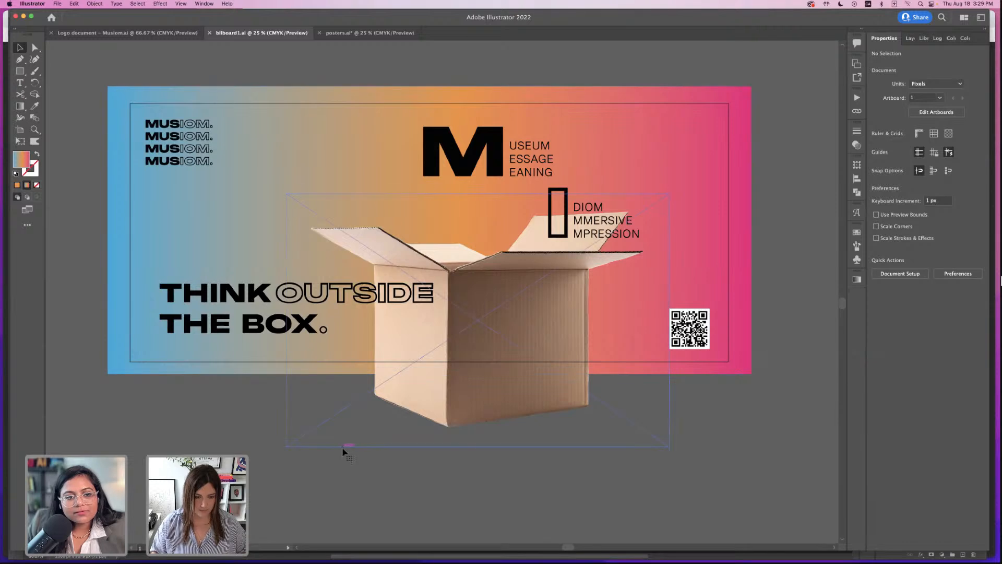
pyautogui.click(343, 449)
pyautogui.click(195, 423)
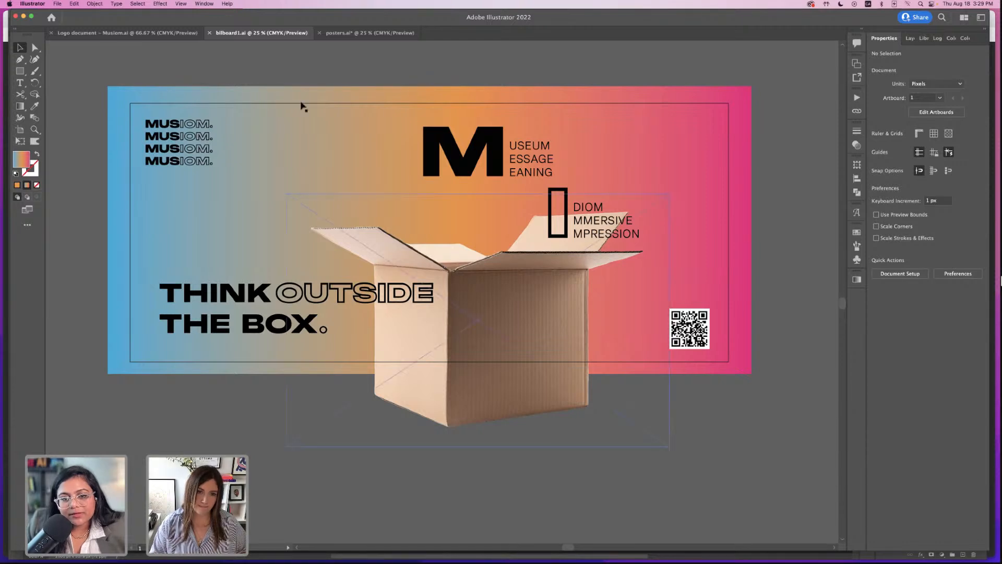
pyautogui.click(343, 32)
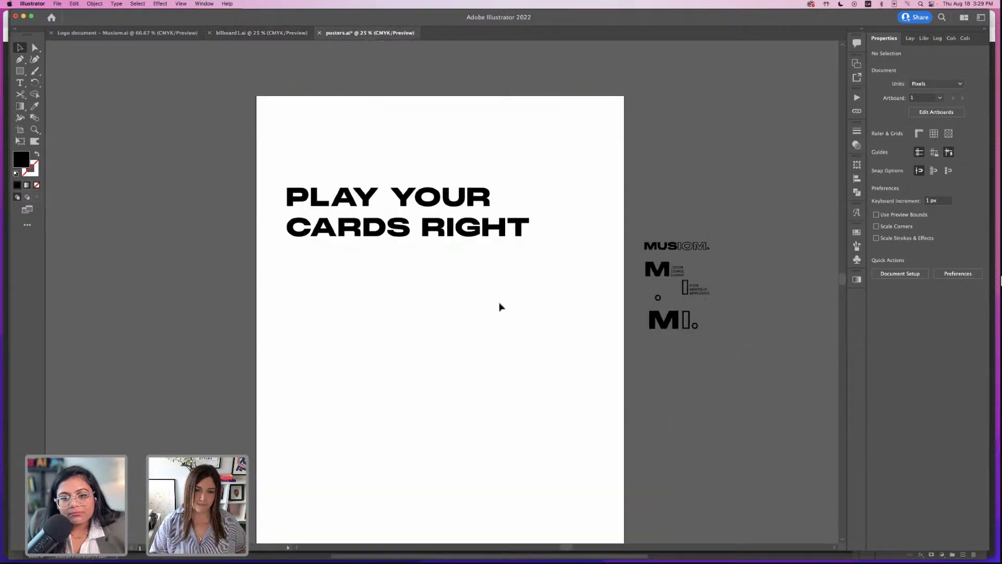
pyautogui.click(262, 32)
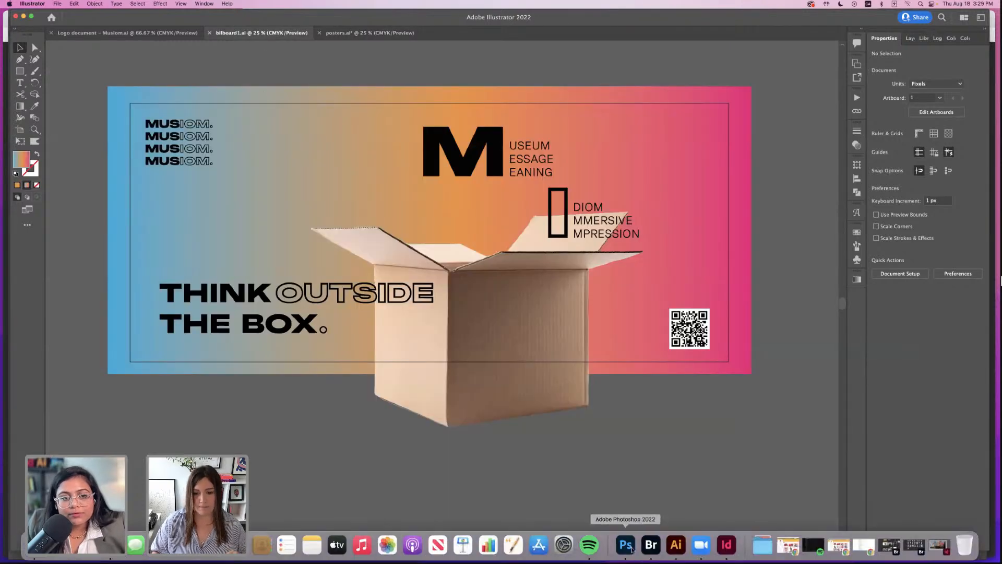
pyautogui.click(626, 545)
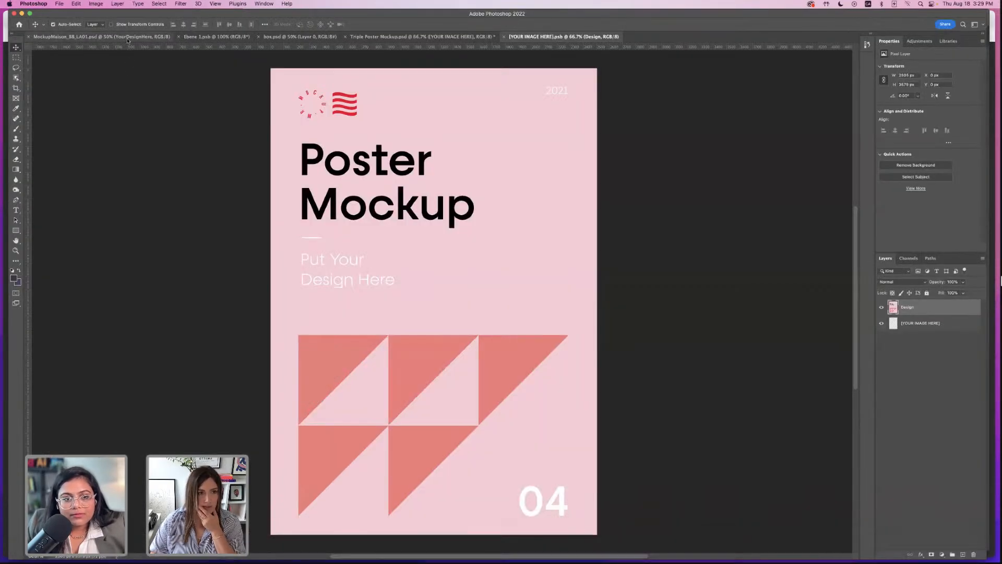
pyautogui.click(100, 37)
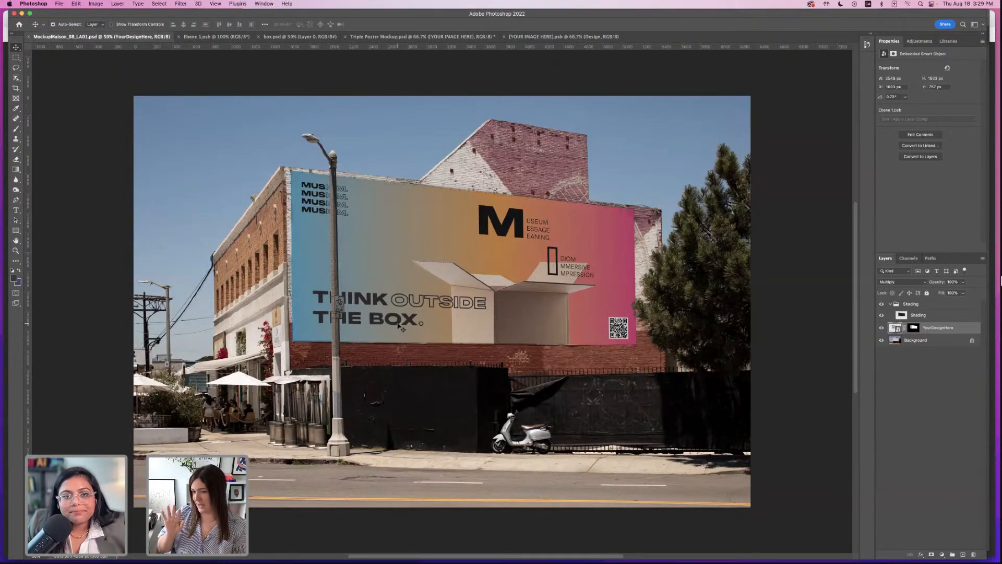
pyautogui.click(436, 37)
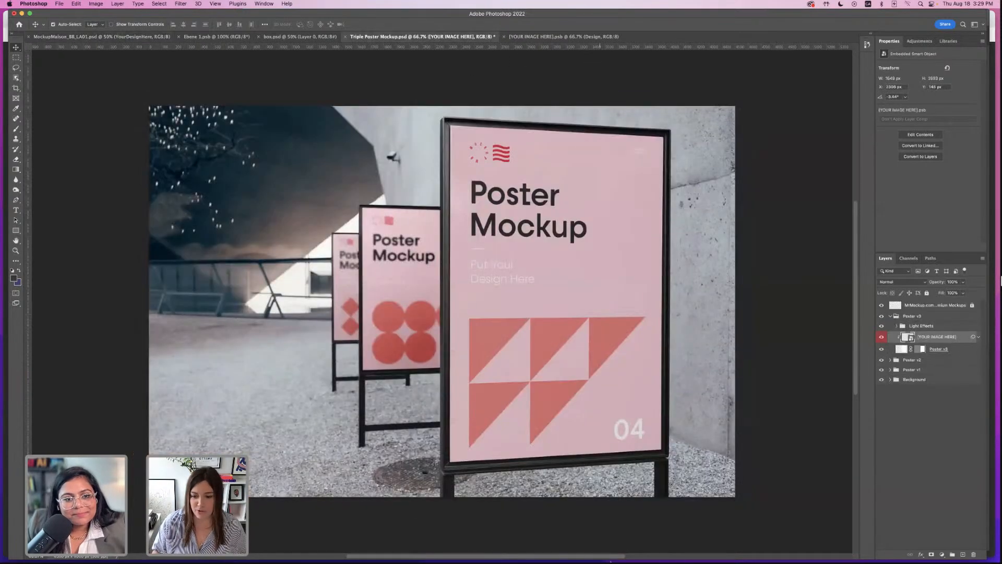
# - Switch back to Illustrator, save posters.ai, and bring up the billboard design
pyautogui.click(672, 545)
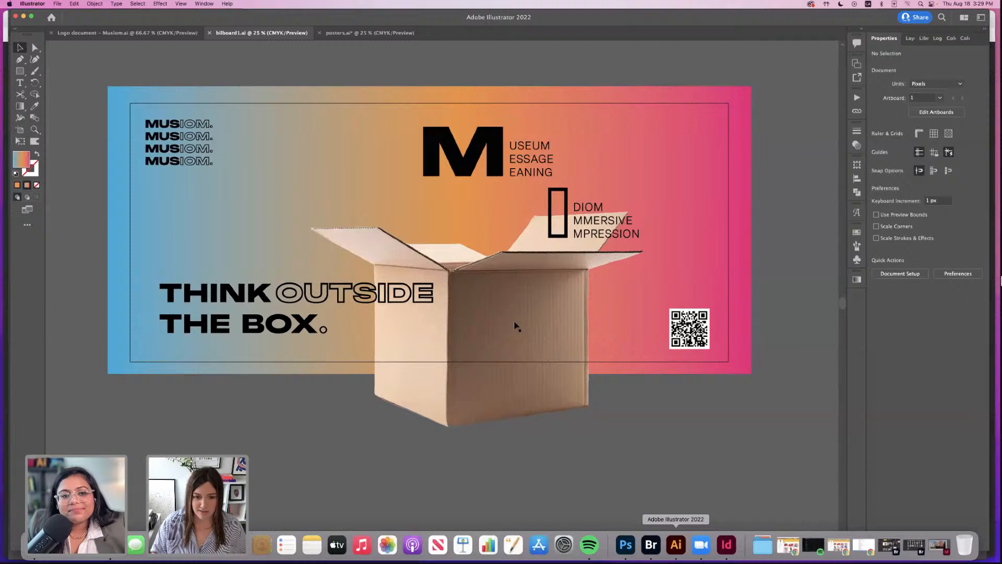
pyautogui.click(396, 32)
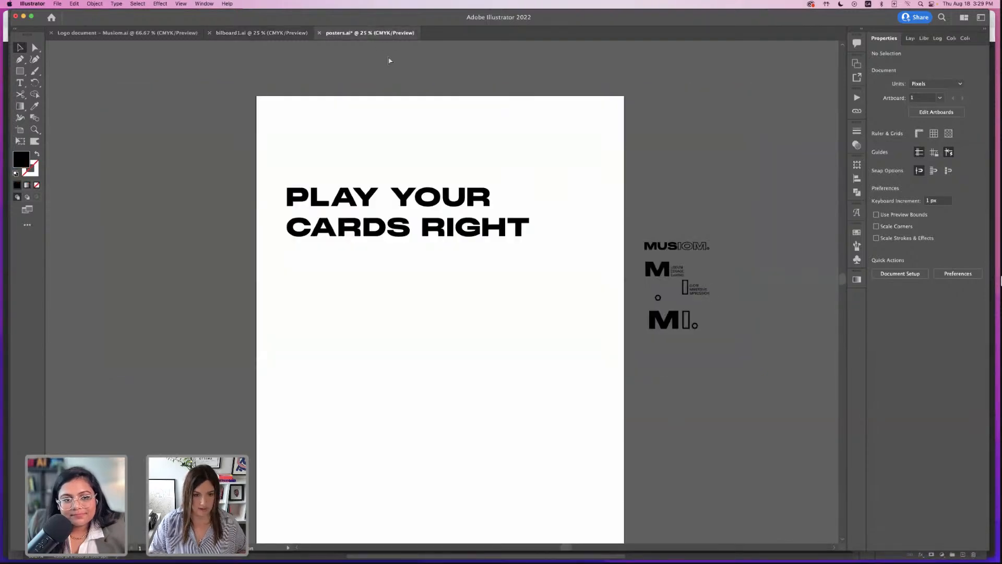
pyautogui.press('super+s')
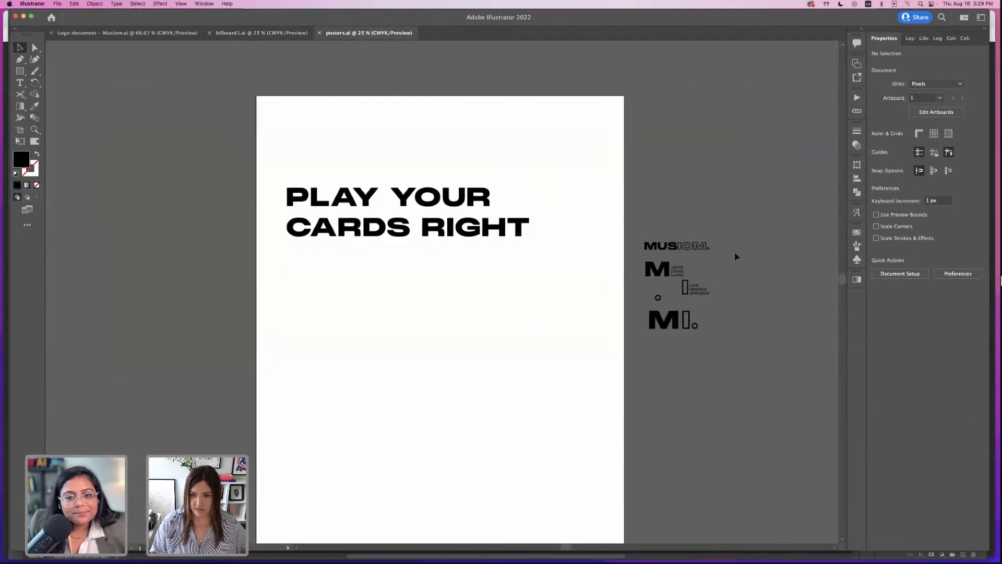
pyautogui.click(223, 33)
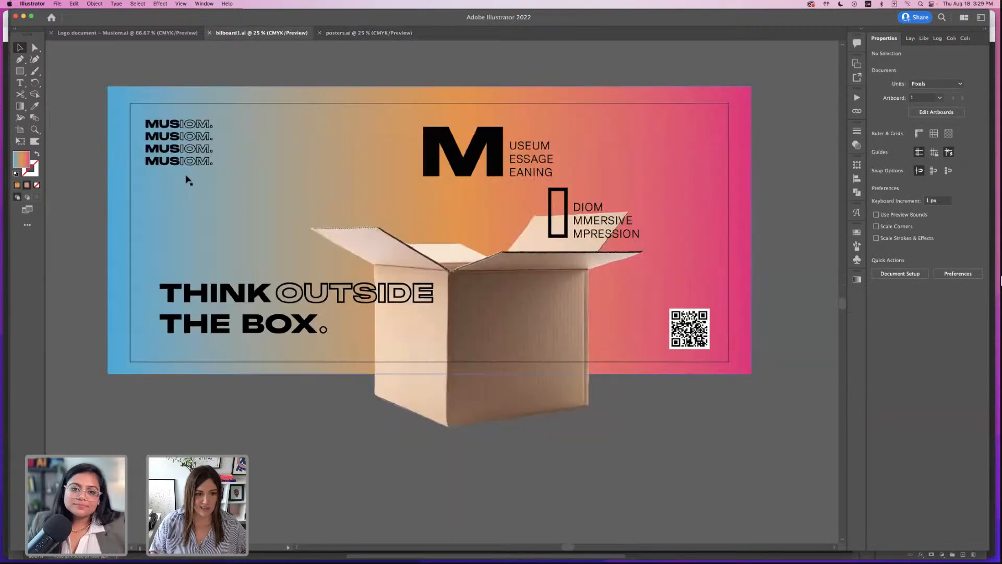
# - Copy the stacked MUSIOM. logo from the billboard onto the poster artboard and enlarge it to about a third of the artboard width
pyautogui.click(185, 140)
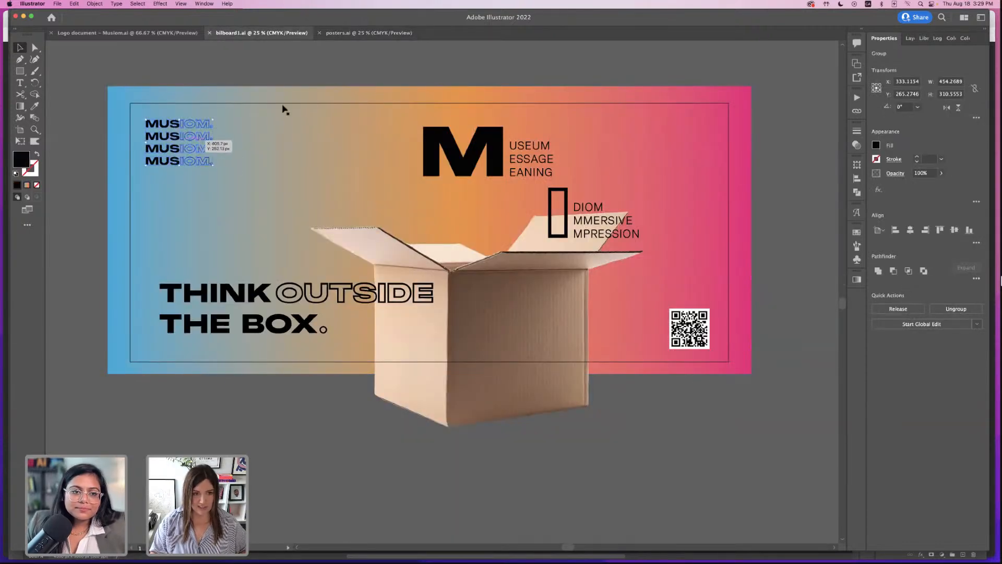
pyautogui.click(347, 33)
pyautogui.press('super+v')
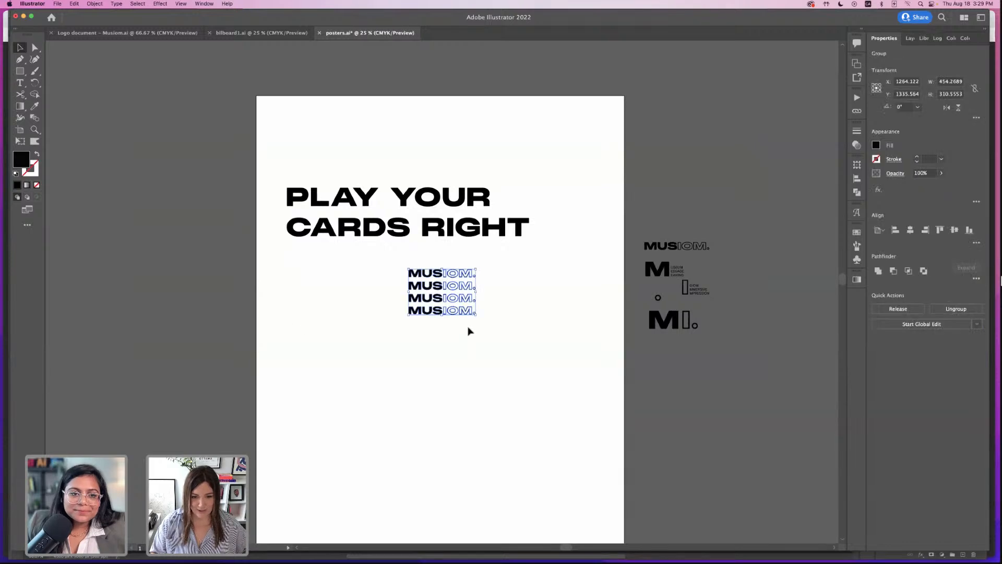
pyautogui.moveTo(477, 316); pyautogui.dragTo(524, 396)
pyautogui.click(327, 367)
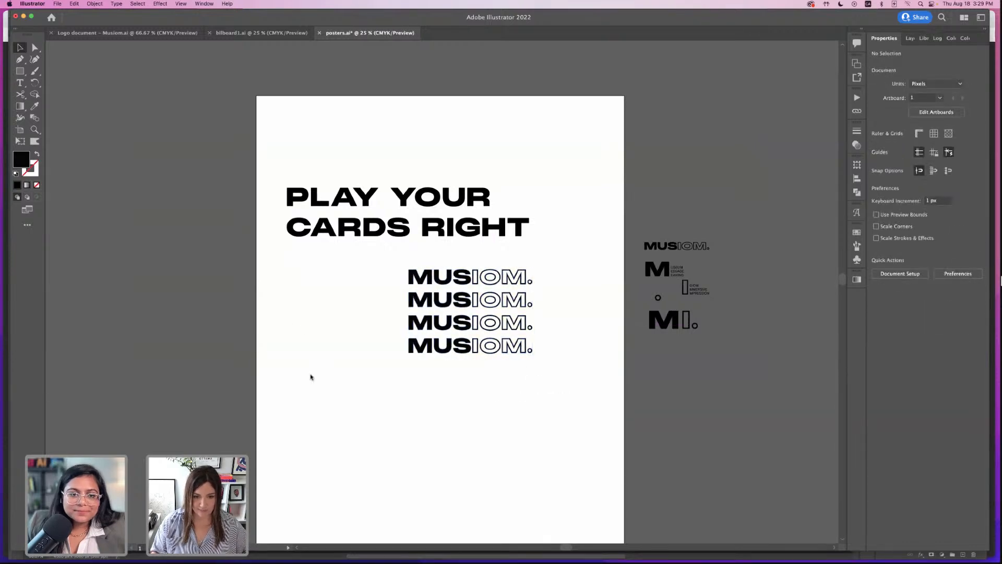
# - Move the stacked MUSIOM. logo into the poster's lower-right corner
pyautogui.scroll(-4, 310, 375)
pyautogui.moveTo(357, 167); pyautogui.dragTo(559, 289)
pyautogui.moveTo(493, 207); pyautogui.dragTo(569, 454)
pyautogui.click(551, 390)
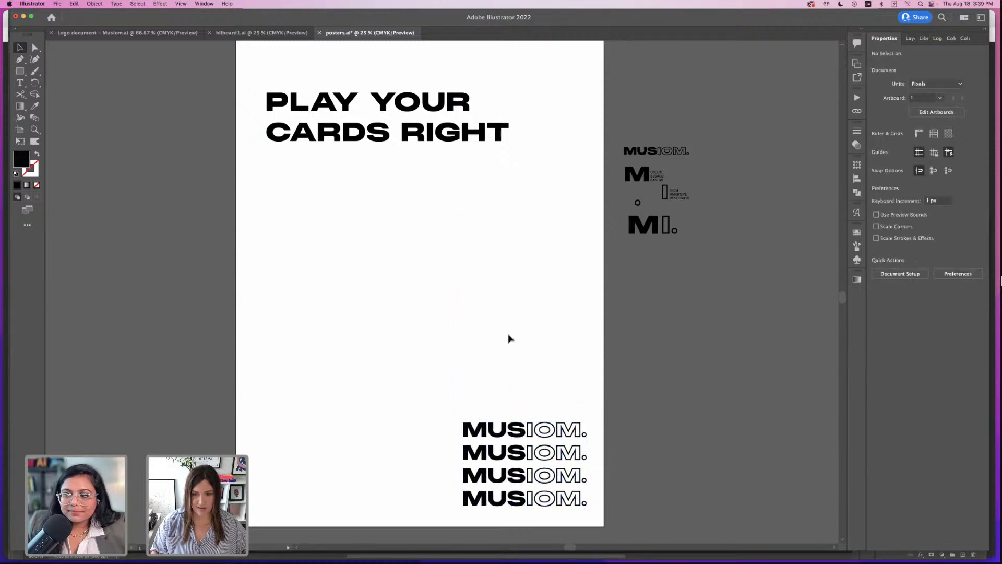
# - Copy the 108 Boland Regular Musiom sample text from the logo document onto the poster, enlarge its text frame, and place it below the heading
pyautogui.click(137, 34)
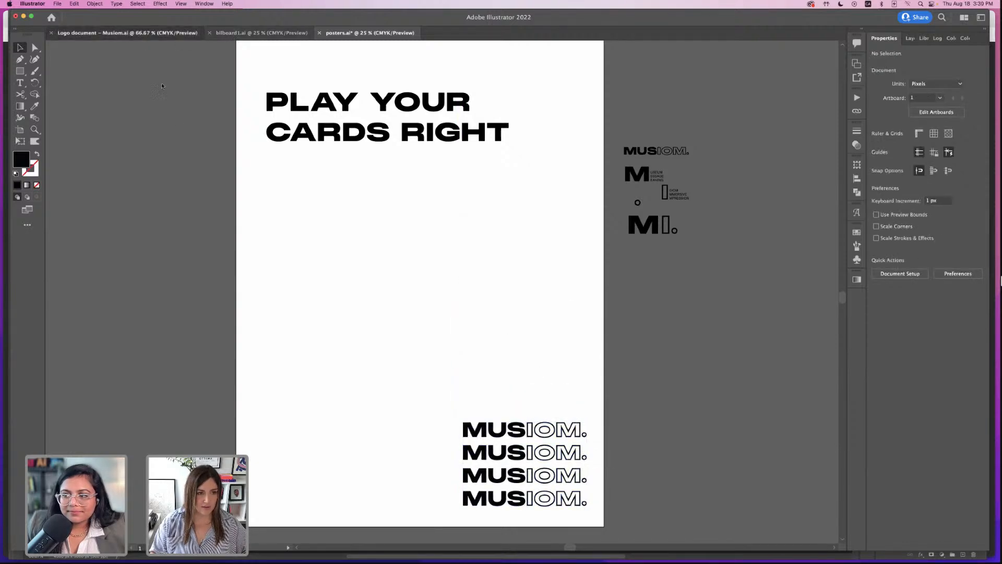
pyautogui.scroll(3, 163, 122)
pyautogui.scroll(5, 164, 123)
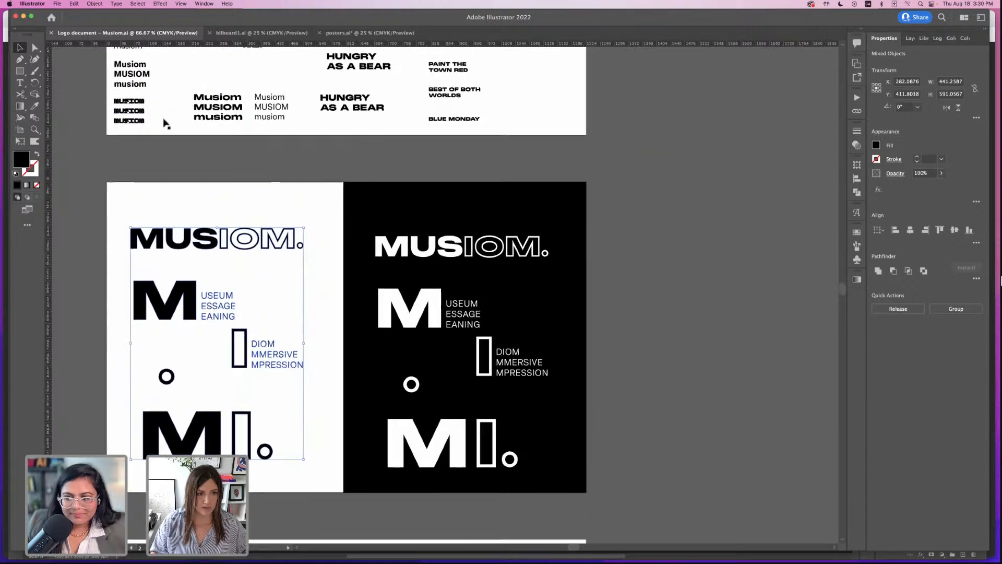
pyautogui.click(140, 128)
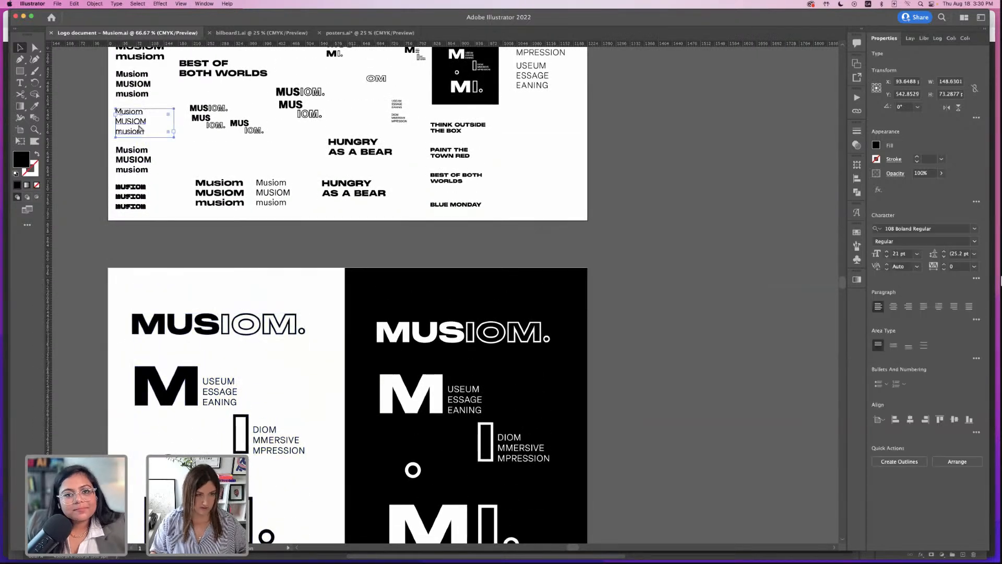
pyautogui.click(93, 117)
pyautogui.click(339, 33)
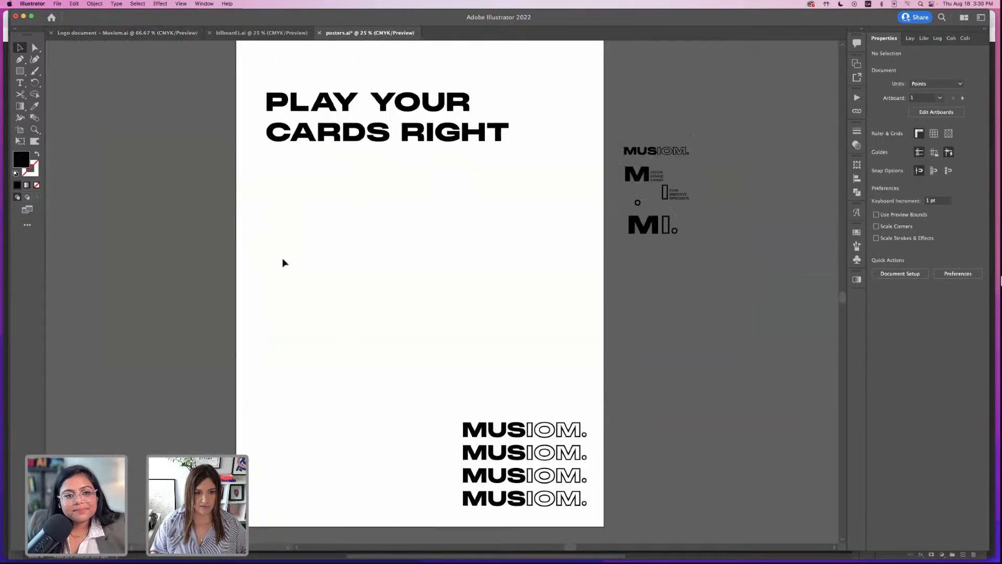
pyautogui.press('super+v')
pyautogui.moveTo(479, 317); pyautogui.dragTo(530, 347)
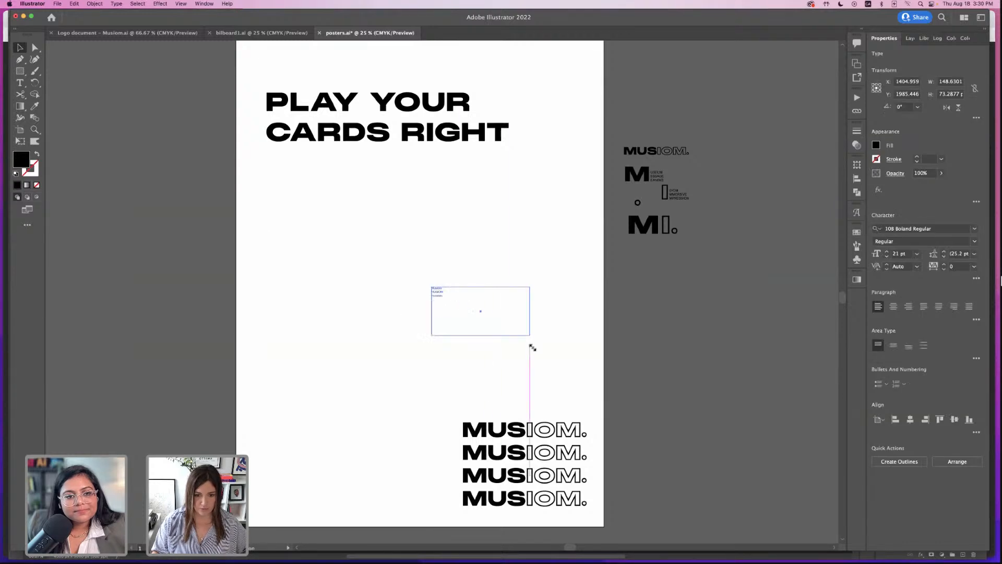
pyautogui.moveTo(438, 291); pyautogui.dragTo(340, 209)
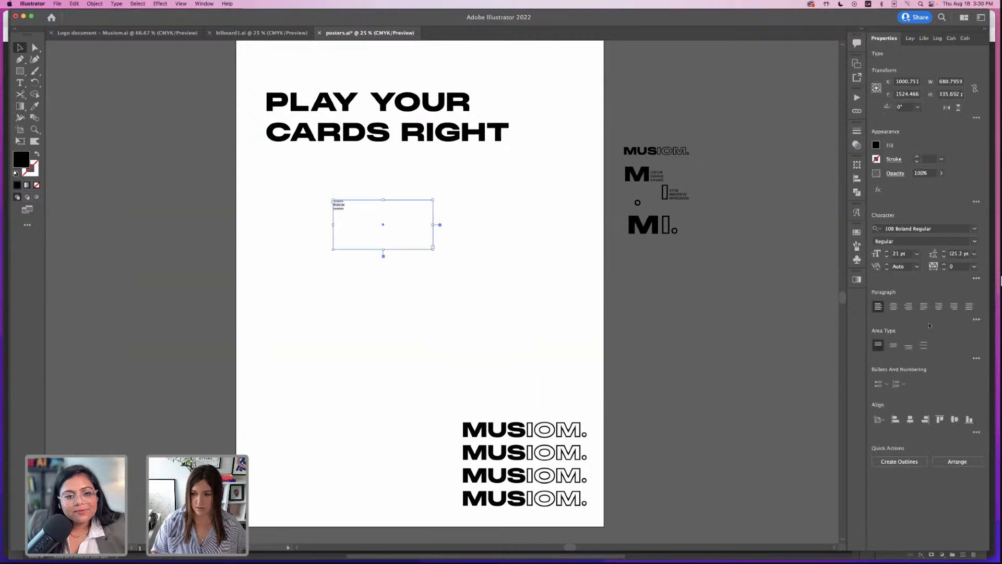
# - Set the sample text's font size to 60 pt and shift its frame toward the heading's left edge
pyautogui.click(905, 254)
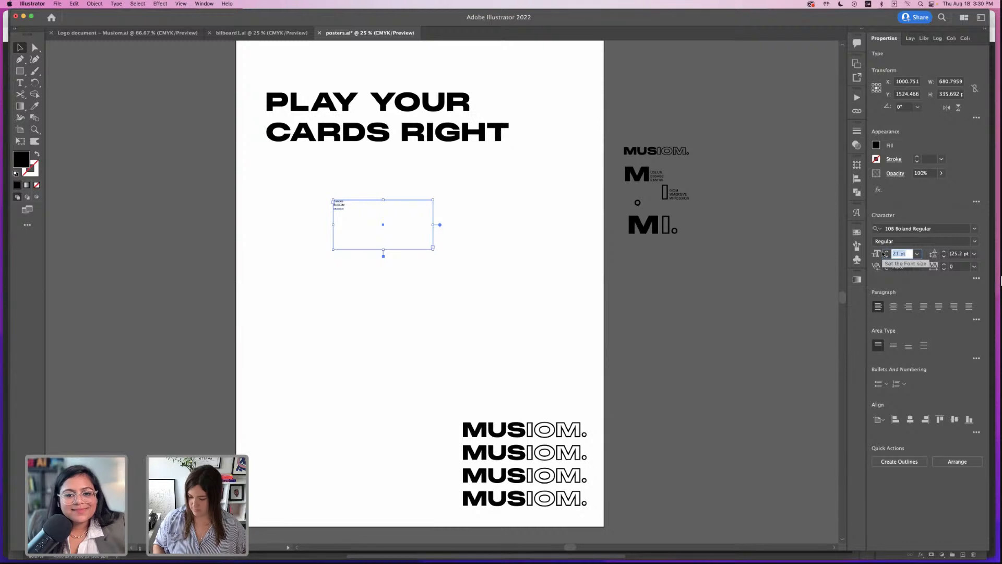
pyautogui.press('Return')
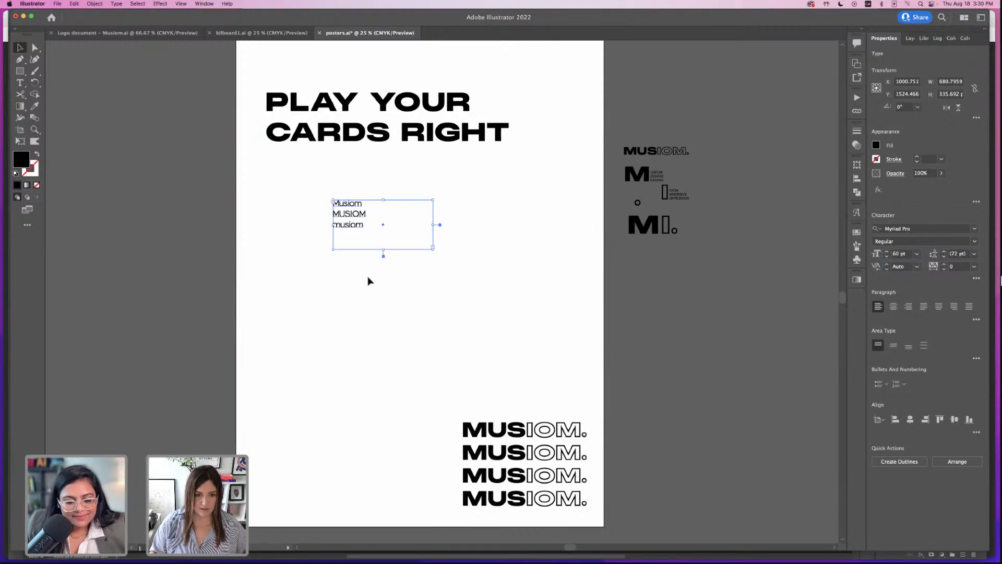
pyautogui.click(316, 232)
pyautogui.click(316, 231)
# - Replace the Musiom sample text with "Coming Soon" and move it directly beneath the start of the heading
pyautogui.press('t')
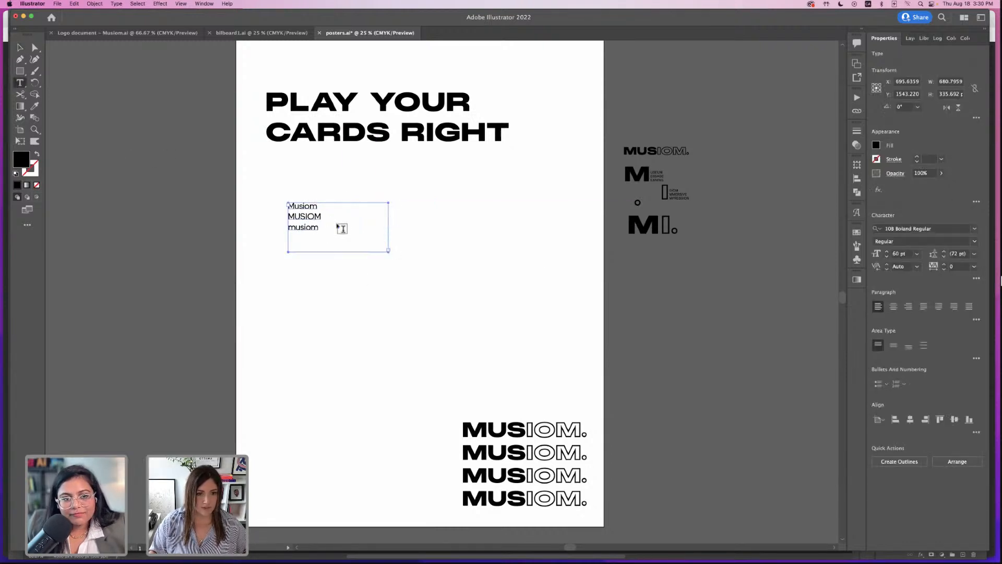
pyautogui.moveTo(317, 229); pyautogui.dragTo(275, 201)
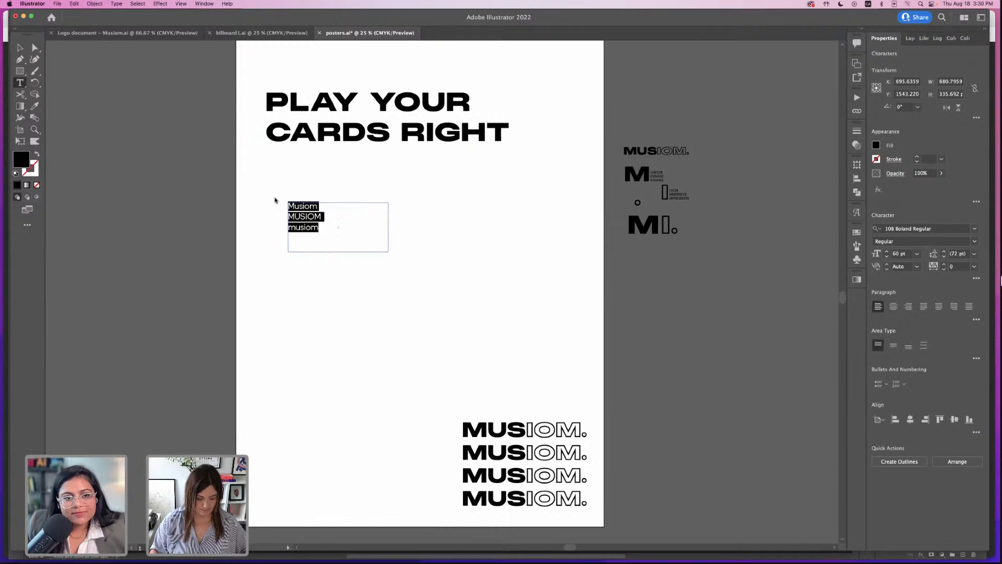
pyautogui.press('BackSpace')
pyautogui.write('Coming Soon')
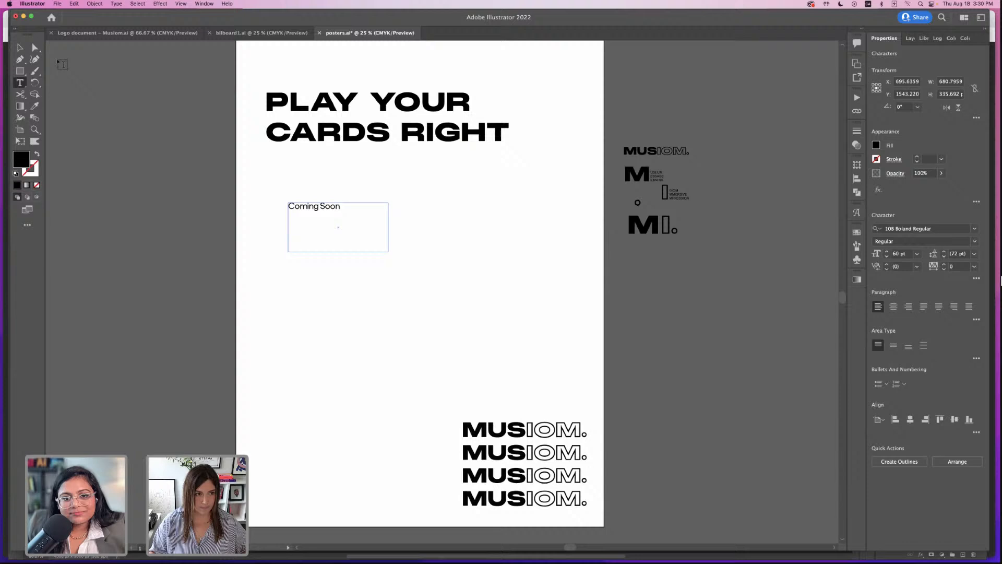
pyautogui.click(20, 47)
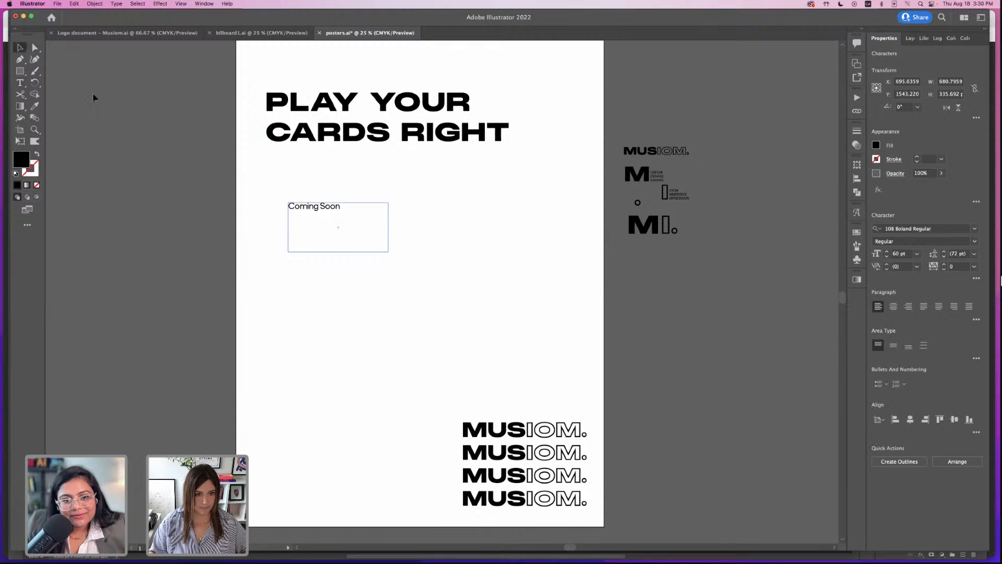
pyautogui.click(371, 196)
pyautogui.moveTo(322, 206); pyautogui.dragTo(309, 170)
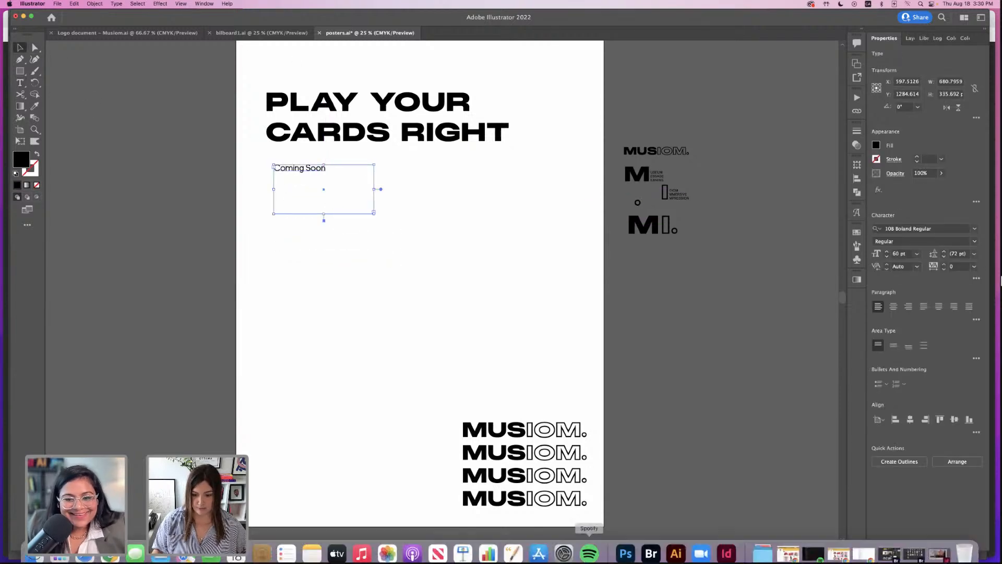
# - Switch to Photoshop to examine the text layout in the triple poster mockup, and return to the poster in Illustrator
pyautogui.click(629, 546)
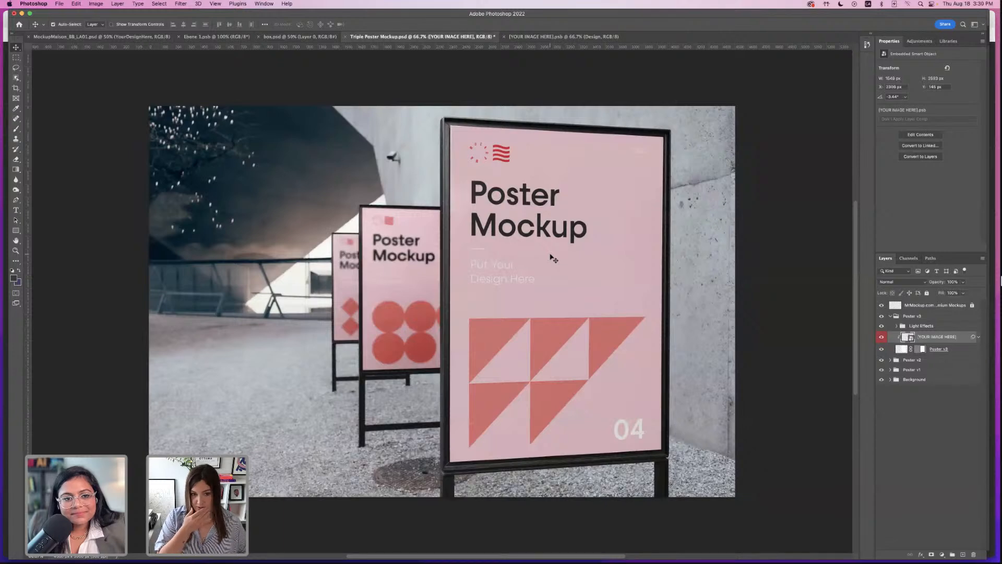
pyautogui.scroll(-3, 553, 259)
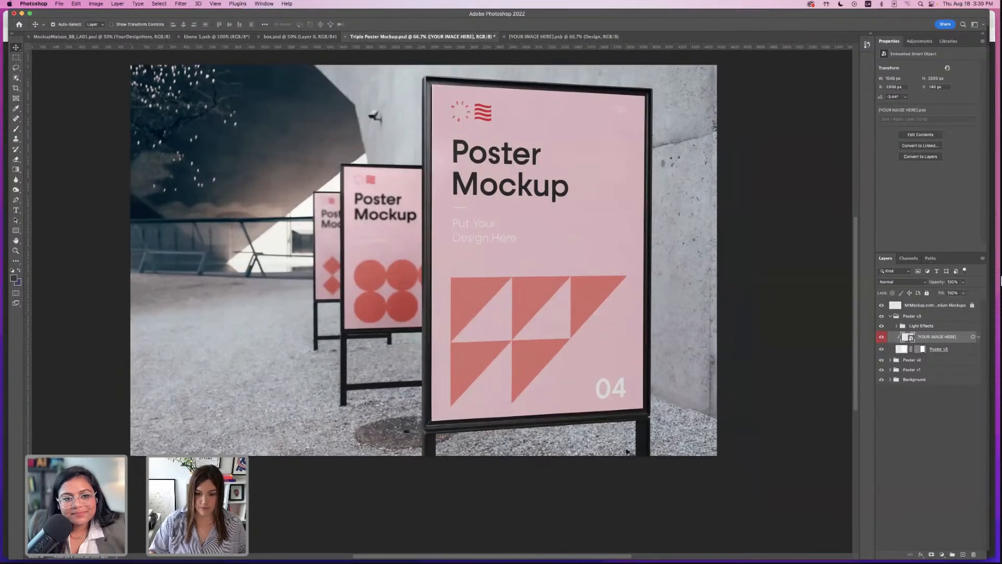
pyautogui.moveTo(699, 553)
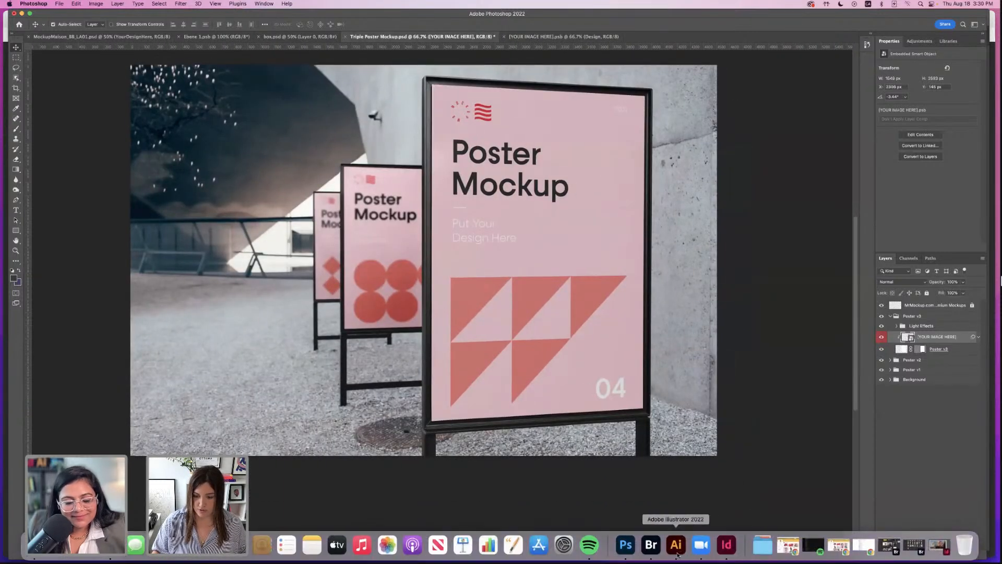
pyautogui.click(677, 557)
pyautogui.click(424, 291)
# - Duplicate the "Coming Soon" text a little below the original and change the copy to "And don't miss this...."
pyautogui.click(311, 171)
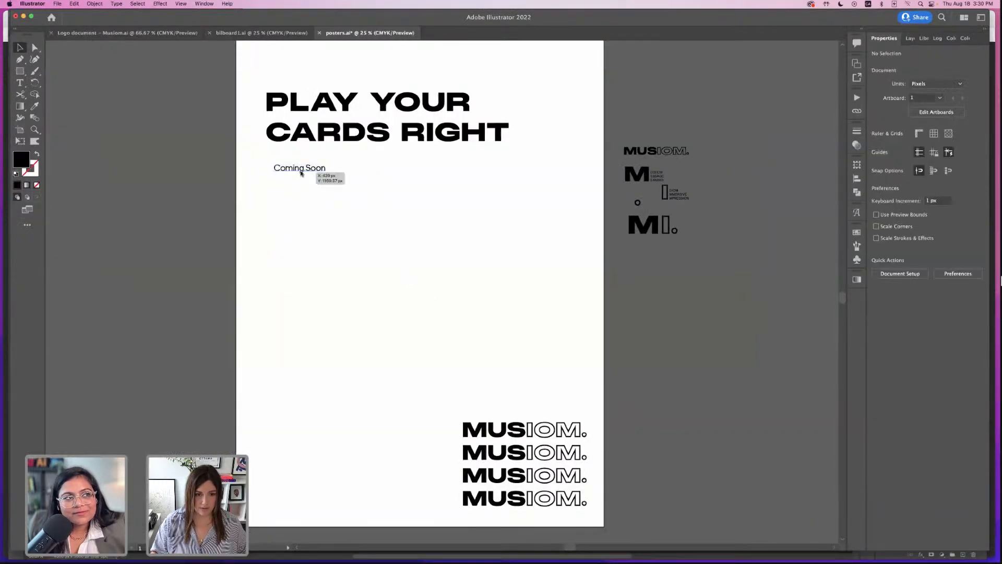
pyautogui.moveTo(312, 170); pyautogui.dragTo(261, 213)
pyautogui.click(20, 83)
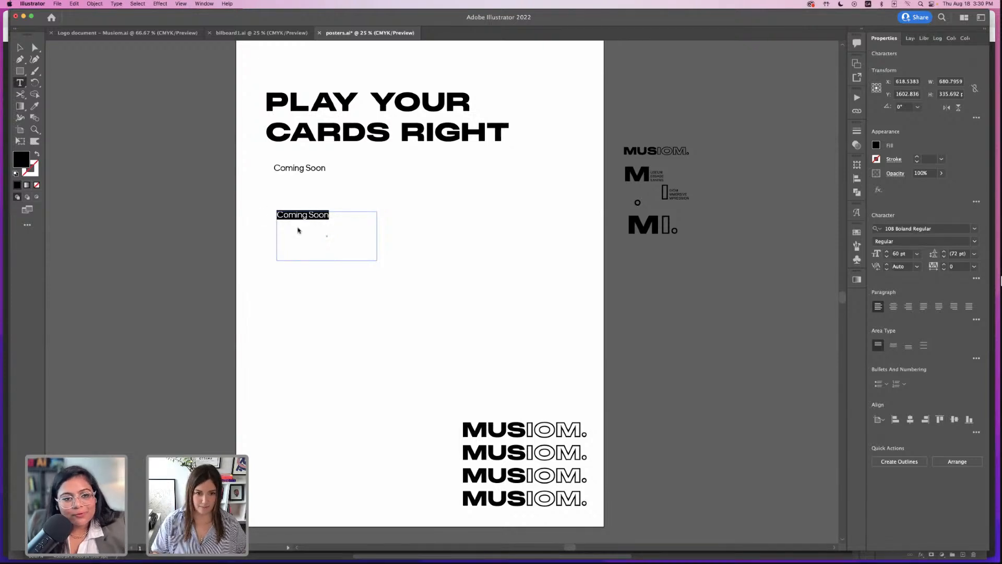
pyautogui.write('And don’t miss this....')
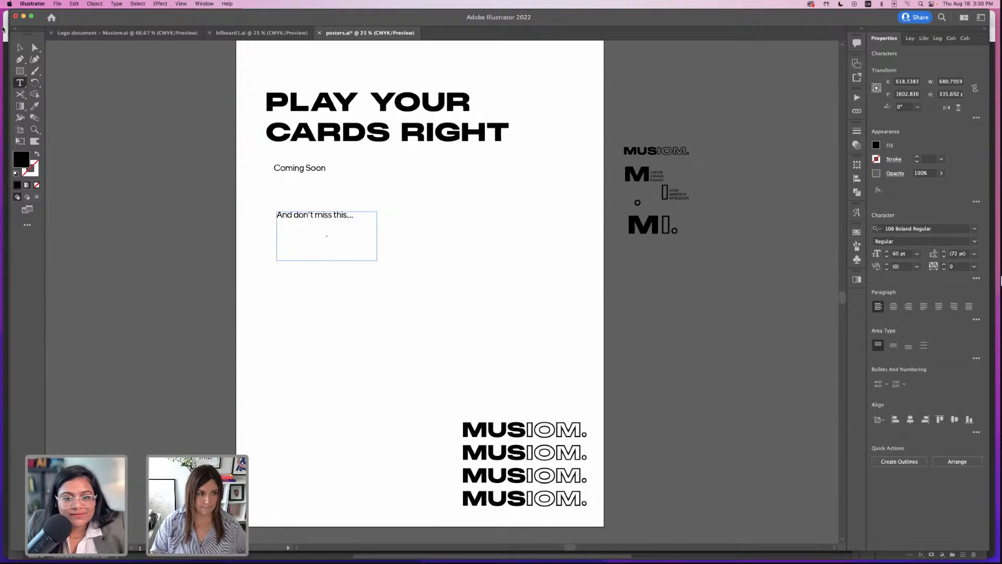
pyautogui.click(20, 47)
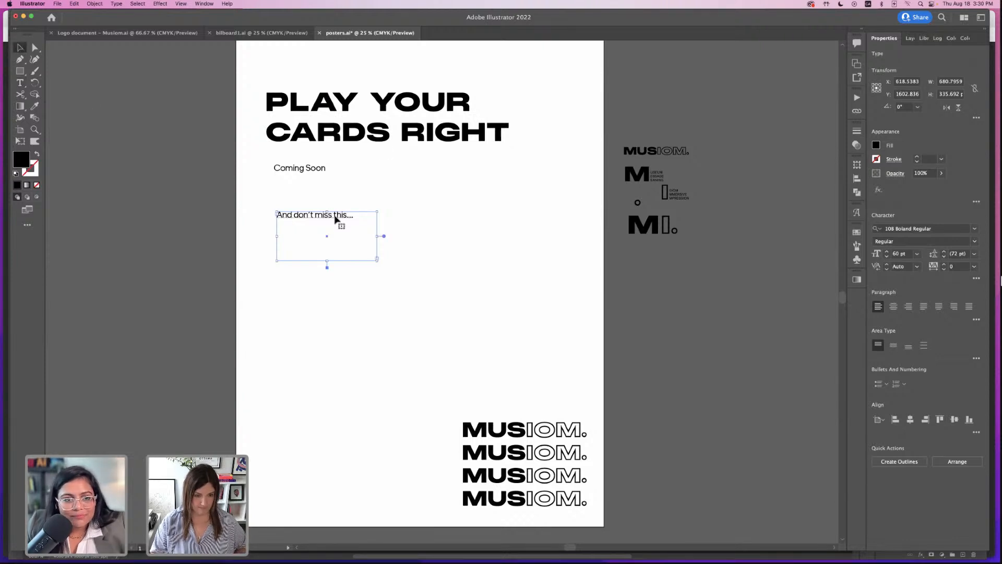
# - Move the "And don't miss this...." text off the artboard beside the poster's left edge and paste a copy onto the poster
pyautogui.moveTo(337, 219); pyautogui.dragTo(369, 212)
pyautogui.moveTo(140, 186); pyautogui.dragTo(317, 212)
pyautogui.press('super+z')
pyautogui.moveTo(152, 189); pyautogui.dragTo(160, 191)
pyautogui.press('super+v')
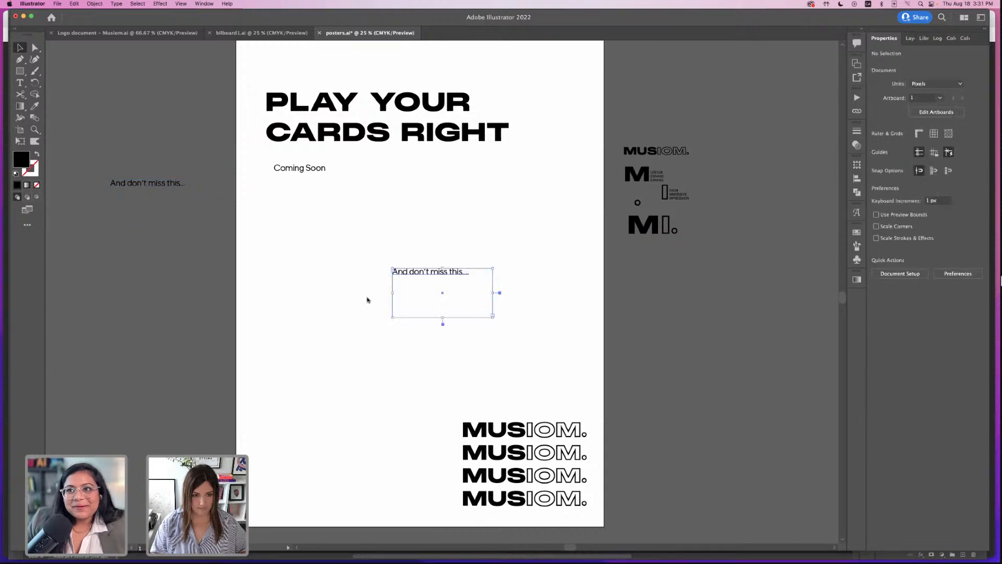
# - Convert the pasted "And don't miss this...." text on the poster to outlines
pyautogui.moveTo(424, 273); pyautogui.dragTo(416, 222)
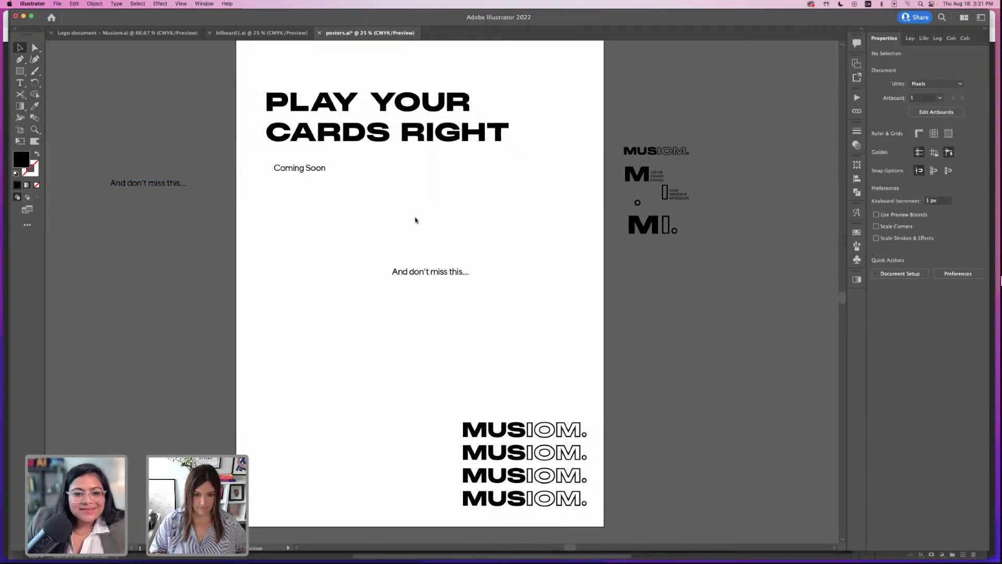
pyautogui.click(437, 273)
pyautogui.press('shift+super+o')
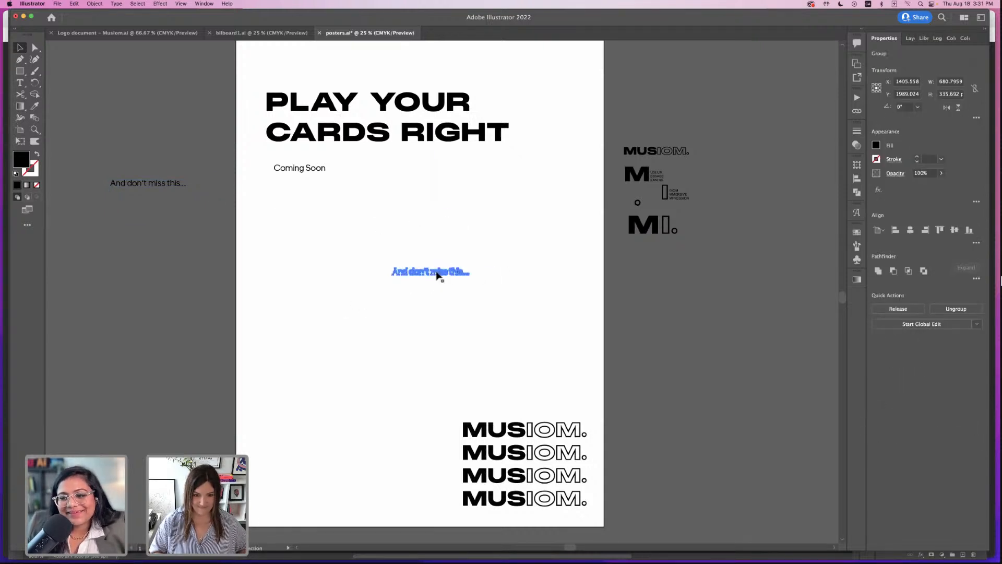
# - Enlarge the outlined "And don't miss this...." line to just under half the artboard width and move it level with "Coming Soon" at the poster's right
pyautogui.moveTo(471, 274); pyautogui.dragTo(557, 310)
pyautogui.click(516, 301)
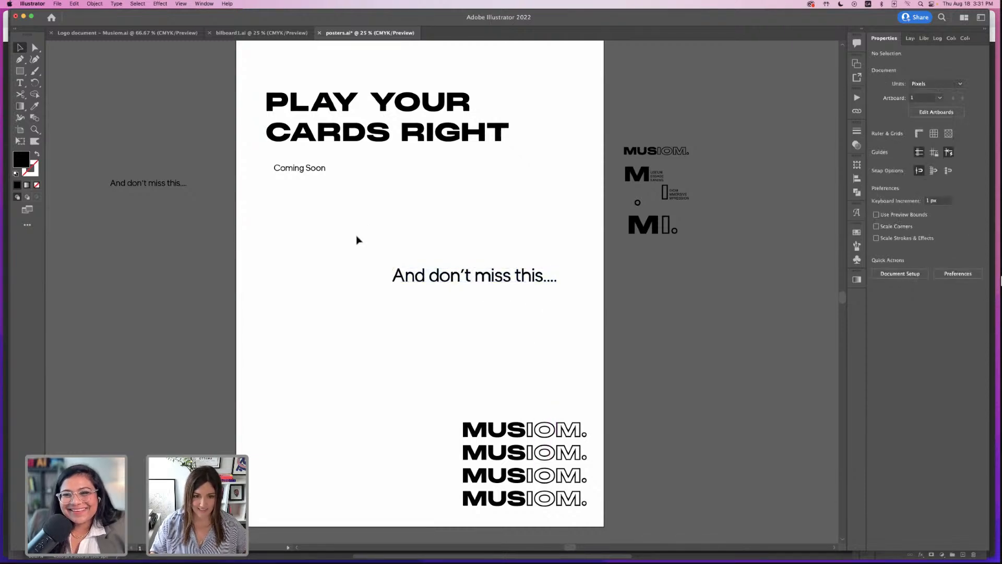
pyautogui.moveTo(510, 282); pyautogui.dragTo(545, 174)
pyautogui.click(550, 286)
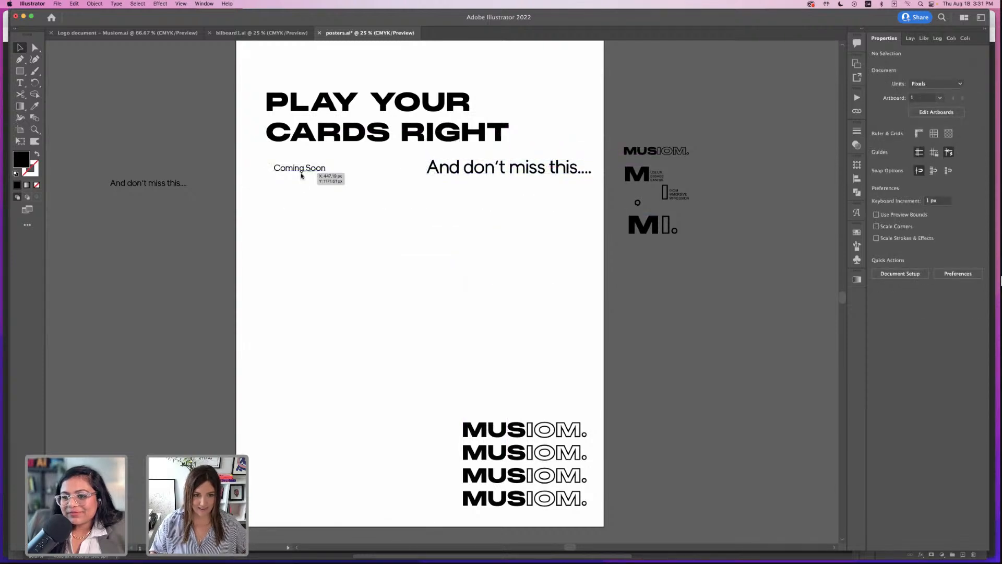
# - Copy the Coming Soon text and place an editable duplicate on the pasteboard beneath the spare And don't miss this text
pyautogui.click(308, 171)
pyautogui.hotkey('ctrl', 'c')
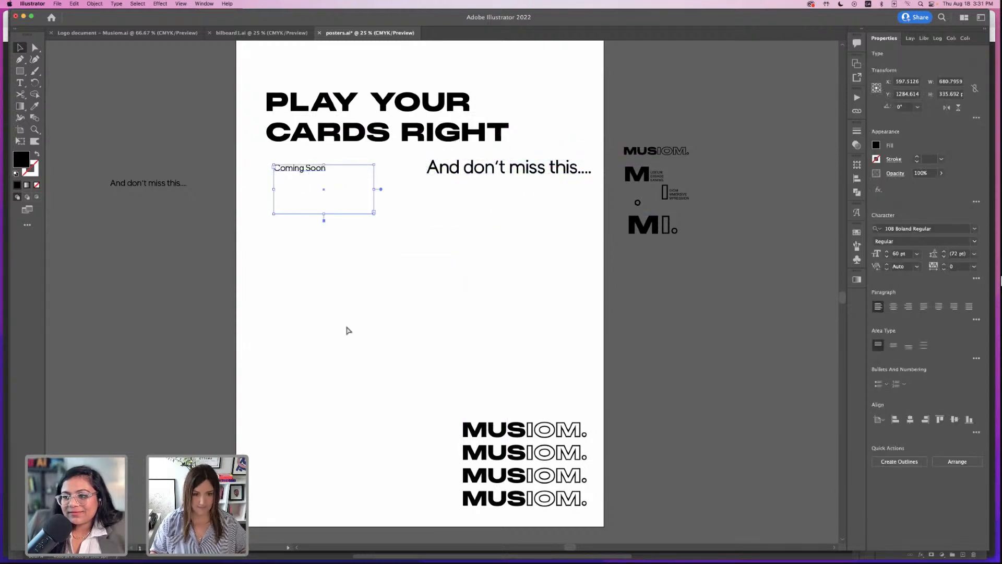
pyautogui.hotkey('ctrl', 'v')
pyautogui.moveTo(307, 169); pyautogui.dragTo(103, 222)
# - Convert the artboard's Coming Soon text to outlines and place it above the headline, enlarged to about 454 px wide
pyautogui.click(421, 273)
pyautogui.press('super+shift+o')
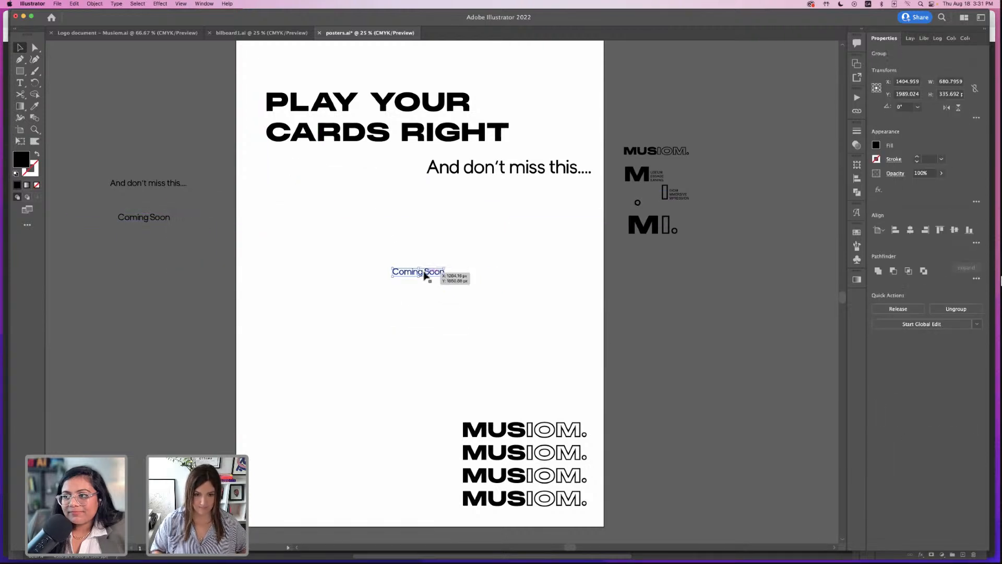
pyautogui.moveTo(446, 277); pyautogui.dragTo(318, 79)
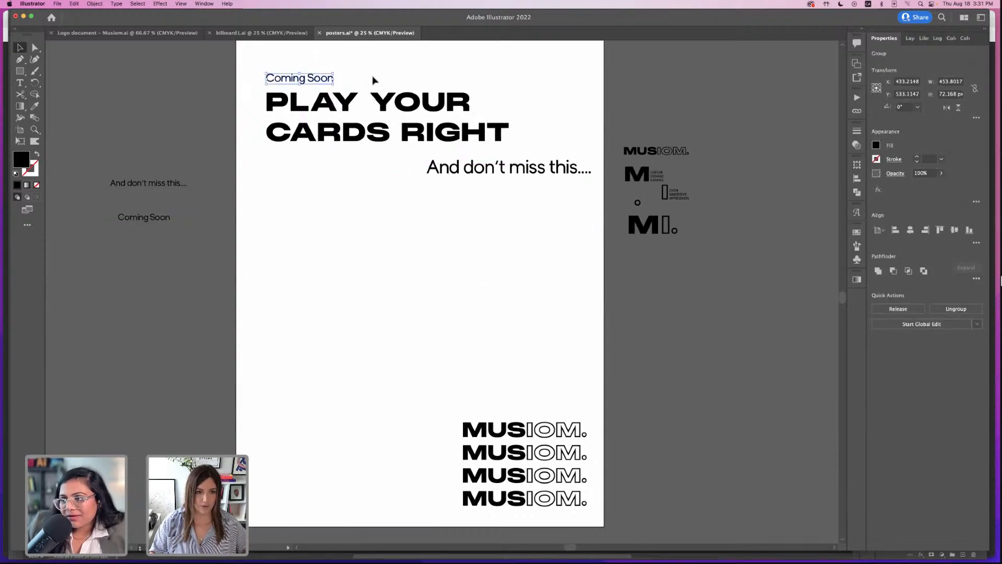
# - Shift the large And don't miss this line slightly left and duplicate its small pasteboard version onto the artboard's lower left area
pyautogui.click(354, 217)
pyautogui.moveTo(504, 176); pyautogui.dragTo(493, 176)
pyautogui.click(163, 188)
pyautogui.keyDown('alt'); pyautogui.moveTo(163, 187); pyautogui.dragTo(266, 333); pyautogui.keyUp('alt')
# - Replace the duplicated text on the artboard with "Museum opening"
pyautogui.click(193, 272)
pyautogui.click(19, 82)
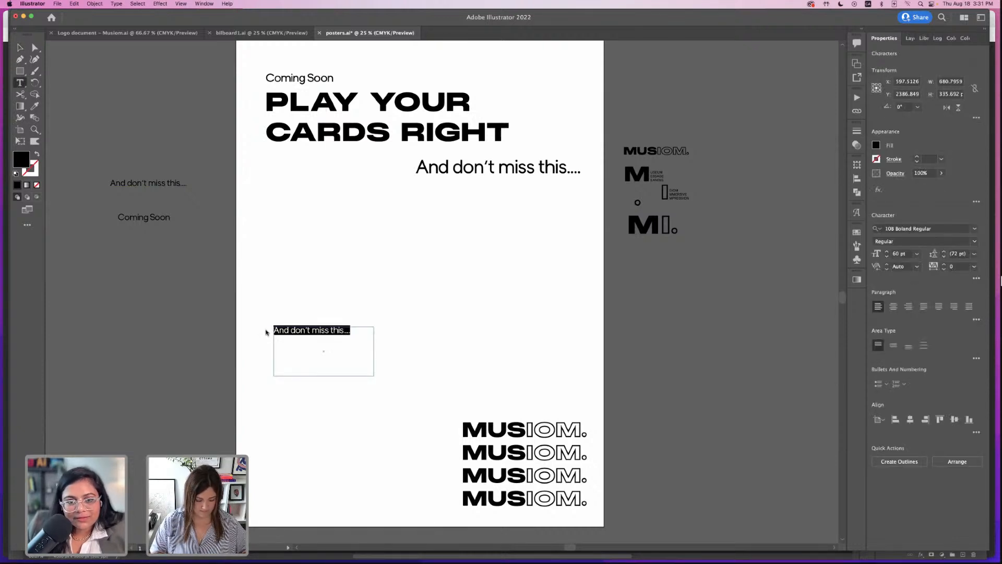
pyautogui.write('E')
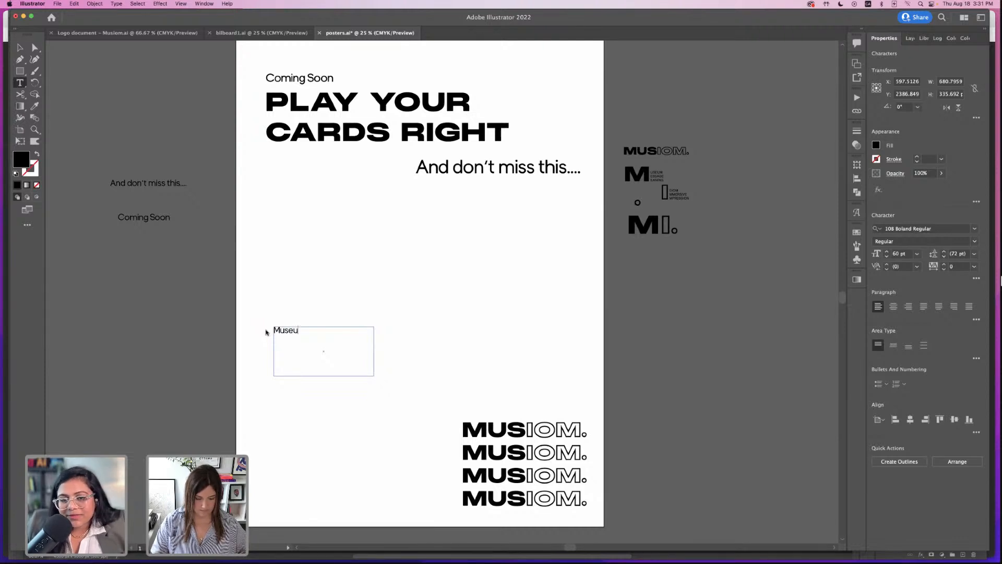
pyautogui.write('enin')
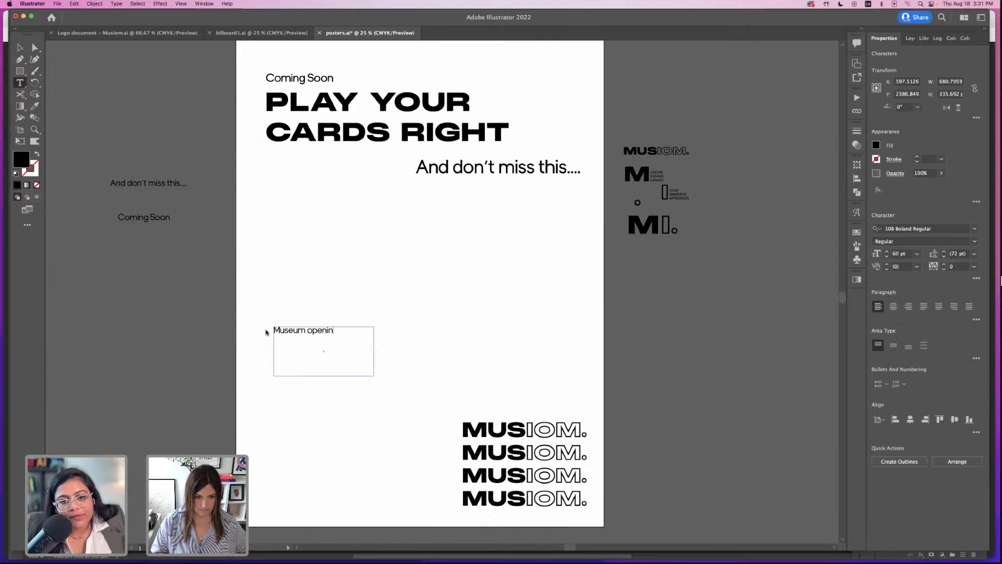
pyautogui.write('g')
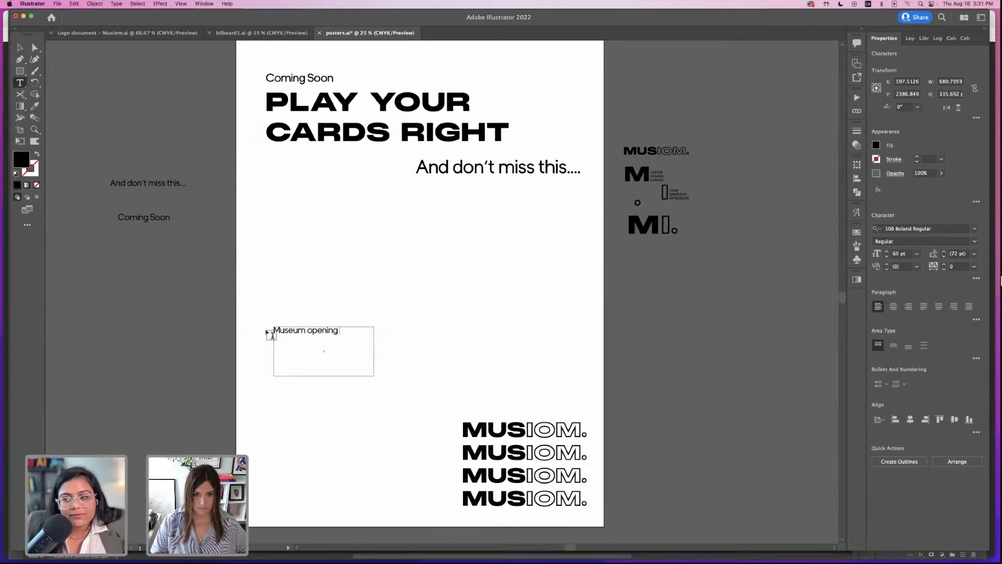
pyautogui.click(20, 48)
# - Delete the outlined Coming Soon above the headline and change the pasteboard copy to read "Coming soon"
pyautogui.click(292, 85)
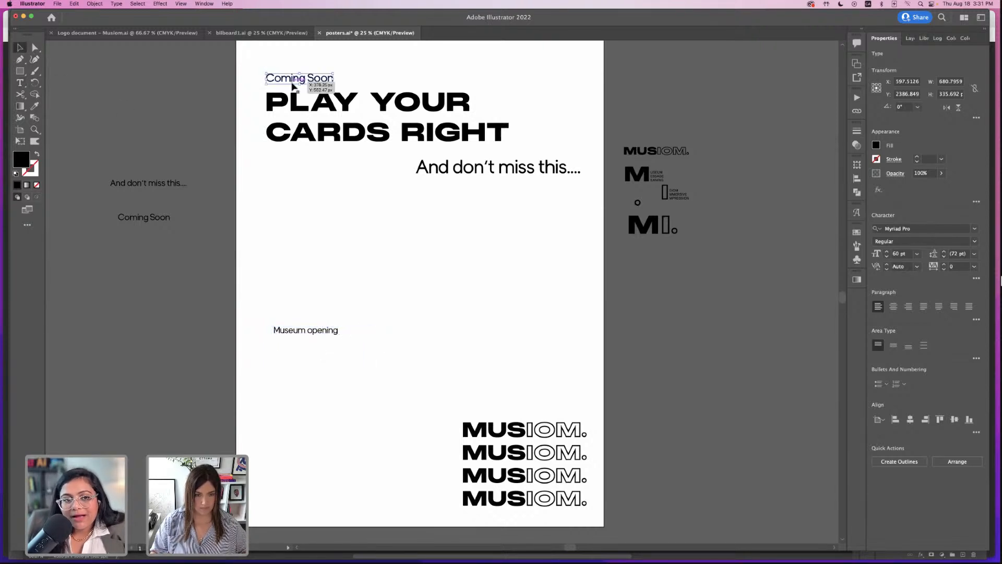
pyautogui.press('Delete')
pyautogui.click(20, 82)
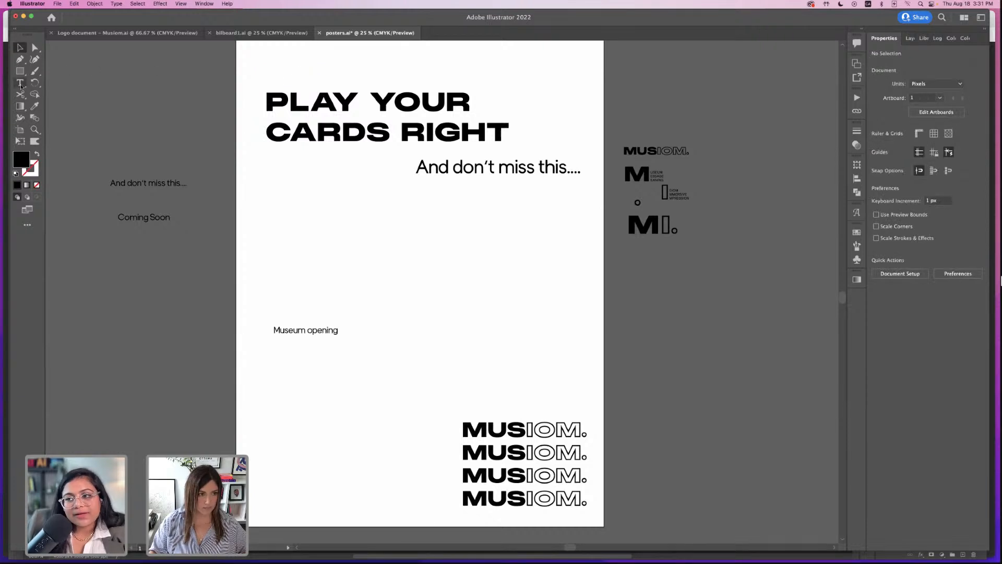
pyautogui.click(161, 216)
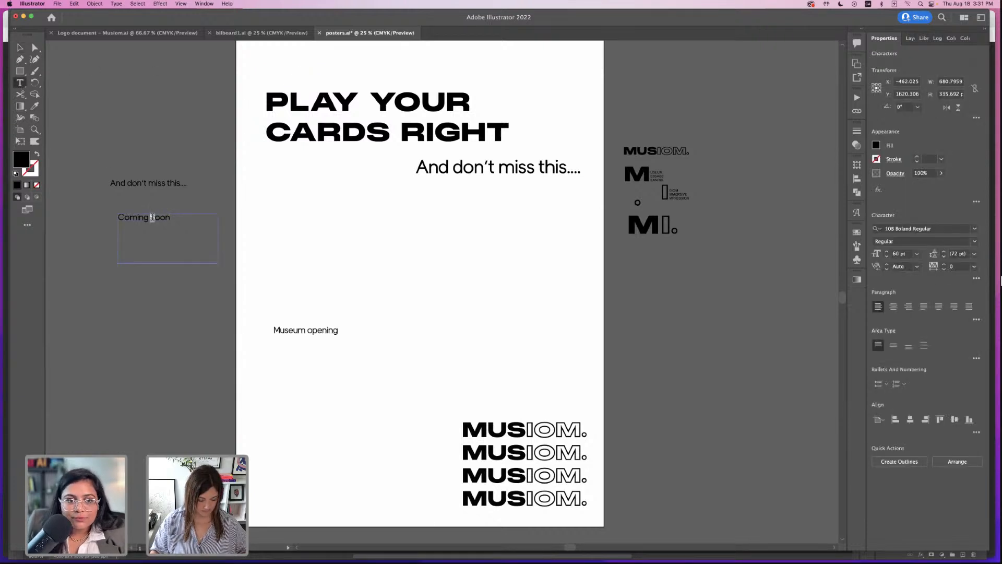
pyautogui.write('s')
pyautogui.press('Escape')
pyautogui.click(347, 287)
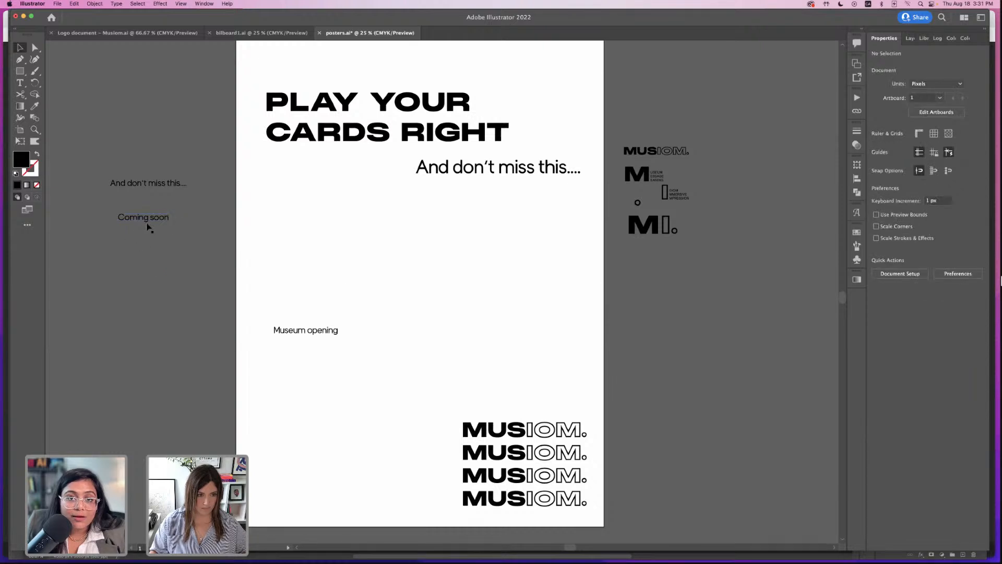
# - Duplicate the Coming soon text above the headline, convert it to outlines and enlarge it to about 413 px wide, aligned with the headline
pyautogui.moveTo(148, 227); pyautogui.dragTo(319, 79)
pyautogui.press('super+shift+o')
pyautogui.click(254, 70)
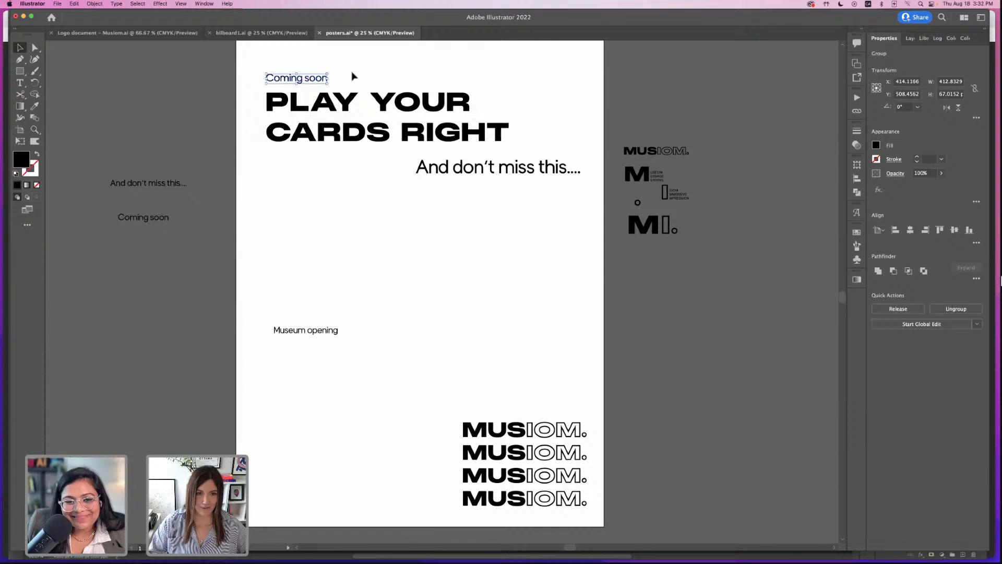
pyautogui.click(352, 73)
# - Move the Museum opening text up towards the middle of the artboard
pyautogui.click(319, 334)
pyautogui.moveTo(323, 327); pyautogui.dragTo(327, 269)
pyautogui.click(391, 340)
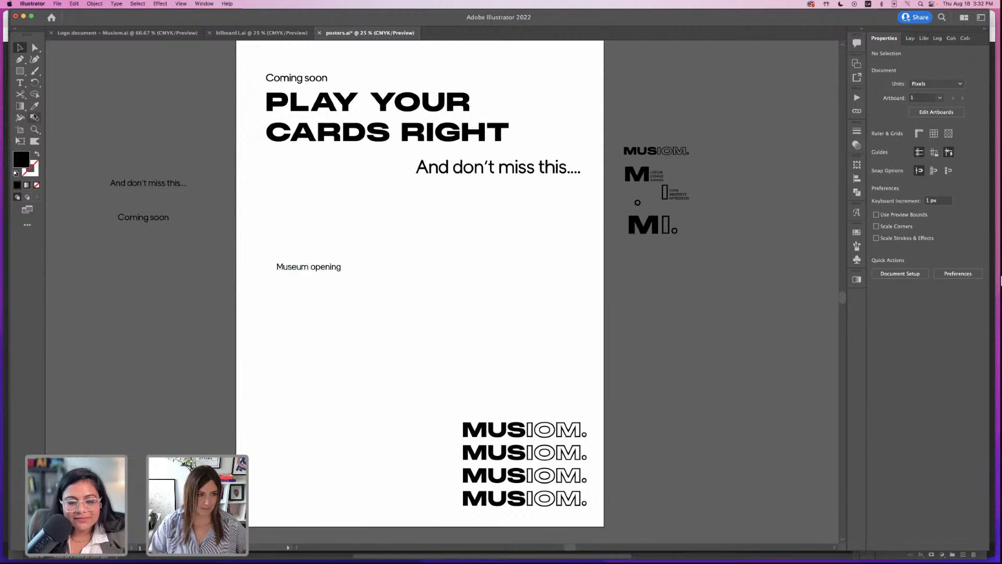
# - Add a second line reading "Oct 23 to Jan" below Museum opening
pyautogui.click(20, 83)
pyautogui.click(342, 267)
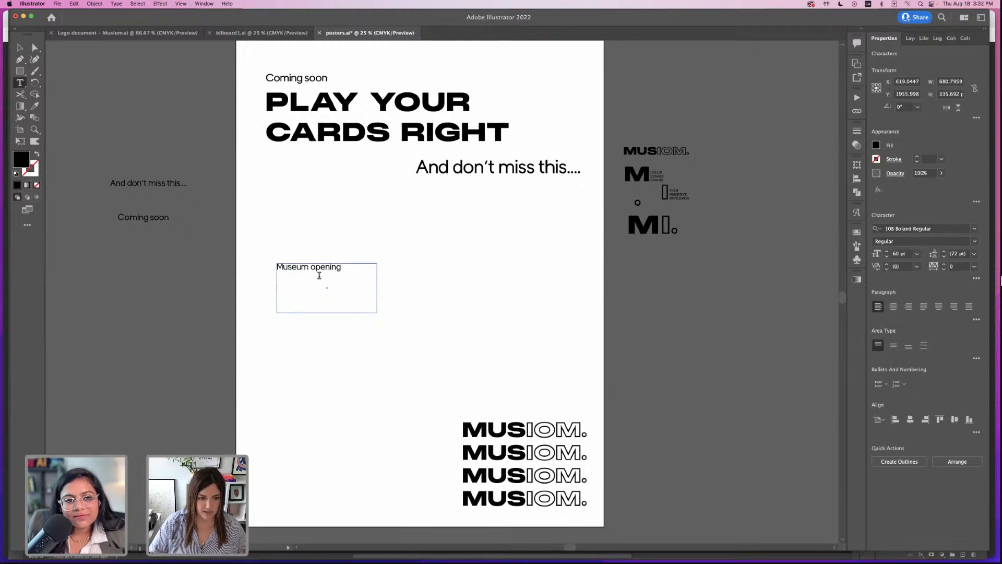
pyautogui.press('Return')
pyautogui.write('Oc')
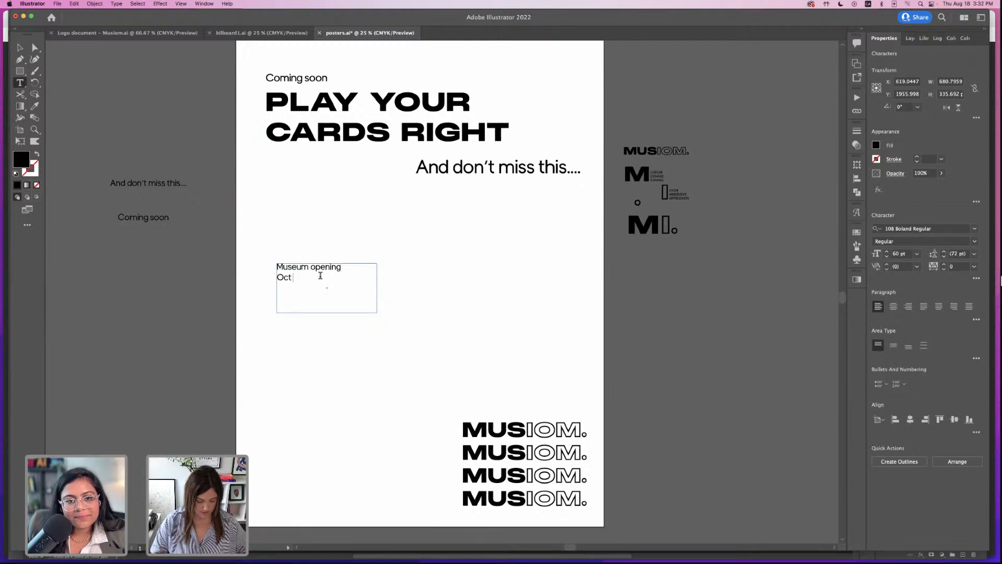
pyautogui.write('t 23')
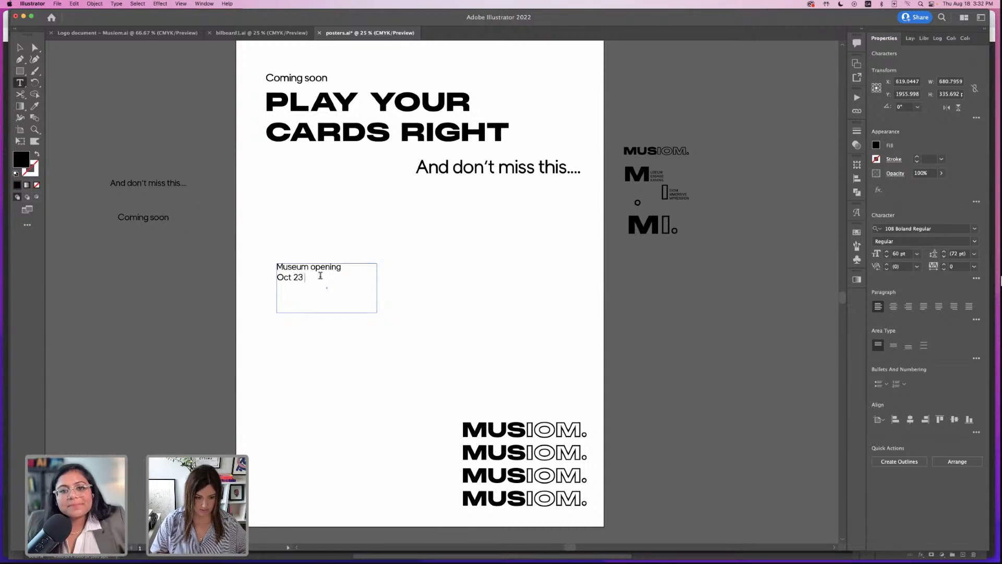
pyautogui.write(' to')
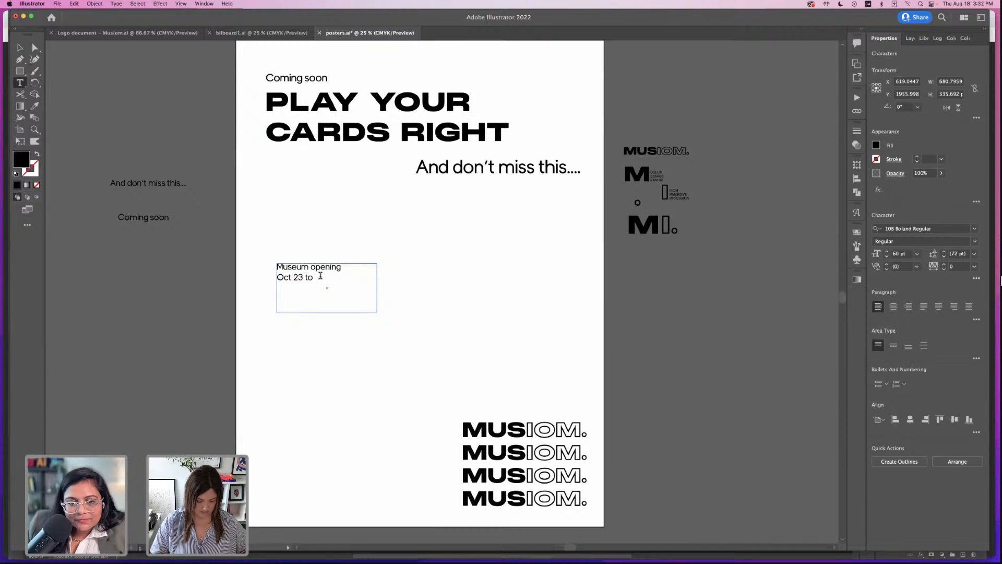
pyautogui.write(' Jan')
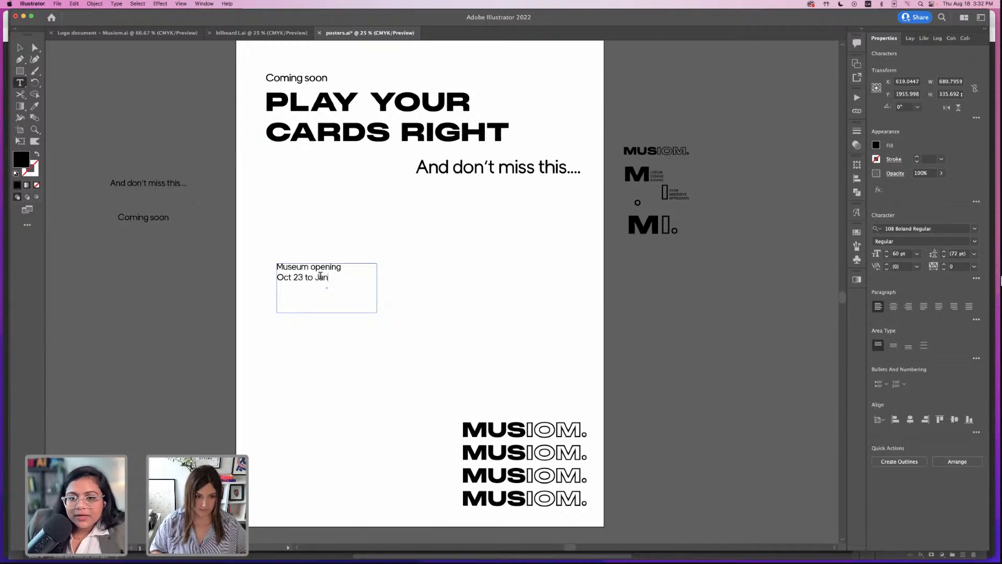
# - Replace the first line of the event text with "Grand opening"
pyautogui.moveTo(360, 266); pyautogui.dragTo(276, 267)
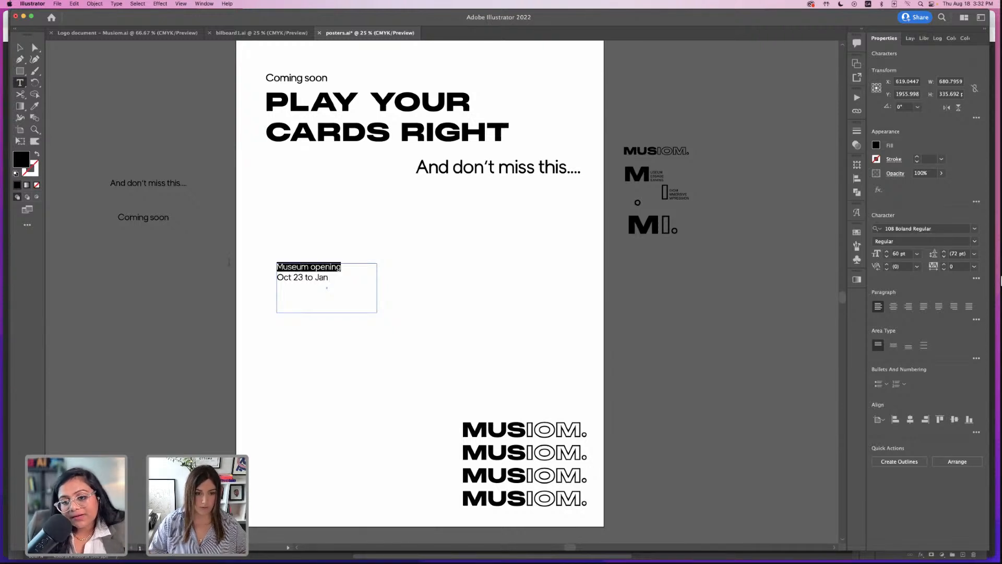
pyautogui.write('G')
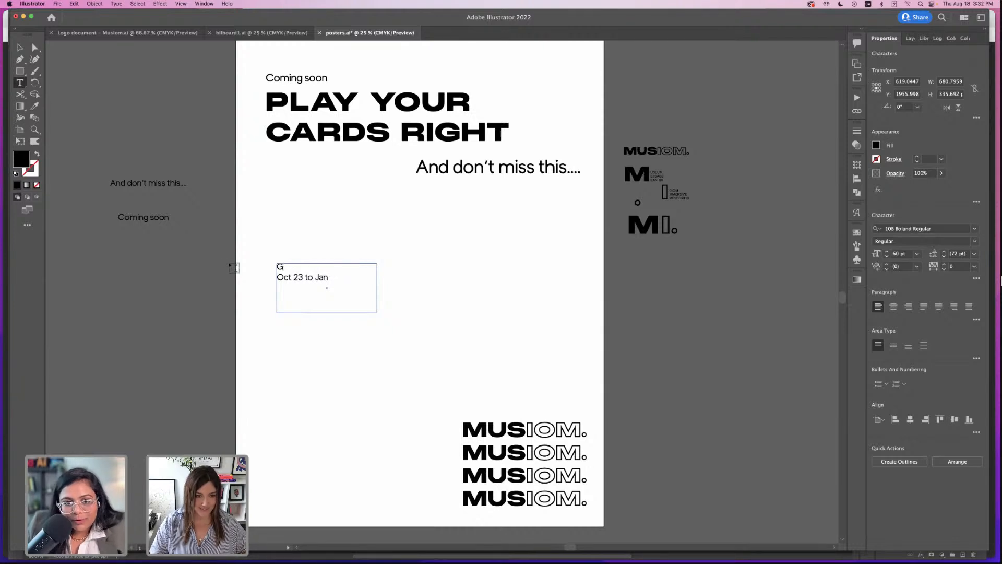
pyautogui.write('rand')
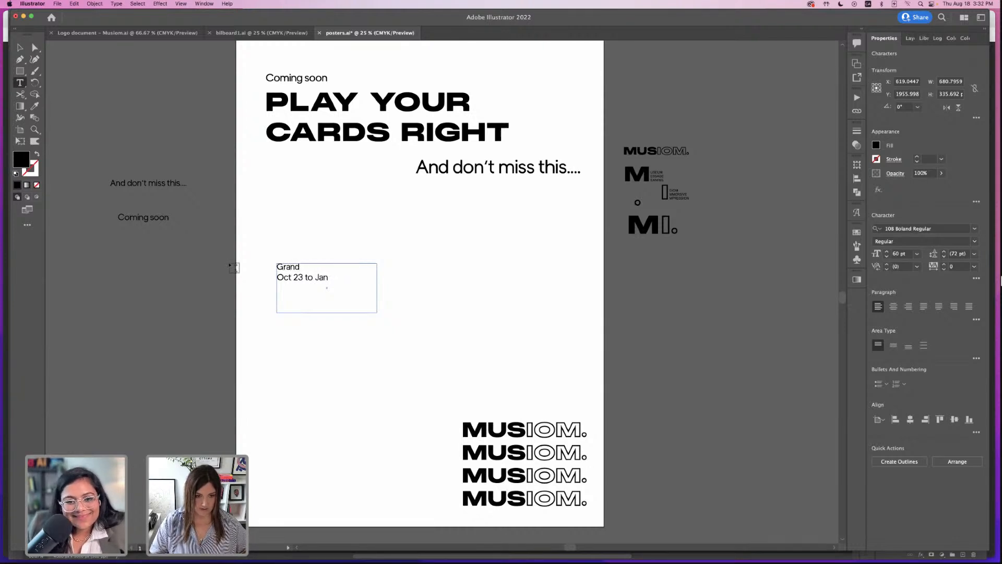
pyautogui.write(' open')
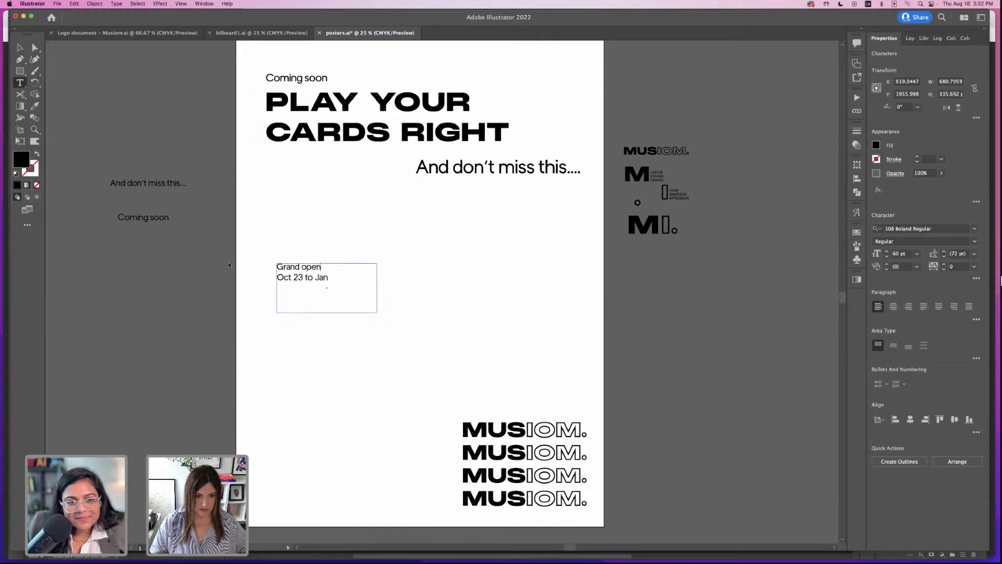
pyautogui.write('ing')
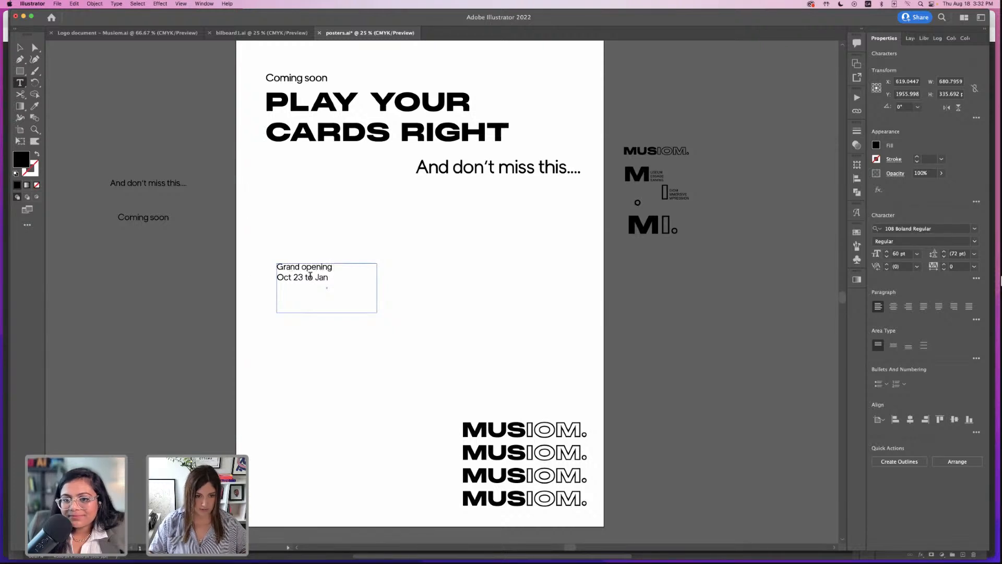
# - Change the end date to "Mar 2" and replace the word "to" with a dash in the date line
pyautogui.moveTo(330, 278); pyautogui.dragTo(316, 277)
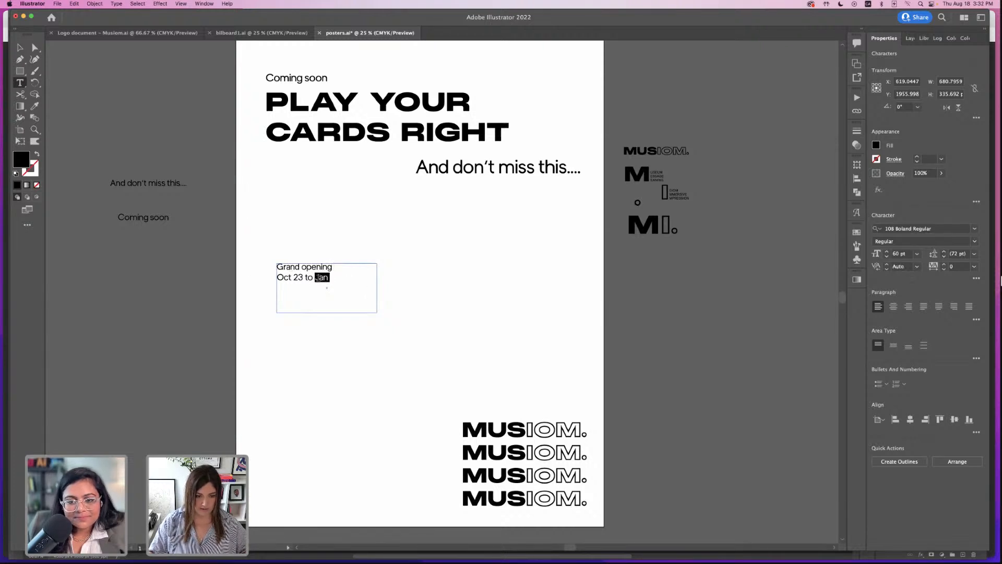
pyautogui.write('Mar')
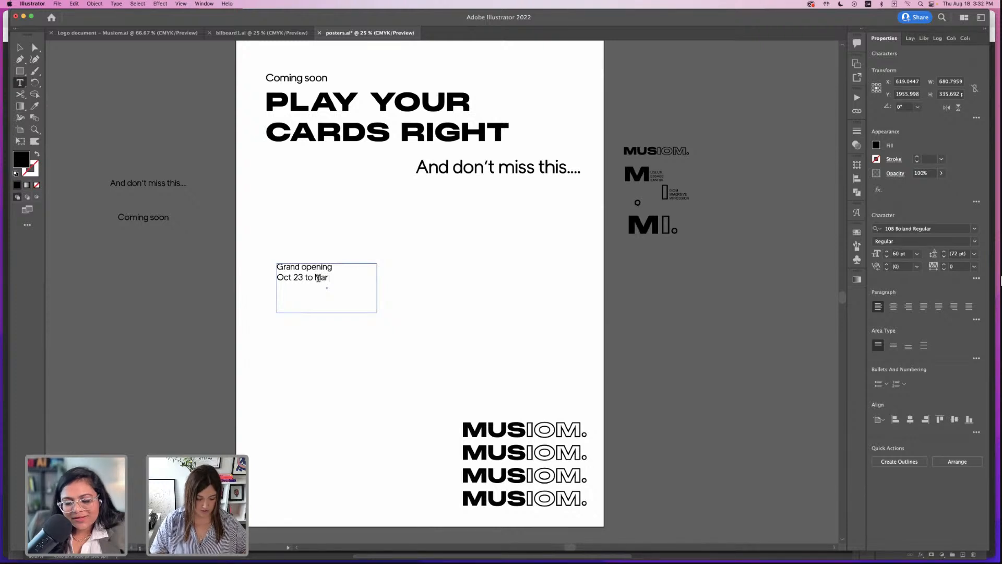
pyautogui.write(' 2')
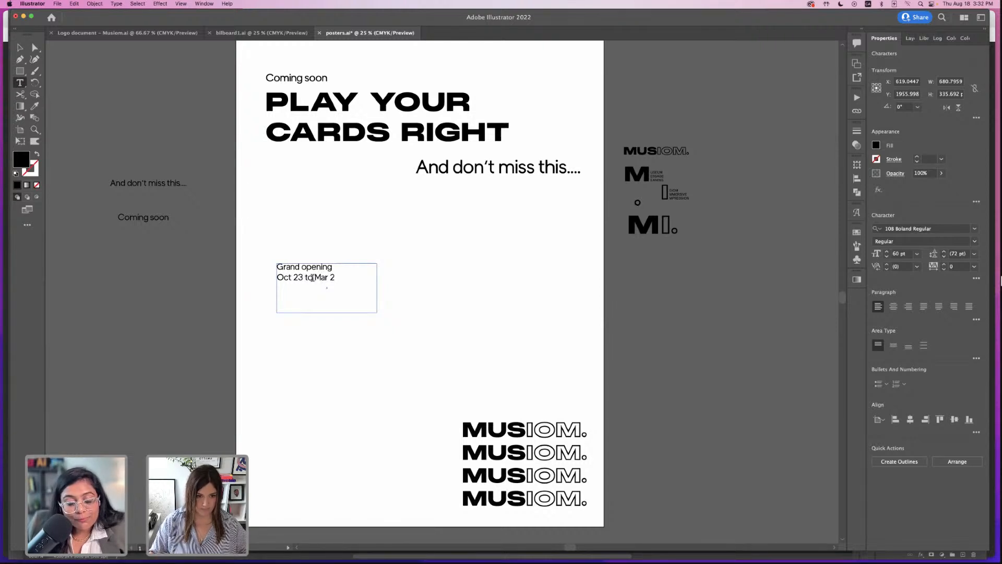
pyautogui.doubleClick(308, 277)
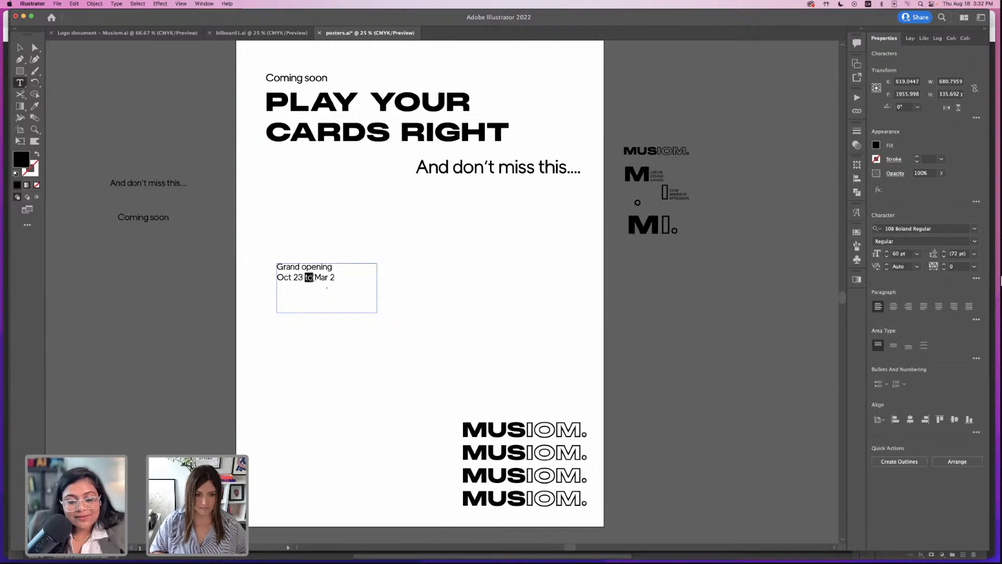
pyautogui.press('BackSpace')
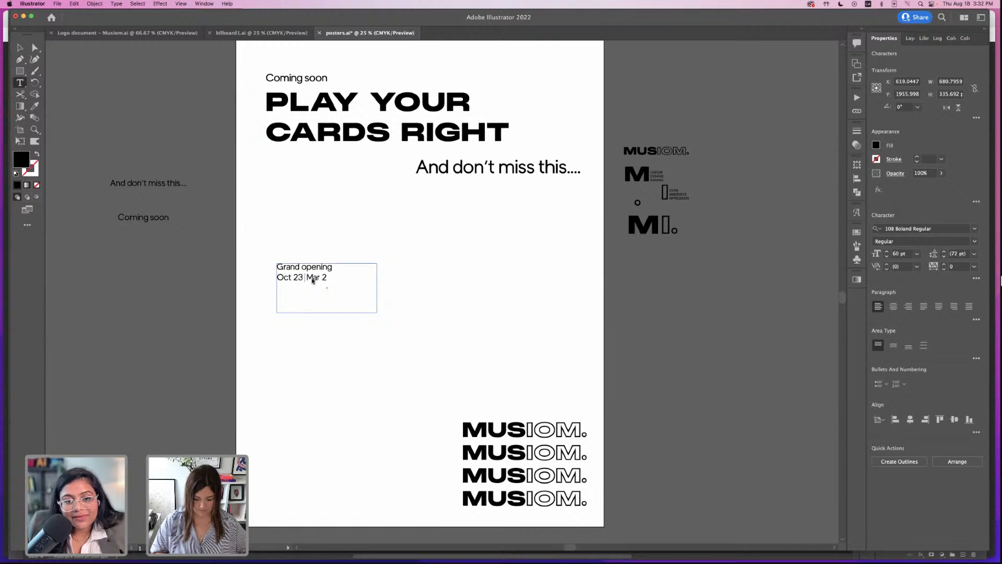
pyautogui.write('-')
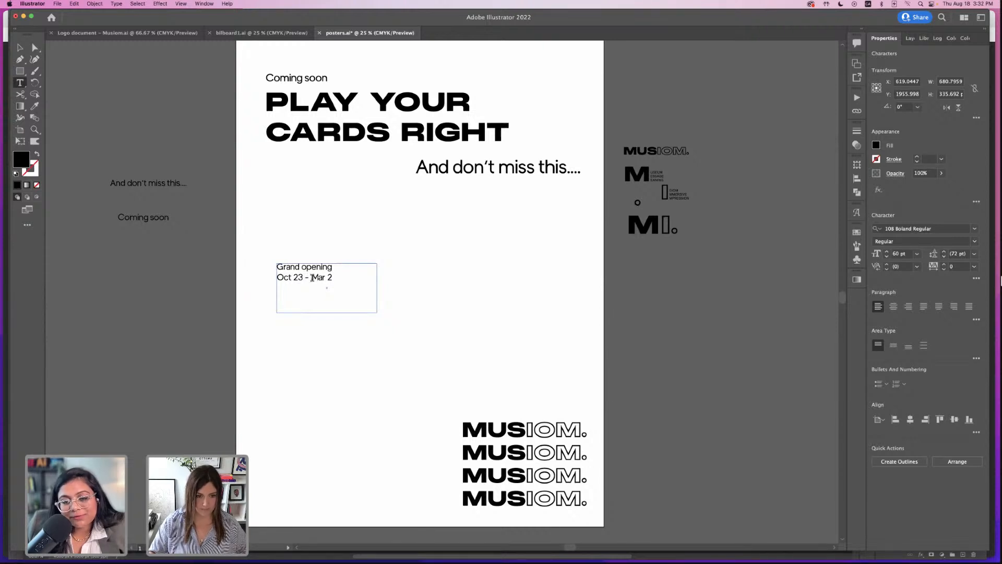
# - Rewrite the start date in the date line in numeric form as 10.23.2022
pyautogui.hscroll(-1, 313, 277)
pyautogui.click(305, 278)
pyautogui.write(',')
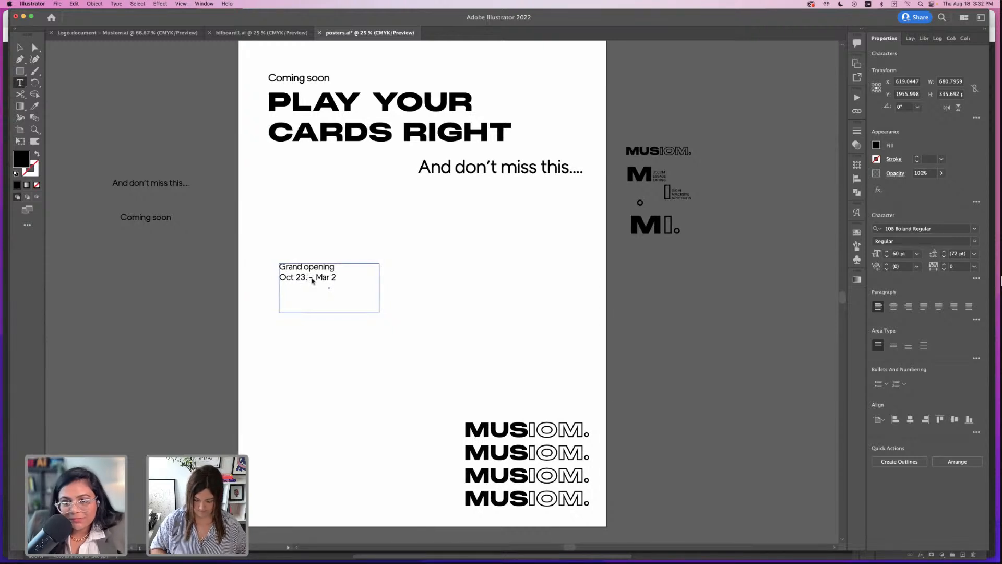
pyautogui.write('2022')
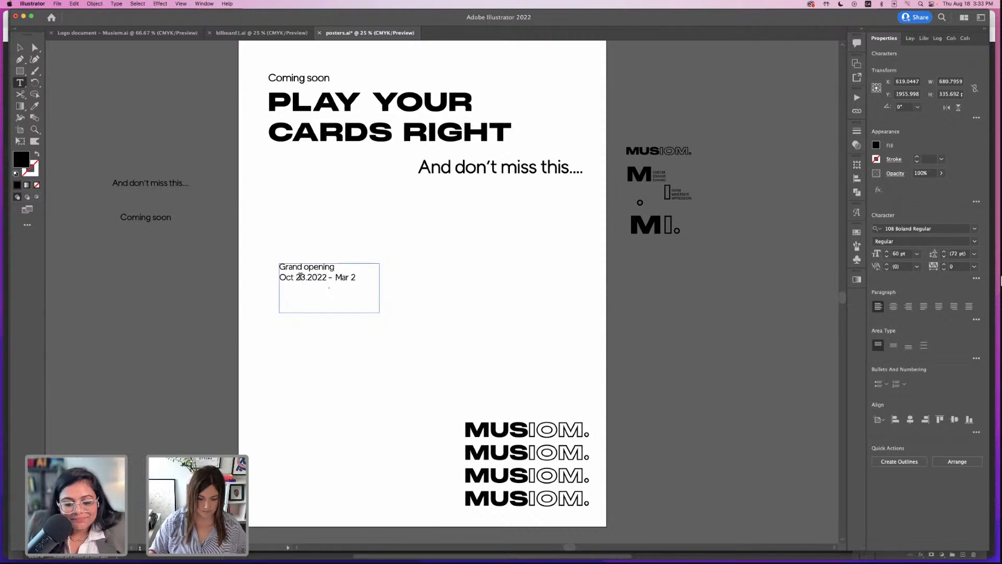
pyautogui.press('BackSpace')
pyautogui.press('BackSpace')
pyautogui.press('BackSpace')
pyautogui.press('BackSpace')
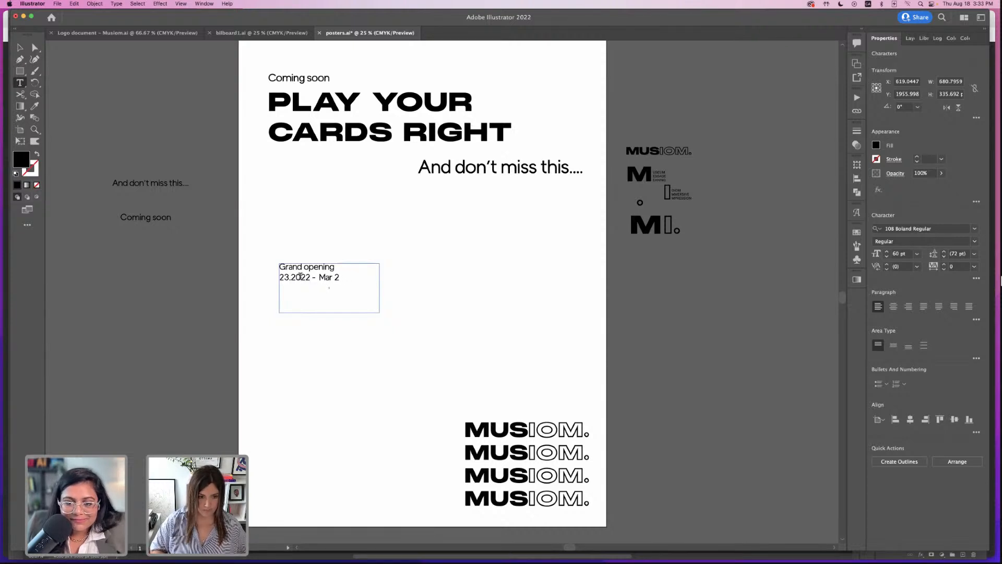
pyautogui.write('10')
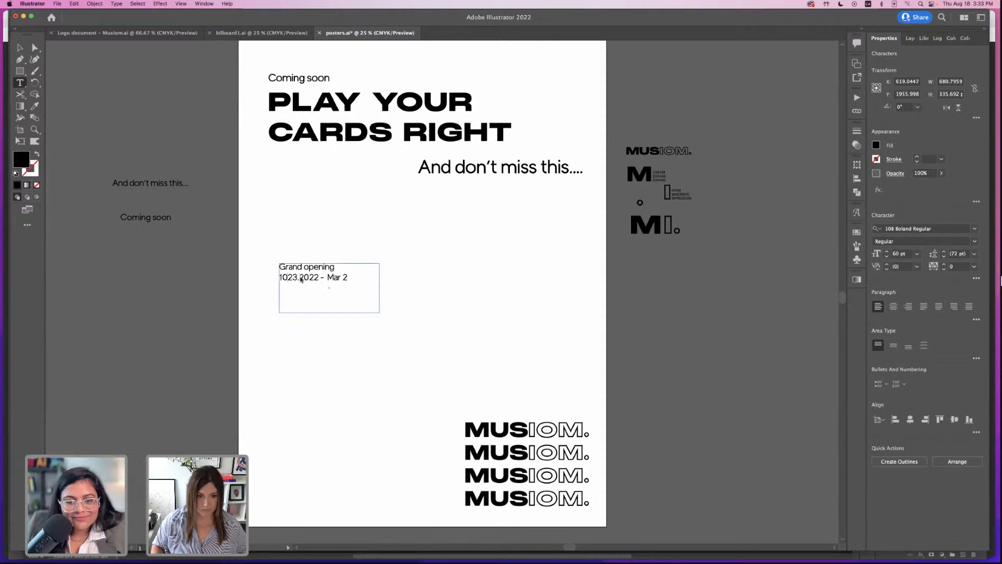
pyautogui.write('.')
# - Replace the end date "Mar 2" in the date line with the numeric date 03.02.2023
pyautogui.moveTo(350, 277); pyautogui.dragTo(329, 277)
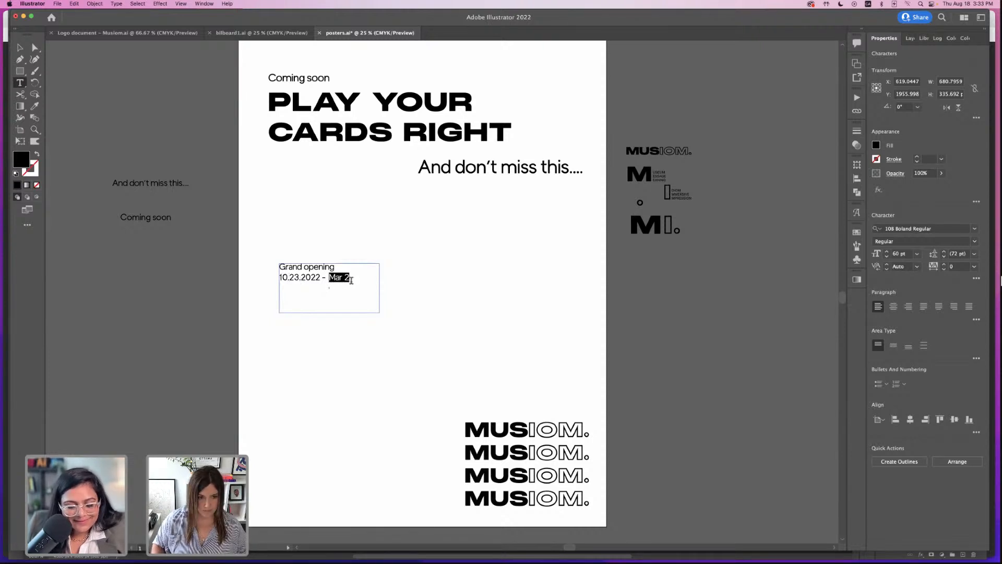
pyautogui.write('02')
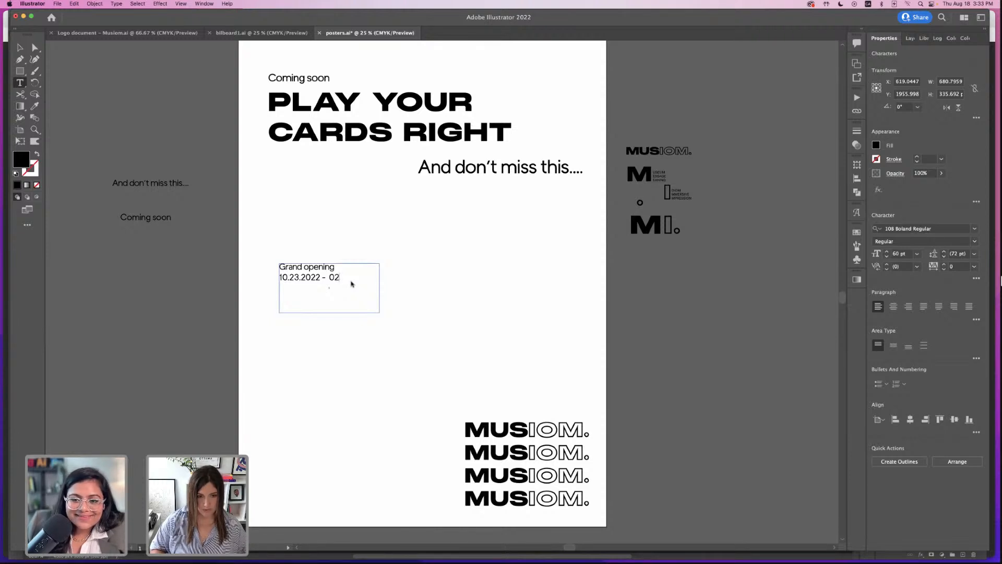
pyautogui.press('BackSpace')
pyautogui.write('3.02.')
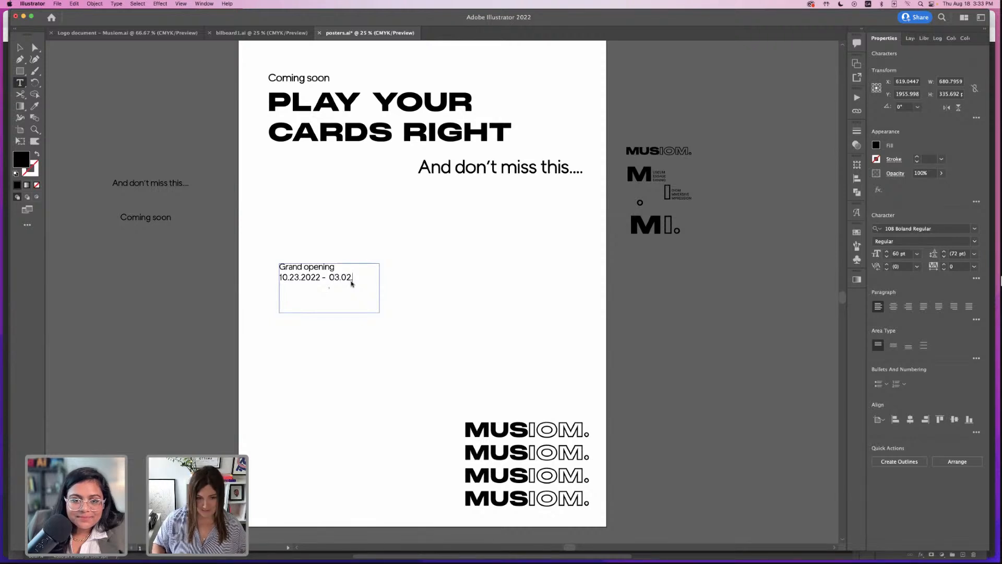
pyautogui.write('2')
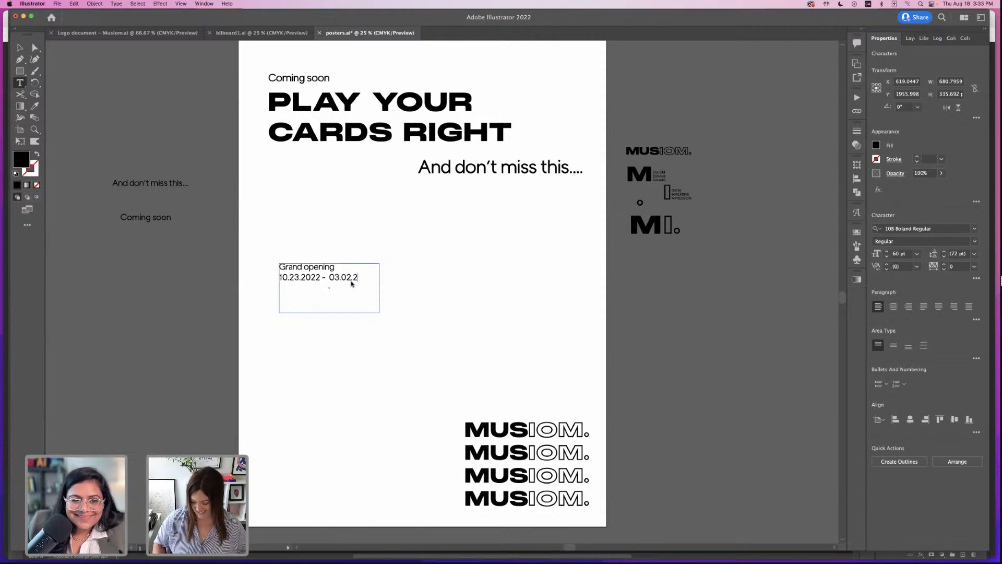
pyautogui.write('023')
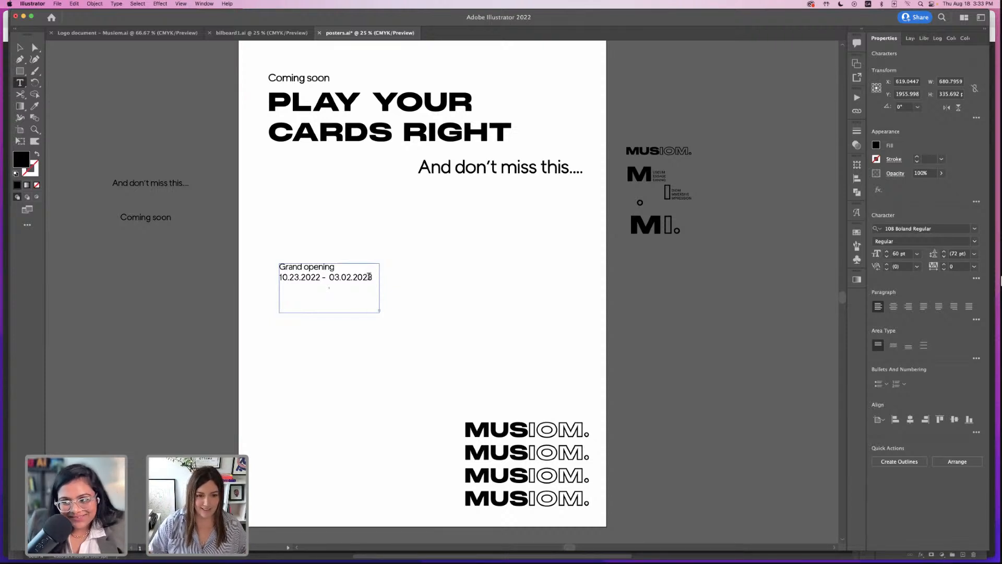
# - Enlarge the event text frame and insert a blank line between "Grand opening" and the date line
pyautogui.press('Escape')
pyautogui.moveTo(381, 313); pyautogui.dragTo(436, 340)
pyautogui.press('t')
pyautogui.click(337, 267)
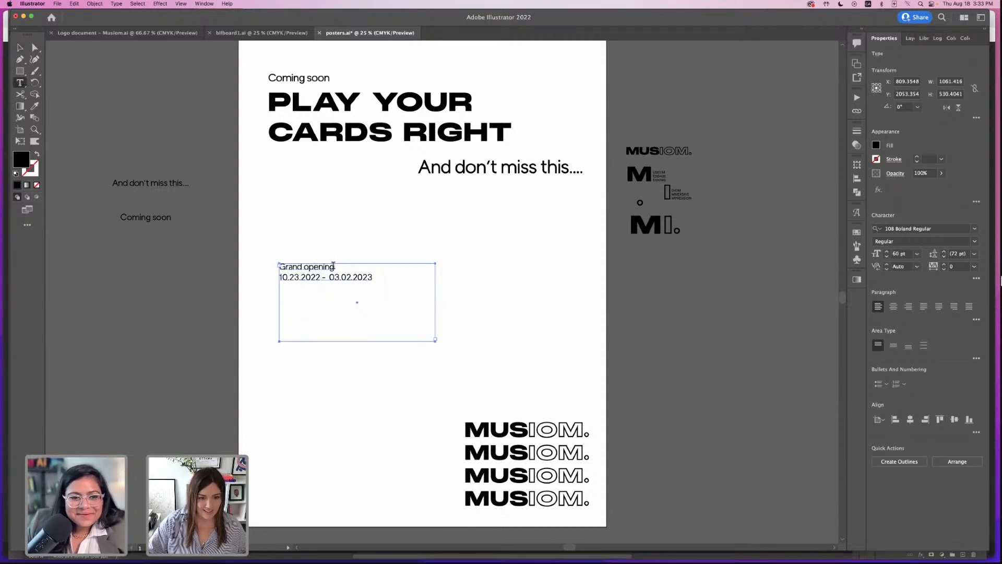
pyautogui.press('Return')
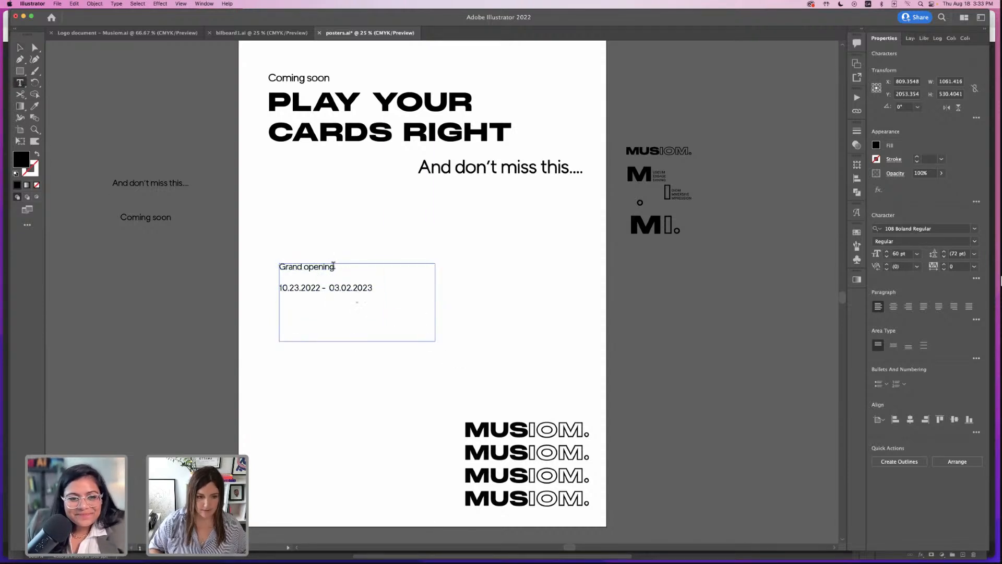
# - Add the web address "musiom.co" on a new line below the opening dates
pyautogui.click(373, 287)
pyautogui.press('Return')
pyautogui.write('musim')
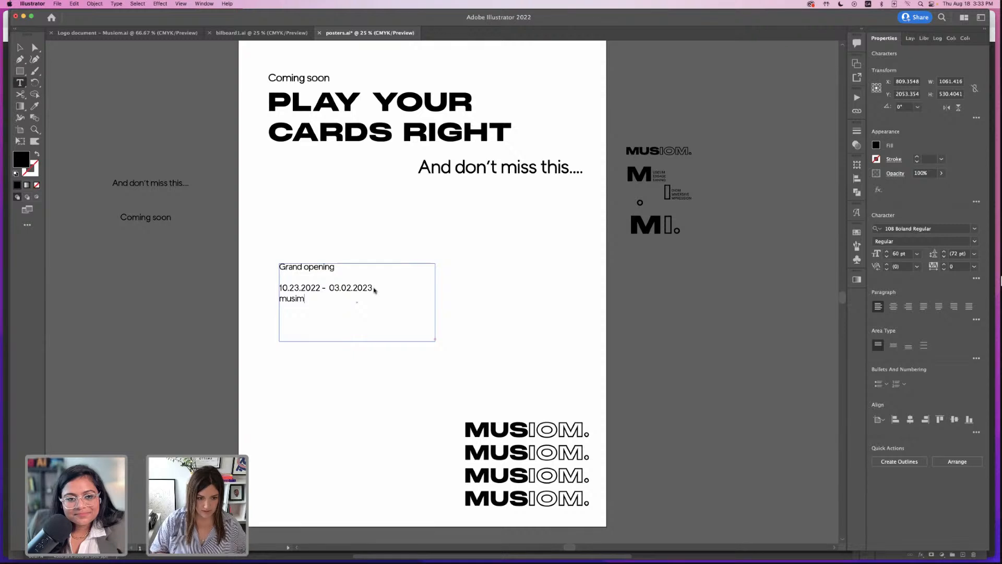
pyautogui.press('BackSpace')
pyautogui.write('om.com')
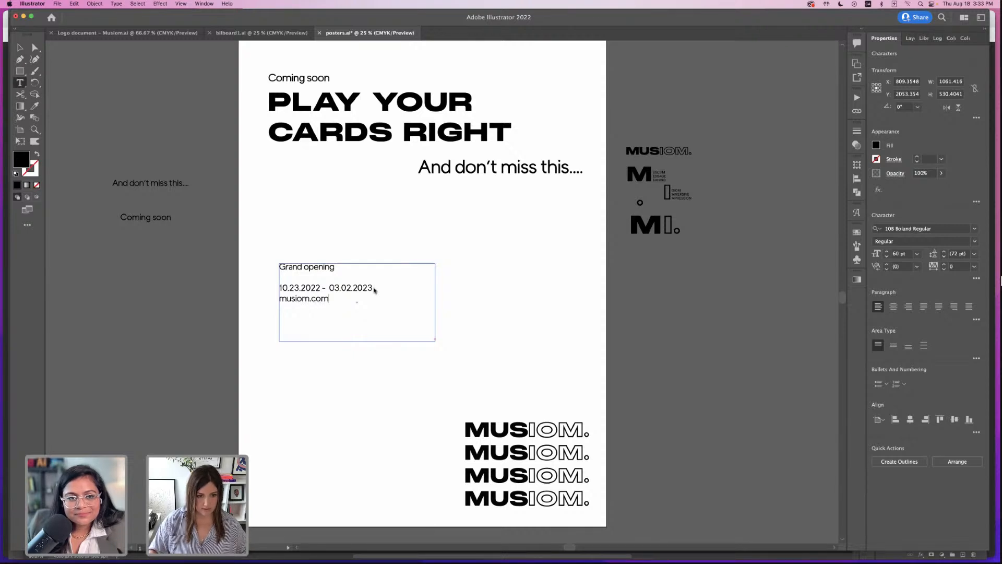
pyautogui.press('BackSpace')
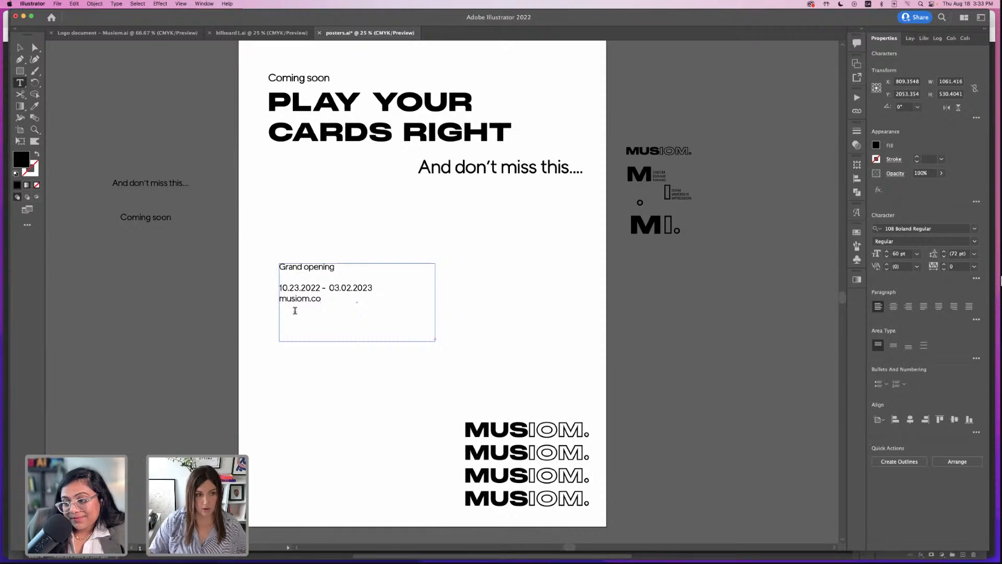
# - Copy the small "And don't miss this..." text from the pasteboard onto the poster and reword the copy as "Immerse yourself"
pyautogui.click(20, 48)
pyautogui.click(151, 183)
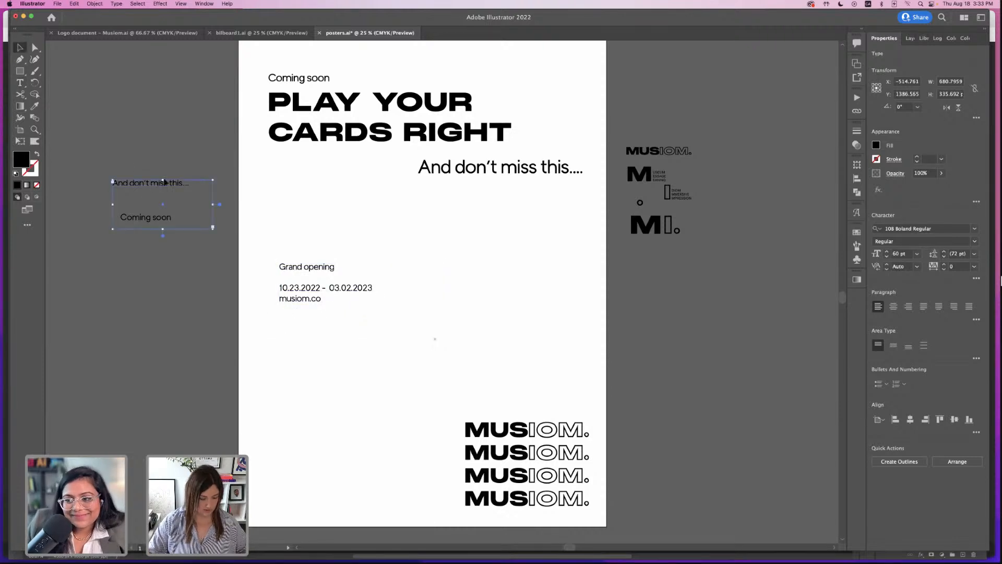
pyautogui.moveTo(157, 184); pyautogui.dragTo(233, 185)
pyautogui.press('t')
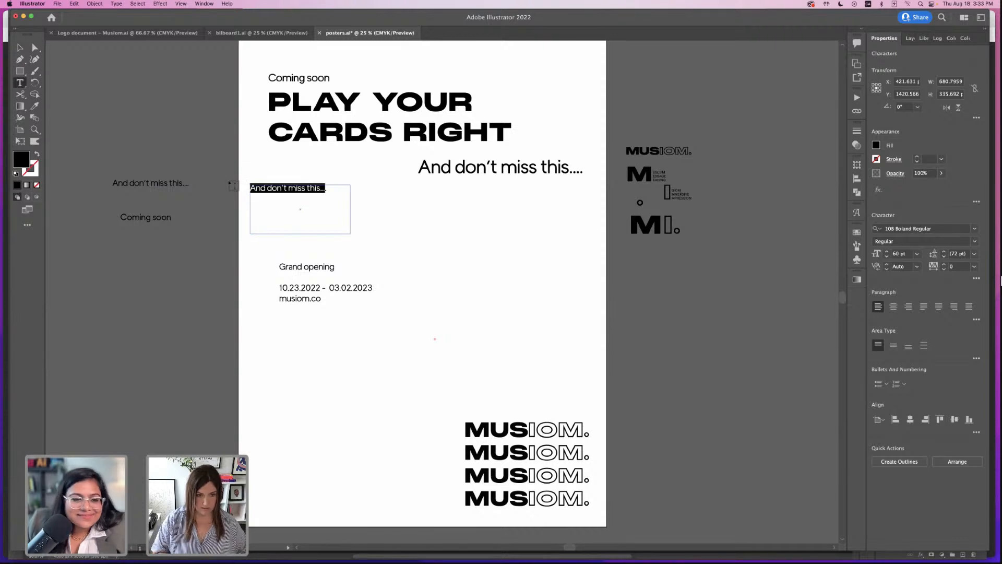
pyautogui.press('BackSpace')
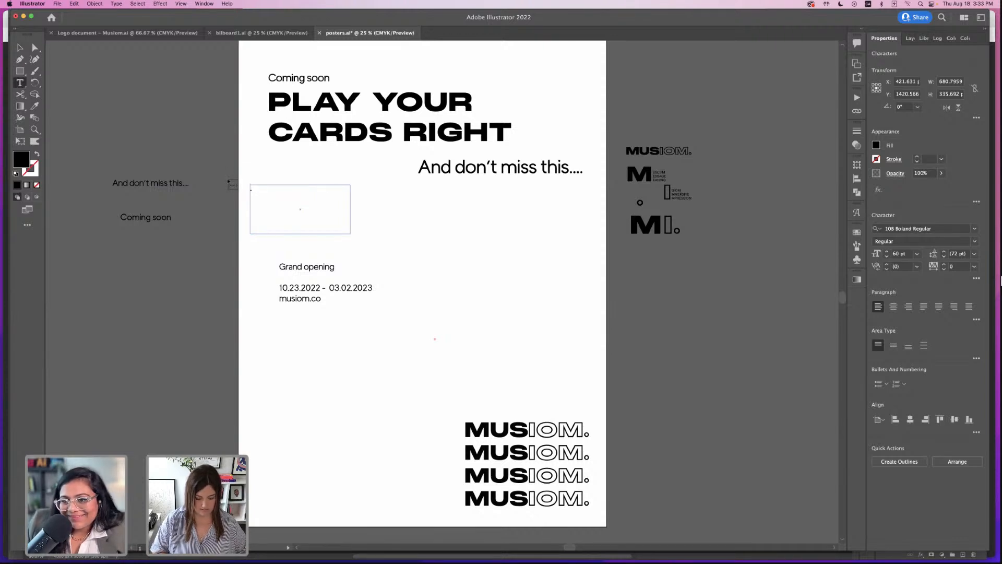
pyautogui.write('Immerse')
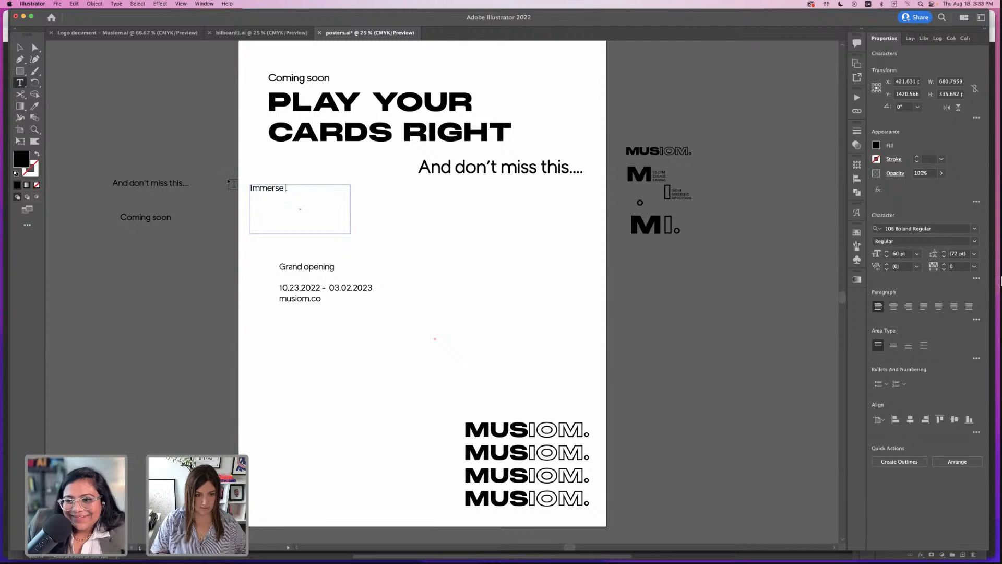
pyautogui.write(' your')
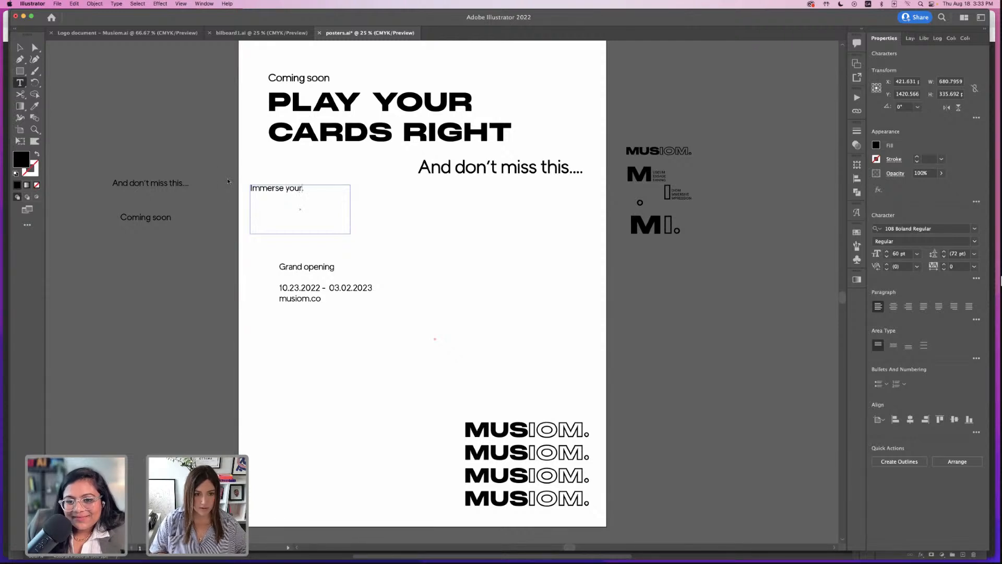
pyautogui.write('self')
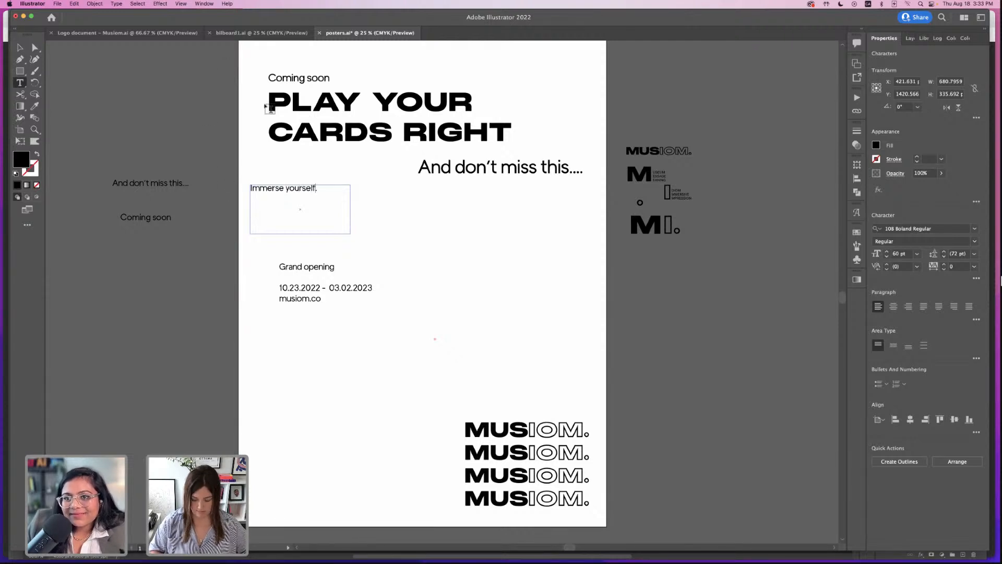
pyautogui.click(19, 48)
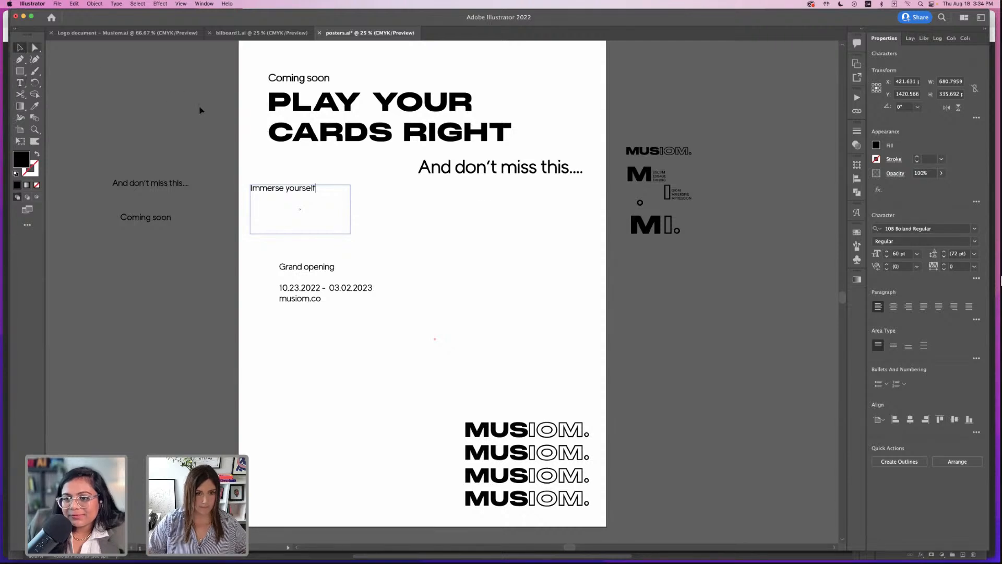
# - Move the large "And don't miss this...." tagline off the artboard and place an "Immerse yourself" text beside the other spare lines
pyautogui.click(489, 176)
pyautogui.click(515, 173)
pyautogui.moveTo(515, 172); pyautogui.dragTo(121, 155)
pyautogui.click(377, 216)
pyautogui.moveTo(302, 190); pyautogui.dragTo(132, 249)
# - Convert the "Immerse yourself" text below the headline to outlines and scale it up as the new tagline
pyautogui.click(496, 186)
pyautogui.click(495, 179)
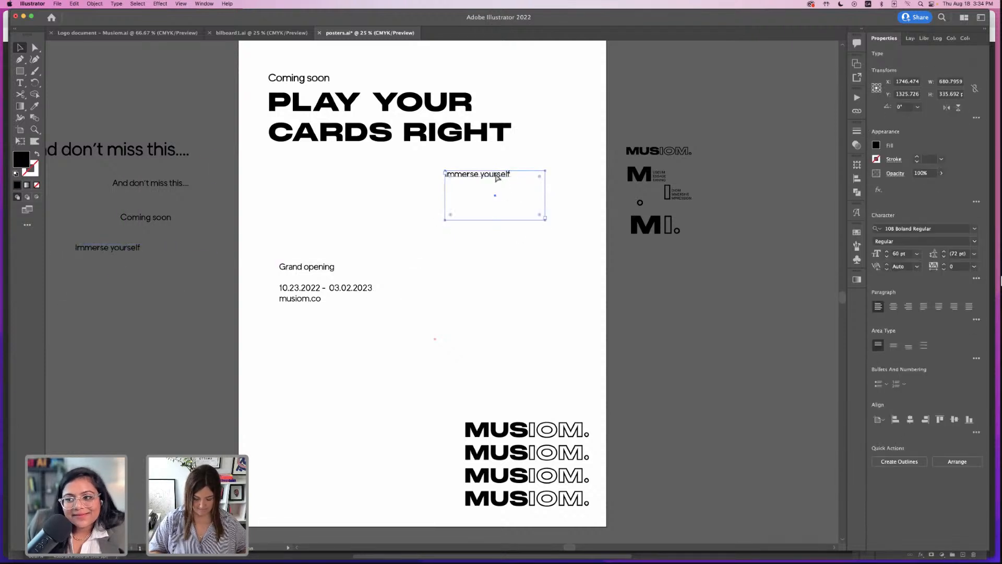
pyautogui.press('super+shift+o')
pyautogui.moveTo(509, 176); pyautogui.dragTo(570, 175)
pyautogui.click(574, 203)
pyautogui.click(557, 225)
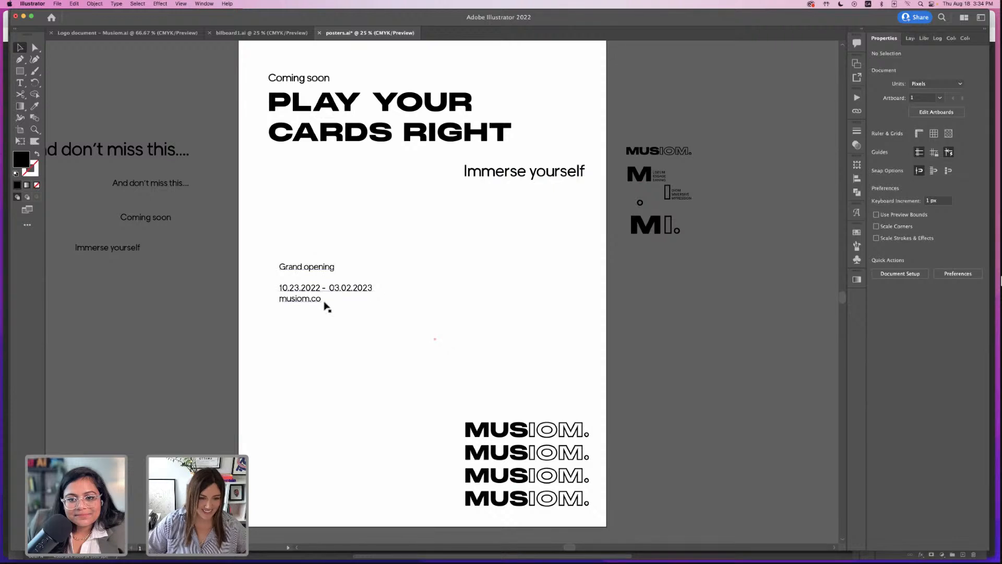
# - Insert a blank line between the date line and "musiom.co" in the event text
pyautogui.click(20, 83)
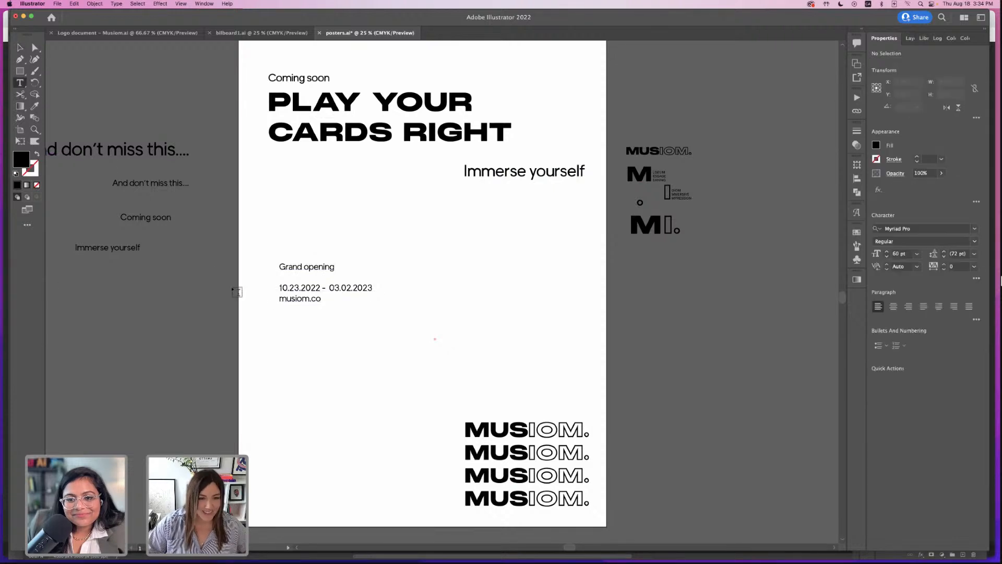
pyautogui.click(279, 298)
pyautogui.press('Return')
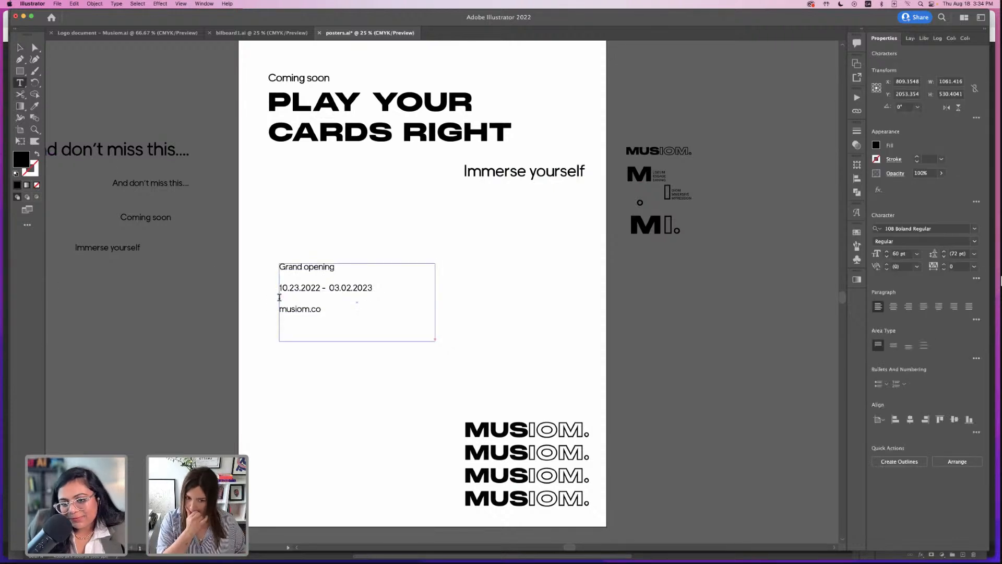
pyautogui.click(325, 310)
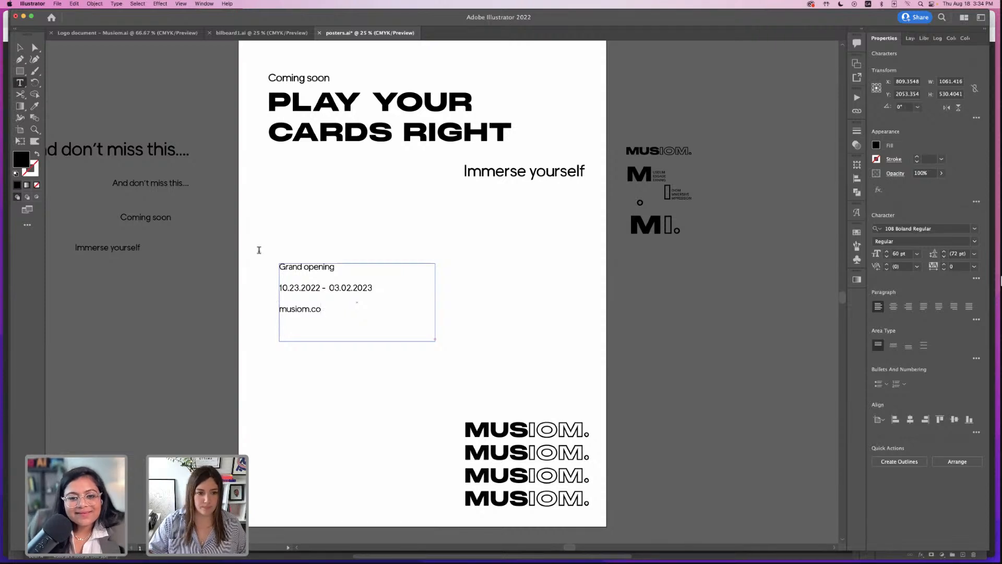
# - Nudge the large "Immerse yourself" tagline slightly up and to the left beneath the headline
pyautogui.click(20, 48)
pyautogui.click(557, 184)
pyautogui.moveTo(555, 181); pyautogui.dragTo(552, 179)
pyautogui.click(558, 256)
# - Reword a poster copy of the small "And don't miss this..." text as "Interactive part of the experience" and widen its frame to fit one line
pyautogui.moveTo(140, 187); pyautogui.dragTo(408, 245)
pyautogui.press('t')
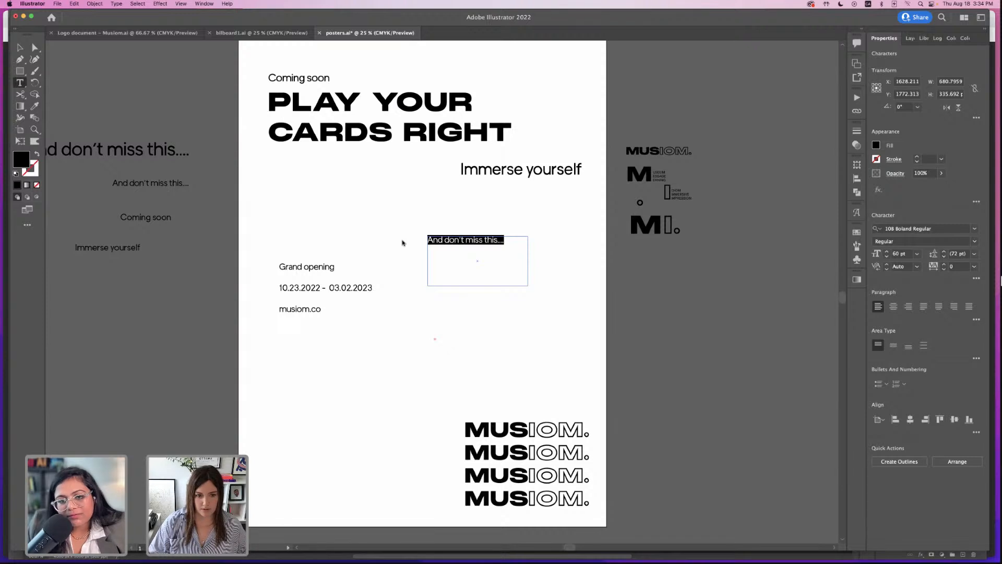
pyautogui.scroll(1, 426, 243)
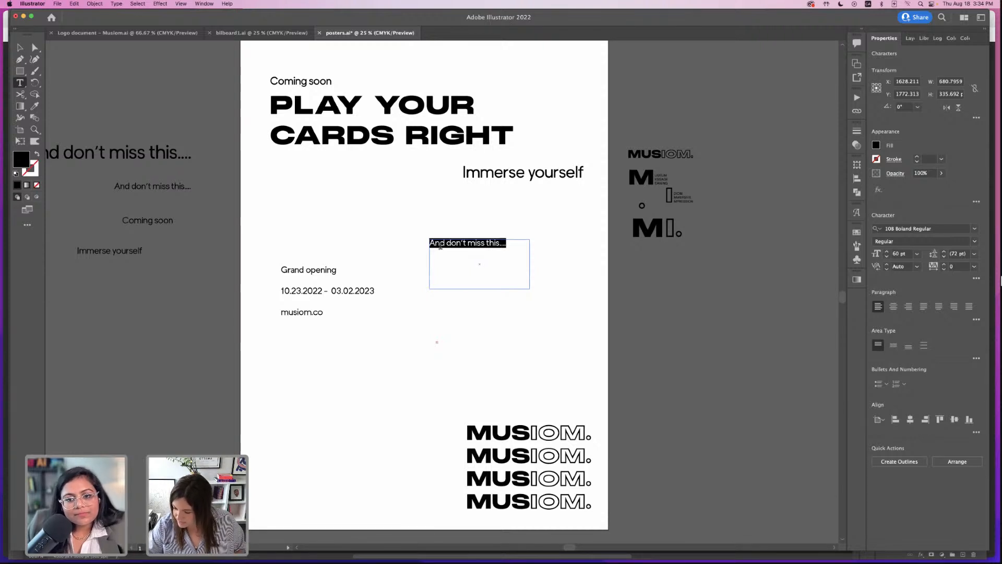
pyautogui.press('BackSpace')
pyautogui.write('In')
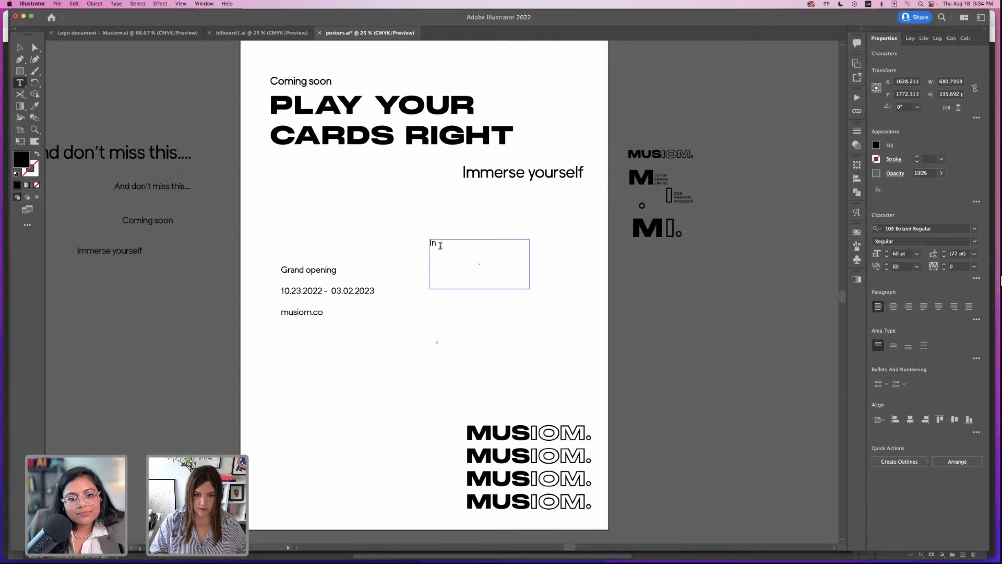
pyautogui.write('terac')
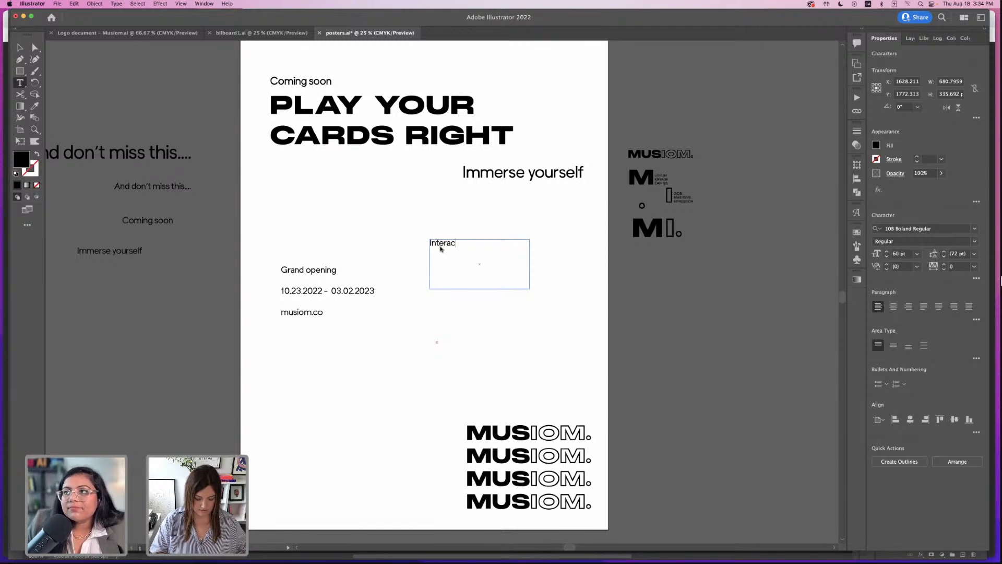
pyautogui.write('tive part')
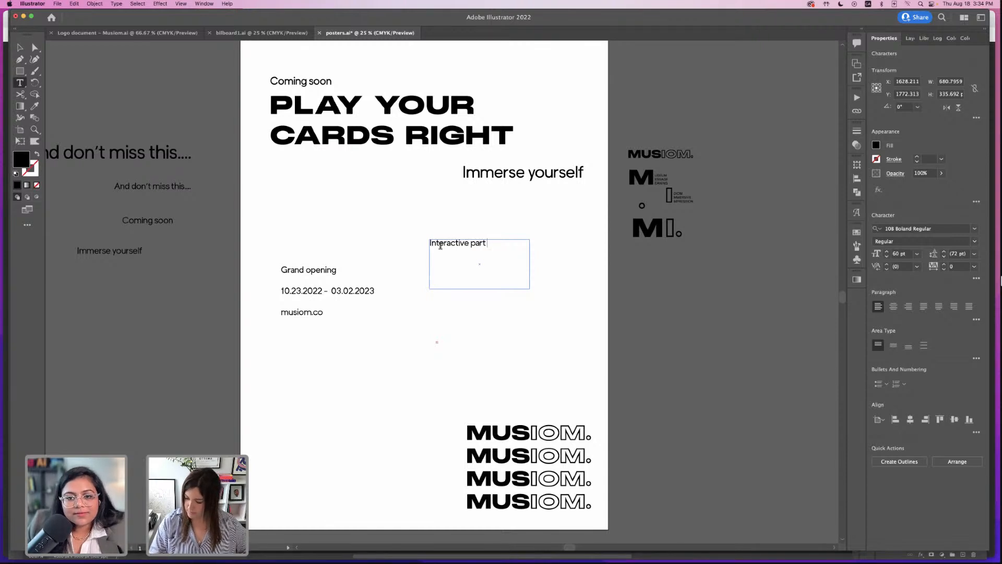
pyautogui.write(' of the ')
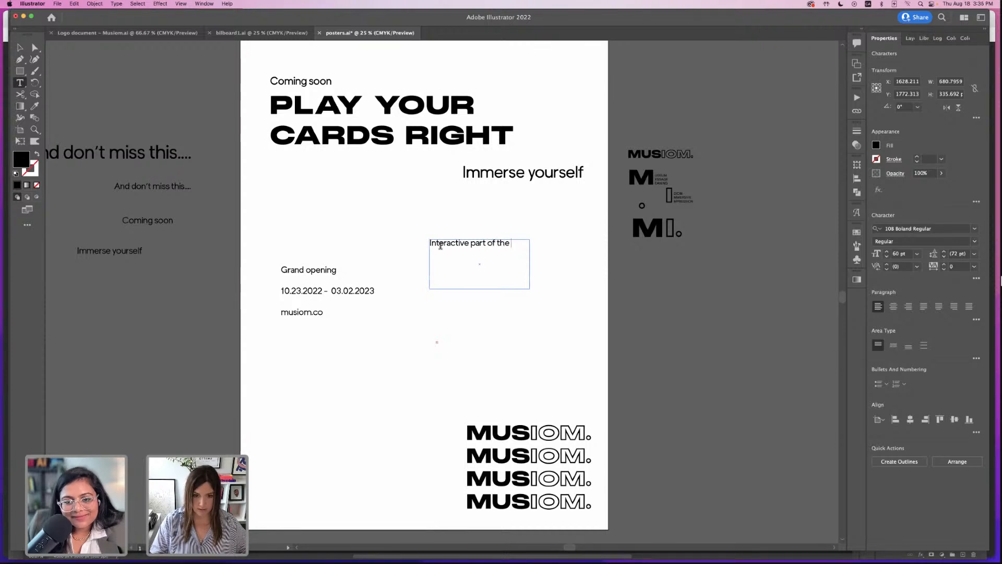
pyautogui.write('experience')
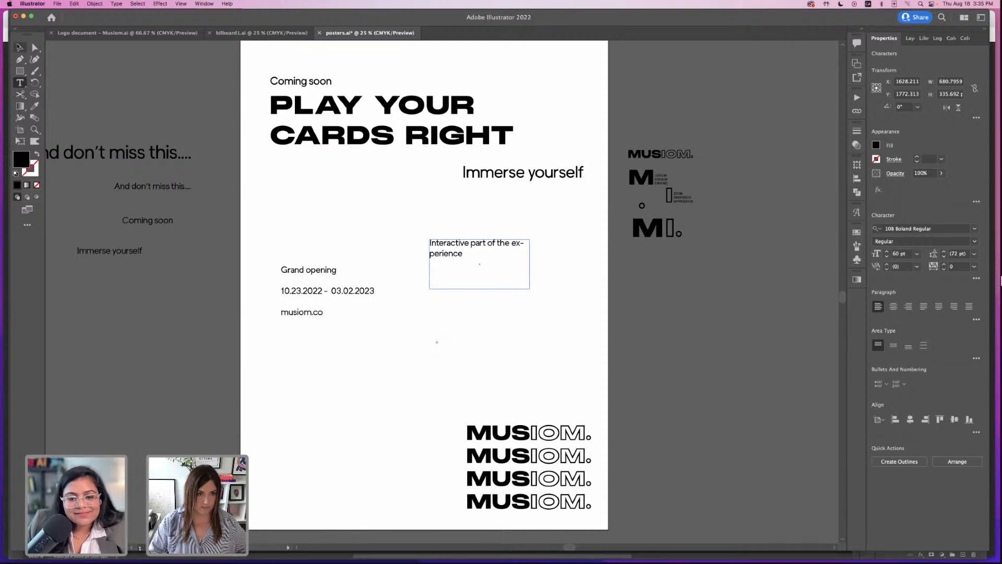
pyautogui.press('Escape')
pyautogui.moveTo(430, 264); pyautogui.dragTo(375, 264)
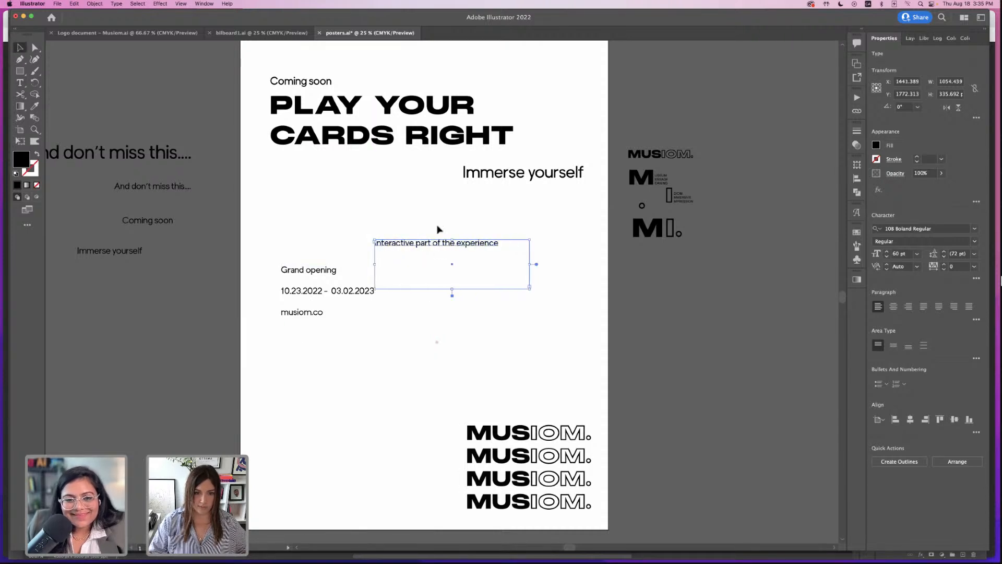
# - Duplicate the "Interactive part of the experience" text, reword the copy as "Feast your eyes" and move it onto the pasteboard beside the poster
pyautogui.moveTo(437, 243); pyautogui.dragTo(359, 361)
pyautogui.click(19, 83)
pyautogui.write('fe')
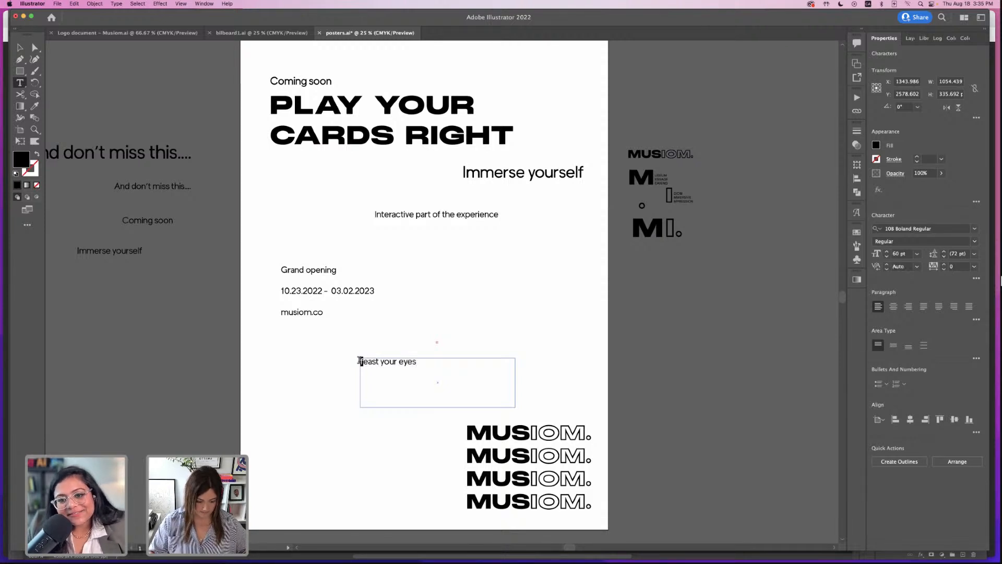
pyautogui.write('F')
pyautogui.click(20, 47)
pyautogui.click(484, 331)
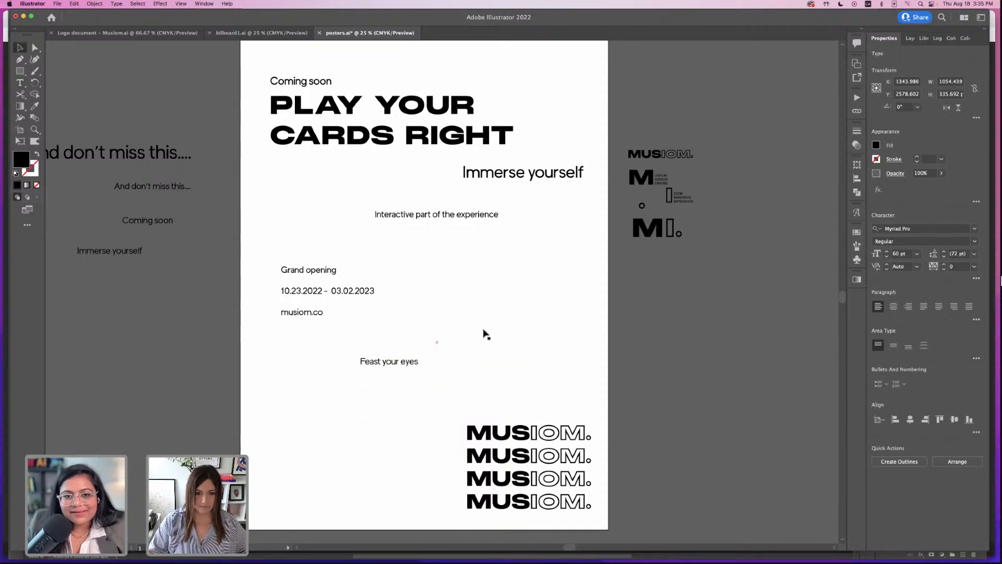
pyautogui.moveTo(414, 365); pyautogui.dragTo(131, 338)
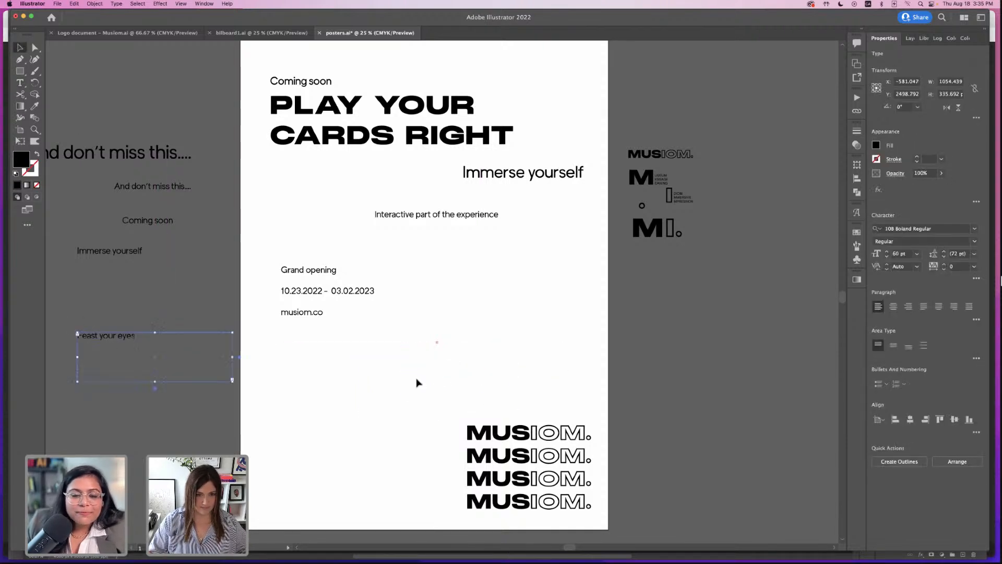
pyautogui.click(417, 382)
# - Shorten the "Interactive part of the experience" text on the poster to "Interactive experience" and save the document
pyautogui.click(456, 216)
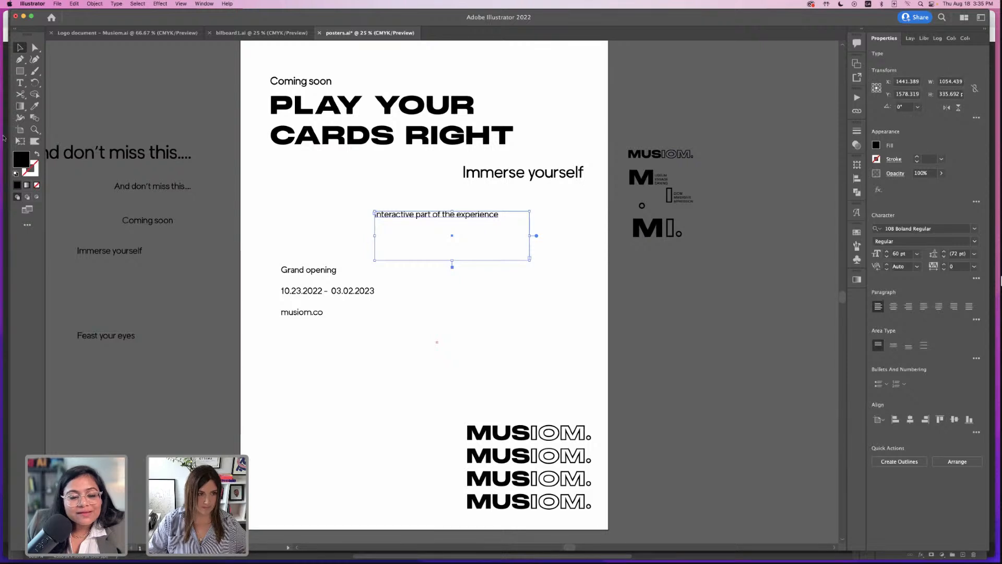
pyautogui.click(20, 83)
pyautogui.moveTo(457, 214); pyautogui.dragTo(418, 213)
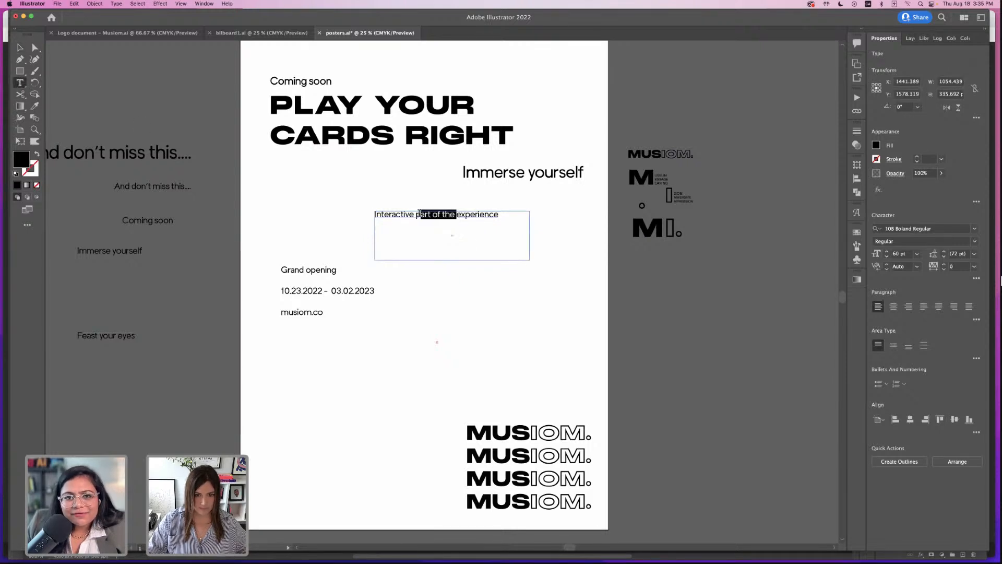
pyautogui.press('BackSpace')
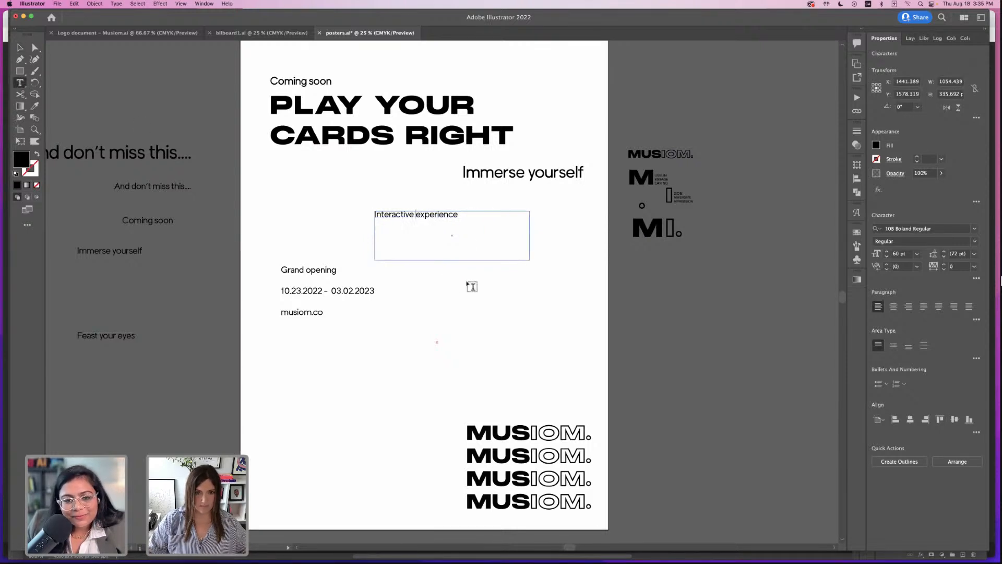
pyautogui.press('Escape')
pyautogui.click(275, 184)
pyautogui.press('super+s')
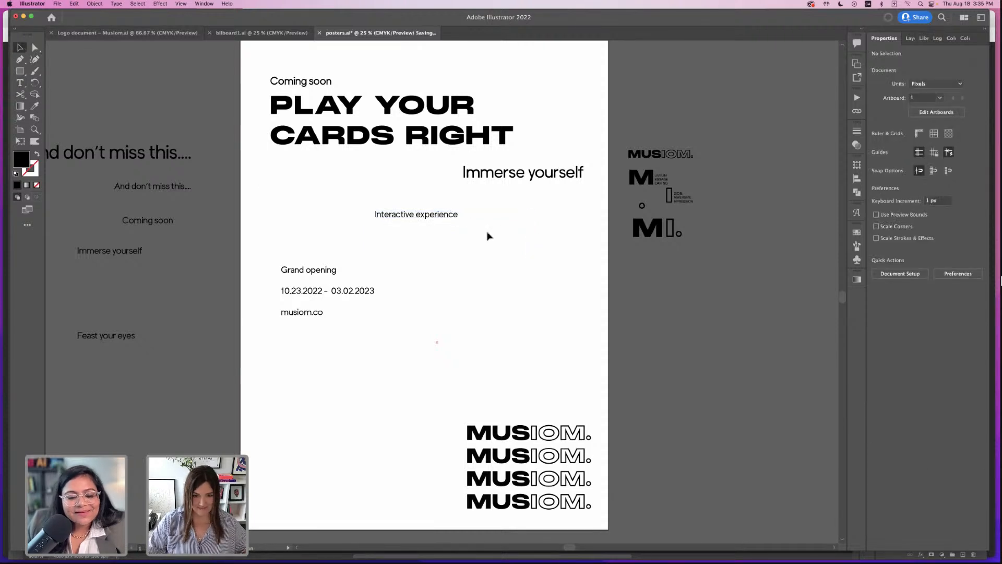
# - Reduce the height of the "Interactive experience" text frame to about 276 px and duplicate the text below it on the poster
pyautogui.click(462, 223)
pyautogui.moveTo(448, 218); pyautogui.dragTo(127, 450)
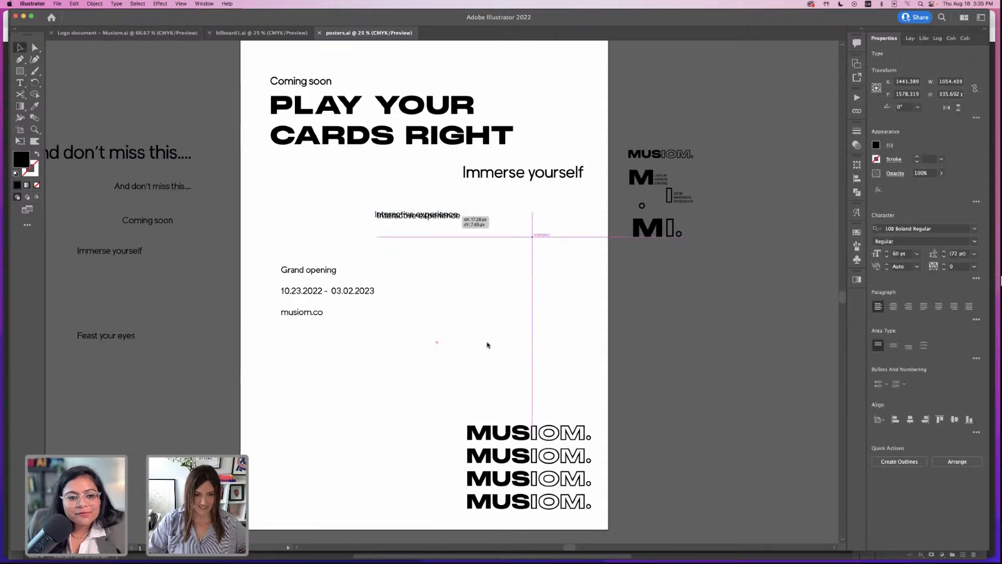
pyautogui.moveTo(487, 344); pyautogui.dragTo(460, 275)
pyautogui.moveTo(454, 215); pyautogui.dragTo(469, 221)
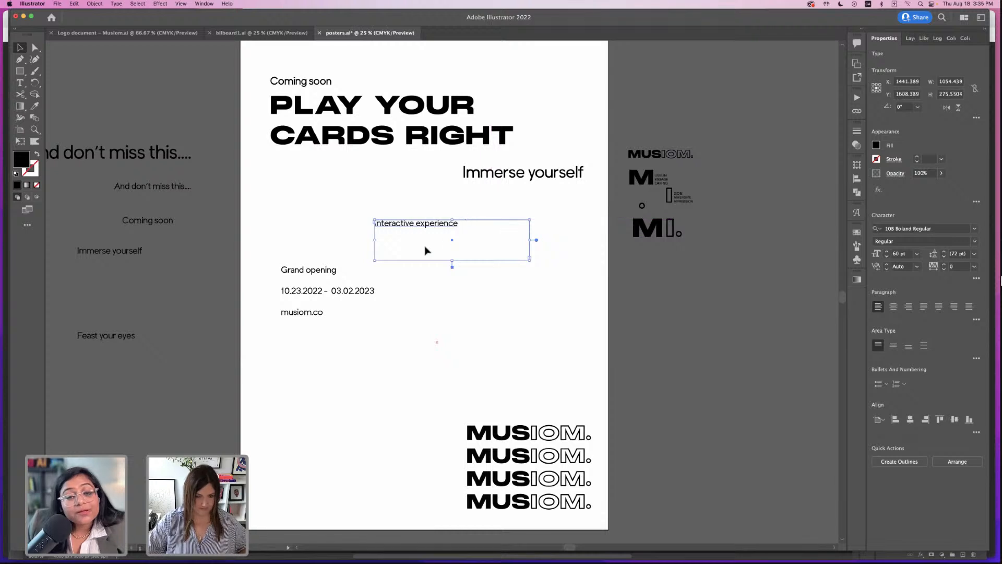
pyautogui.press('super+v')
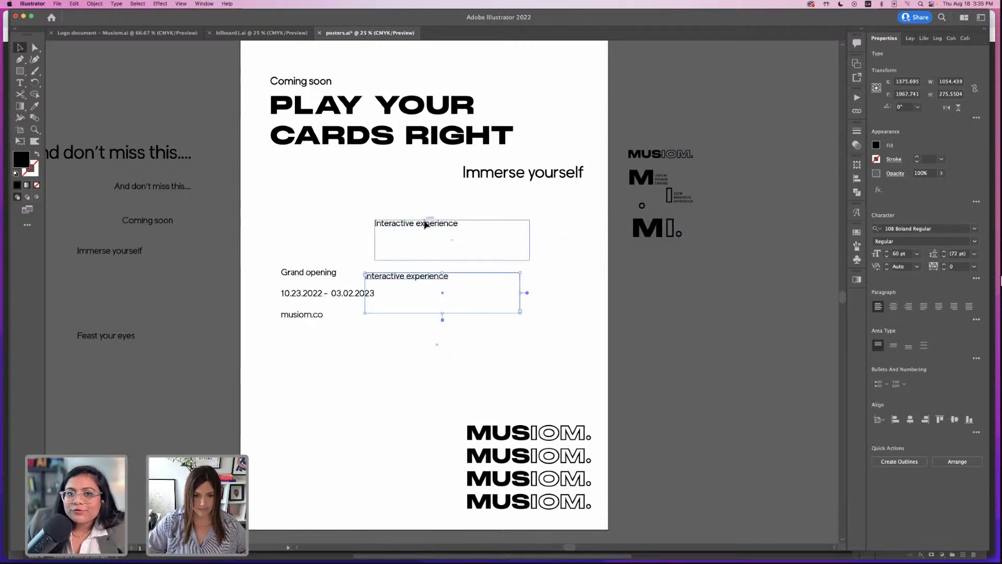
pyautogui.moveTo(427, 225); pyautogui.dragTo(84, 371)
pyautogui.press('super+z')
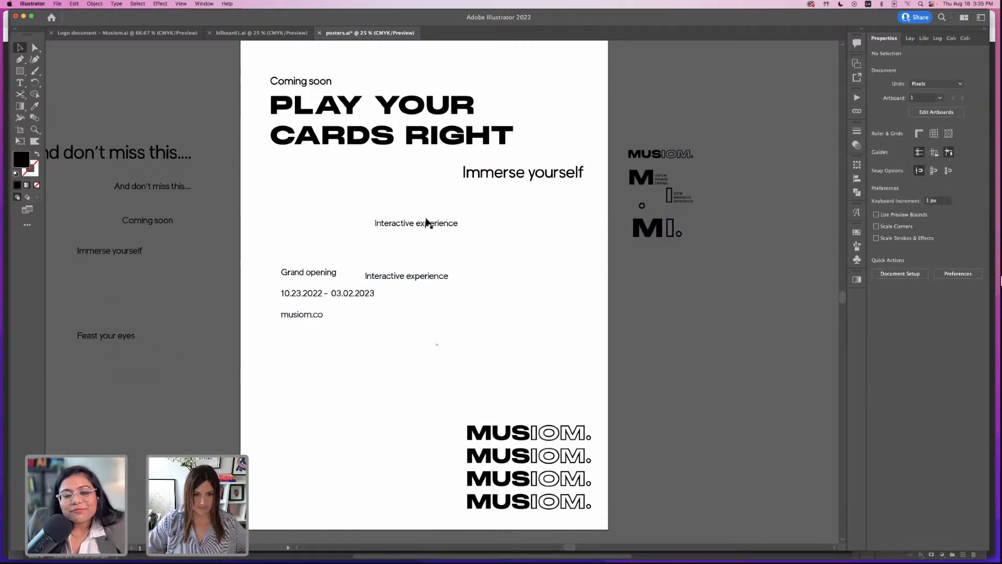
pyautogui.moveTo(426, 224); pyautogui.dragTo(116, 400)
pyautogui.press('super+z')
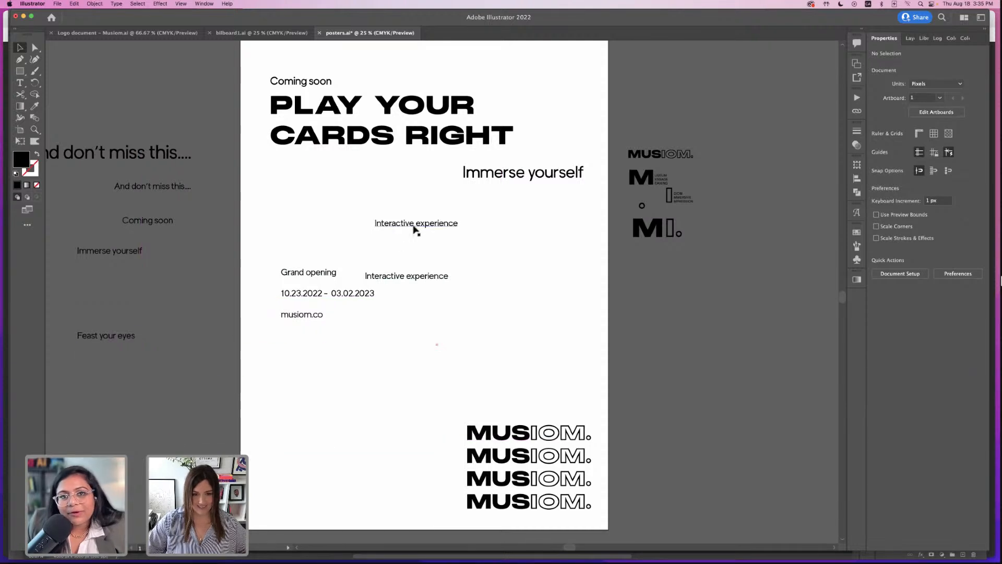
# - Move both "Interactive experience" texts off the poster onto the pasteboard beneath the small logos
pyautogui.moveTo(416, 229); pyautogui.dragTo(664, 303)
pyautogui.click(459, 284)
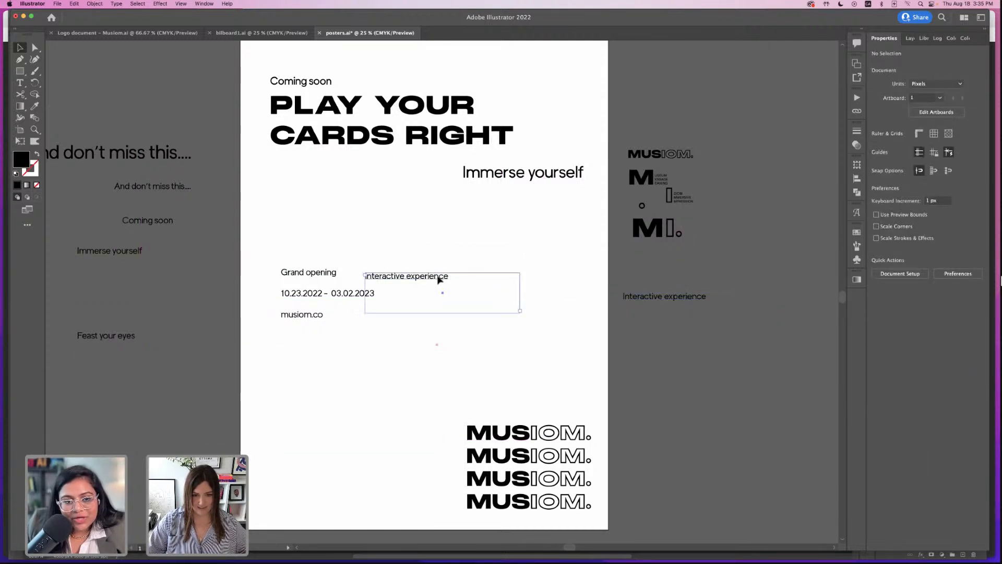
pyautogui.moveTo(425, 280); pyautogui.dragTo(707, 343)
pyautogui.click(480, 305)
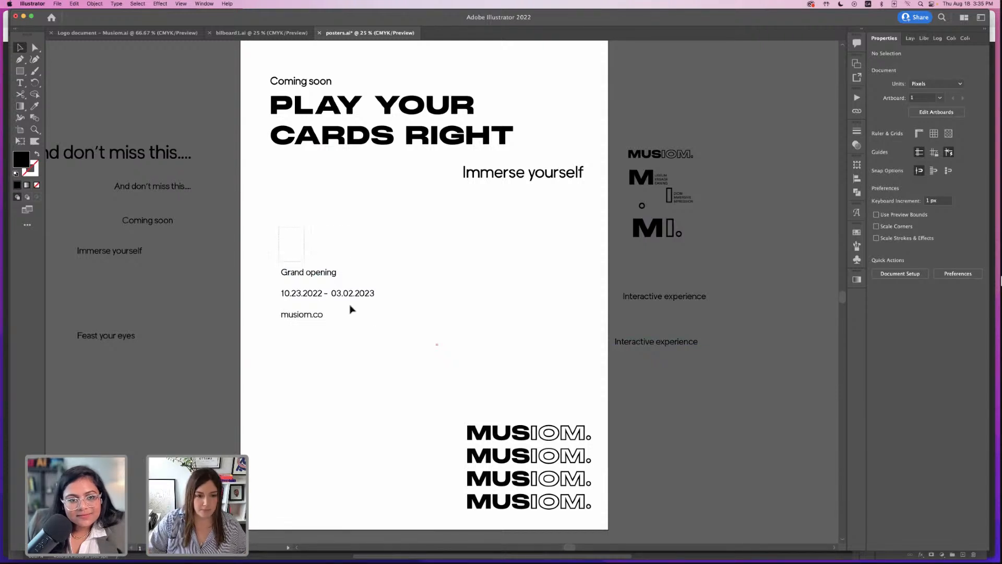
pyautogui.click(389, 339)
pyautogui.press('super+shift+o')
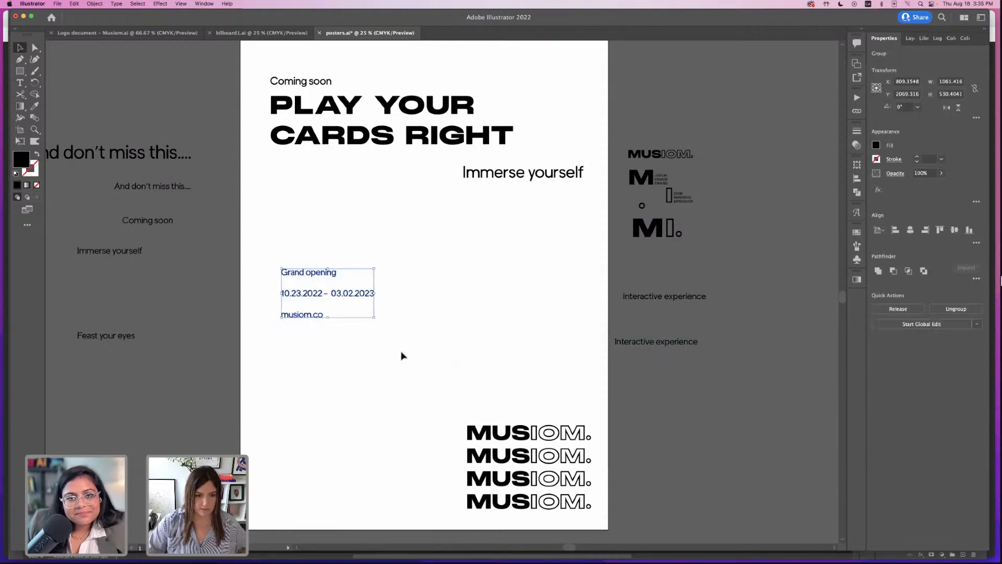
pyautogui.press('super+z')
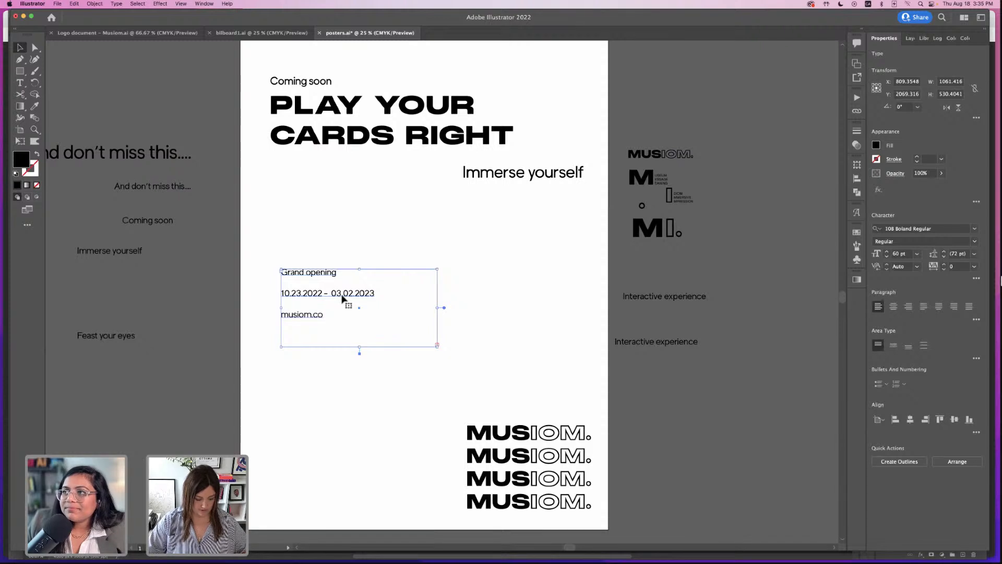
# - Duplicate the Grand opening event text and place the copy on the pasteboard below the "Interactive experience" texts
pyautogui.click(746, 409)
pyautogui.press('super+v')
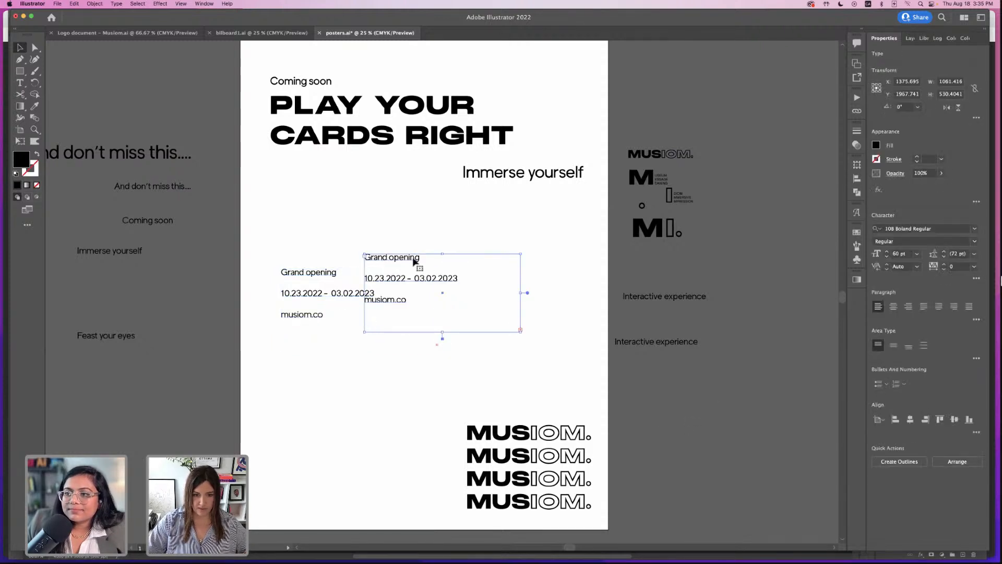
pyautogui.moveTo(416, 260); pyautogui.dragTo(689, 372)
# - Convert the poster's event text to outlines, enlarge it to about 973 px wide and ungroup it
pyautogui.moveTo(280, 258); pyautogui.dragTo(451, 359)
pyautogui.press('super+shift+o')
pyautogui.moveTo(374, 318); pyautogui.dragTo(426, 355)
pyautogui.click(425, 358)
pyautogui.press('super+shift+g')
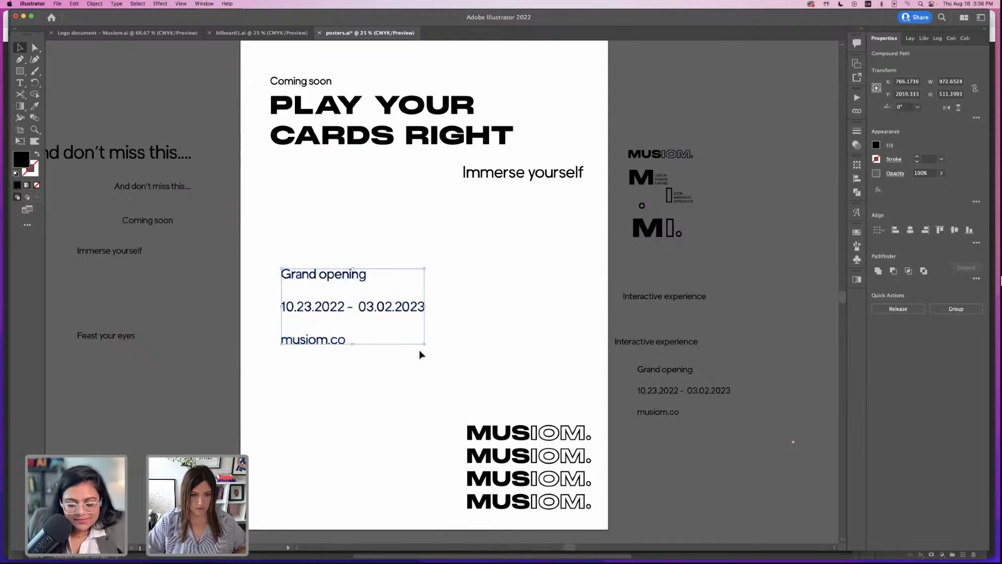
# - Group the outlined letters of the event text line by line: "Grand opening", the date range and "musiom.co"
pyautogui.moveTo(262, 251); pyautogui.dragTo(381, 287)
pyautogui.press('super+g')
pyautogui.click(460, 312)
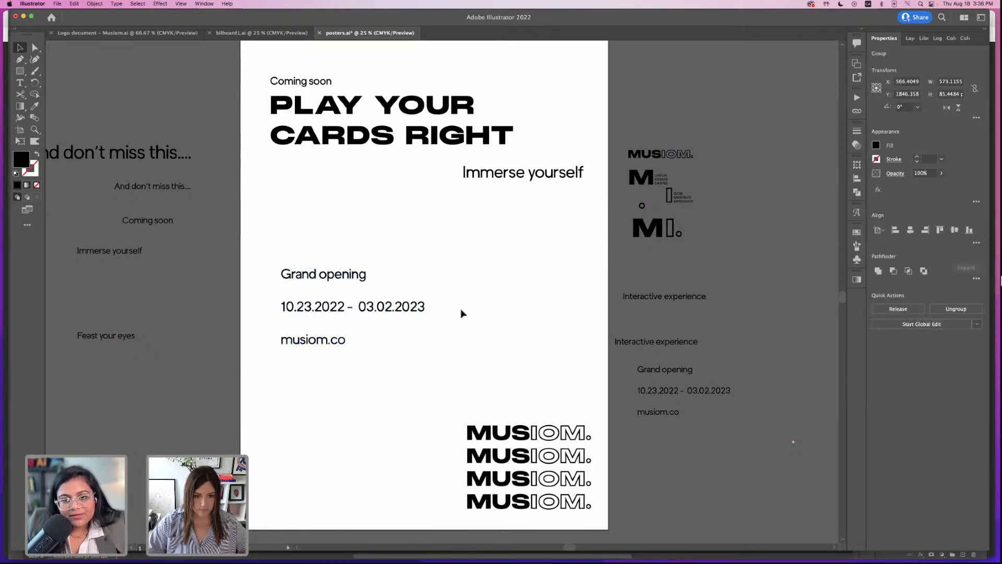
pyautogui.moveTo(270, 294); pyautogui.dragTo(422, 361)
pyautogui.press('super+g')
pyautogui.click(397, 354)
pyautogui.press('super+g')
pyautogui.click(398, 359)
# - Tighten the line spacing by moving "Grand opening" down and "musiom.co" up towards the date line
pyautogui.moveTo(303, 277); pyautogui.dragTo(303, 296)
pyautogui.moveTo(313, 339); pyautogui.dragTo(313, 324)
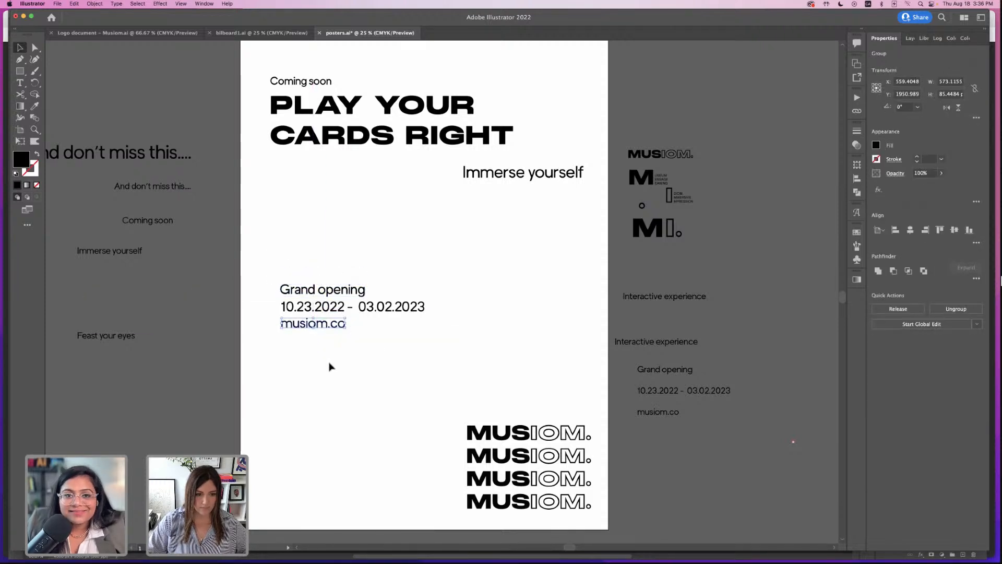
pyautogui.click(330, 367)
# - Left-align the three event lines and move the block to the lower left area of the poster
pyautogui.moveTo(267, 273); pyautogui.dragTo(344, 342)
pyautogui.click(895, 230)
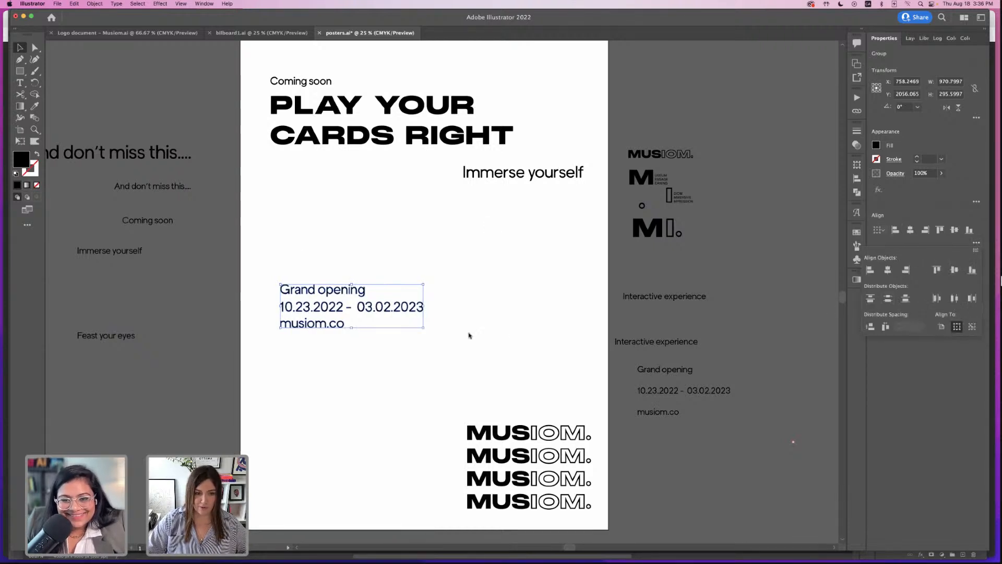
pyautogui.moveTo(296, 248); pyautogui.dragTo(372, 376)
pyautogui.click(471, 300)
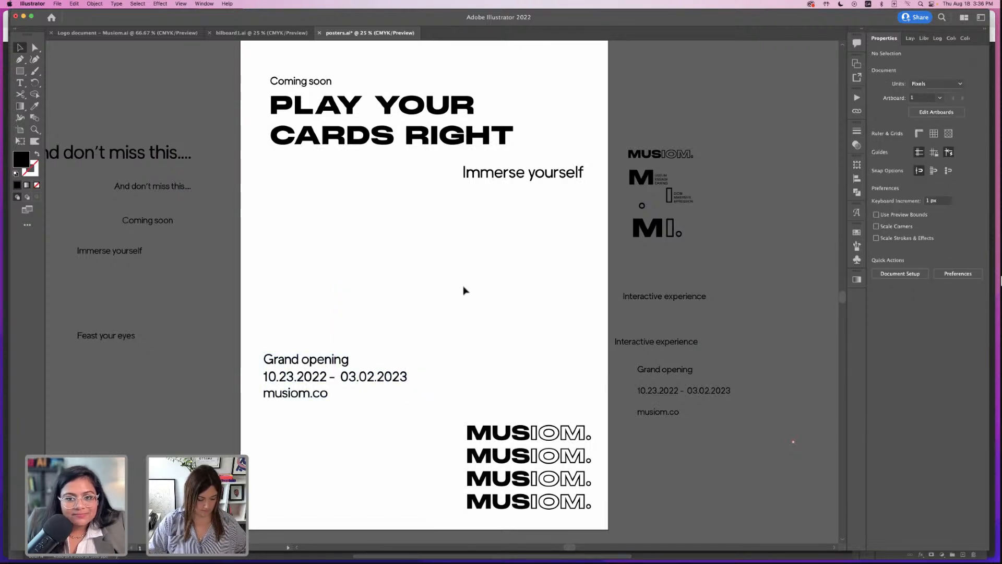
# - Turn the headline word "CARDS" into outlined lettering with no fill and an 8 pt black stroke
pyautogui.press('a')
pyautogui.moveTo(248, 119); pyautogui.dragTo(402, 174)
pyautogui.click(37, 154)
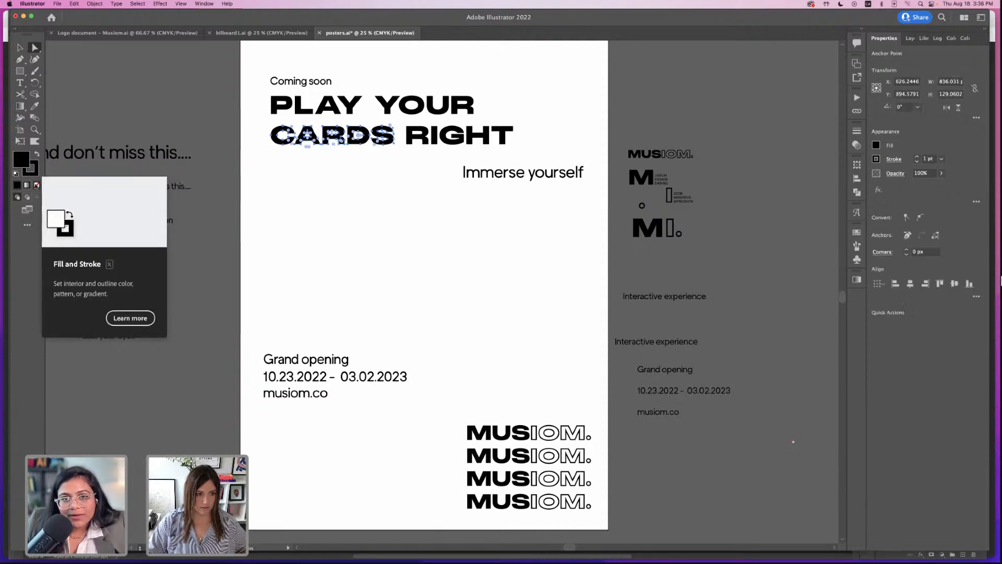
pyautogui.click(941, 159)
pyautogui.click(955, 277)
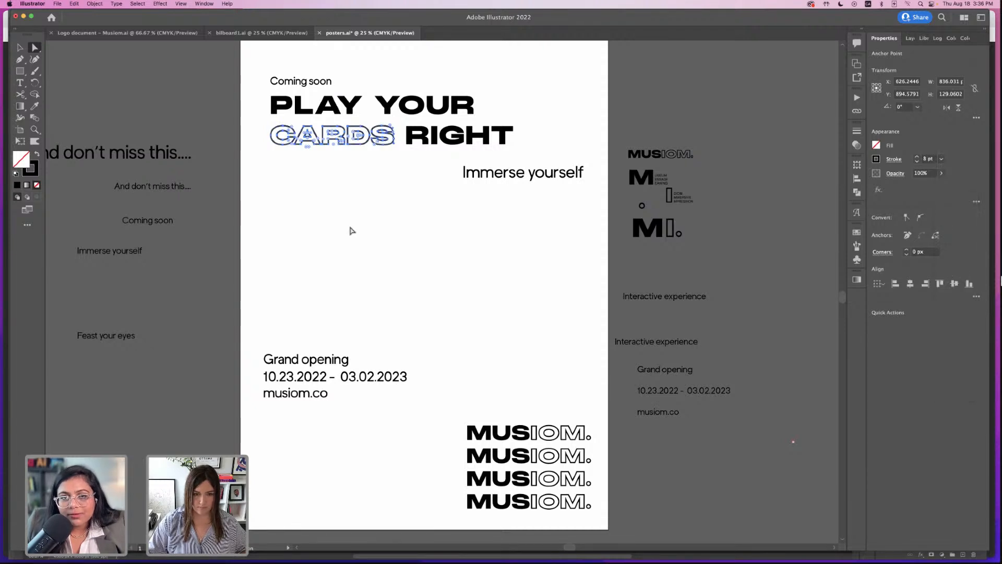
pyautogui.click(351, 230)
# - Ungroup the "PLAY YOUR CARDS RIGHT" headline
pyautogui.click(20, 48)
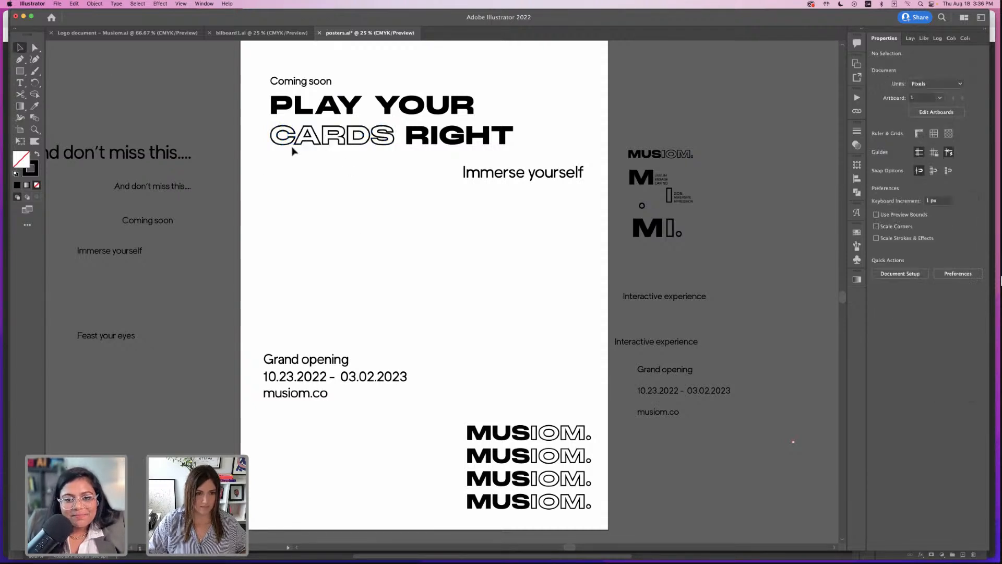
pyautogui.moveTo(397, 149); pyautogui.dragTo(396, 150)
pyautogui.click(335, 178)
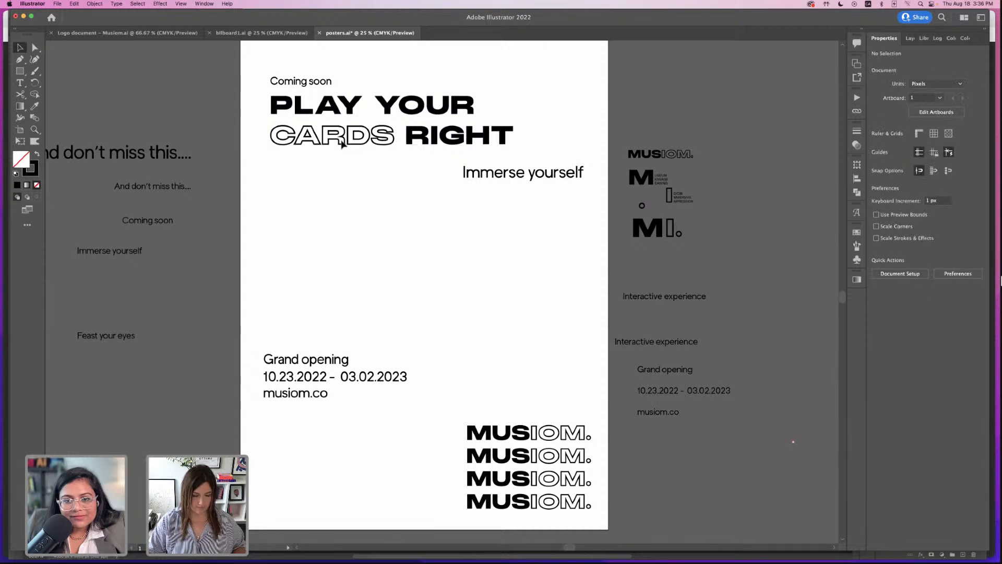
pyautogui.click(343, 140)
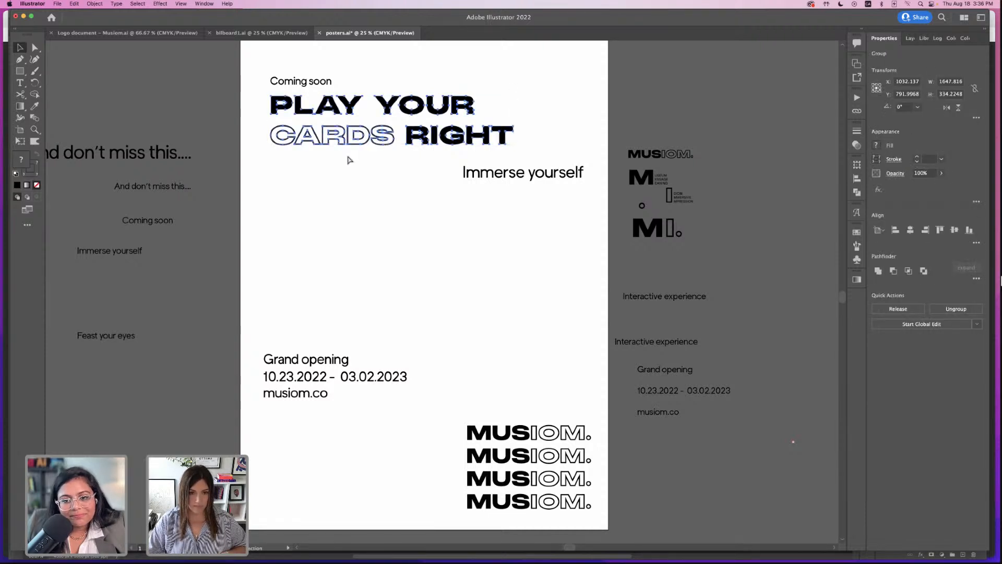
pyautogui.press('super+shift+g')
pyautogui.click(363, 192)
pyautogui.press('a')
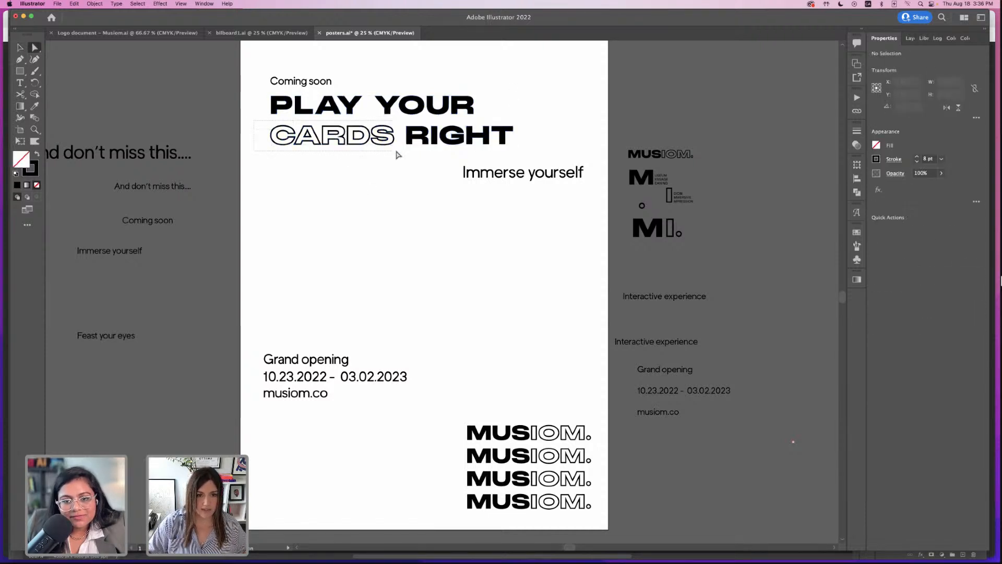
pyautogui.click(396, 150)
pyautogui.click(95, 4)
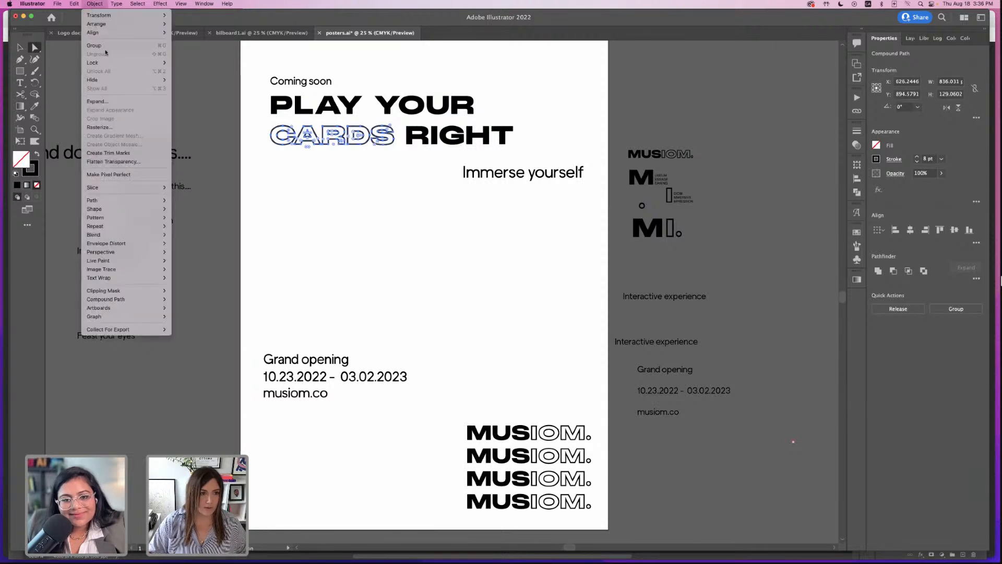
pyautogui.click(430, 333)
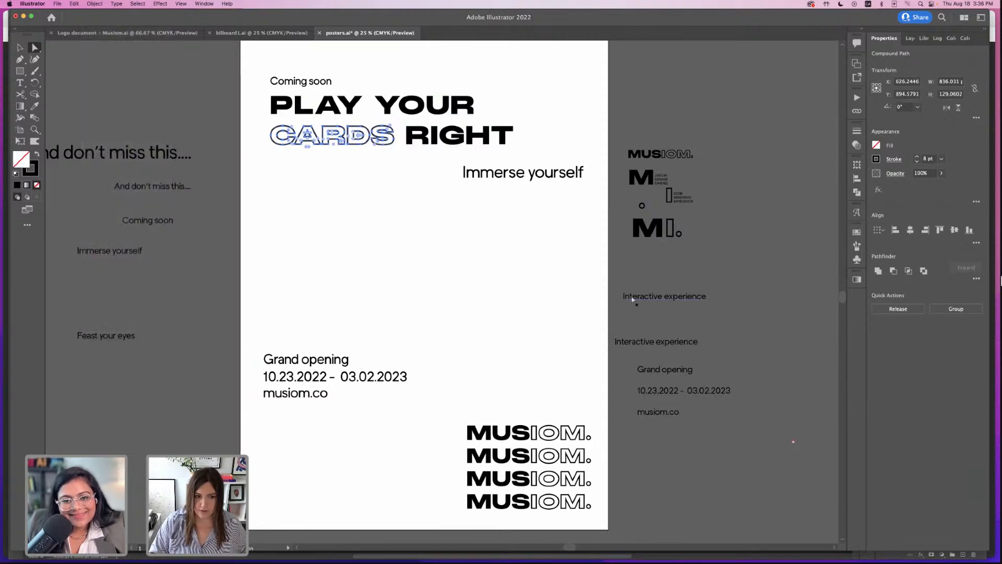
# - Examine the fonts of the small "And don't miss this..." text and the extended Musiom sample in the logo document
pyautogui.click(183, 188)
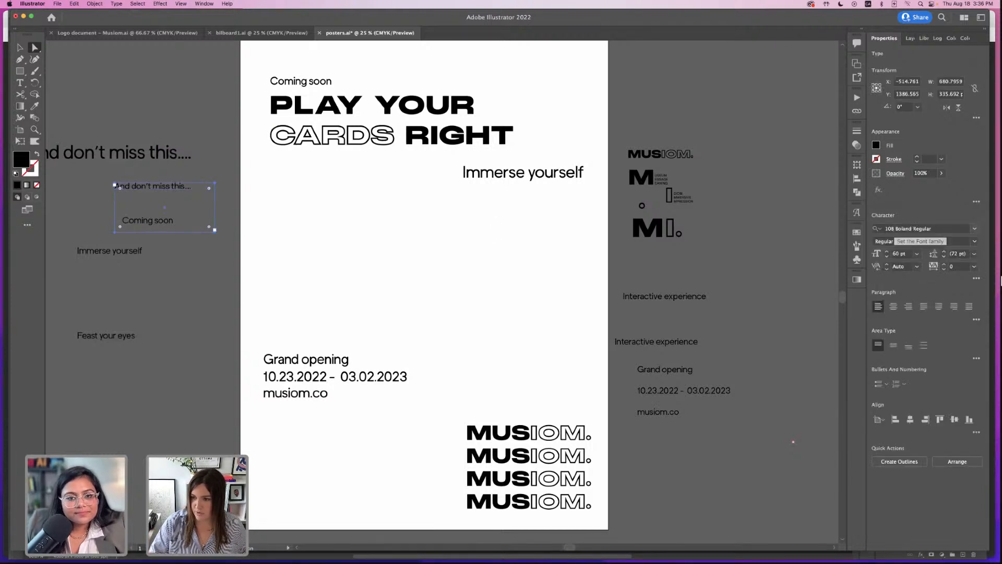
pyautogui.moveTo(538, 559)
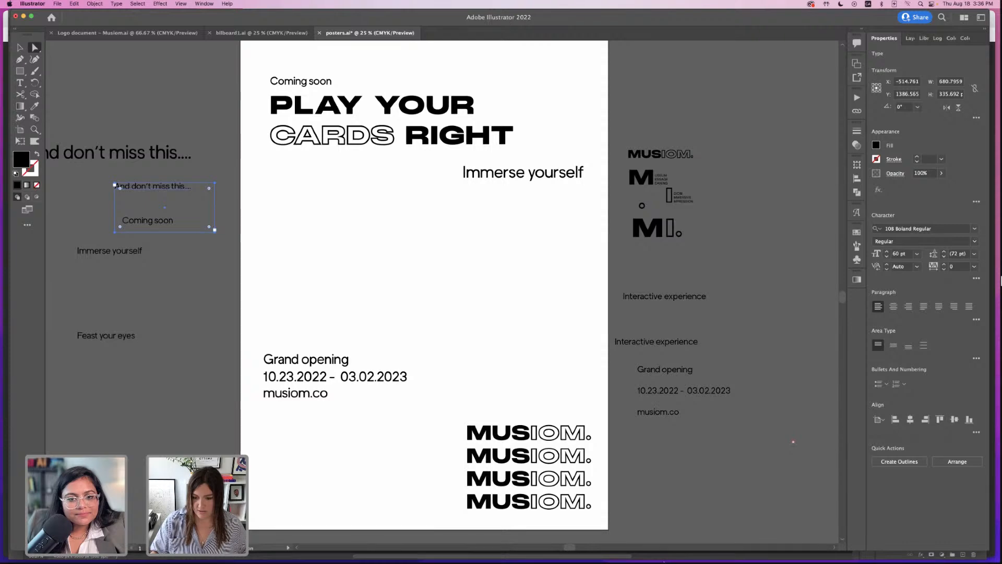
pyautogui.click(128, 32)
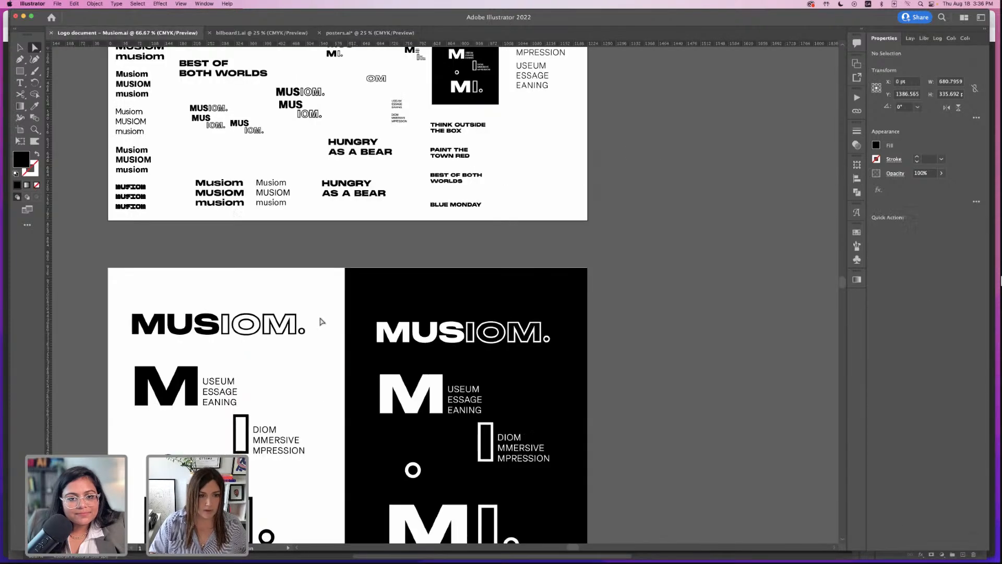
pyautogui.scroll(3, 322, 322)
pyautogui.click(140, 111)
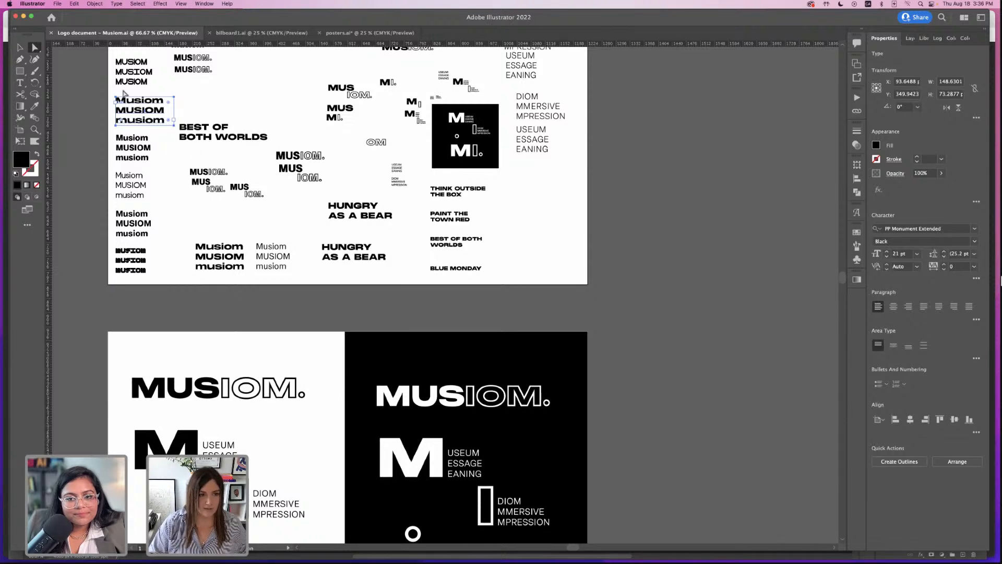
# - Return to the posters document, clear the selection and save it
pyautogui.click(359, 33)
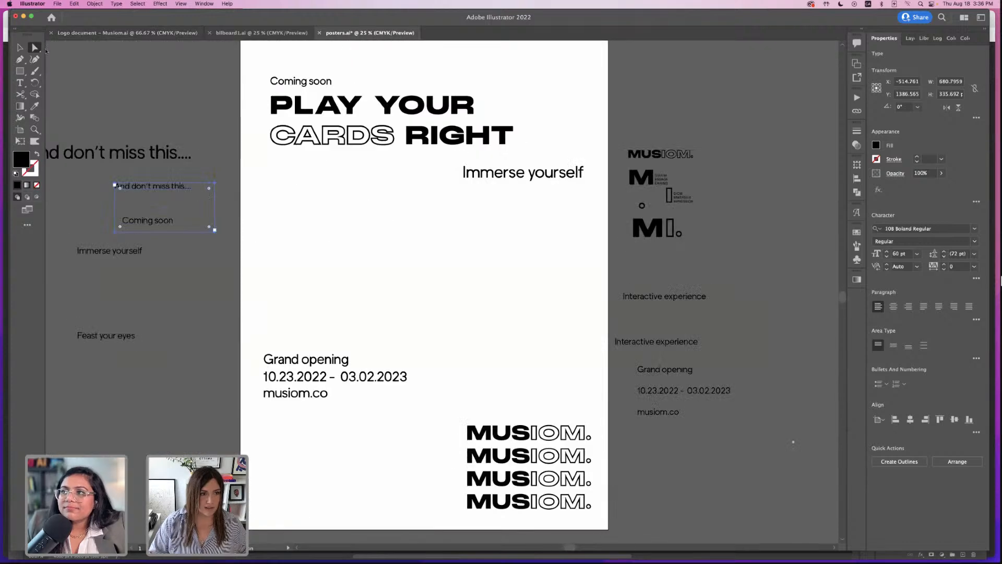
pyautogui.click(322, 246)
pyautogui.press('super+s')
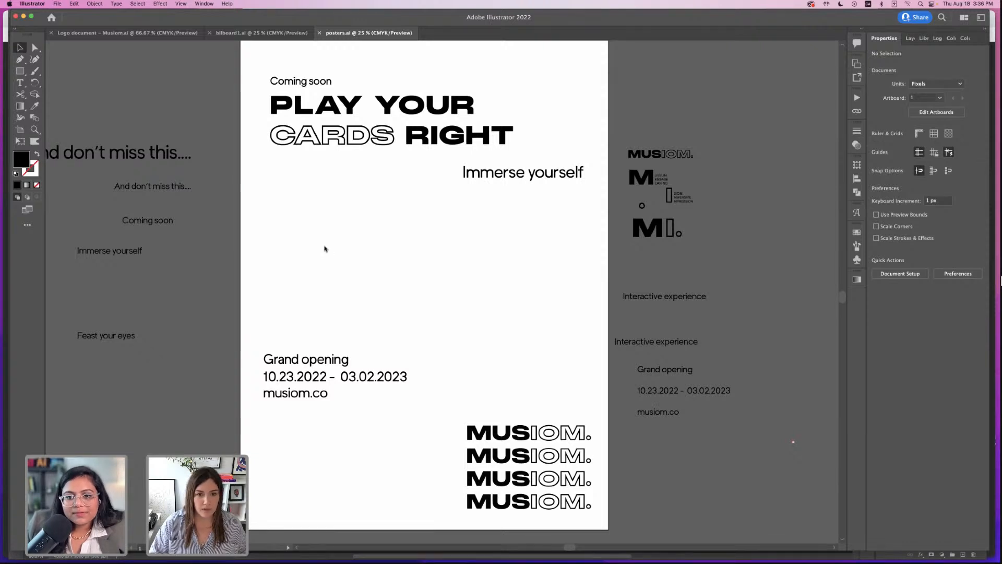
# - Expand the fill and stroke of the outlined headline word "CARDS" into shapes and clear the selection
pyautogui.click(335, 136)
pyautogui.click(288, 137)
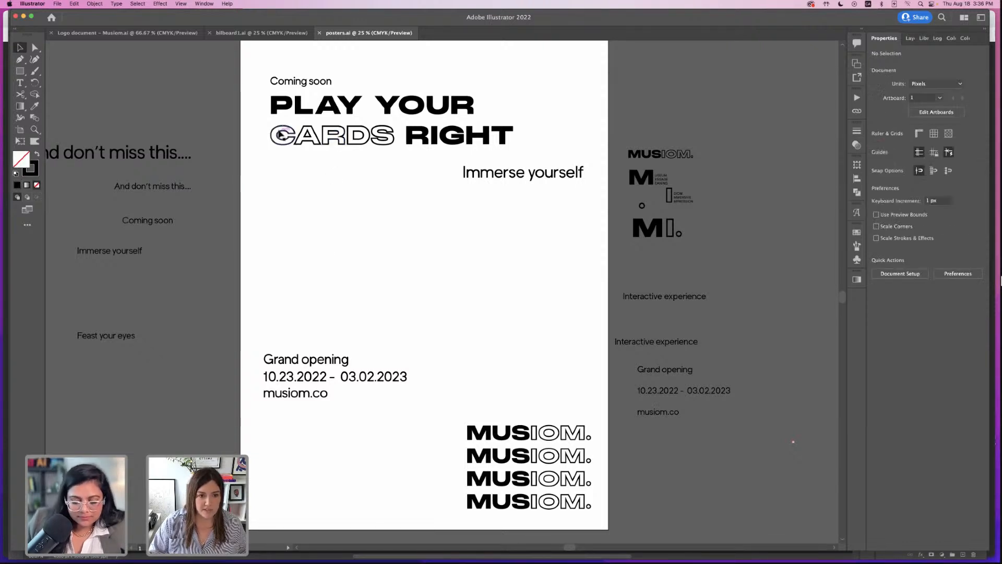
pyautogui.click(331, 137)
pyautogui.click(95, 4)
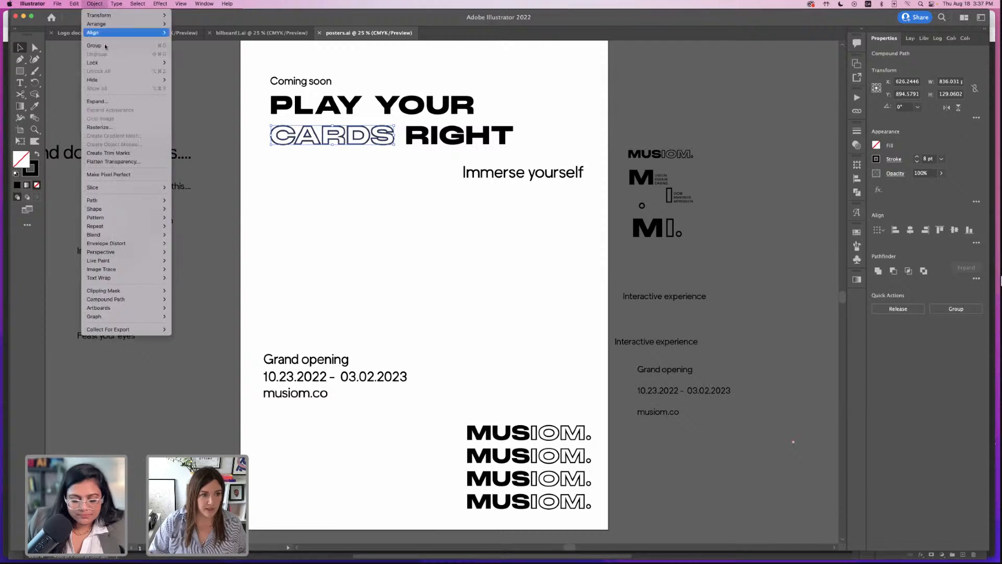
pyautogui.click(310, 201)
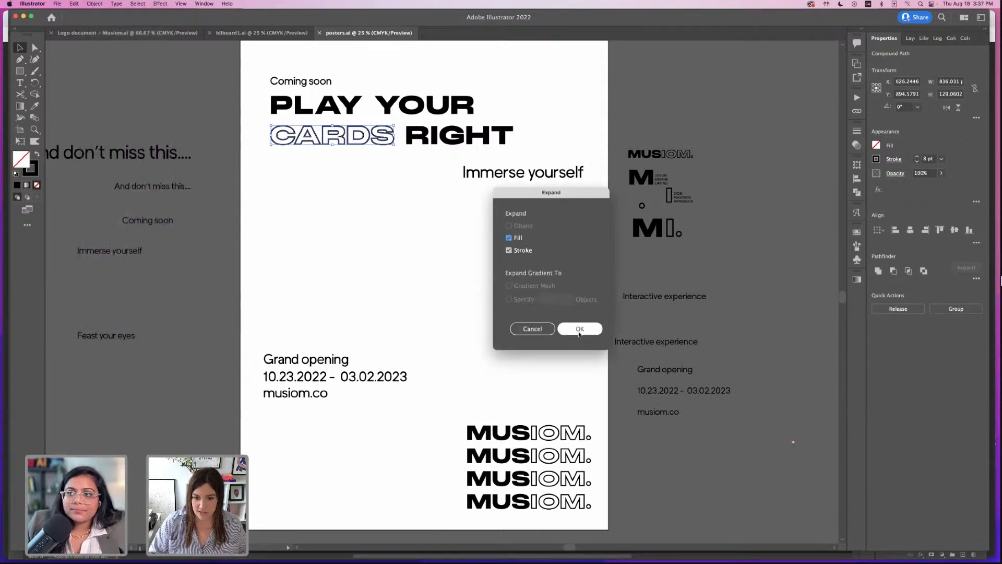
pyautogui.click(580, 331)
pyautogui.click(449, 258)
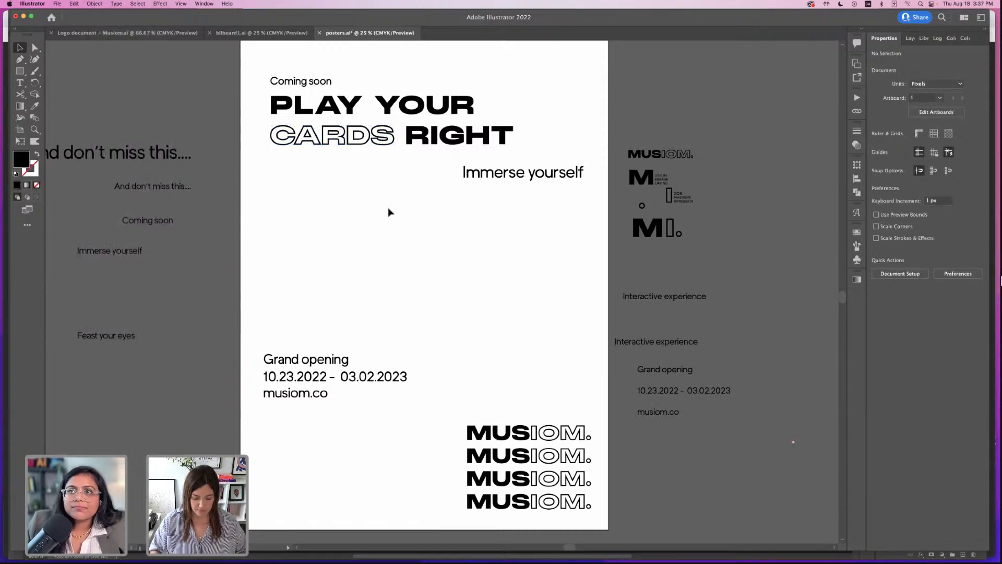
# - Switch to Adobe Bridge, minimize the mockup window and show the Collage folder in the window with the cut-out people
pyautogui.press('super+minus')
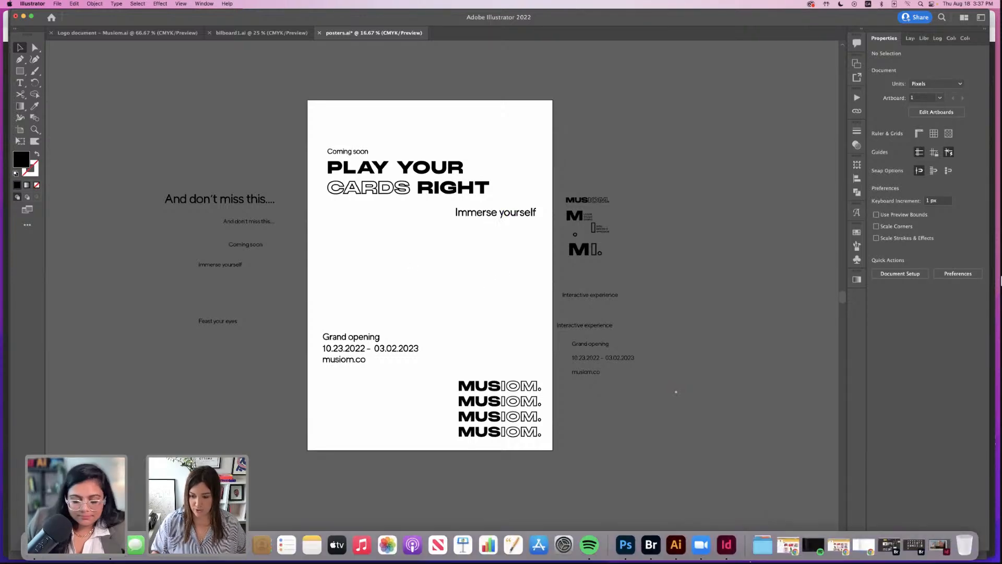
pyautogui.click(649, 545)
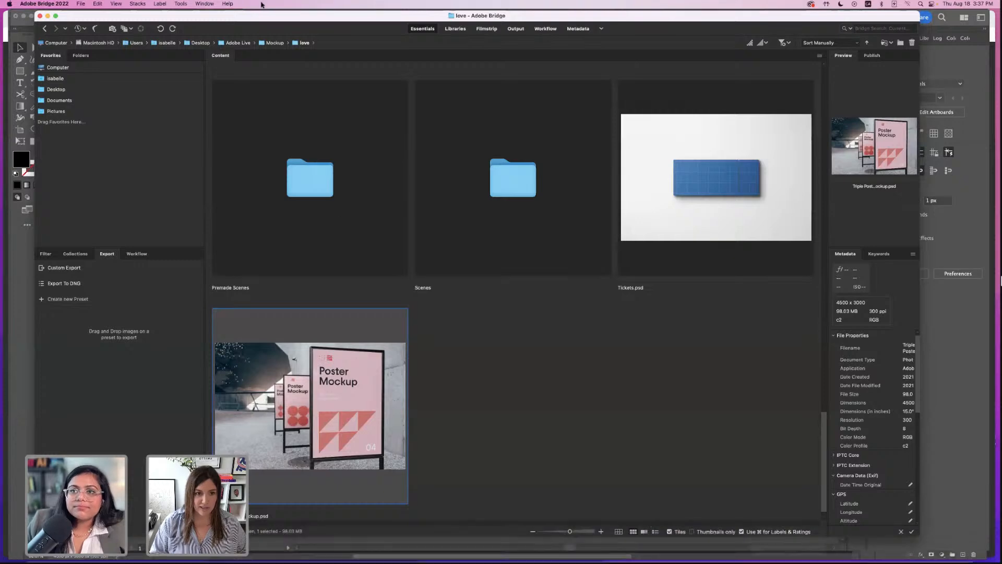
pyautogui.click(48, 16)
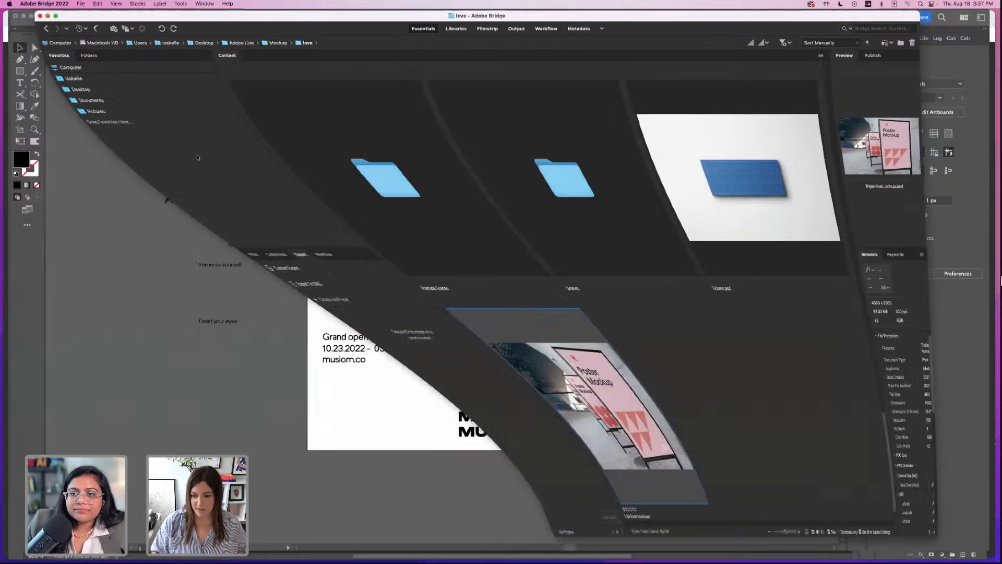
pyautogui.moveTo(870, 557)
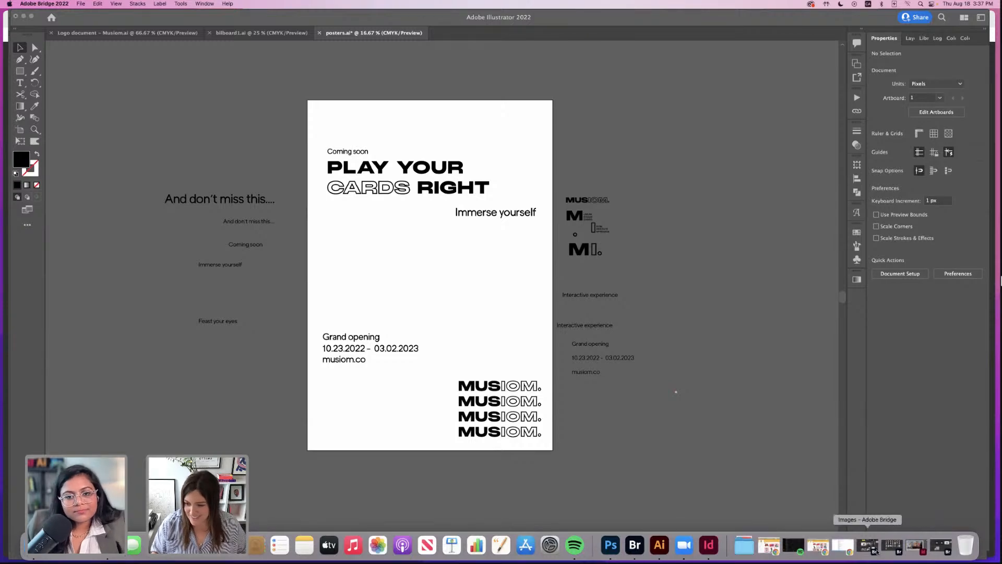
pyautogui.click(890, 547)
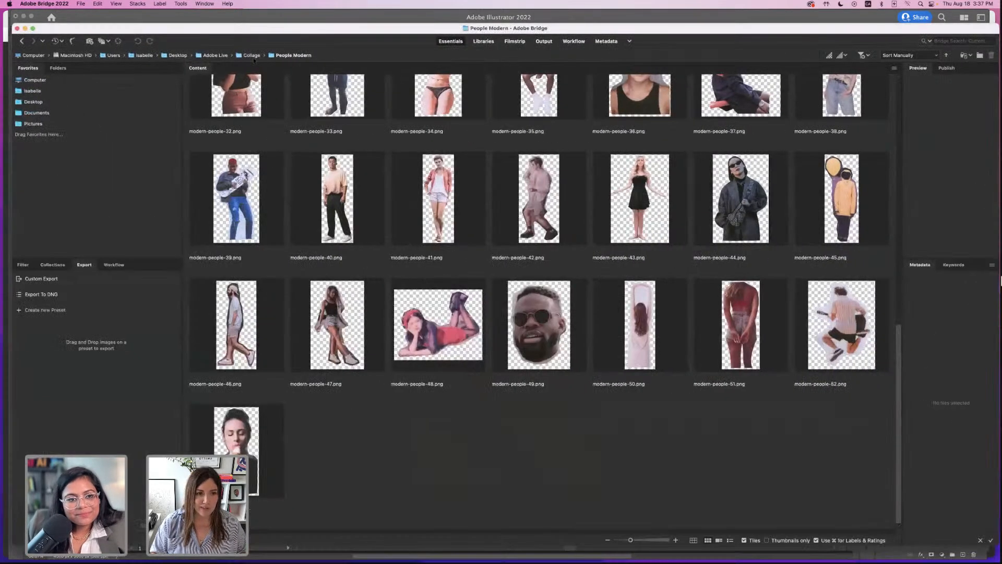
pyautogui.click(252, 55)
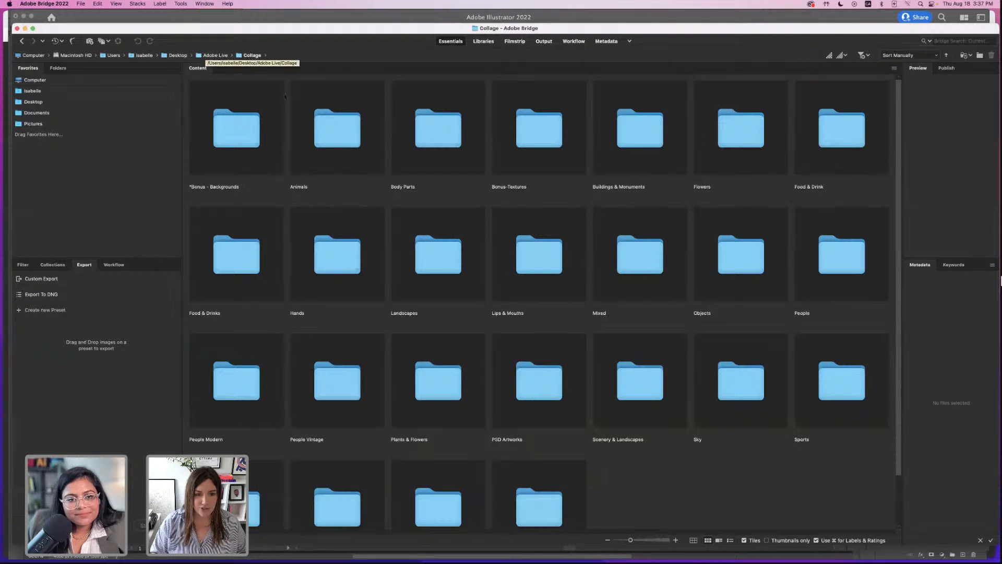
# - Look through the cut-out images in the Collage library's Objects folder
pyautogui.moveTo(898, 198); pyautogui.dragTo(896, 272)
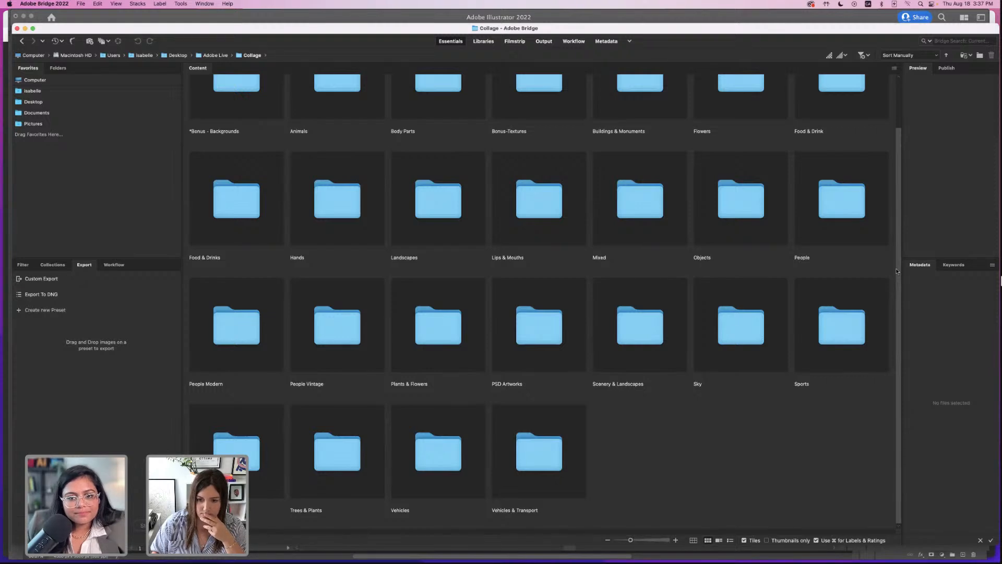
pyautogui.click(743, 206)
pyautogui.doubleClick(742, 205)
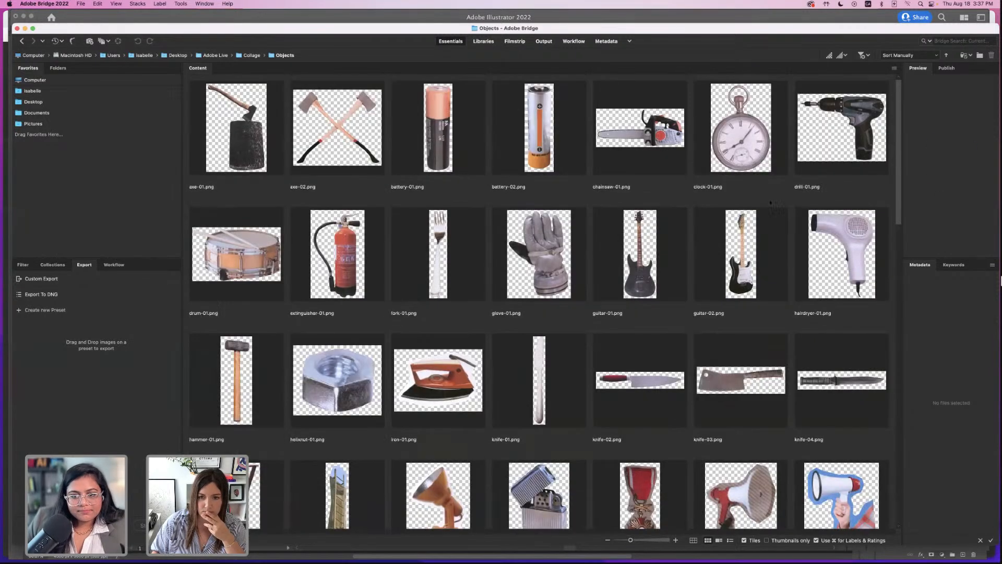
pyautogui.scroll(-15, 900, 98)
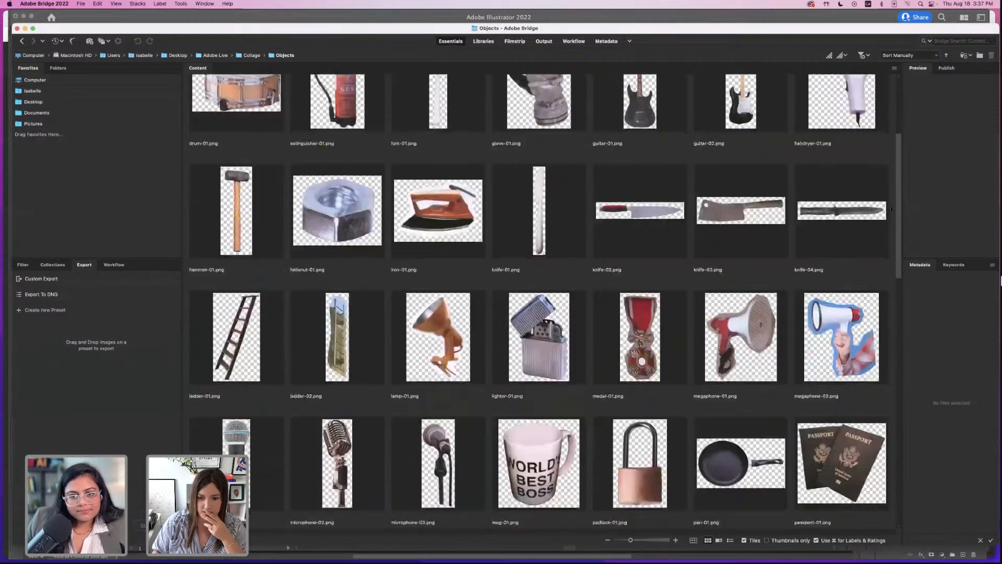
pyautogui.scroll(-7, 894, 420)
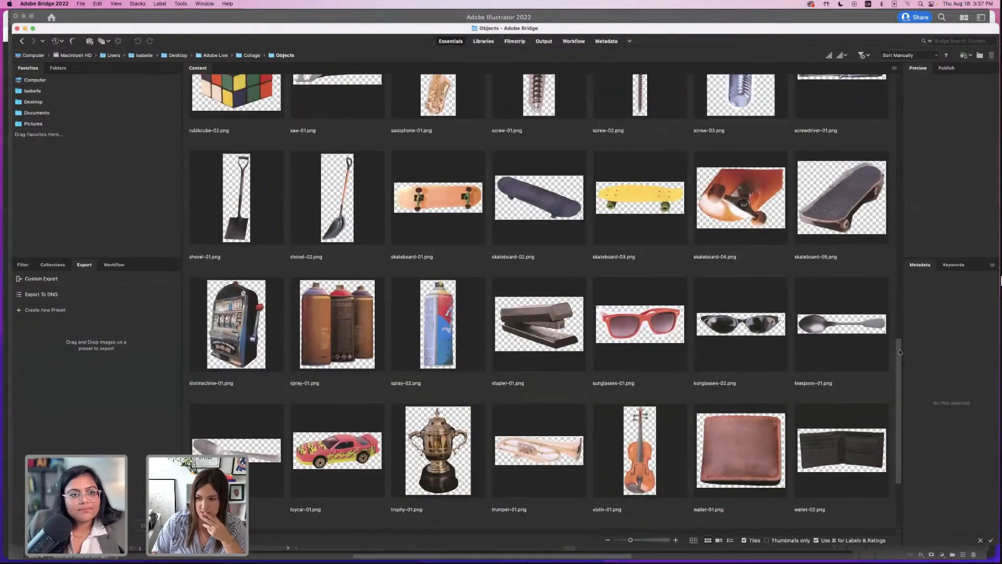
pyautogui.scroll(20, 894, 419)
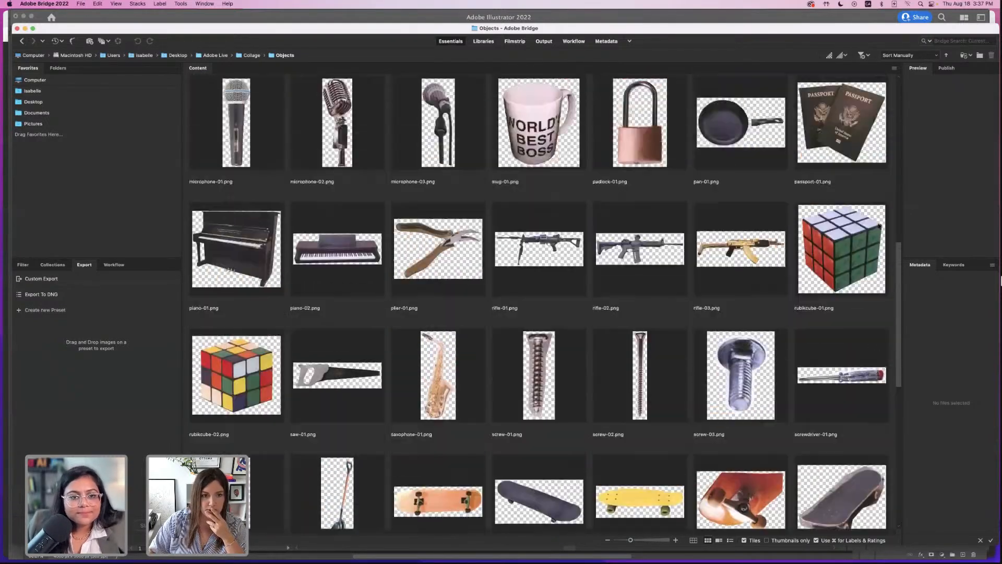
pyautogui.scroll(3, 879, 114)
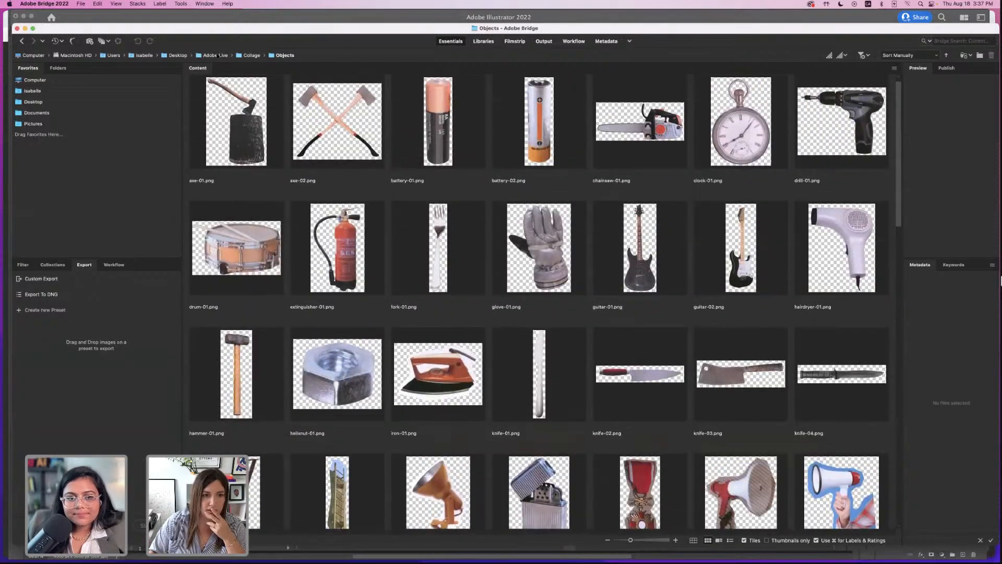
# - Find the playing-card images in the Collage library's Mixed folder and place poker-02.png beside the poster in Illustrator
pyautogui.click(247, 56)
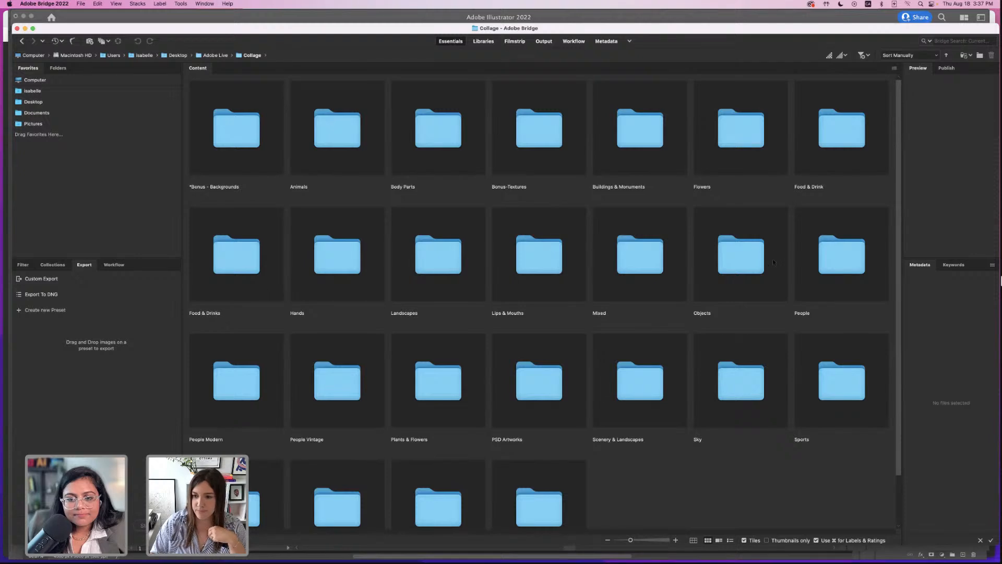
pyautogui.doubleClick(657, 254)
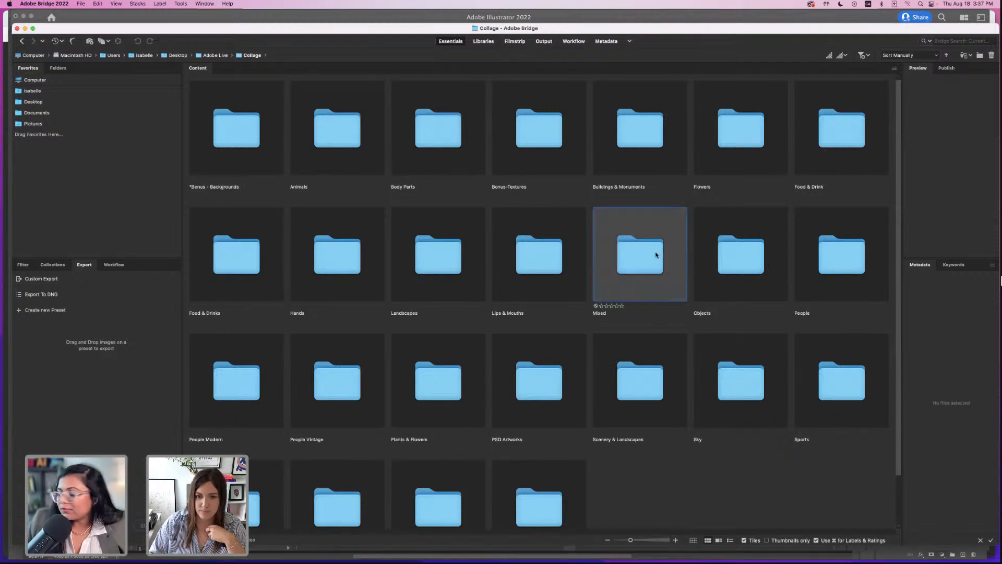
pyautogui.moveTo(897, 136); pyautogui.dragTo(899, 340)
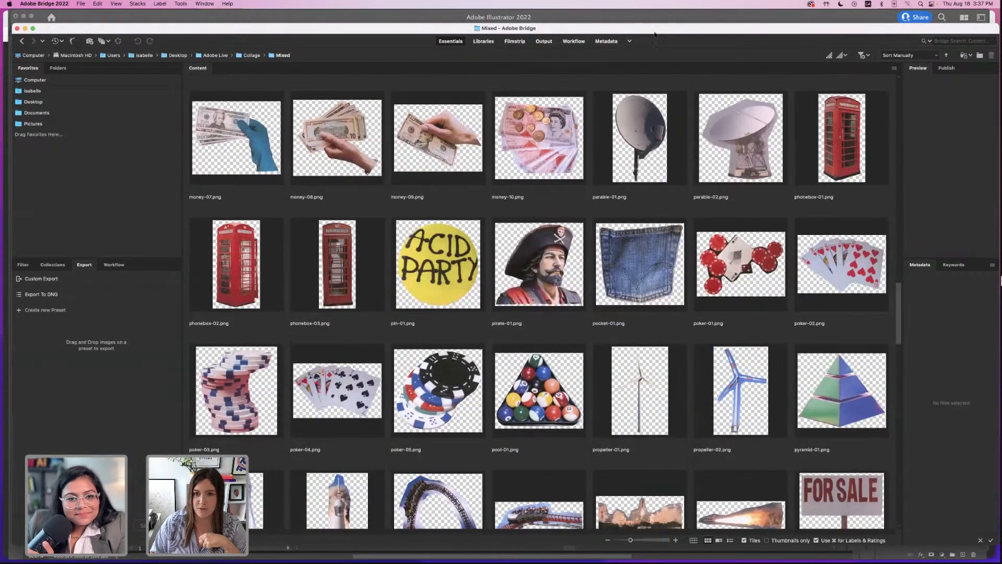
pyautogui.moveTo(692, 26); pyautogui.dragTo(609, 230)
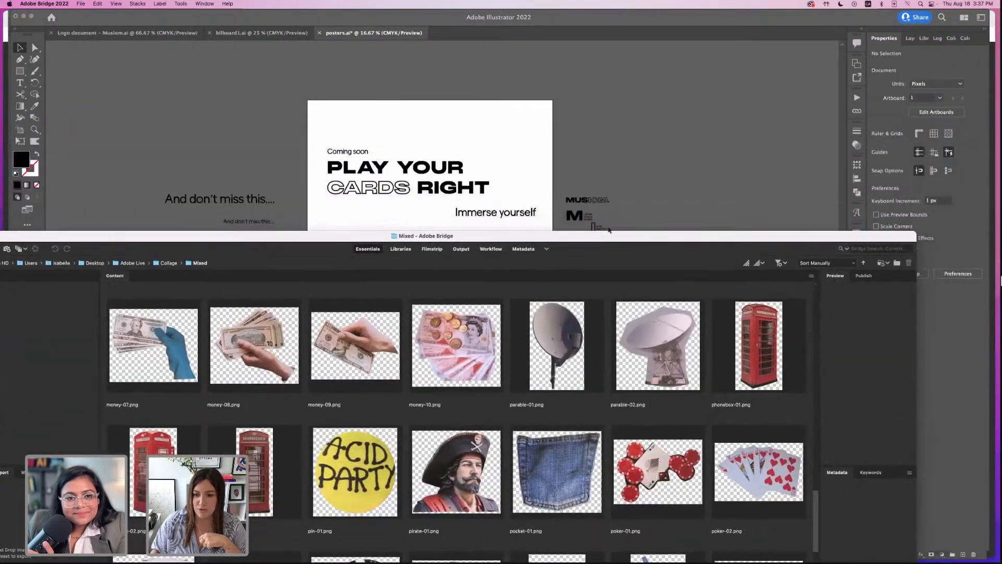
pyautogui.moveTo(772, 487); pyautogui.dragTo(600, 136)
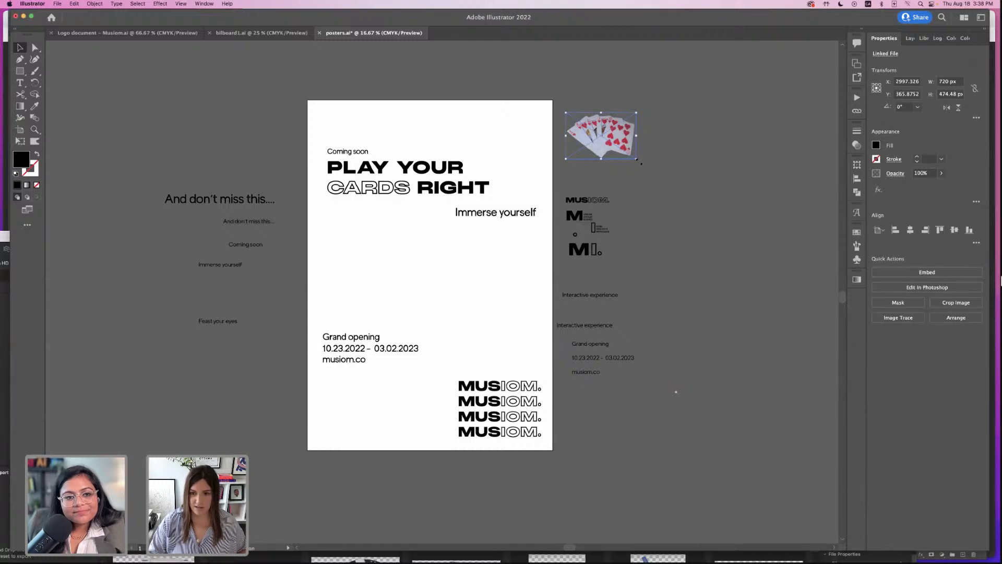
# - Enlarge the card image and place it mid-poster, moving the spare logos and texts farther away from the artboard
pyautogui.moveTo(637, 160); pyautogui.dragTo(757, 248)
pyautogui.moveTo(727, 191); pyautogui.dragTo(513, 285)
pyautogui.moveTo(587, 173); pyautogui.dragTo(662, 390)
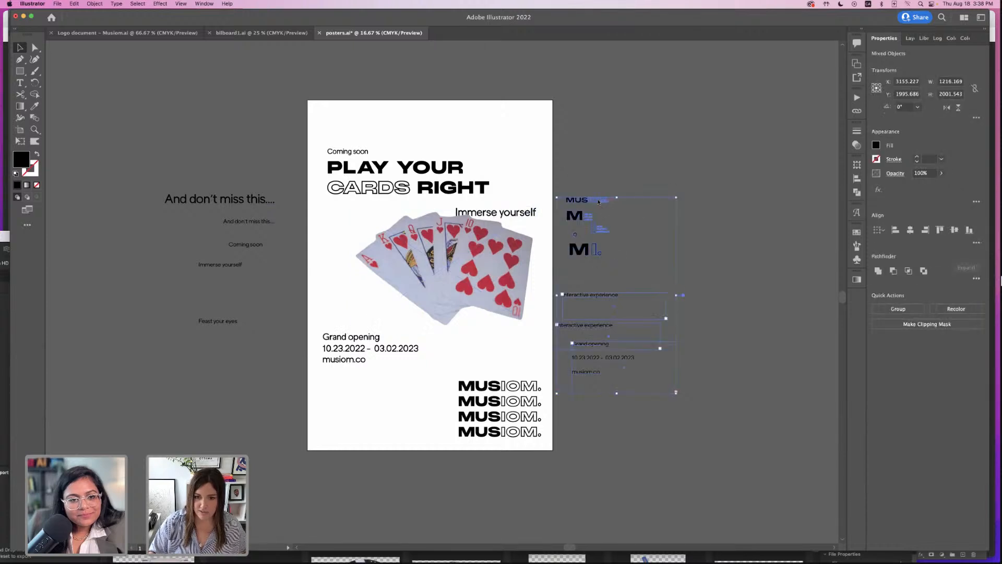
pyautogui.moveTo(598, 201); pyautogui.dragTo(684, 154)
# - Enlarge the fanned cards further and position them above the stacked logos so they overhang the poster's right edge
pyautogui.moveTo(482, 275); pyautogui.dragTo(545, 304)
pyautogui.moveTo(416, 235); pyautogui.dragTo(385, 222)
pyautogui.moveTo(538, 310); pyautogui.dragTo(538, 318)
pyautogui.click(677, 457)
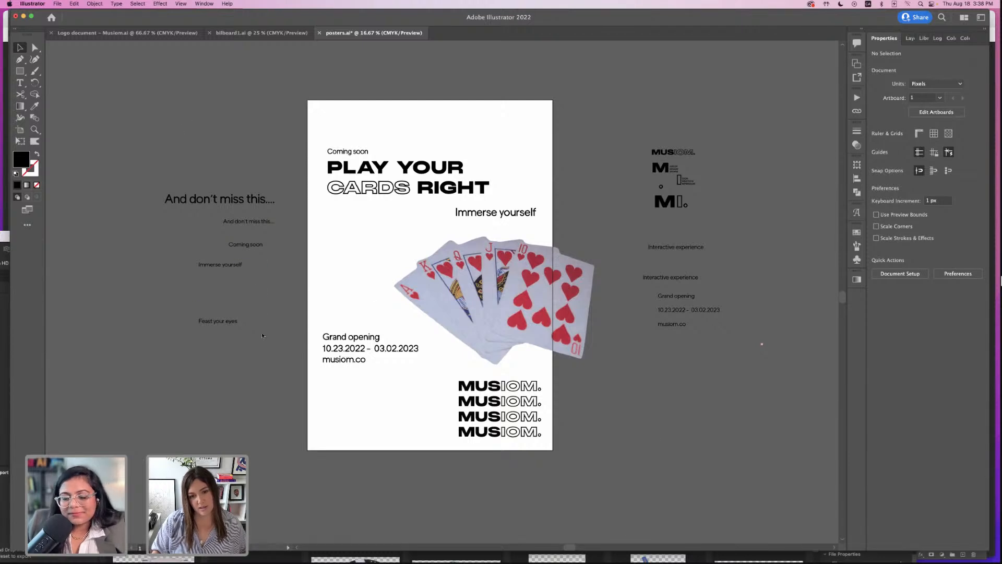
# - Draw a rectangle of about 2676 × 3731 px covering the whole poster and extending slightly past the artboard edges
pyautogui.press('m')
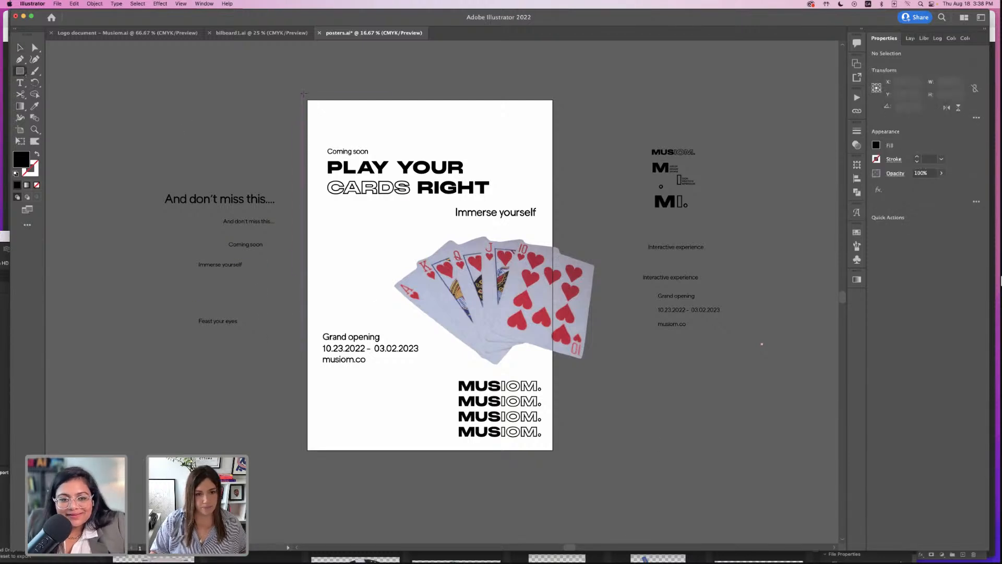
pyautogui.moveTo(302, 93); pyautogui.dragTo(565, 458)
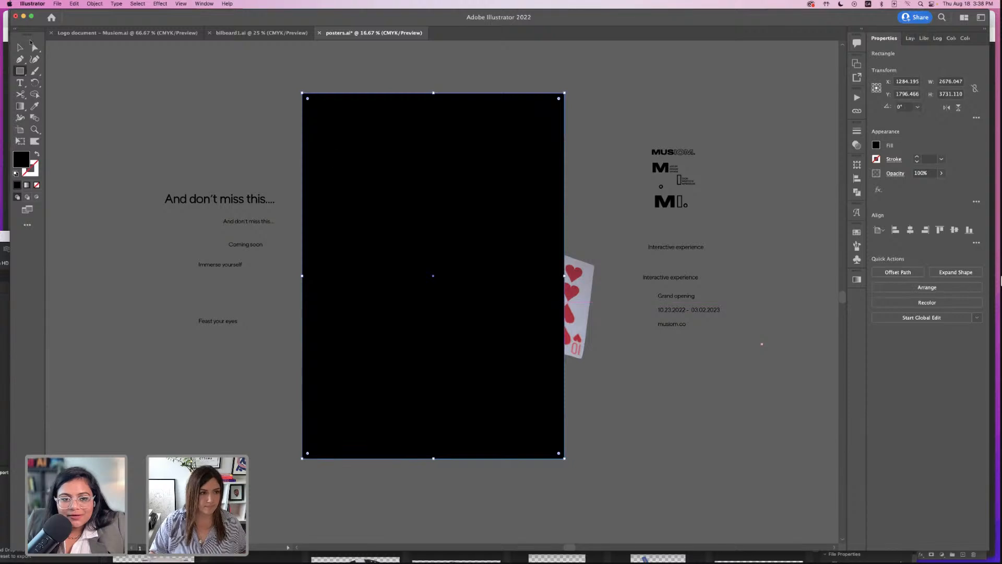
pyautogui.click(20, 47)
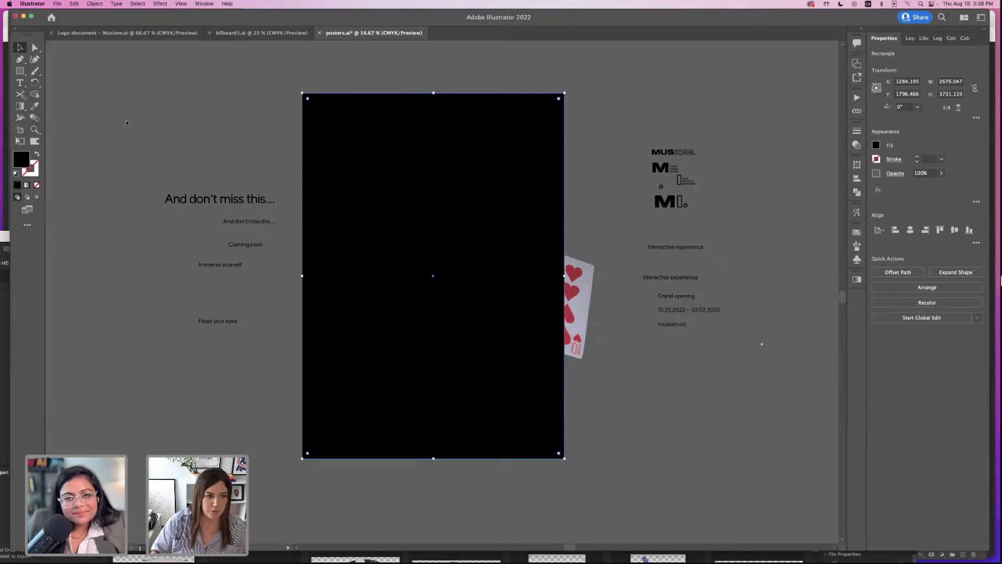
pyautogui.doubleClick(27, 164)
pyautogui.moveTo(511, 310); pyautogui.dragTo(512, 318)
pyautogui.click(472, 222)
pyautogui.click(603, 226)
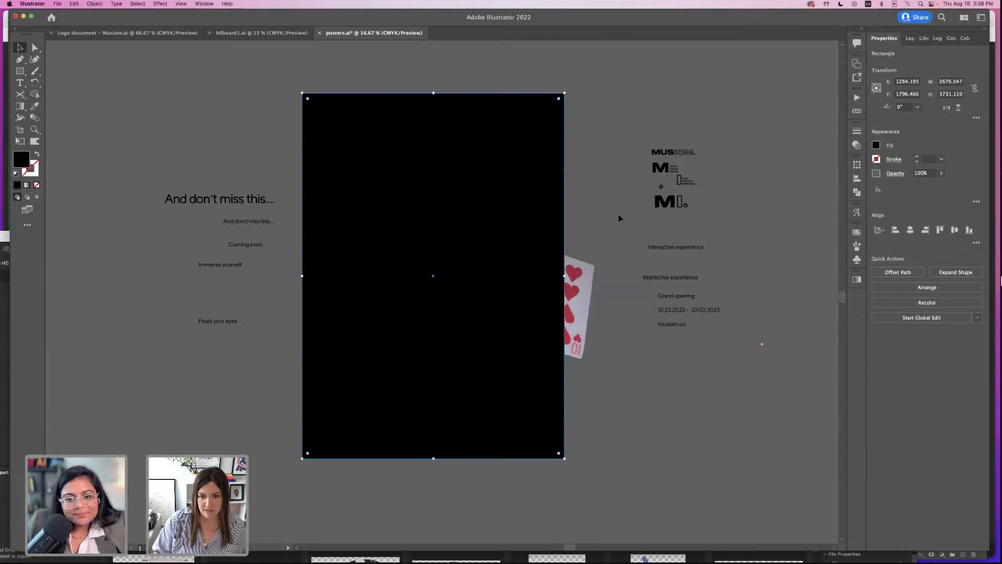
# - Fill the poster-sized rectangle with a muted mustard yellow
pyautogui.doubleClick(22, 159)
pyautogui.click(508, 314)
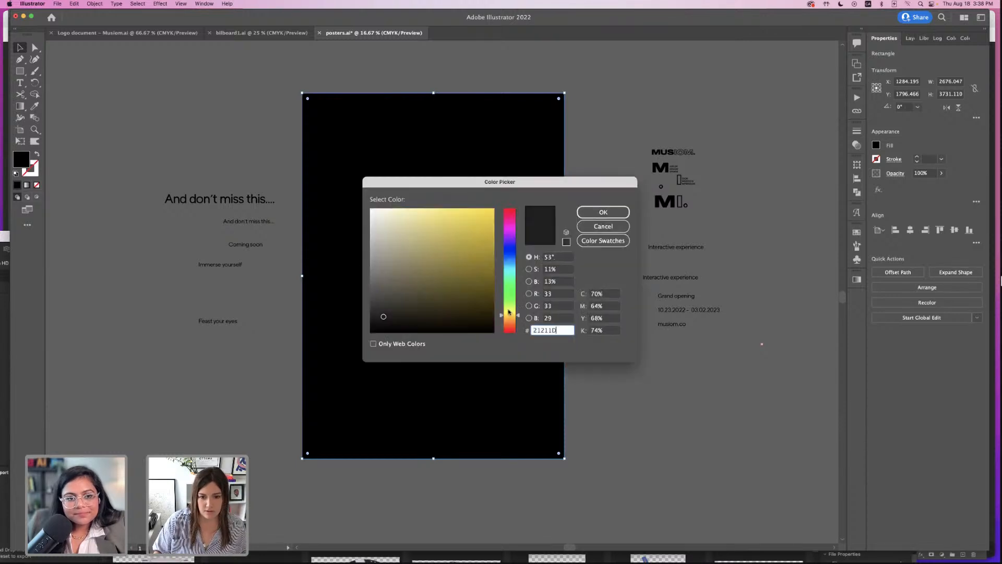
pyautogui.moveTo(480, 273); pyautogui.dragTo(482, 248)
pyautogui.click(515, 316)
pyautogui.moveTo(516, 316); pyautogui.dragTo(515, 308)
pyautogui.moveTo(475, 258); pyautogui.dragTo(475, 269)
pyautogui.click(512, 314)
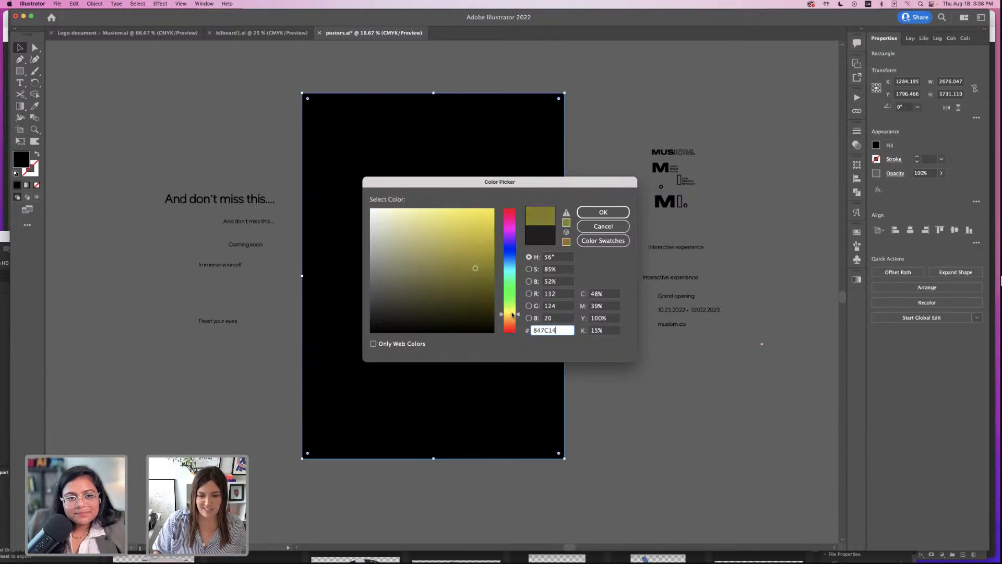
pyautogui.moveTo(519, 317); pyautogui.dragTo(517, 315)
pyautogui.click(482, 230)
pyautogui.moveTo(482, 230)
pyautogui.mouseDown()
pyautogui.moveTo(466, 242)
pyautogui.moveTo(466, 230)
pyautogui.mouseUp()
pyautogui.click(602, 212)
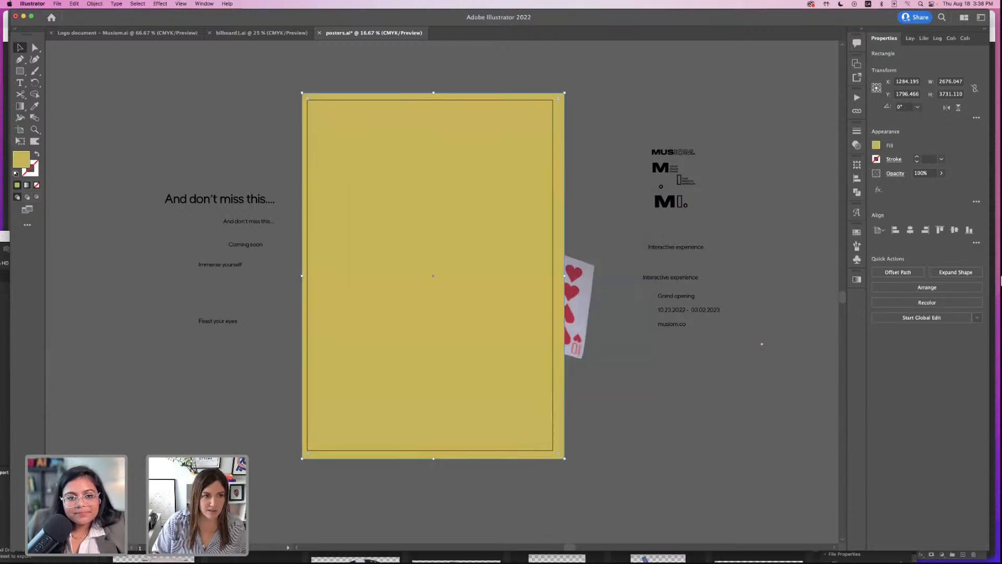
# - Send the poster-sized rectangle to the back, behind the text, cards and logos
pyautogui.click(94, 3)
pyautogui.moveTo(104, 22)
pyautogui.click(206, 48)
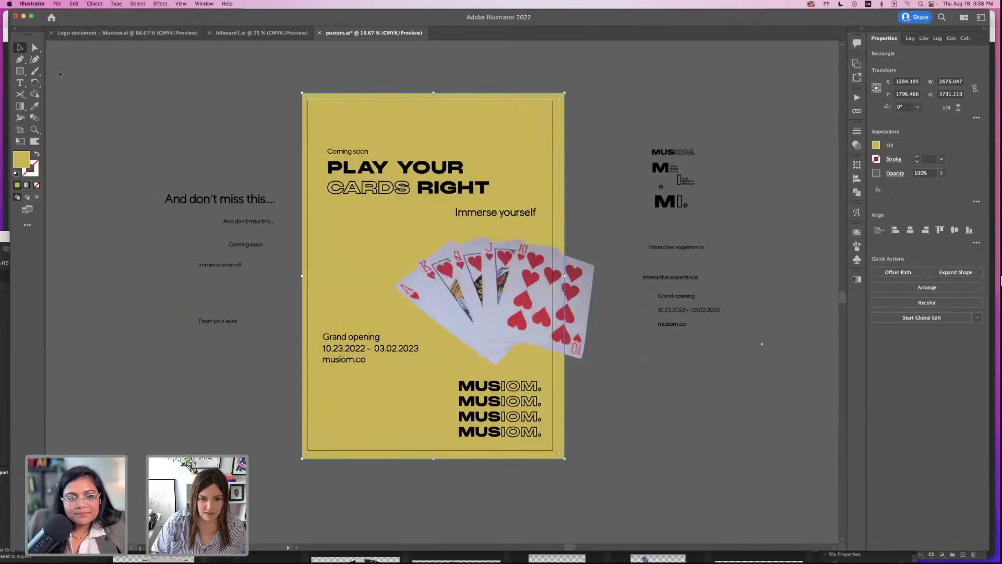
# - Try a light turquoise fill on the background rectangle
pyautogui.doubleClick(18, 159)
pyautogui.click(512, 272)
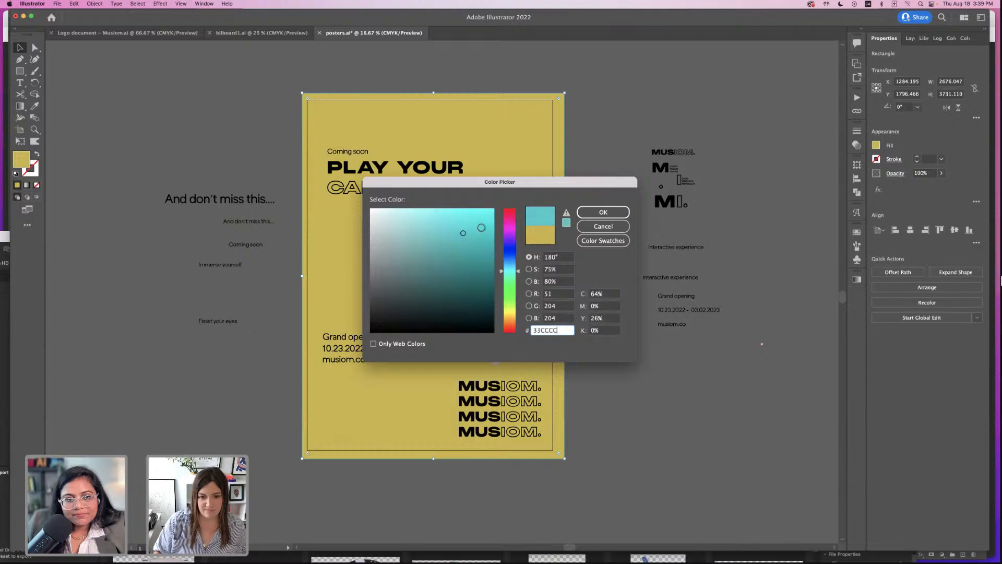
pyautogui.moveTo(480, 220); pyautogui.dragTo(495, 218)
pyautogui.press('Return')
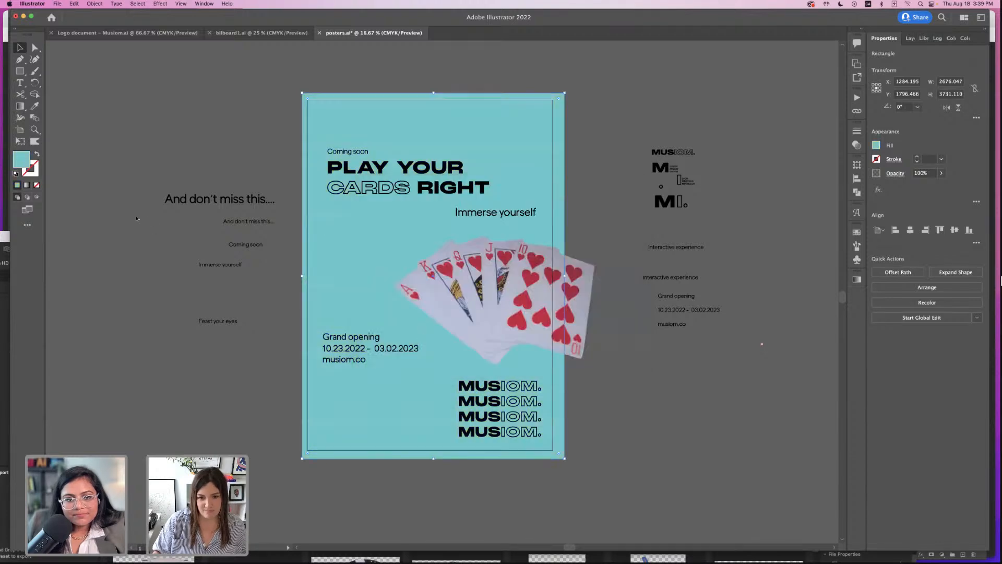
# - Change the background rectangle's fill to a warm orange
pyautogui.doubleClick(20, 158)
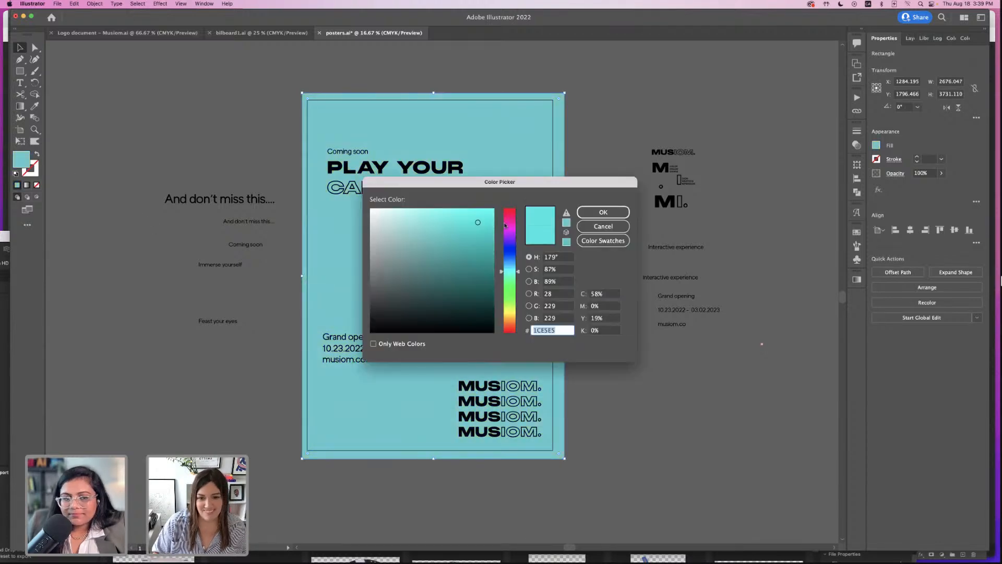
pyautogui.write('E21E5A')
pyautogui.moveTo(478, 220); pyautogui.dragTo(449, 239)
pyautogui.moveTo(513, 331); pyautogui.dragTo(513, 323)
pyautogui.click(603, 212)
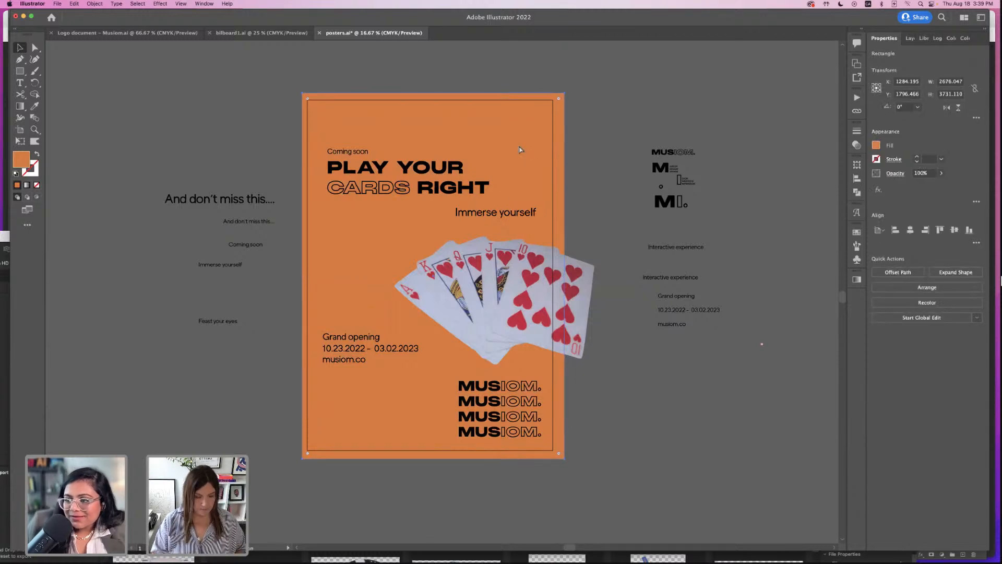
# - Lock the orange background rectangle and recolour the headline, "Coming soon" and "Immerse yourself" text off-white F9F9F9
pyautogui.press('super+2')
pyautogui.moveTo(548, 228); pyautogui.dragTo(541, 228)
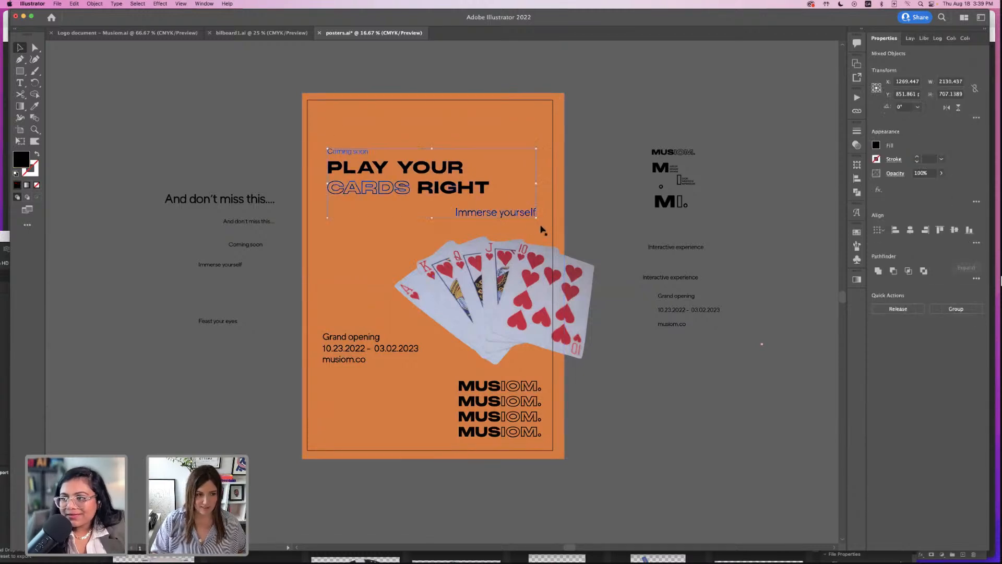
pyautogui.doubleClick(21, 160)
pyautogui.moveTo(376, 234); pyautogui.dragTo(371, 209)
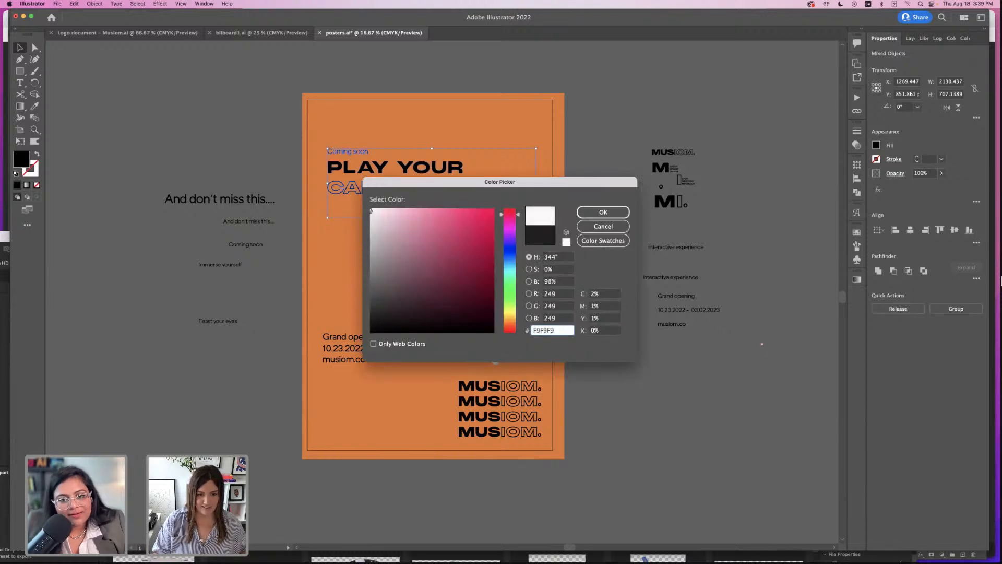
pyautogui.click(605, 213)
pyautogui.click(322, 320)
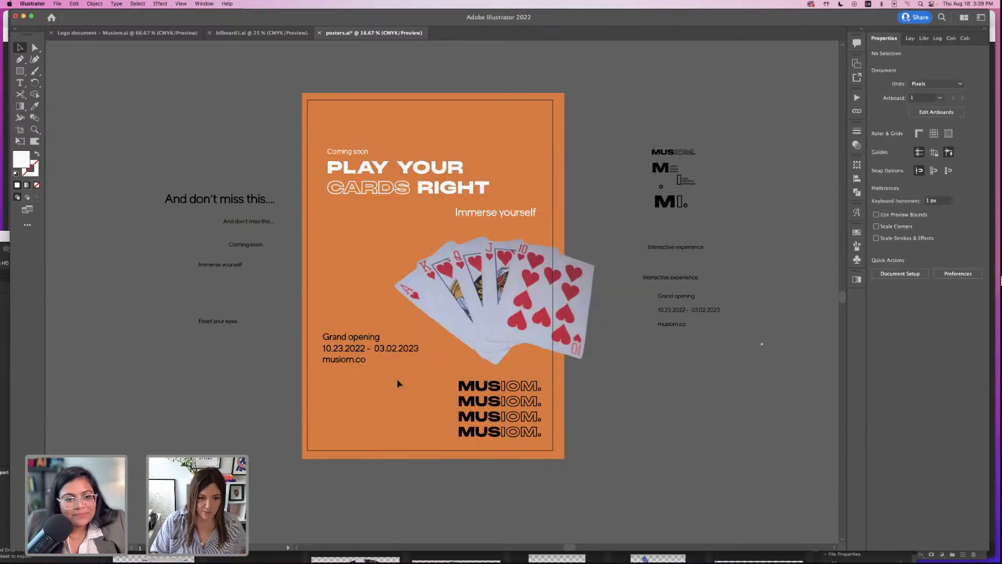
# - Move the playing-cards cut-out slightly up and outward so that it runs further past the poster's right edge
pyautogui.moveTo(484, 302); pyautogui.dragTo(492, 298)
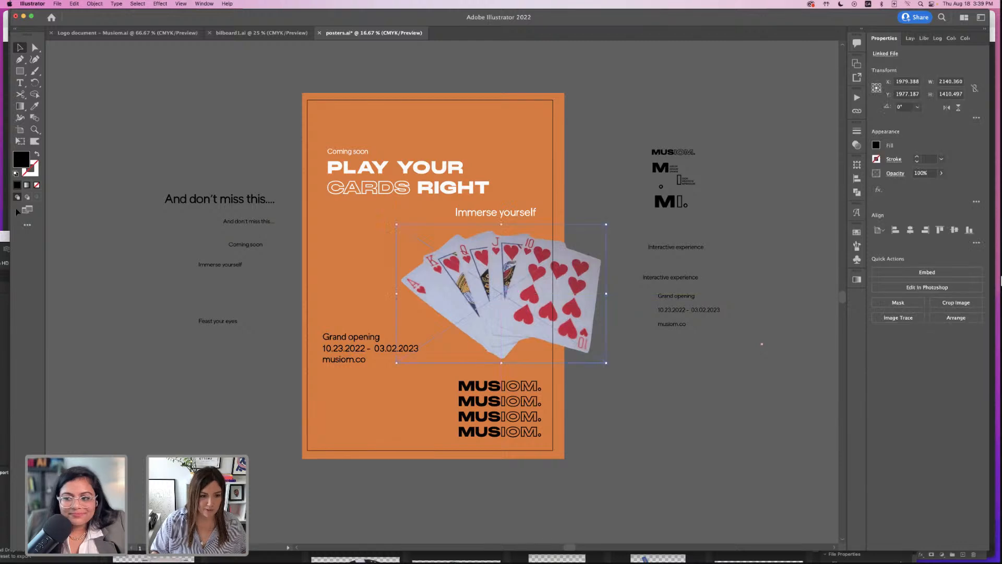
pyautogui.click(326, 384)
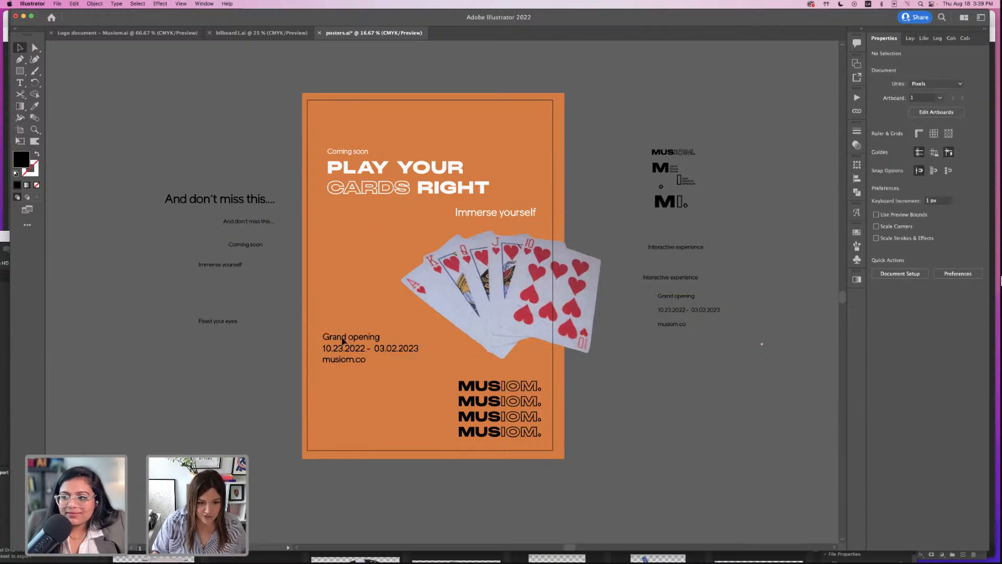
pyautogui.moveTo(343, 341); pyautogui.dragTo(327, 335)
pyautogui.click(324, 287)
pyautogui.moveTo(501, 299); pyautogui.dragTo(527, 295)
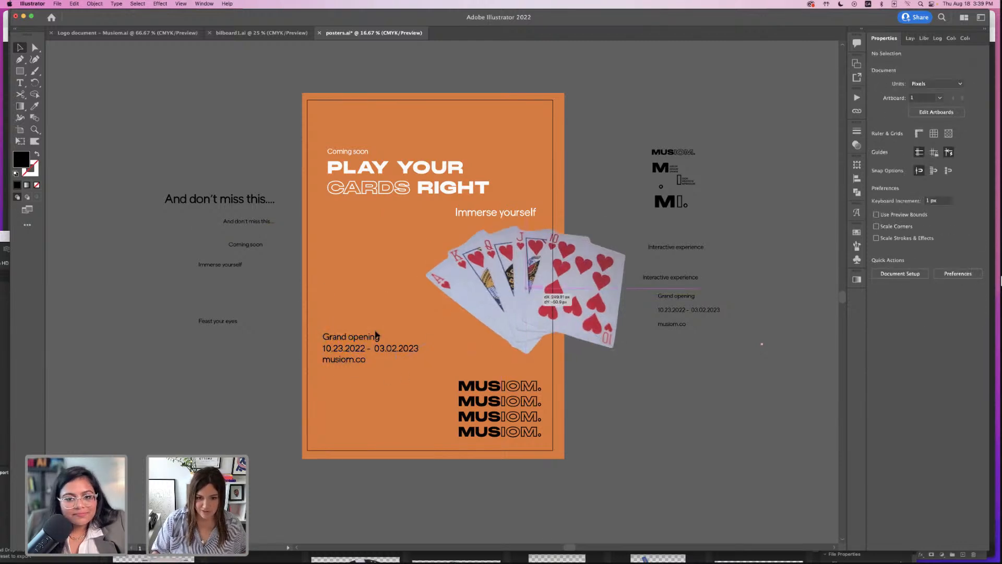
pyautogui.click(379, 388)
# - Recolour the grand opening details white by sampling the headline's colour with the Eyedropper
pyautogui.click(348, 340)
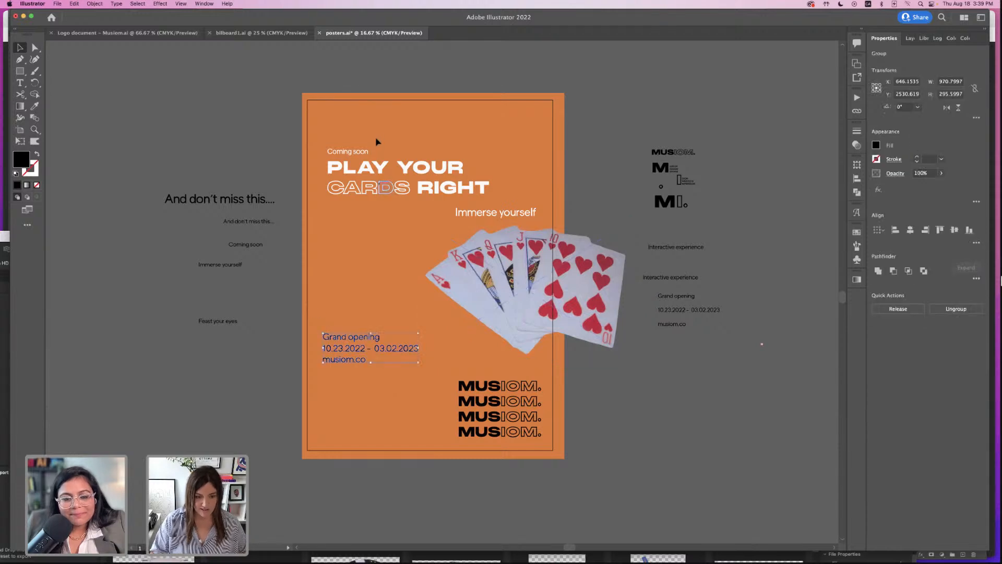
pyautogui.press('i')
pyautogui.click(384, 167)
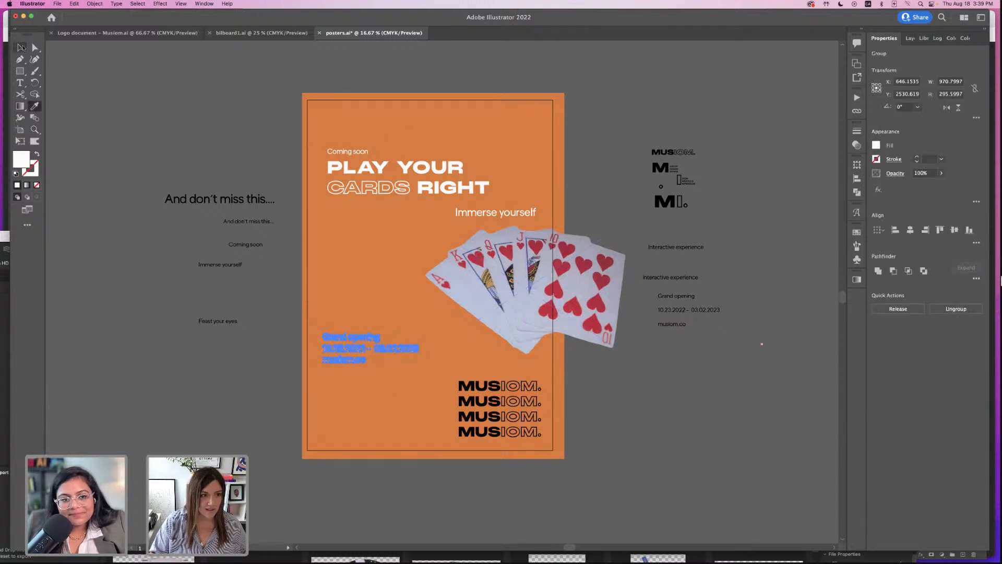
pyautogui.click(21, 47)
# - Recolour the four stacked MUSIOM logos white by sampling the poster's white text with the Eyedropper
pyautogui.moveTo(422, 389); pyautogui.dragTo(598, 471)
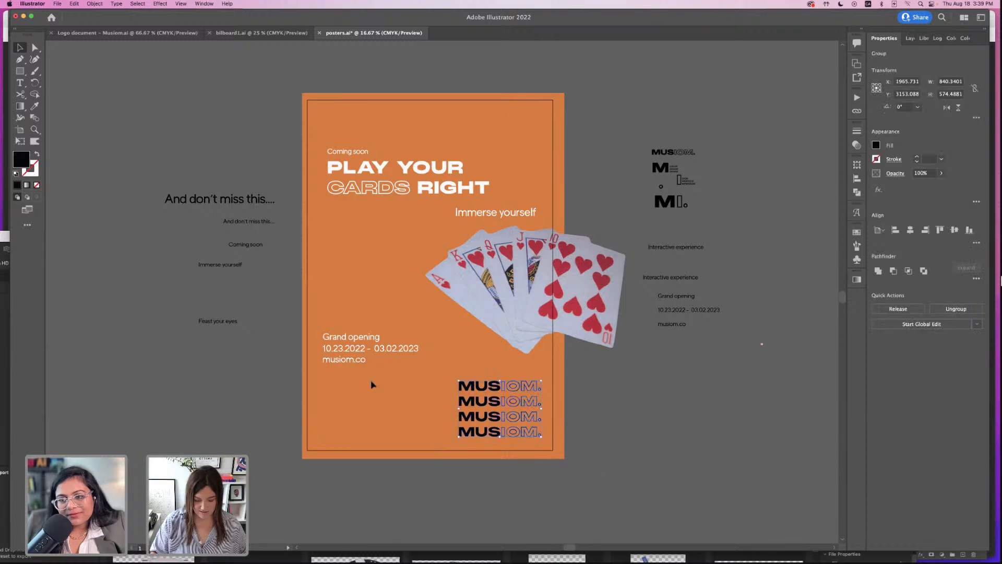
pyautogui.press('i')
pyautogui.click(482, 203)
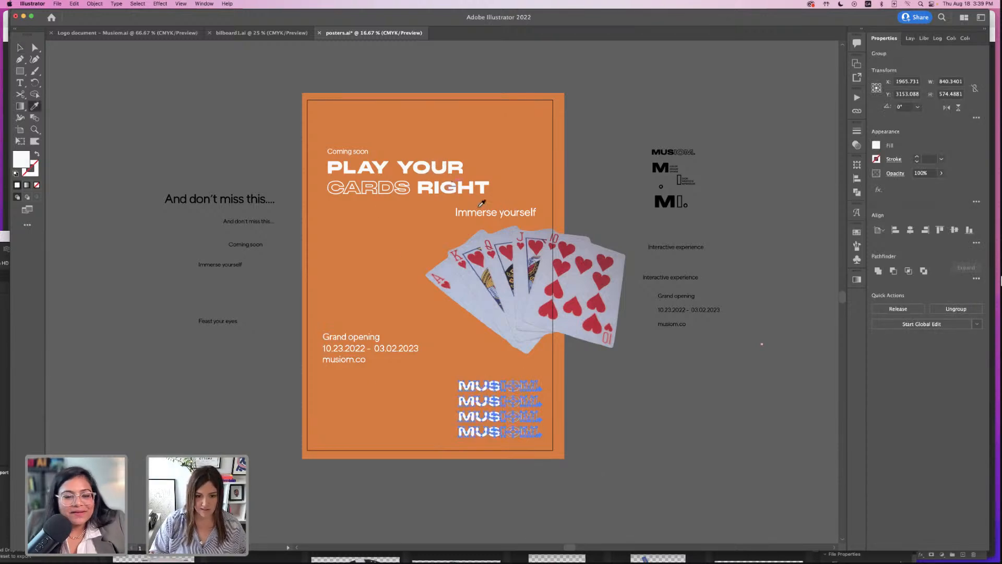
pyautogui.click(20, 47)
pyautogui.click(115, 98)
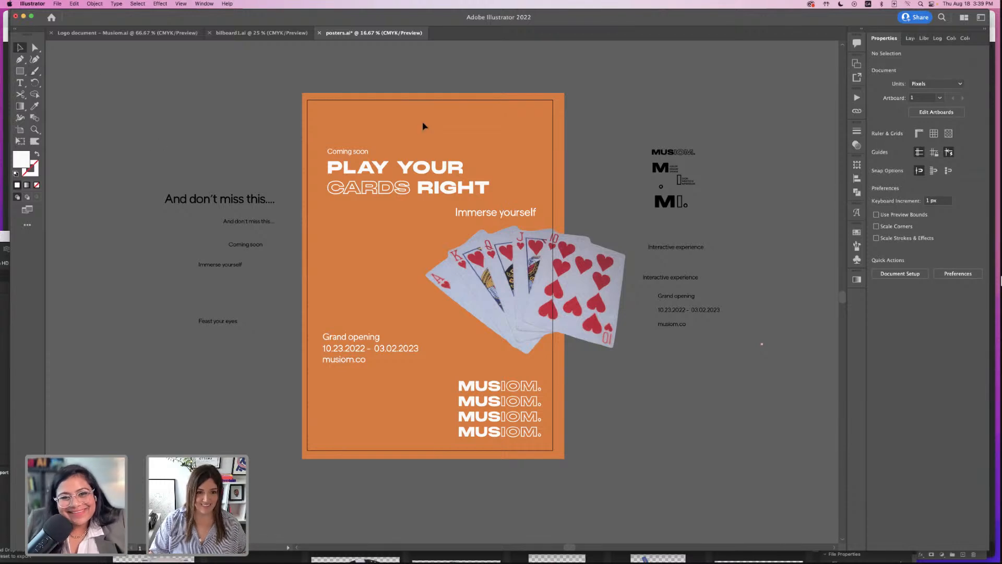
# - Unlock the background rectangle and copy the hex code of its orange fill, E17926
pyautogui.click(98, 5)
pyautogui.click(104, 72)
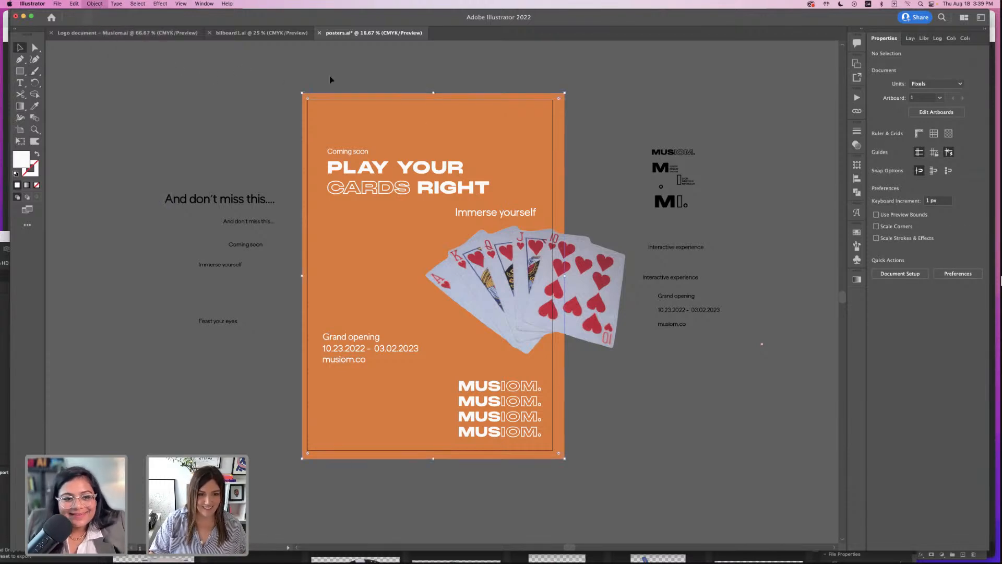
pyautogui.click(81, 122)
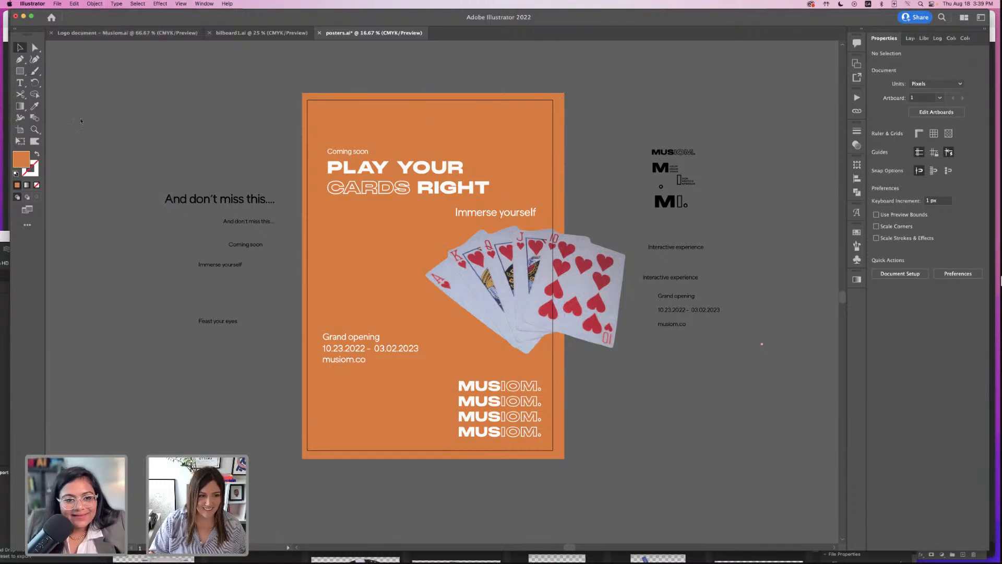
pyautogui.doubleClick(16, 159)
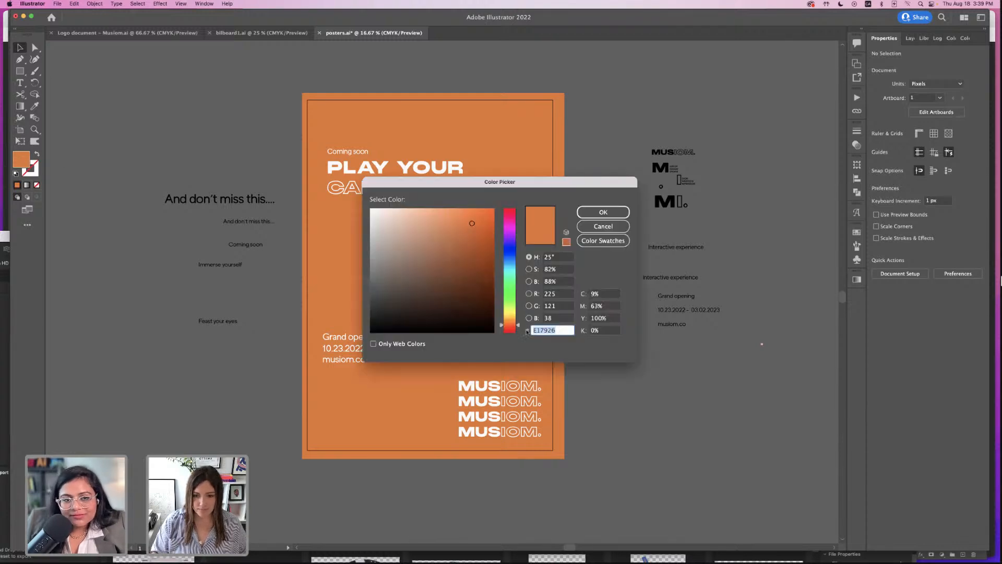
pyautogui.click(603, 212)
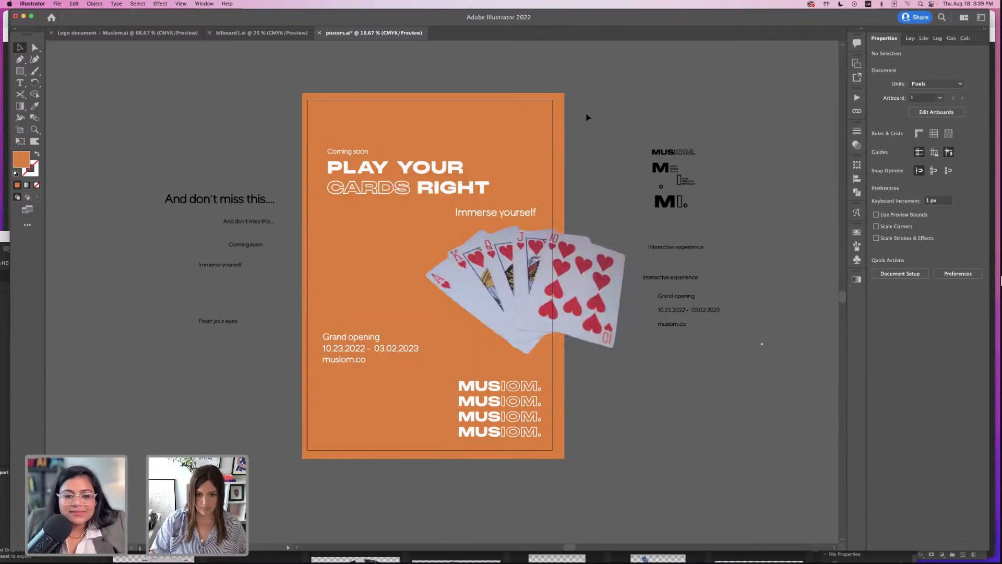
# - Switch to InDesign and duplicate the teal swatch on the proposal's Colours page, placing the copy beside the blue swatch
pyautogui.moveTo(679, 561)
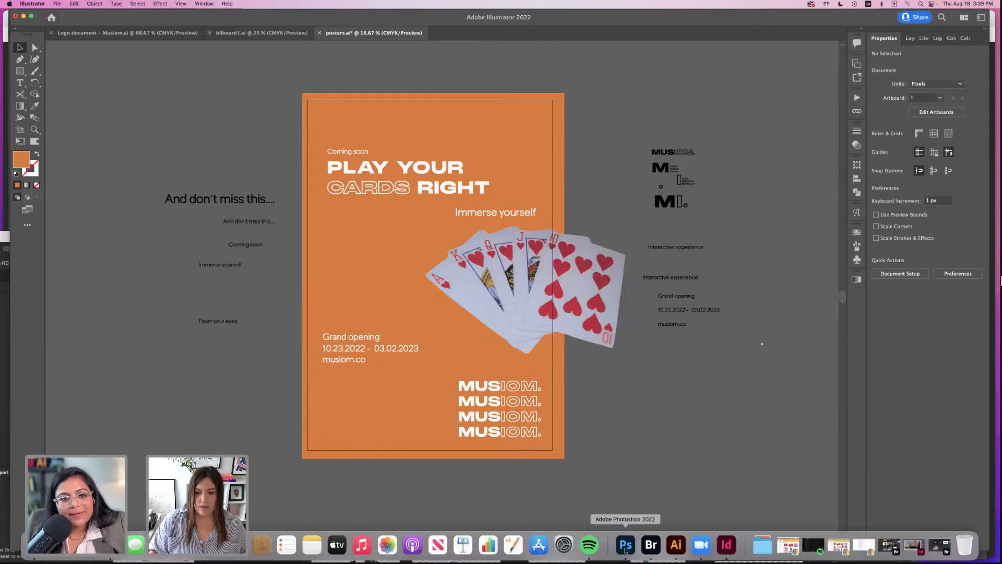
pyautogui.click(727, 545)
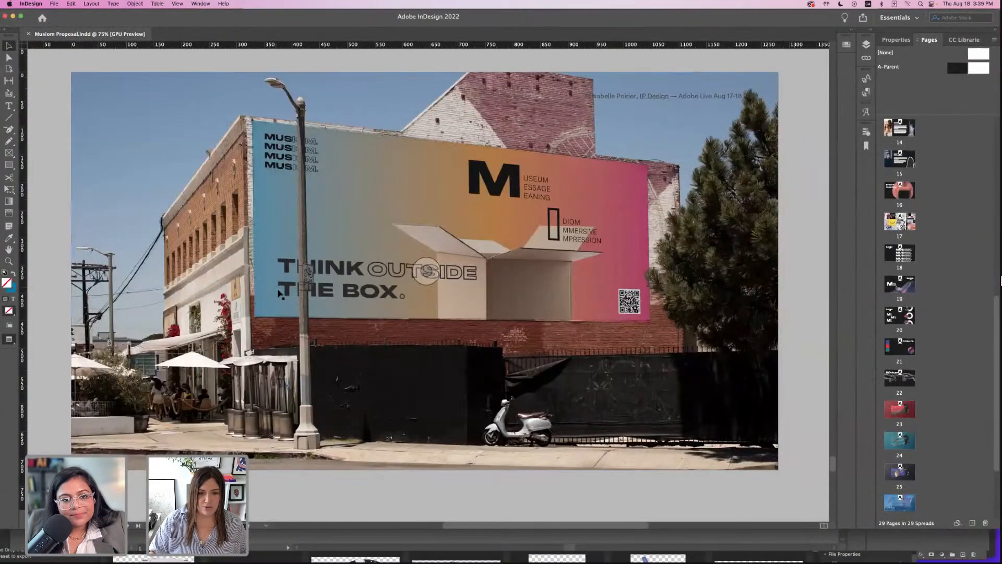
pyautogui.scroll(-15, 278, 293)
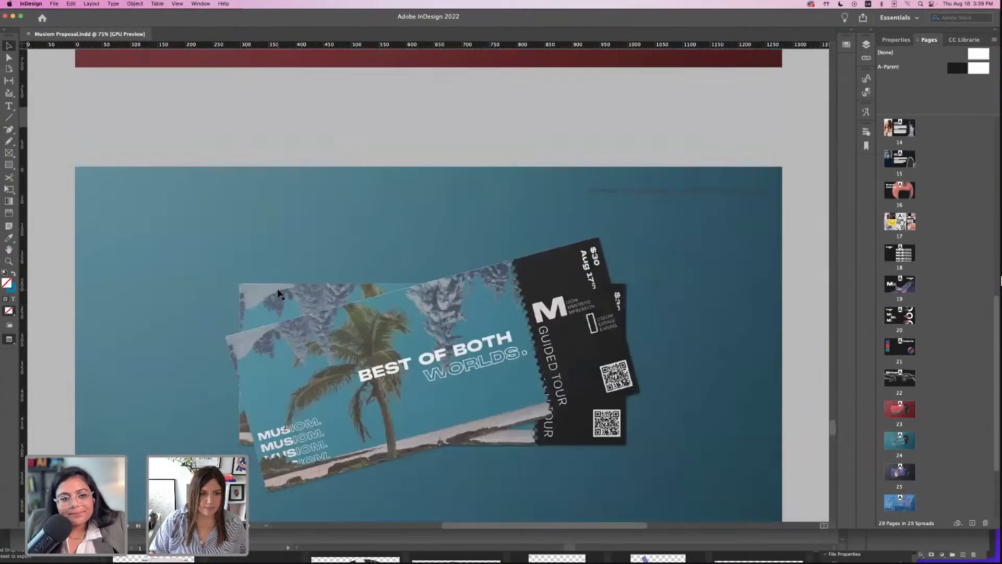
pyautogui.scroll(-20, 279, 293)
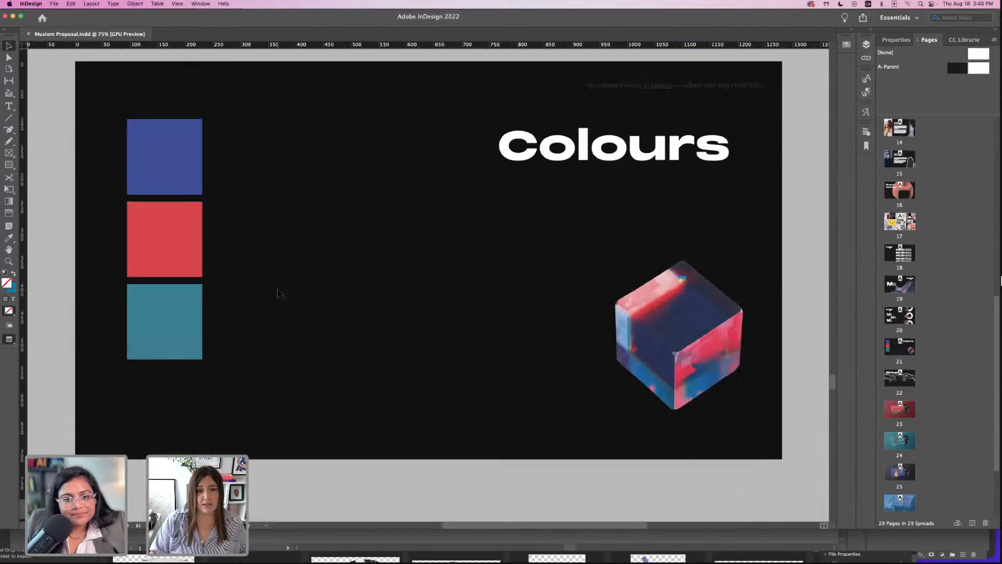
pyautogui.scroll(10, 278, 293)
pyautogui.scroll(-5, 278, 293)
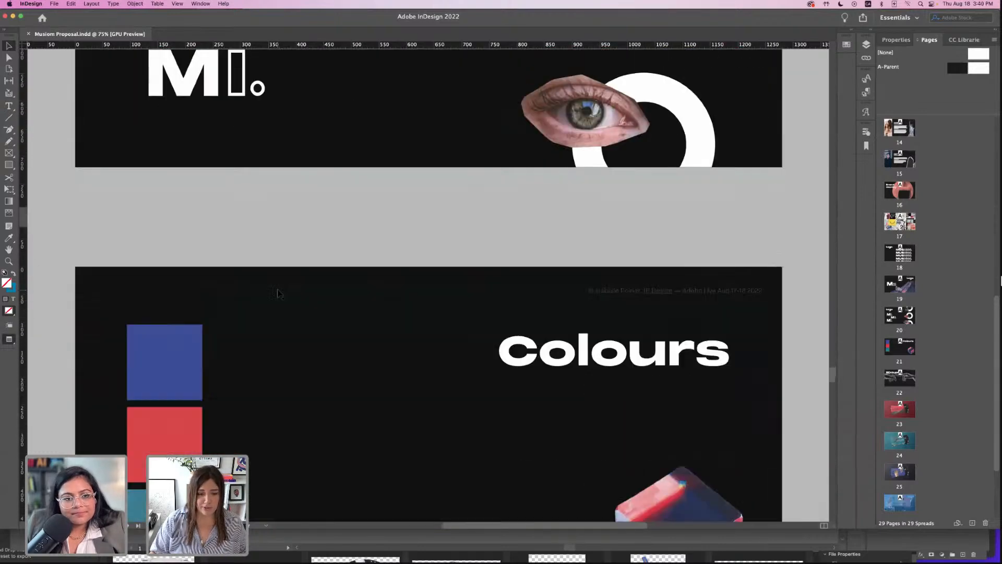
pyautogui.scroll(-5, 278, 293)
pyautogui.click(178, 391)
pyautogui.moveTo(177, 392); pyautogui.dragTo(260, 215)
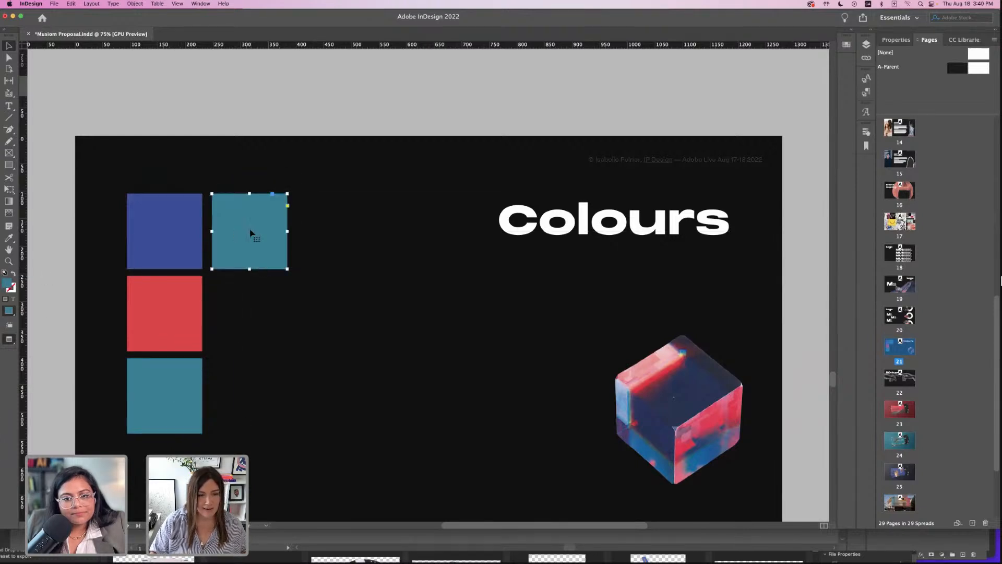
# - Fill the copied swatch with the orange e17926 and save the proposal
pyautogui.doubleClick(7, 287)
pyautogui.click(551, 357)
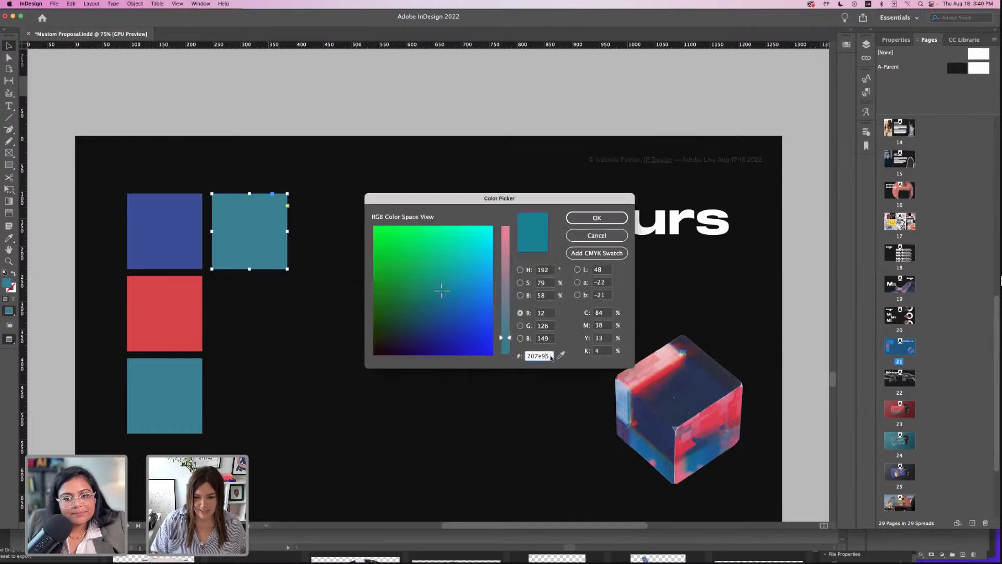
pyautogui.doubleClick(549, 356)
pyautogui.press('super+v')
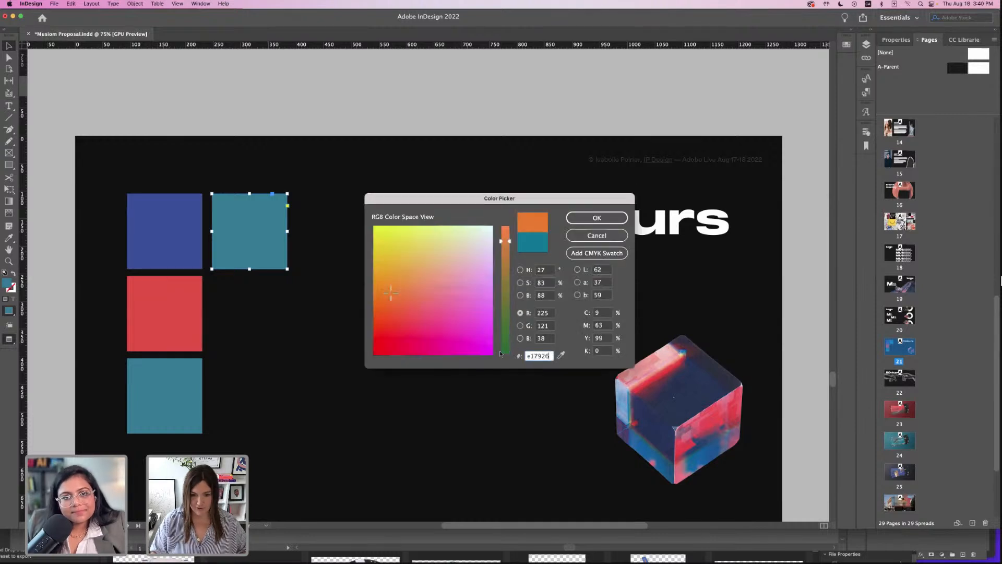
pyautogui.click(616, 220)
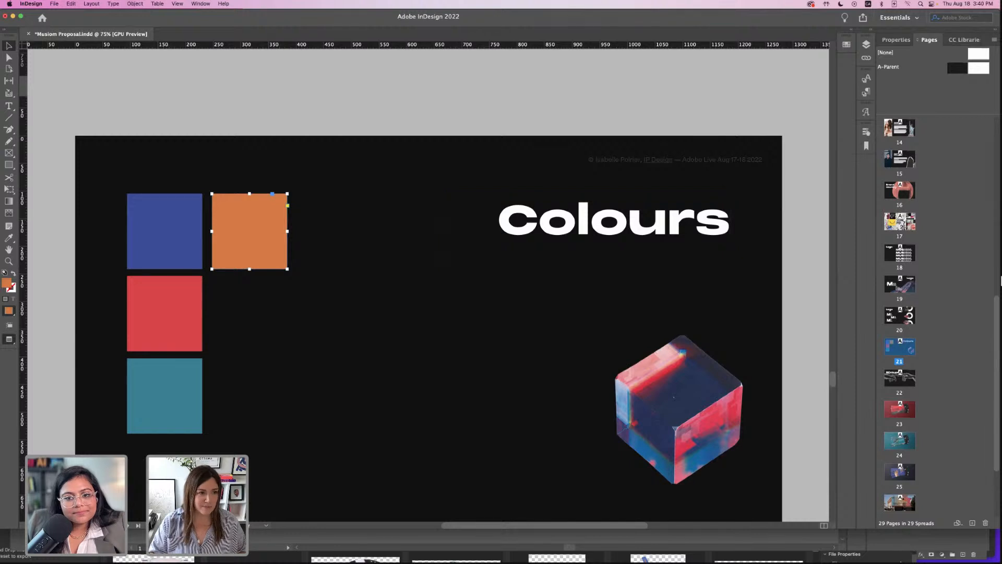
pyautogui.click(159, 103)
pyautogui.press('super+s')
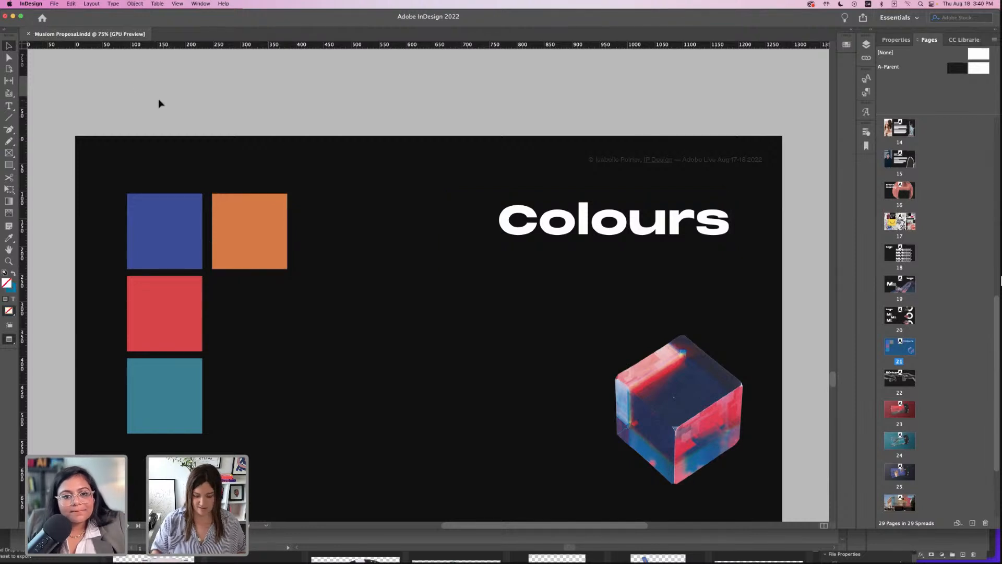
# - Switch back to Illustrator and save posters.ai
pyautogui.scroll(-3, 454, 432)
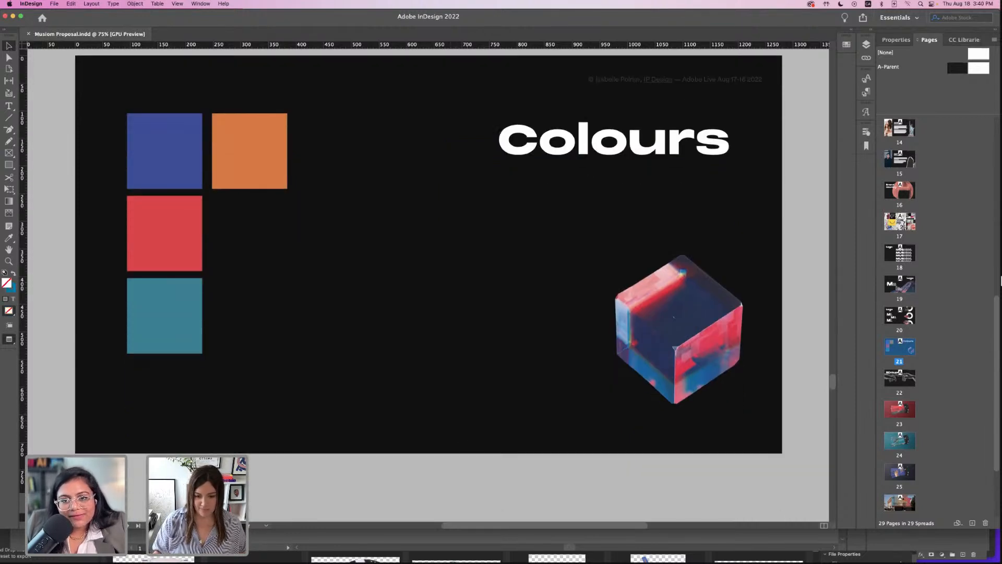
pyautogui.moveTo(746, 555)
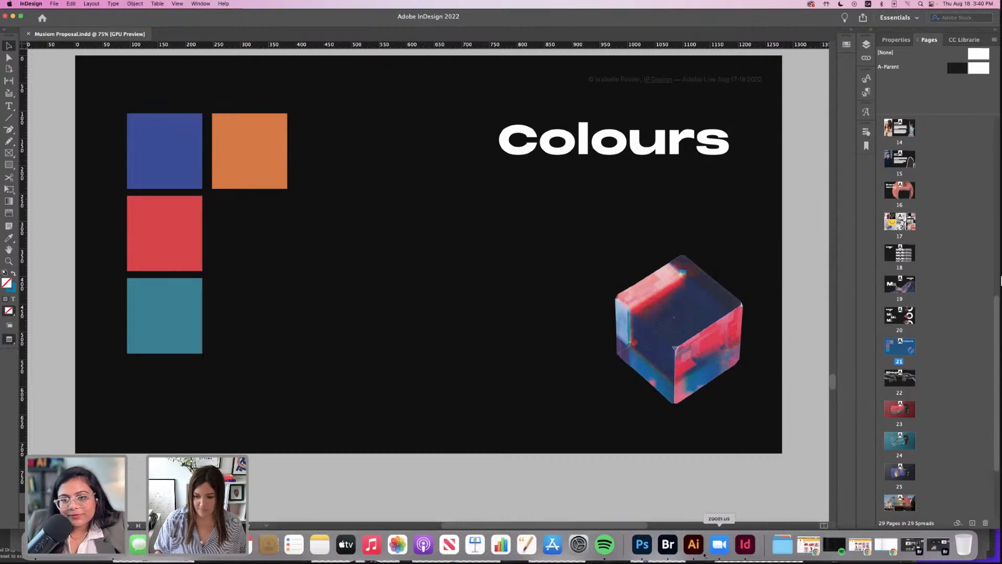
pyautogui.click(692, 548)
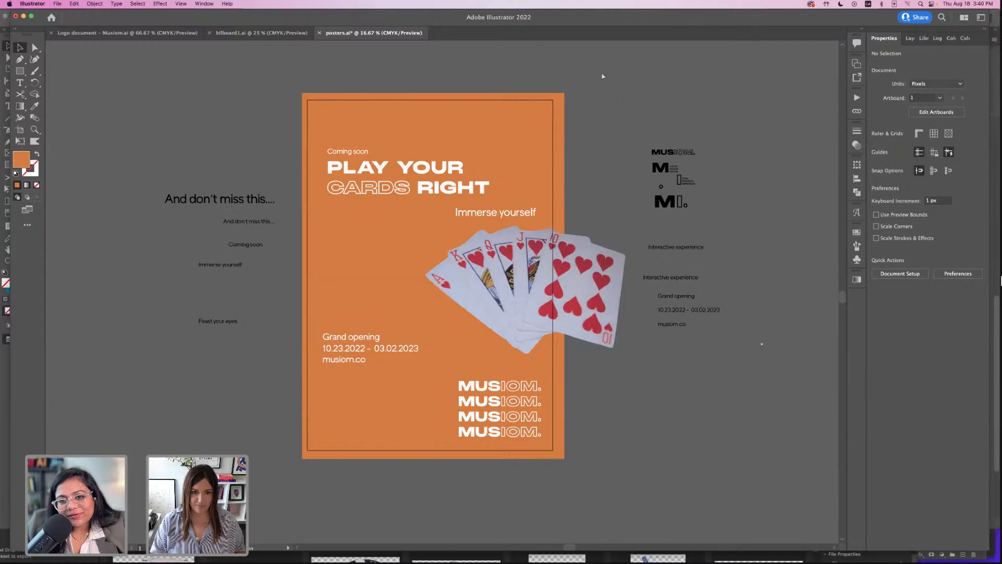
pyautogui.press('super+s')
# - Switch to Photoshop and open the front poster's [YOUR IMAGE HERE] smart object from the triple poster mockup
pyautogui.moveTo(605, 555)
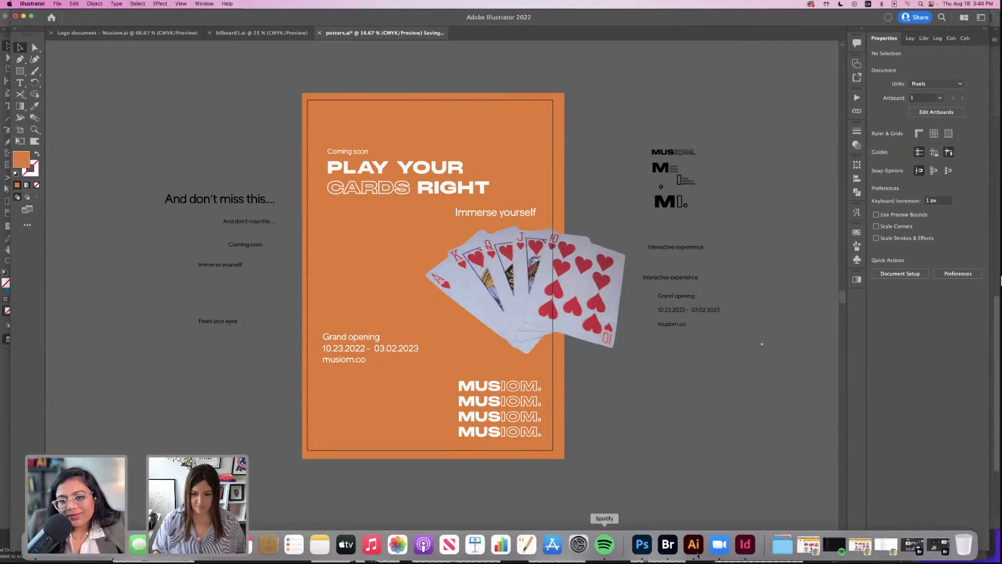
pyautogui.click(635, 548)
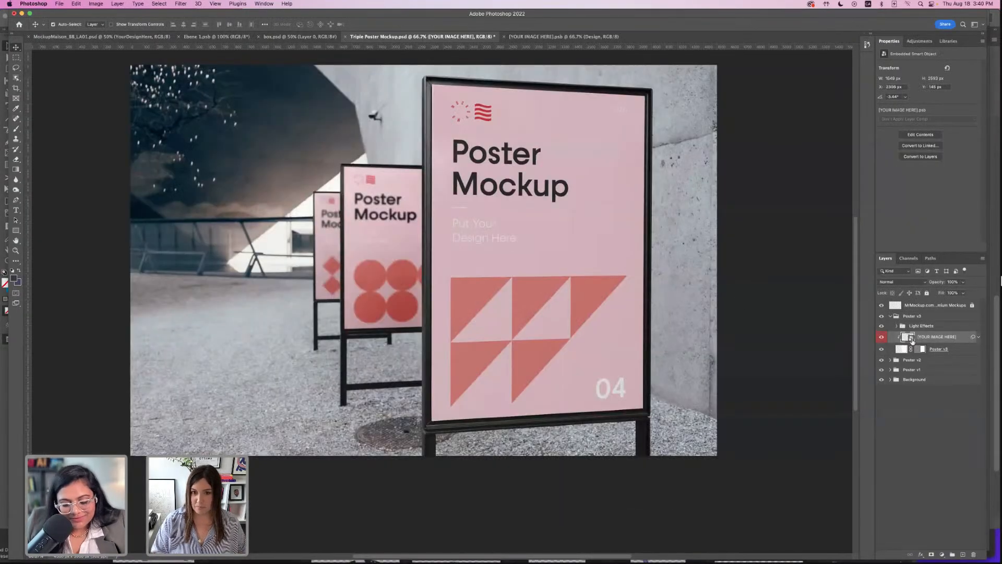
pyautogui.doubleClick(911, 340)
# - Place the linked file posters.ai over the smart object's sample design, save it, and return to the Triple Poster Mockup document
pyautogui.click(59, 3)
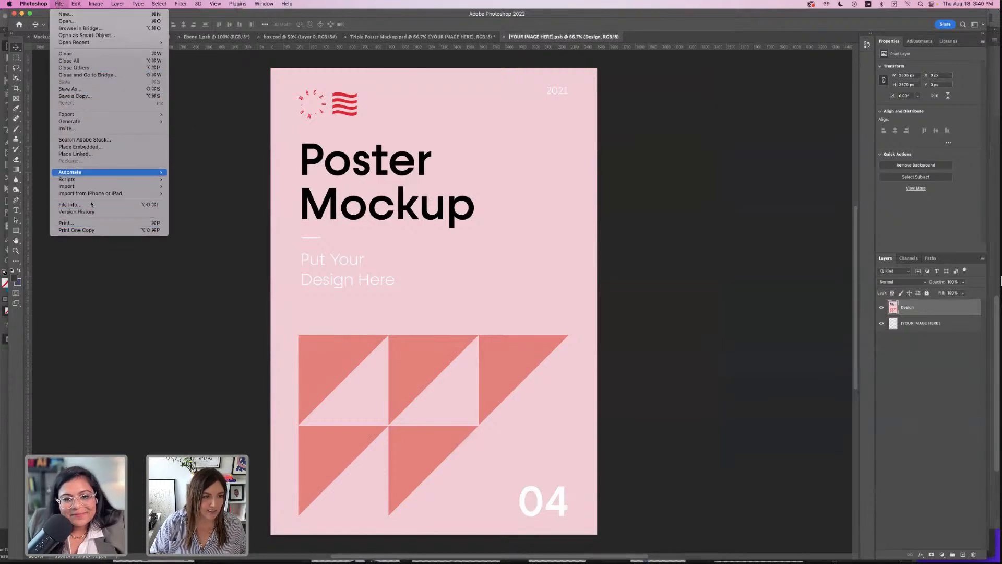
pyautogui.click(271, 227)
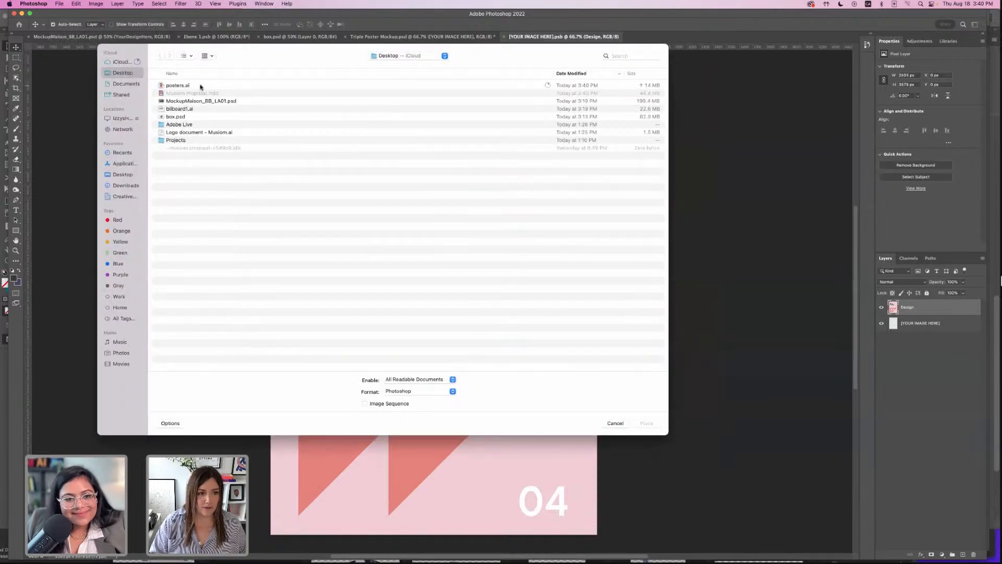
pyautogui.click(201, 87)
pyautogui.click(645, 423)
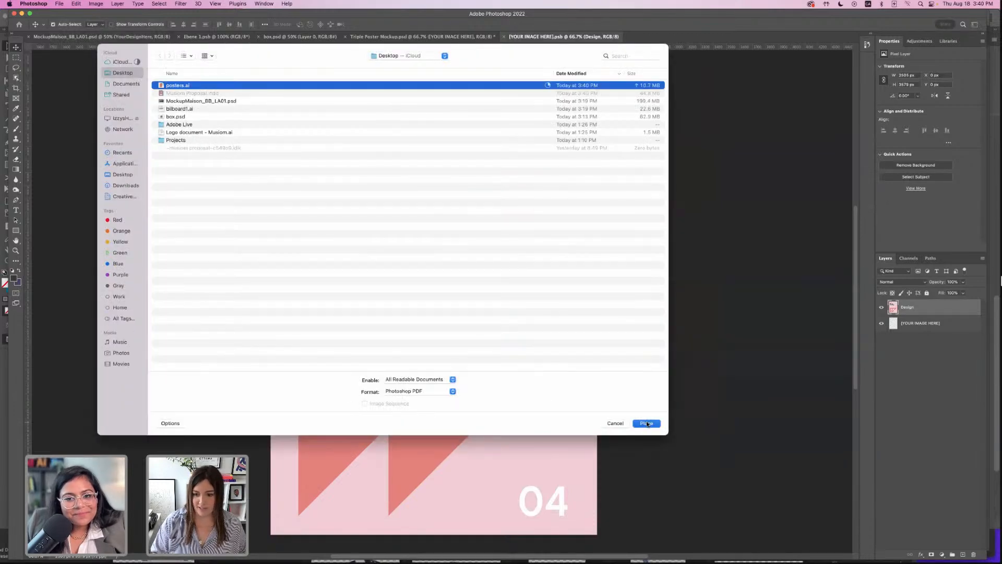
pyautogui.click(595, 346)
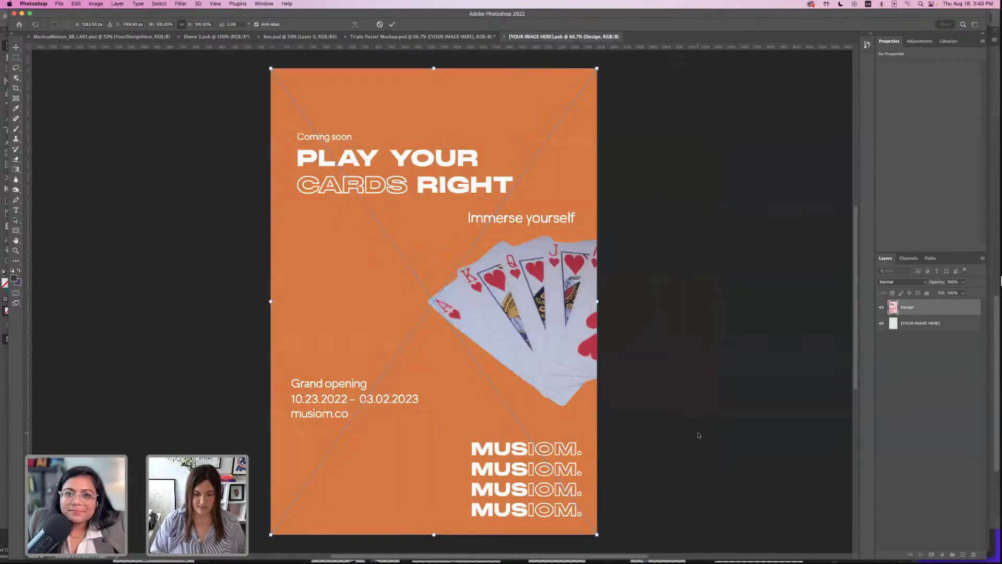
pyautogui.press('super+s')
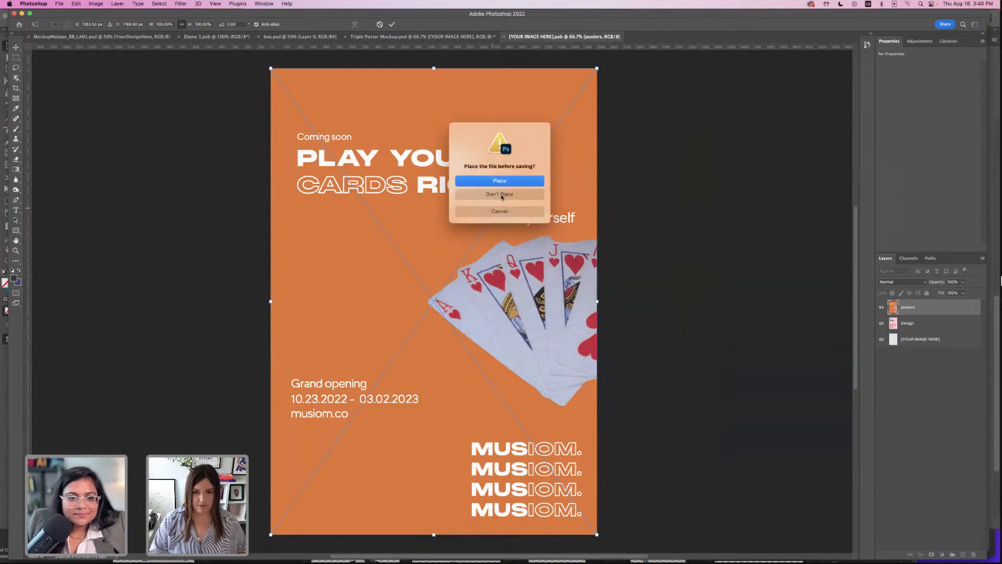
pyautogui.click(514, 182)
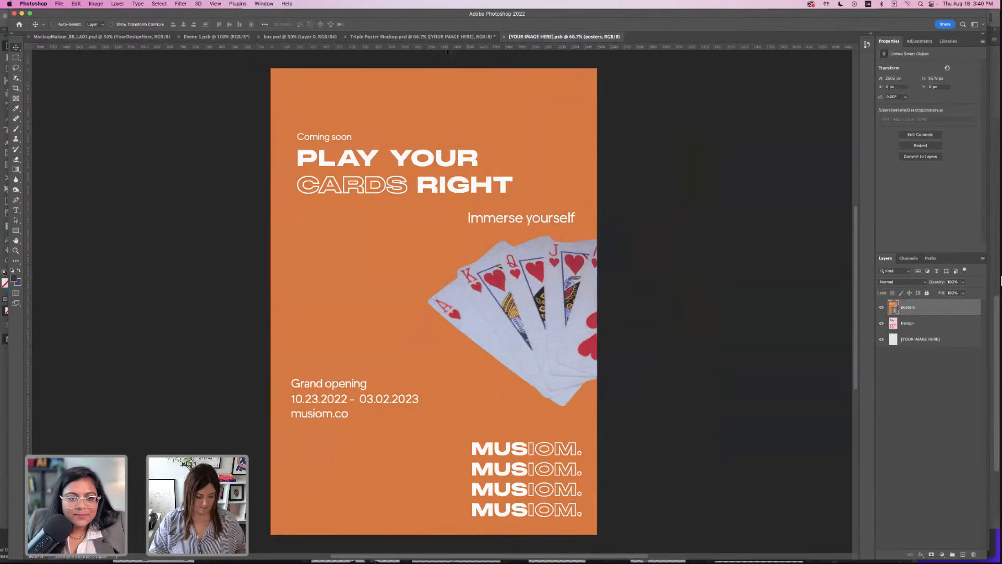
pyautogui.click(416, 37)
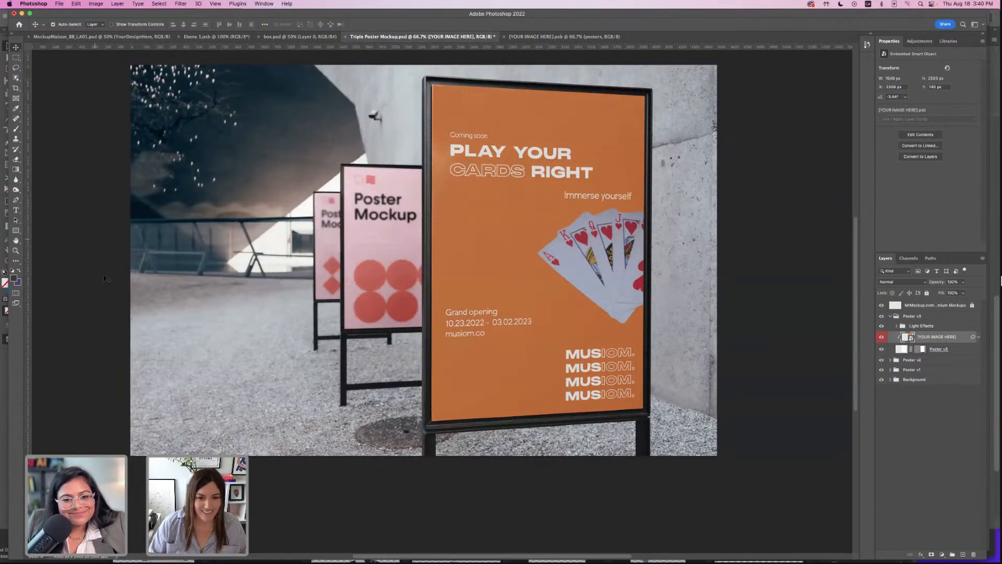
pyautogui.click(777, 380)
# - Switch to Illustrator and move the spare logos and text beside the orange poster to its opposite side, past the other loose text
pyautogui.moveTo(694, 554)
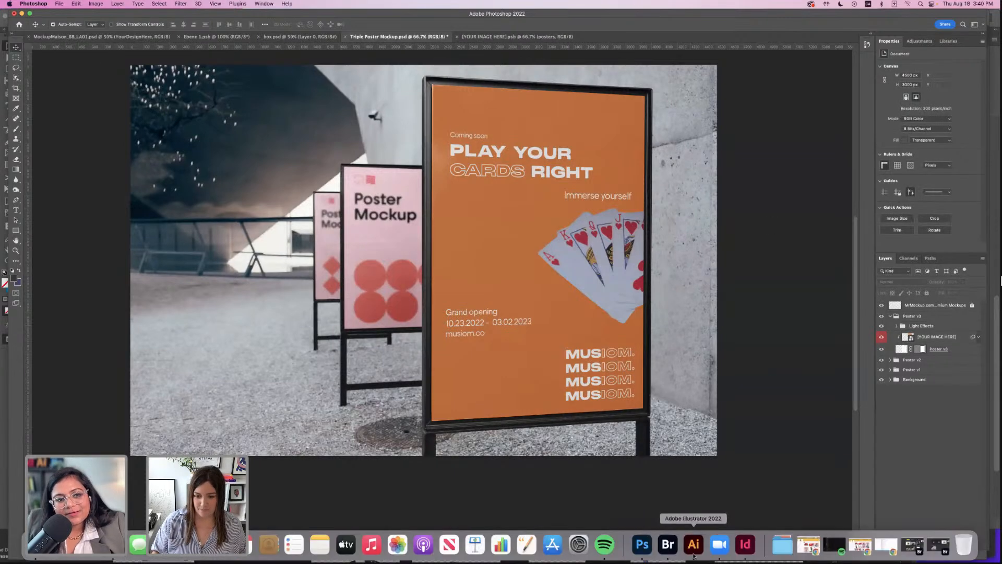
pyautogui.click(694, 545)
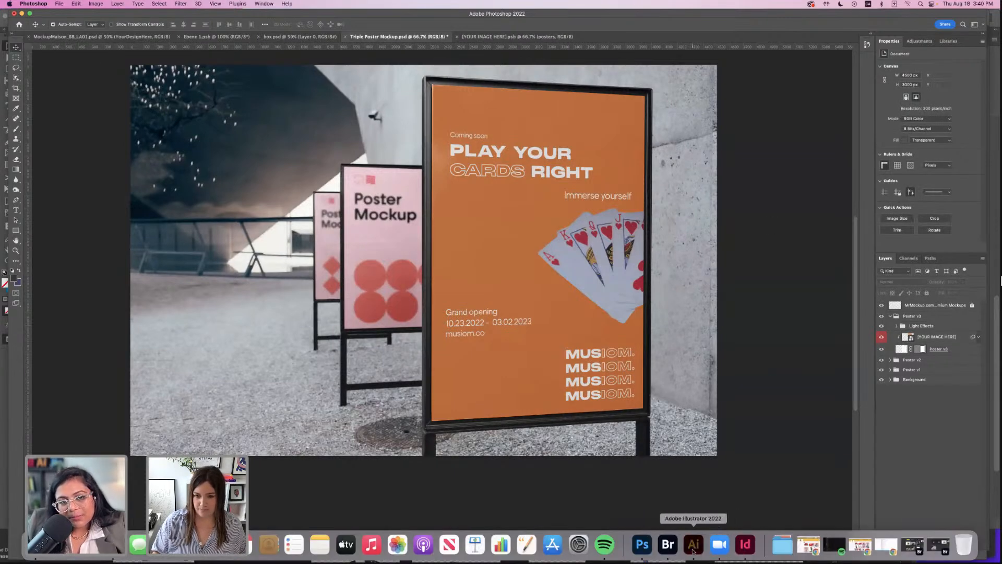
pyautogui.press('super+minus')
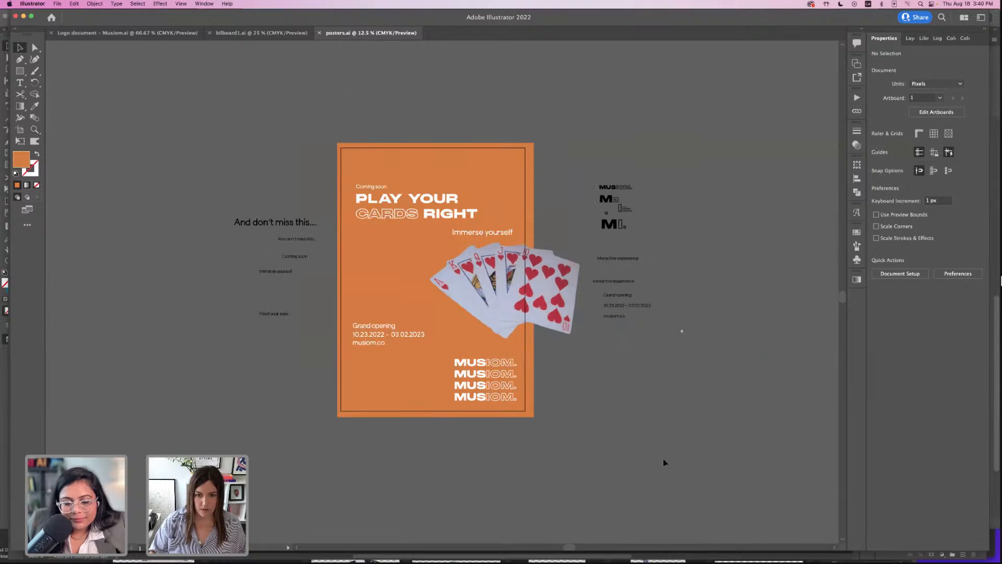
pyautogui.moveTo(660, 263); pyautogui.dragTo(715, 365)
pyautogui.moveTo(622, 210); pyautogui.dragTo(132, 149)
pyautogui.click(173, 95)
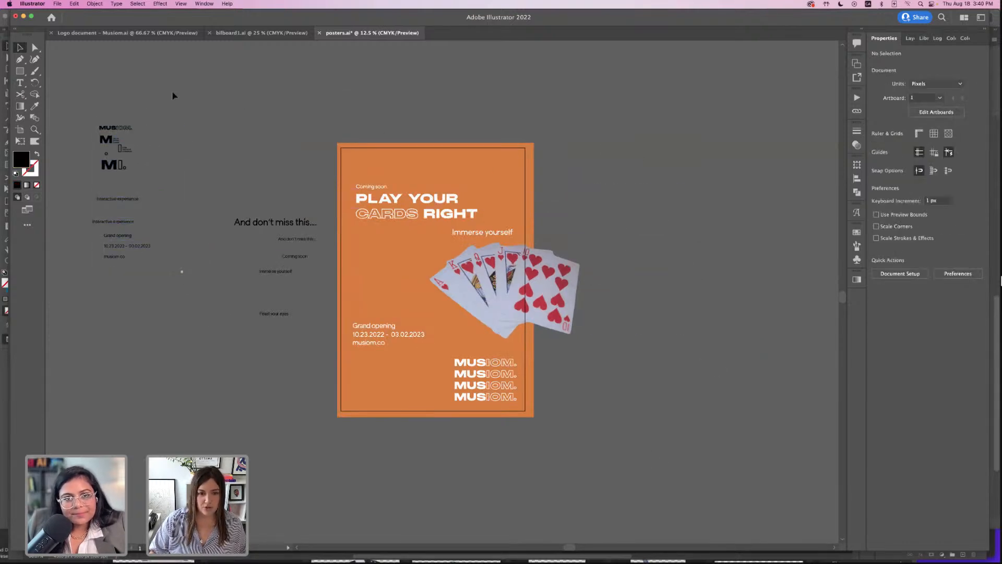
# - Add two artboards to posters.ai and rearrange all three in a single column with 120 px spacing, moving artwork with them
pyautogui.click(859, 64)
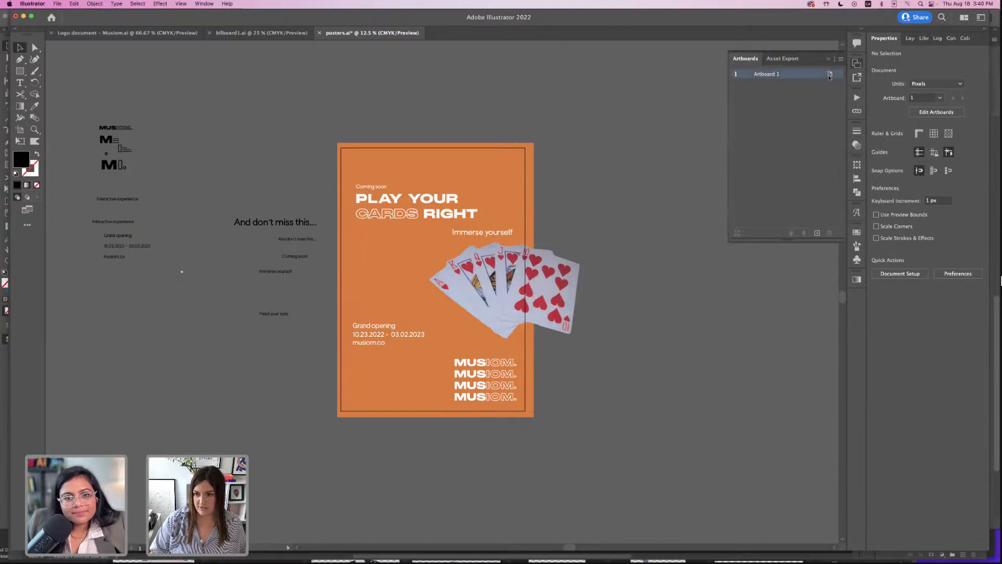
pyautogui.click(817, 233)
pyautogui.click(816, 234)
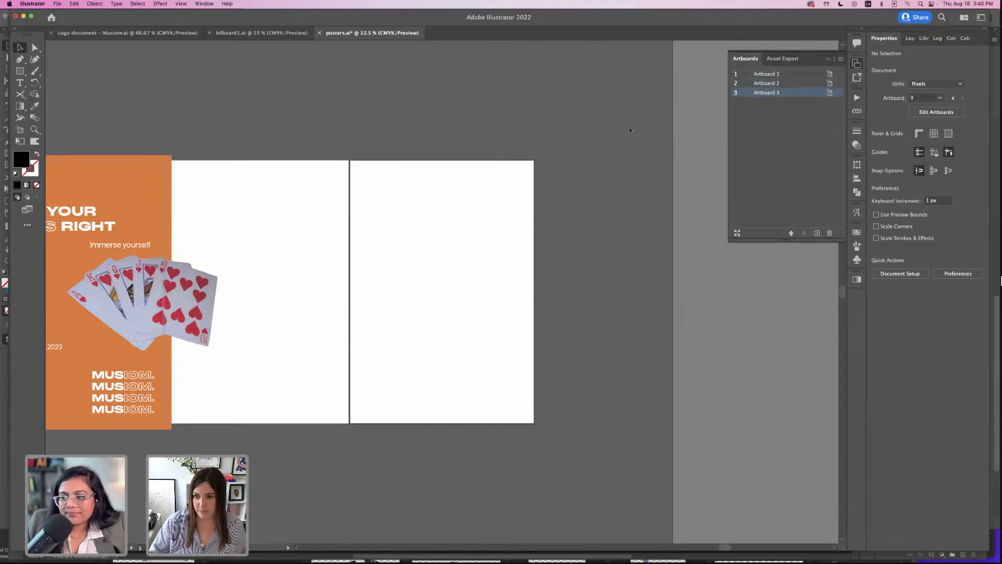
pyautogui.click(841, 60)
pyautogui.click(882, 124)
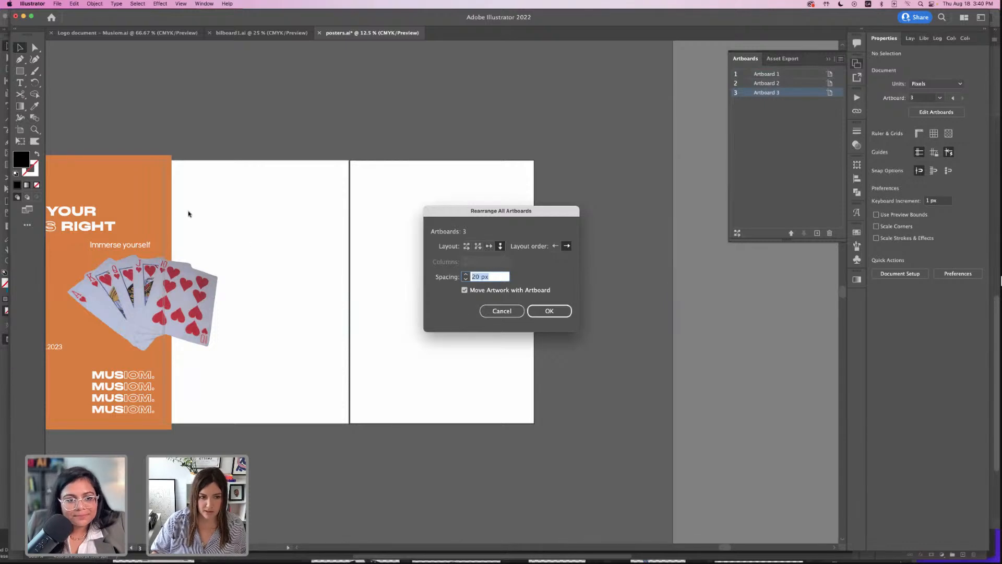
pyautogui.write('120')
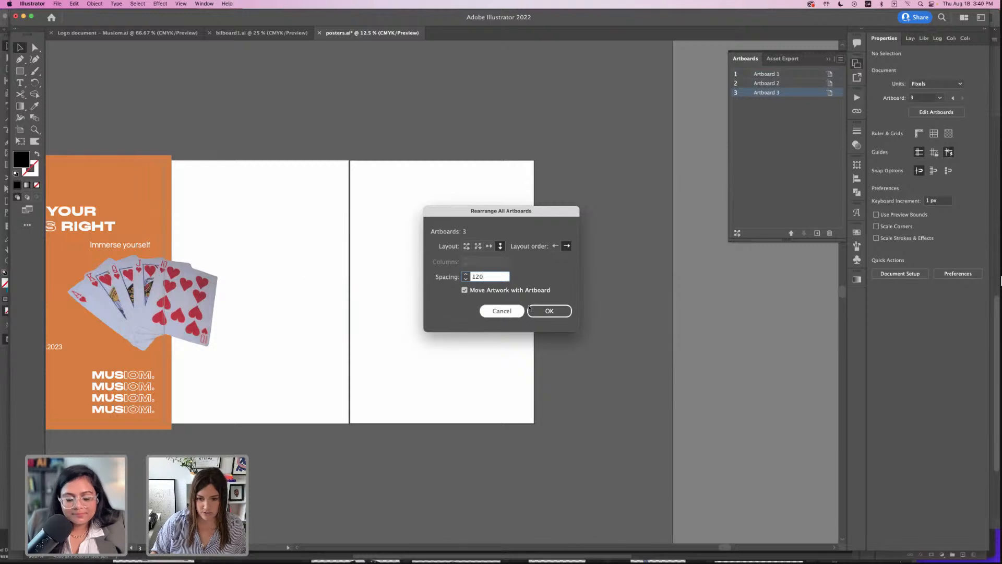
pyautogui.click(548, 310)
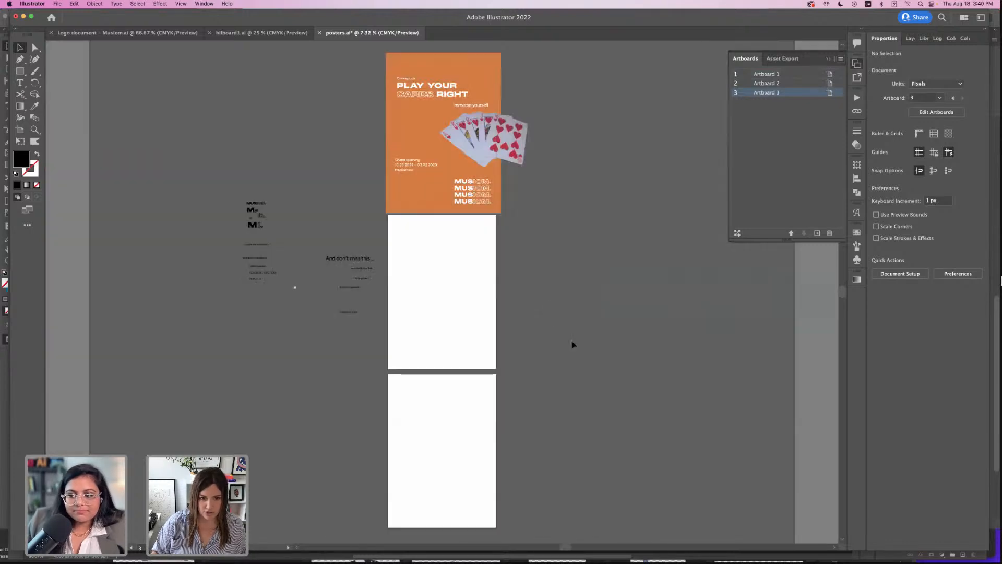
# - Move the "And don't miss this..." text group away from the second artboard, up beside the orange poster
pyautogui.click(472, 324)
pyautogui.moveTo(323, 254); pyautogui.dragTo(361, 315)
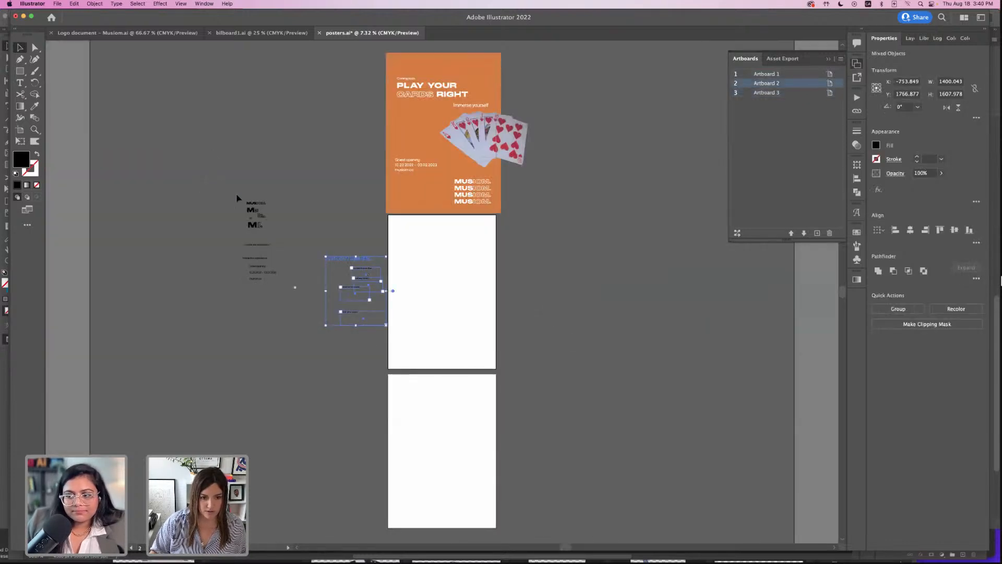
pyautogui.keyDown('shift'); pyautogui.click(360, 259); pyautogui.keyUp('shift')
pyautogui.moveTo(319, 250); pyautogui.dragTo(376, 335)
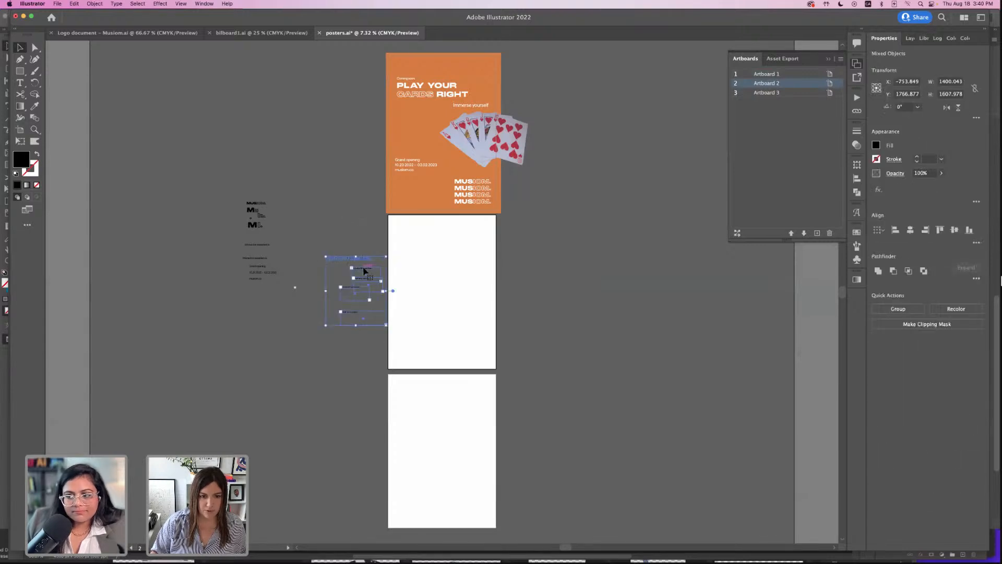
pyautogui.moveTo(349, 258); pyautogui.dragTo(305, 134)
pyautogui.click(390, 78)
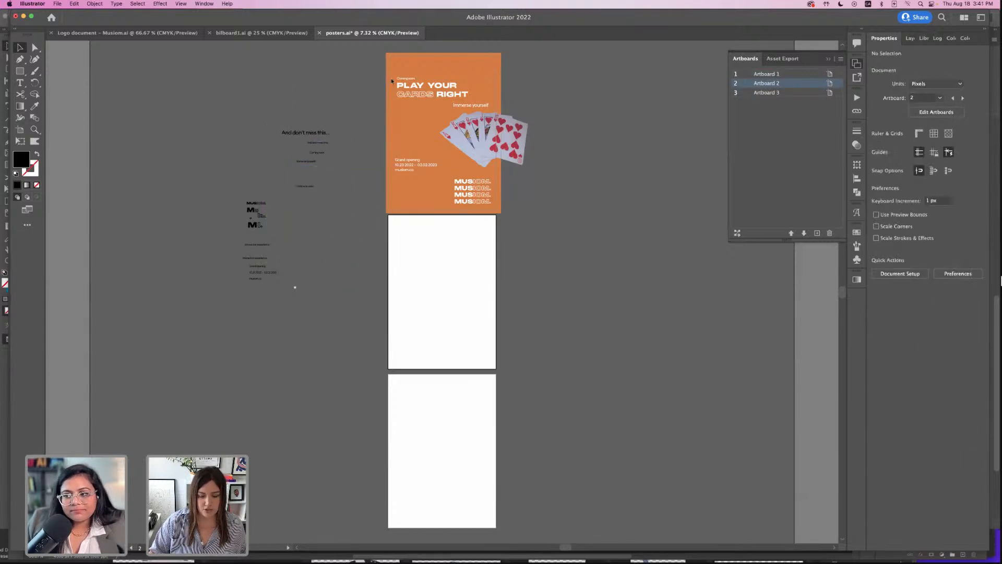
pyautogui.press('super+equal')
pyautogui.scroll(3, 349, 92)
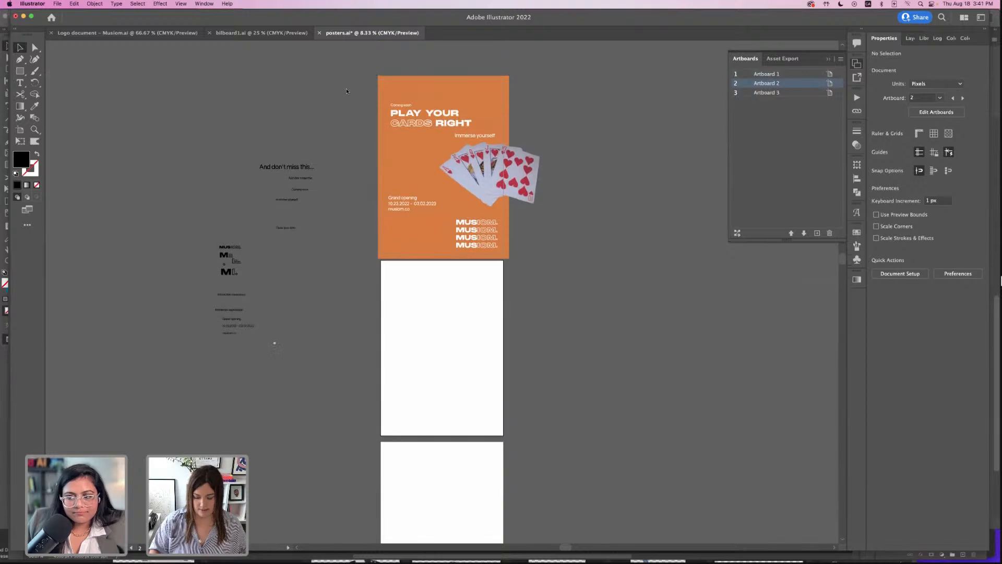
pyautogui.press('super+equal')
pyautogui.scroll(5, 347, 91)
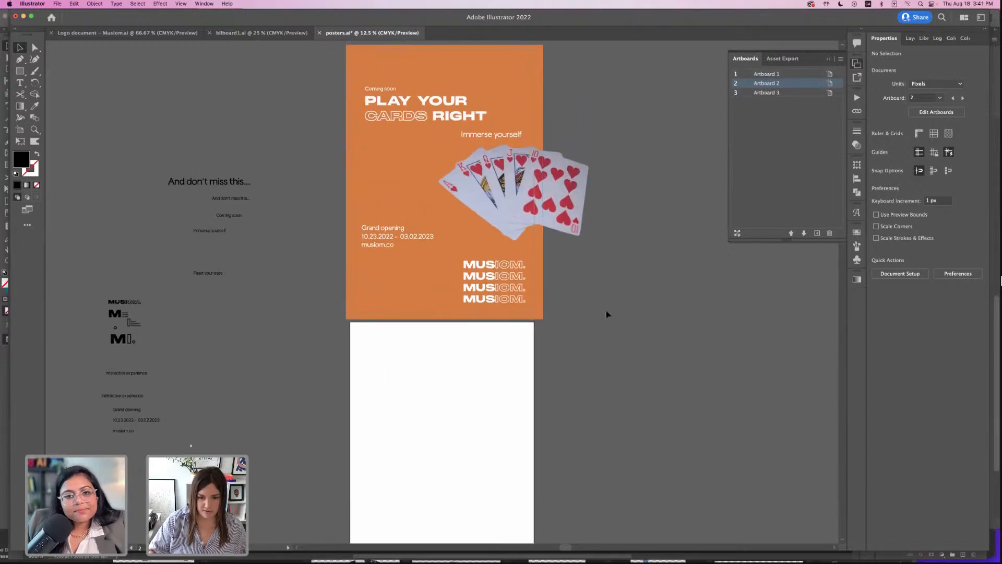
pyautogui.moveTo(607, 314); pyautogui.dragTo(506, 346)
pyautogui.press('super+z')
pyautogui.click(656, 380)
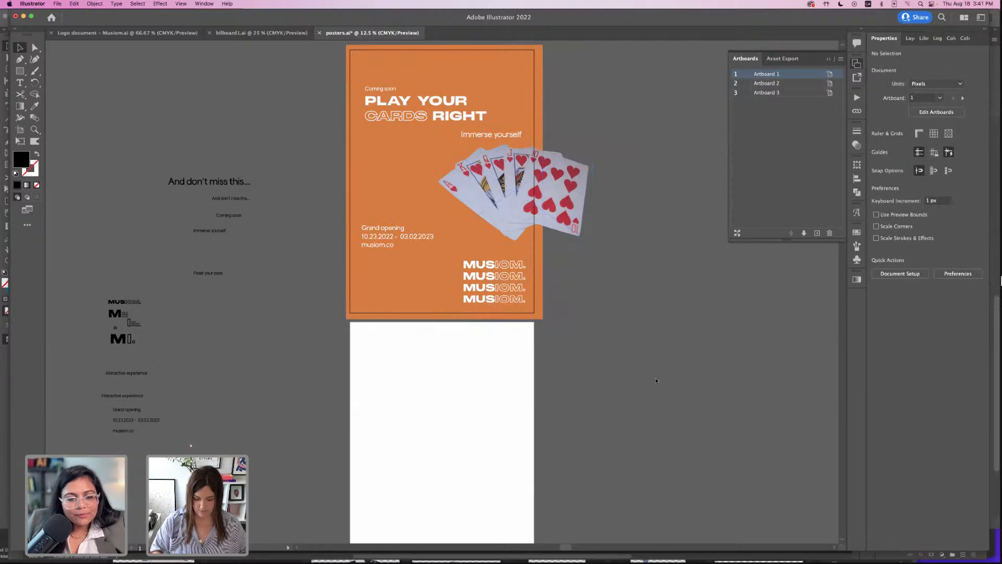
# - Resize the poster's orange background rectangle so all its edges match the first artboard
pyautogui.scroll(4, 655, 366)
pyautogui.press('super+equal')
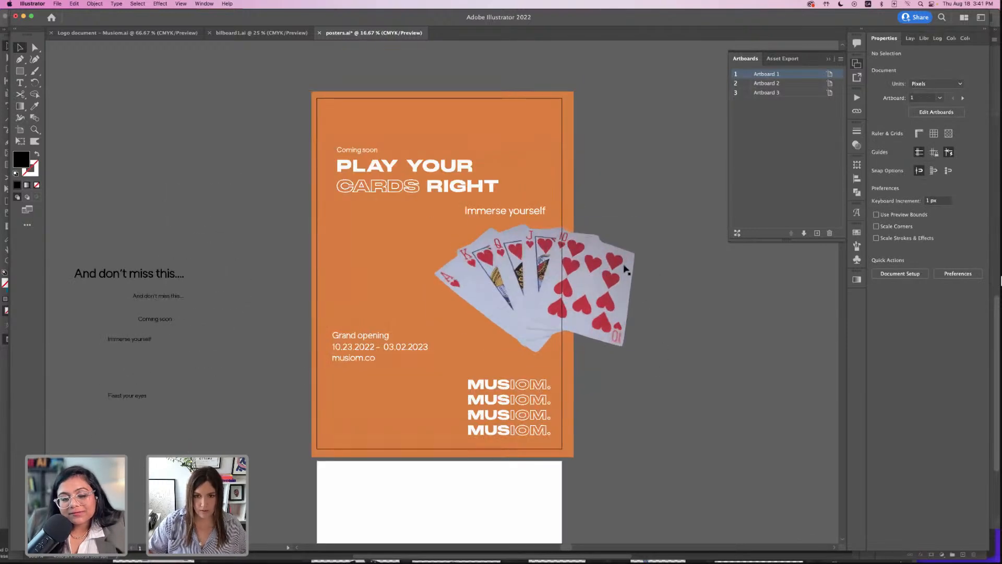
pyautogui.click(543, 139)
pyautogui.moveTo(574, 92); pyautogui.dragTo(562, 98)
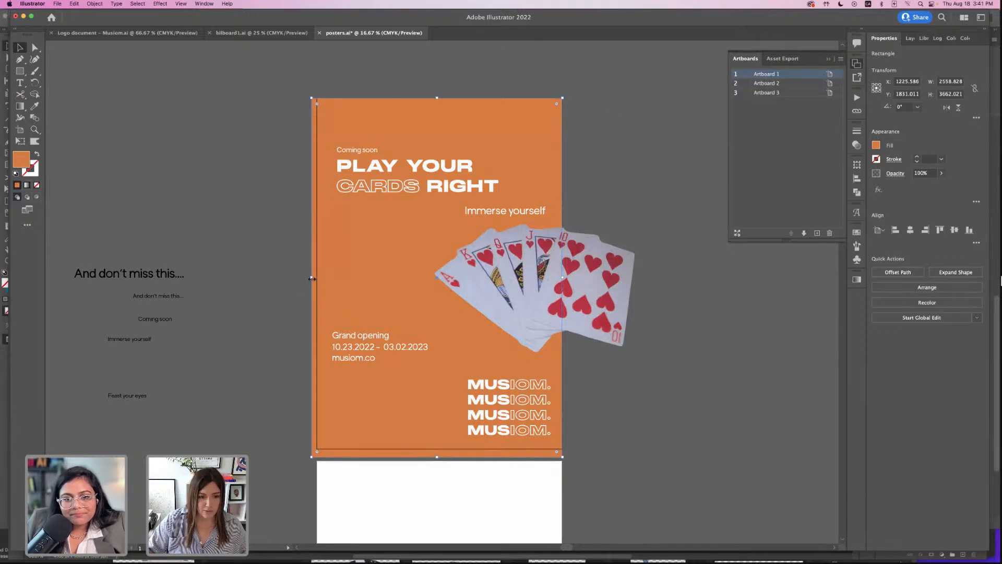
pyautogui.moveTo(312, 278); pyautogui.dragTo(316, 278)
pyautogui.moveTo(440, 458); pyautogui.dragTo(440, 450)
pyautogui.click(254, 392)
# - Copy all of the orange poster's artwork and paste it onto the second artboard, aligned with the artboard's edges
pyautogui.moveTo(333, 150); pyautogui.dragTo(591, 454)
pyautogui.scroll(-5, 595, 459)
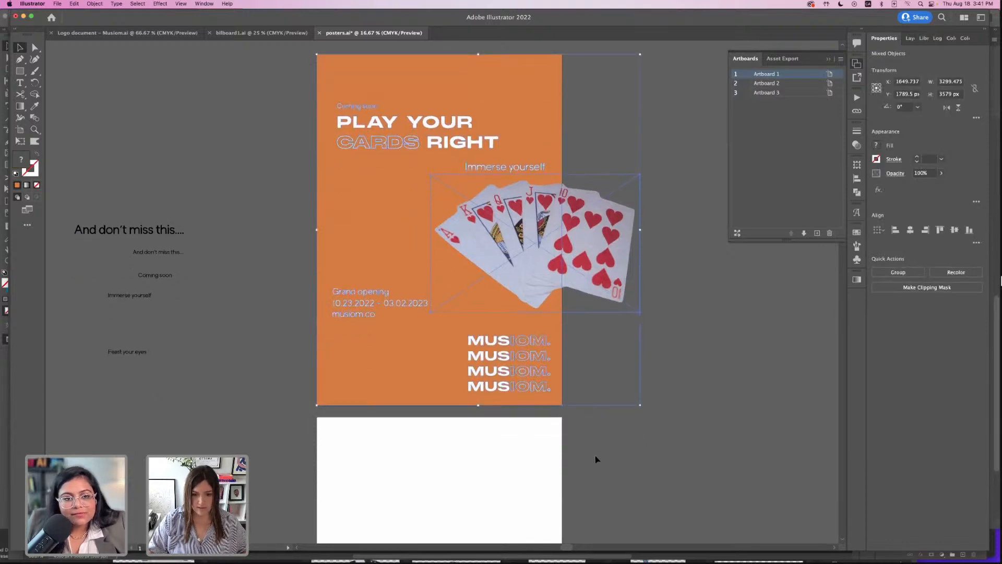
pyautogui.scroll(-2, 595, 459)
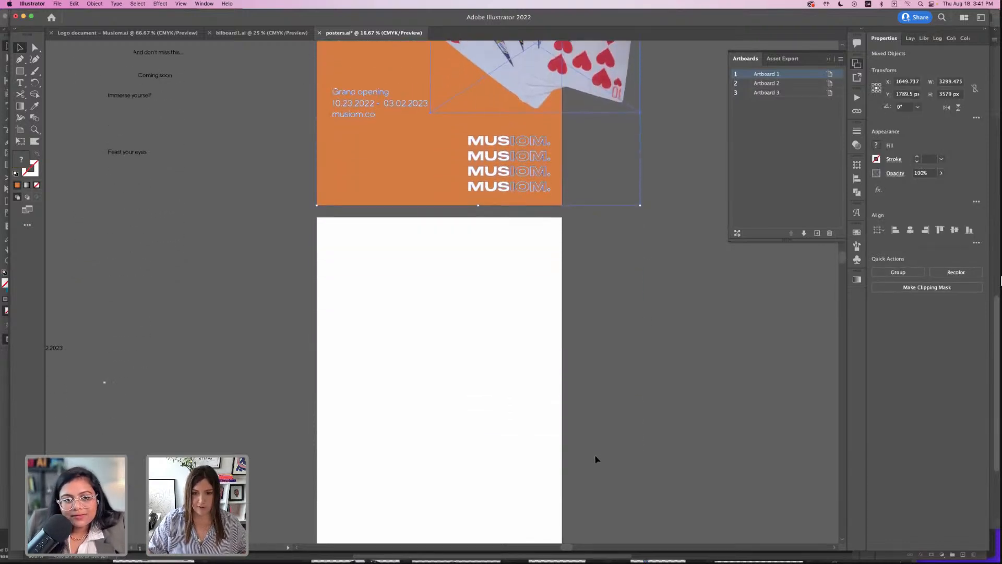
pyautogui.click(472, 414)
pyautogui.press('super+v')
pyautogui.moveTo(396, 144); pyautogui.dragTo(432, 238)
pyautogui.click(672, 285)
pyautogui.scroll(-1, 671, 284)
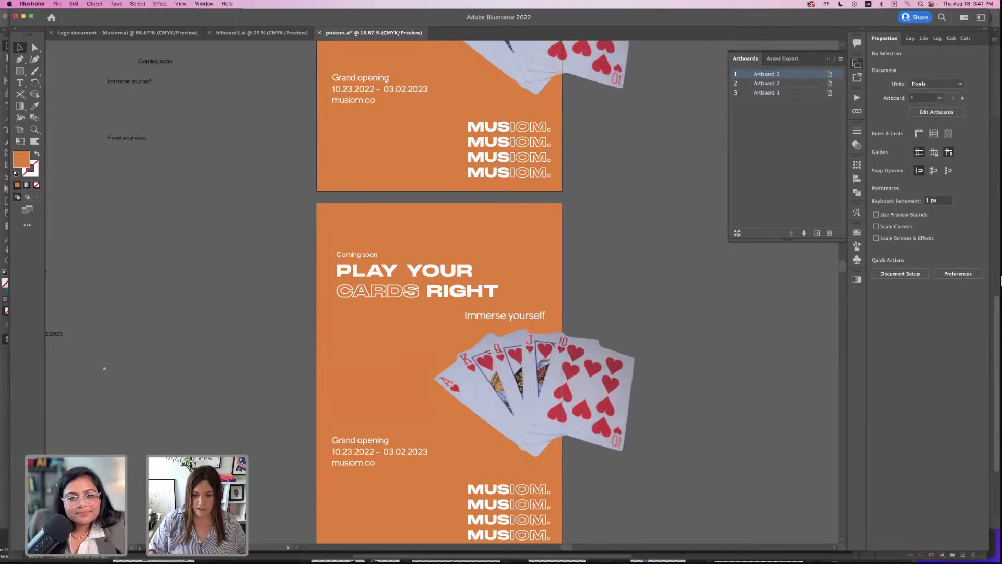
# - Capture a screenshot of the four swatches on InDesign's Colours page and place it beside the second poster in Illustrator
pyautogui.moveTo(673, 553)
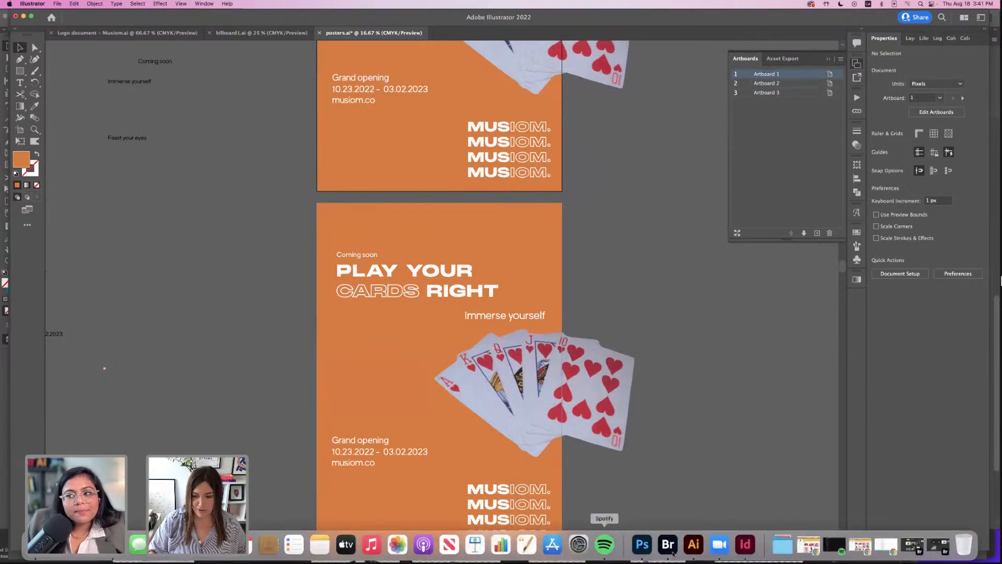
pyautogui.click(745, 544)
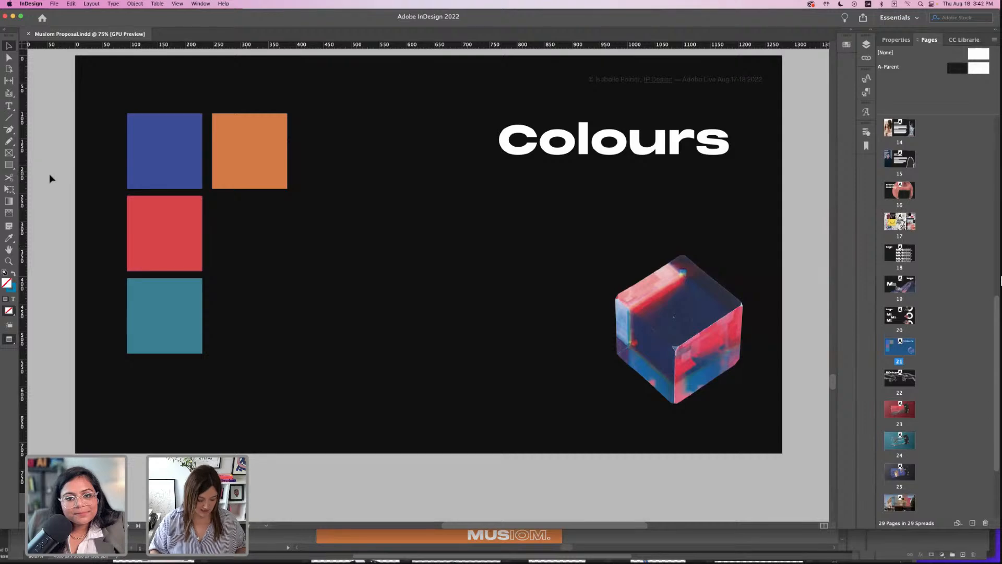
pyautogui.moveTo(102, 98); pyautogui.dragTo(301, 333)
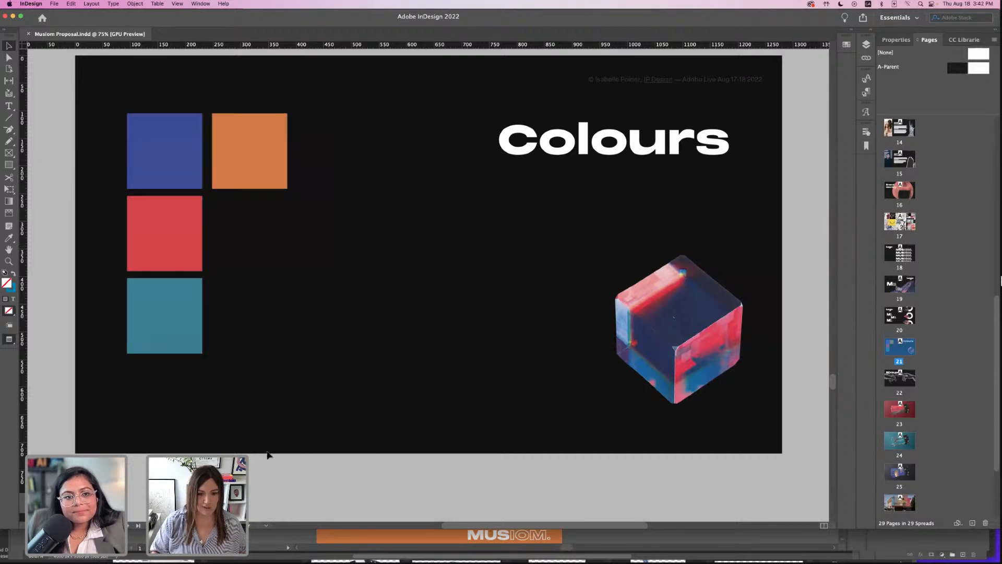
pyautogui.click(678, 541)
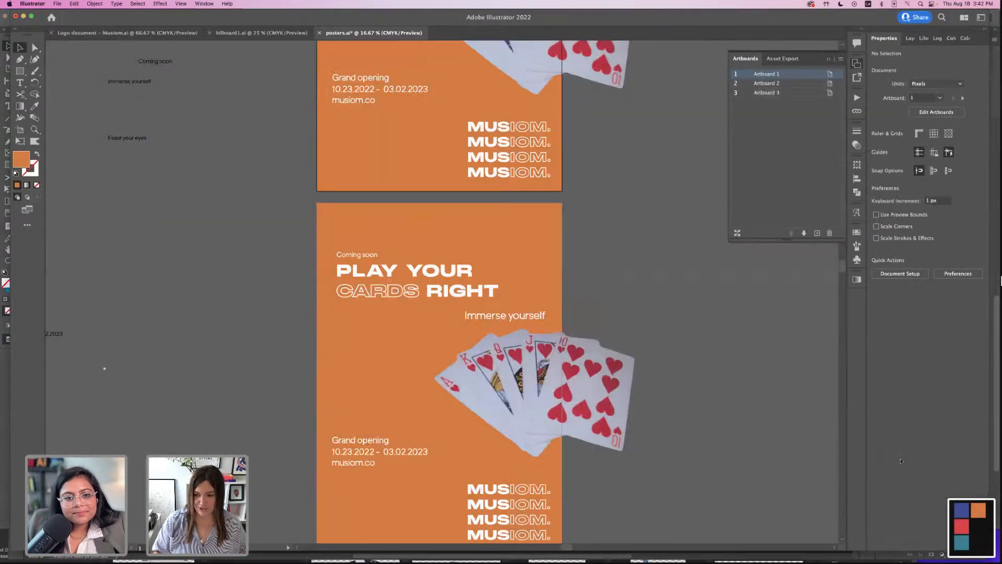
pyautogui.moveTo(987, 542); pyautogui.dragTo(741, 326)
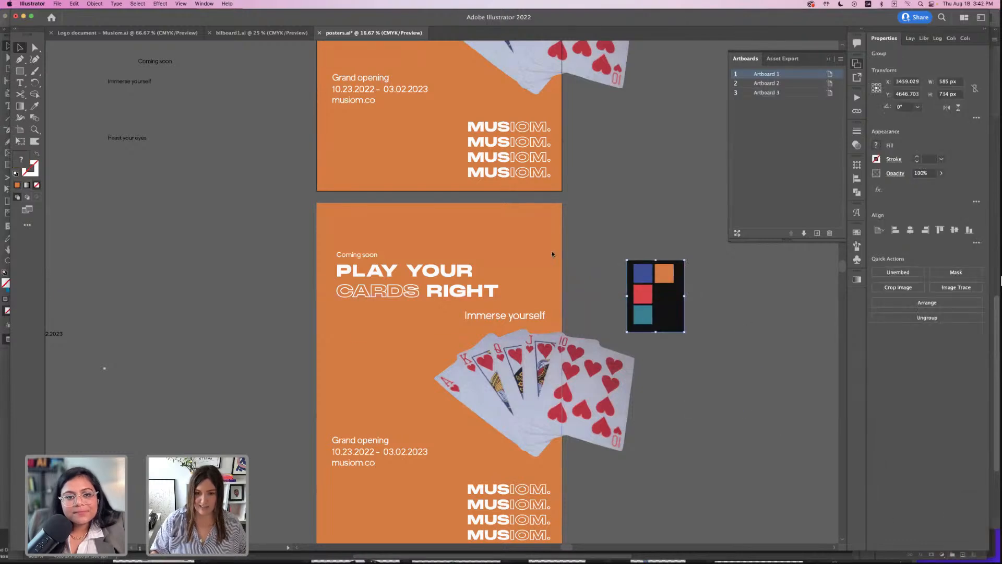
# - Fill the second poster's background with the red sampled from the swatch screenshot using the Eyedropper
pyautogui.click(553, 250)
pyautogui.press('i')
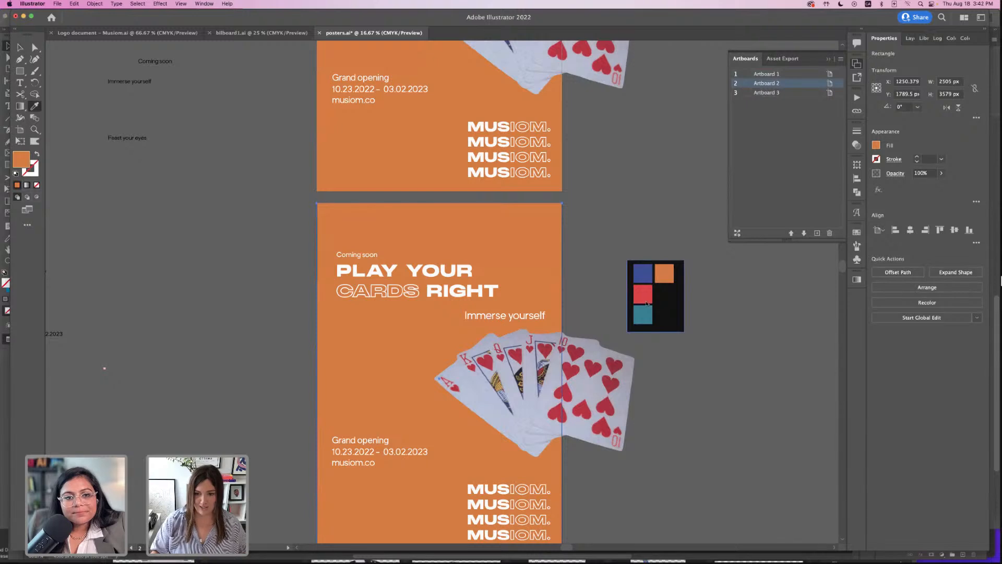
pyautogui.click(647, 303)
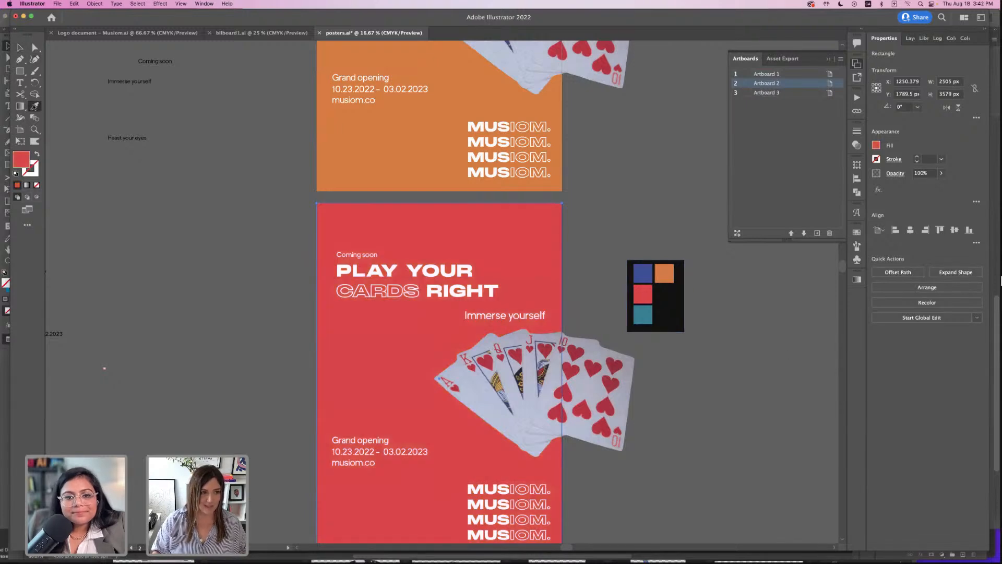
pyautogui.click(20, 48)
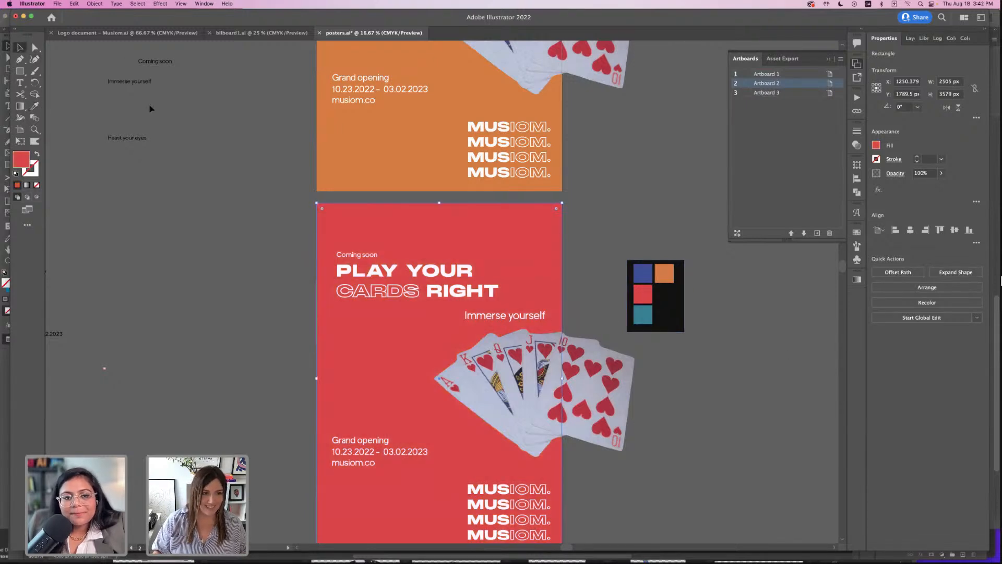
# - Duplicate all of the red poster's artwork onto the third artboard, aligned with the artboard's edges
pyautogui.click(280, 159)
pyautogui.press('super+minus')
pyautogui.scroll(-2, 278, 172)
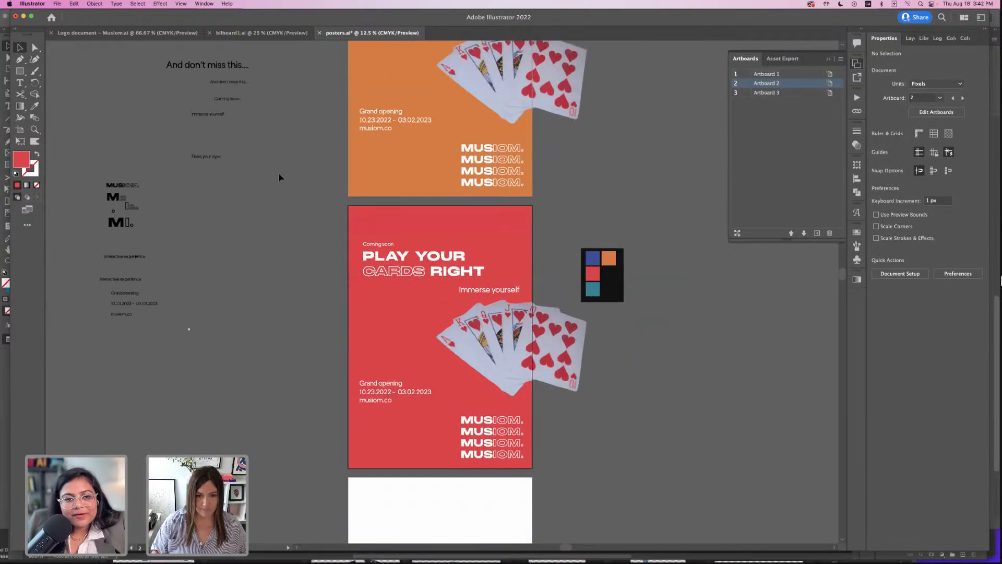
pyautogui.press('super+alt+a')
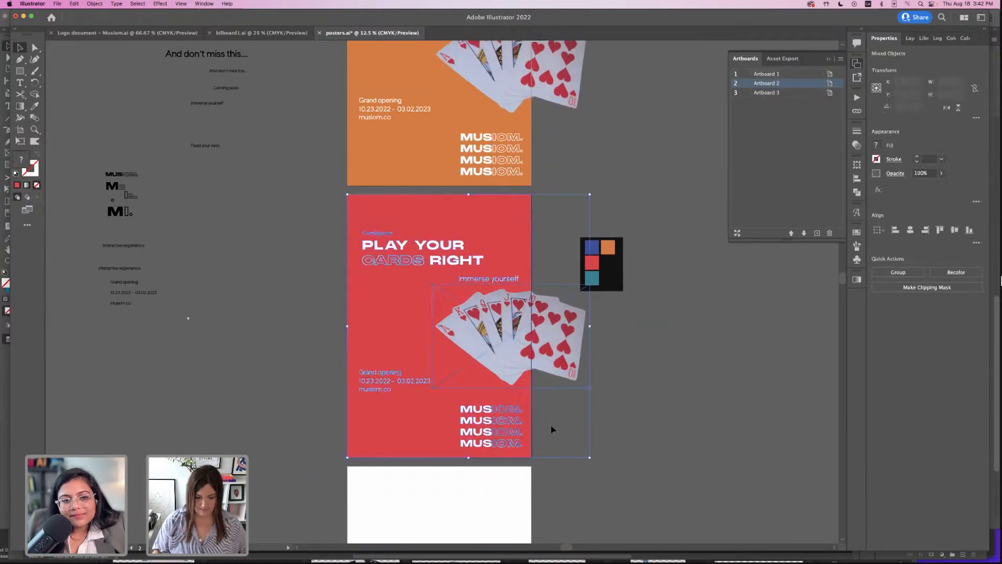
pyautogui.scroll(-4, 574, 443)
pyautogui.scroll(-5, 574, 426)
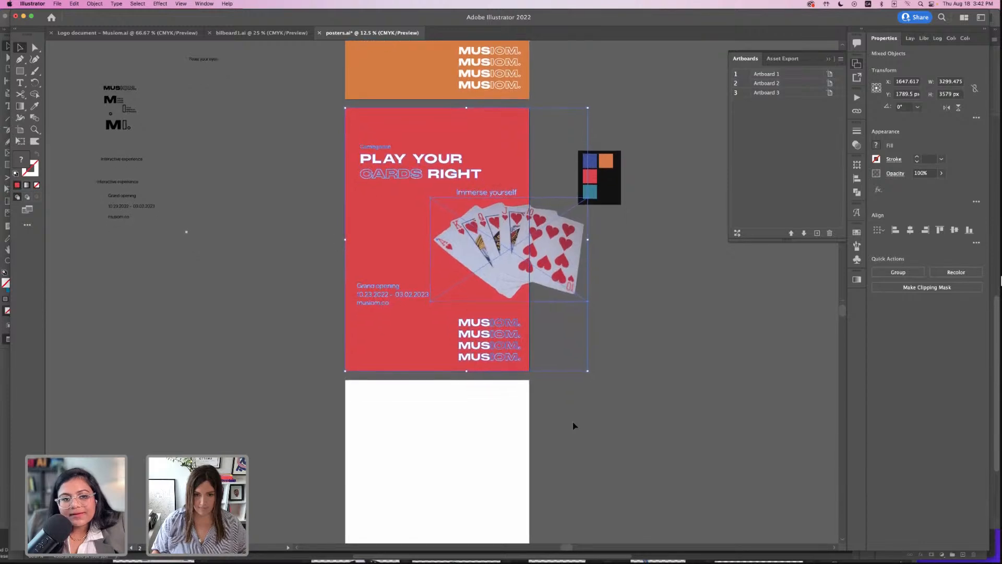
pyautogui.click(384, 415)
pyautogui.moveTo(439, 61); pyautogui.dragTo(443, 331)
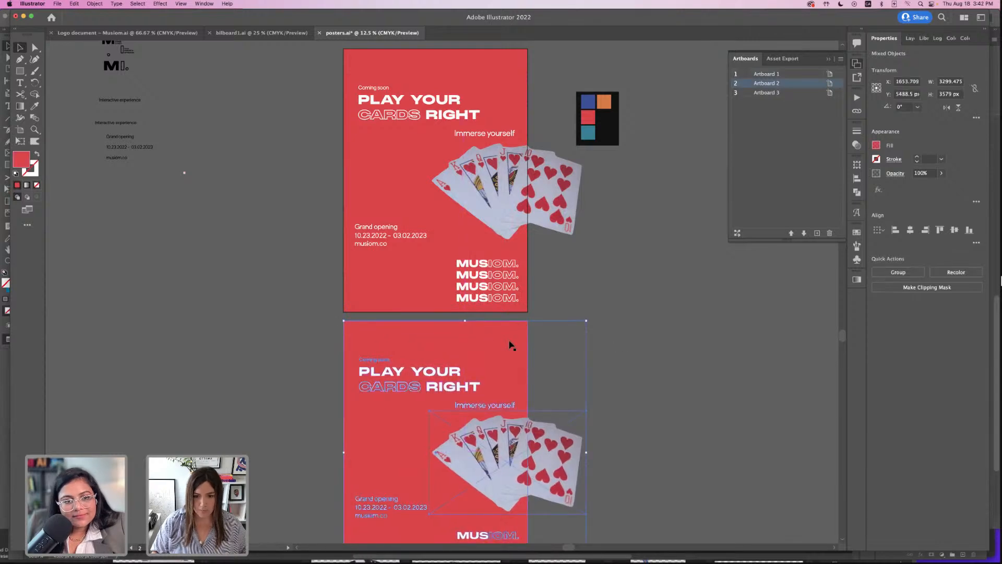
# - Fill the third poster's background with the blue sampled from the swatch screenshot using the Eyedropper
pyautogui.click(635, 345)
pyautogui.press('a')
pyautogui.click(512, 355)
pyautogui.press('i')
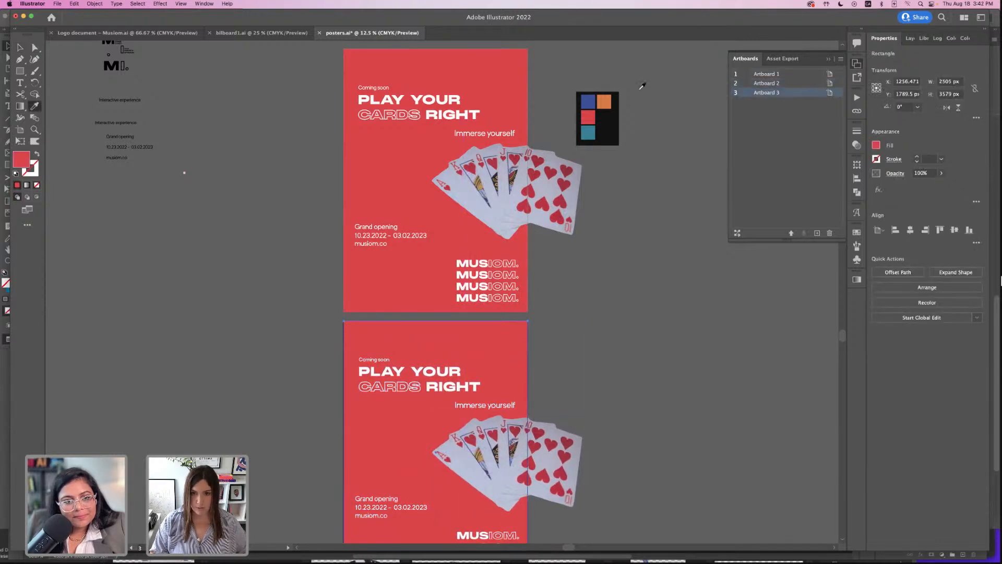
pyautogui.click(588, 102)
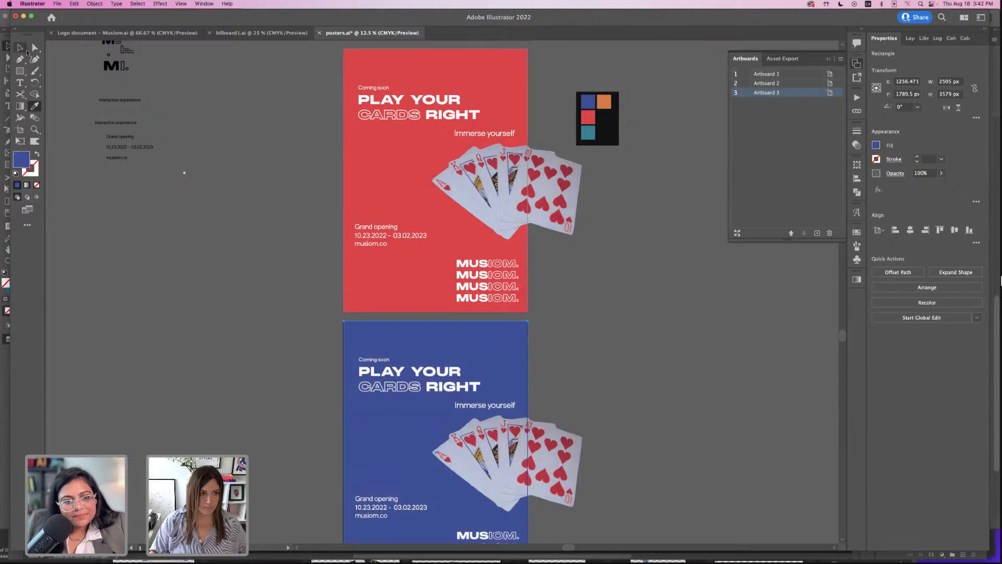
pyautogui.press('v')
pyautogui.scroll(-2, 272, 177)
pyautogui.scroll(-1, 272, 176)
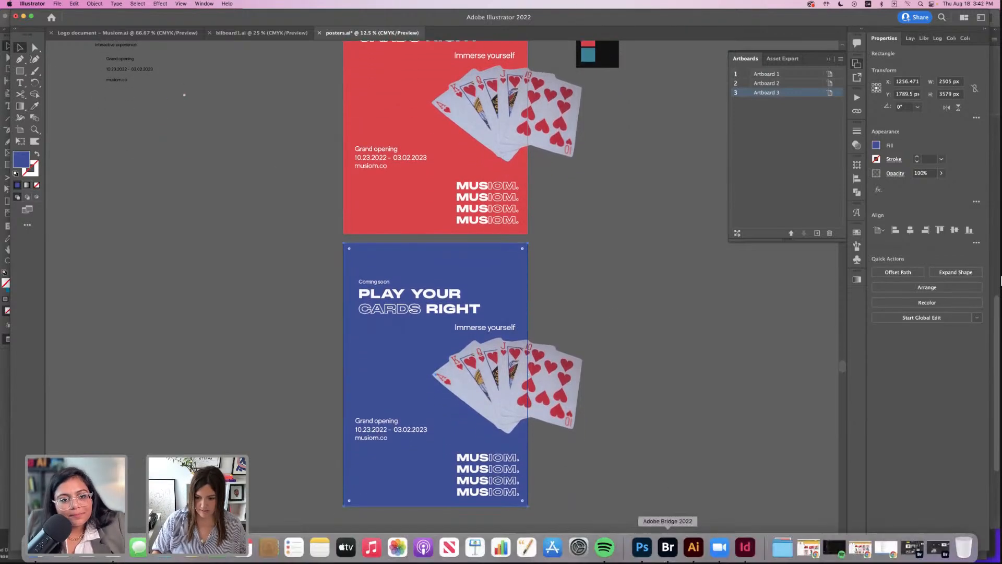
# - Switch to Photoshop and open the [YOUR IMAGE HERE] smart object in the Poster v2 group of the triple poster mockup
pyautogui.click(642, 545)
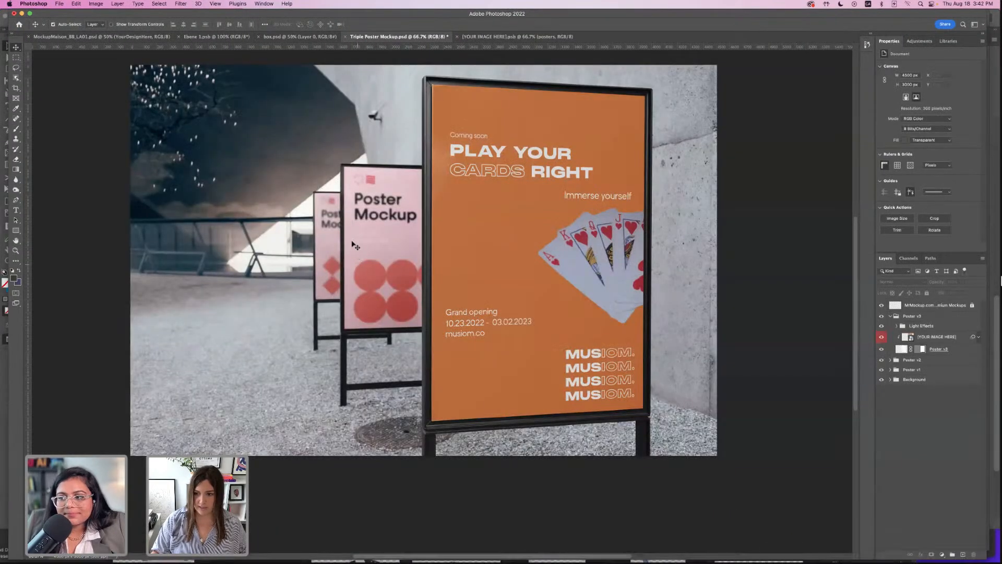
pyautogui.click(889, 362)
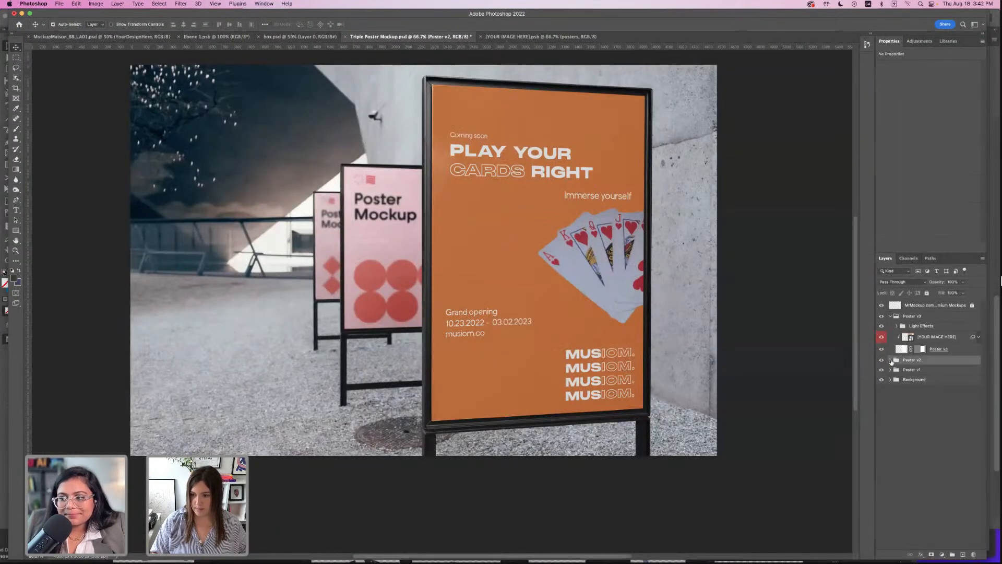
pyautogui.click(890, 360)
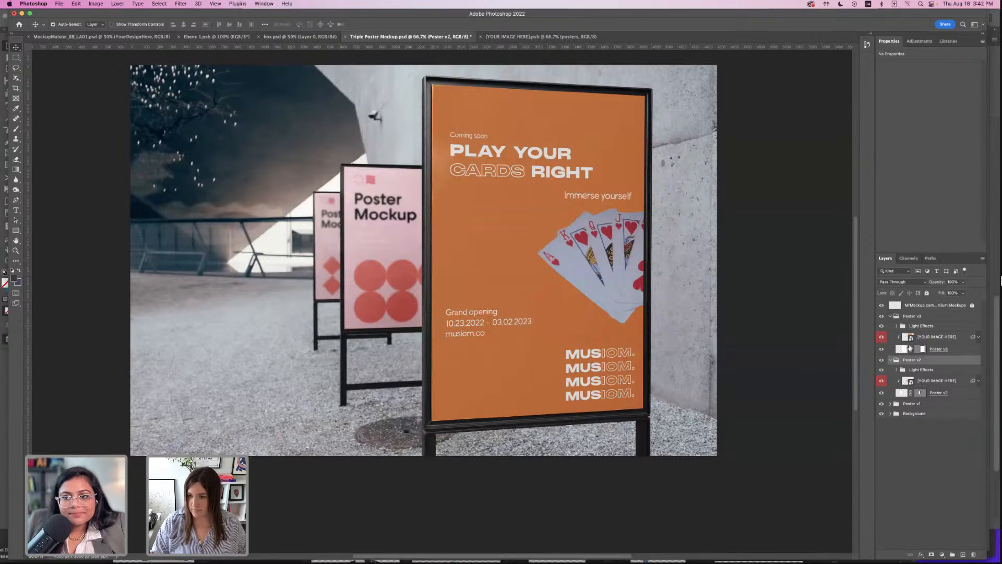
pyautogui.doubleClick(908, 380)
# - Place page 2 of posters.ai, the red poster, as a linked smart object over the placeholder design and save the smart object
pyautogui.click(58, 4)
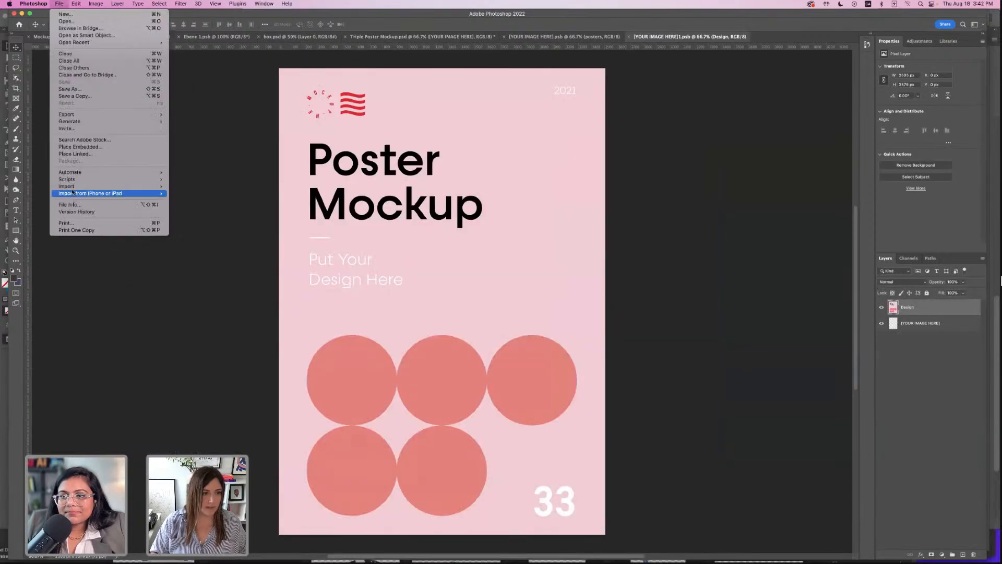
pyautogui.click(78, 147)
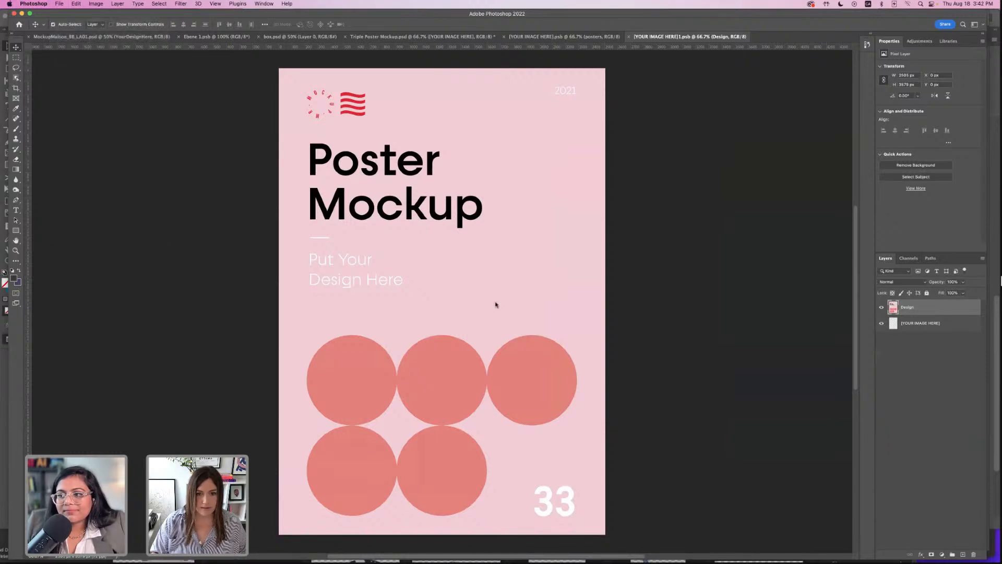
pyautogui.click(190, 87)
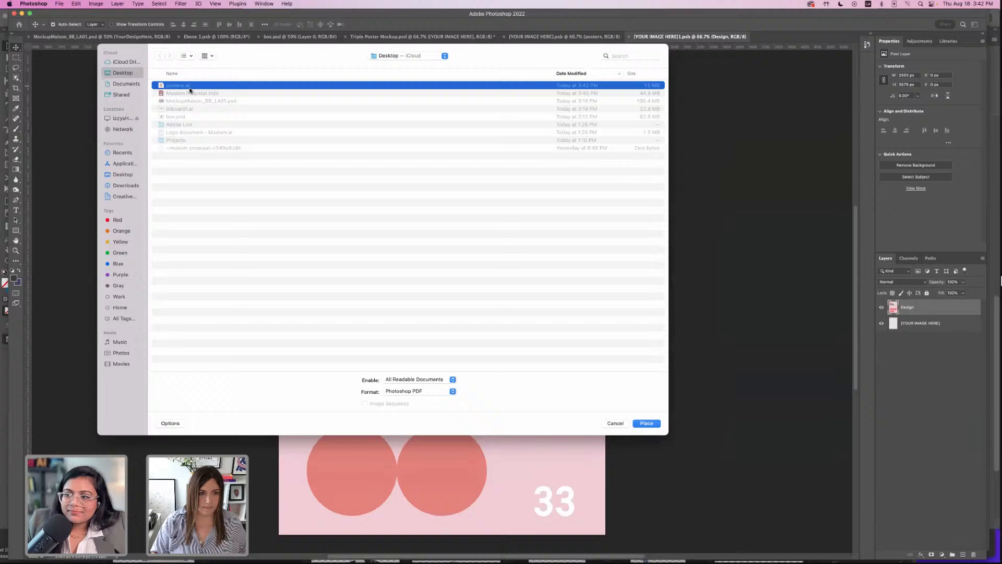
pyautogui.click(647, 423)
pyautogui.click(441, 237)
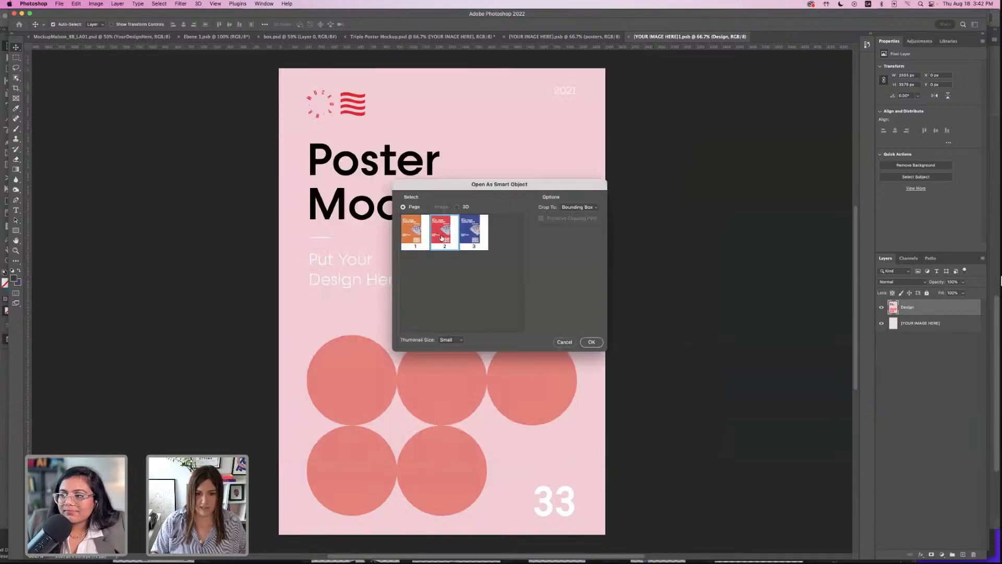
pyautogui.click(592, 342)
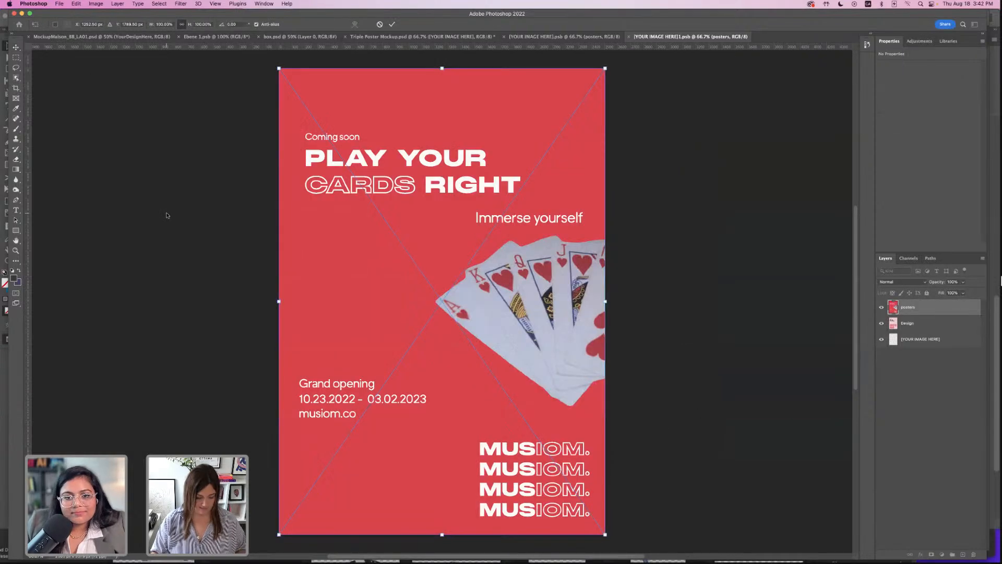
pyautogui.press('super+s')
pyautogui.click(473, 182)
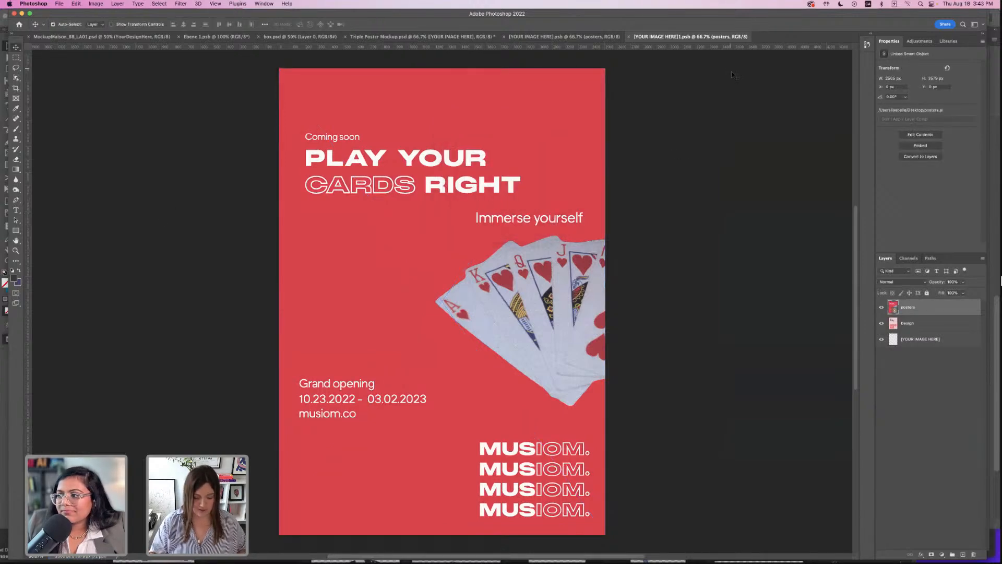
# - Return to the triple poster mockup and open the [YOUR IMAGE HERE] smart object in the Poster v1 group
pyautogui.click(408, 36)
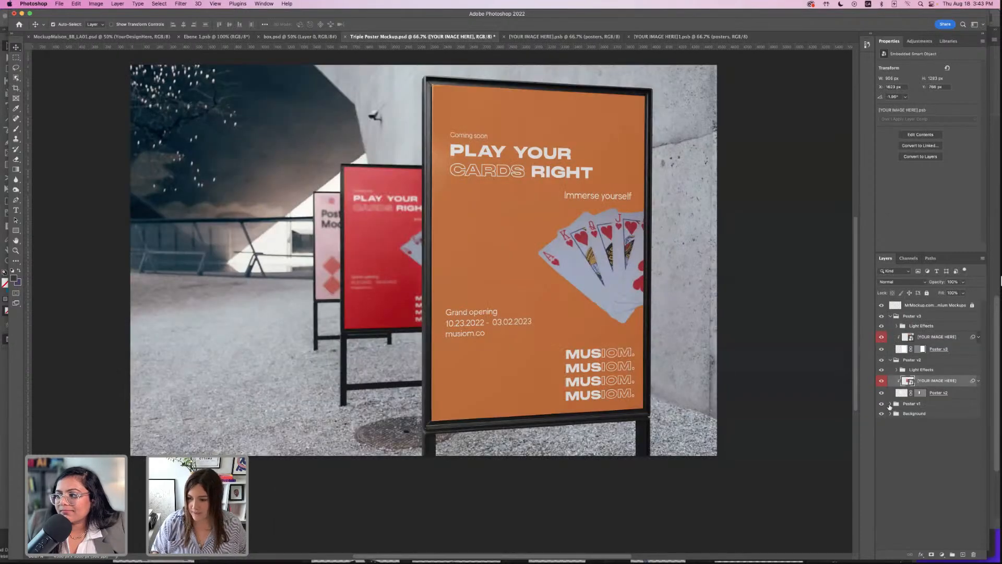
pyautogui.click(890, 404)
pyautogui.click(937, 424)
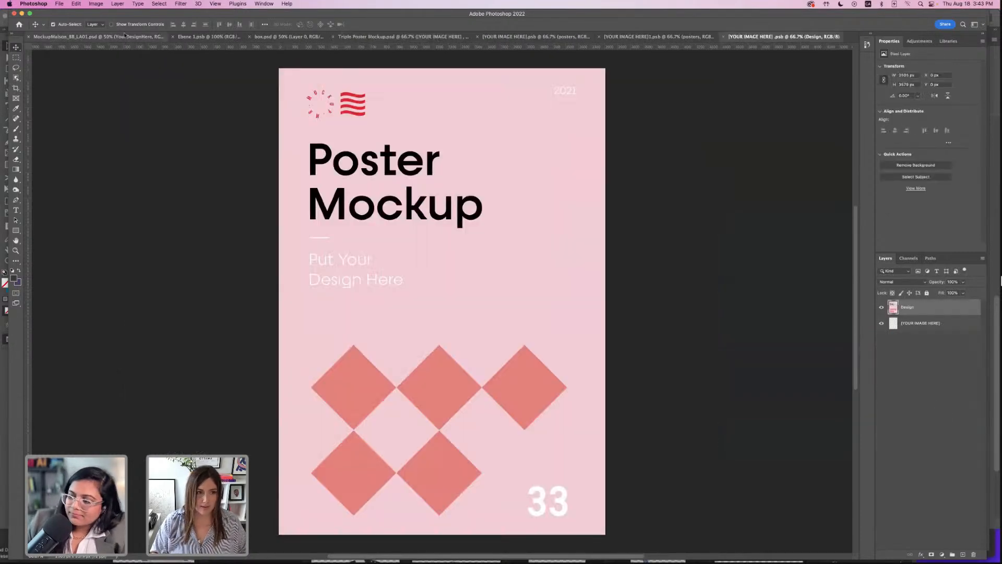
# - Place page 3 of posters.ai, the blue poster, as a linked smart object over the diamond placeholder design and save the smart object
pyautogui.click(59, 3)
pyautogui.click(90, 155)
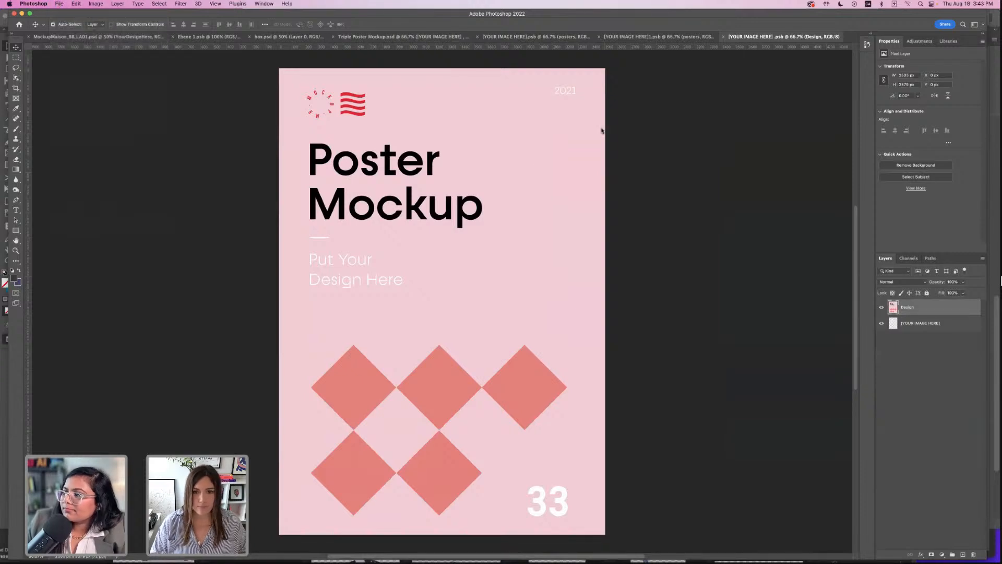
pyautogui.doubleClick(195, 86)
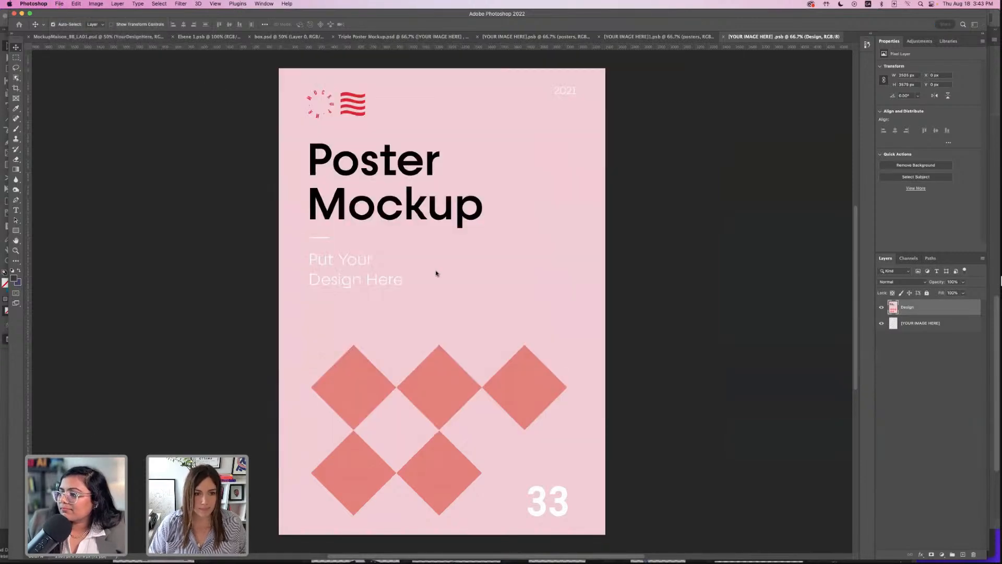
pyautogui.click(474, 232)
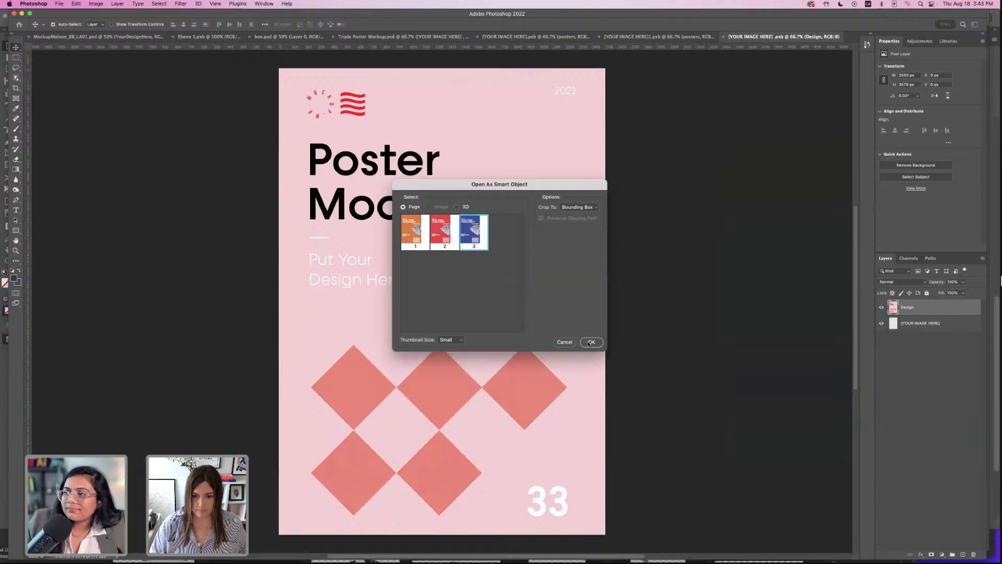
pyautogui.click(590, 342)
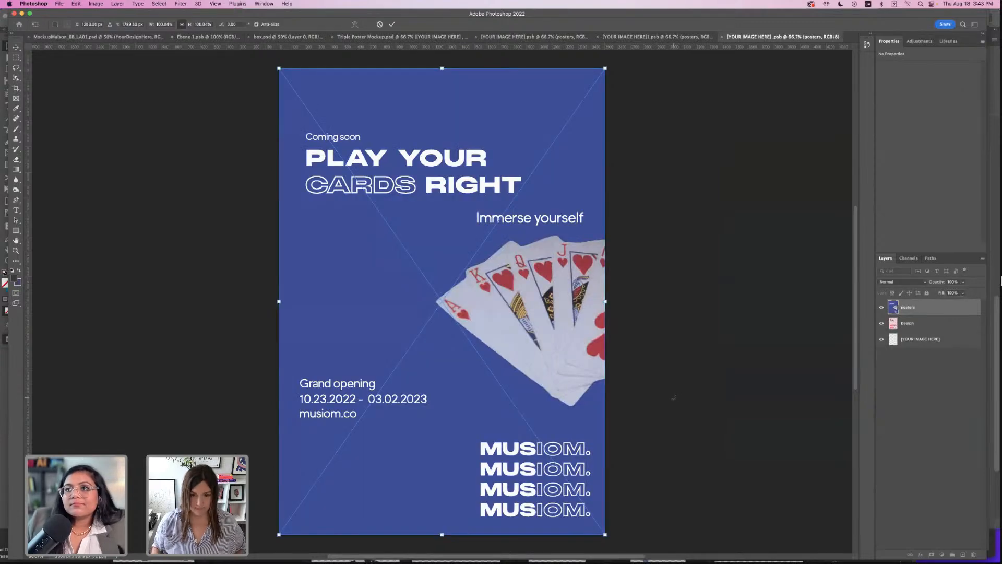
pyautogui.press('Return')
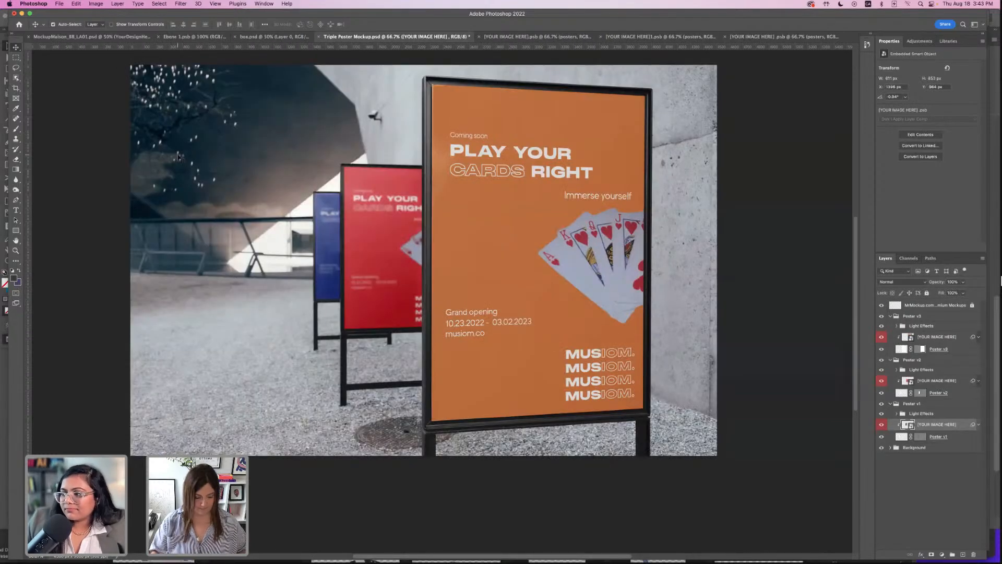
# - Save the mockup on the computer as Triple Poster Mockup-musiom.psd with Maximize Compatibility on
pyautogui.click(66, 4)
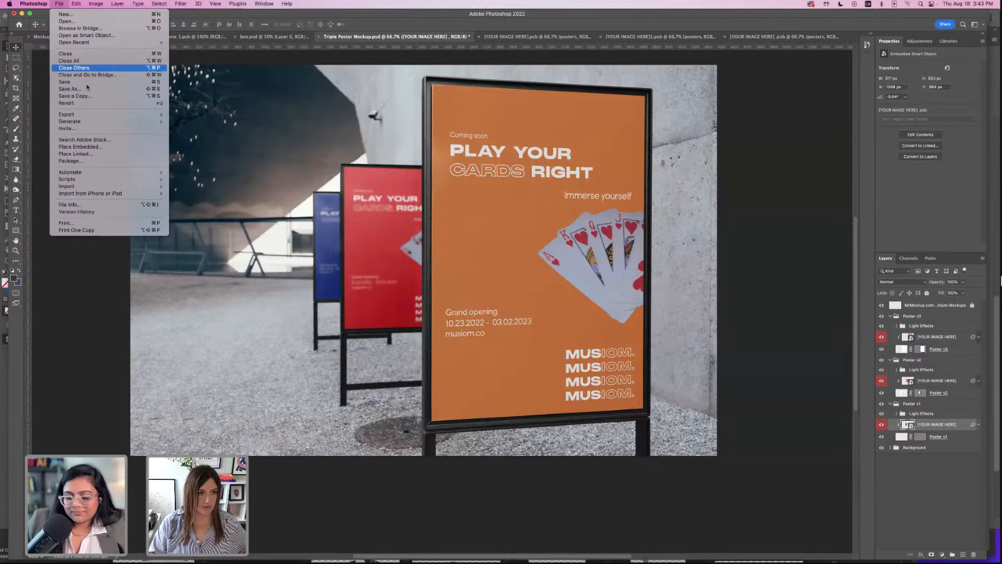
pyautogui.click(137, 171)
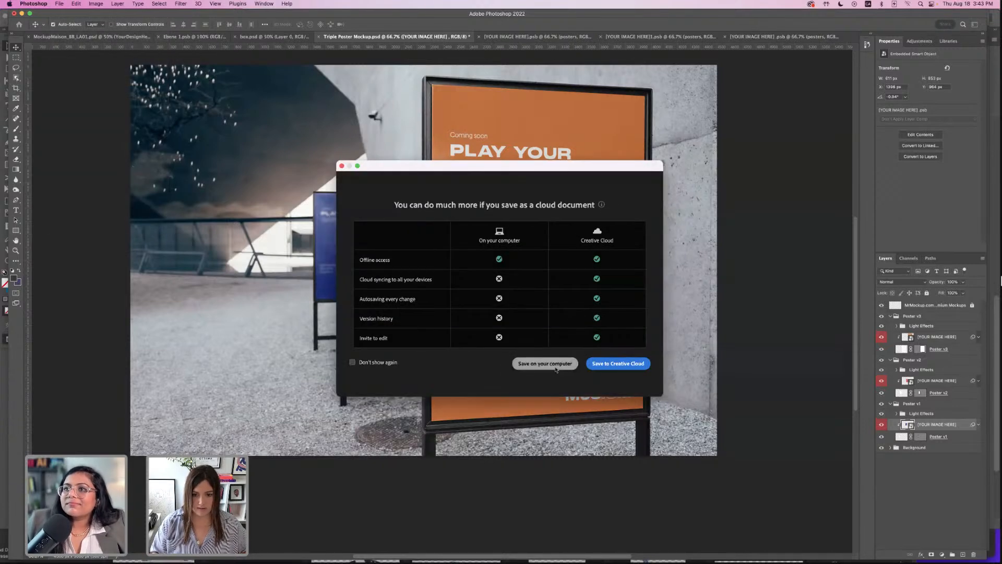
pyautogui.click(545, 365)
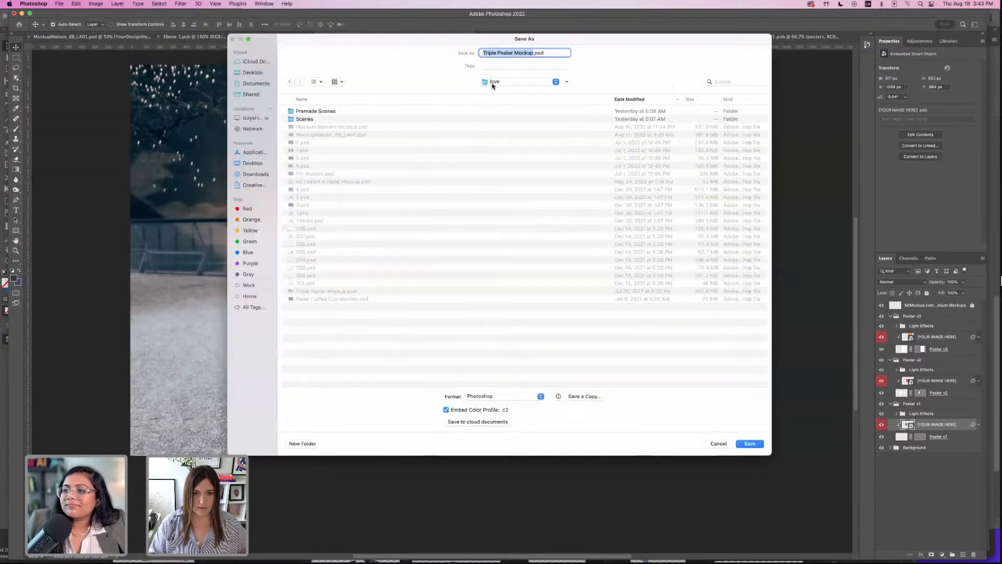
pyautogui.click(532, 52)
pyautogui.write('-')
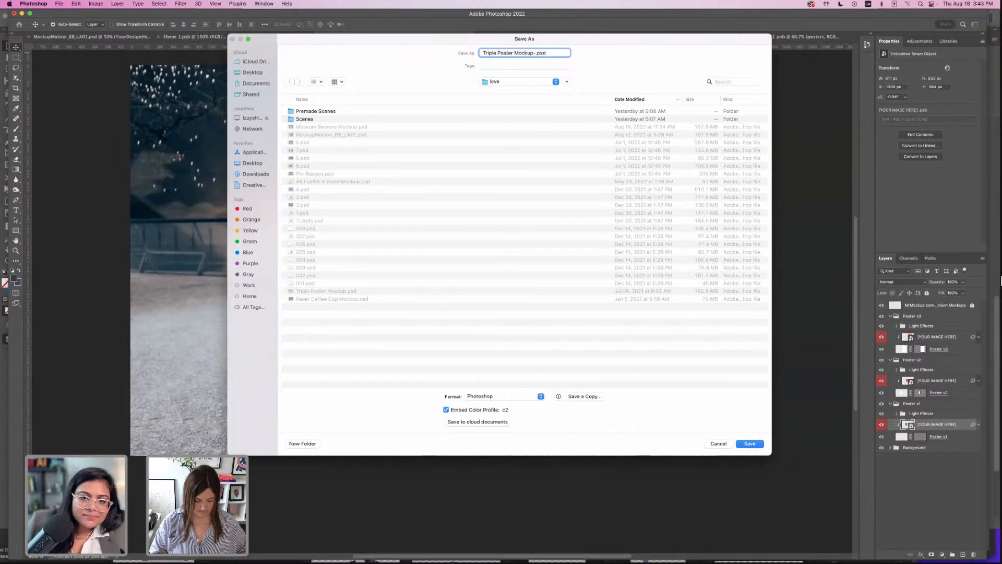
pyautogui.write('idsic')
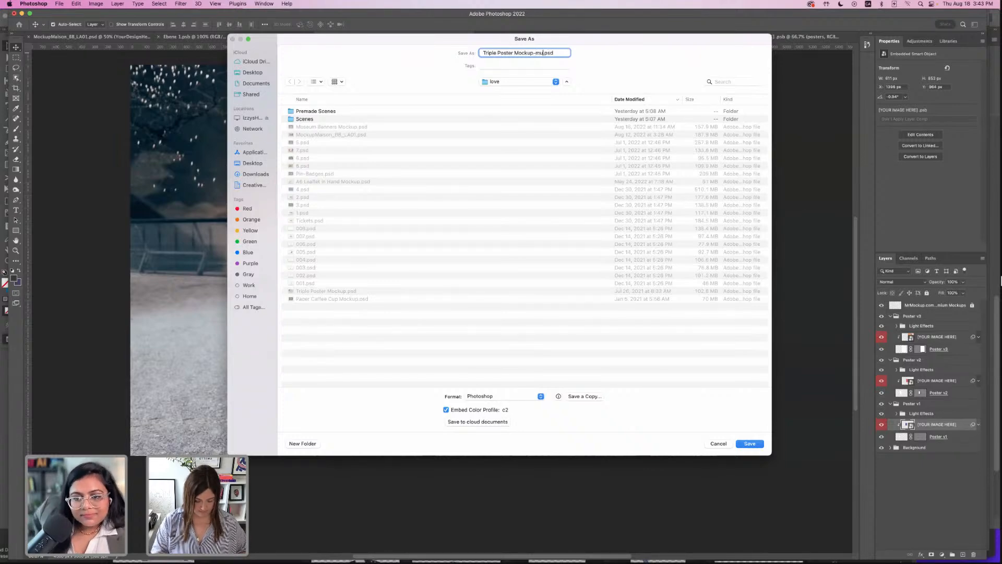
pyautogui.write('m')
pyautogui.press('Return')
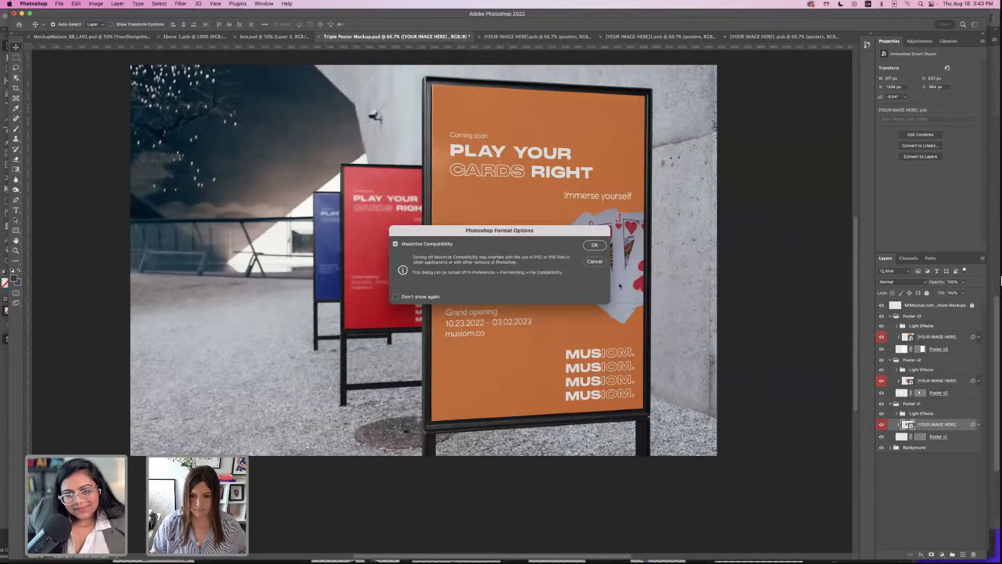
pyautogui.click(595, 246)
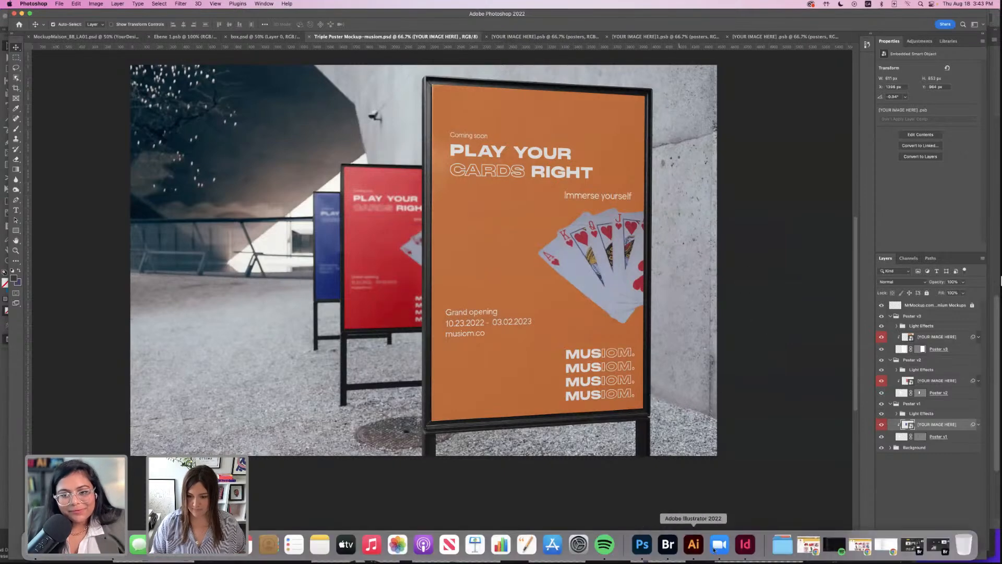
# - Switch to the Musiom Proposal in InDesign and add a new page after the billboard mockup page
pyautogui.click(745, 545)
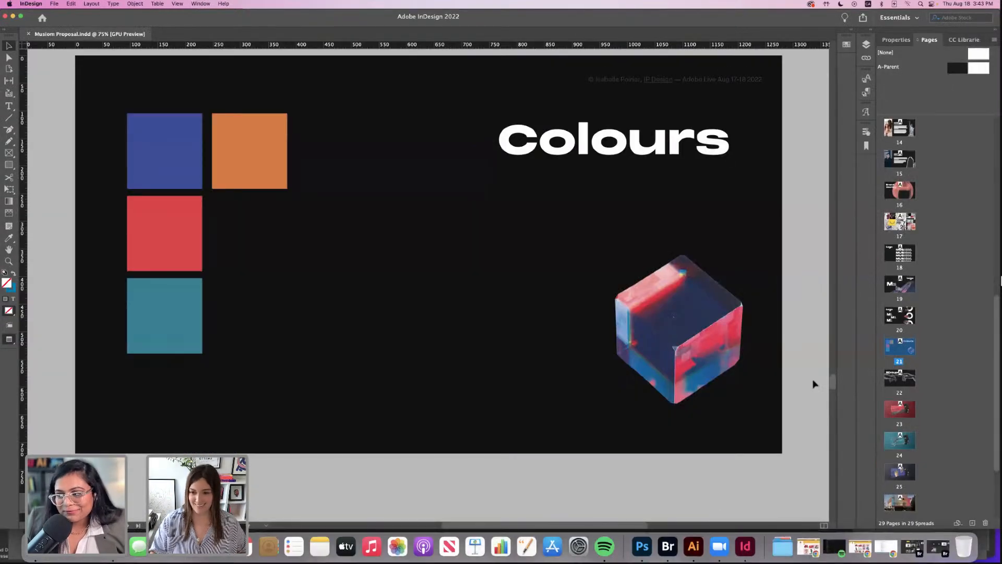
pyautogui.press('super+minus')
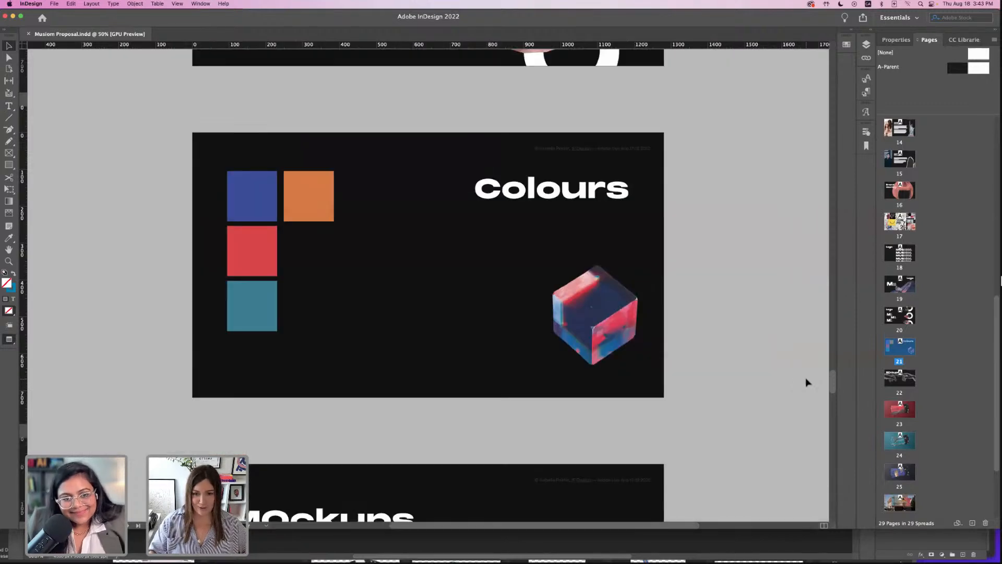
pyautogui.scroll(-20, 742, 369)
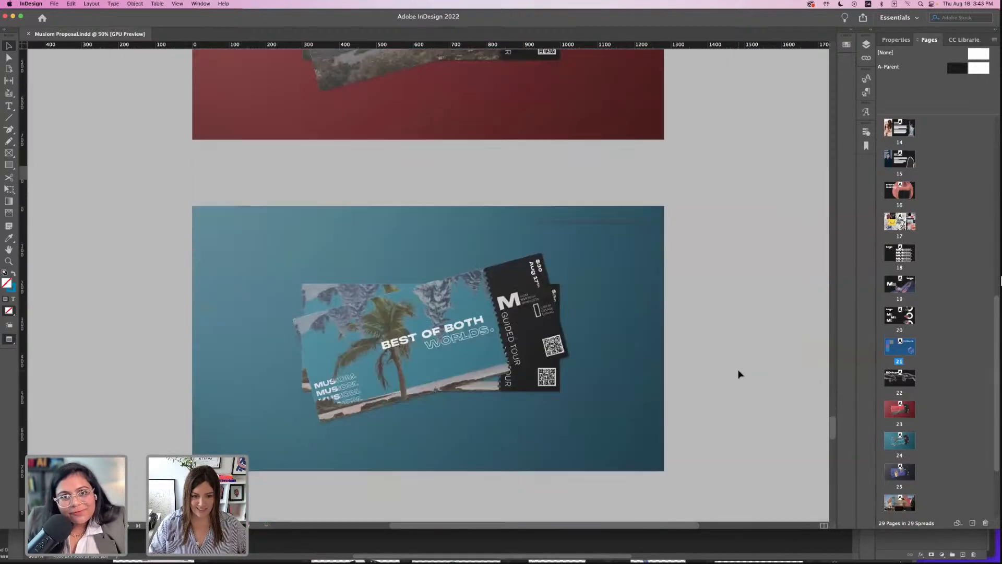
pyautogui.scroll(-8, 740, 374)
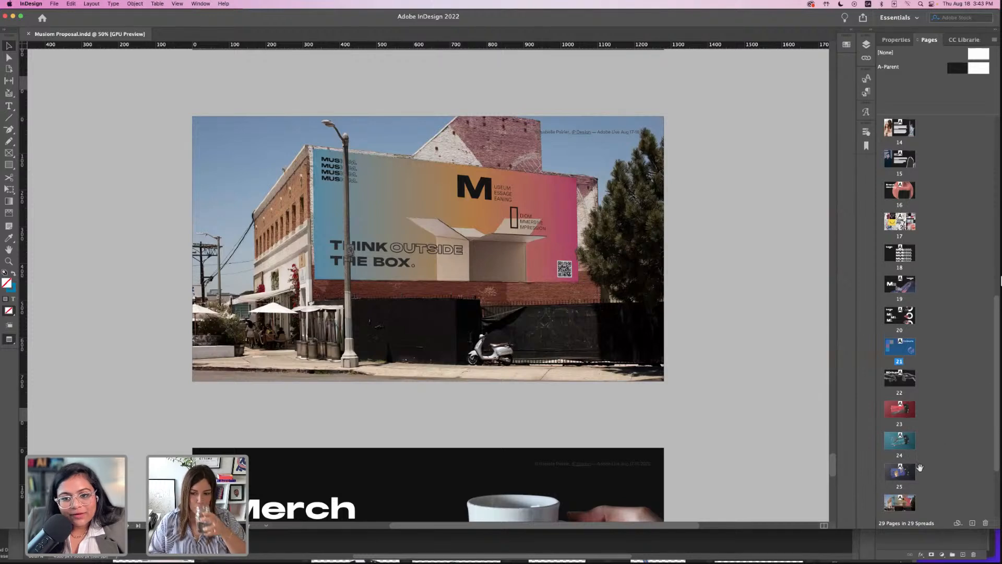
pyautogui.click(971, 523)
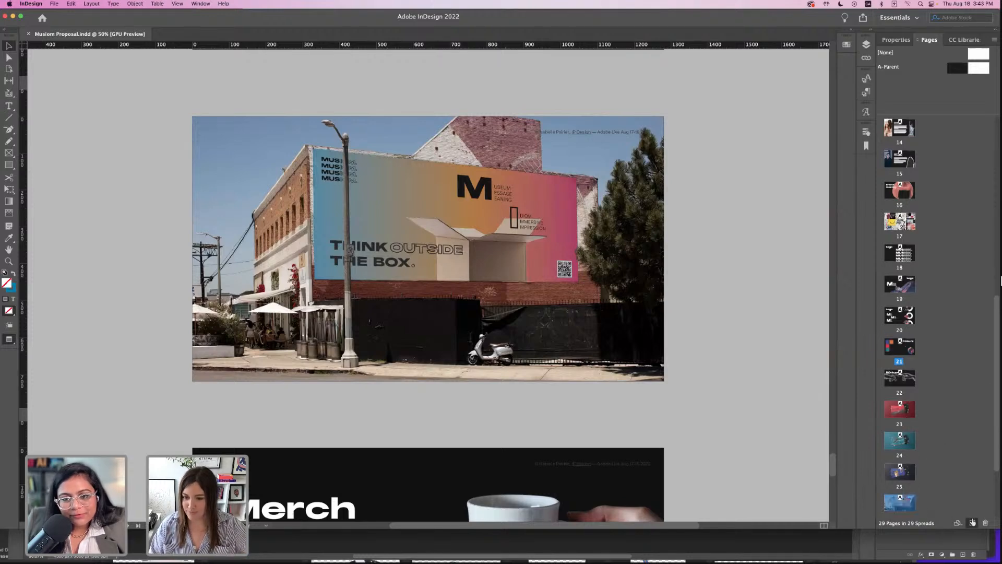
# - Draw a rectangle frame covering the whole blank page and place Triple Poster Mockup-musiom.psd from the Mockup folder's love subfolder into it
pyautogui.click(8, 153)
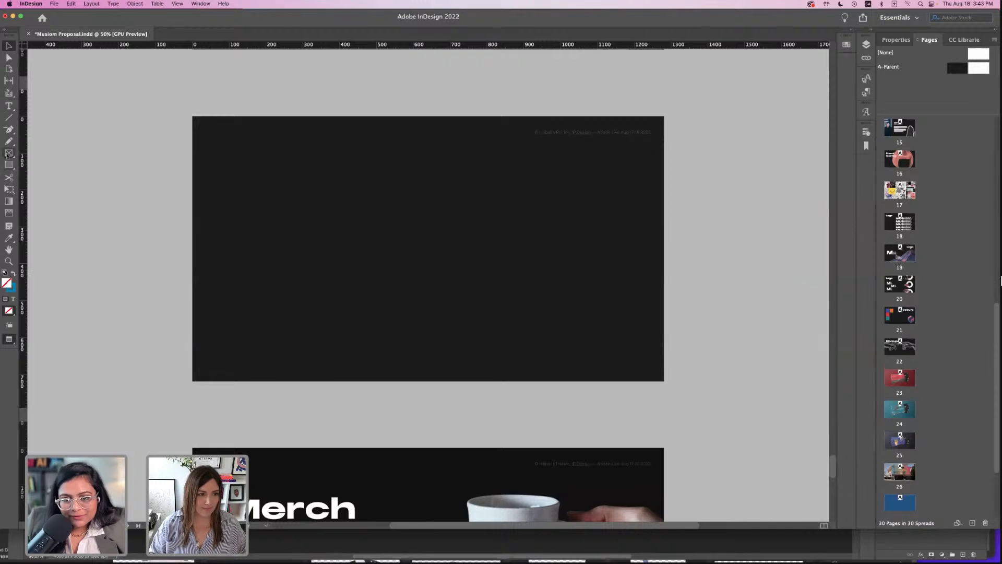
pyautogui.moveTo(189, 114); pyautogui.dragTo(665, 381)
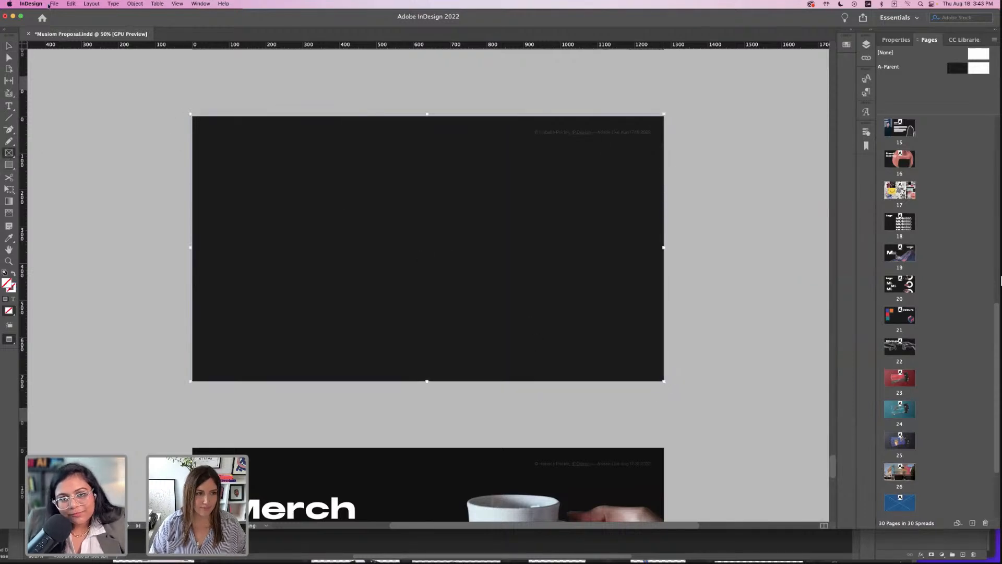
pyautogui.click(55, 4)
pyautogui.click(66, 121)
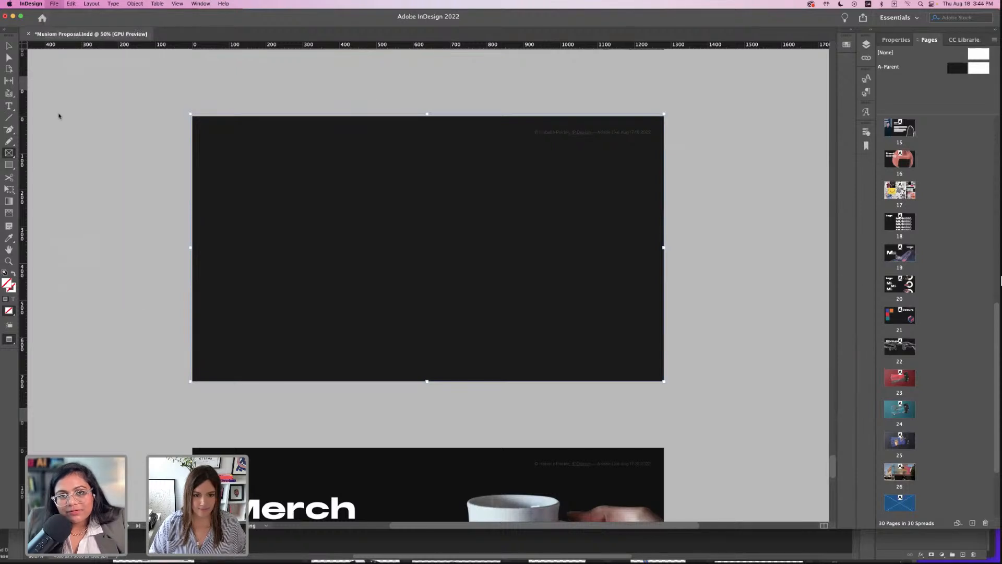
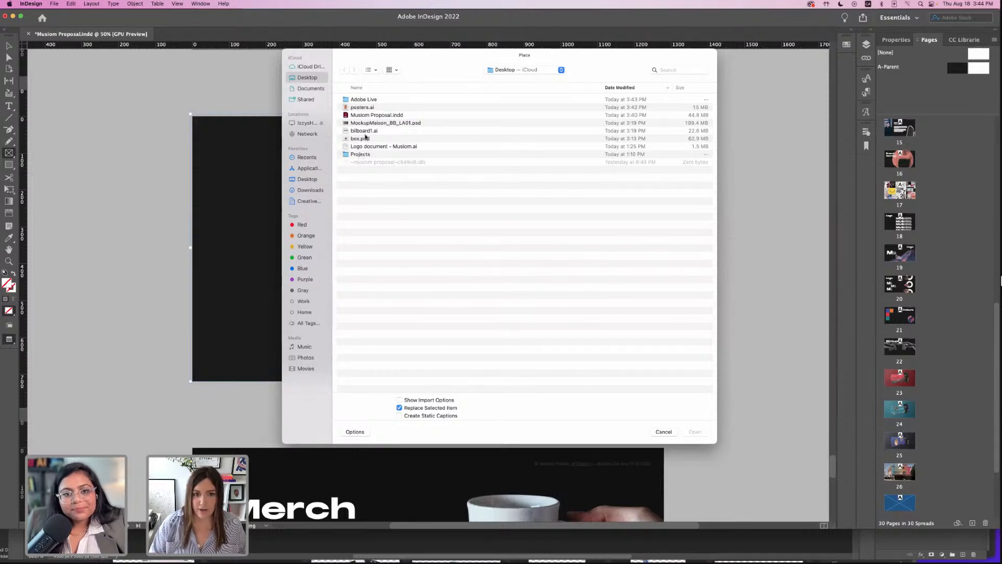
pyautogui.moveTo(450, 57); pyautogui.dragTo(440, 87)
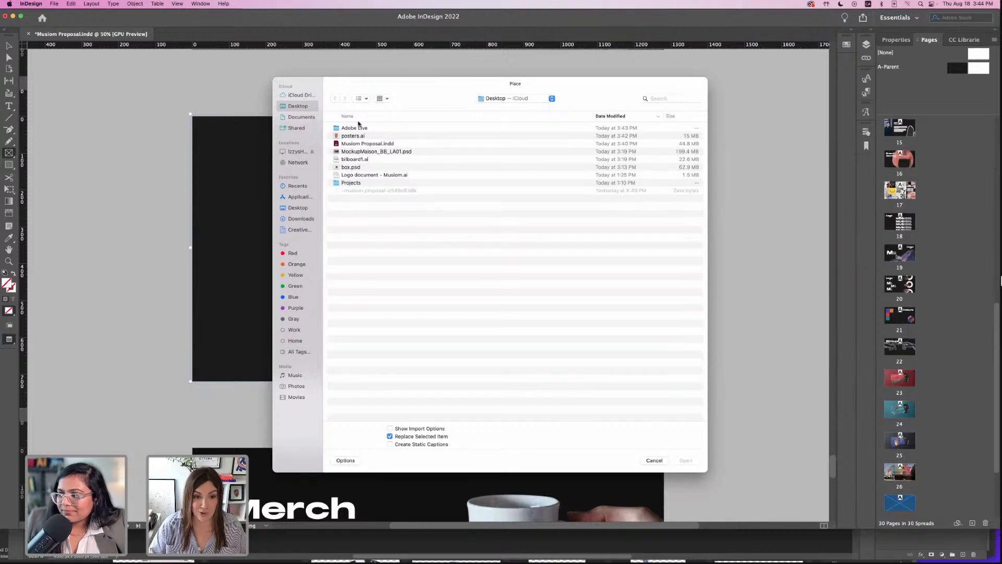
pyautogui.doubleClick(358, 127)
pyautogui.click(366, 129)
pyautogui.doubleClick(366, 128)
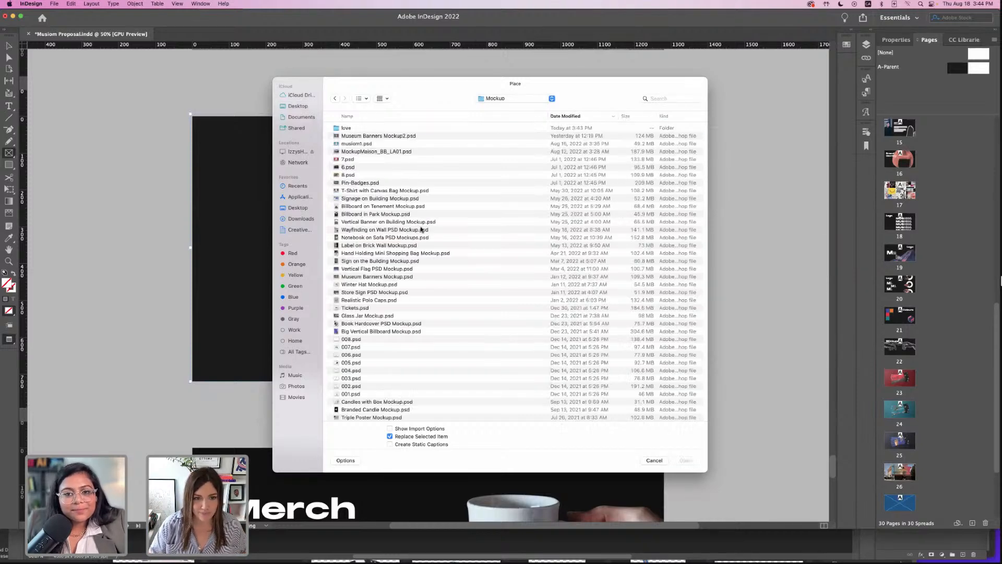
pyautogui.click(568, 116)
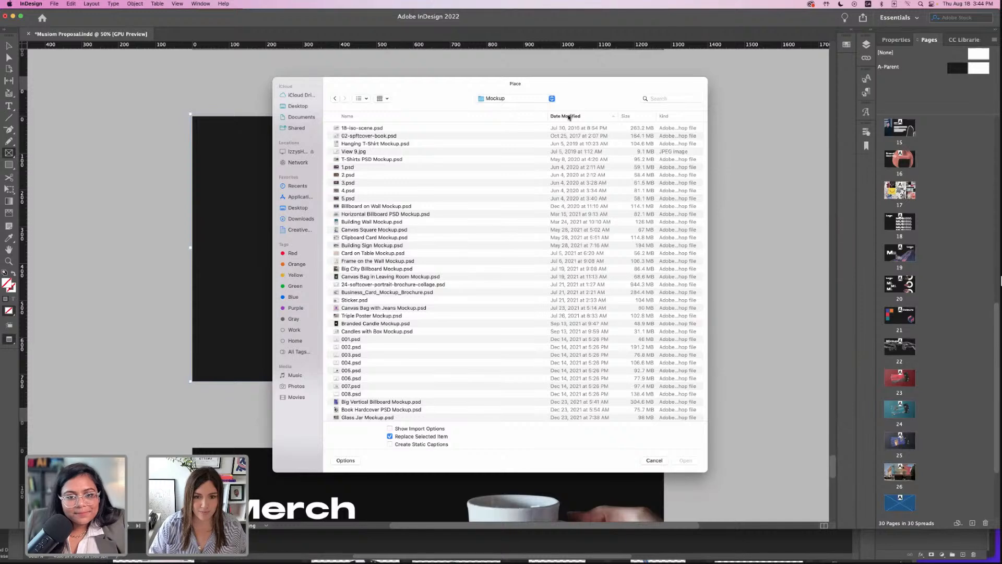
pyautogui.click(568, 116)
pyautogui.click(376, 136)
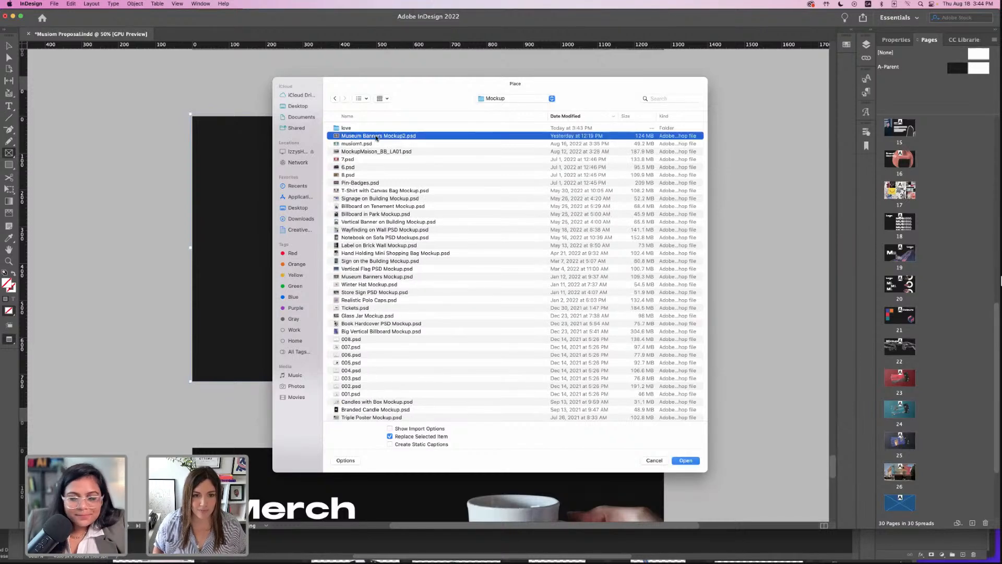
pyautogui.doubleClick(383, 128)
pyautogui.doubleClick(381, 128)
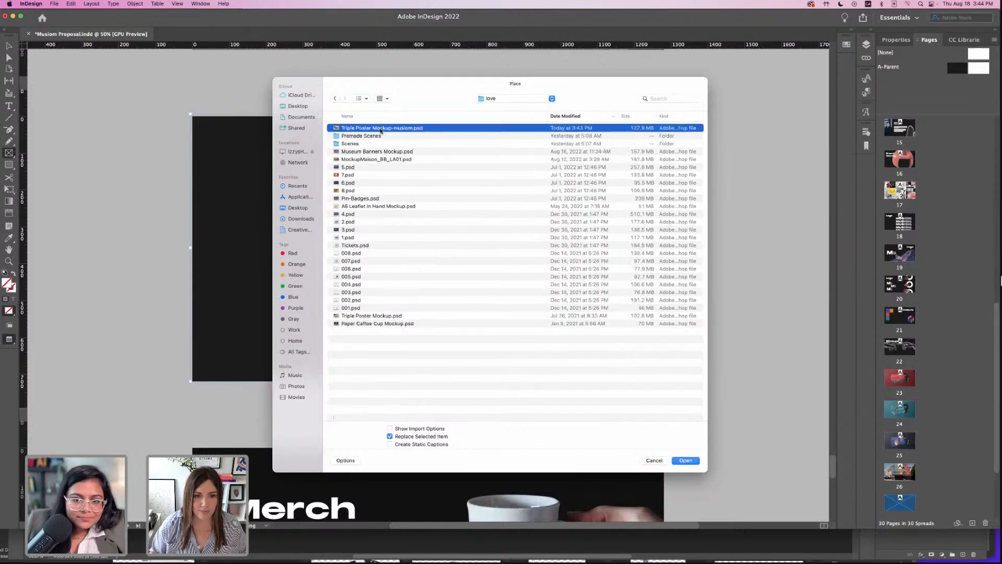
pyautogui.press('v')
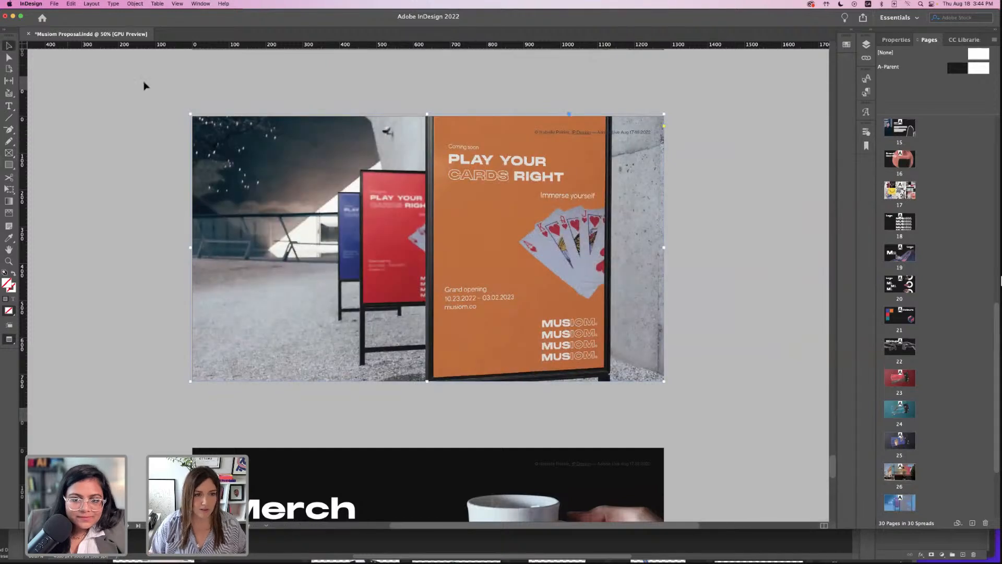
# - Deselect the placed poster mockup, save the proposal, and review the new page and the Merch page below it
pyautogui.click(896, 40)
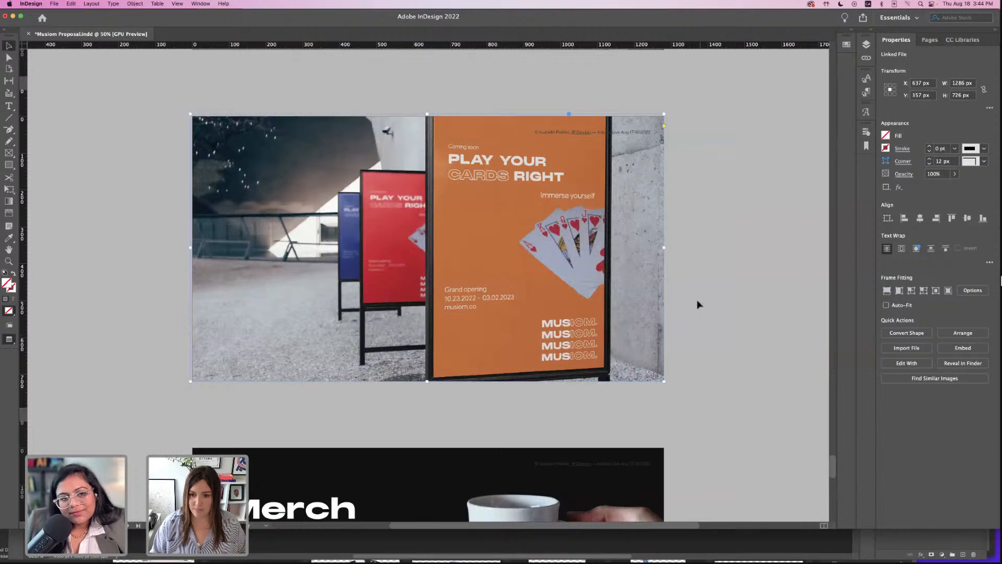
pyautogui.click(697, 286)
pyautogui.press('super+s')
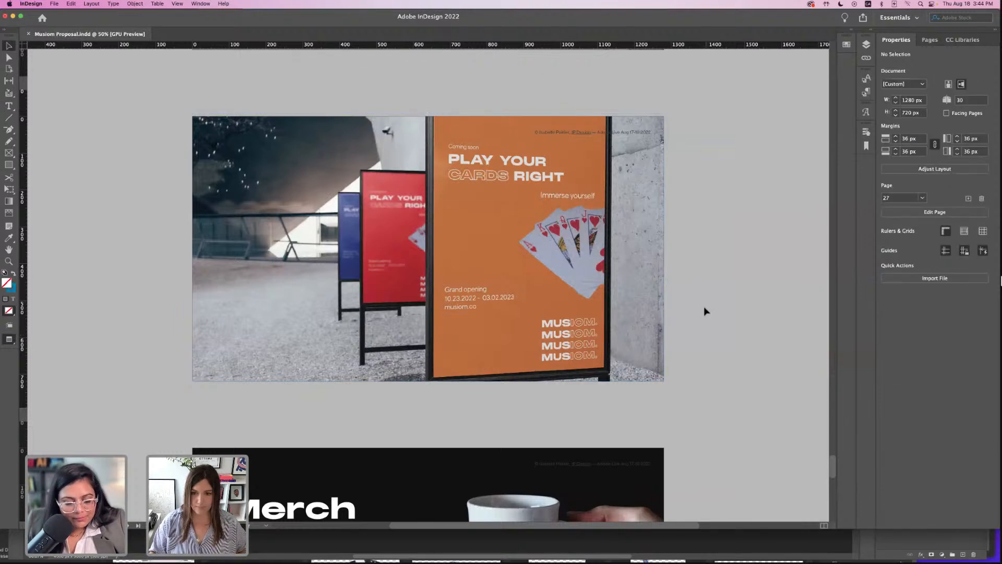
pyautogui.press('super+equal')
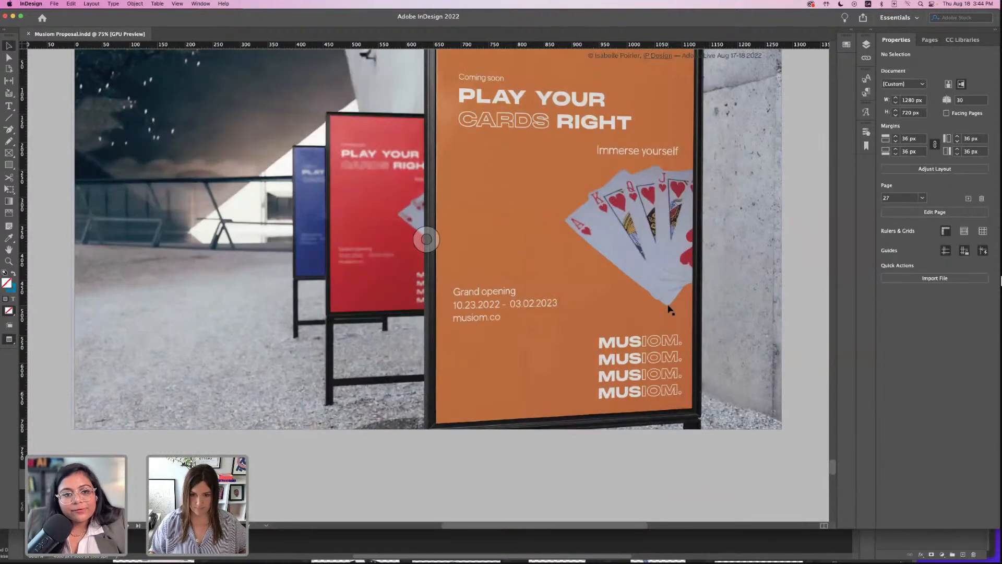
pyautogui.press('super+minus')
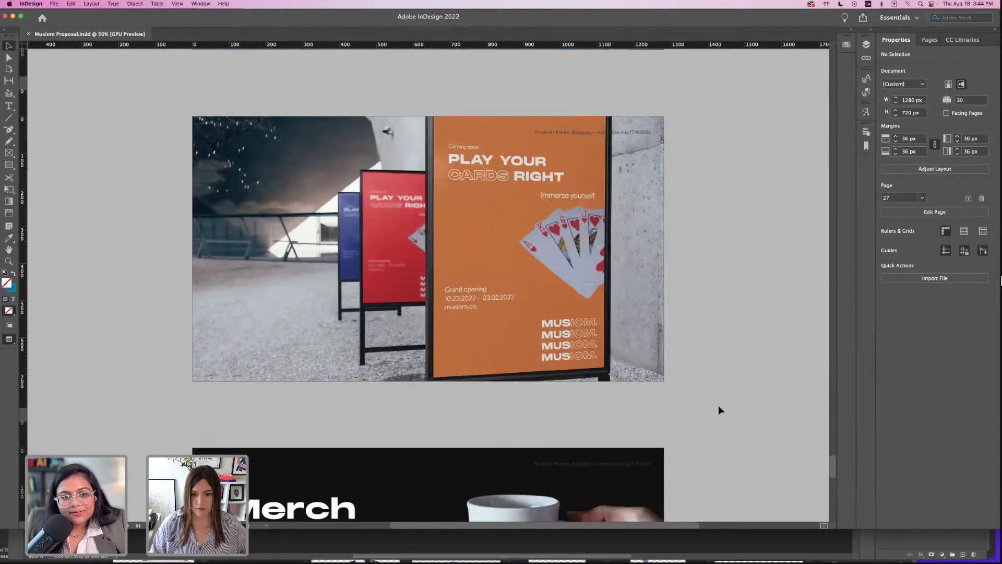
pyautogui.scroll(-3, 720, 410)
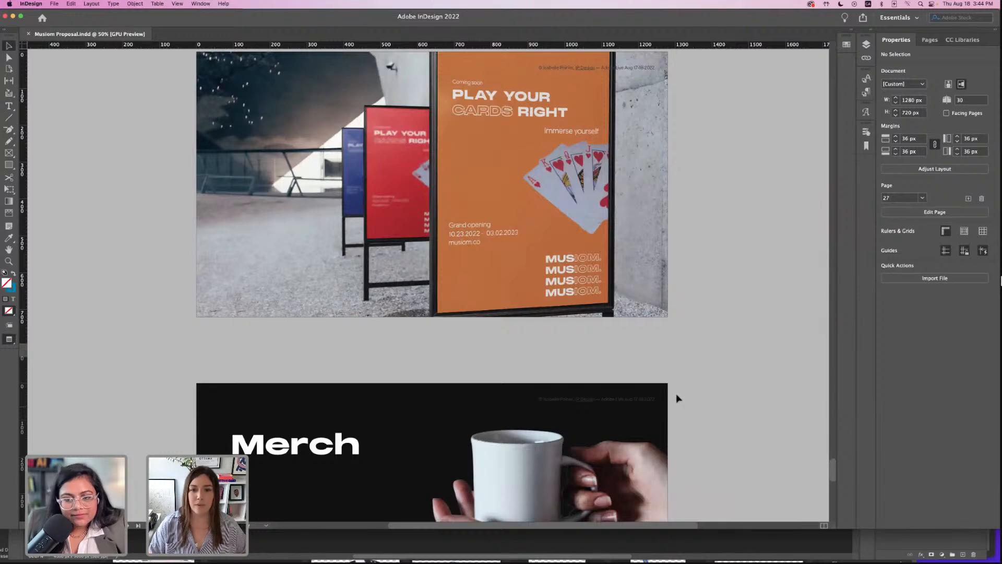
pyautogui.scroll(3, 663, 406)
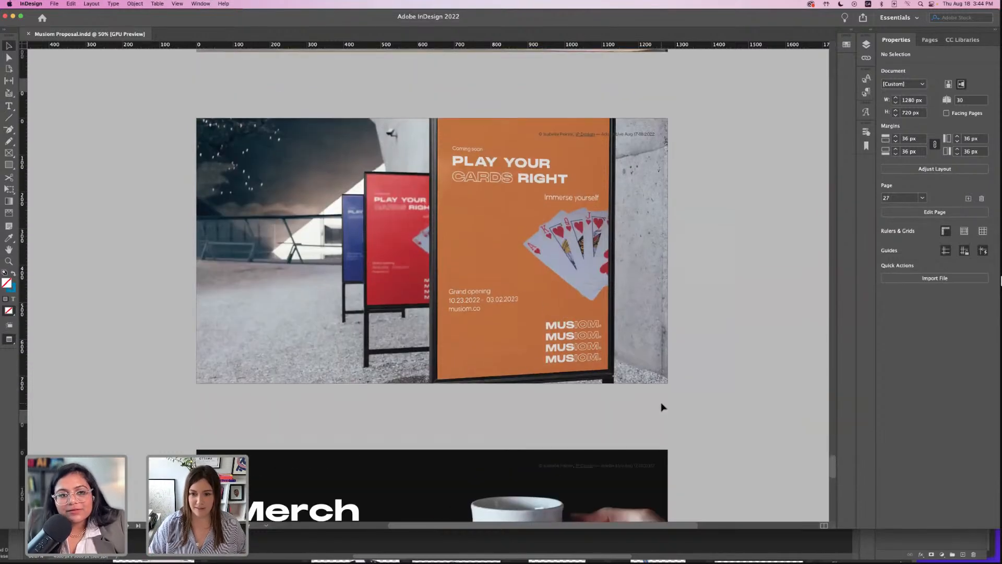
pyautogui.scroll(-15, 663, 407)
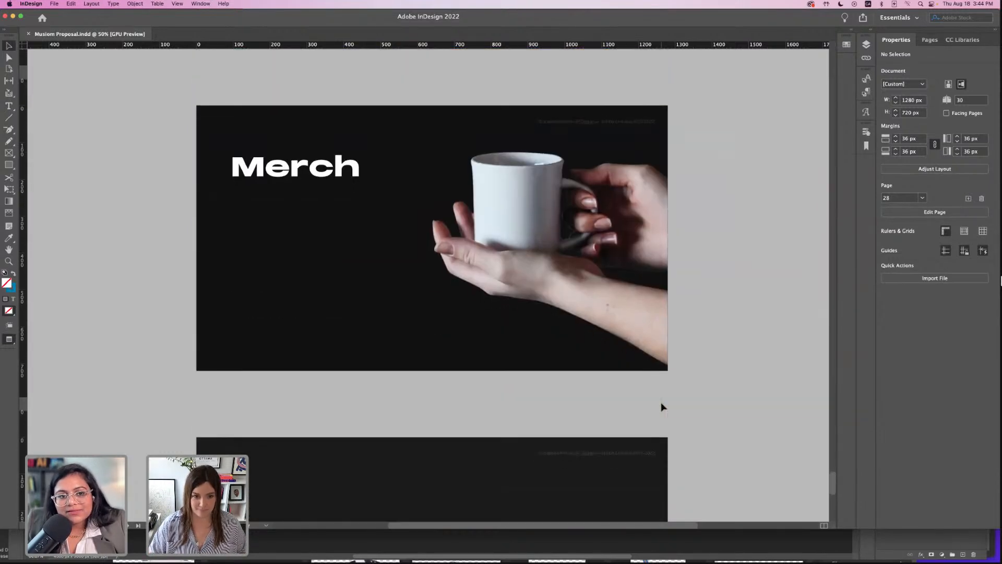
# - Switch to Photoshop and close all open documents: the triple poster and billboard mockups, their smart object files and box.psd
pyautogui.click(13, 16)
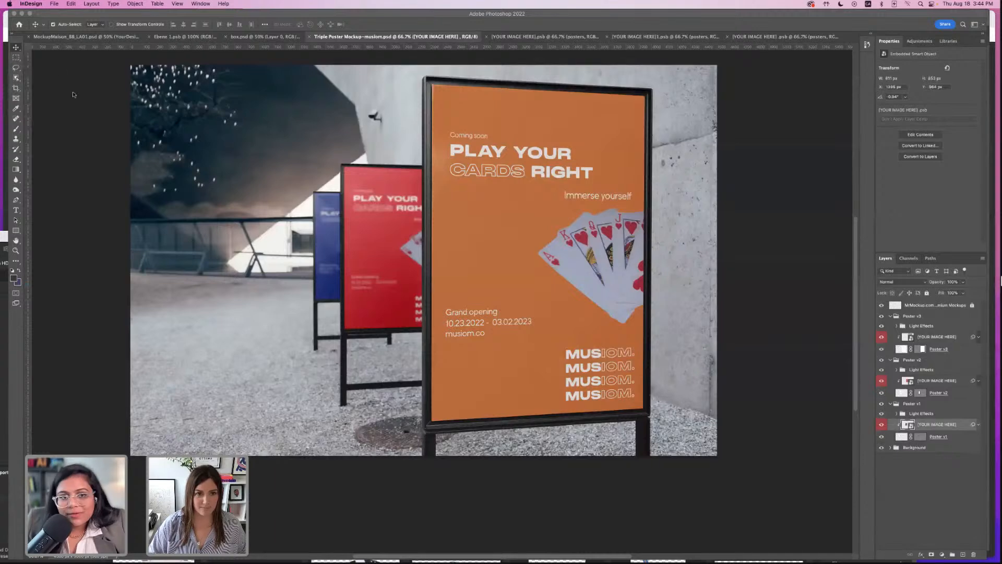
pyautogui.click(309, 37)
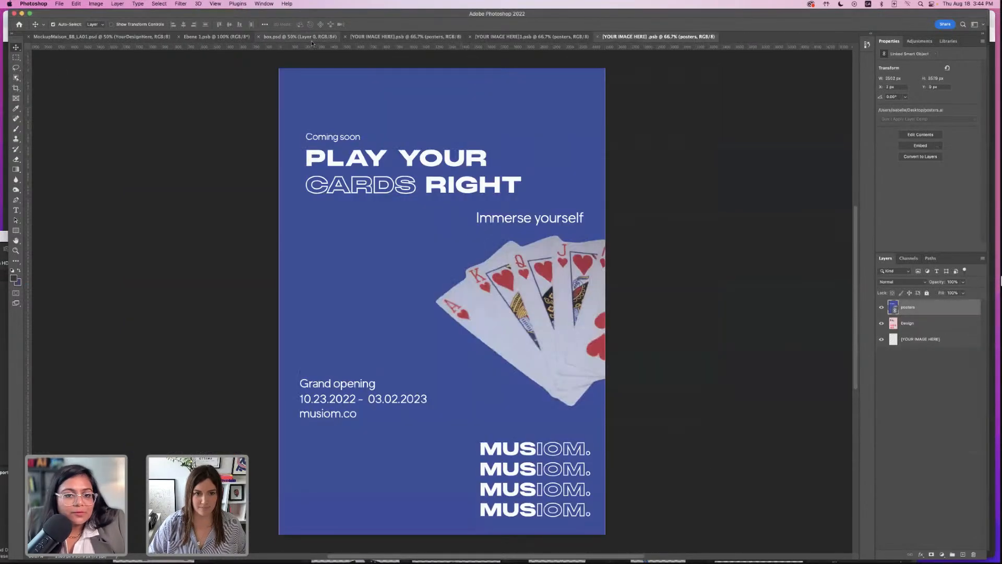
pyautogui.click(258, 36)
pyautogui.click(258, 37)
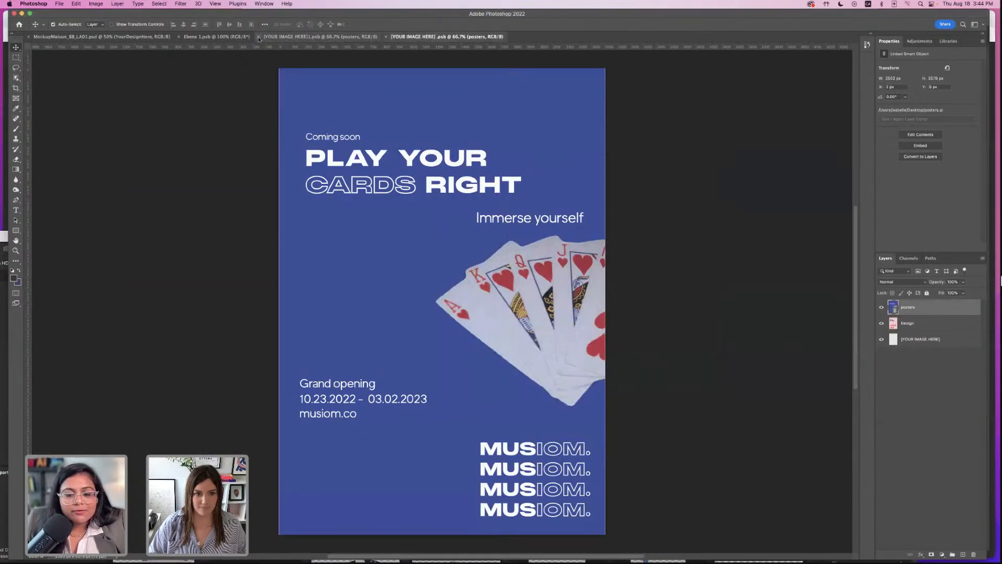
pyautogui.click(257, 36)
pyautogui.click(258, 37)
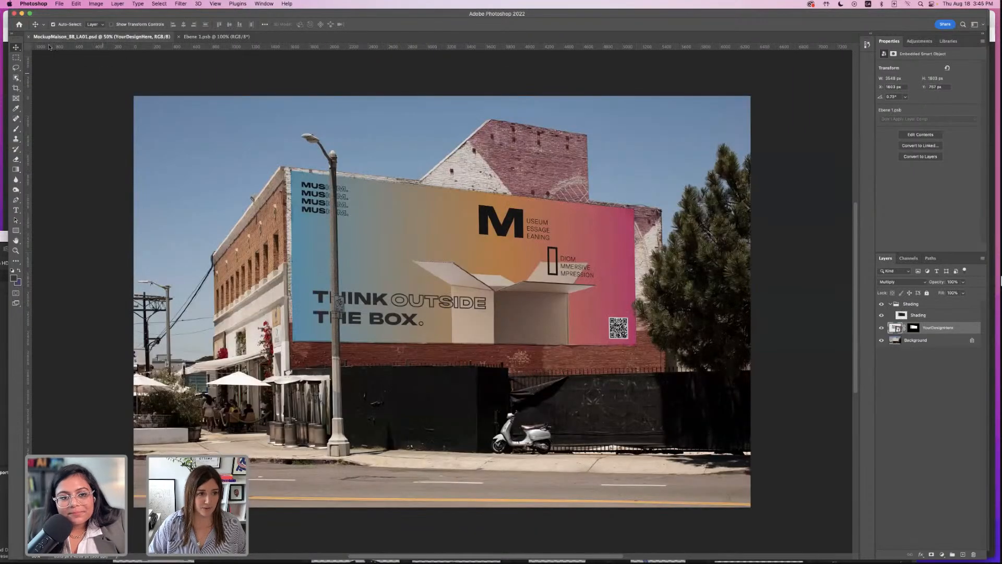
pyautogui.click(29, 37)
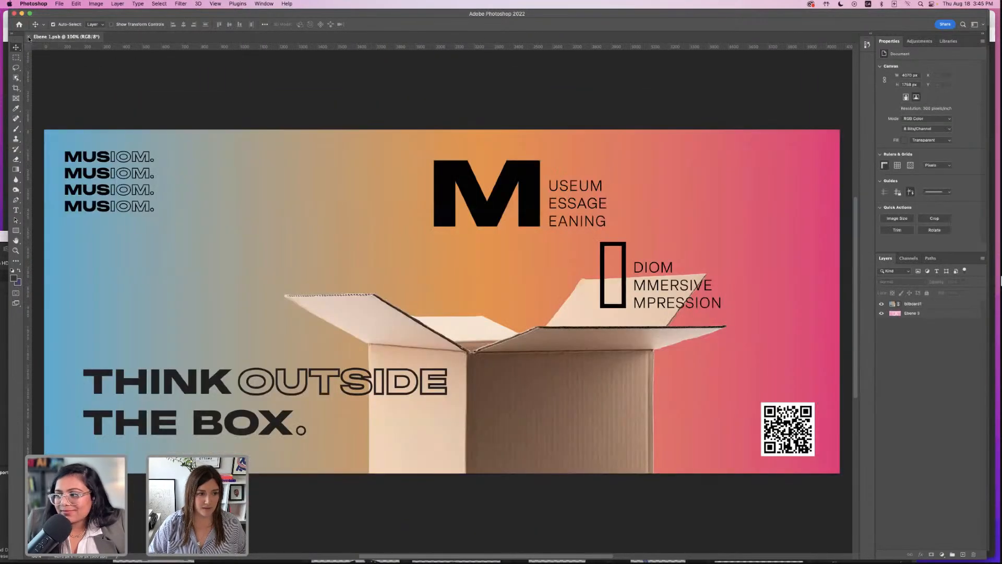
pyautogui.click(29, 37)
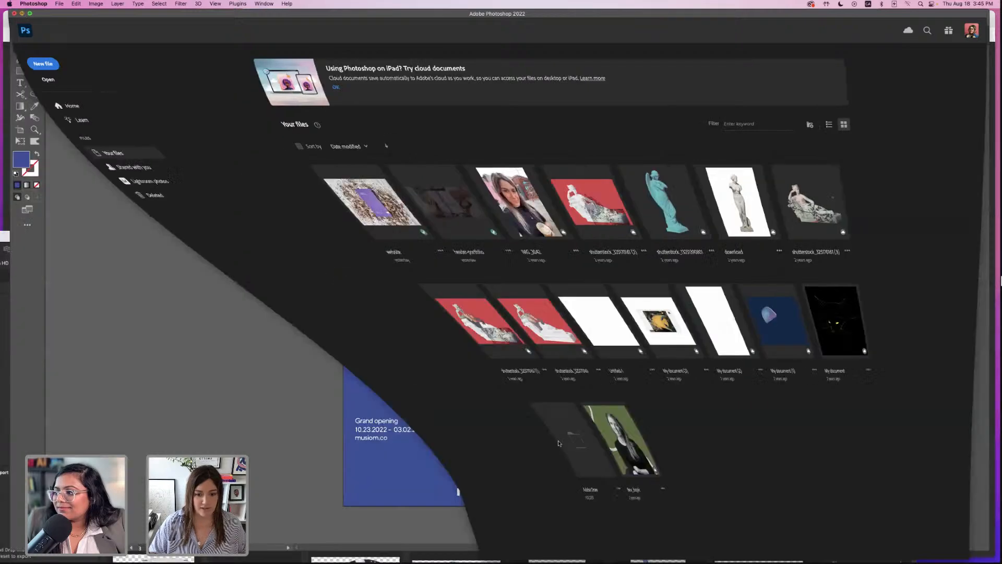
# - Switch to the love mockup folder in Bridge and open Paper Caffee Cup Mockup.psd in Photoshop
pyautogui.press('super+Tab')
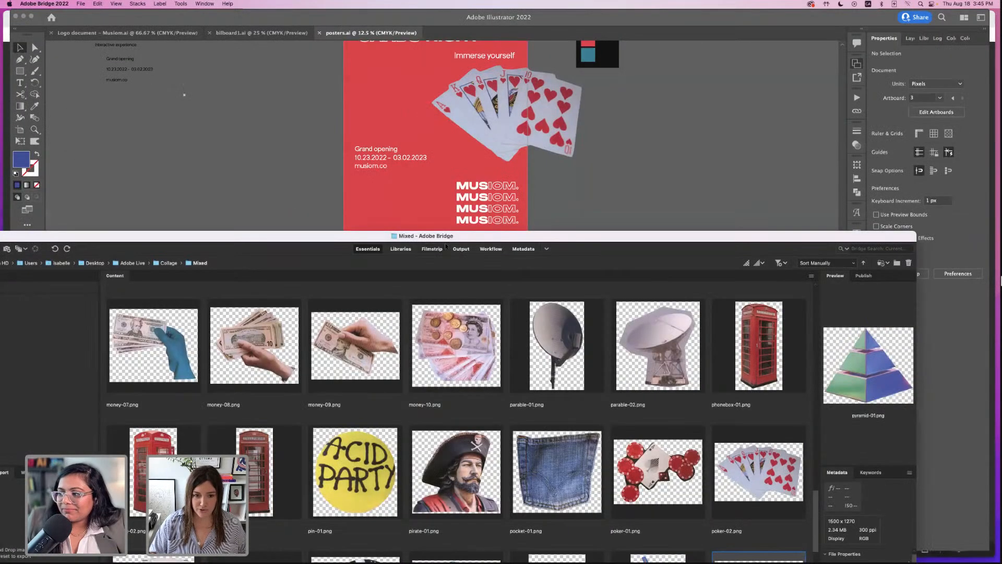
pyautogui.moveTo(454, 238); pyautogui.dragTo(535, 45)
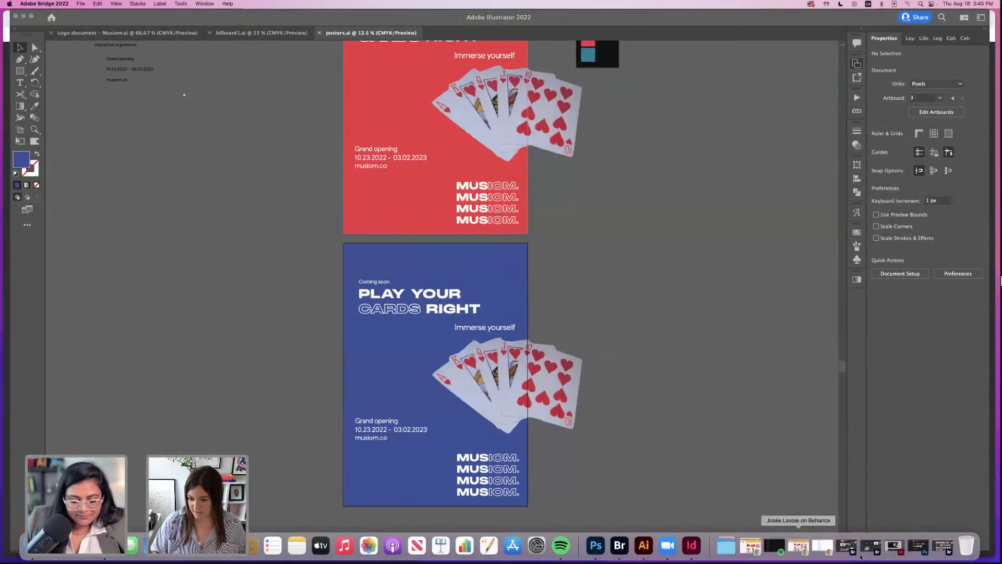
pyautogui.click(870, 548)
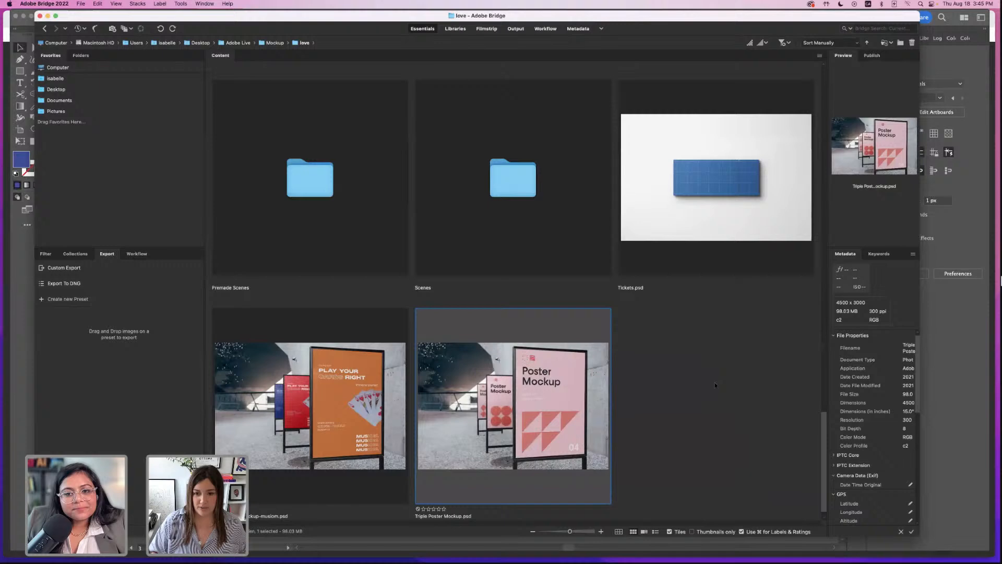
pyautogui.click(715, 382)
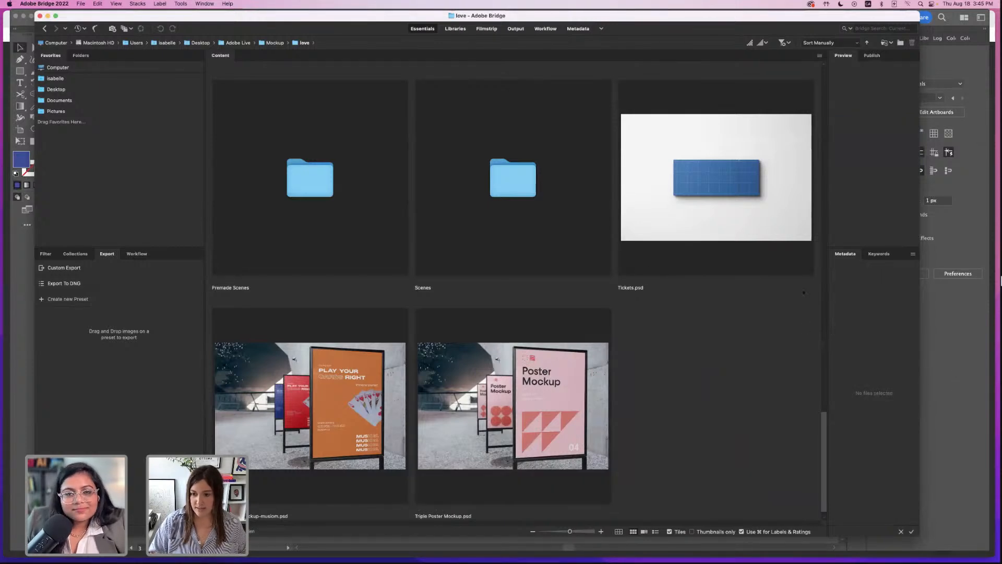
pyautogui.moveTo(824, 435); pyautogui.dragTo(820, 343)
pyautogui.scroll(-2, 637, 355)
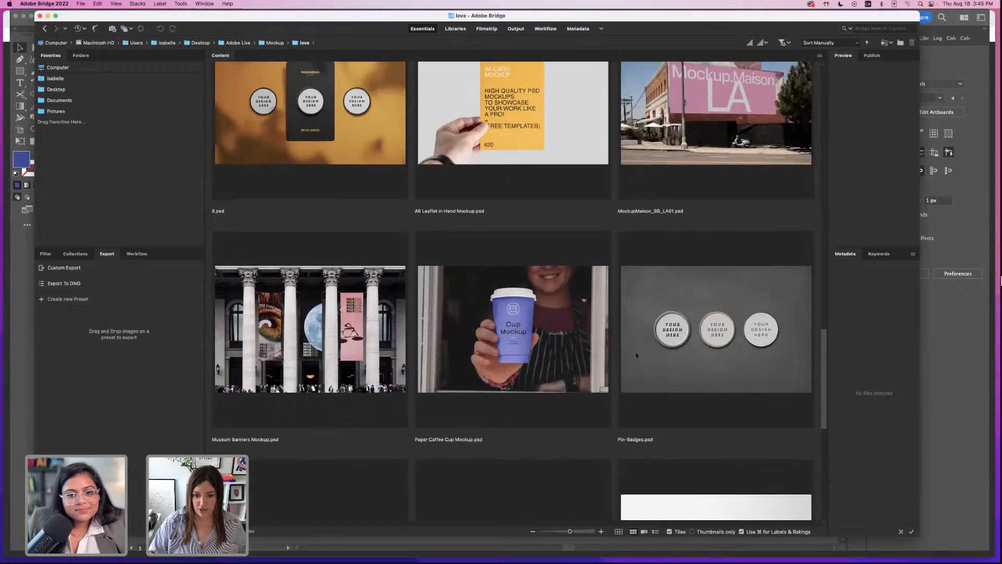
pyautogui.click(513, 329)
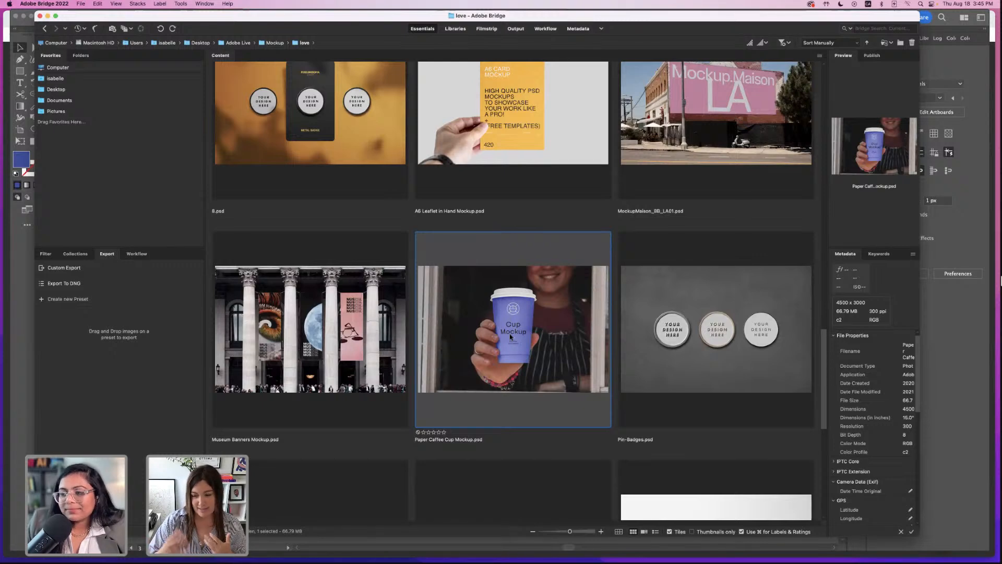
pyautogui.doubleClick(511, 317)
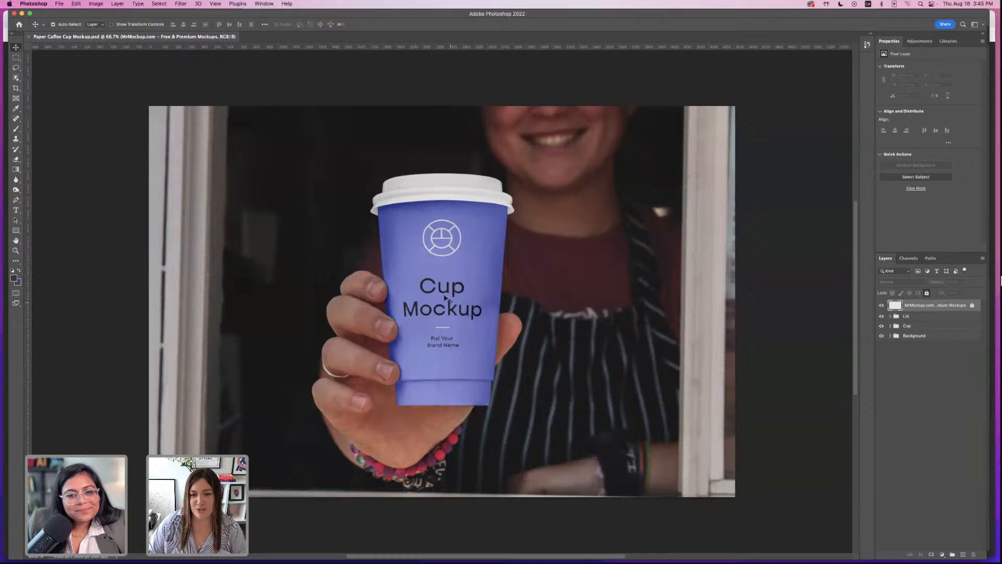
# - Open the [YOUR IMAGE HERE] smart object in the Cup group and hide its Design layer
pyautogui.click(890, 326)
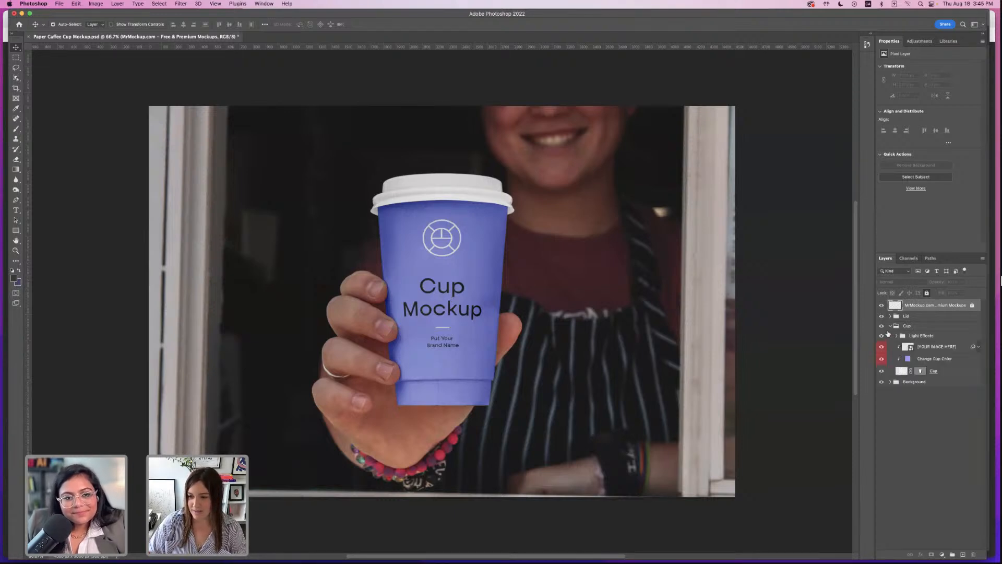
pyautogui.doubleClick(911, 349)
pyautogui.click(881, 307)
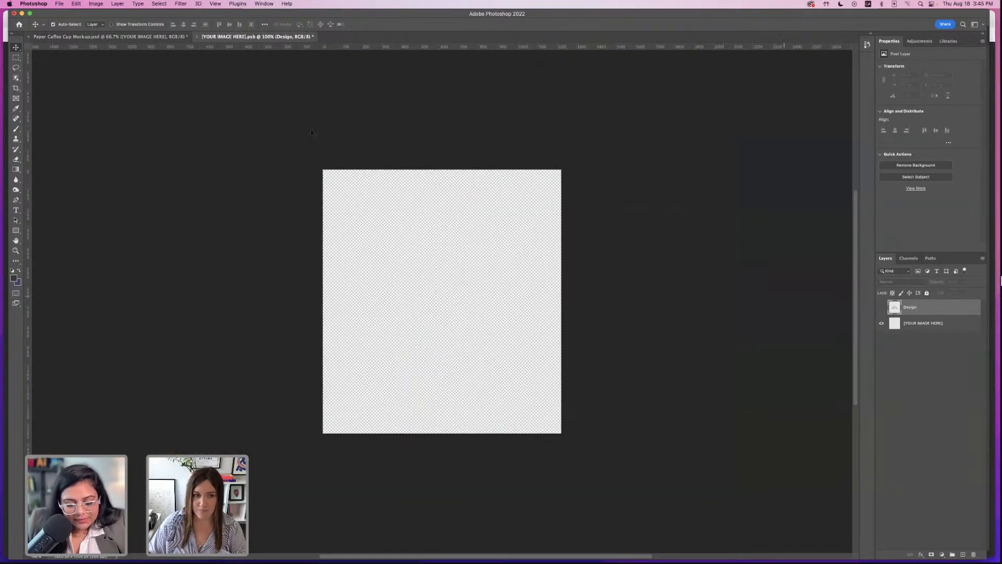
# - Check the pixel dimensions and resolution of the cup's smart object in Image Size
pyautogui.click(96, 3)
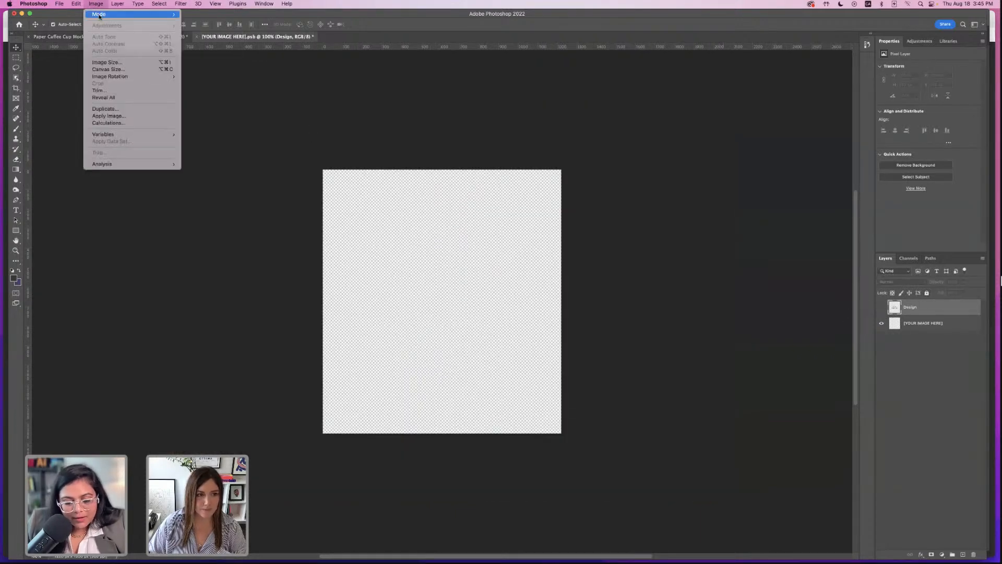
pyautogui.click(103, 62)
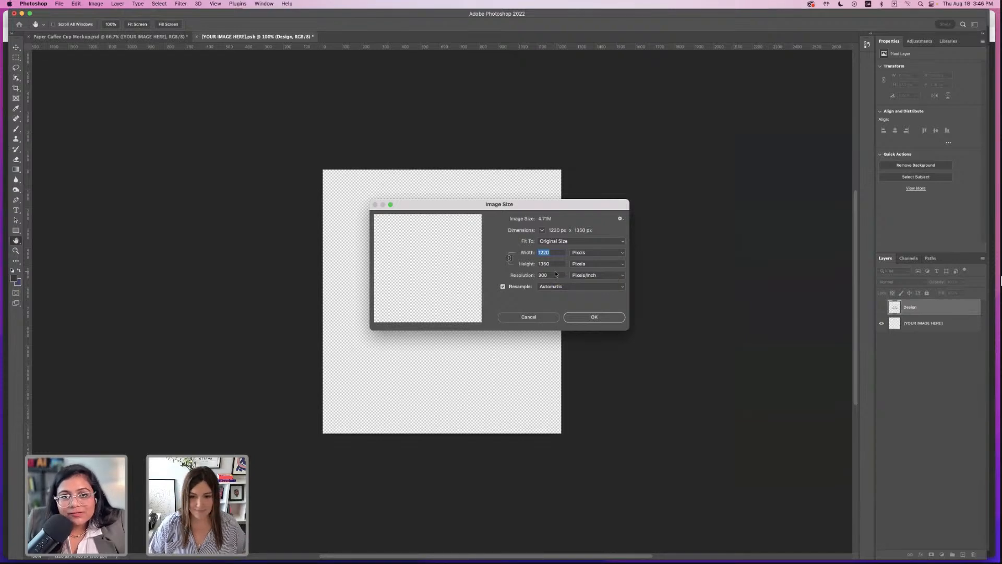
pyautogui.click(583, 317)
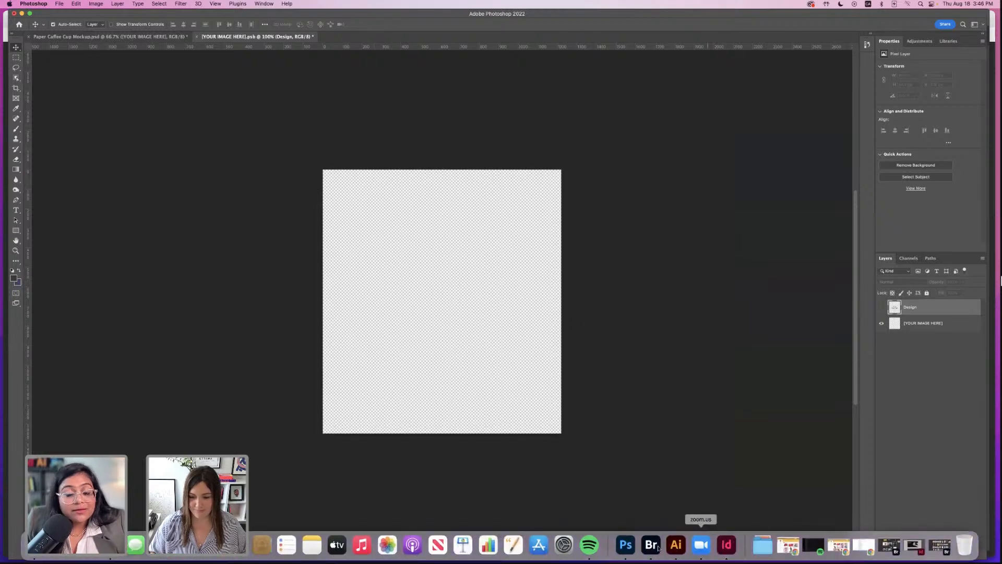
# - Switch to Illustrator, close the posters document and create a new document 1220 px wide and 1350 px high
pyautogui.click(675, 547)
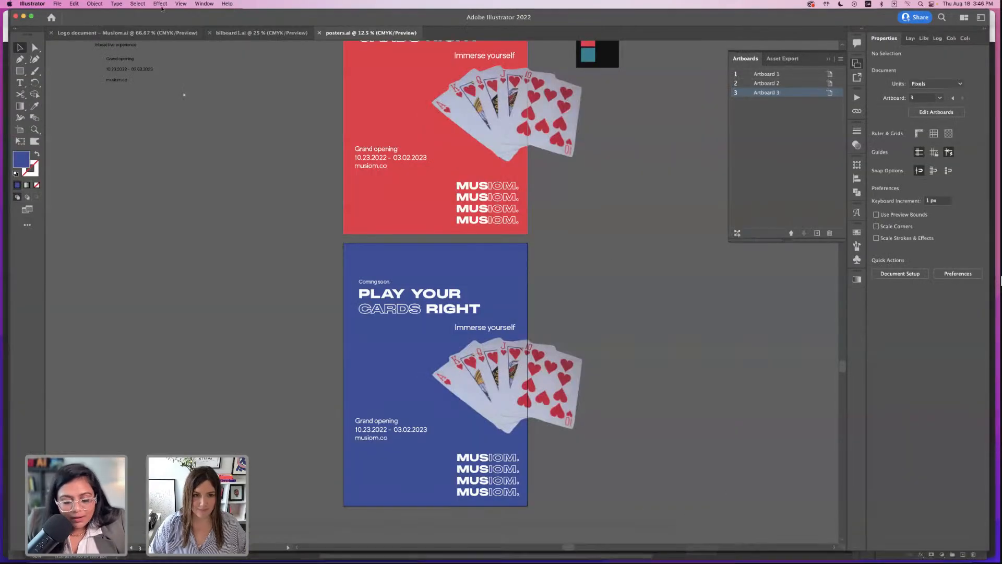
pyautogui.click(319, 32)
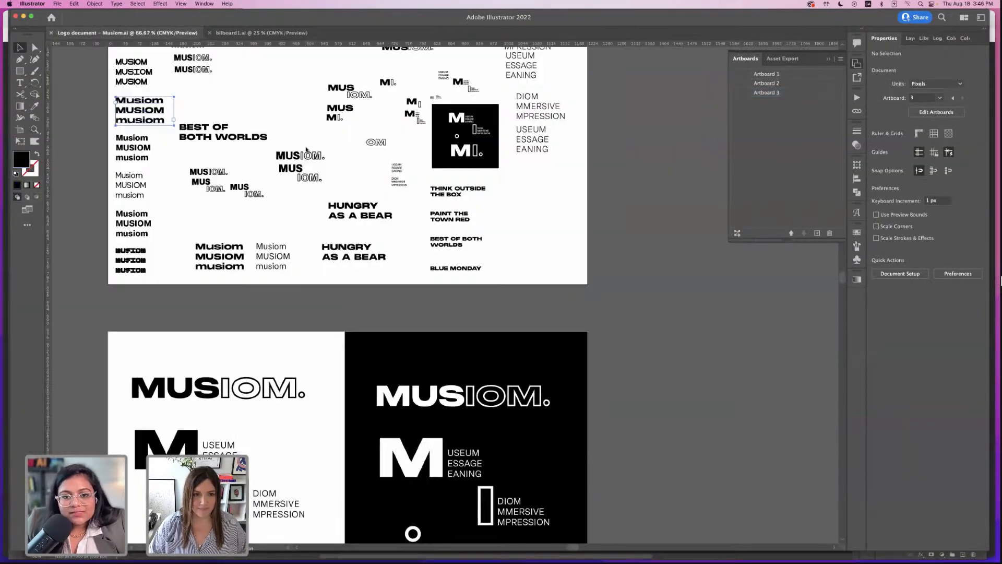
pyautogui.click(57, 3)
pyautogui.click(63, 13)
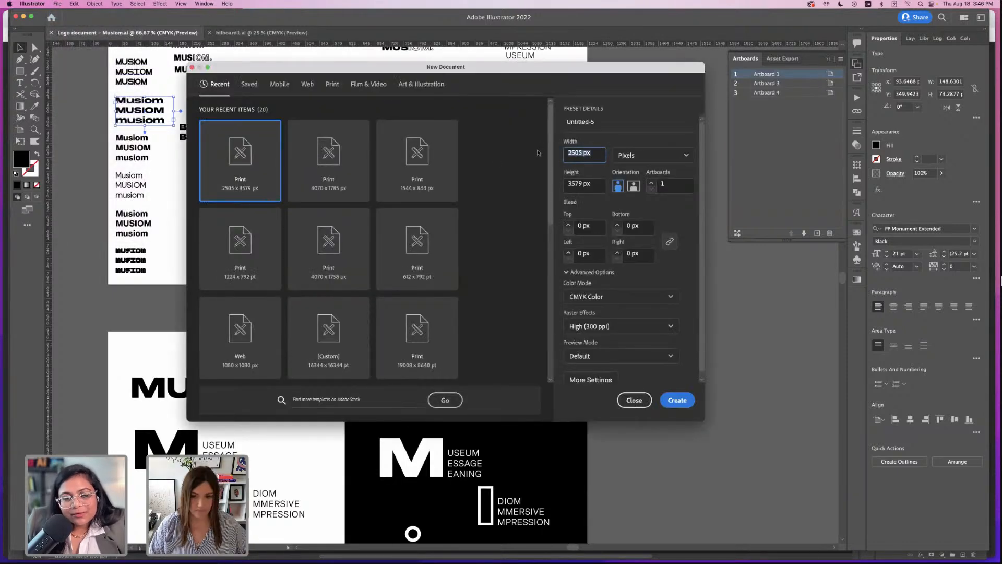
pyautogui.write('1220')
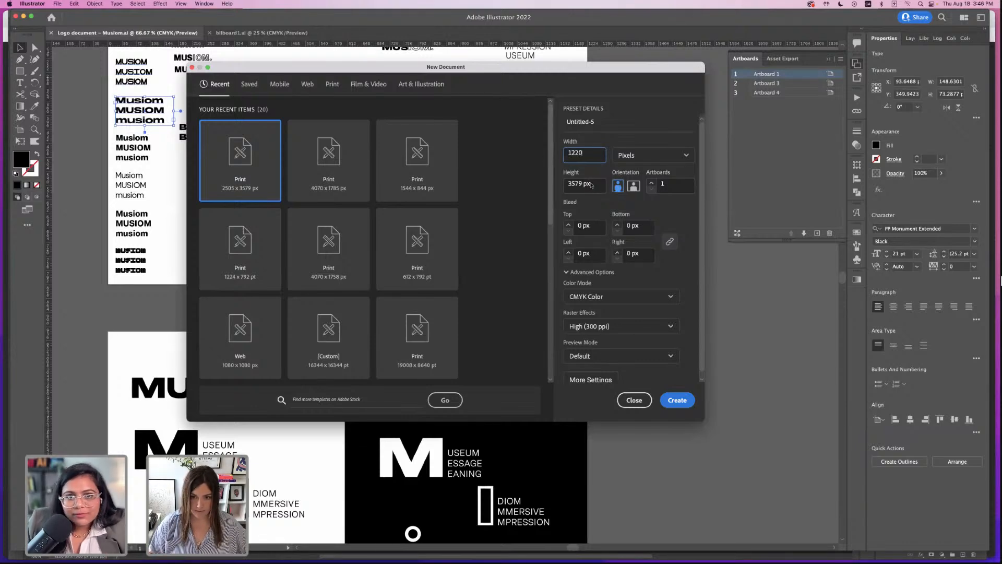
pyautogui.press('Tab')
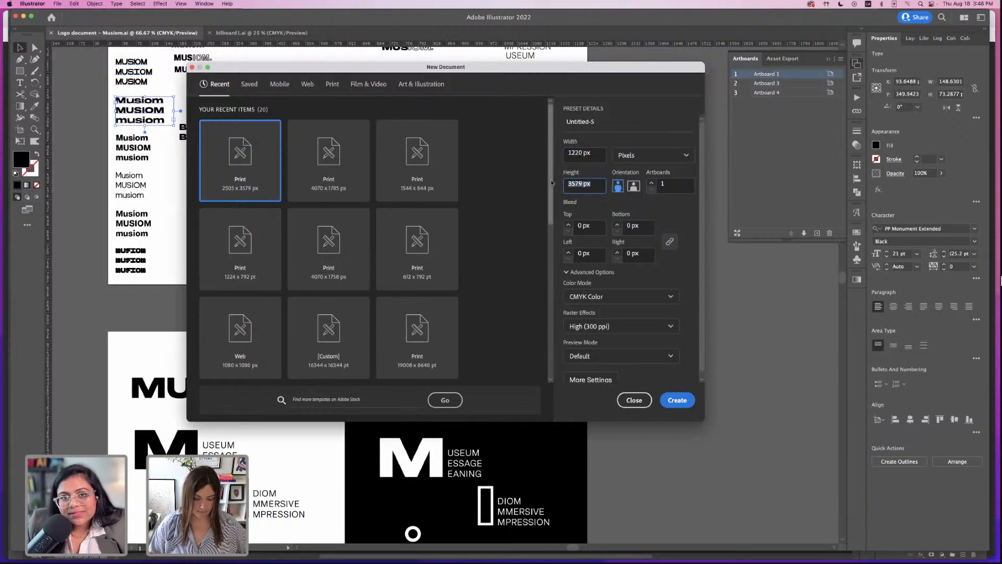
pyautogui.write('13')
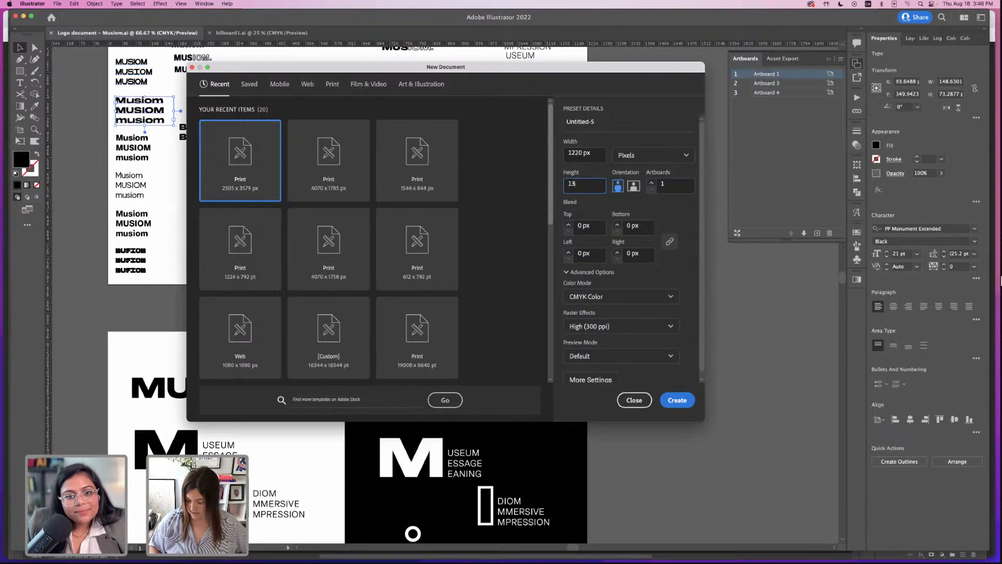
pyautogui.write('50')
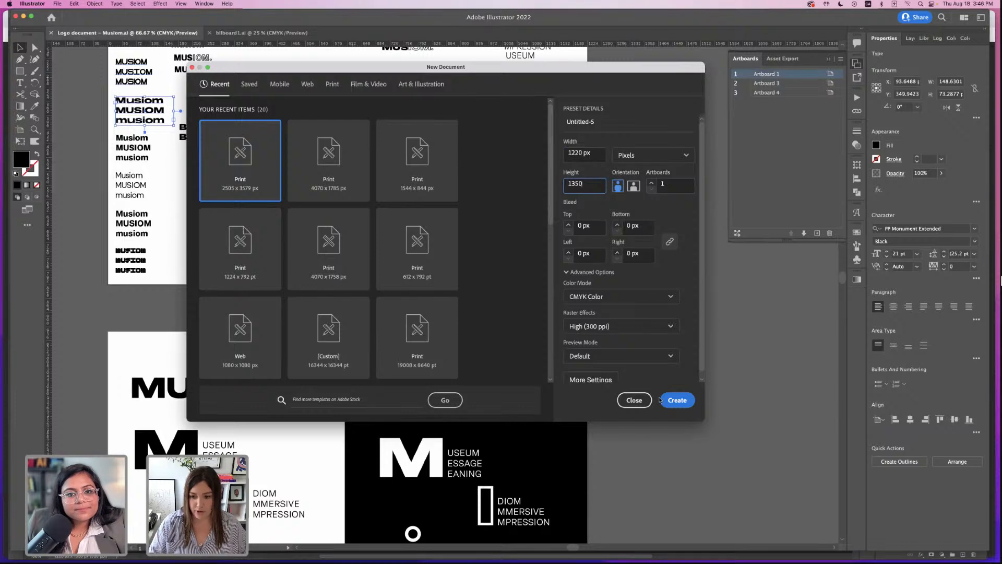
pyautogui.click(677, 400)
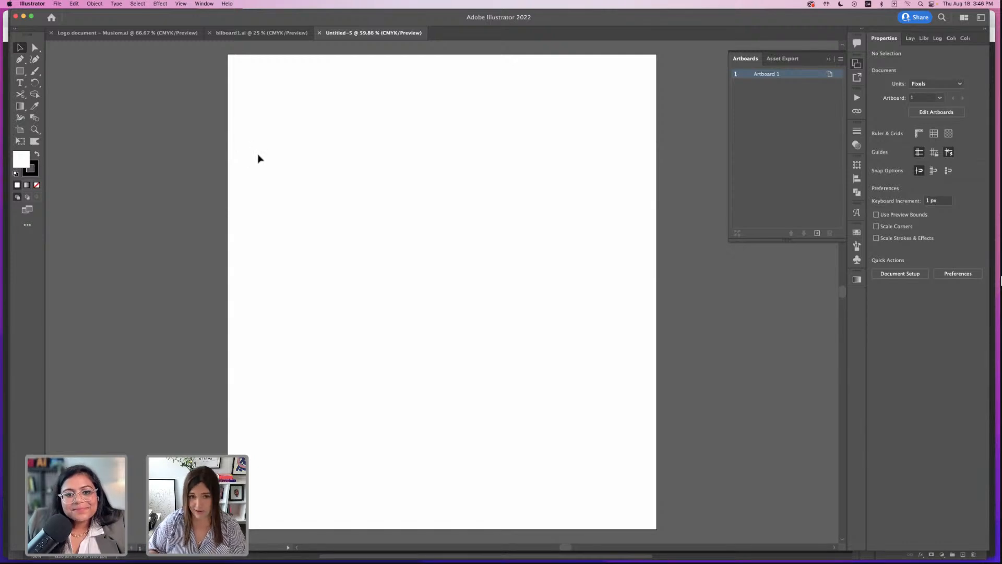
# - Save the new document on the computer's Desktop as coffee.ai with the default Illustrator options
pyautogui.click(58, 5)
pyautogui.click(73, 89)
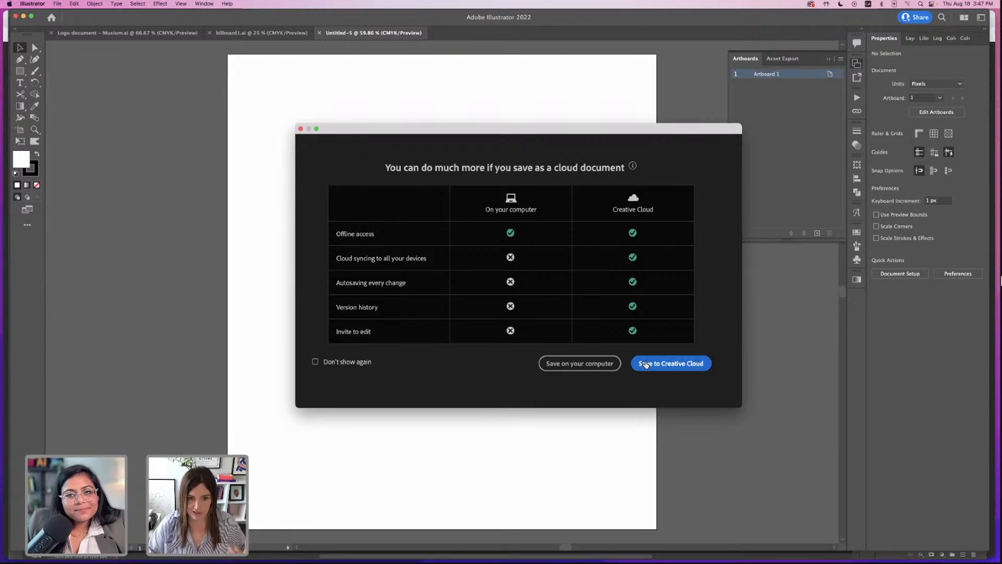
pyautogui.click(588, 369)
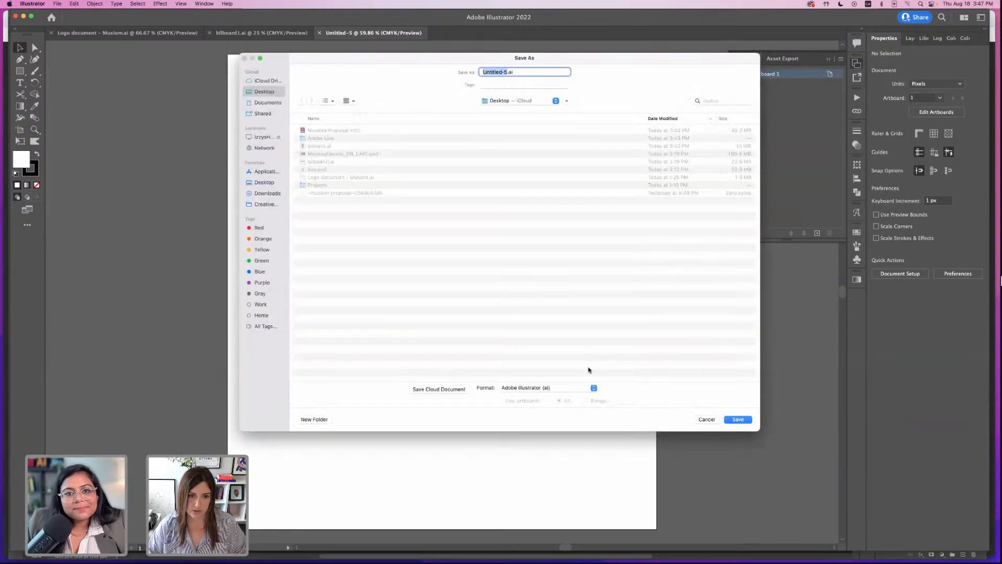
pyautogui.write('coffe')
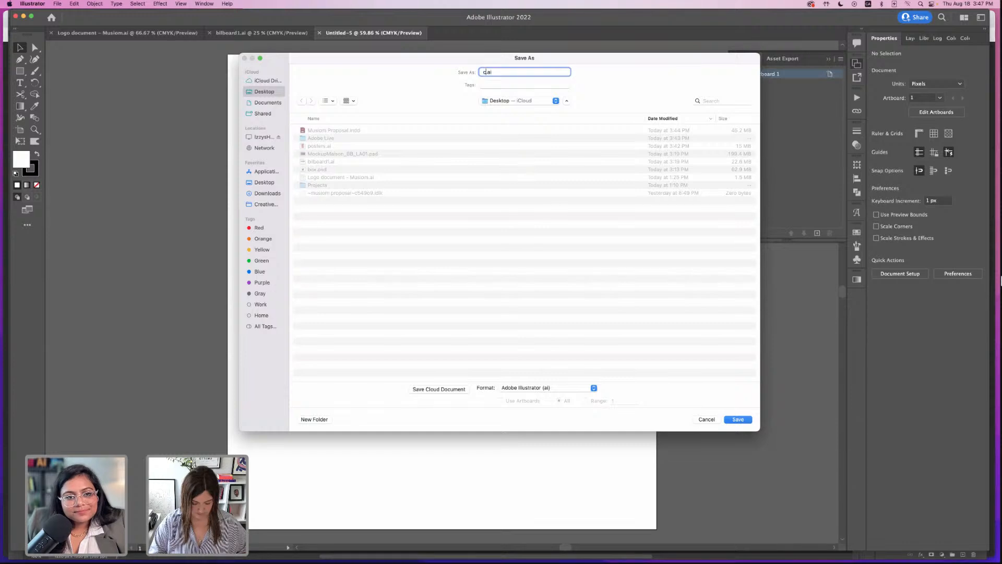
pyautogui.write('e')
pyautogui.press('Return')
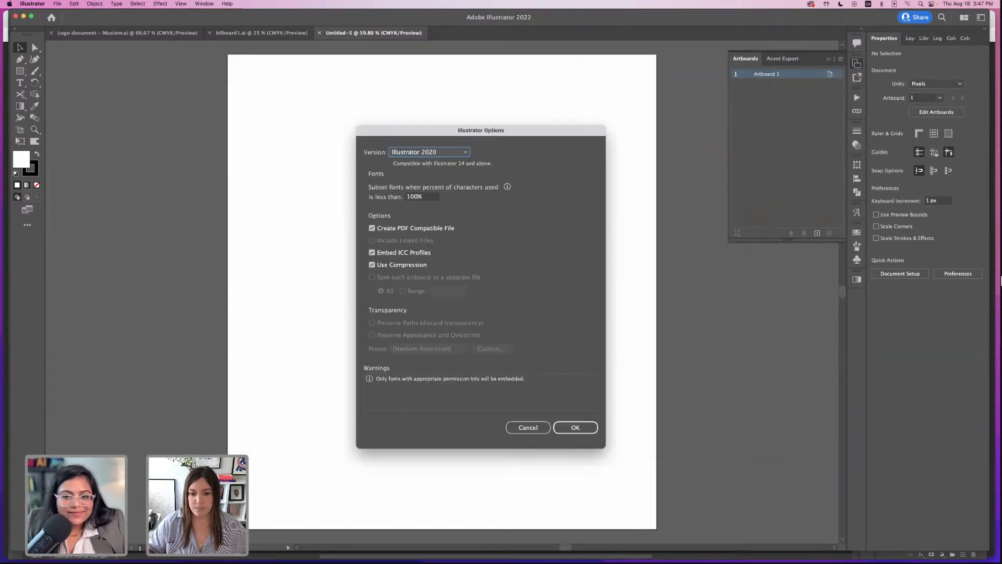
pyautogui.click(575, 427)
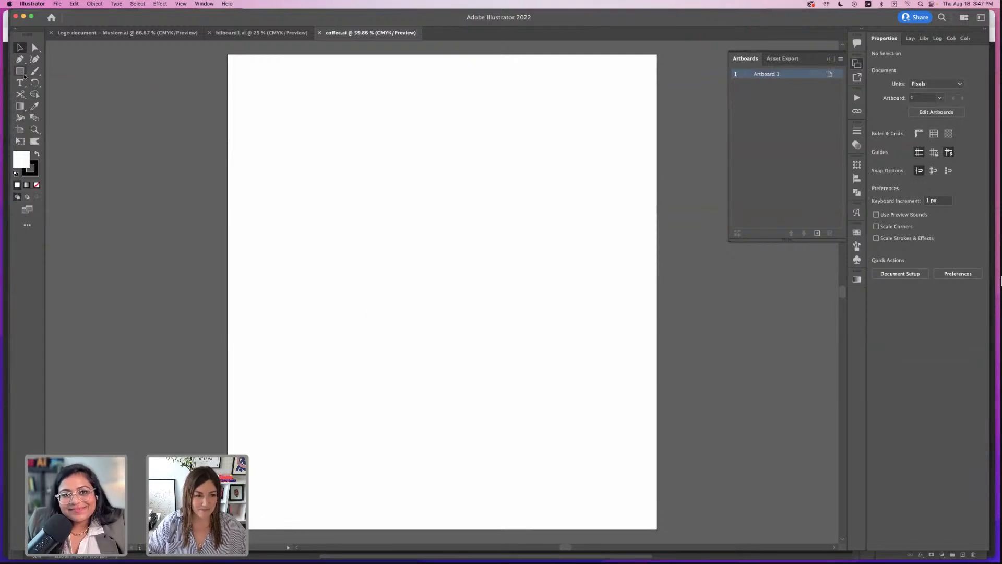
# - Draw a white rectangle across the full width of the artboard and remove its stroke
pyautogui.click(20, 71)
pyautogui.moveTo(228, 53); pyautogui.dragTo(656, 481)
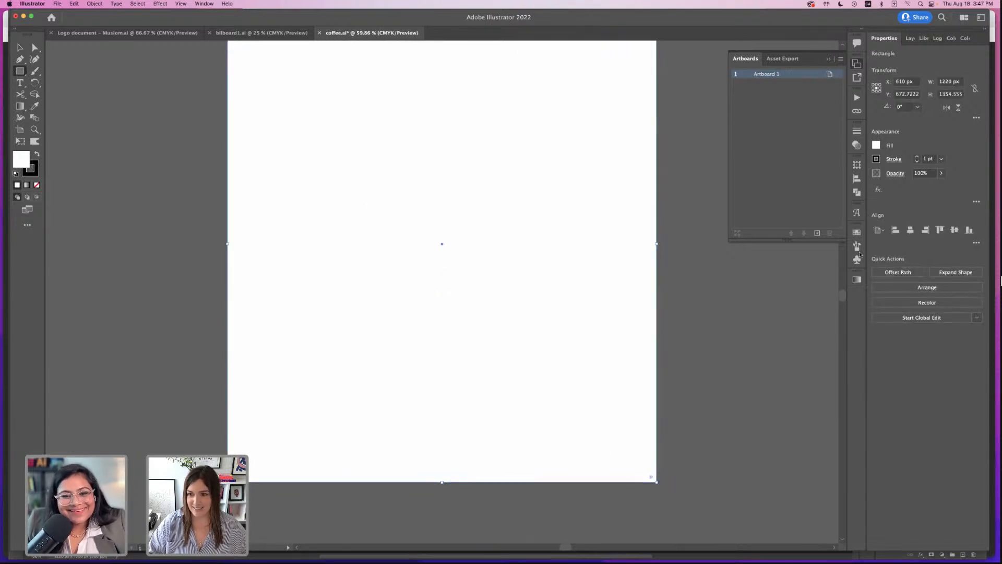
pyautogui.click(856, 231)
pyautogui.click(740, 247)
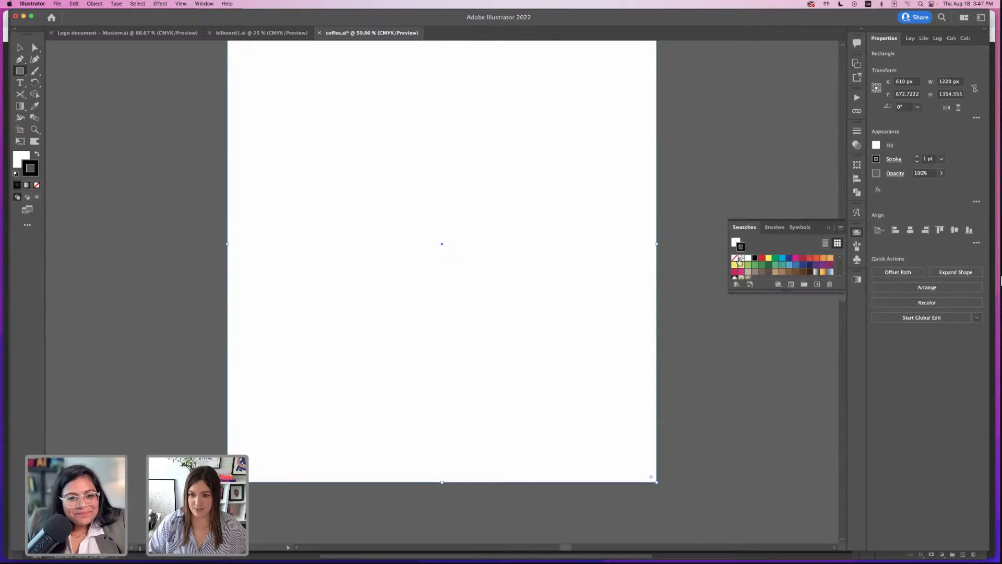
pyautogui.click(734, 258)
pyautogui.click(19, 47)
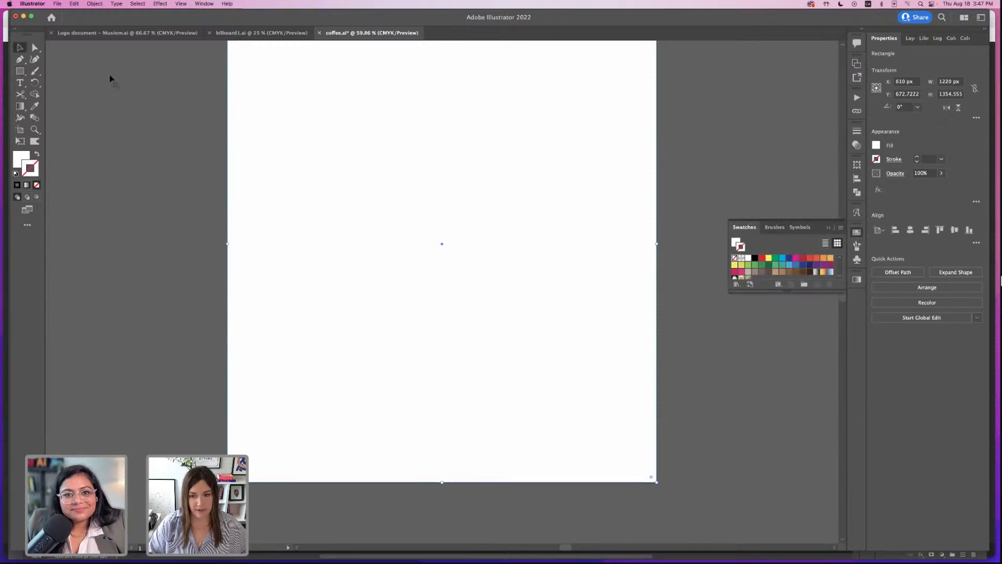
# - Shorten the white rectangle from its upper edge to the artboard's height of 1350 px and save coffee.ai
pyautogui.click(828, 228)
pyautogui.scroll(1, 620, 201)
pyautogui.scroll(1, 620, 201)
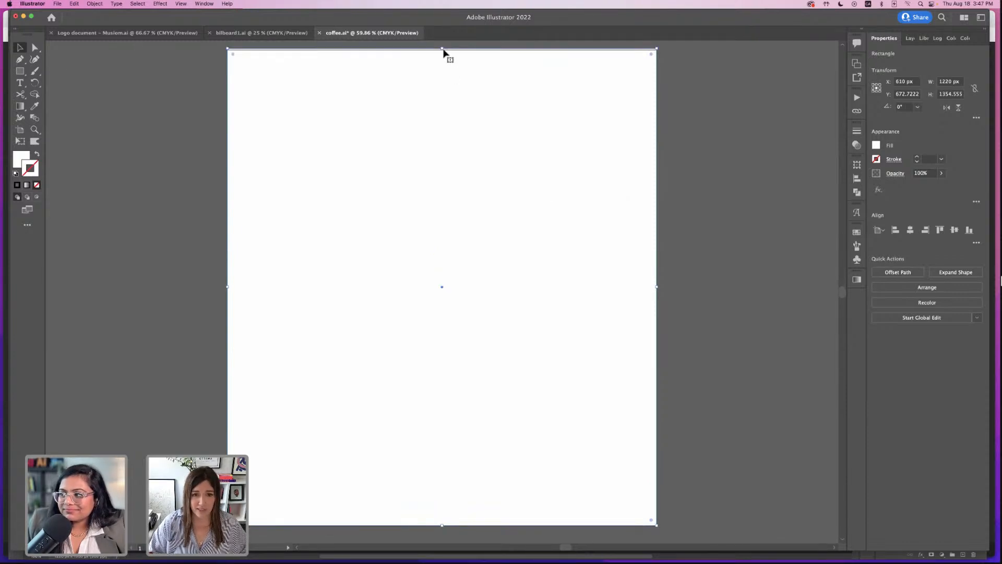
pyautogui.moveTo(442, 49); pyautogui.dragTo(442, 53)
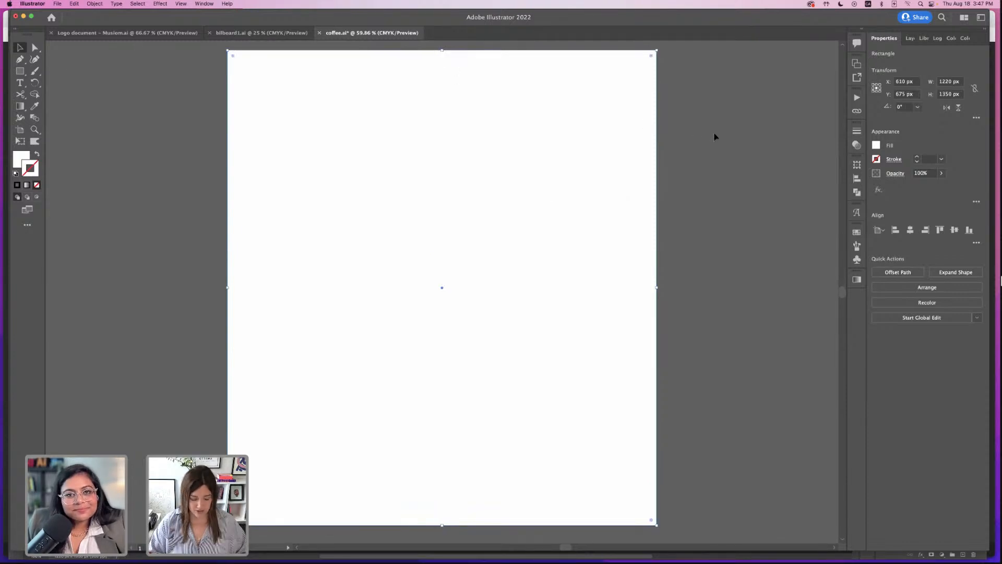
pyautogui.click(715, 140)
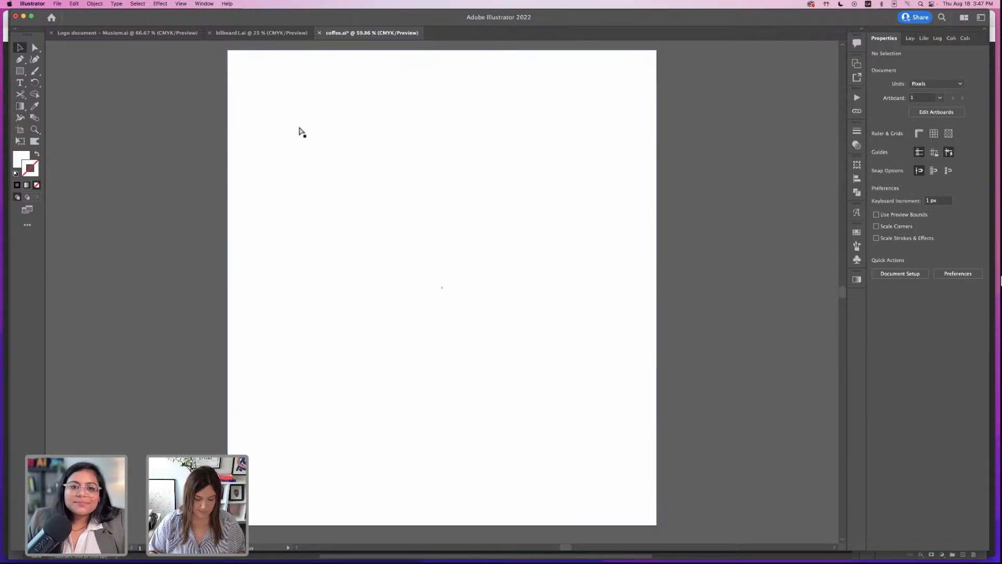
pyautogui.press('super+s')
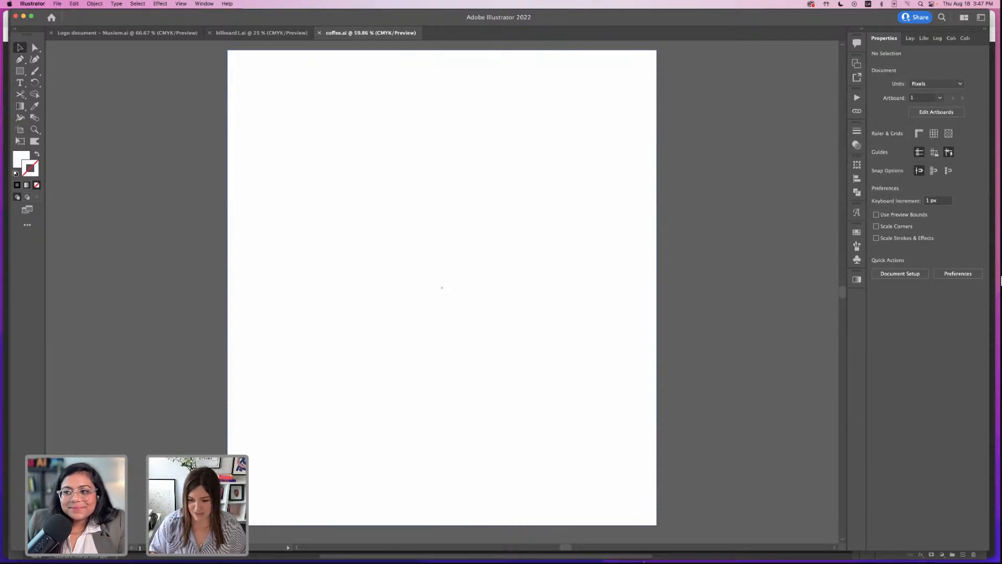
# - Switch to Photoshop and place coffee.ai from the Desktop as a linked file in the cup's smart object
pyautogui.click(626, 552)
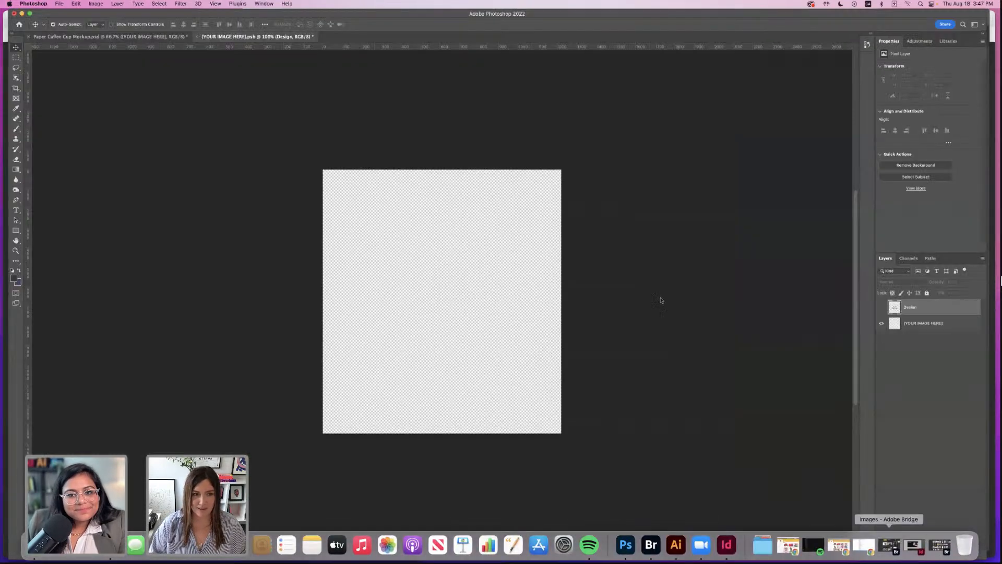
pyautogui.click(59, 4)
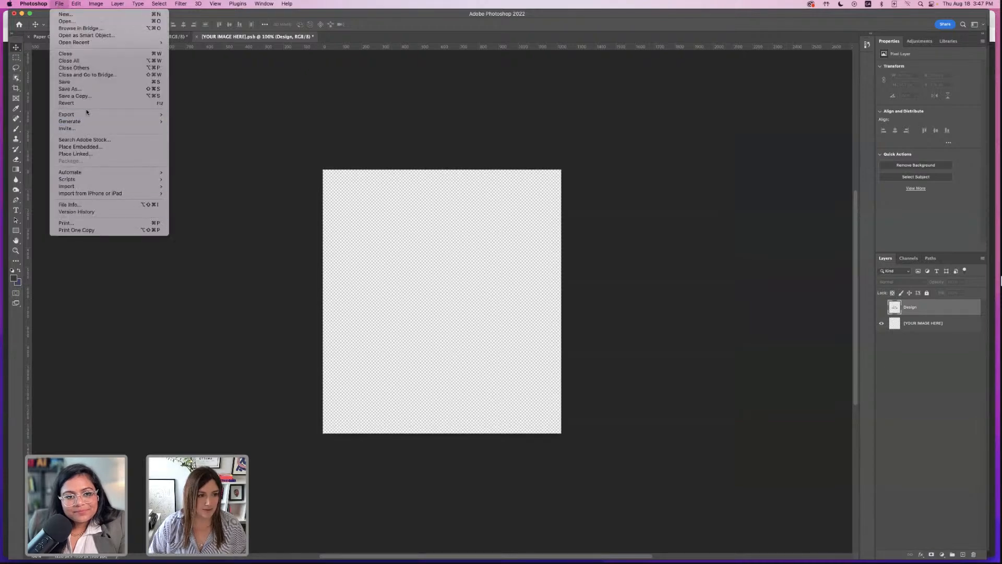
pyautogui.click(86, 154)
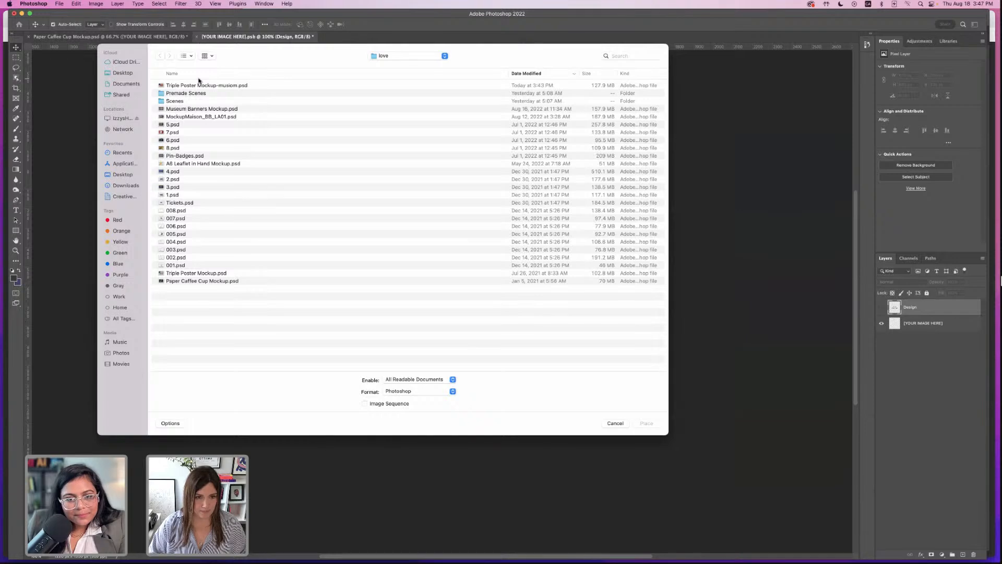
pyautogui.click(132, 73)
pyautogui.click(205, 86)
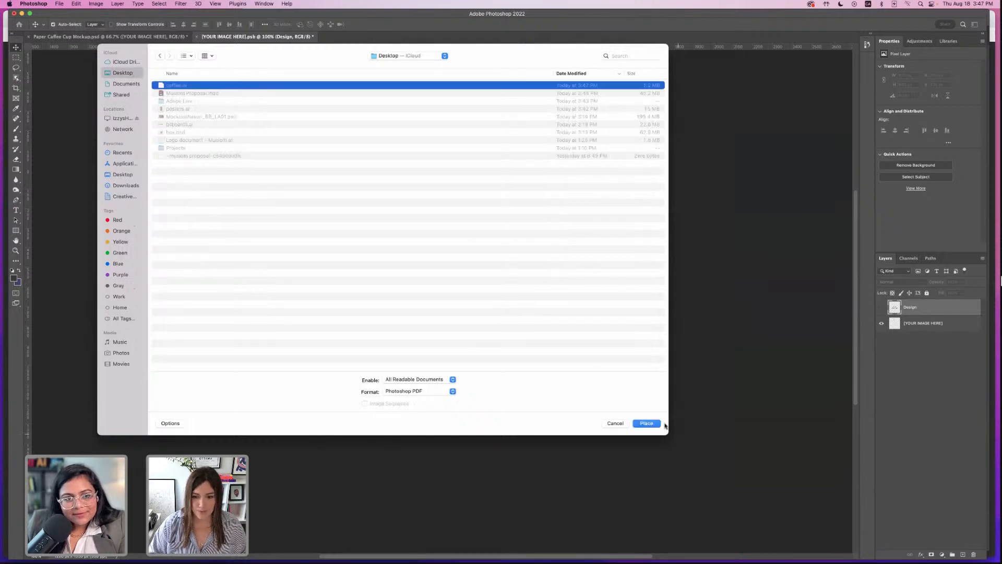
pyautogui.click(647, 424)
pyautogui.click(591, 340)
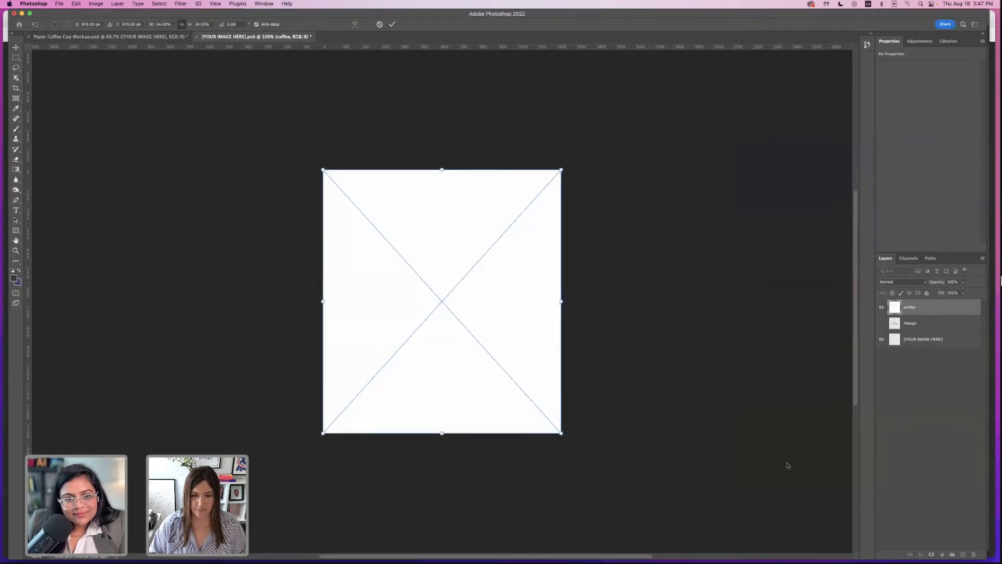
# - Switch to Illustrator and copy the NOT MY CUP OF TEA phrase from the third artboard of the Musiom logo document
pyautogui.click(676, 544)
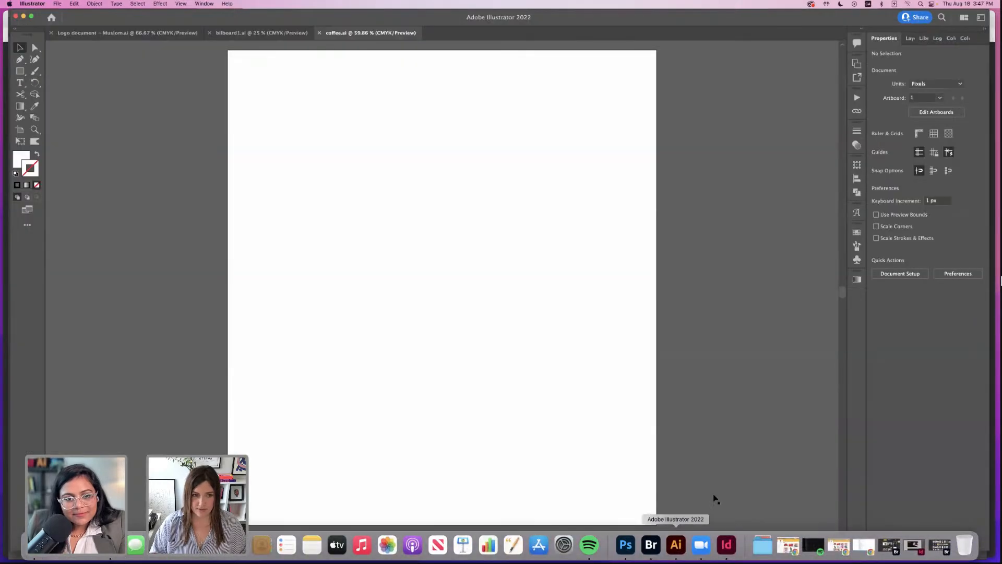
pyautogui.click(126, 32)
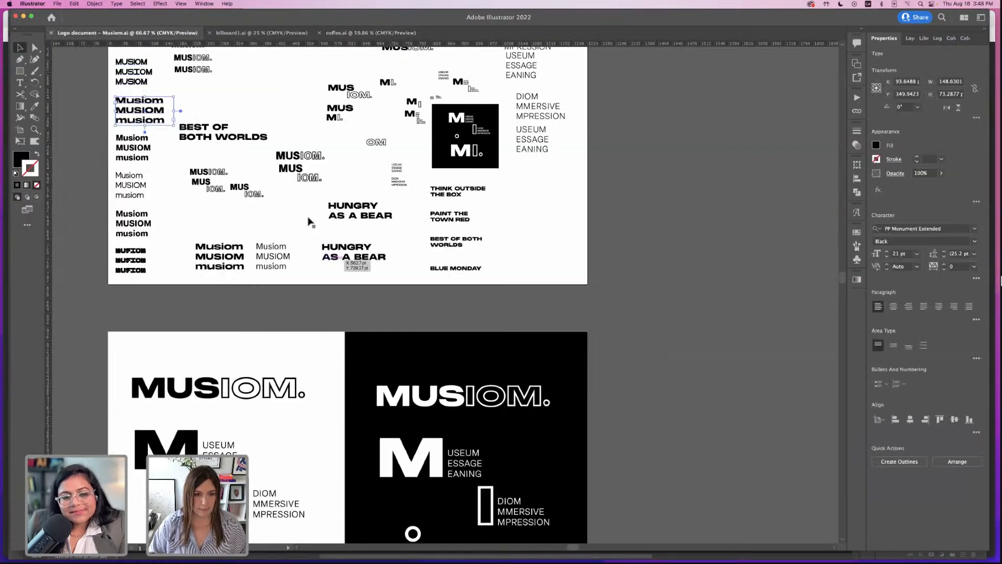
pyautogui.scroll(-10, 218, 216)
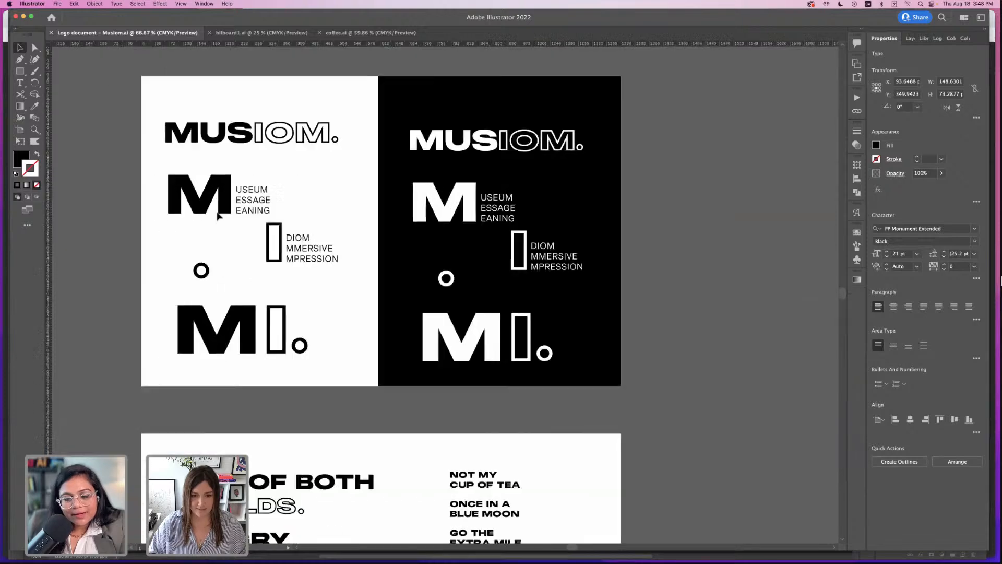
pyautogui.scroll(-9, 219, 216)
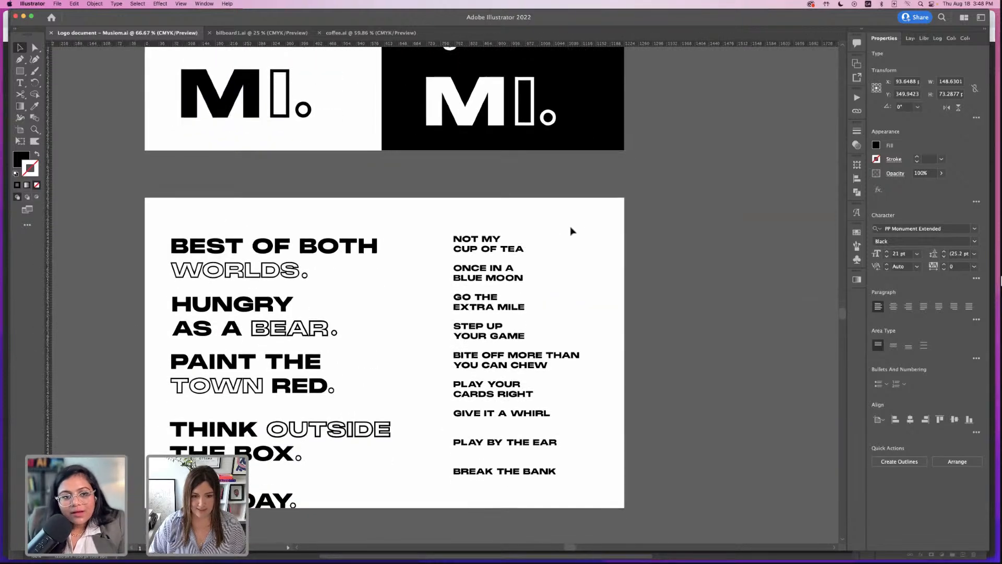
pyautogui.click(578, 229)
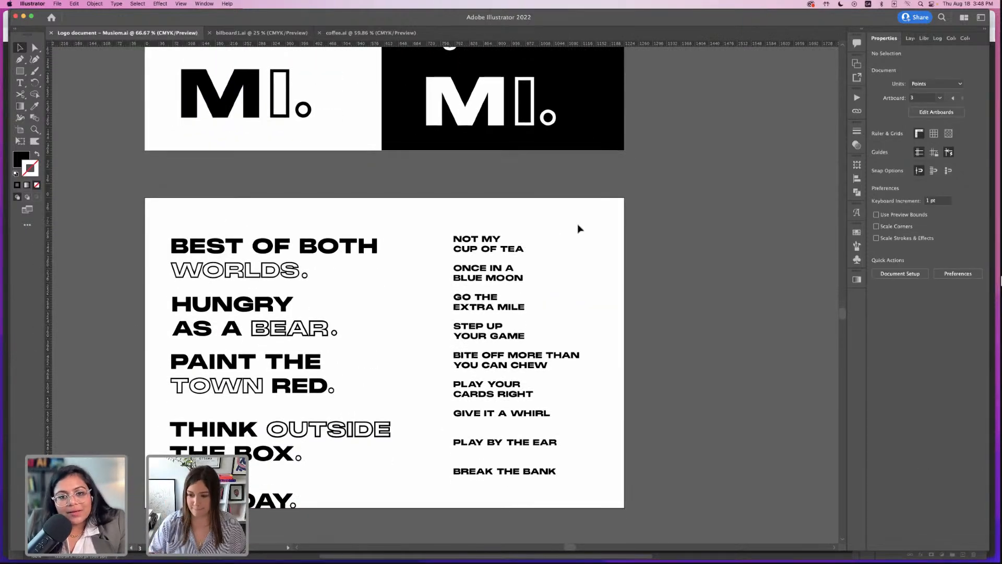
pyautogui.scroll(-1, 594, 259)
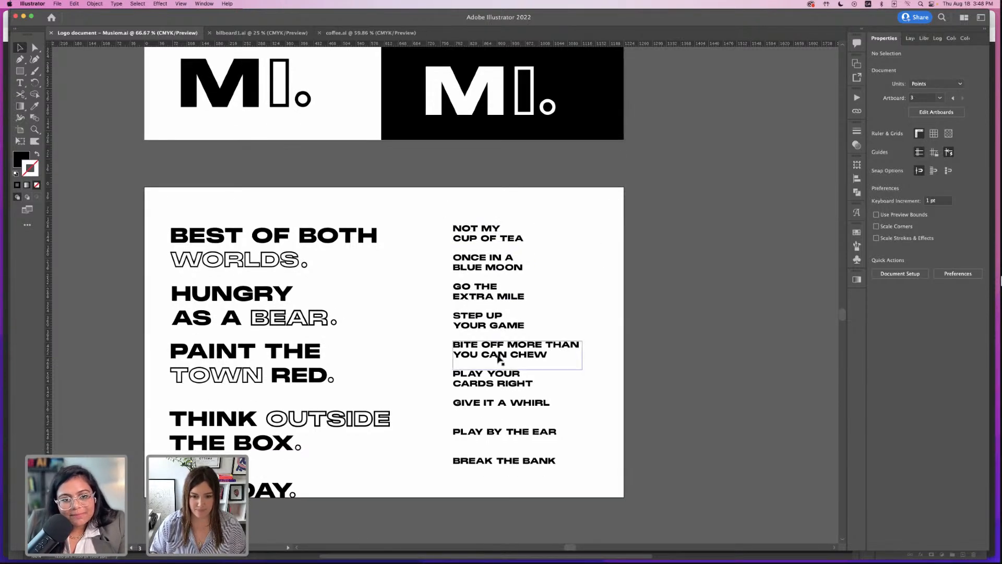
pyautogui.click(472, 245)
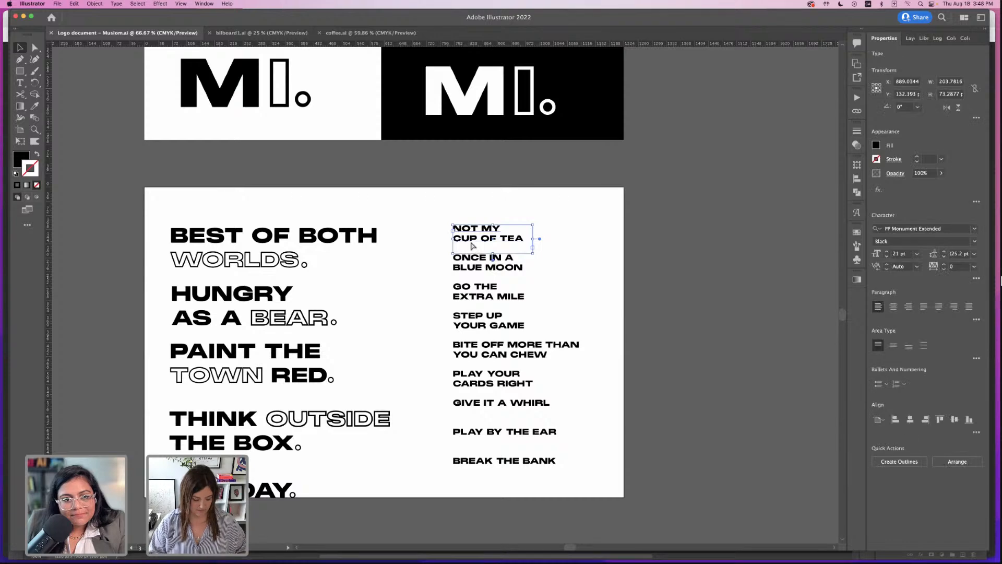
pyautogui.click(591, 324)
# - Paste the NOT MY CUP OF TEA phrase into coffee.ai and move it onto the canvas beside the artboard
pyautogui.click(352, 34)
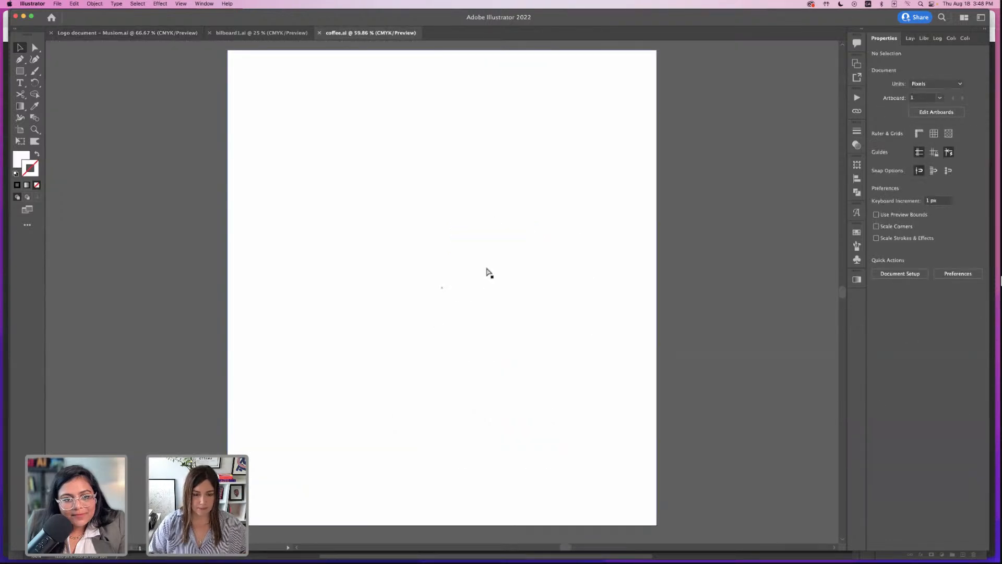
pyautogui.press('cmd+v')
pyautogui.moveTo(459, 294); pyautogui.dragTo(129, 220)
# - Paste a second NOT MY CUP OF TEA copy, move it slightly up on the artboard and convert it to outlines
pyautogui.press('cmd+v')
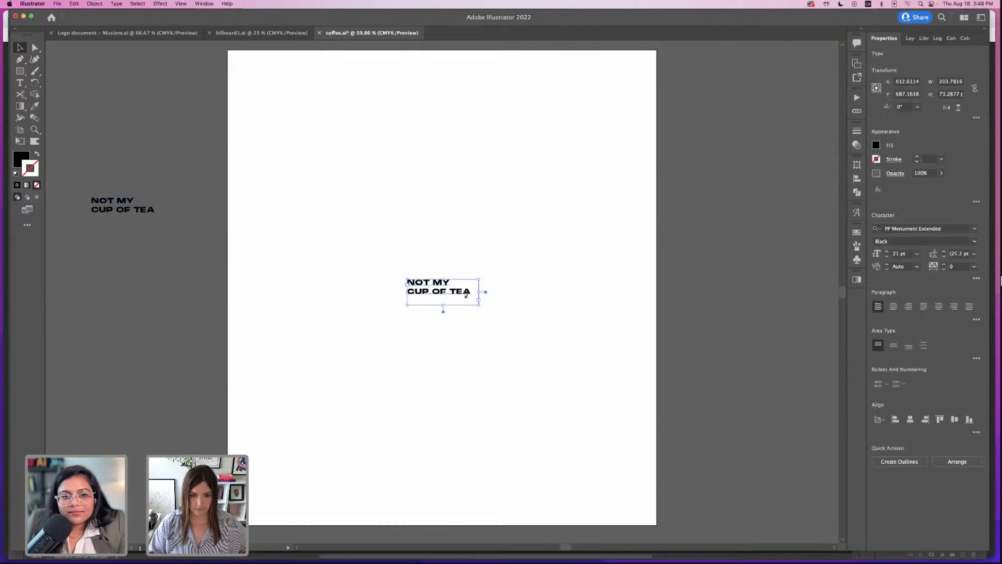
pyautogui.moveTo(479, 278); pyautogui.dragTo(502, 272)
pyautogui.press('super+shift+o')
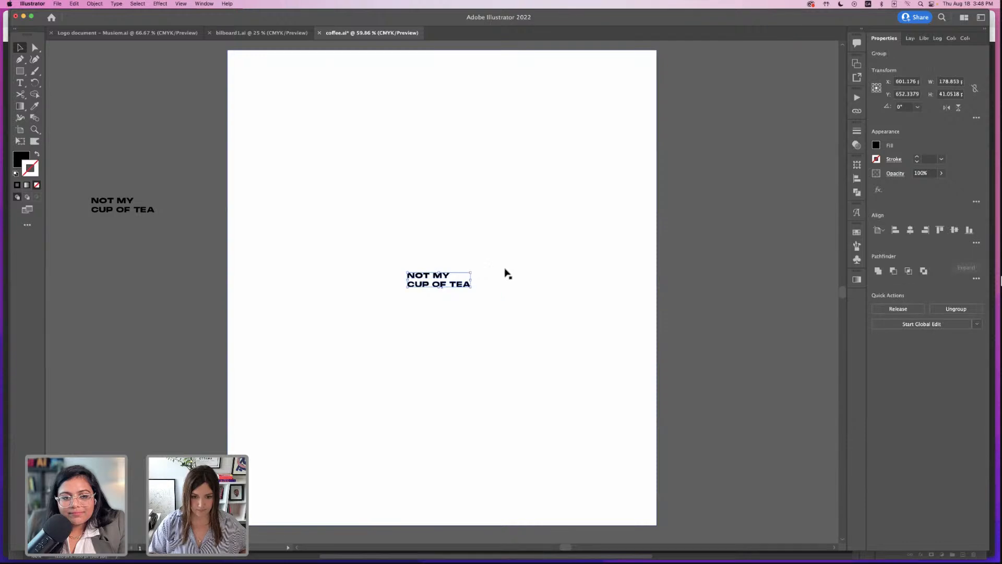
# - Enlarge the outlined NOT MY CUP OF TEA phrase to about 571 × 131 px and move it off the artboard to its left
pyautogui.hscroll(1, 486, 274)
pyautogui.moveTo(466, 272); pyautogui.dragTo(509, 295)
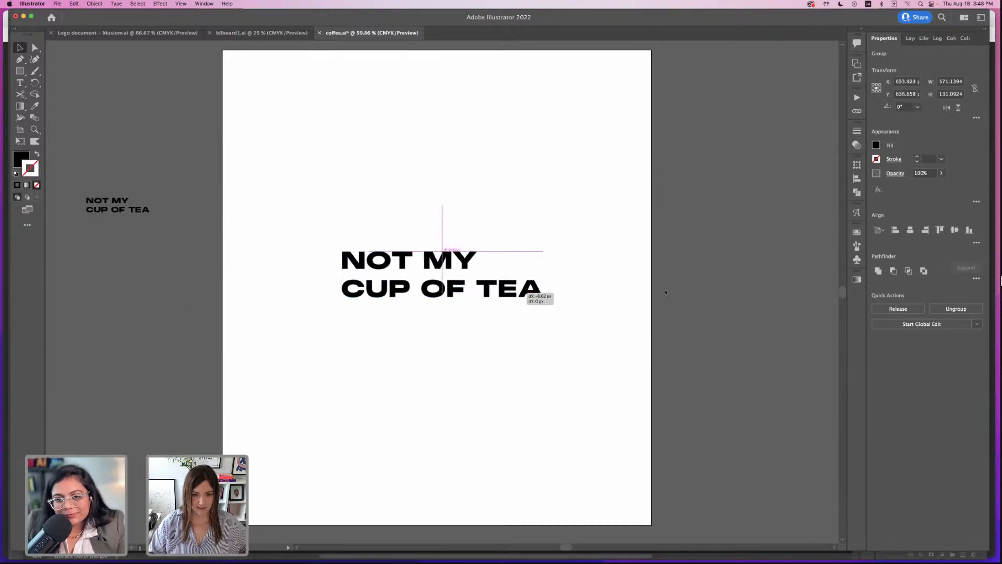
pyautogui.moveTo(666, 292); pyautogui.dragTo(321, 292)
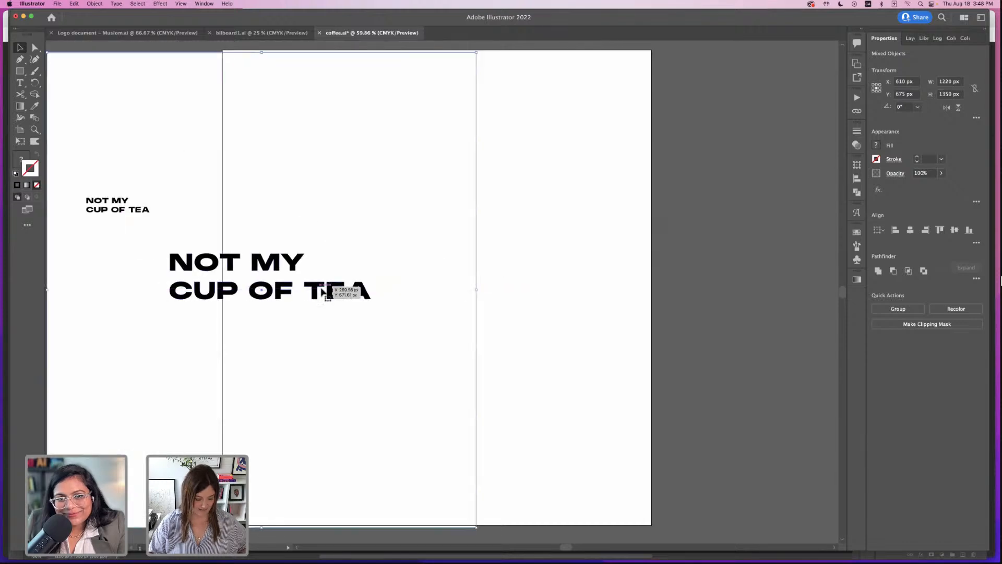
pyautogui.press('super+z')
pyautogui.click(695, 318)
pyautogui.click(516, 295)
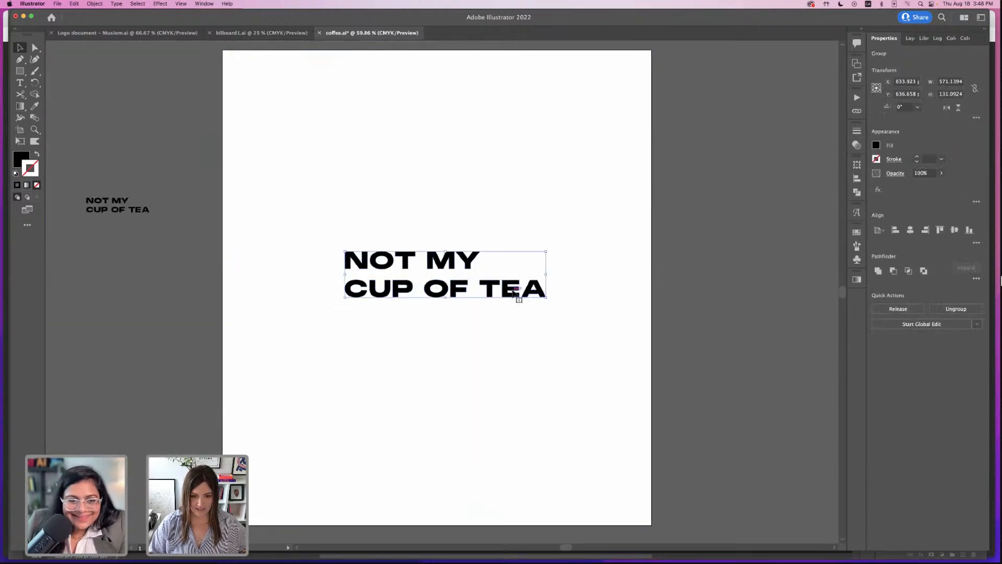
pyautogui.moveTo(514, 294); pyautogui.dragTo(177, 285)
pyautogui.press('super+z')
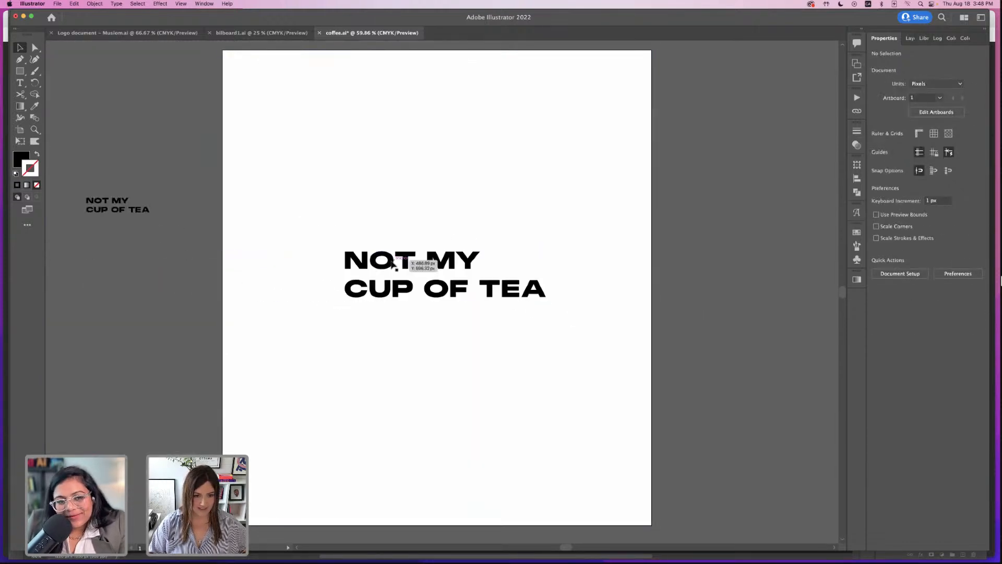
pyautogui.moveTo(391, 263); pyautogui.dragTo(132, 254)
# - Centre-align the lines of the small editable NOT MY CUP OF TEA text beside the artboard
pyautogui.click(118, 205)
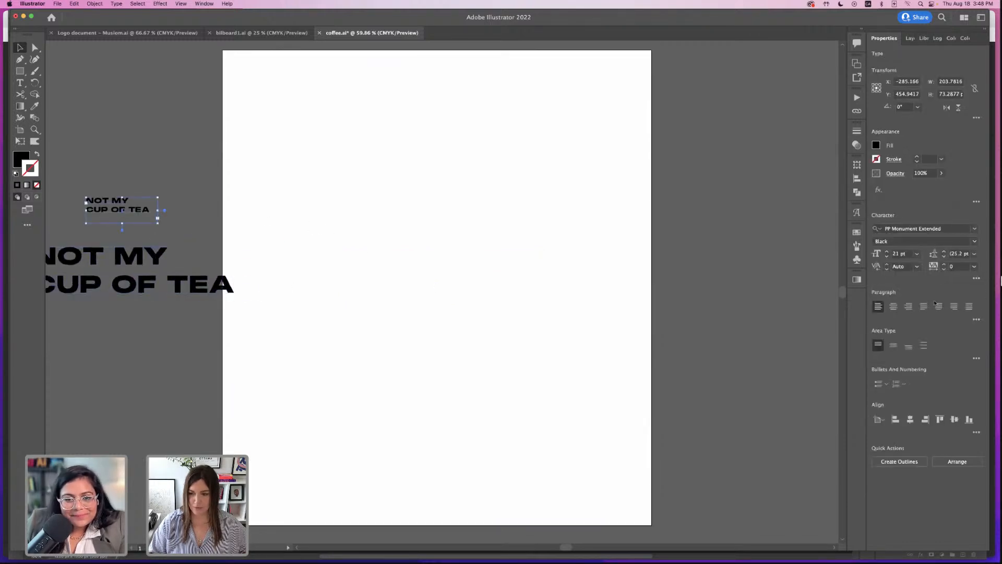
pyautogui.click(892, 309)
pyautogui.click(137, 137)
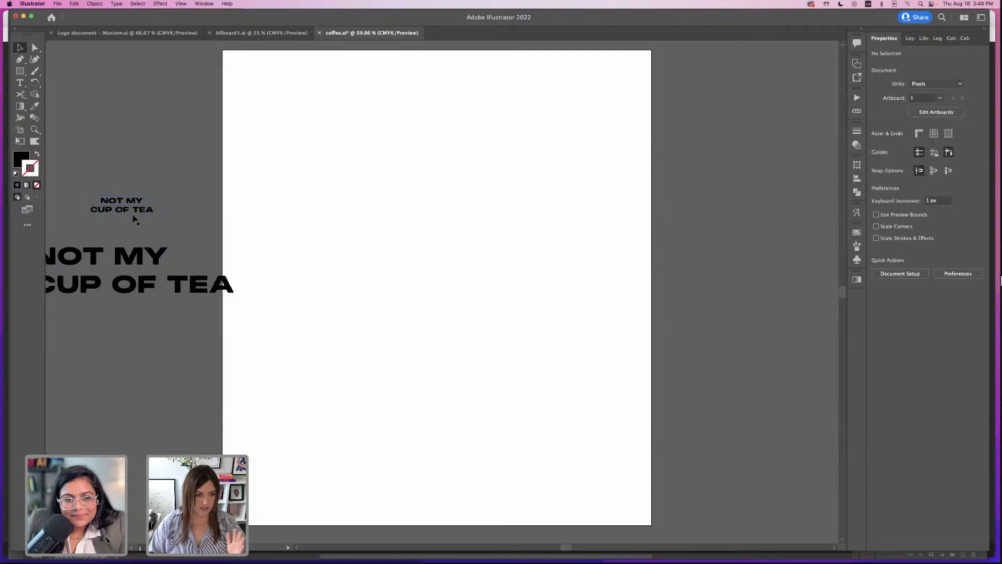
# - Move the large outlined phrase farther from the artboard and duplicate the small centred phrase directly above itself
pyautogui.click(135, 214)
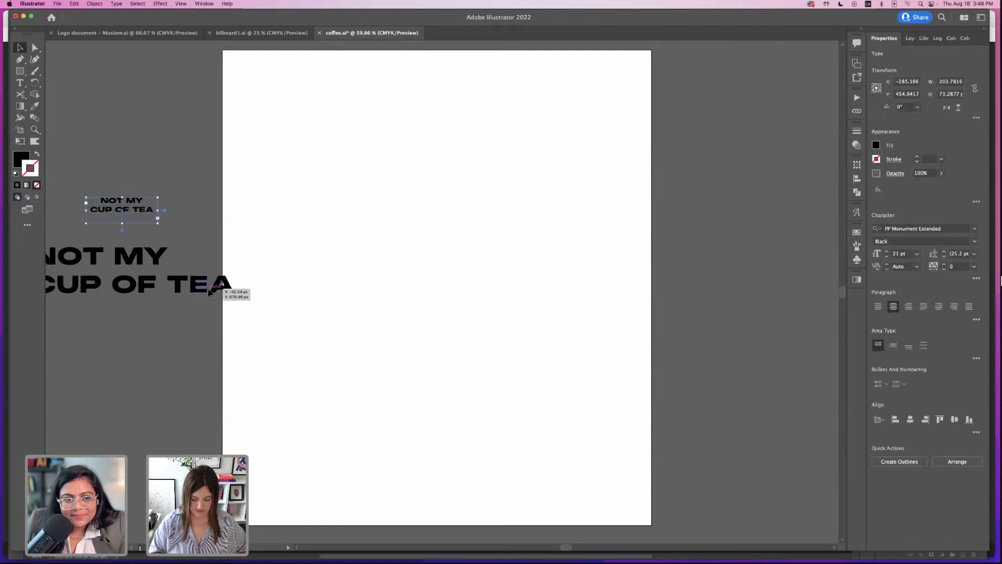
pyautogui.press('super+minus')
pyautogui.moveTo(475, 346); pyautogui.dragTo(381, 341)
pyautogui.click(735, 350)
pyautogui.scroll(-2, 623, 305)
pyautogui.hscroll(3, 623, 304)
pyautogui.scroll(-1, 623, 305)
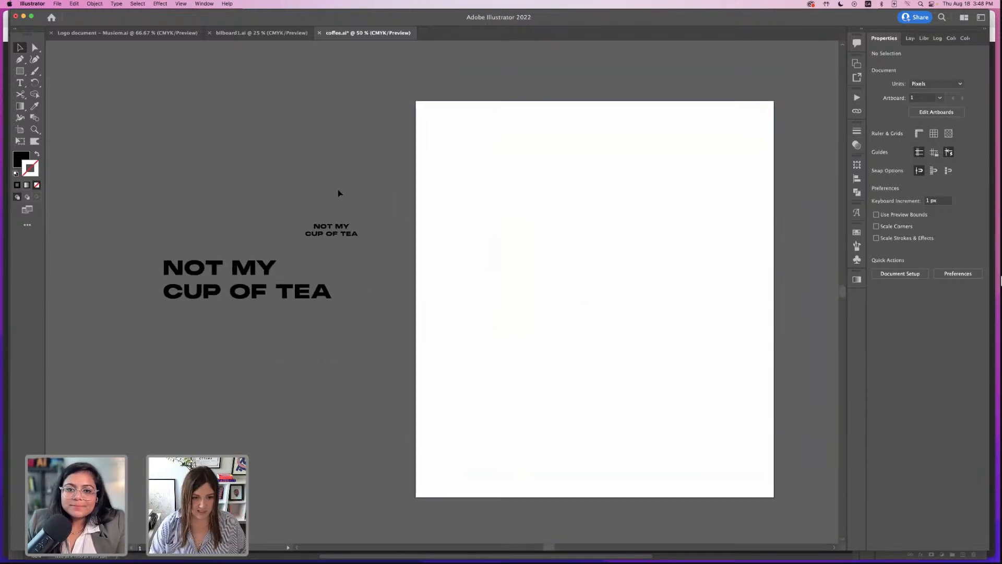
pyautogui.click(346, 238)
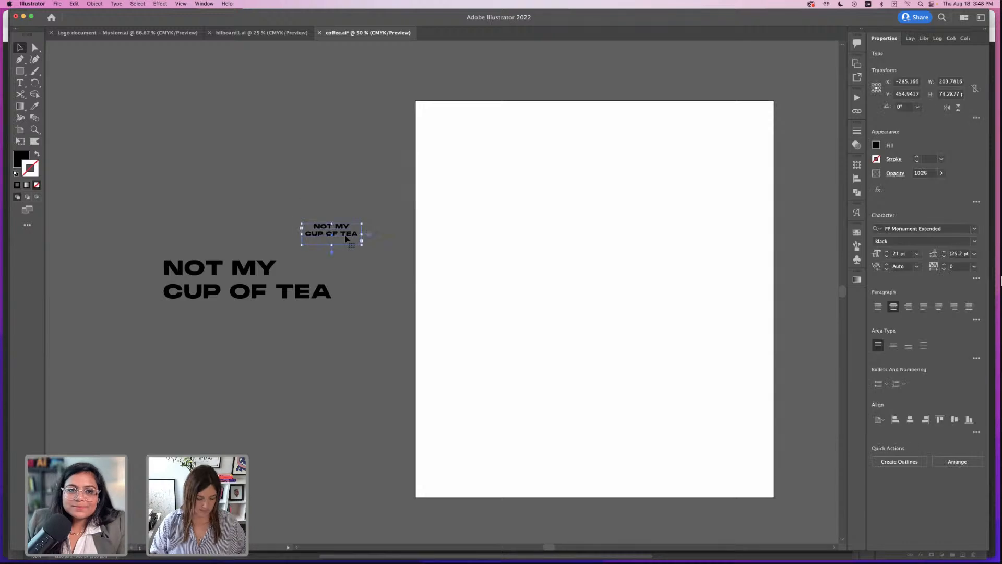
pyautogui.moveTo(346, 238); pyautogui.dragTo(346, 192)
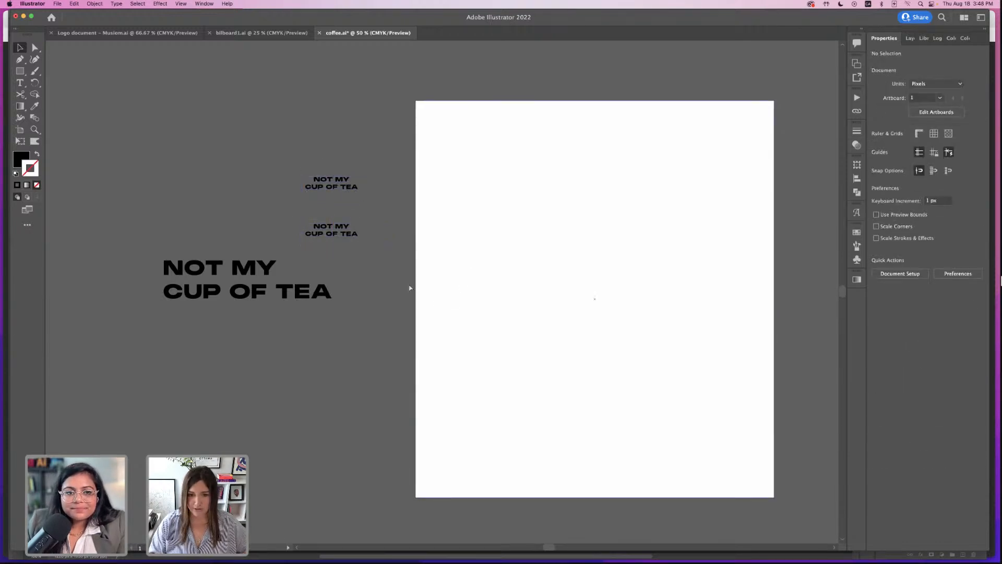
# - Place a copy of the centred phrase on the artboard, convert it to outlines and enlarge it to over half the artboard's width
pyautogui.press('super+v')
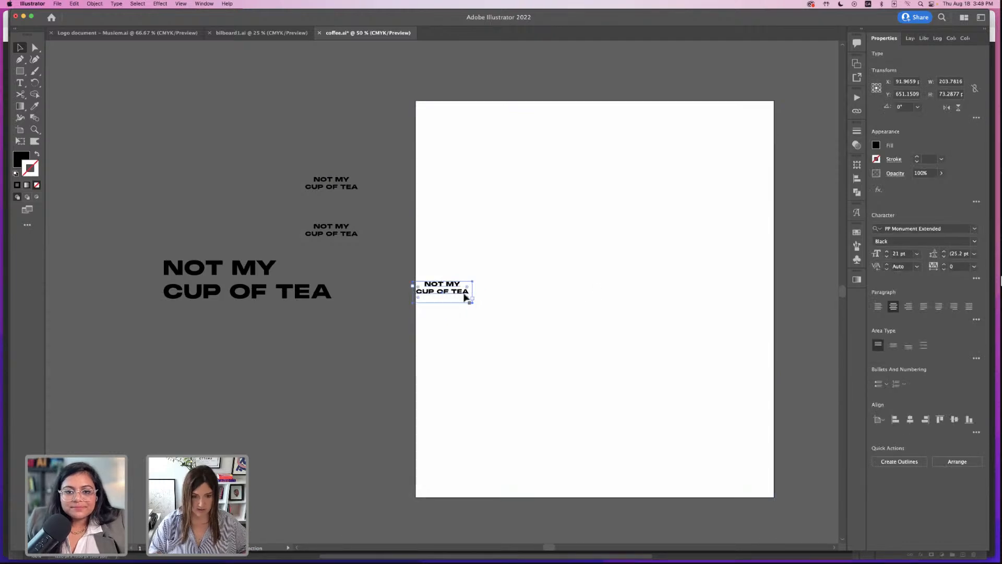
pyautogui.press('shift+super+o')
pyautogui.moveTo(465, 294); pyautogui.dragTo(632, 301)
# - Centre the outlined phrase and the white background rectangle on each other horizontally and vertically, and move both back onto the artboard
pyautogui.moveTo(804, 312); pyautogui.dragTo(718, 308)
pyautogui.keyDown('shift'); pyautogui.click(554, 387); pyautogui.keyUp('shift')
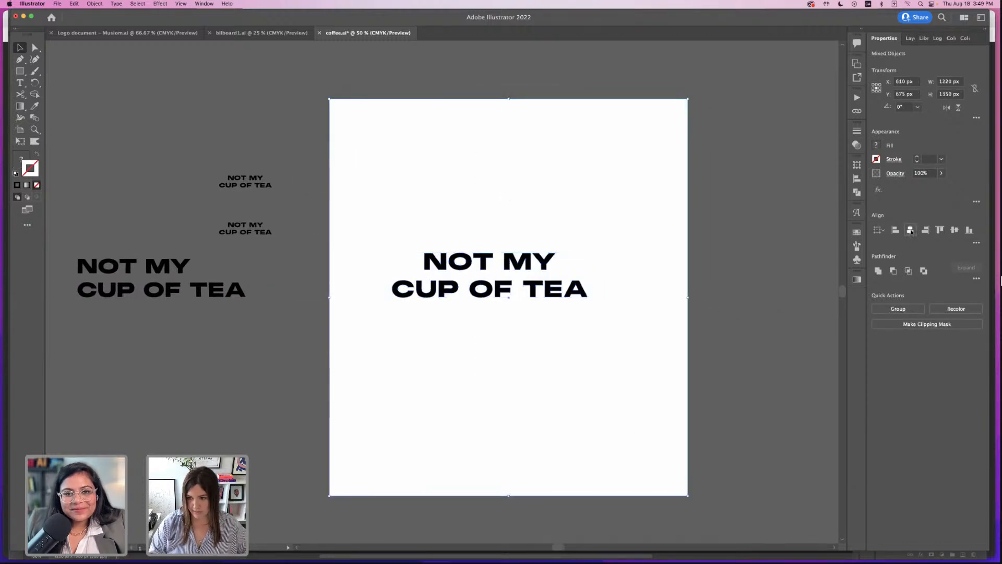
pyautogui.click(910, 230)
pyautogui.click(955, 229)
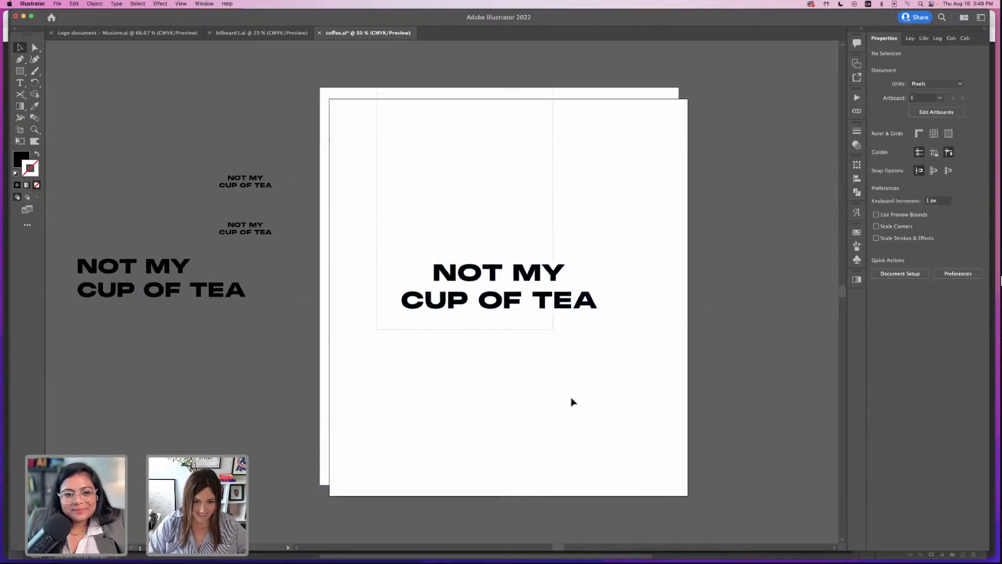
pyautogui.moveTo(606, 413); pyautogui.dragTo(604, 421)
pyautogui.click(739, 399)
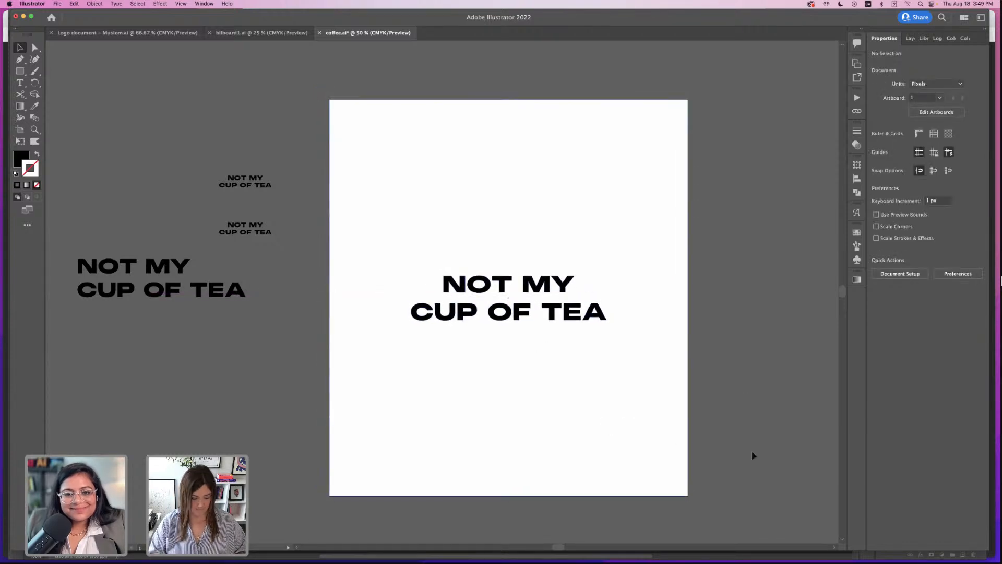
# - Fill the background rectangle behind the phrase with the brown 563D2C
pyautogui.press('a')
pyautogui.click(516, 199)
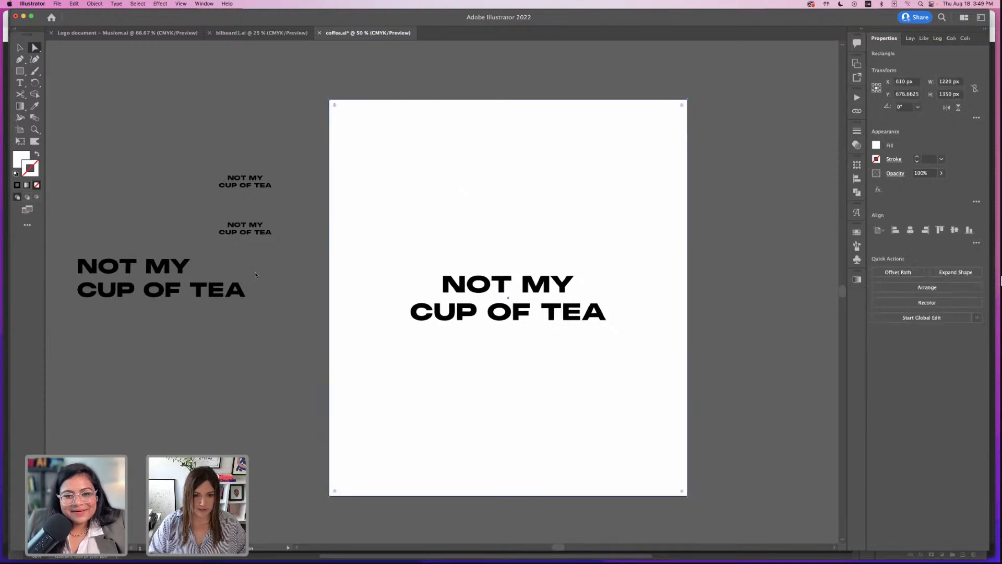
pyautogui.doubleClick(21, 159)
pyautogui.press('super+v')
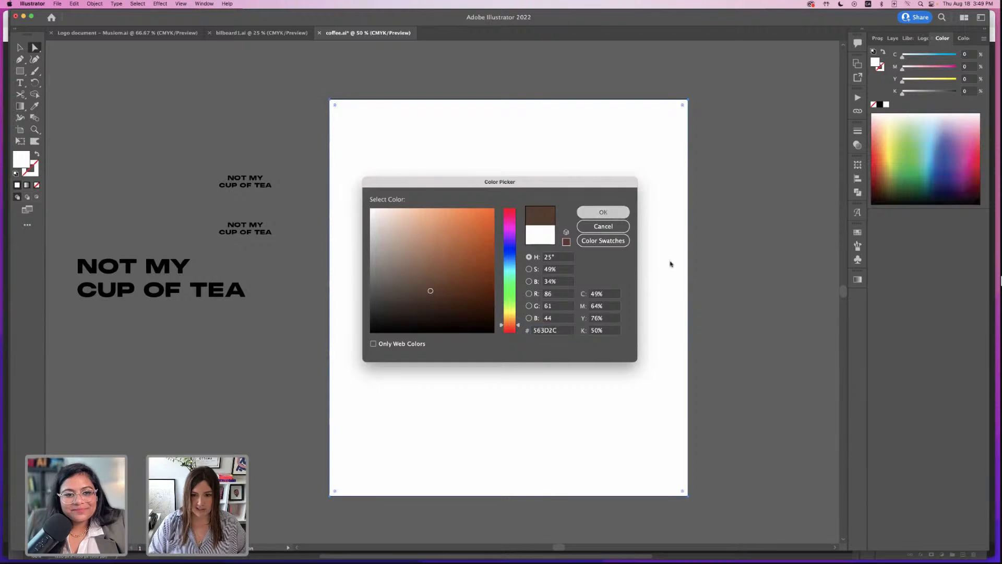
pyautogui.press('Return')
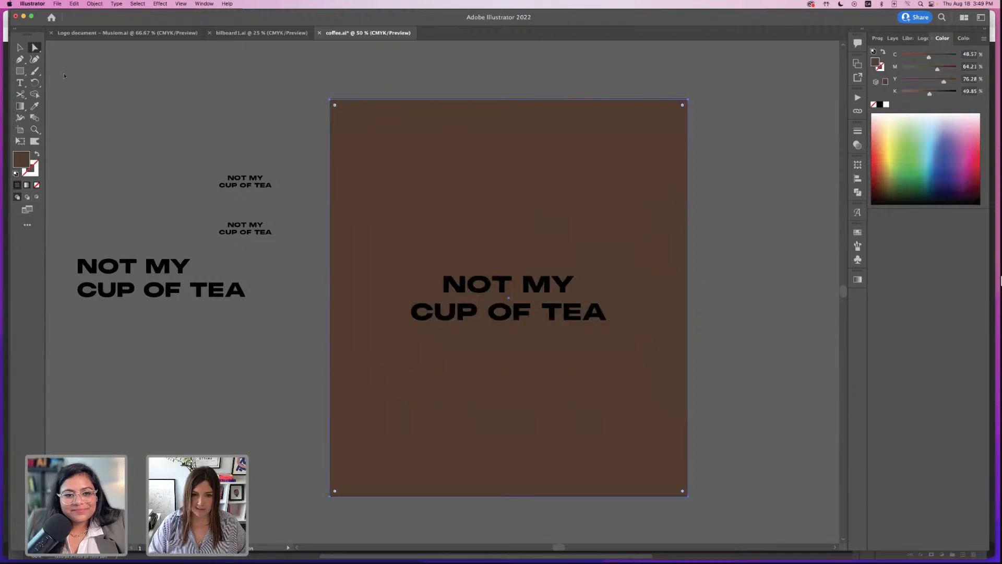
# - Try a bright magenta as the fill colour in place of the brown
pyautogui.click(88, 155)
pyautogui.doubleClick(21, 159)
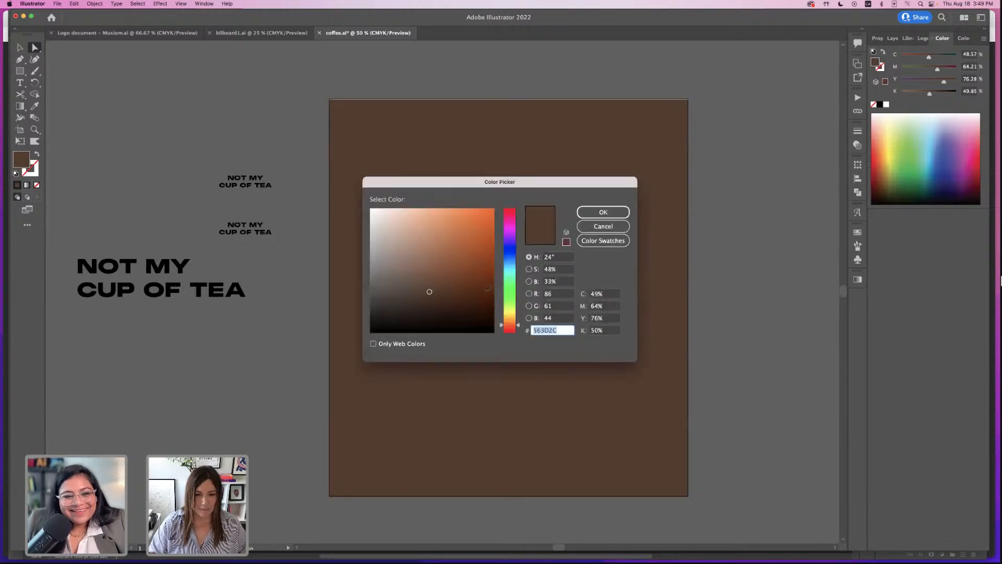
pyautogui.moveTo(510, 234); pyautogui.dragTo(510, 227)
pyautogui.click(457, 228)
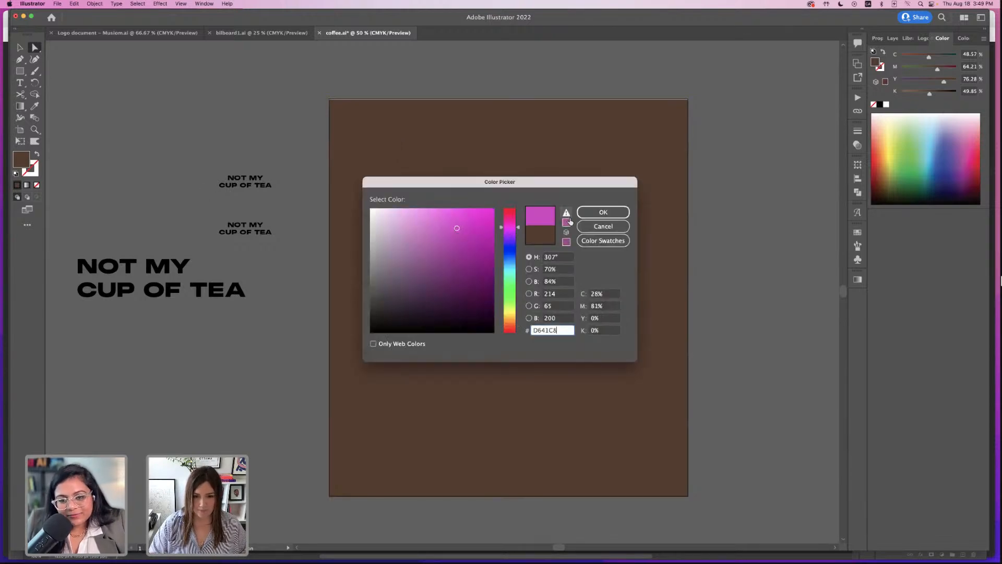
pyautogui.click(475, 218)
pyautogui.click(603, 212)
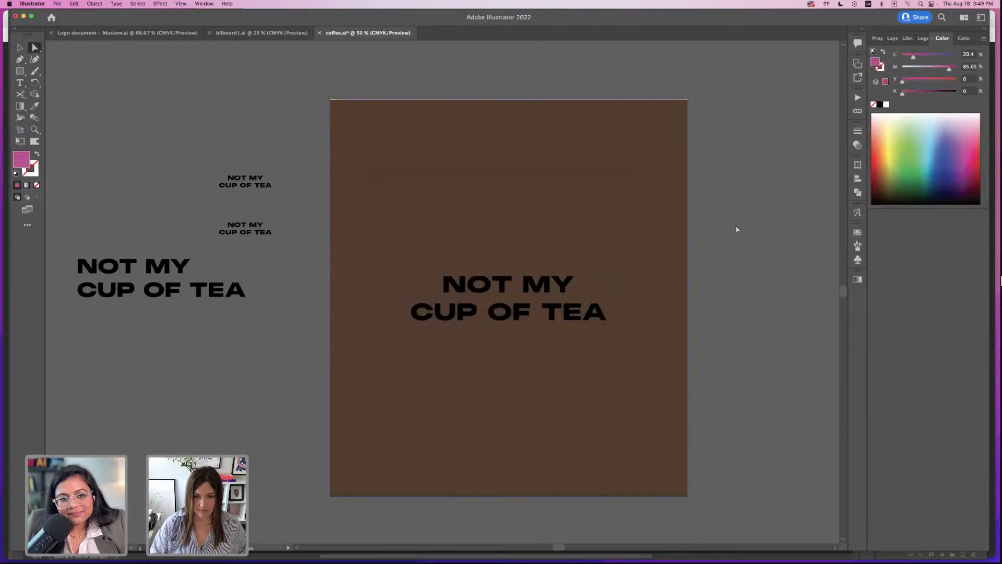
# - Fill the background rectangle behind the phrase with the green 23CC67
pyautogui.click(409, 168)
pyautogui.doubleClick(20, 163)
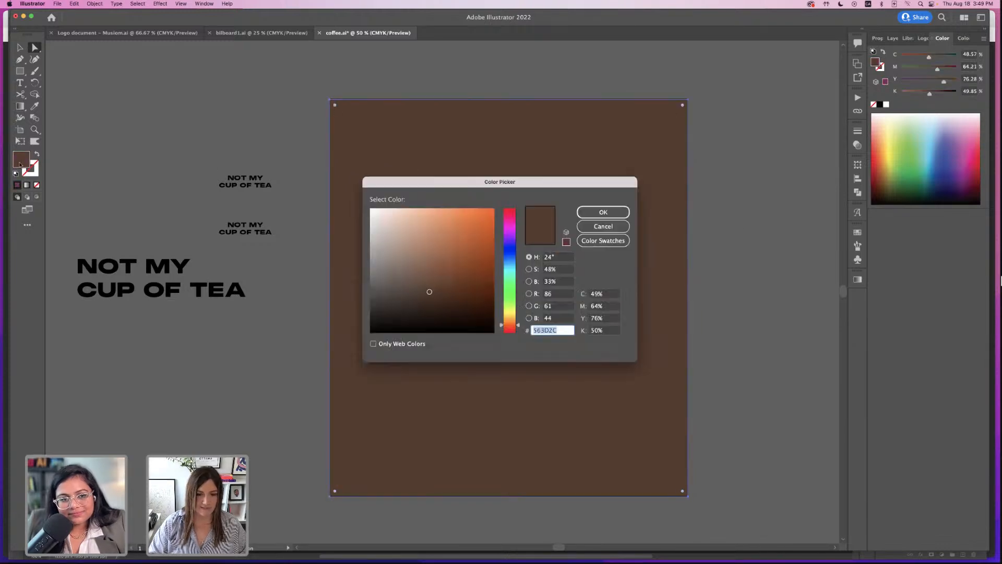
pyautogui.click(517, 293)
pyautogui.moveTo(473, 220); pyautogui.dragTo(459, 221)
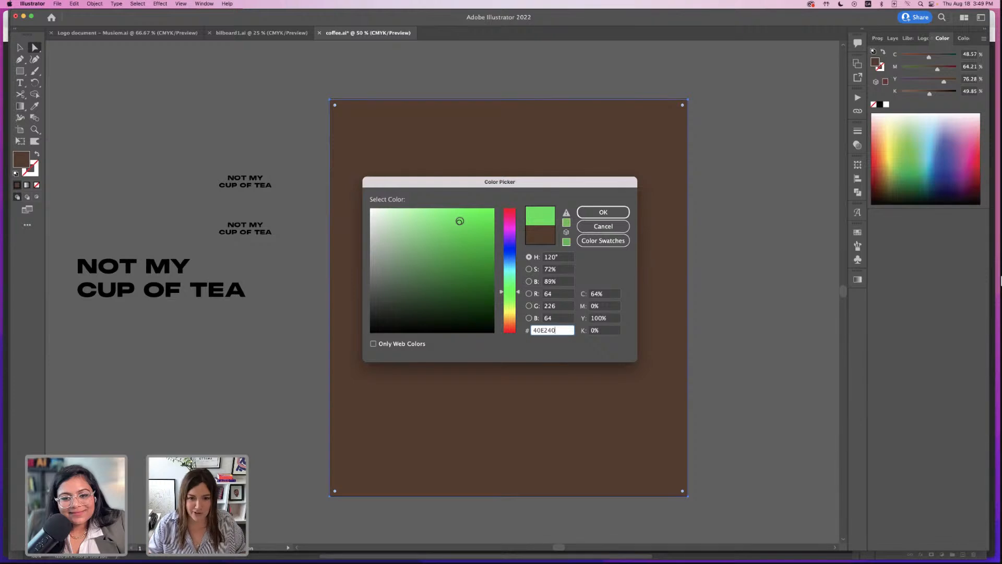
pyautogui.moveTo(500, 292); pyautogui.dragTo(501, 278)
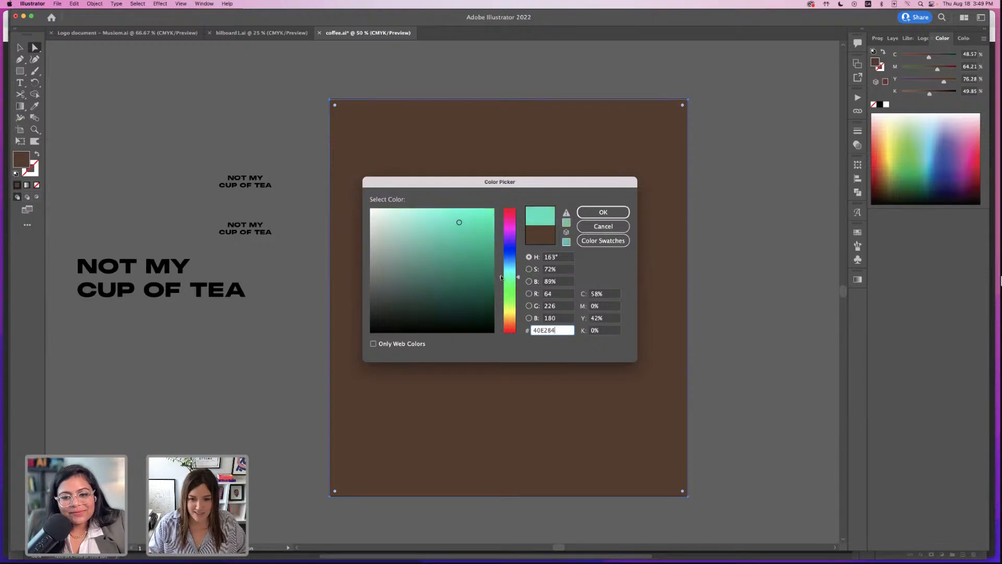
pyautogui.click(474, 232)
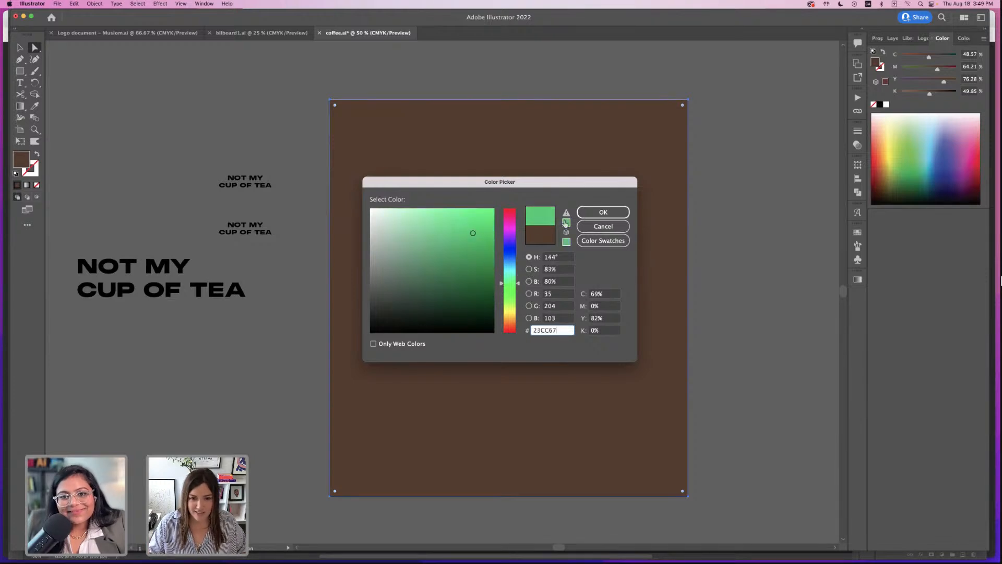
pyautogui.click(590, 214)
# - Shift the background rectangle's fill hue to a light blue (about C 61, M 0, Y 18, K 0) and save coffee.ai
pyautogui.doubleClick(15, 159)
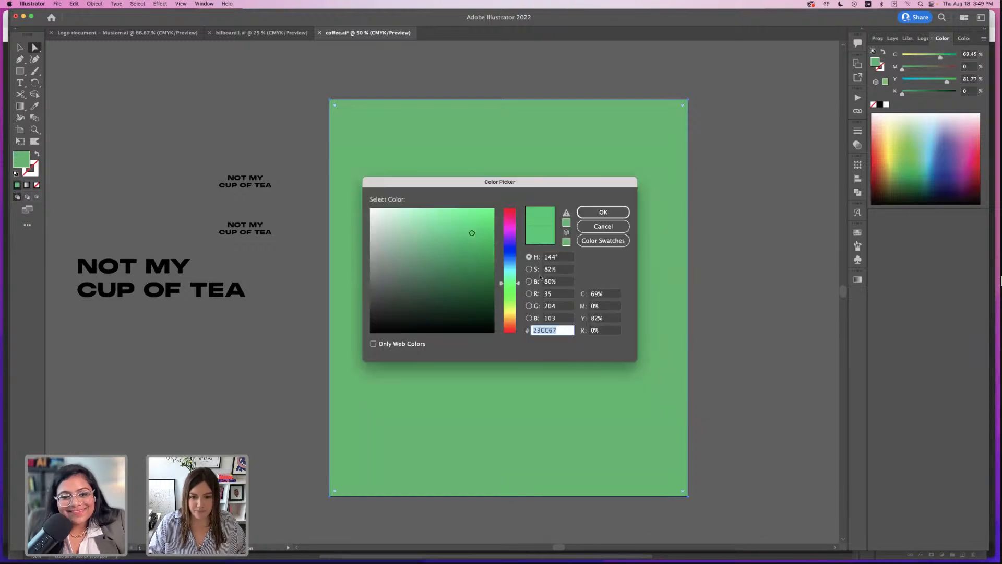
pyautogui.moveTo(518, 282); pyautogui.dragTo(517, 269)
pyautogui.click(603, 212)
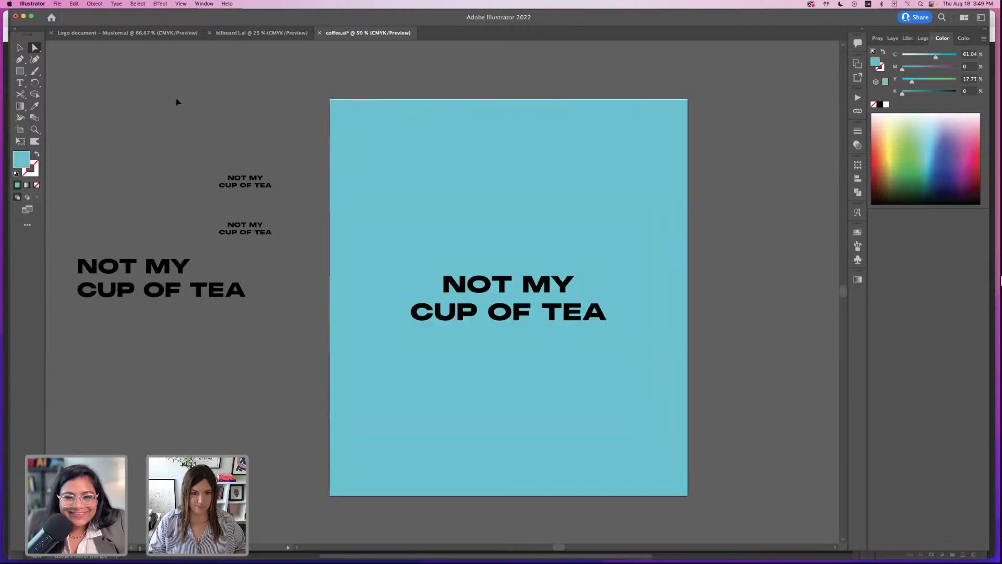
pyautogui.press('super+s')
# - Switch to the Musiom logo document and bring up the artboard with the logo variations, ready for selecting objects
pyautogui.click(126, 34)
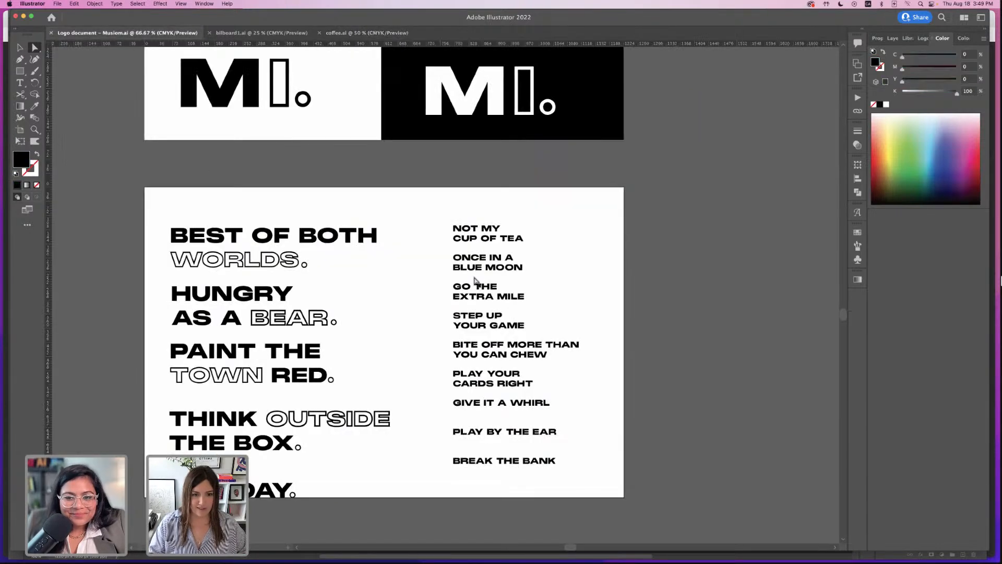
pyautogui.scroll(5, 475, 280)
pyautogui.press('v')
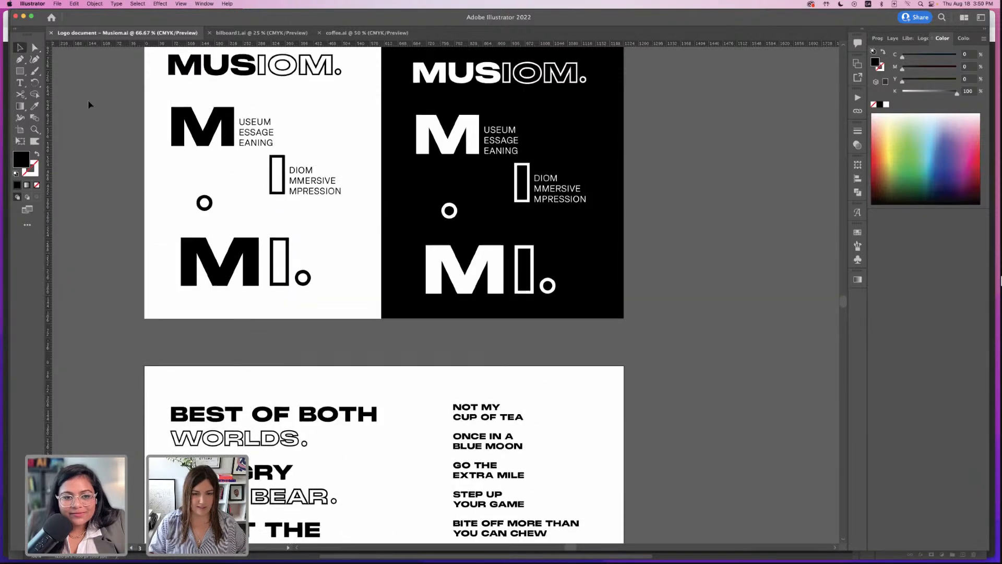
# - Copy the black panel of white Musiom logos from the logo document into coffee.ai and place it beside the teal artboard
pyautogui.scroll(3, 88, 99)
pyautogui.moveTo(448, 75); pyautogui.dragTo(658, 392)
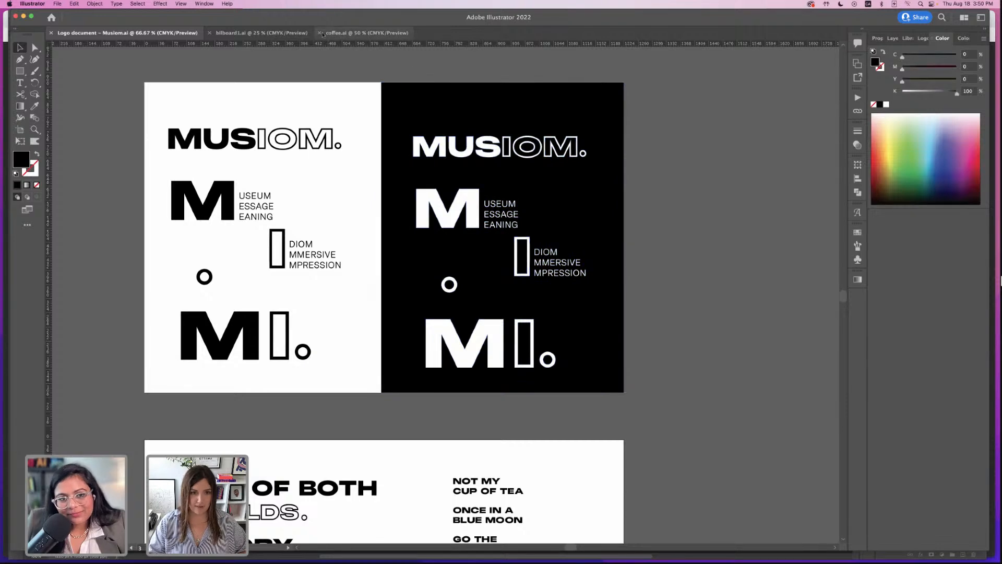
pyautogui.click(365, 32)
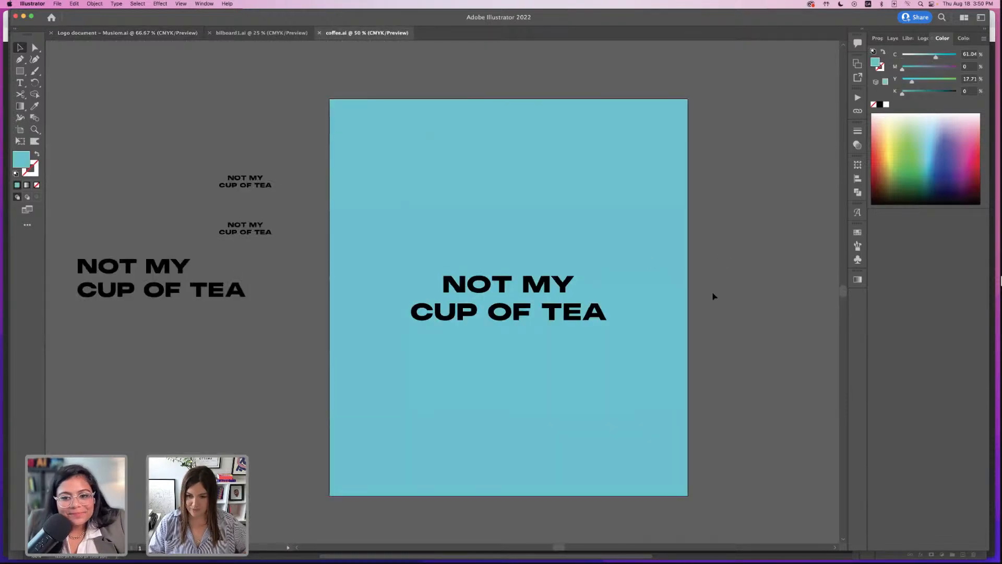
pyautogui.press('super+v')
pyautogui.press('super+minus')
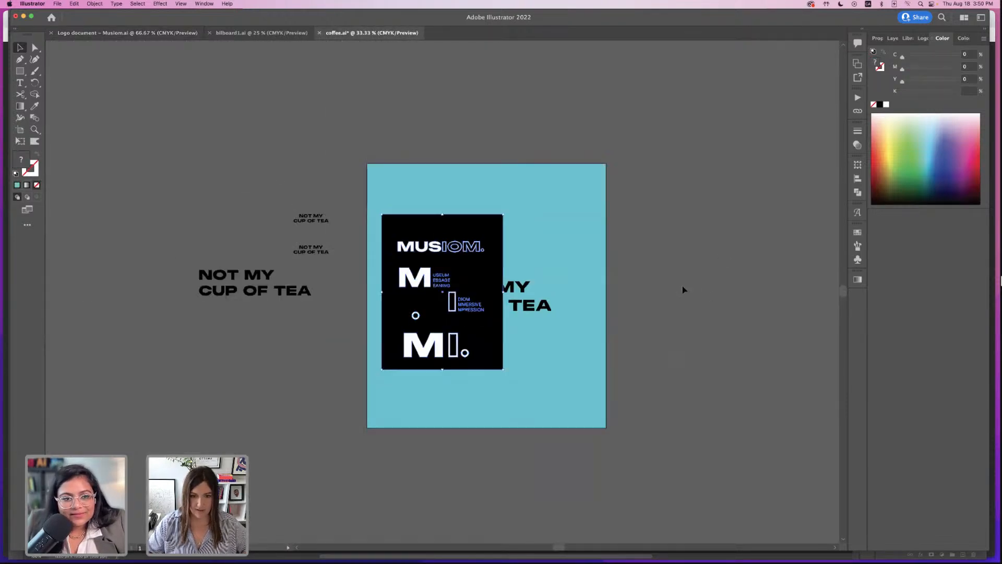
pyautogui.moveTo(471, 234); pyautogui.dragTo(724, 189)
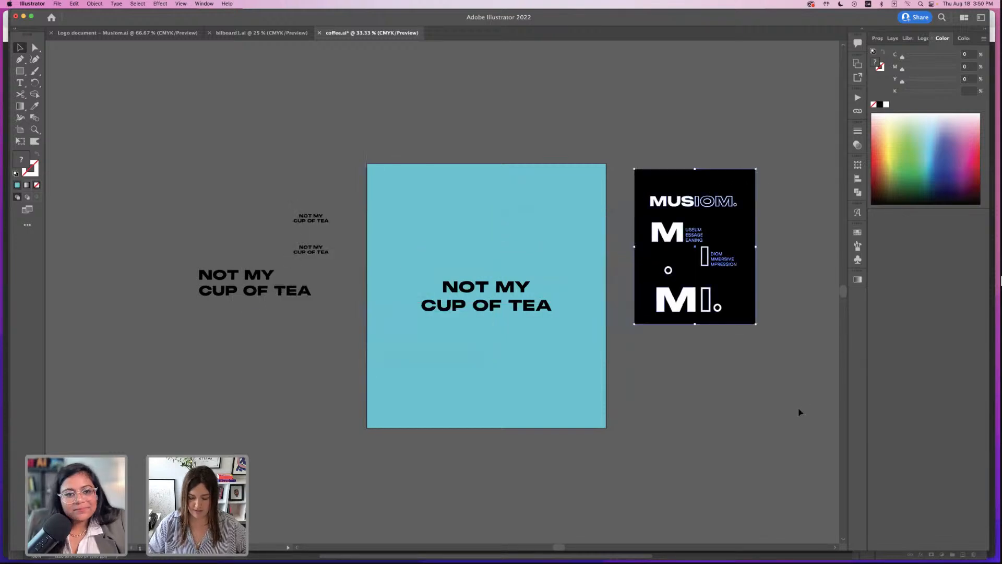
pyautogui.click(799, 412)
pyautogui.press('super+plus')
pyautogui.hscroll(4, 651, 374)
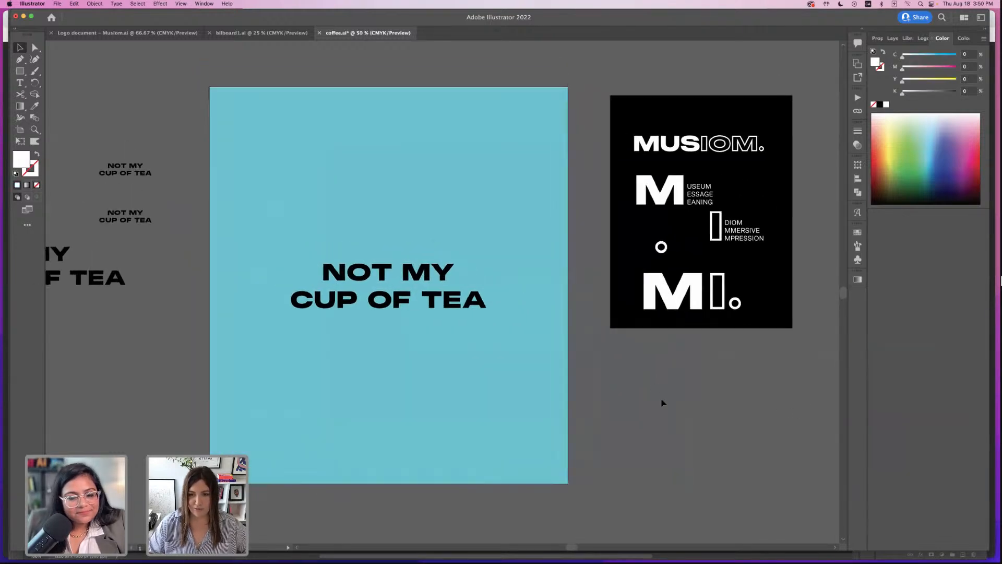
# - Copy the stack of four MUSIOM logos from billboard1.ai into coffee.ai and place it at the artboard's lower right
pyautogui.click(736, 144)
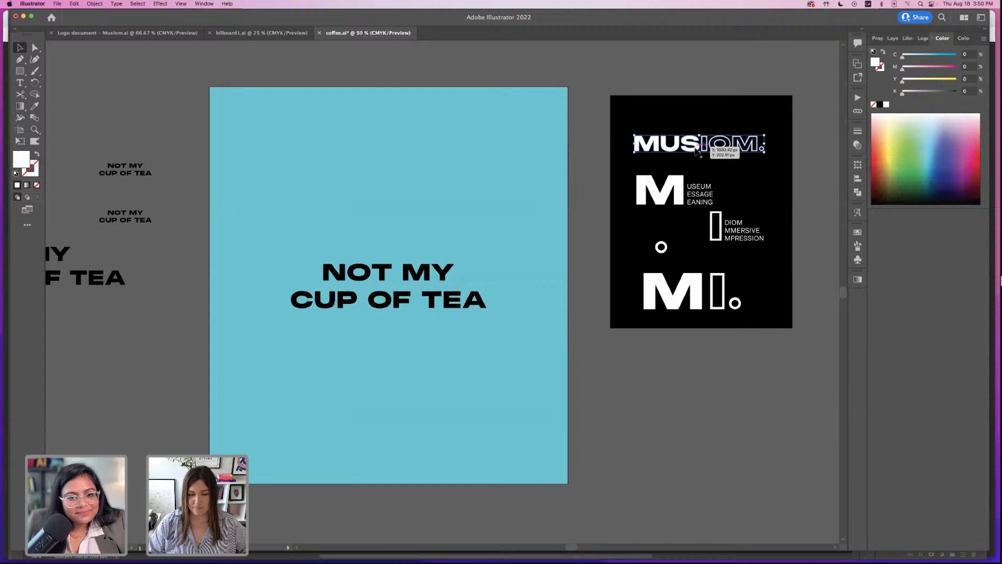
pyautogui.click(222, 37)
pyautogui.click(193, 163)
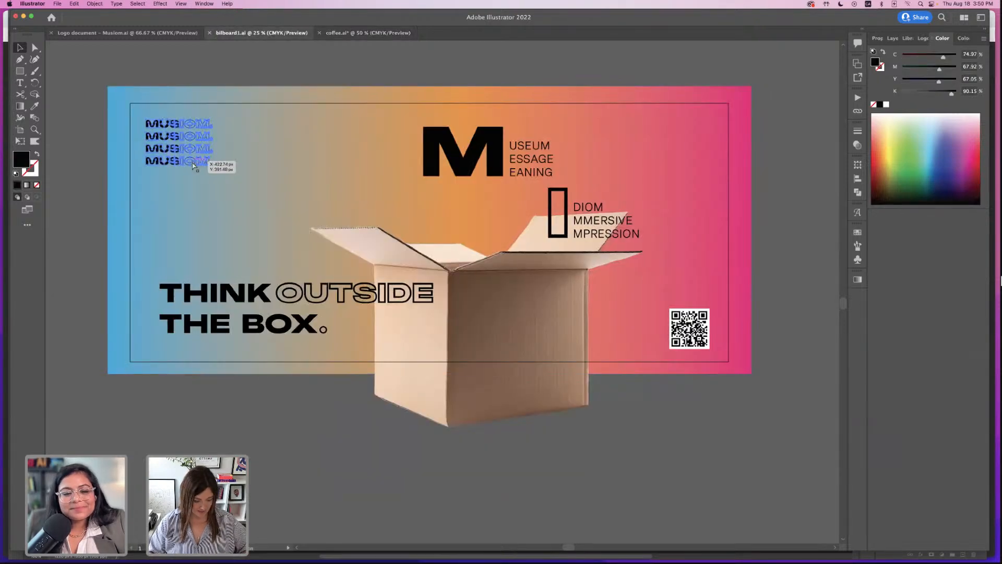
pyautogui.click(368, 33)
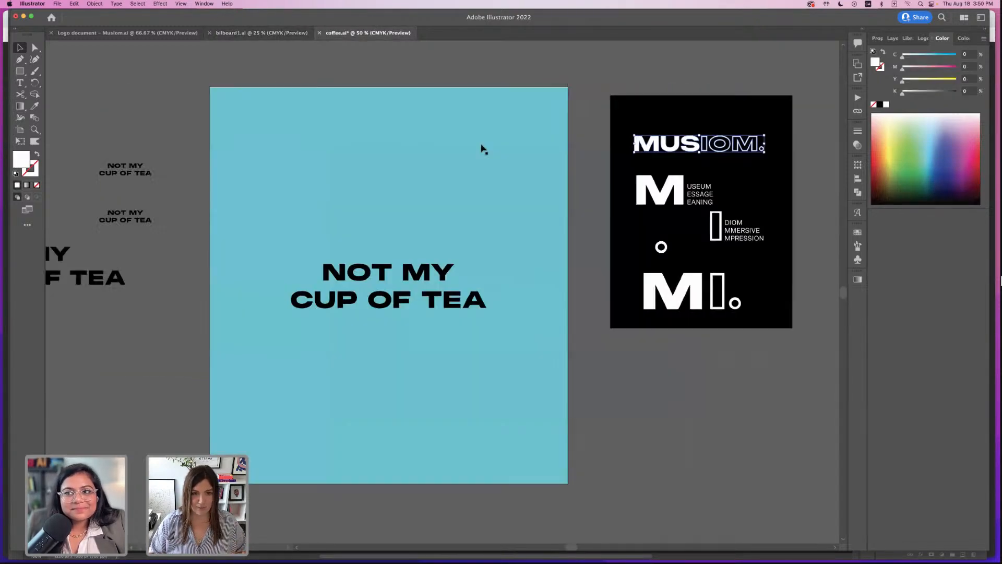
pyautogui.click(714, 431)
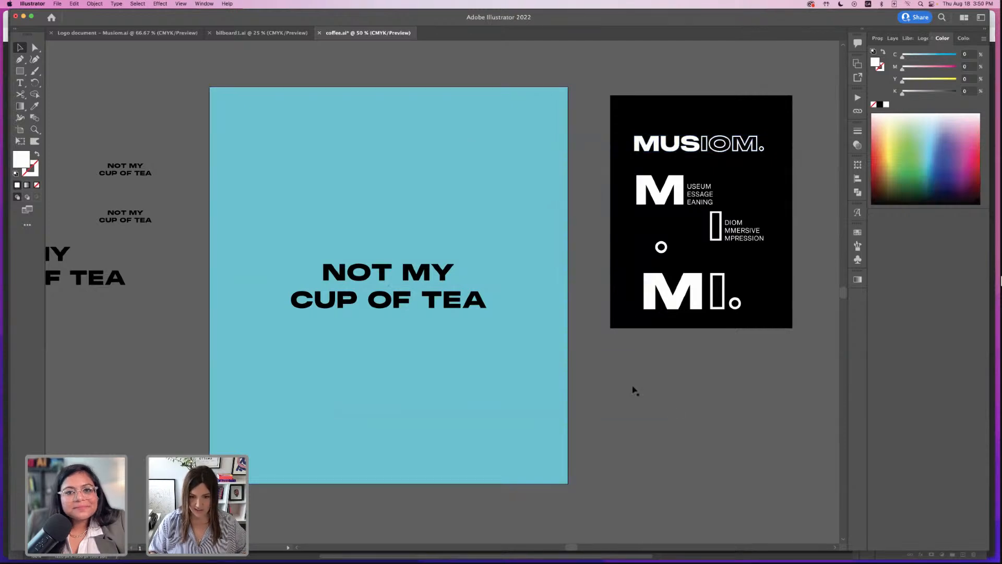
pyautogui.press('super+v')
pyautogui.moveTo(490, 299); pyautogui.dragTo(511, 429)
pyautogui.click(685, 442)
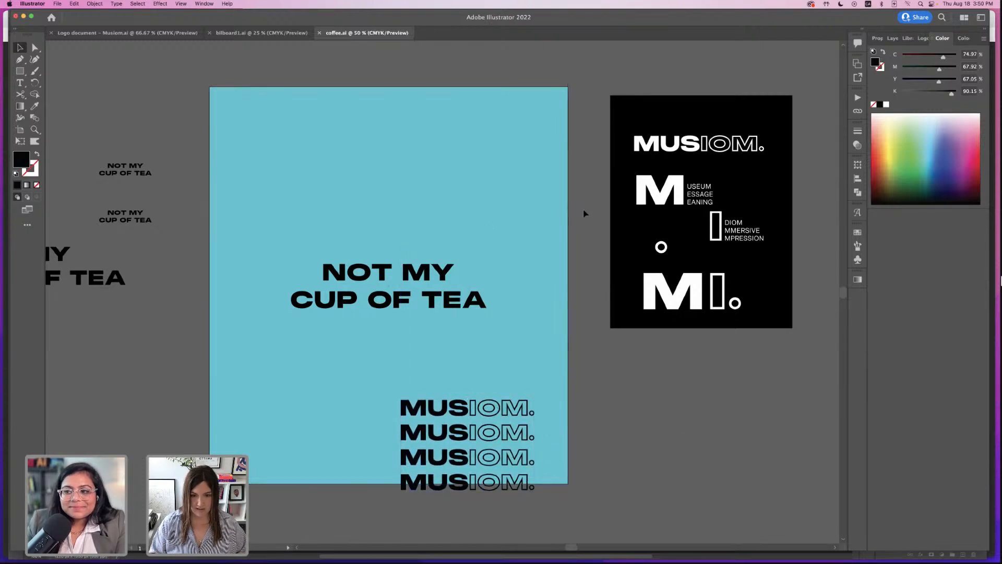
# - Lock the teal background and give the artboard's "NOT MY" line a black stroke with no fill
pyautogui.click(453, 229)
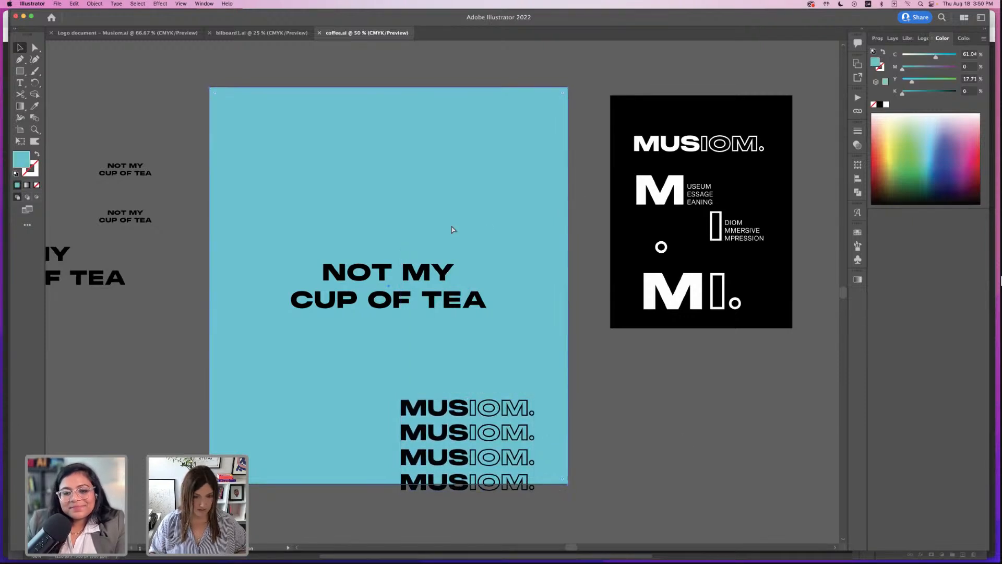
pyautogui.press('super+2')
pyautogui.click(34, 49)
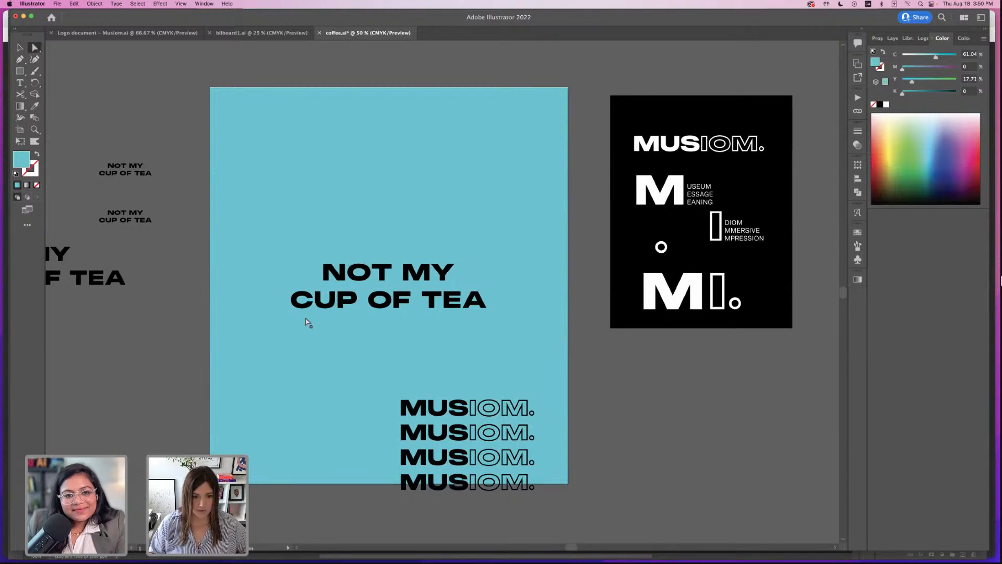
pyautogui.click(452, 278)
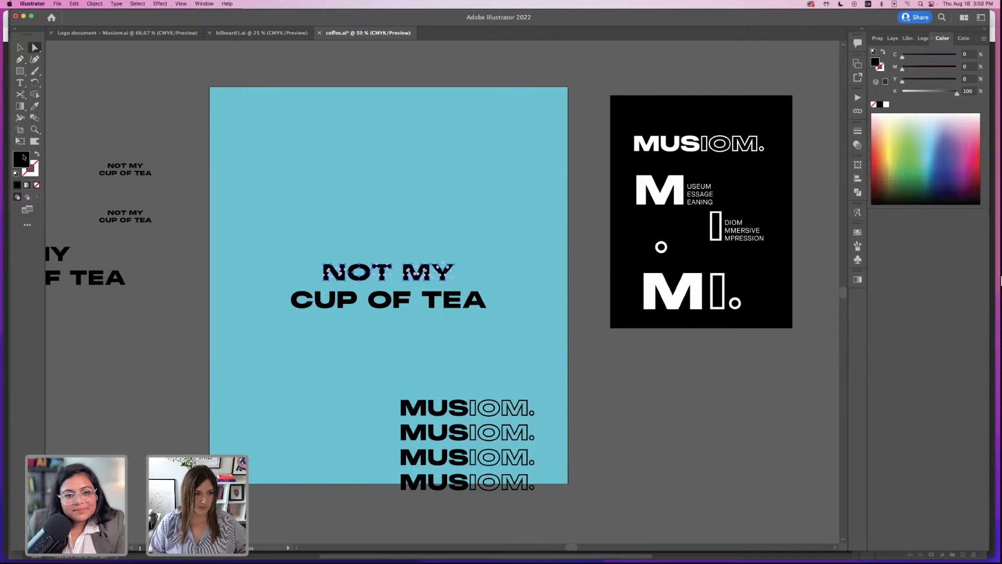
pyautogui.moveTo(28, 174); pyautogui.dragTo(29, 176)
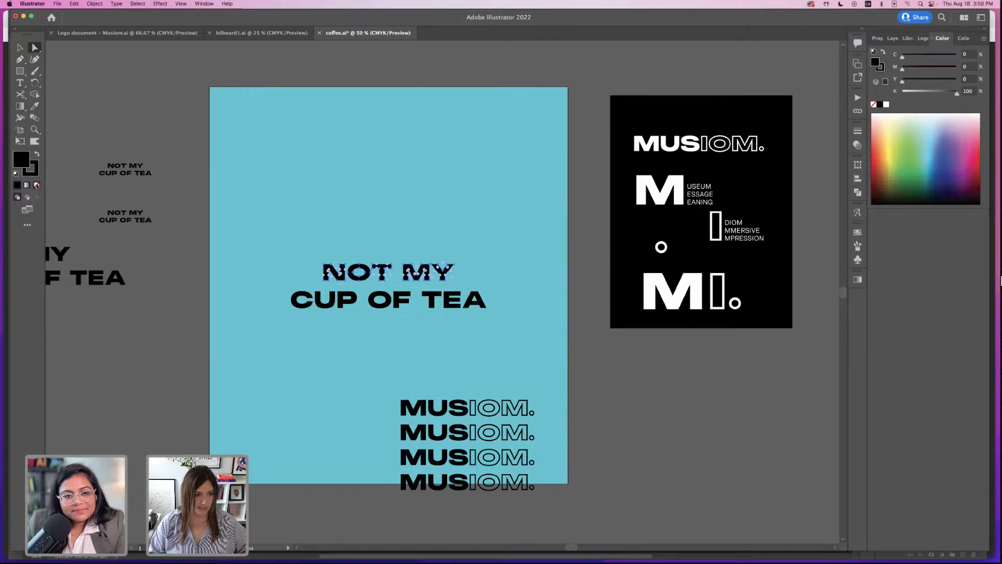
pyautogui.click(37, 185)
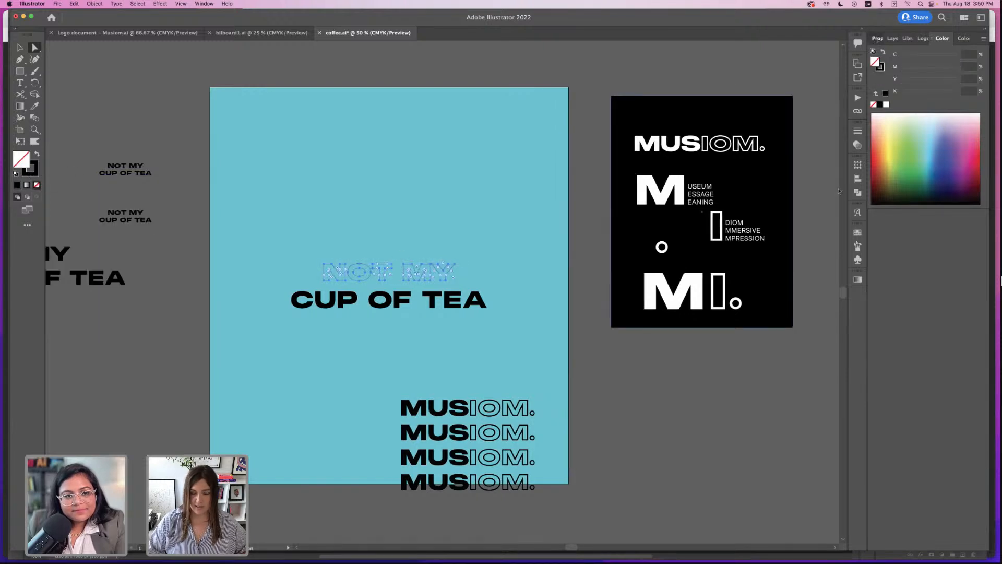
# - Set the stroke weight of the outlined "NOT MY" line to 5 pt
pyautogui.click(877, 38)
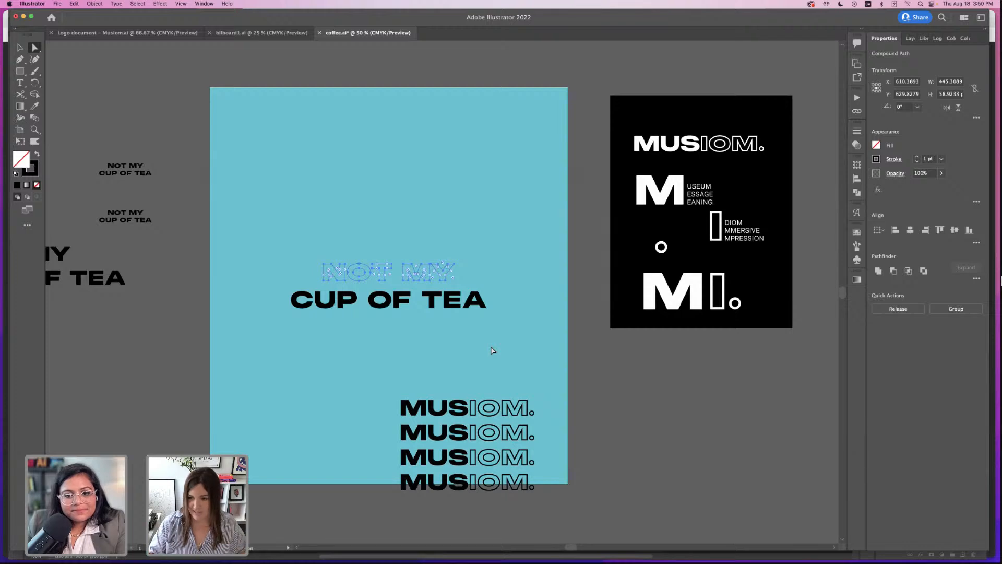
pyautogui.click(917, 157)
pyautogui.click(917, 157)
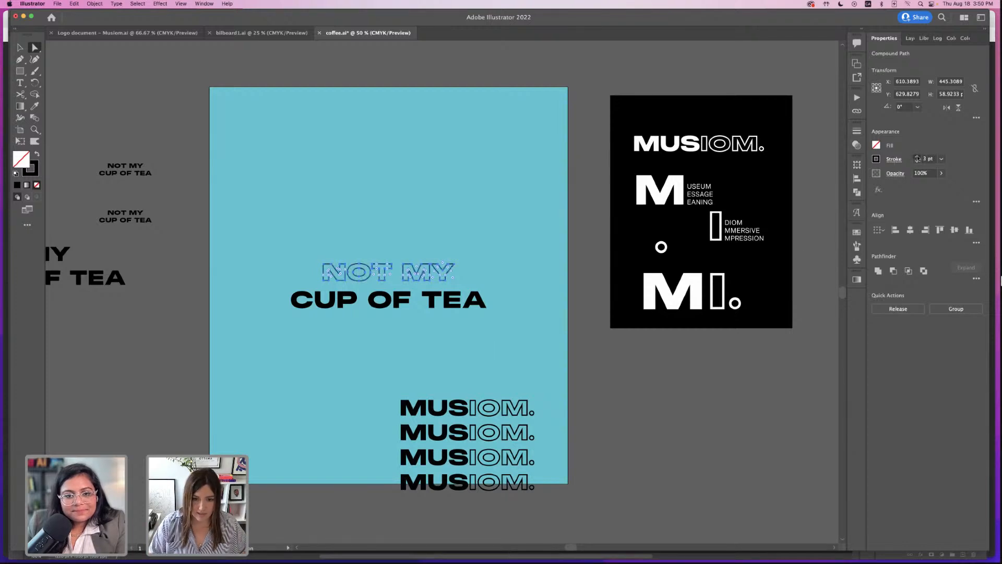
pyautogui.click(917, 157)
pyautogui.click(917, 156)
pyautogui.click(695, 408)
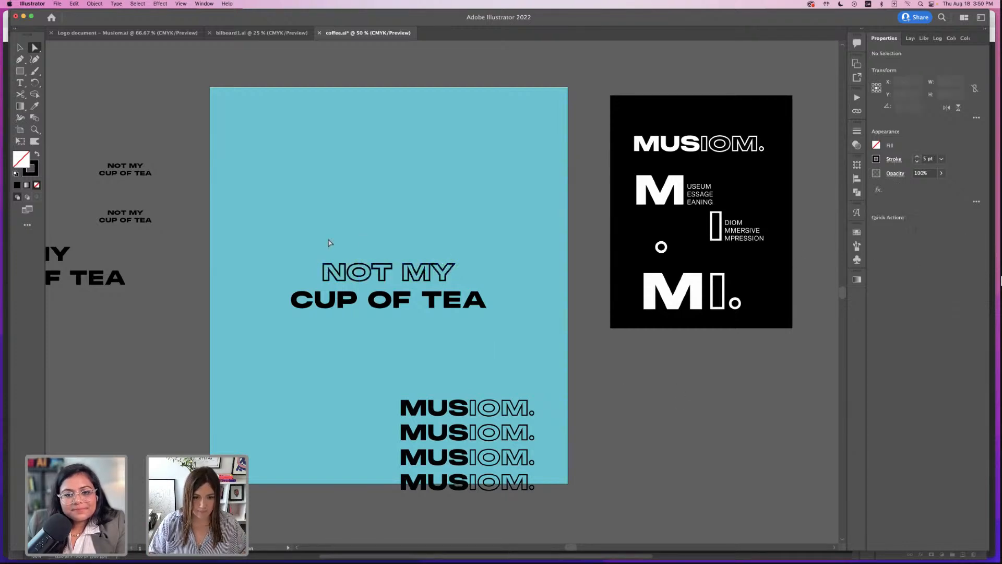
# - Expand the fill and stroke of the outlined "NOT MY" line and save coffee.ai
pyautogui.click(463, 273)
pyautogui.click(95, 4)
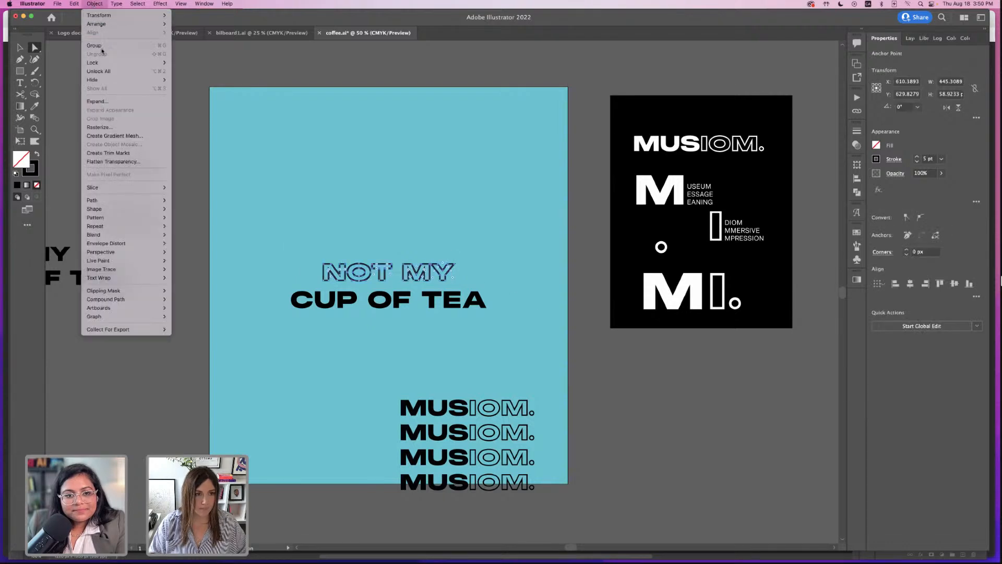
pyautogui.click(100, 102)
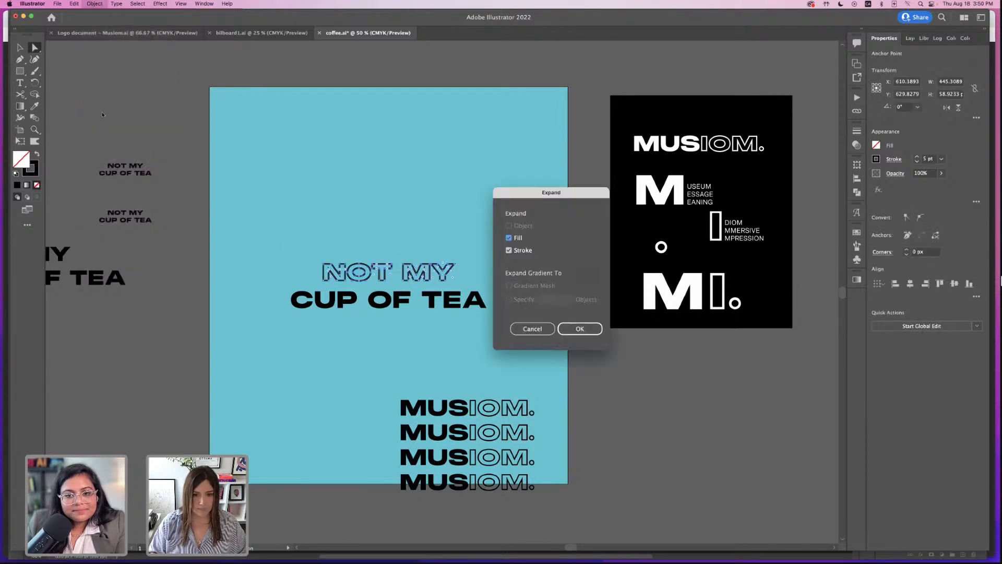
pyautogui.click(585, 329)
pyautogui.click(592, 336)
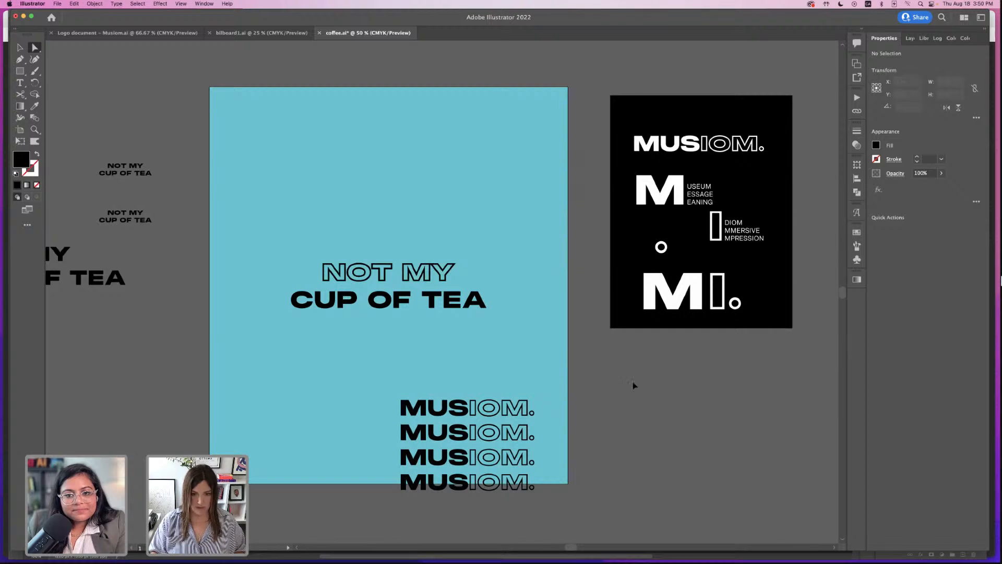
pyautogui.press('super+s')
# - Switch to Photoshop, save the coffee cup mockup's [YOUR IMAGE HERE].psb smart object, and return to Illustrator
pyautogui.click(625, 545)
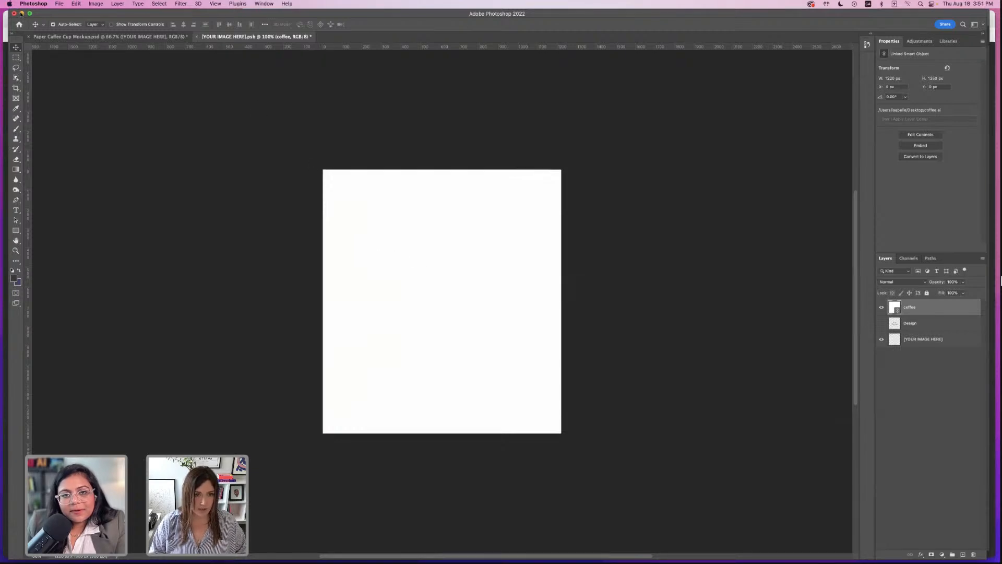
pyautogui.click(239, 139)
pyautogui.press('super+s')
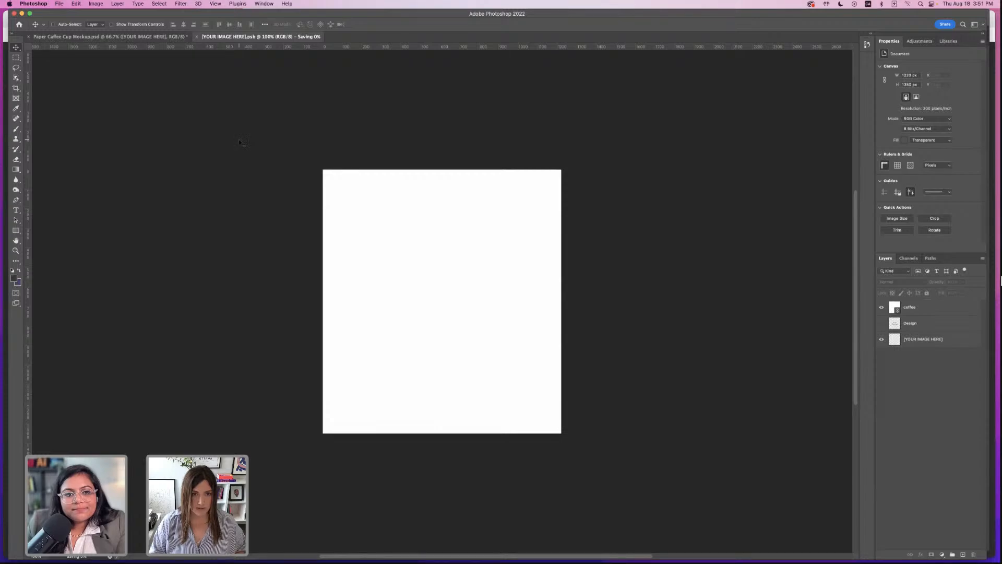
pyautogui.click(22, 14)
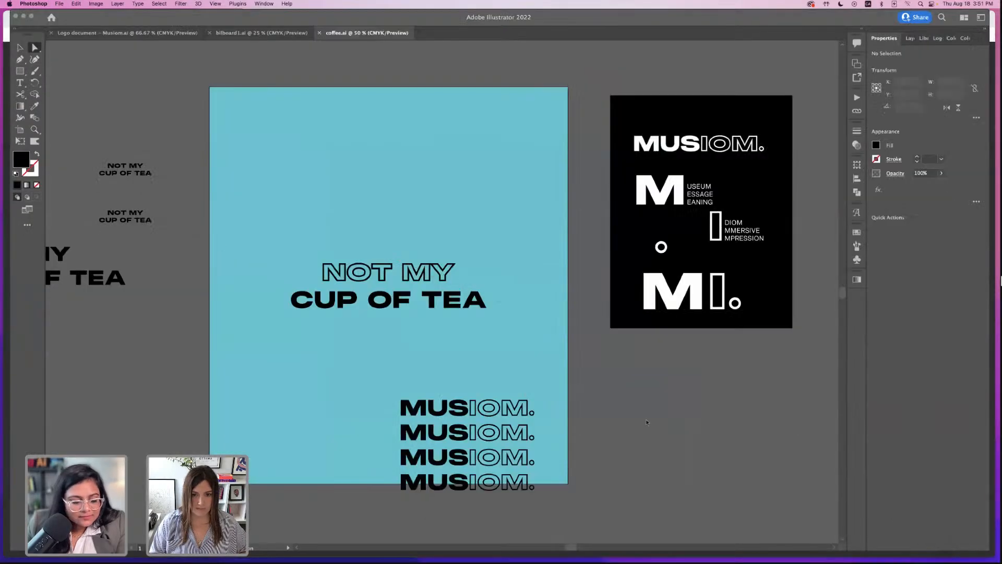
# - In coffee.ai, move the black rectangle out from behind the white logos to the empty area below them
pyautogui.click(555, 392)
pyautogui.click(168, 33)
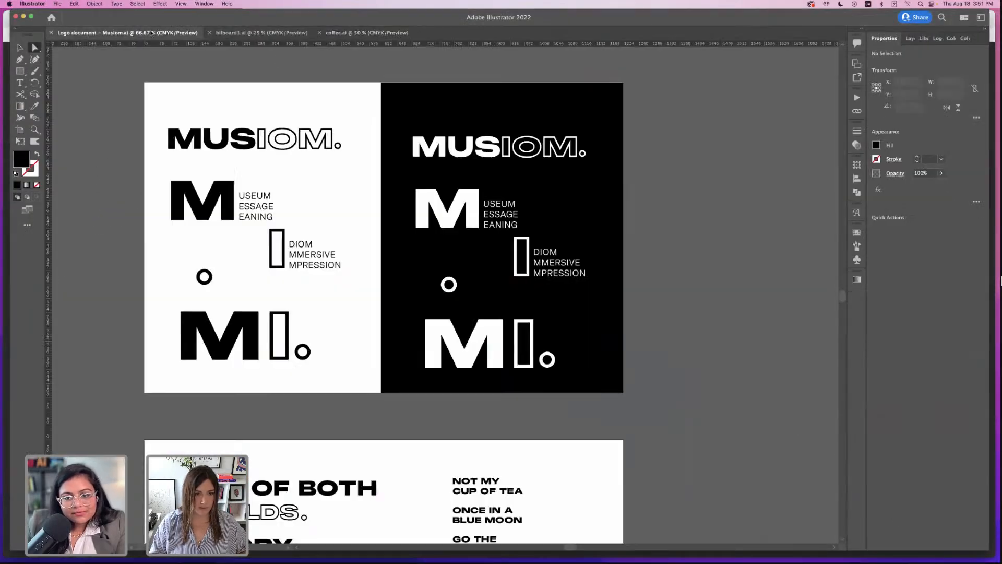
pyautogui.click(337, 33)
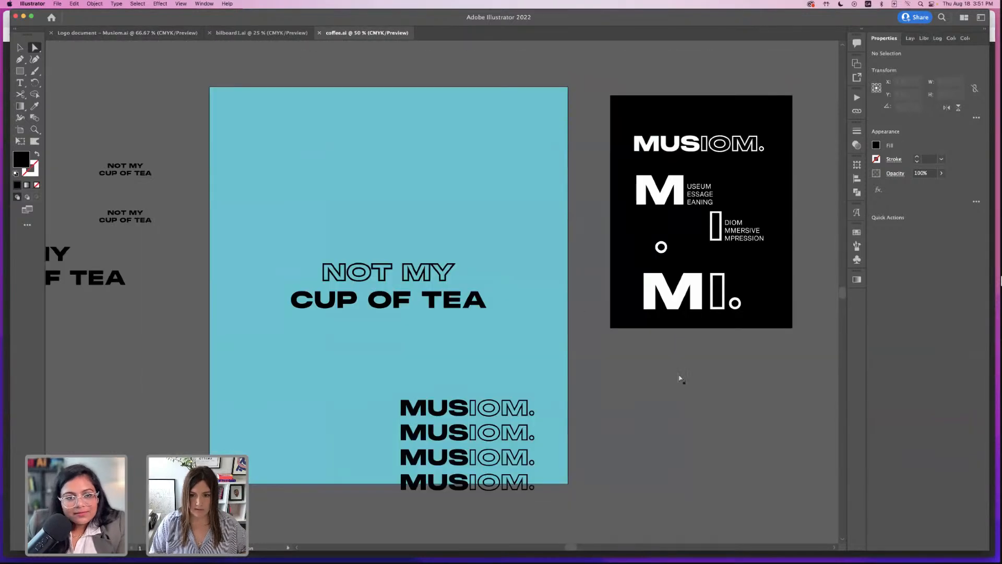
pyautogui.click(20, 48)
pyautogui.moveTo(755, 107); pyautogui.dragTo(761, 338)
pyautogui.click(613, 167)
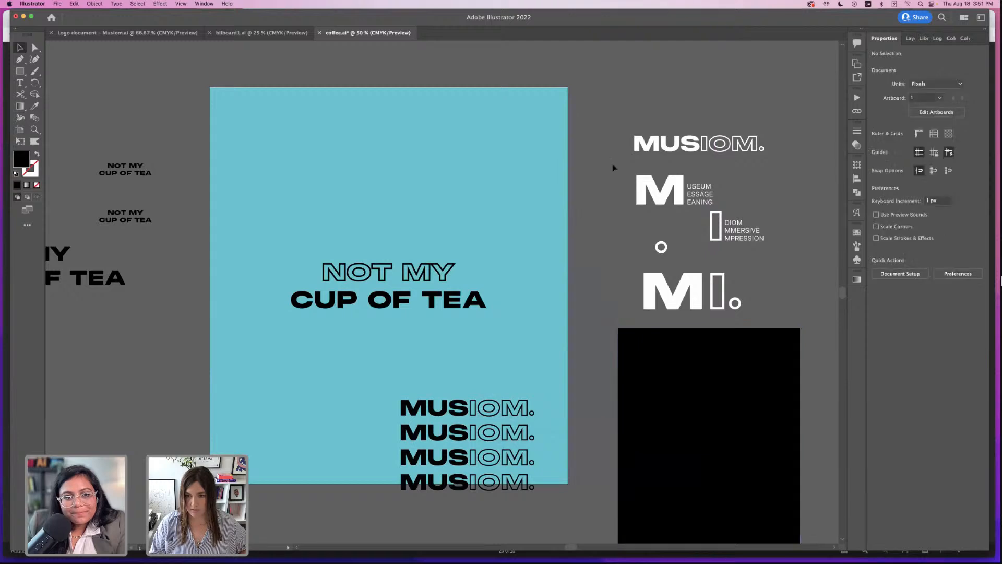
# - Move the Museum/Idiom tagline logo to the teal artboard's upper left and recolor it with black sampled from the rectangle
pyautogui.moveTo(734, 228); pyautogui.dragTo(336, 198)
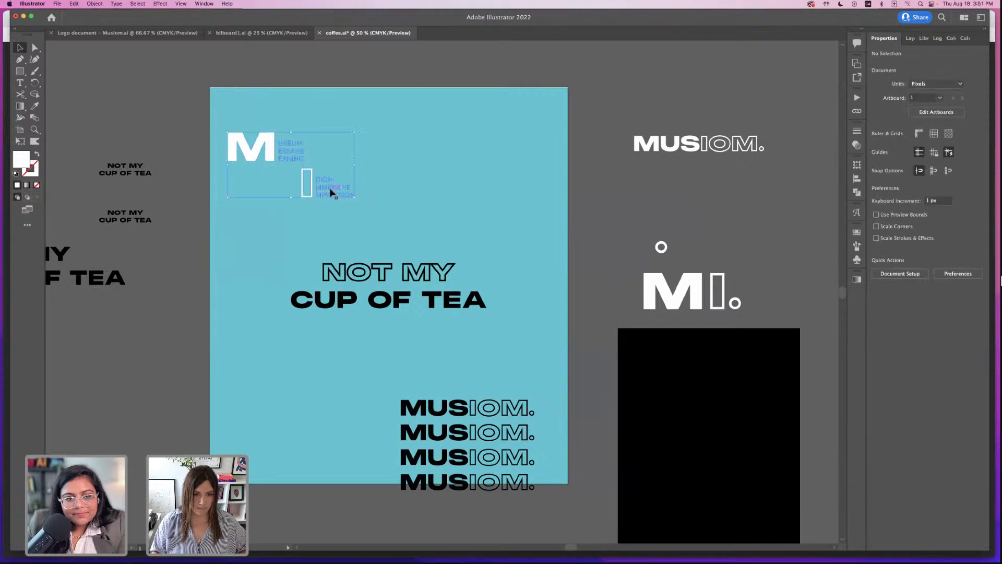
pyautogui.press('i')
pyautogui.click(691, 346)
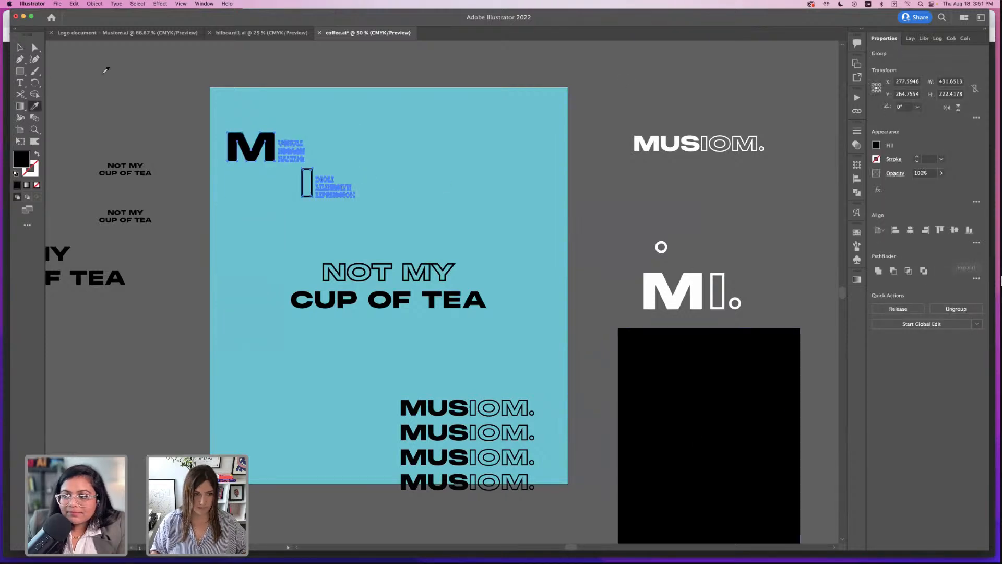
pyautogui.click(14, 47)
pyautogui.click(111, 78)
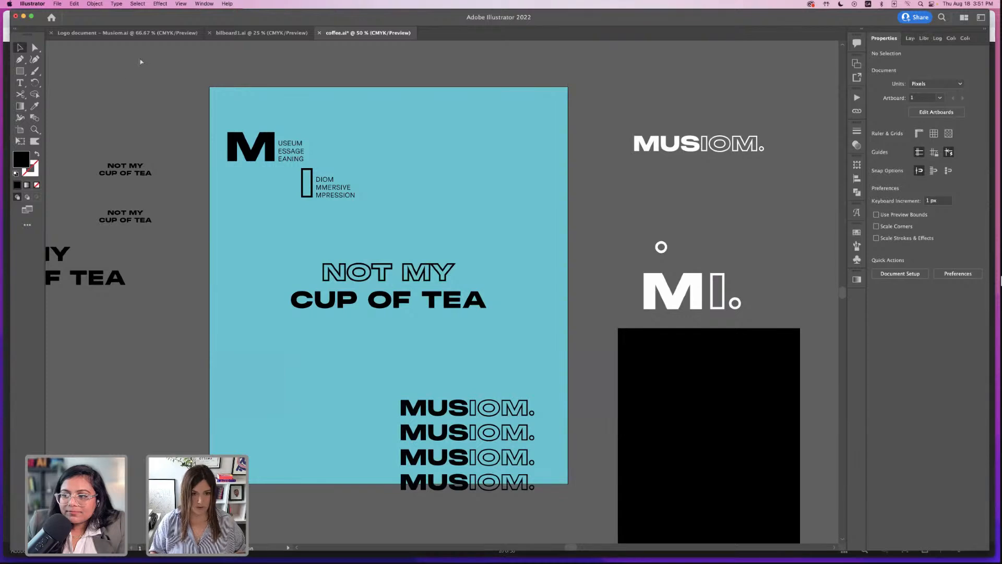
# - Switch to Adobe Bridge and open the Drinks folder inside Collage > Food & Drinks
pyautogui.moveTo(606, 553)
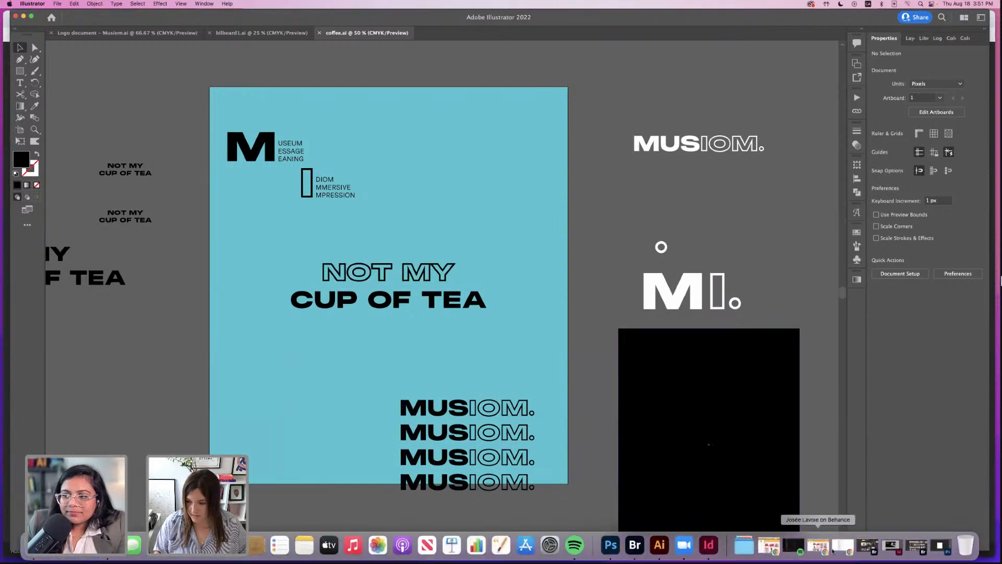
pyautogui.click(912, 546)
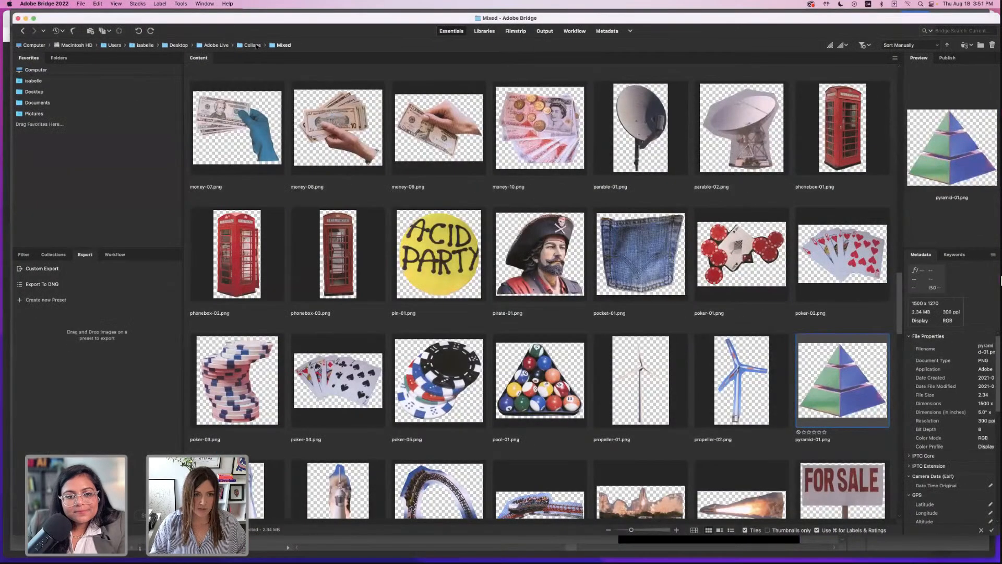
pyautogui.click(253, 45)
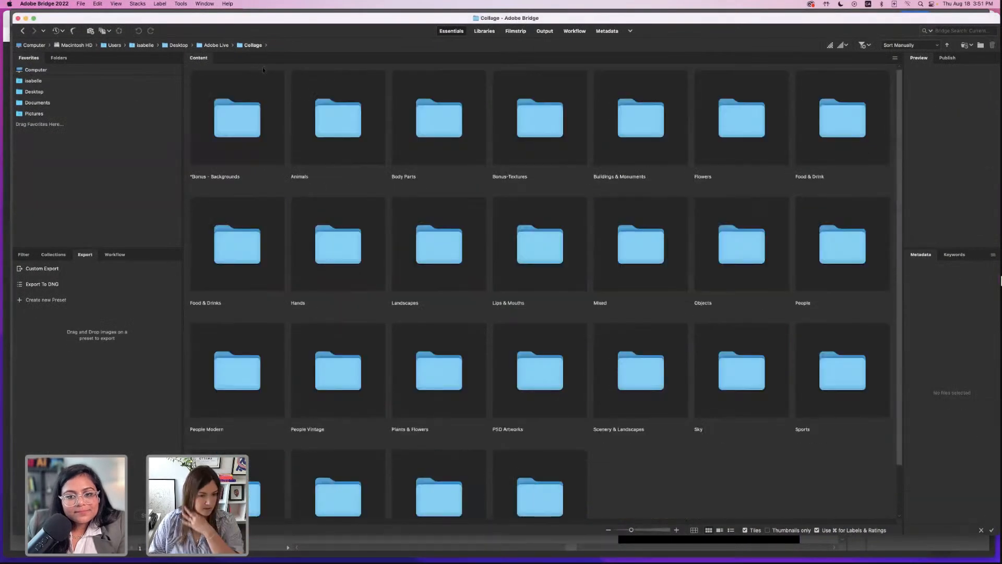
pyautogui.doubleClick(240, 241)
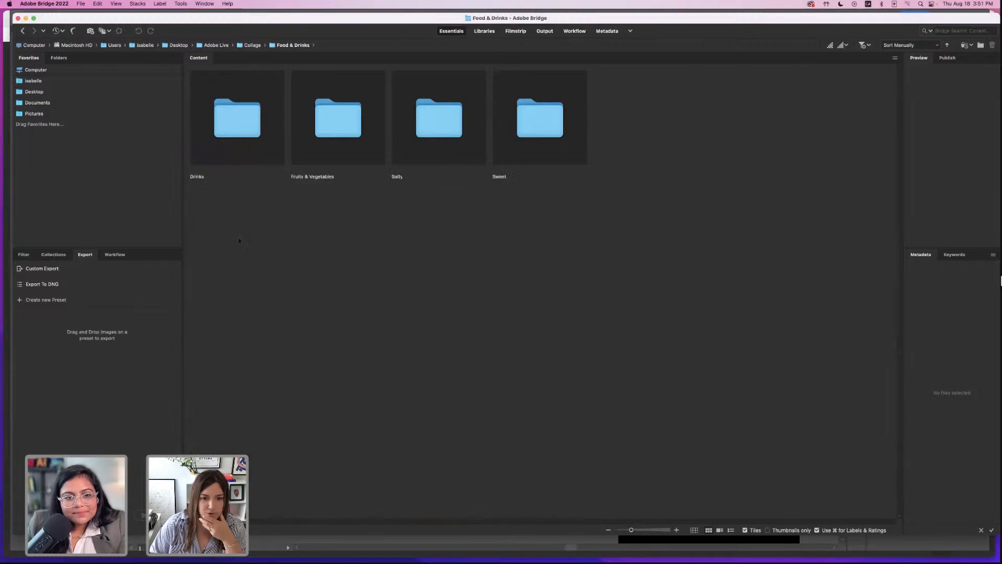
pyautogui.doubleClick(230, 127)
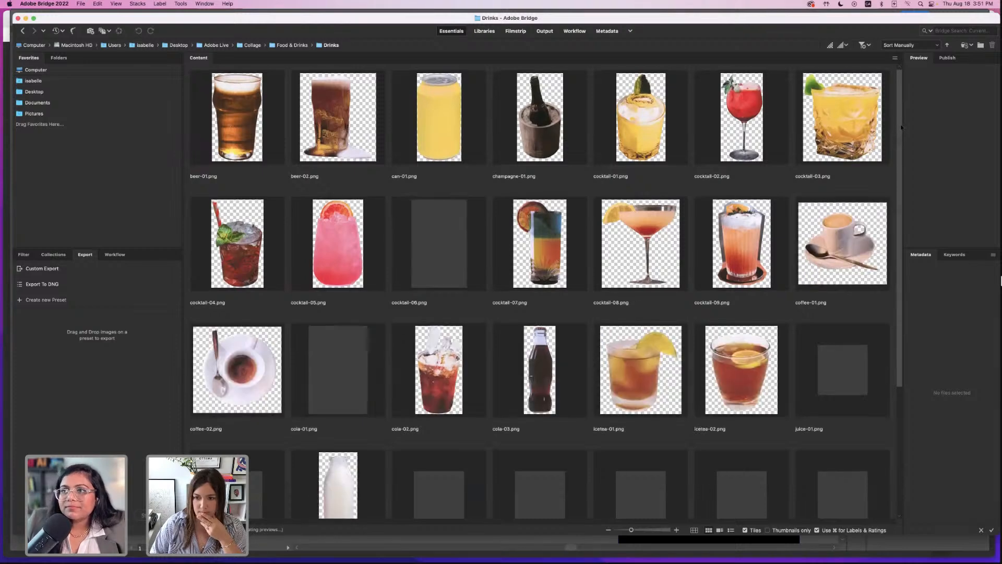
# - Browse Bridge's Drinks folder and place coffee-01.png from it into the coffee.ai document in Illustrator
pyautogui.moveTo(901, 127); pyautogui.dragTo(893, 273)
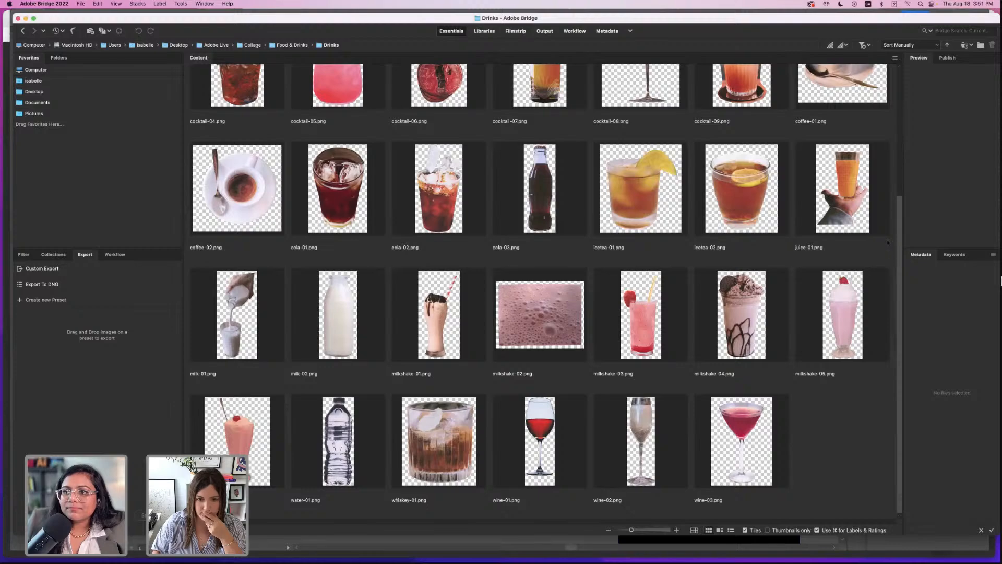
pyautogui.scroll(5, 887, 242)
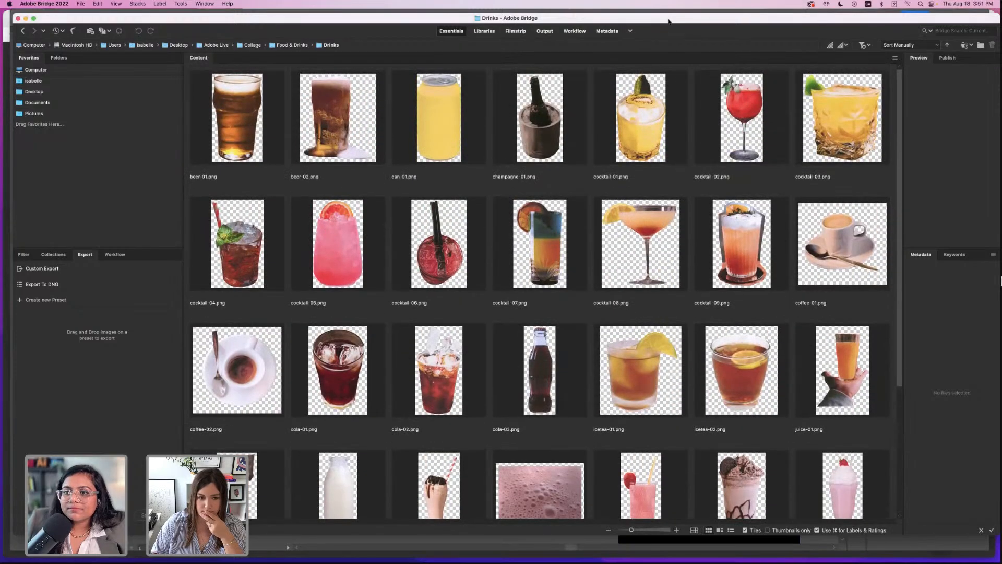
pyautogui.moveTo(668, 21); pyautogui.dragTo(662, 246)
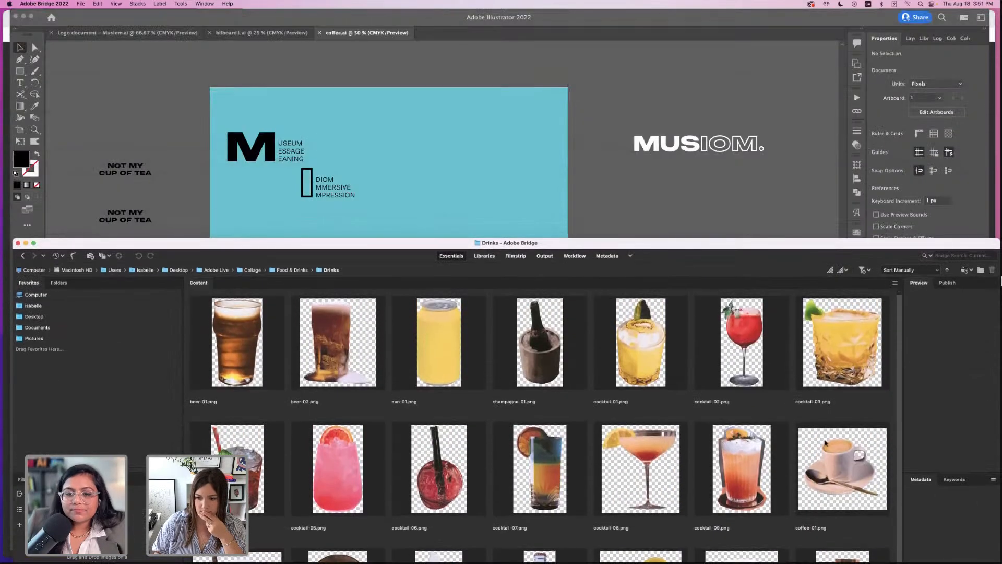
pyautogui.moveTo(840, 464); pyautogui.dragTo(605, 120)
pyautogui.press('cmd+minus')
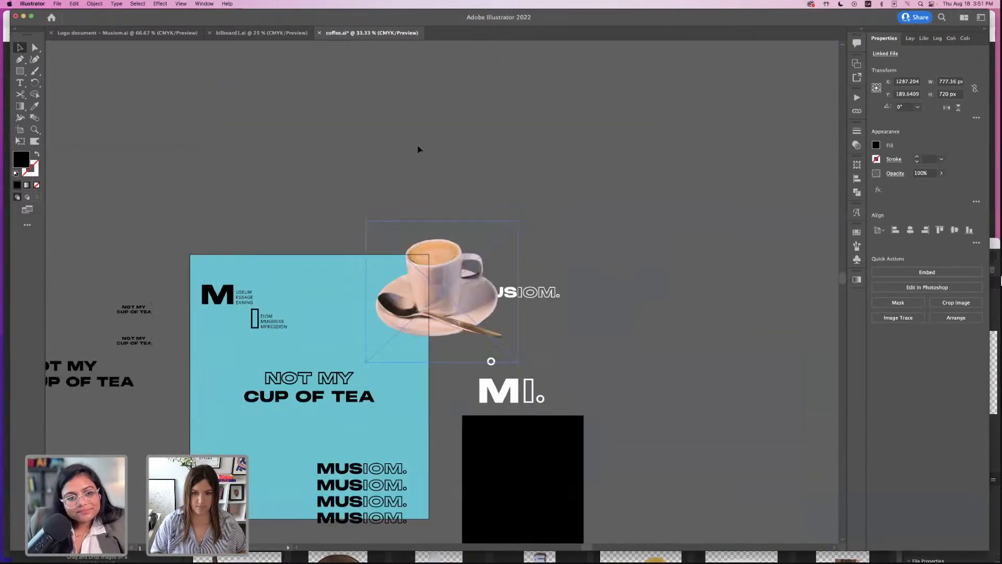
# - Move the white MUSIOM logo clear of the coffee cup image and shift the cup onto the teal artboard's upper right
pyautogui.moveTo(543, 298); pyautogui.dragTo(611, 260)
pyautogui.click(642, 346)
pyautogui.press('space')
pyautogui.moveTo(683, 343); pyautogui.dragTo(688, 289)
pyautogui.press('cmd+plus')
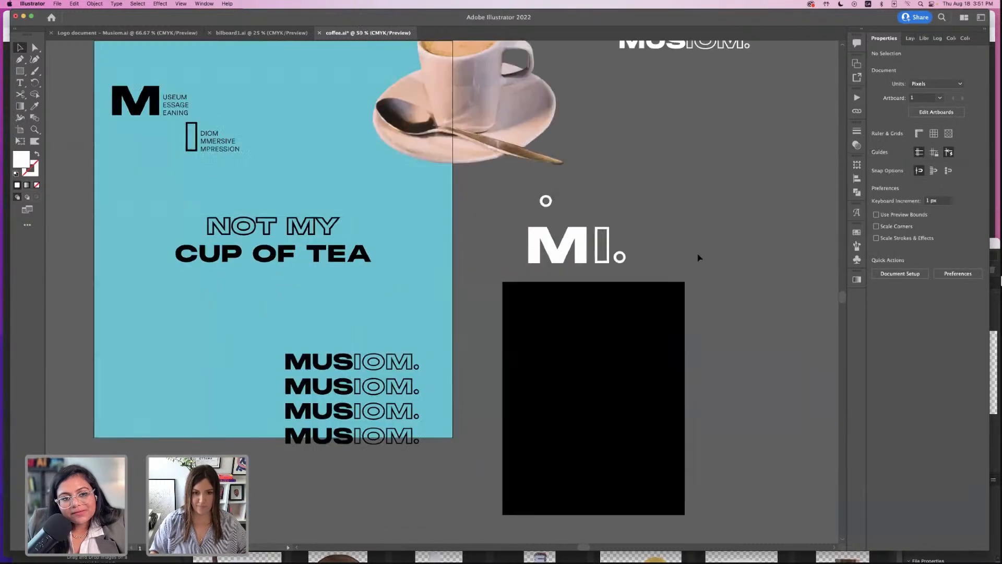
pyautogui.moveTo(489, 161); pyautogui.dragTo(437, 205)
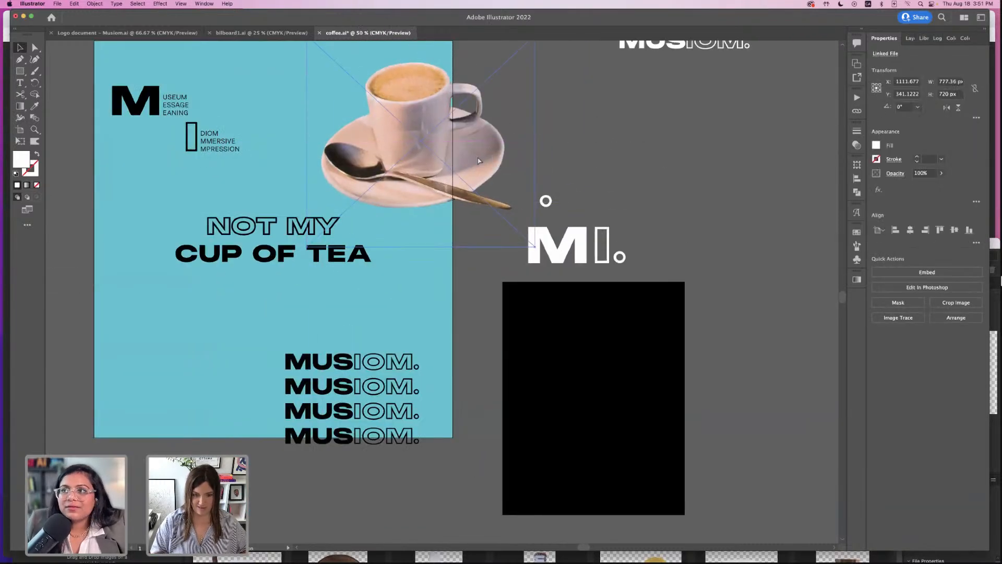
# - Nudge the coffee cup left and move the white ring, white MI. logo and black rectangle farther right of the artboard
pyautogui.press('super+minus')
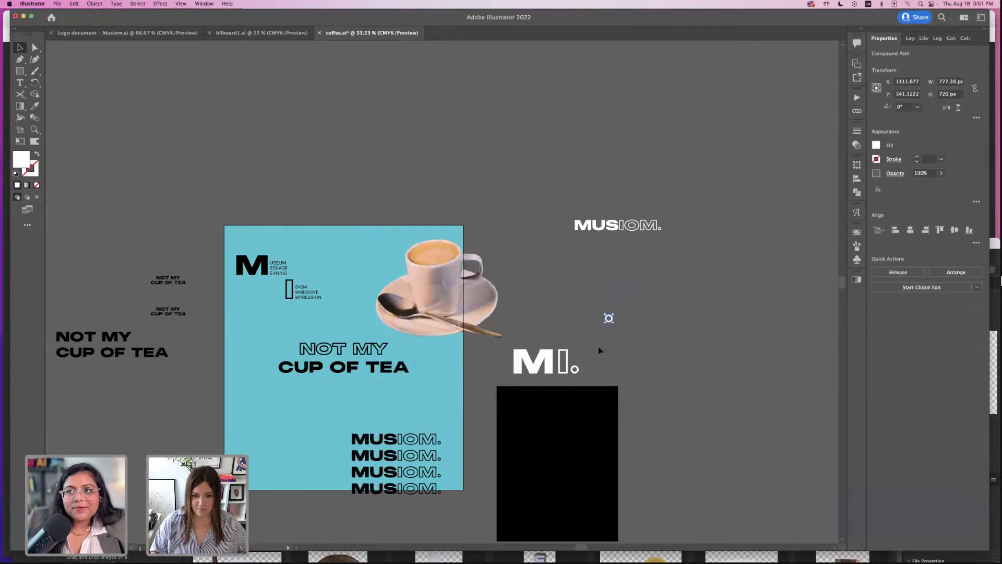
pyautogui.keyDown('shift'); pyautogui.click(540, 368); pyautogui.keyUp('shift')
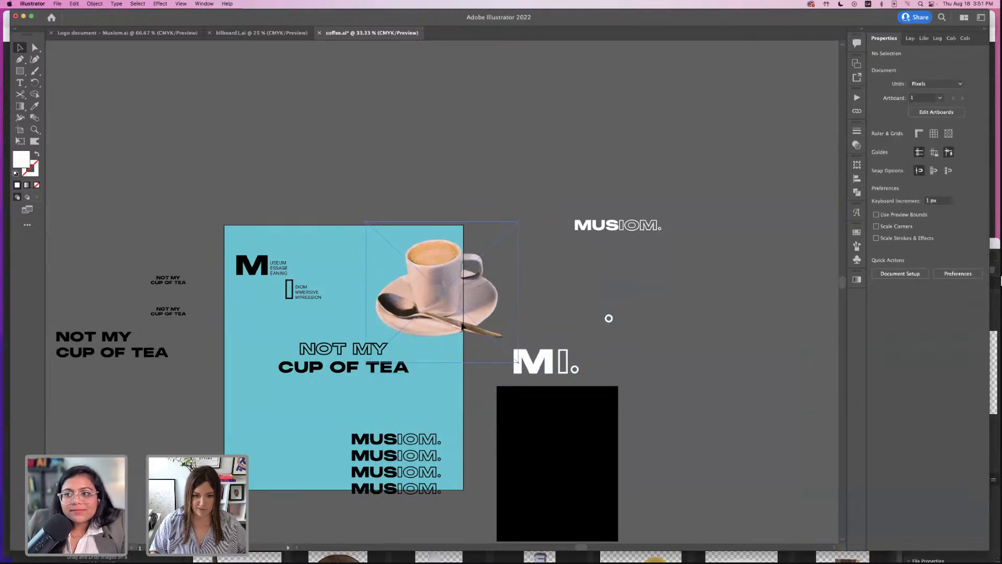
pyautogui.moveTo(491, 313); pyautogui.dragTo(484, 312)
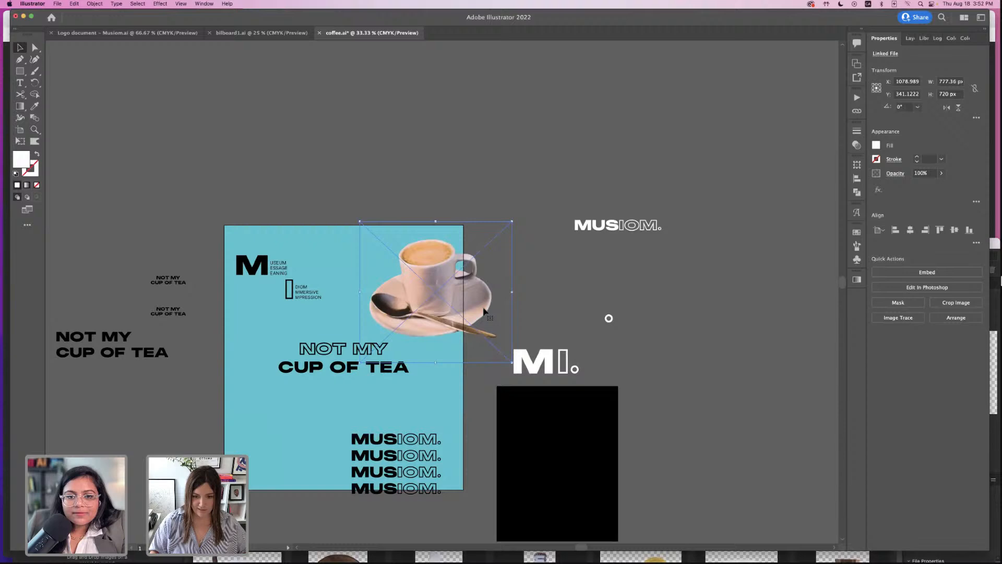
pyautogui.click(531, 346)
pyautogui.click(540, 367)
pyautogui.moveTo(540, 368); pyautogui.dragTo(679, 327)
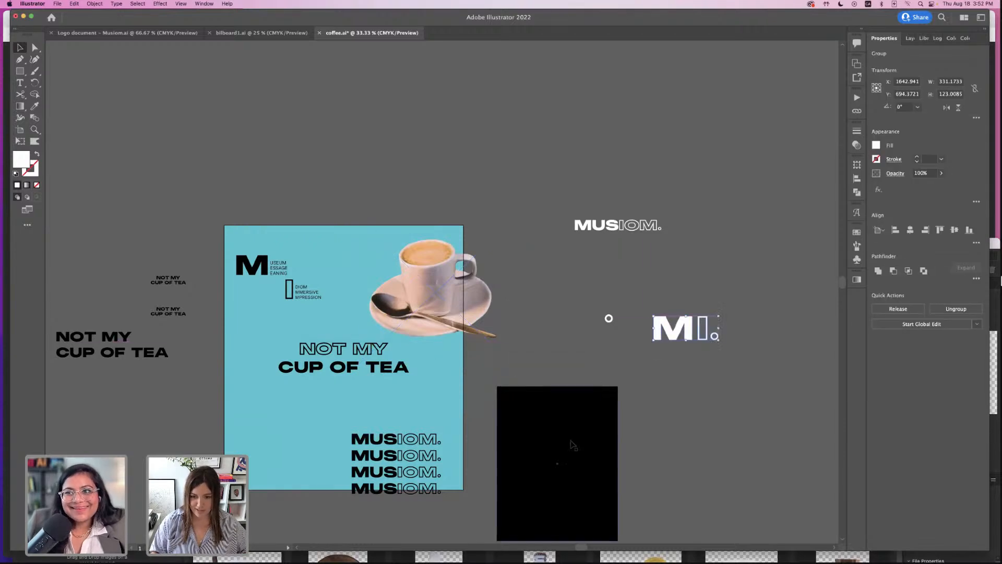
pyautogui.moveTo(573, 443); pyautogui.dragTo(747, 200)
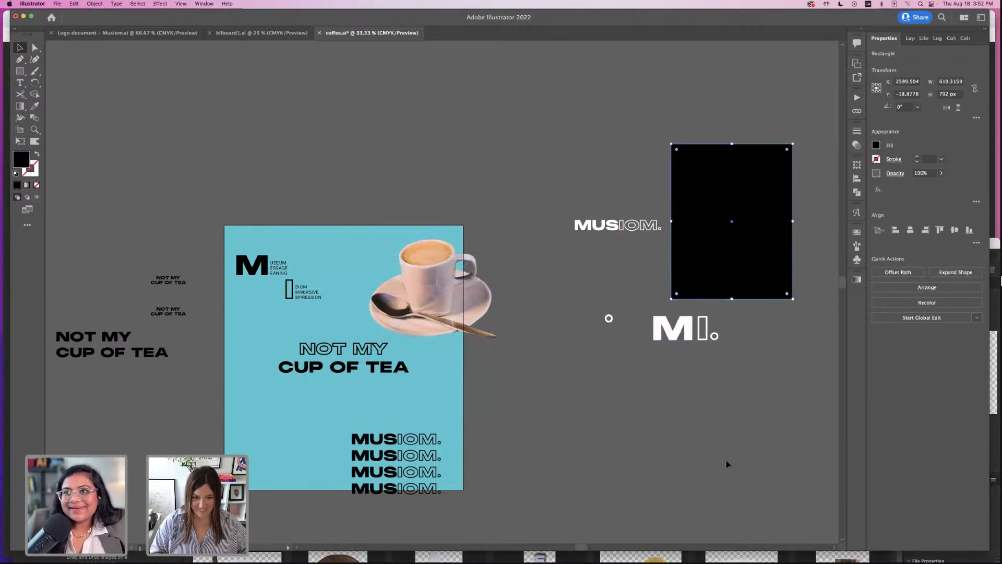
pyautogui.click(549, 226)
# - Enlarge the coffee cup image to about 1057 × 979 px and position it across the teal artboard's right edge
pyautogui.press('super+equal')
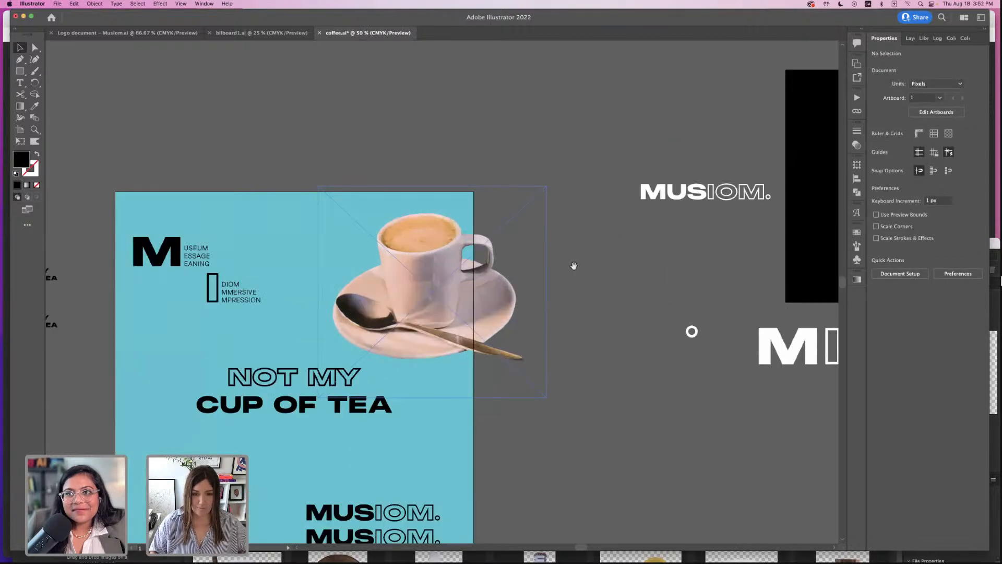
pyautogui.scroll(-2, 572, 266)
pyautogui.scroll(-4, 642, 174)
pyautogui.moveTo(576, 167); pyautogui.dragTo(589, 264)
pyautogui.moveTo(384, 166); pyautogui.dragTo(271, 97)
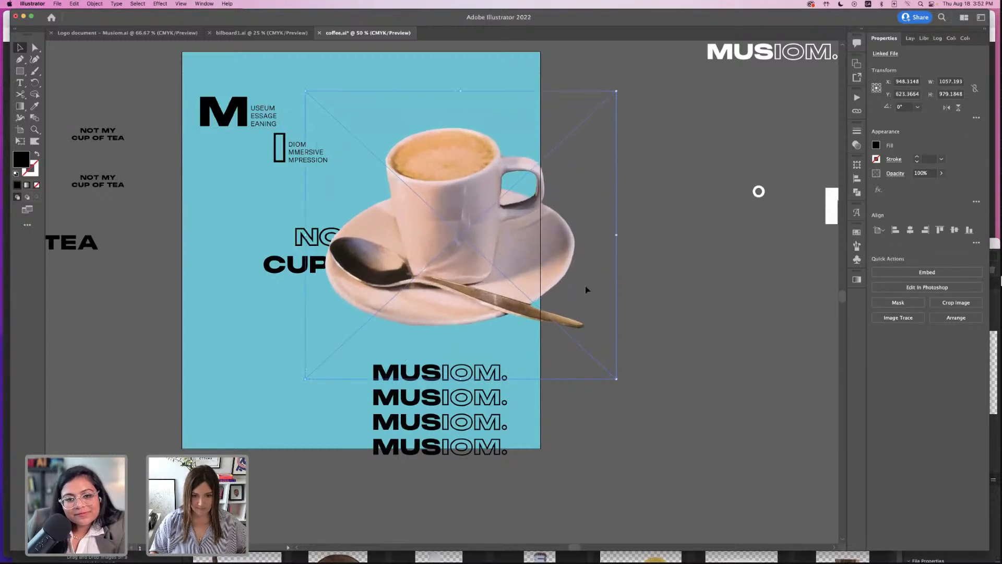
pyautogui.moveTo(556, 283); pyautogui.dragTo(594, 274)
pyautogui.click(684, 318)
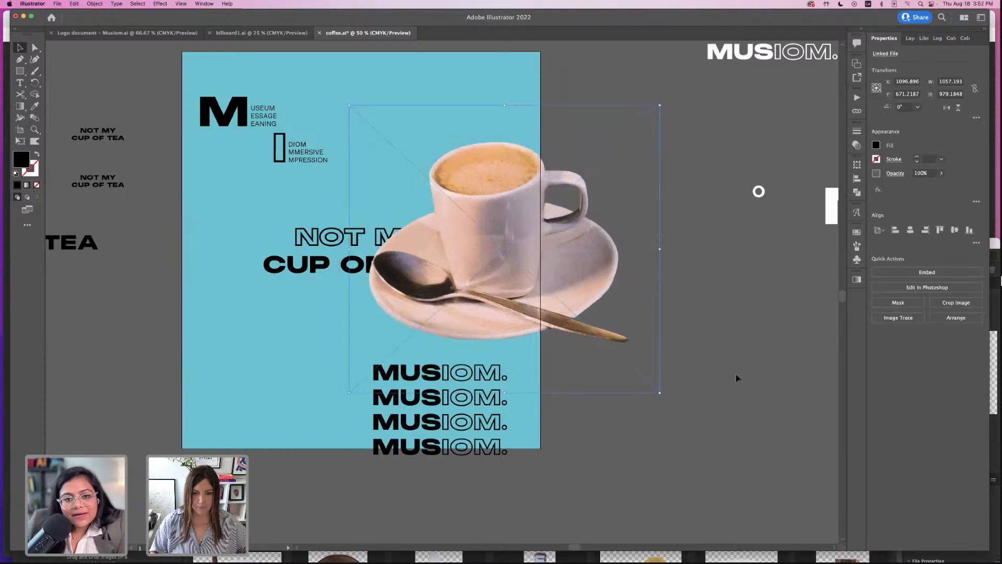
pyautogui.click(736, 376)
# - Bring the NOT MY CUP OF TEA text group in front of the coffee cup image
pyautogui.click(312, 268)
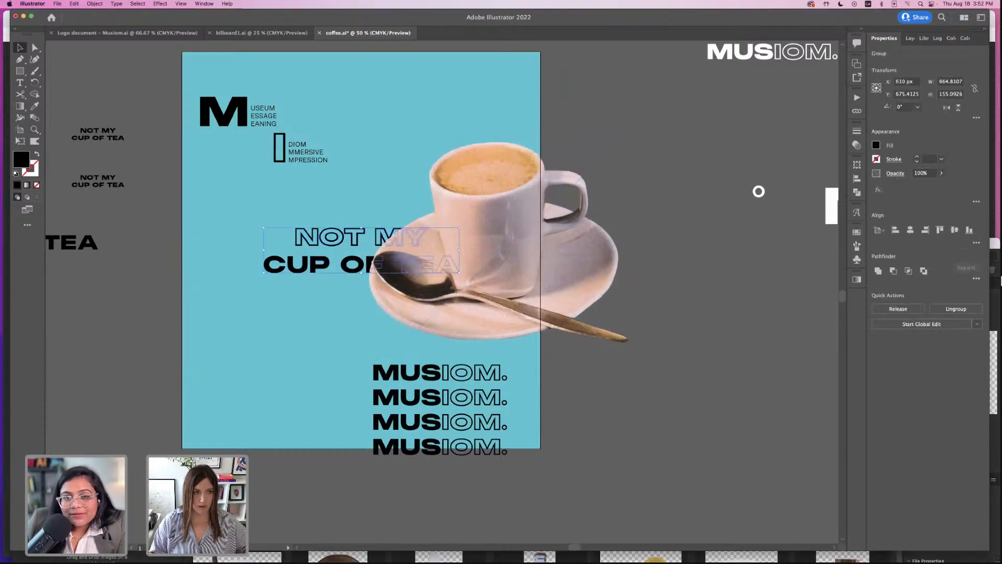
pyautogui.click(95, 3)
pyautogui.moveTo(96, 24)
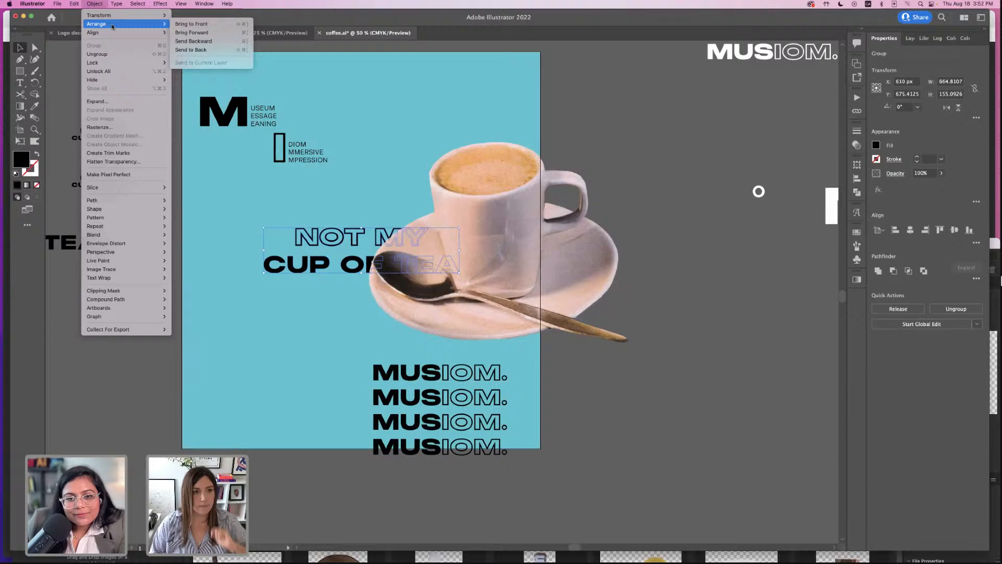
pyautogui.click(194, 28)
pyautogui.press('super+shift+a')
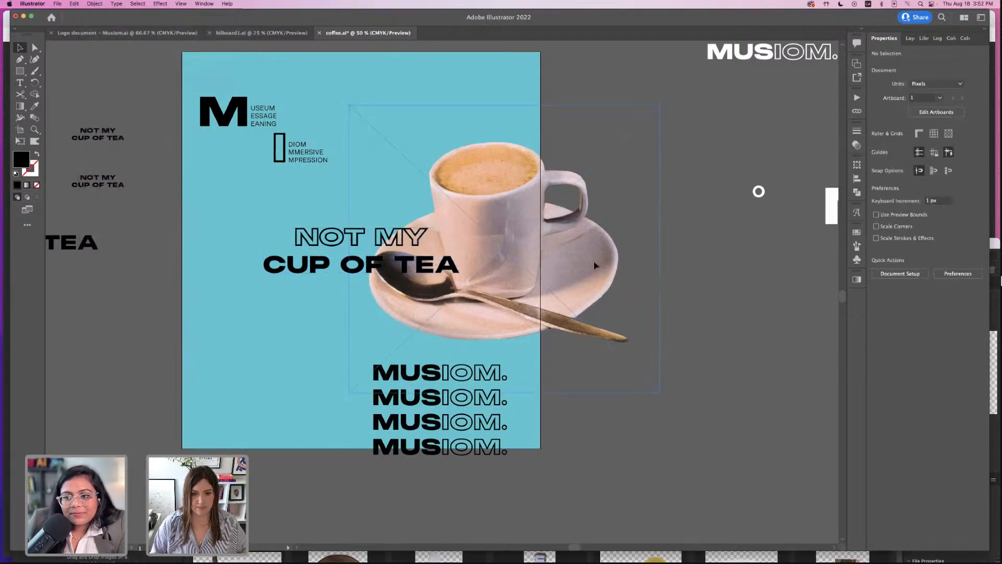
# - Shift the coffee cup slightly down and left, and move the stacked MUSIOM logos to the artboard's lower left
pyautogui.moveTo(594, 265); pyautogui.dragTo(579, 291)
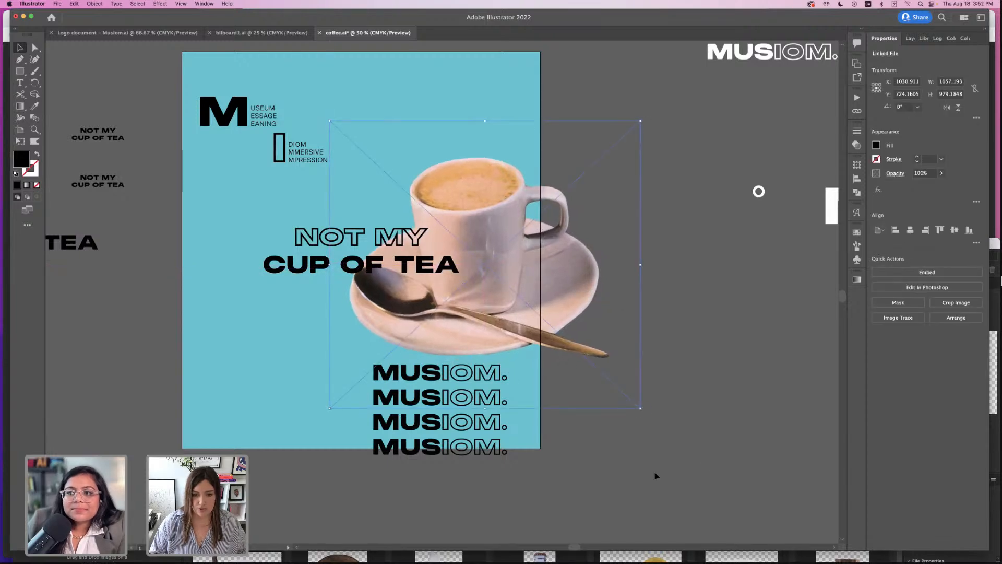
pyautogui.click(439, 429)
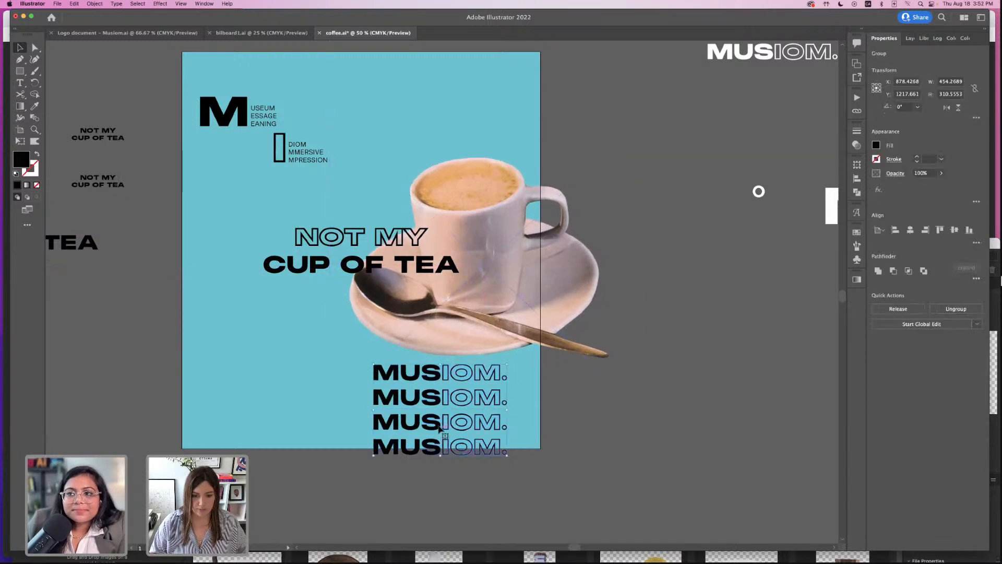
pyautogui.moveTo(439, 427); pyautogui.dragTo(285, 427)
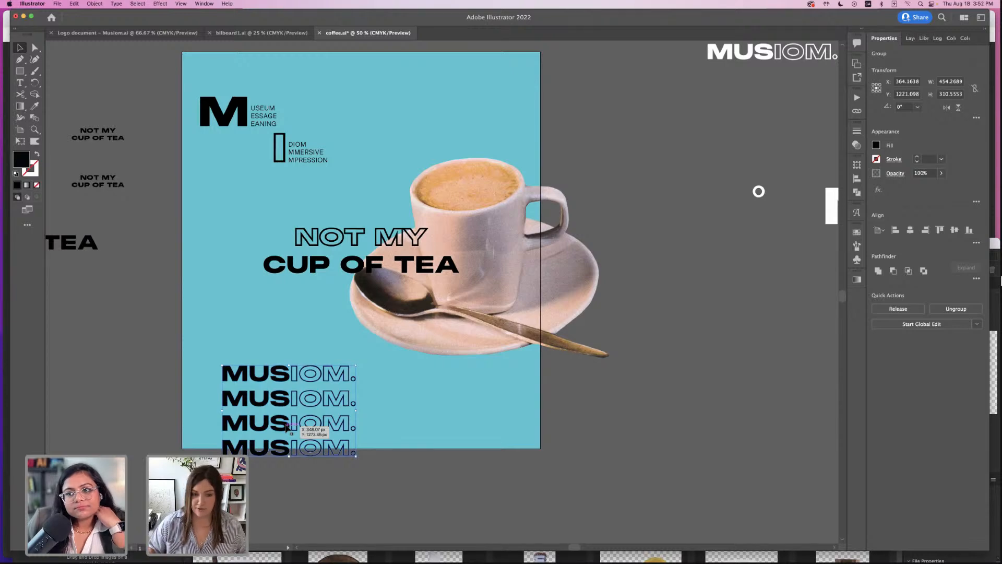
pyautogui.moveTo(285, 405); pyautogui.dragTo(280, 404)
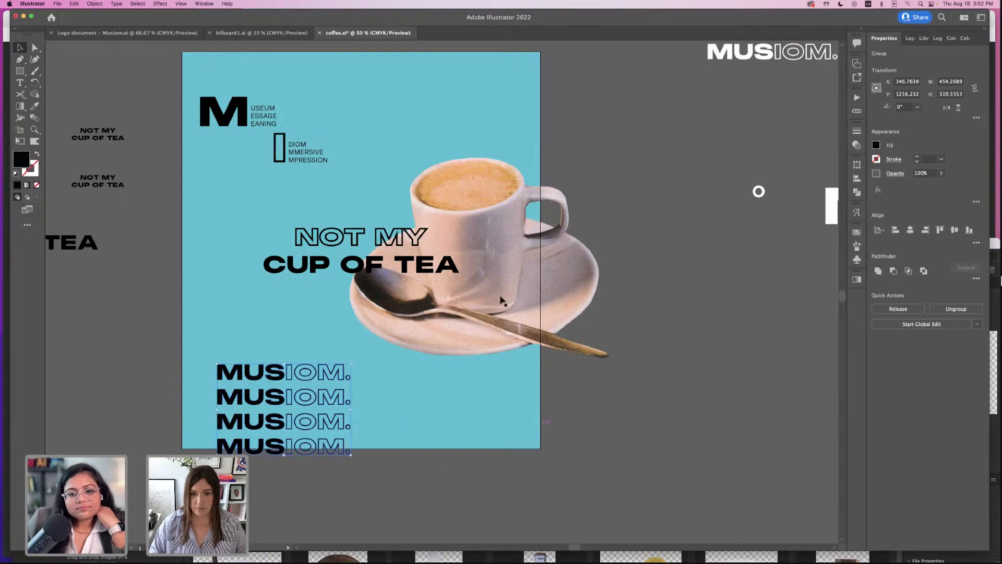
# - Enlarge the coffee cup image to about 1067 × 988 px, move it slightly lower, and save coffee.ai
pyautogui.click(543, 284)
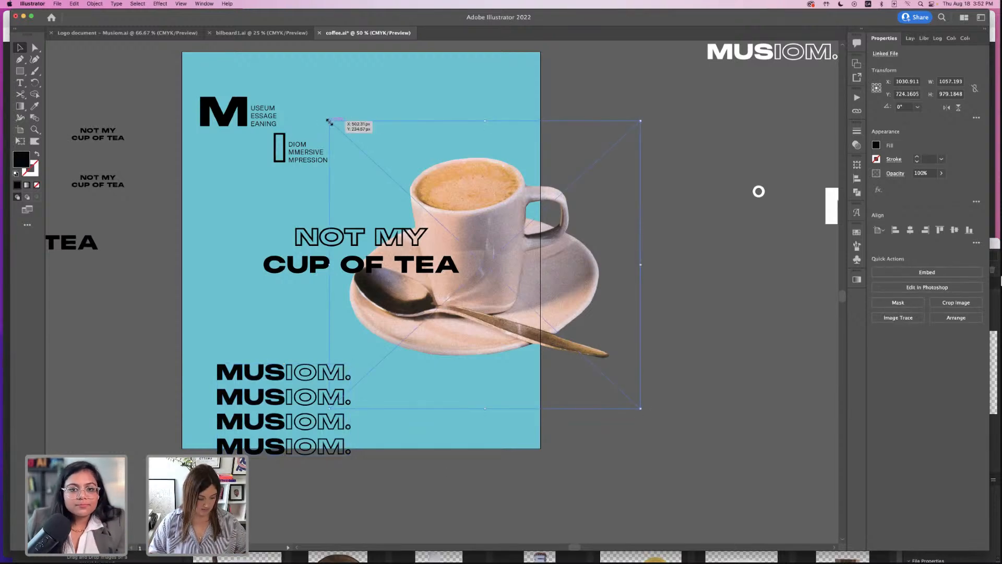
pyautogui.moveTo(328, 121); pyautogui.dragTo(327, 118)
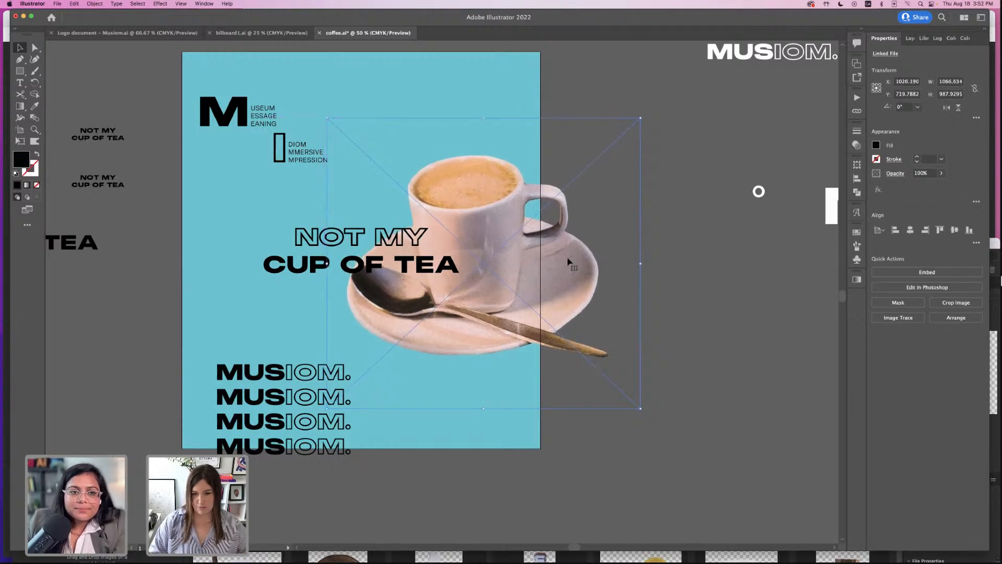
pyautogui.moveTo(569, 261); pyautogui.dragTo(566, 283)
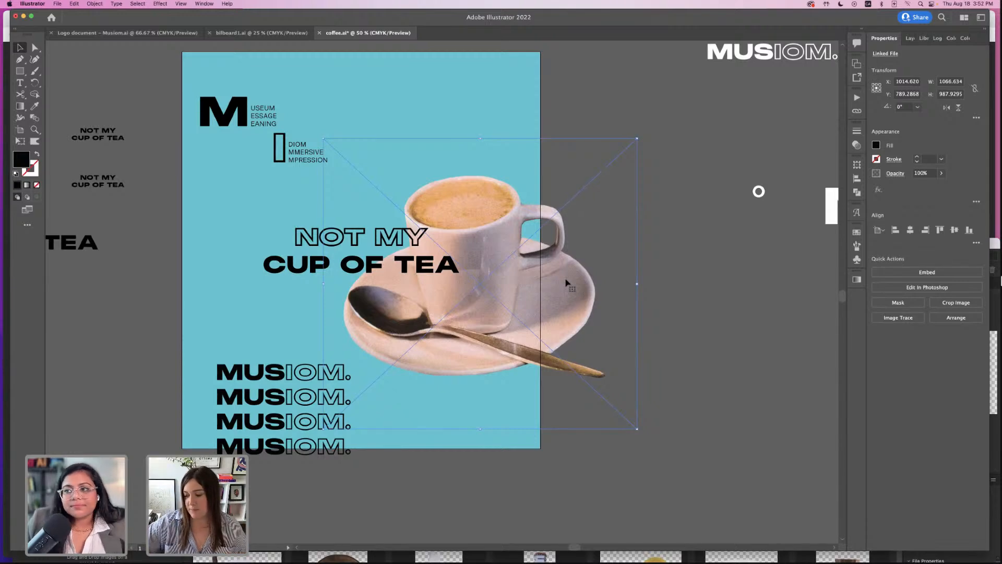
pyautogui.click(666, 165)
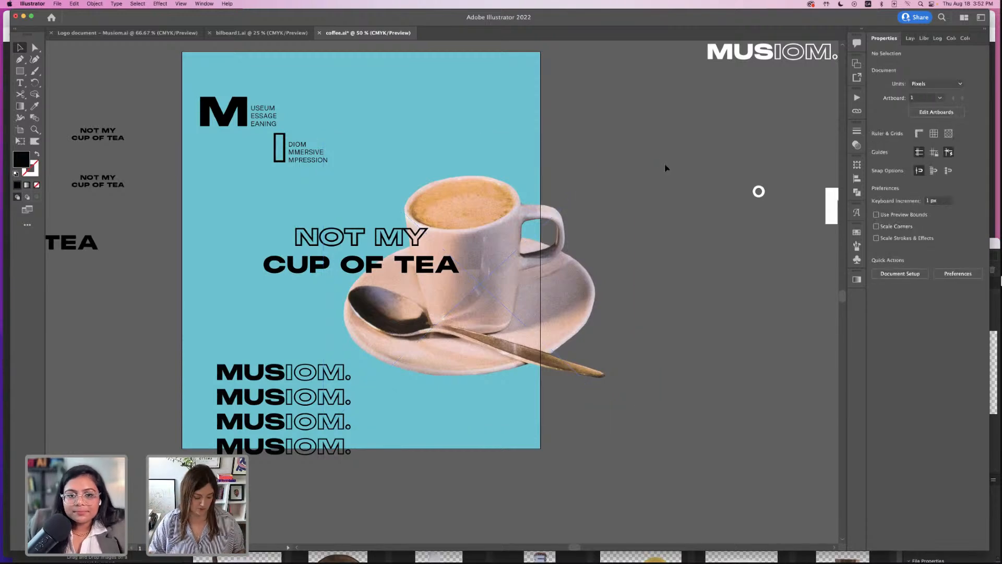
pyautogui.press('cmd+s')
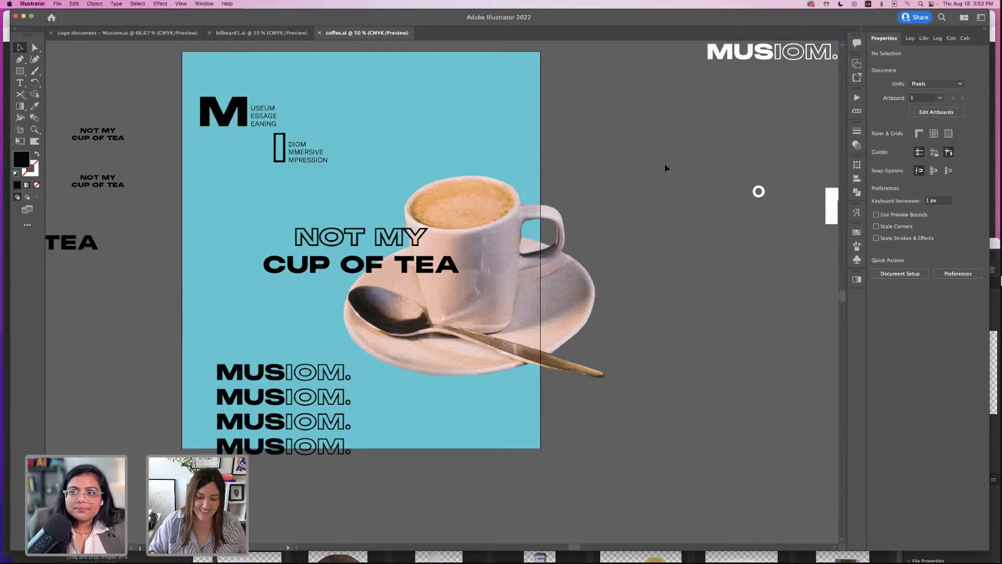
# - Switch to Photoshop, save the [YOUR IMAGE HERE].psb smart object, and return to the paper coffee cup mockup document
pyautogui.moveTo(670, 561)
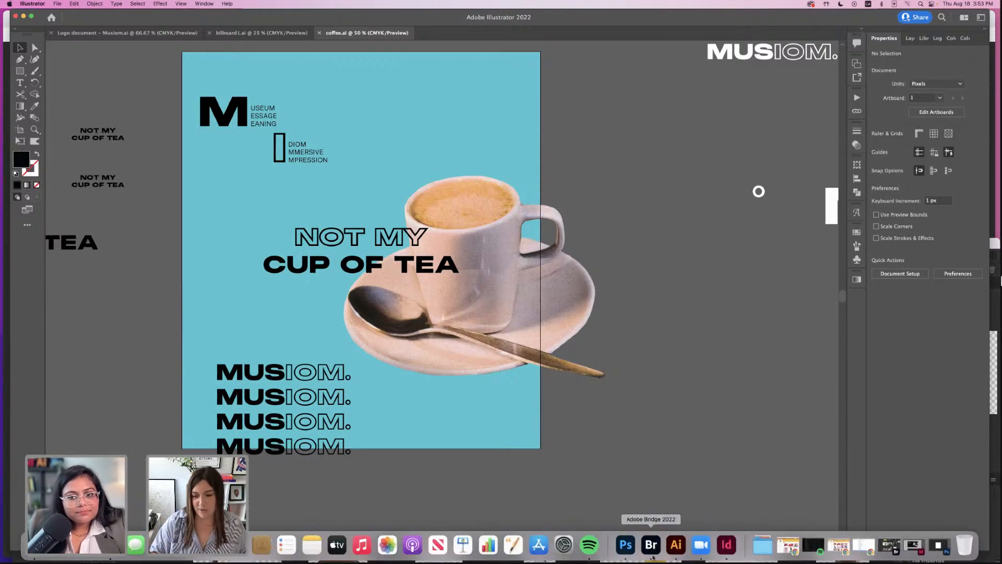
pyautogui.click(625, 547)
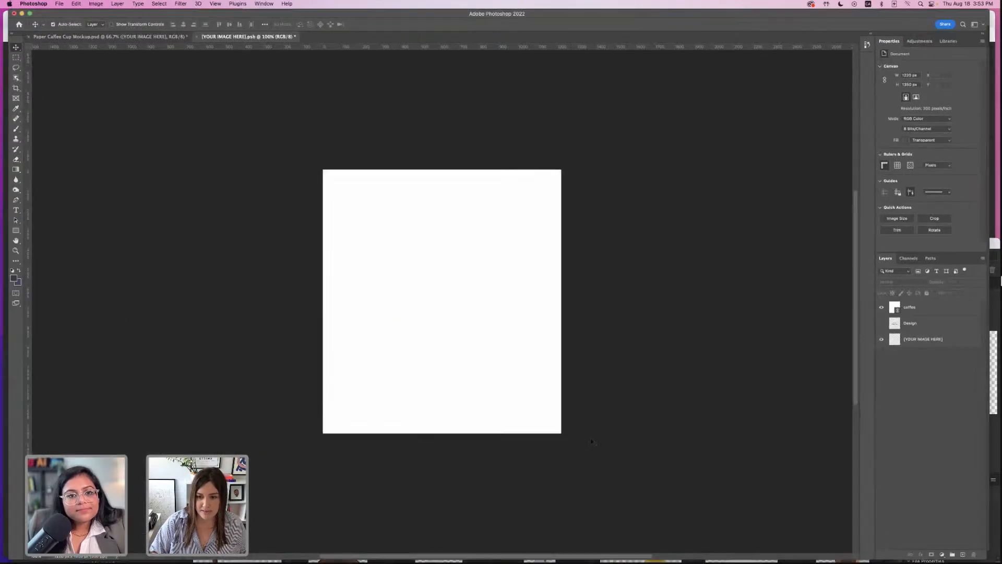
pyautogui.press('super+s')
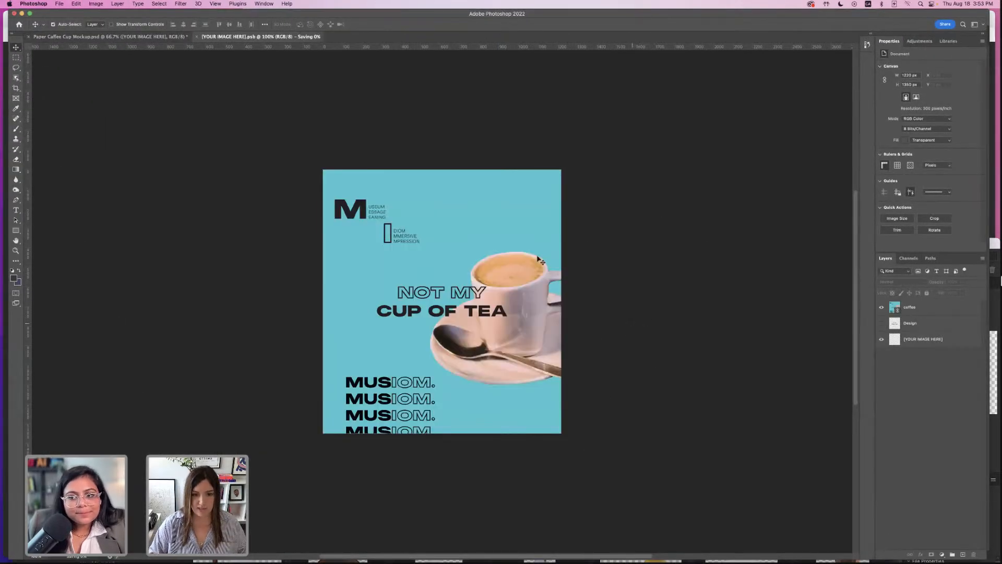
pyautogui.click(131, 37)
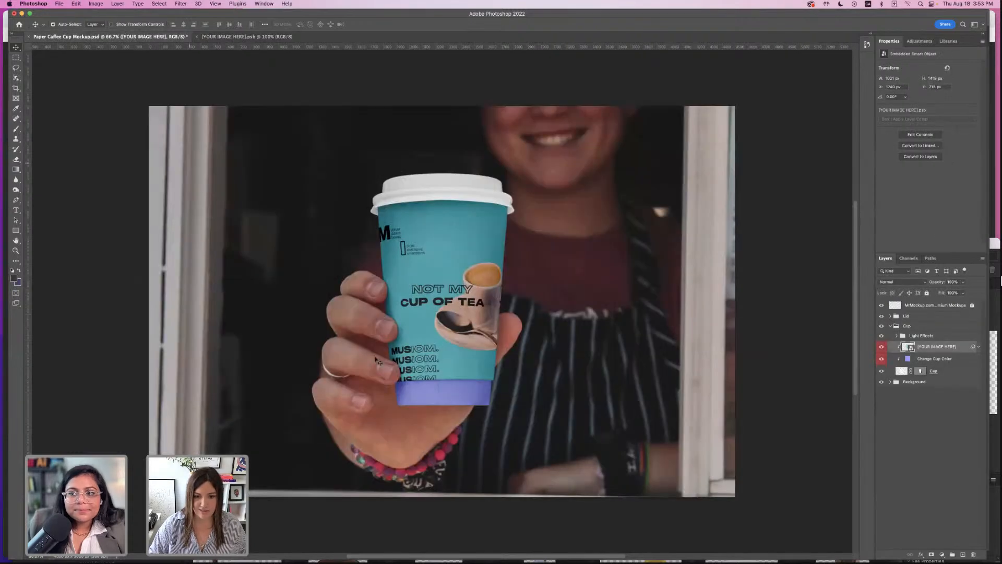
# - Recolor the Change Cup Color fill layer with brown sampled from the coffee on the cup's artwork
pyautogui.doubleClick(909, 360)
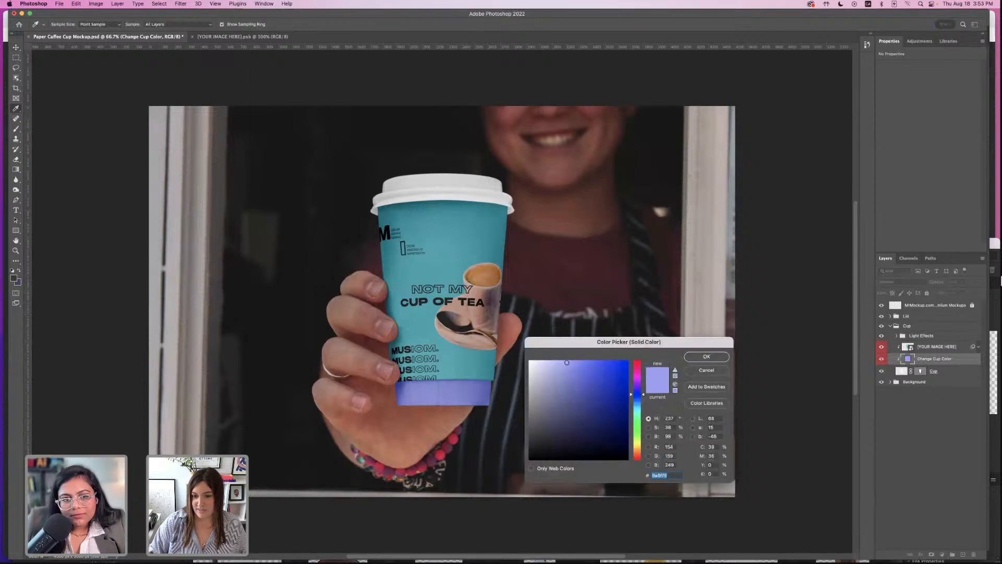
pyautogui.click(488, 282)
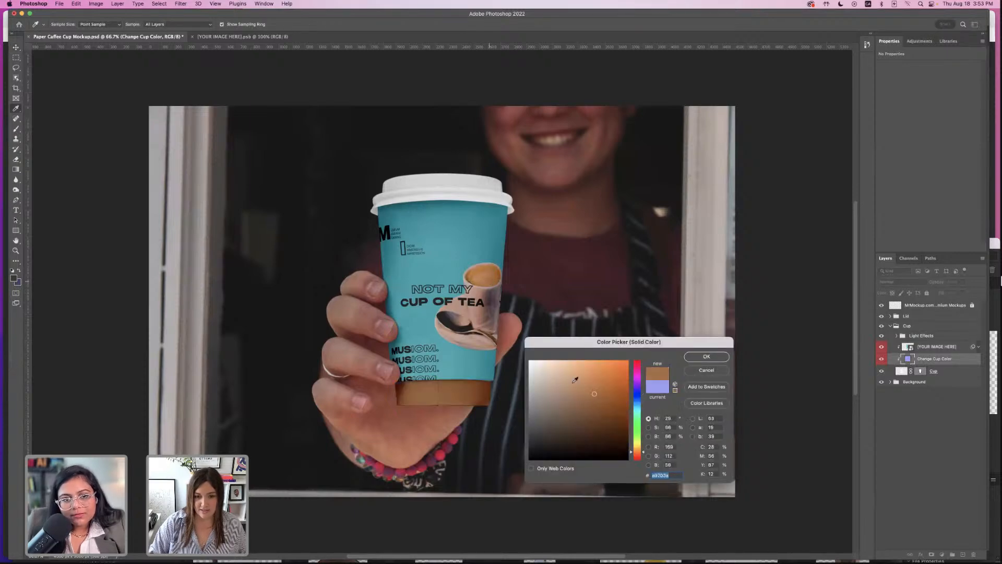
pyautogui.click(705, 357)
pyautogui.click(919, 444)
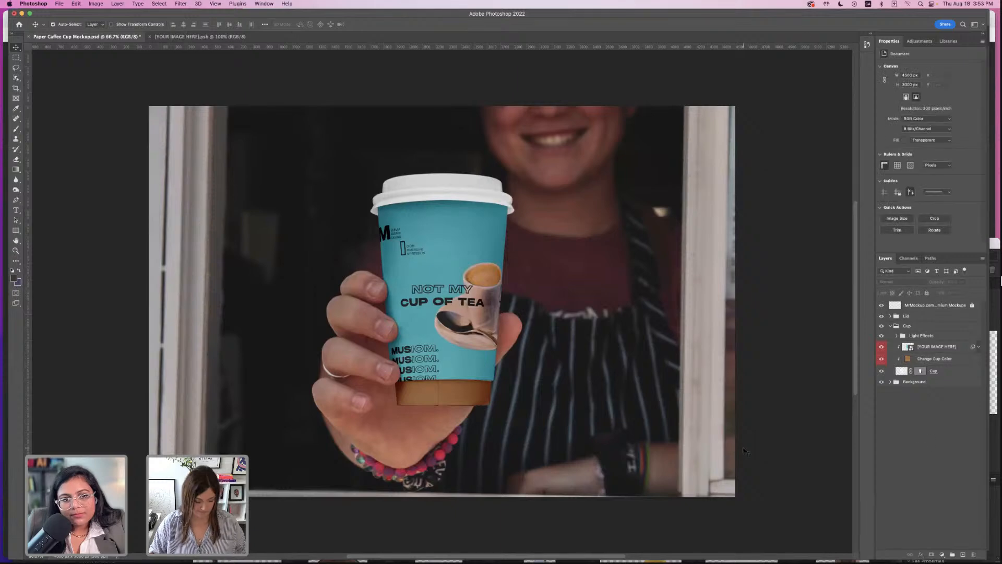
# - Save the cup mockup on the computer as Paper Coffee Cup Mockup-musiom.psd in the love folder, with Maximize Compatibility on
pyautogui.click(59, 4)
pyautogui.click(73, 90)
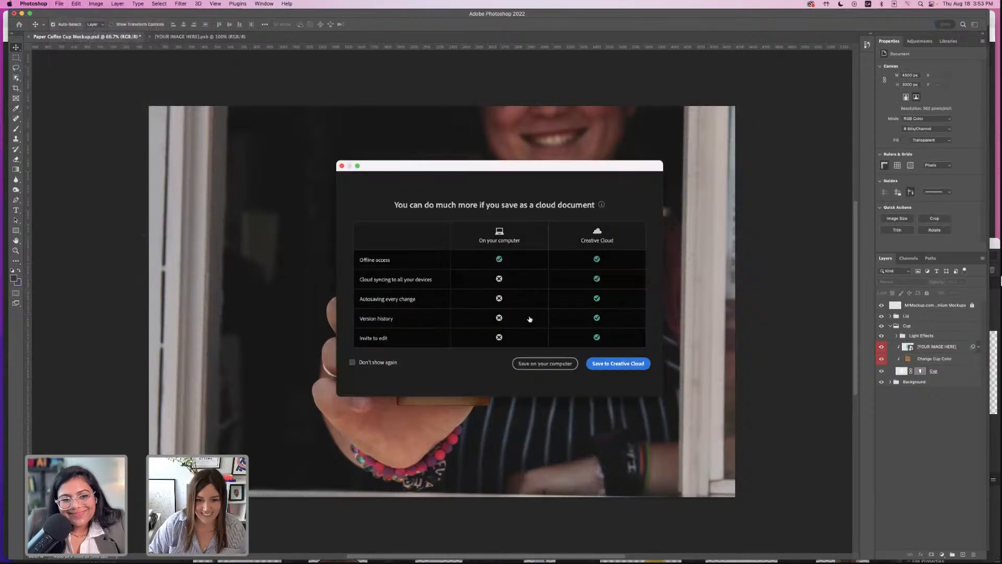
pyautogui.click(545, 364)
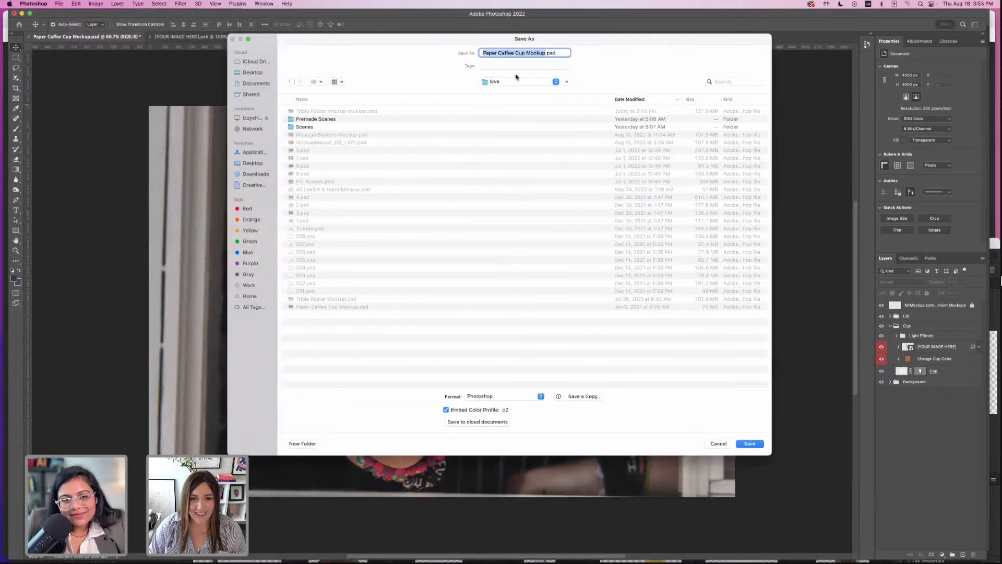
pyautogui.press('Right')
pyautogui.write('-')
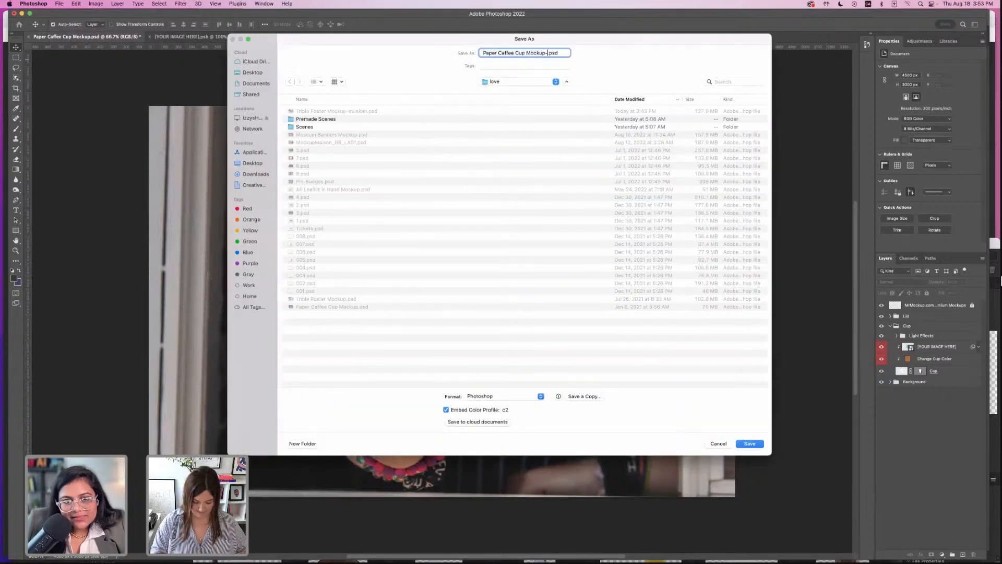
pyautogui.write('musiom')
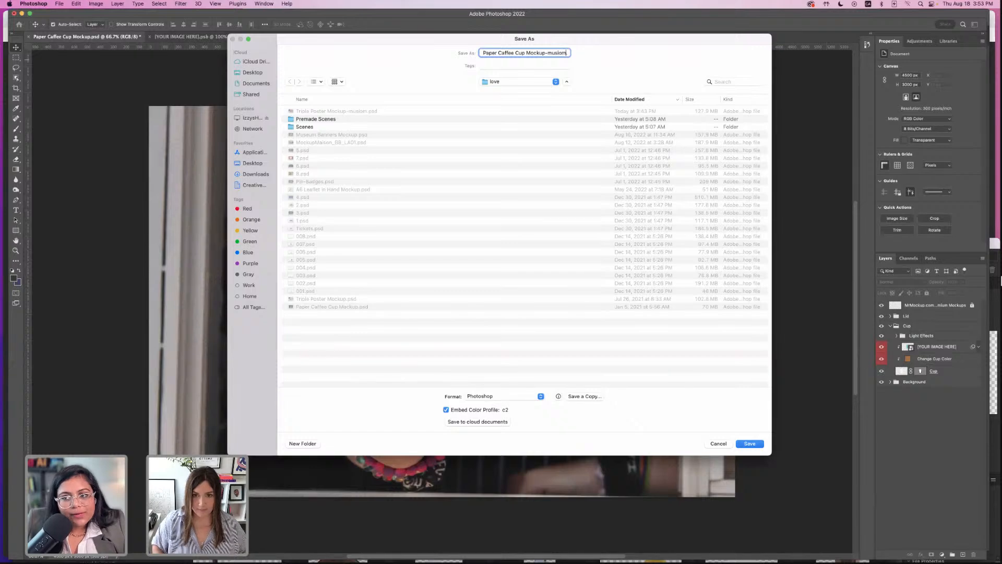
pyautogui.press('Return')
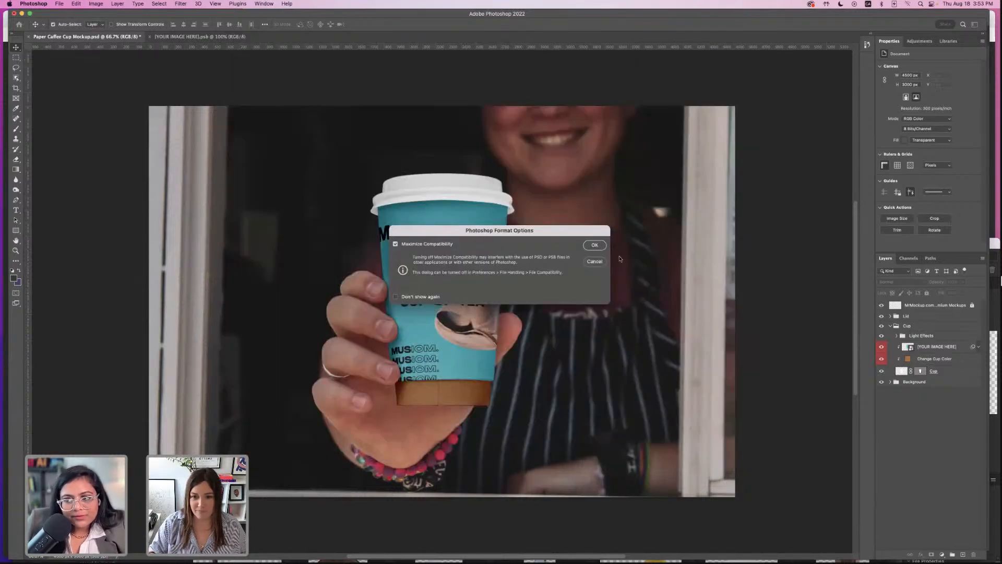
pyautogui.click(594, 244)
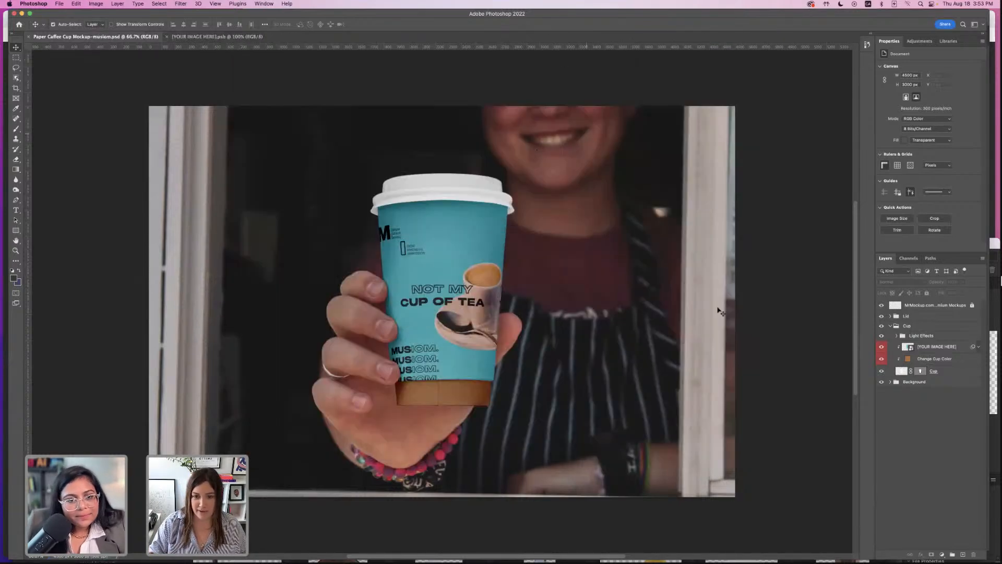
# - Switch to InDesign and draw an image frame about 1288 × 730 px over the blank page following the Merch page
pyautogui.moveTo(606, 557)
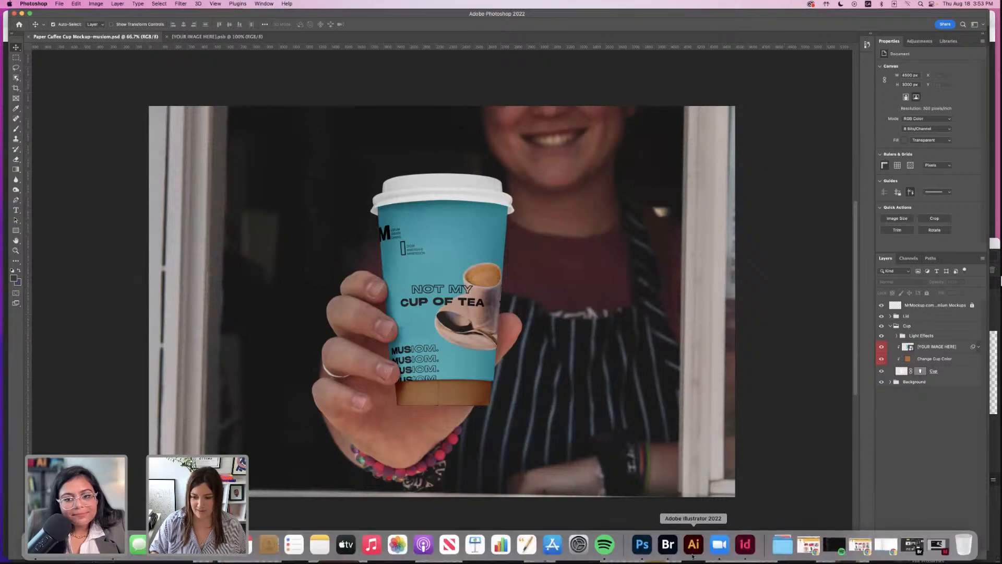
pyautogui.click(745, 553)
pyautogui.scroll(-10, 437, 426)
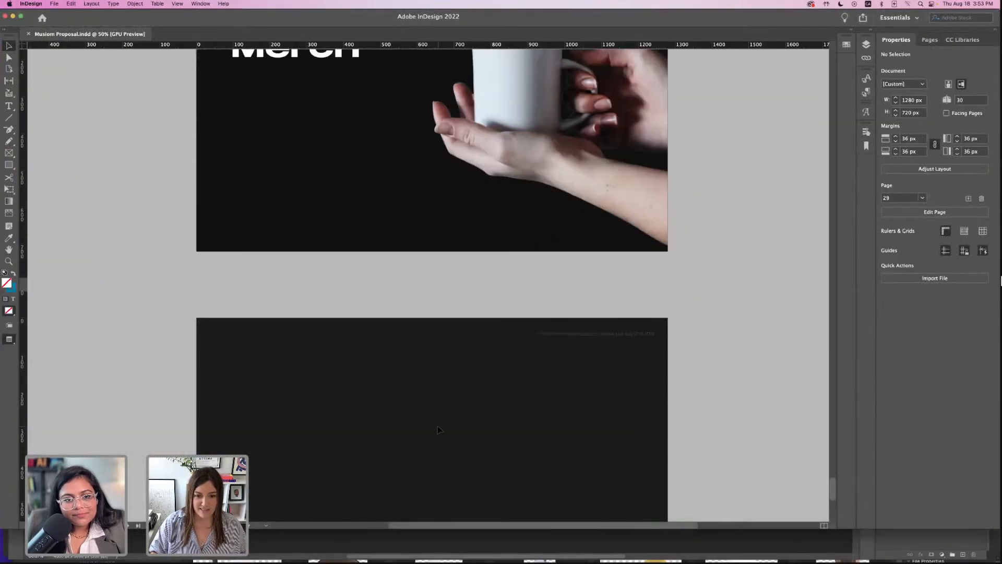
pyautogui.press('f')
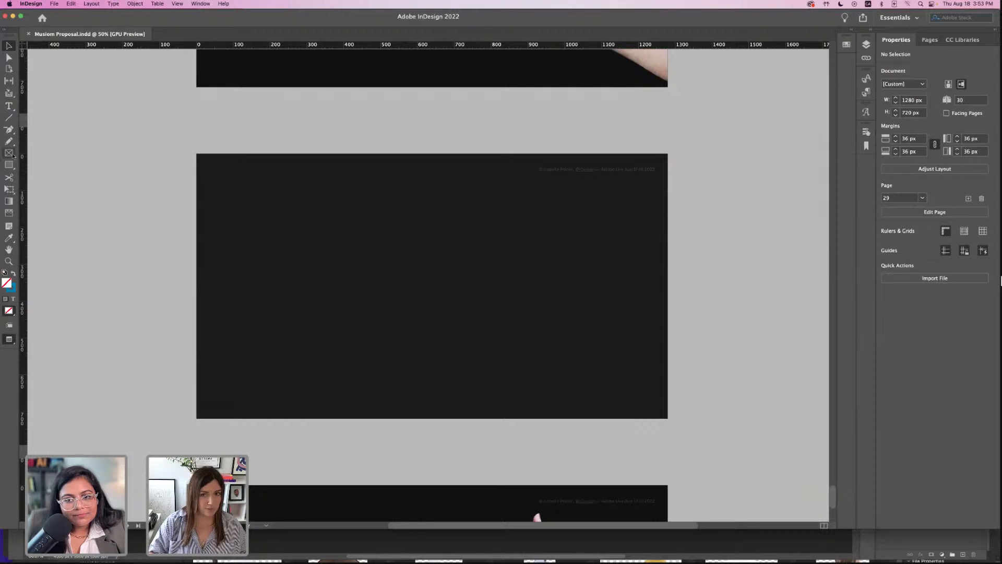
pyautogui.moveTo(196, 154); pyautogui.dragTo(671, 421)
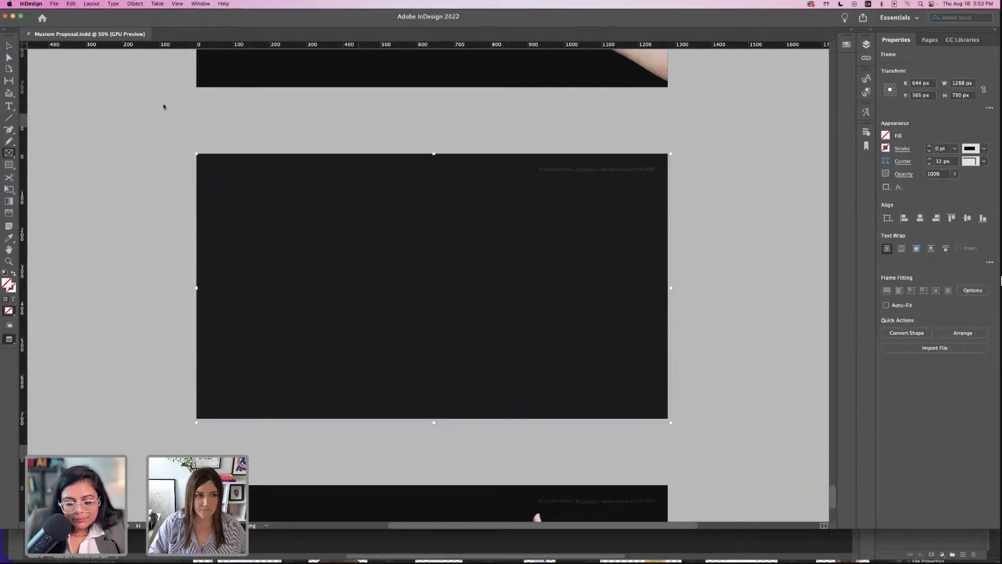
# - Place Paper Coffee Cup Mockup-musiom.psd in the full-page frame and save the Musiom Proposal document
pyautogui.click(53, 4)
pyautogui.click(67, 118)
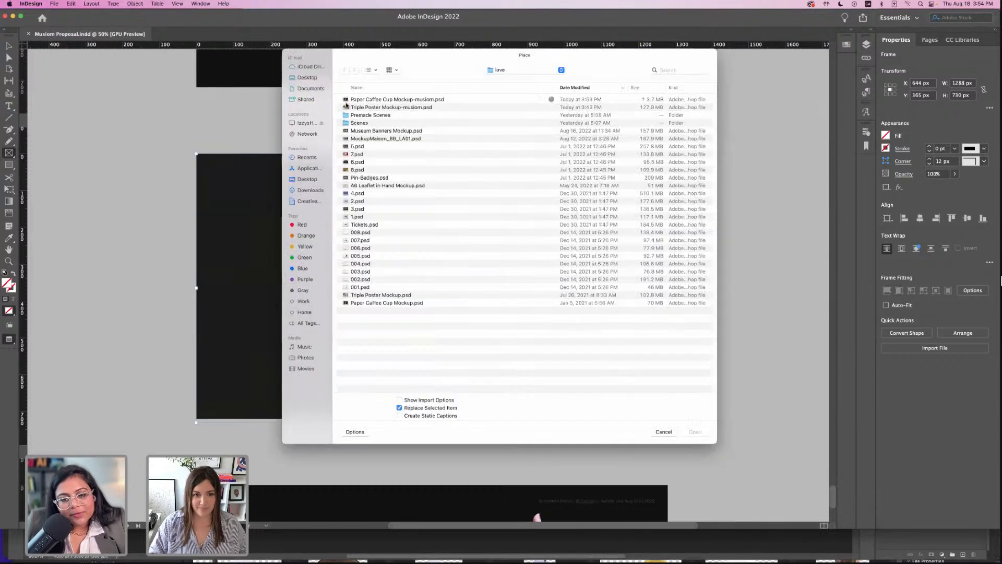
pyautogui.doubleClick(356, 99)
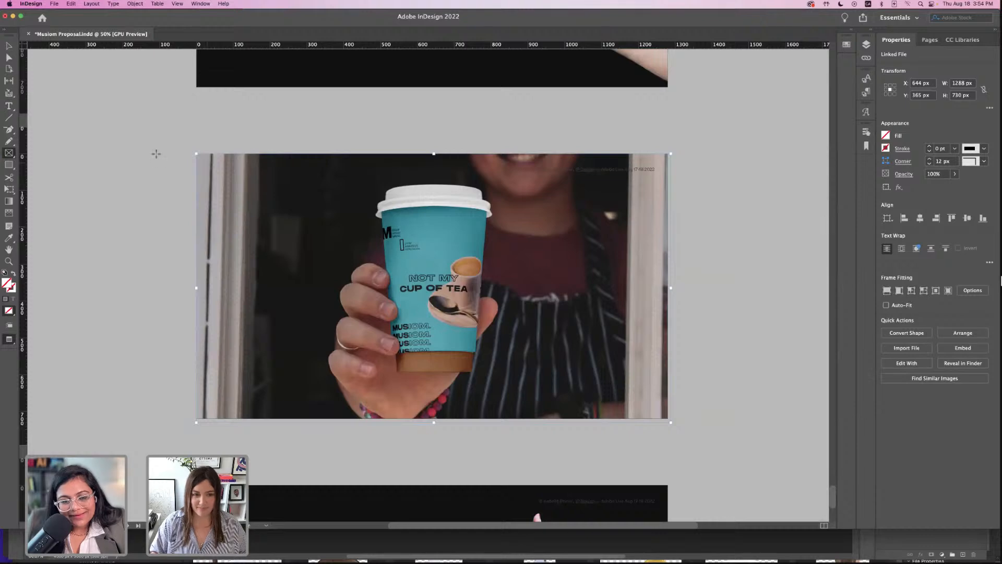
pyautogui.press('v')
pyautogui.click(79, 112)
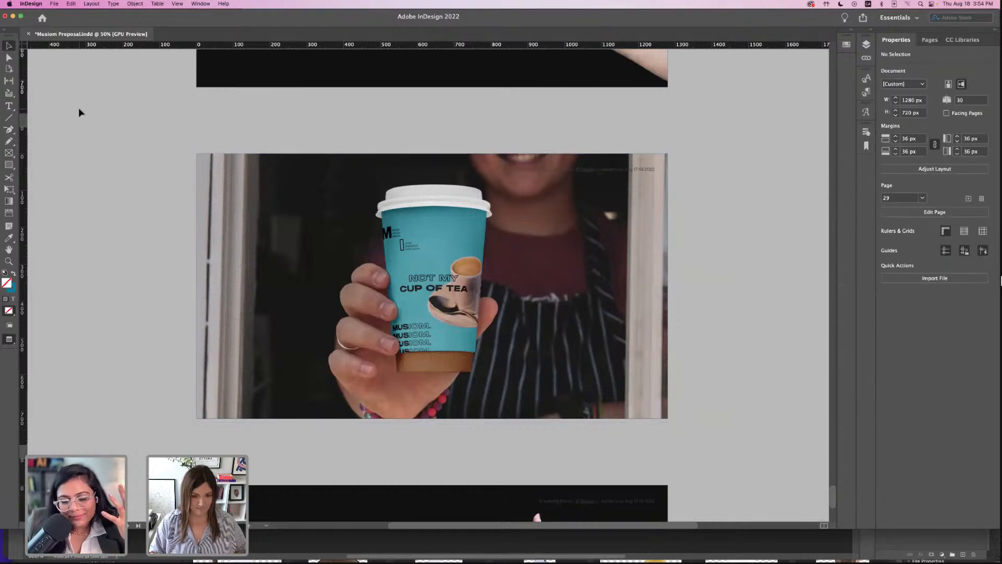
pyautogui.press('super+s')
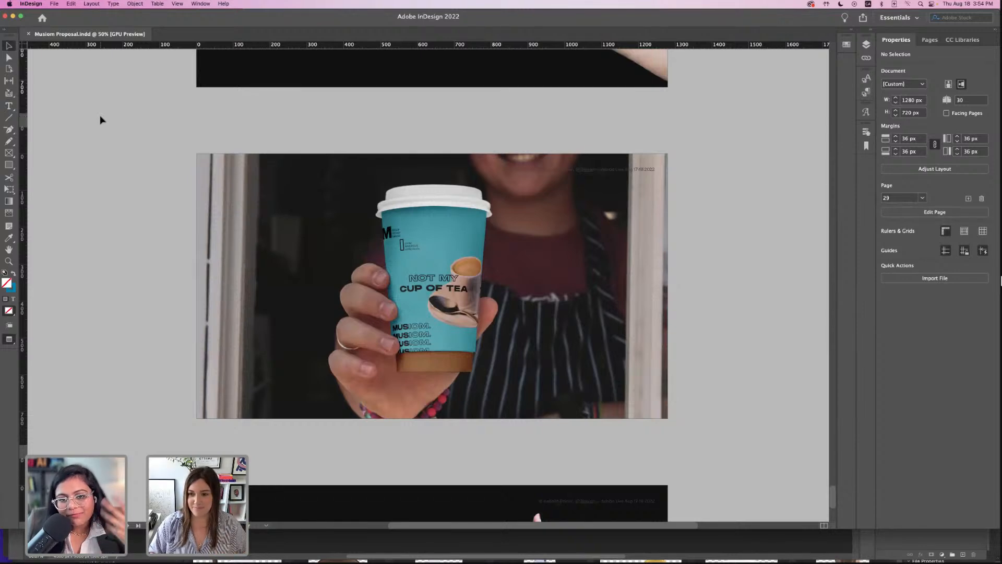
# - Examine the placed coffee cup mockup page at 75% zoom
pyautogui.scroll(-1, 101, 120)
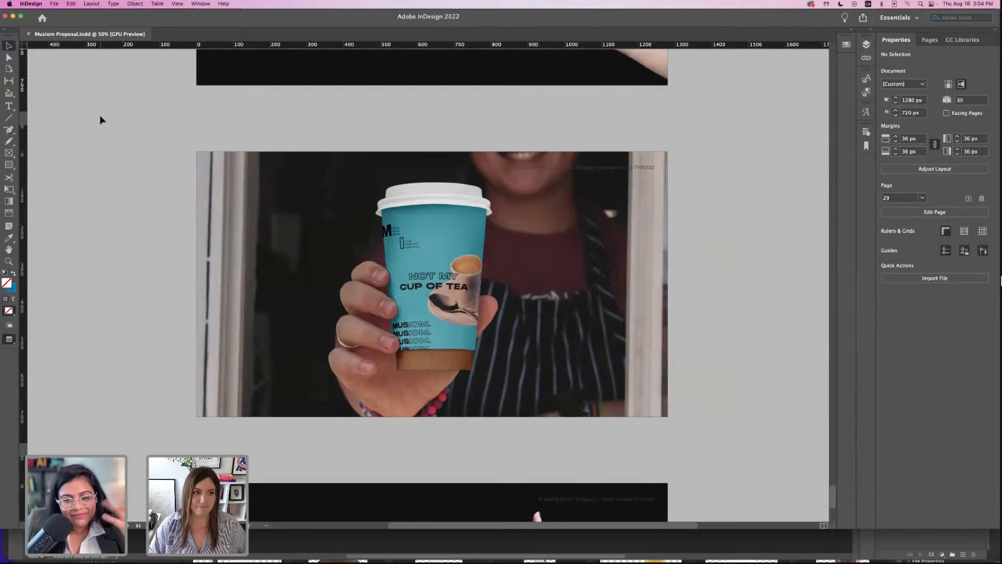
pyautogui.scroll(-1, 101, 121)
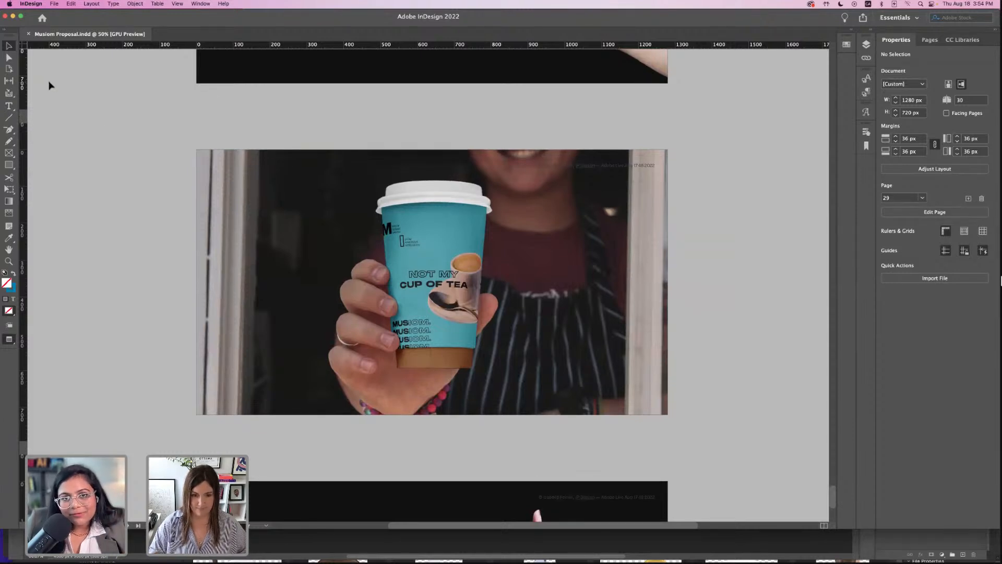
pyautogui.press('super+equal')
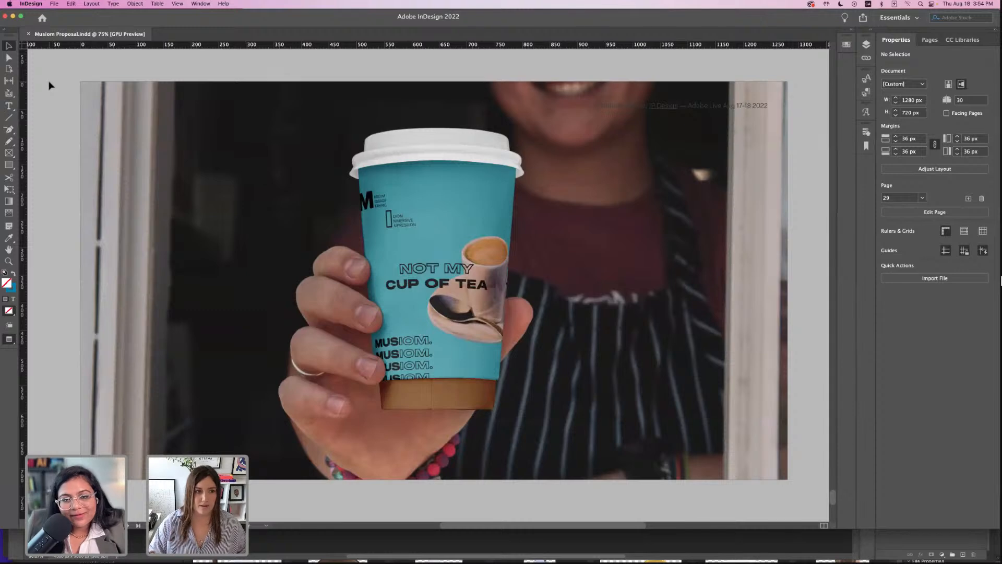
# - Minimize the proposal window, switch to Bridge, and close the Drinks folder window to leave the love mockup folder in front
pyautogui.click(13, 17)
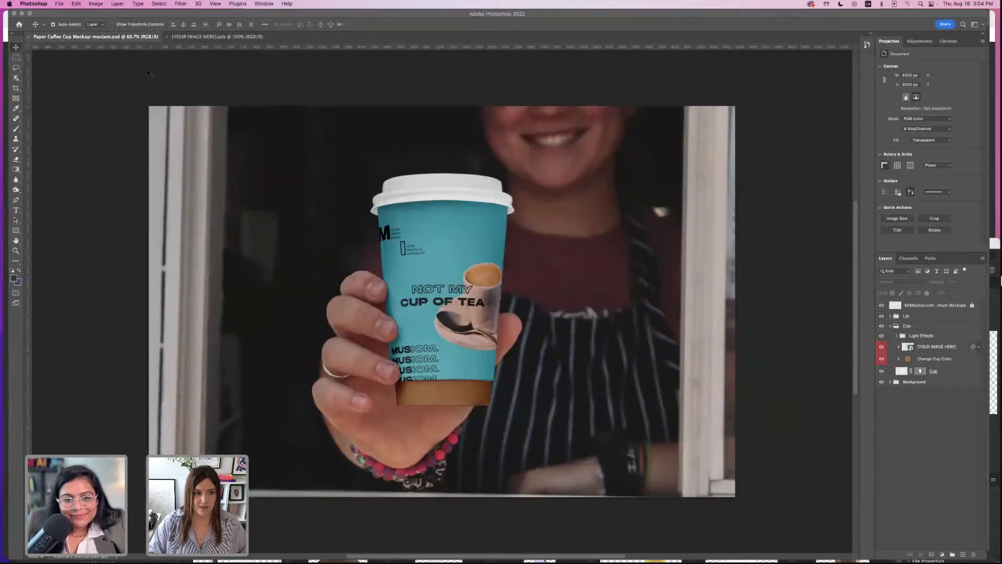
pyautogui.moveTo(666, 555)
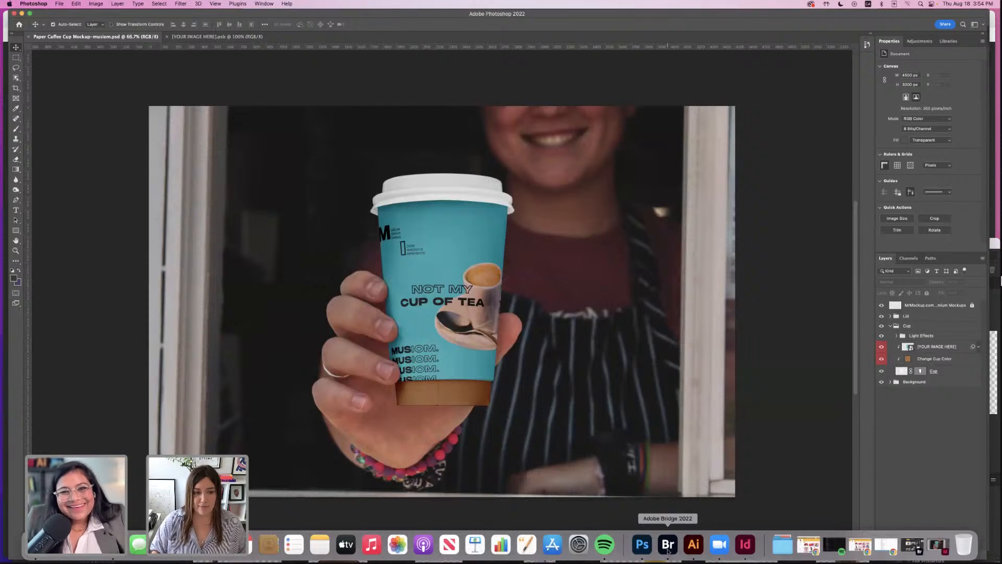
pyautogui.click(668, 551)
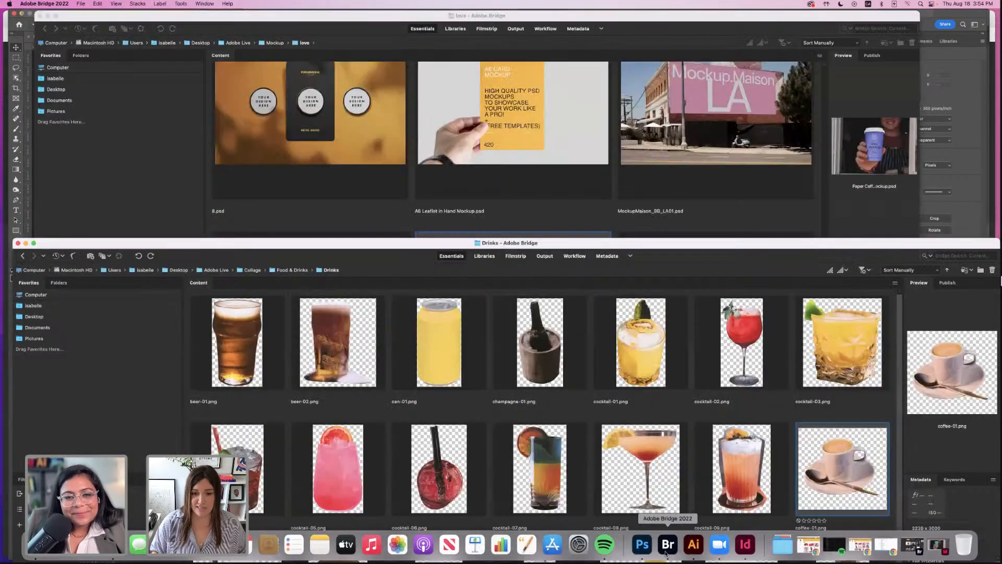
pyautogui.moveTo(211, 243); pyautogui.dragTo(224, 19)
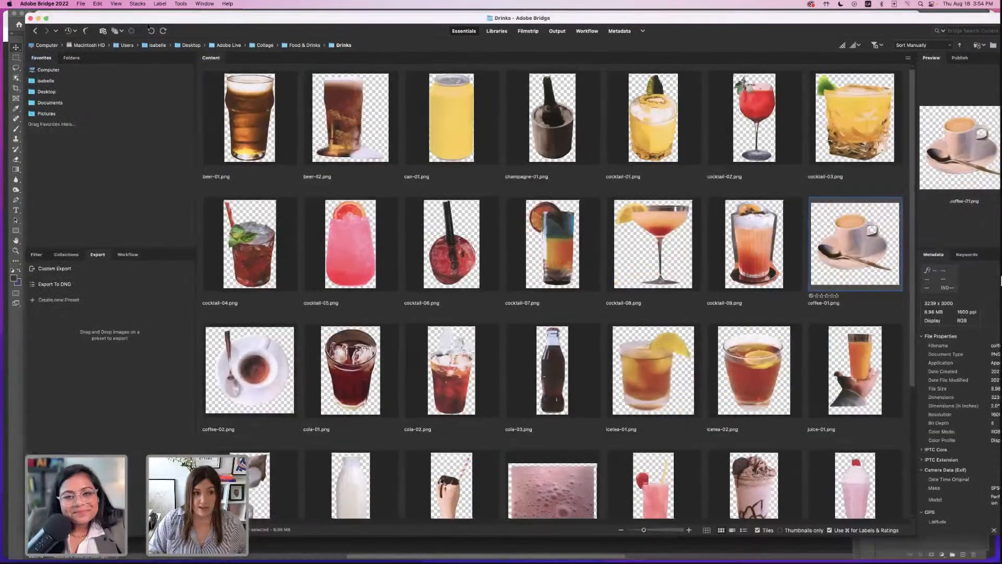
pyautogui.click(29, 18)
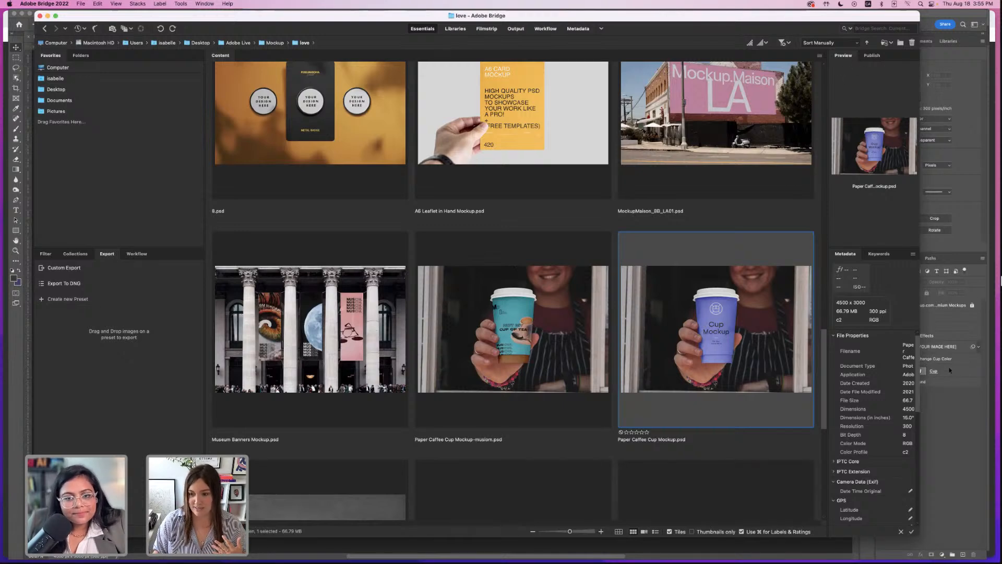
# - Browse the mockups in the love folder and open the sock mockup 001.psd in Photoshop
pyautogui.moveTo(823, 357); pyautogui.dragTo(815, 417)
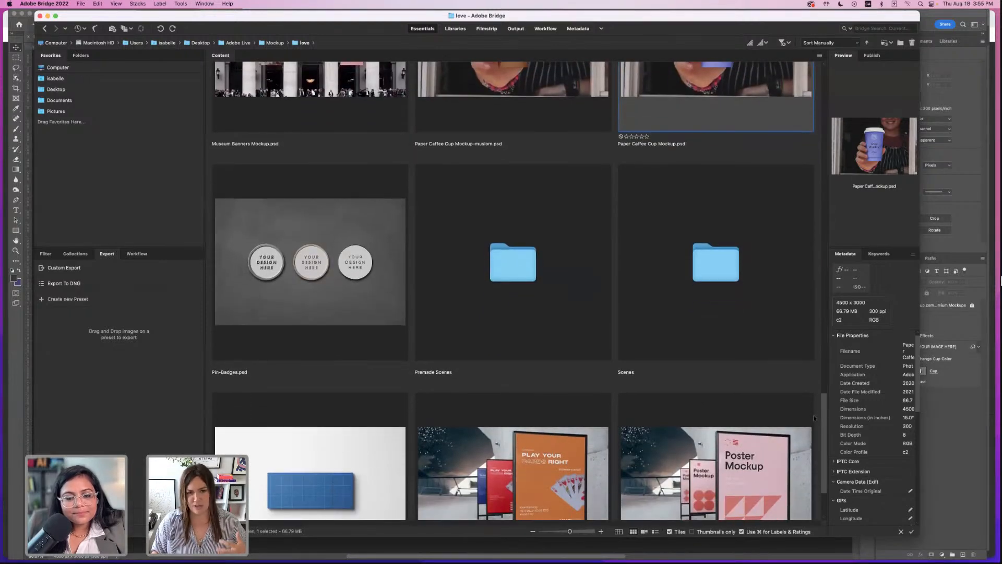
pyautogui.scroll(10, 781, 300)
pyautogui.scroll(5, 782, 301)
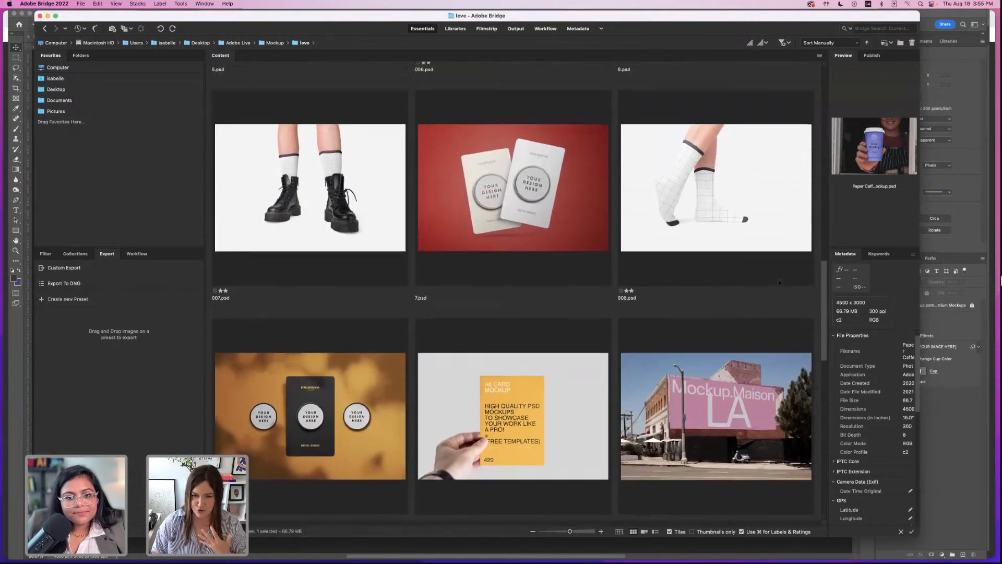
pyautogui.scroll(10, 768, 248)
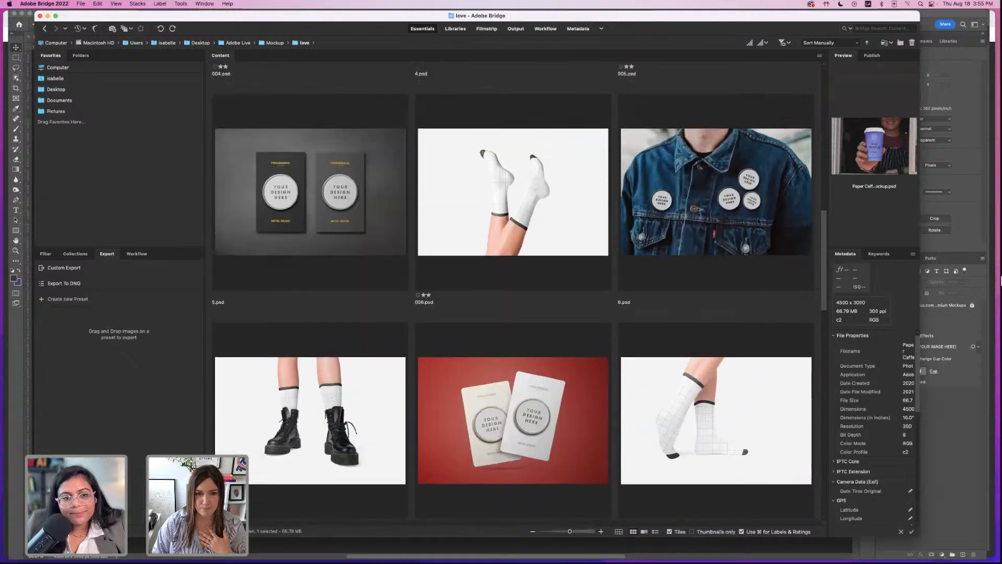
pyautogui.scroll(7, 768, 143)
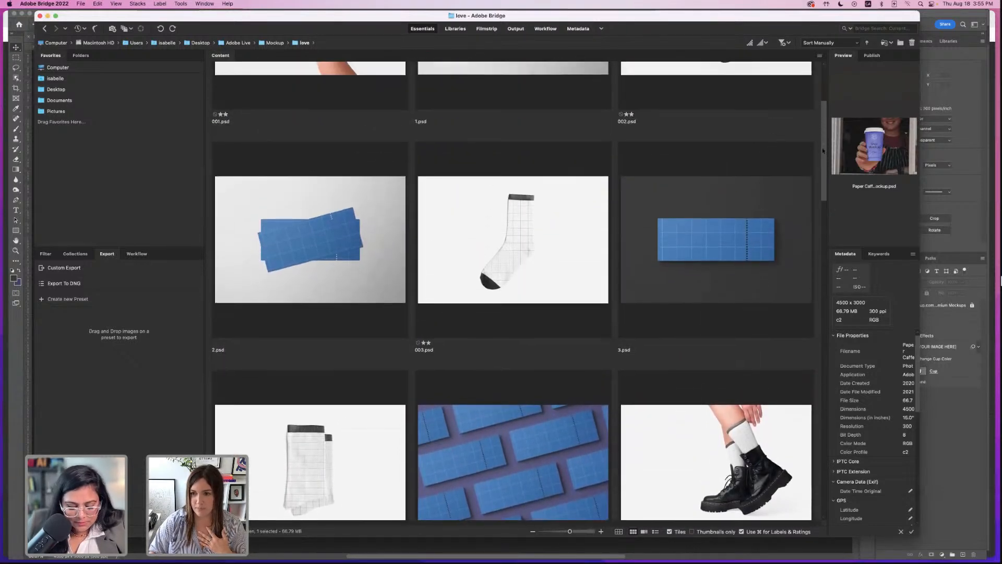
pyautogui.scroll(5, 823, 151)
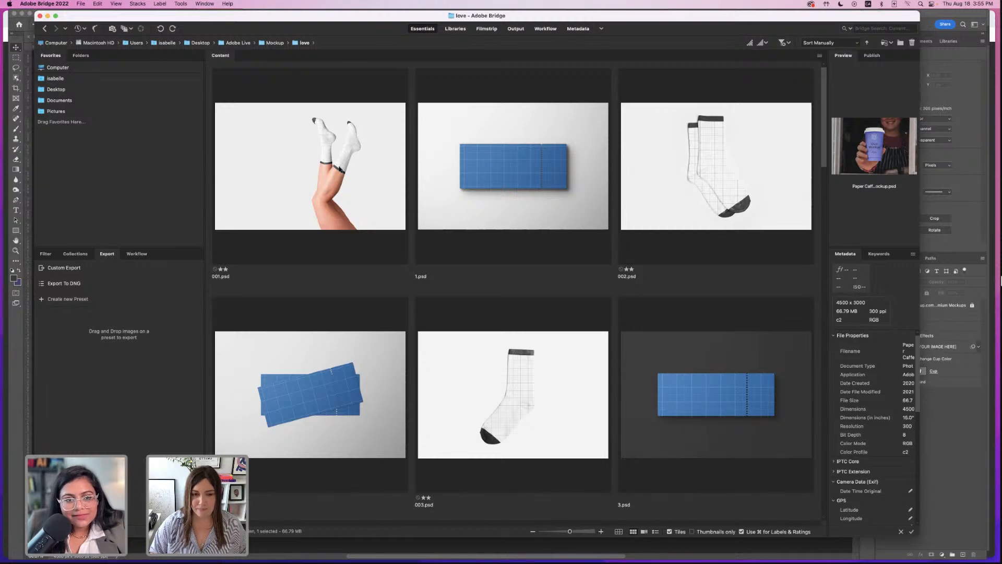
pyautogui.doubleClick(344, 160)
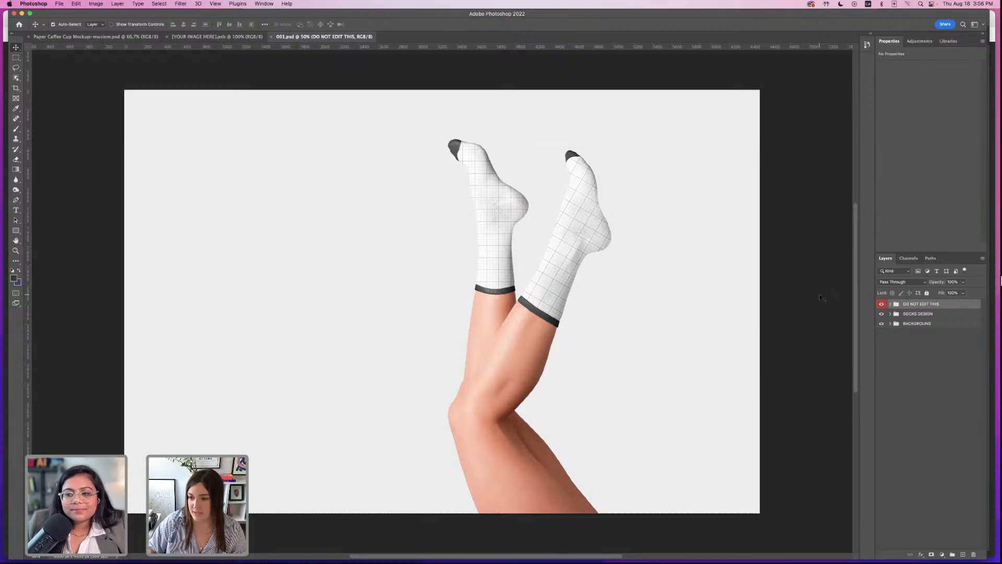
# - Expand the SOCKS DESIGN and SOCK 1 groups and open the YOUR DESIGN HERE smart object for editing
pyautogui.click(890, 314)
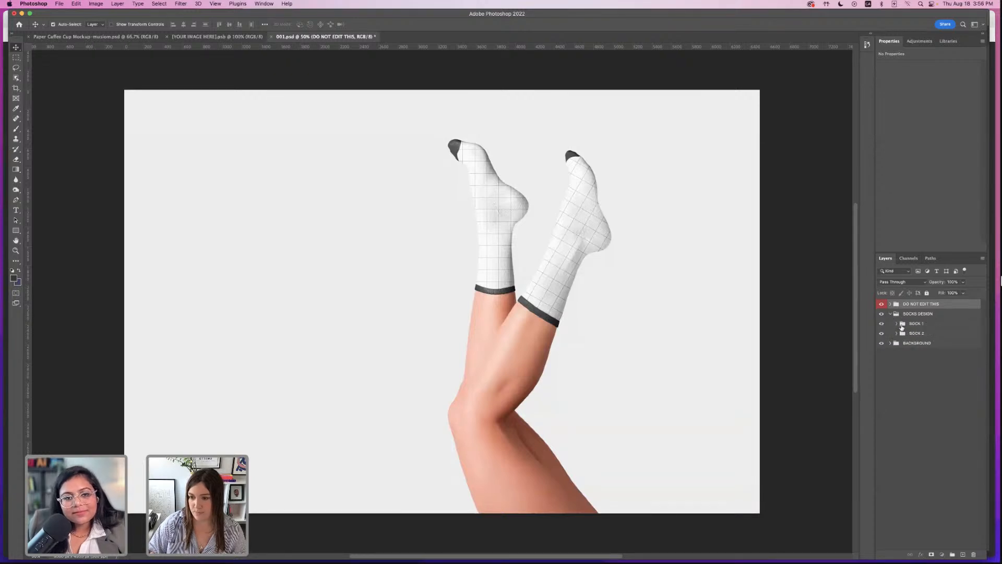
pyautogui.click(903, 326)
pyautogui.click(896, 324)
pyautogui.doubleClick(911, 348)
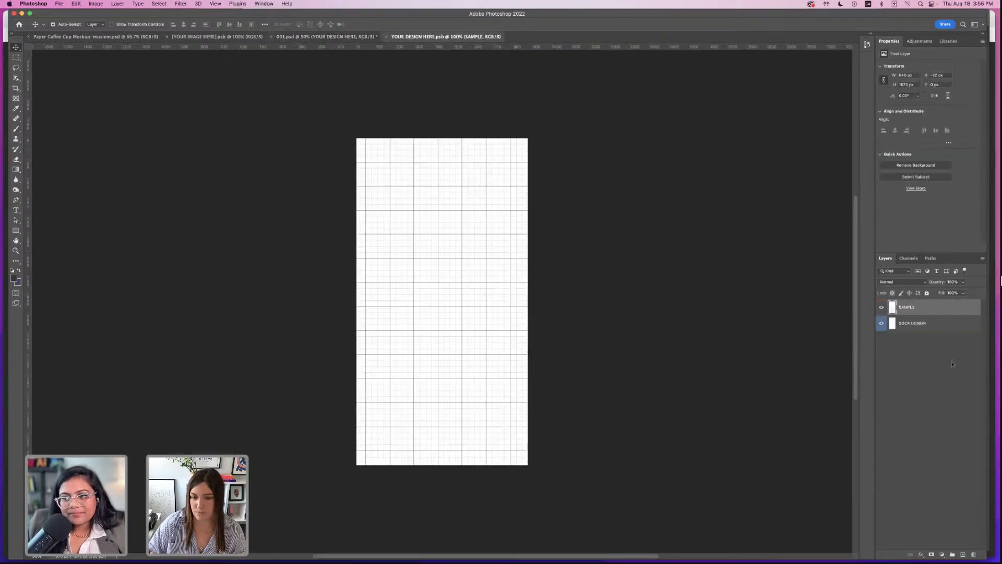
# - Switch to Illustrator, close coffee.ai, and go to the artboard of idiom phrases in the Musiom logo document
pyautogui.moveTo(459, 560)
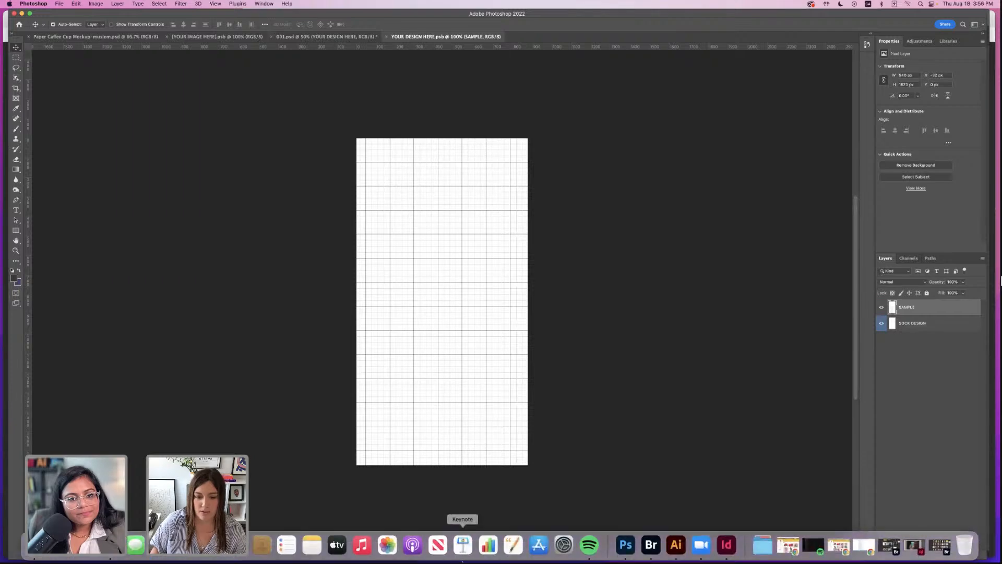
pyautogui.click(676, 548)
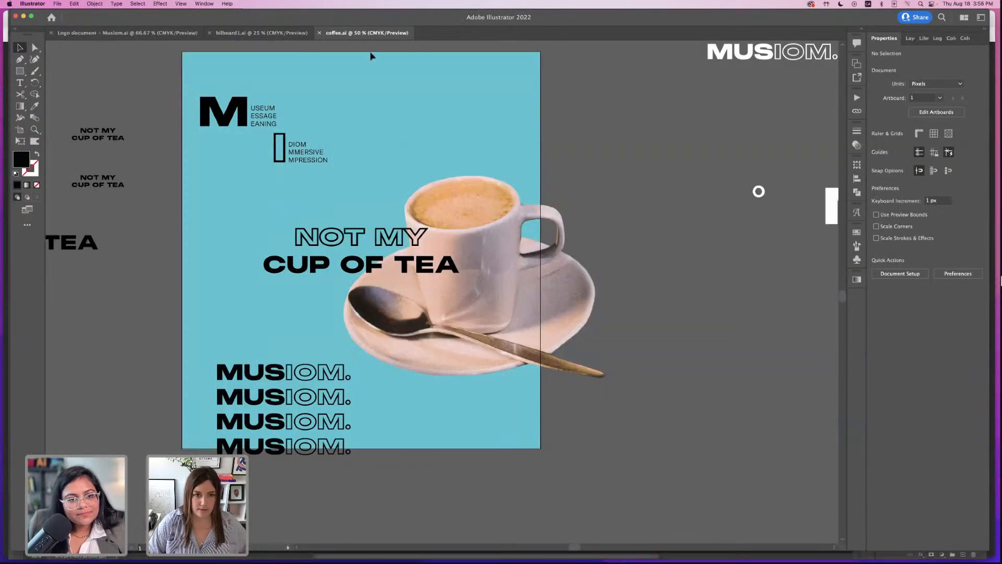
pyautogui.click(319, 33)
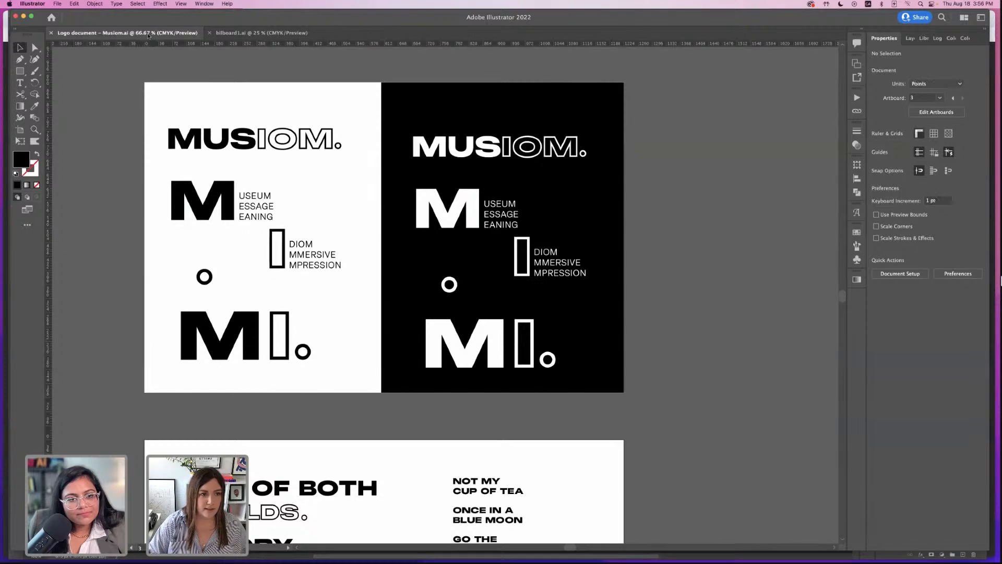
pyautogui.scroll(-3, 406, 225)
pyautogui.scroll(-4, 406, 225)
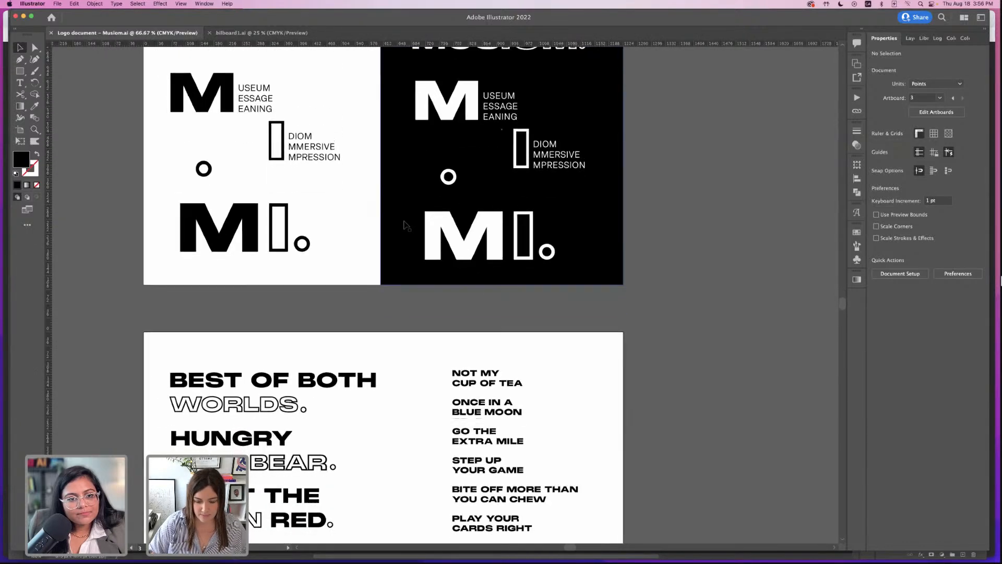
pyautogui.scroll(-3, 405, 222)
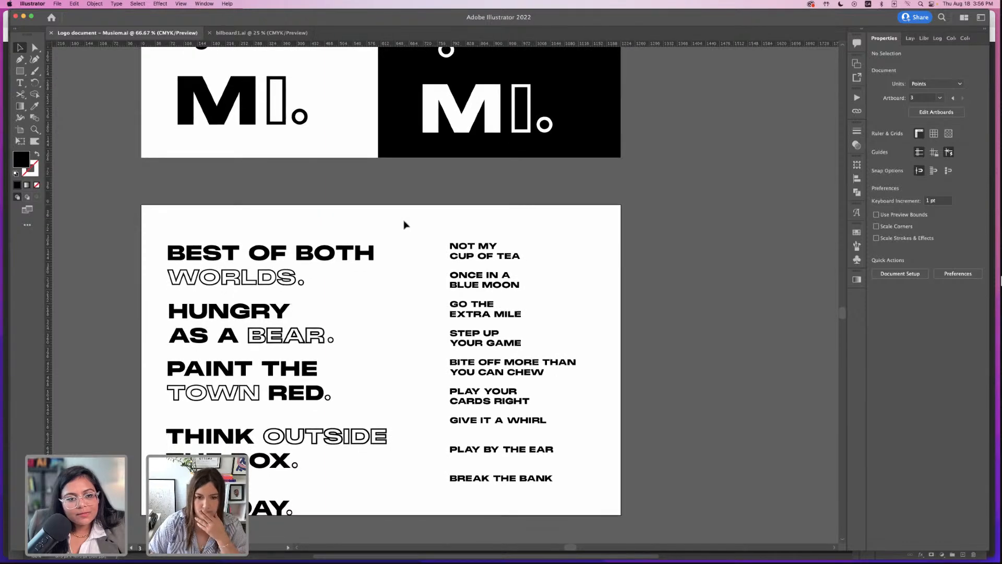
# - Move the GO THE EXTRA MILE phrase slightly down in the idiom list
pyautogui.scroll(-1, 405, 224)
pyautogui.click(497, 316)
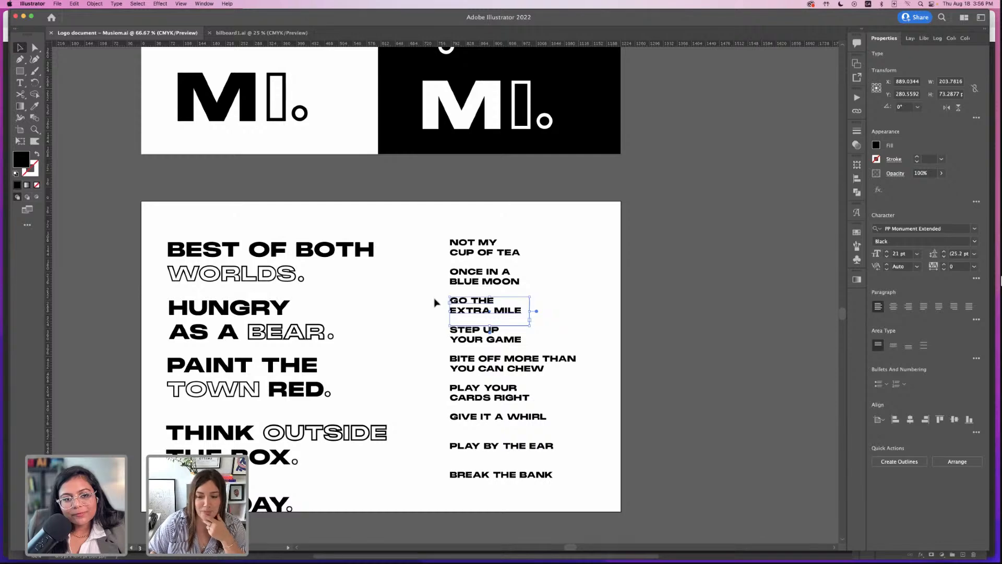
pyautogui.moveTo(505, 311); pyautogui.dragTo(505, 312)
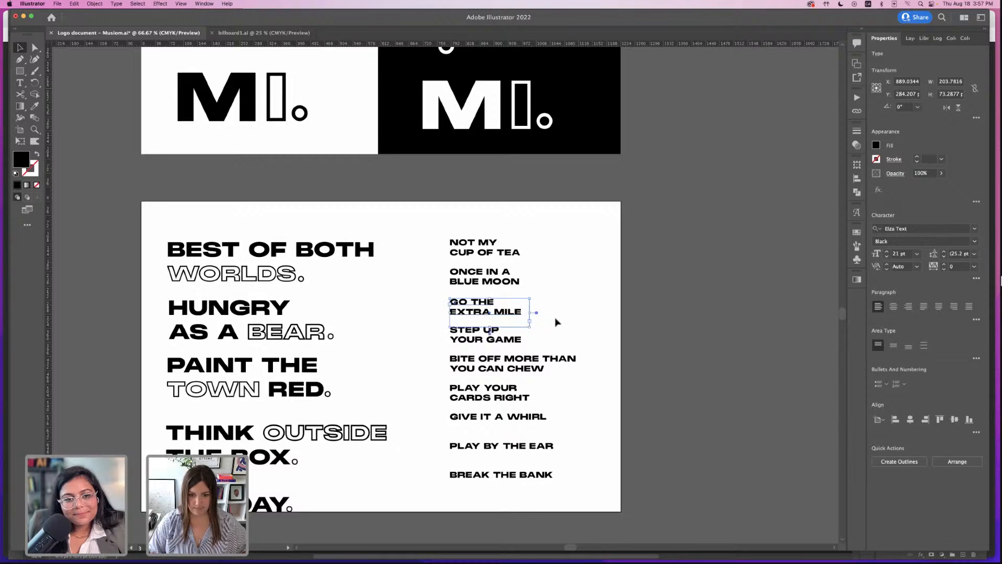
pyautogui.click(557, 322)
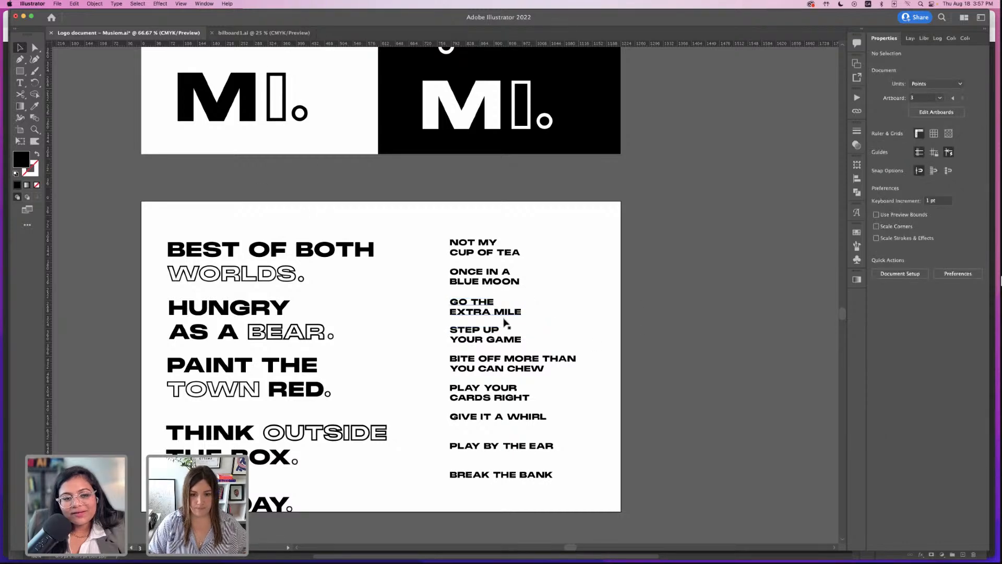
# - Place a copy of the GO THE EXTRA MILE text on the empty canvas beside the idiom artboard
pyautogui.press('super+1')
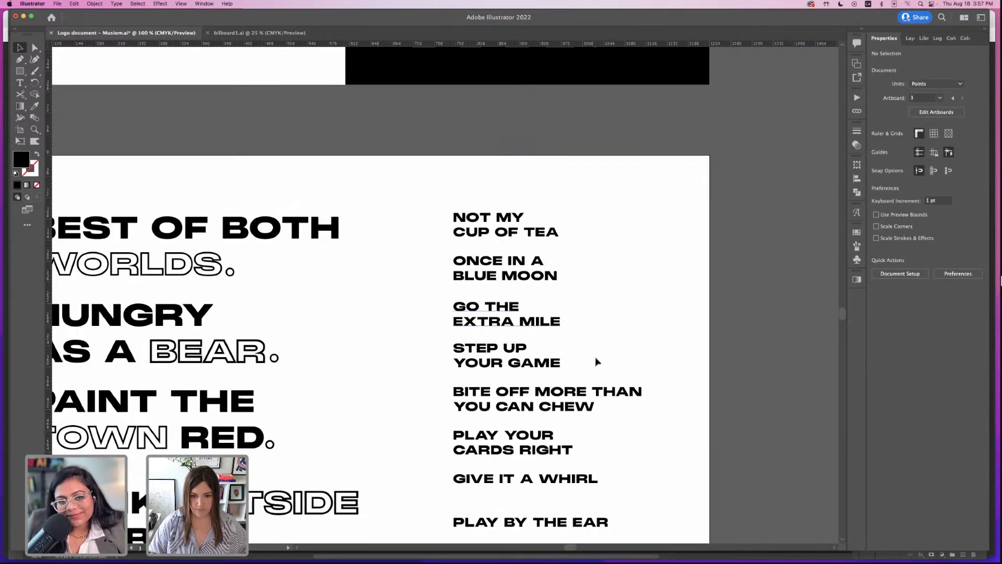
pyautogui.click(526, 326)
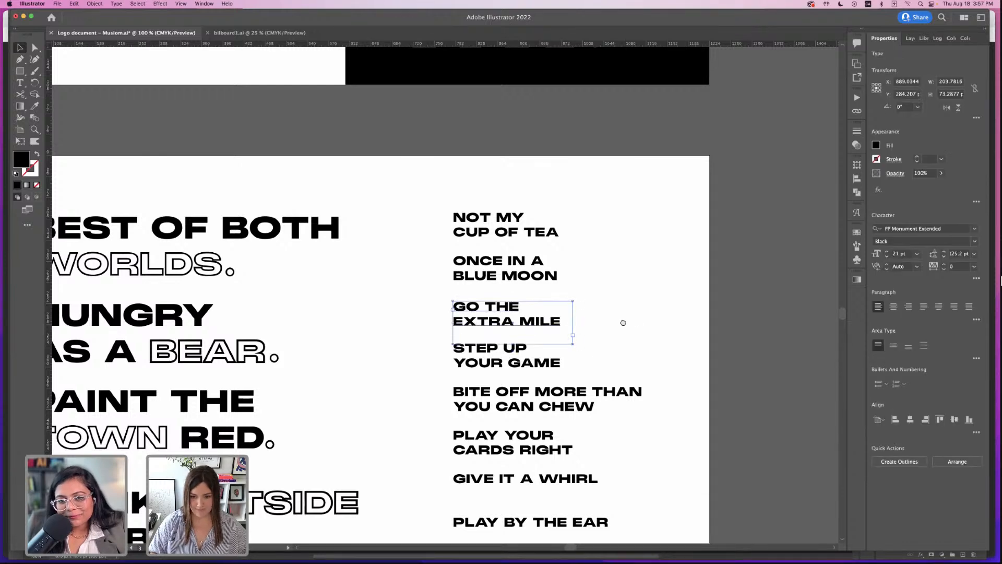
pyautogui.hscroll(5, 642, 303)
pyautogui.scroll(-2, 642, 303)
pyautogui.click(659, 285)
pyautogui.press('super+v')
pyautogui.moveTo(488, 301); pyautogui.dragTo(733, 320)
pyautogui.scroll(-2, 683, 240)
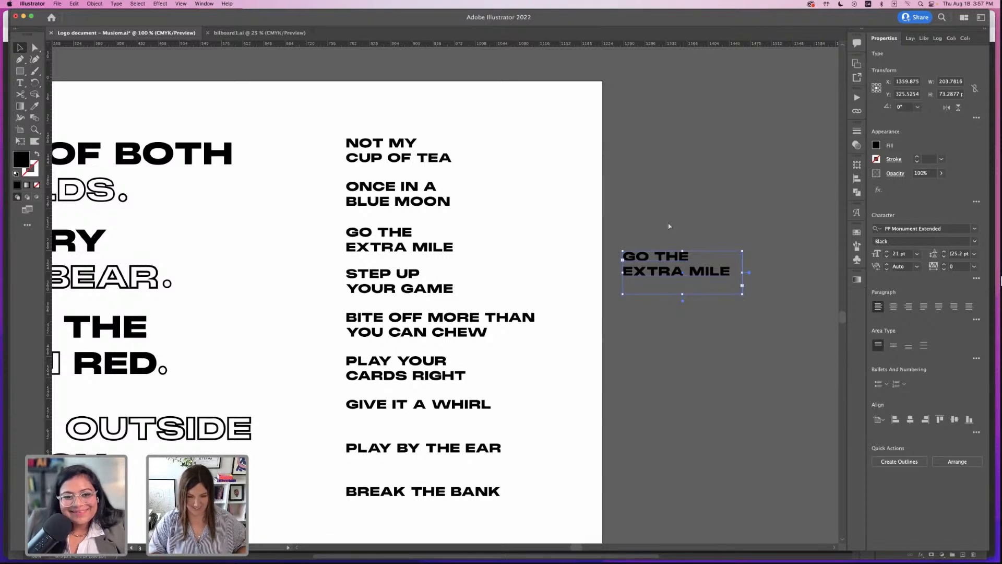
# - Convert the copied GO THE EXTRA MILE text to outlines
pyautogui.press('shift+super+o')
pyautogui.click(729, 217)
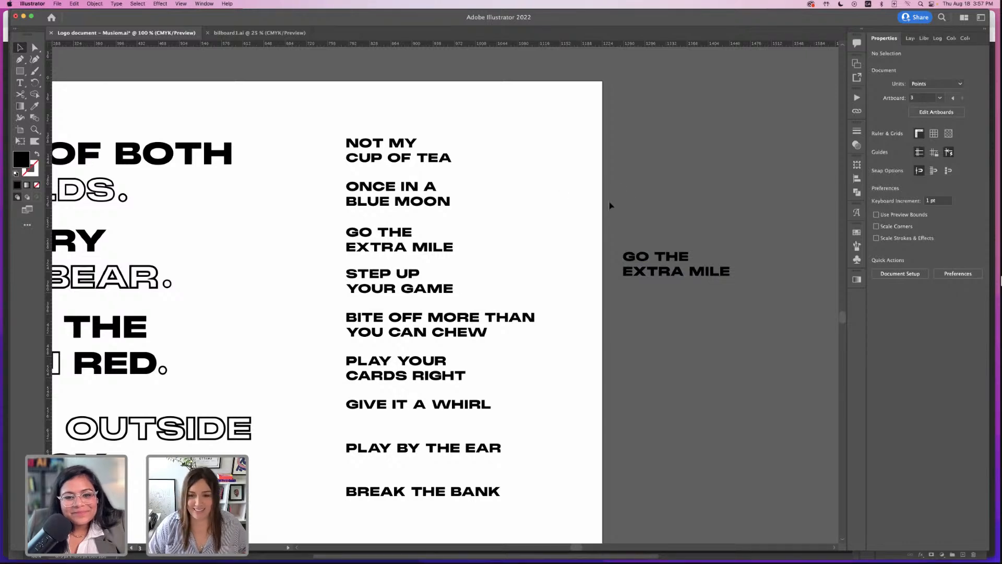
pyautogui.click(658, 277)
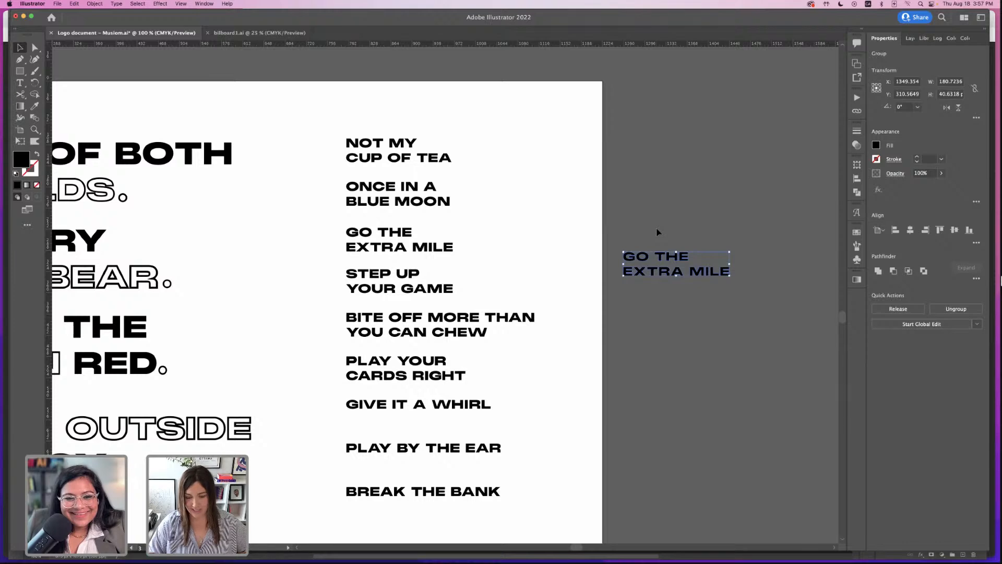
pyautogui.click(709, 230)
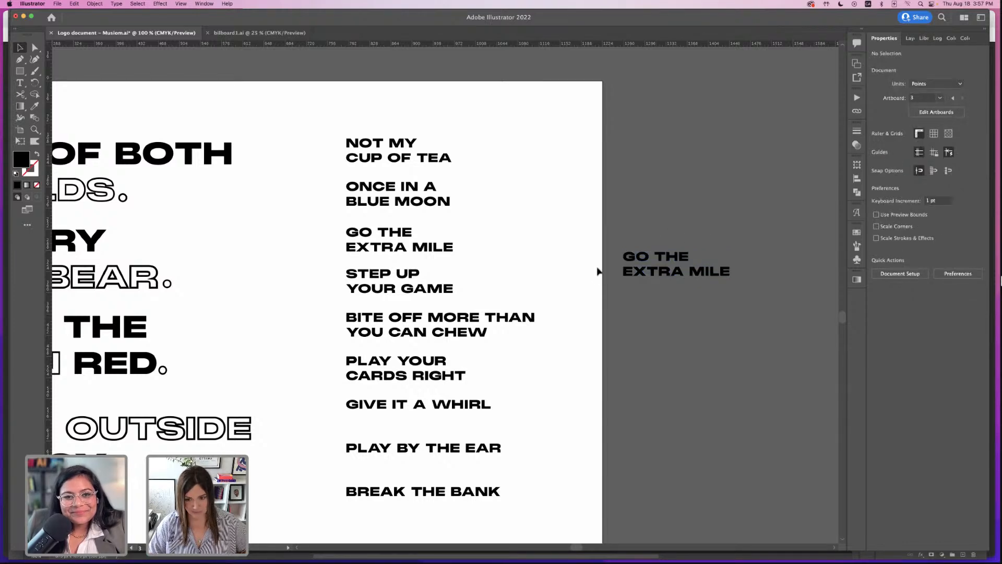
# - Give the word MILE in the outlined copy a 1 pt black stroke and no fill
pyautogui.press('super+equal')
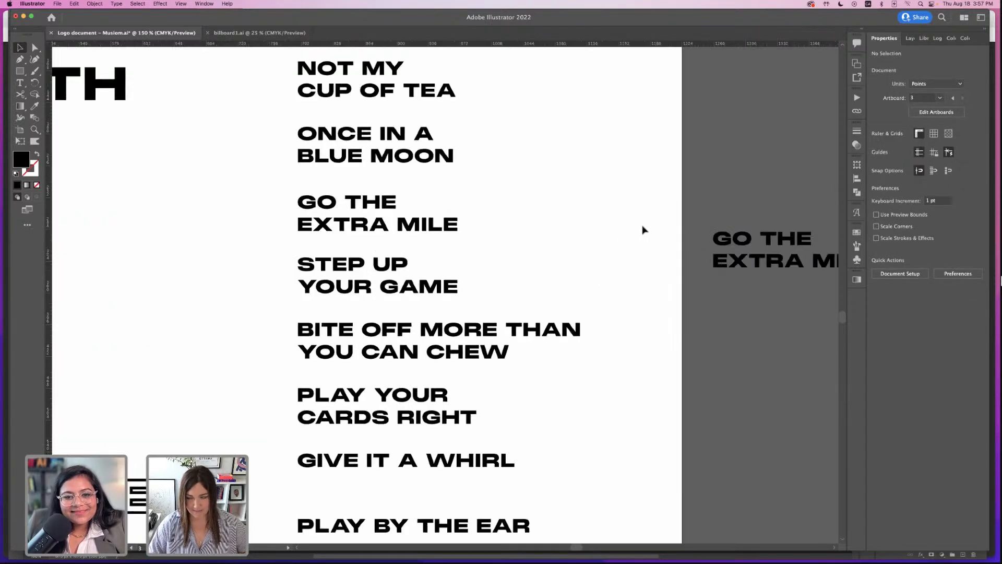
pyautogui.moveTo(648, 226); pyautogui.dragTo(616, 238)
pyautogui.hscroll(5, 588, 218)
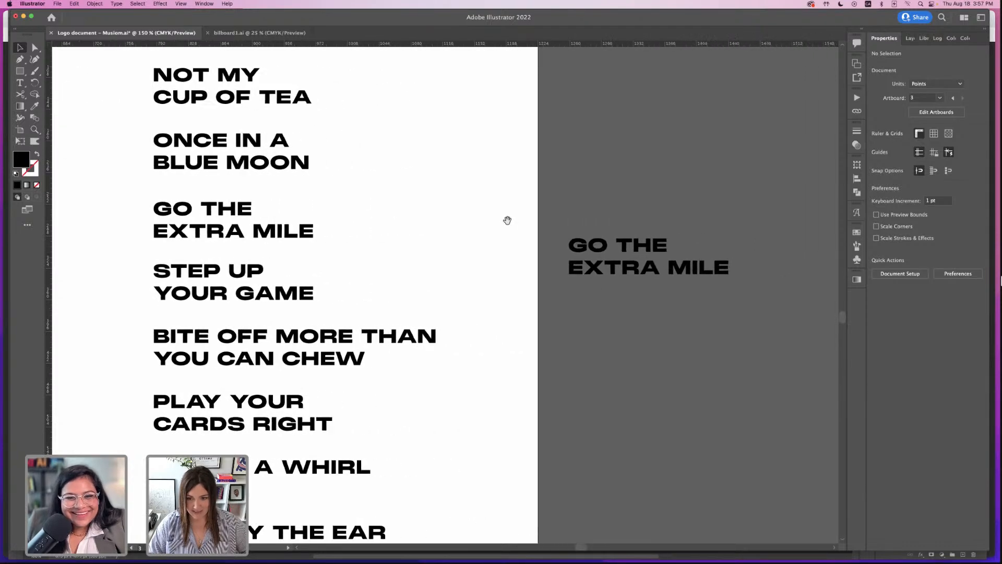
pyautogui.click(35, 47)
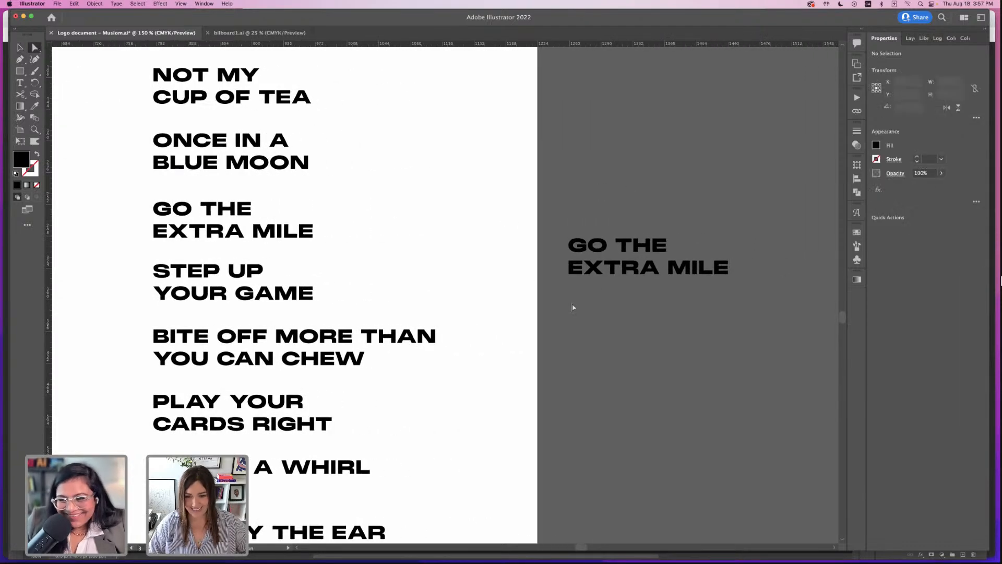
pyautogui.moveTo(663, 254); pyautogui.dragTo(745, 328)
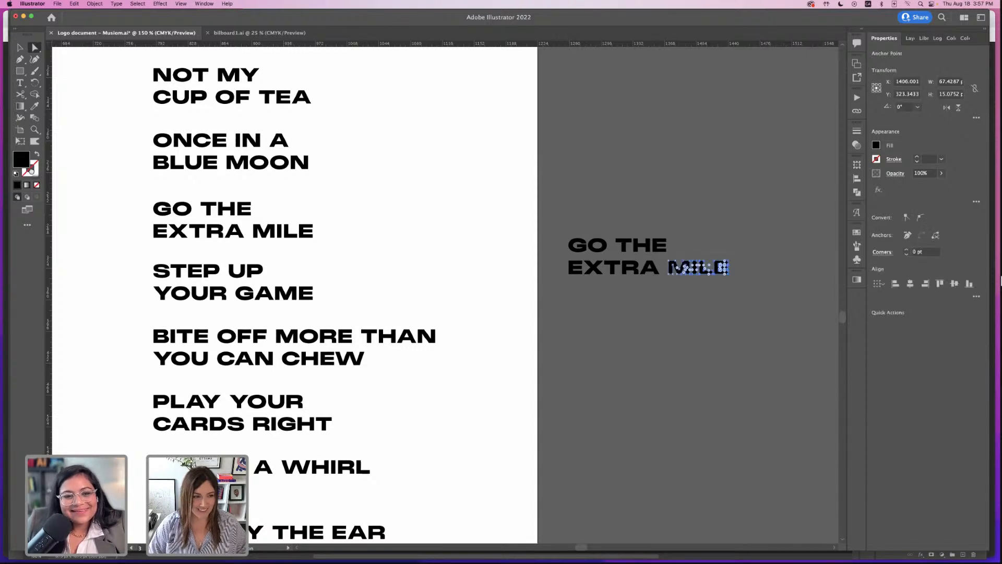
pyautogui.moveTo(22, 160); pyautogui.dragTo(34, 172)
pyautogui.click(36, 186)
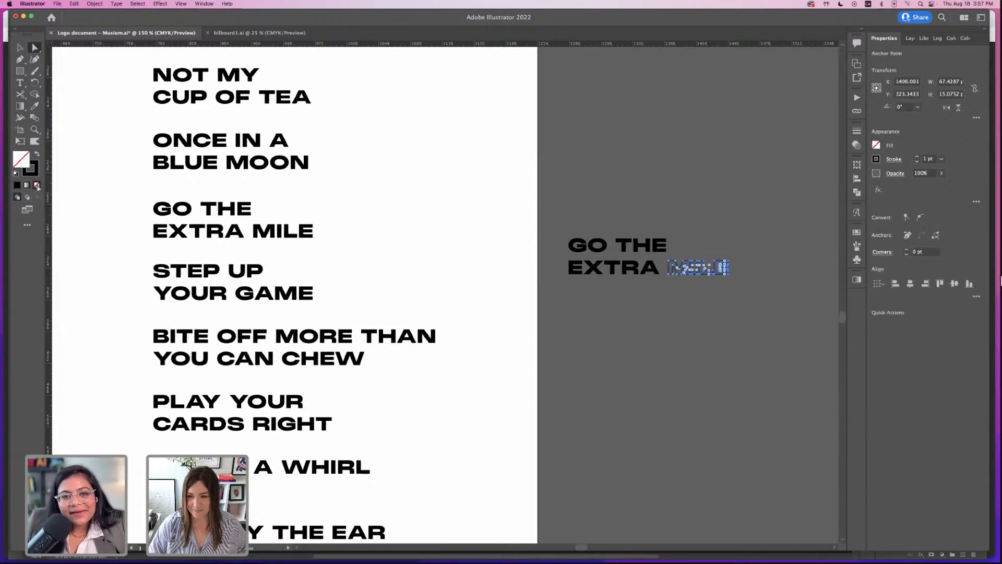
pyautogui.click(680, 204)
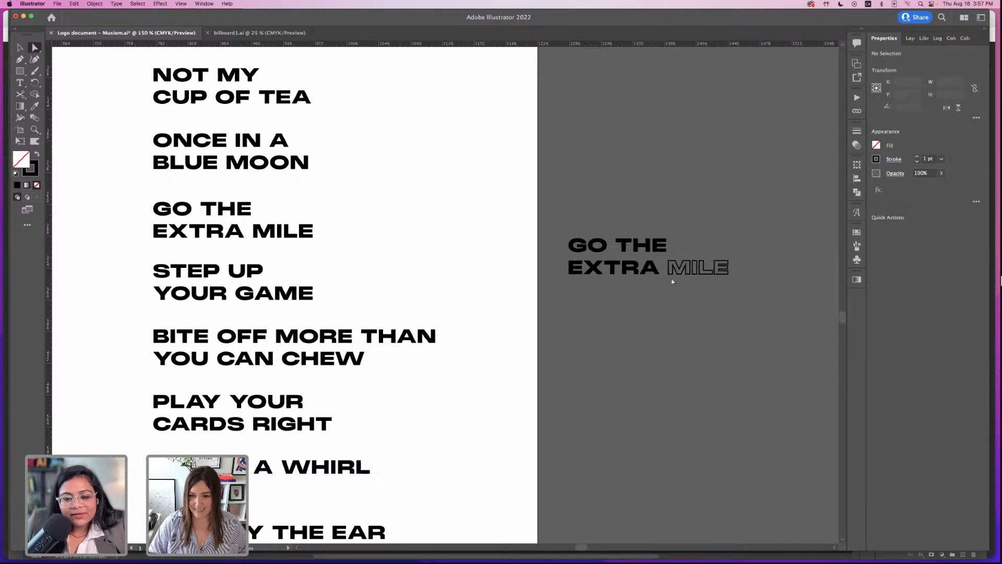
# - Expand the fill and stroke of the letters in MILE into shapes, then check the phrase's group
pyautogui.moveTo(672, 282); pyautogui.dragTo(663, 279)
pyautogui.click(94, 4)
pyautogui.moveTo(99, 27)
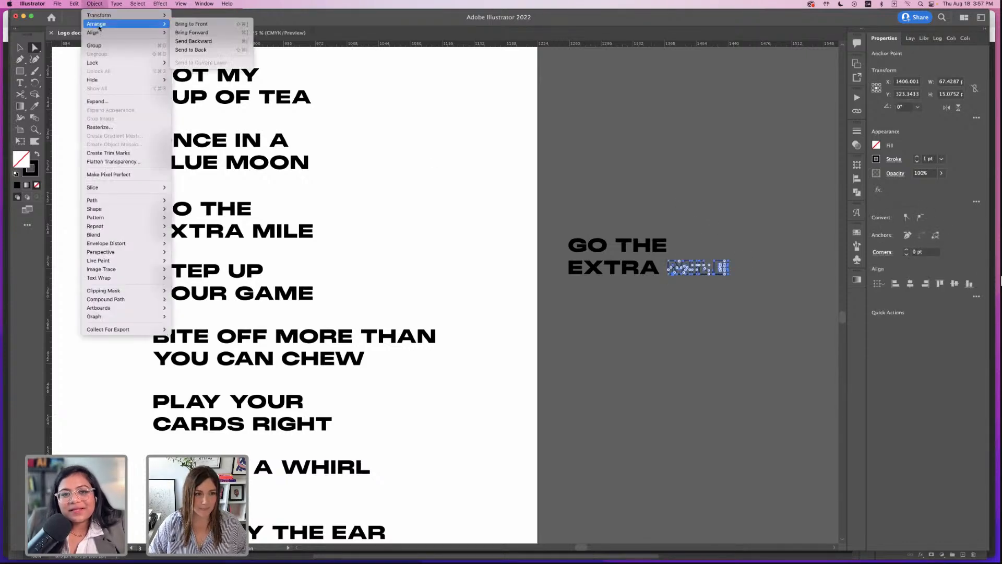
pyautogui.click(99, 101)
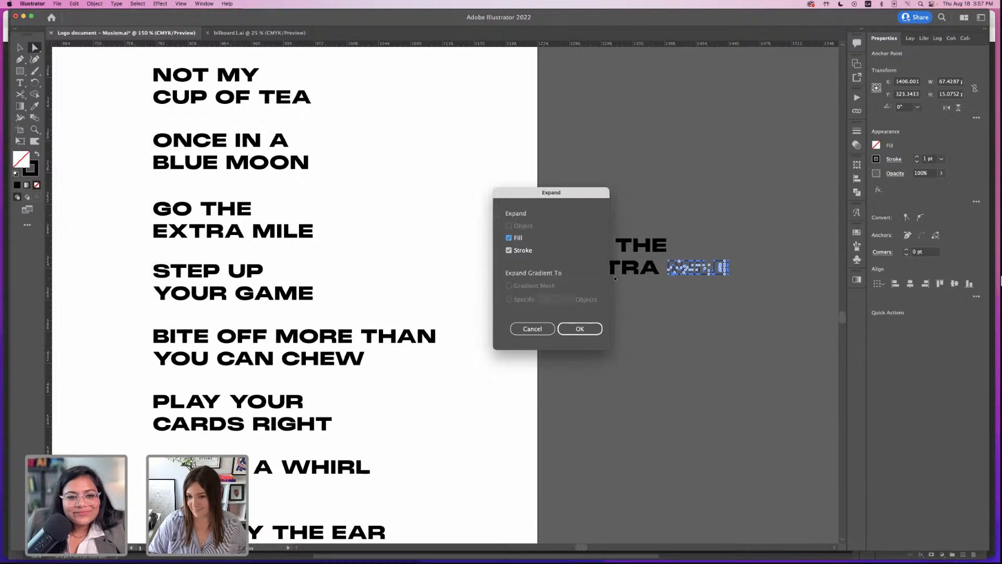
pyautogui.press('Return')
pyautogui.press('v')
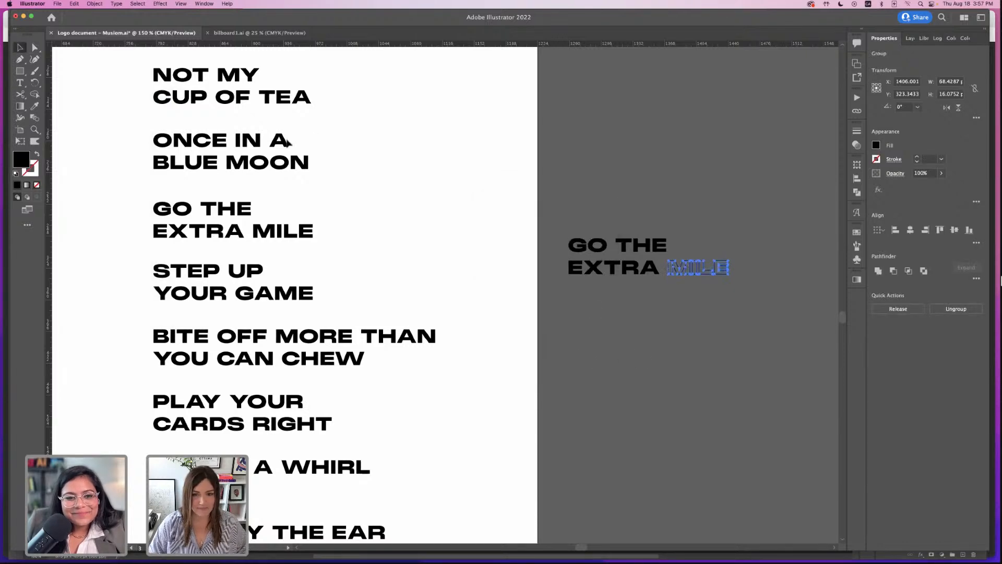
pyautogui.click(603, 247)
pyautogui.click(709, 285)
pyautogui.click(728, 271)
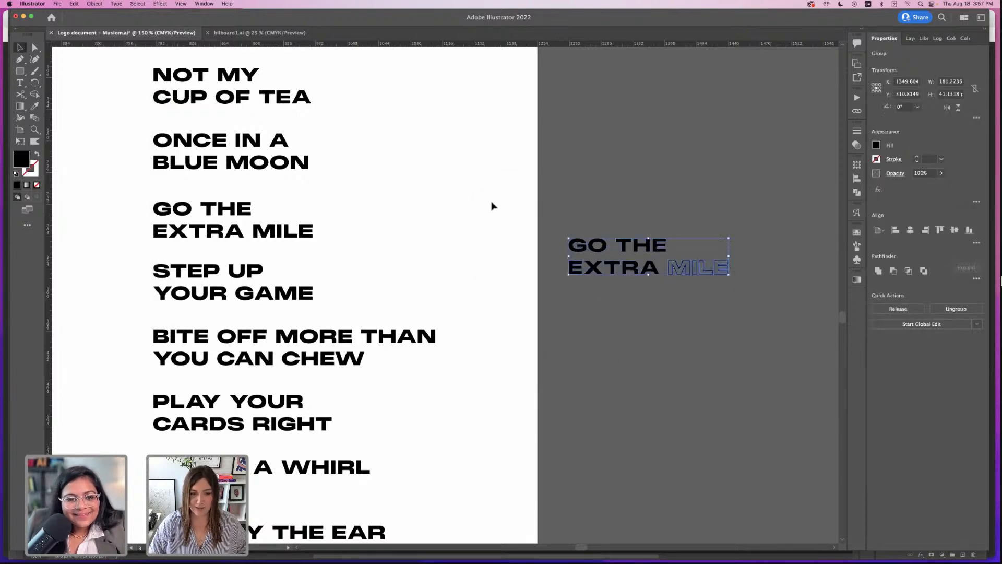
pyautogui.click(492, 206)
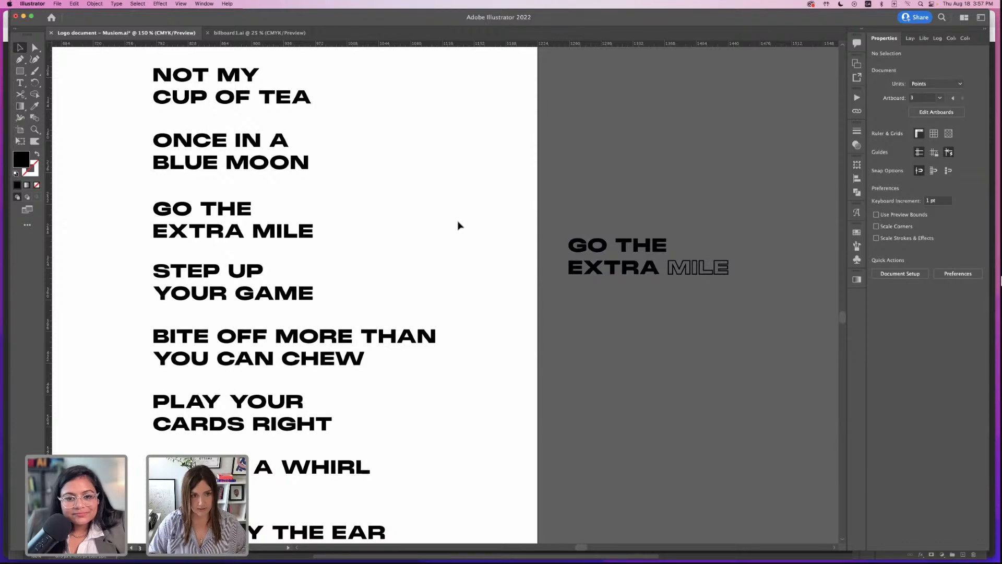
# - Examine the THINK OUTSIDE THE BOX lettering in the billboard document as a style reference, then return to the logo document
pyautogui.hotkey('ctrl', 'Tab')
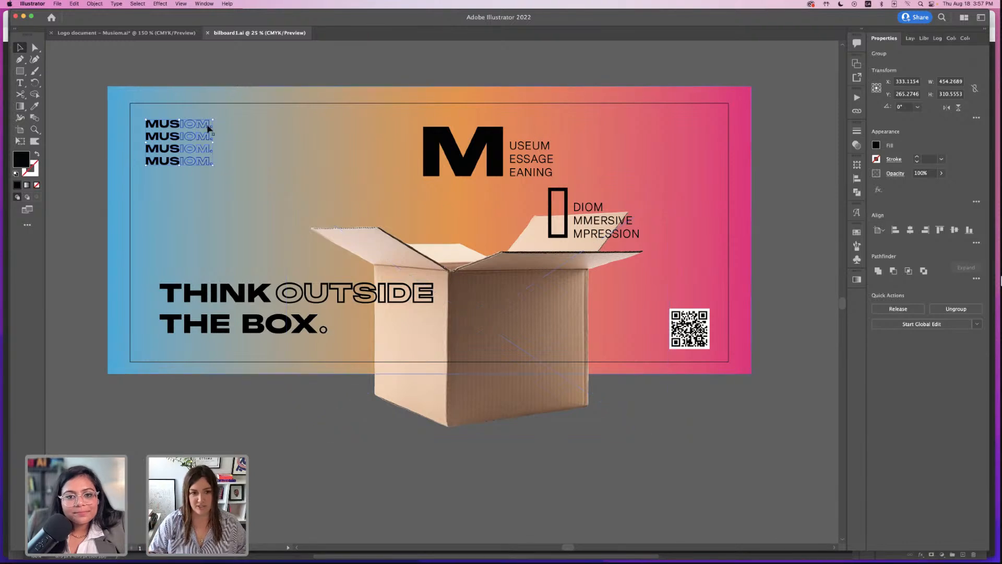
pyautogui.click(245, 78)
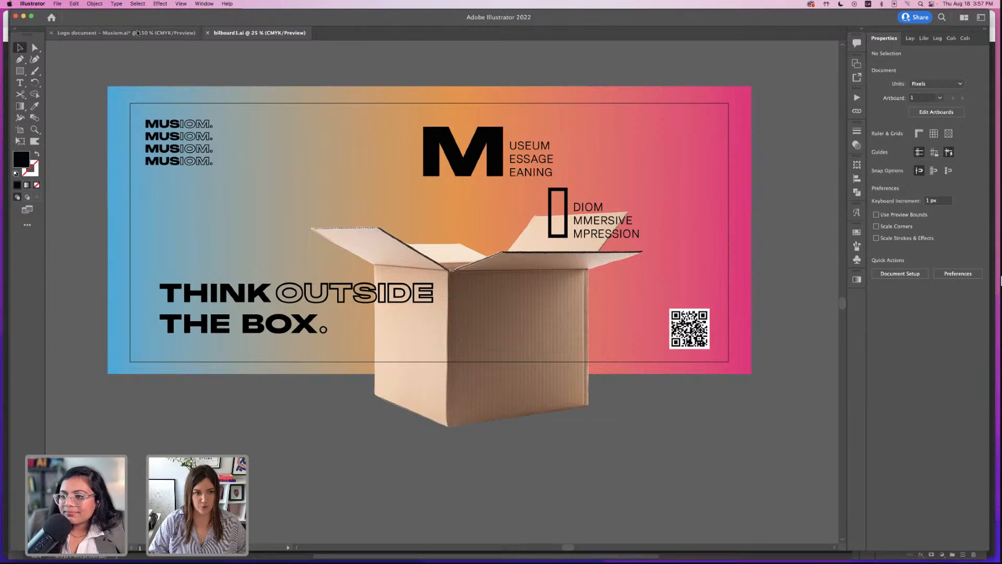
pyautogui.click(104, 33)
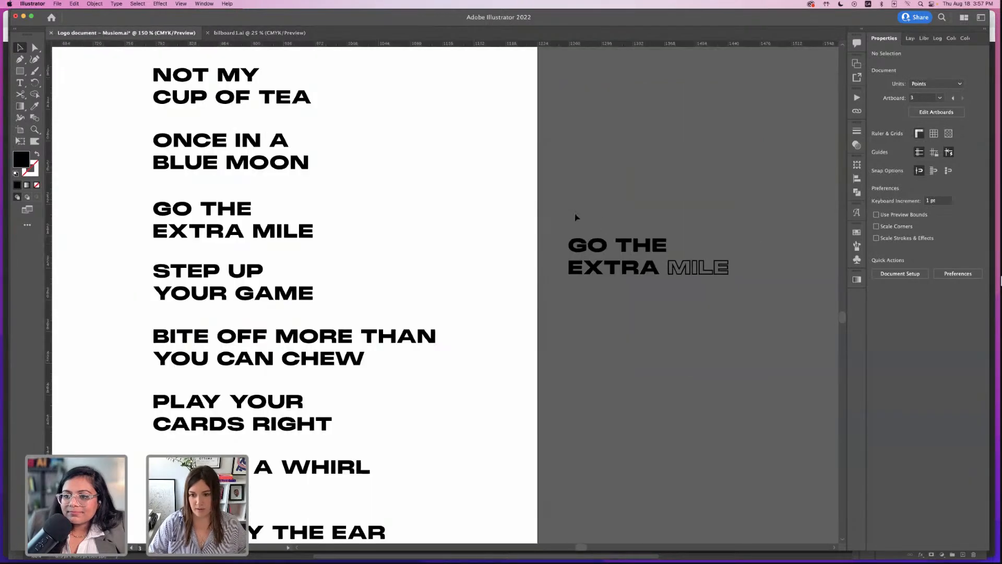
# - Copy the hollow round period after BEAR to the canvas beside the outlined GO THE EXTRA MILE phrase
pyautogui.press('super+minus')
pyautogui.press('super+minus')
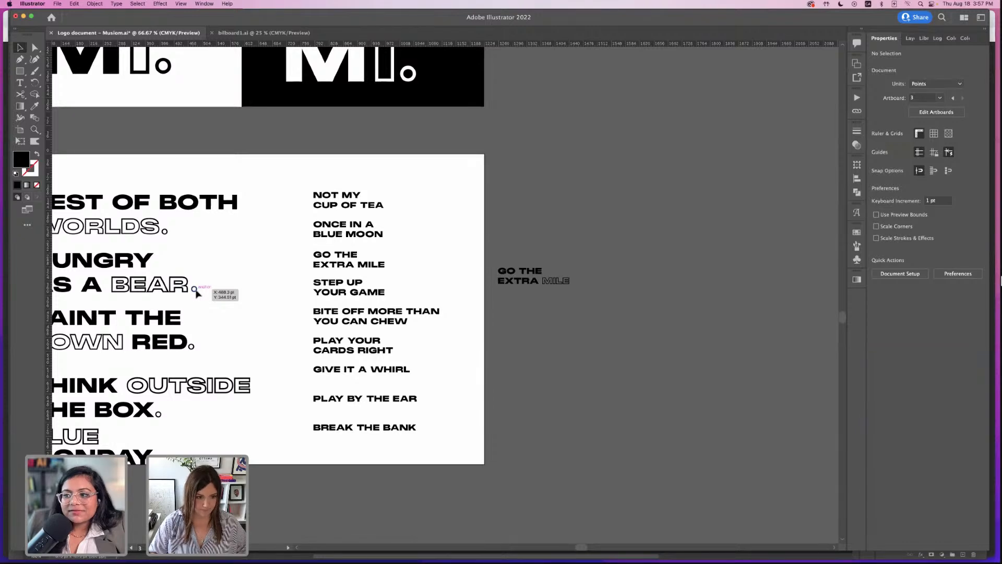
pyautogui.moveTo(197, 293); pyautogui.dragTo(590, 282)
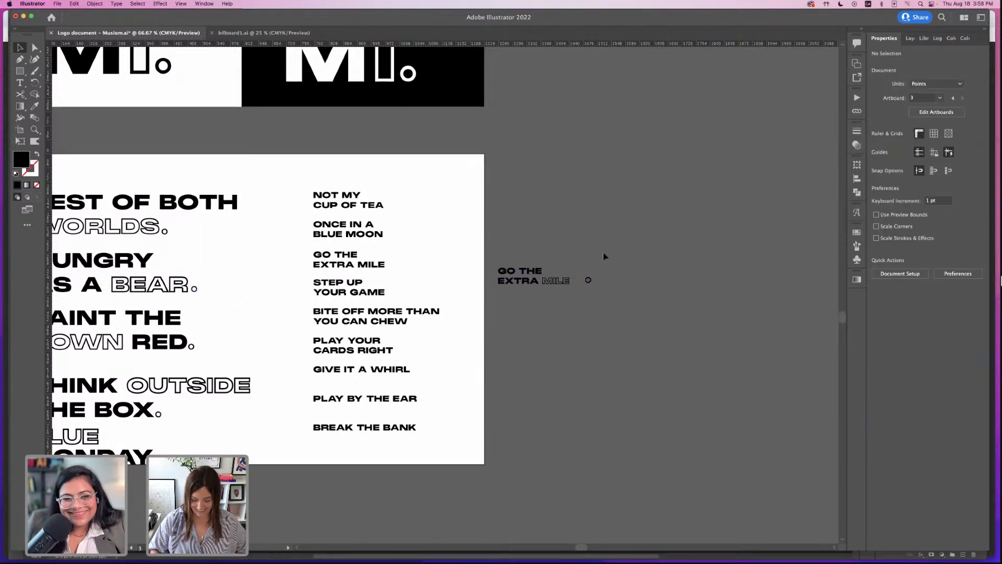
# - Scale up the outlined GO THE EXTRA MILE phrase proportionally to about 74 pt high
pyautogui.press('super+plus')
pyautogui.click(582, 276)
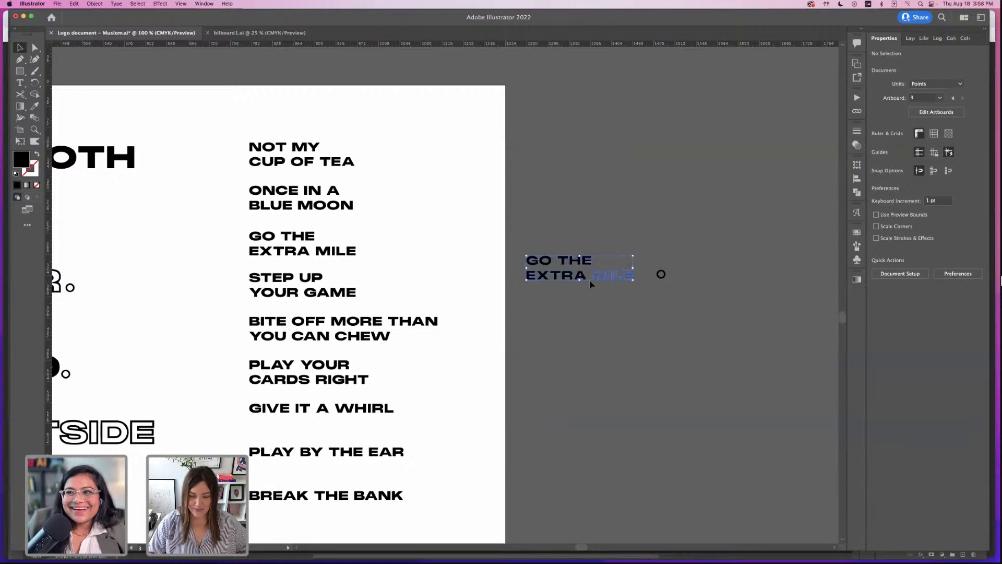
pyautogui.moveTo(526, 255); pyautogui.dragTo(440, 217)
pyautogui.click(674, 268)
pyautogui.press('super+equal')
pyautogui.press('super+equal')
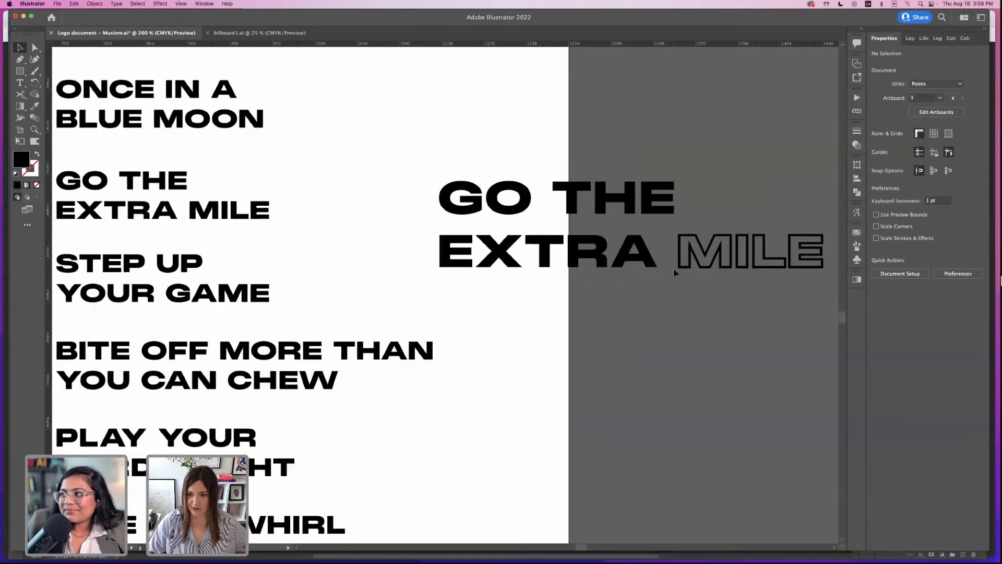
# - Scale the hollow round period down to about 7.4 pt and place it on the baseline right after MILE
pyautogui.click(707, 229)
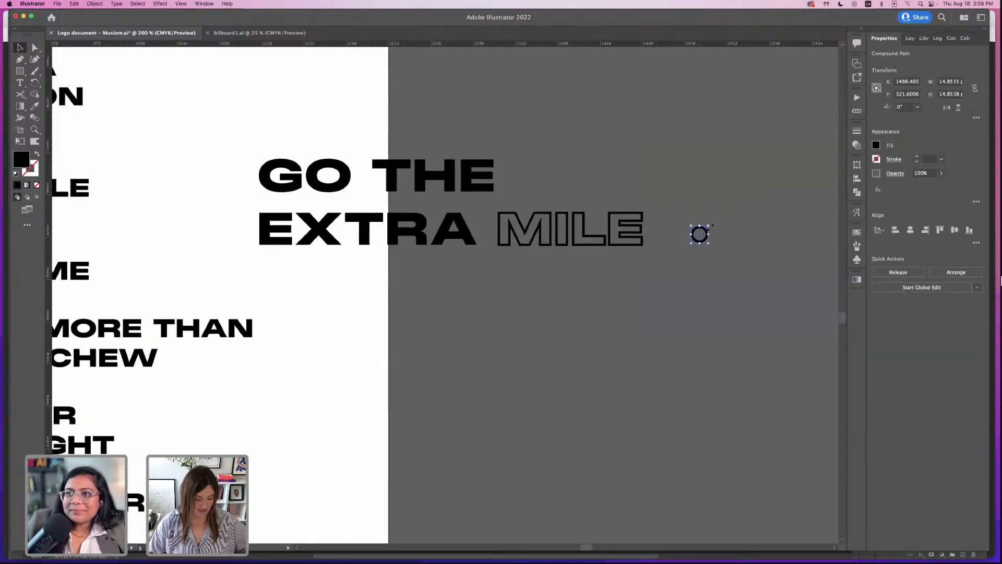
pyautogui.moveTo(709, 227); pyautogui.dragTo(700, 234)
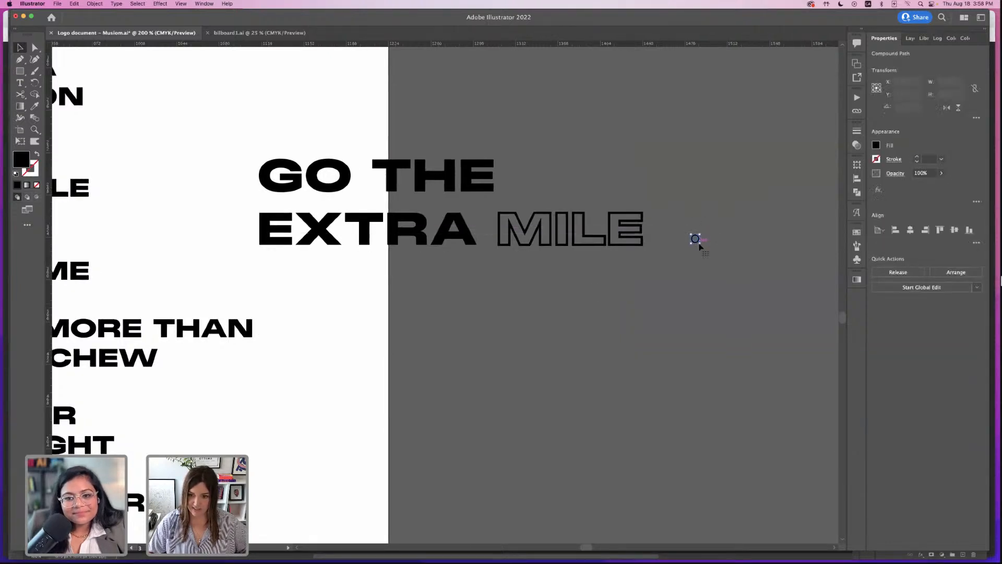
pyautogui.press('super+equal')
pyautogui.press('super+equal')
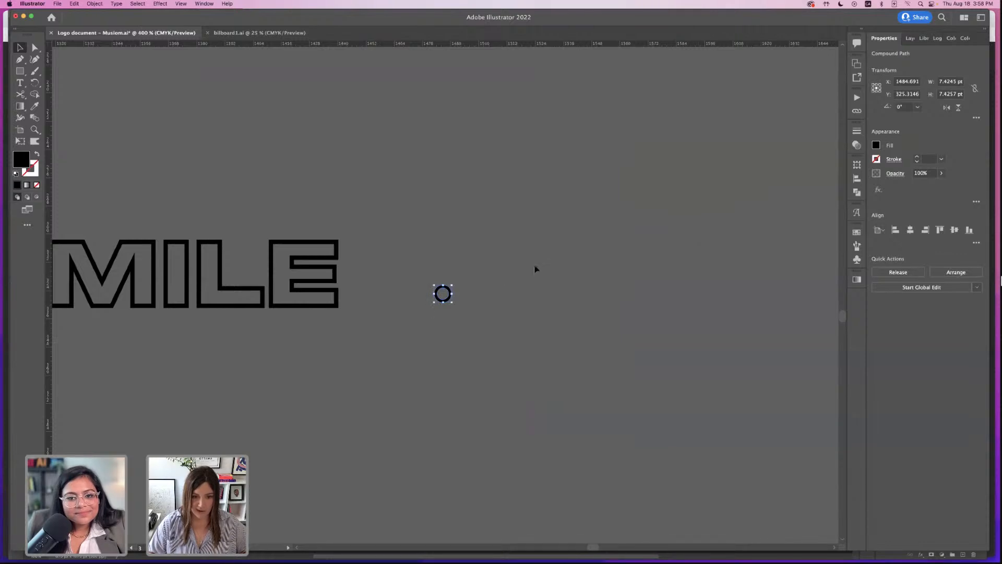
pyautogui.moveTo(495, 300); pyautogui.dragTo(409, 307)
pyautogui.hscroll(-5, 569, 189)
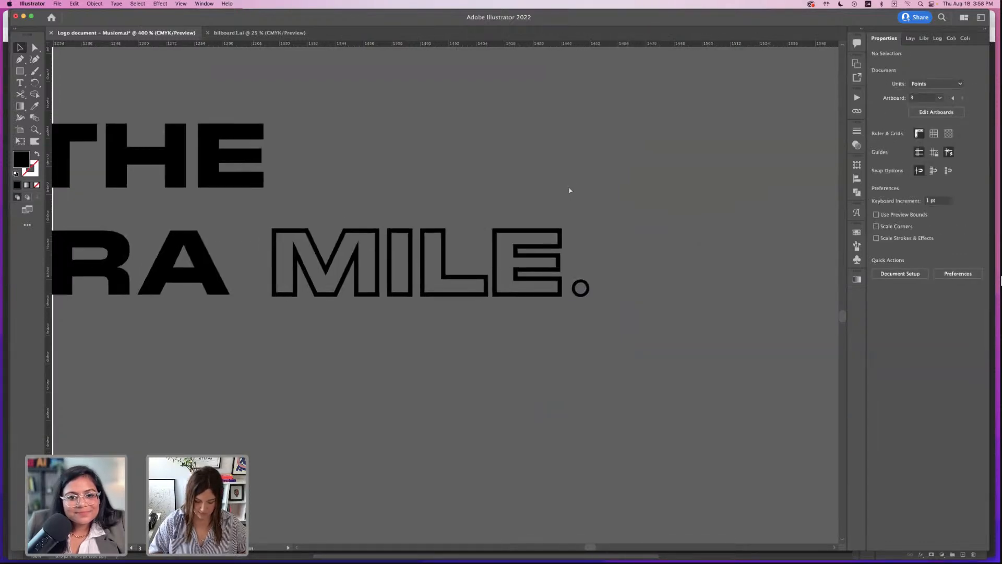
# - Check the finished GO THE EXTRA MILE lettering by selecting the whole phrase together with its period
pyautogui.press('super+minus')
pyautogui.press('super+minus')
pyautogui.hscroll(-5, 552, 188)
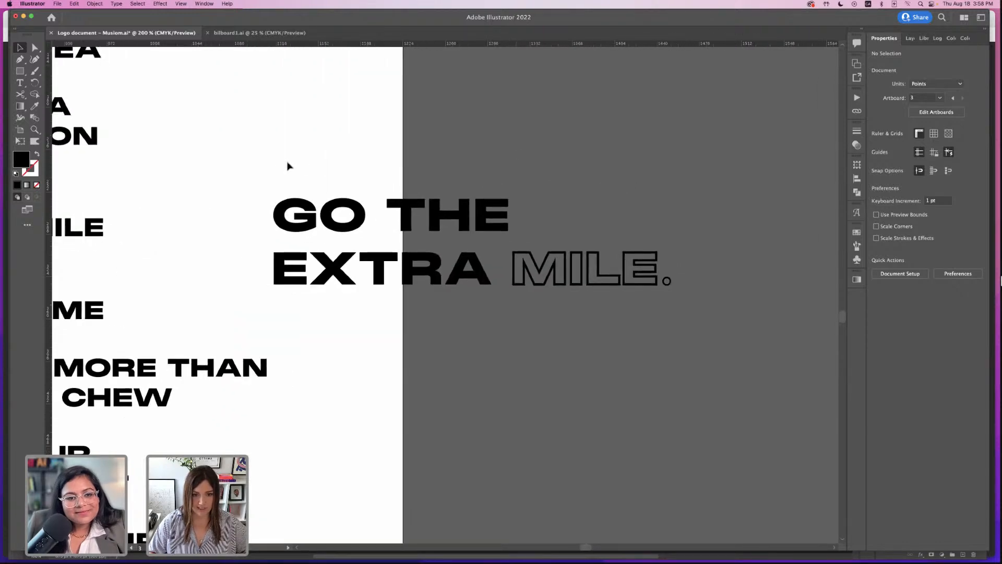
pyautogui.moveTo(288, 166); pyautogui.dragTo(714, 311)
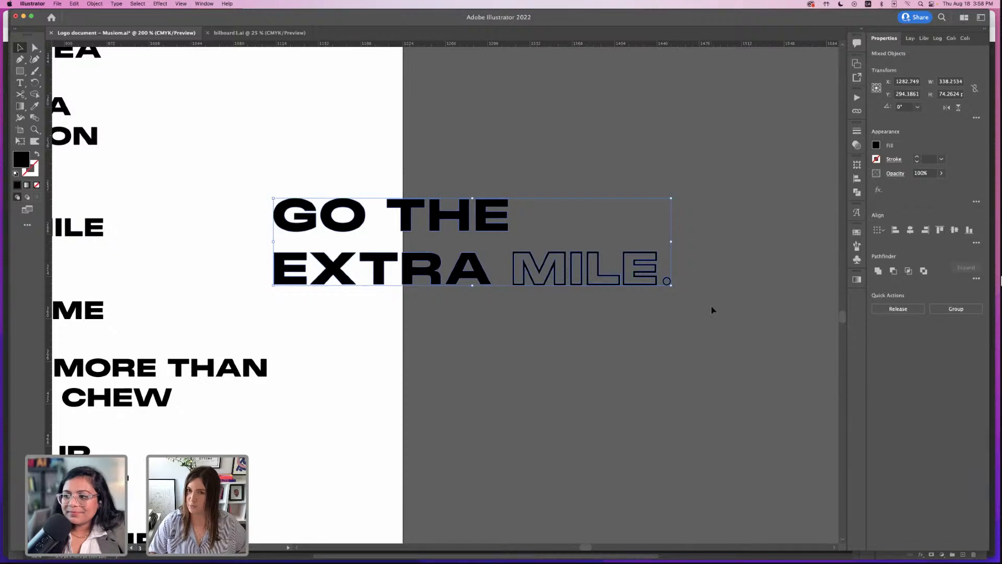
pyautogui.click(351, 111)
pyautogui.moveTo(291, 159); pyautogui.dragTo(733, 301)
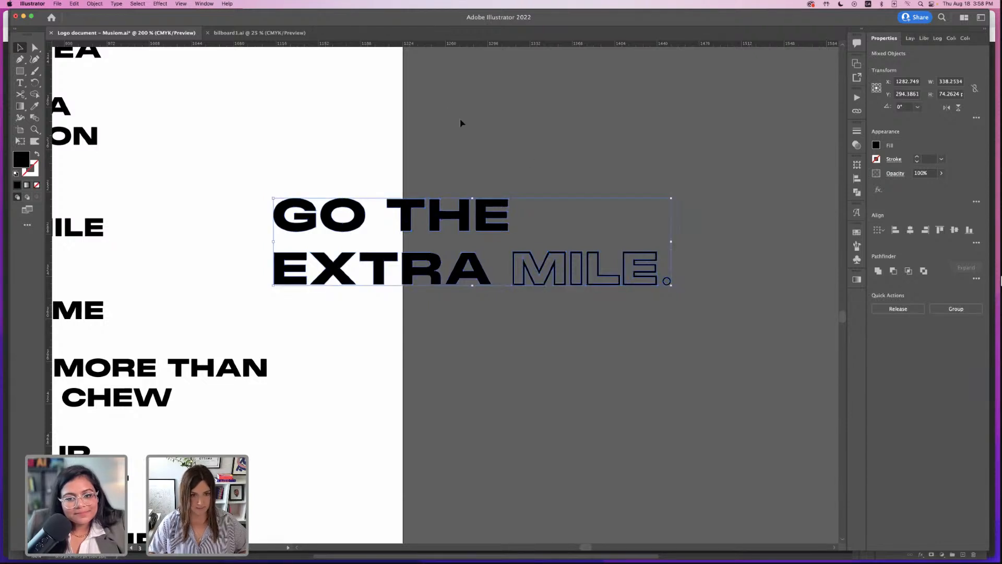
pyautogui.click(441, 111)
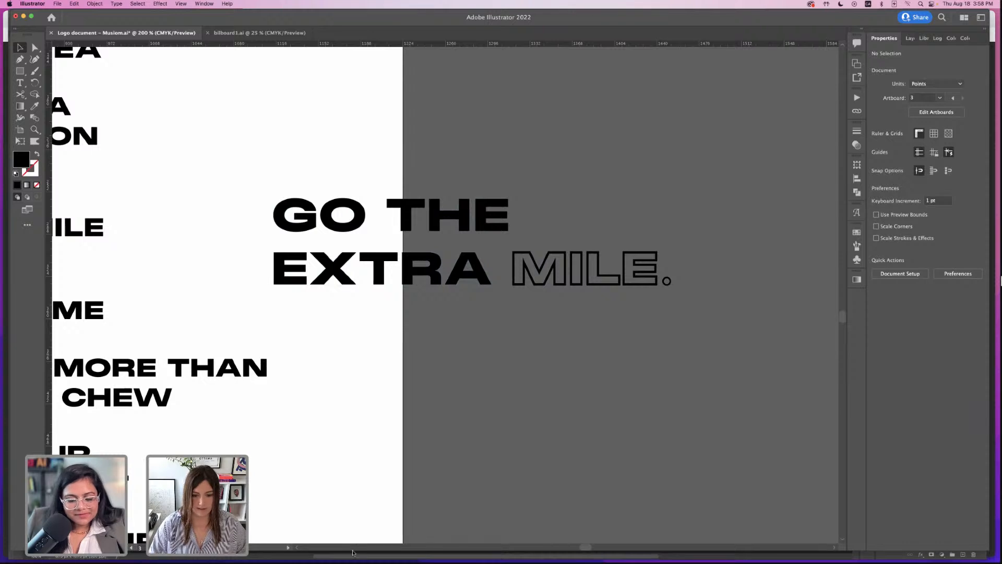
pyautogui.moveTo(726, 560)
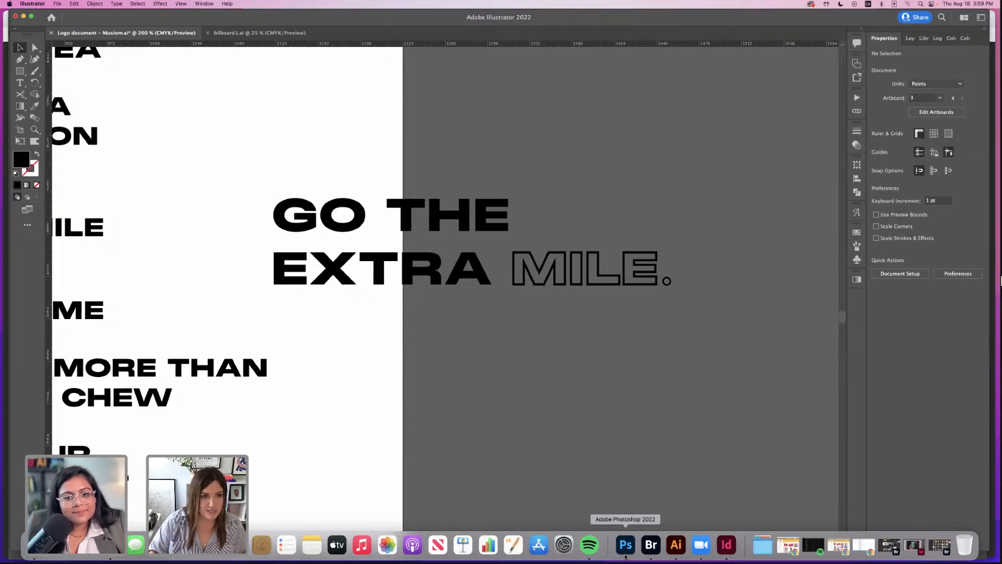
pyautogui.moveTo(251, 194); pyautogui.dragTo(729, 338)
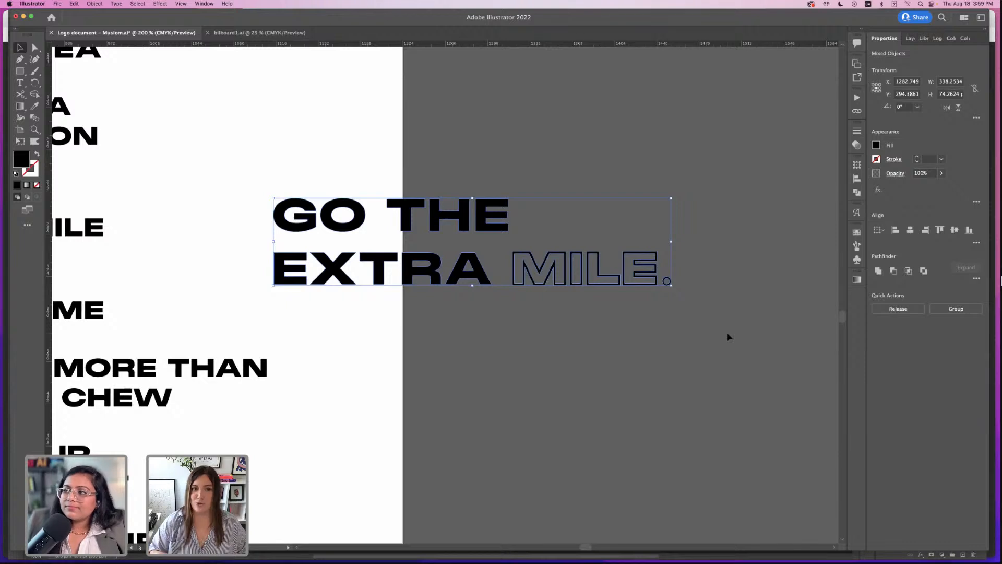
pyautogui.hscroll(-1, 728, 333)
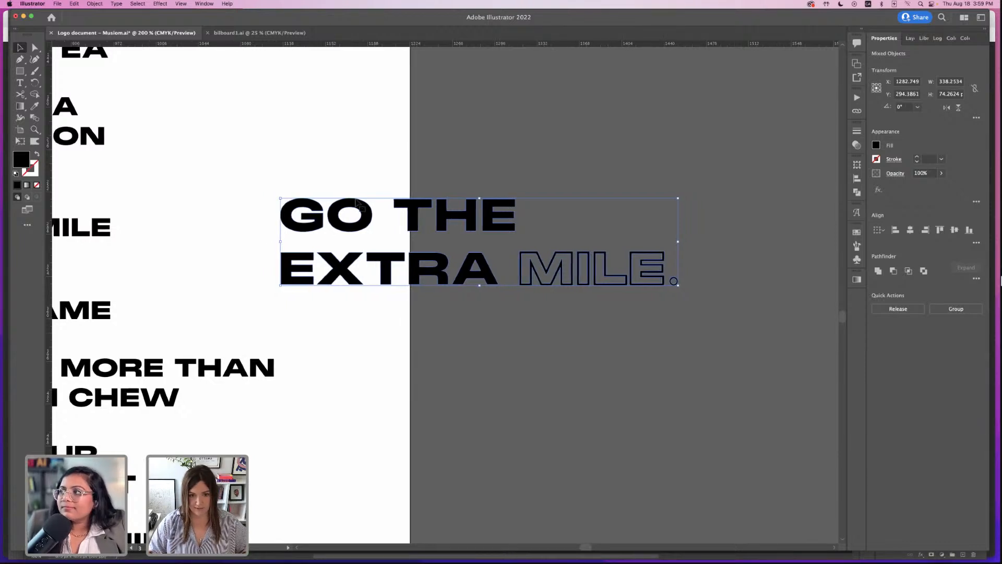
pyautogui.moveTo(277, 161); pyautogui.dragTo(712, 315)
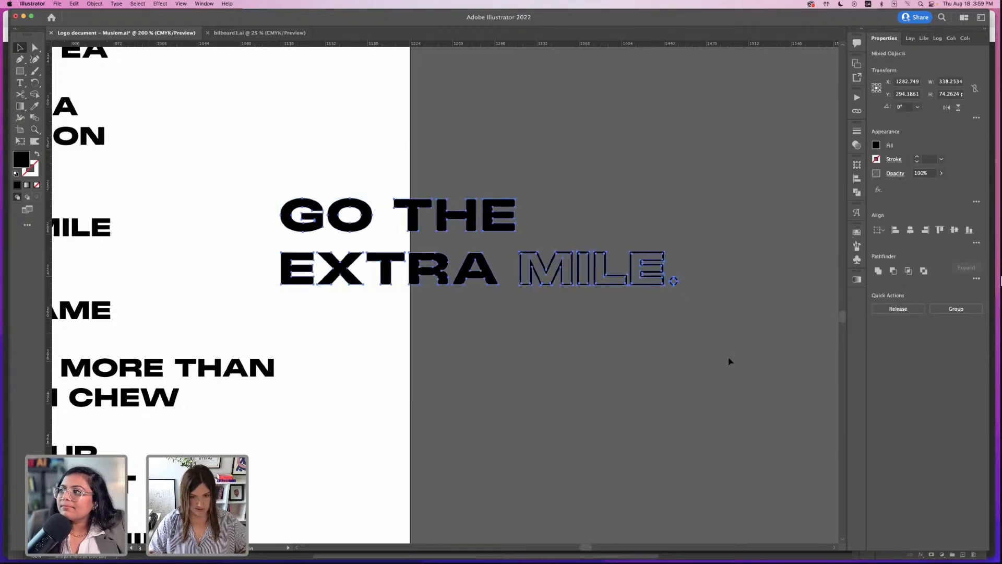
pyautogui.click(170, 94)
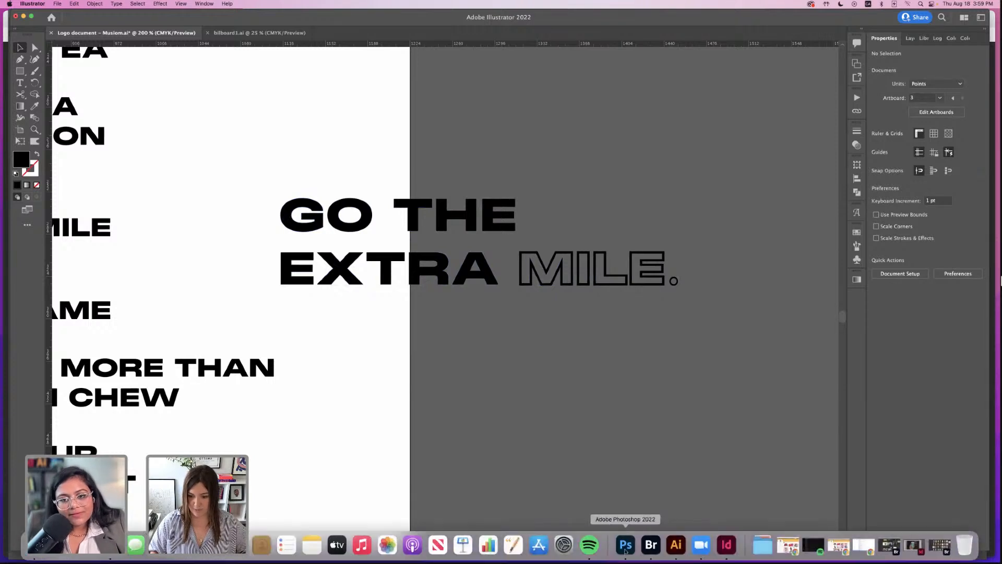
# - Switch to Photoshop and cover the whole YOUR DESIGN HERE.psb canvas with a bright blue Solid Color fill layer
pyautogui.click(625, 545)
pyautogui.moveTo(694, 330); pyautogui.dragTo(696, 331)
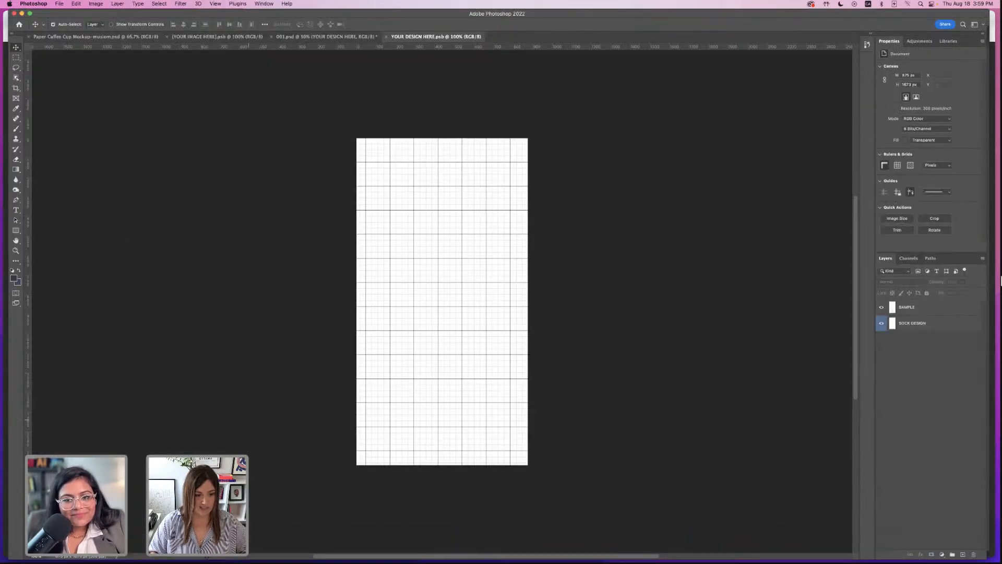
pyautogui.click(16, 57)
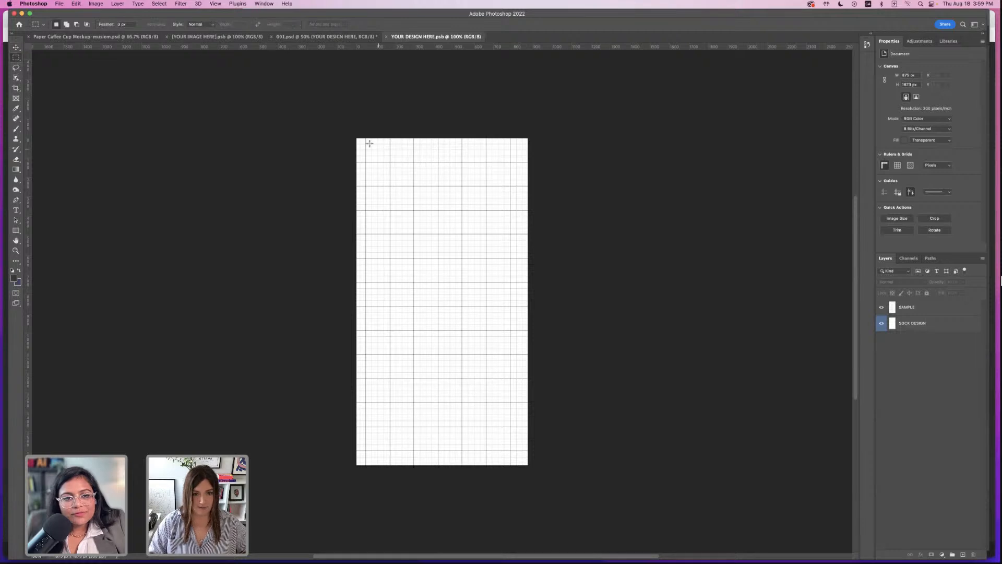
pyautogui.moveTo(355, 137); pyautogui.dragTo(537, 468)
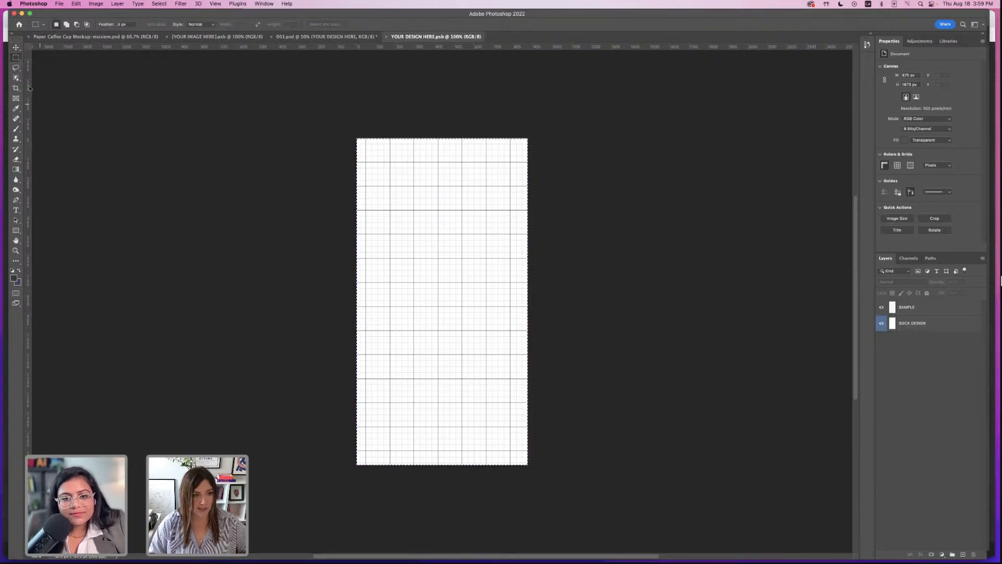
pyautogui.click(942, 555)
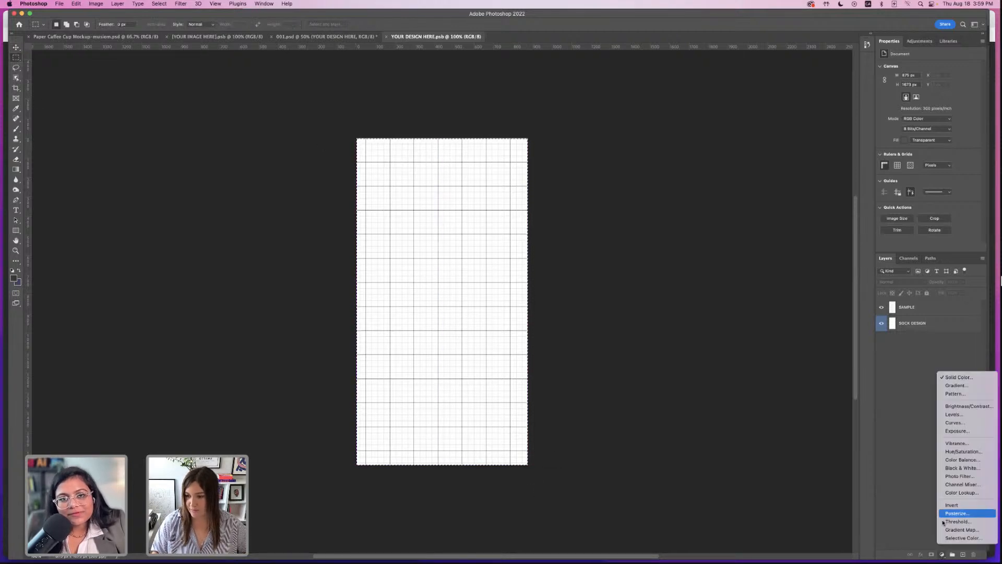
pyautogui.click(953, 378)
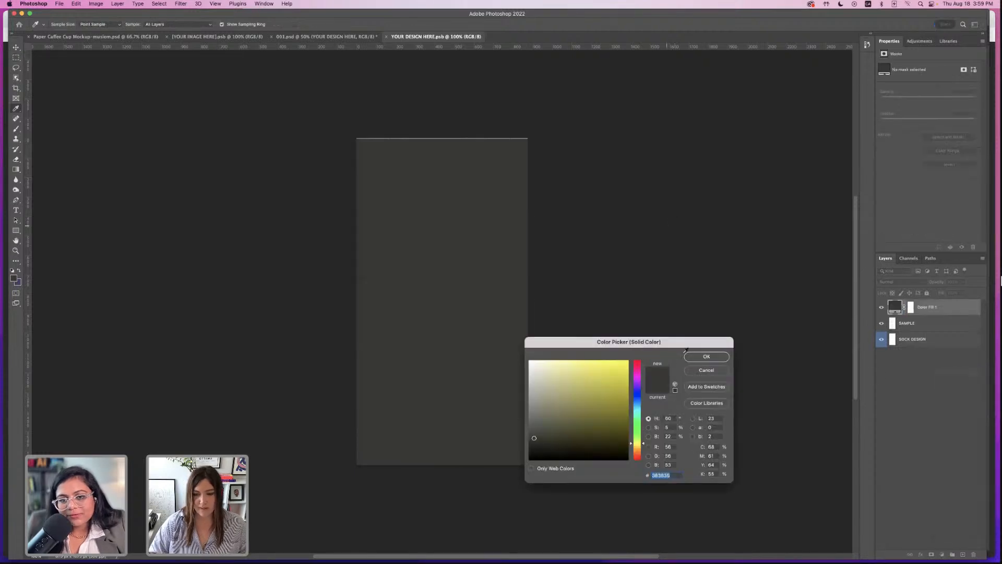
pyautogui.moveTo(637, 443); pyautogui.dragTo(637, 396)
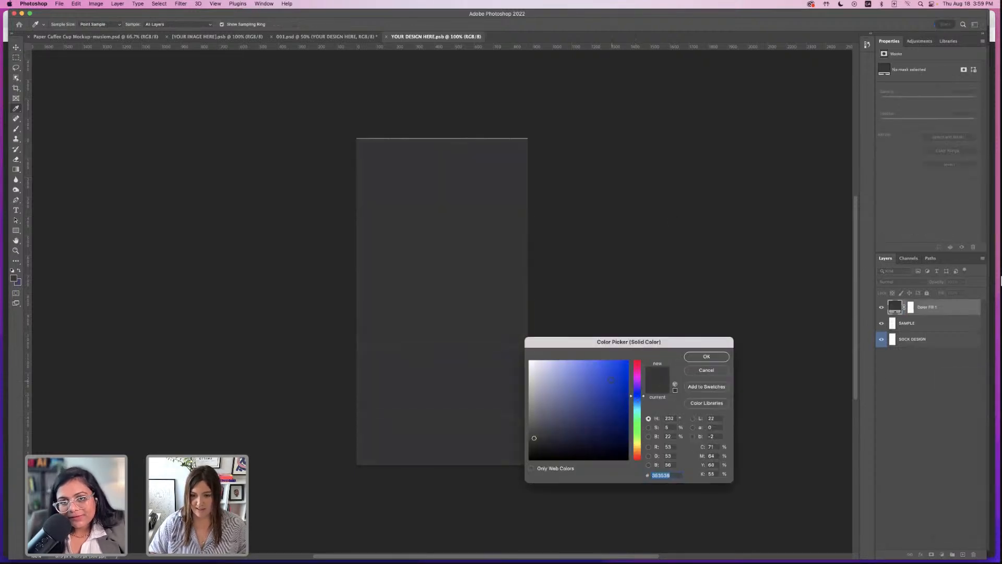
pyautogui.click(608, 371)
pyautogui.click(706, 356)
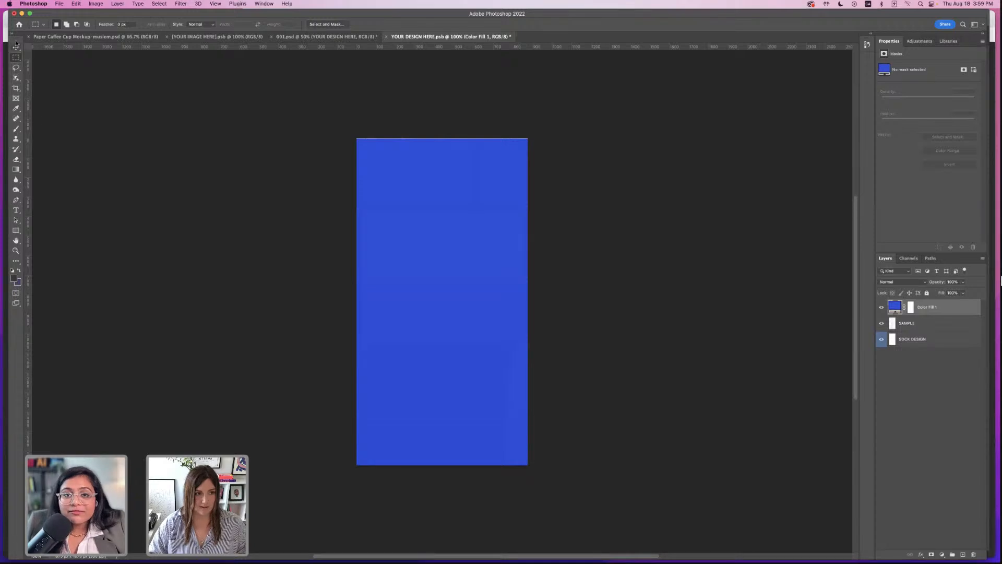
# - Scale the blue fill layer up to about 103% so it extends slightly past every edge of the canvas
pyautogui.press('super+t')
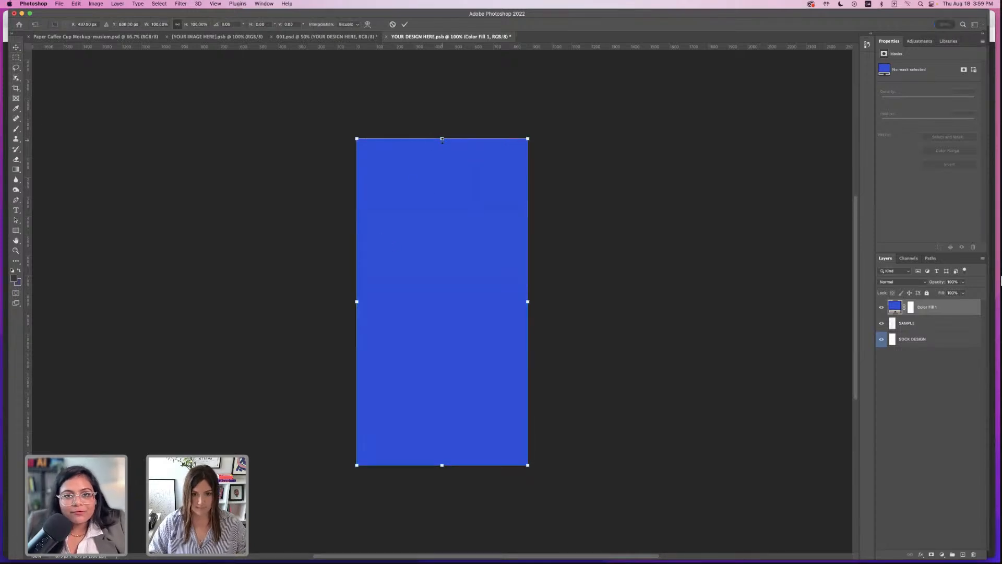
pyautogui.moveTo(442, 139); pyautogui.dragTo(442, 127)
pyautogui.moveTo(447, 169); pyautogui.dragTo(447, 174)
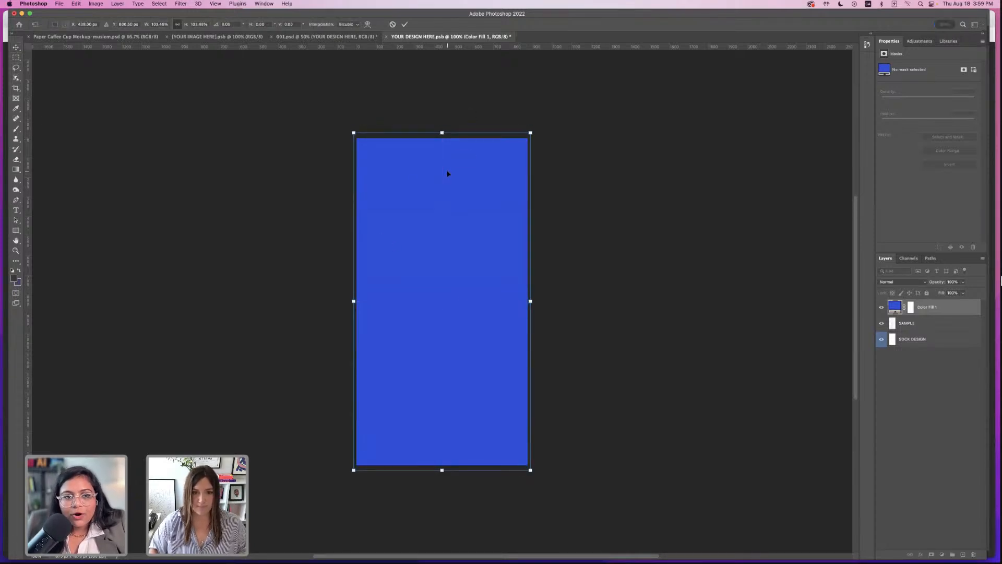
pyautogui.press('Return')
# - Switch to Illustrator, move the whole GO THE EXTRA MILE. lettering off the artboard onto the gray canvas and recolor it white
pyautogui.moveTo(562, 553)
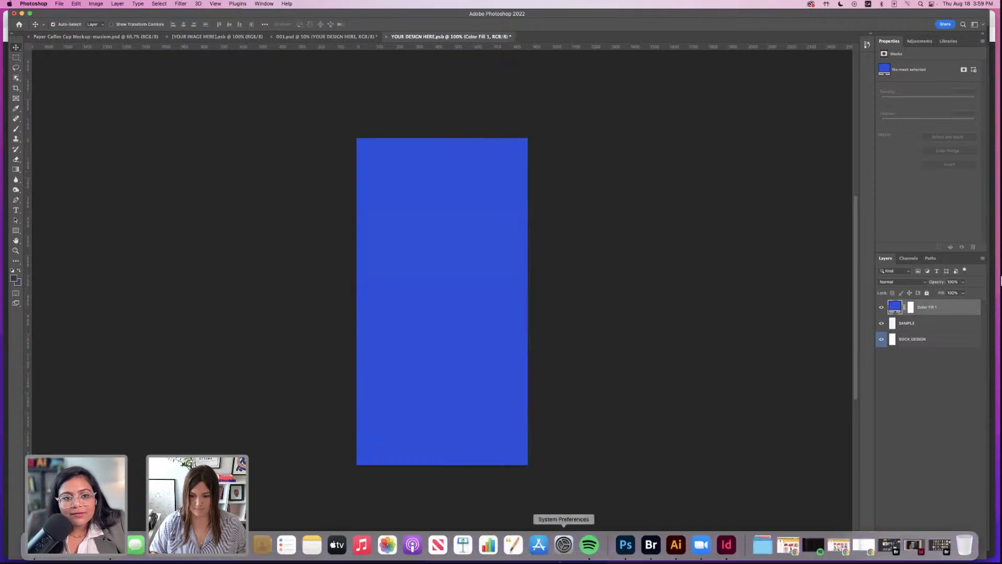
pyautogui.click(675, 545)
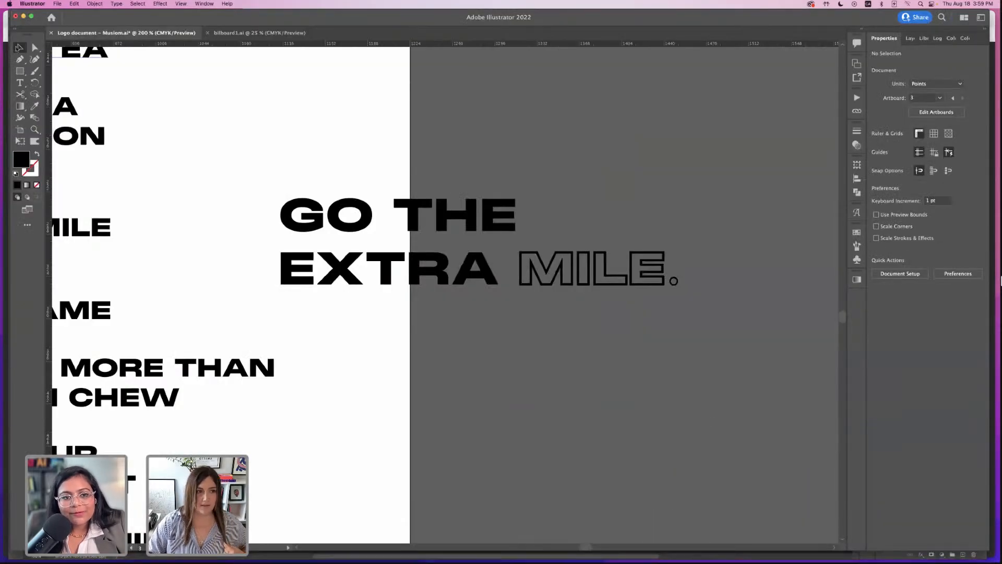
pyautogui.click(19, 48)
pyautogui.moveTo(286, 172); pyautogui.dragTo(655, 301)
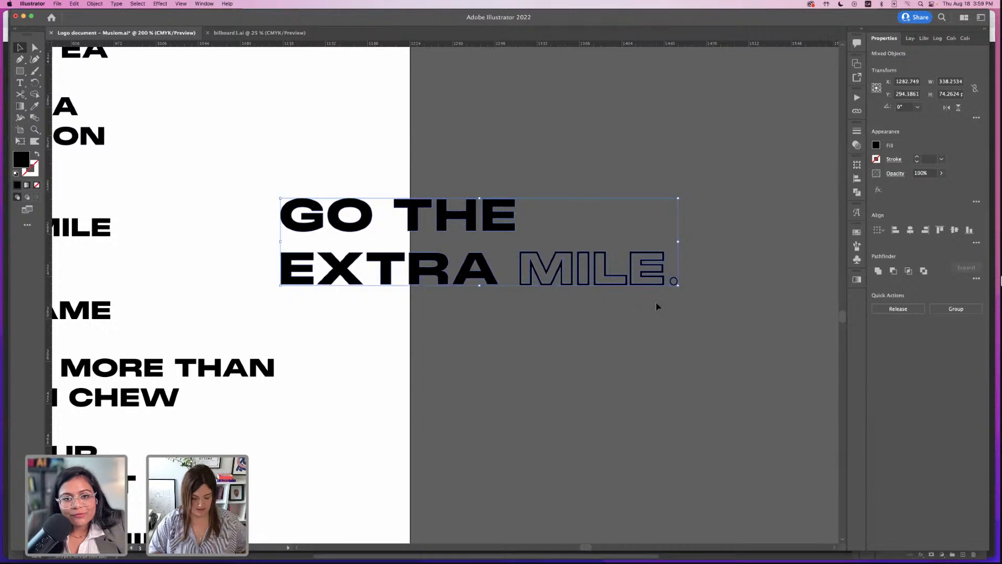
pyautogui.press('super+minus')
pyautogui.moveTo(409, 275); pyautogui.dragTo(516, 261)
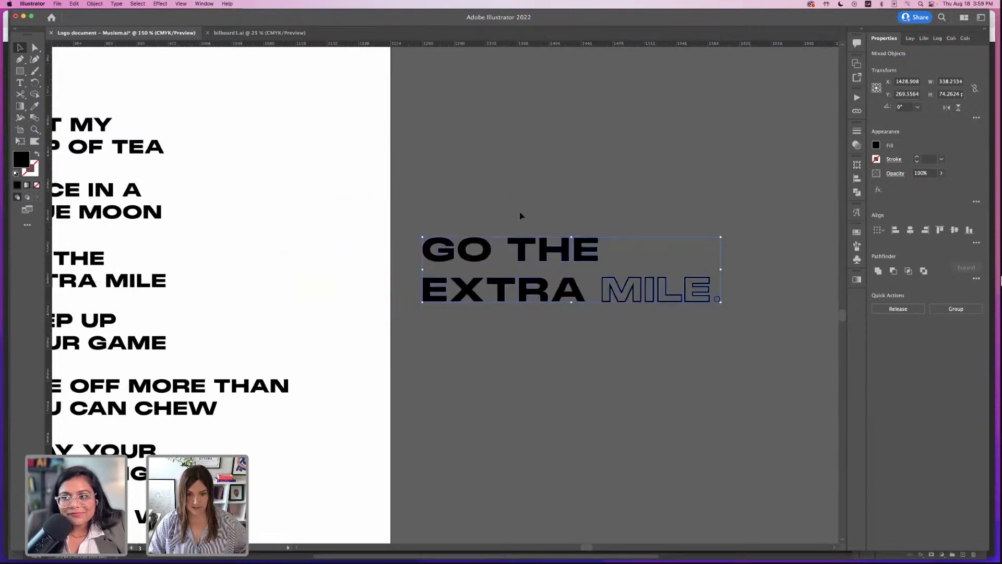
pyautogui.press('i')
pyautogui.click(366, 200)
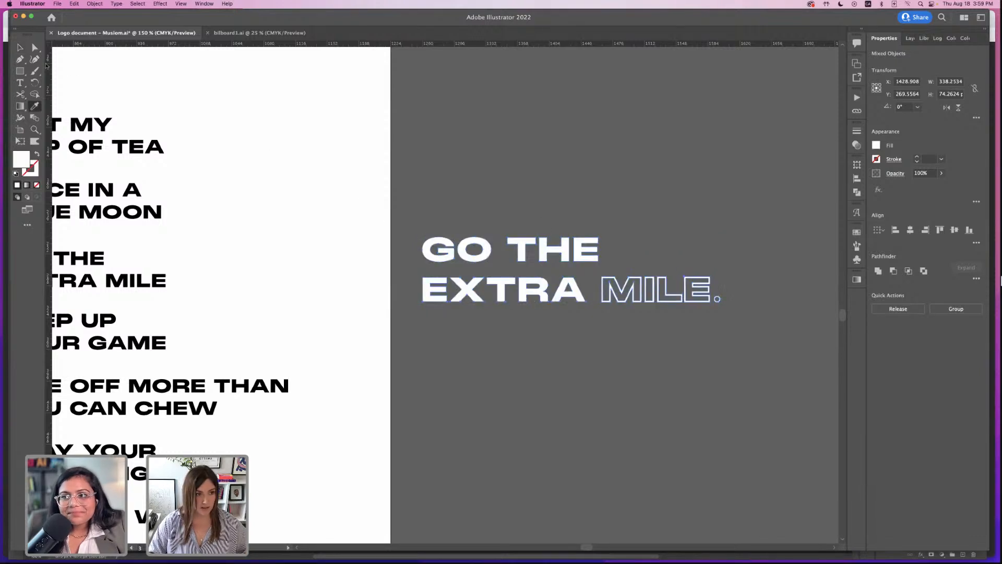
pyautogui.press('v')
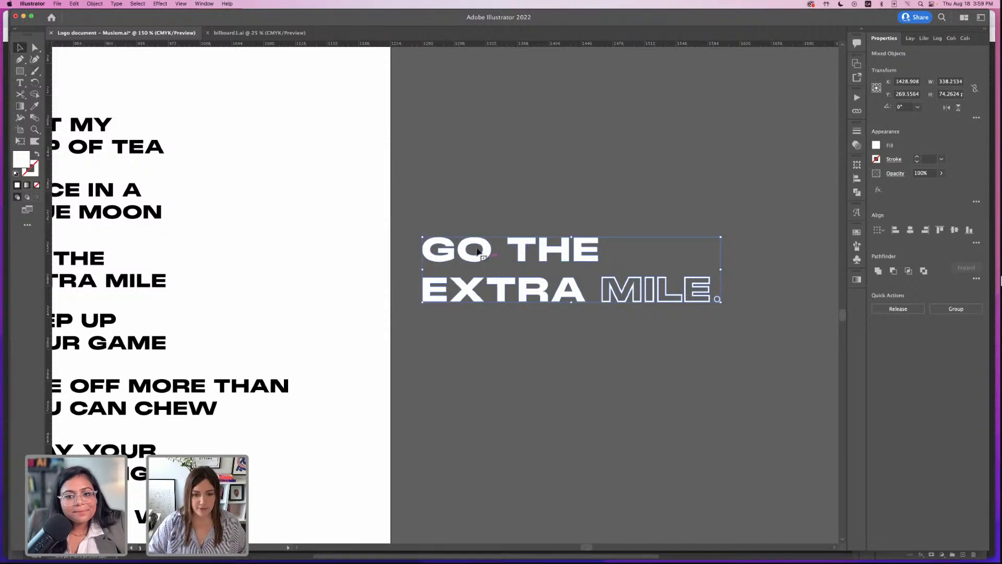
# - Paste the white lettering into the Photoshop sock design as a Smart Object and scale it to about 49%, centered on the blue
pyautogui.click(625, 545)
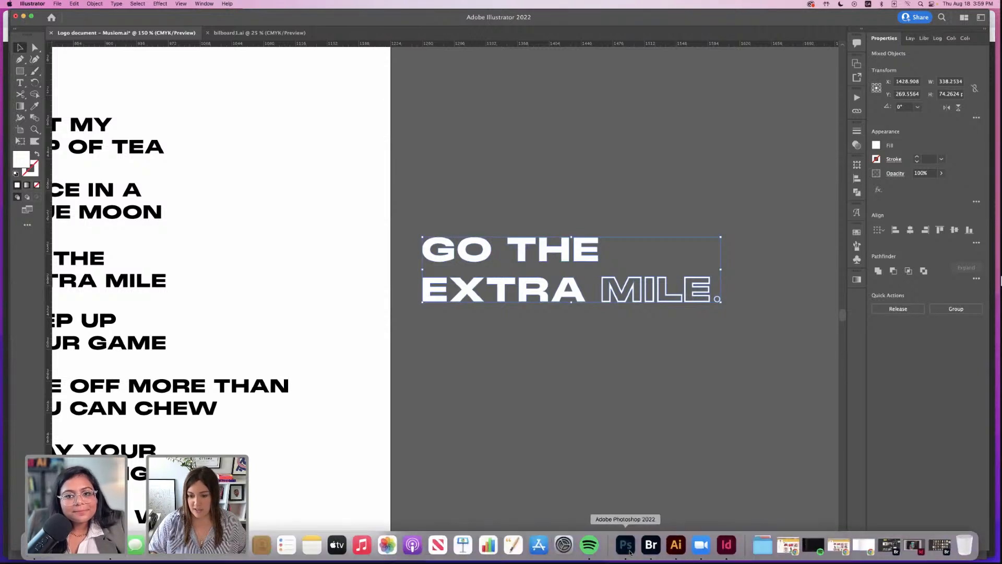
pyautogui.click(637, 353)
pyautogui.press('super+v')
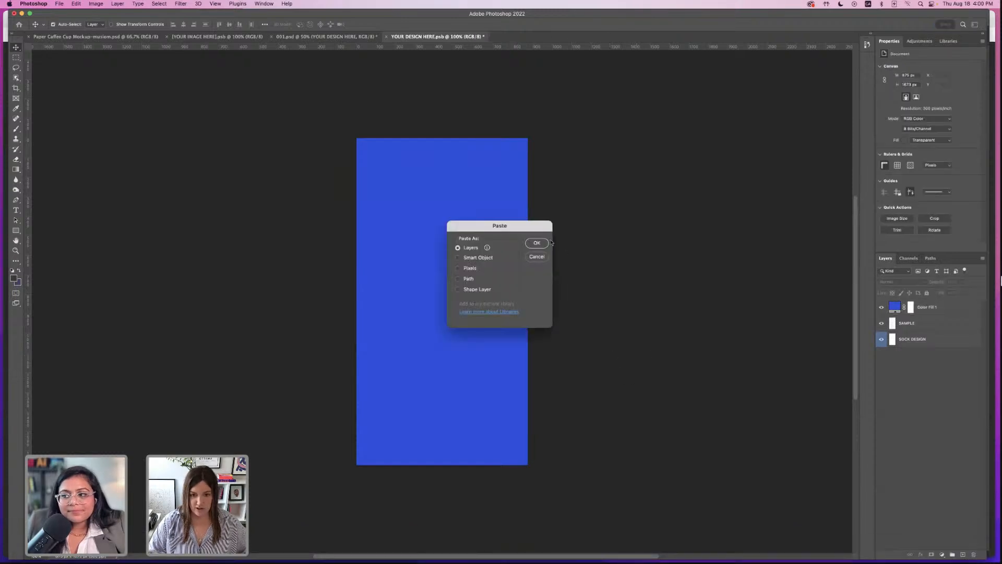
pyautogui.click(465, 258)
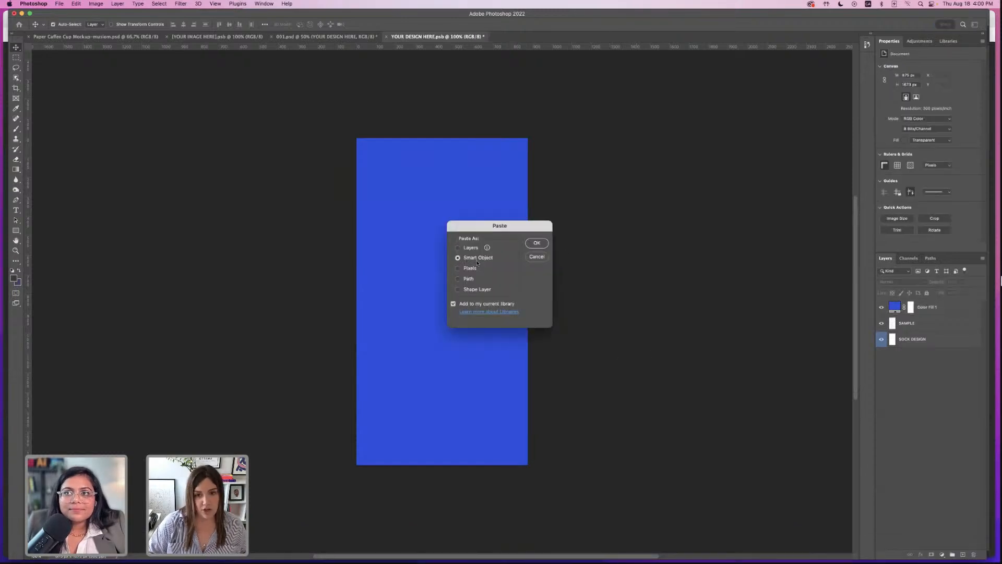
pyautogui.click(536, 243)
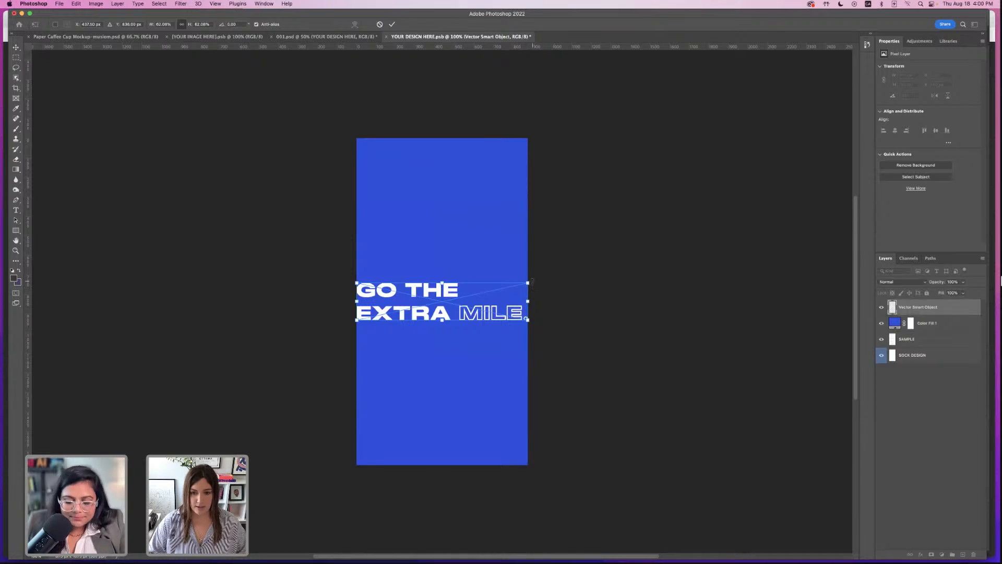
pyautogui.moveTo(527, 283); pyautogui.dragTo(485, 314)
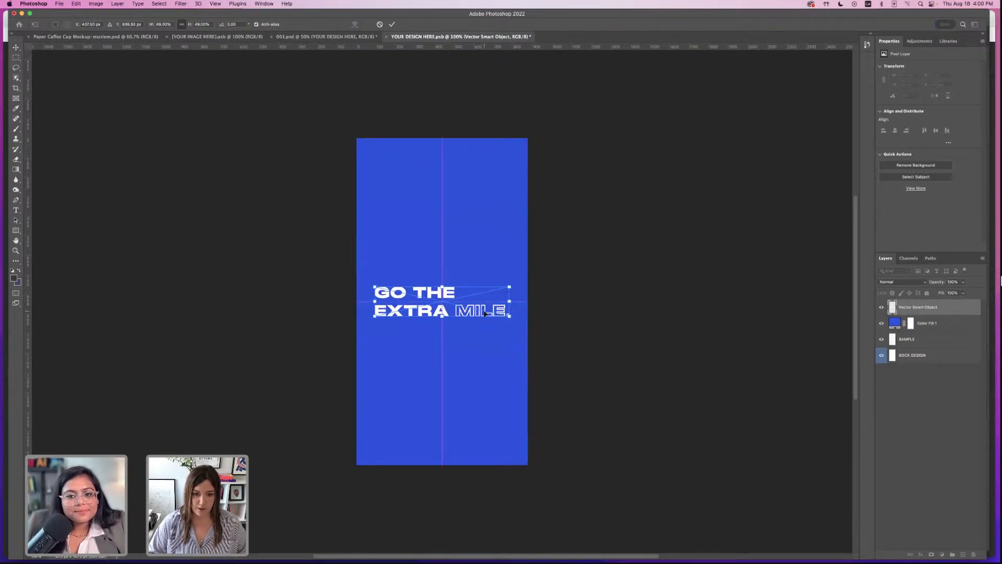
pyautogui.click(16, 47)
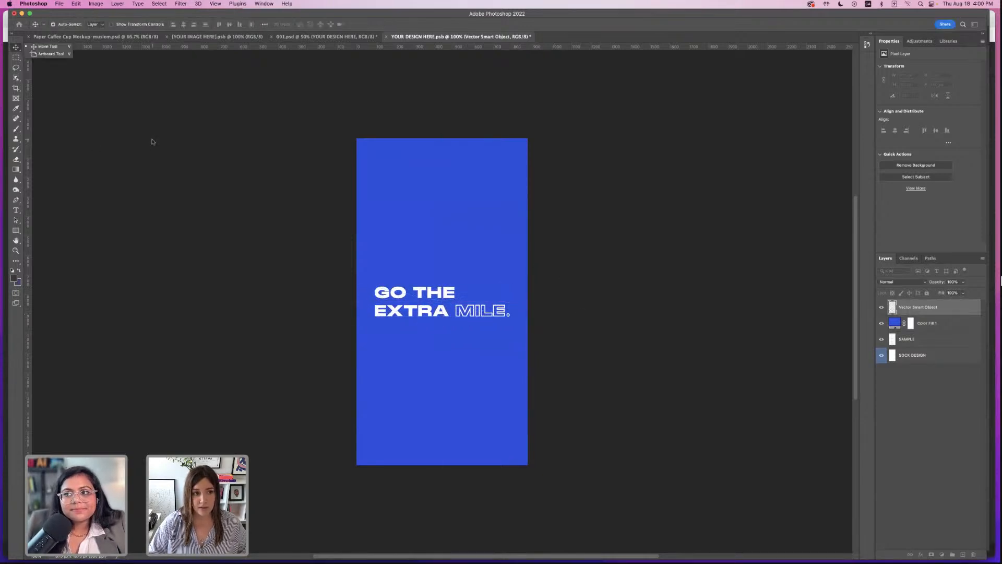
pyautogui.click(152, 140)
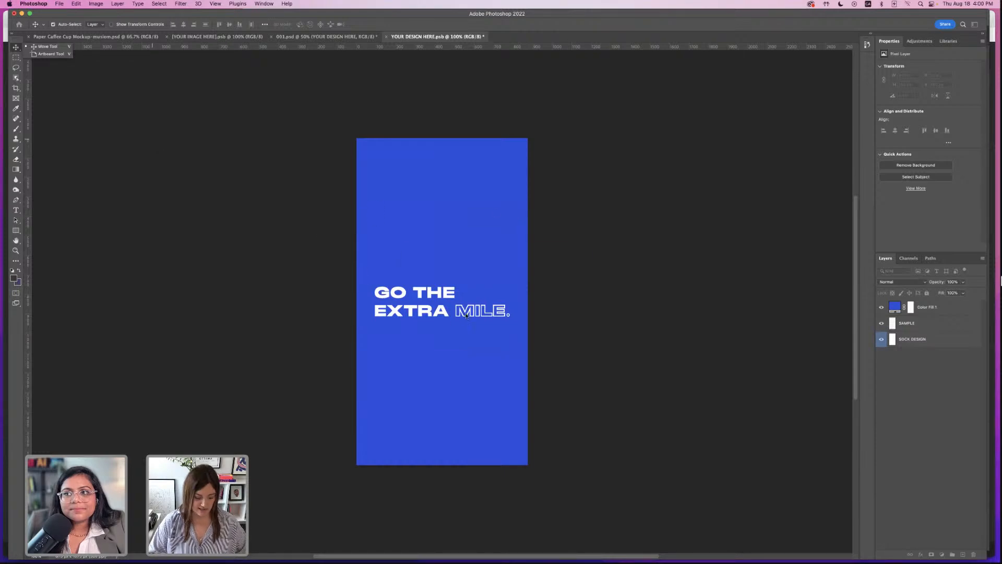
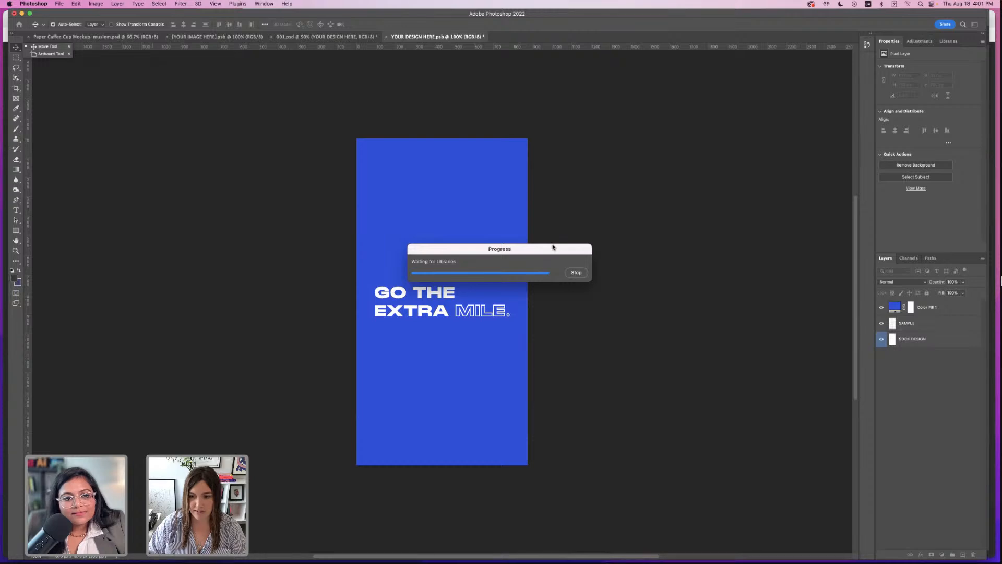
# - Force quit Adobe Photoshop 2022 while it waits for Libraries, and return to the Illustrator lettering document
pyautogui.moveTo(554, 249); pyautogui.dragTo(628, 273)
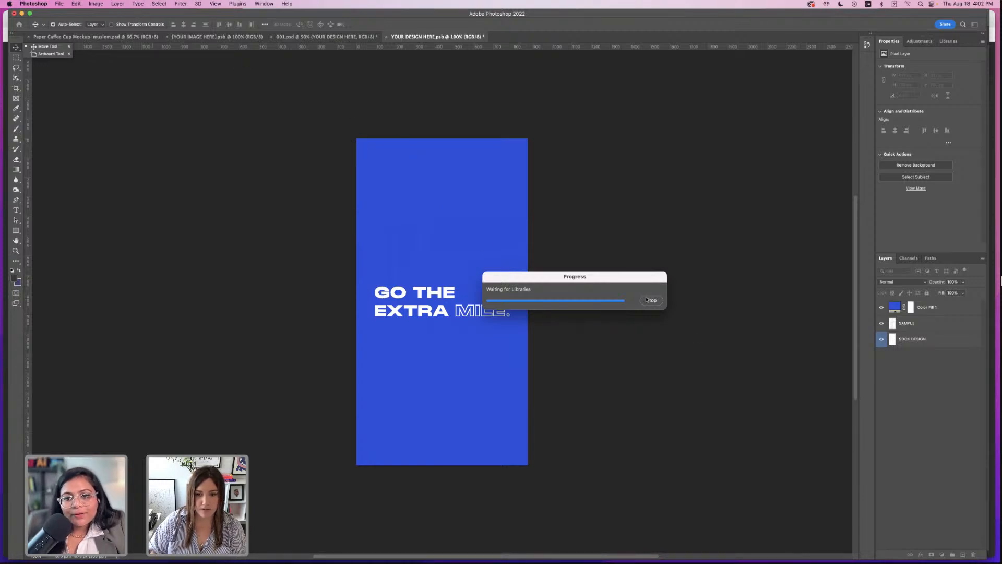
pyautogui.click(5, 22)
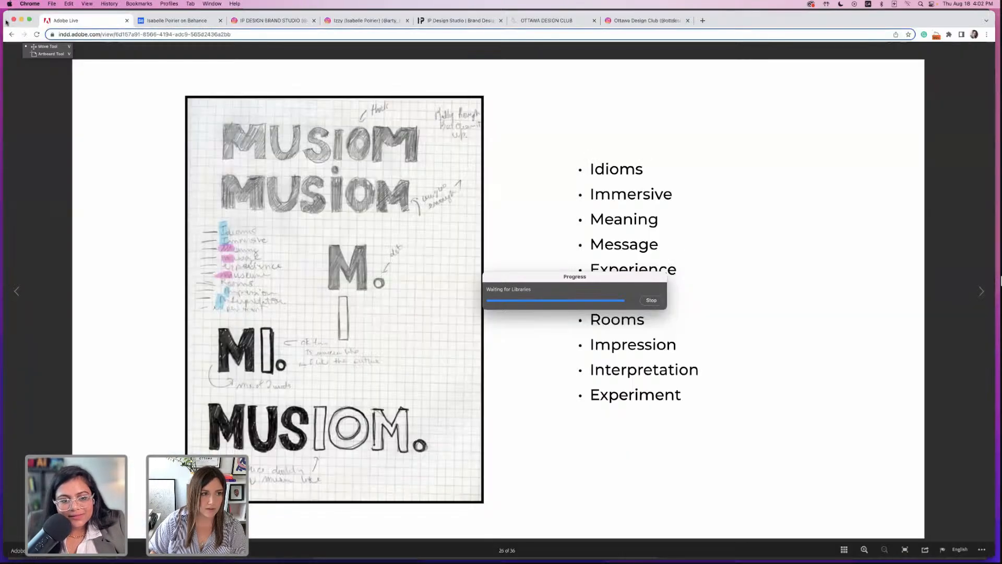
pyautogui.click(10, 3)
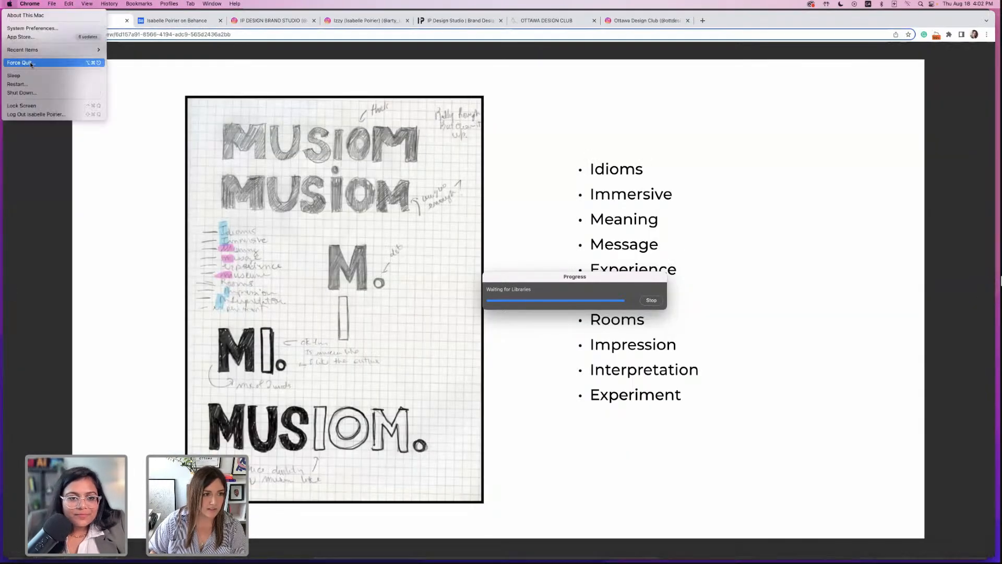
pyautogui.click(21, 63)
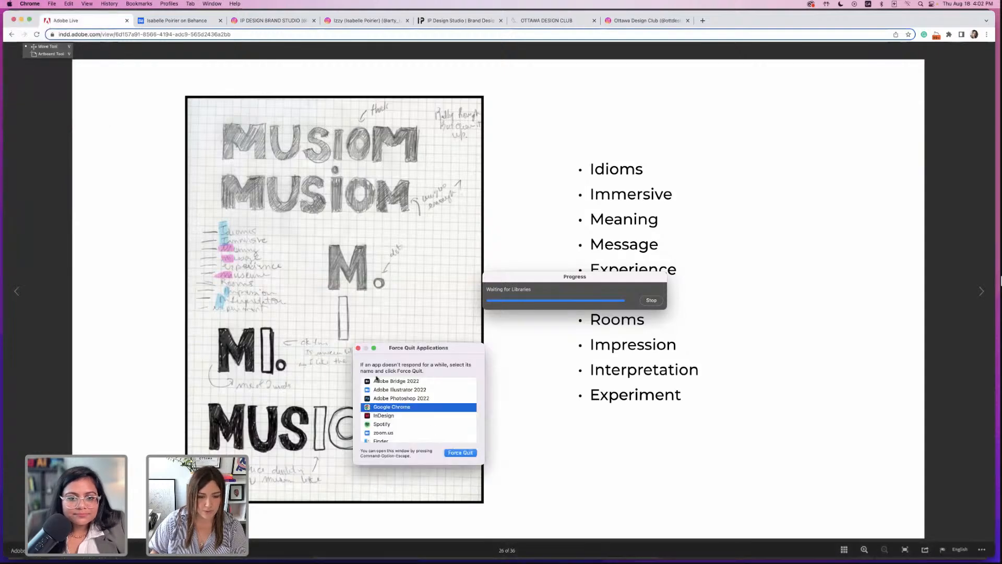
pyautogui.click(385, 398)
pyautogui.click(455, 452)
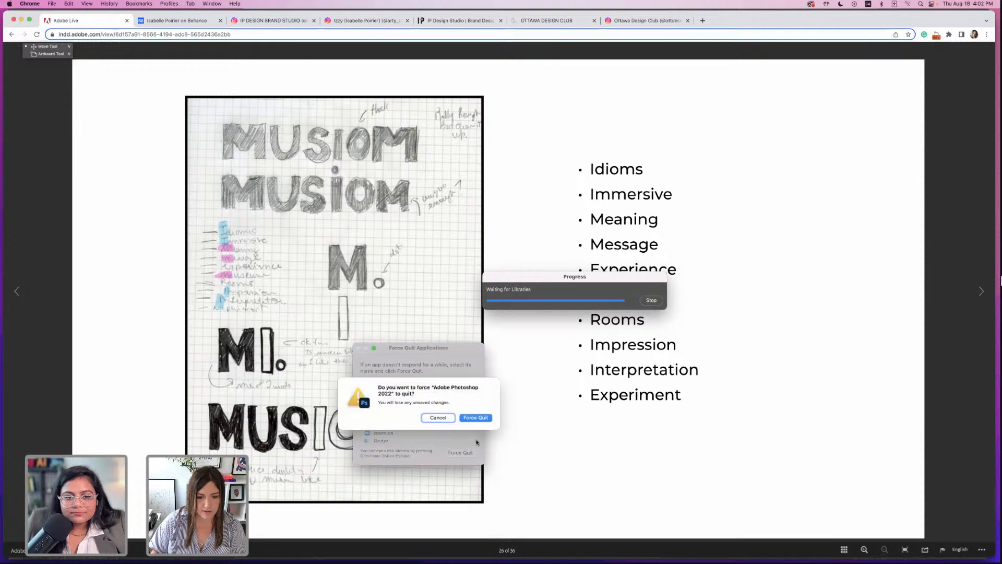
pyautogui.click(475, 417)
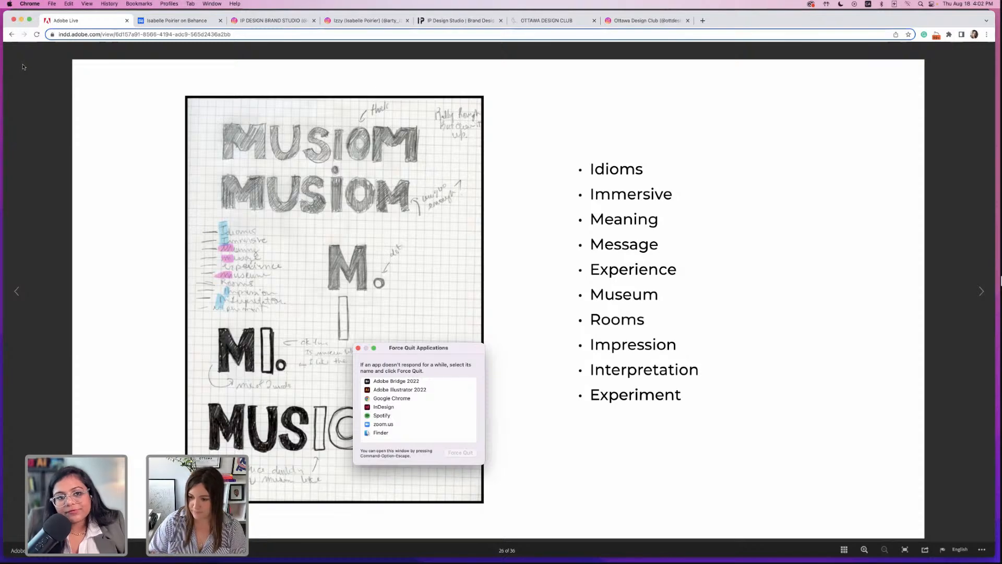
pyautogui.click(22, 20)
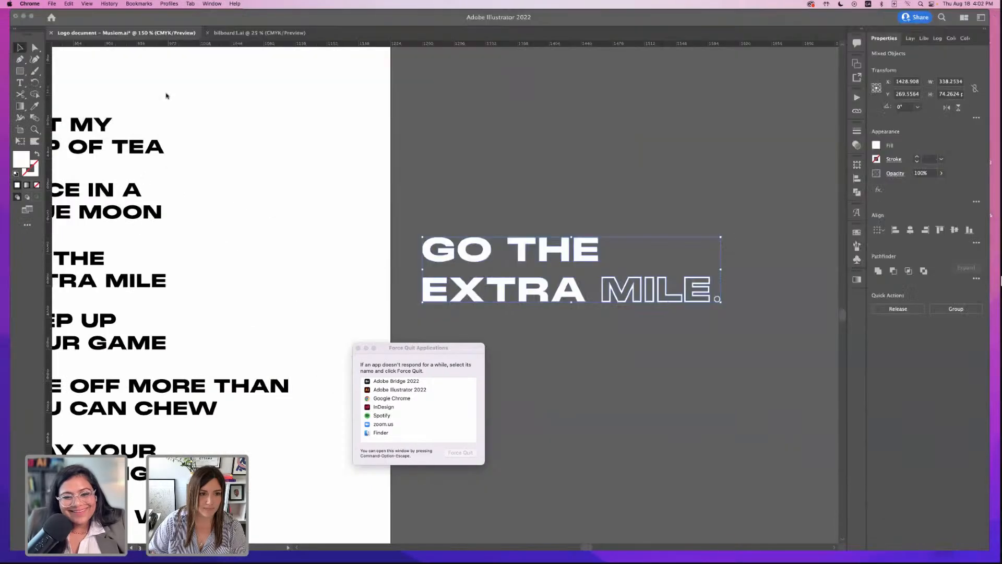
# - Search the computer for "photo" and relaunch Adobe Photoshop 2022
pyautogui.hscroll(-3, 168, 96)
pyautogui.hscroll(2, 167, 96)
pyautogui.click(323, 202)
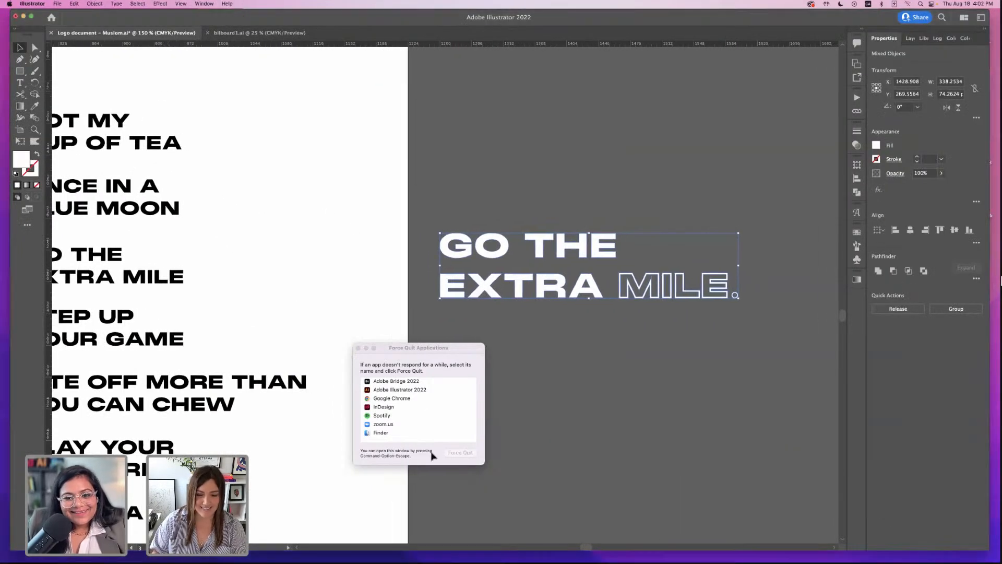
pyautogui.moveTo(564, 555)
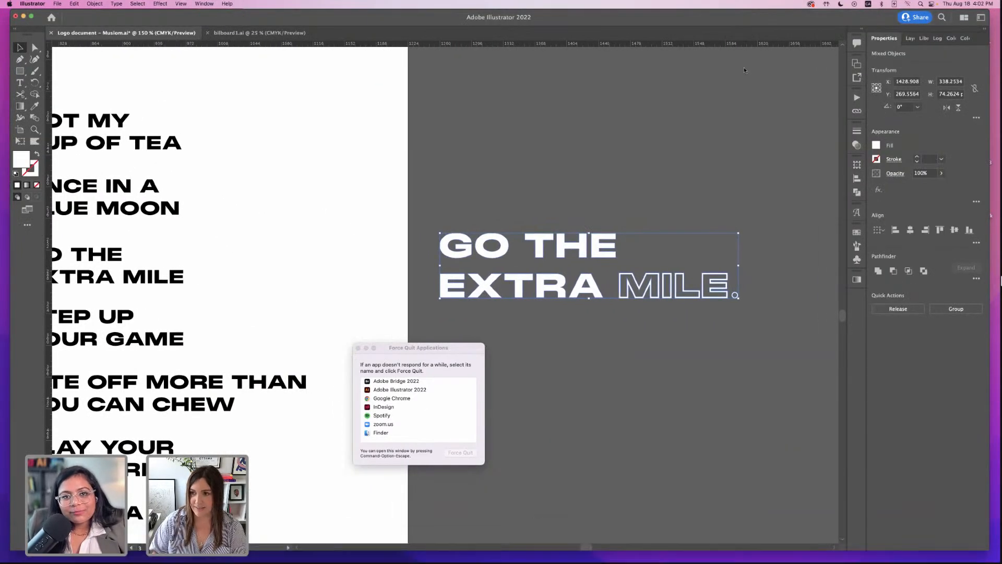
pyautogui.click(921, 5)
pyautogui.write('photo')
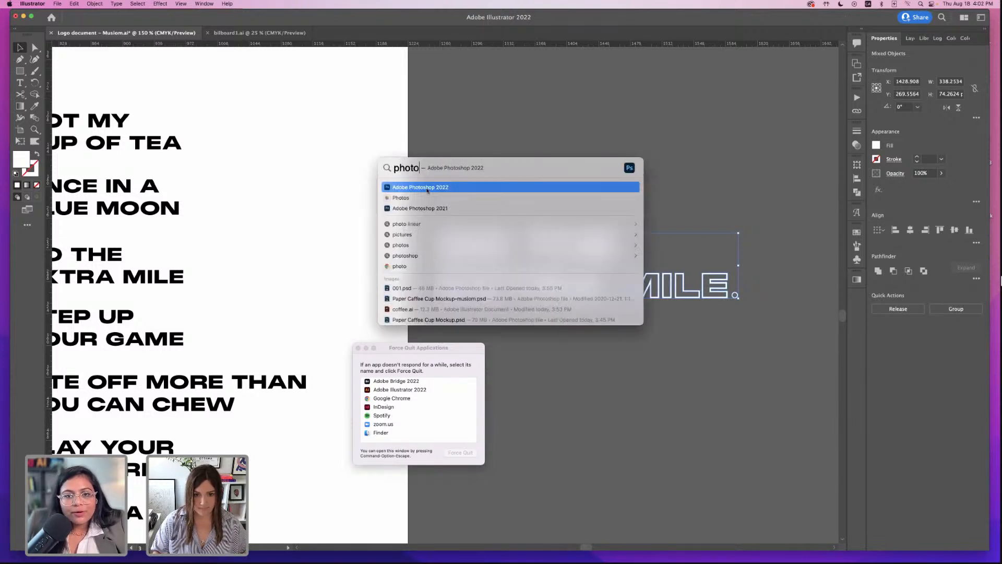
pyautogui.press('Return')
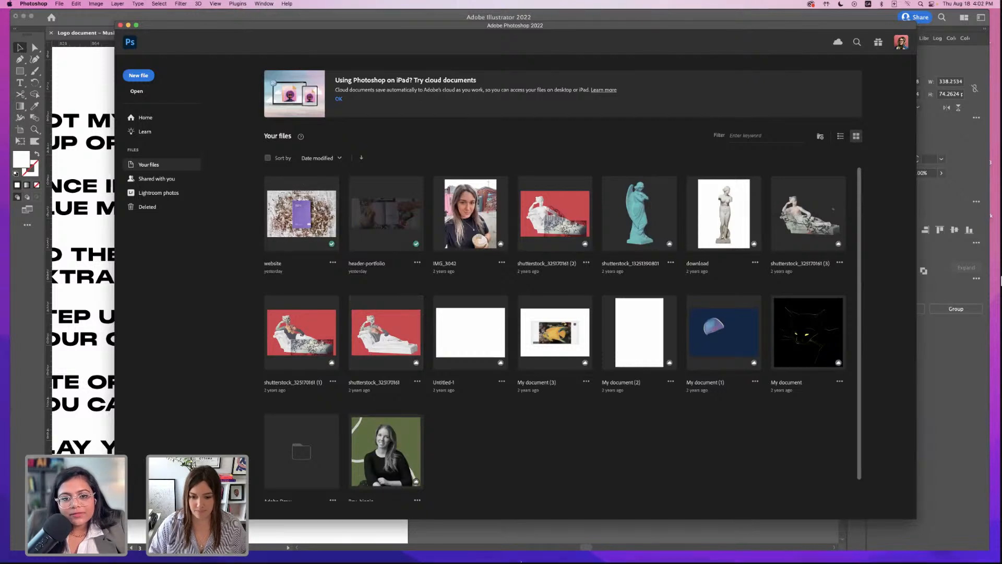
# - Switch to Adobe Bridge and open the 001.psd sock mockup in Photoshop
pyautogui.moveTo(521, 561)
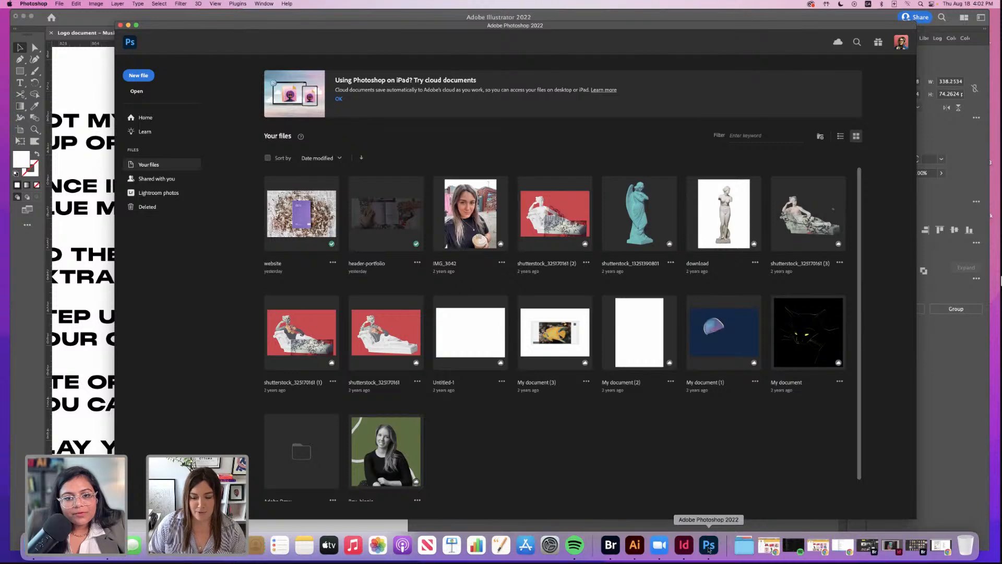
pyautogui.click(610, 545)
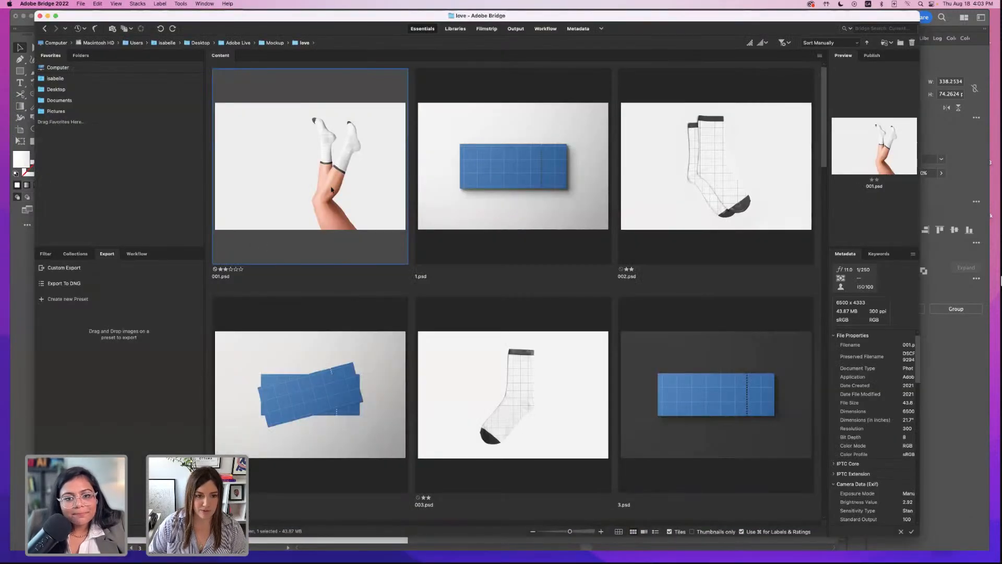
pyautogui.doubleClick(331, 189)
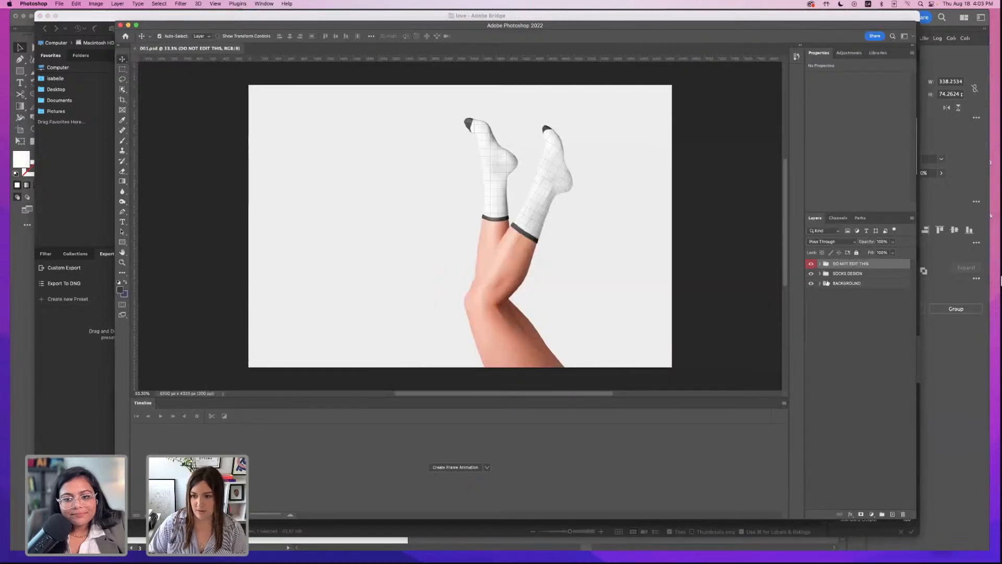
# - Open the SOCK 1 design smart object from the SOCKS DESIGN group and enlarge the Photoshop window to fill the screen
pyautogui.click(819, 273)
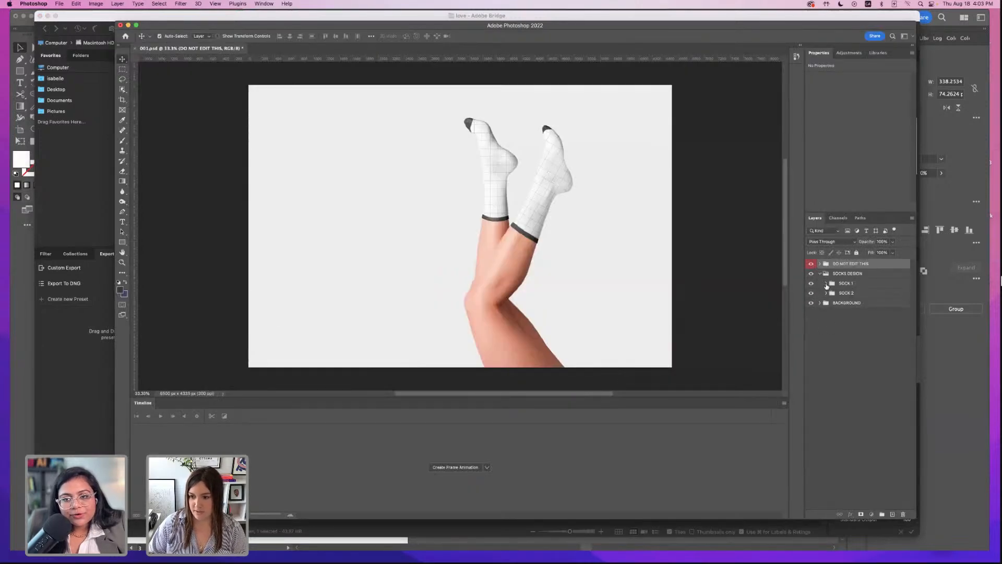
pyautogui.click(826, 283)
pyautogui.doubleClick(835, 293)
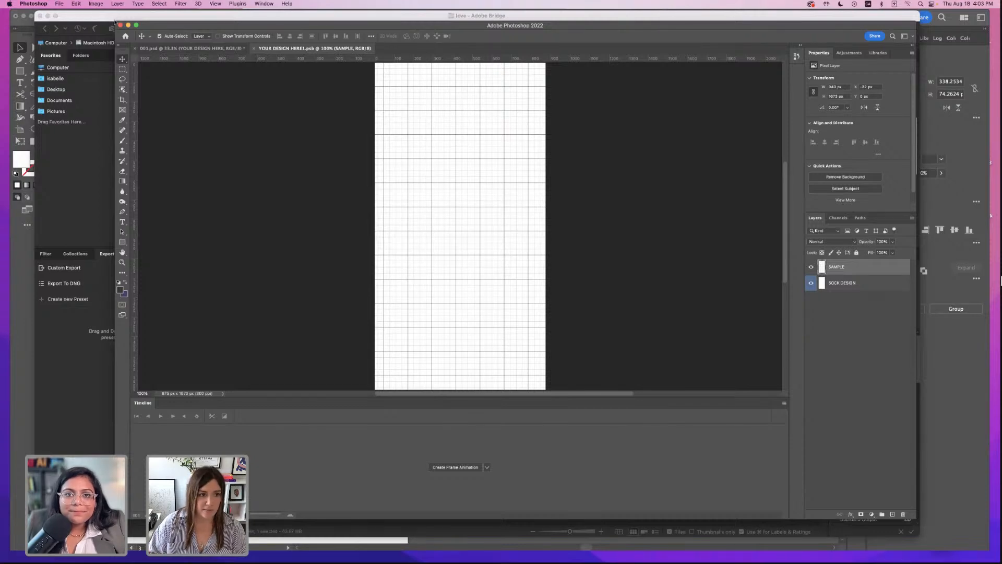
pyautogui.moveTo(168, 26); pyautogui.dragTo(10, 9)
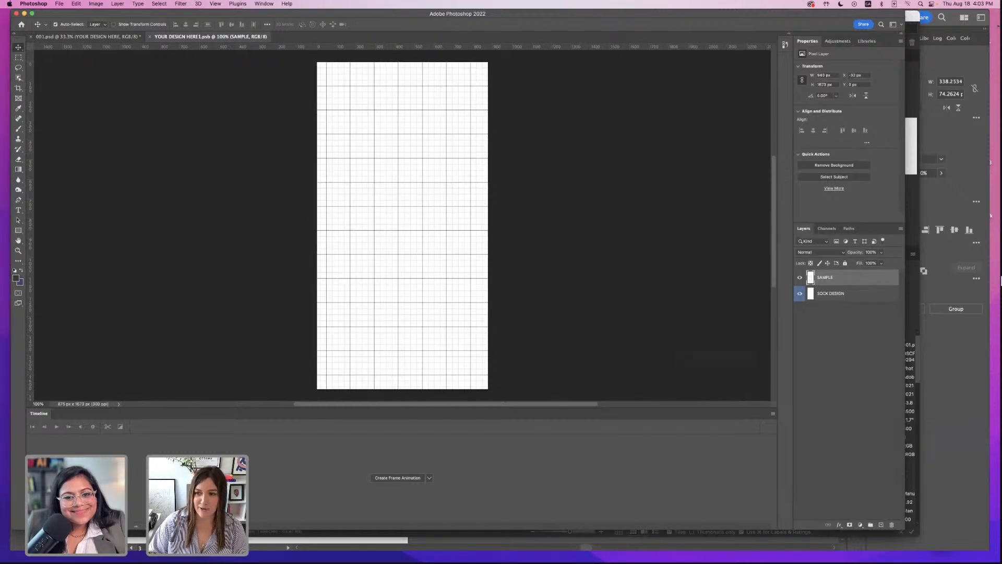
pyautogui.moveTo(920, 30); pyautogui.dragTo(996, 30)
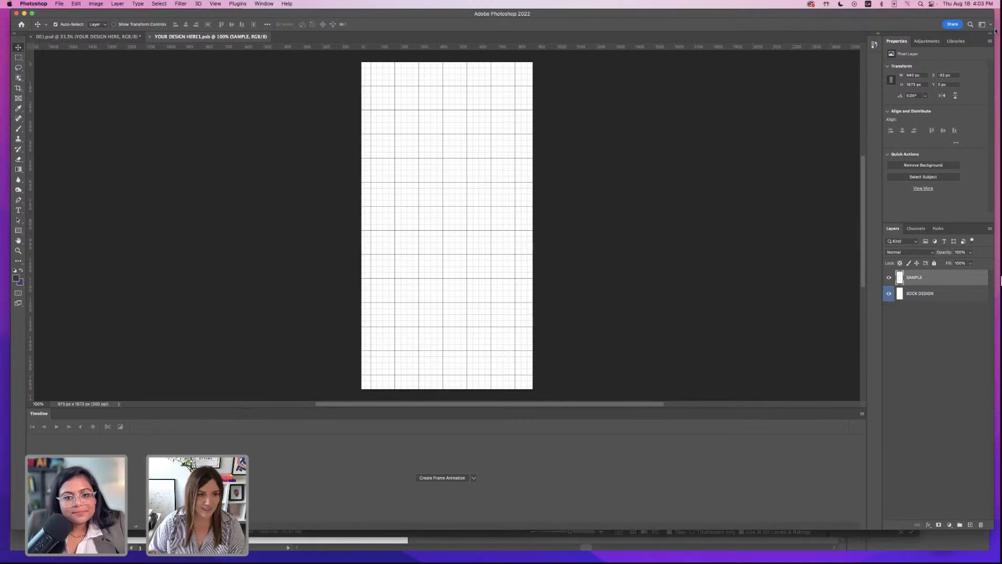
# - Check the sock design's pixel width and height in Image Size
pyautogui.click(96, 4)
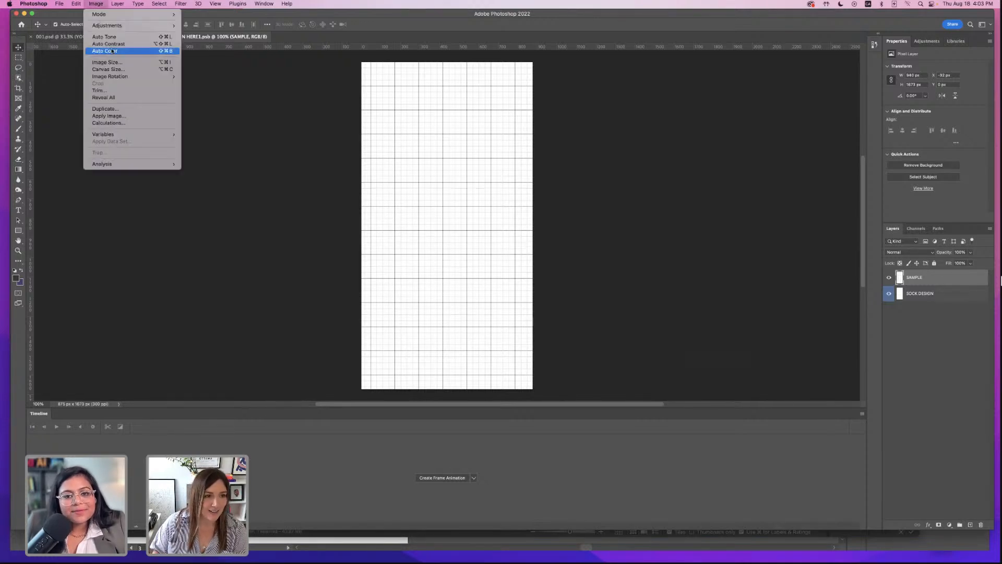
pyautogui.click(126, 63)
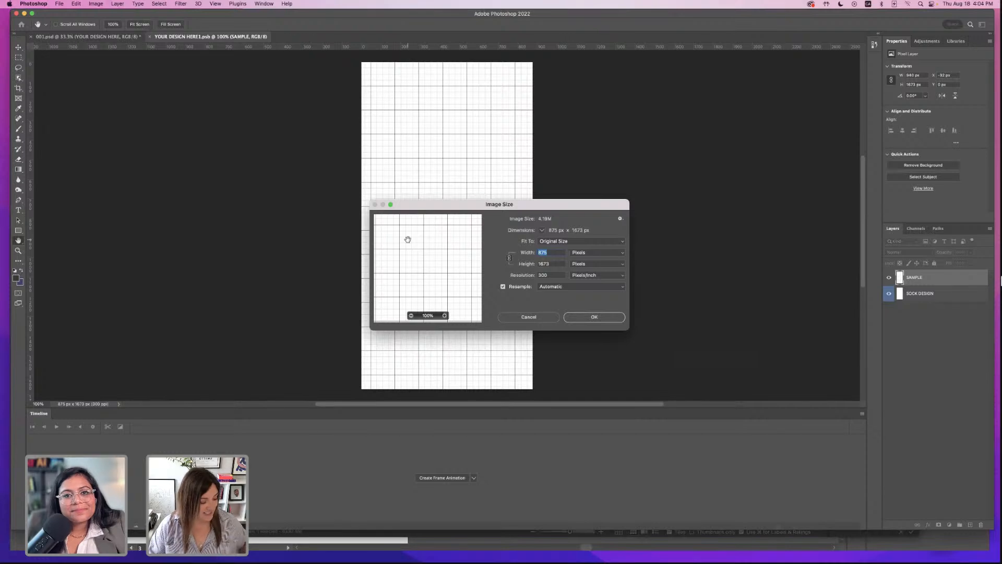
pyautogui.scroll(-1, 409, 235)
pyautogui.hscroll(2, 418, 219)
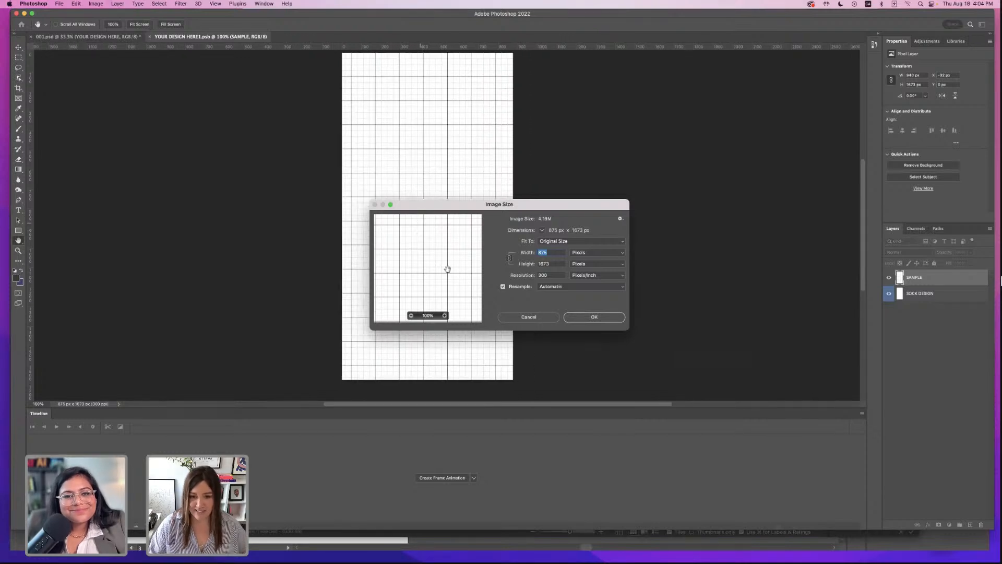
pyautogui.moveTo(484, 206); pyautogui.dragTo(535, 232)
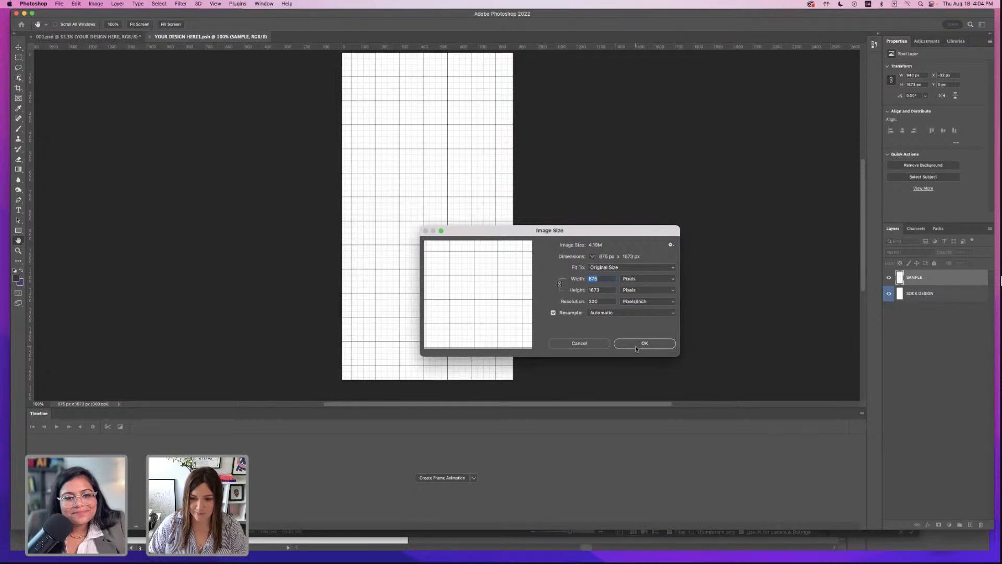
pyautogui.click(635, 345)
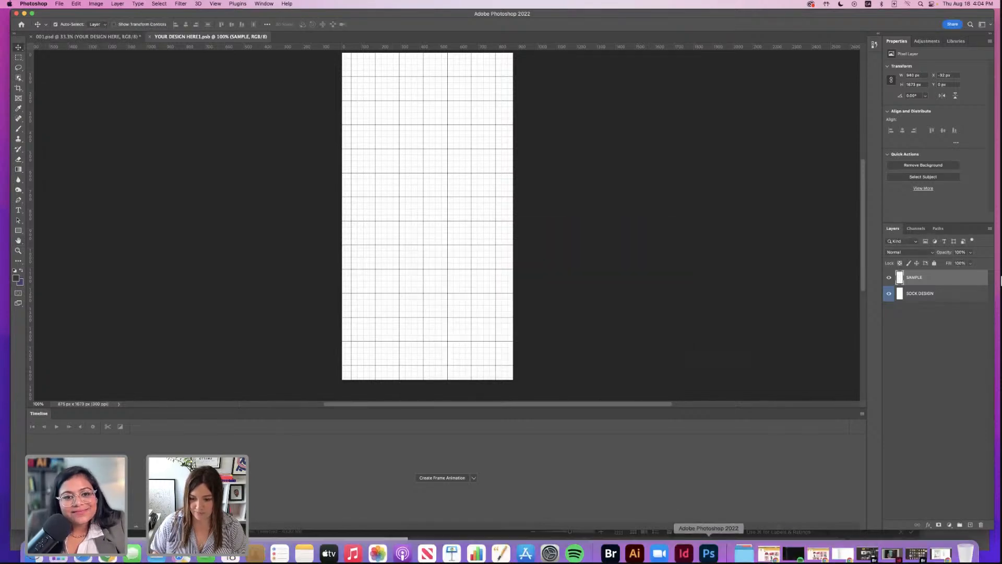
# - Switch to Illustrator and create a new document 875 px wide and 1673 px high
pyautogui.click(635, 553)
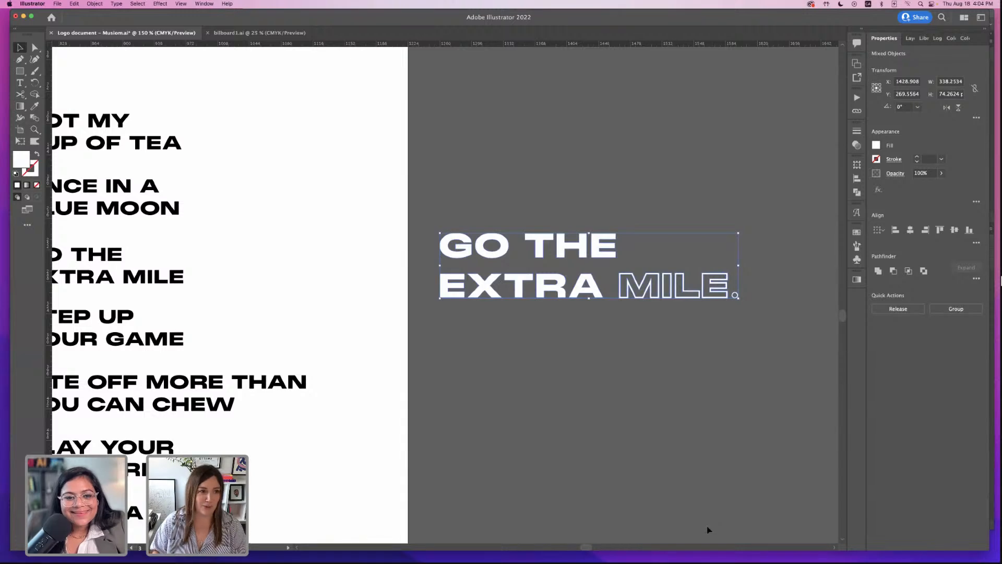
pyautogui.click(58, 4)
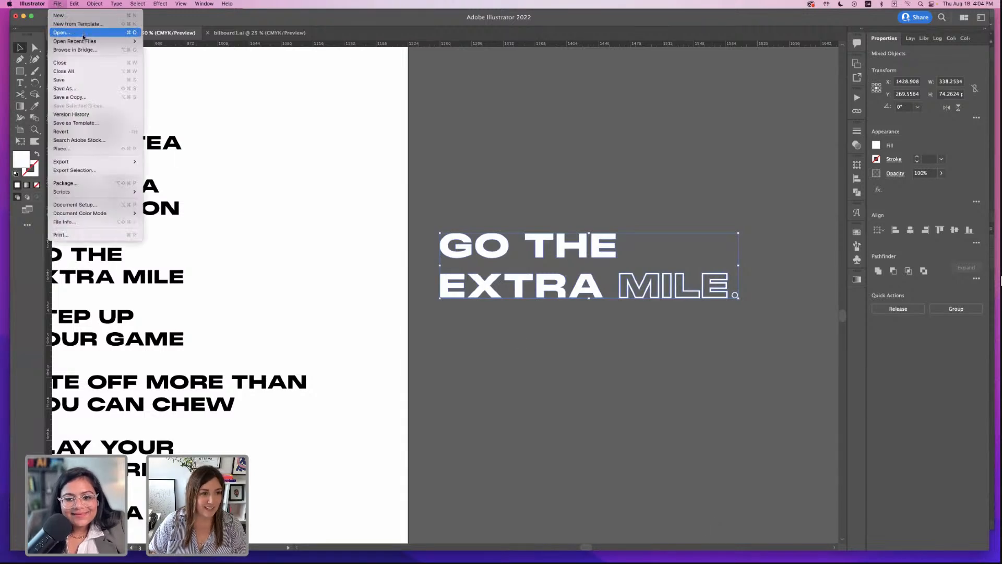
pyautogui.moveTo(82, 42)
pyautogui.click(59, 15)
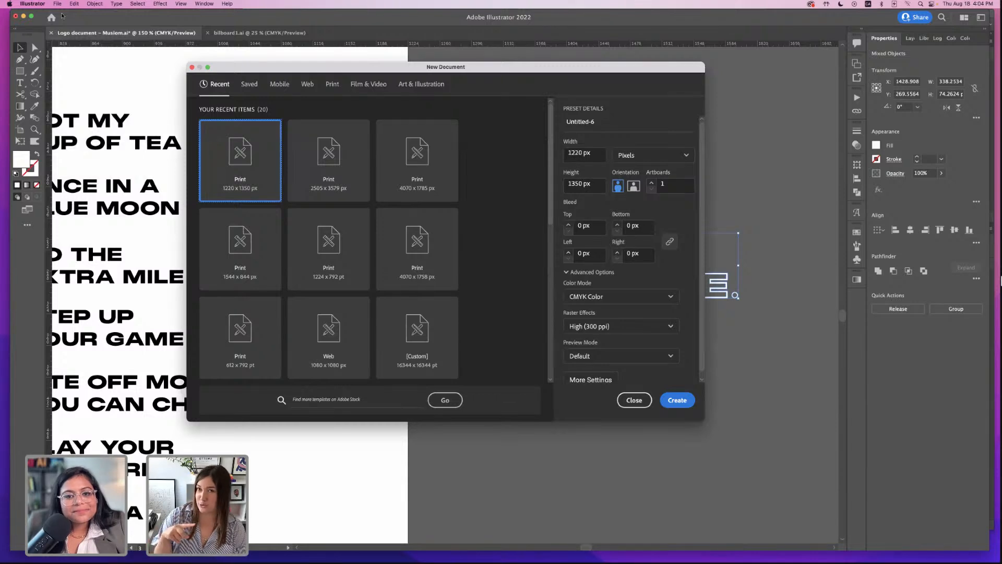
pyautogui.click(598, 154)
pyautogui.moveTo(598, 154); pyautogui.dragTo(545, 152)
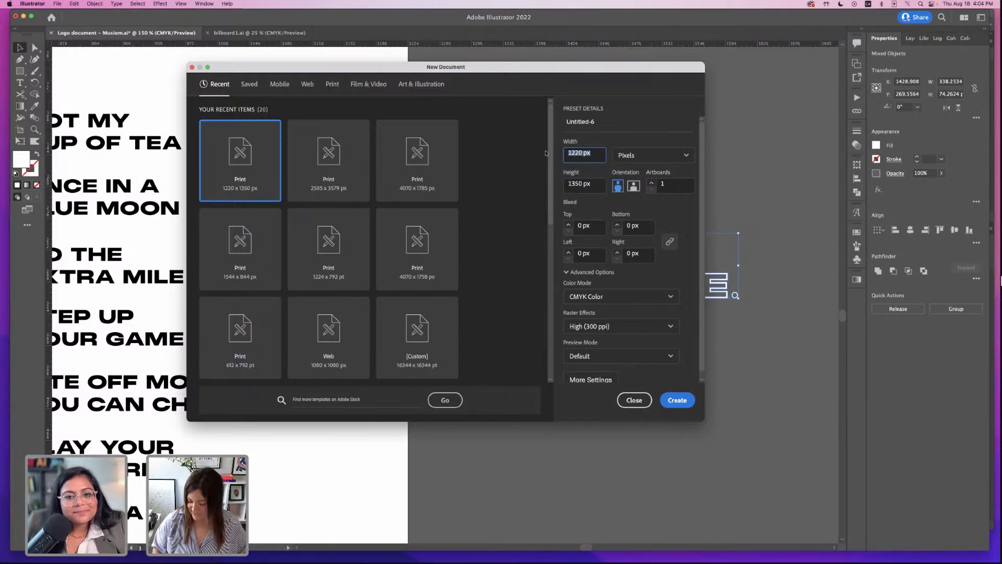
pyautogui.write('875')
pyautogui.press('Tab')
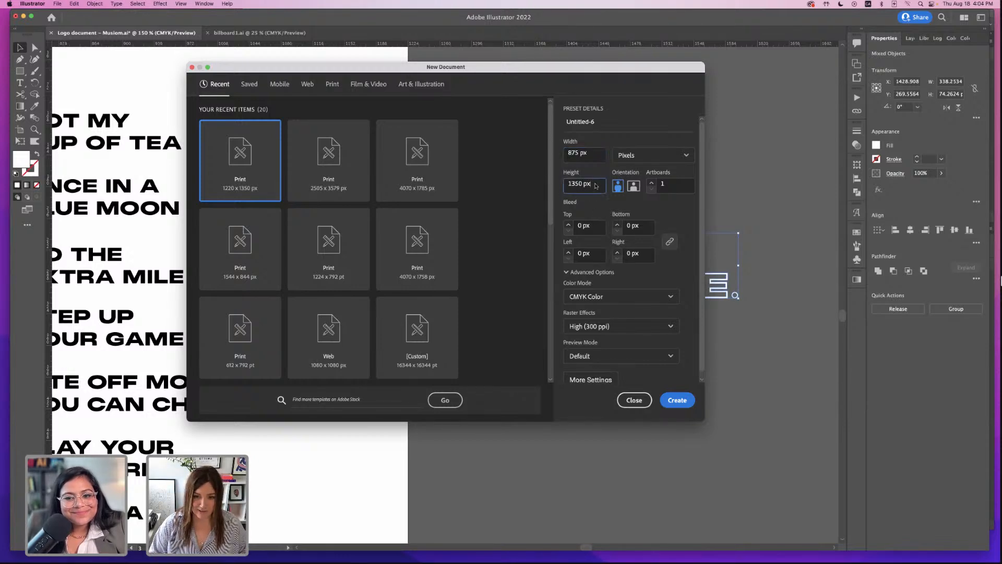
pyautogui.write('16')
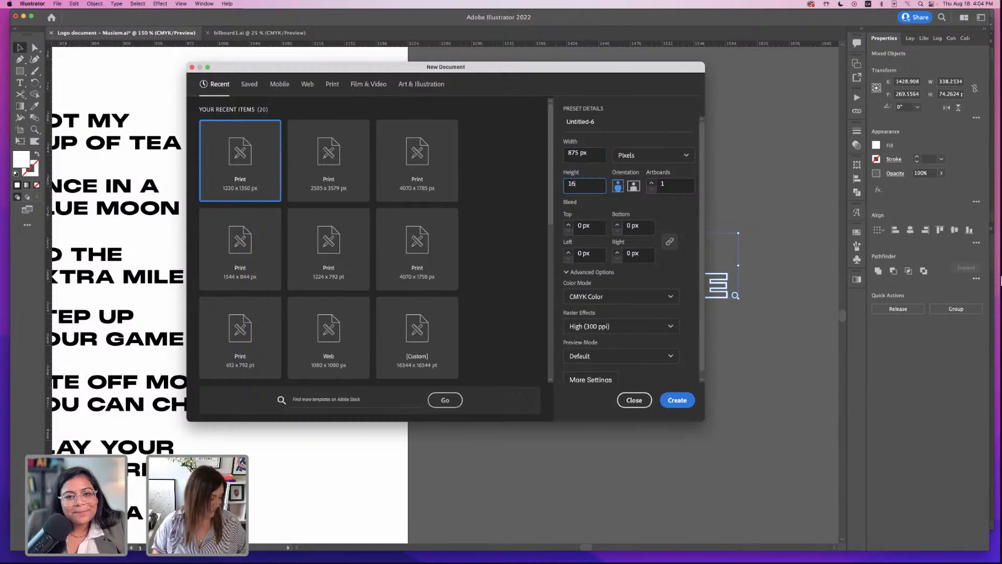
pyautogui.write('73')
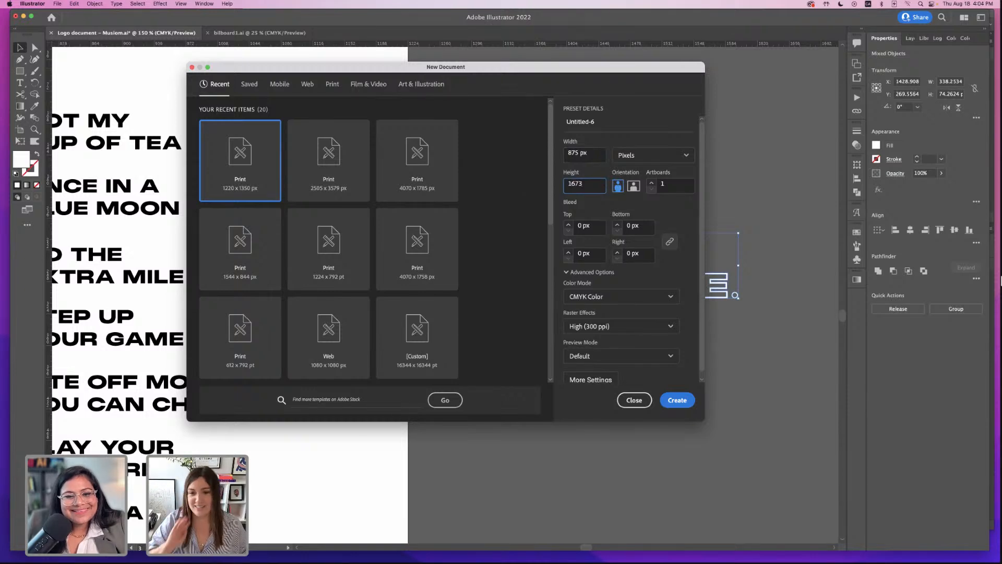
pyautogui.click(677, 399)
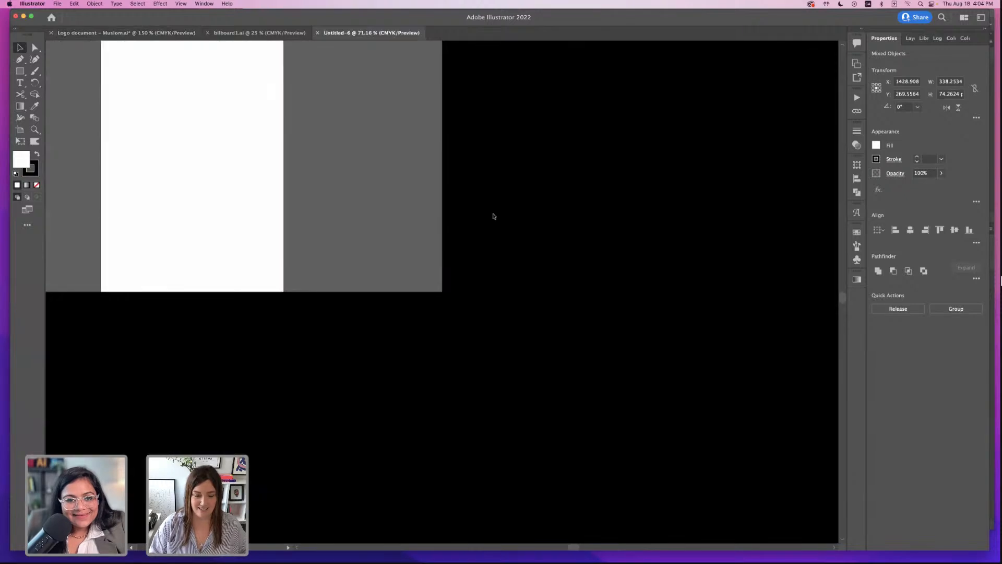
# - Draw a teal rectangle with no stroke that covers the whole artboard
pyautogui.press('m')
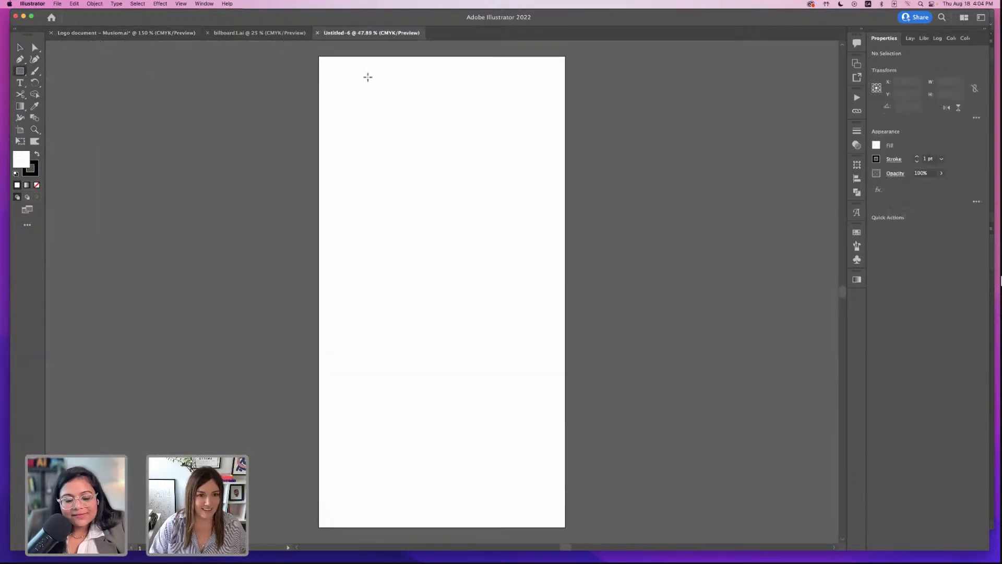
pyautogui.moveTo(319, 57); pyautogui.dragTo(565, 527)
pyautogui.doubleClick(18, 155)
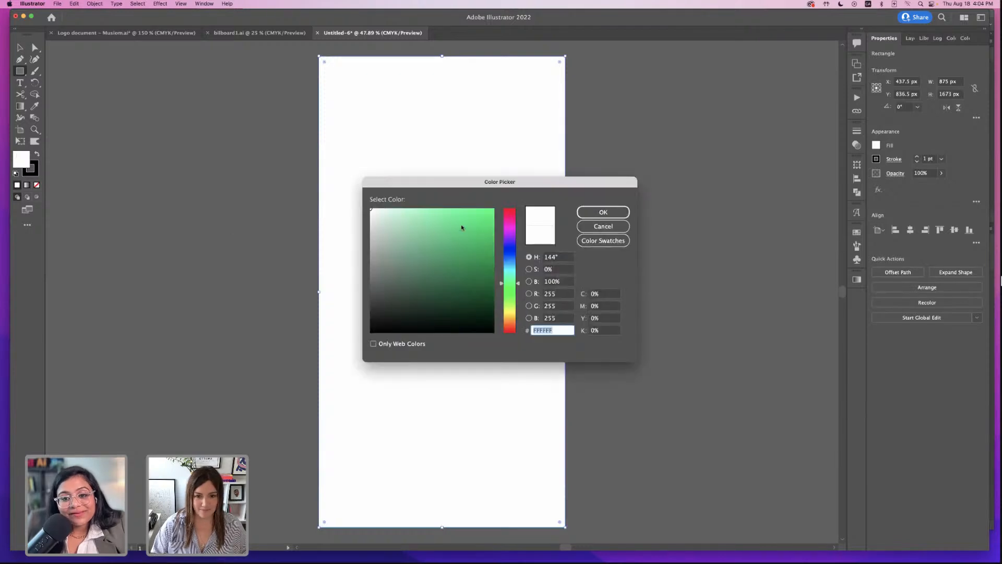
pyautogui.click(514, 270)
pyautogui.click(477, 226)
pyautogui.click(601, 213)
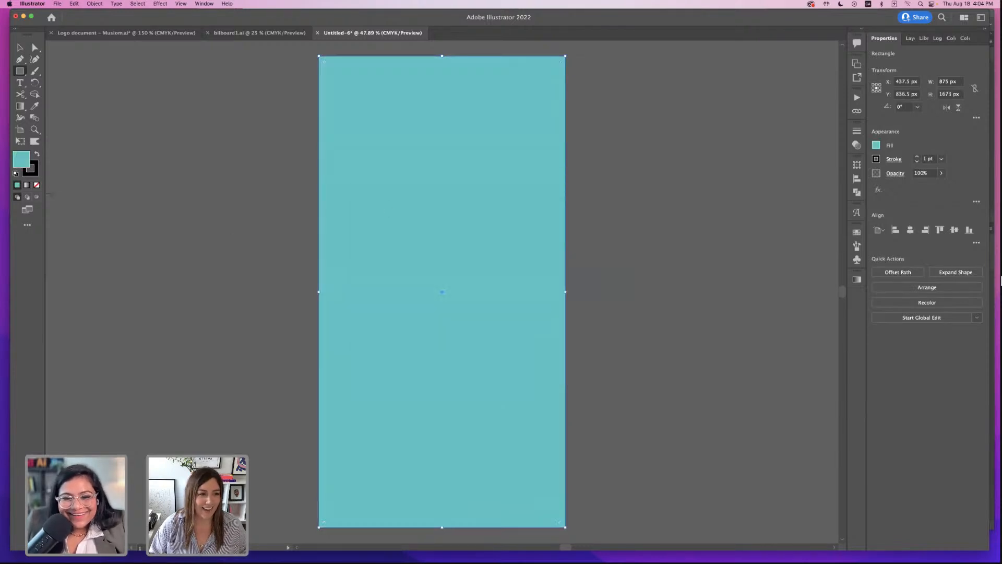
pyautogui.click(35, 173)
pyautogui.click(37, 184)
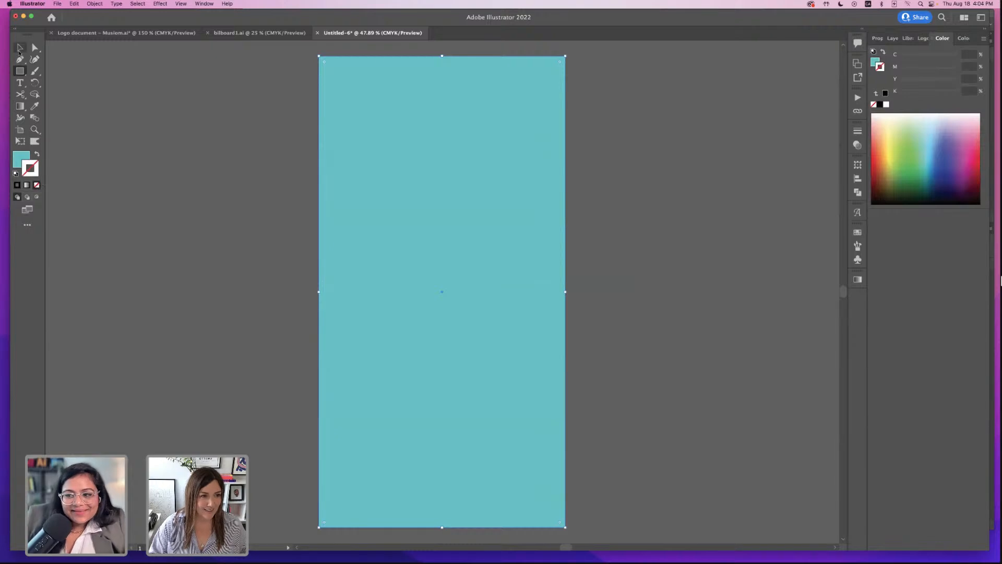
pyautogui.click(20, 48)
# - Copy the white GO THE EXTRA MILE. lettering from the logo document onto the teal artboard
pyautogui.click(259, 33)
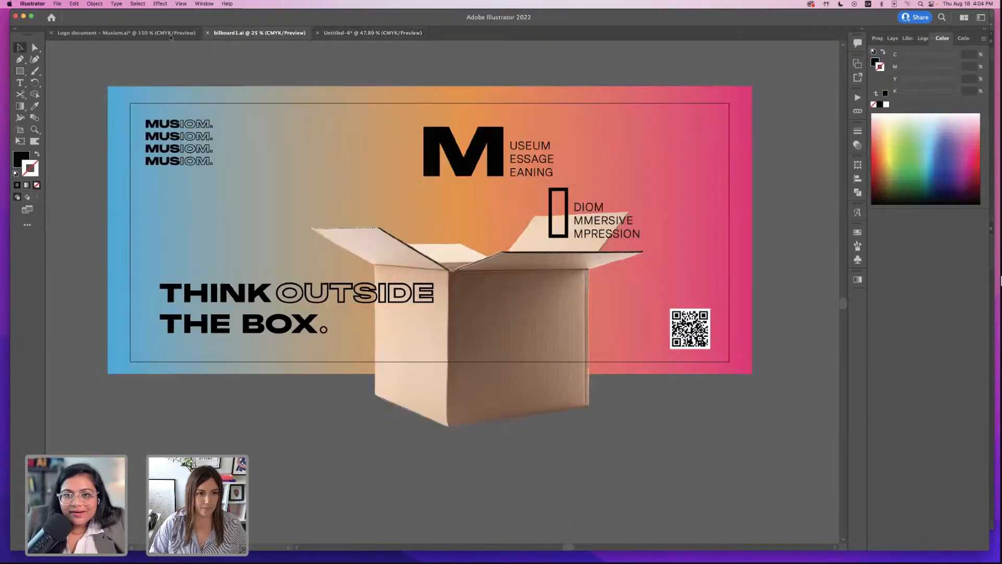
pyautogui.click(170, 34)
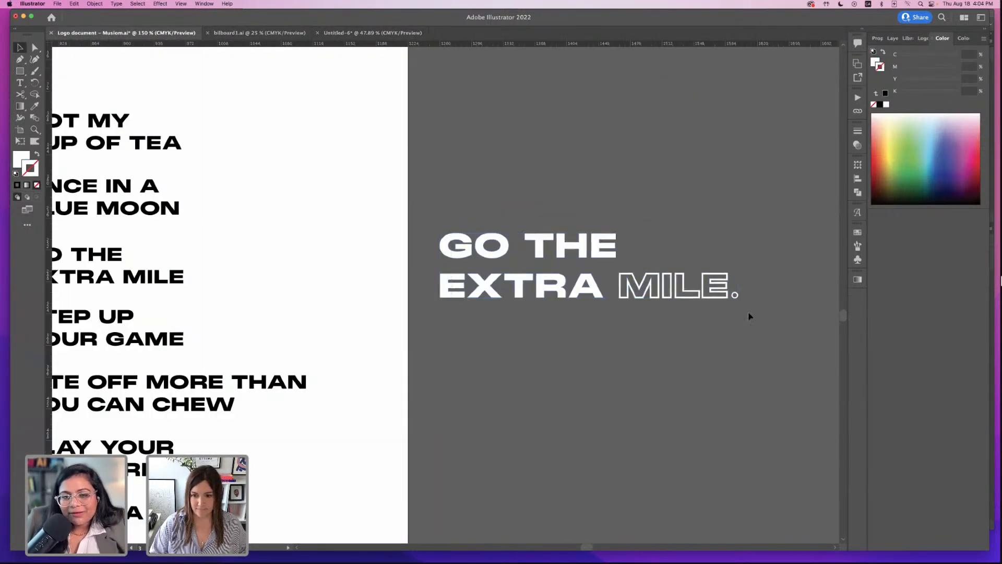
pyautogui.click(373, 32)
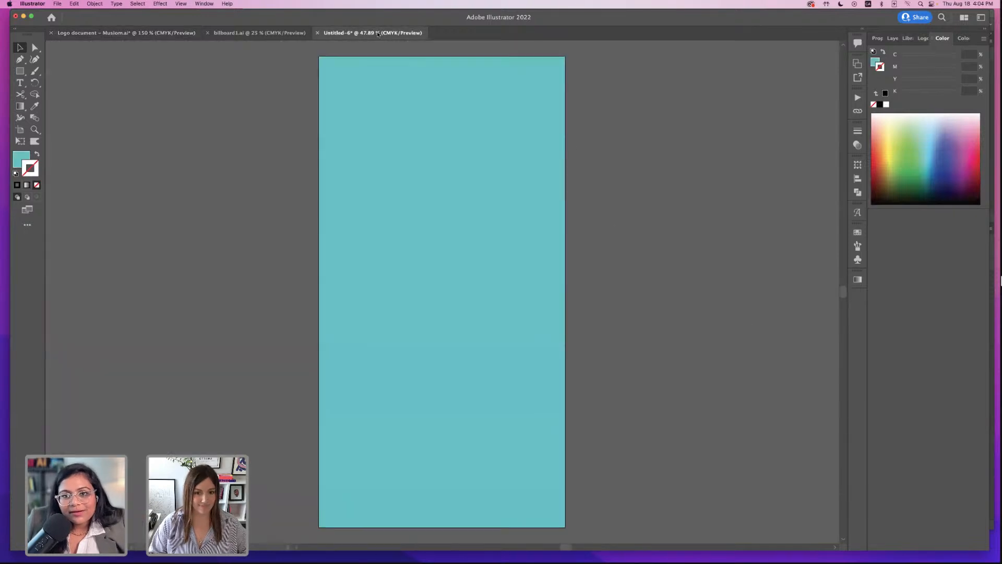
pyautogui.write('GO THE EXTRA MILE.')
pyautogui.click(441, 237)
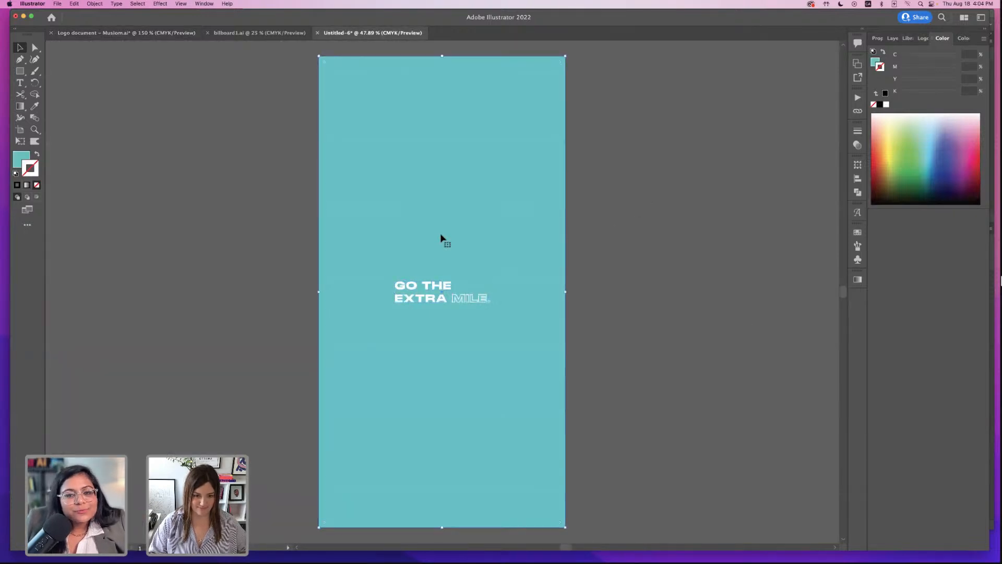
# - Try to enlarge the ungrouped lettering toward the artboard's left edge, and undo the scaling
pyautogui.click(402, 287)
pyautogui.moveTo(394, 281); pyautogui.dragTo(329, 243)
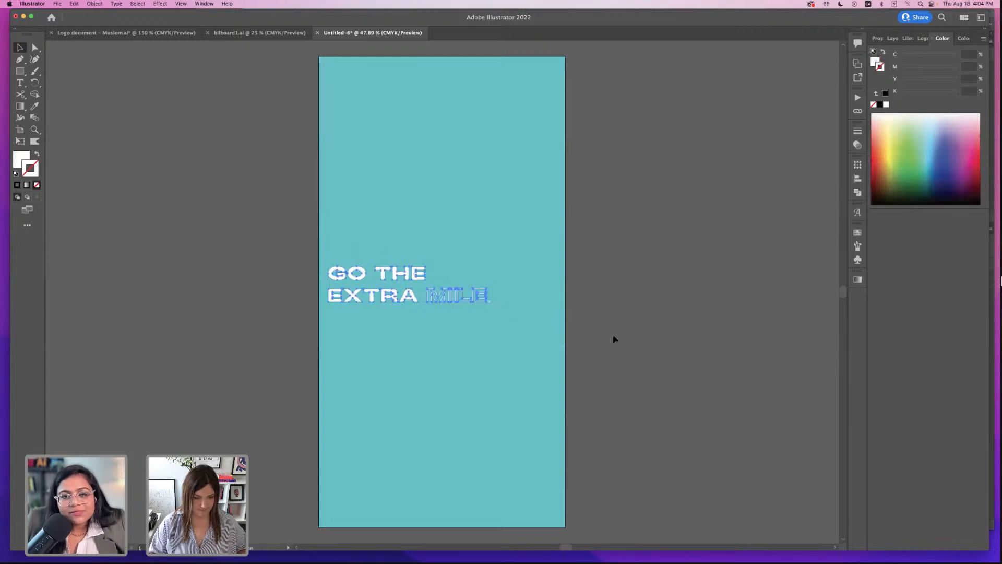
pyautogui.press('super+z')
# - Group the GO THE EXTRA MILE. lettering and scale it up to span more than half the artboard's width
pyautogui.moveTo(396, 260); pyautogui.dragTo(559, 350)
pyautogui.press('super+g')
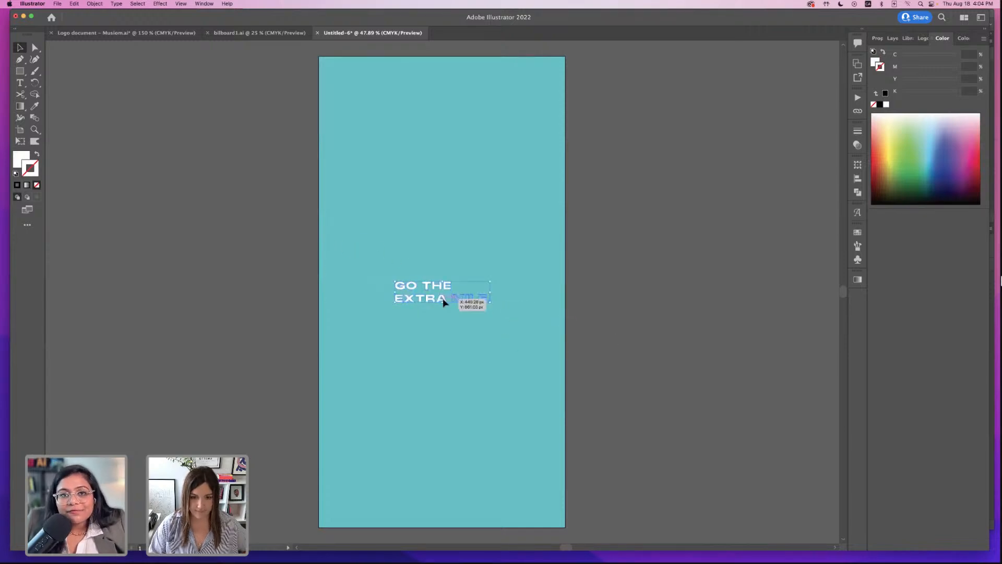
pyautogui.moveTo(395, 281); pyautogui.dragTo(340, 235)
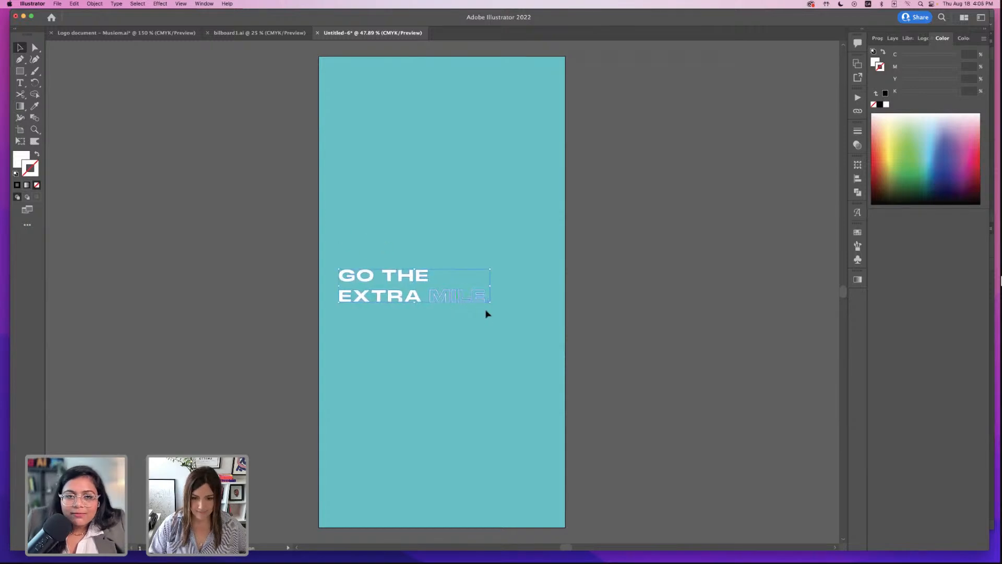
# - Scale the GO THE EXTRA MILE. lettering up to about 656 px wide and regroup it above the teal rectangle
pyautogui.moveTo(490, 304)
pyautogui.mouseDown()
pyautogui.moveTo(524, 312)
pyautogui.moveTo(474, 313)
pyautogui.mouseUp()
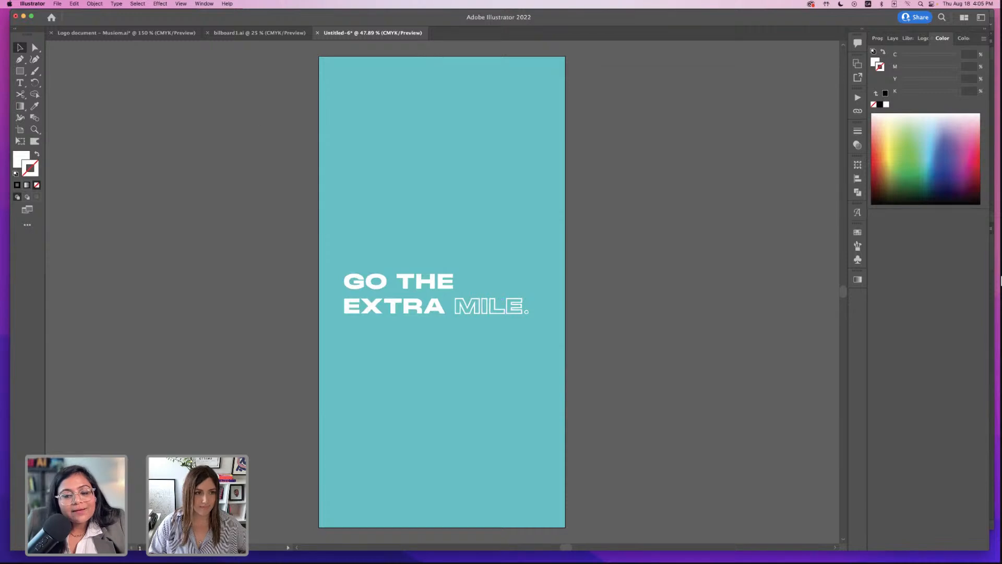
pyautogui.click(95, 4)
pyautogui.click(98, 73)
pyautogui.moveTo(475, 160); pyautogui.dragTo(288, 166)
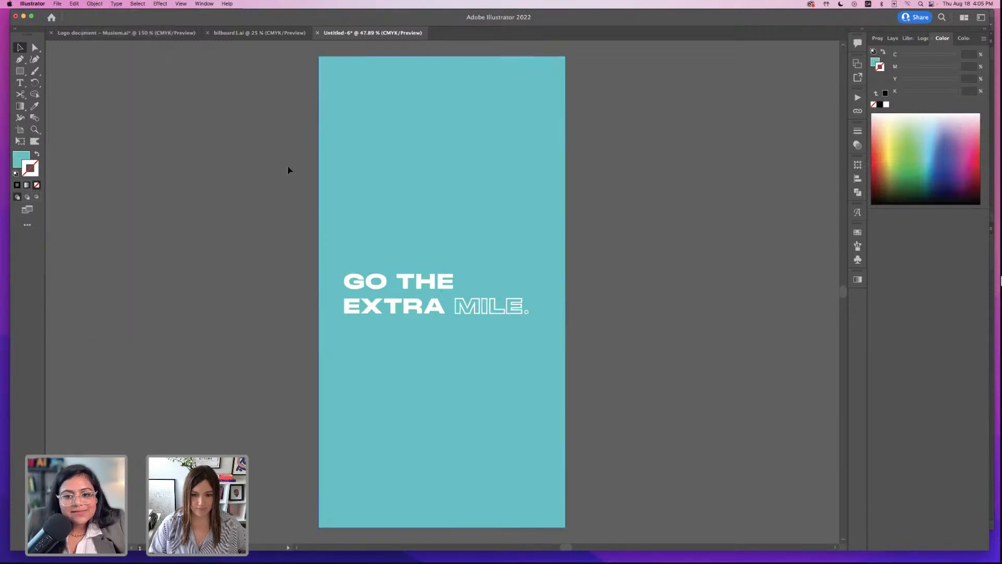
pyautogui.click(429, 218)
pyautogui.moveTo(332, 222); pyautogui.dragTo(253, 208)
pyautogui.moveTo(395, 244); pyautogui.dragTo(601, 355)
pyautogui.press('super+g')
pyautogui.moveTo(219, 152); pyautogui.dragTo(490, 159)
pyautogui.click(240, 196)
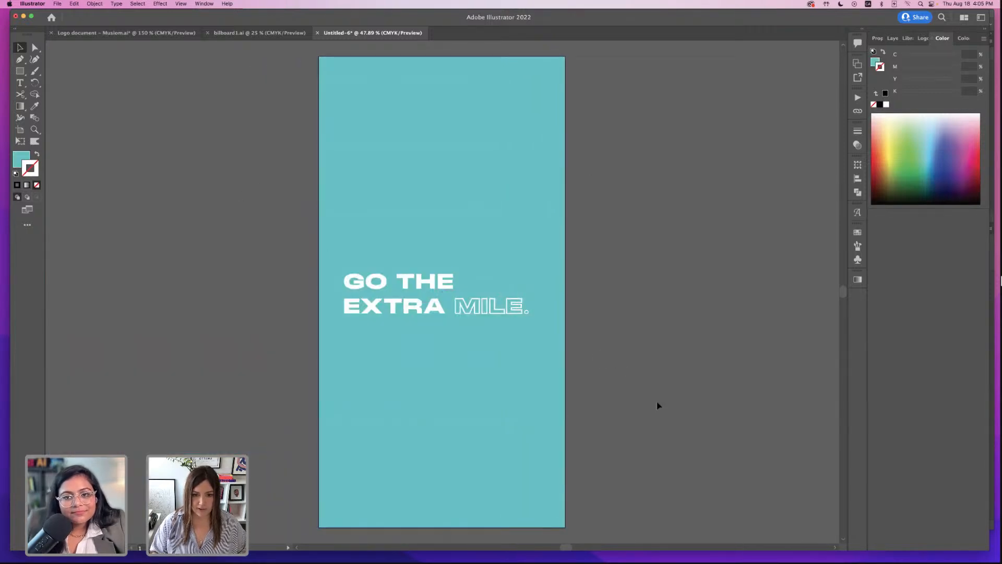
# - Center the lettering horizontally on the teal rectangle and move both back into line with the artboard
pyautogui.press('super+a')
pyautogui.click(877, 38)
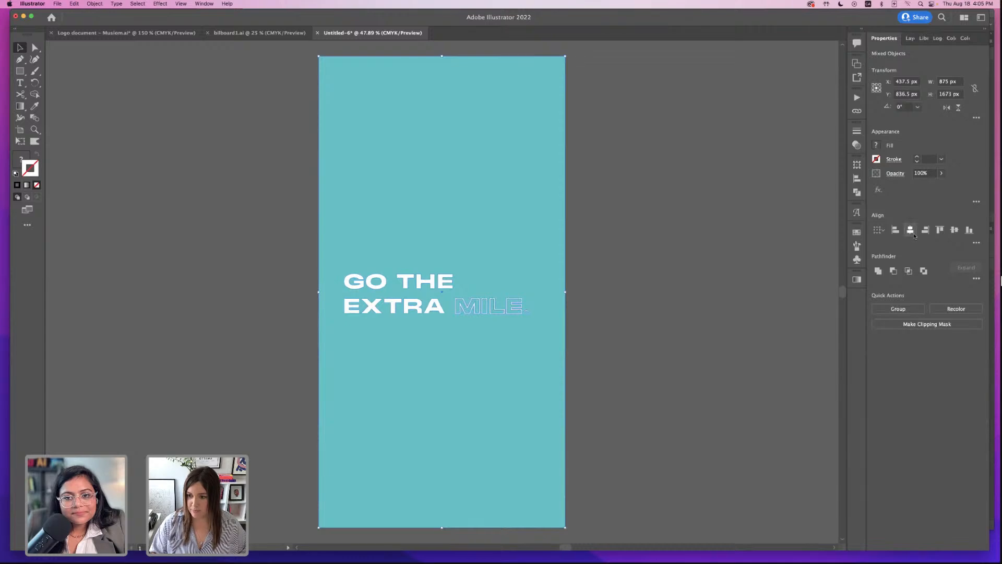
pyautogui.press('super+z')
pyautogui.click(747, 254)
pyautogui.press('super+a')
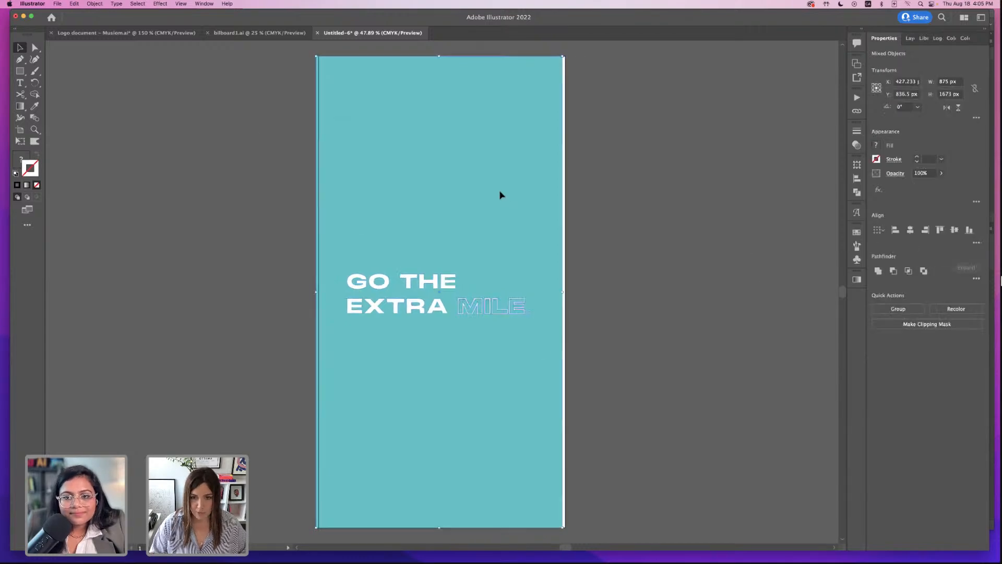
pyautogui.moveTo(494, 197); pyautogui.dragTo(504, 197)
pyautogui.click(597, 208)
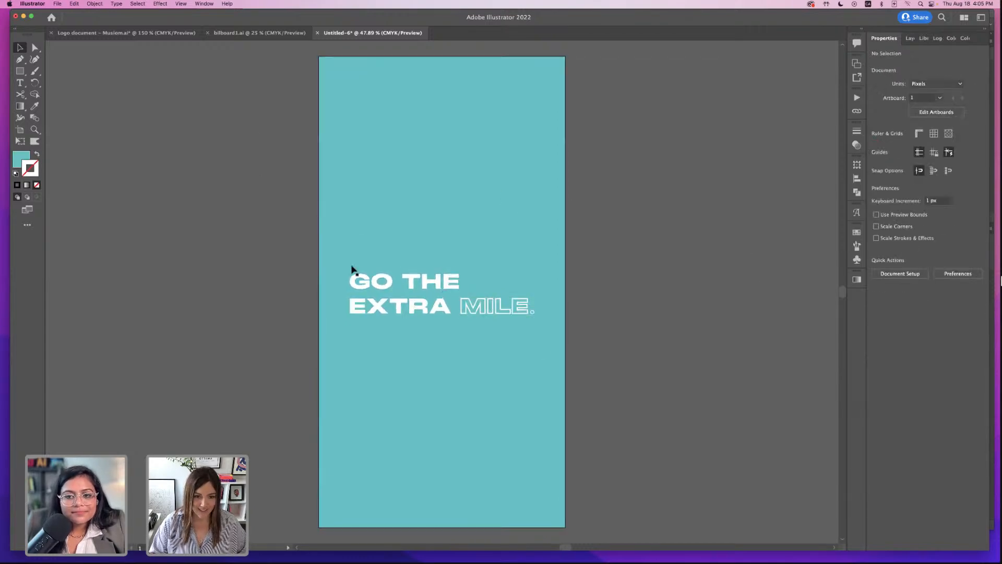
# - Duplicate the lettering group vertically above and below the original until nine copies fill the artboard's height
pyautogui.click(425, 302)
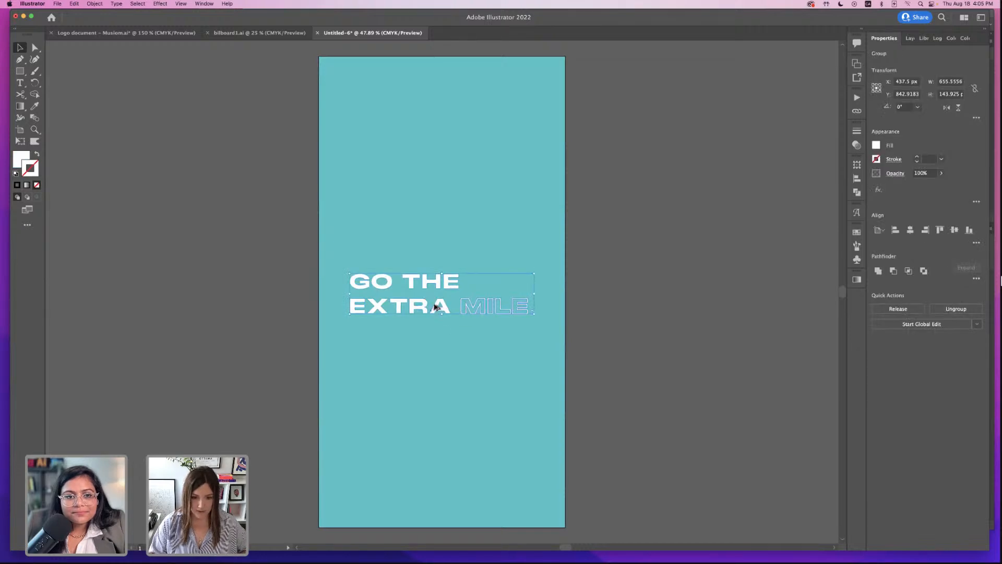
pyautogui.moveTo(437, 306); pyautogui.dragTo(431, 260)
pyautogui.moveTo(440, 262); pyautogui.dragTo(431, 99)
pyautogui.moveTo(440, 312); pyautogui.dragTo(434, 420)
pyautogui.moveTo(434, 421); pyautogui.dragTo(437, 470)
pyautogui.moveTo(436, 470); pyautogui.dragTo(436, 520)
pyautogui.click(601, 481)
pyautogui.press('super+minus')
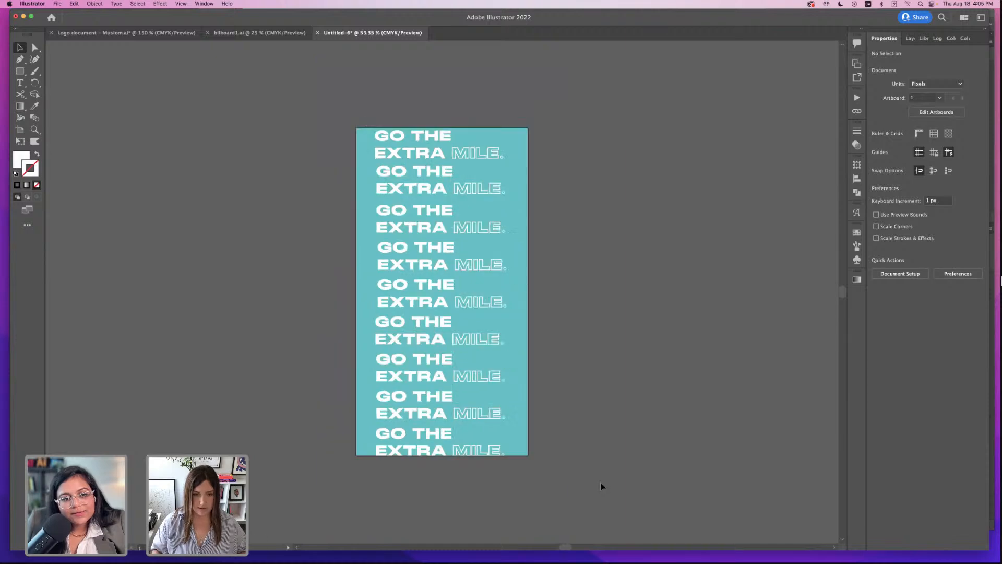
# - Lock the teal rectangle, then left-align all lettering copies and distribute them evenly by their vertical centers
pyautogui.click(519, 141)
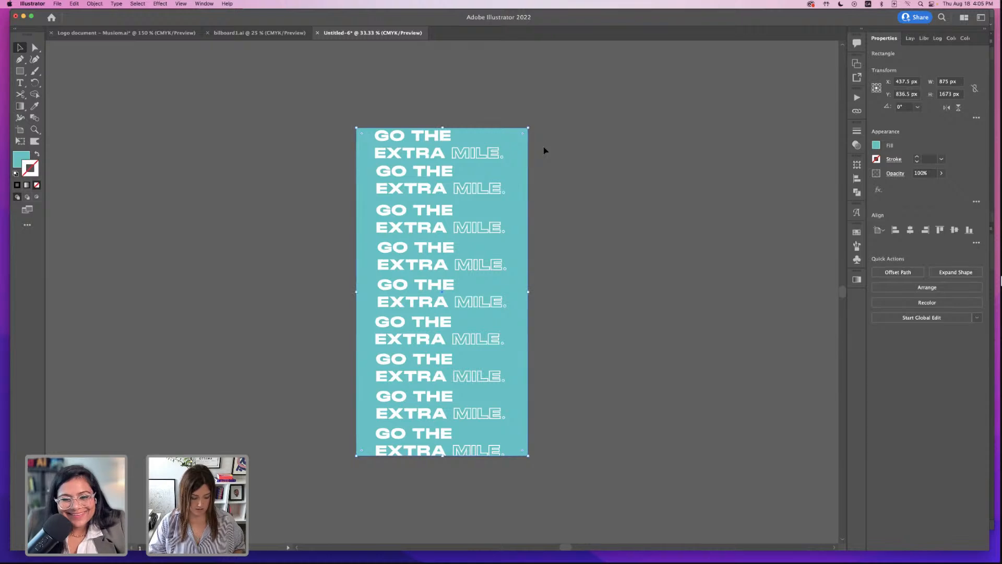
pyautogui.click(553, 158)
pyautogui.press('super+a')
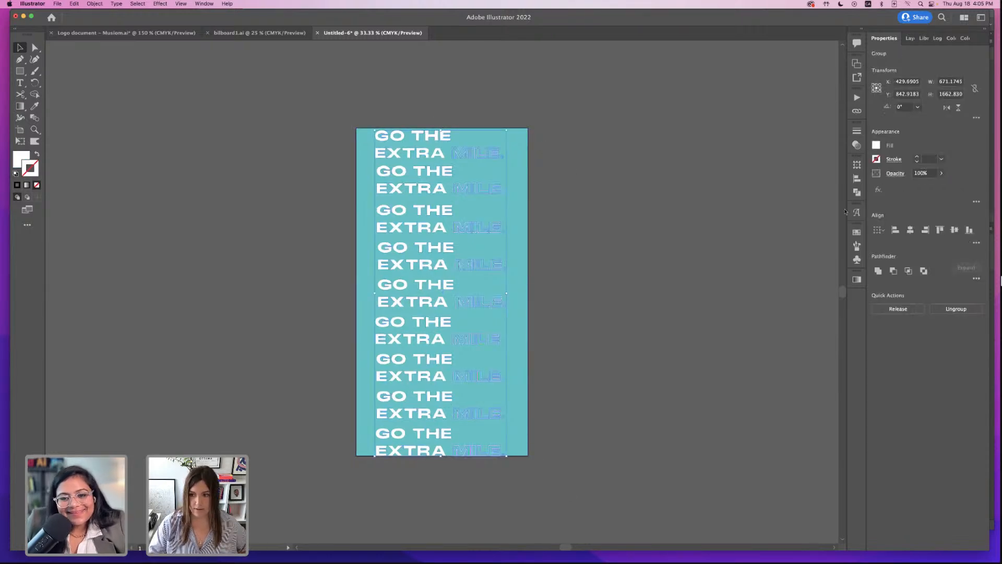
pyautogui.click(895, 230)
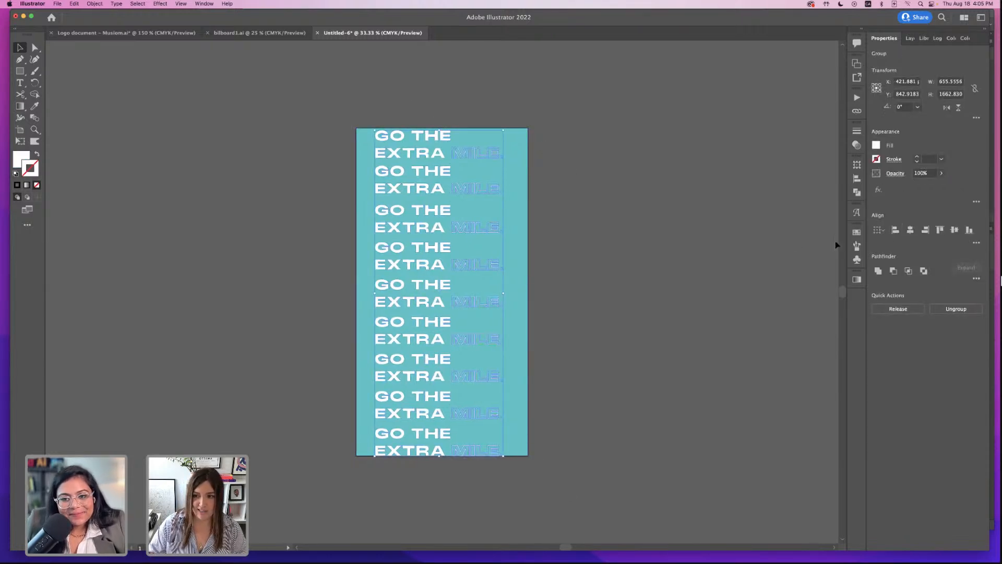
pyautogui.click(976, 243)
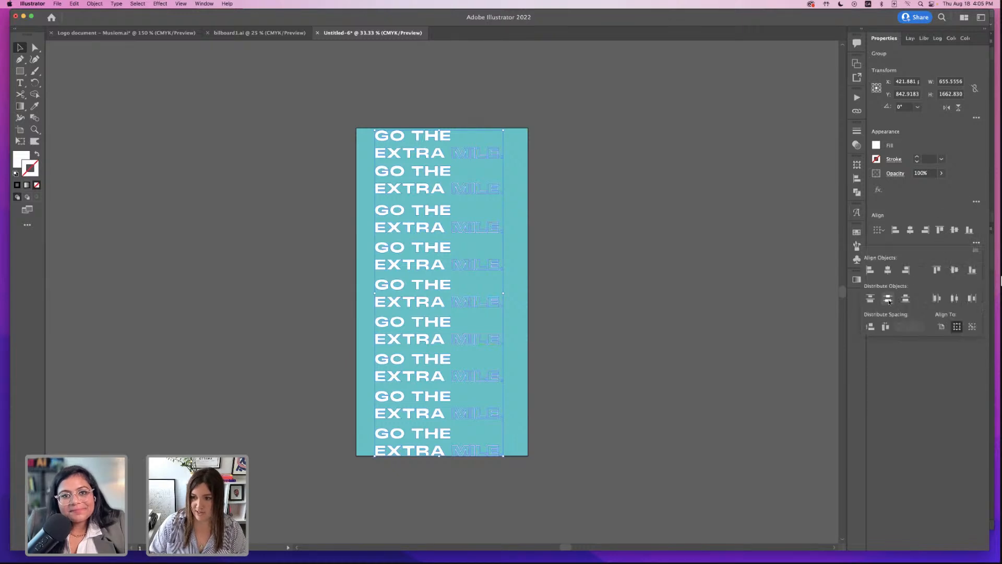
pyautogui.click(889, 300)
pyautogui.click(301, 57)
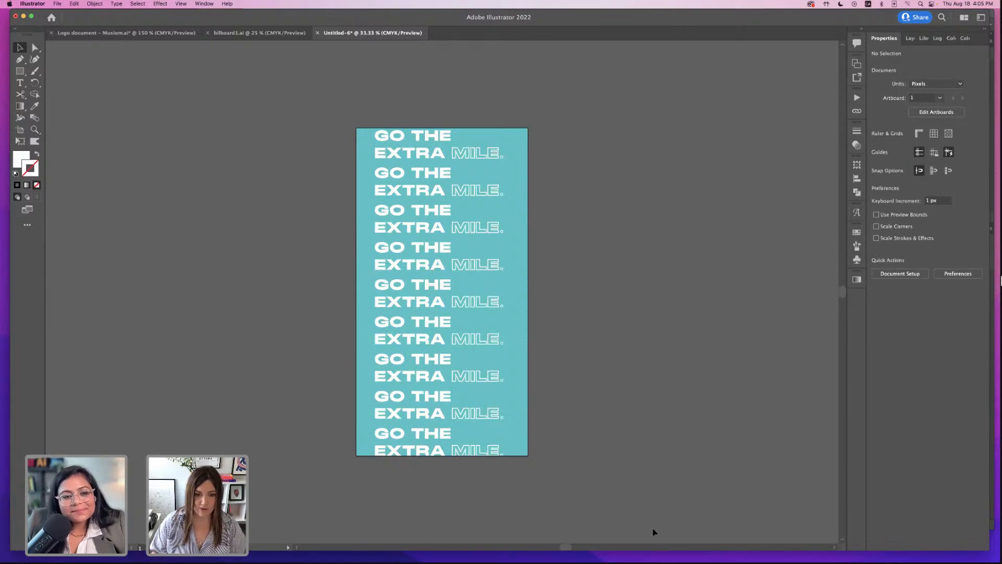
# - Enlarge the stack of lettering to about 667 × 1691 px so it runs past the artboard's upper and lower edges
pyautogui.click(469, 227)
pyautogui.moveTo(504, 129); pyautogui.dragTo(506, 125)
pyautogui.moveTo(505, 456); pyautogui.dragTo(509, 462)
pyautogui.press('super+equal')
pyautogui.press('super+minus')
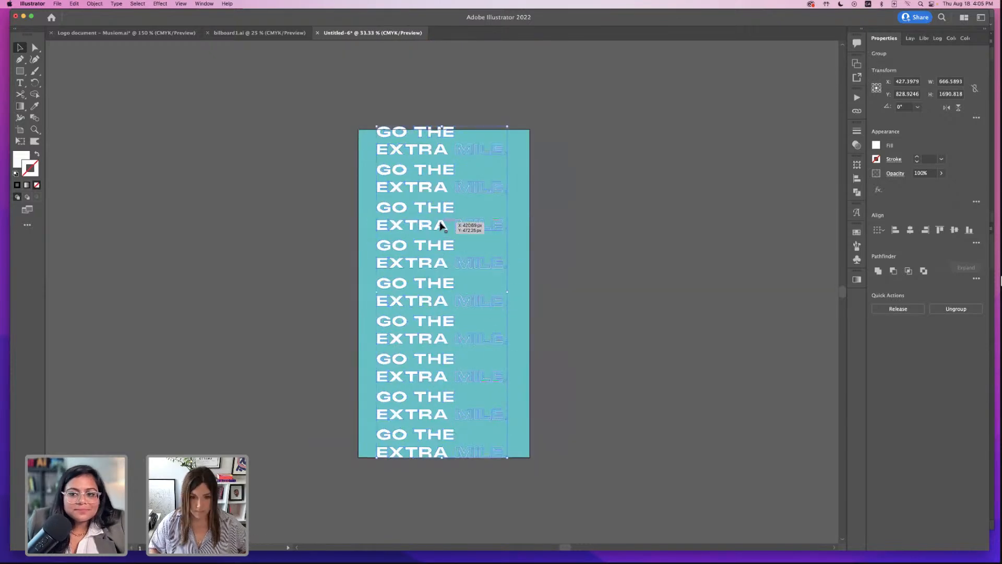
pyautogui.scroll(-1, 624, 402)
pyautogui.click(626, 399)
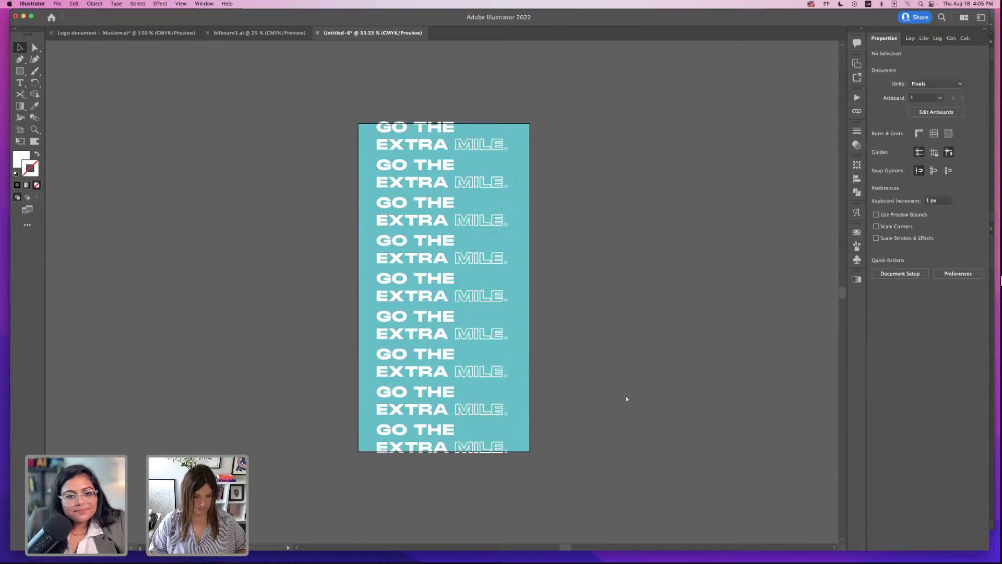
# - Save the design to the Desktop as sock1.ai with the default Illustrator 2020 options
pyautogui.press('super+s')
pyautogui.click(577, 362)
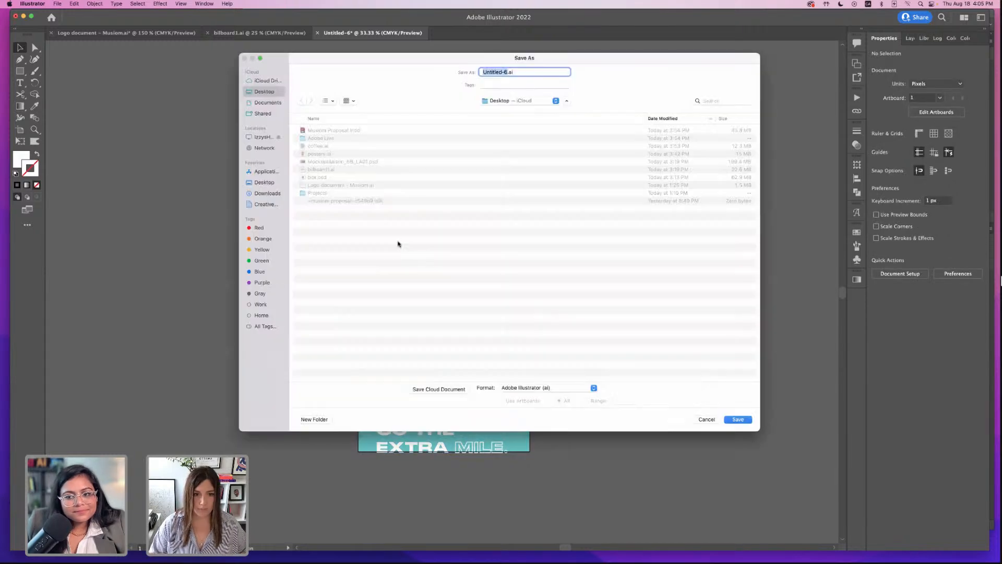
pyautogui.write('soc')
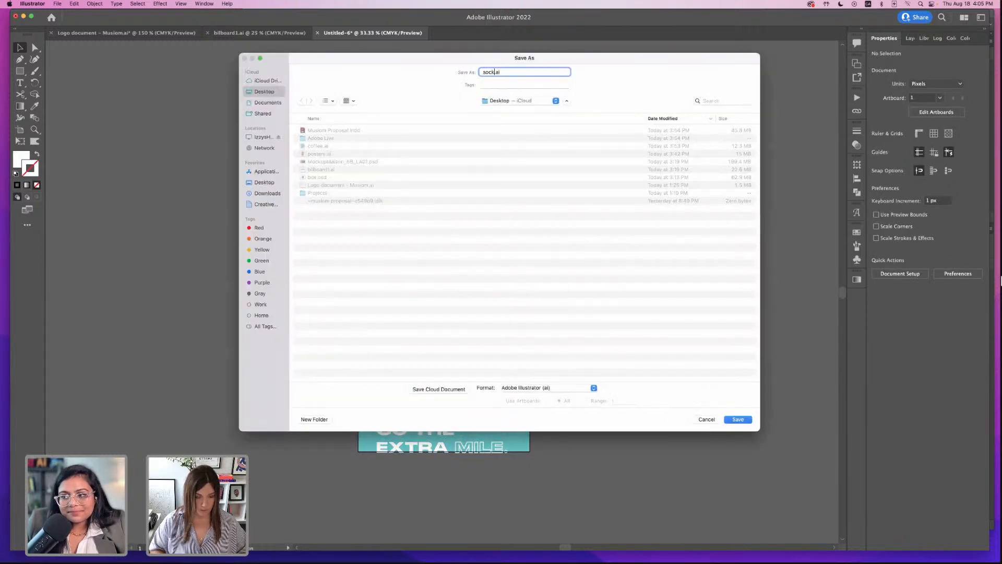
pyautogui.write('k')
pyautogui.press('Return')
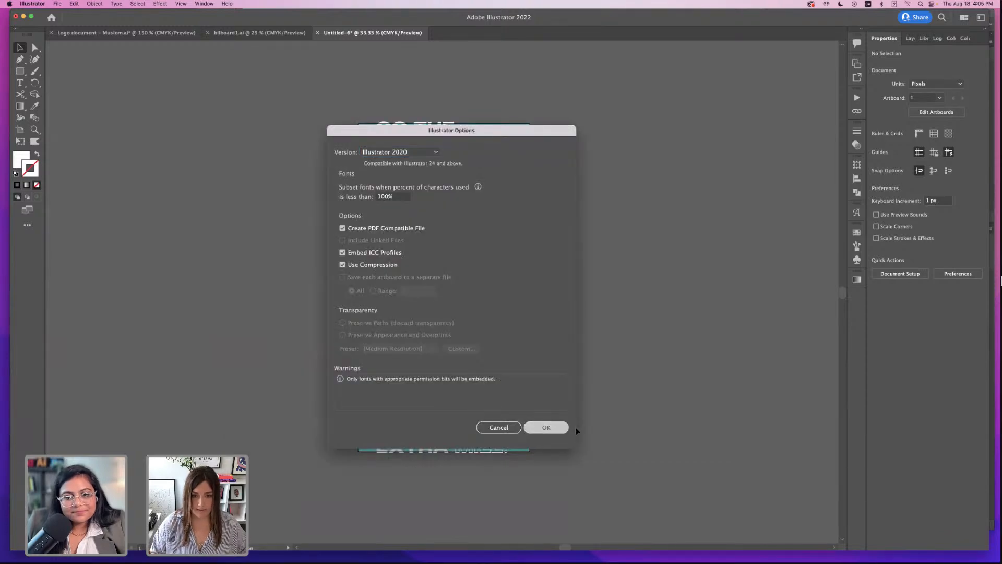
pyautogui.click(566, 427)
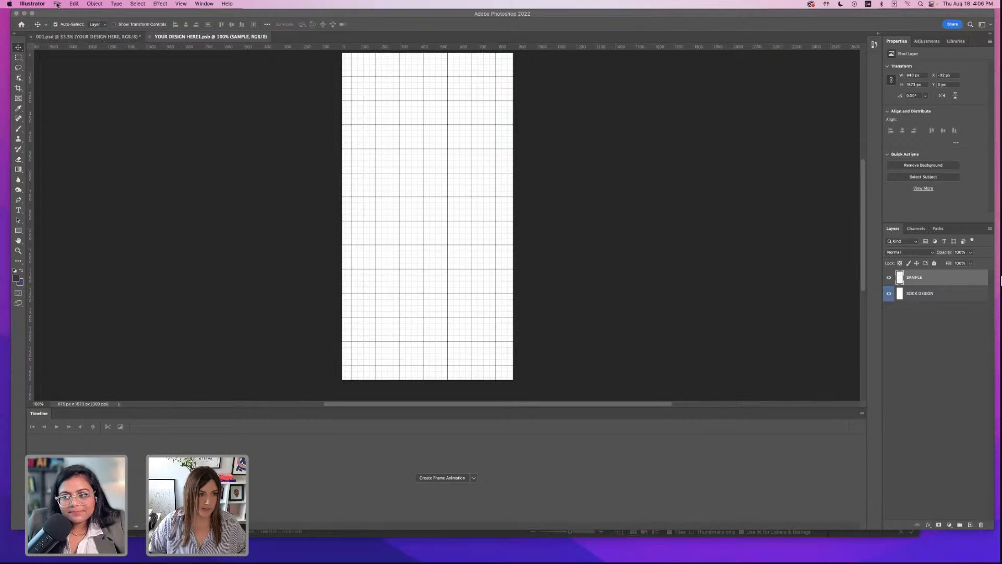
# - Switch to Photoshop and place sock1.ai as a linked file in the sock design document, cropped to its bounding box
pyautogui.click(57, 4)
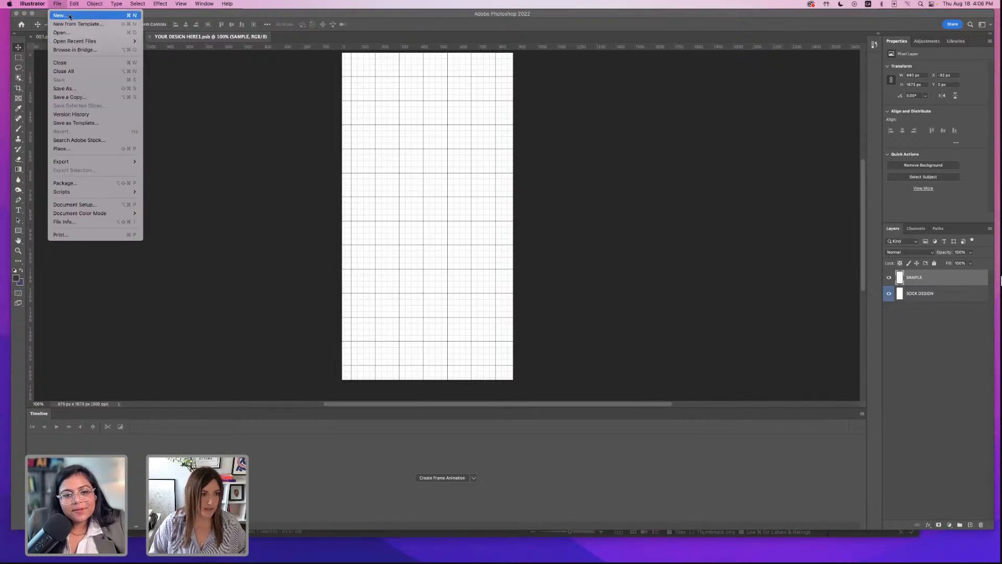
pyautogui.moveTo(81, 191)
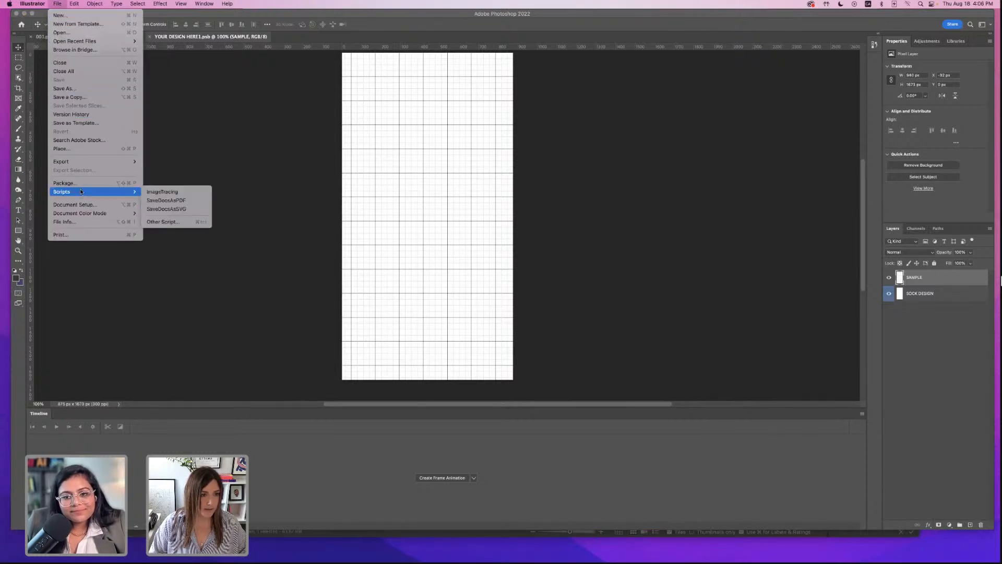
pyautogui.click(171, 181)
pyautogui.click(59, 3)
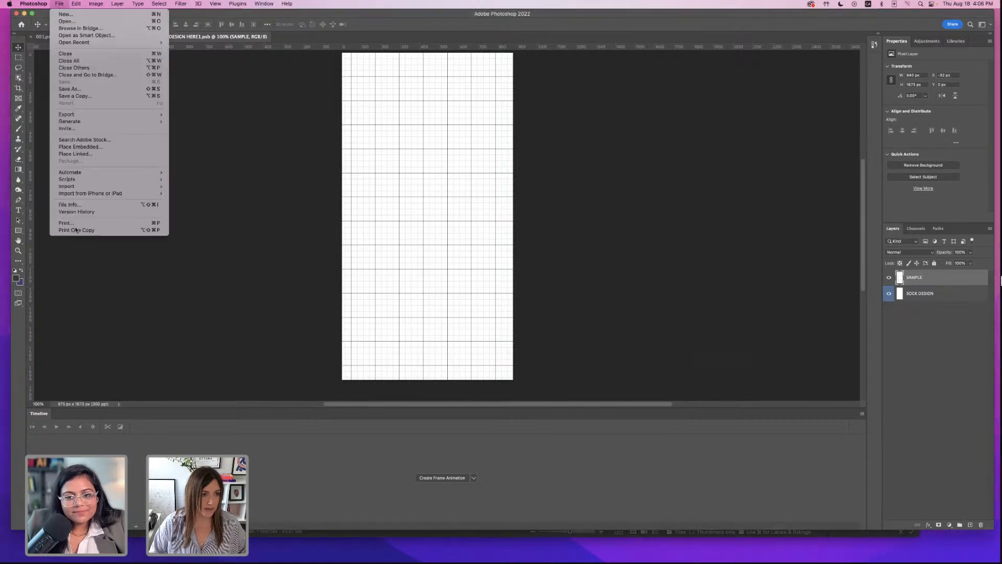
pyautogui.click(82, 153)
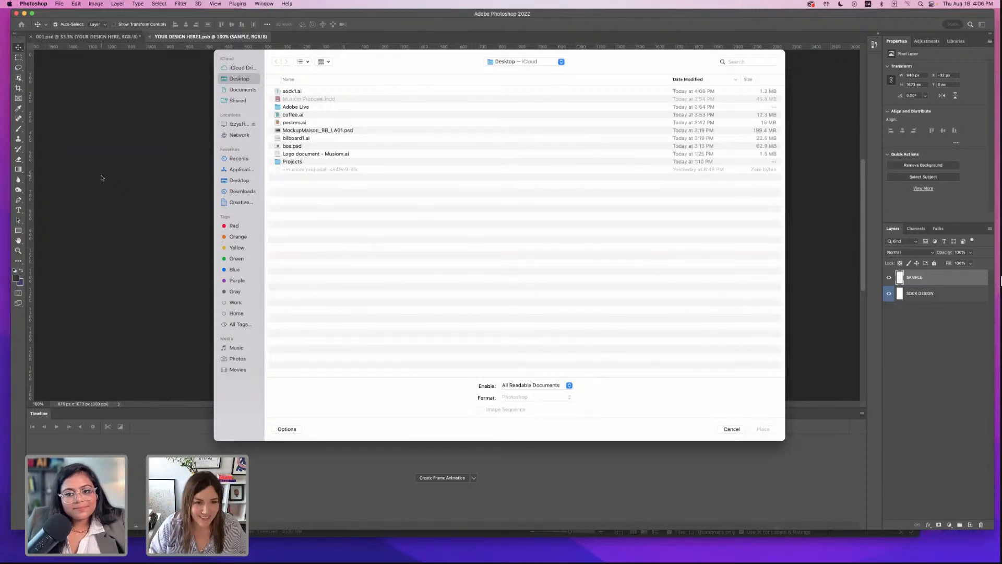
pyautogui.click(290, 91)
pyautogui.click(765, 429)
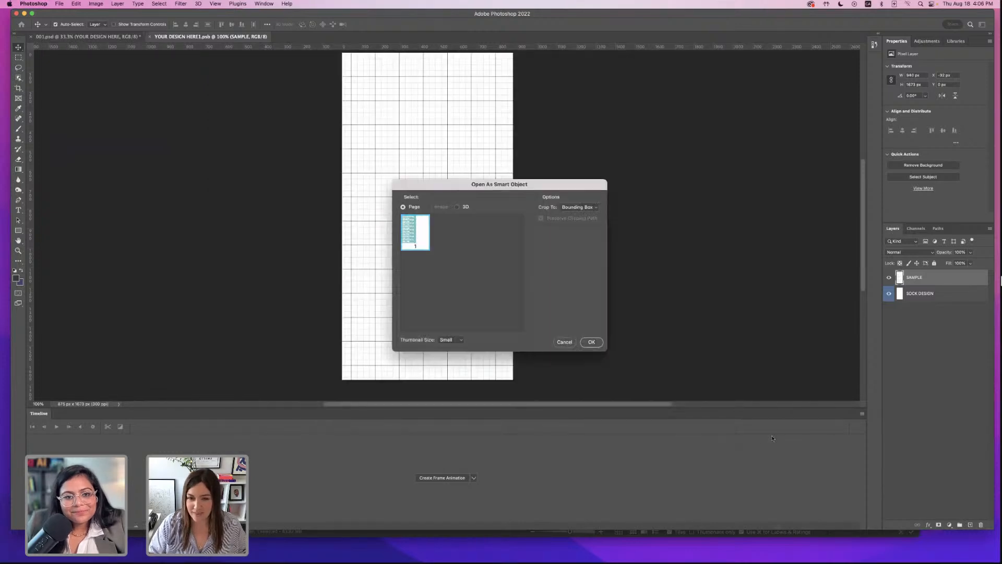
pyautogui.click(592, 343)
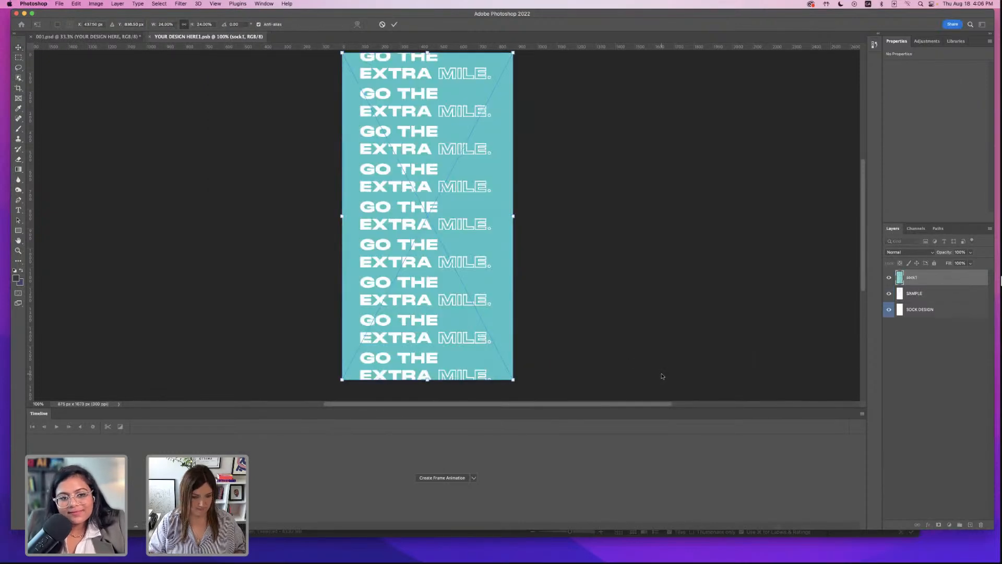
# - Save the smart object document with the placed sock artwork and close the Timeline
pyautogui.press('super+s')
pyautogui.click(524, 182)
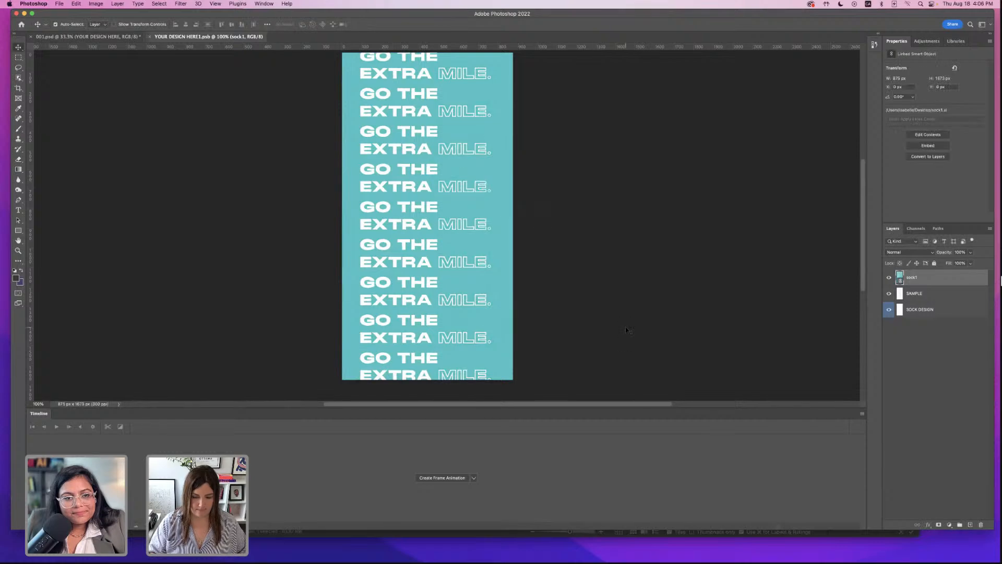
pyautogui.click(862, 414)
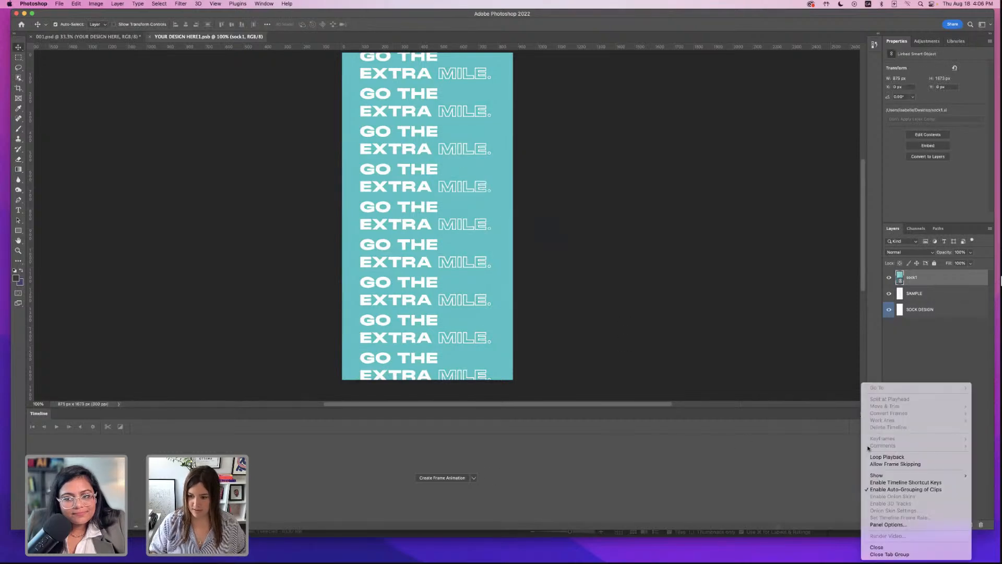
pyautogui.click(878, 546)
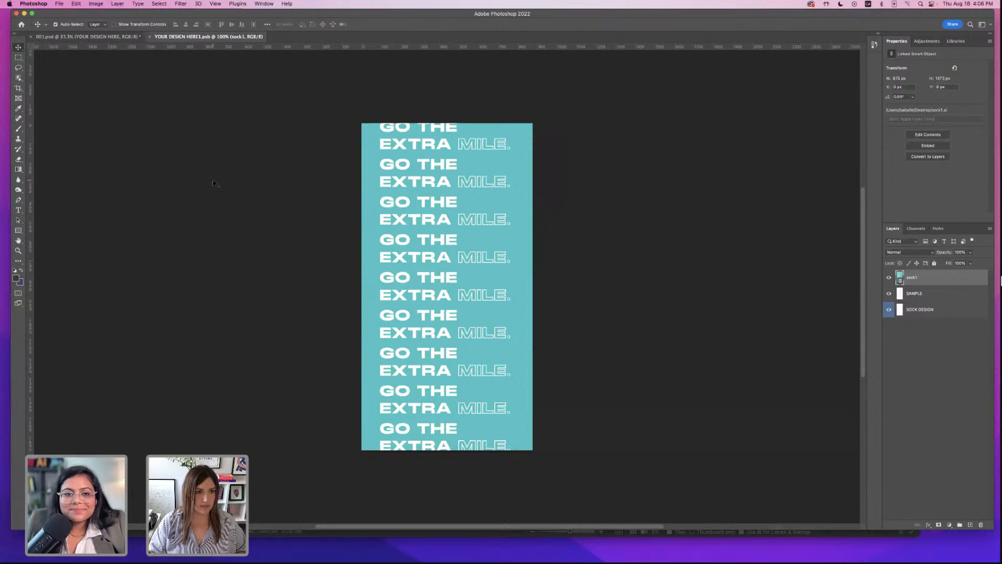
# - Examine the updated design on the first sock in the 001.psd mockup at 100% zoom
pyautogui.click(78, 39)
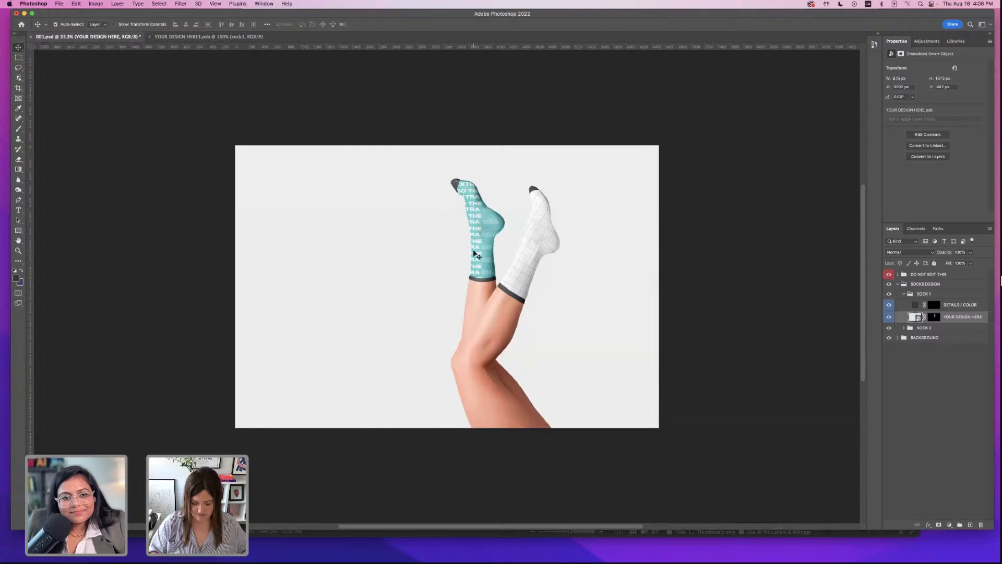
pyautogui.press('super+1')
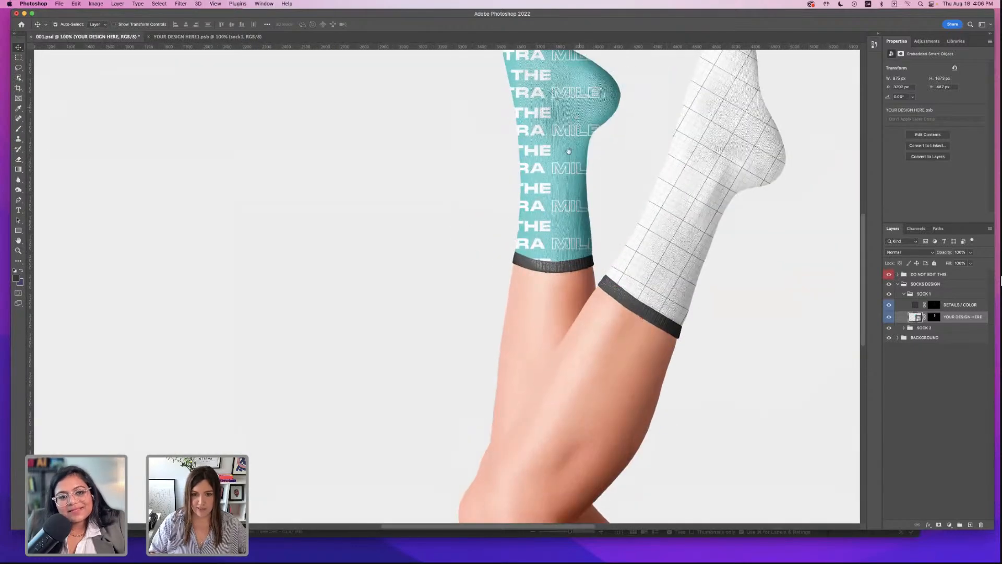
pyautogui.scroll(5, 569, 151)
pyautogui.hscroll(3, 569, 151)
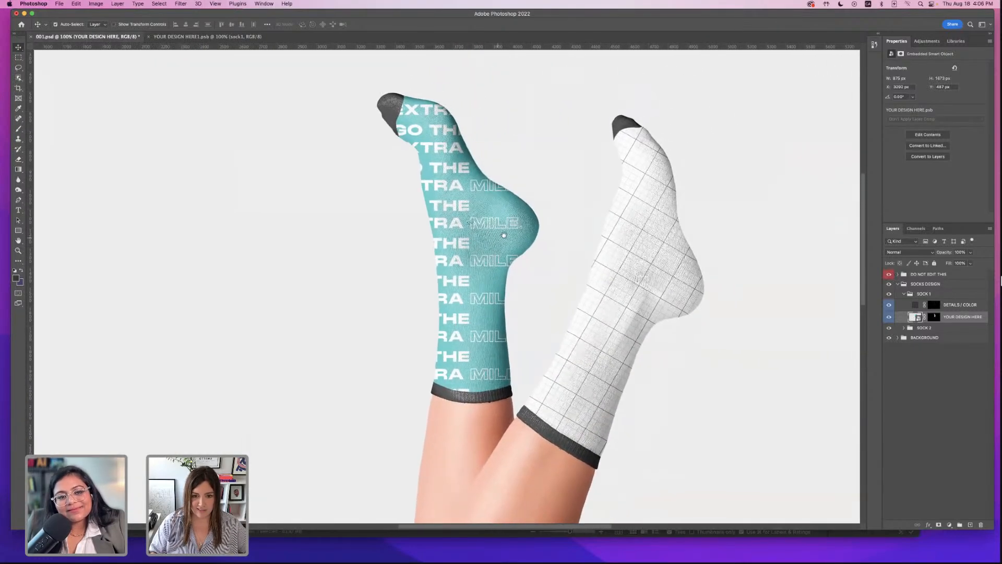
pyautogui.hscroll(3, 504, 236)
pyautogui.scroll(-1, 505, 235)
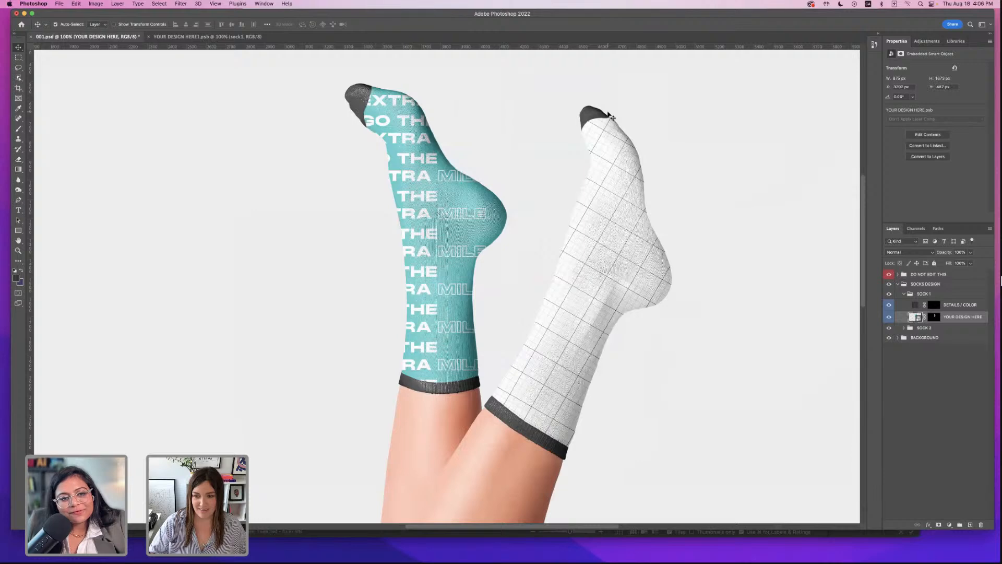
# - Expand the SOCK 2 group in the mockup and open its design smart object for editing
pyautogui.click(902, 294)
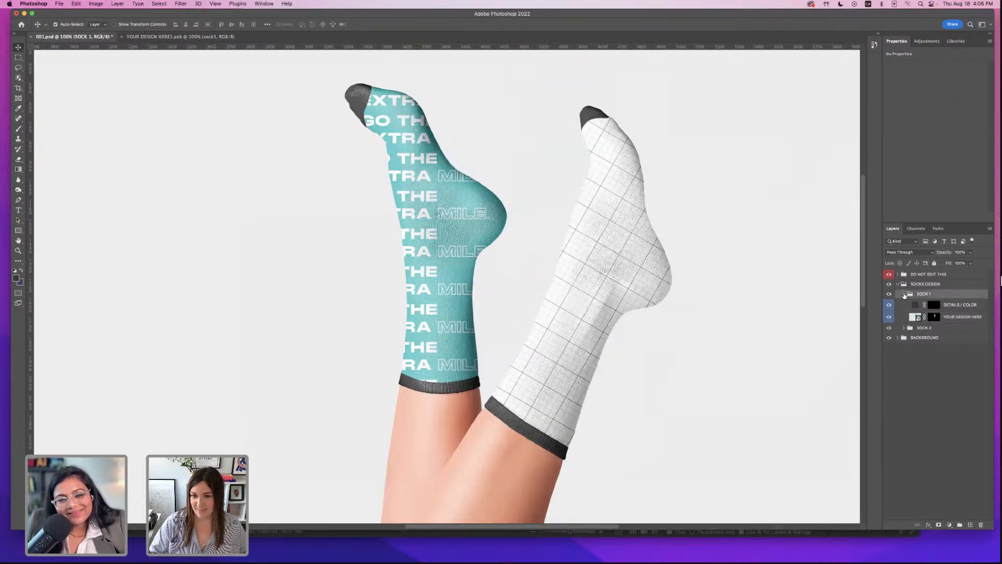
pyautogui.click(898, 285)
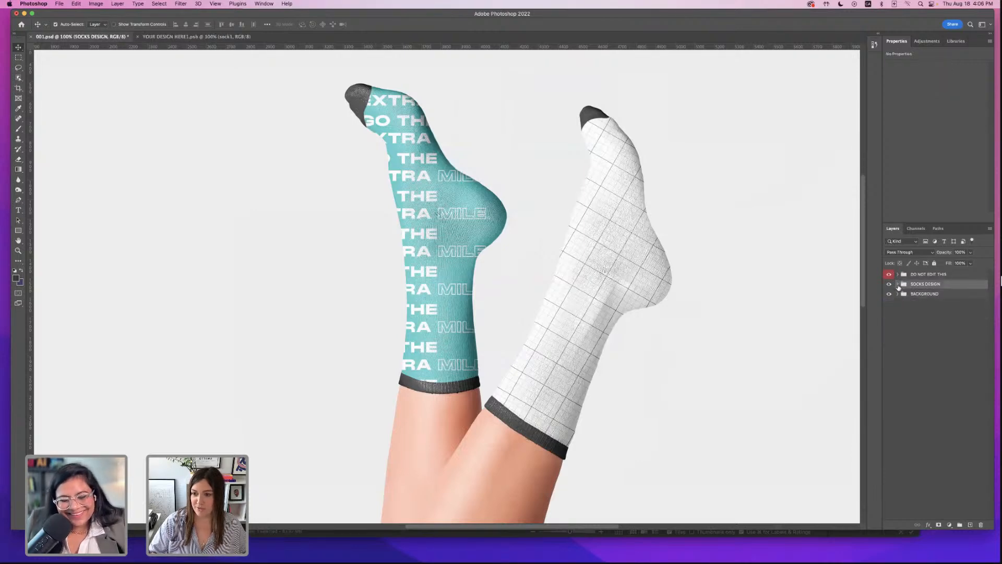
pyautogui.click(897, 284)
pyautogui.click(903, 305)
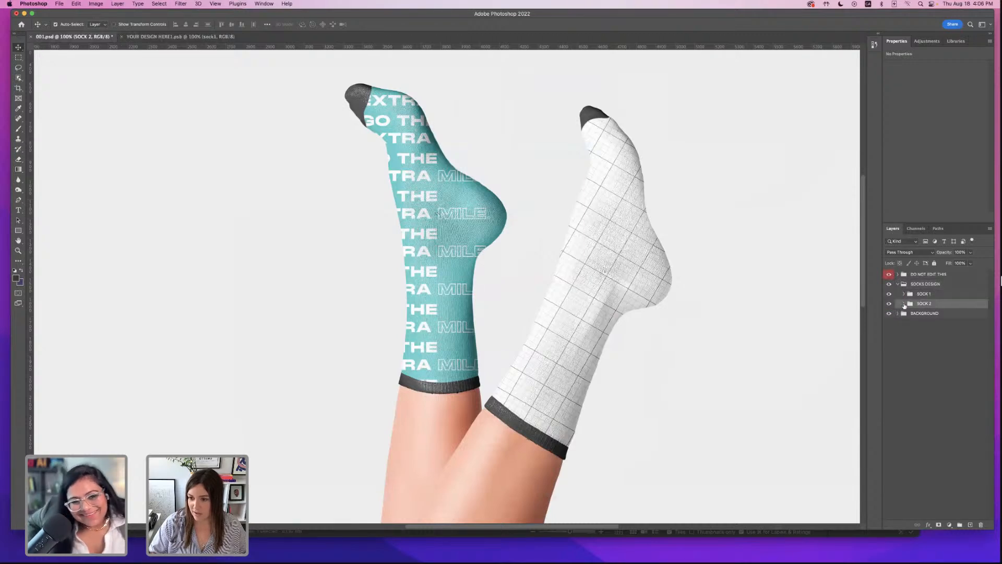
pyautogui.doubleClick(915, 327)
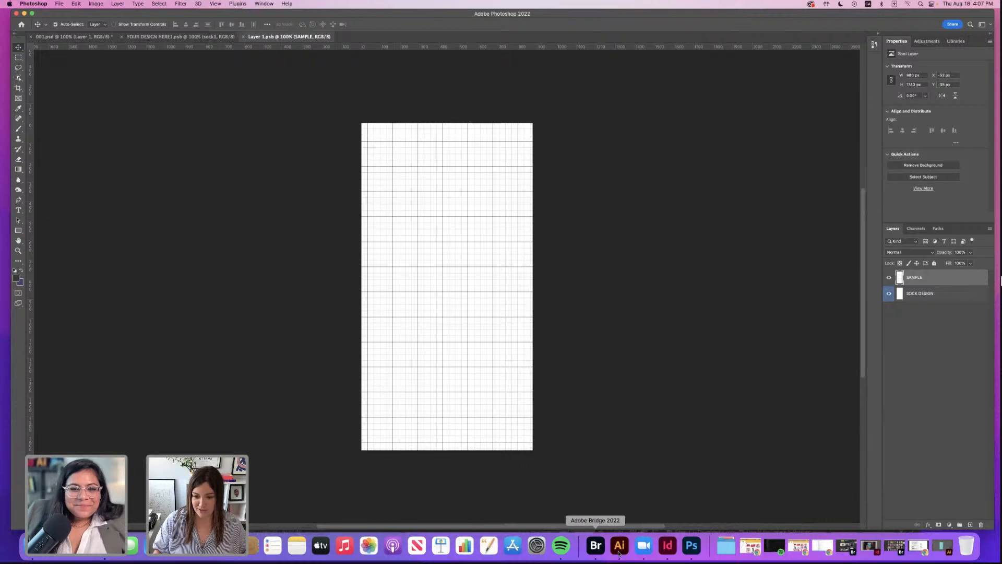
# - Switch to Illustrator, unlock all artwork in sock1.ai and add a second artboard beside the first
pyautogui.click(622, 545)
pyautogui.click(94, 4)
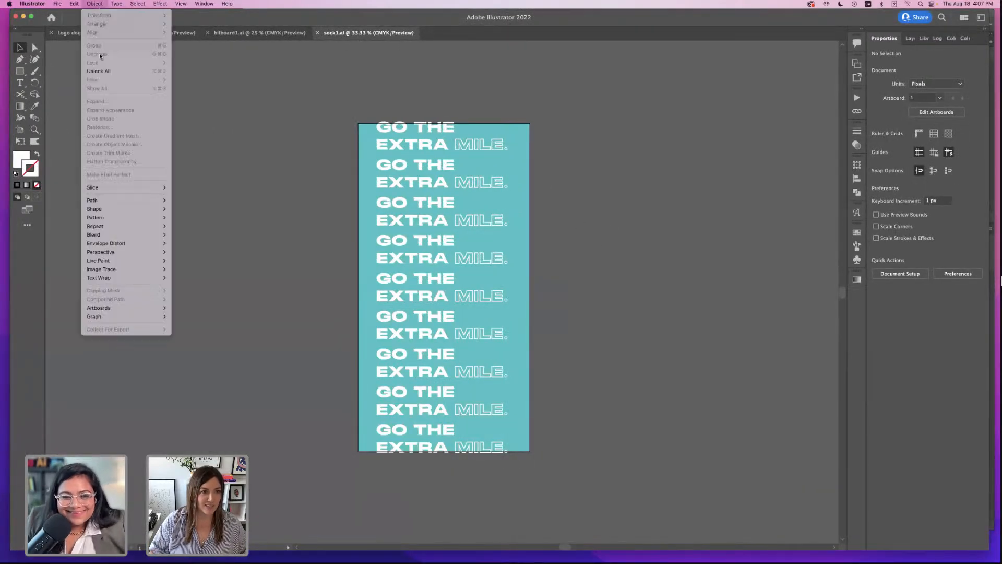
pyautogui.click(102, 71)
pyautogui.click(856, 63)
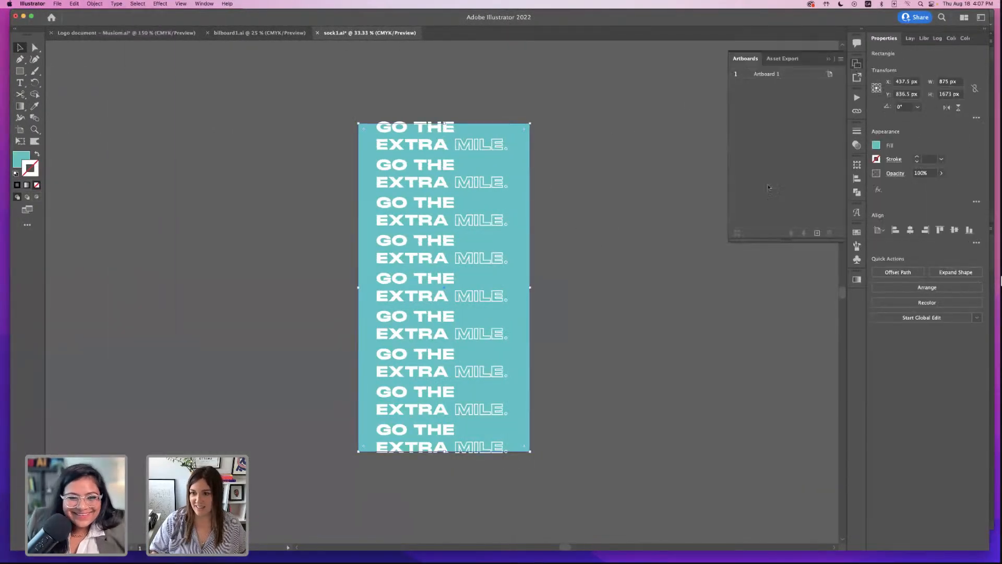
pyautogui.click(816, 233)
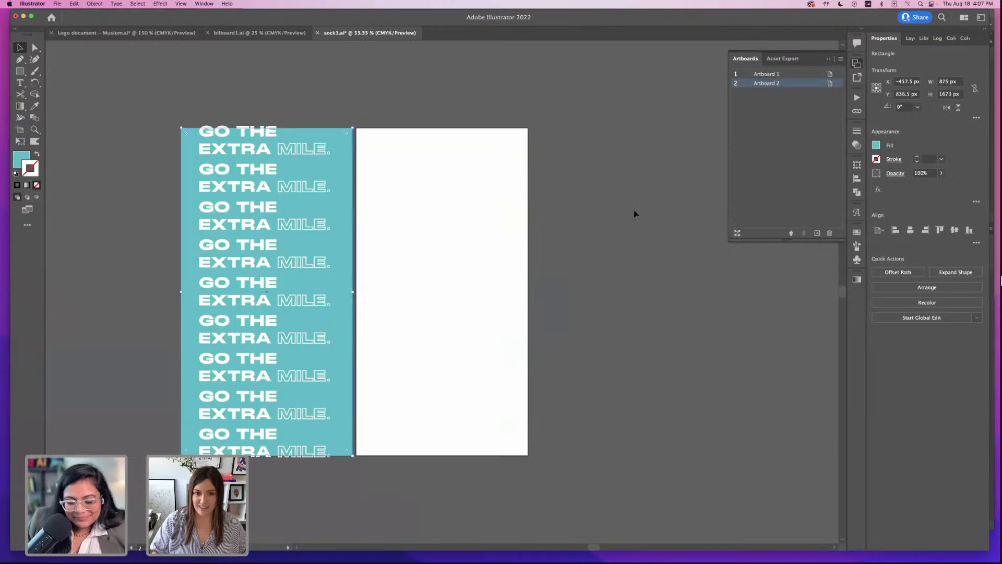
# - Duplicate the entire teal "GO THE EXTRA MILE." design onto Artboard 2
pyautogui.click(576, 199)
pyautogui.press('super+a')
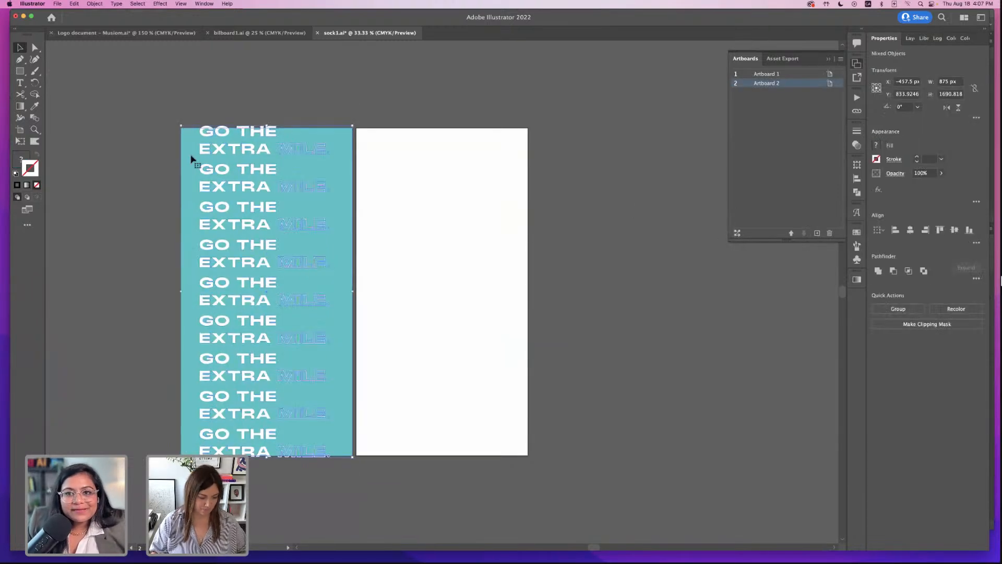
pyautogui.moveTo(189, 162); pyautogui.dragTo(363, 157)
pyautogui.click(563, 179)
# - Recolor the background rectangle on Artboard 2 white by sampling the slogan lettering with the Eyedropper
pyautogui.click(519, 134)
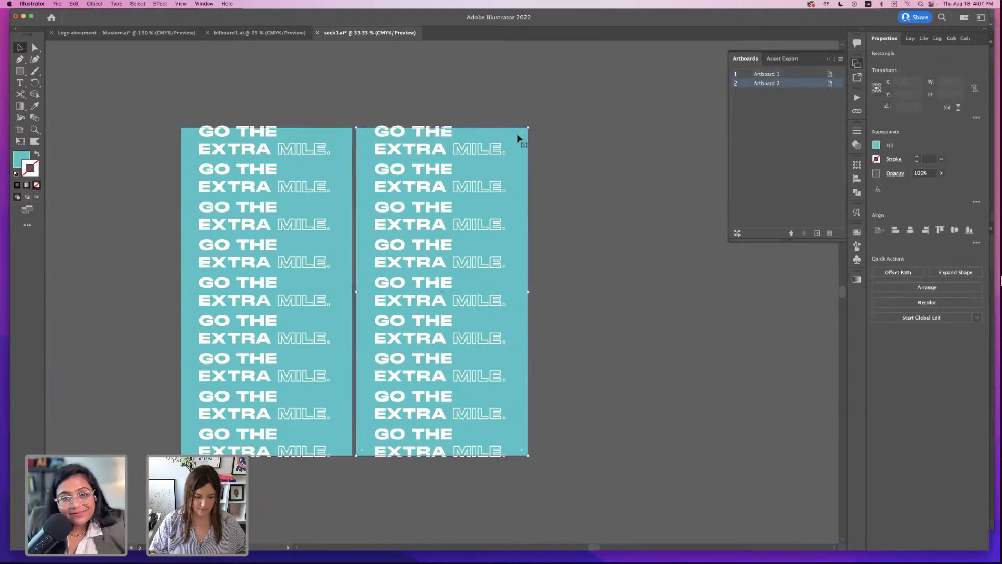
pyautogui.press('i')
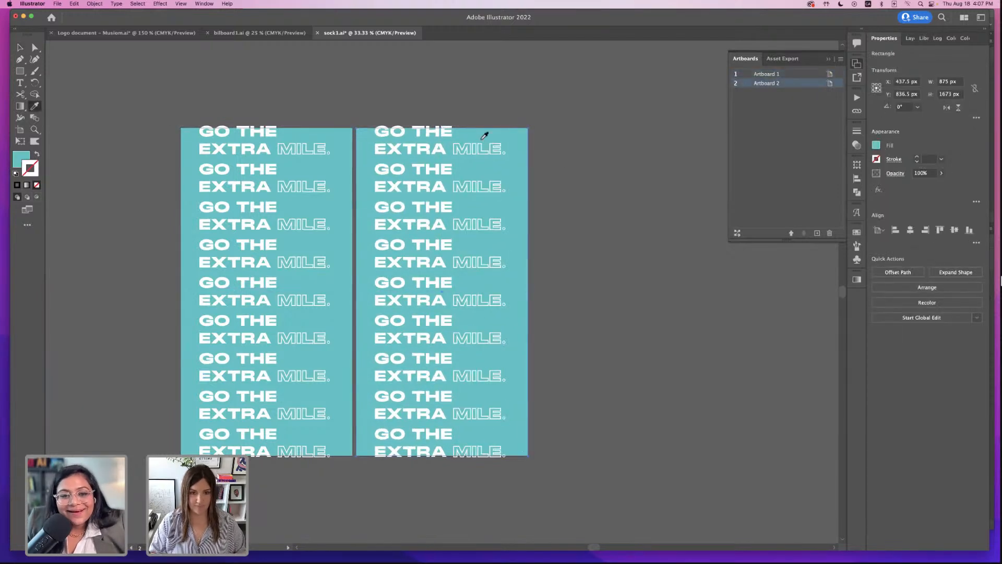
pyautogui.click(448, 125)
pyautogui.press('v')
pyautogui.click(505, 100)
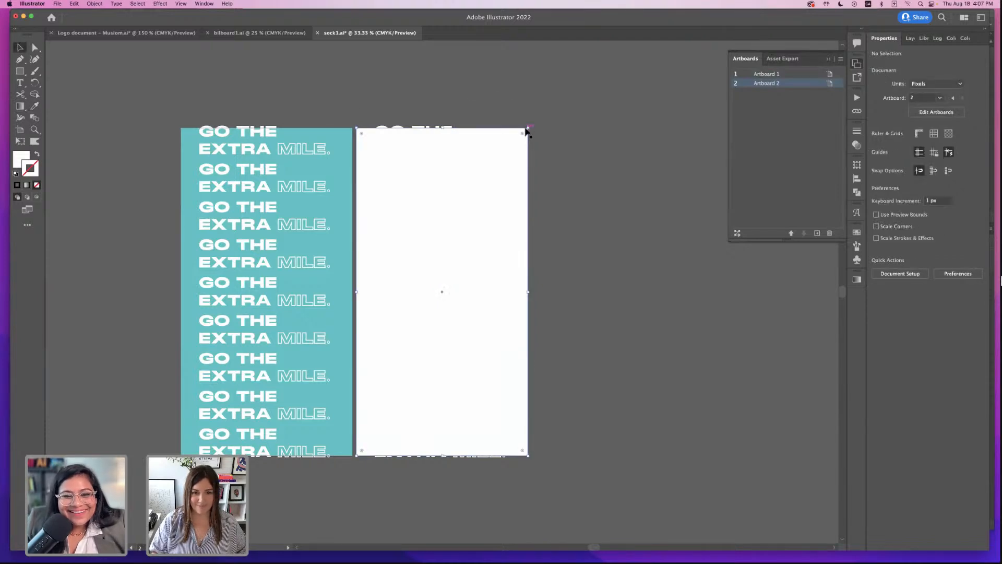
# - Recolor the slogan text on Artboard 2 teal, sampled from the first artboard's background, and save sock1.ai
pyautogui.click(498, 456)
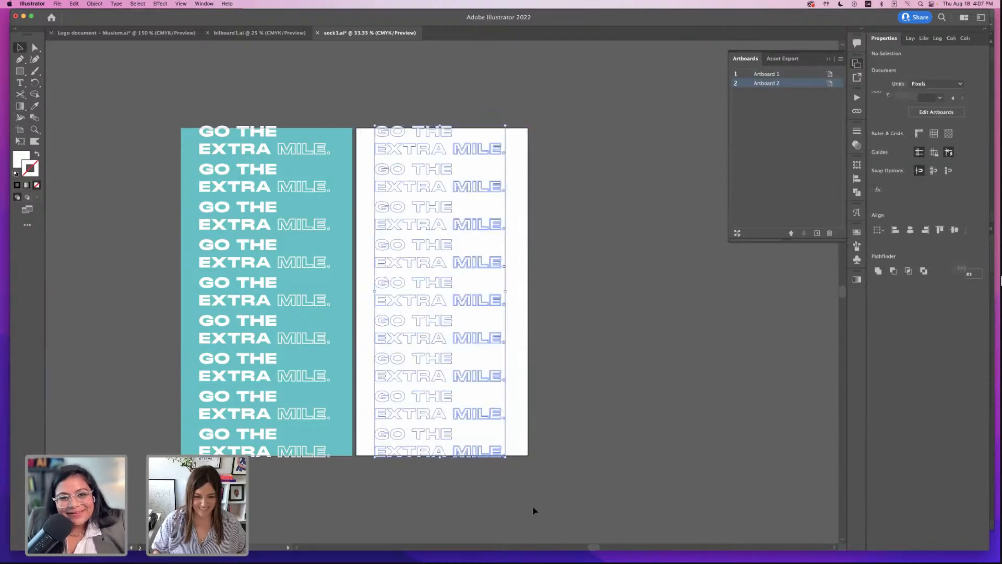
pyautogui.press('i')
pyautogui.click(349, 165)
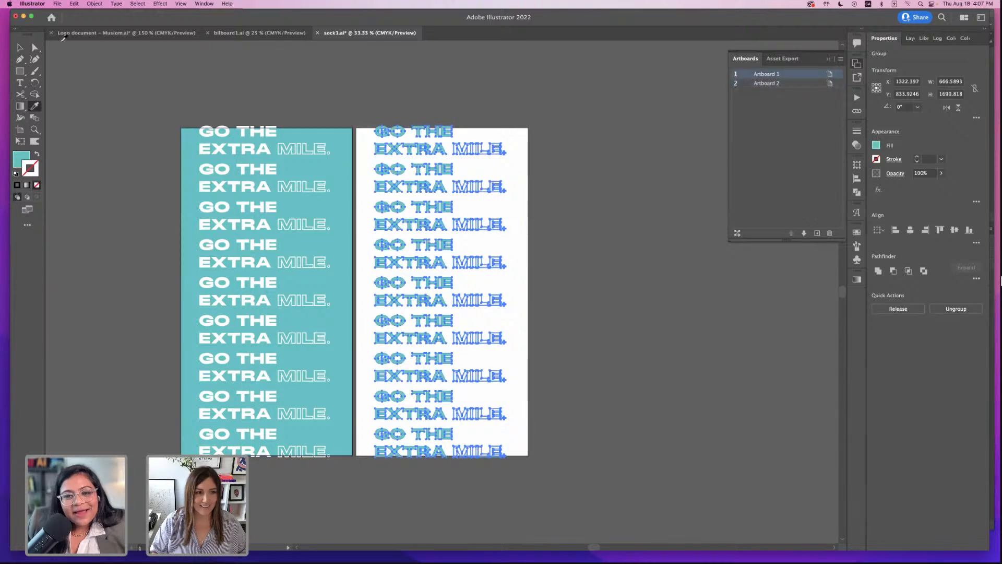
pyautogui.press('v')
pyautogui.click(230, 68)
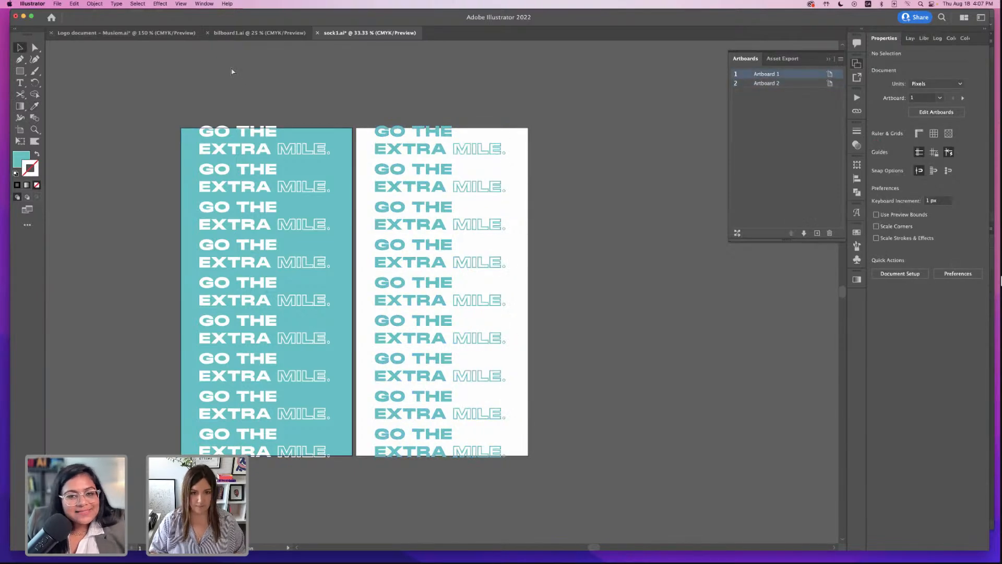
pyautogui.press('super+s')
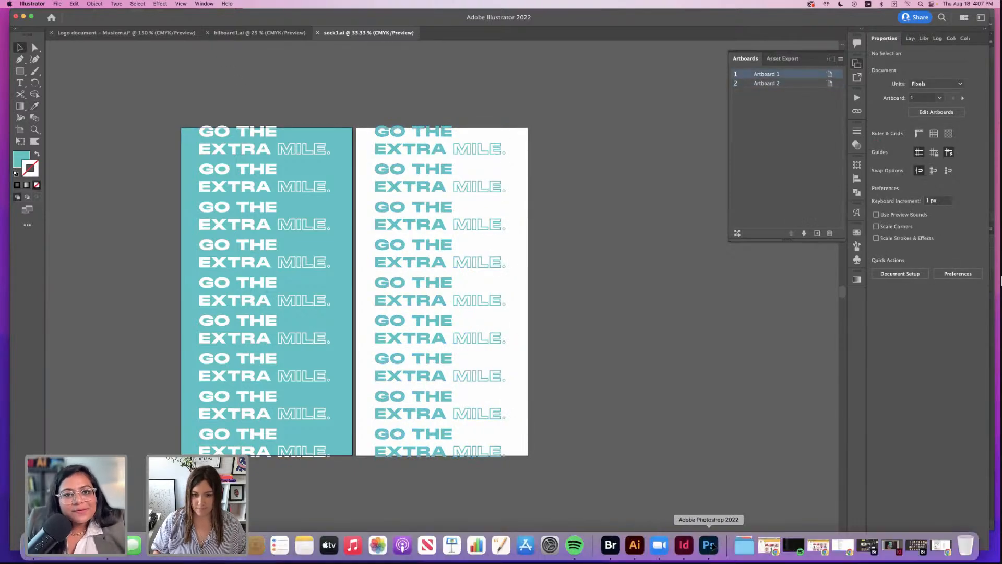
# - Switch to Photoshop, place the white second page of sock1.ai as a linked file in Layer 1.psb, and save the document
pyautogui.click(713, 547)
pyautogui.click(58, 4)
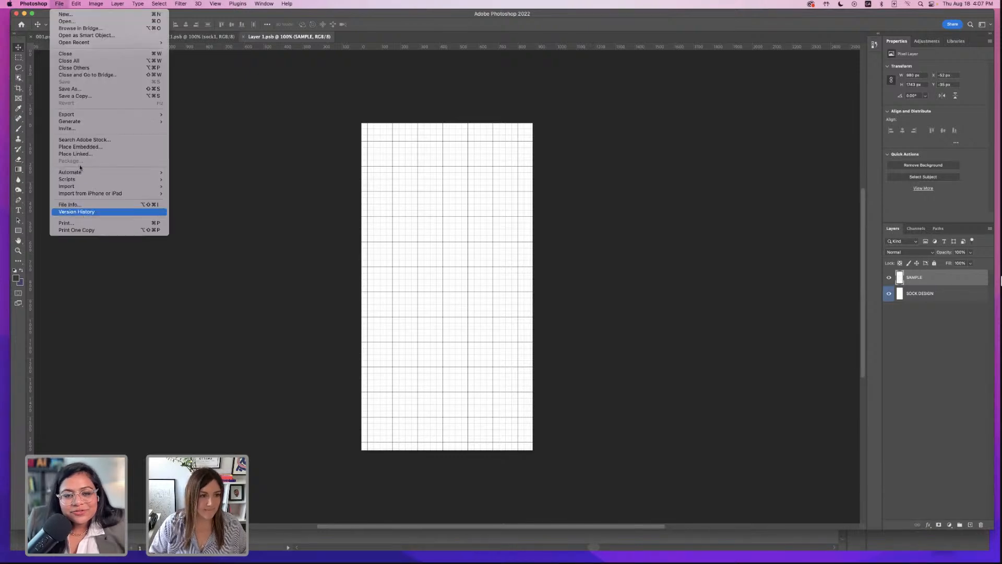
pyautogui.click(82, 156)
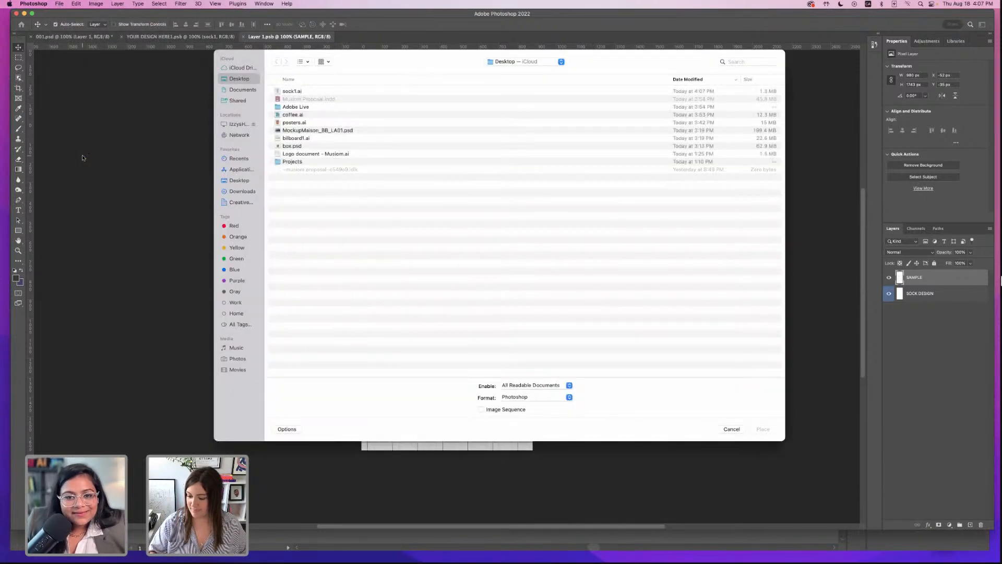
pyautogui.click(291, 92)
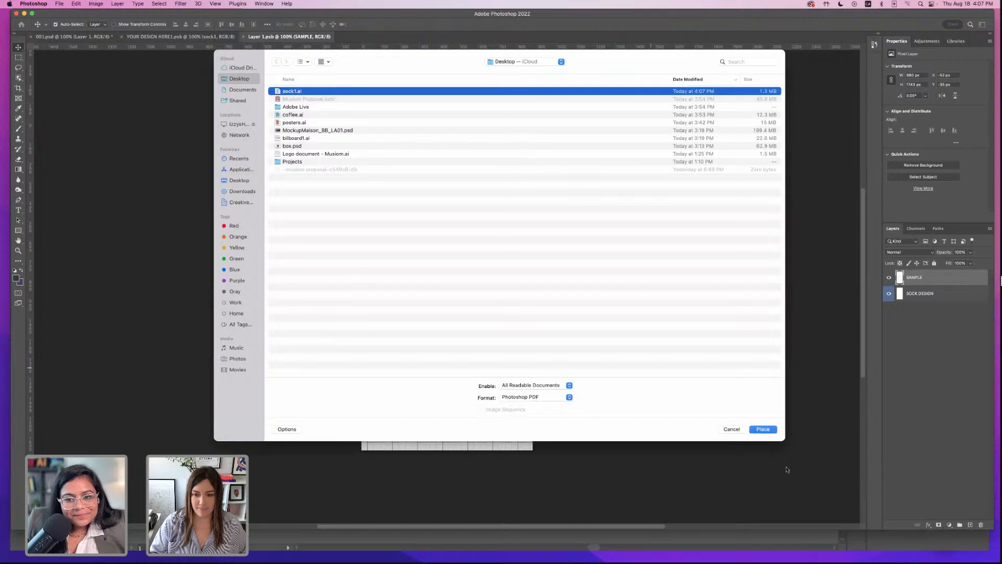
pyautogui.click(763, 429)
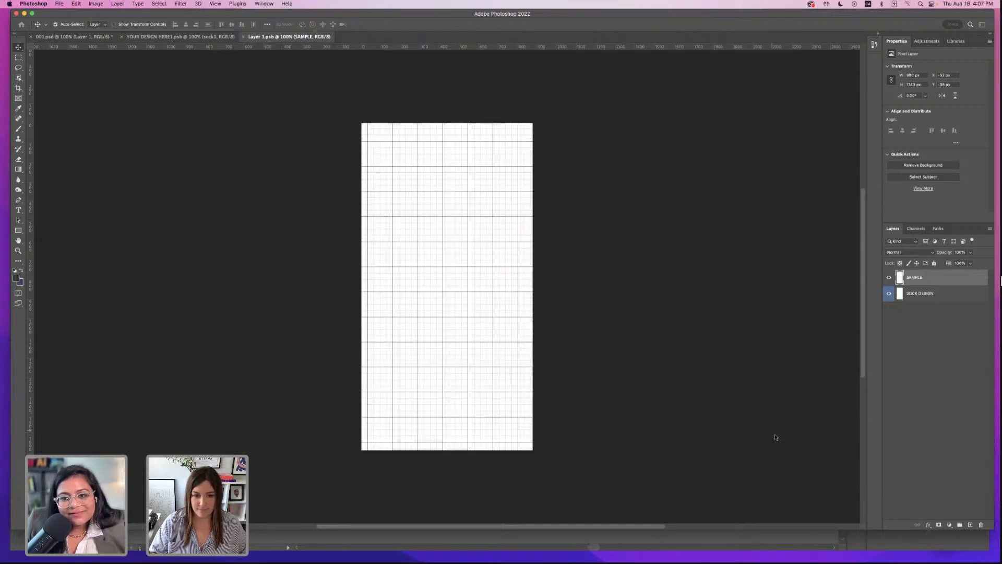
pyautogui.click(444, 236)
pyautogui.click(591, 342)
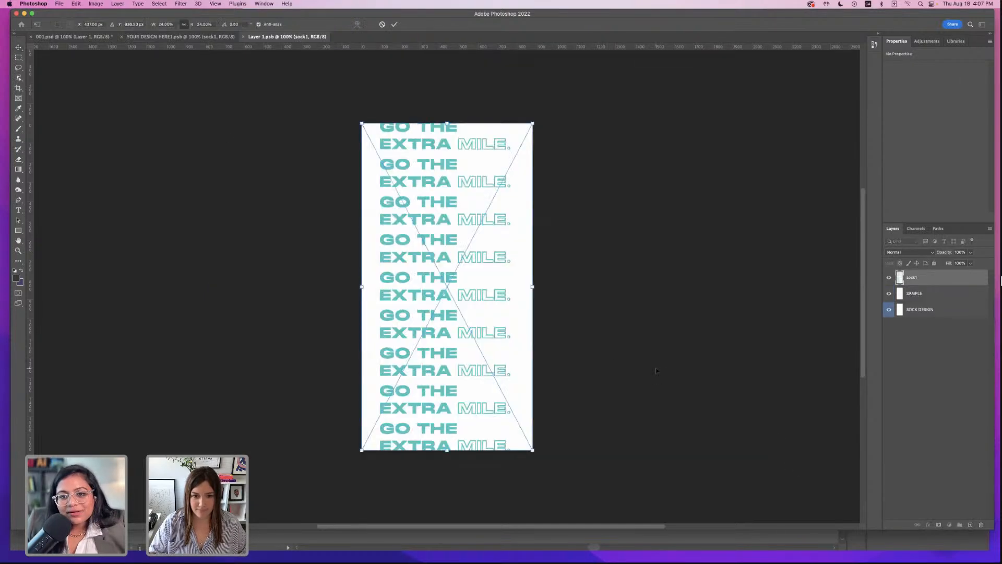
pyautogui.press('v')
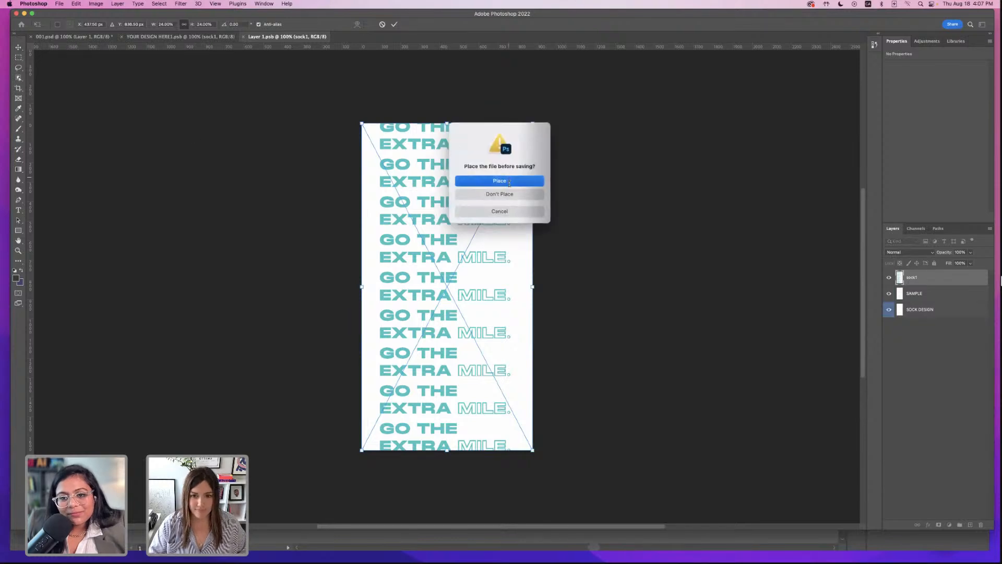
pyautogui.click(537, 181)
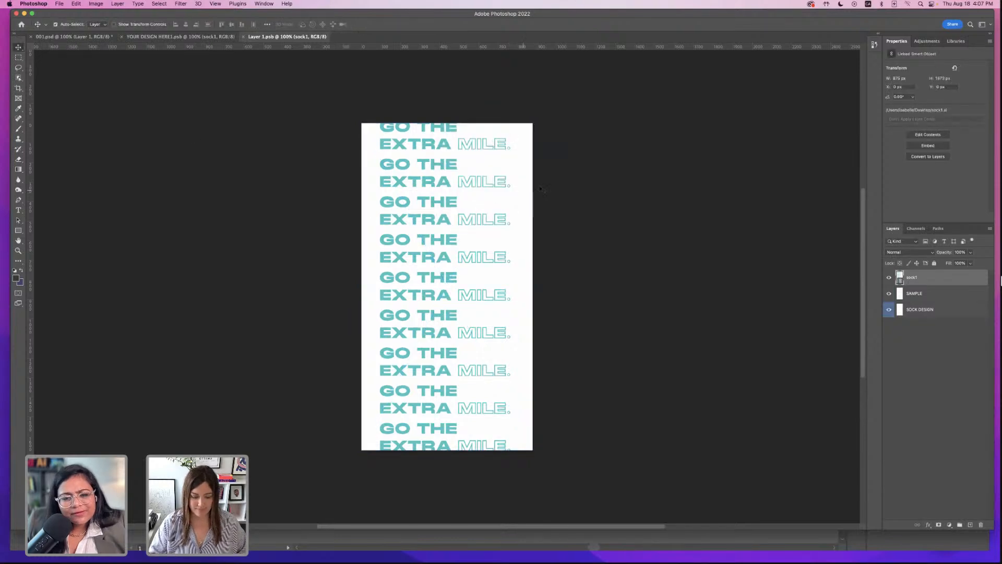
# - Check both sock designs in the 001.psd mockup with the whole image in view
pyautogui.click(82, 38)
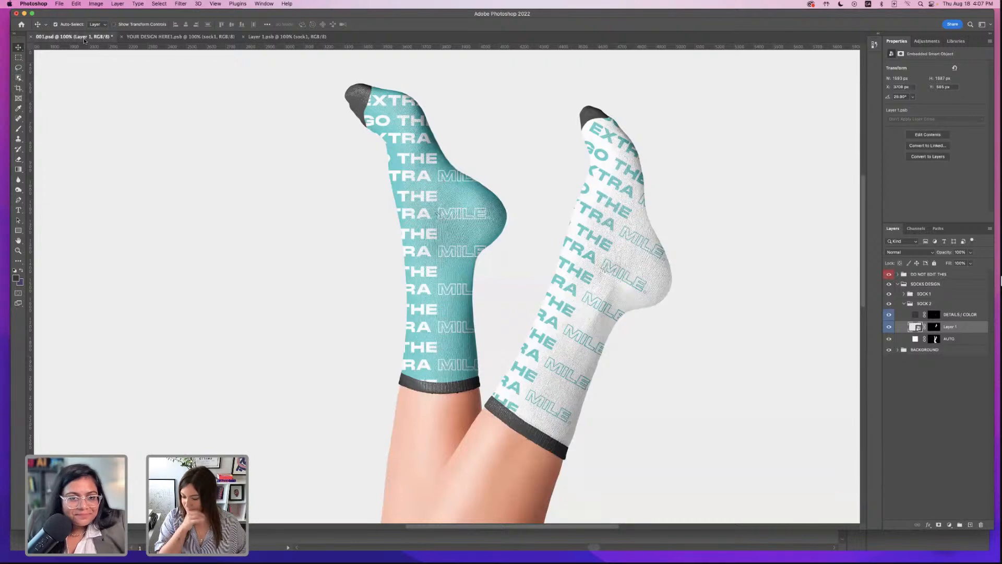
pyautogui.press('super+minus')
pyautogui.press('super+minus')
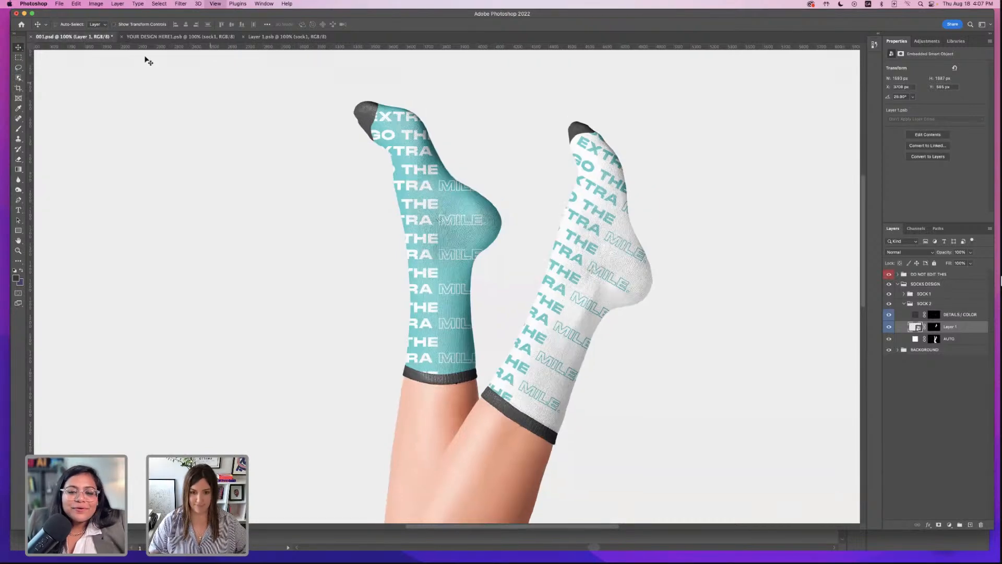
pyautogui.press('super+minus')
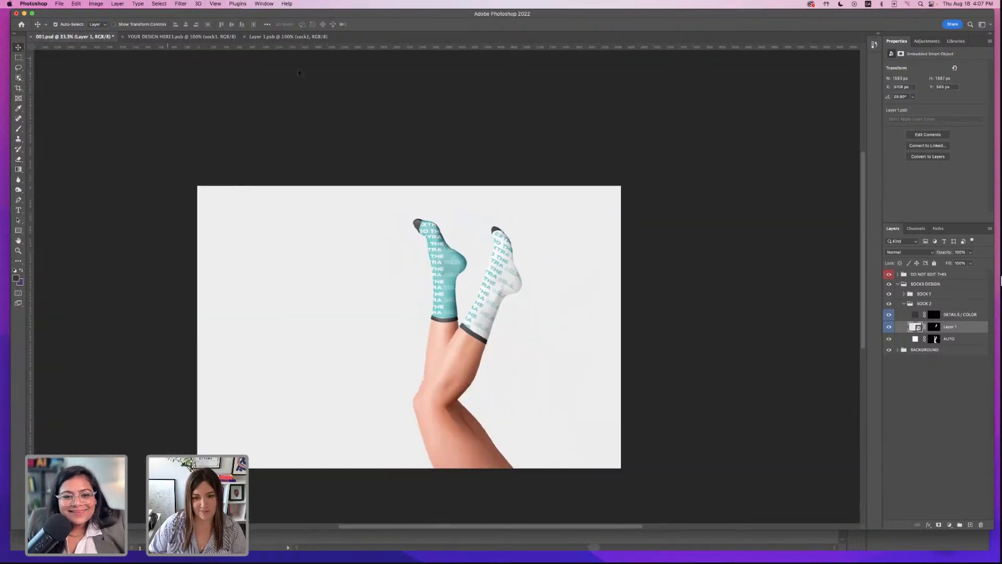
# - Change the BCG COLOR fill in the BACKGROUND group to a muted purple-blue (H 241°, S 48%, B 72%)
pyautogui.click(898, 352)
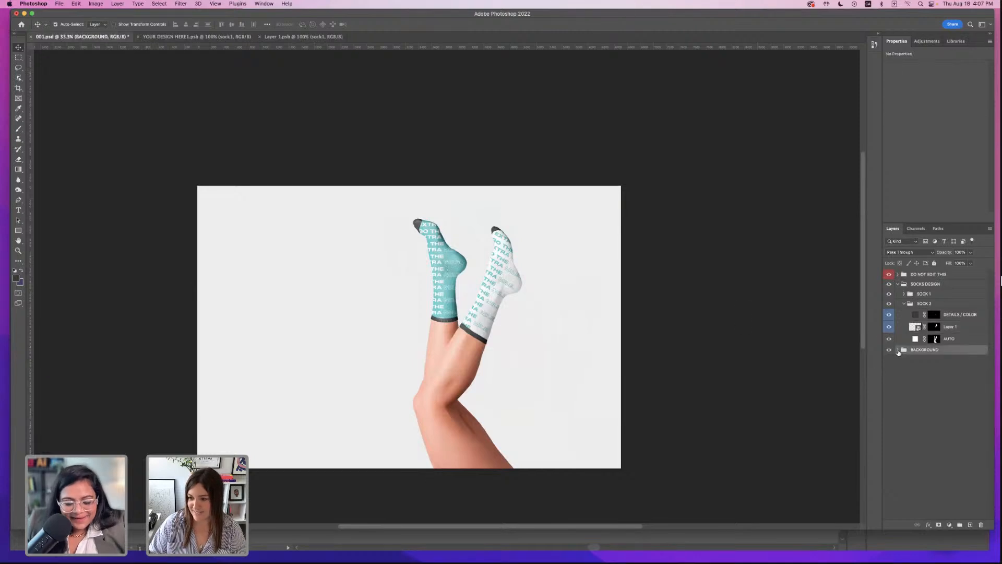
pyautogui.click(897, 350)
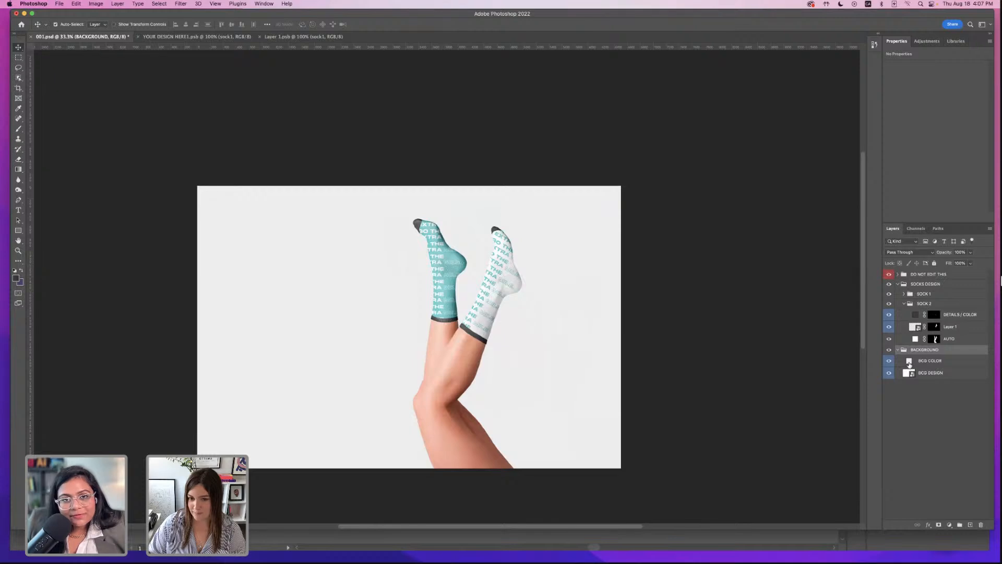
pyautogui.doubleClick(909, 362)
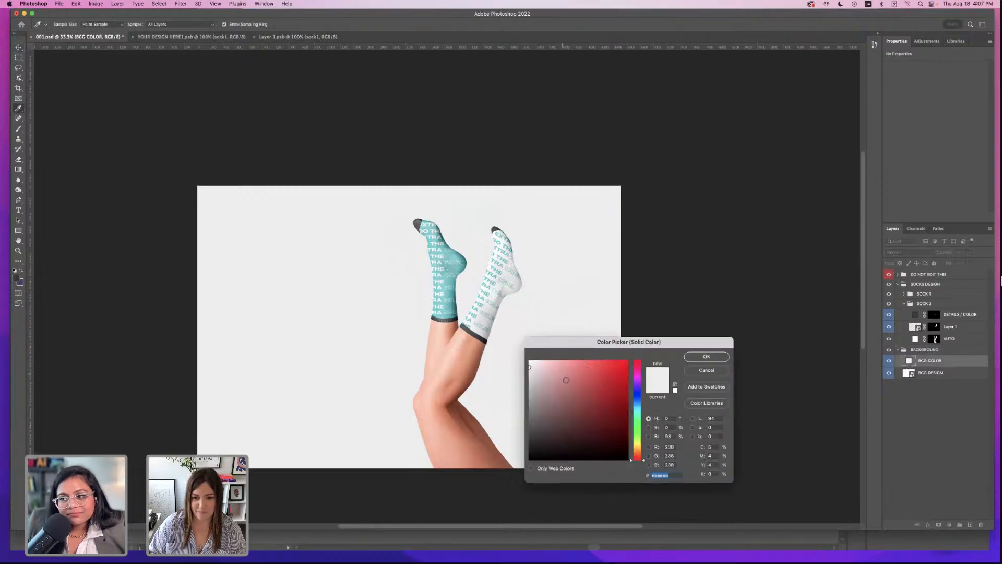
pyautogui.moveTo(566, 380); pyautogui.dragTo(576, 388)
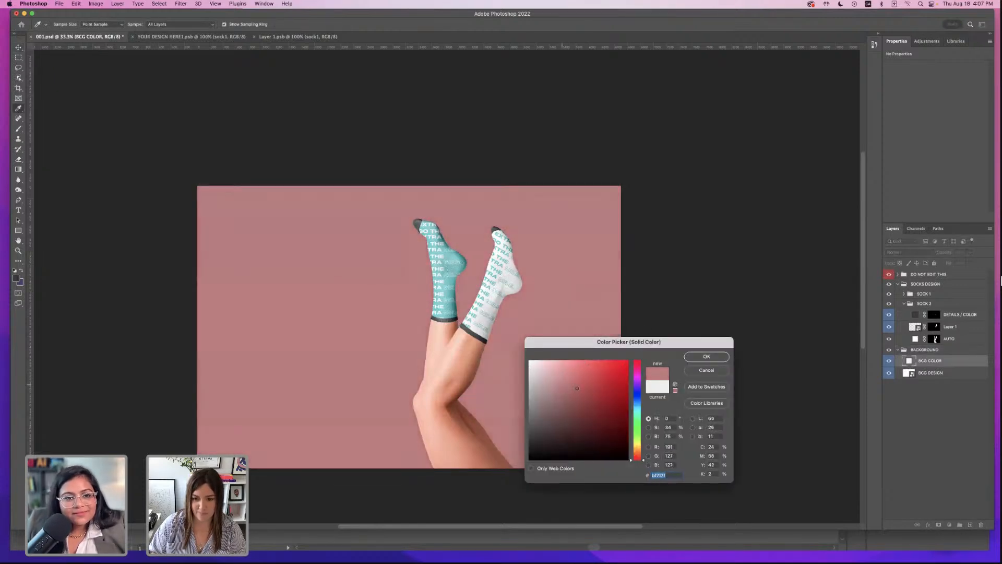
pyautogui.moveTo(638, 401); pyautogui.dragTo(637, 395)
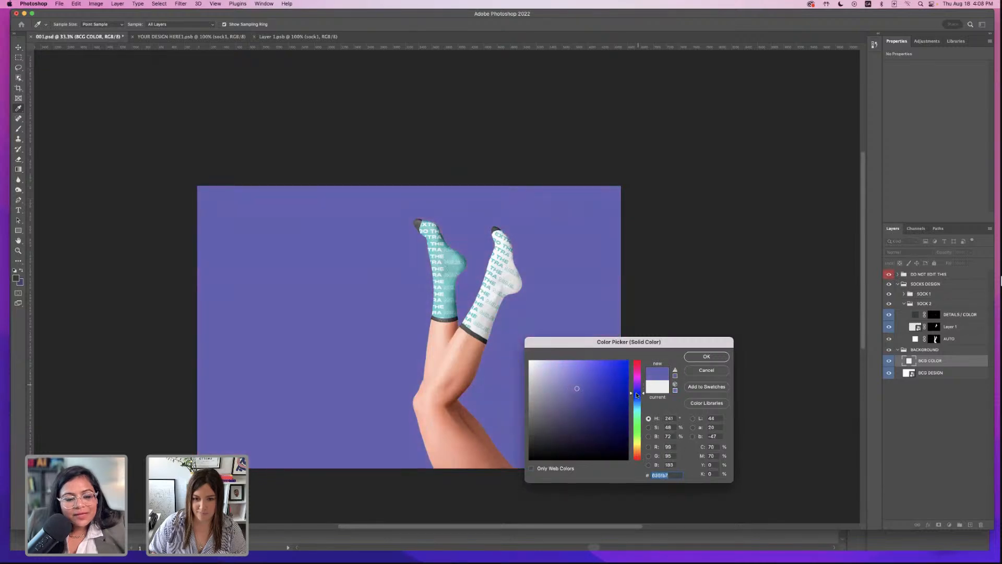
pyautogui.click(702, 358)
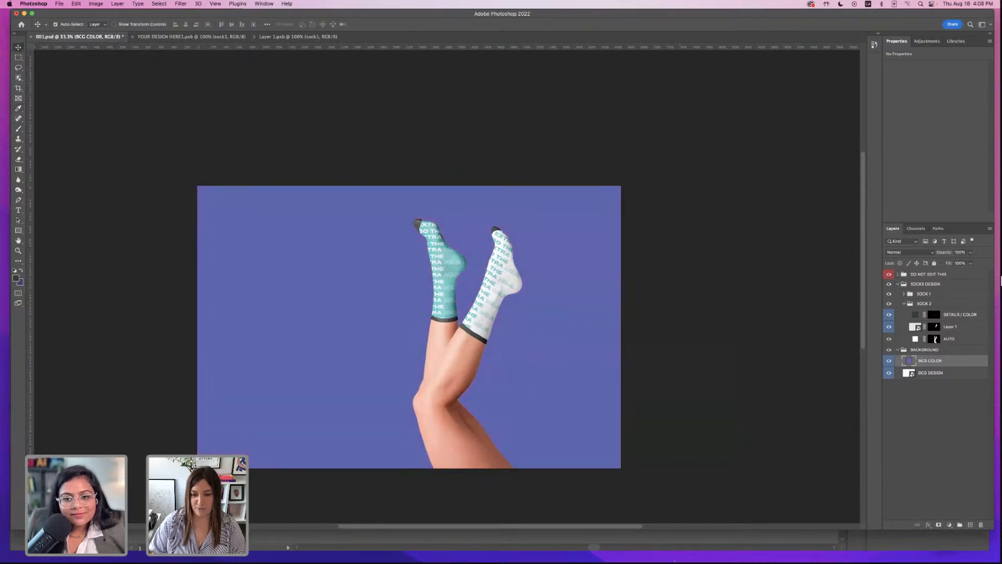
# - Switch to billboard1.ai in Illustrator and place a duplicate of the stacked MUSIOM. logo on the empty canvas below the artboard
pyautogui.moveTo(586, 561)
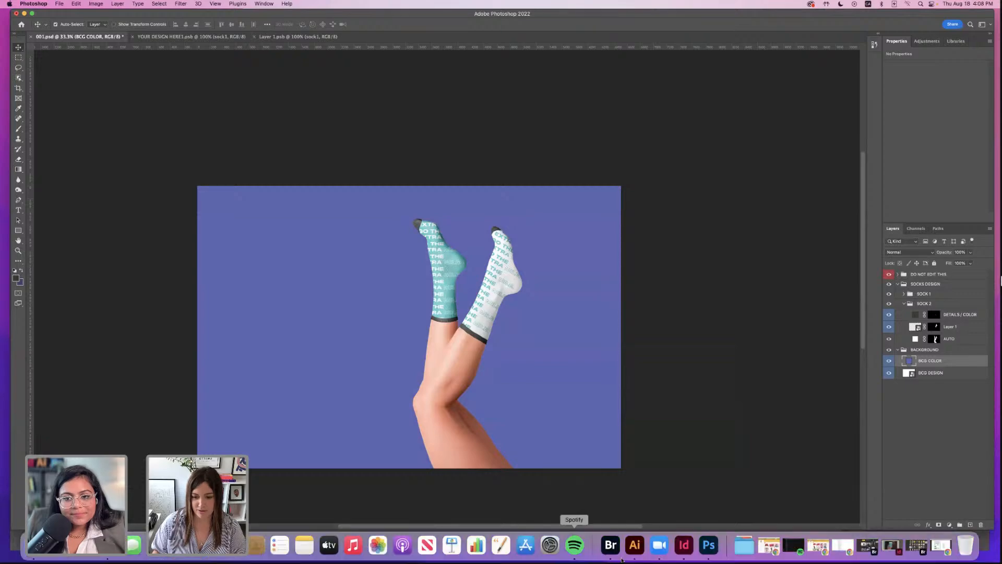
pyautogui.click(633, 549)
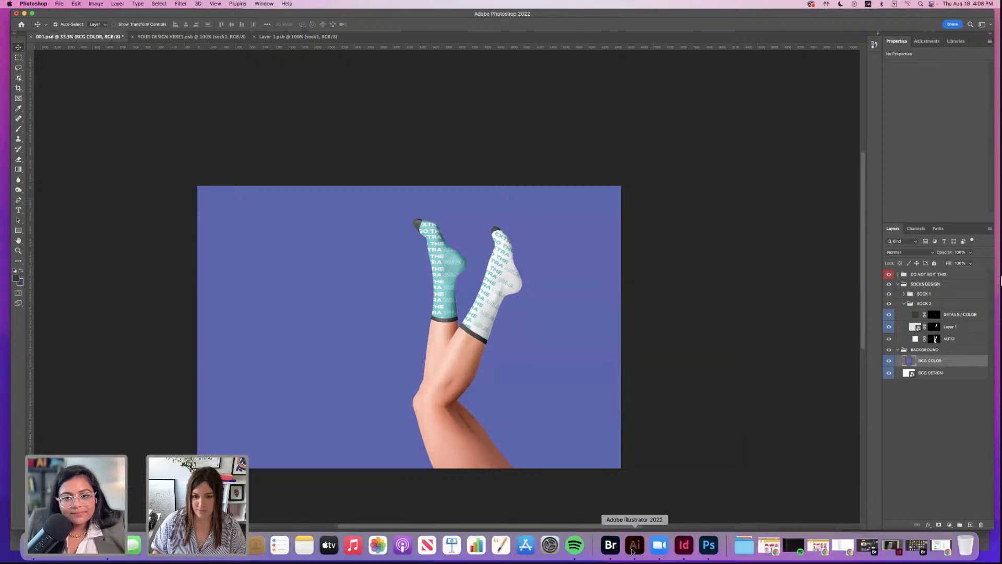
pyautogui.click(105, 35)
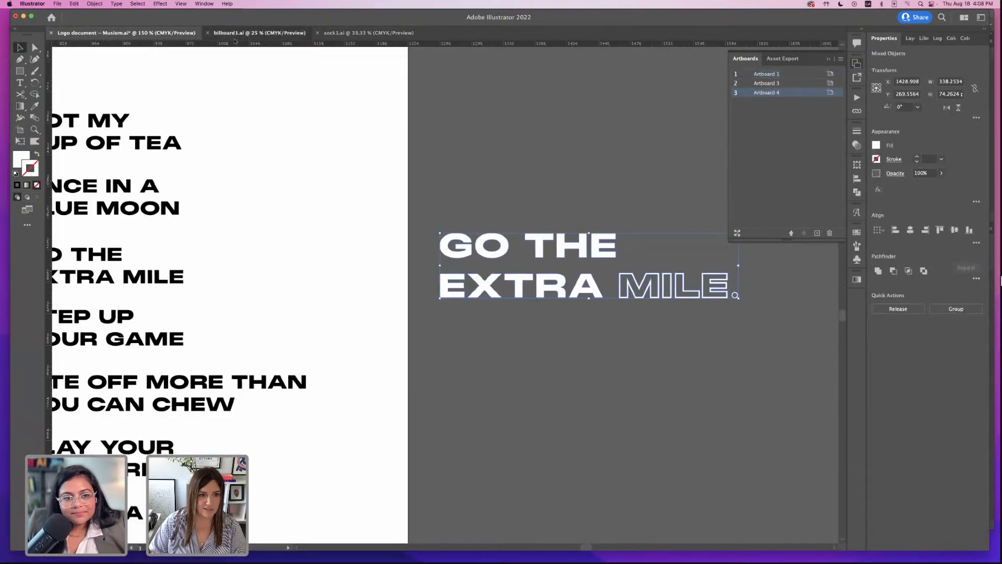
pyautogui.click(251, 33)
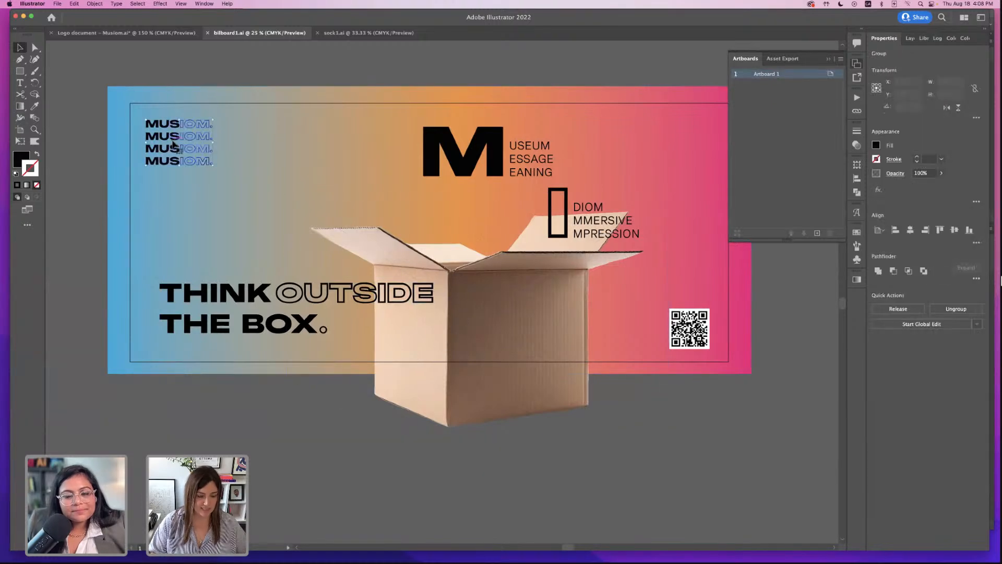
pyautogui.press('super+v')
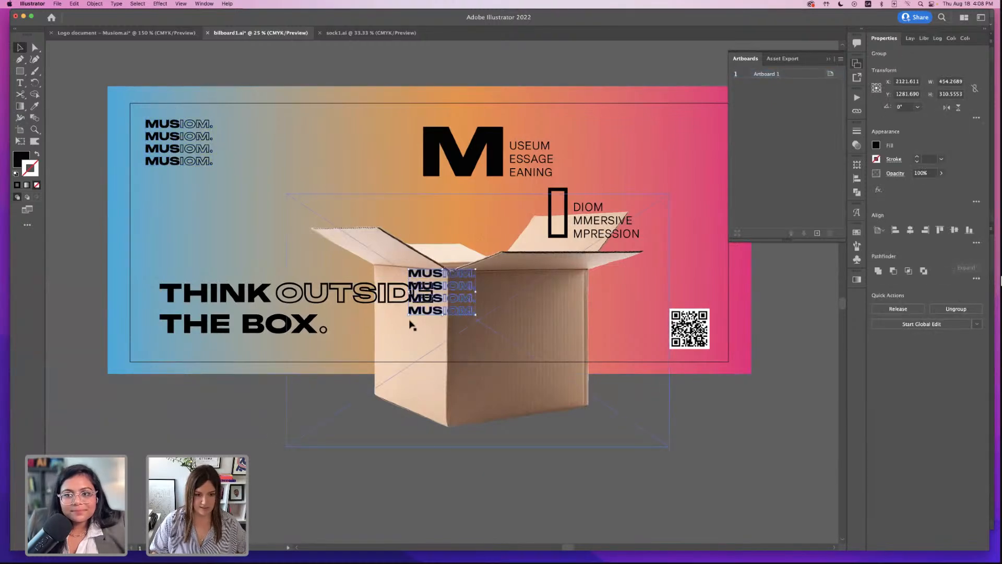
pyautogui.moveTo(414, 319); pyautogui.dragTo(166, 454)
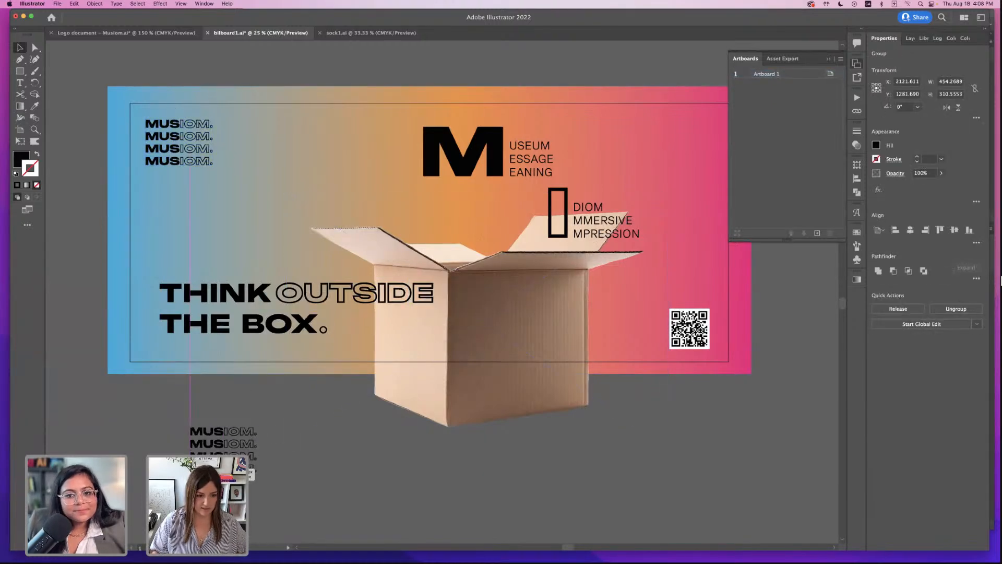
# - Recolor the duplicated MUSIOM. logo stack white (FFFFFF)
pyautogui.click(21, 163)
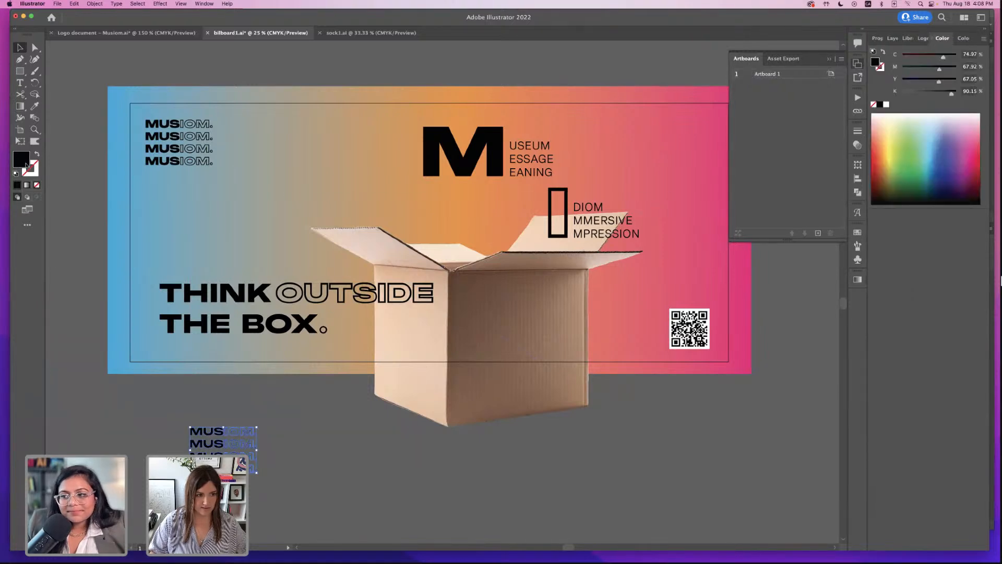
pyautogui.doubleClick(25, 164)
pyautogui.click(371, 209)
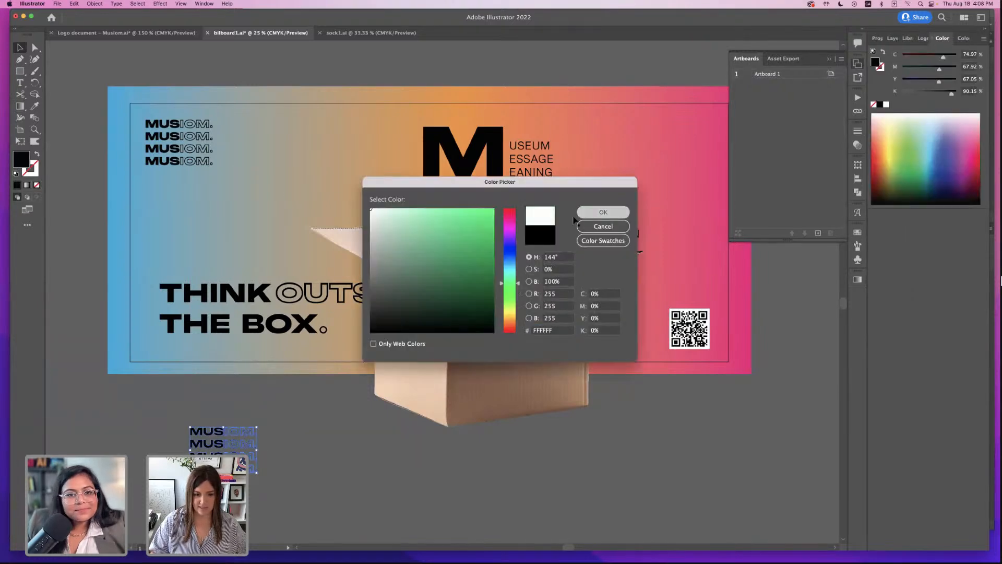
pyautogui.click(582, 213)
pyautogui.click(334, 515)
# - Switch to Photoshop and paste the white MUSIOM. logo stack as pixels into 001.psd, positioned on the background beside the legs
pyautogui.moveTo(574, 556)
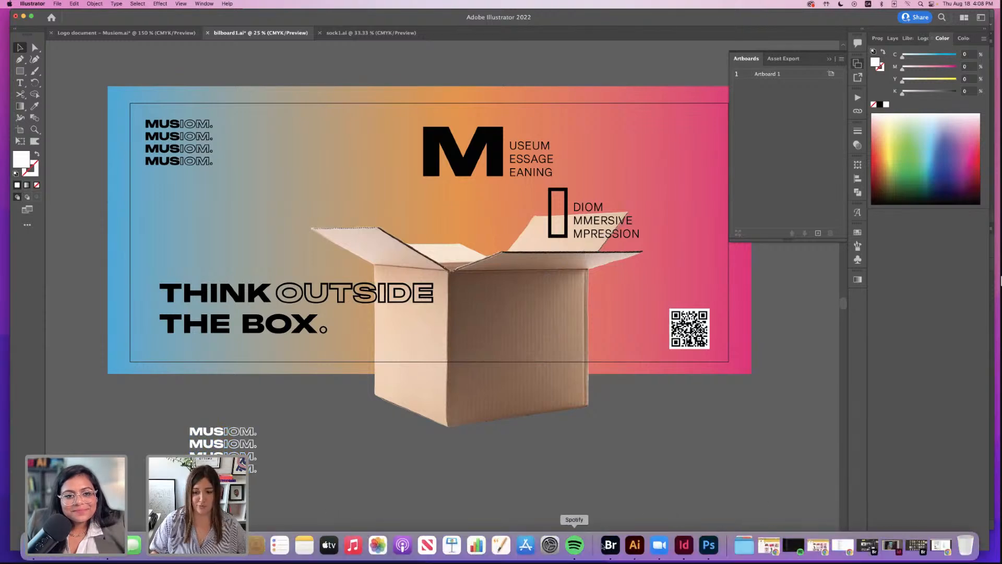
pyautogui.click(704, 553)
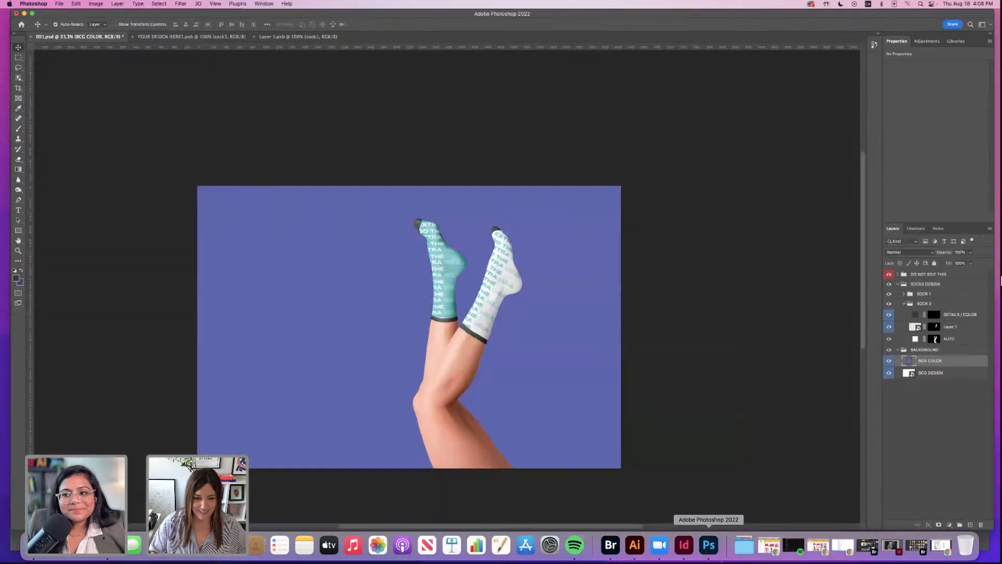
pyautogui.press('super+v')
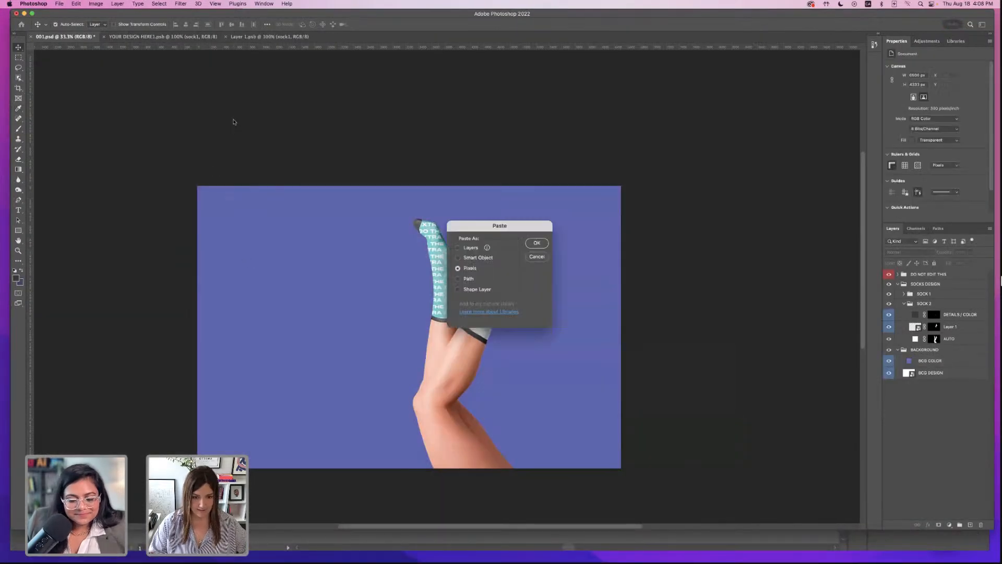
pyautogui.click(536, 243)
pyautogui.moveTo(372, 292); pyautogui.dragTo(335, 293)
pyautogui.click(342, 149)
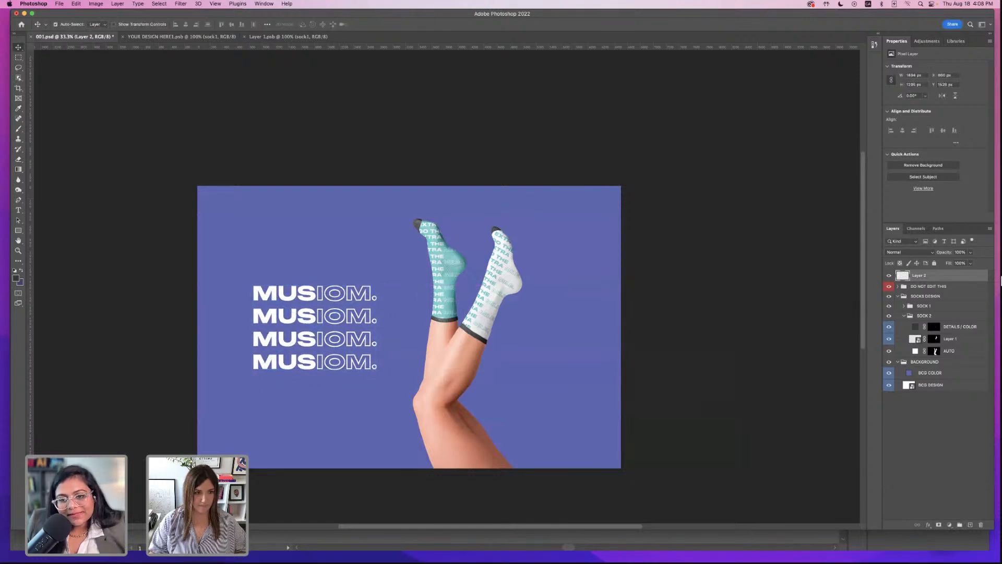
# - Save the sock mockup on the computer as 001-musiom.psd in the love folder, in Photoshop format
pyautogui.click(59, 3)
pyautogui.click(68, 90)
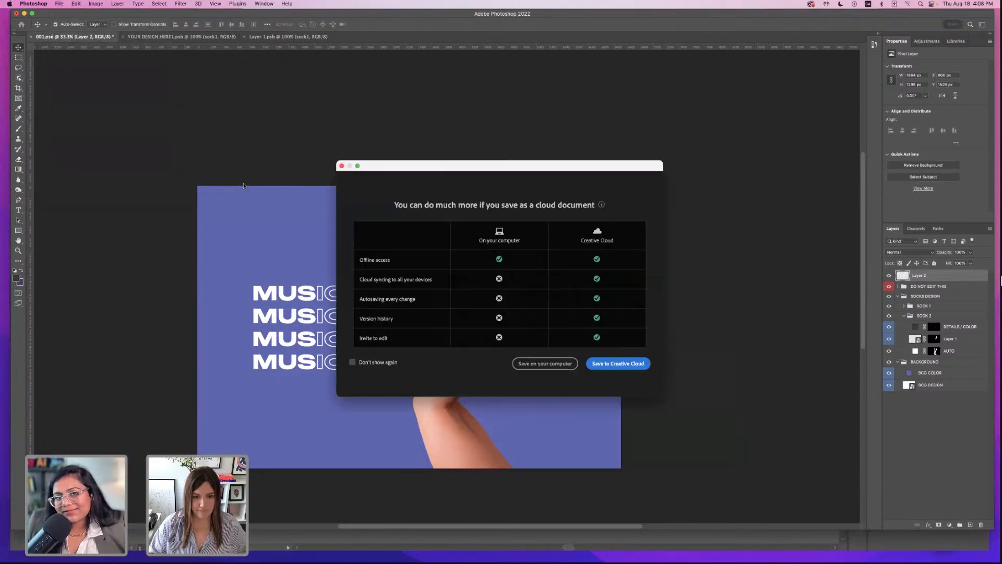
pyautogui.click(557, 367)
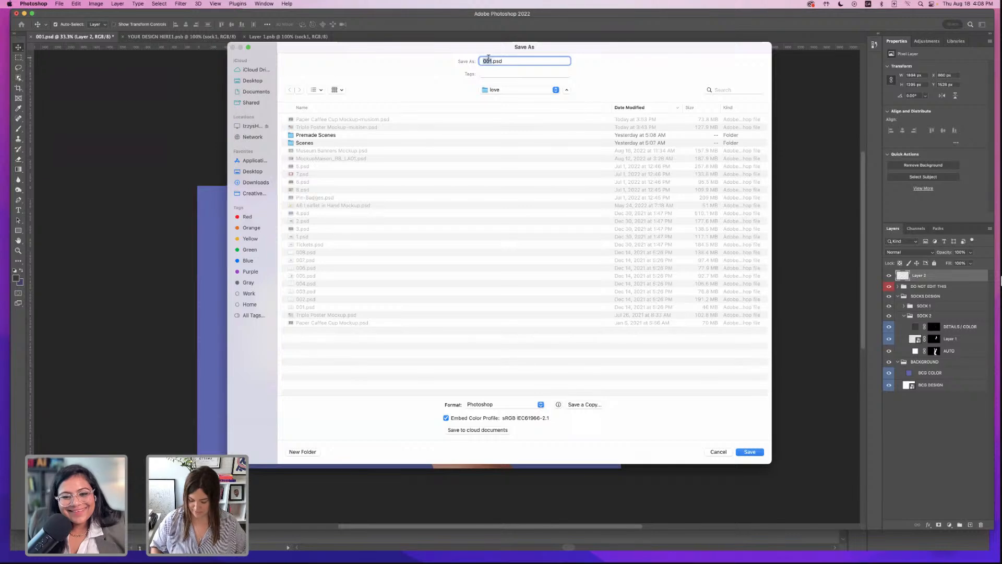
pyautogui.press('Right')
pyautogui.write('-mis')
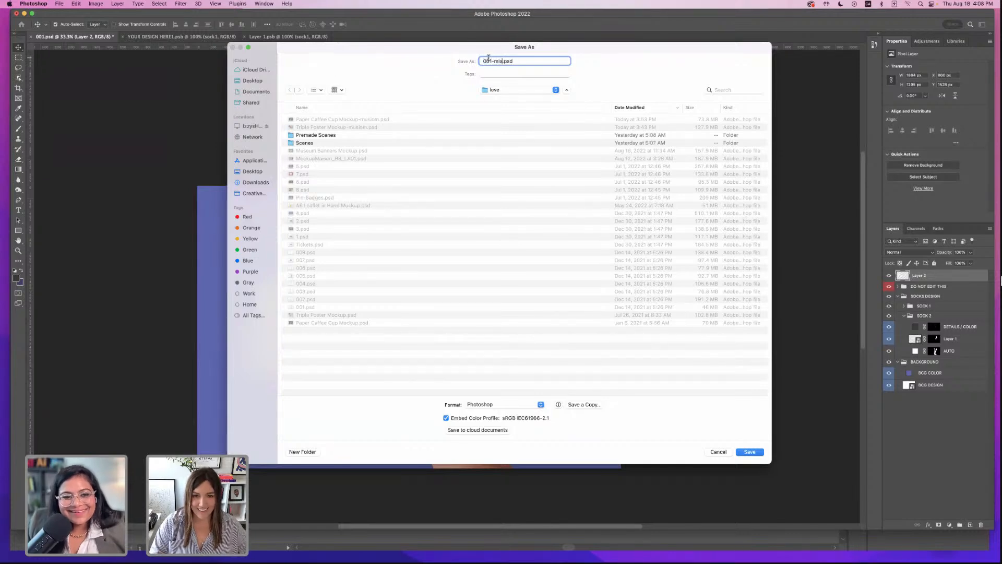
pyautogui.press('BackSpace')
pyautogui.press('BackSpace')
pyautogui.write('usiom')
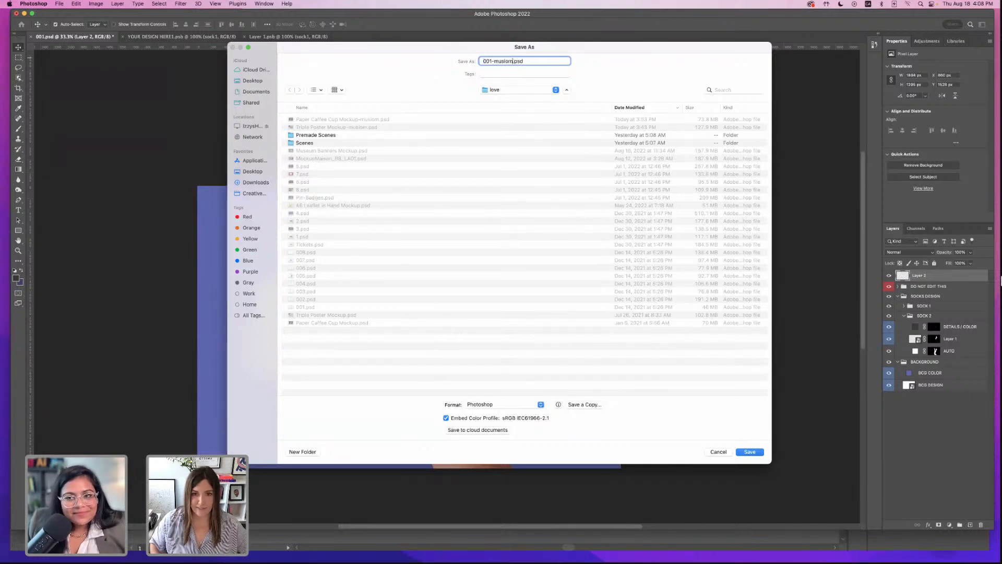
pyautogui.press('Return')
# - Switch to Musiom Proposal.indd in InDesign and insert a new page between the coffee cup page and the closing page
pyautogui.click(595, 245)
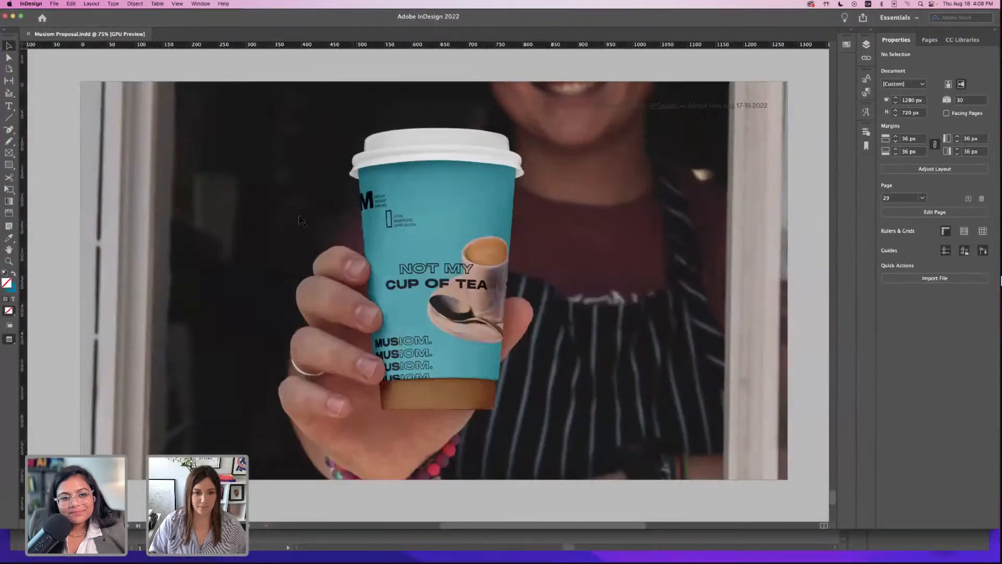
pyautogui.scroll(-3, 299, 219)
pyautogui.press('super+minus')
pyautogui.press('super+minus')
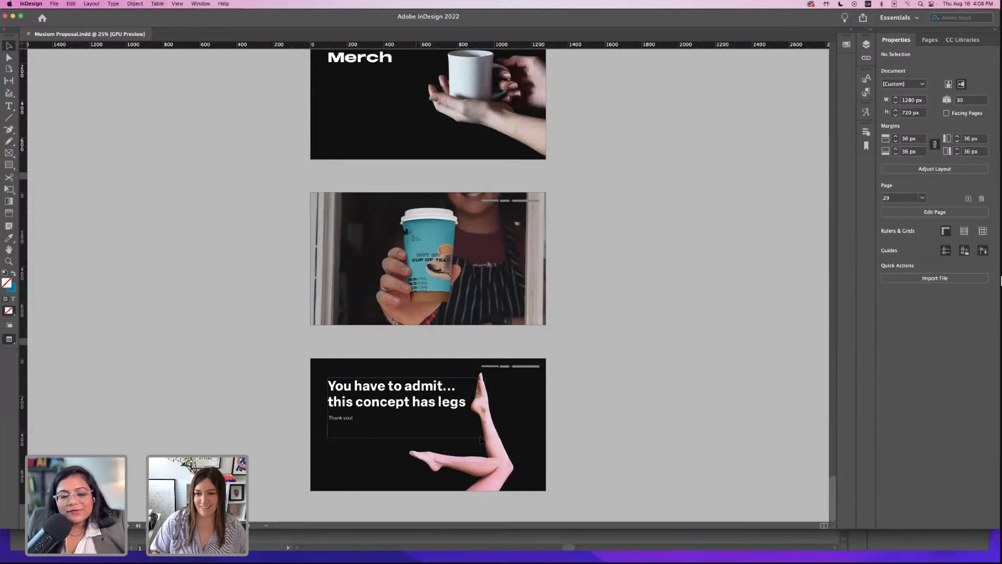
pyautogui.click(929, 40)
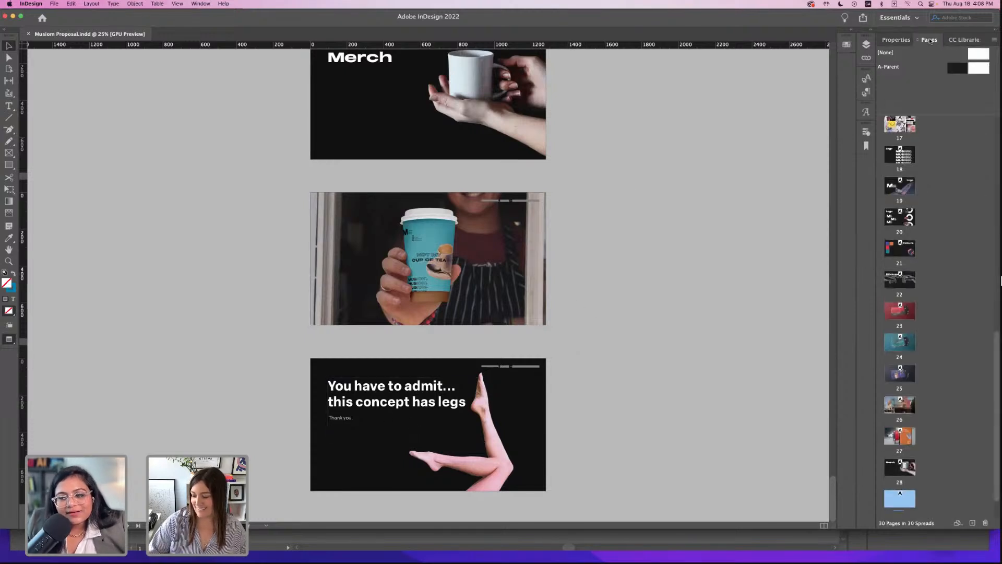
pyautogui.click(972, 522)
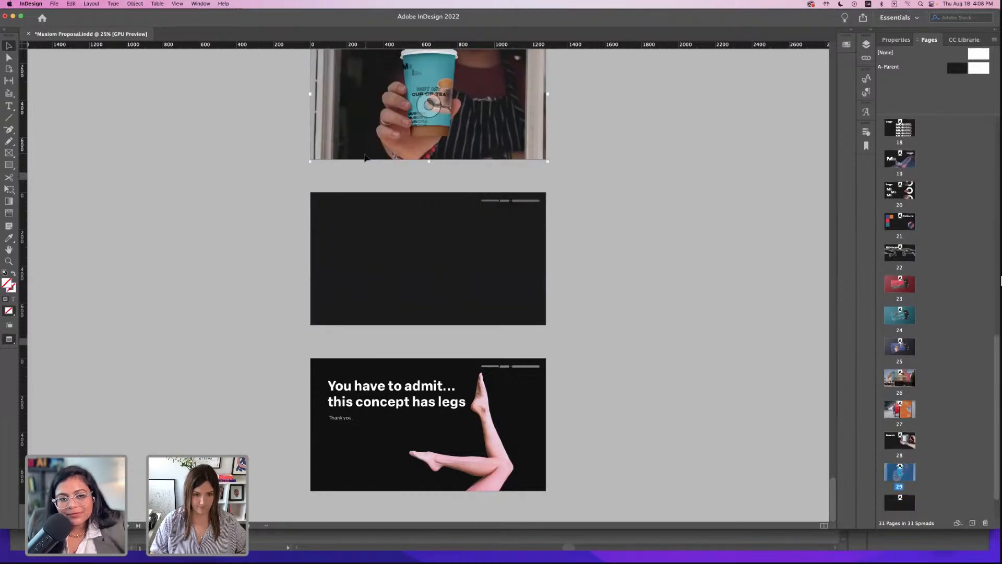
pyautogui.press('super+v')
pyautogui.press('Delete')
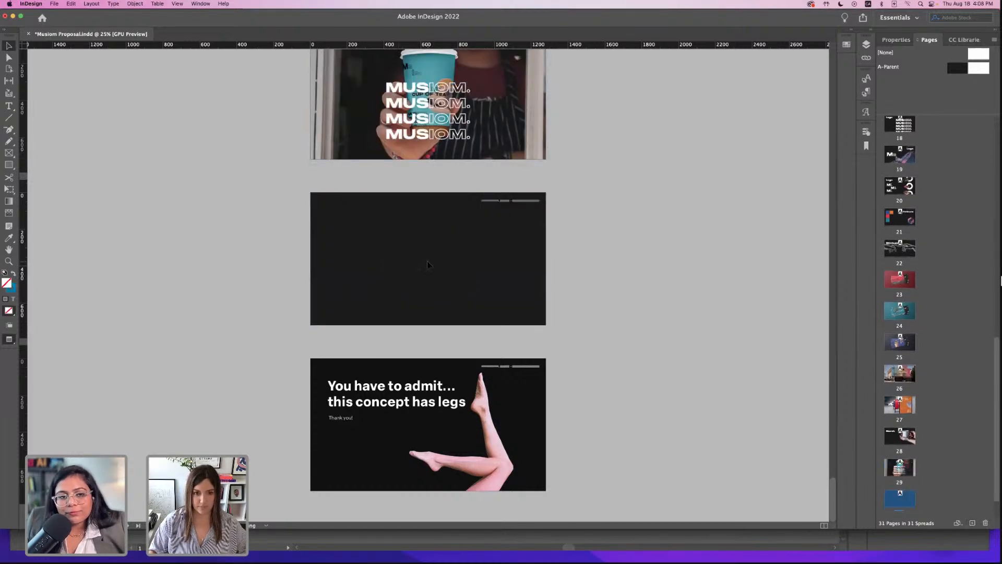
pyautogui.click(440, 133)
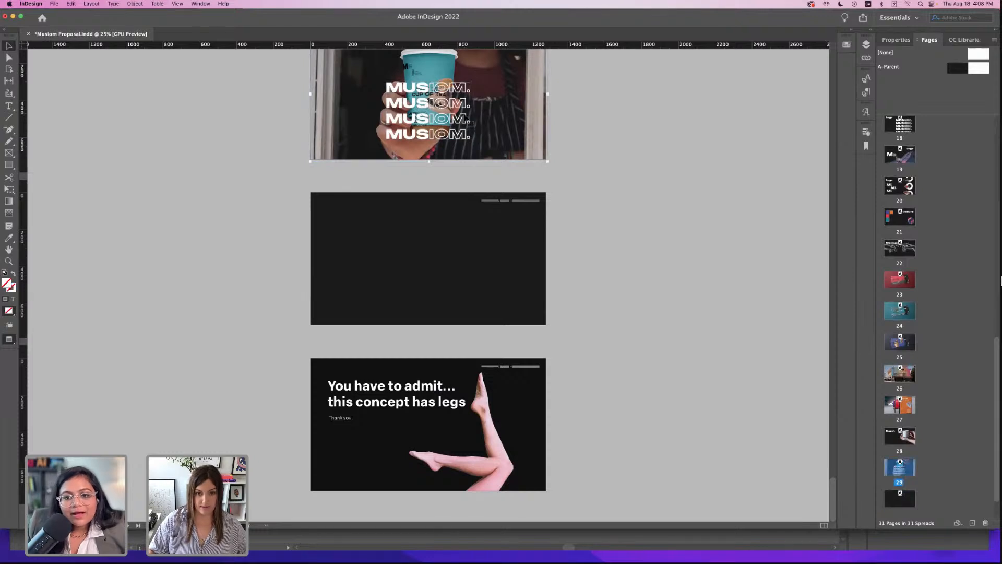
pyautogui.click(180, 79)
# - Draw a rectangular frame covering the new blank page and place 001-musiom.psd in it
pyautogui.click(9, 153)
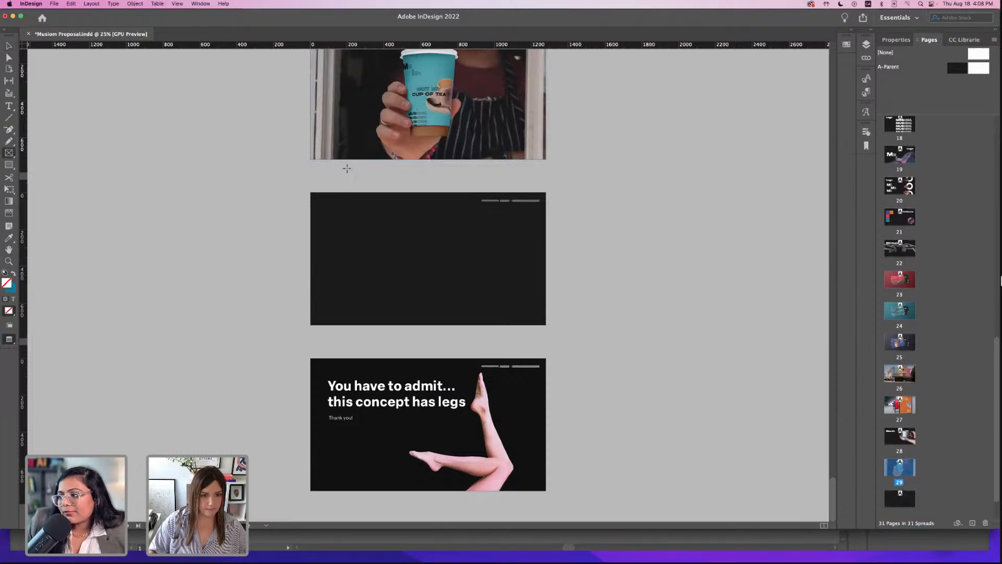
pyautogui.moveTo(309, 192); pyautogui.dragTo(546, 325)
pyautogui.click(55, 4)
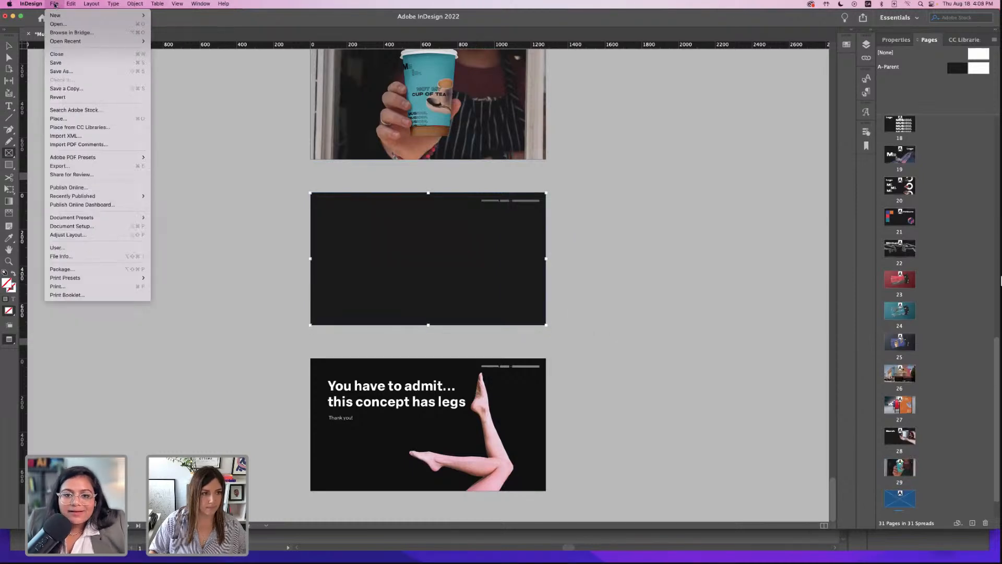
pyautogui.click(108, 113)
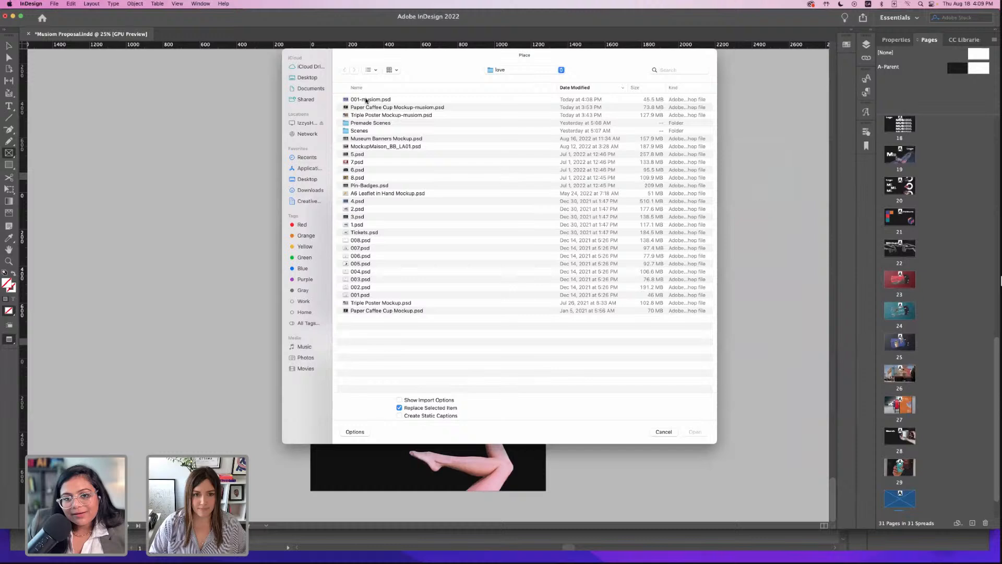
pyautogui.doubleClick(367, 101)
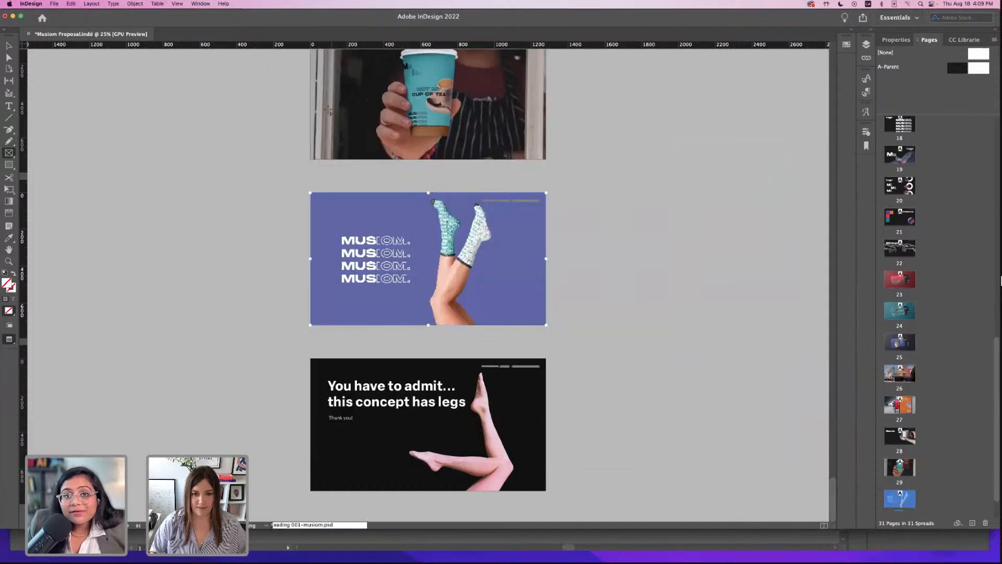
# - Save the proposal document and check the sock page alongside the neighboring merch pages
pyautogui.click(9, 46)
pyautogui.click(118, 113)
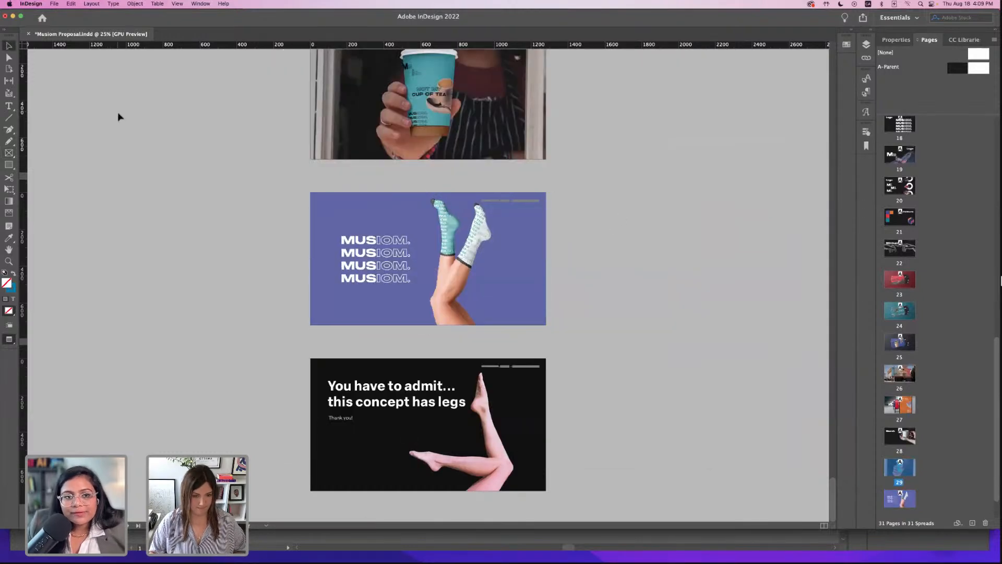
pyautogui.press('super+s')
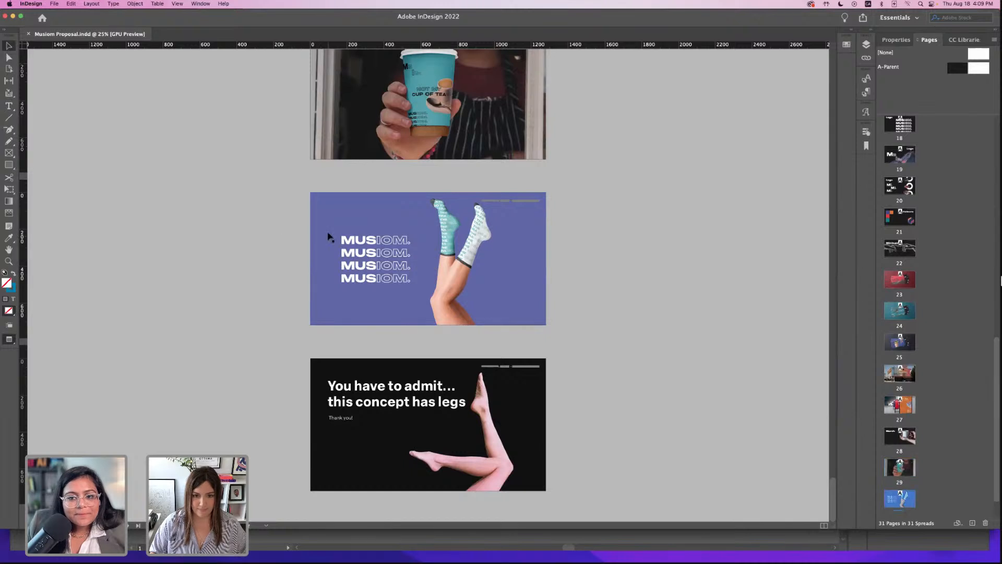
pyautogui.scroll(2, 329, 237)
pyautogui.scroll(1, 329, 237)
pyautogui.scroll(-1, 329, 236)
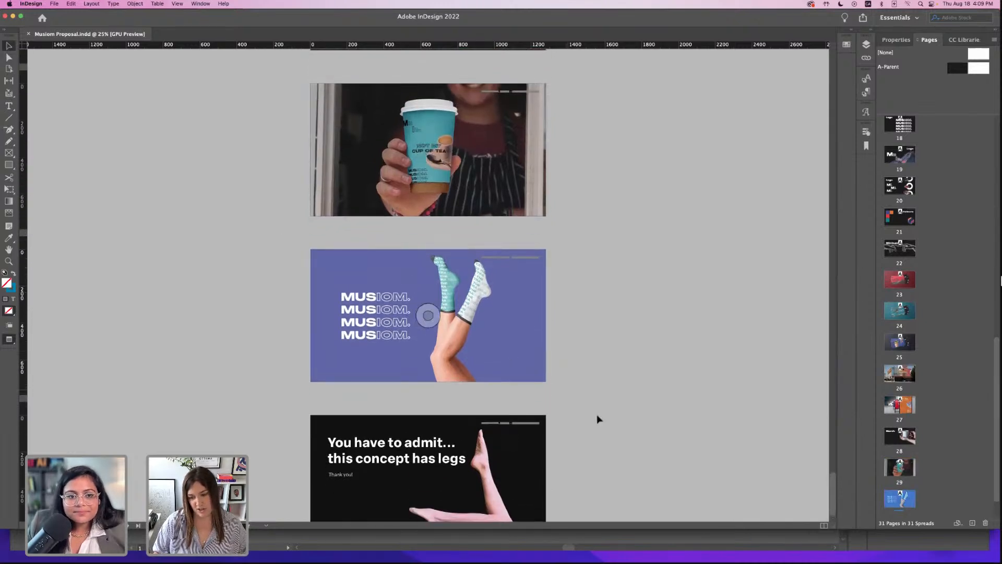
# - Switch to Photoshop, change the BCG COLOR fill of 001-musiom.psd to a dark muted teal, and save the file
pyautogui.moveTo(667, 562)
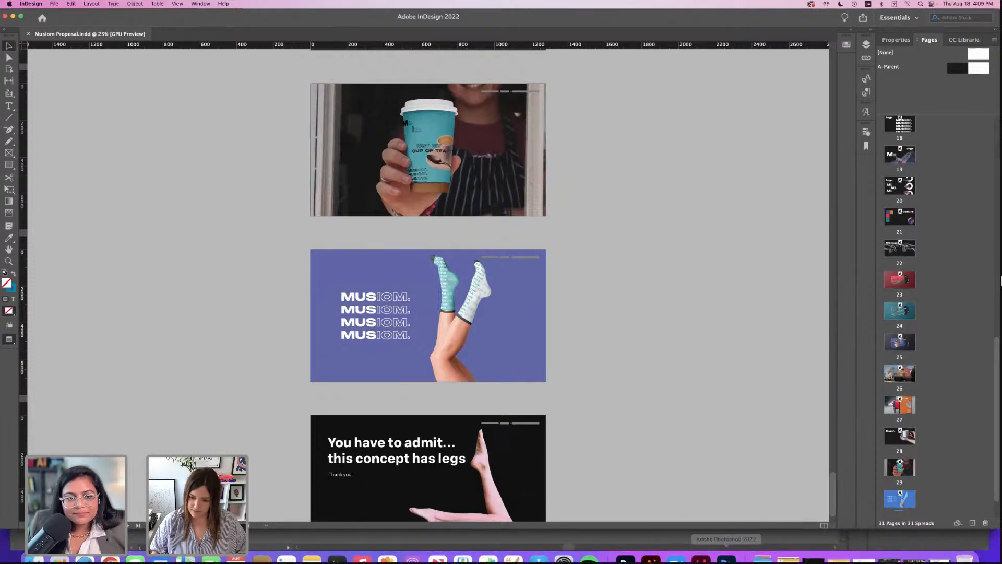
pyautogui.click(726, 561)
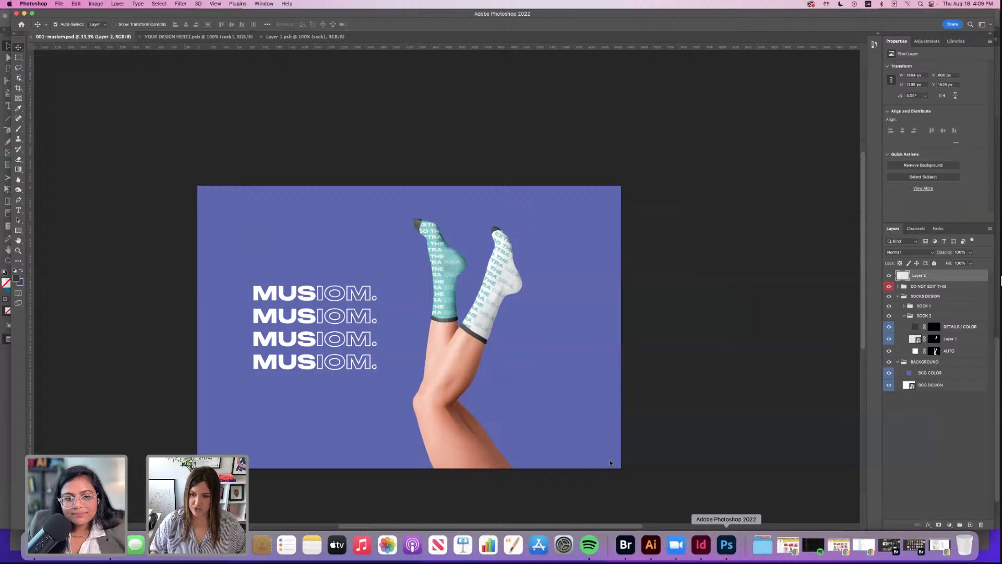
pyautogui.doubleClick(909, 372)
pyautogui.moveTo(582, 412); pyautogui.dragTo(571, 433)
pyautogui.click(637, 413)
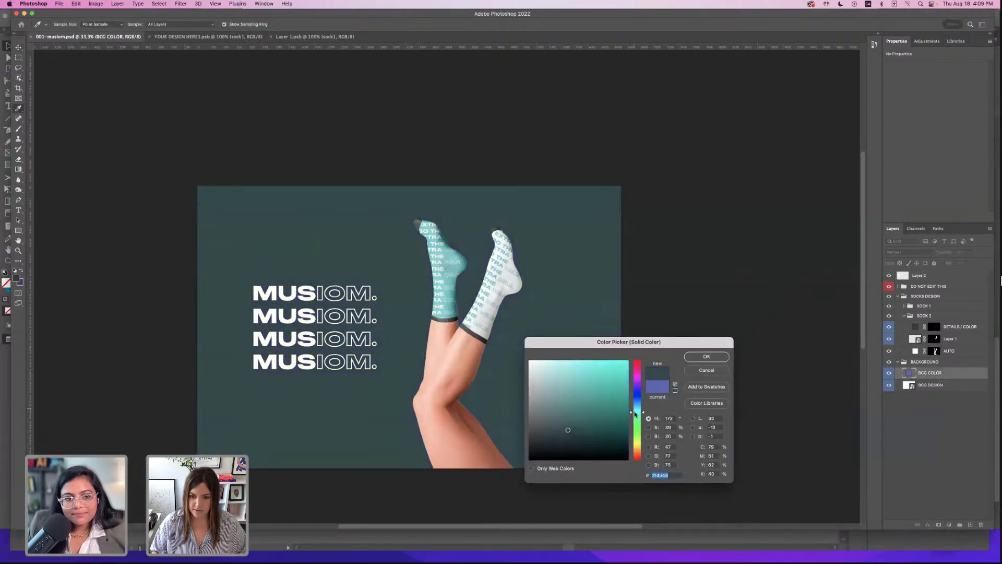
pyautogui.moveTo(568, 431)
pyautogui.mouseDown()
pyautogui.moveTo(598, 411)
pyautogui.moveTo(620, 423)
pyautogui.moveTo(558, 428)
pyautogui.mouseUp()
pyautogui.click(704, 357)
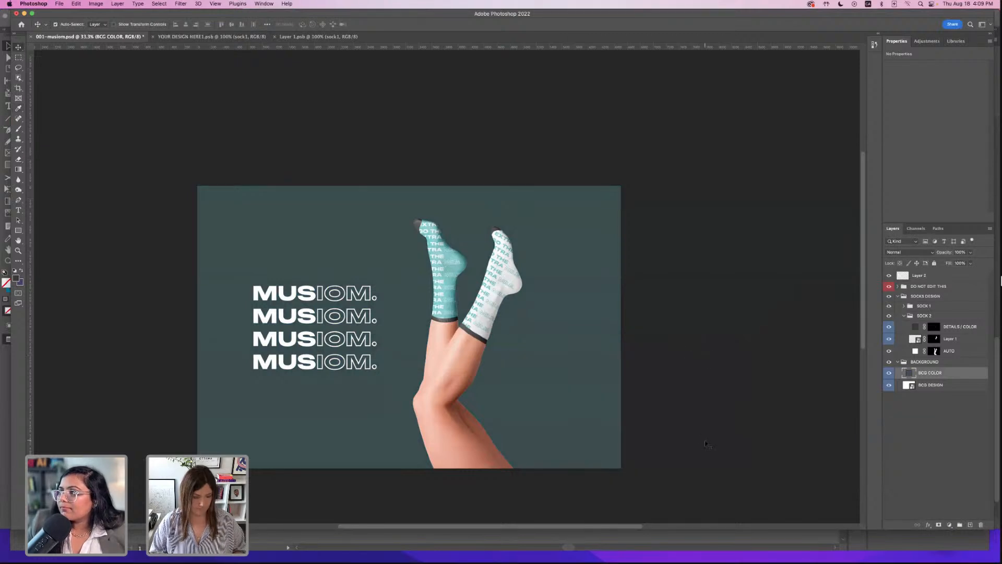
pyautogui.press('super+s')
# - Switch to Musiom Proposal.indd in InDesign, update the modified 001-musiom.psd link on the sock page, and save the document
pyautogui.click(701, 544)
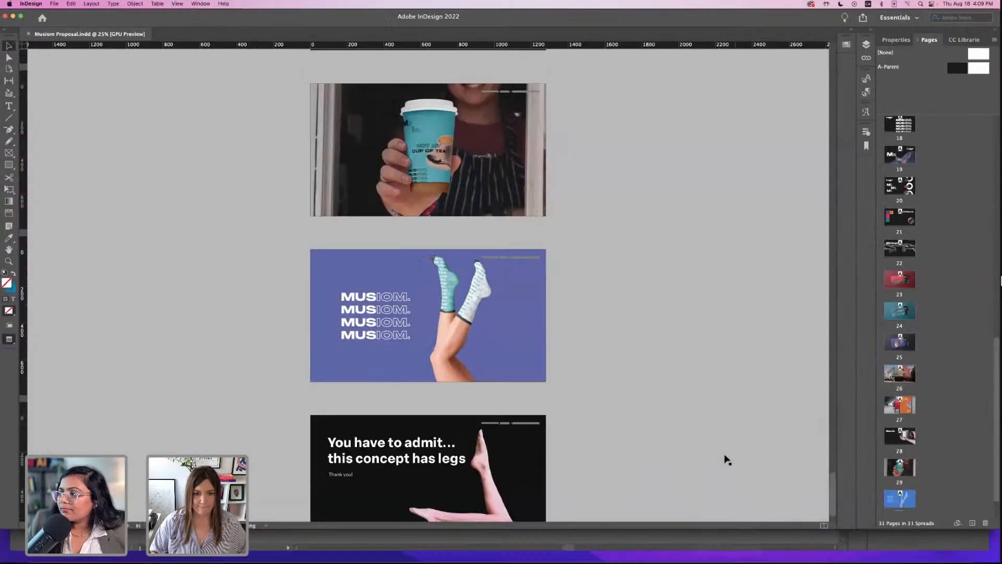
pyautogui.click(865, 59)
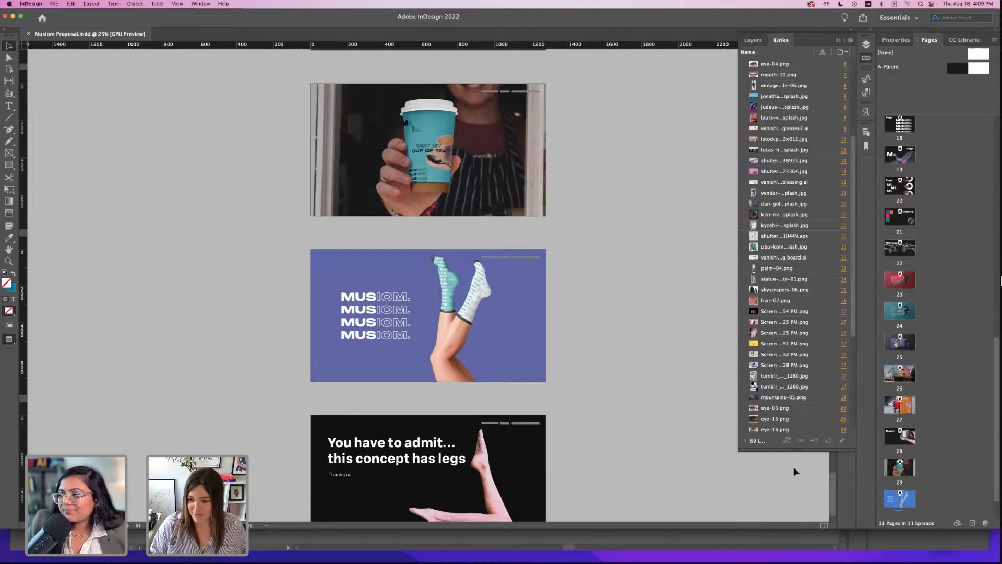
pyautogui.moveTo(797, 450); pyautogui.dragTo(796, 472)
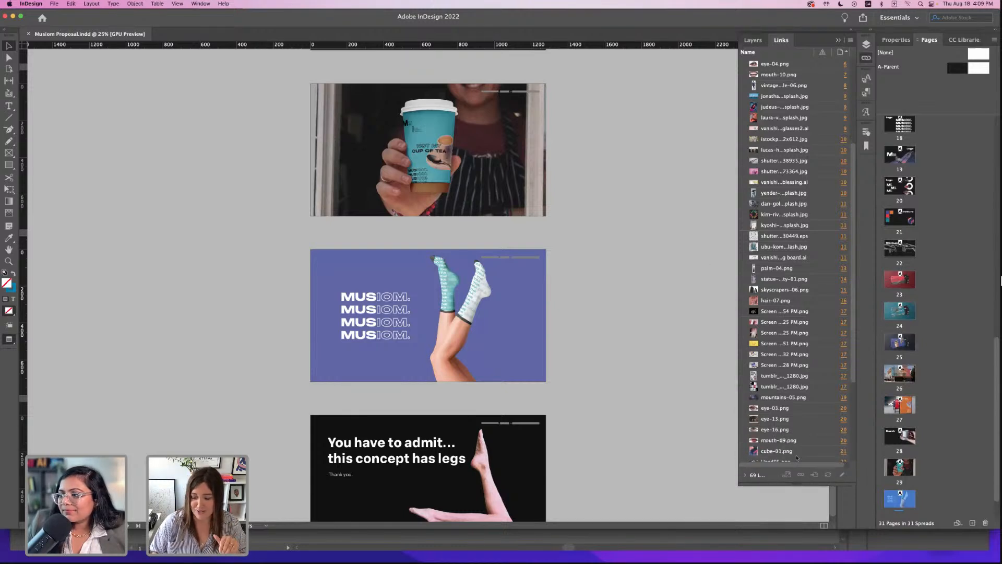
pyautogui.scroll(-5, 797, 454)
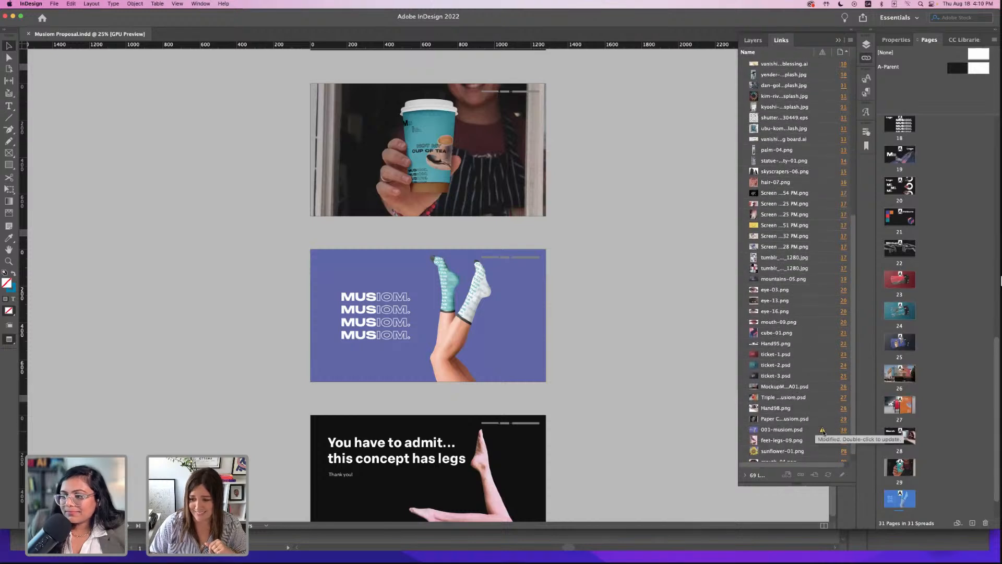
pyautogui.doubleClick(823, 431)
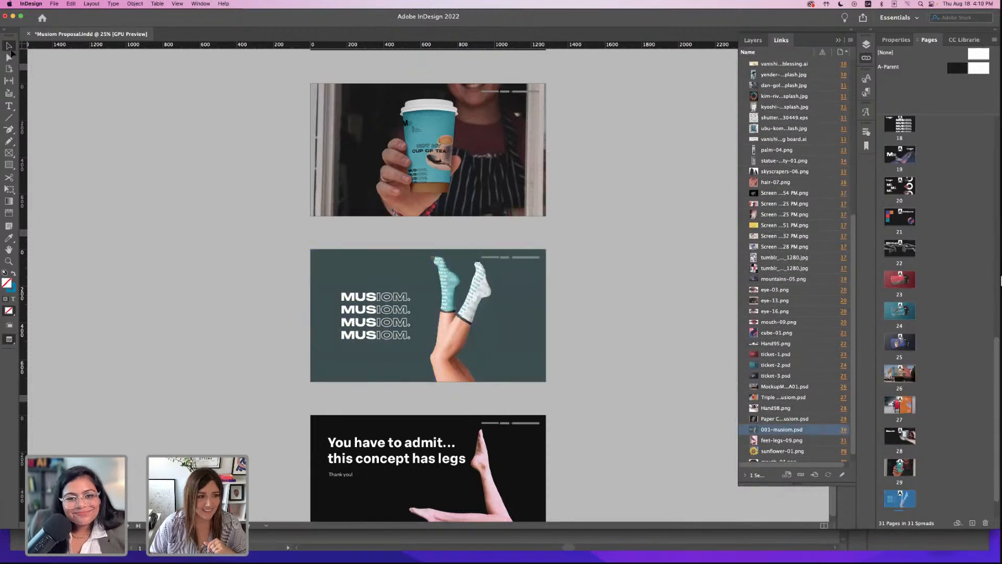
pyautogui.click(839, 40)
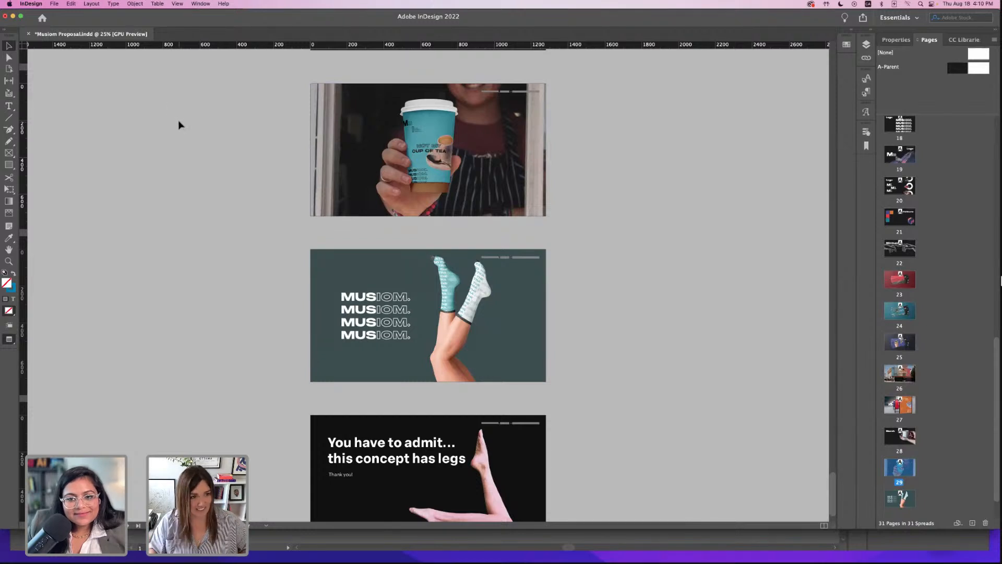
pyautogui.press('super+s')
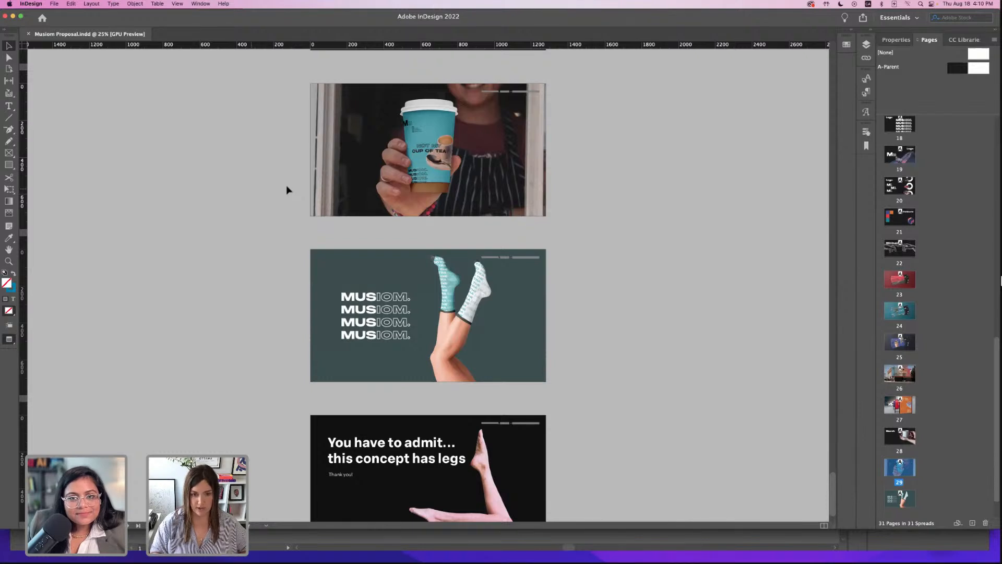
# - Open the Publish Online settings for the proposal and check the document title and description
pyautogui.press('super+equal')
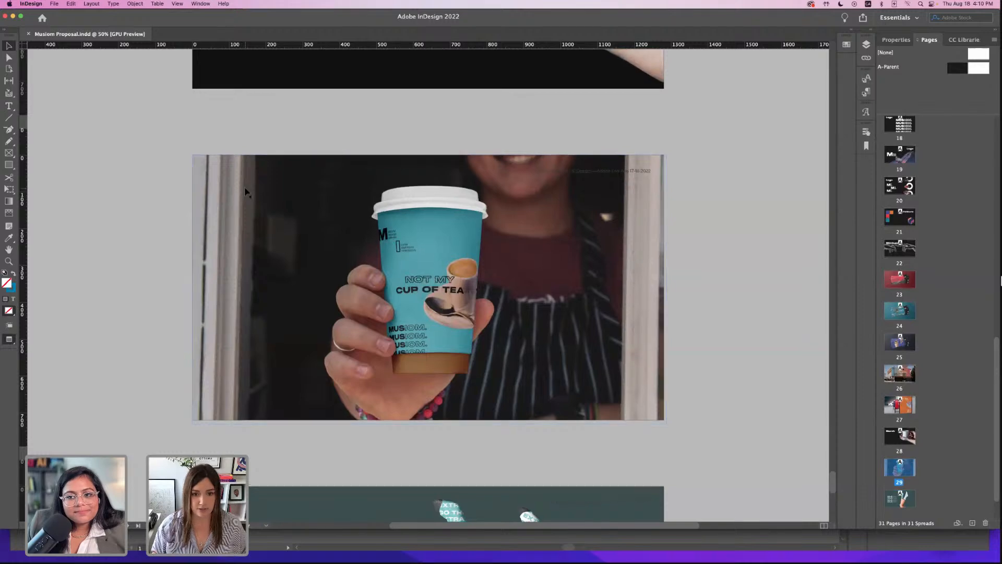
pyautogui.scroll(3, 245, 192)
pyautogui.scroll(20, 245, 192)
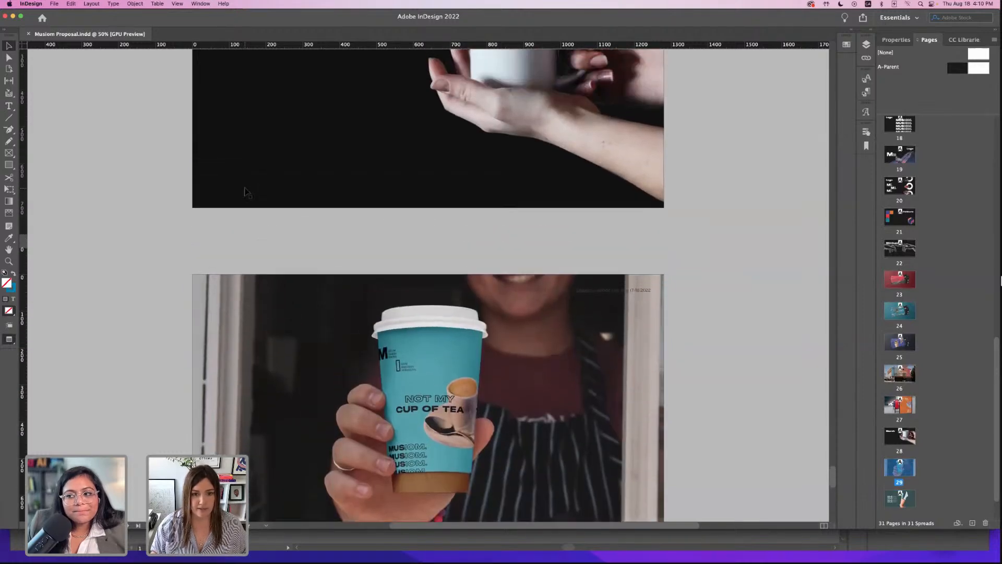
pyautogui.scroll(1, 245, 192)
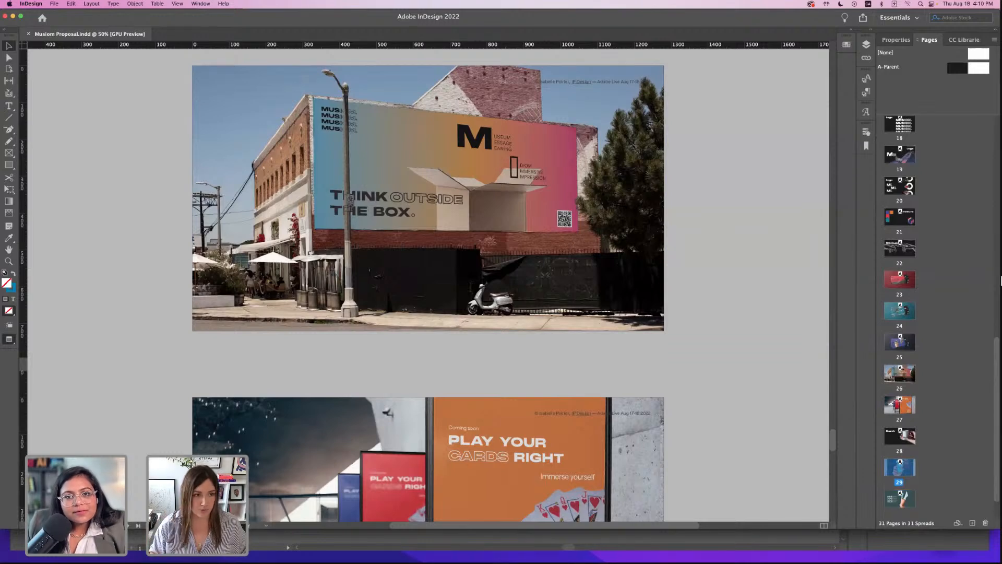
pyautogui.click(53, 4)
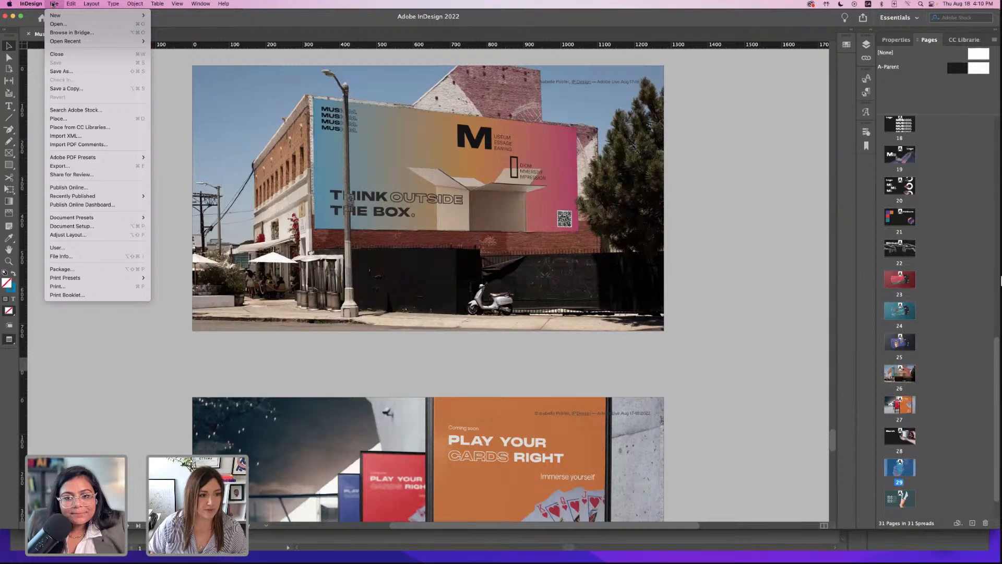
pyautogui.click(83, 189)
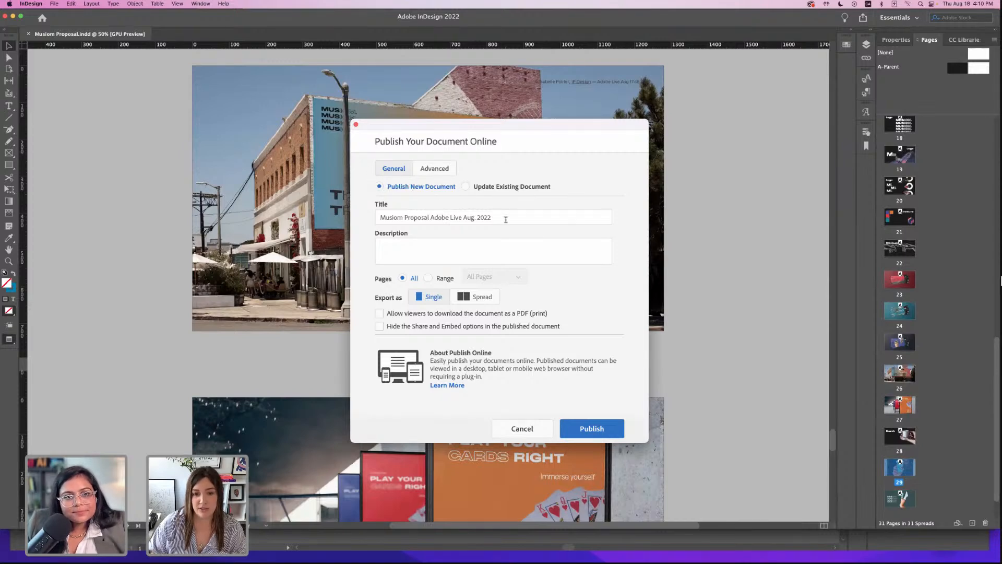
pyautogui.tripleClick(505, 220)
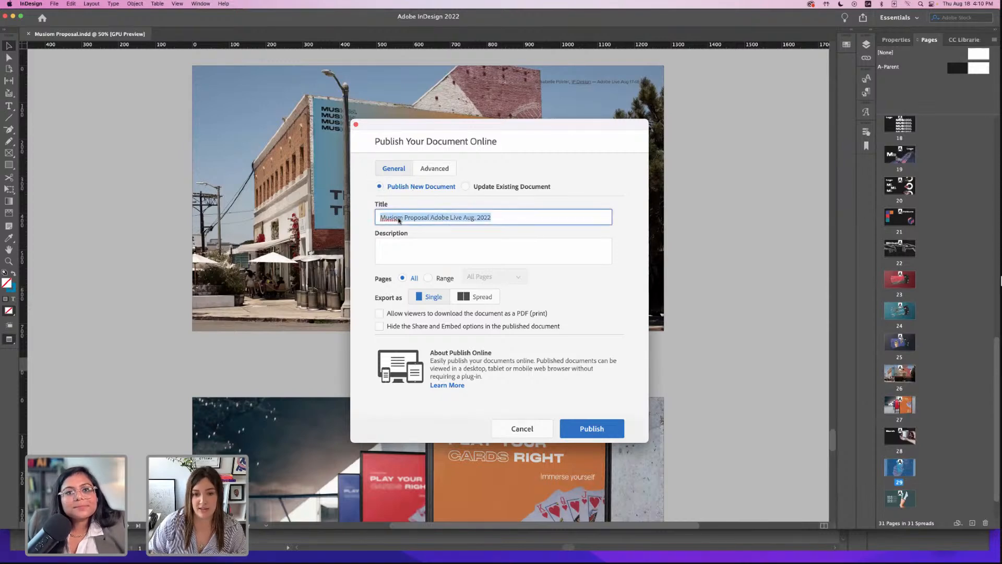
pyautogui.click(488, 245)
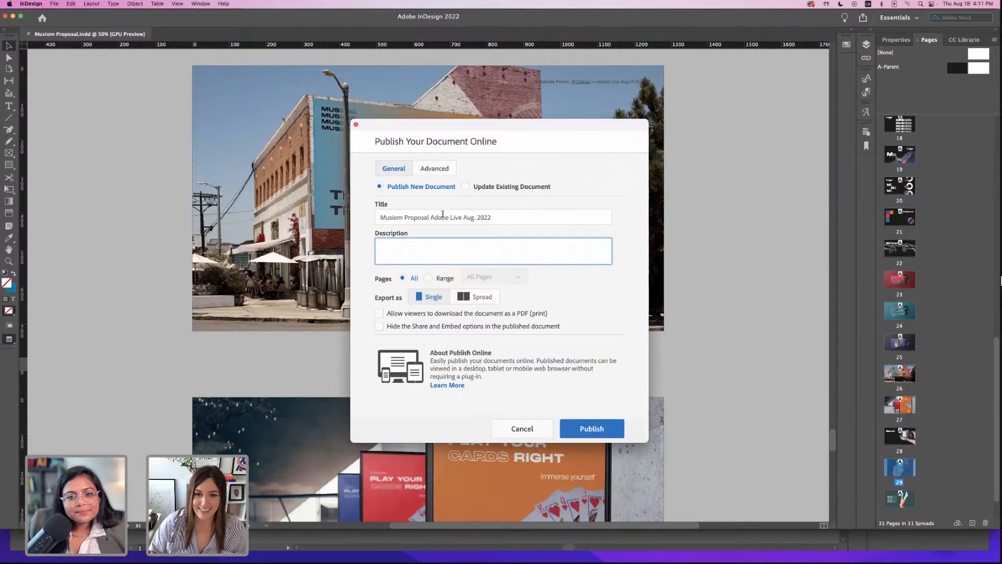
# - Publish all pages online as single pages, updating the existing document Musiom Proposal Adobe Live Aug. 2022
pyautogui.click(465, 186)
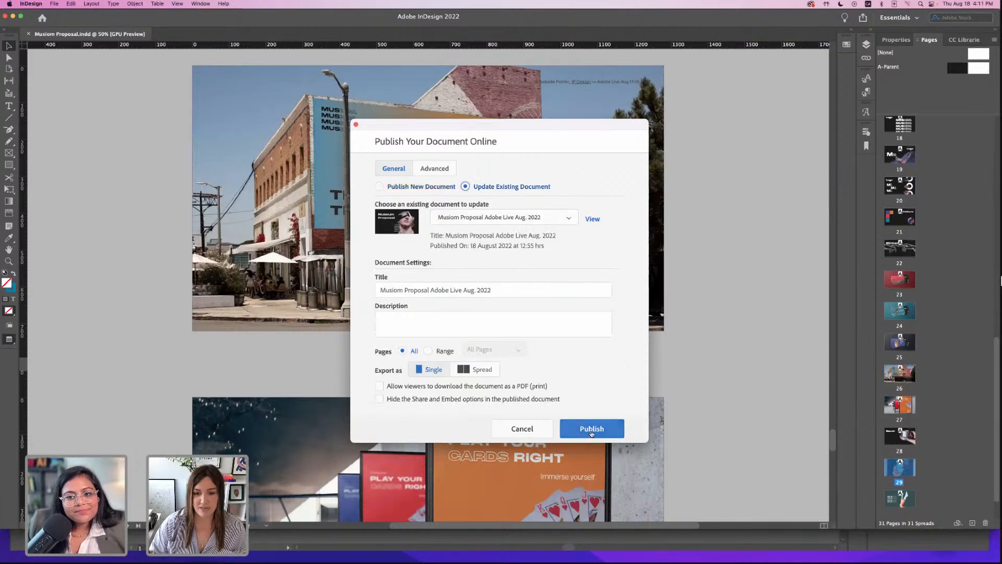
pyautogui.click(592, 433)
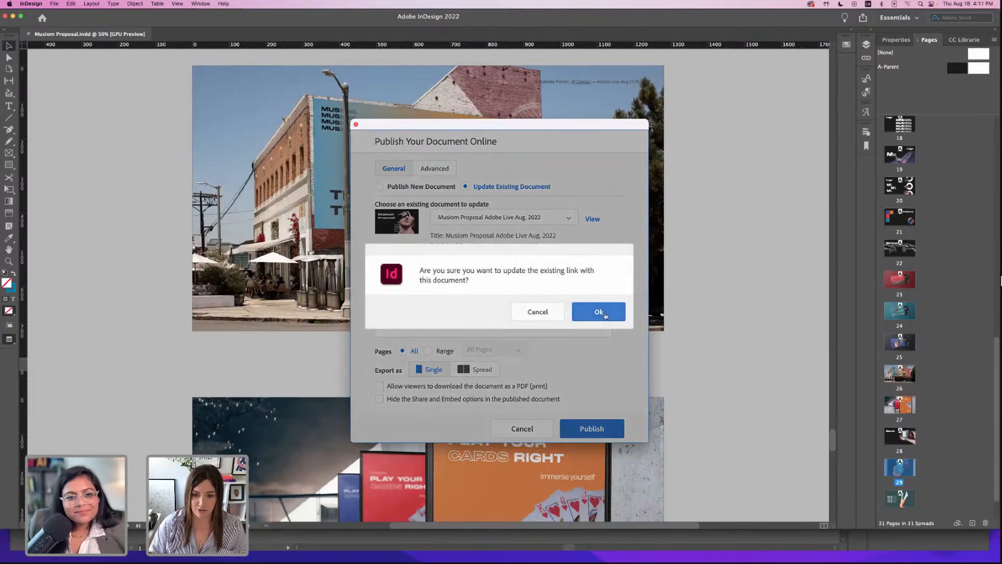
pyautogui.click(584, 313)
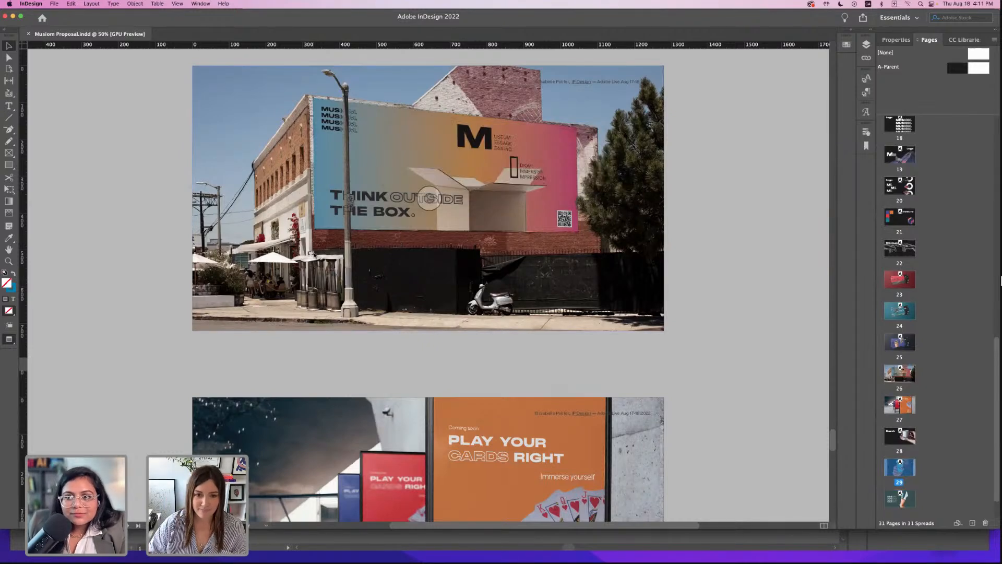
pyautogui.scroll(8, 311, 255)
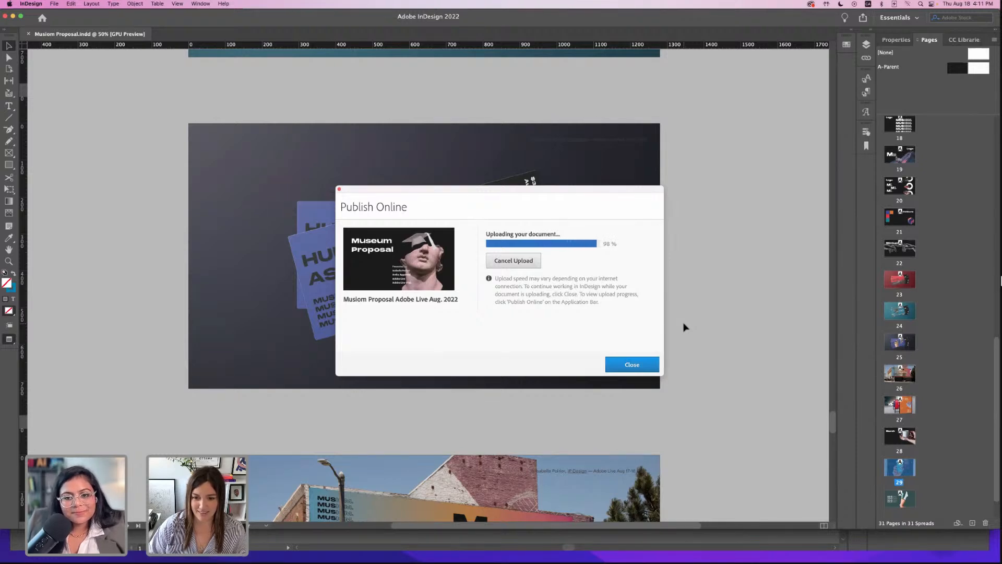
pyautogui.click(632, 364)
# - Return to the Museum Proposal cover page at the start of the document and look over its title and presenter credits
pyautogui.scroll(20, 579, 337)
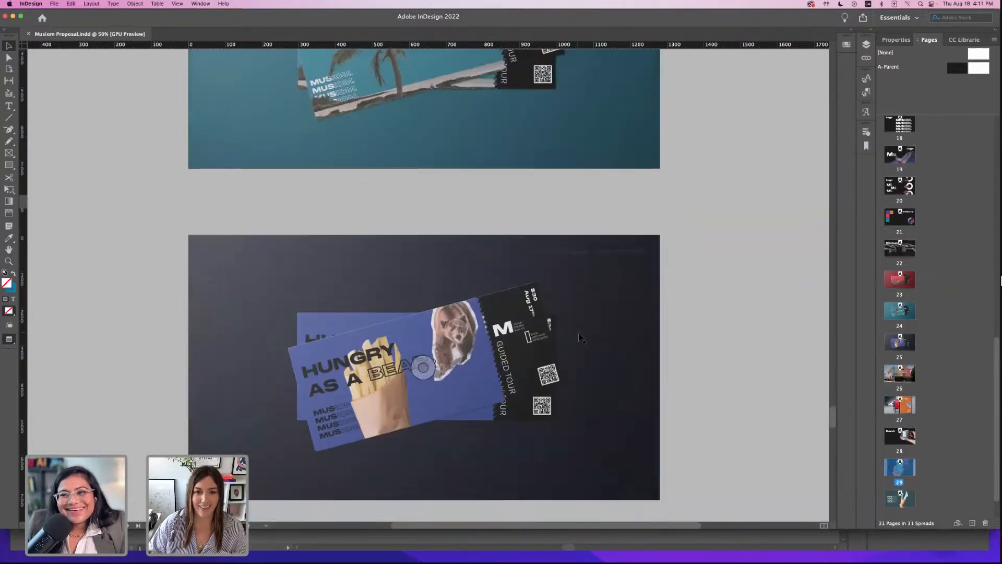
pyautogui.scroll(20, 581, 337)
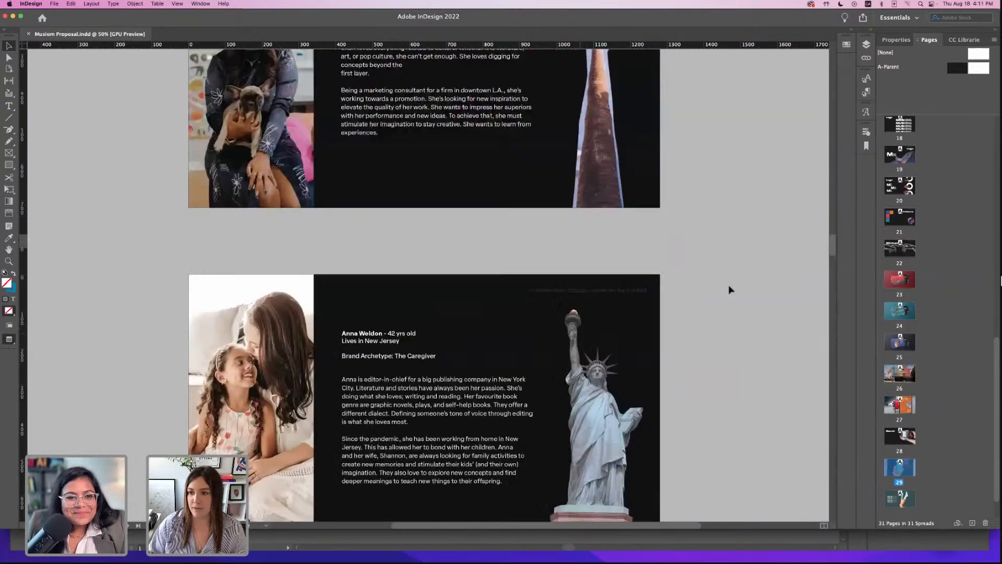
pyautogui.scroll(10, 906, 138)
pyautogui.scroll(5, 907, 139)
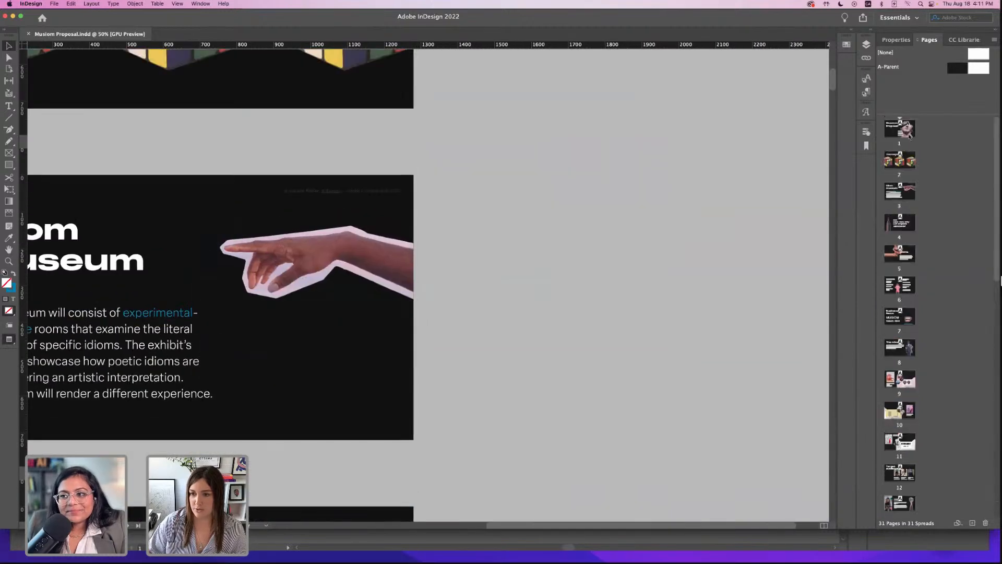
pyautogui.doubleClick(901, 129)
pyautogui.hscroll(-5, 560, 232)
pyautogui.scroll(-1, 560, 233)
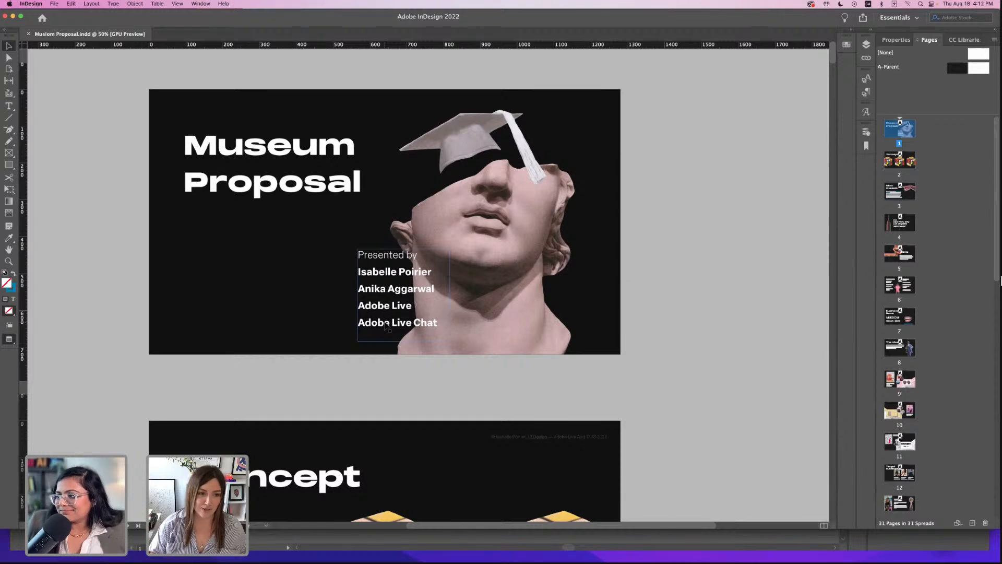
# - Review the opening proposal pages in order, from the Concept page through the Idiom museum description to the Locations page
pyautogui.scroll(-10, 367, 334)
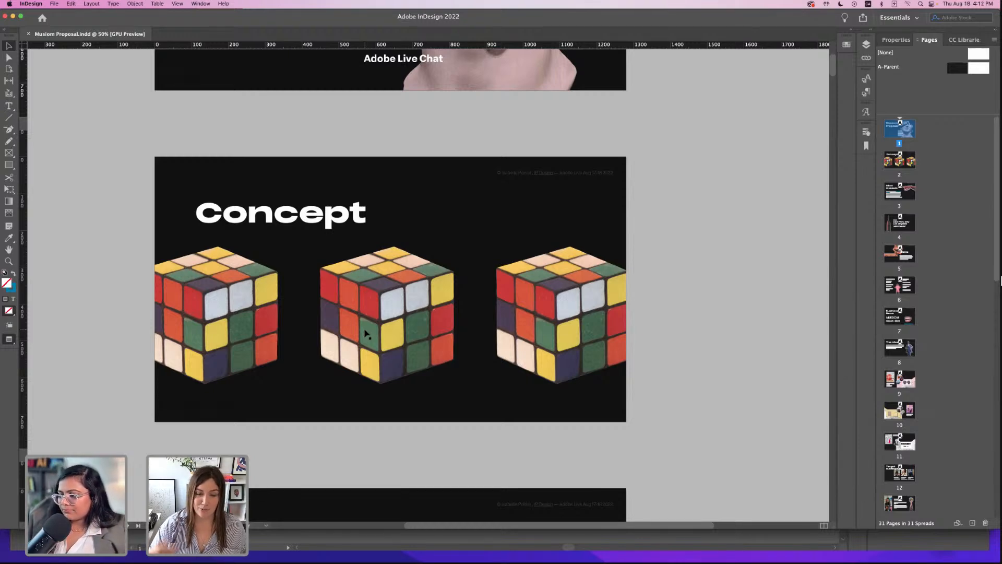
pyautogui.scroll(-10, 367, 334)
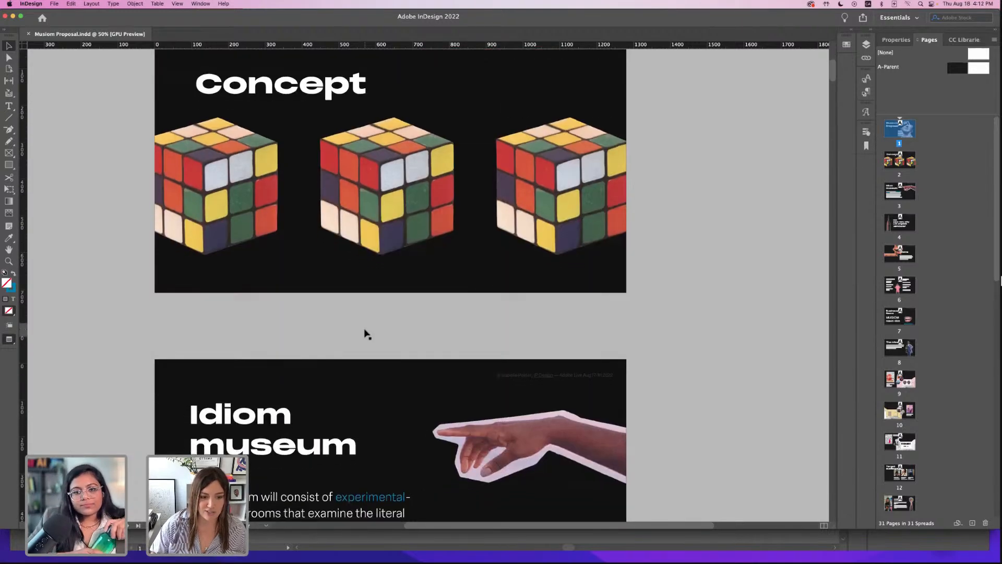
pyautogui.scroll(-2, 367, 334)
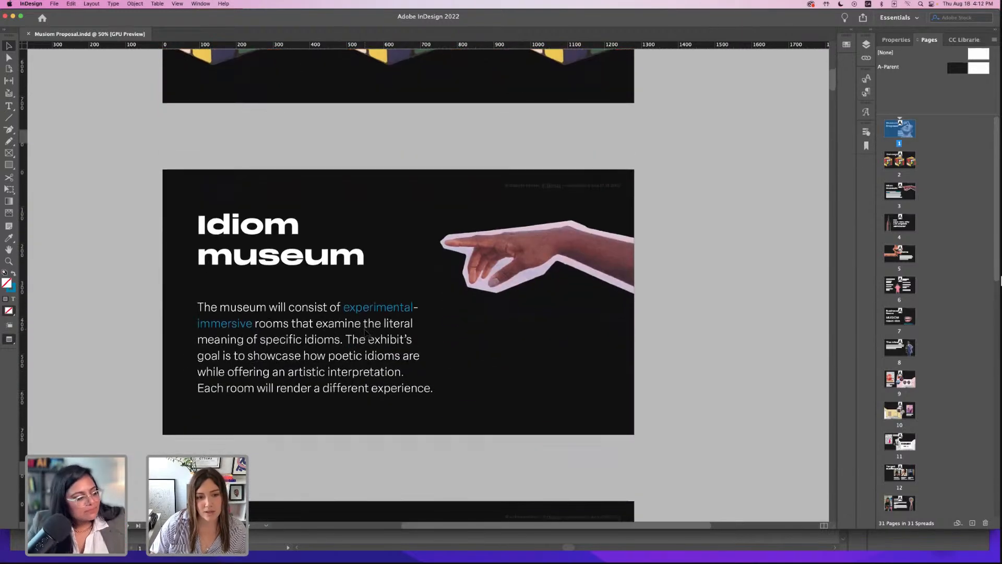
pyautogui.scroll(-1, 366, 334)
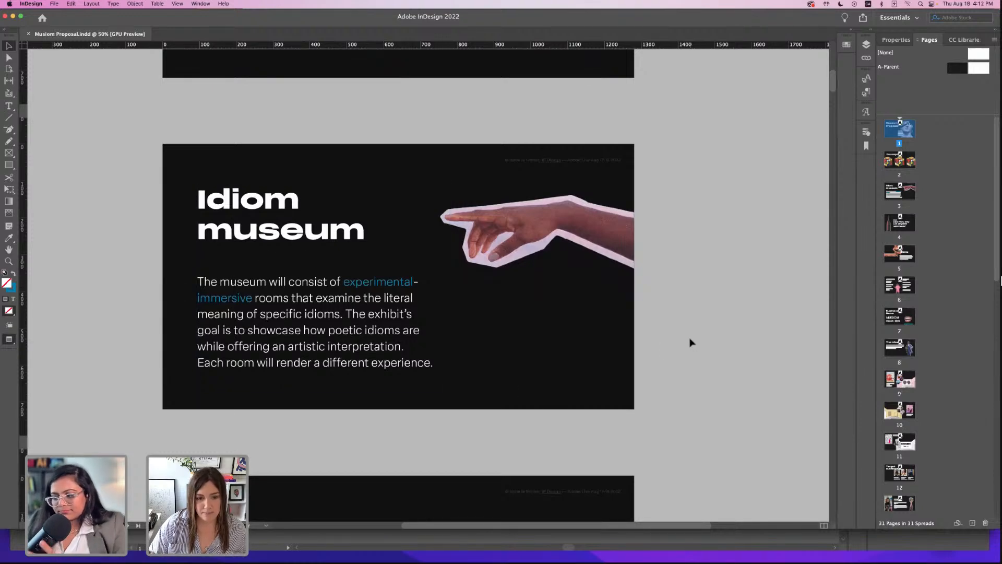
pyautogui.scroll(-1, 690, 342)
pyautogui.scroll(-6, 690, 342)
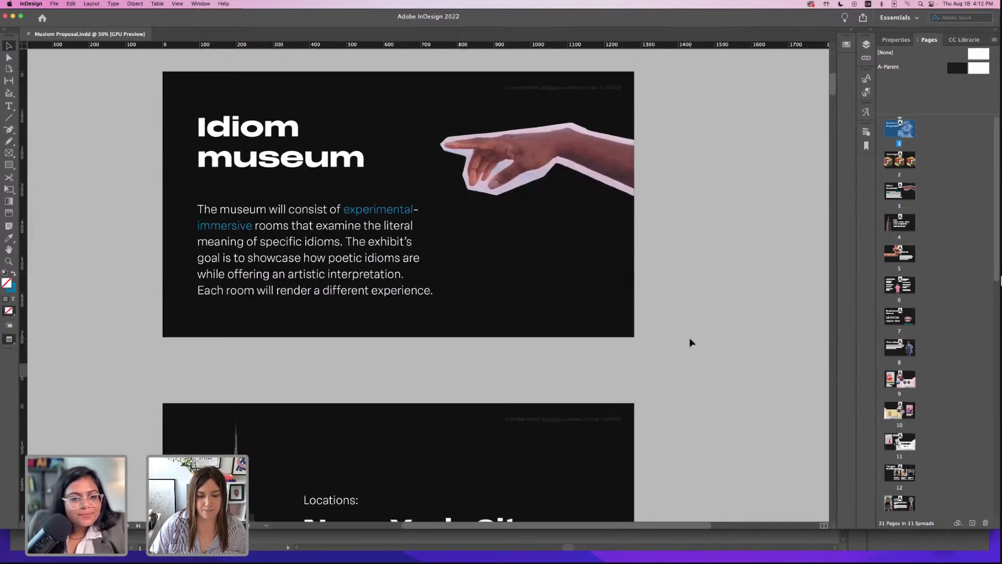
pyautogui.scroll(-3, 689, 342)
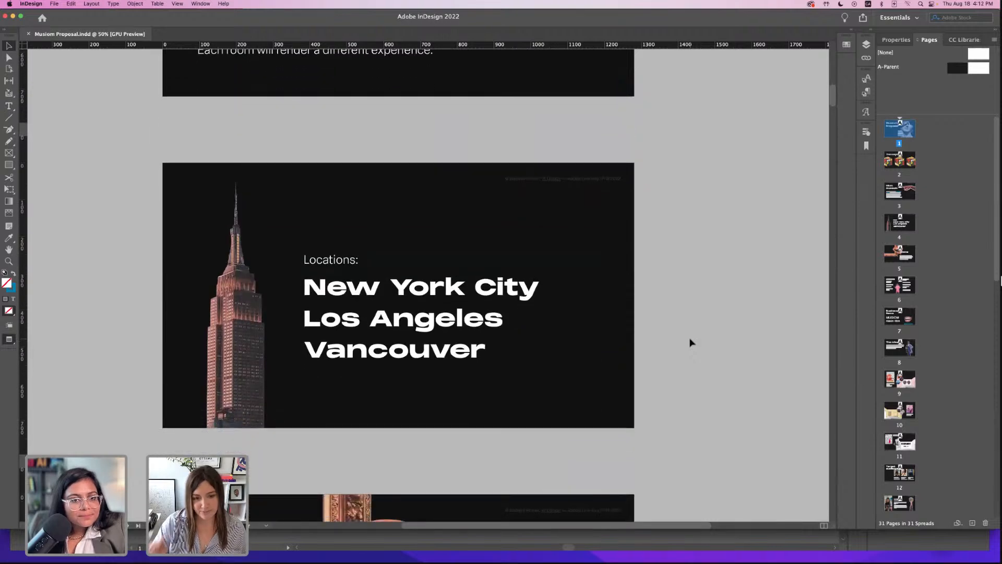
# - Review the proposal's introductory pages covering the locations, the idioms, the business name and the mission
pyautogui.scroll(-9, 690, 342)
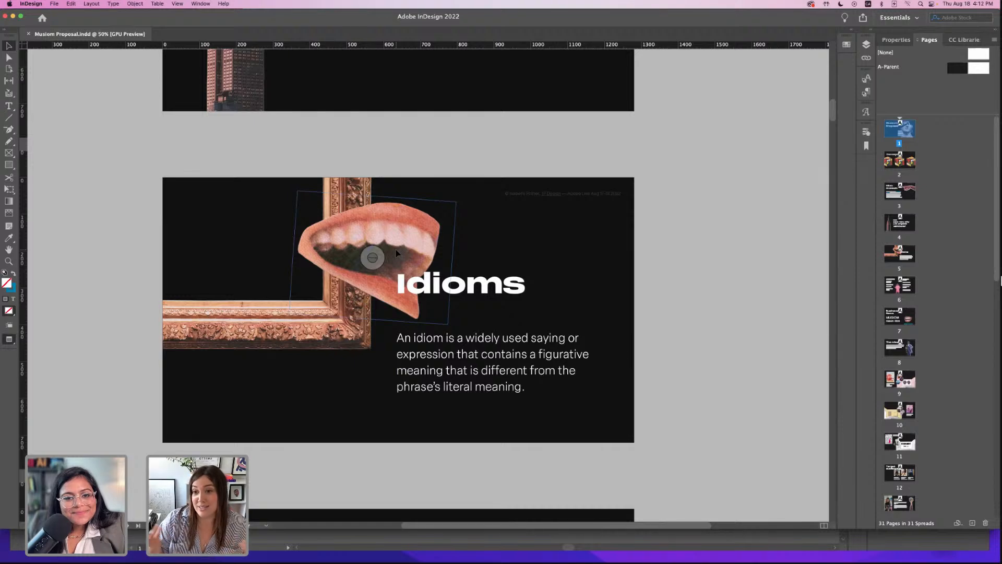
pyautogui.scroll(-4, 396, 253)
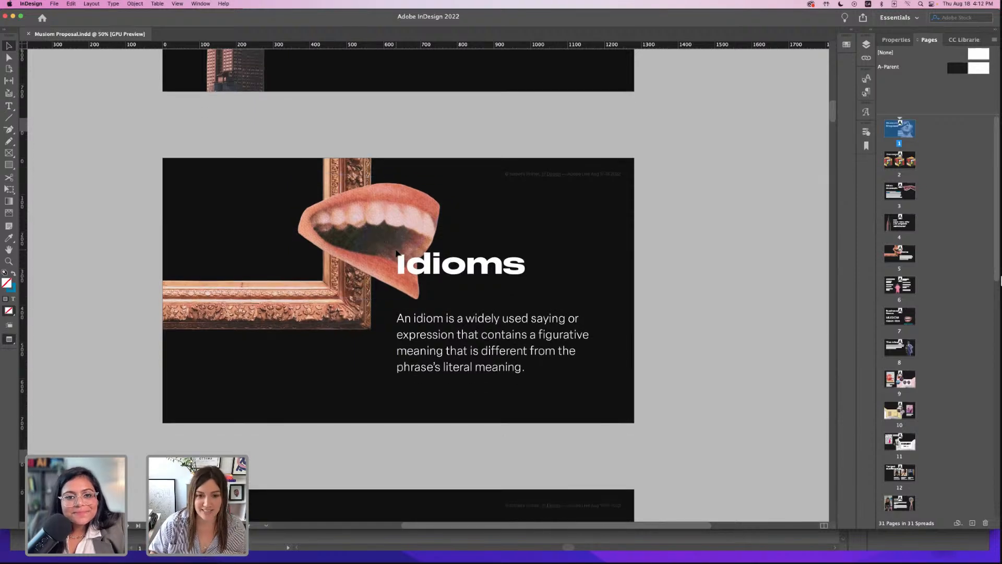
pyautogui.scroll(-5, 396, 253)
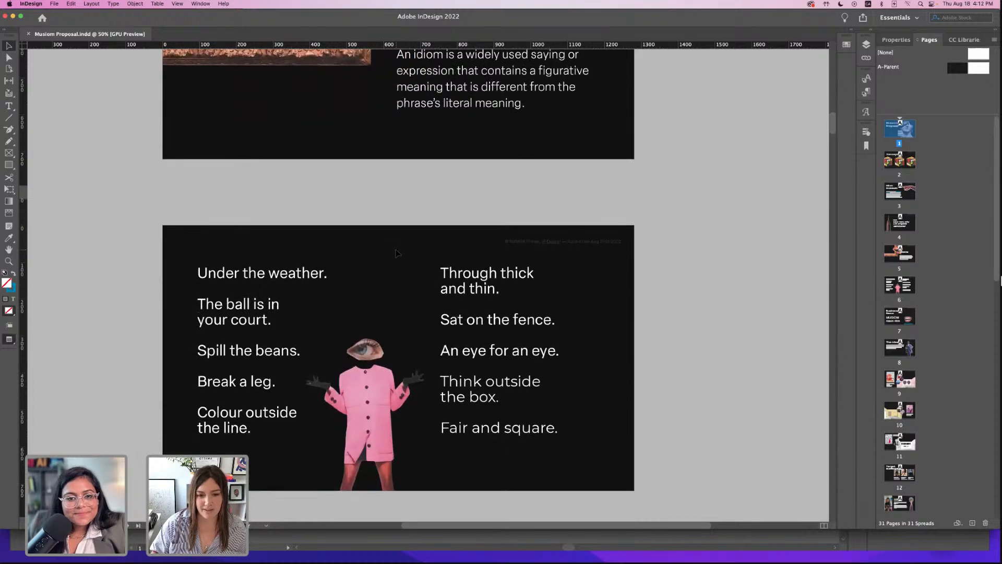
pyautogui.scroll(-1, 431, 276)
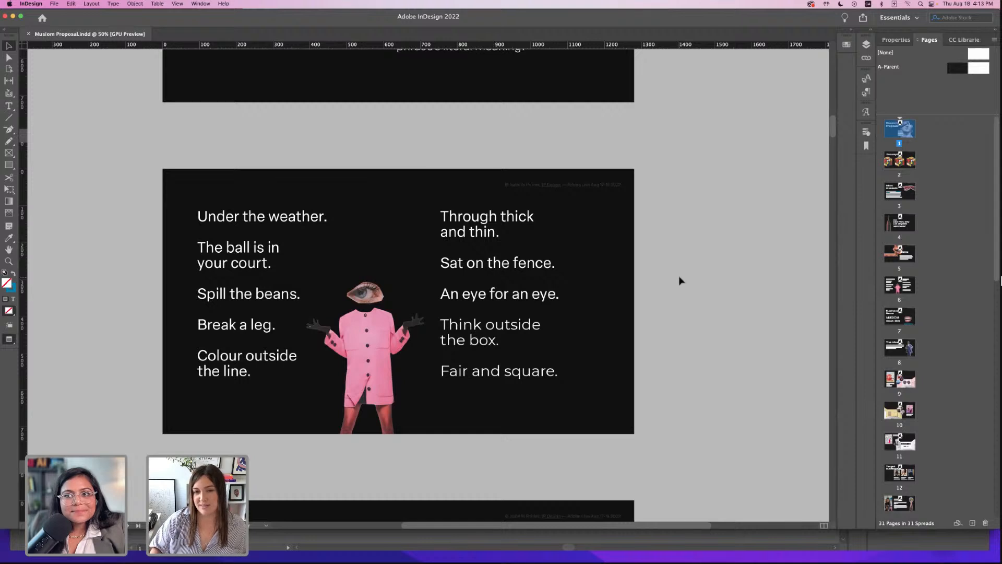
pyautogui.scroll(-2, 679, 276)
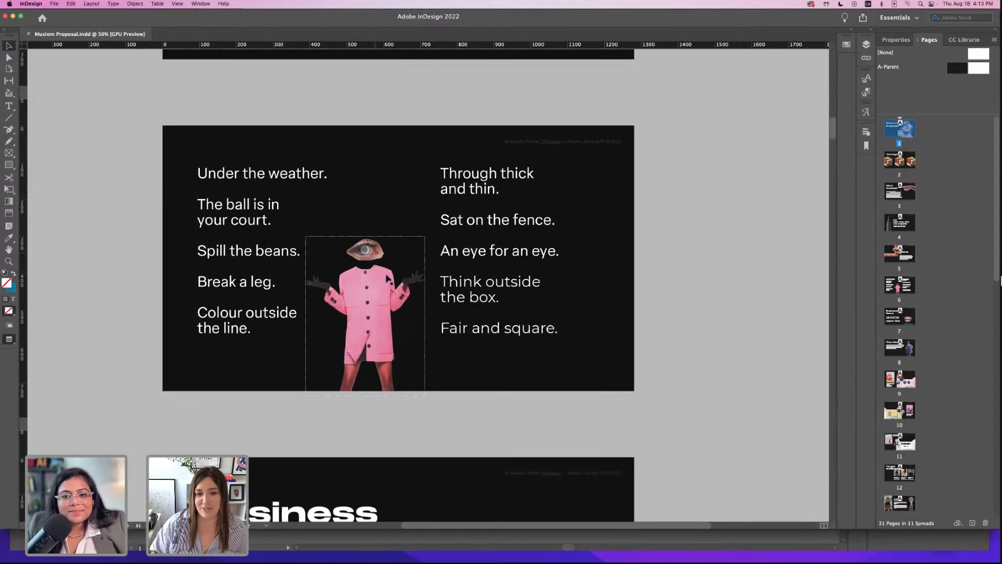
pyautogui.scroll(-2, 682, 337)
pyautogui.scroll(-10, 683, 337)
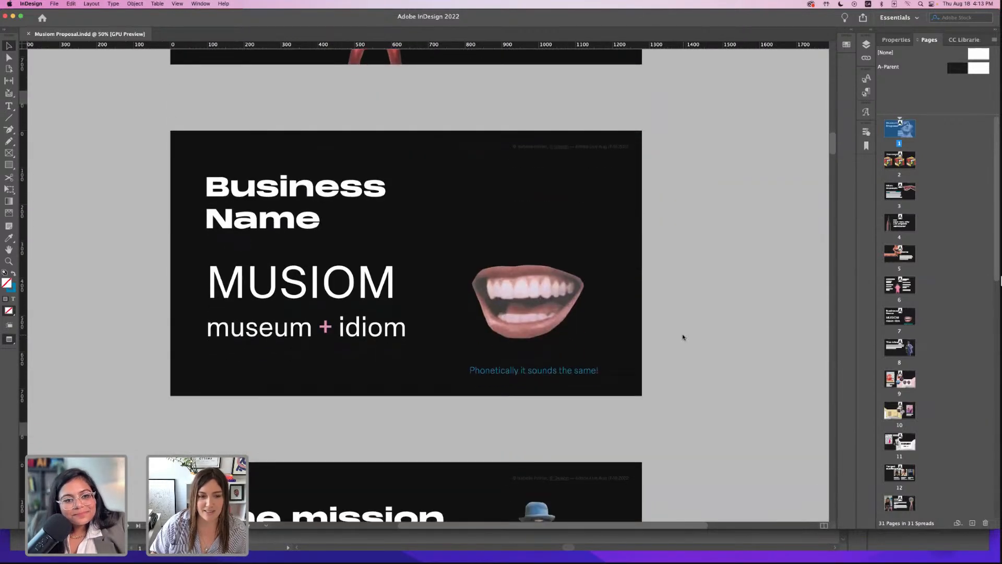
pyautogui.scroll(1, 683, 338)
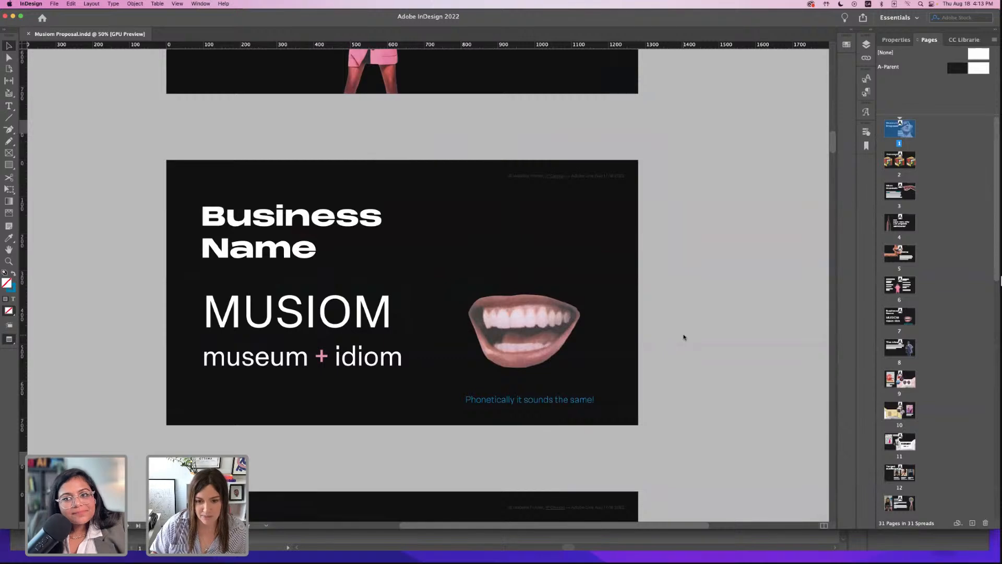
pyautogui.scroll(-3, 684, 337)
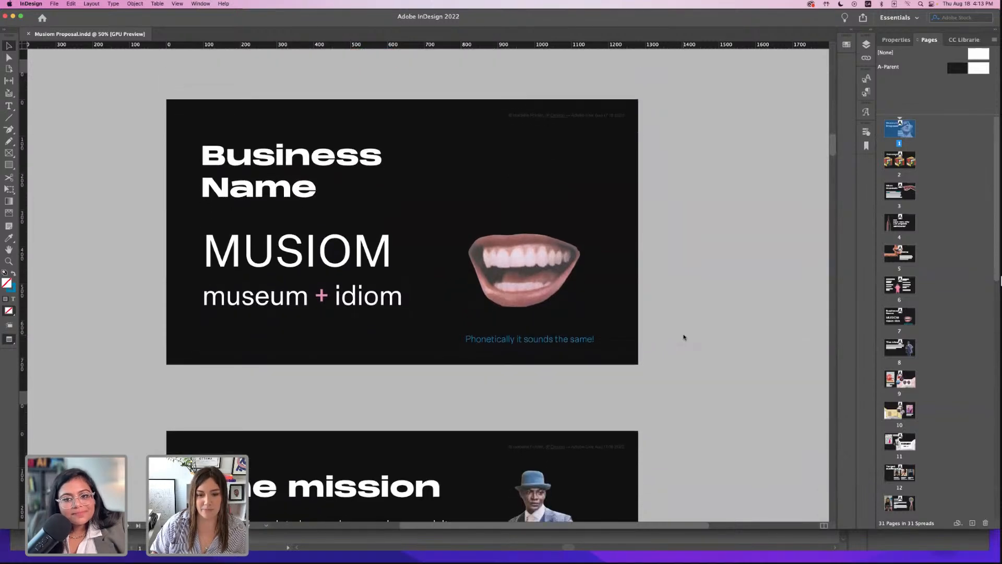
pyautogui.scroll(-10, 684, 337)
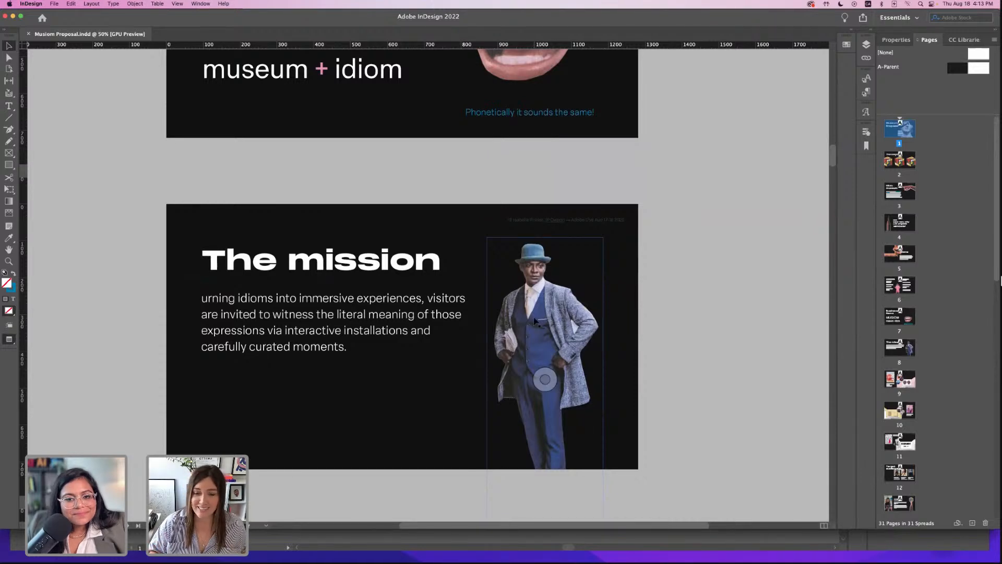
pyautogui.scroll(-3, 533, 318)
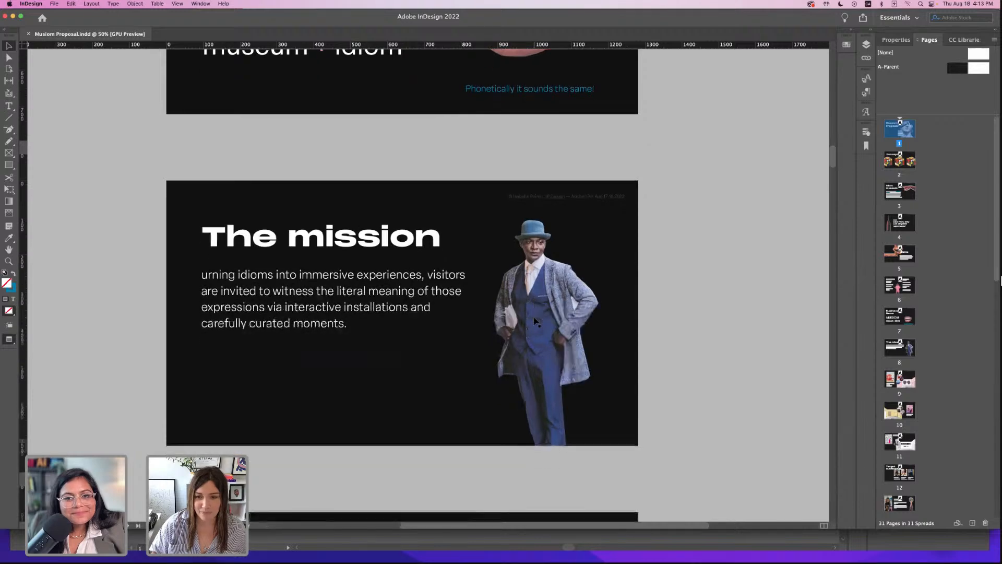
# - Examine the three idiom room concepts: rose-coloured glasses, blessing in disguise and back to the drawing board
pyautogui.scroll(-15, 534, 319)
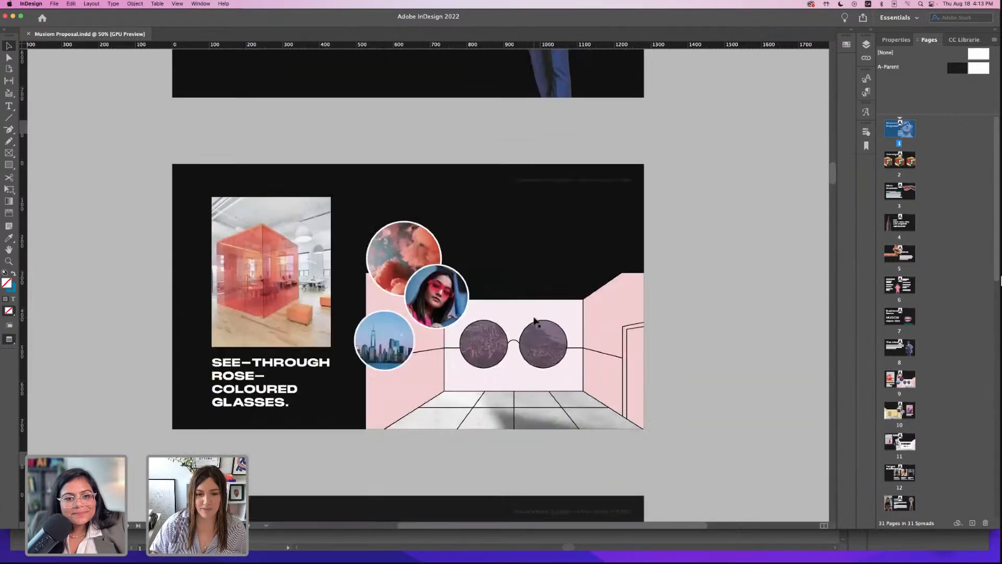
pyautogui.scroll(3, 534, 319)
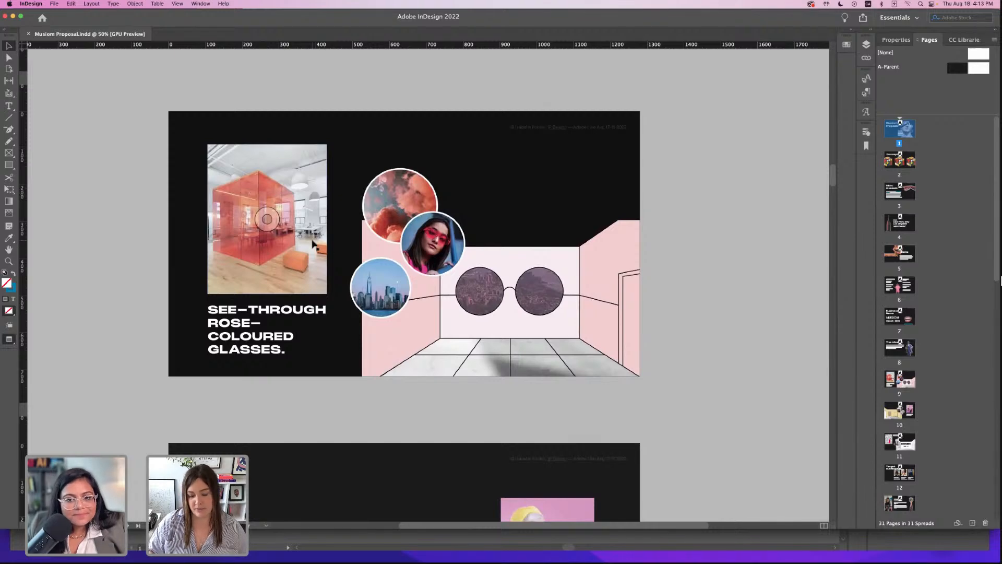
pyautogui.press('super+equal')
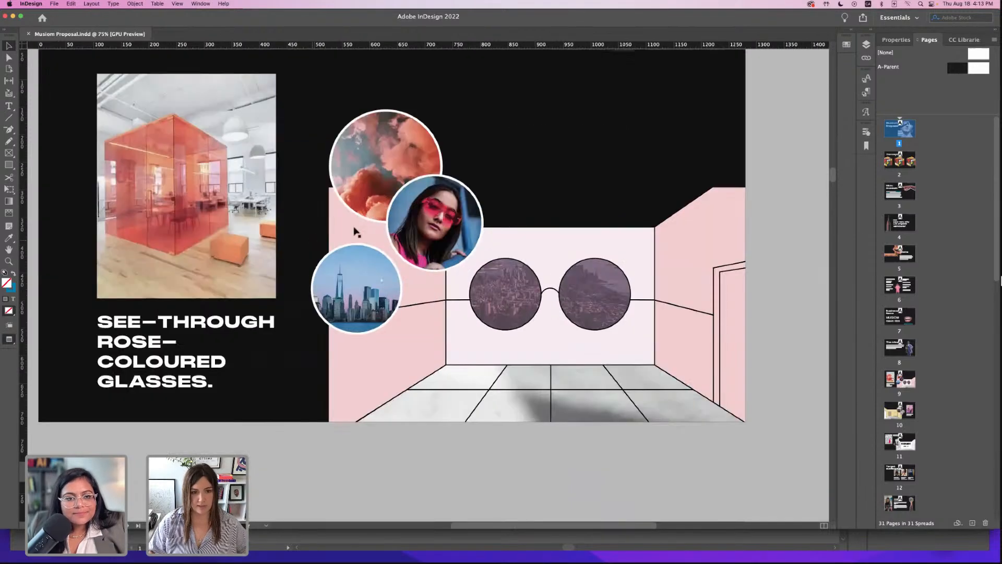
pyautogui.scroll(5, 358, 231)
pyautogui.scroll(-3, 358, 234)
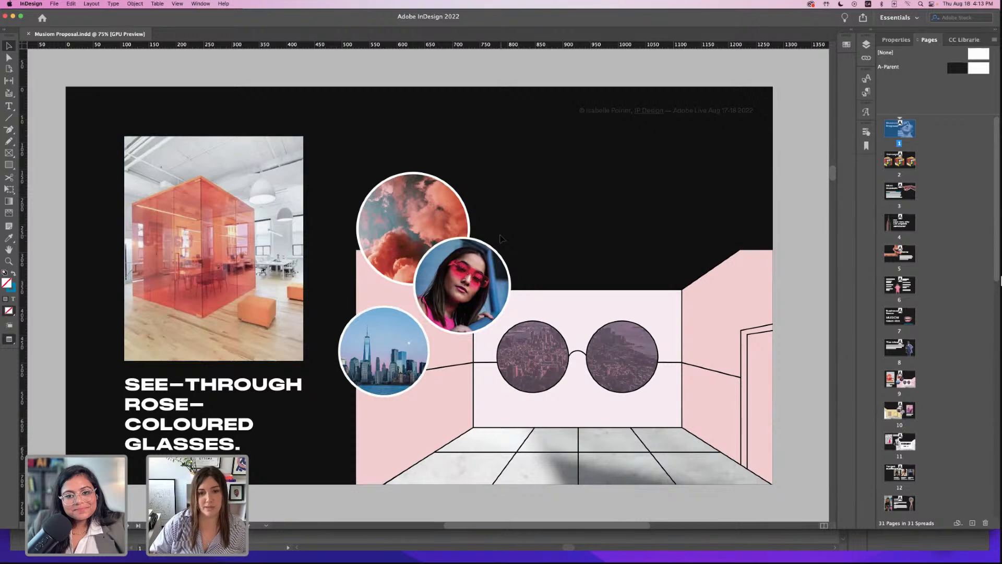
pyautogui.scroll(-10, 500, 239)
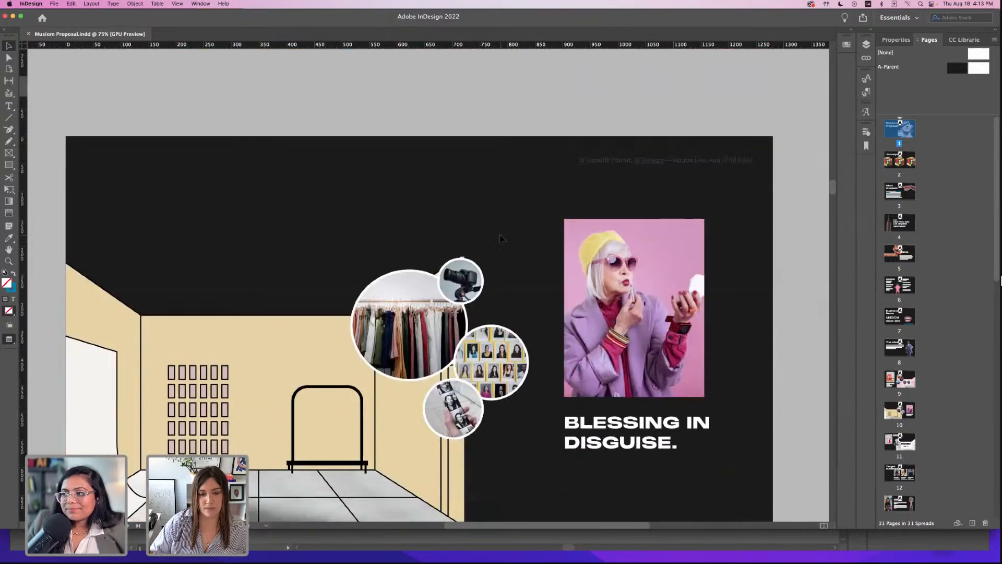
pyautogui.scroll(-5, 500, 238)
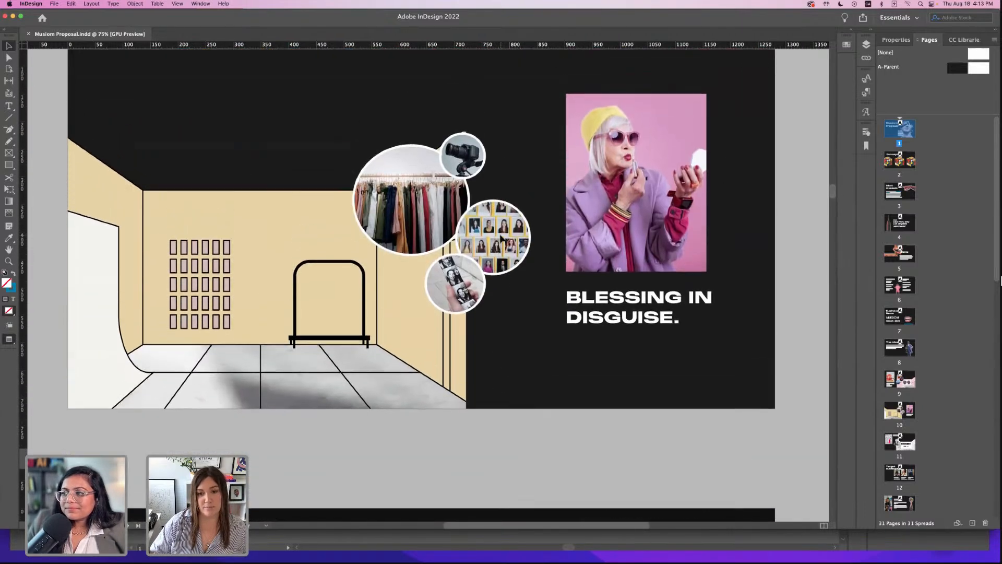
pyautogui.scroll(4, 500, 239)
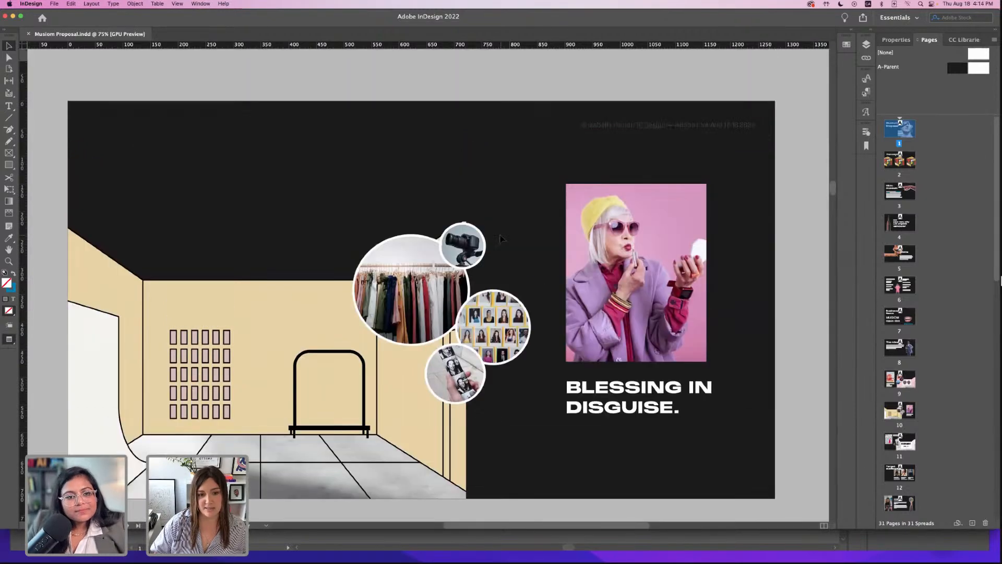
pyautogui.scroll(-2, 500, 238)
pyautogui.scroll(-15, 500, 238)
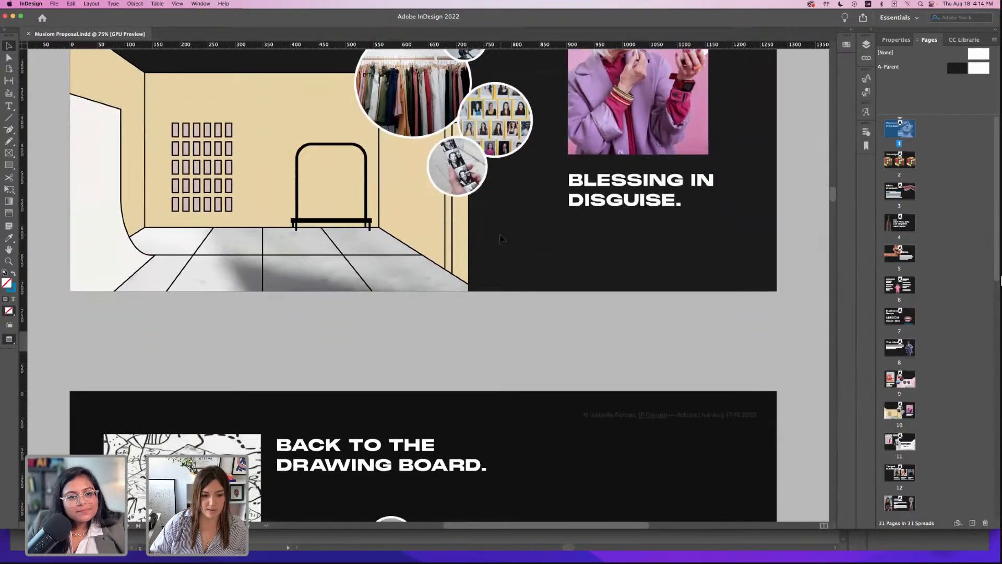
pyautogui.scroll(-1, 500, 238)
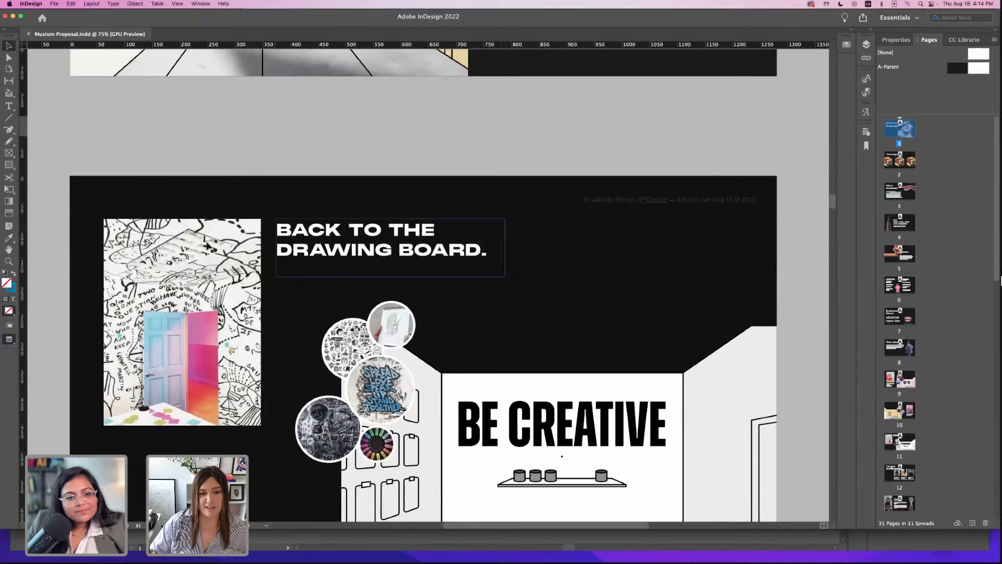
pyautogui.scroll(-5, 159, 297)
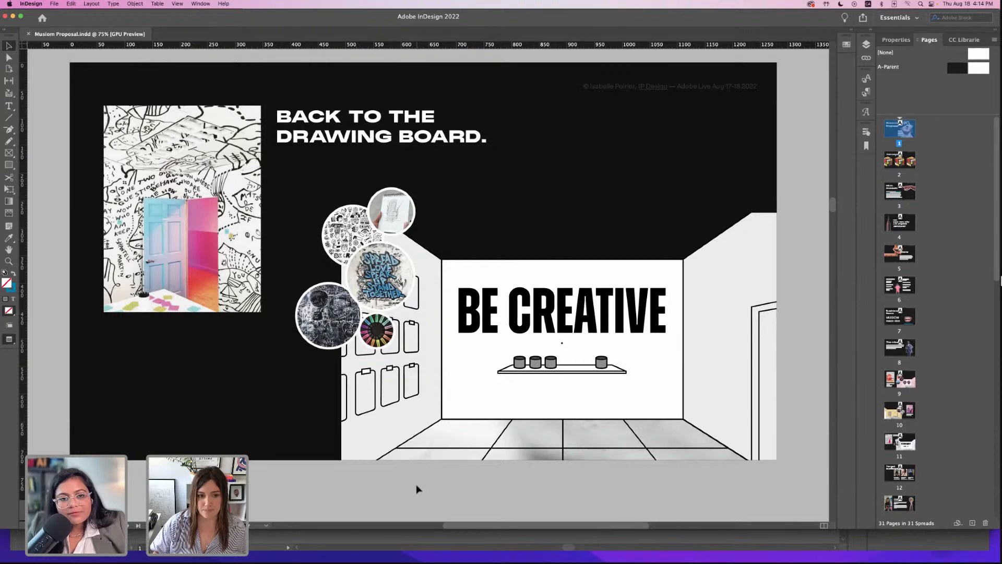
pyautogui.hscroll(1, 416, 489)
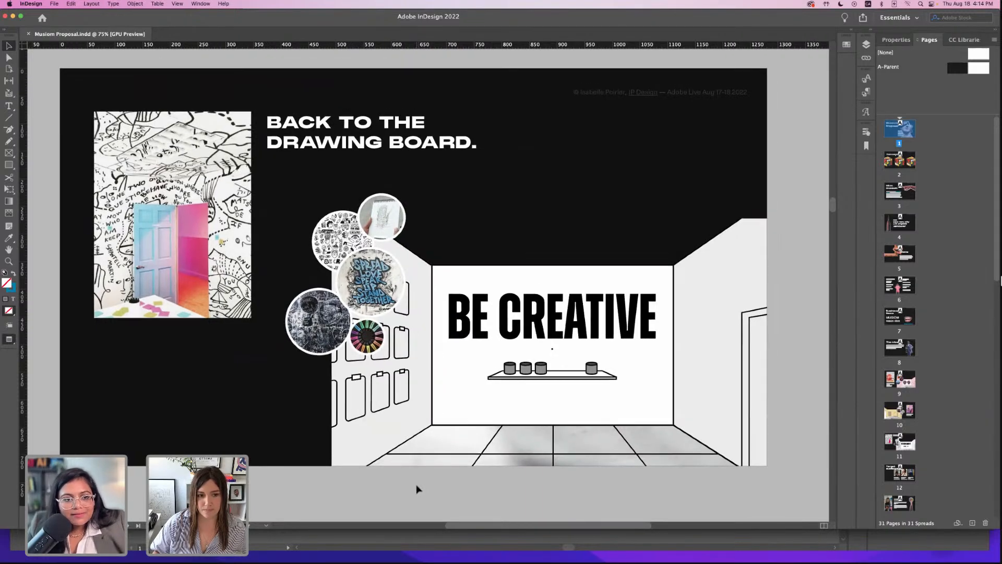
# - Look through the target audience overview and the individual persona pages that follow it
pyautogui.scroll(-5, 416, 488)
pyautogui.scroll(-5, 416, 489)
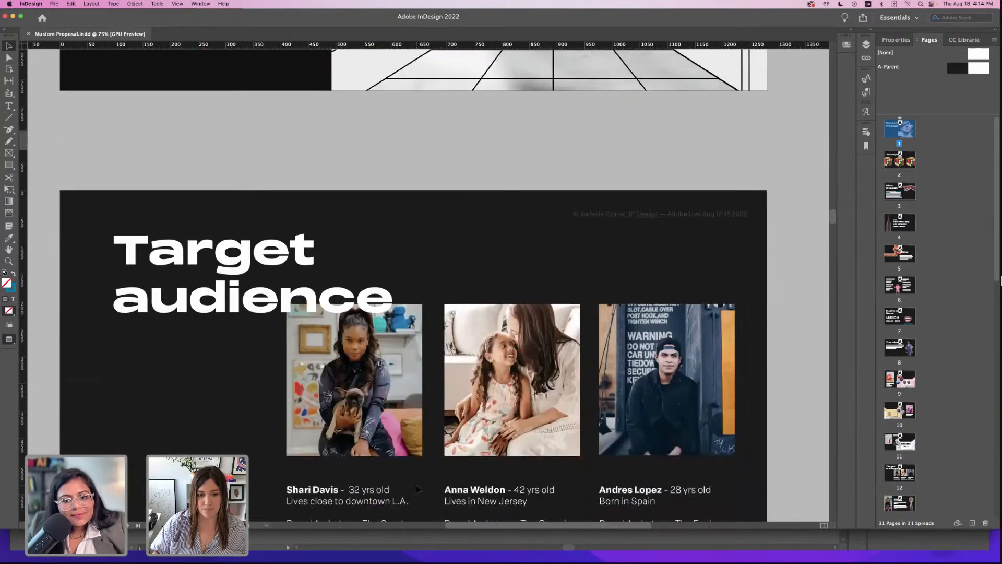
pyautogui.scroll(-10, 417, 488)
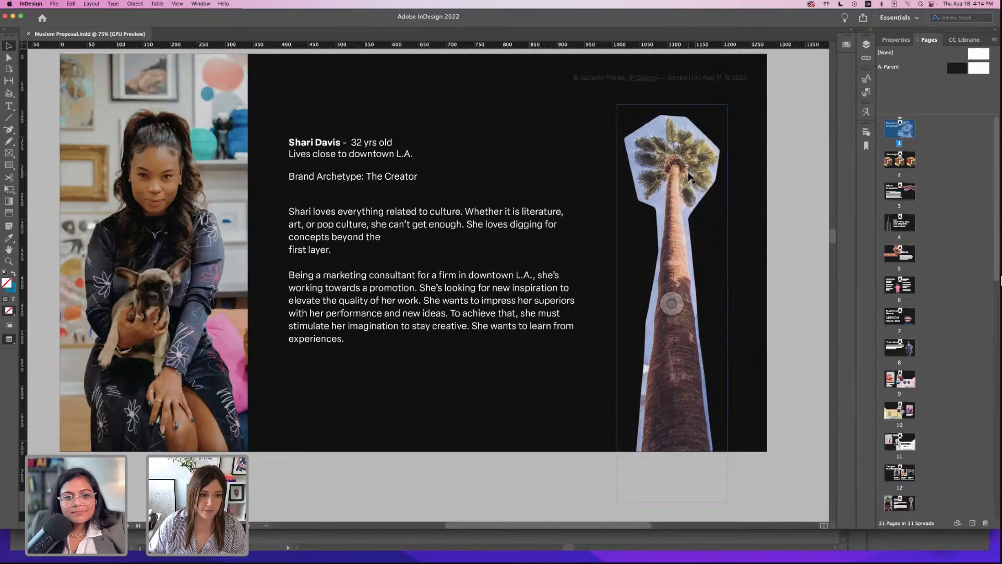
pyautogui.scroll(-8, 690, 177)
pyautogui.scroll(-3, 690, 177)
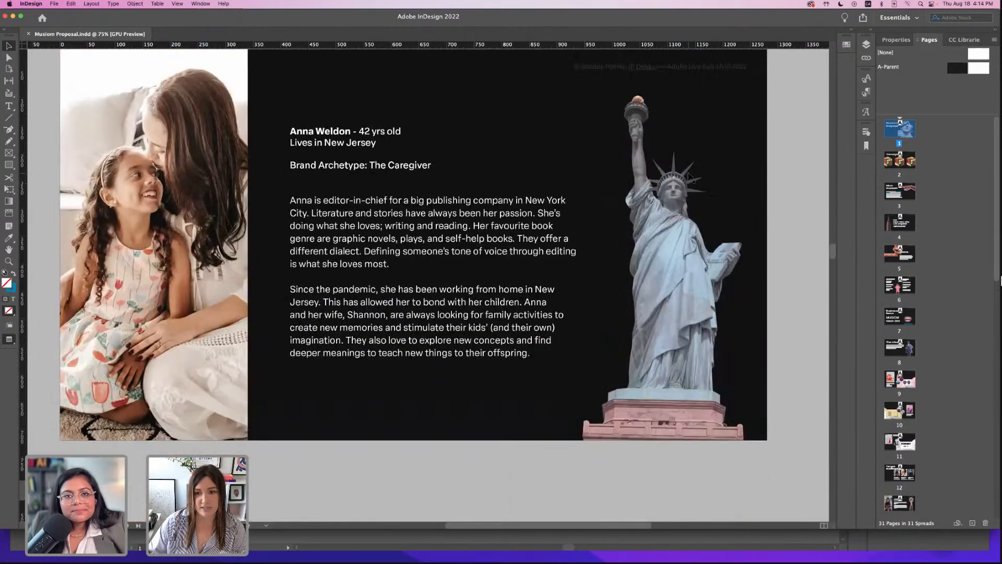
pyautogui.scroll(-15, 690, 178)
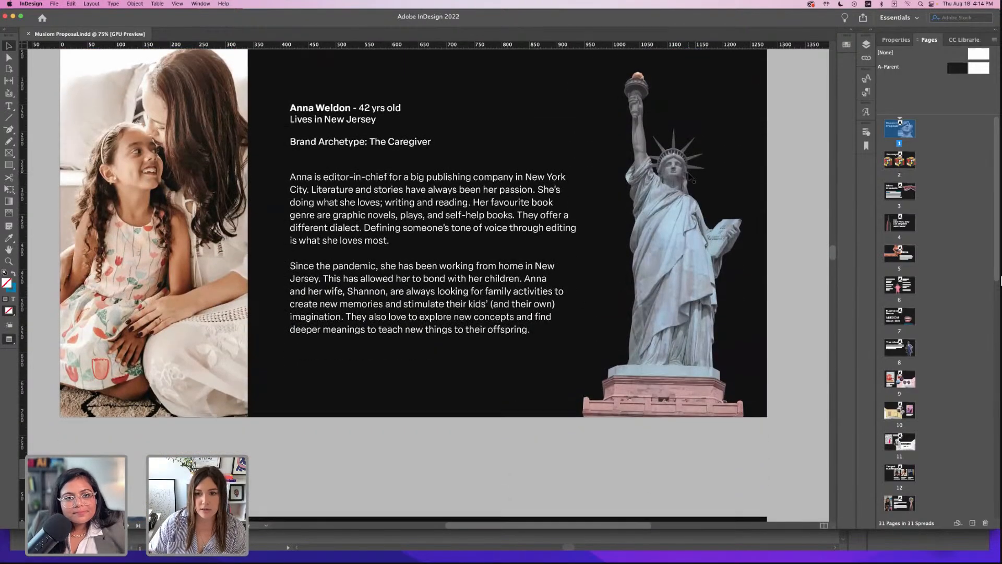
pyautogui.scroll(-15, 690, 177)
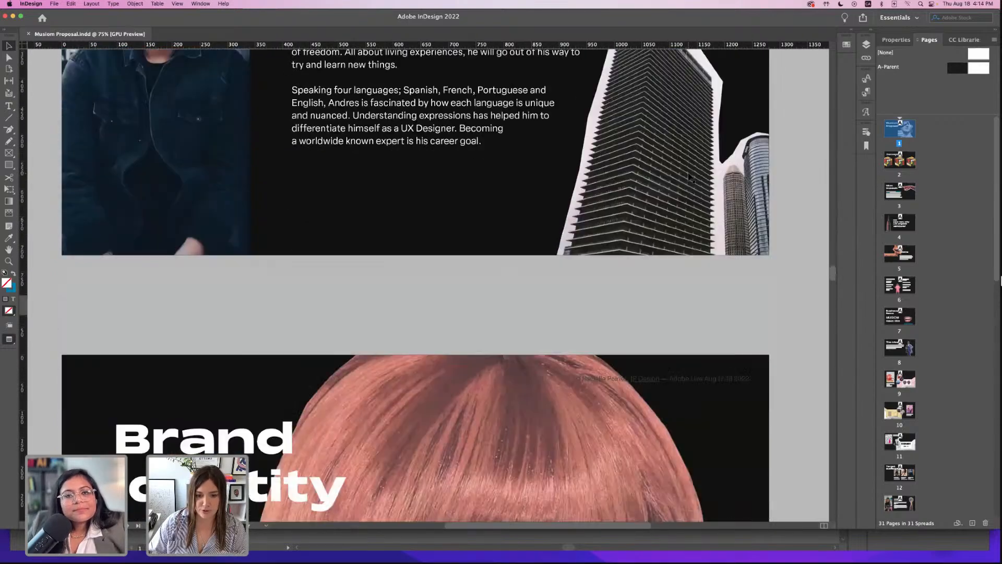
# - Review the brand identity pages, from the inspiration board through the MUSIOM logo variations to the colour palette
pyautogui.scroll(-14, 690, 178)
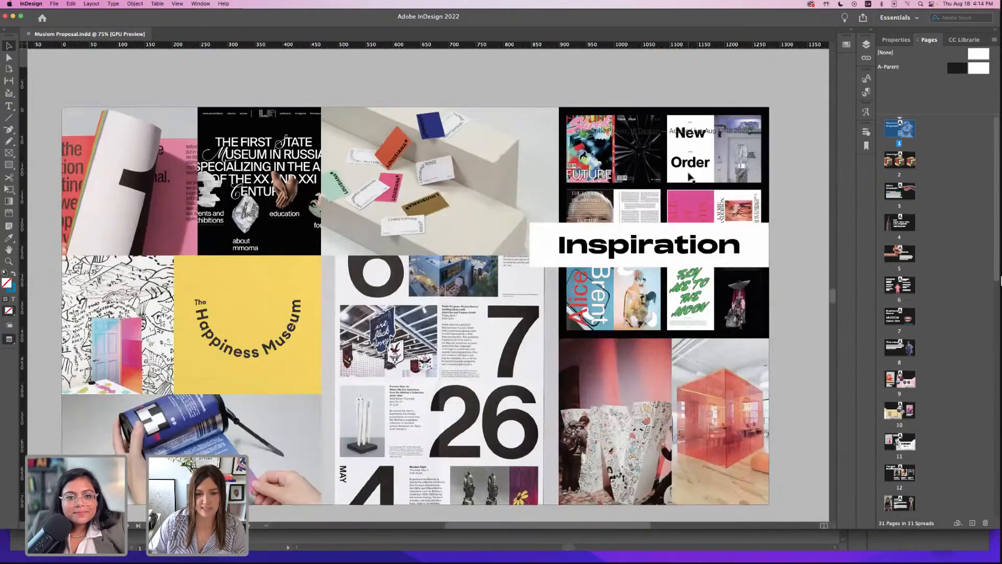
pyautogui.scroll(4, 690, 177)
pyautogui.scroll(3, 690, 178)
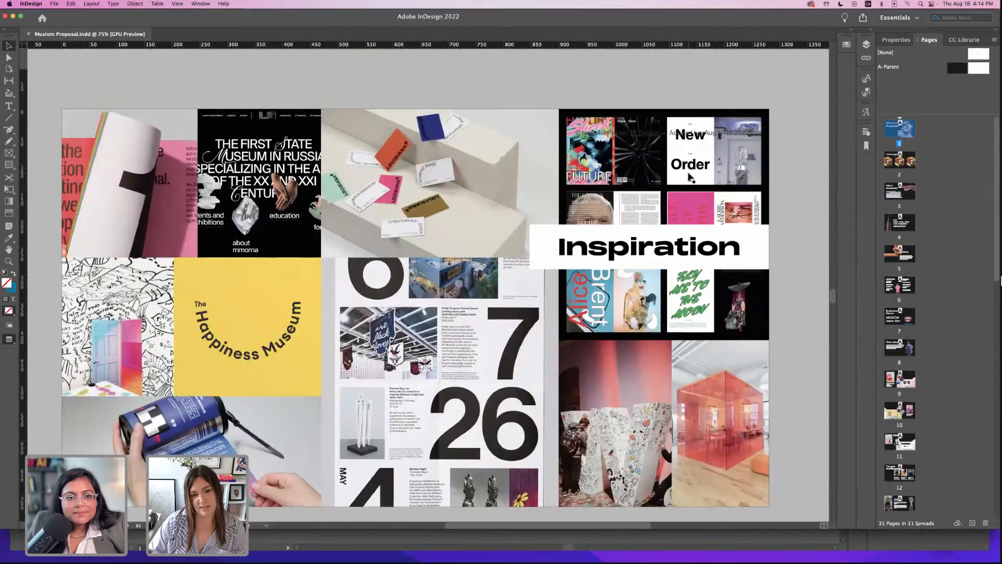
pyautogui.scroll(-1, 690, 178)
pyautogui.scroll(-10, 690, 177)
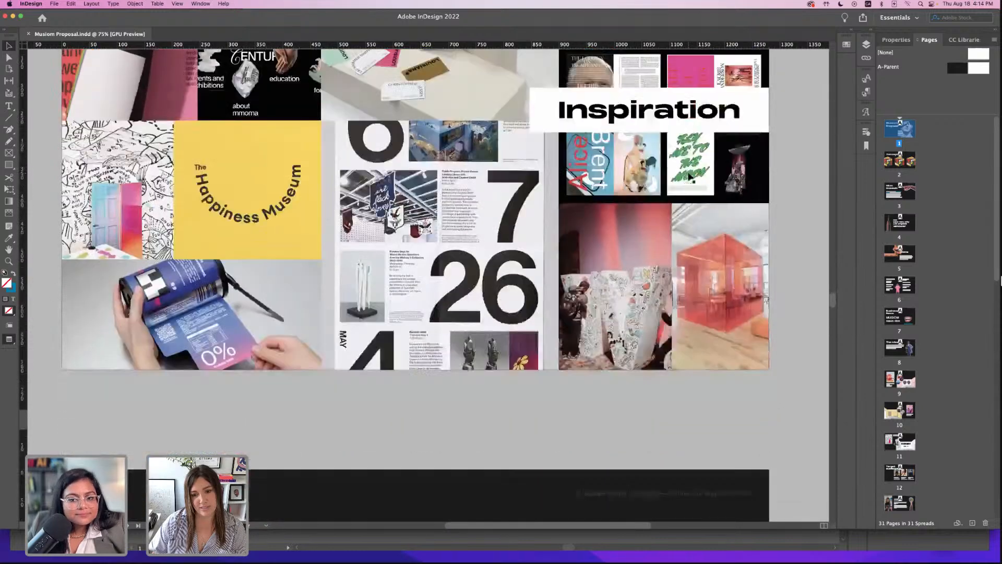
pyautogui.scroll(-5, 690, 178)
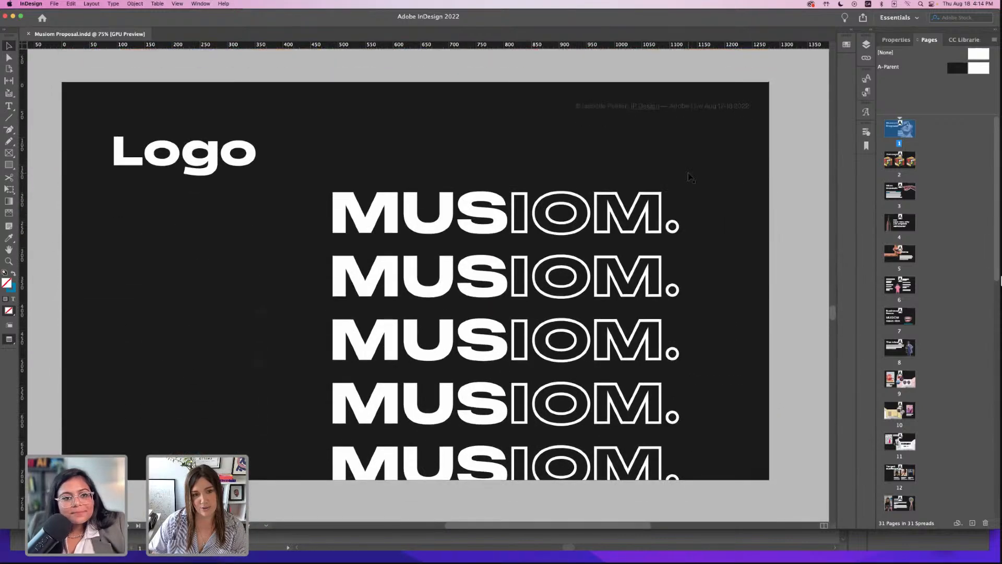
pyautogui.scroll(-12, 690, 178)
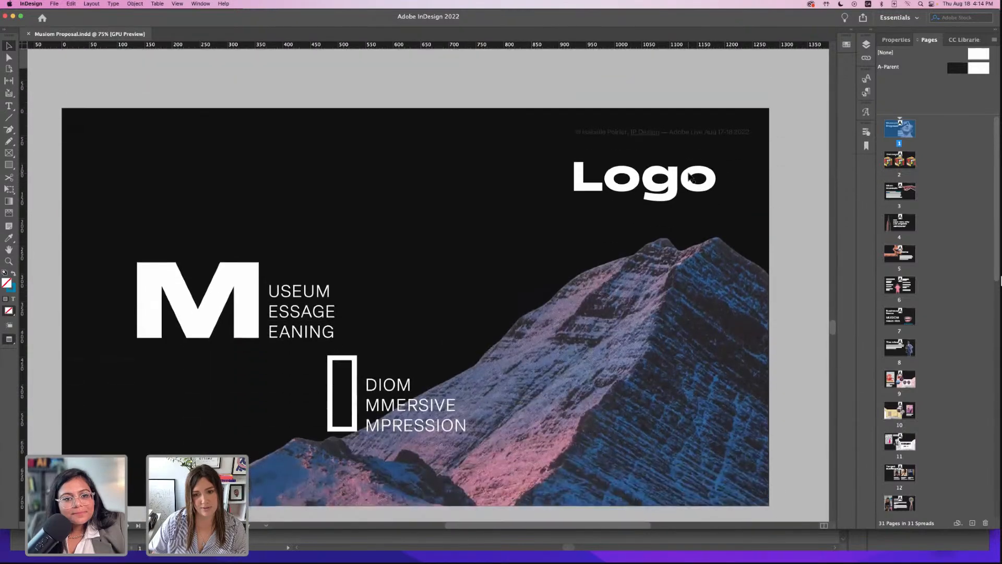
pyautogui.scroll(-10, 690, 177)
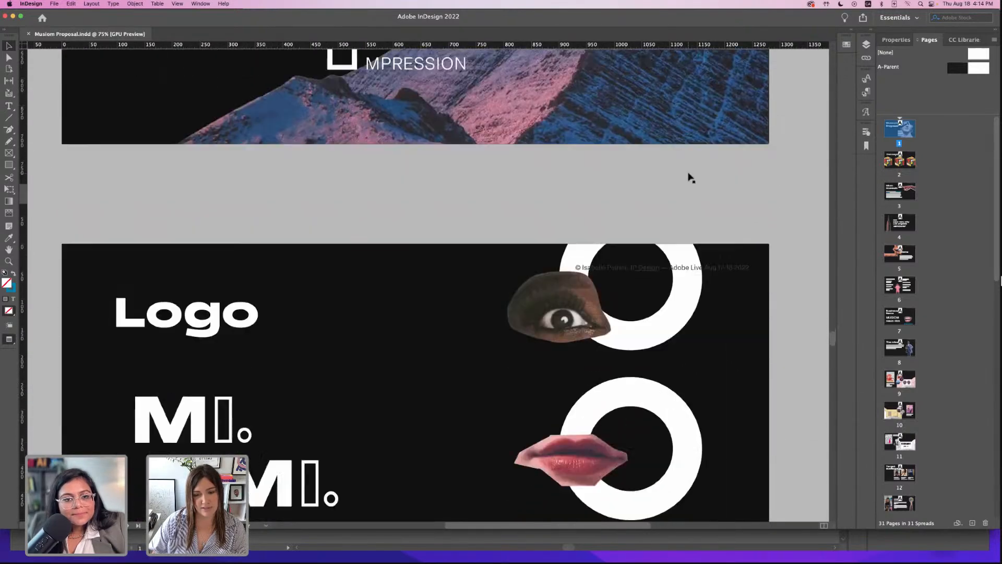
pyautogui.scroll(-6, 690, 177)
pyautogui.scroll(2, 681, 207)
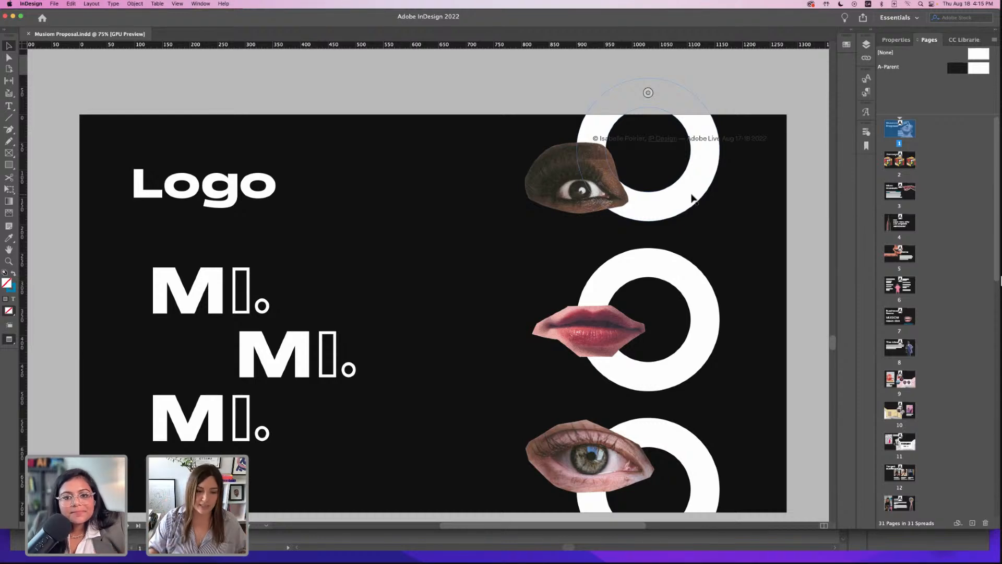
pyautogui.scroll(-5, 645, 213)
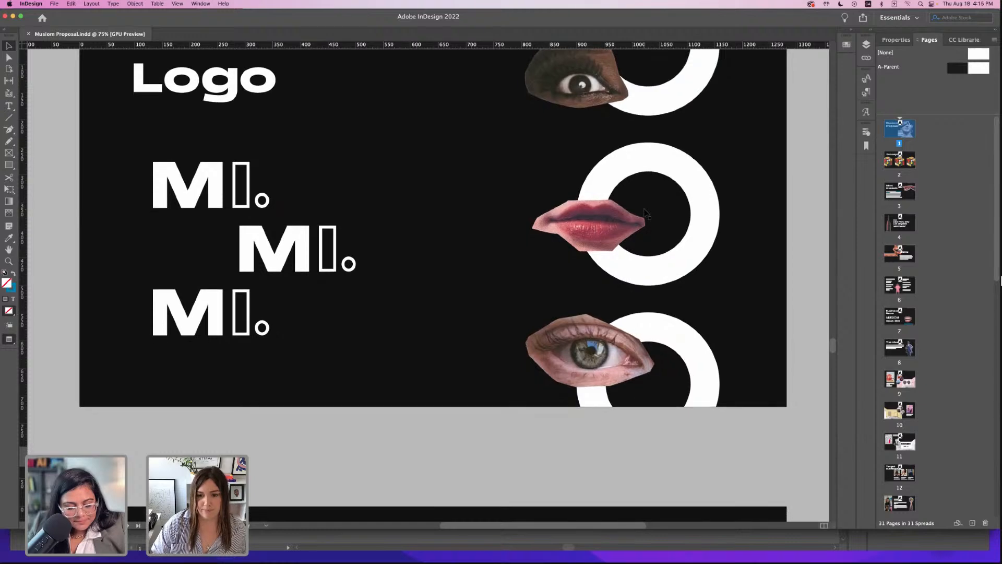
pyautogui.scroll(-15, 646, 213)
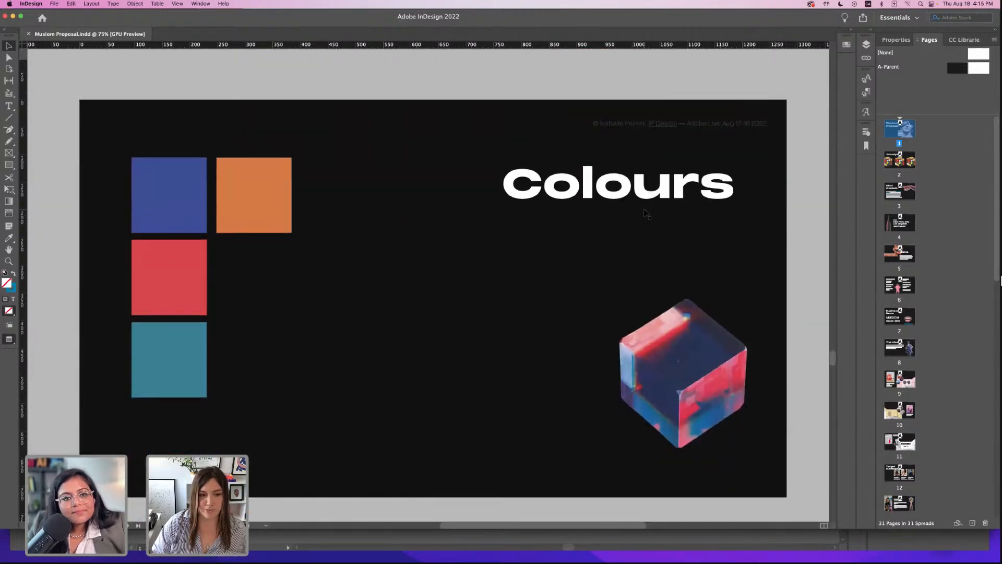
# - Look through the Mockups title page and the ticket mockups for the red, teal and blue idiom designs
pyautogui.scroll(-1, 646, 213)
pyautogui.hscroll(1, 646, 213)
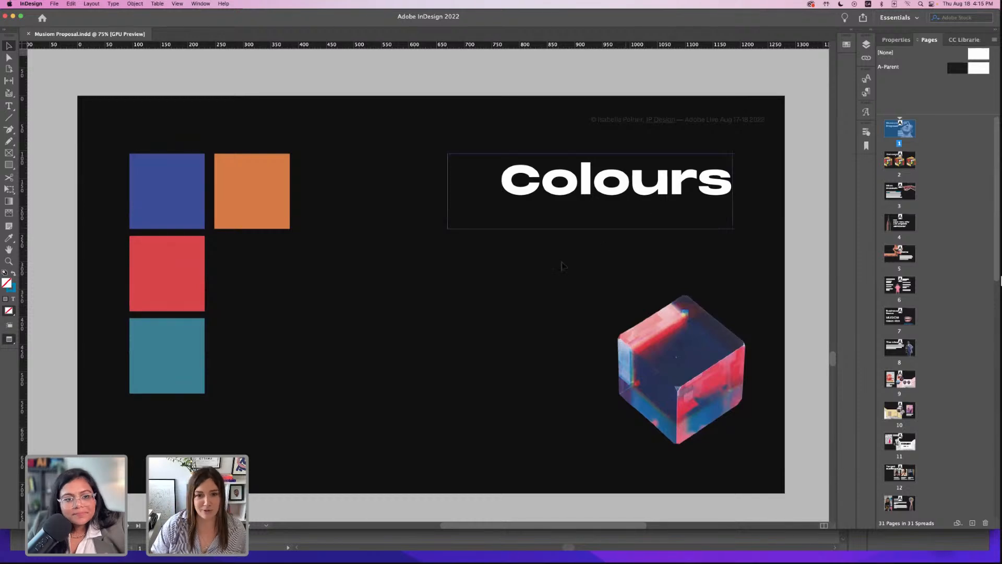
pyautogui.scroll(-8, 563, 265)
pyautogui.scroll(-14, 562, 266)
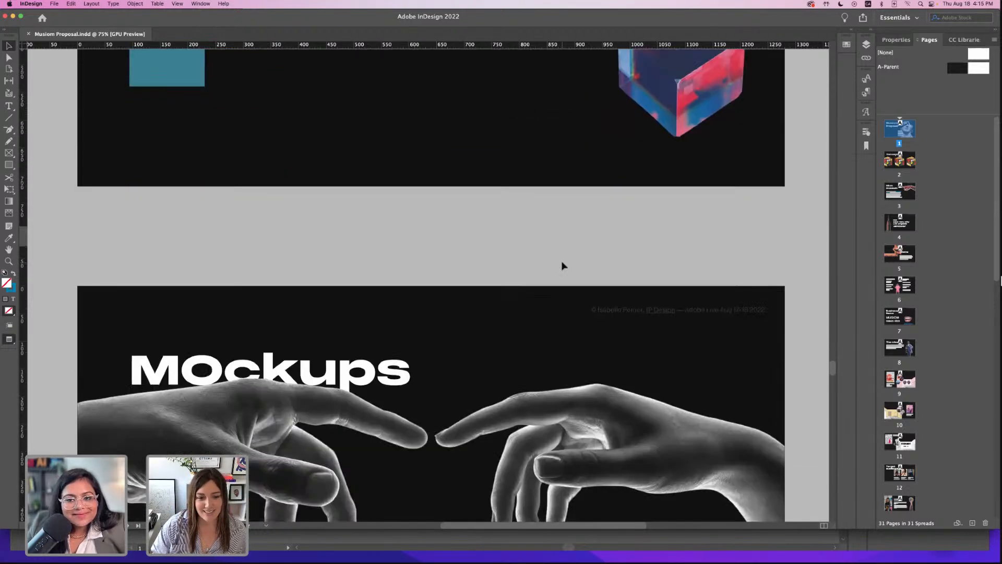
pyautogui.scroll(-16, 562, 266)
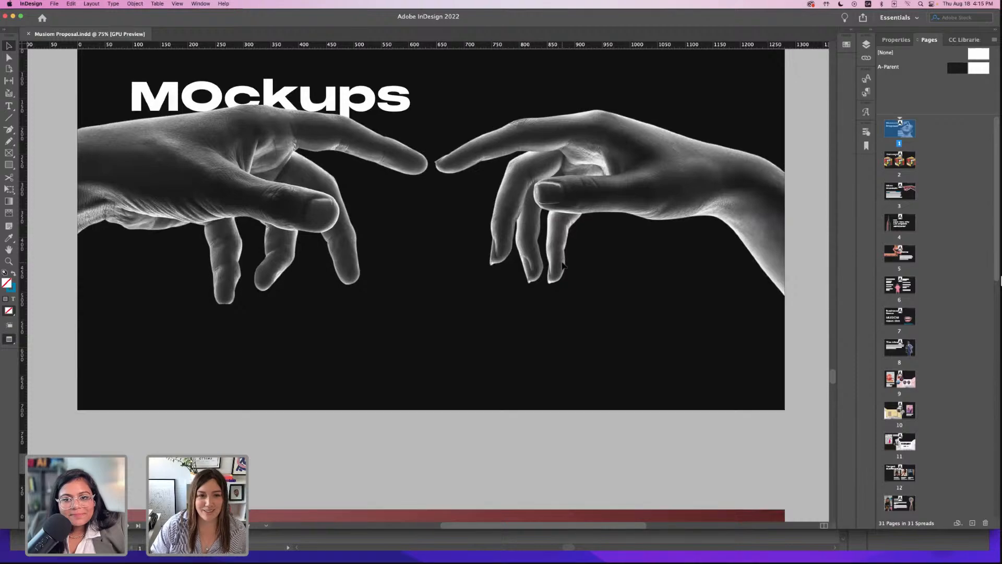
pyautogui.scroll(-17, 563, 265)
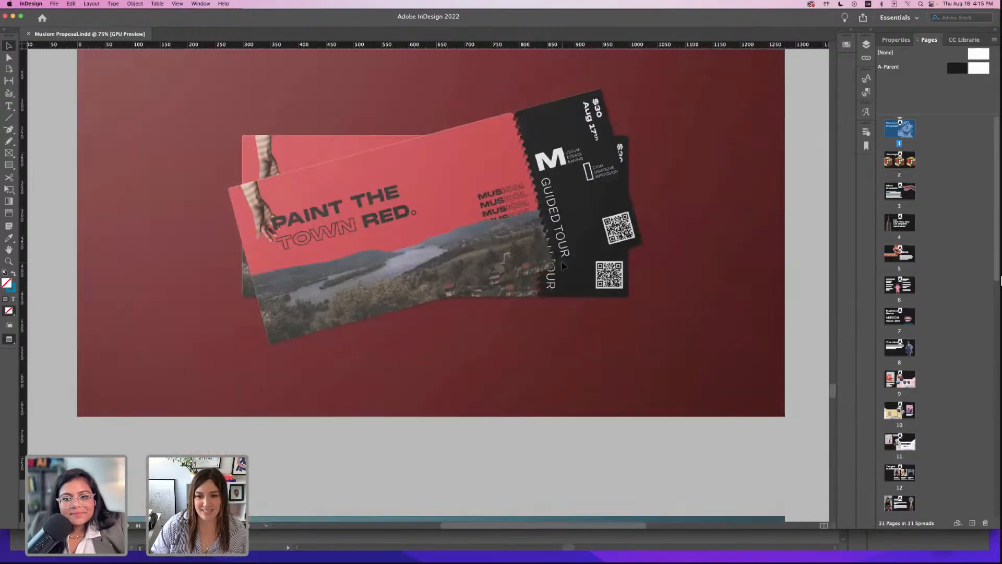
pyautogui.scroll(-18, 562, 266)
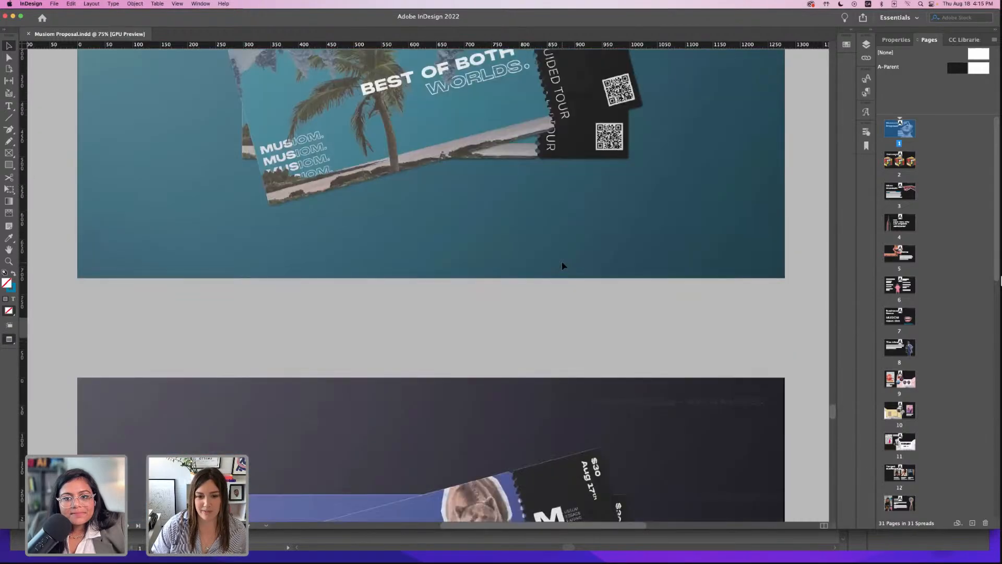
pyautogui.scroll(-1, 562, 265)
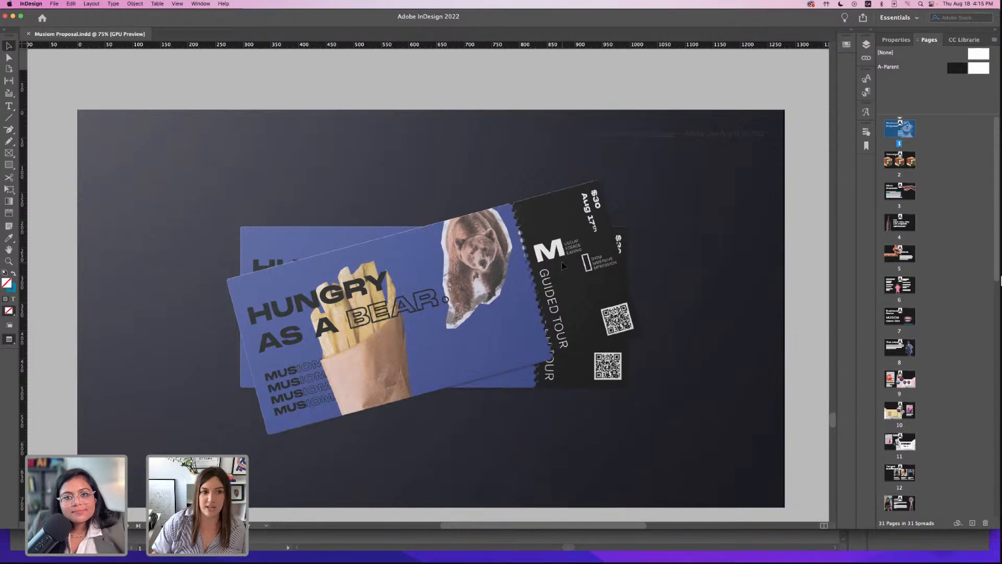
pyautogui.scroll(-2, 563, 265)
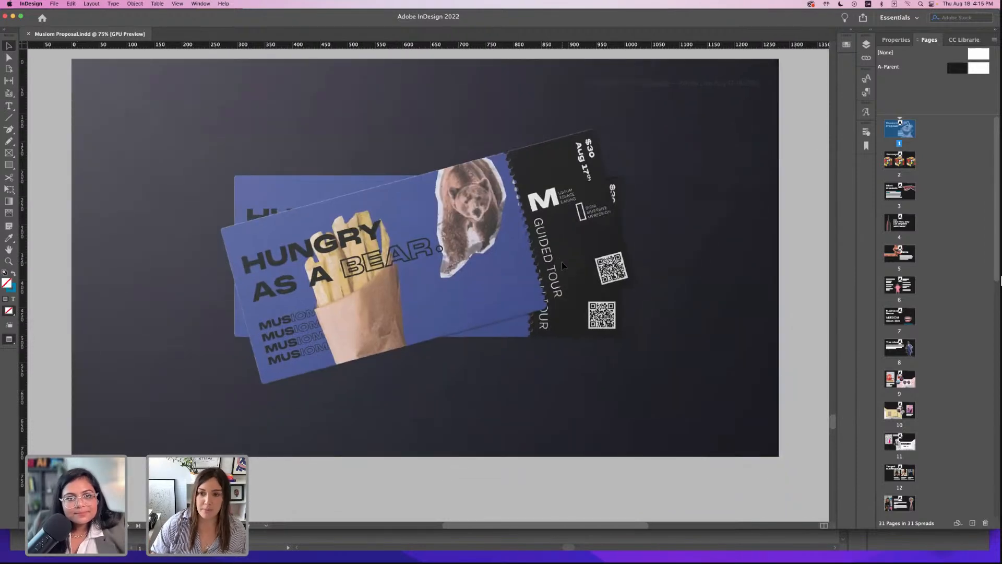
# - Examine the "Think outside the box" billboard mockup and the "Play your cards right" poster mockup
pyautogui.scroll(-15, 562, 265)
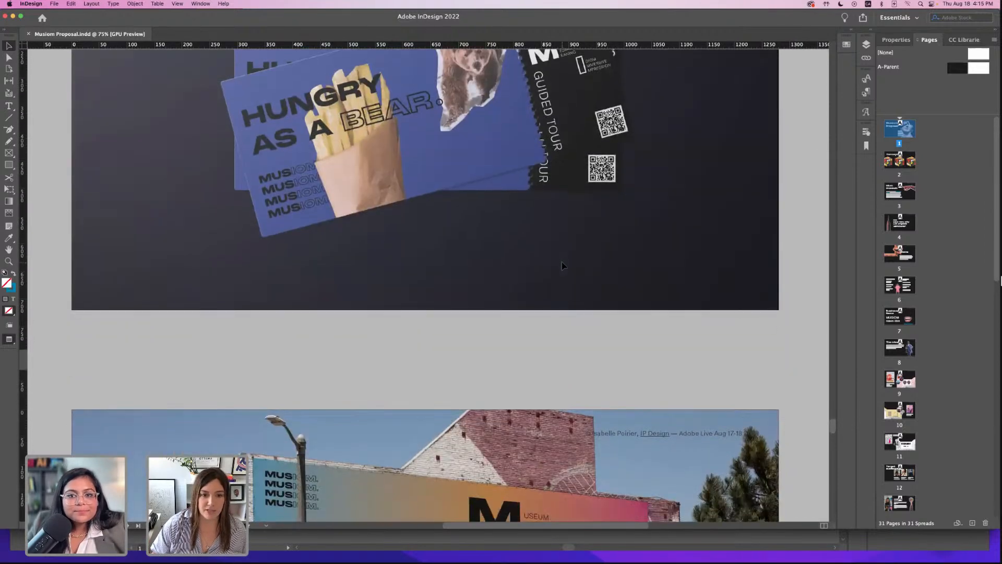
pyautogui.scroll(-3, 563, 265)
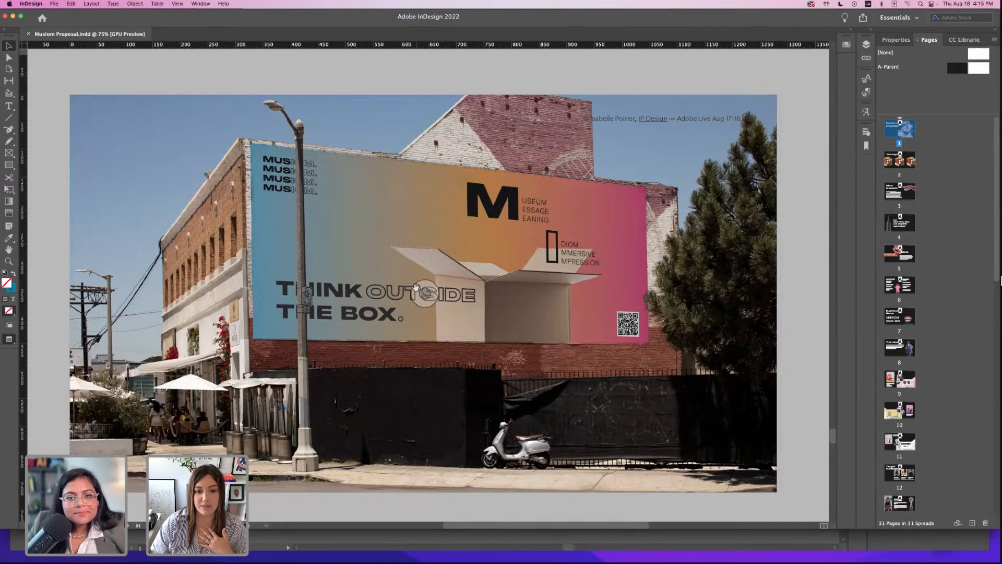
pyautogui.scroll(-3, 416, 287)
pyautogui.scroll(-3, 416, 287)
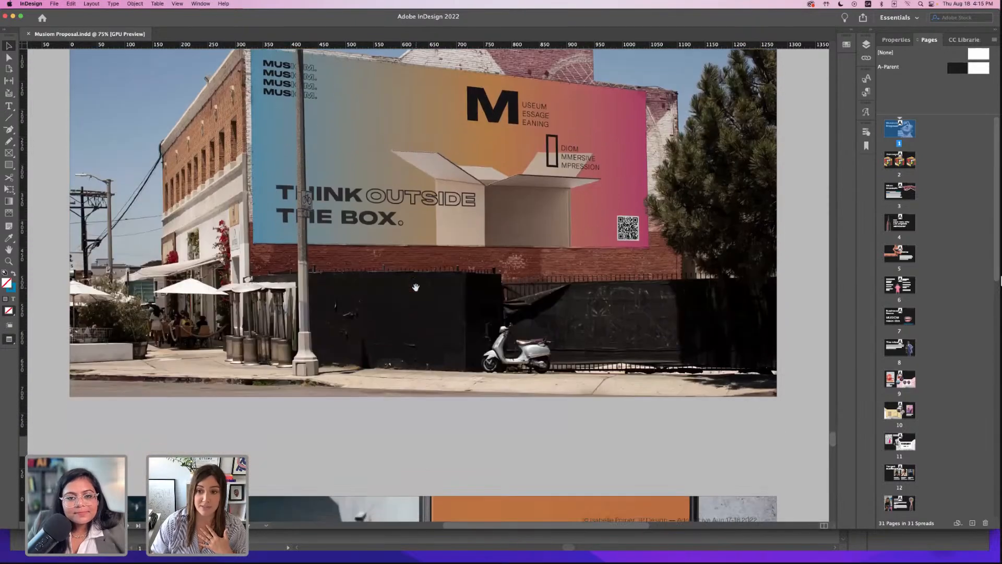
pyautogui.scroll(-15, 415, 287)
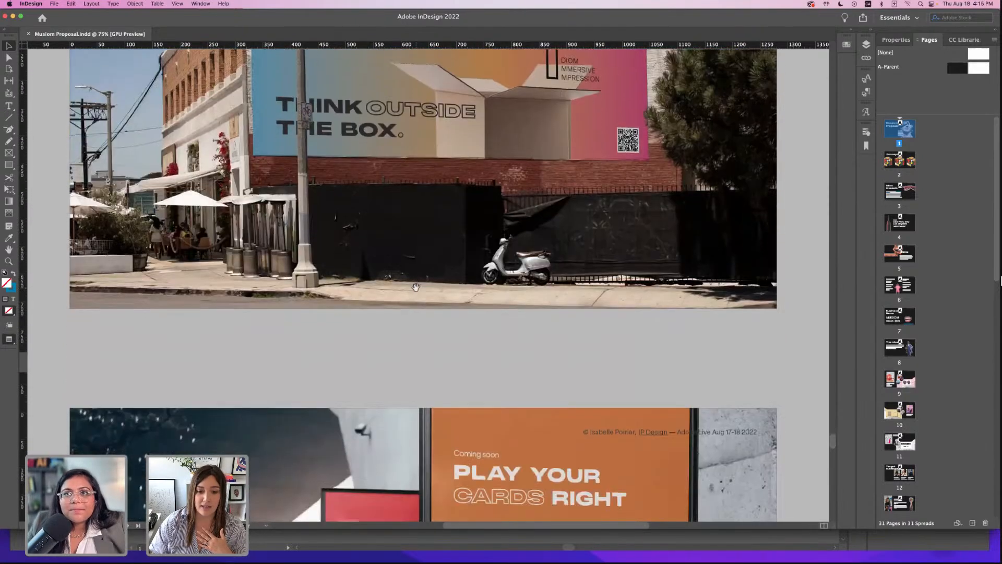
pyautogui.scroll(-6, 415, 287)
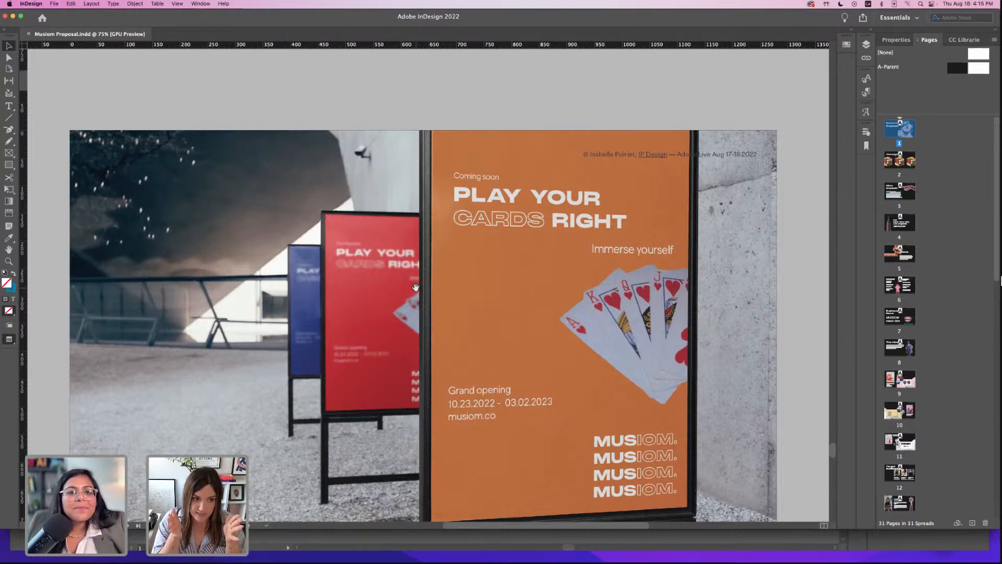
pyautogui.scroll(-15, 415, 287)
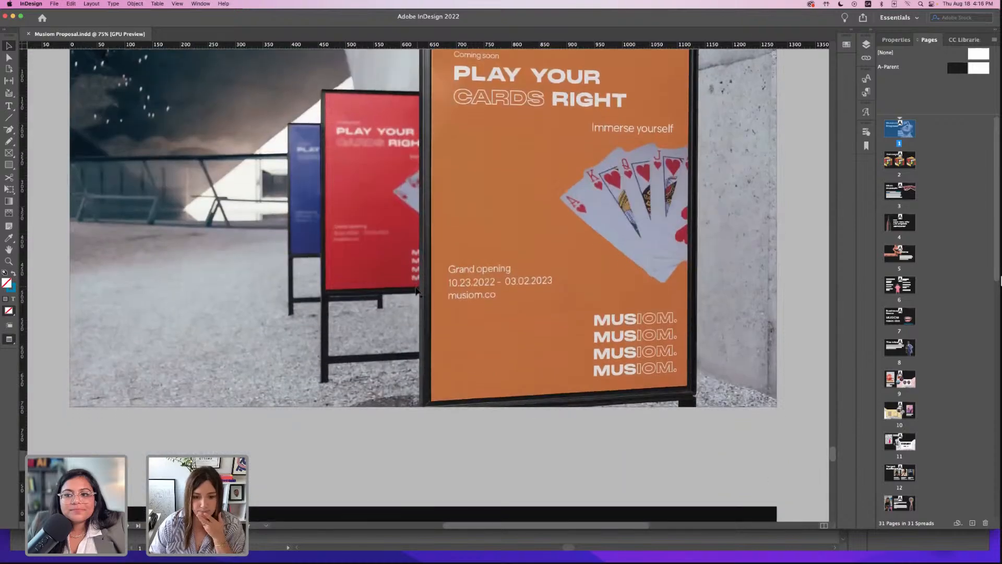
# - Review the Merch title page and the "Not my cup of tea" takeaway cup mockup
pyautogui.scroll(-15, 418, 292)
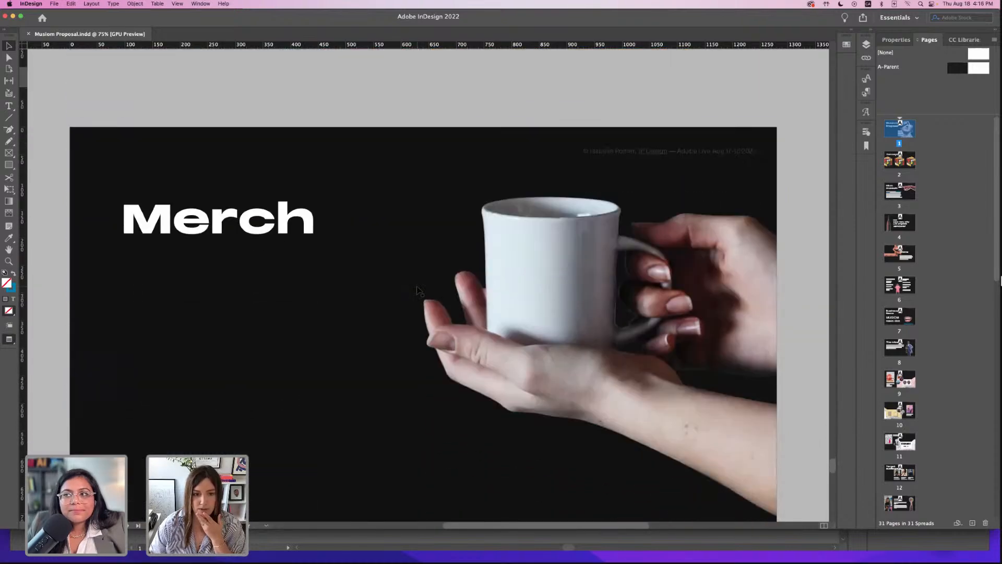
pyautogui.scroll(-20, 418, 291)
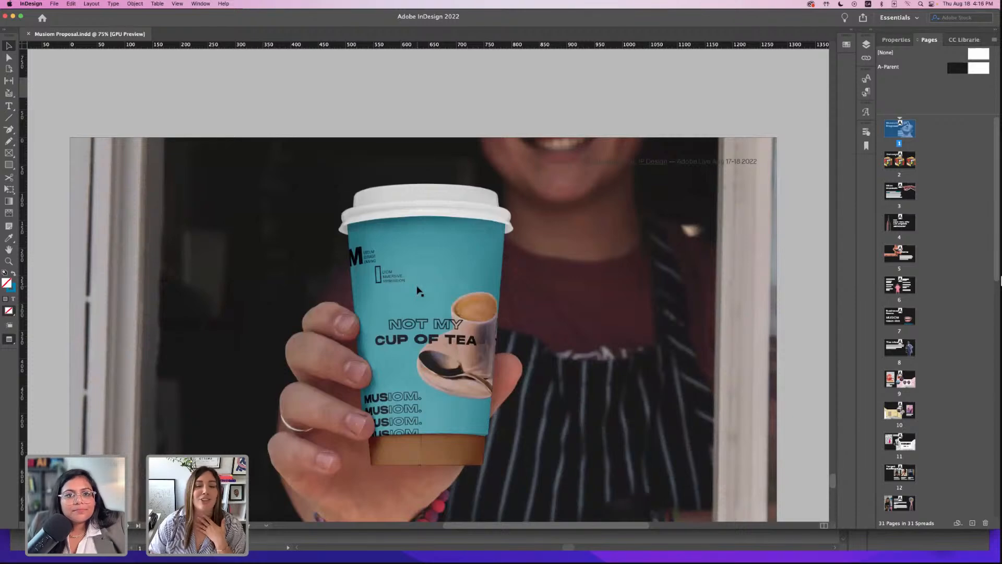
pyautogui.scroll(-3, 419, 291)
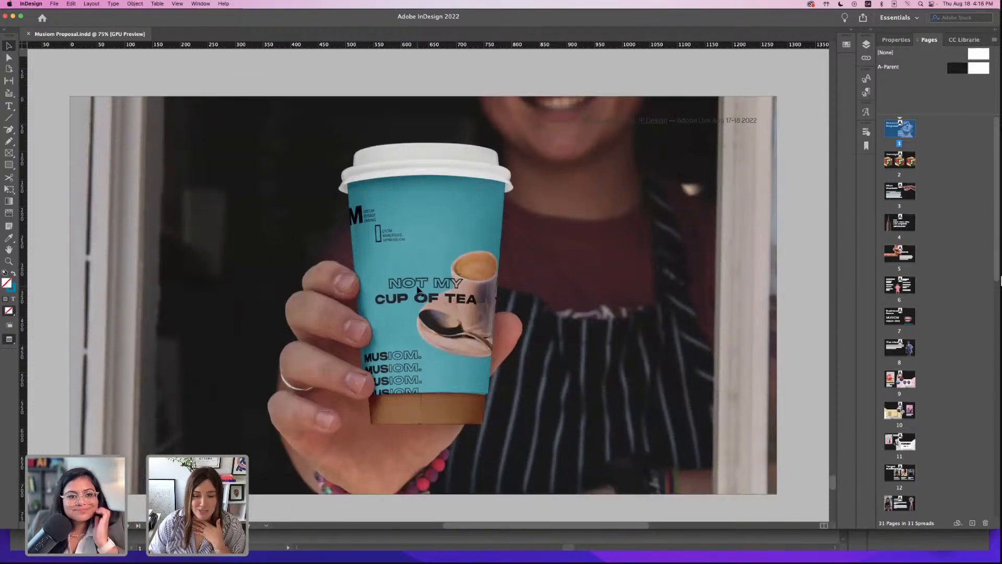
pyautogui.scroll(-8, 417, 291)
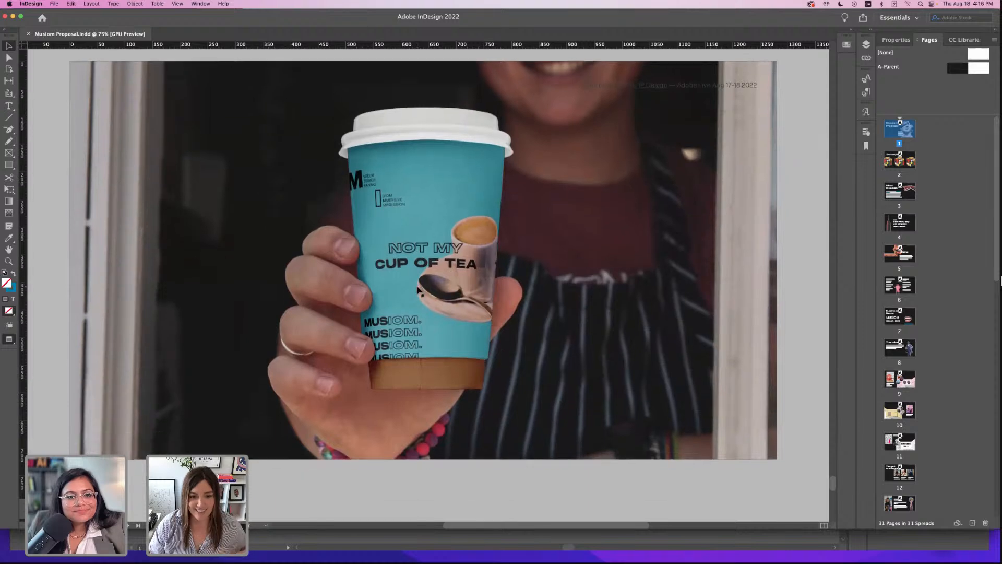
pyautogui.scroll(-6, 418, 290)
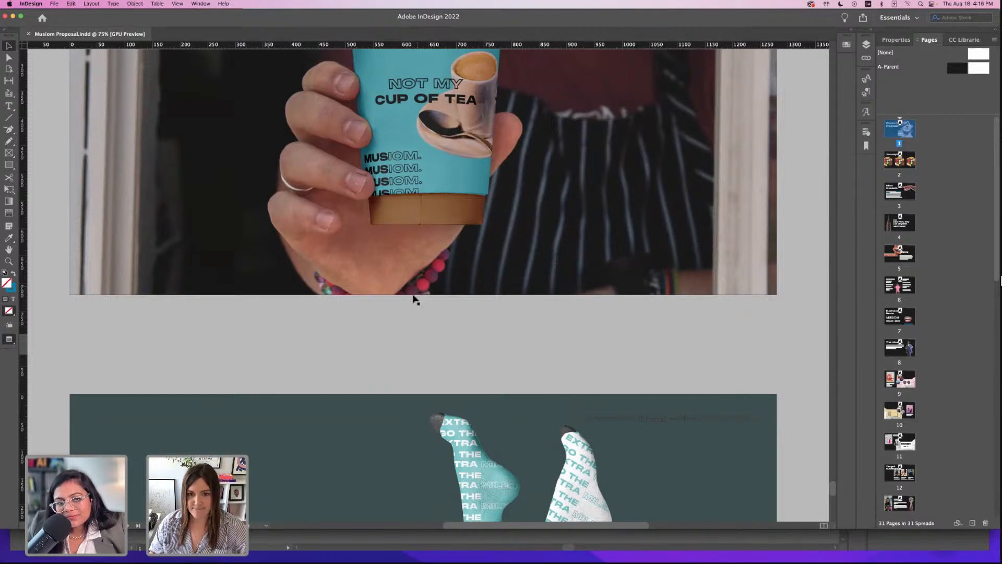
pyautogui.scroll(5, 414, 298)
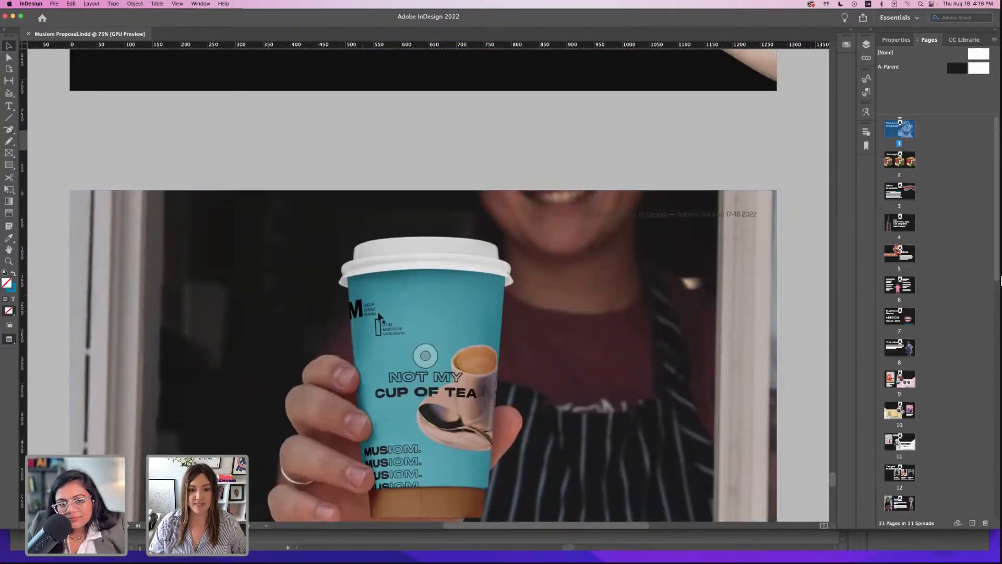
pyautogui.scroll(-1, 379, 321)
pyautogui.scroll(-3, 379, 320)
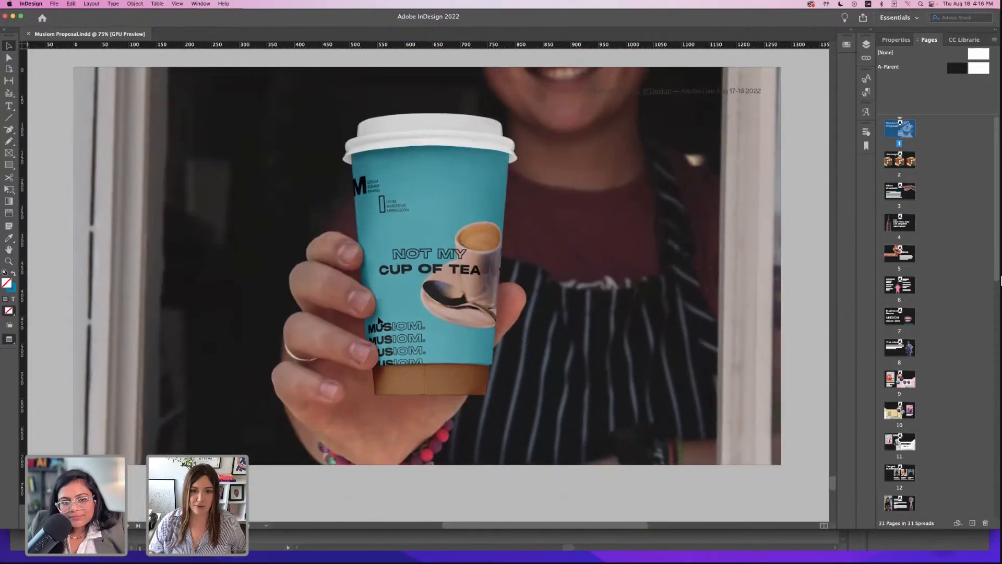
# - View the "Go the extra mile" sock mockup and the closing thank-you page of the proposal
pyautogui.scroll(-5, 379, 320)
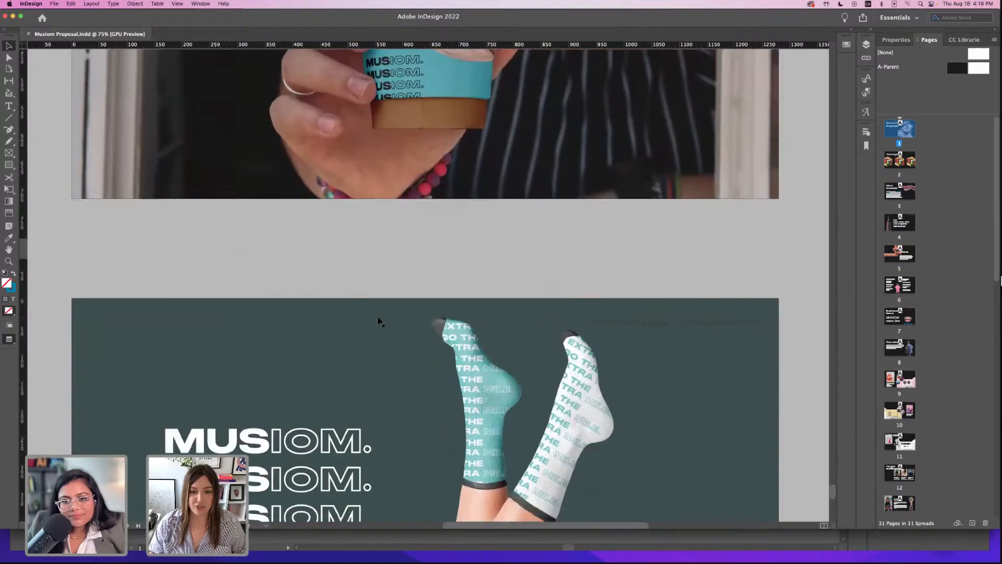
pyautogui.scroll(-1, 379, 322)
pyautogui.scroll(1, 379, 322)
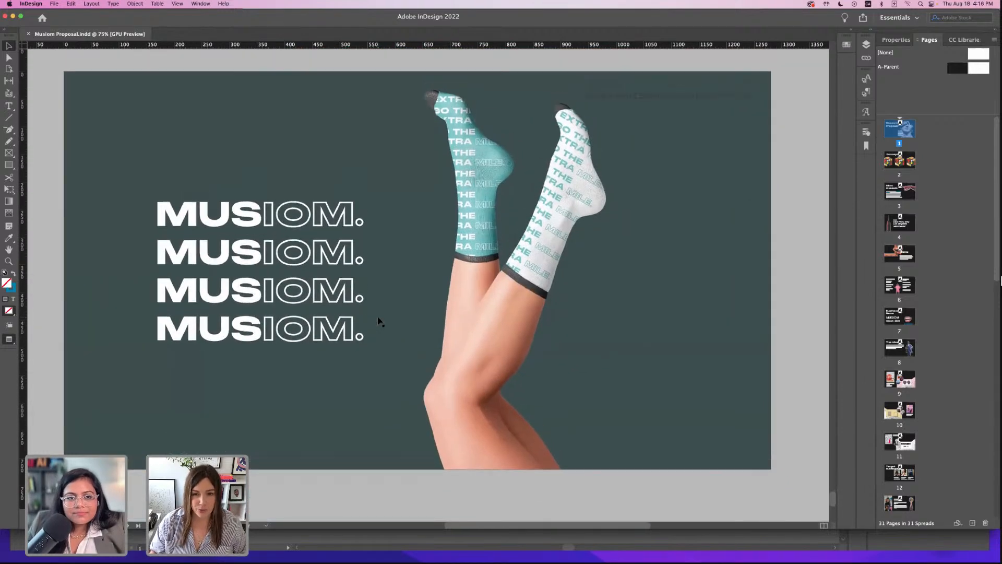
pyautogui.scroll(-1, 379, 321)
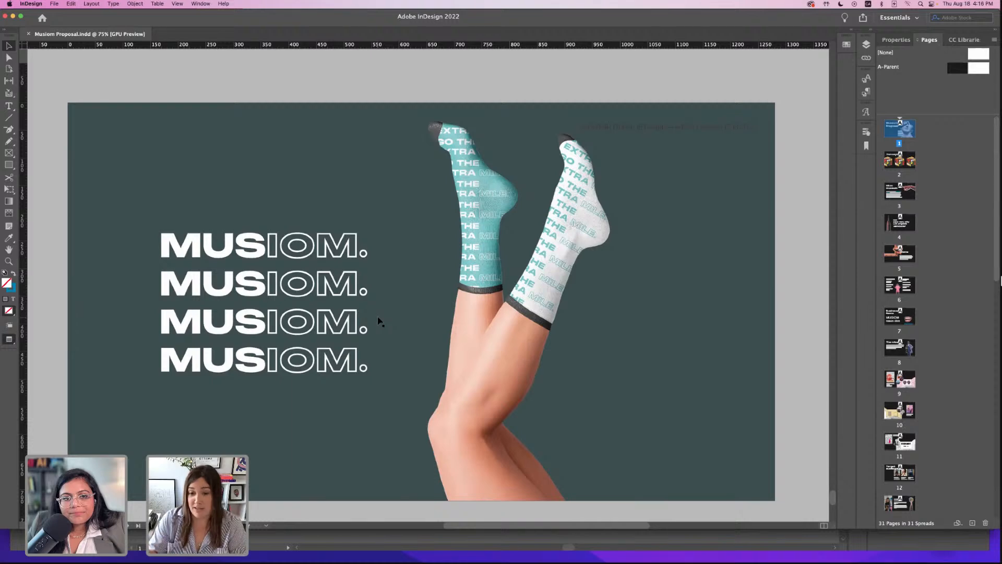
pyautogui.scroll(-1, 379, 322)
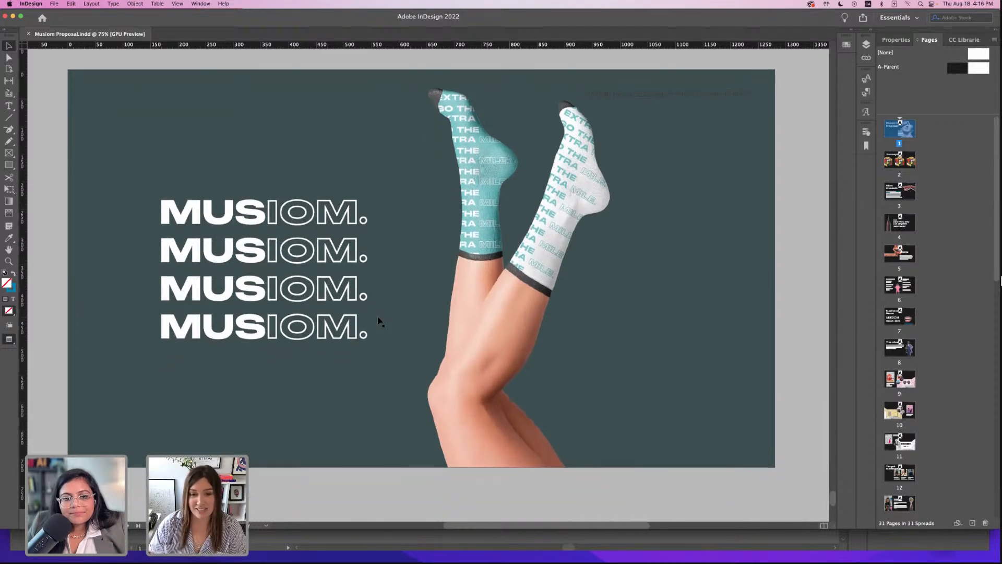
pyautogui.scroll(-10, 379, 321)
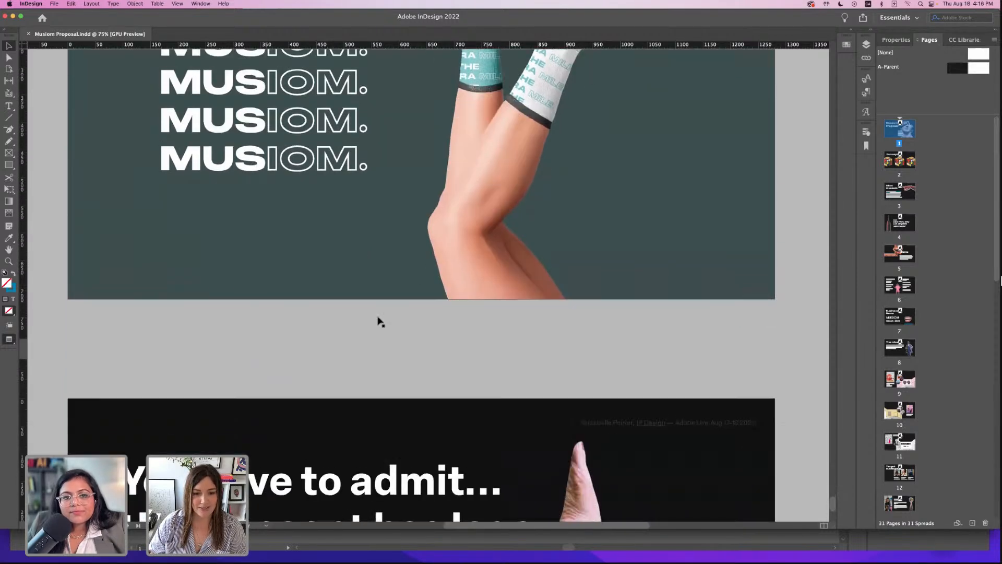
pyautogui.scroll(-2, 379, 320)
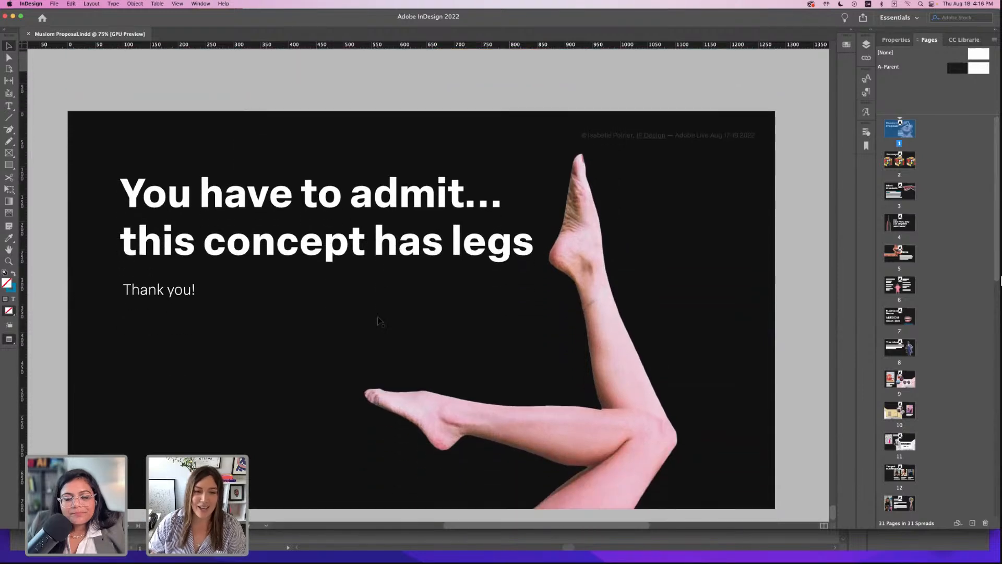
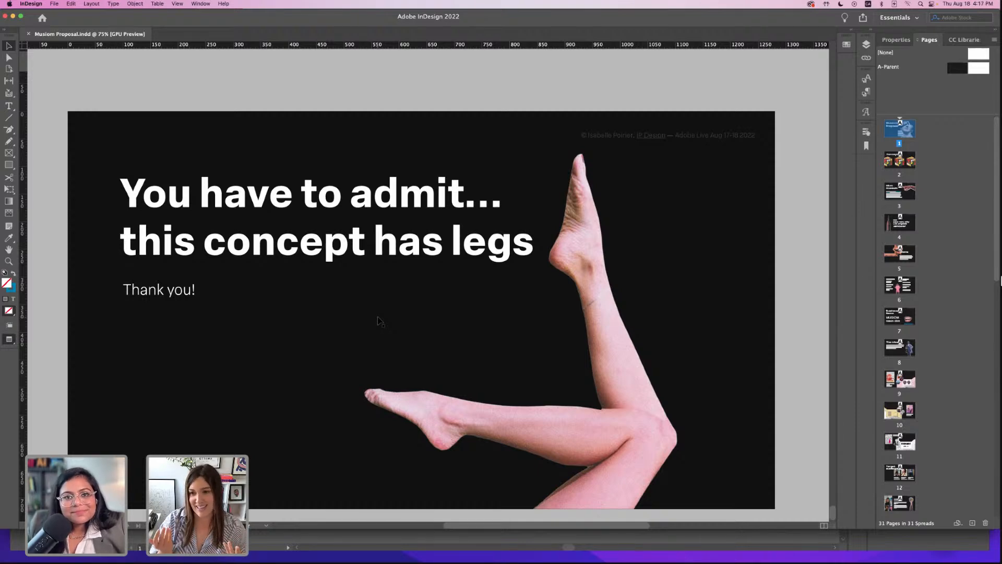
# - Add a full stop after "legs" in the closing page's headline and save the document
pyautogui.click(379, 320)
pyautogui.press('t')
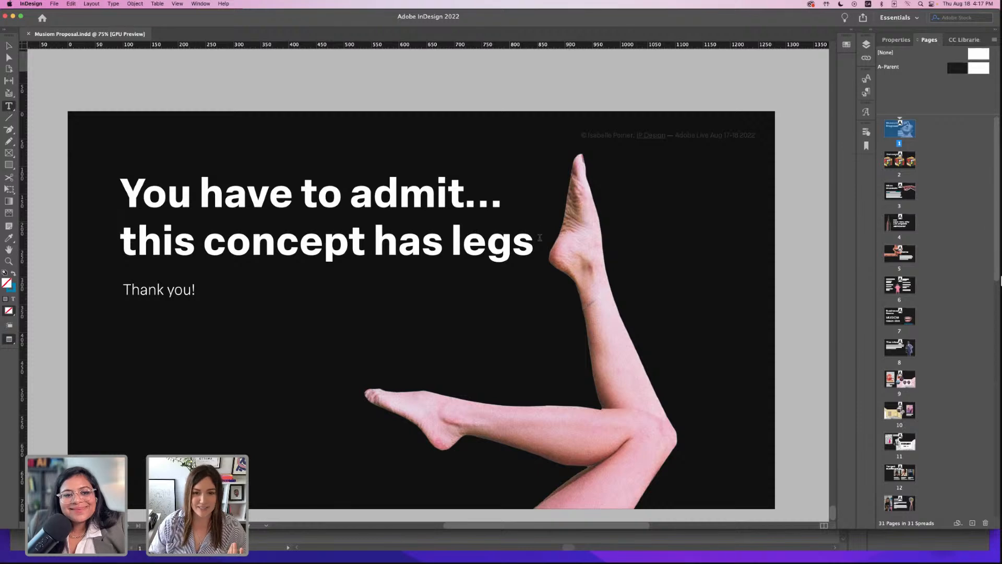
pyautogui.click(533, 245)
pyautogui.write('.')
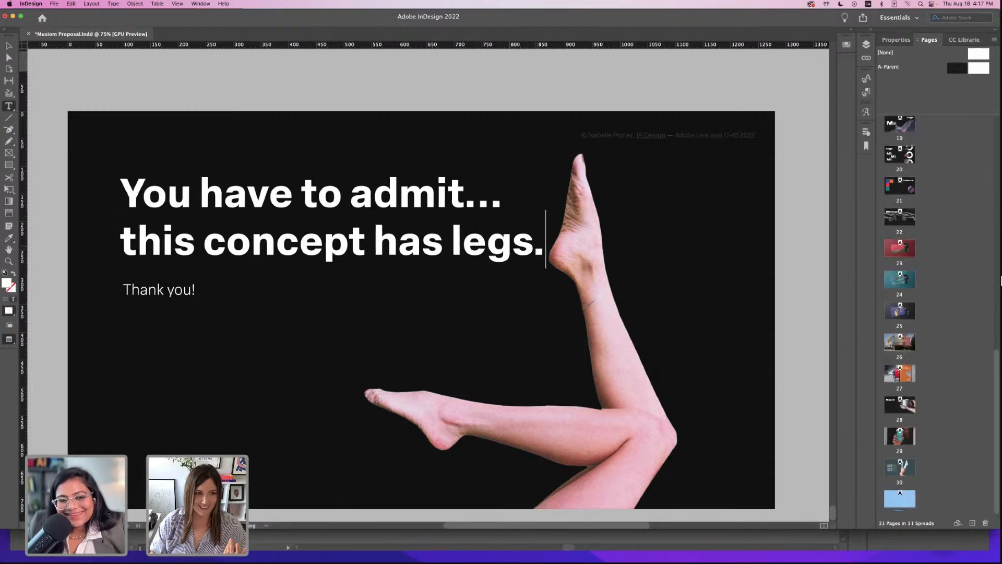
pyautogui.press('Escape')
pyautogui.click(115, 85)
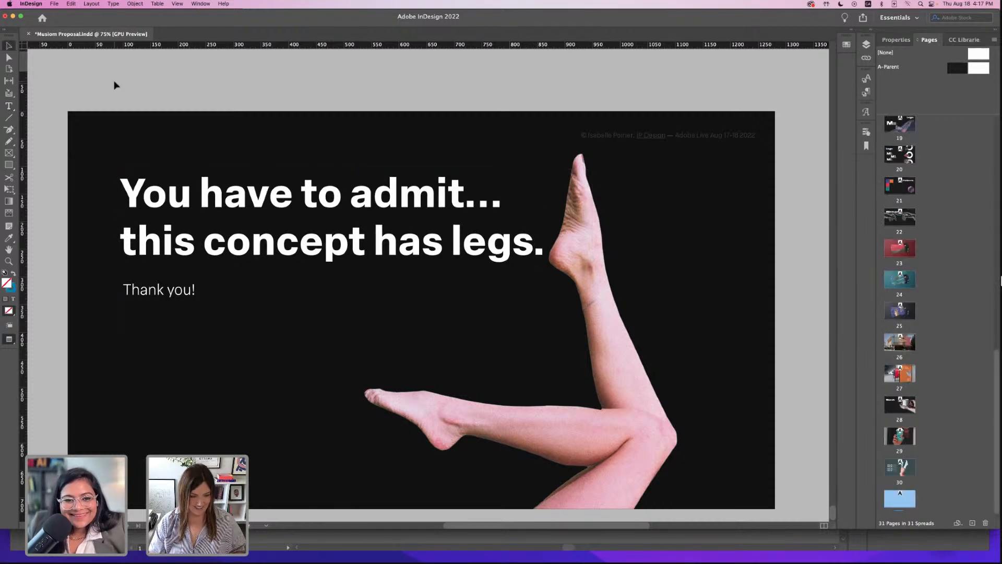
pyautogui.press('super+s')
pyautogui.press('super+minus')
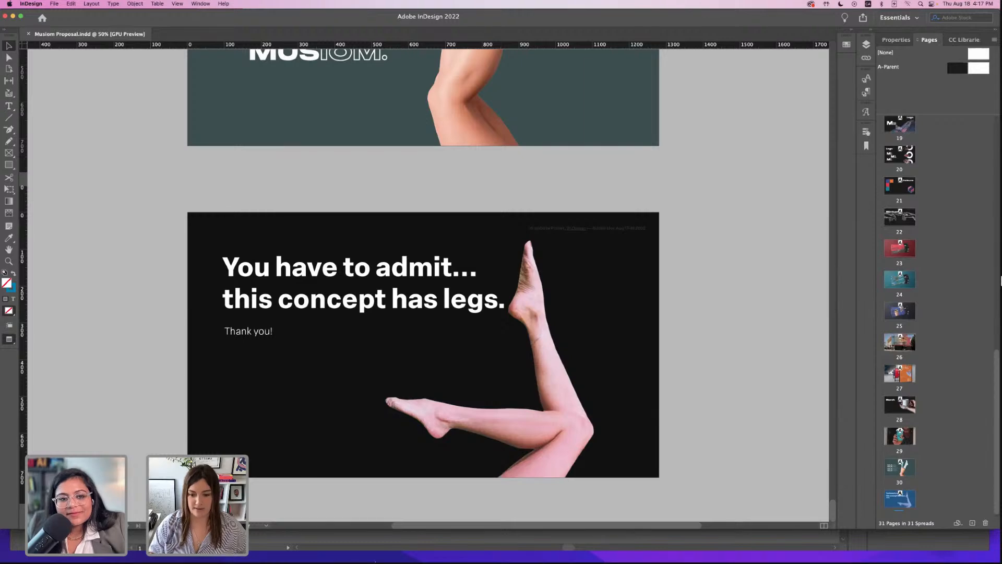
# - Switch to Illustrator and bring up the sock1.ai document
pyautogui.moveTo(578, 561)
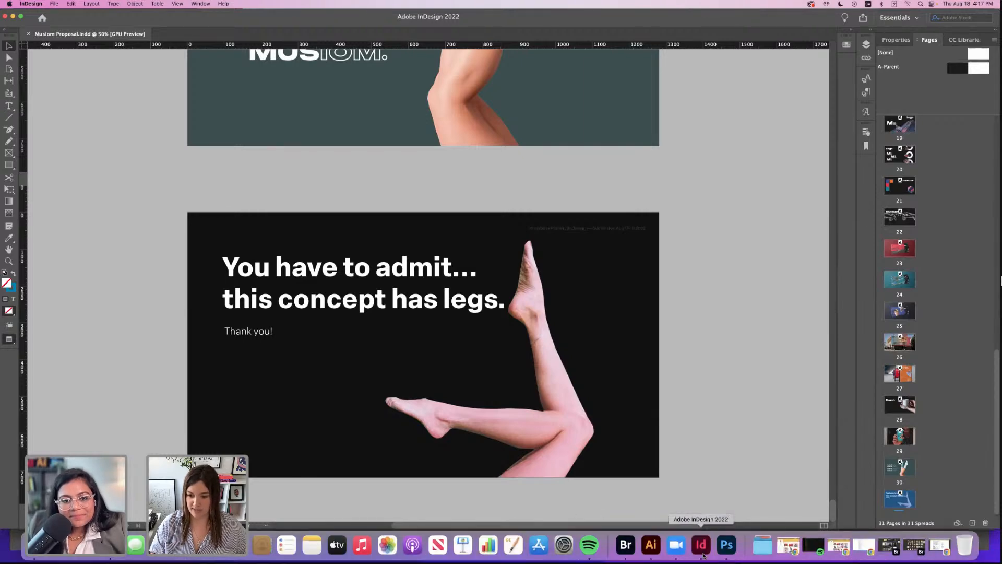
pyautogui.click(651, 544)
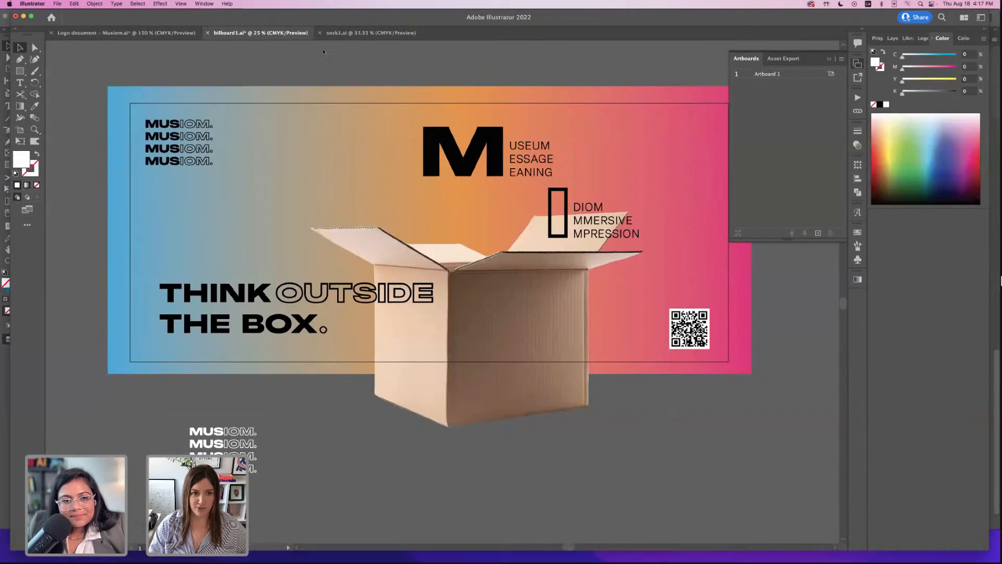
pyautogui.click(366, 32)
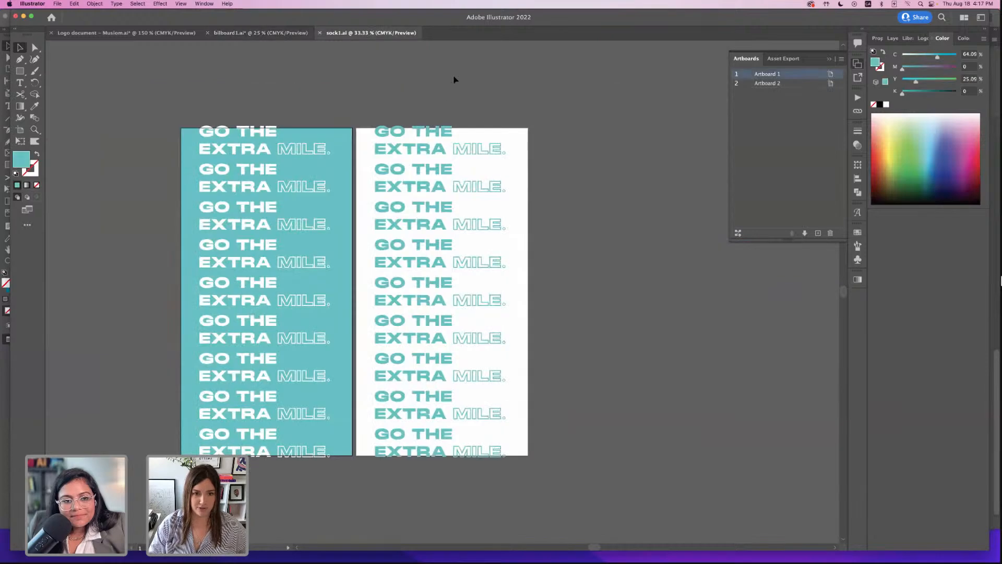
# - Duplicate the teal Artboard 1 with its artwork twice, placing the two copies side by side below the original artboards
pyautogui.click(20, 130)
pyautogui.press('super+minus')
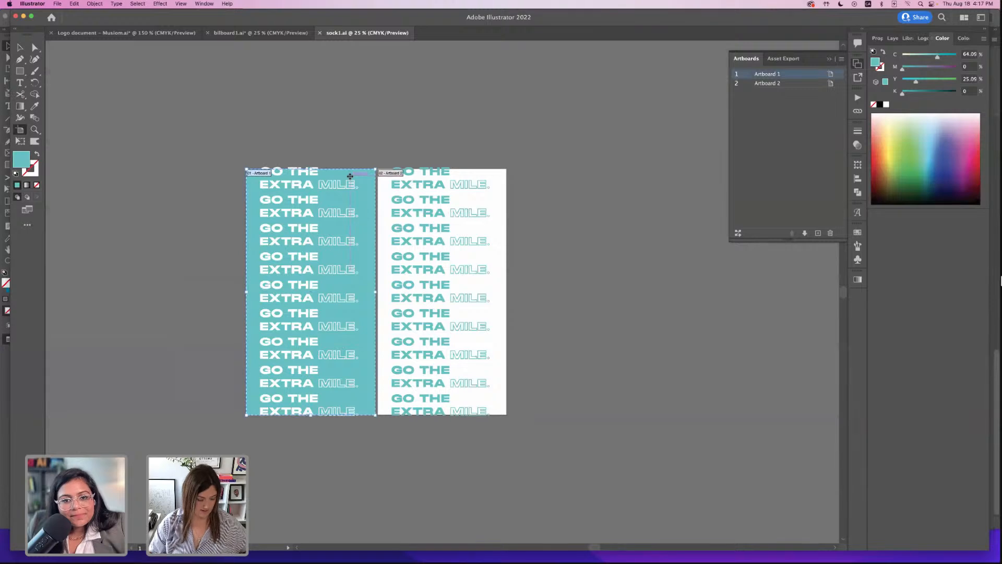
pyautogui.scroll(-4, 350, 176)
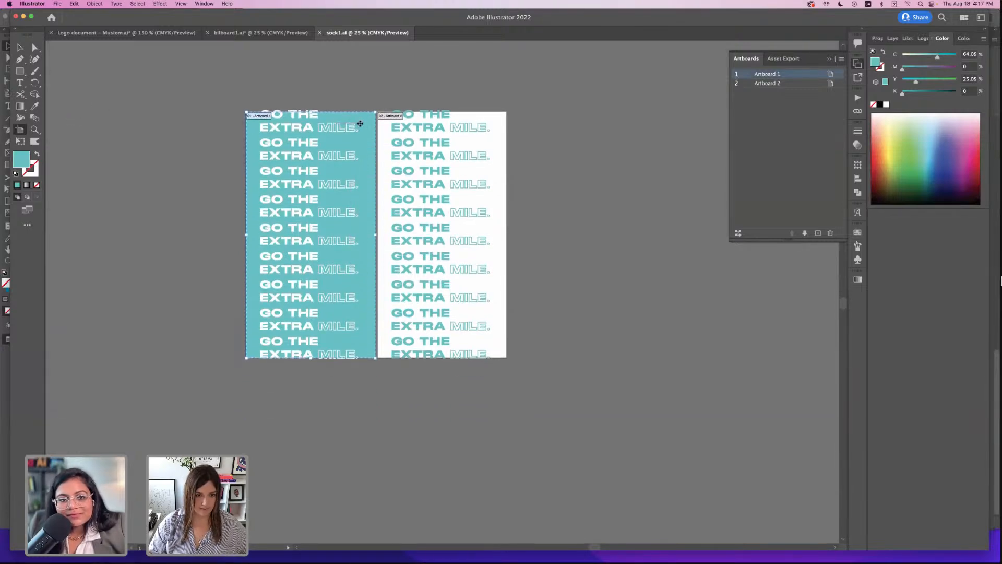
pyautogui.moveTo(364, 163); pyautogui.dragTo(505, 387)
pyautogui.click(20, 48)
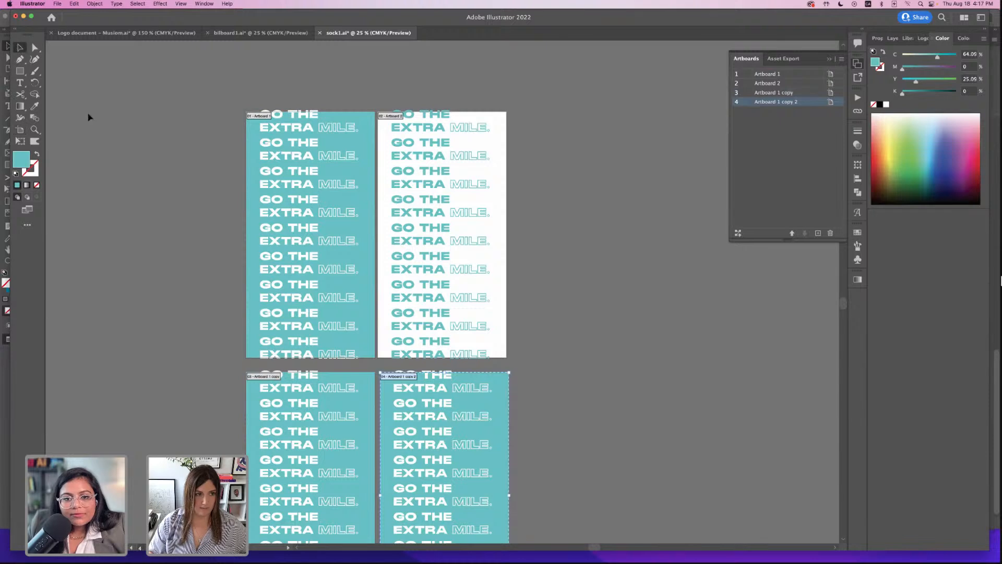
# - Delete every "Go the extra mile." slogan from Artboard 1 copy, keeping its teal background
pyautogui.scroll(-5, 92, 117)
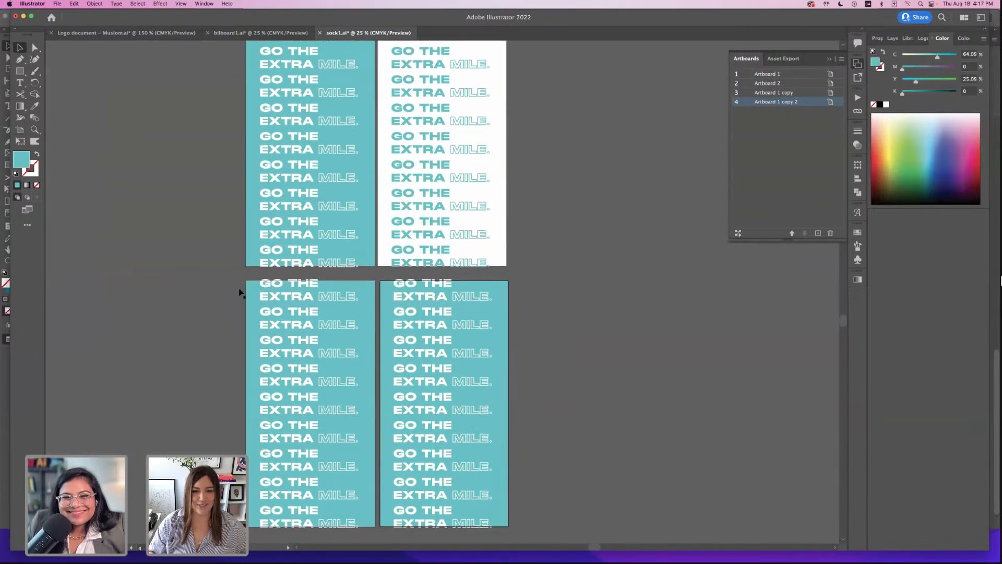
pyautogui.click(363, 294)
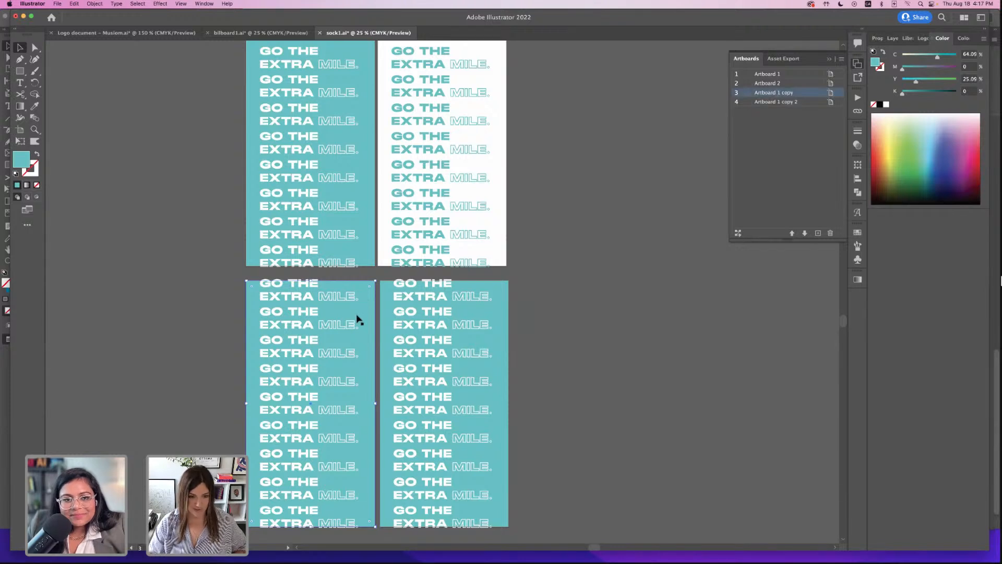
pyautogui.click(304, 300)
pyautogui.press('Delete')
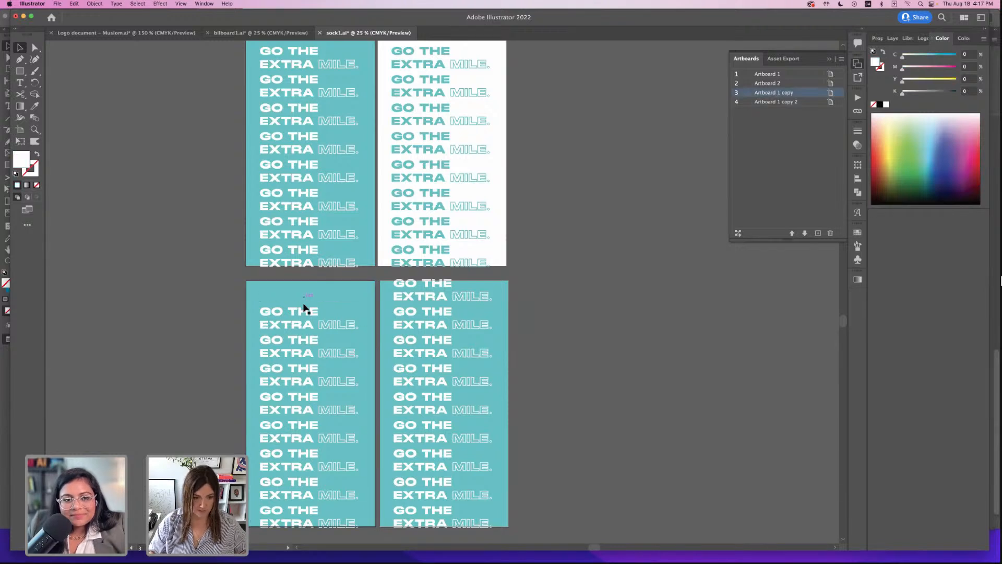
pyautogui.click(320, 298)
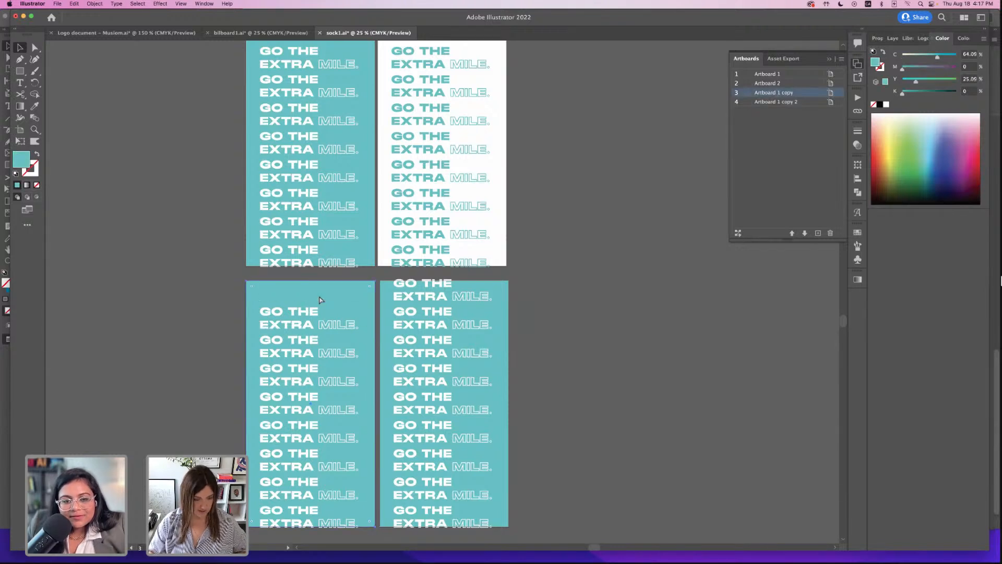
pyautogui.click(509, 287)
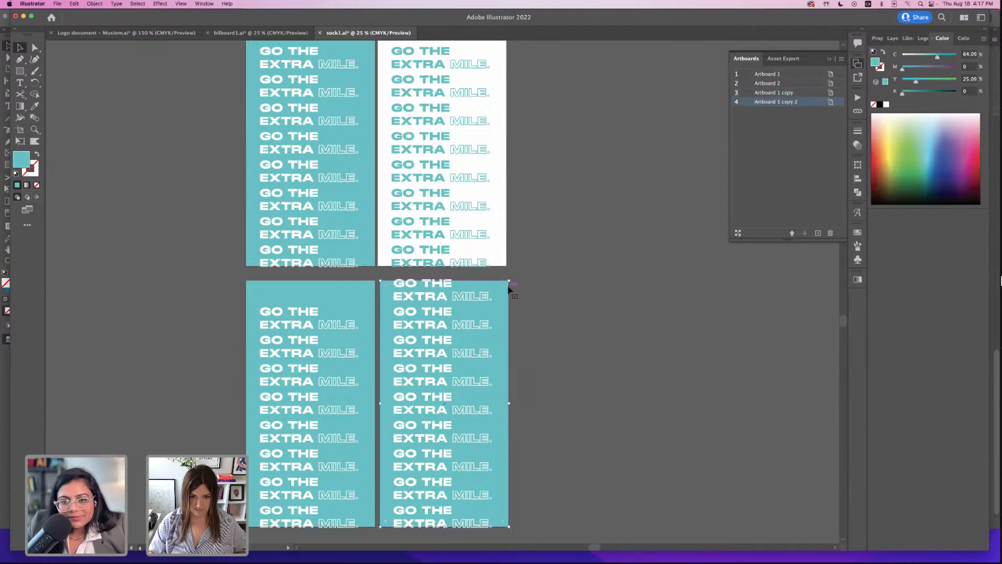
pyautogui.click(312, 330)
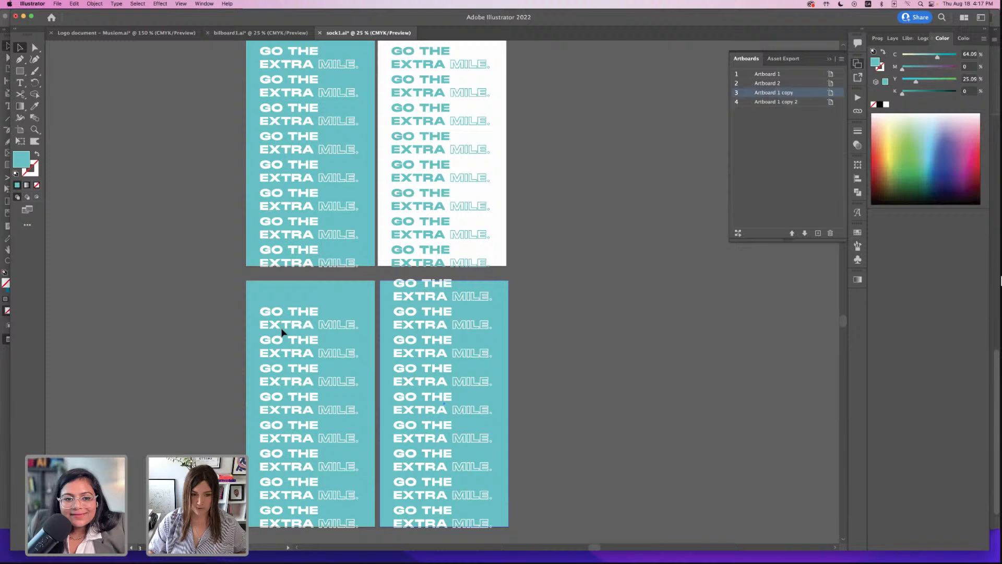
pyautogui.click(320, 327)
pyautogui.press('Delete')
pyautogui.click(323, 352)
pyautogui.press('Delete')
pyautogui.click(316, 375)
pyautogui.press('Delete')
pyautogui.click(328, 409)
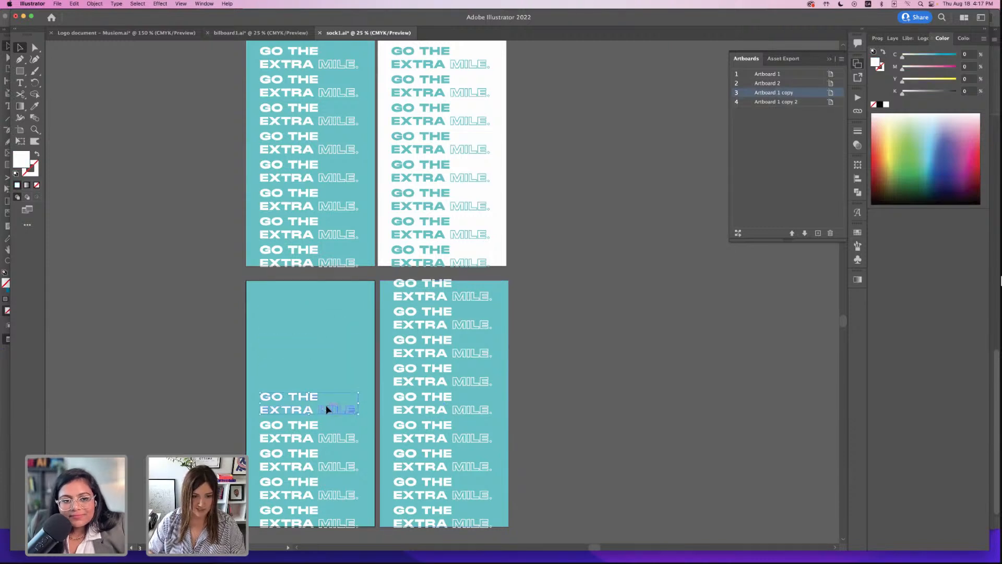
pyautogui.press('Delete')
pyautogui.click(338, 442)
pyautogui.press('Delete')
pyautogui.click(332, 472)
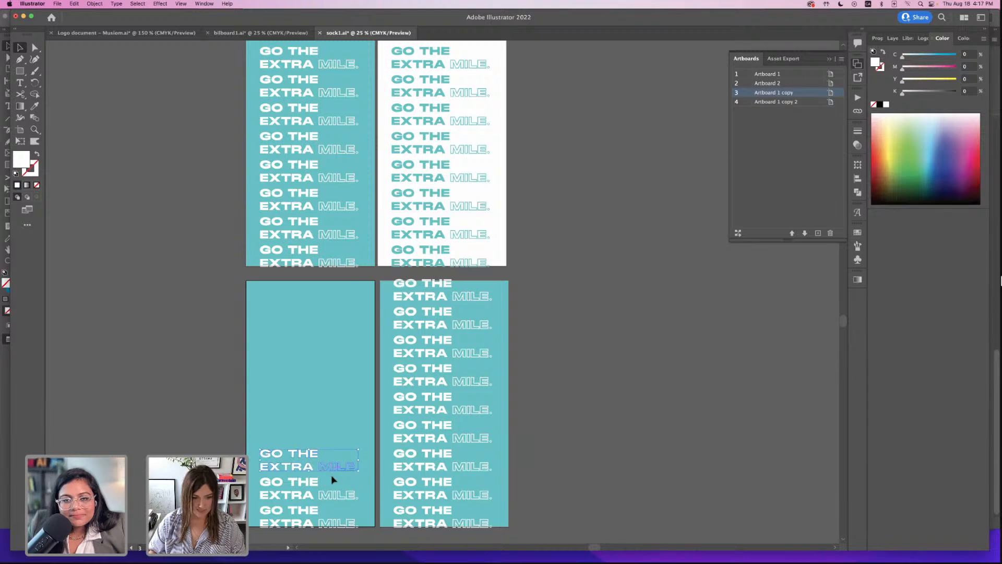
pyautogui.press('Delete')
pyautogui.click(331, 495)
pyautogui.press('Delete')
pyautogui.click(314, 514)
pyautogui.press('Delete')
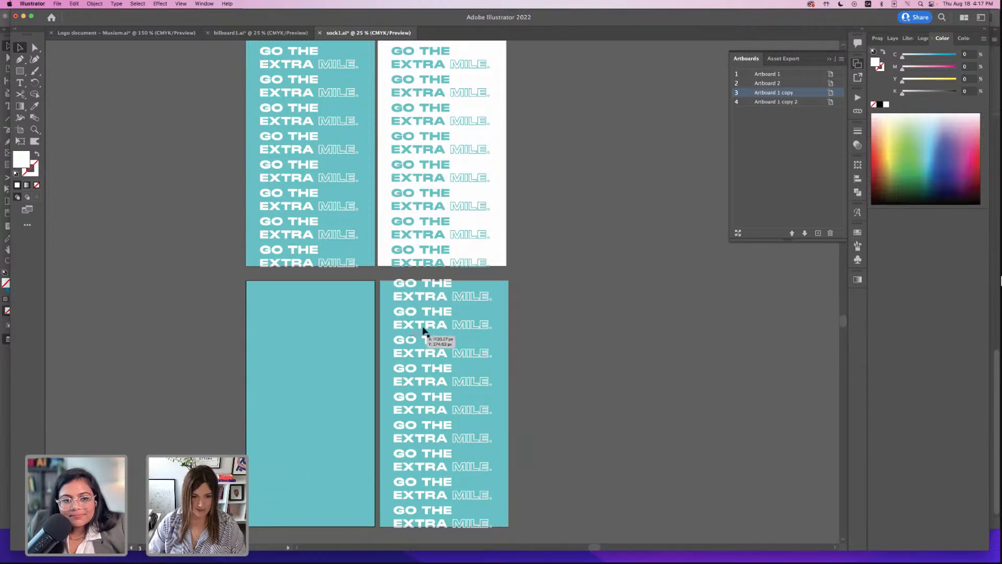
# - Delete all the slogans and the teal background from Artboard 1 copy 2
pyautogui.click(445, 306)
pyautogui.press('Delete')
pyautogui.click(439, 319)
pyautogui.press('Delete')
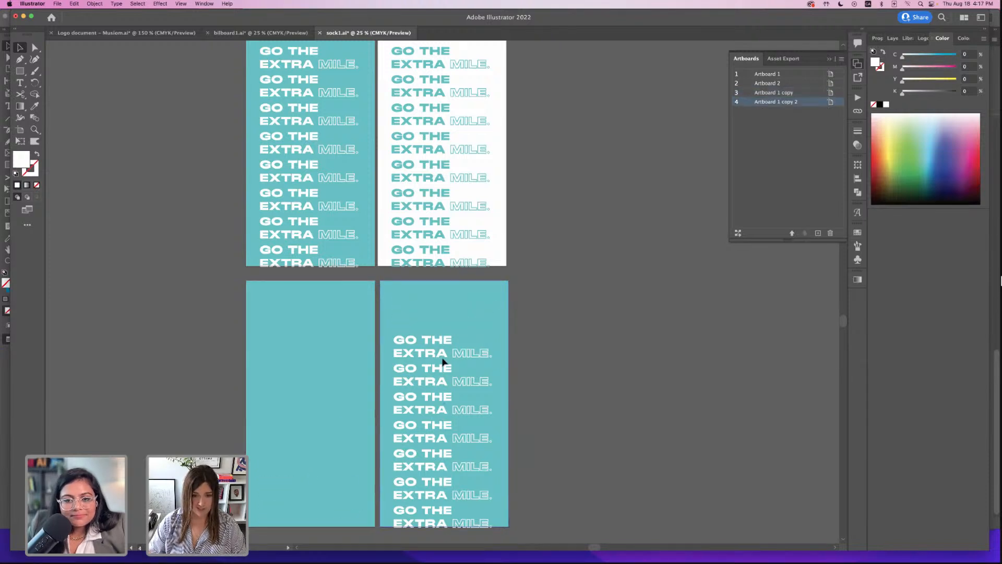
pyautogui.click(442, 364)
pyautogui.press('Delete')
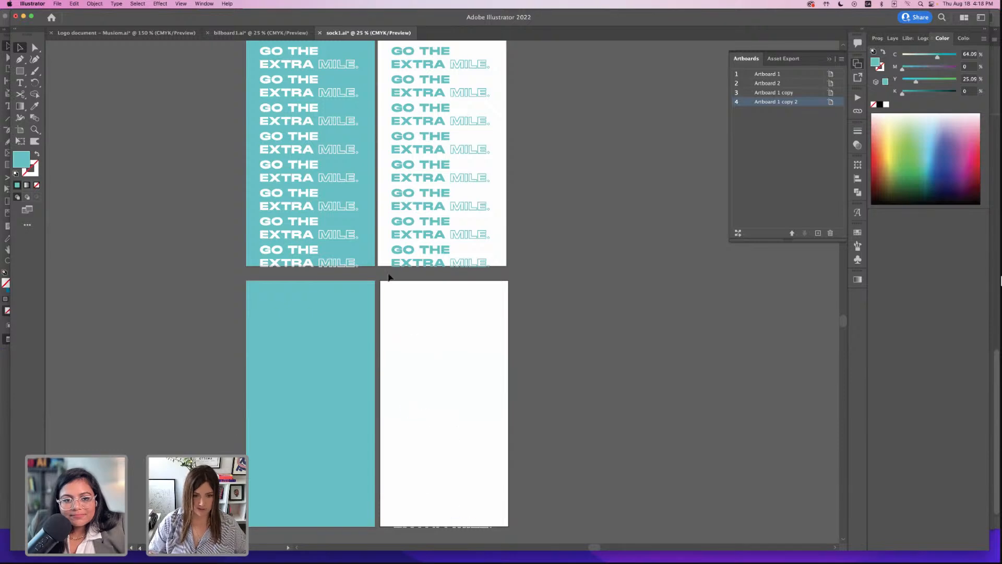
pyautogui.scroll(-3, 515, 477)
pyautogui.moveTo(515, 479); pyautogui.dragTo(513, 483)
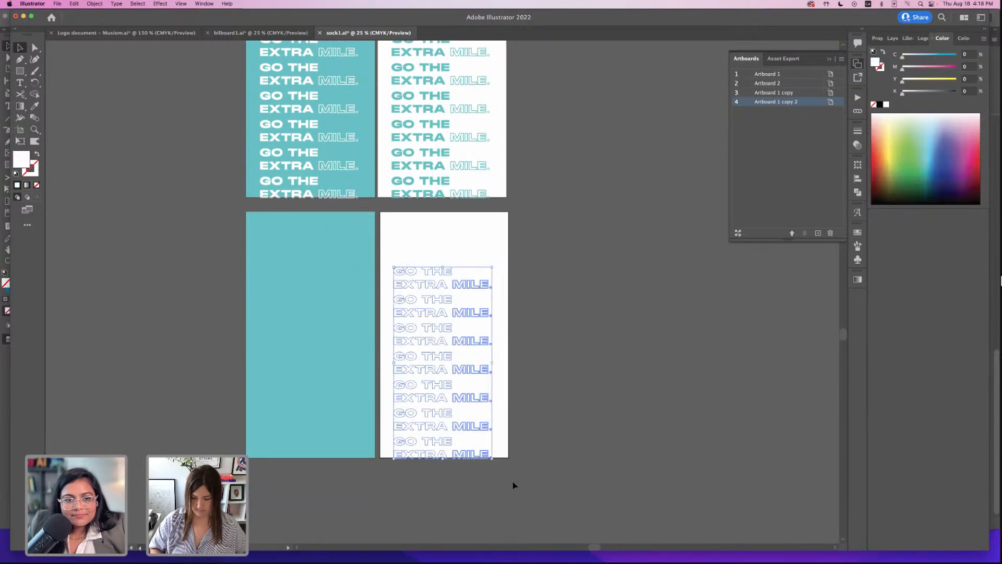
pyautogui.press('Delete')
# - Unlock all locked objects in the sock document and clear the selection
pyautogui.click(309, 317)
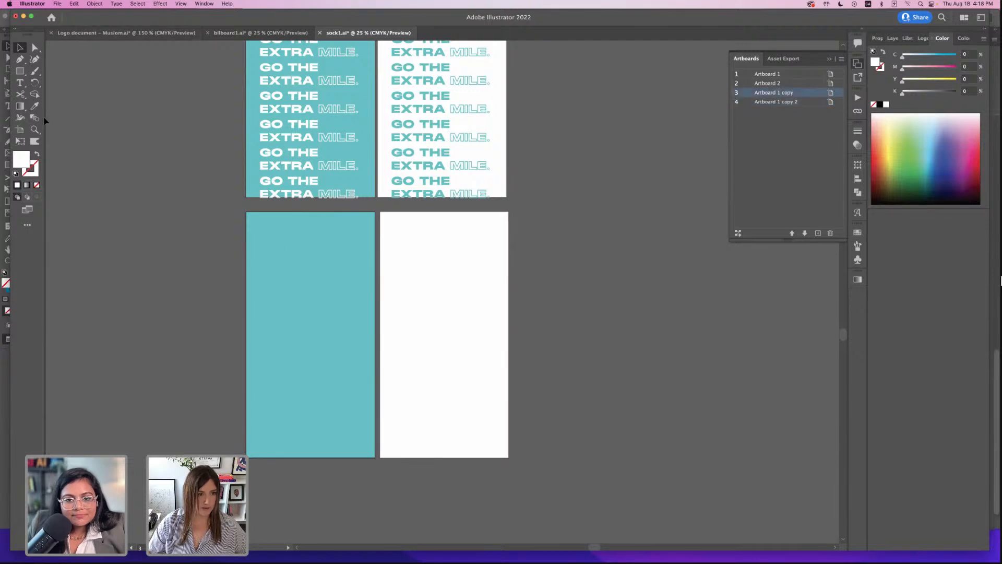
pyautogui.click(93, 4)
pyautogui.click(100, 70)
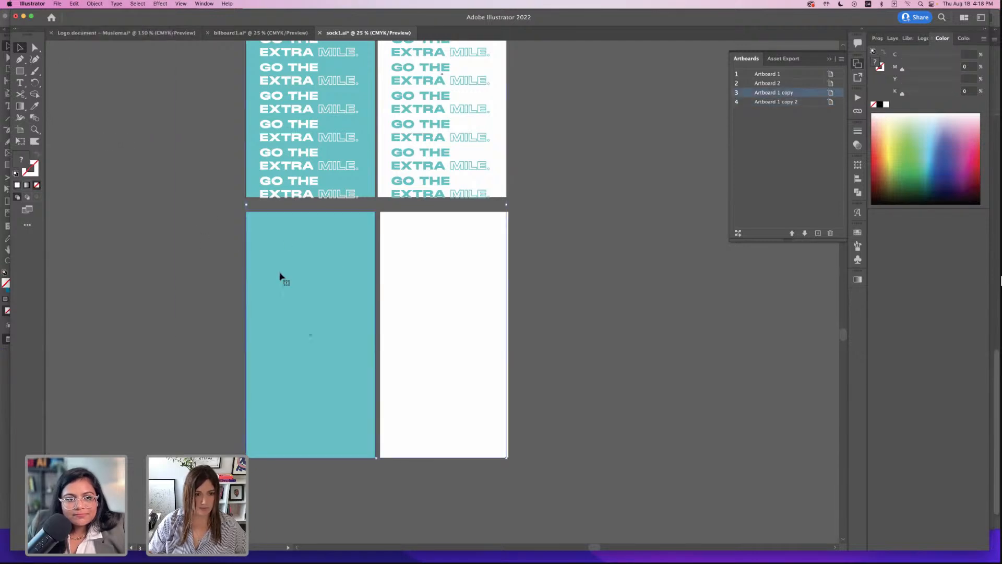
pyautogui.click(200, 307)
# - Fill the teal background of Artboard 1 copy with black and save the document
pyautogui.click(255, 292)
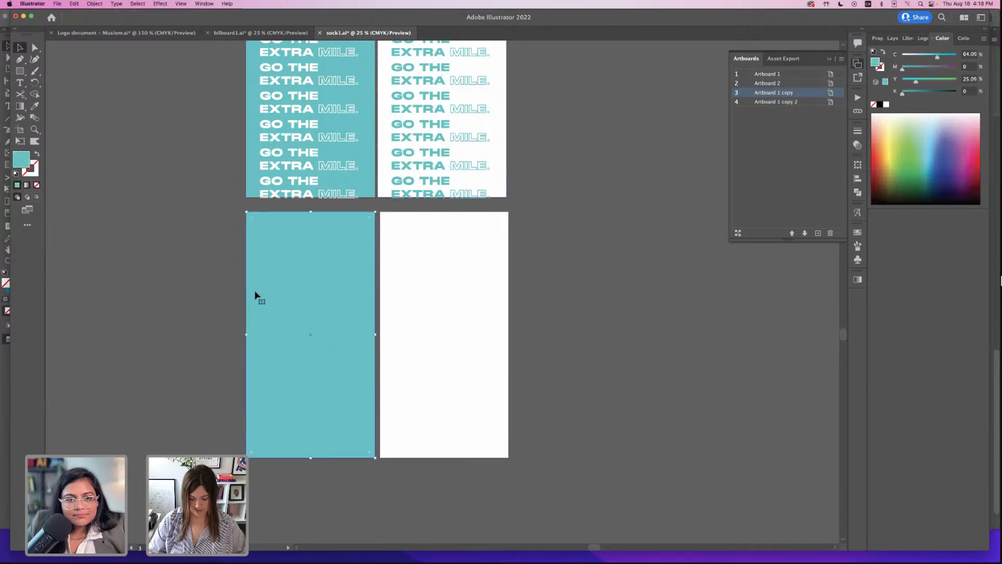
pyautogui.press('o')
pyautogui.doubleClick(21, 159)
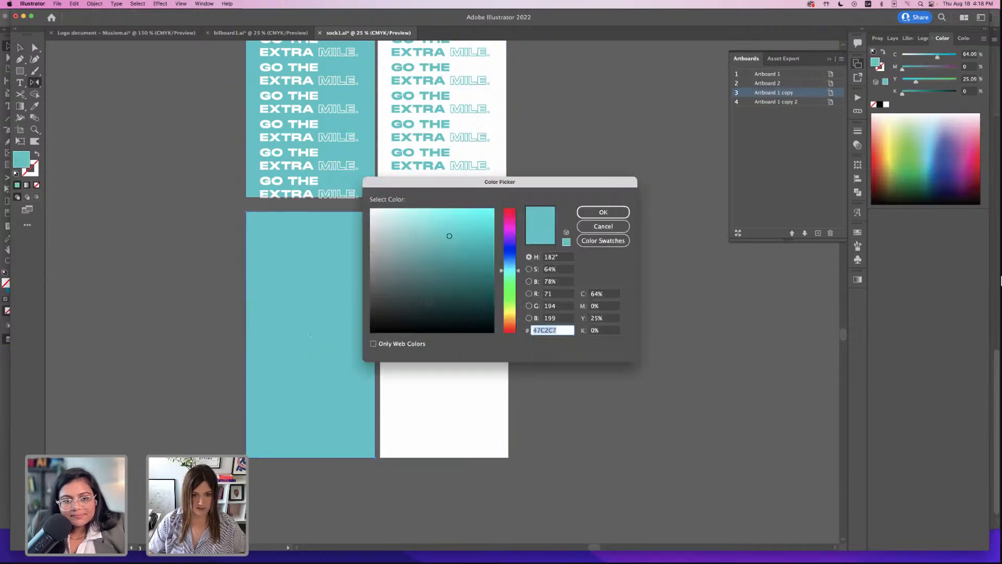
pyautogui.write('040707')
pyautogui.click(603, 211)
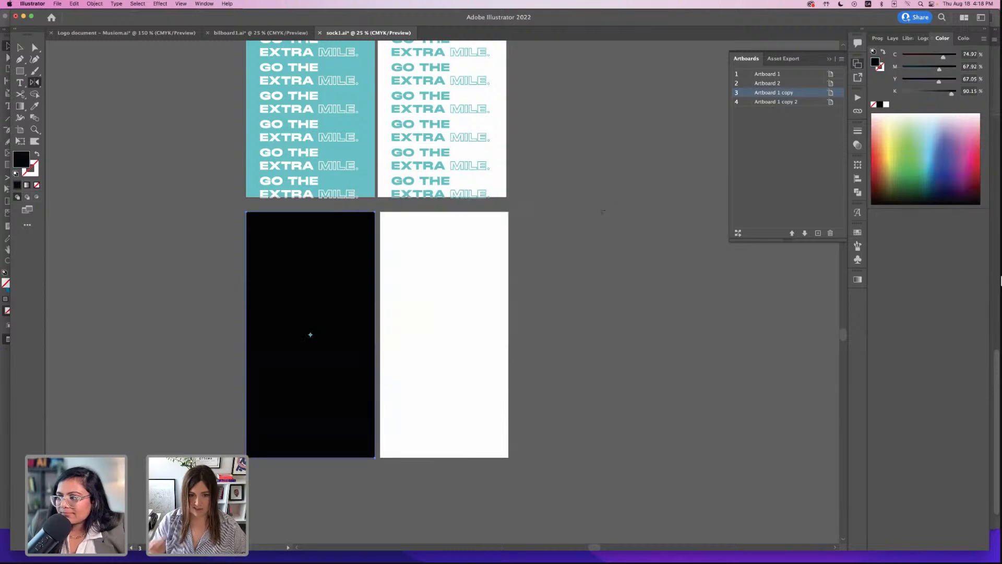
pyautogui.press('v')
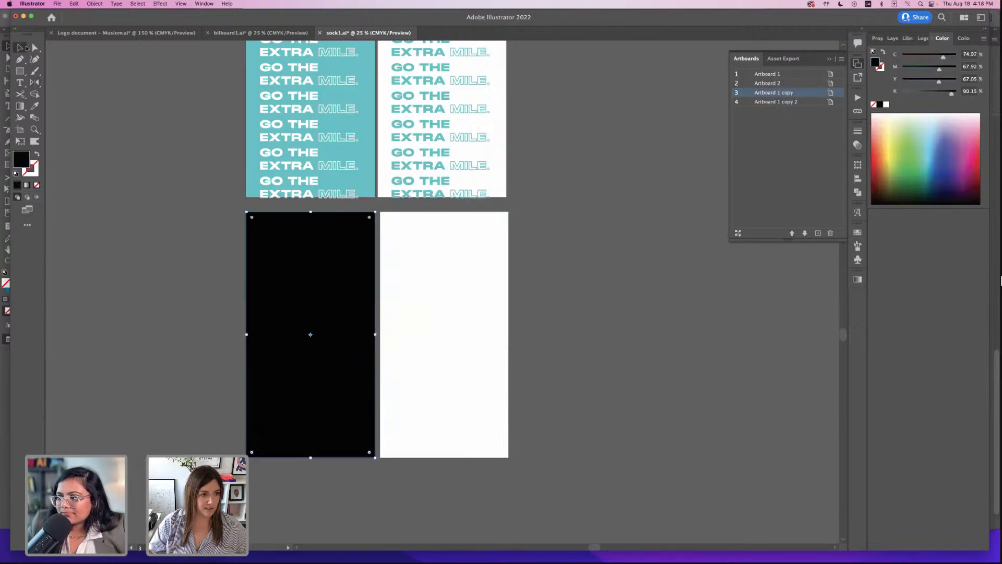
pyautogui.click(432, 269)
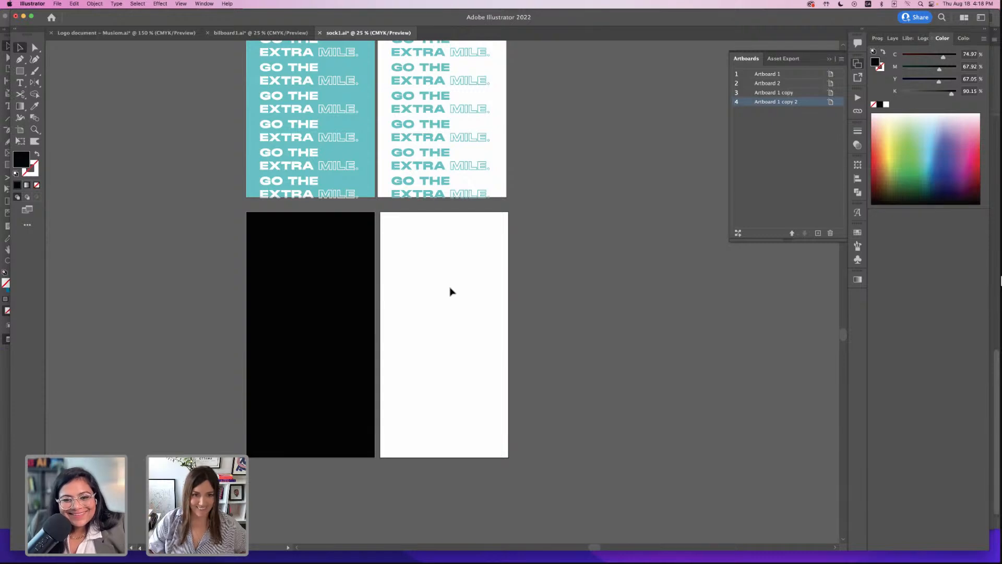
pyautogui.hscroll(1, 450, 290)
pyautogui.press('super+s')
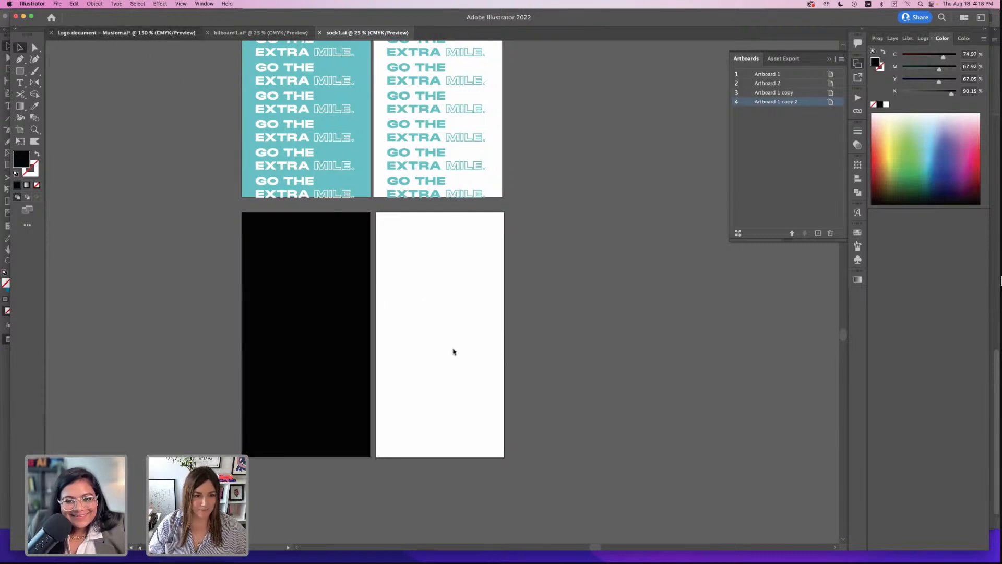
# - Copy the small white ring from the logo document's black artboard and paste it onto the blank white artboard in sock1.ai
pyautogui.hotkey('ctrl', 'Tab')
pyautogui.press('super+minus')
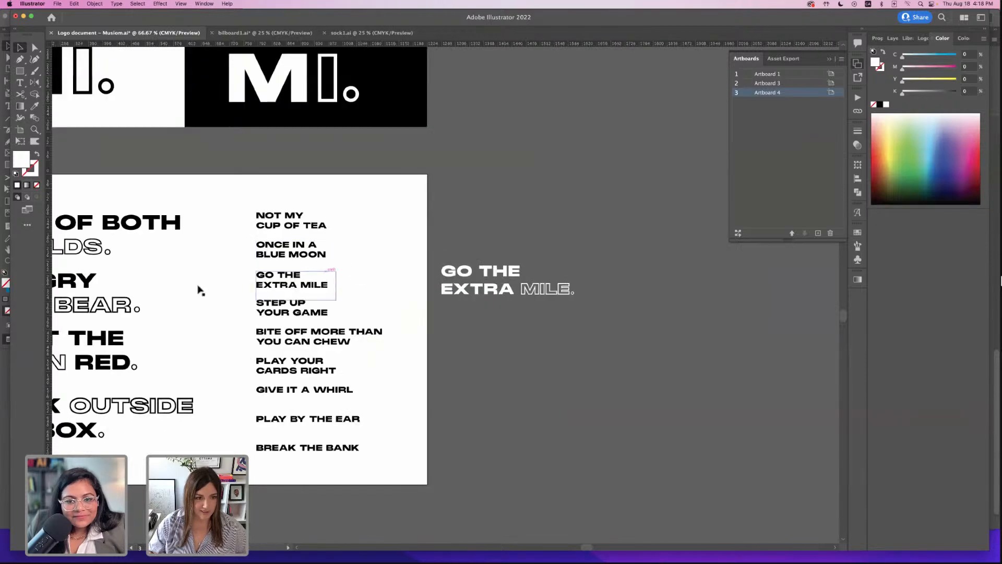
pyautogui.moveTo(237, 212); pyautogui.dragTo(291, 439)
pyautogui.click(311, 248)
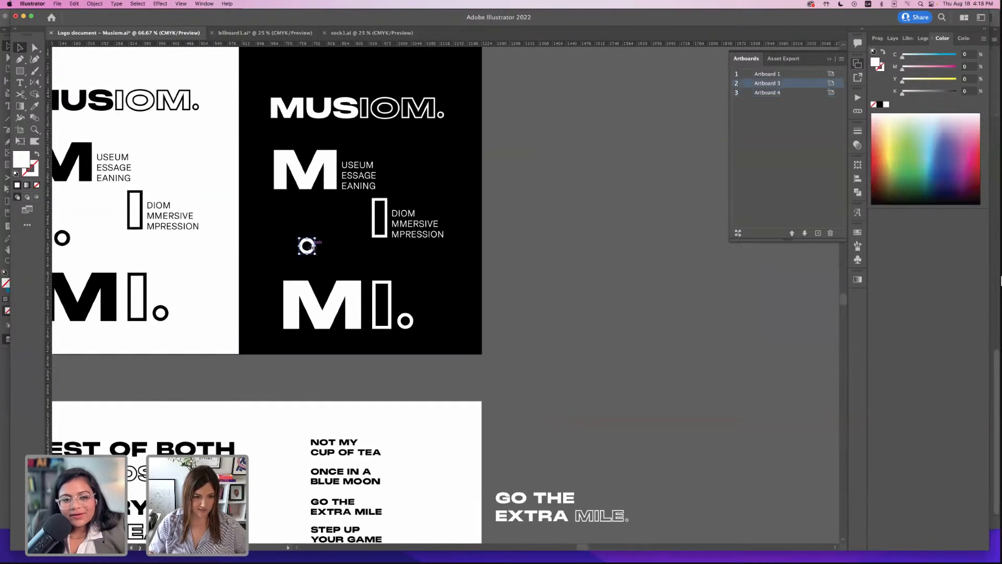
pyautogui.click(552, 288)
pyautogui.click(342, 33)
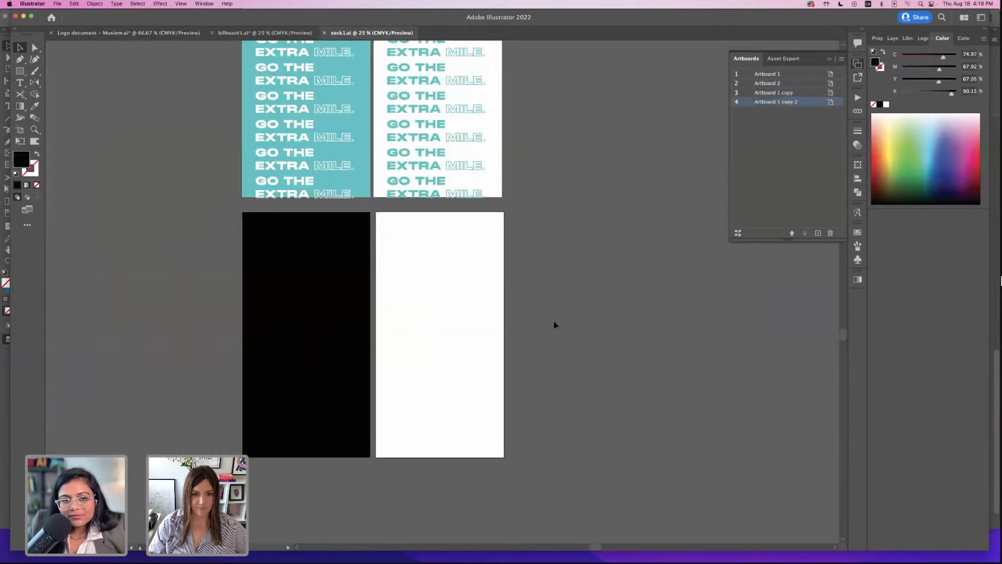
pyautogui.click(442, 291)
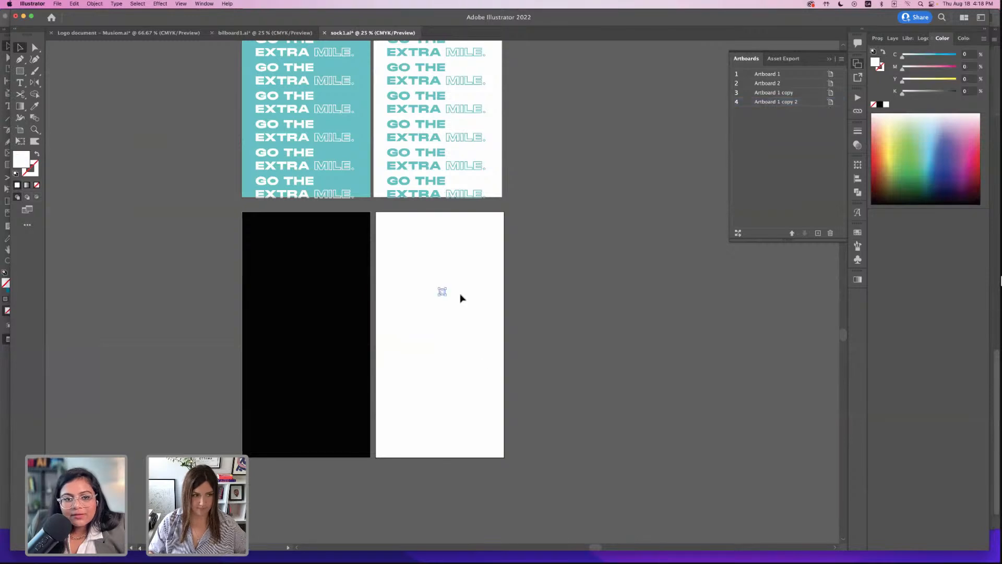
# - Change the pasted ring's fill to black, 000000
pyautogui.doubleClick(21, 161)
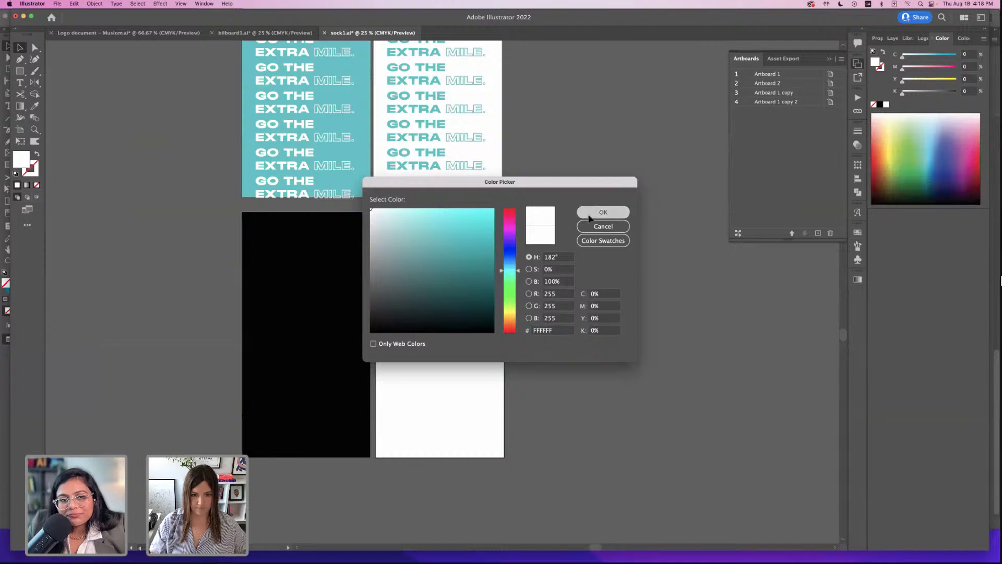
pyautogui.click(600, 212)
pyautogui.doubleClick(26, 160)
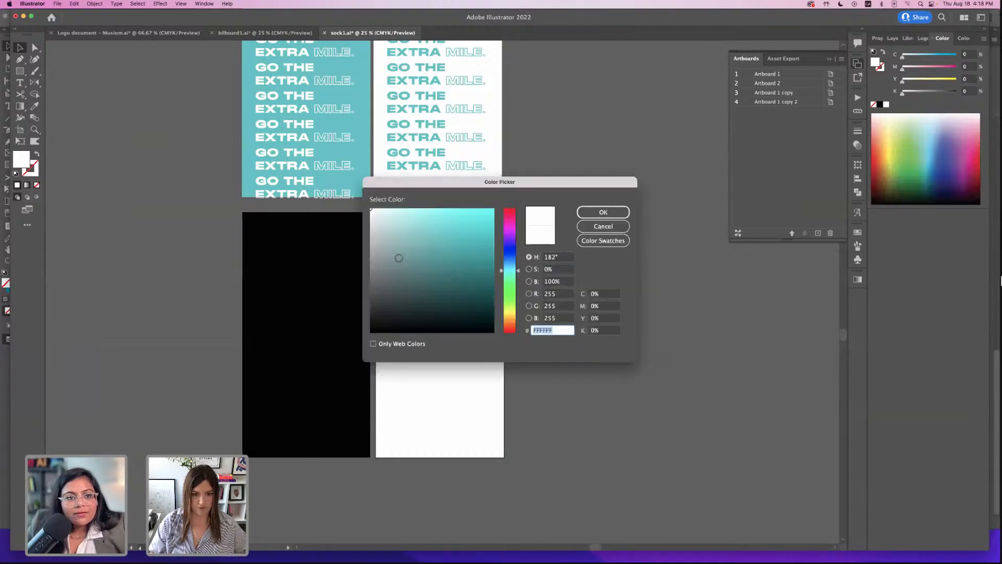
pyautogui.click(455, 331)
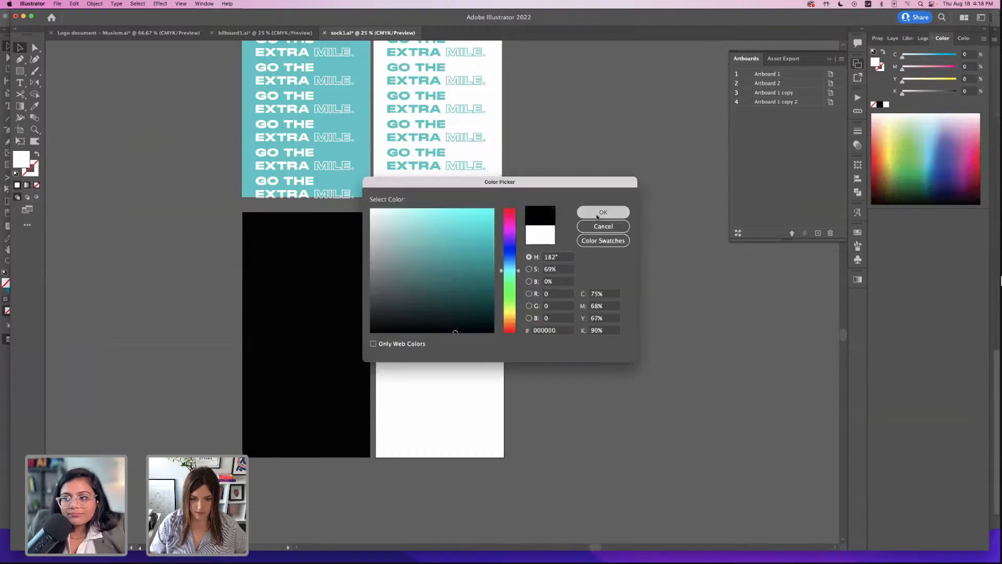
pyautogui.click(600, 212)
# - Make a new pattern from the black ring on the white artboard
pyautogui.click(95, 4)
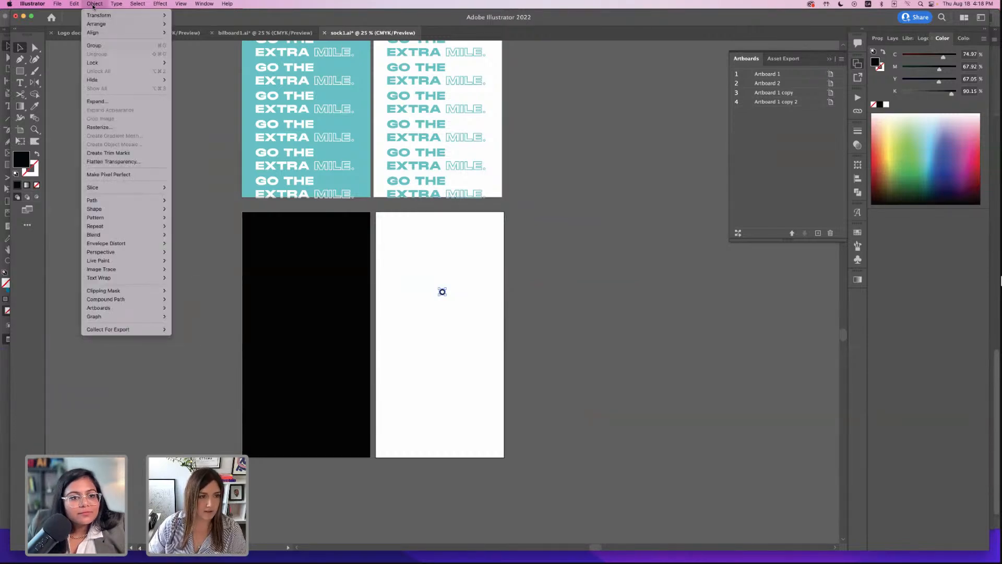
pyautogui.moveTo(116, 221)
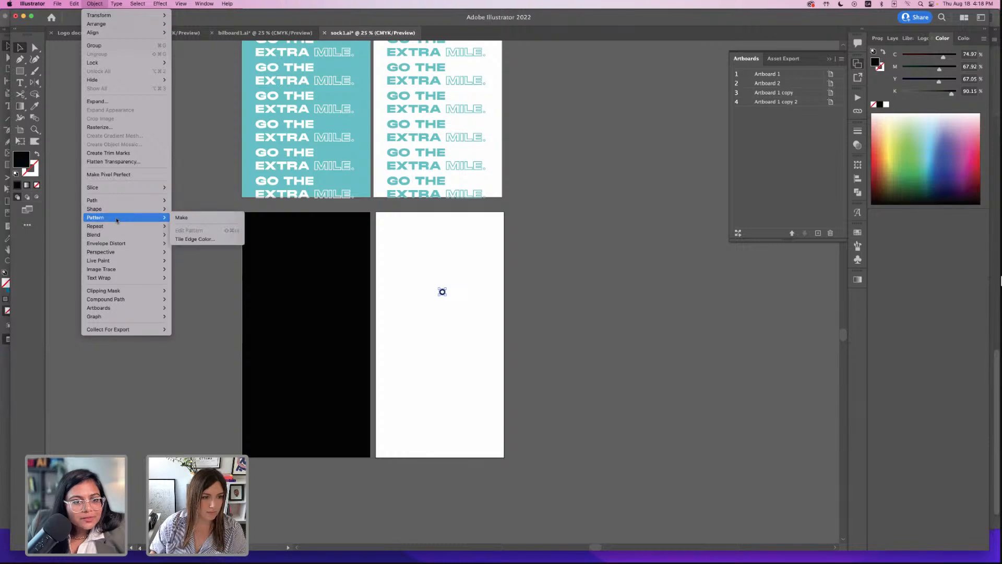
pyautogui.click(182, 219)
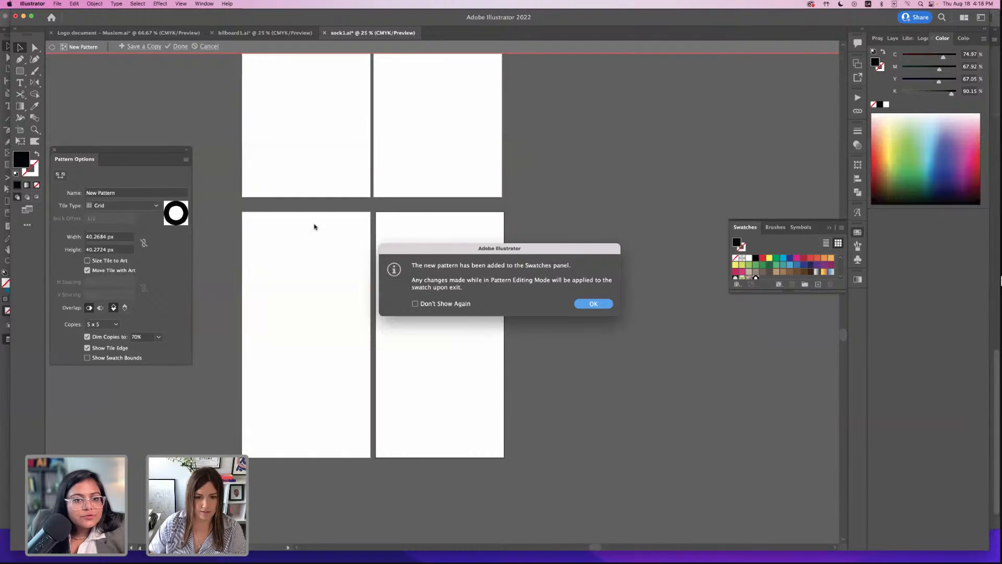
pyautogui.click(592, 304)
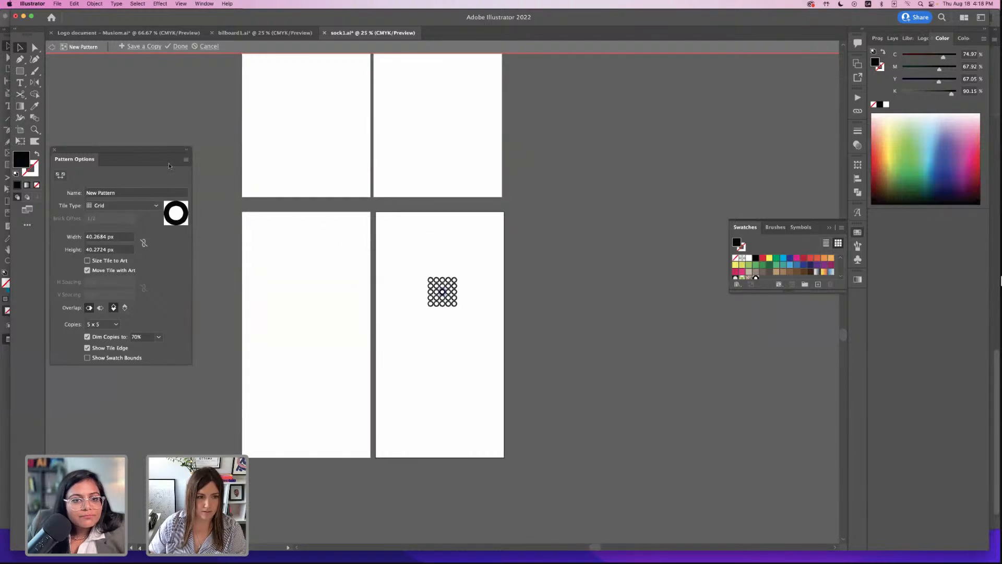
pyautogui.moveTo(160, 154); pyautogui.dragTo(257, 197)
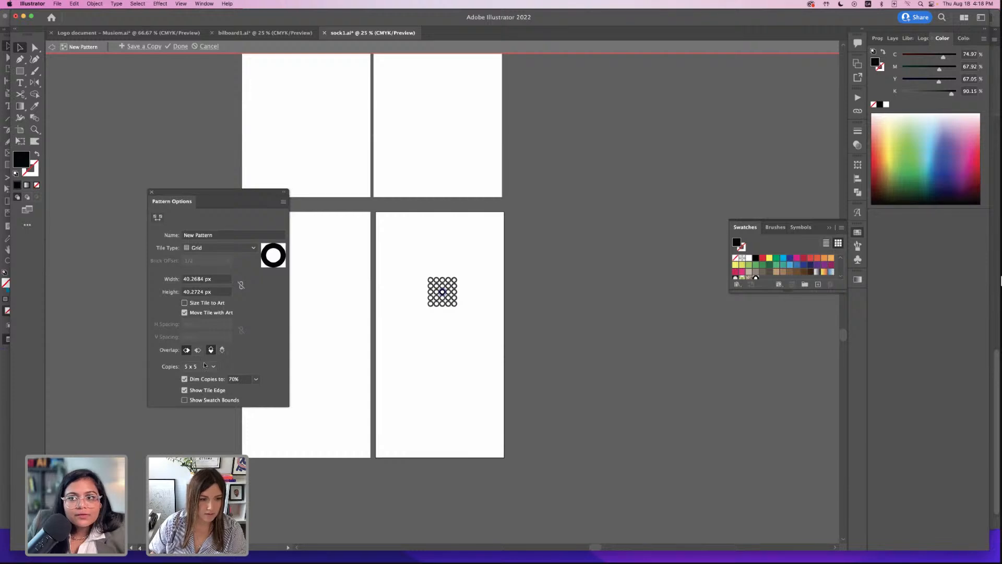
# - Configure the pattern tiling as Brick by Column with a 3/5 brick offset and the bottom tiles overlapping in front
pyautogui.click(215, 248)
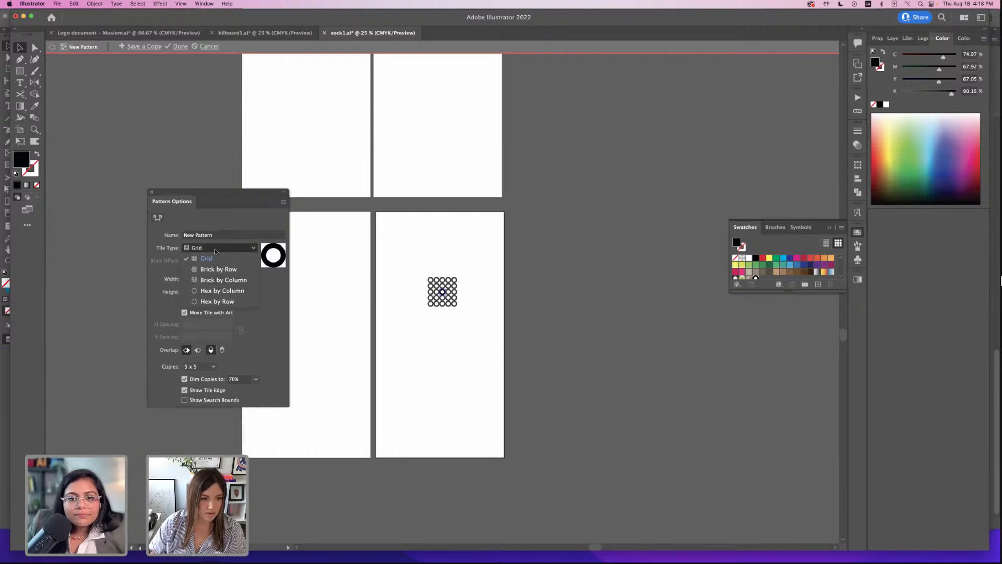
pyautogui.click(214, 279)
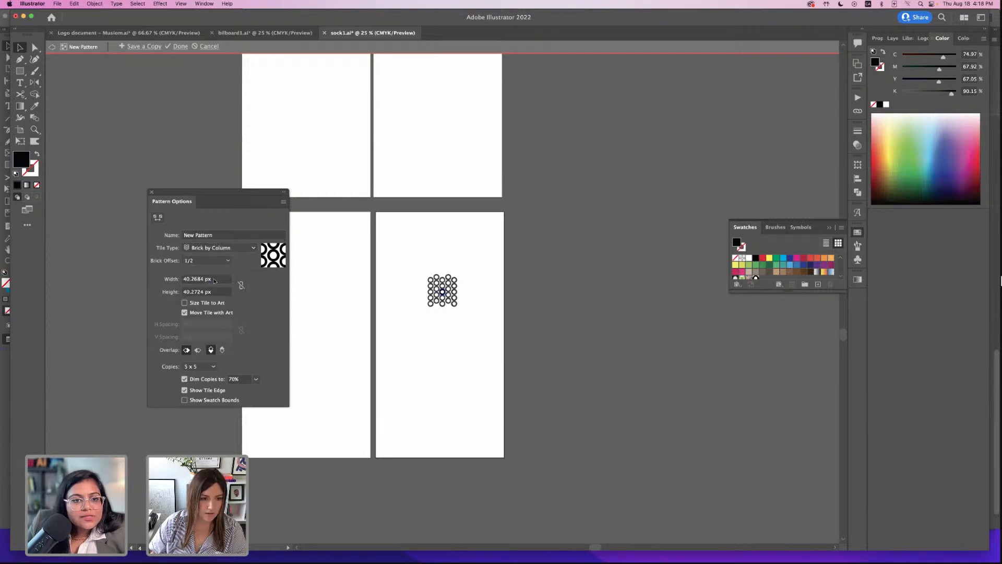
pyautogui.click(209, 261)
pyautogui.click(210, 336)
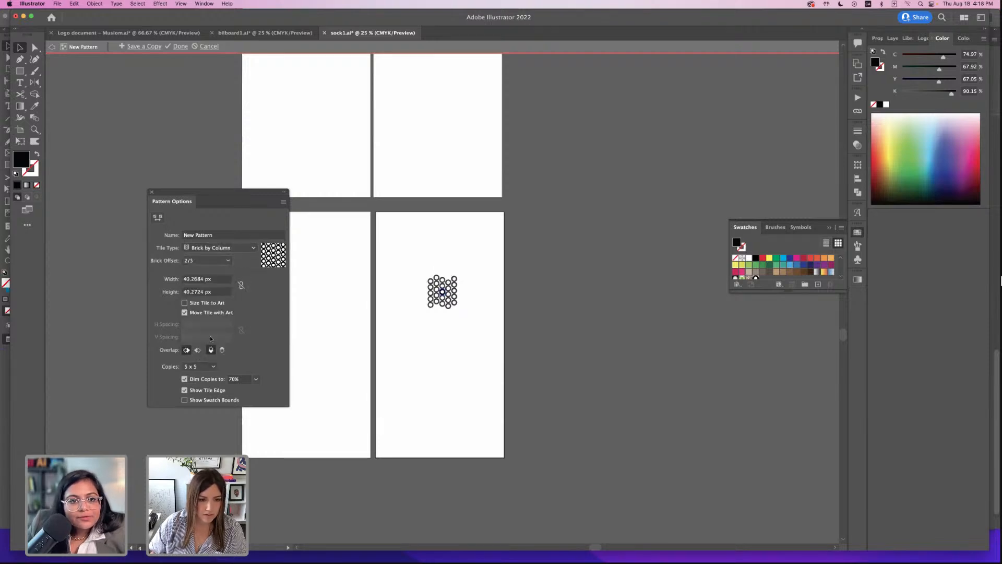
pyautogui.click(209, 260)
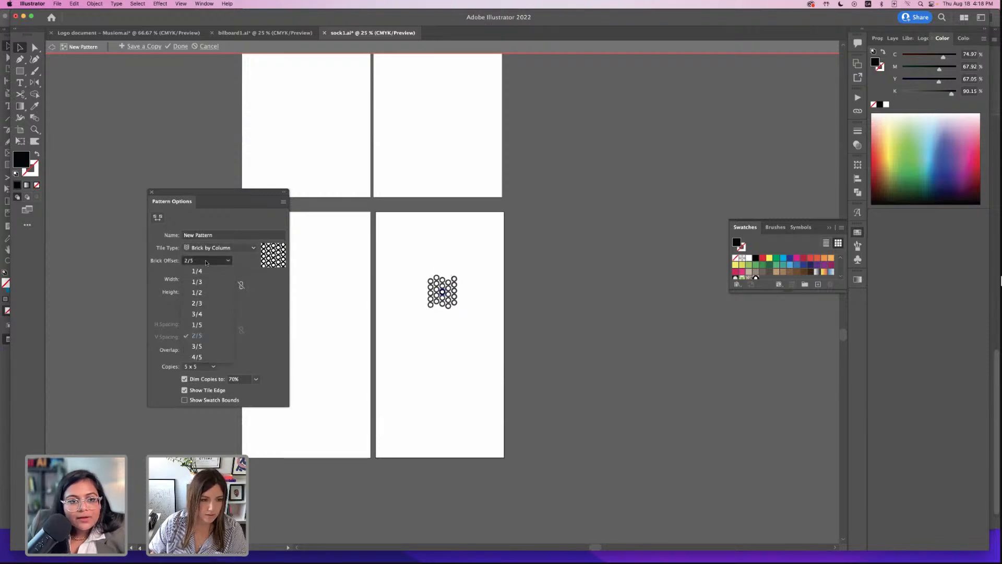
pyautogui.click(209, 303)
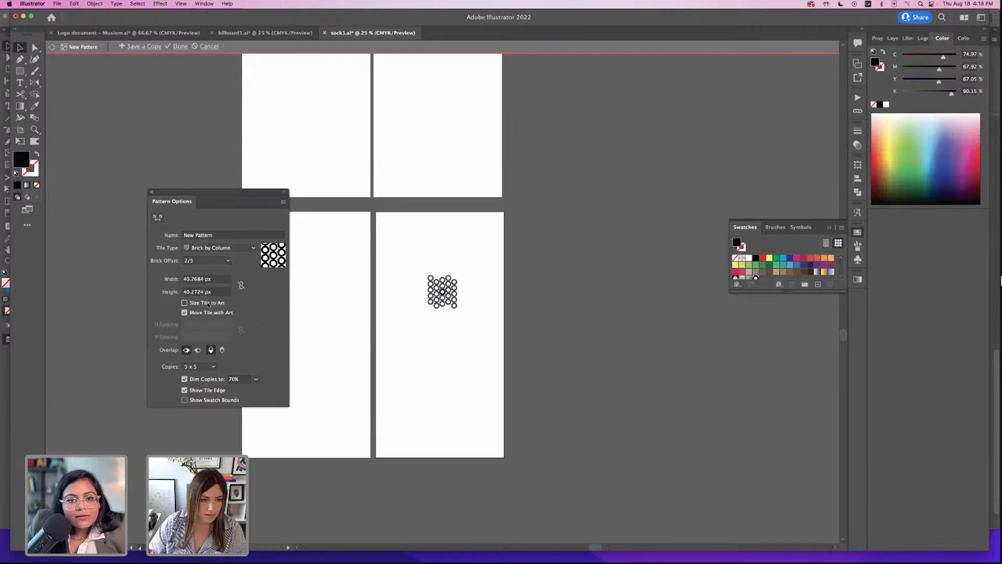
pyautogui.click(221, 349)
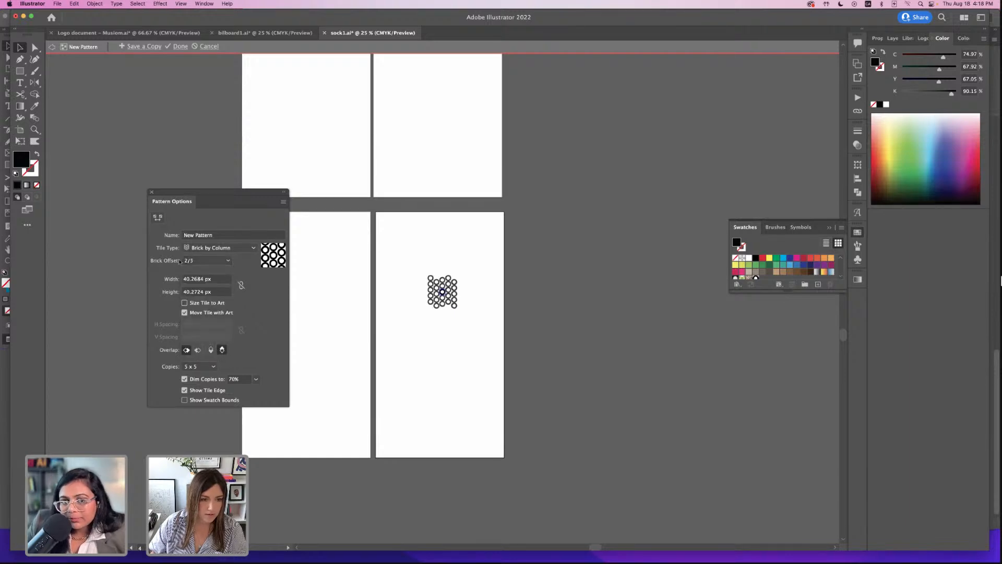
pyautogui.click(209, 260)
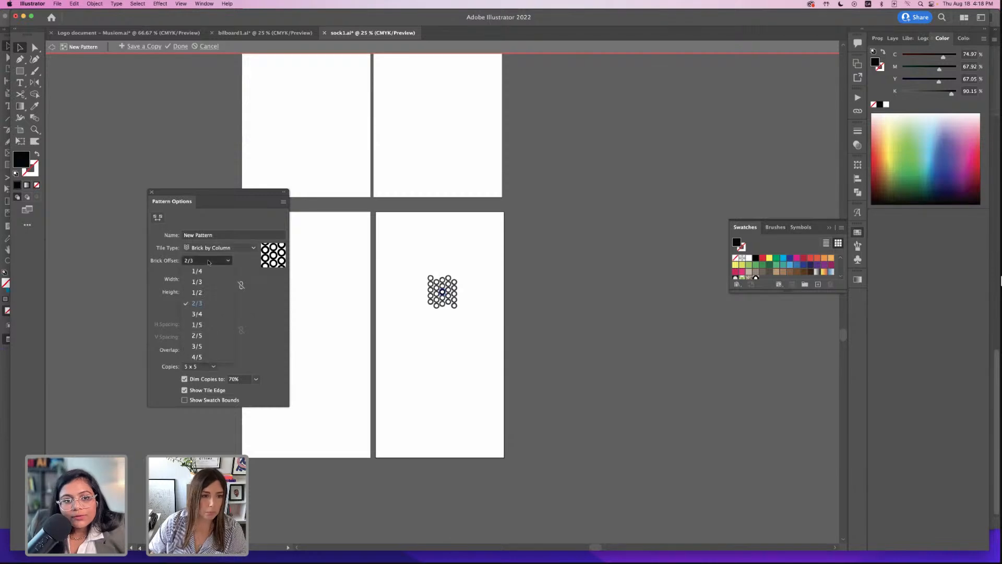
pyautogui.click(209, 346)
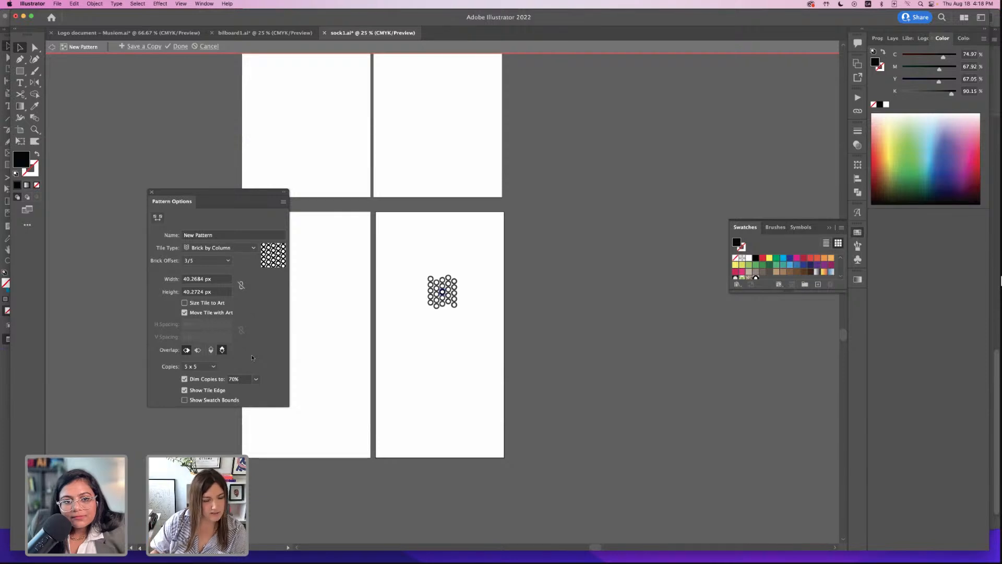
pyautogui.click(237, 249)
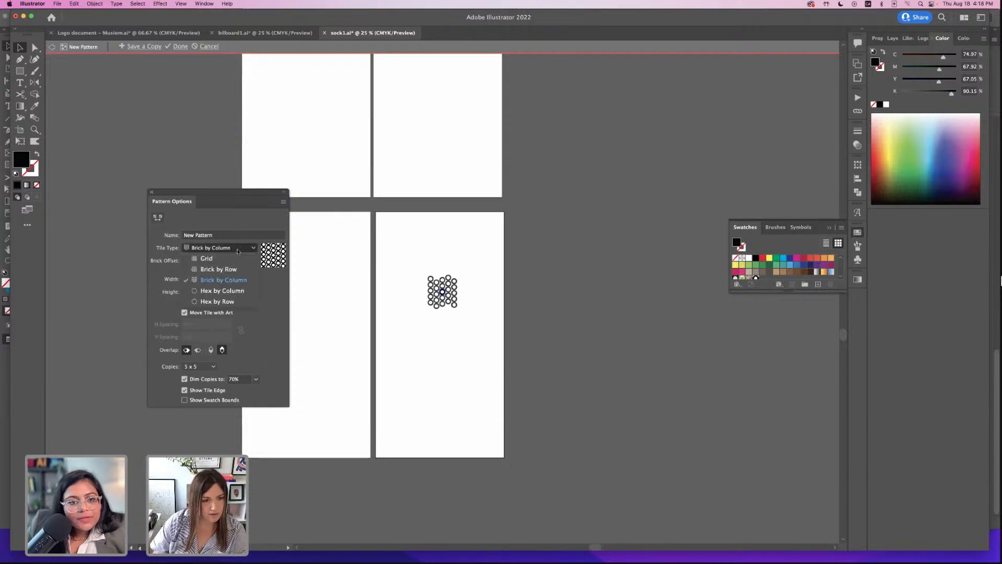
pyautogui.click(237, 251)
pyautogui.moveTo(246, 194); pyautogui.dragTo(311, 192)
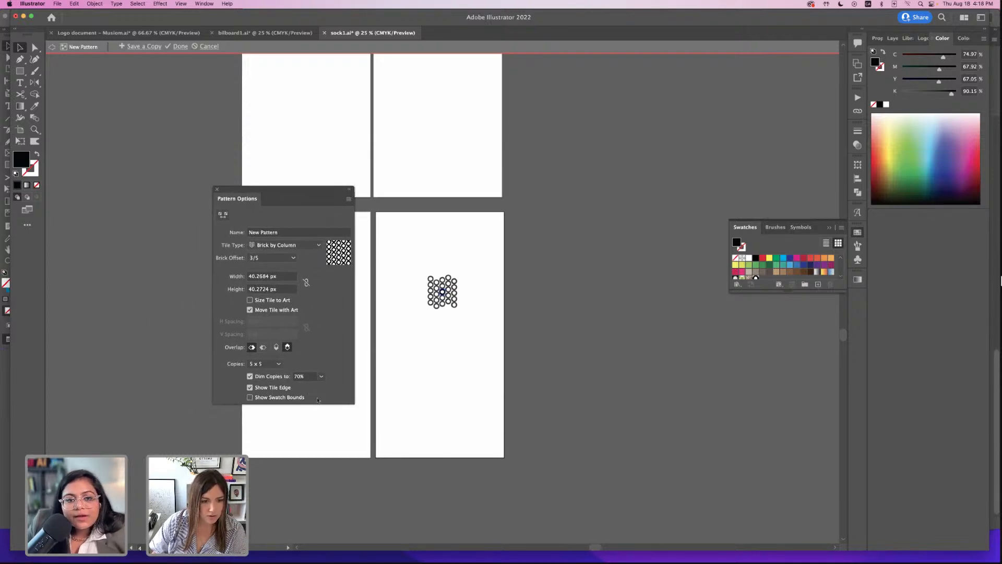
# - Try a pattern tile width of 100 px
pyautogui.moveTo(280, 276); pyautogui.dragTo(248, 277)
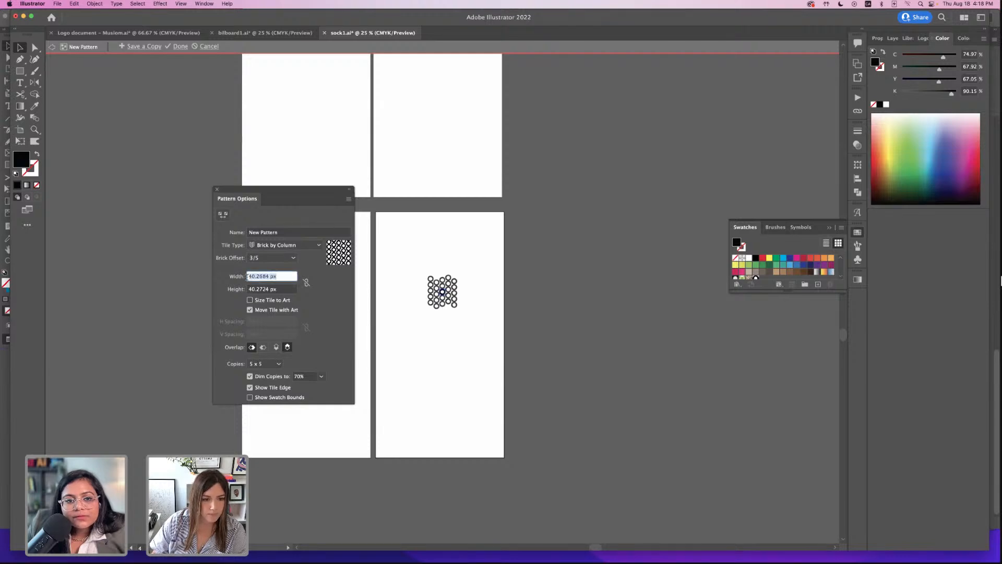
pyautogui.write('100')
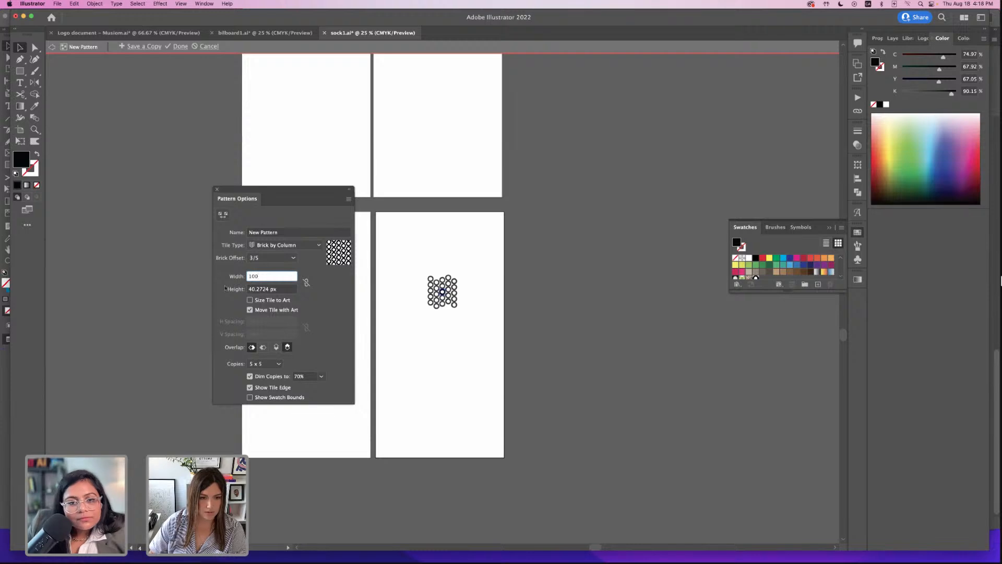
pyautogui.press('Return')
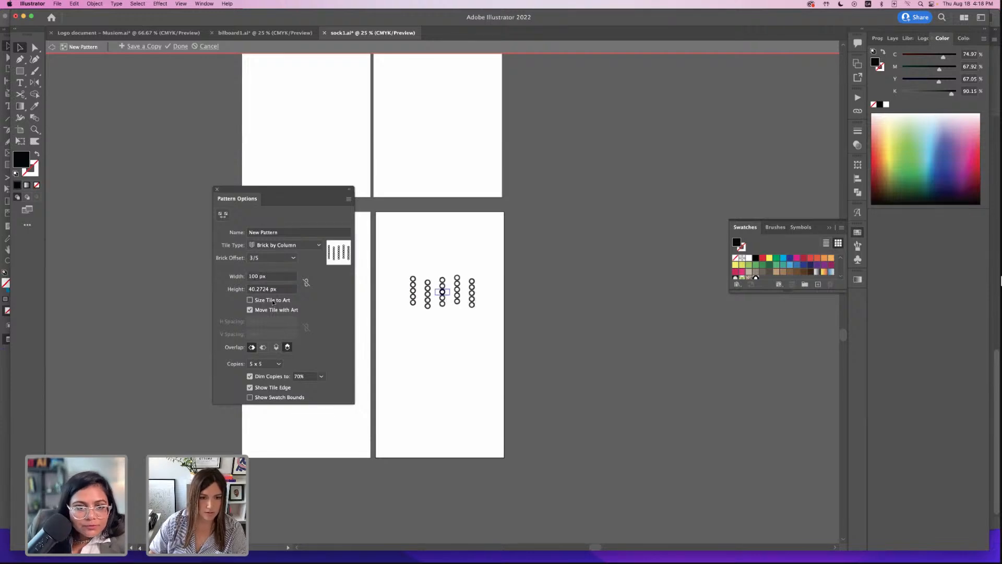
# - Set both the width and the height of the pattern tile to 60 px
pyautogui.moveTo(285, 289); pyautogui.dragTo(241, 278)
pyautogui.write('60')
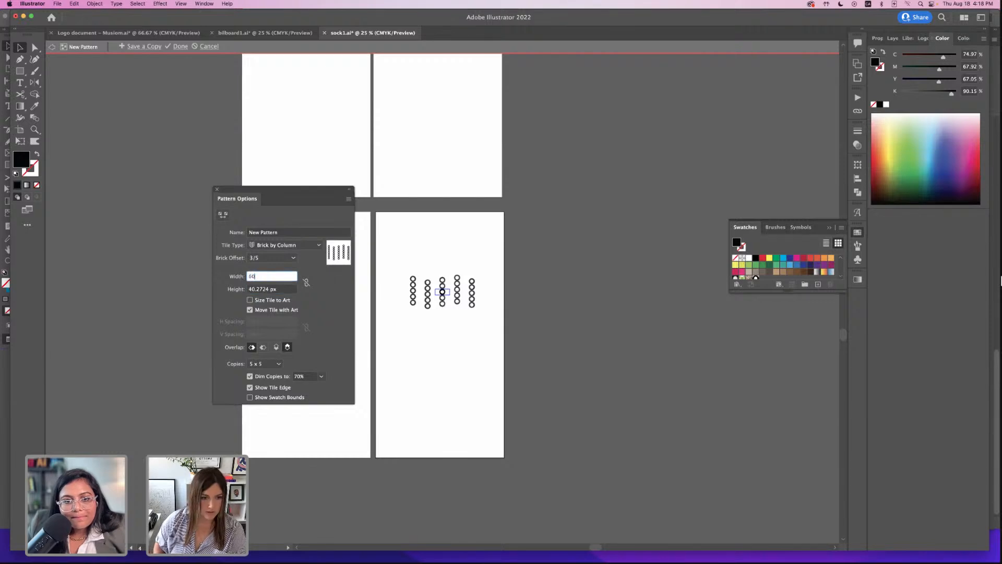
pyautogui.press('Return')
pyautogui.moveTo(284, 288); pyautogui.dragTo(249, 288)
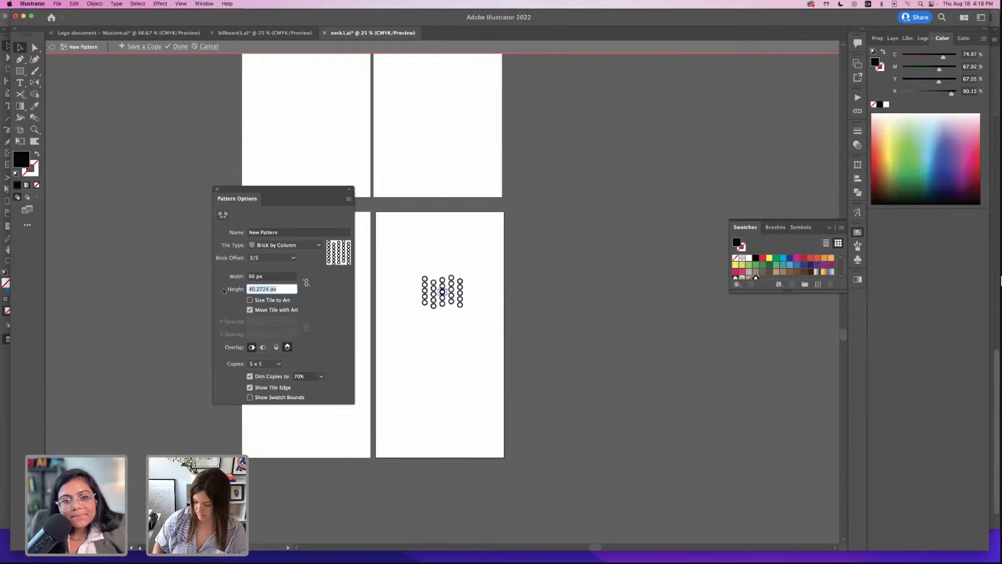
pyautogui.write('60')
pyautogui.press('Return')
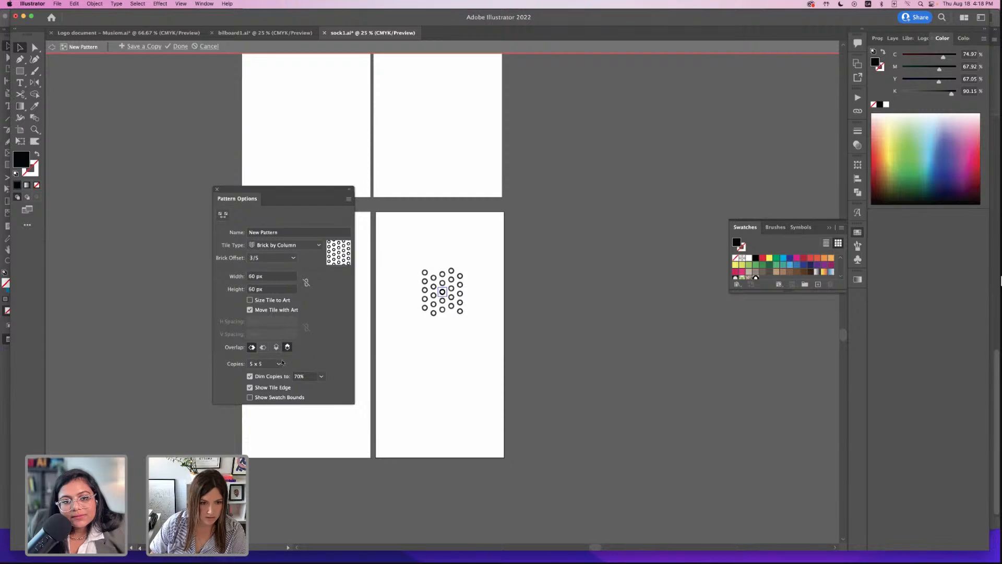
# - Name the pattern "dots" and finish pattern editing
pyautogui.moveTo(214, 188); pyautogui.dragTo(123, 157)
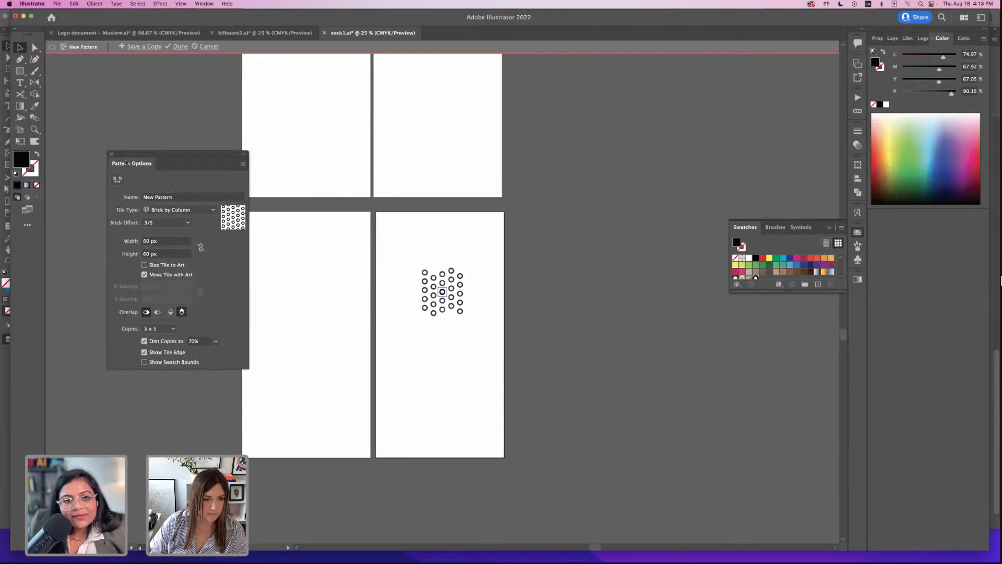
pyautogui.moveTo(180, 196); pyautogui.dragTo(110, 191)
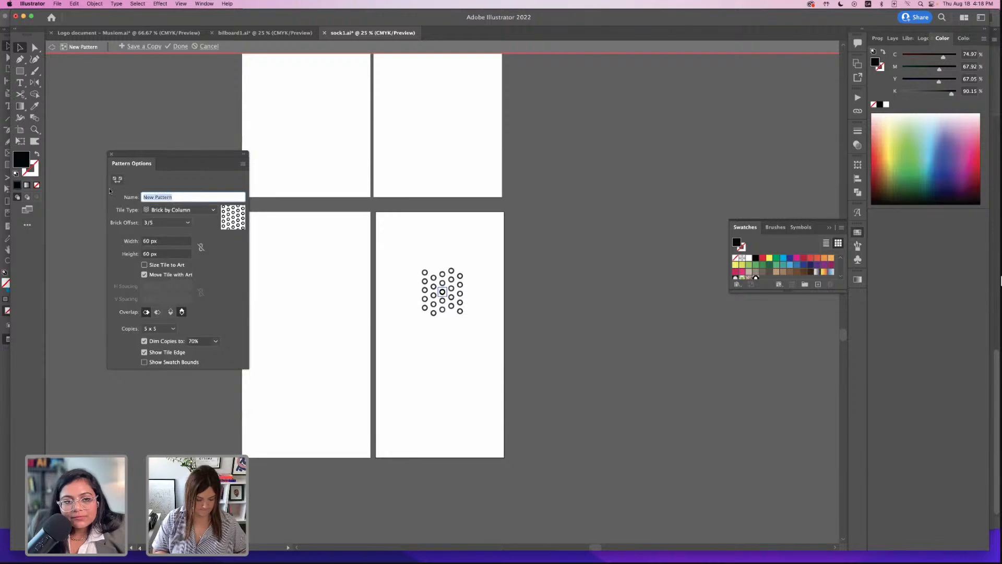
pyautogui.write('circle')
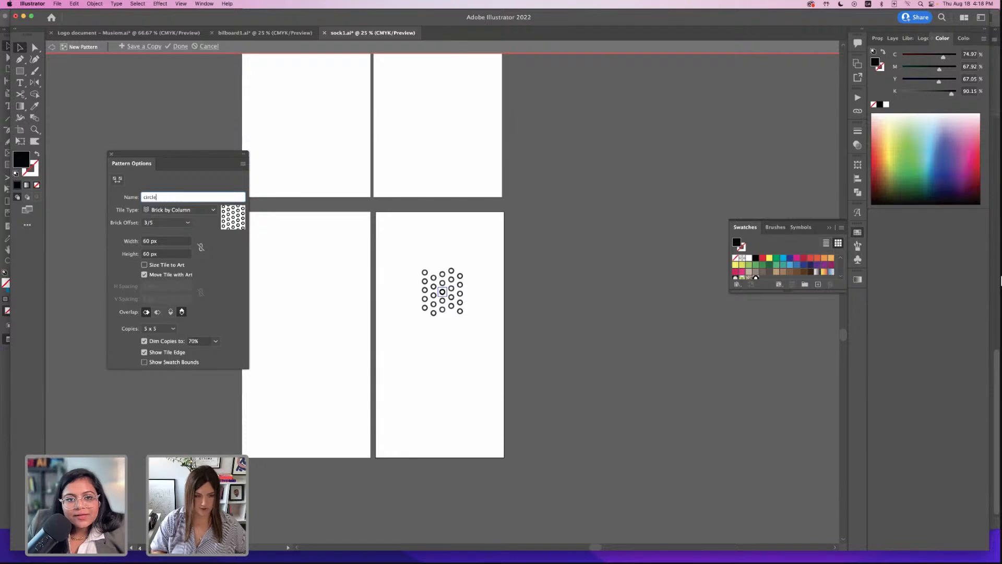
pyautogui.press('BackSpace')
pyautogui.press('BackSpace')
pyautogui.press('BackSpace')
pyautogui.press('BackSpace')
pyautogui.press('BackSpace')
pyautogui.press('BackSpace')
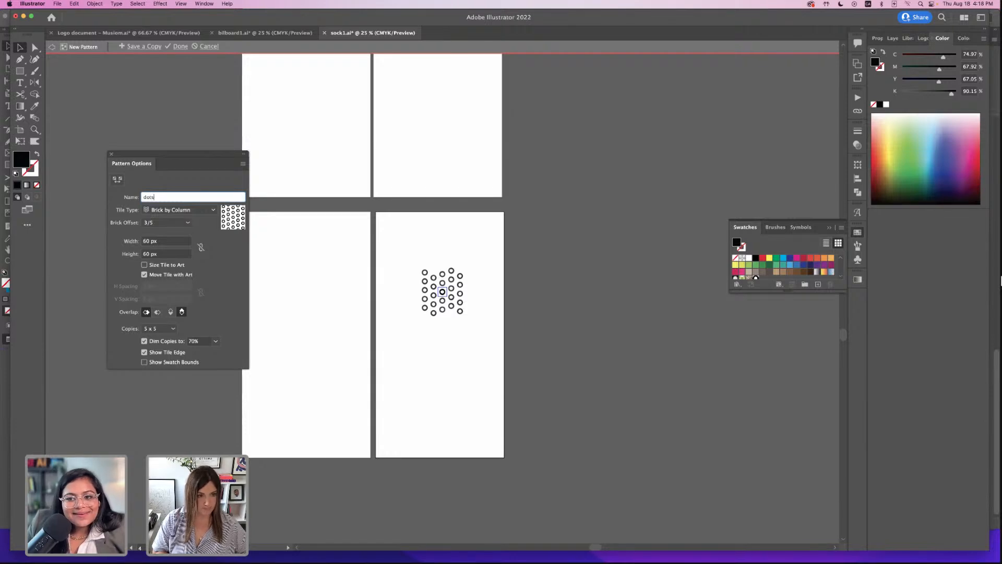
pyautogui.write('dots')
pyautogui.press('Return')
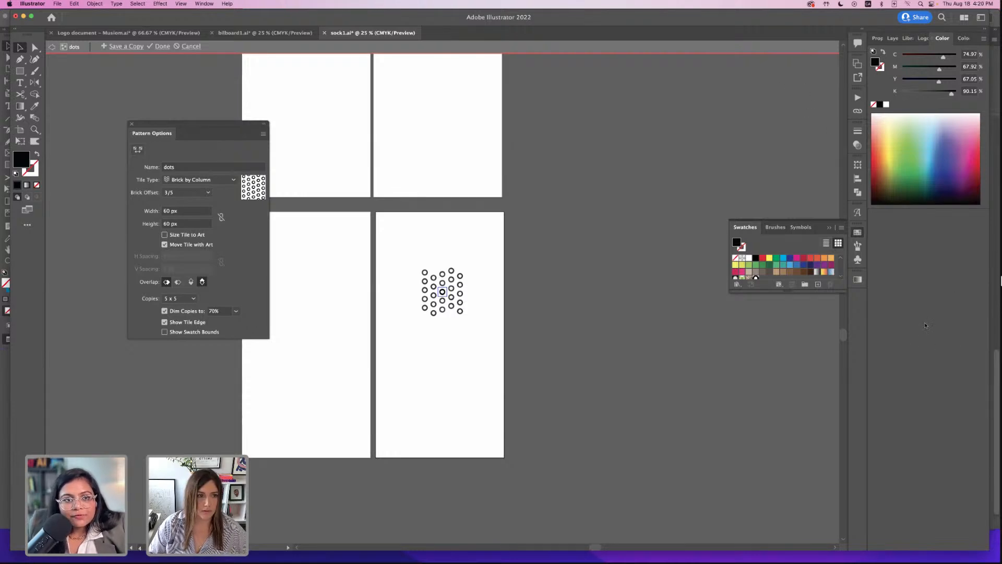
pyautogui.click(162, 46)
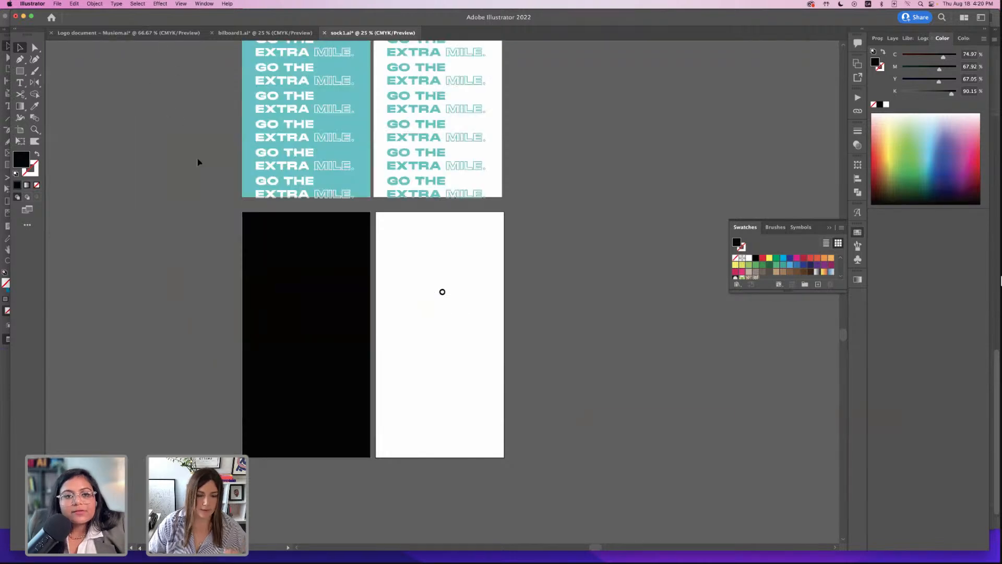
# - Deselect the ring, expand the swatches to show them all, and choose the dots pattern as the fill
pyautogui.click(442, 291)
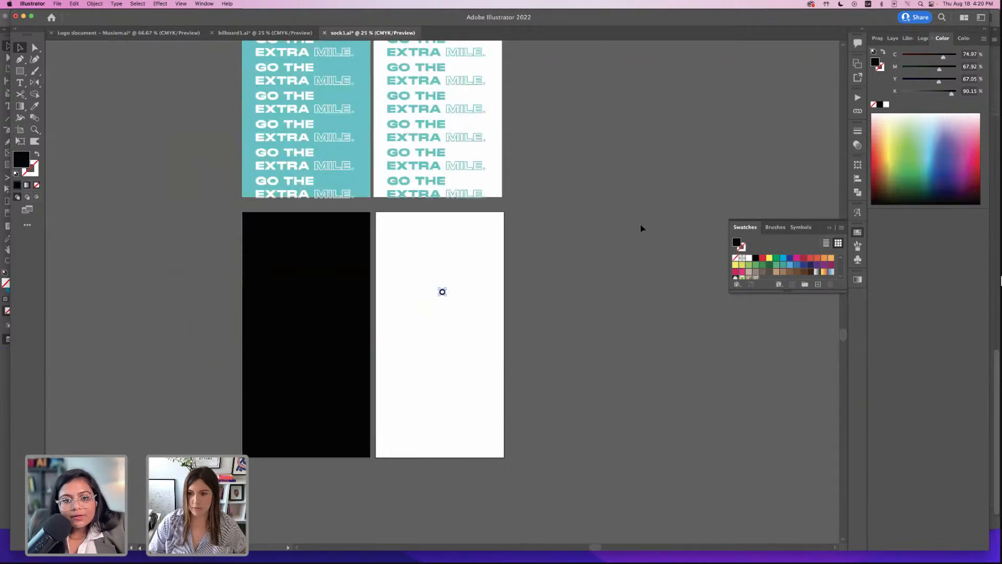
pyautogui.click(809, 89)
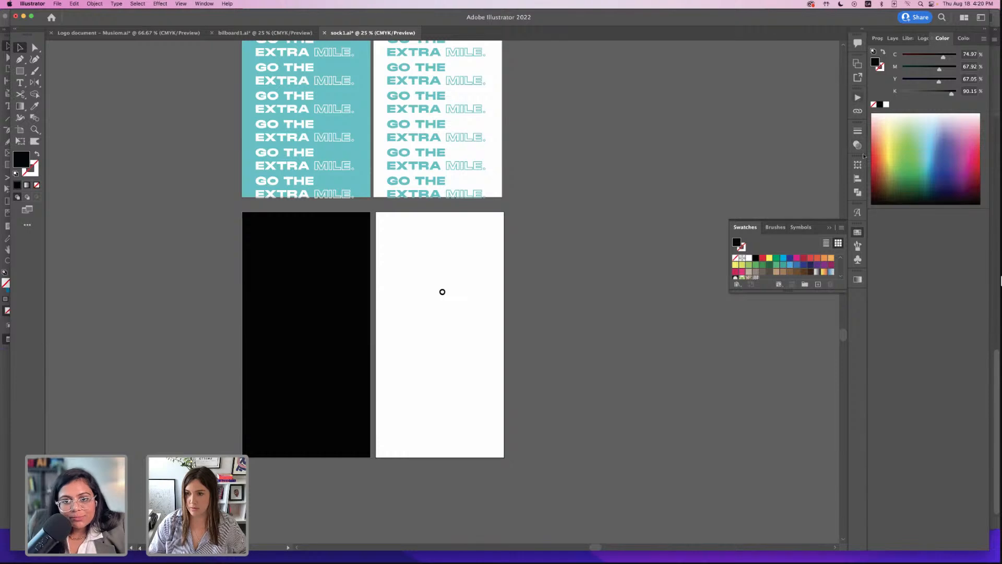
pyautogui.moveTo(798, 292); pyautogui.dragTo(798, 374)
pyautogui.click(757, 279)
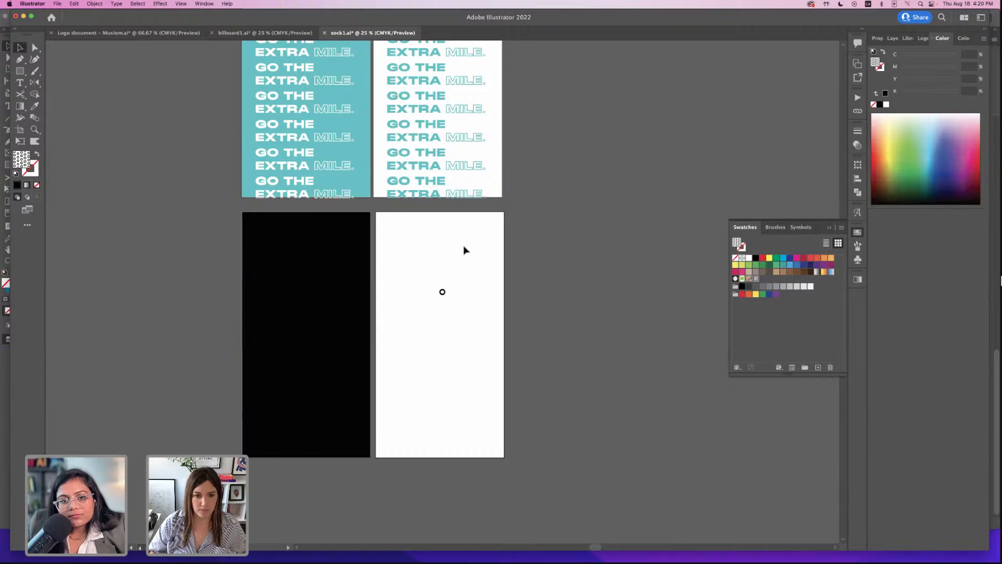
# - Move the black ring off the white artboard onto the empty canvas to its right
pyautogui.click(20, 71)
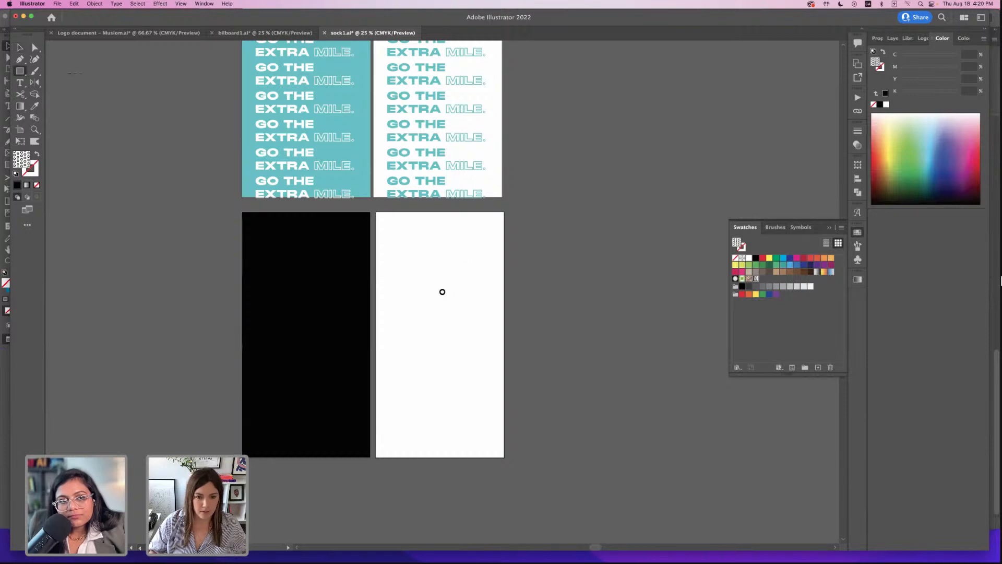
pyautogui.press('v')
pyautogui.moveTo(444, 293); pyautogui.dragTo(480, 270)
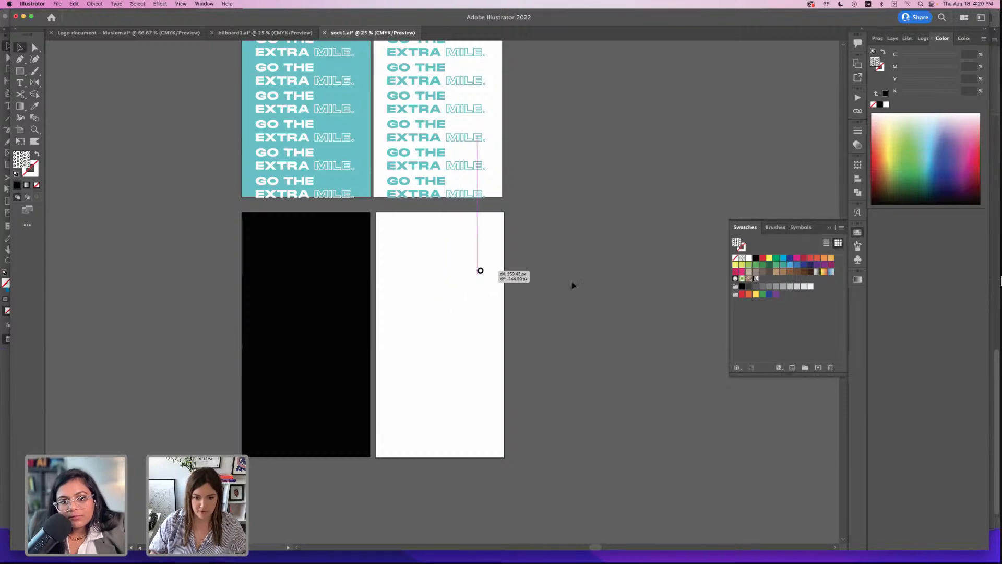
pyautogui.moveTo(573, 285); pyautogui.dragTo(579, 286)
# - Draw a rectangle filled with the dots pattern that covers the whole white artboard
pyautogui.click(20, 71)
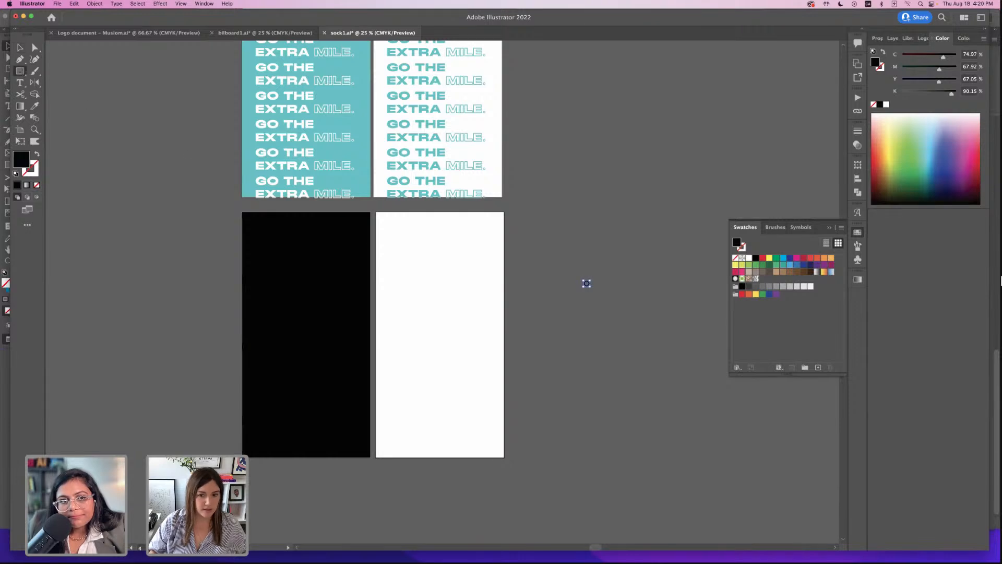
pyautogui.click(754, 279)
pyautogui.moveTo(377, 213); pyautogui.dragTo(476, 341)
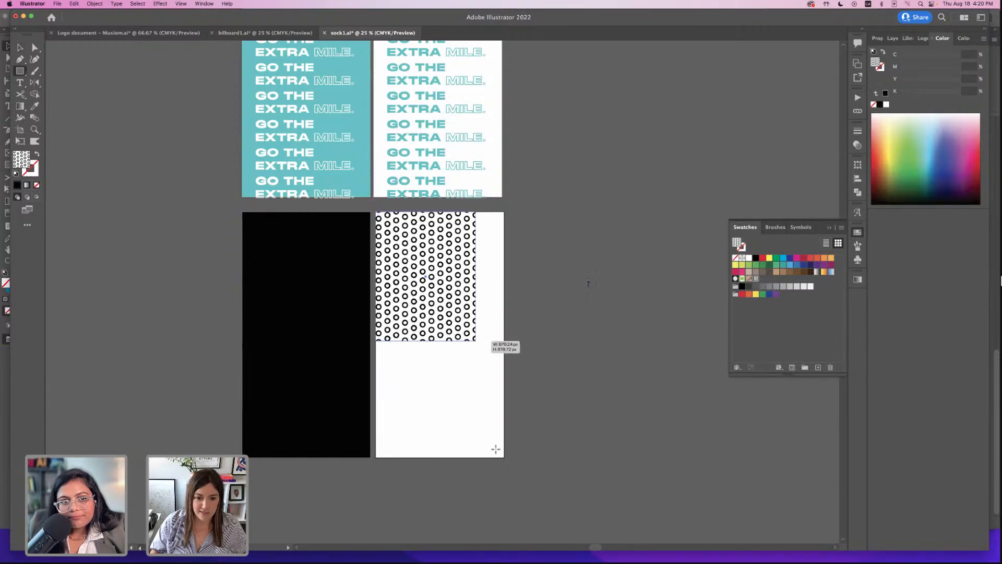
pyautogui.moveTo(495, 449); pyautogui.dragTo(505, 457)
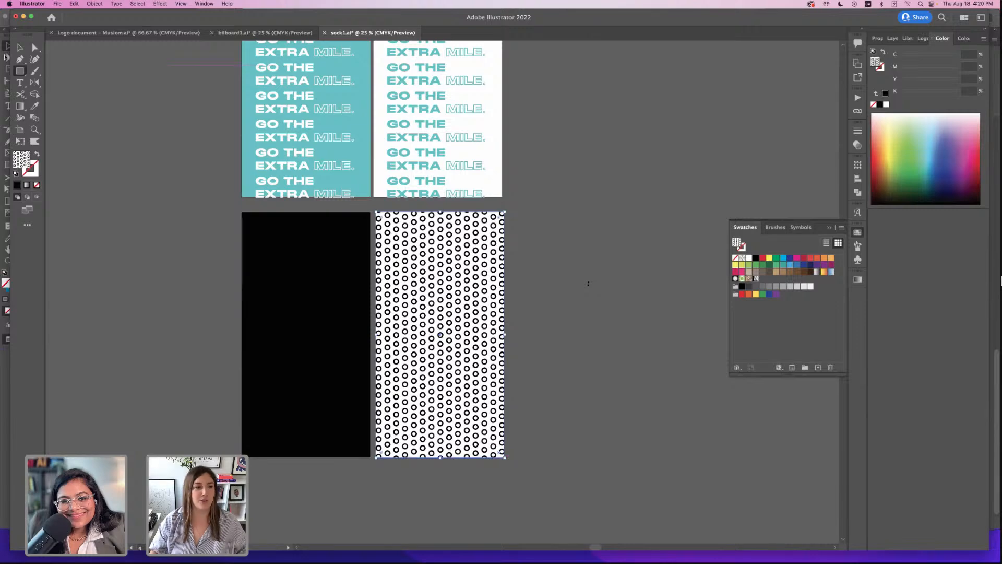
# - Deselect the dots-patterned rectangle and save the sock1.ai document
pyautogui.click(20, 47)
pyautogui.click(108, 92)
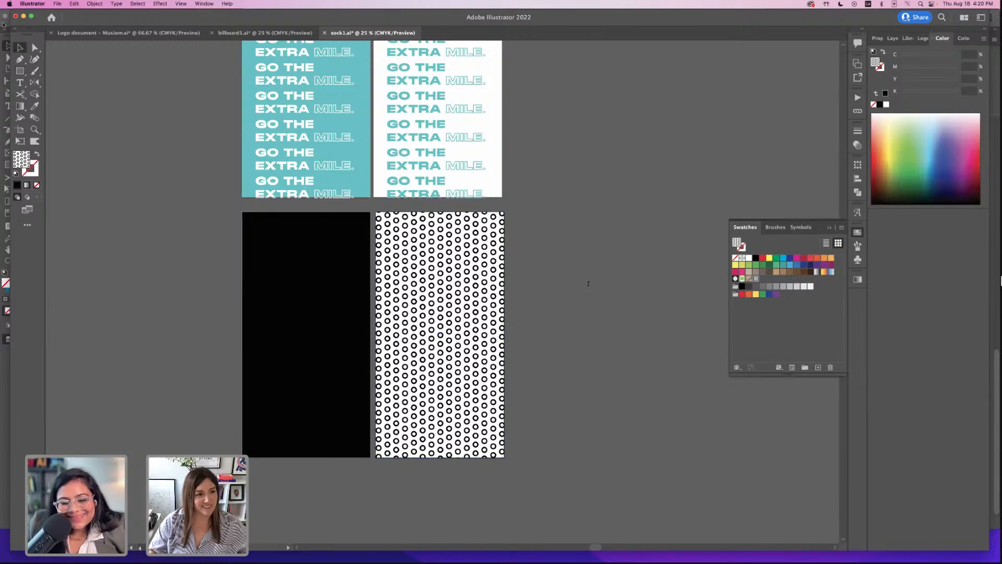
pyautogui.press('super+s')
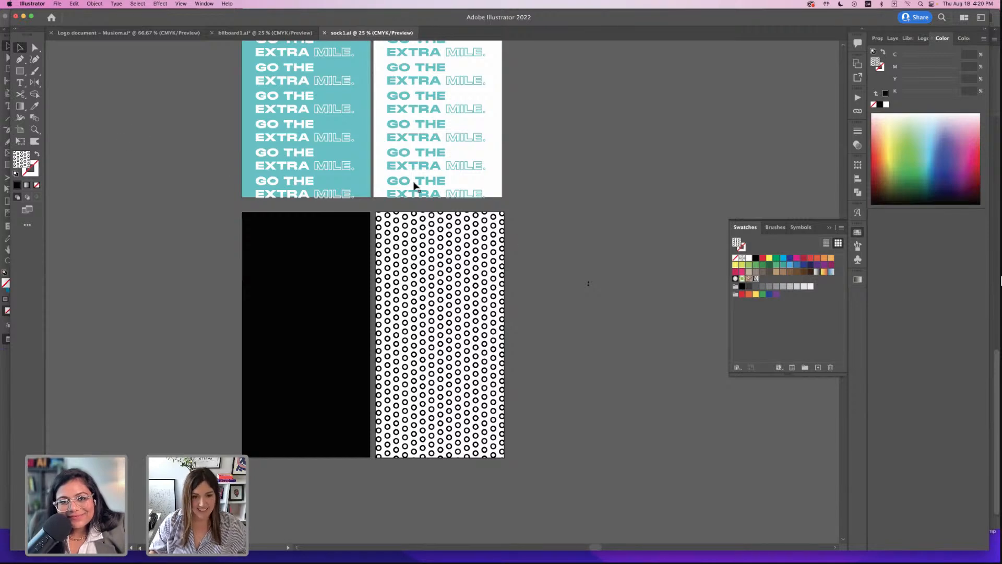
# - Copy the white MUSIOM. logo from the logo document into sock1.ai and place it on the empty canvas beside the black artboard
pyautogui.press('super+equal')
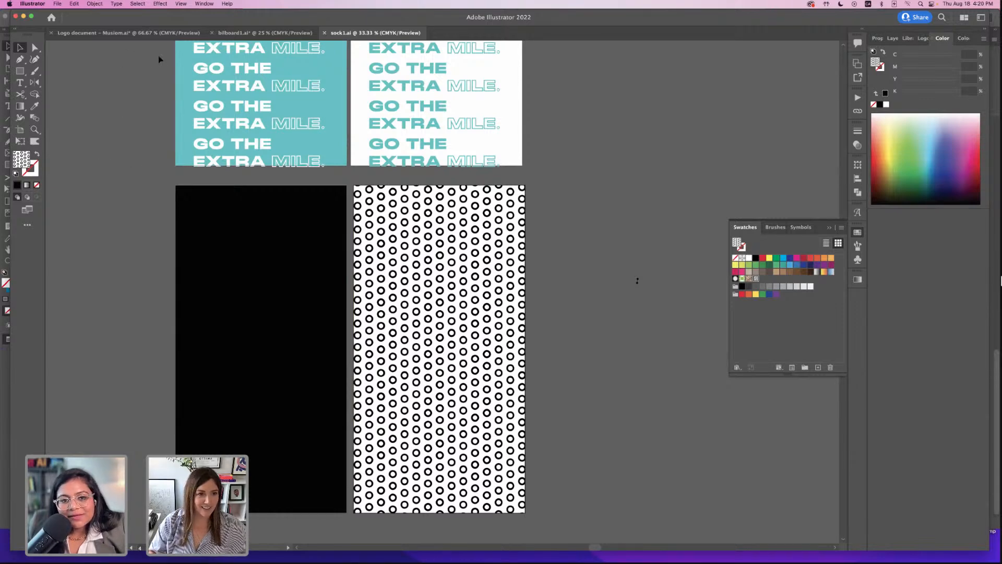
pyautogui.click(142, 33)
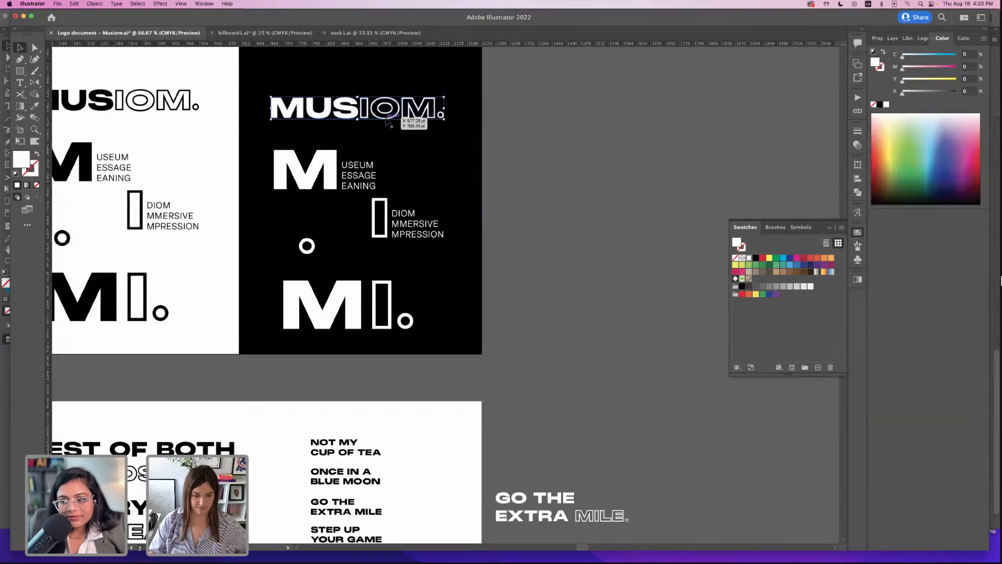
pyautogui.click(402, 33)
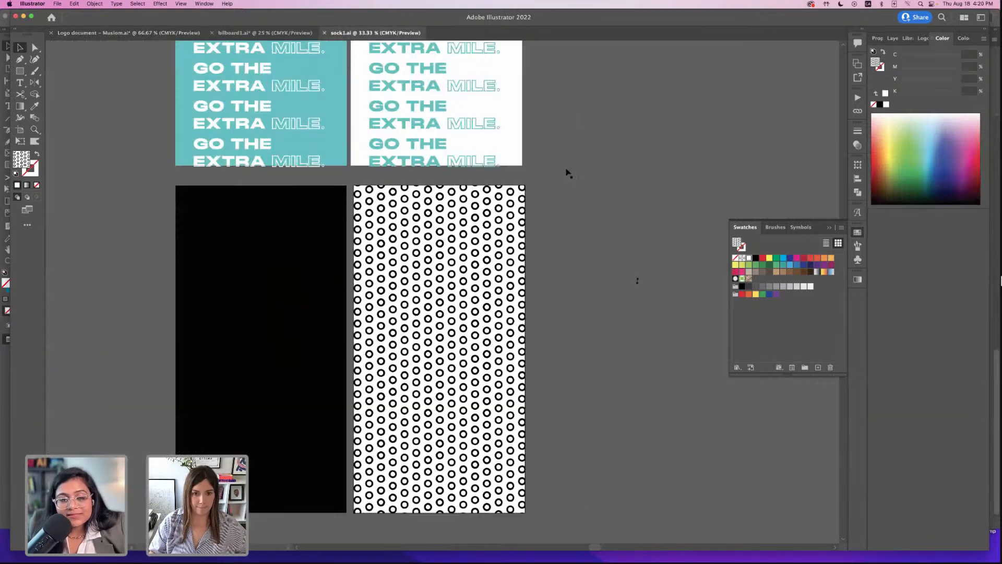
pyautogui.hscroll(-3, 629, 235)
pyautogui.scroll(-2, 629, 234)
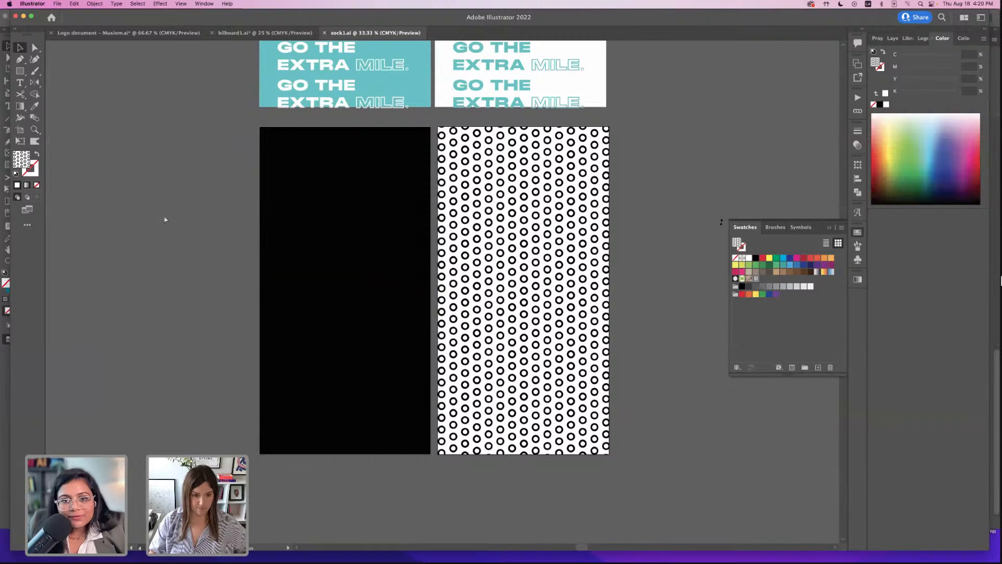
pyautogui.press('super+v')
pyautogui.moveTo(424, 289); pyautogui.dragTo(199, 211)
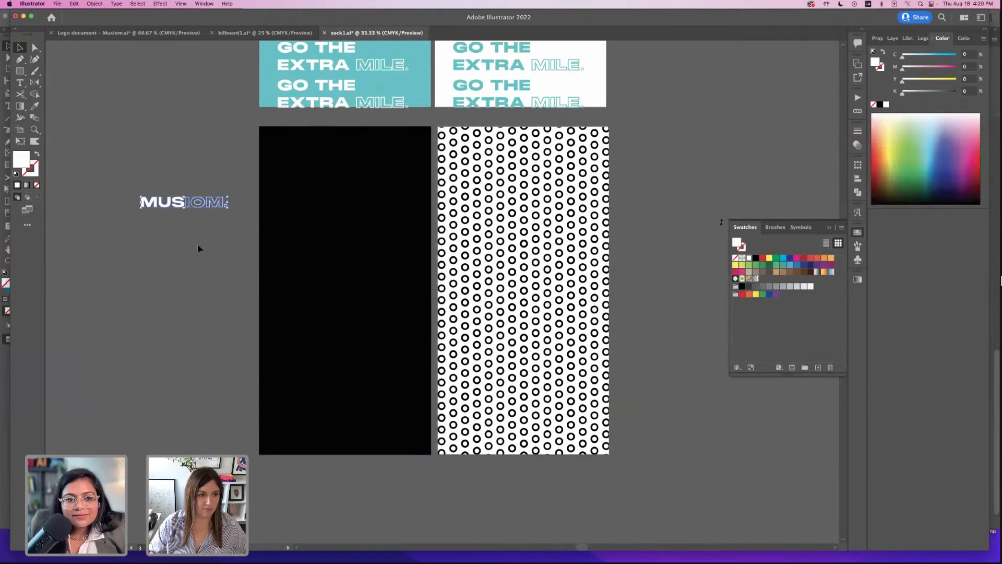
# - Try to make a pattern swatch from the white MUSIOM. logo, and undo it
pyautogui.click(99, 4)
pyautogui.moveTo(122, 188)
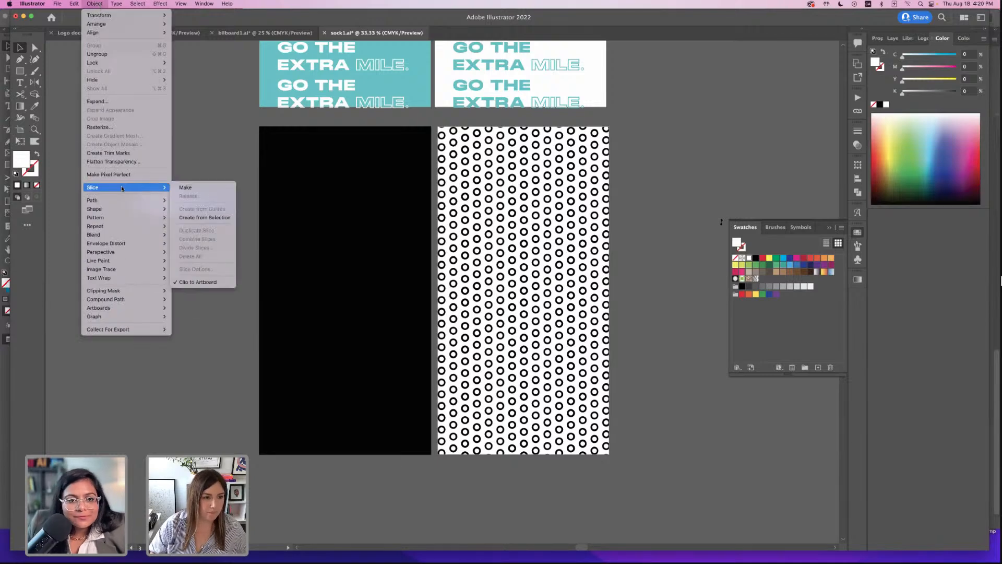
pyautogui.moveTo(152, 218)
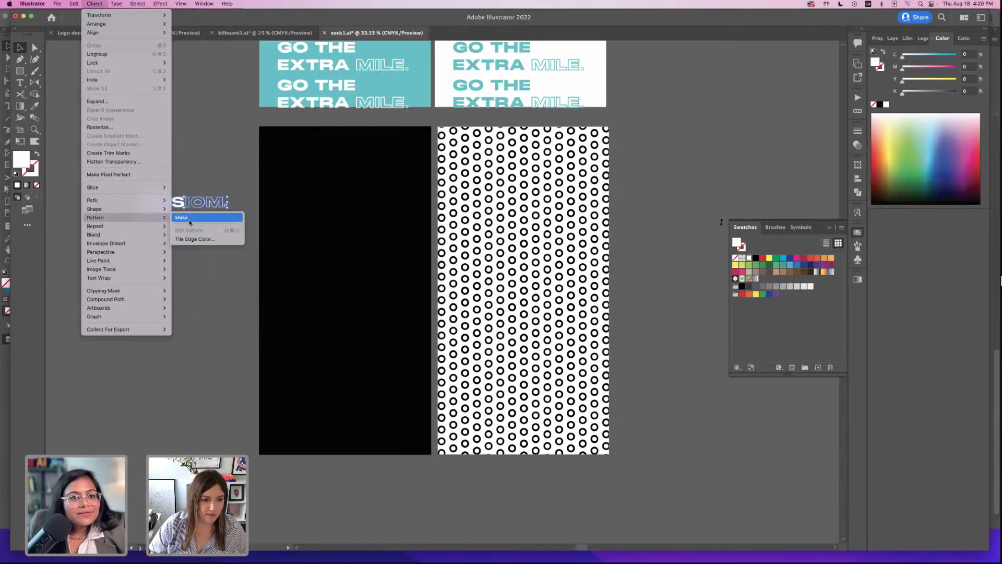
pyautogui.click(190, 221)
pyautogui.click(593, 305)
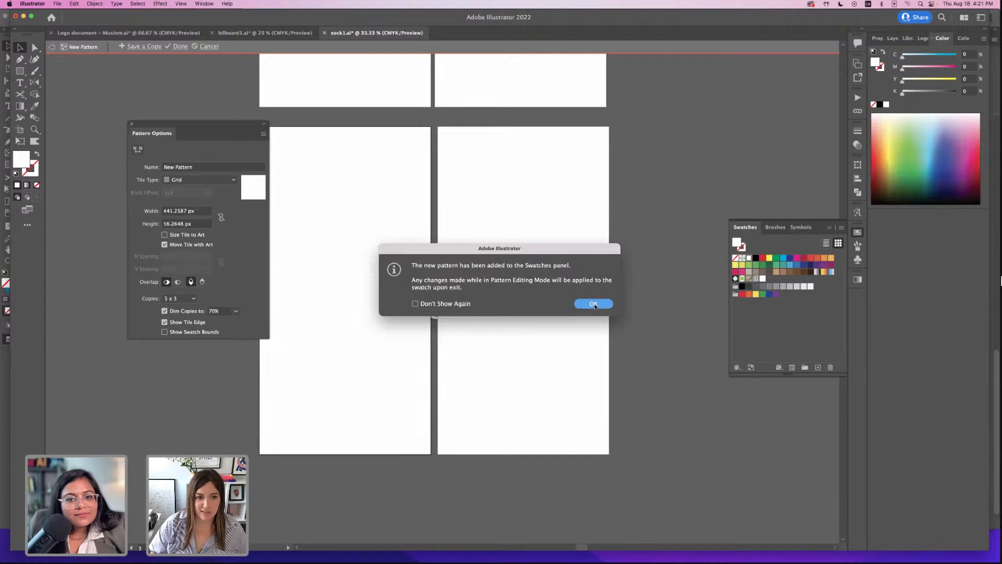
pyautogui.click(206, 168)
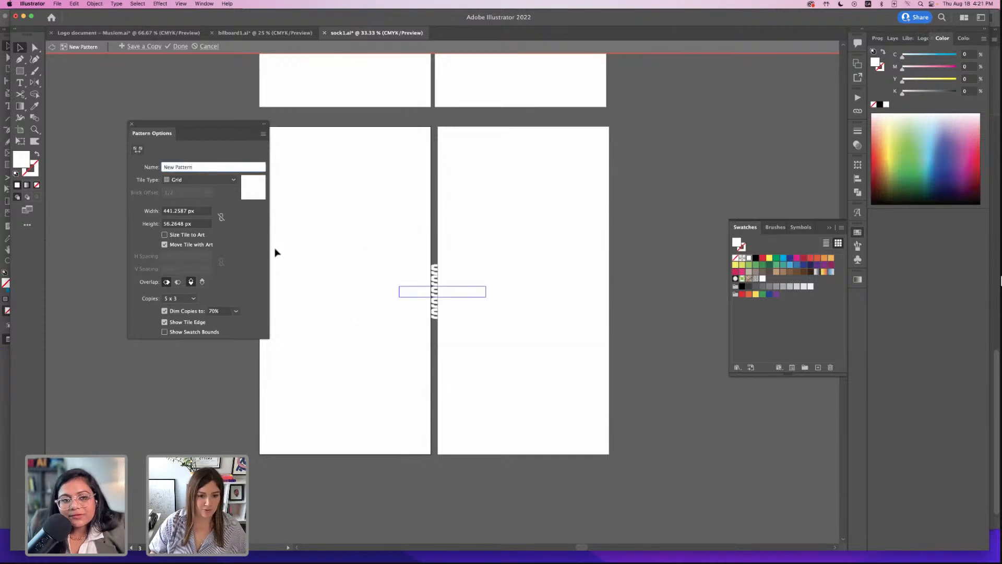
pyautogui.press('super+z')
# - Move the MUSIOM. logo up and farther away from the black artboard, and keep it selected
pyautogui.click(157, 159)
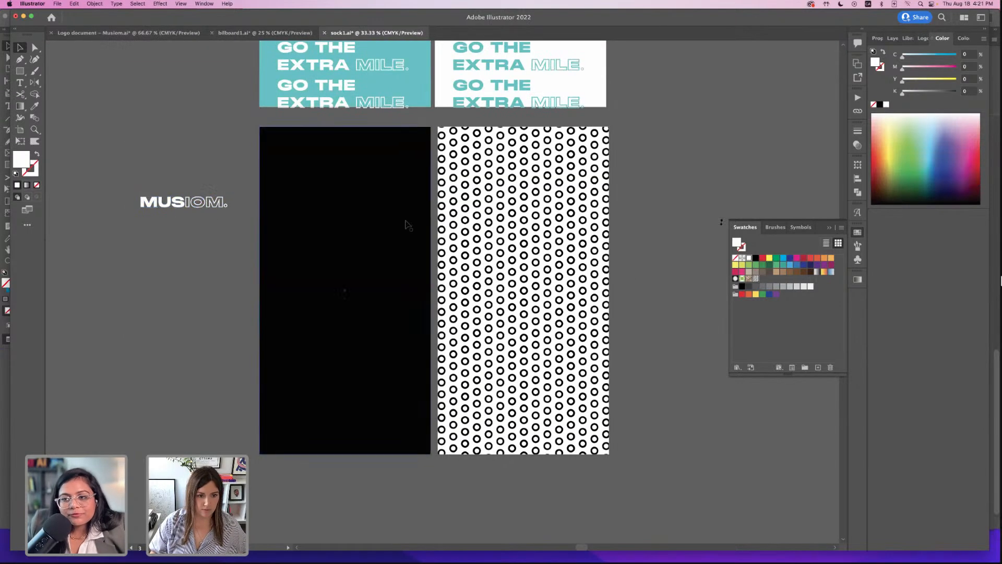
pyautogui.click(360, 223)
pyautogui.moveTo(161, 208); pyautogui.dragTo(121, 154)
pyautogui.click(166, 148)
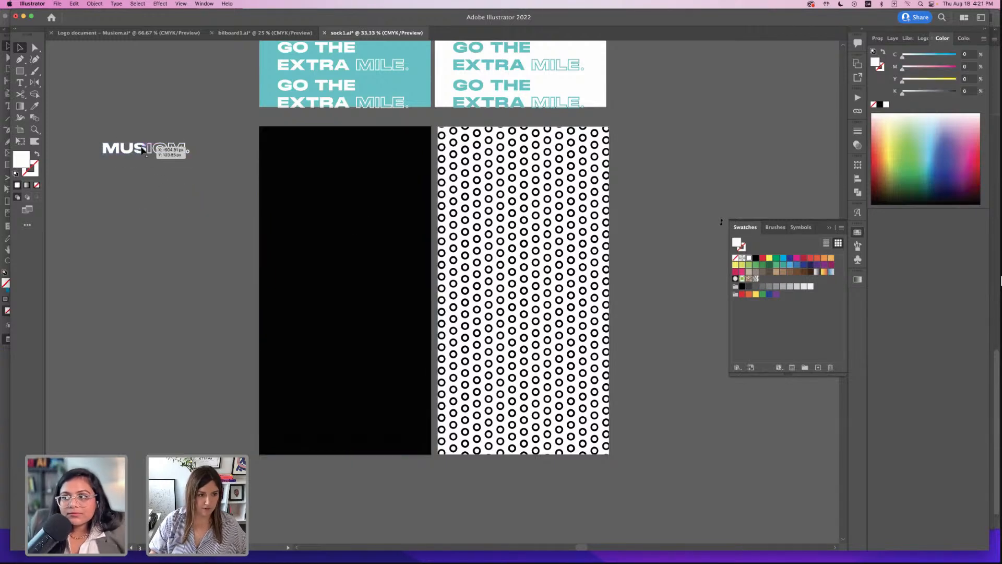
# - Try making a pattern from the repositioned logo again, close the pattern options, and undo the pattern
pyautogui.click(95, 4)
pyautogui.moveTo(120, 221)
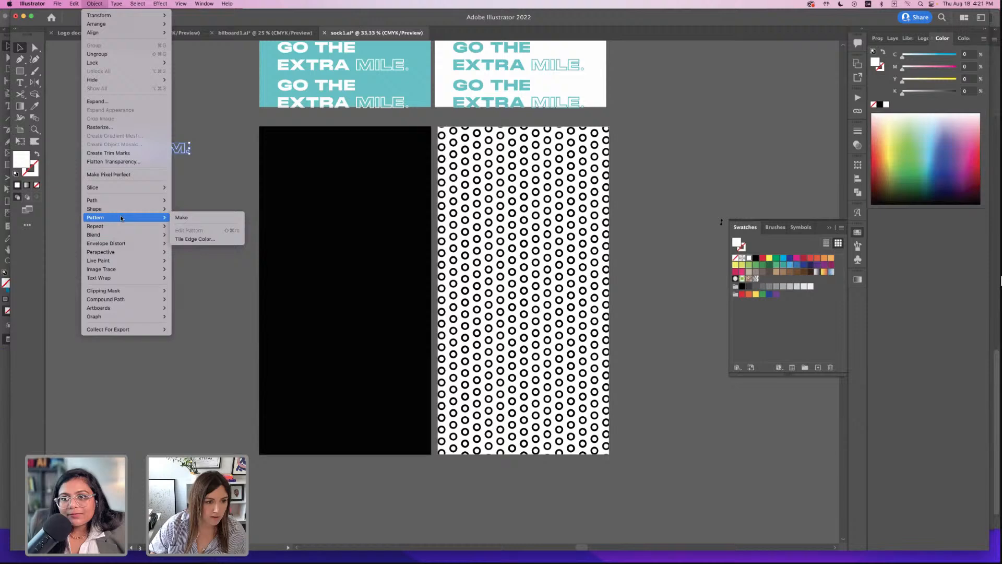
pyautogui.click(178, 218)
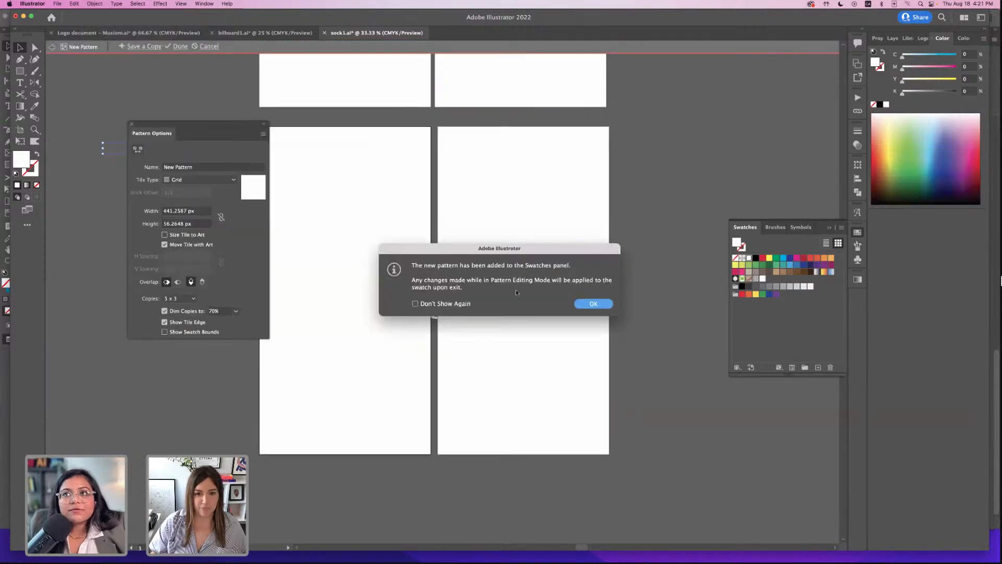
pyautogui.click(586, 304)
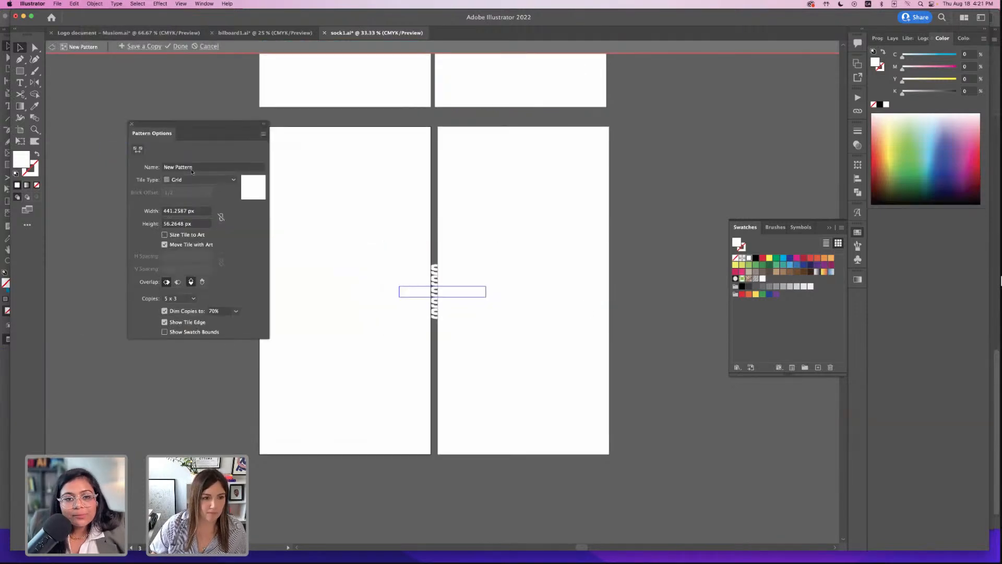
pyautogui.click(132, 123)
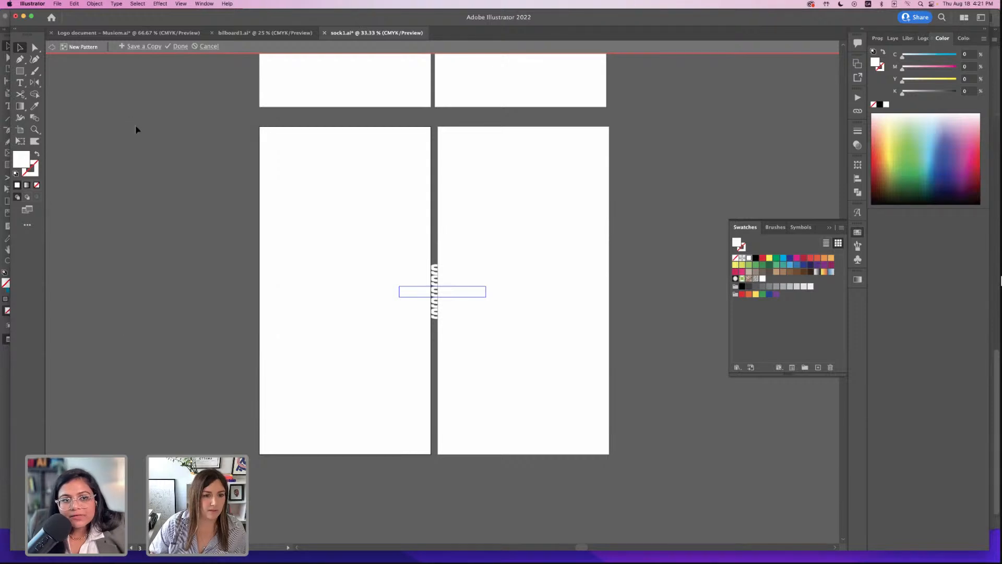
pyautogui.press('super+z')
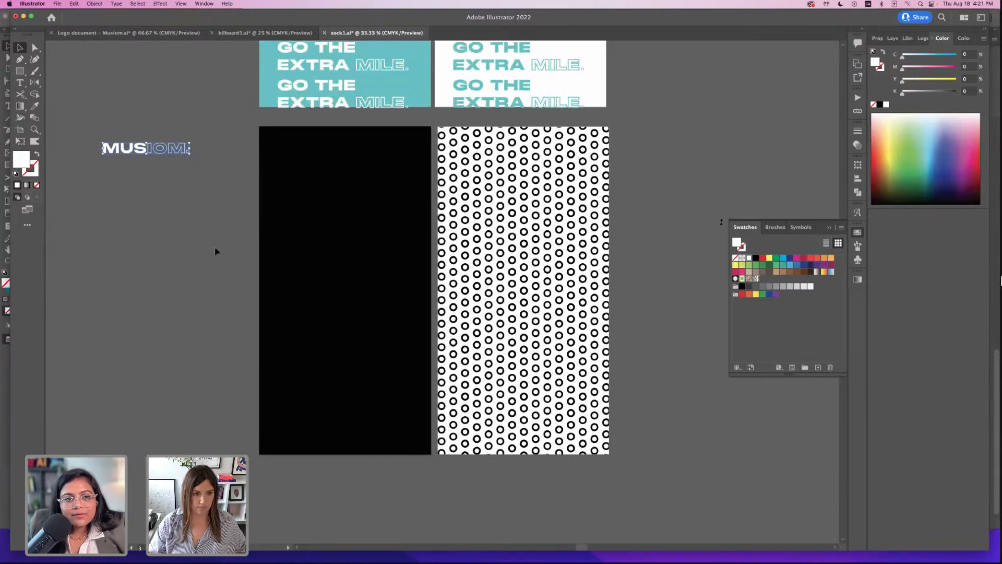
# - Apply a grid repeat to the MUSIOM. logo
pyautogui.click(215, 248)
pyautogui.click(150, 147)
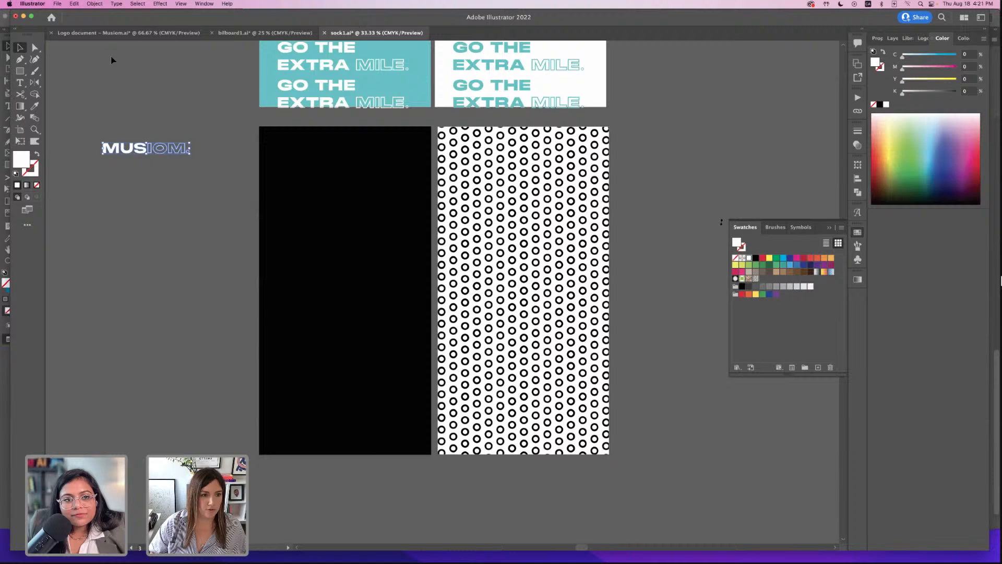
pyautogui.click(95, 4)
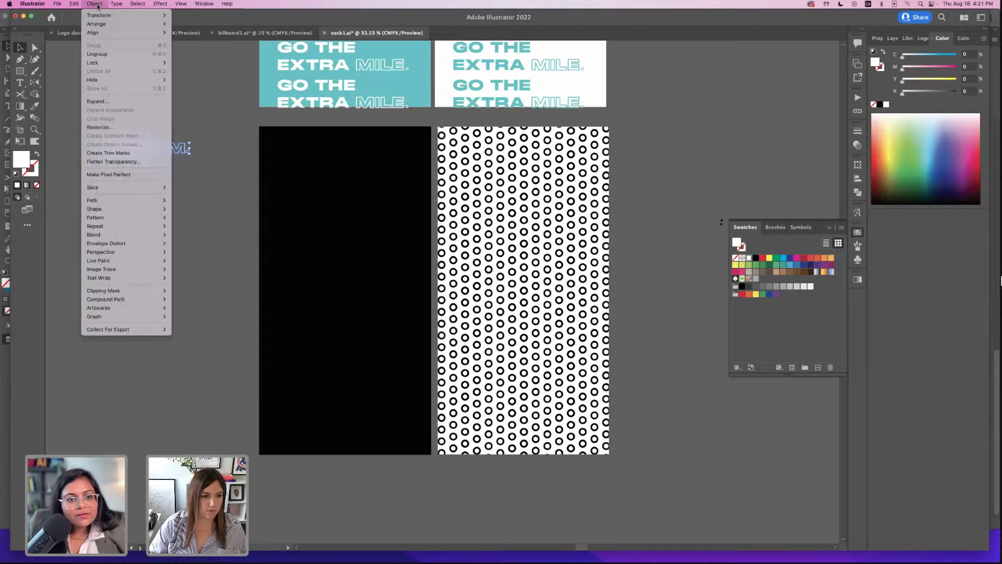
pyautogui.moveTo(97, 229)
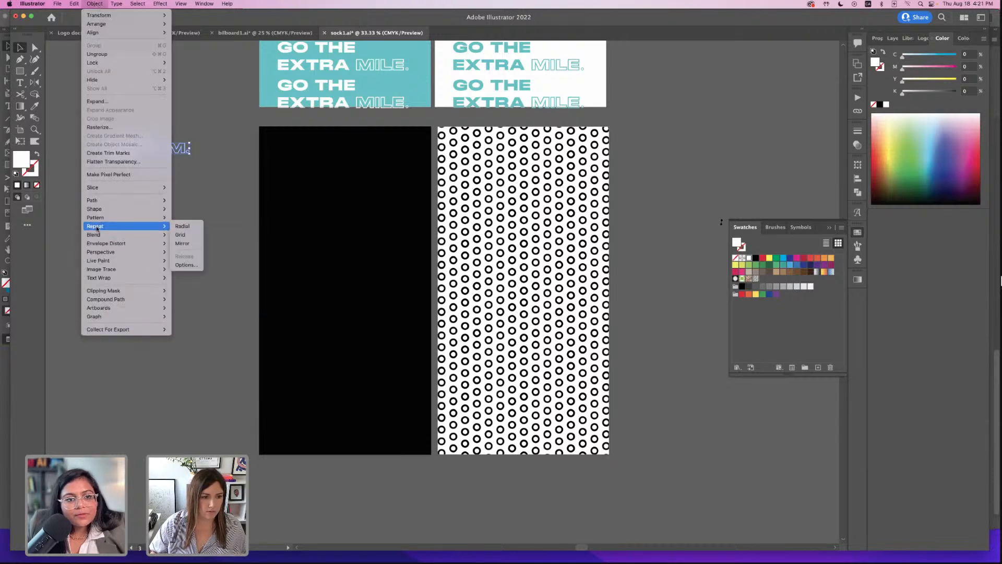
pyautogui.click(180, 234)
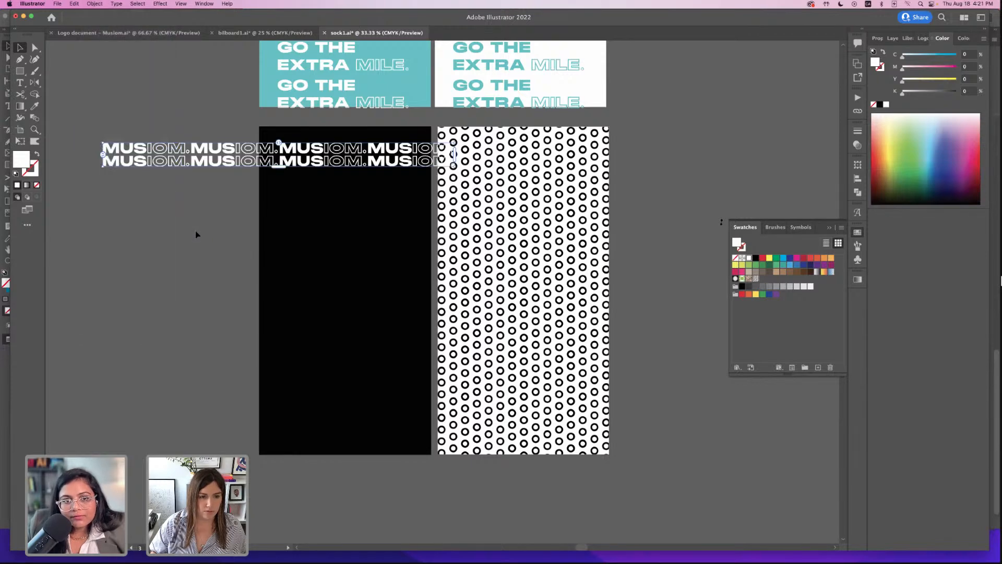
# - Extend the logo grid downward with wider row spacing, and scale the whole grid down over the black artboard
pyautogui.moveTo(279, 166); pyautogui.dragTo(277, 405)
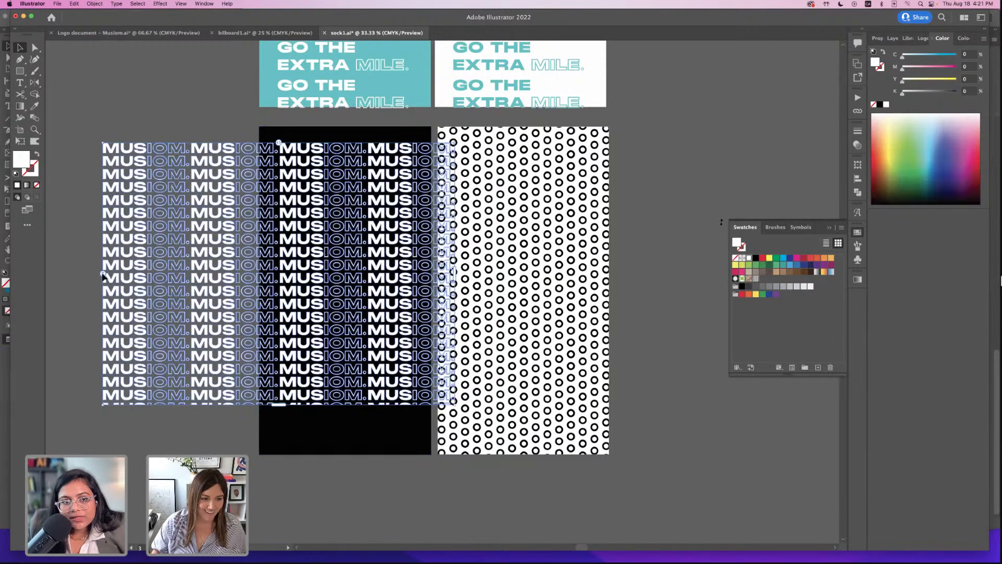
pyautogui.moveTo(103, 274)
pyautogui.mouseDown()
pyautogui.moveTo(163, 274)
pyautogui.moveTo(68, 265)
pyautogui.moveTo(101, 302)
pyautogui.moveTo(102, 291)
pyautogui.mouseUp()
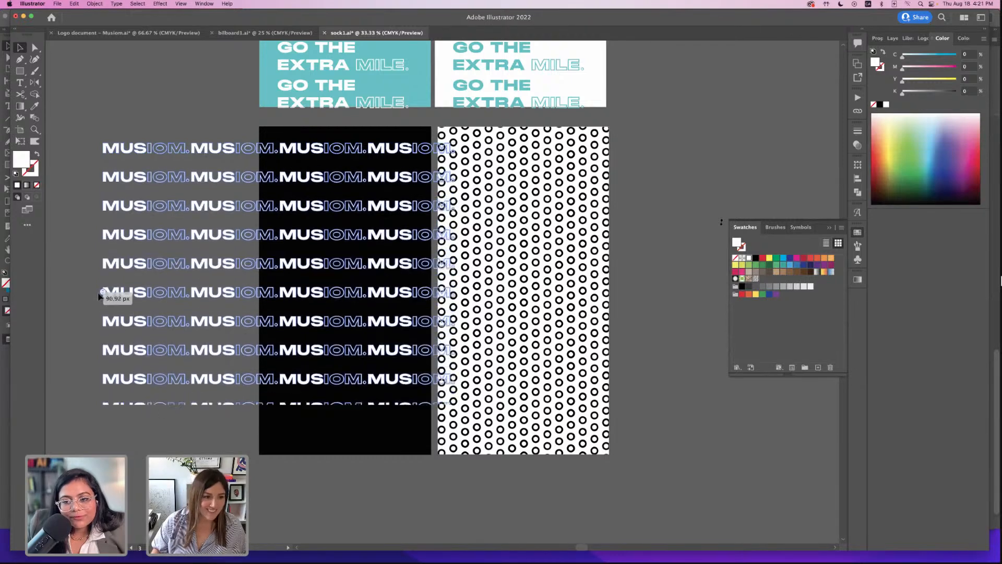
pyautogui.moveTo(101, 139); pyautogui.dragTo(243, 147)
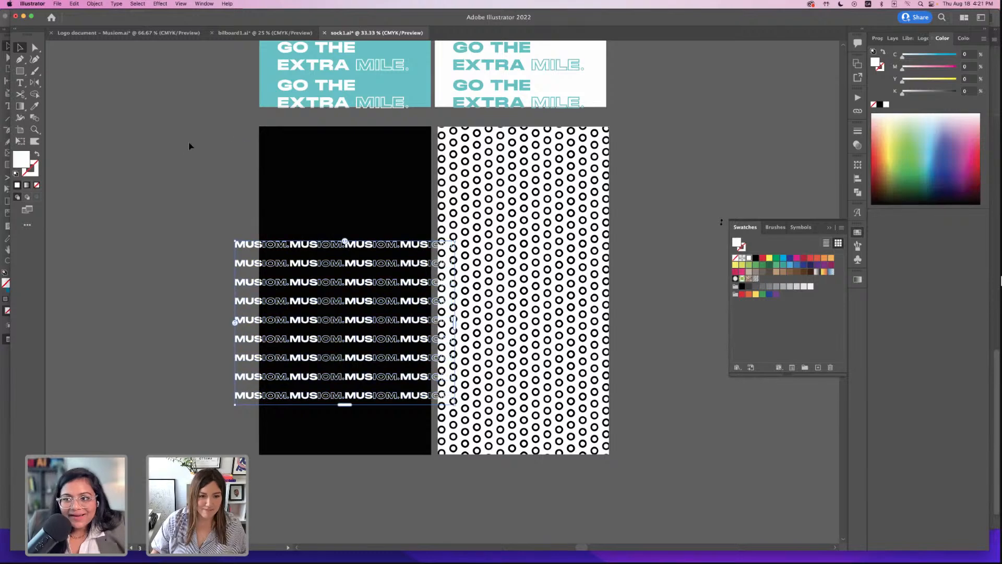
# - Widen the gaps between the logo columns and extend the grid down to the black artboard's lower edge
pyautogui.moveTo(343, 240)
pyautogui.mouseDown()
pyautogui.moveTo(346, 228)
pyautogui.moveTo(335, 237)
pyautogui.moveTo(346, 239)
pyautogui.mouseUp()
pyautogui.moveTo(345, 405); pyautogui.dragTo(344, 458)
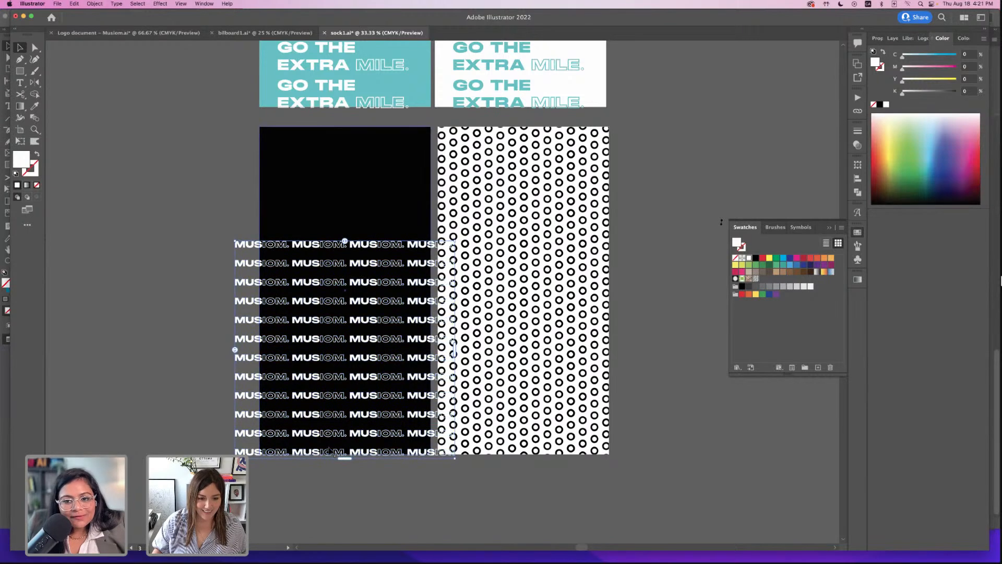
# - Move the logo grid up to the top of the black artboard and extend it downward to cover the artboard's full height
pyautogui.moveTo(366, 289); pyautogui.dragTo(345, 230)
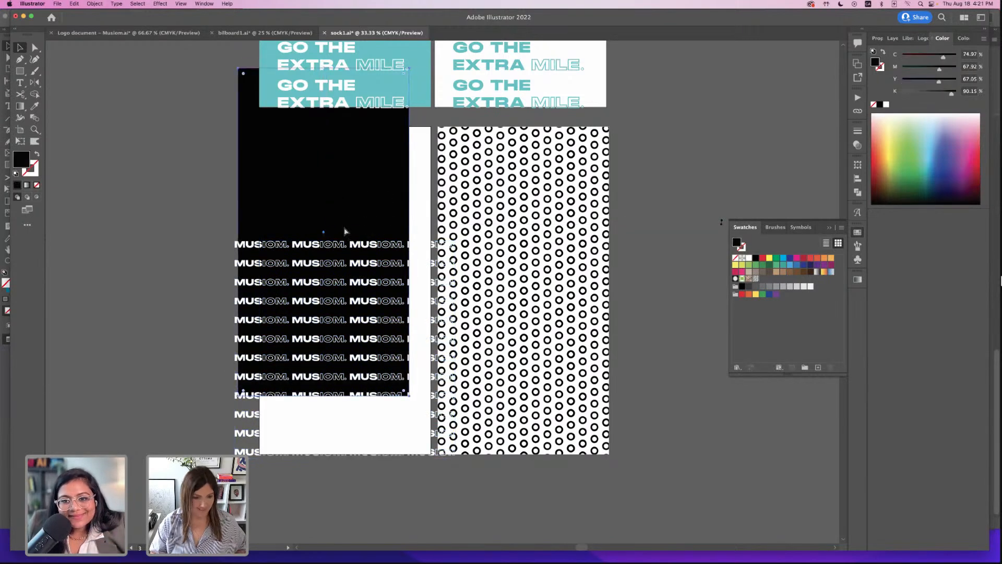
pyautogui.press('super+z')
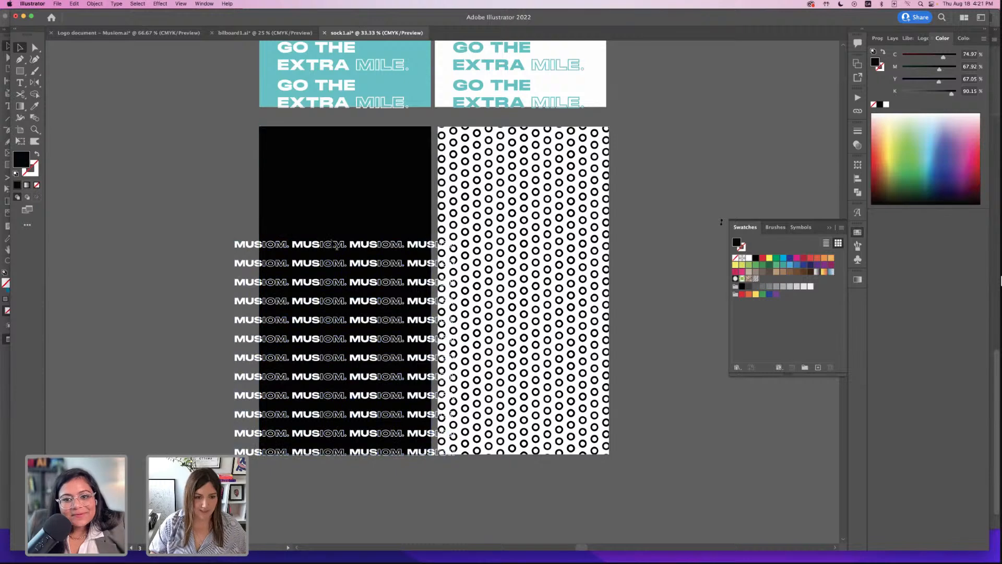
pyautogui.moveTo(345, 244); pyautogui.dragTo(321, 144)
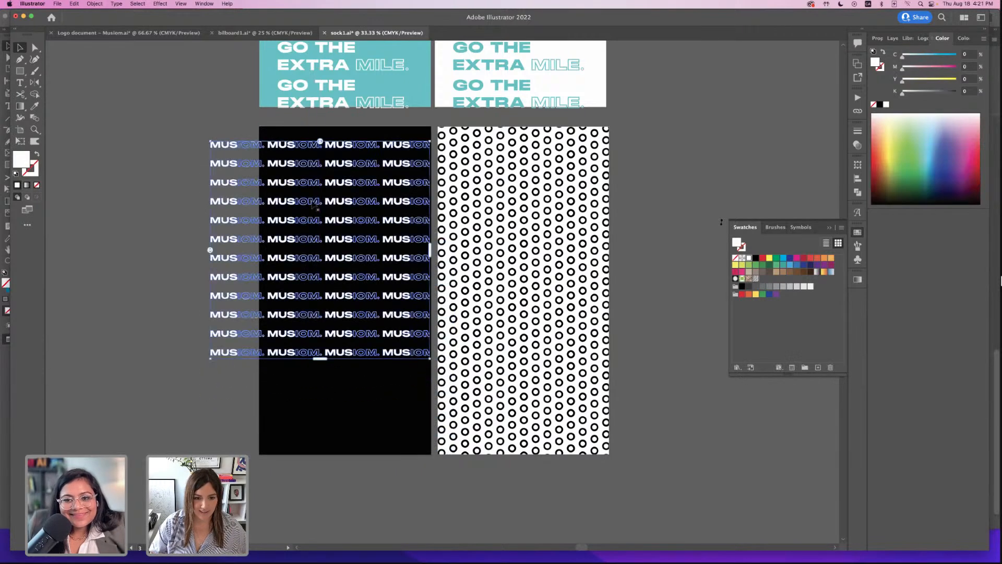
pyautogui.moveTo(324, 365); pyautogui.dragTo(324, 469)
pyautogui.moveTo(305, 188); pyautogui.dragTo(309, 175)
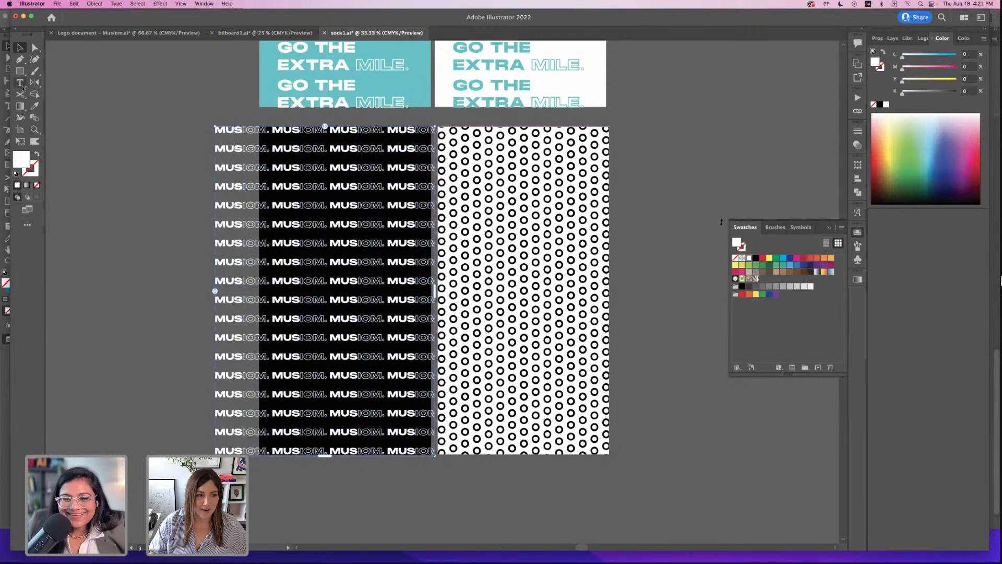
pyautogui.moveTo(326, 469); pyautogui.dragTo(326, 474)
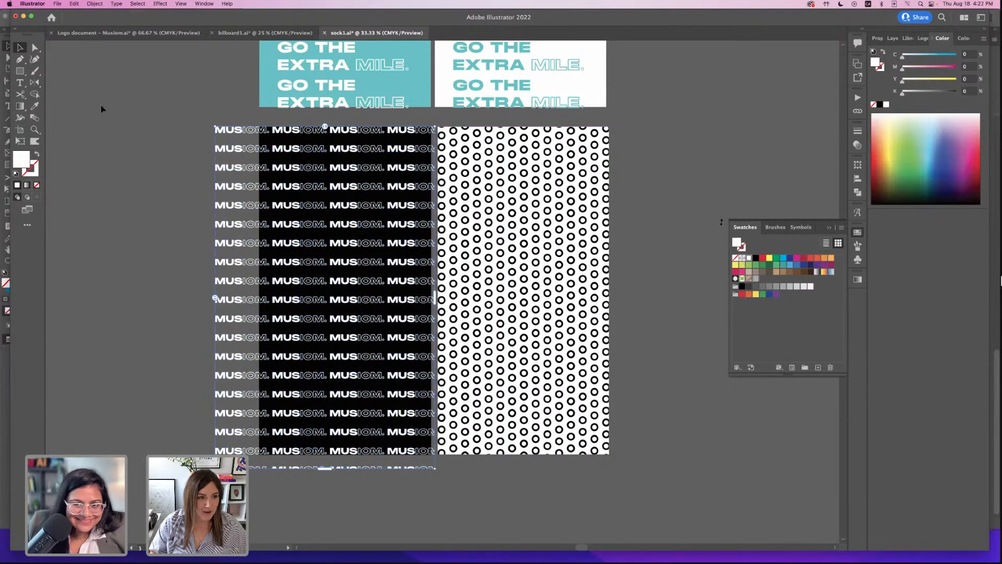
pyautogui.moveTo(251, 149)
pyautogui.mouseDown()
pyautogui.moveTo(251, 137)
pyautogui.moveTo(249, 146)
pyautogui.mouseUp()
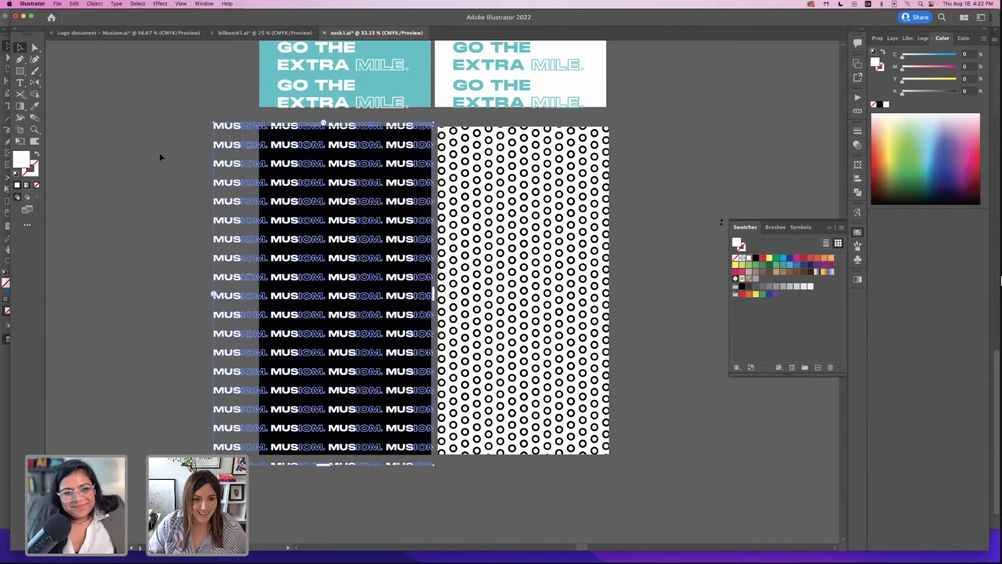
# - Save sock1.ai and switch to Adobe Bridge to show the mockup files
pyautogui.press('super+s')
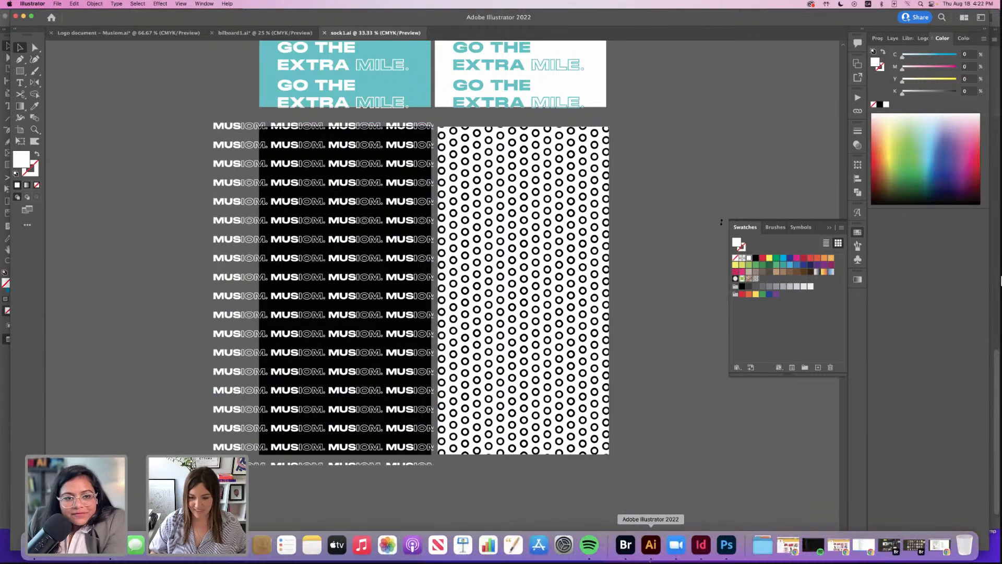
pyautogui.click(727, 547)
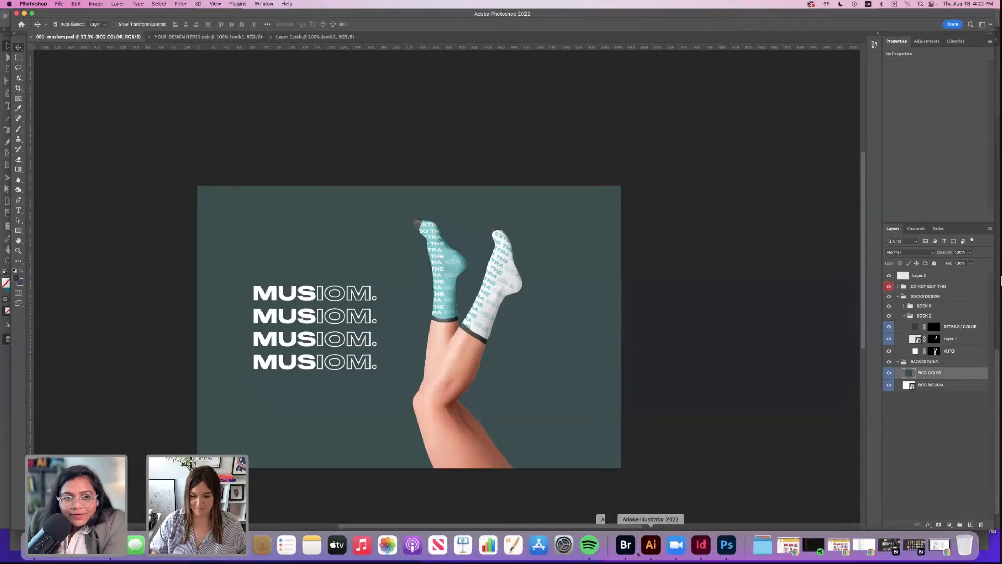
pyautogui.click(626, 546)
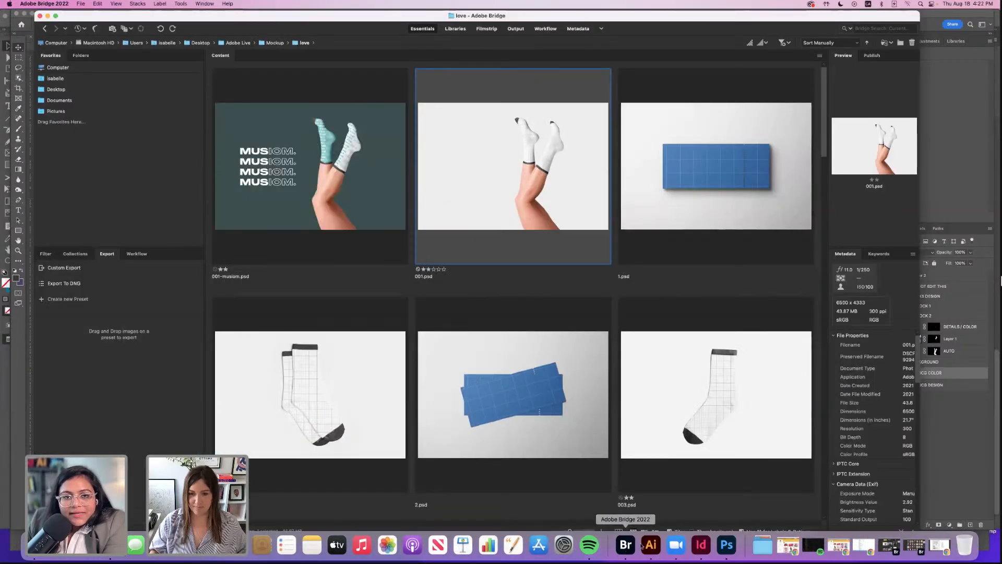
# - Open the boots-and-socks mockup 005.psd from the love folder and open the YOUR DESIGN HERE smart object in the SOCK 1 group
pyautogui.scroll(-10, 375, 403)
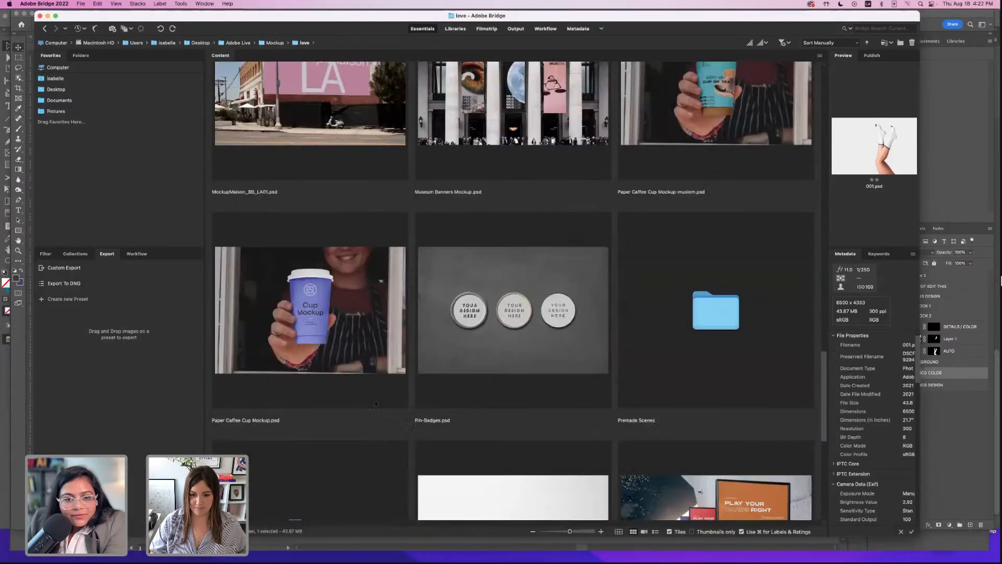
pyautogui.moveTo(827, 367); pyautogui.dragTo(815, 227)
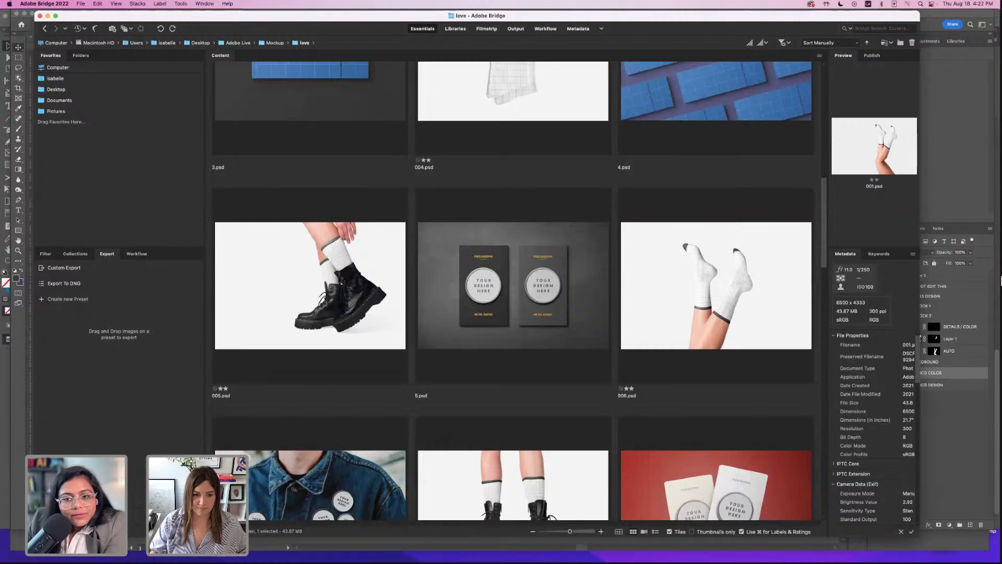
pyautogui.doubleClick(346, 280)
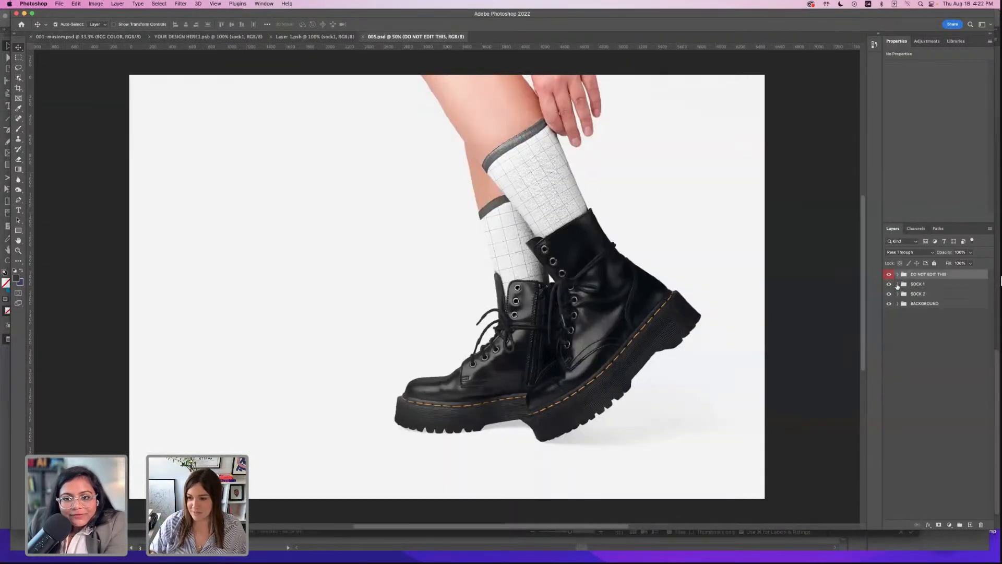
pyautogui.click(898, 284)
pyautogui.doubleClick(910, 307)
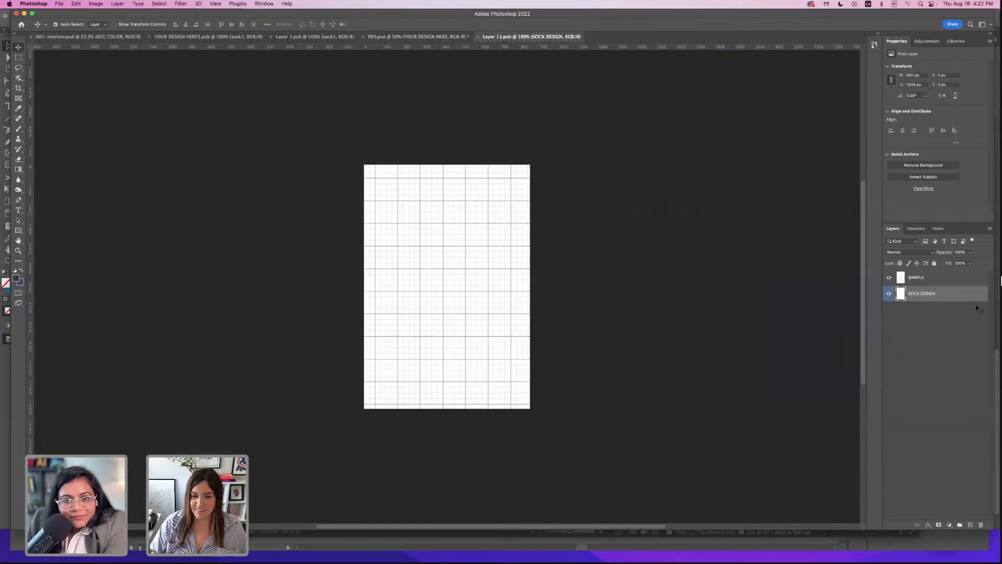
# - Place page 3 of sock1.ai from the Desktop into the SOCK 1 design as a linked smart object
pyautogui.click(58, 3)
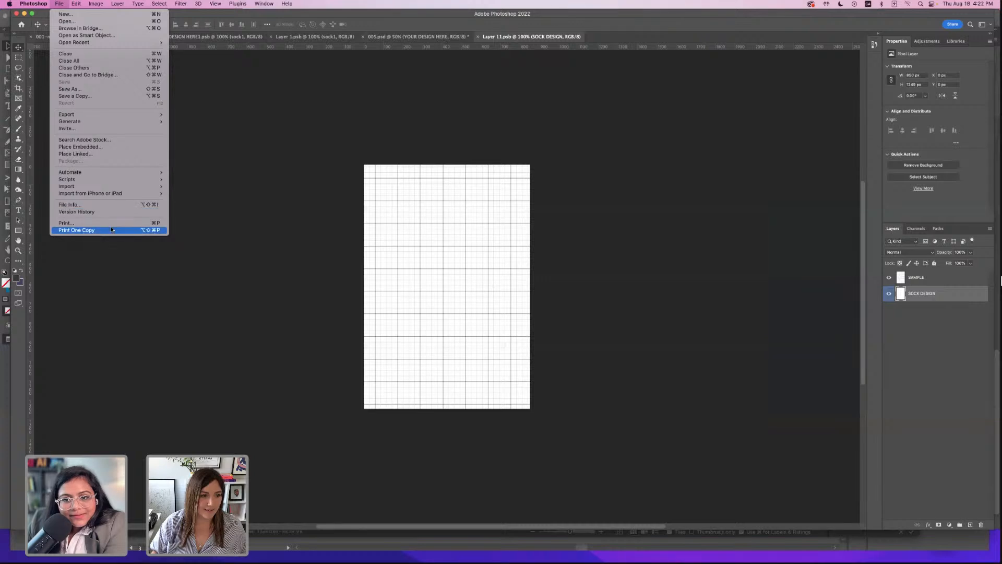
pyautogui.click(96, 155)
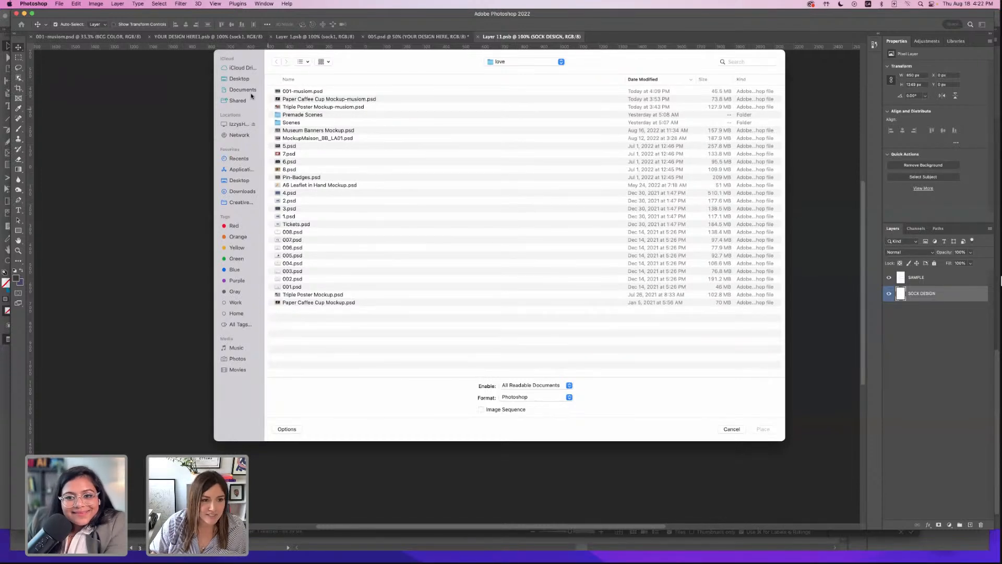
pyautogui.click(240, 79)
pyautogui.click(307, 92)
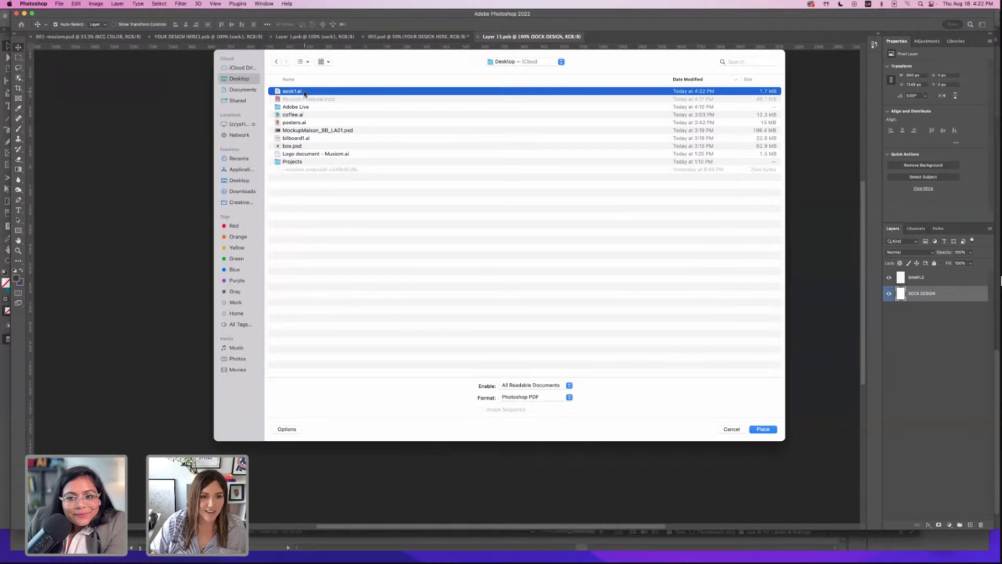
pyautogui.doubleClick(304, 92)
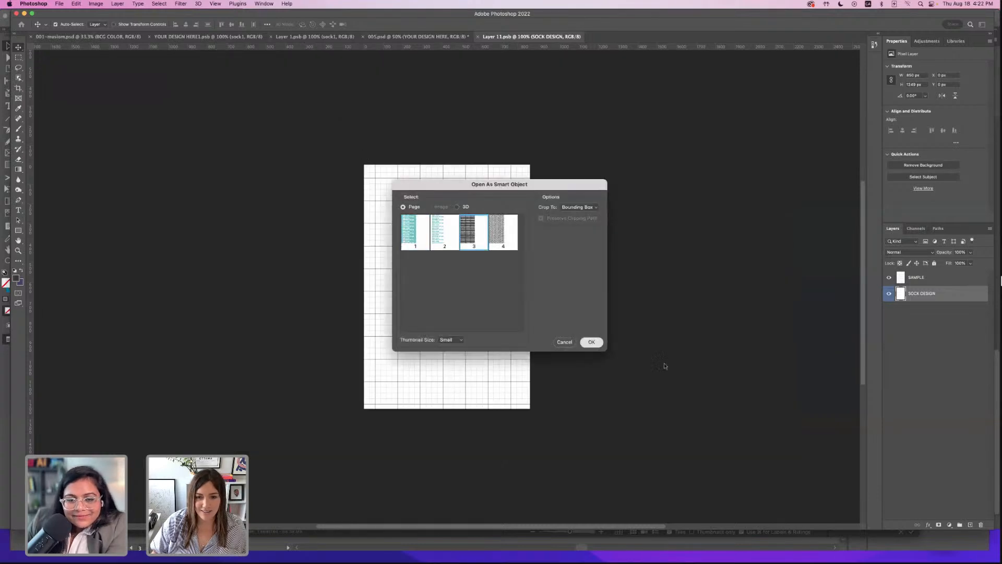
pyautogui.press('Return')
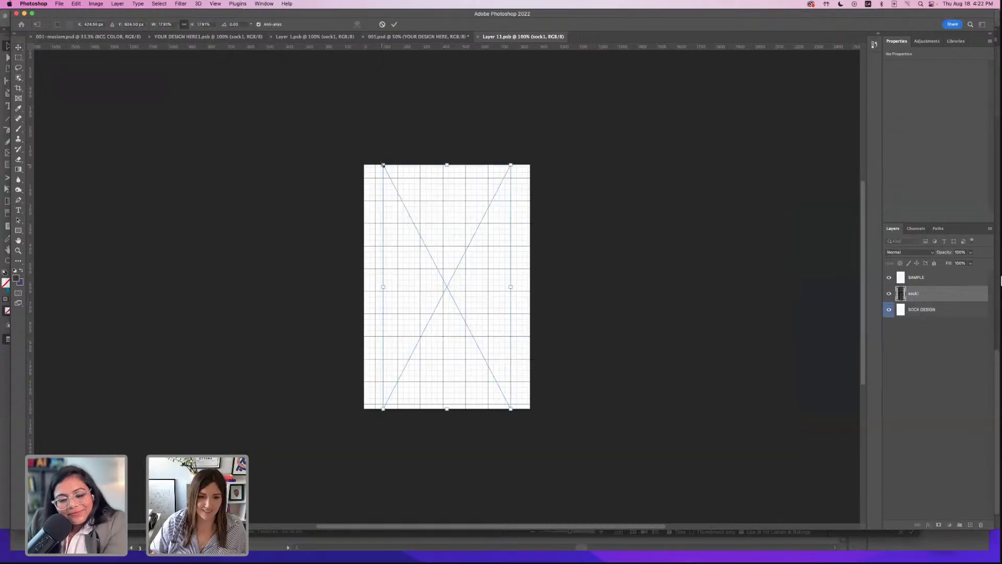
# - Scale the placed logo artwork past the canvas edges and move its layer above SAMPLE
pyautogui.moveTo(383, 164); pyautogui.dragTo(354, 109)
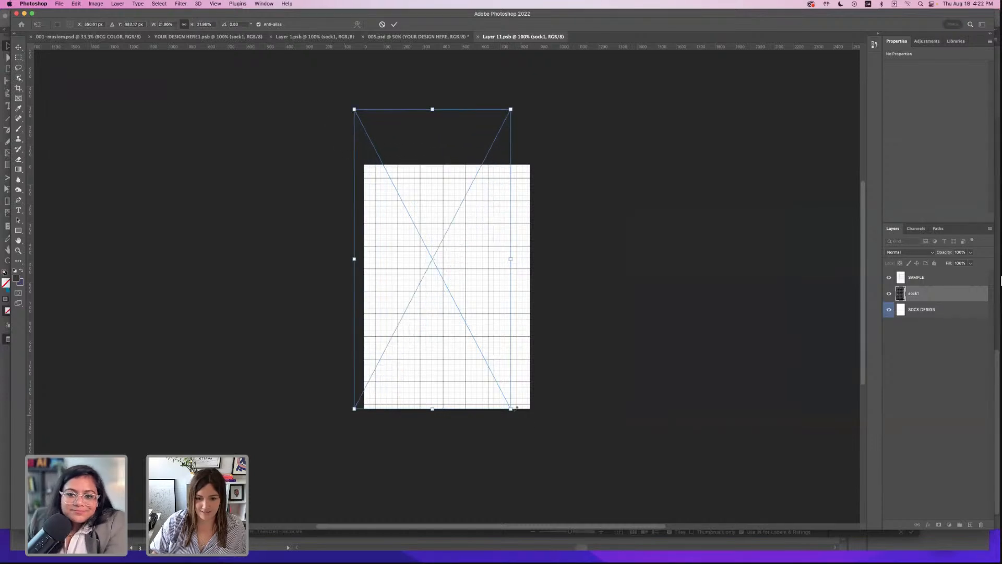
pyautogui.moveTo(516, 408); pyautogui.dragTo(546, 451)
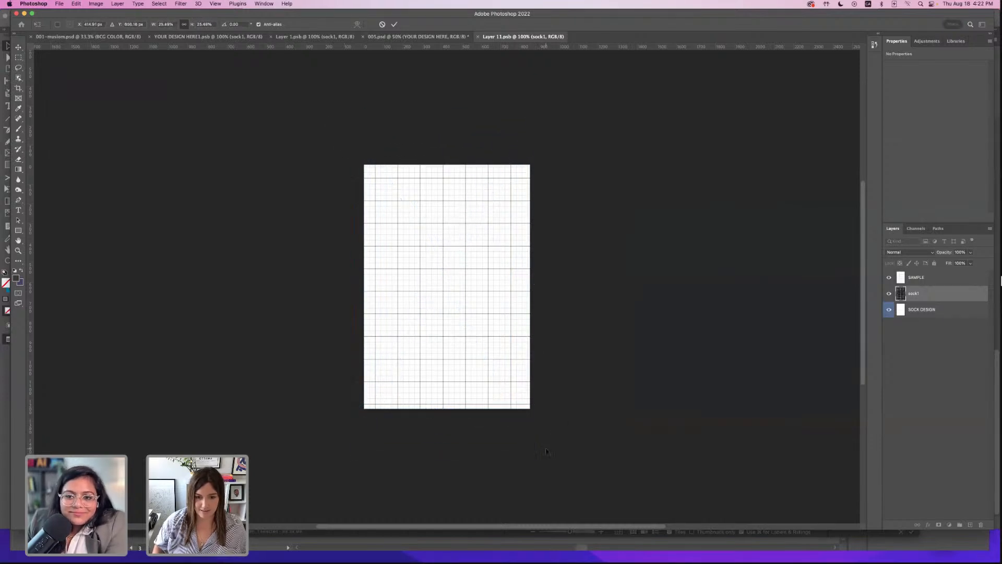
pyautogui.press('Return')
pyautogui.moveTo(936, 296); pyautogui.dragTo(934, 274)
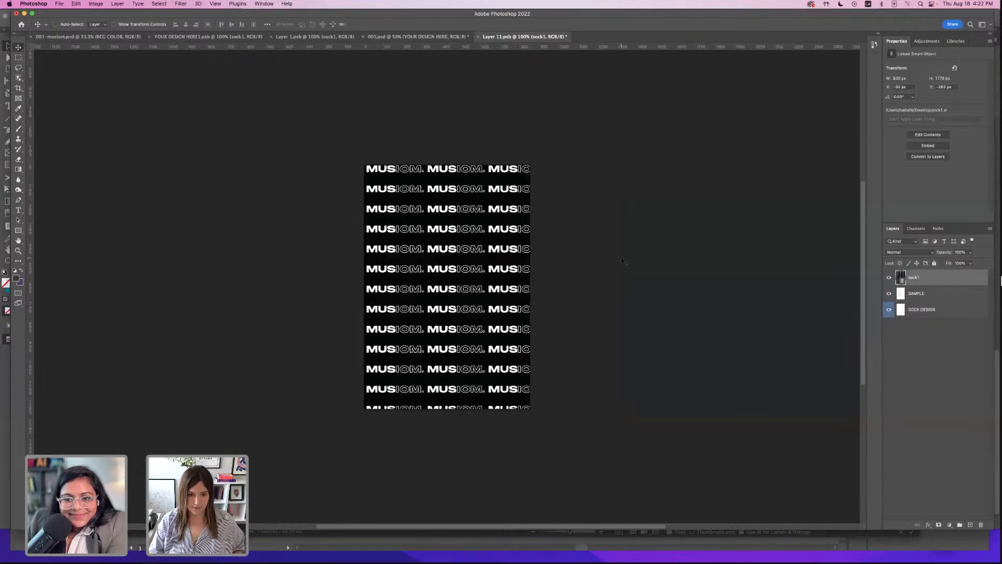
# - Enlarge the logo artwork slightly more toward the upper-left corner, then save the smart object and return to 005.psd
pyautogui.press('super+t')
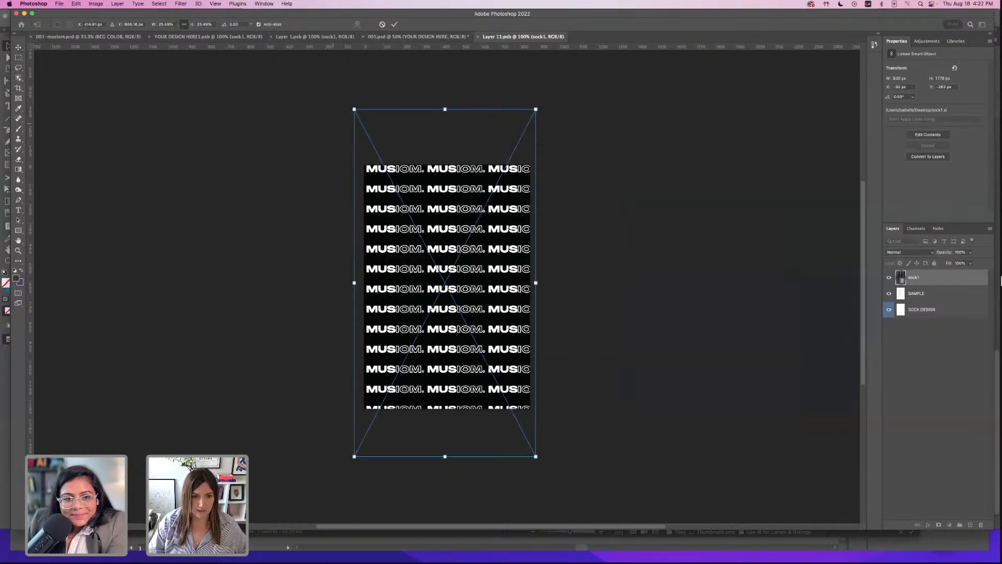
pyautogui.moveTo(354, 109); pyautogui.dragTo(349, 106)
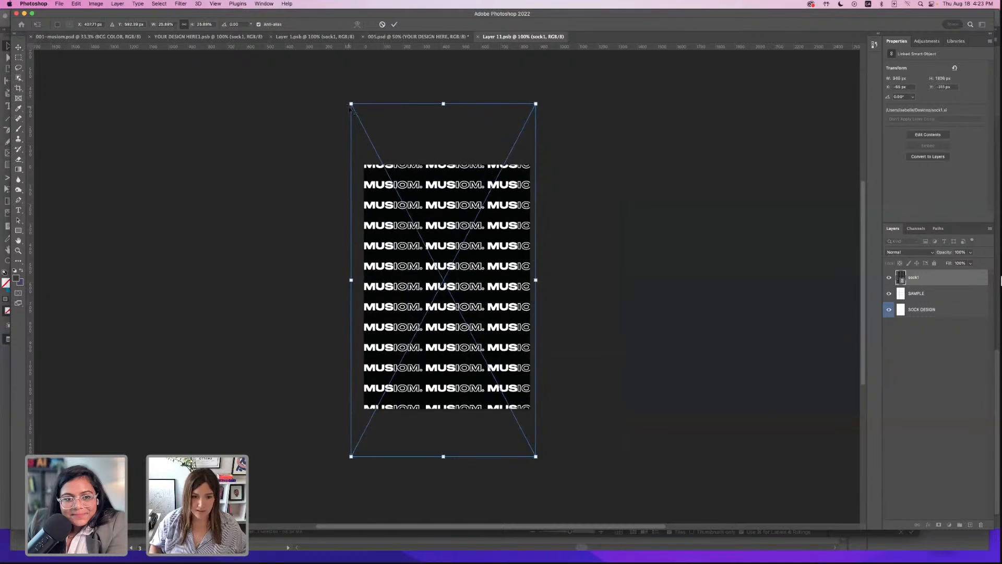
pyautogui.press('Return')
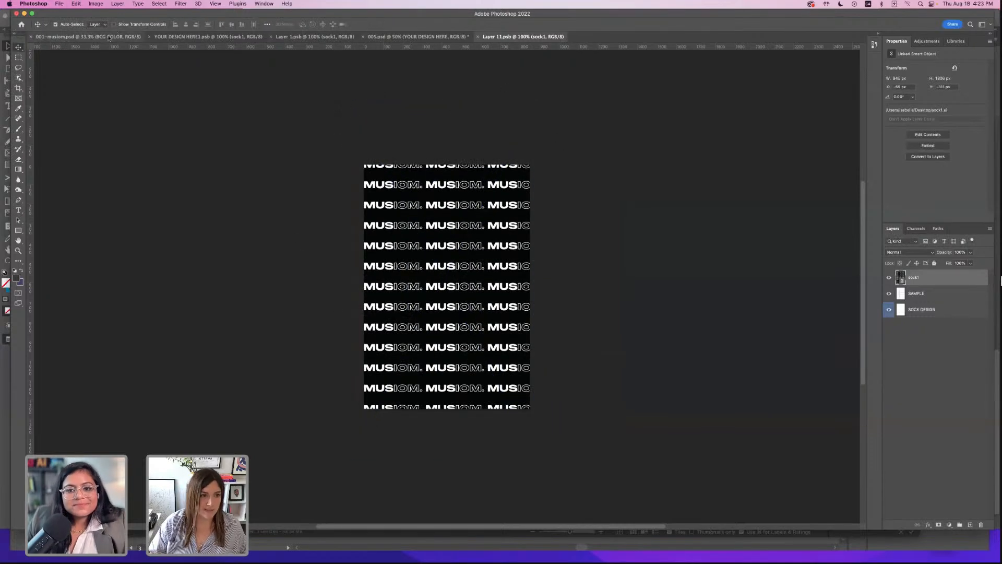
pyautogui.click(413, 36)
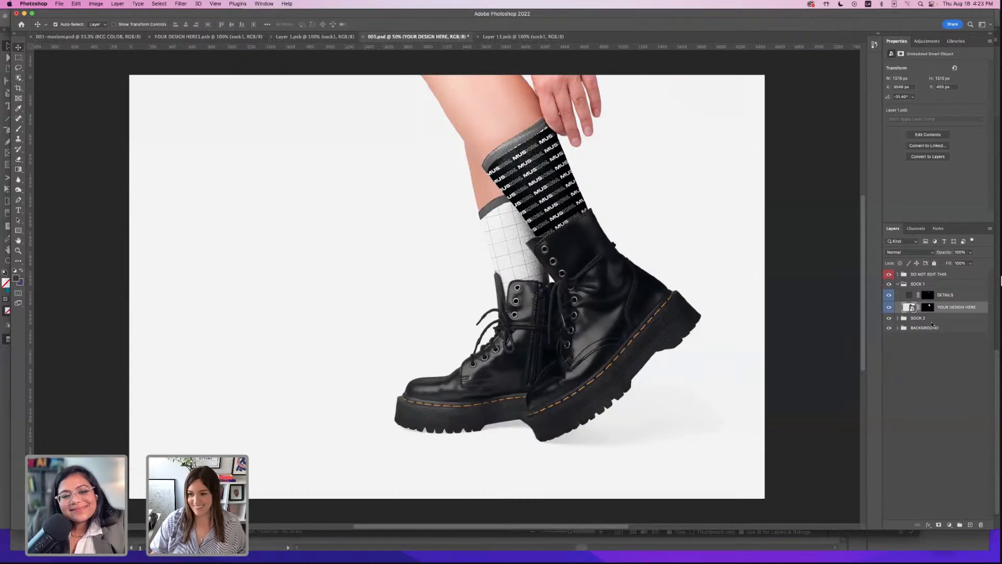
# - Open the YOUR DESIGN HERE smart object in the SOCK 2 group and place page 4 of sock1.ai as a linked smart object
pyautogui.click(898, 318)
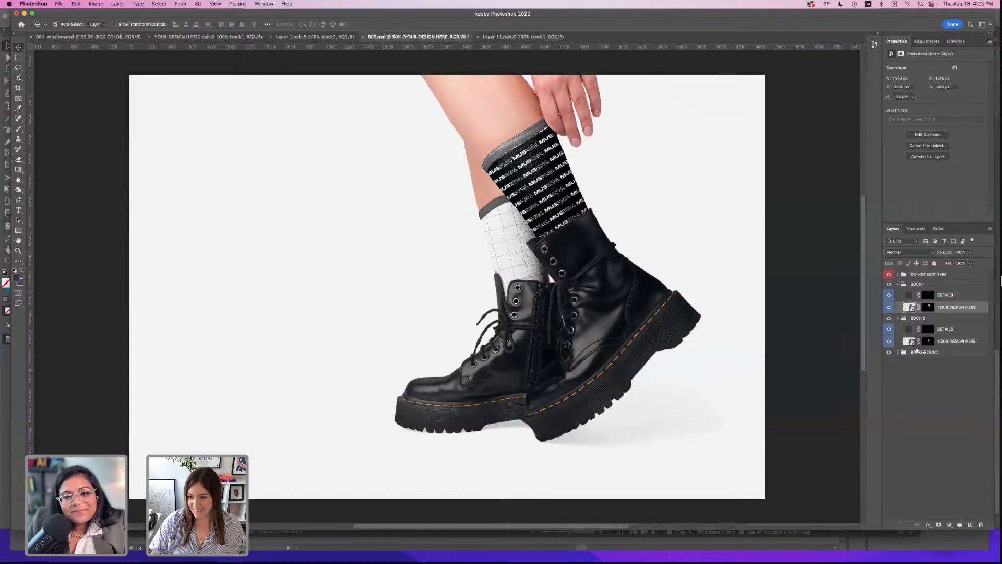
pyautogui.doubleClick(911, 342)
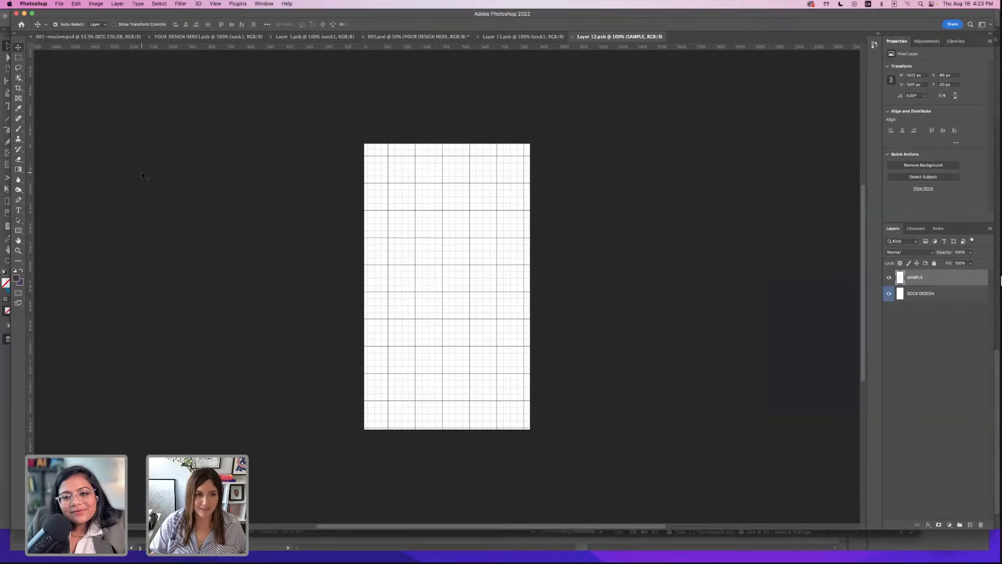
pyautogui.click(60, 4)
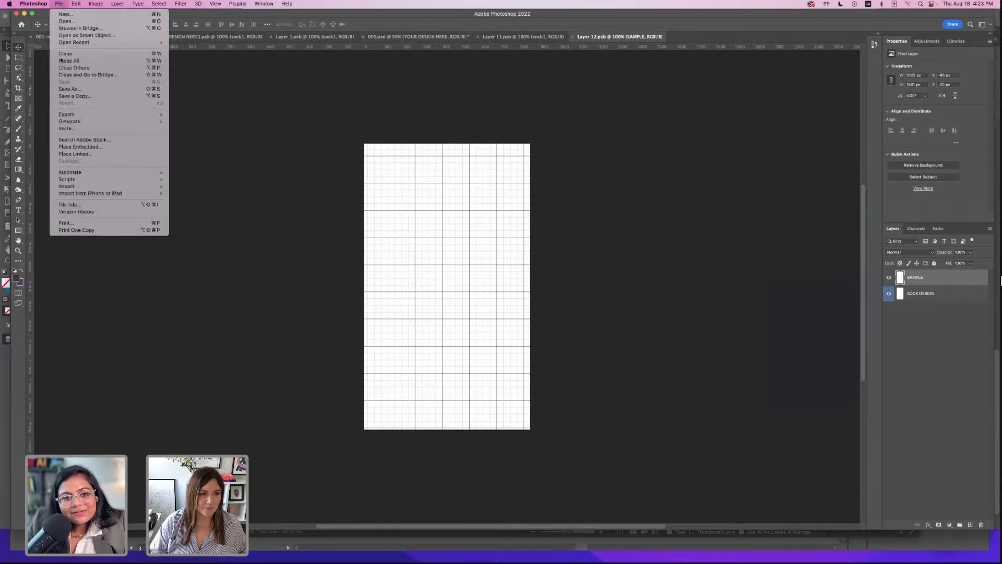
pyautogui.moveTo(96, 187)
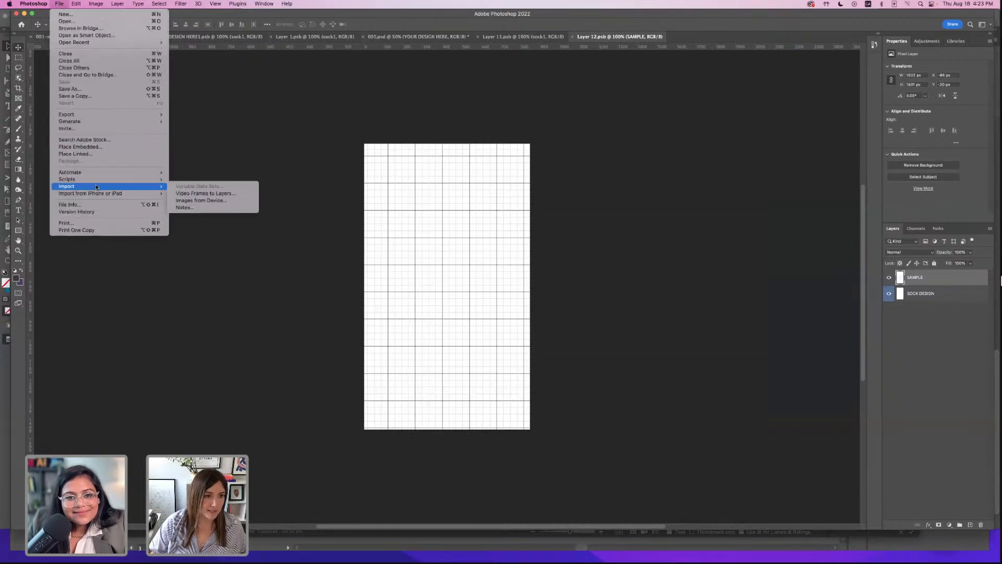
pyautogui.click(99, 146)
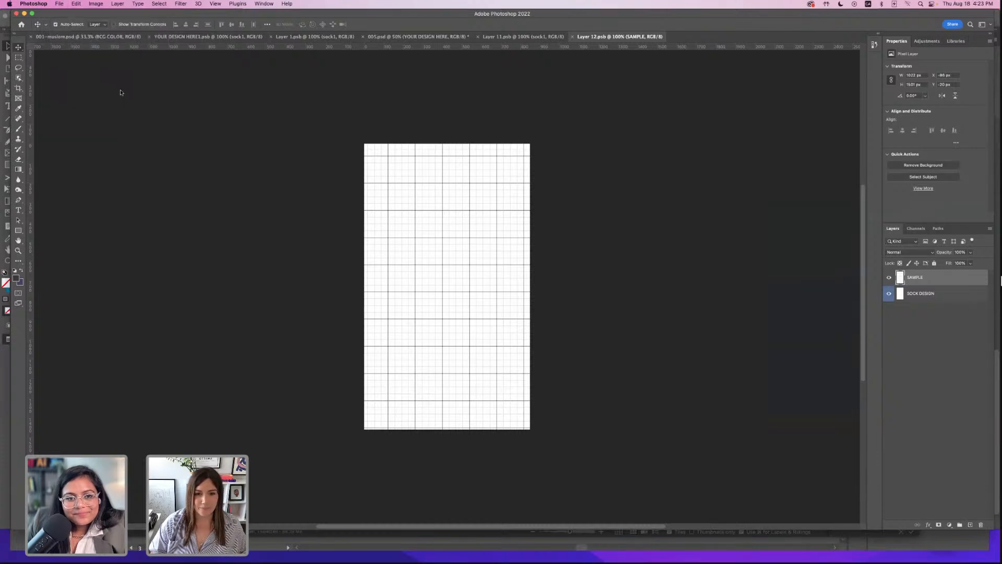
pyautogui.doubleClick(305, 91)
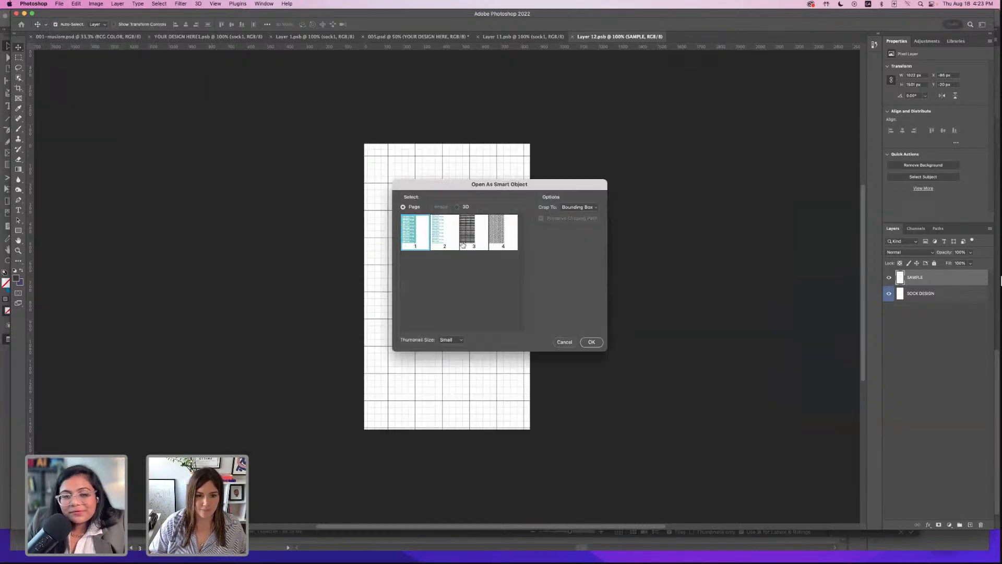
pyautogui.click(503, 233)
pyautogui.click(589, 342)
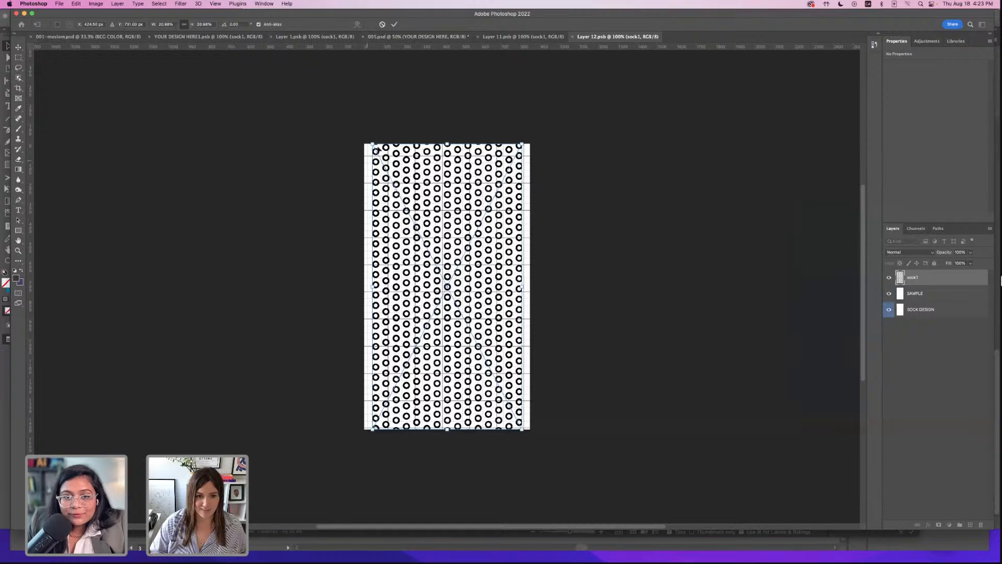
# - Scale the placed ring pattern to cover the whole canvas and hide the SAMPLE layer
pyautogui.moveTo(370, 142); pyautogui.dragTo(357, 113)
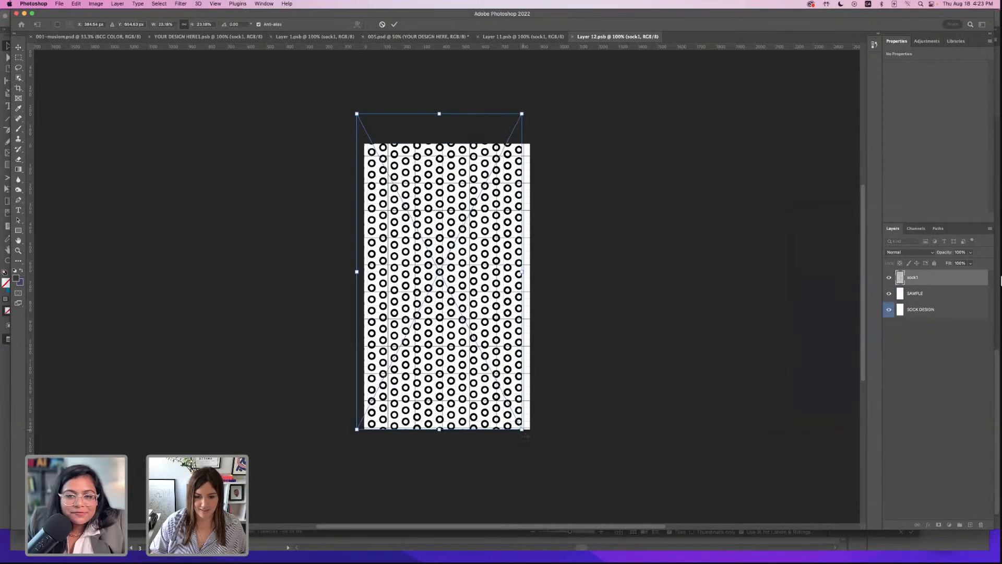
pyautogui.moveTo(522, 430); pyautogui.dragTo(535, 454)
pyautogui.press('Return')
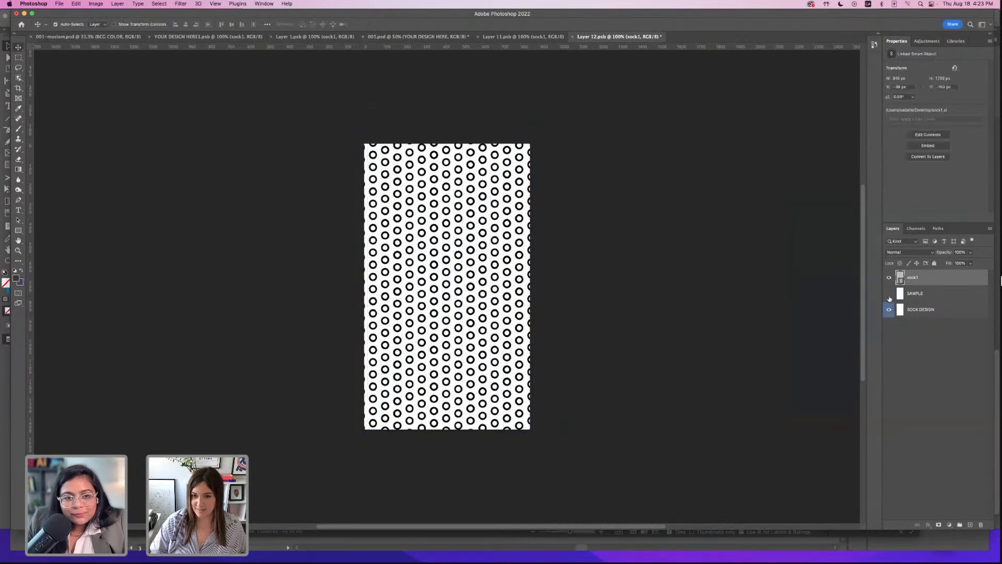
# - Save the ring-pattern smart object and return to 005.psd to view the full mockup
pyautogui.click(931, 374)
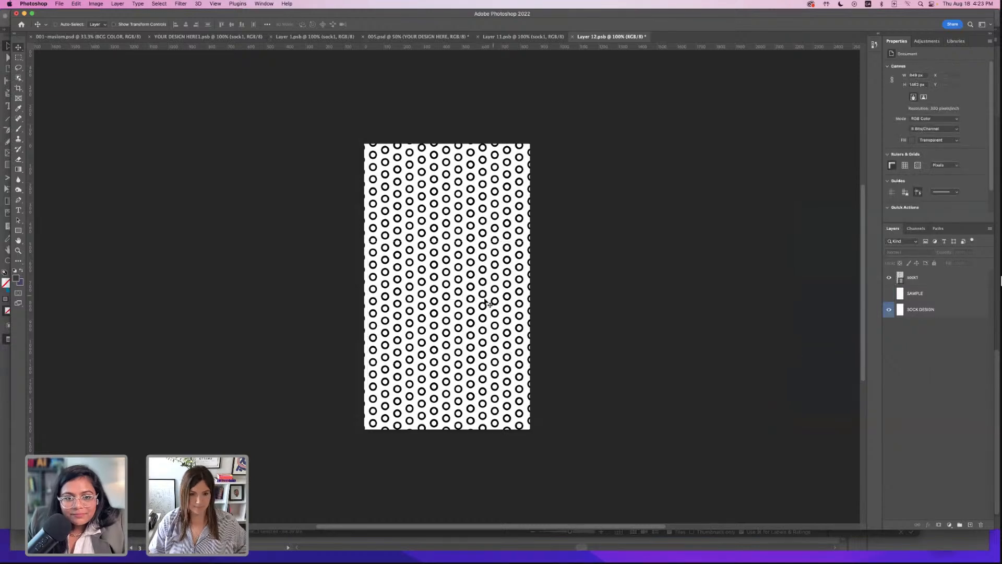
pyautogui.click(932, 295)
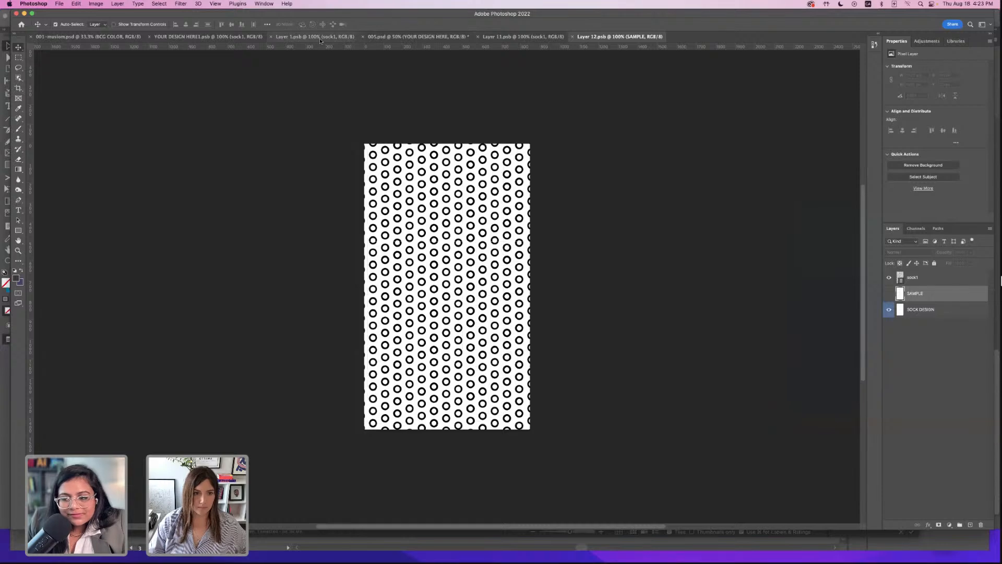
pyautogui.click(412, 36)
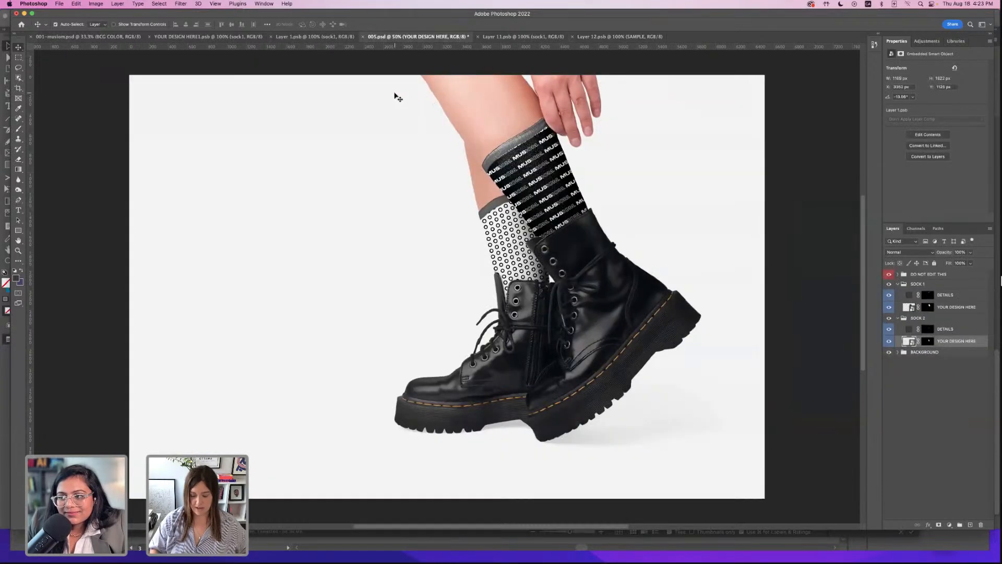
pyautogui.press('super+minus')
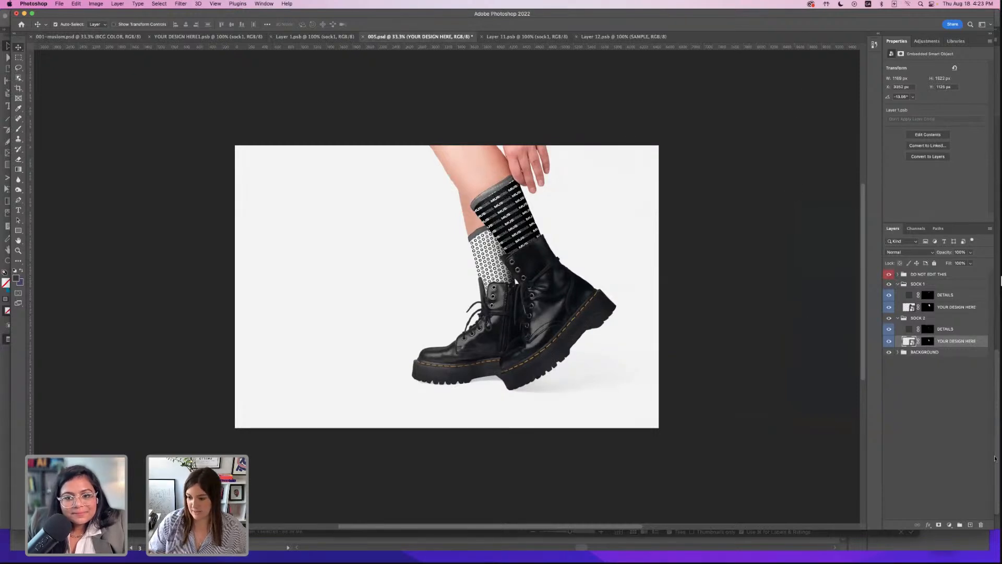
# - Change the BCG COLOR fill in the BACKGROUND group to dark red 7e2b2b
pyautogui.click(898, 352)
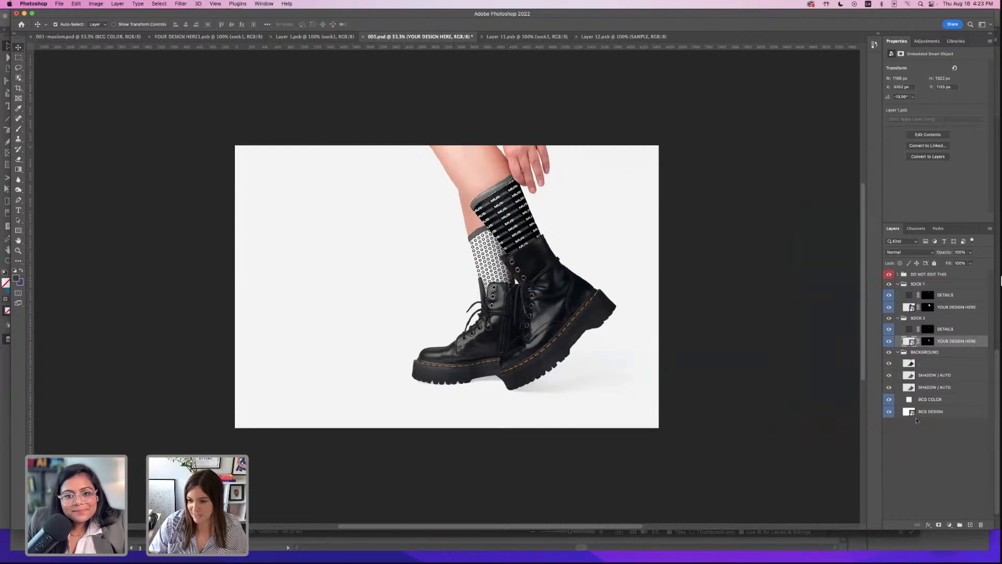
pyautogui.doubleClick(909, 401)
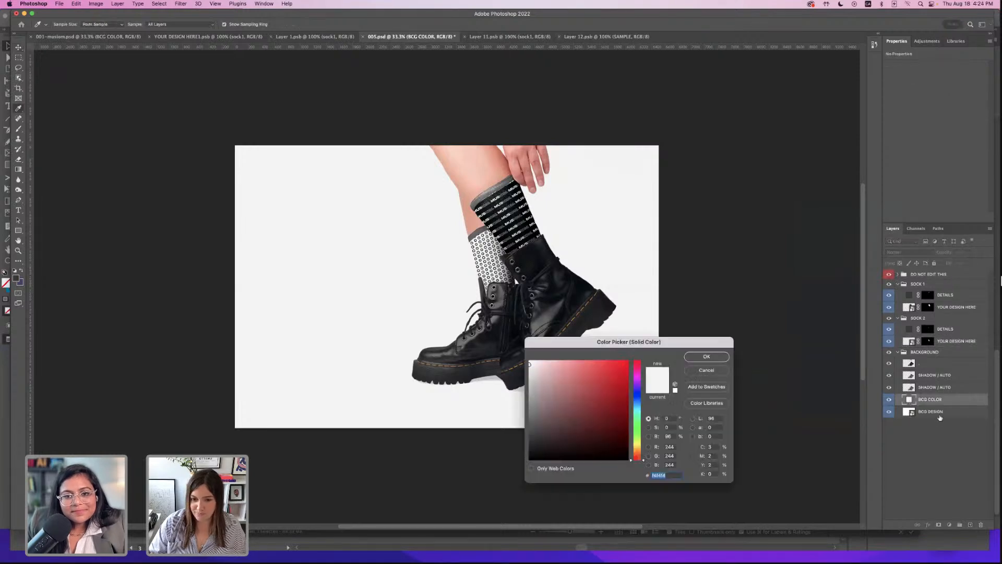
pyautogui.moveTo(605, 388); pyautogui.dragTo(593, 411)
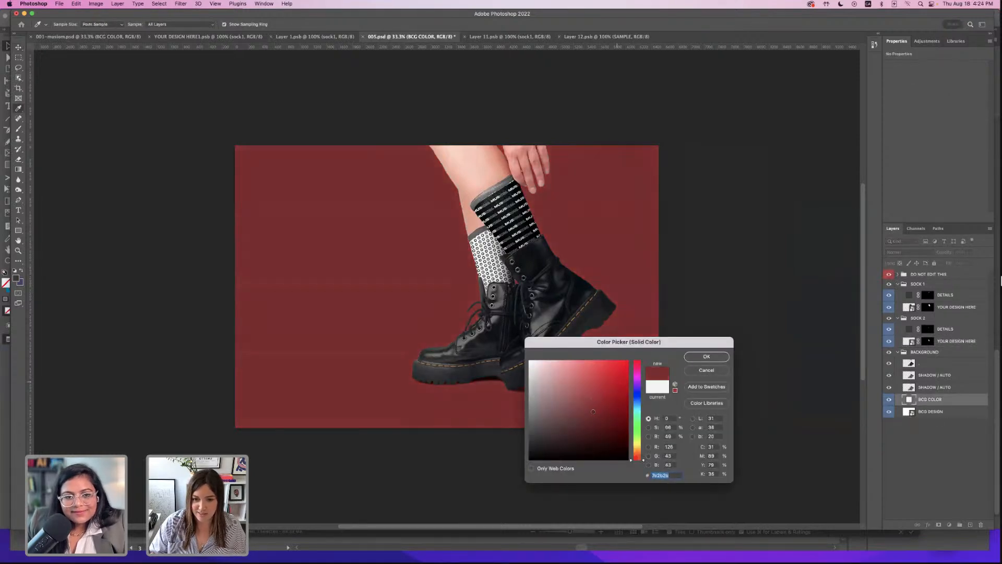
pyautogui.click(706, 357)
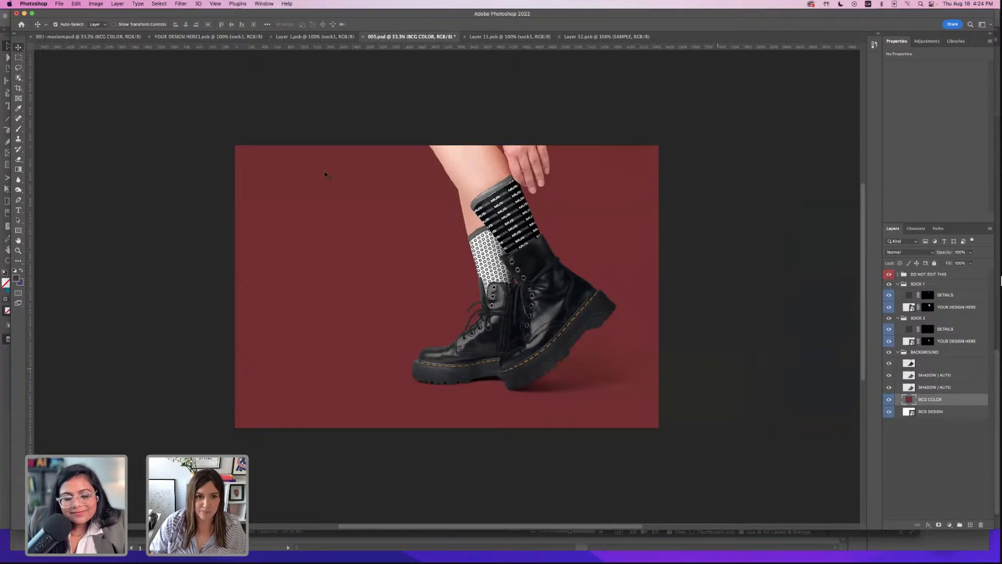
# - Save the boot mockup on the computer as 005-musiom.psd in the love folder, in Photoshop format
pyautogui.click(60, 5)
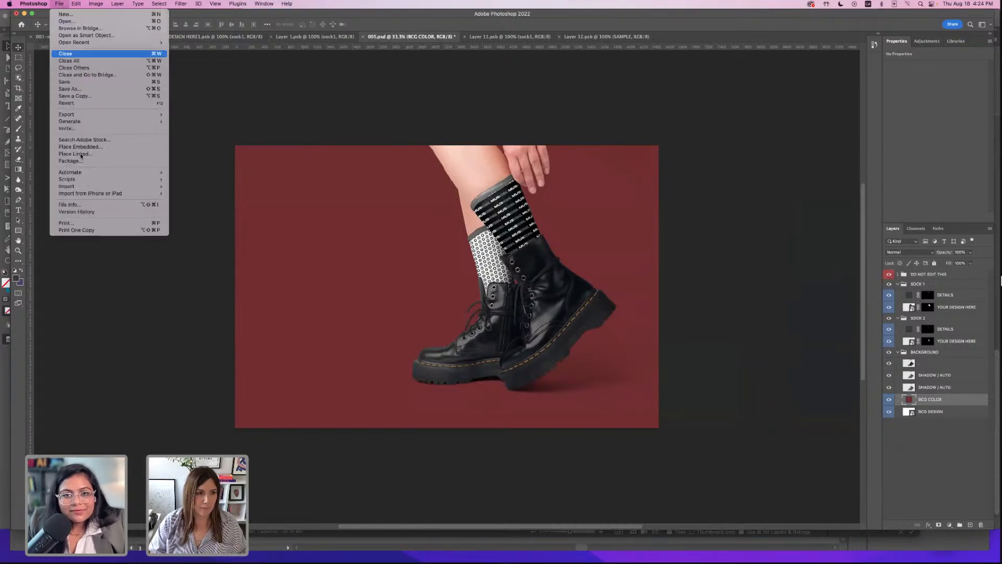
pyautogui.click(78, 89)
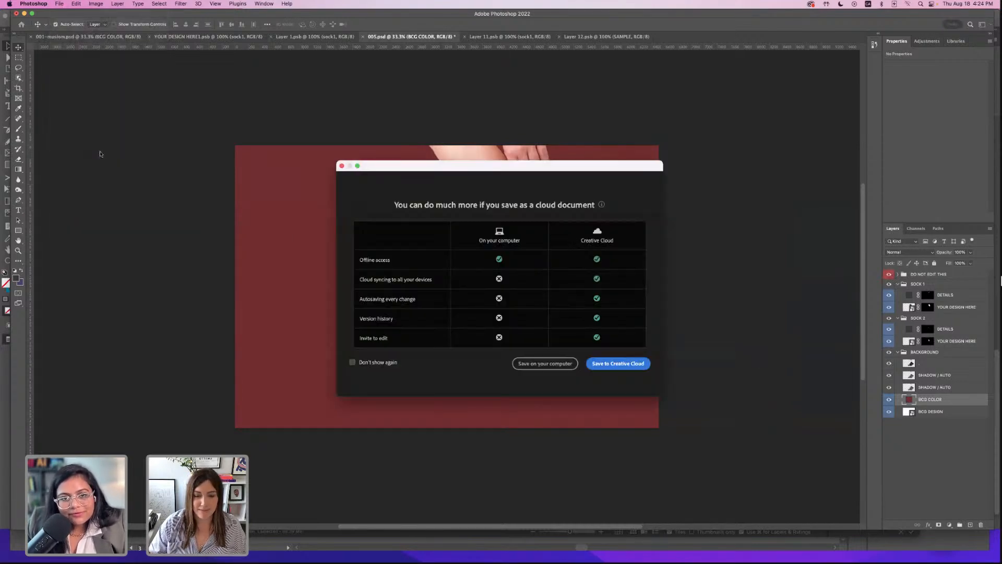
pyautogui.click(541, 365)
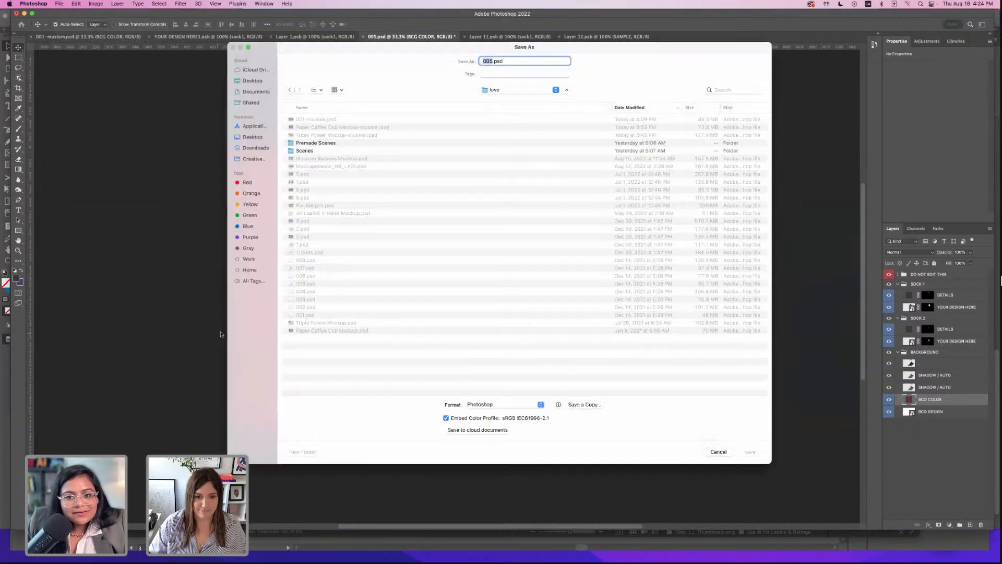
pyautogui.click(319, 120)
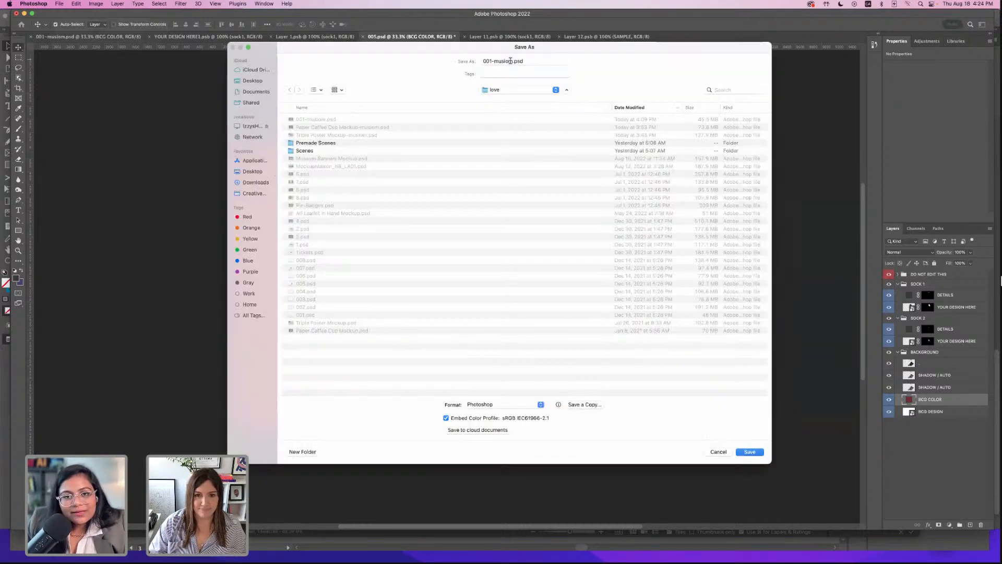
pyautogui.press('BackSpace')
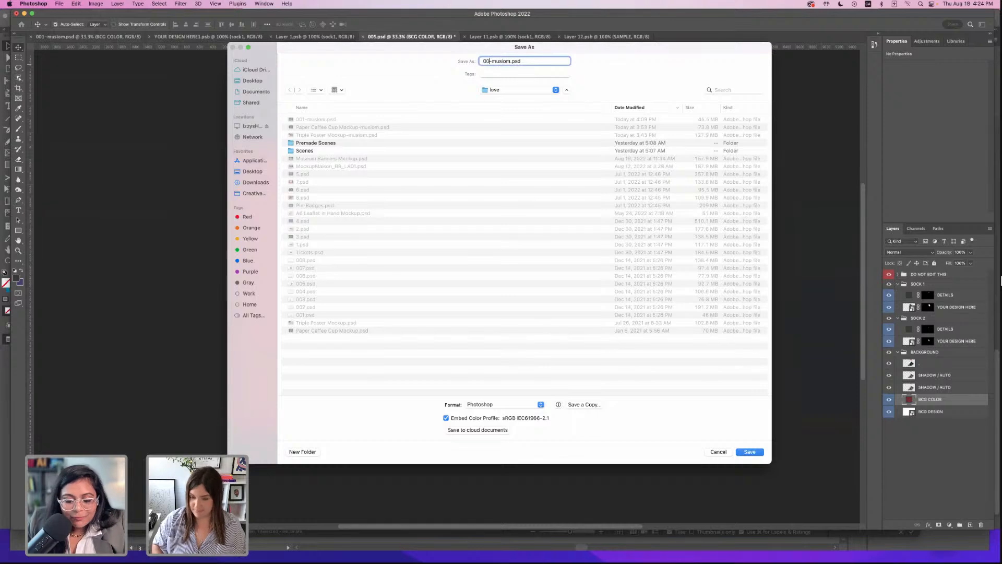
pyautogui.write('5')
pyautogui.press('Return')
pyautogui.click(591, 243)
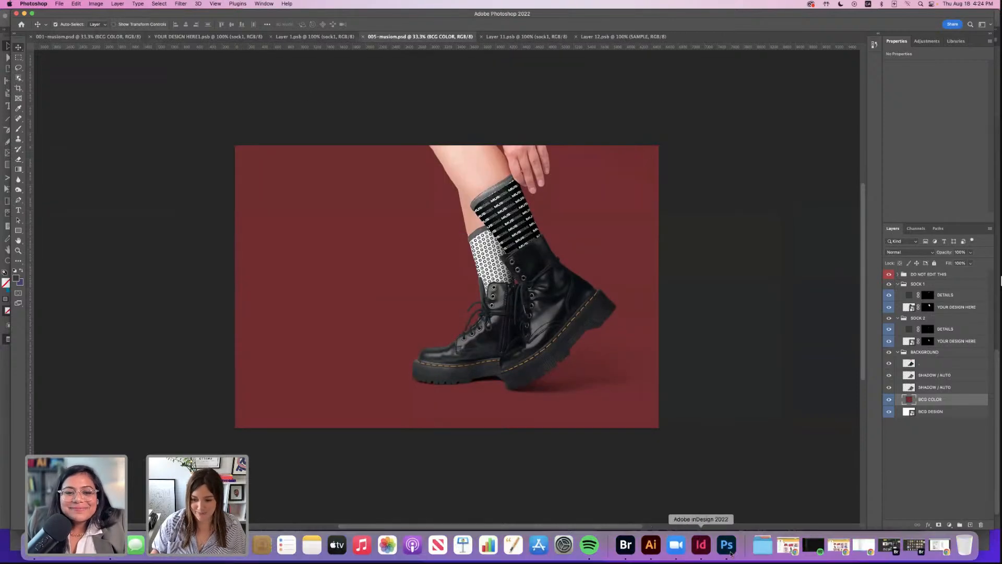
# - Switch to InDesign to check the sock mockup on page 30 of the proposal, and return to Photoshop
pyautogui.click(701, 546)
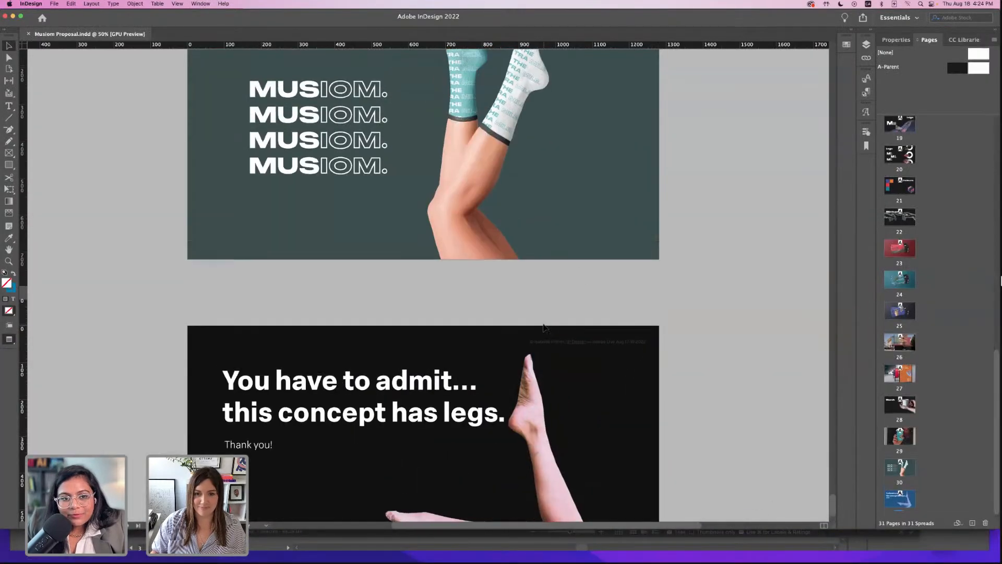
pyautogui.click(582, 258)
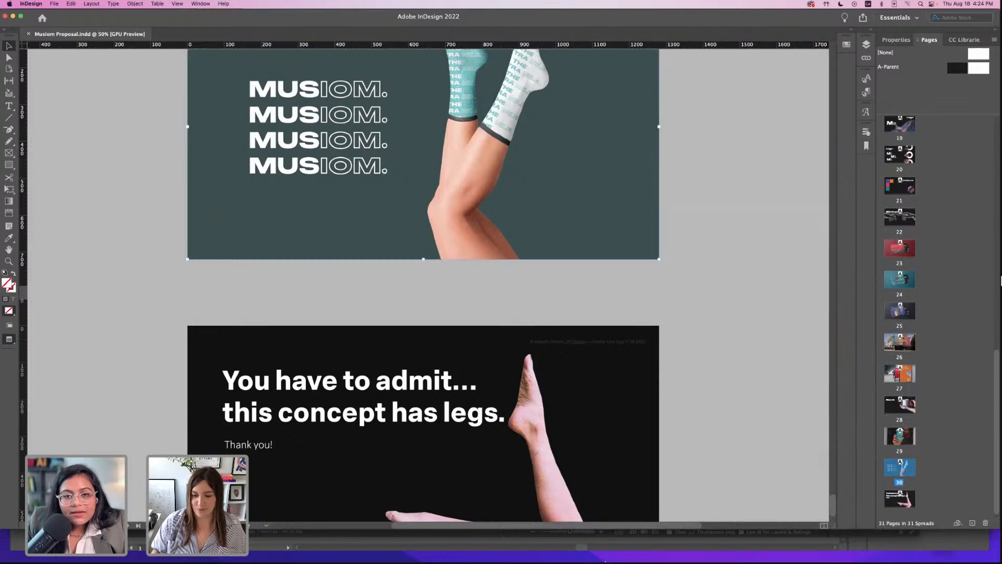
pyautogui.moveTo(606, 561)
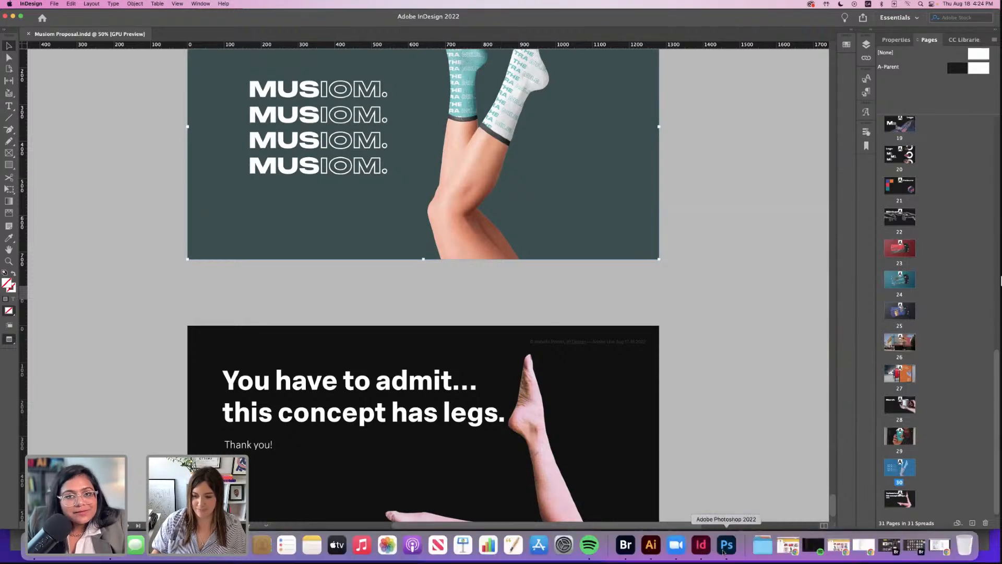
pyautogui.click(726, 546)
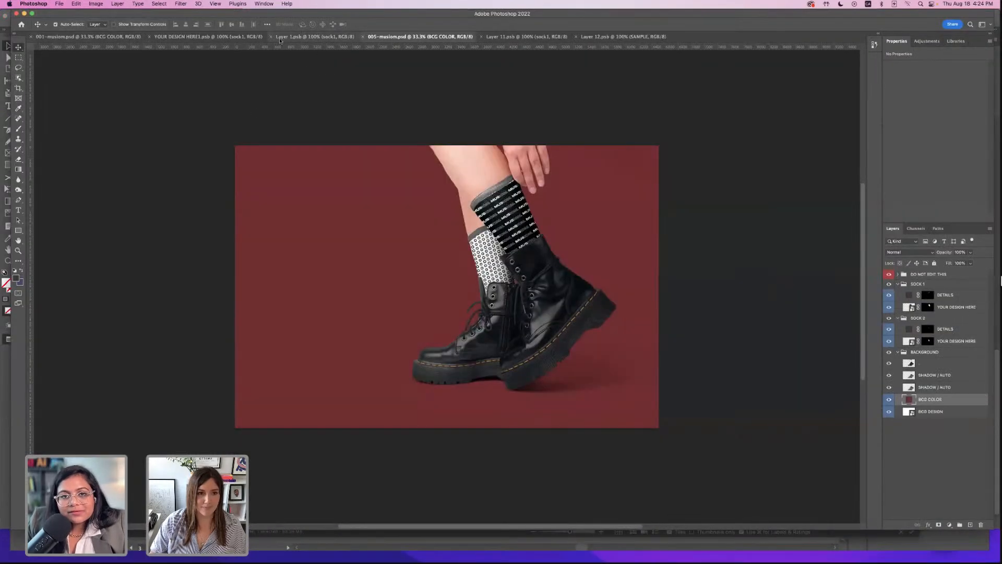
# - Copy the stacked MUSIOM. text layer from 001-musiom.psd and paste it into 005-musiom.psd
pyautogui.click(108, 37)
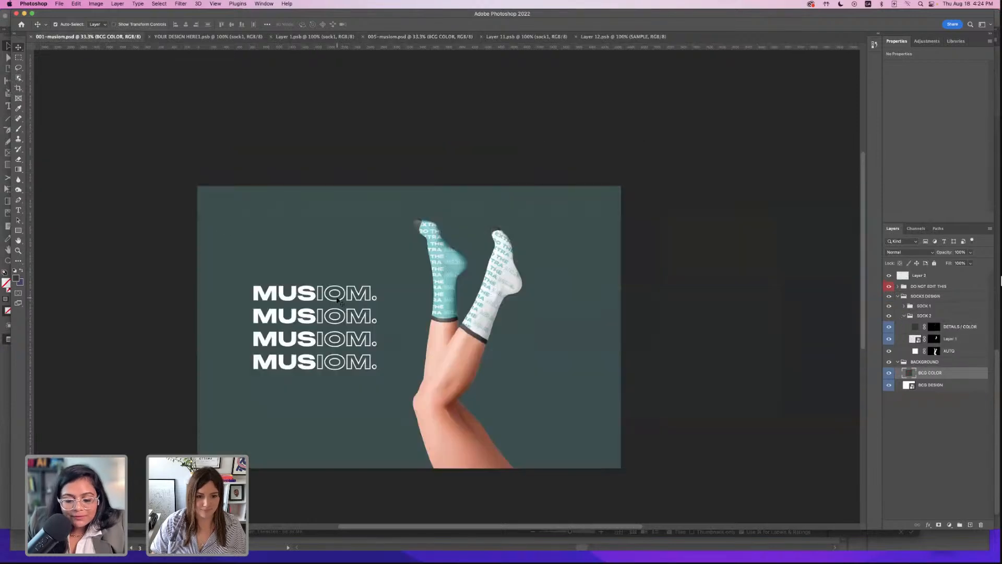
pyautogui.moveTo(339, 297); pyautogui.dragTo(345, 299)
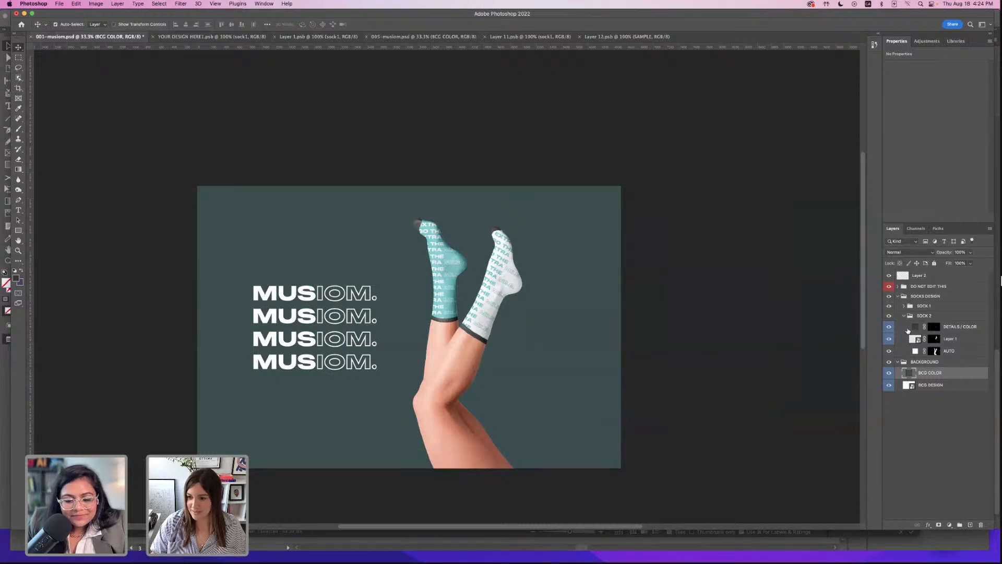
pyautogui.click(897, 361)
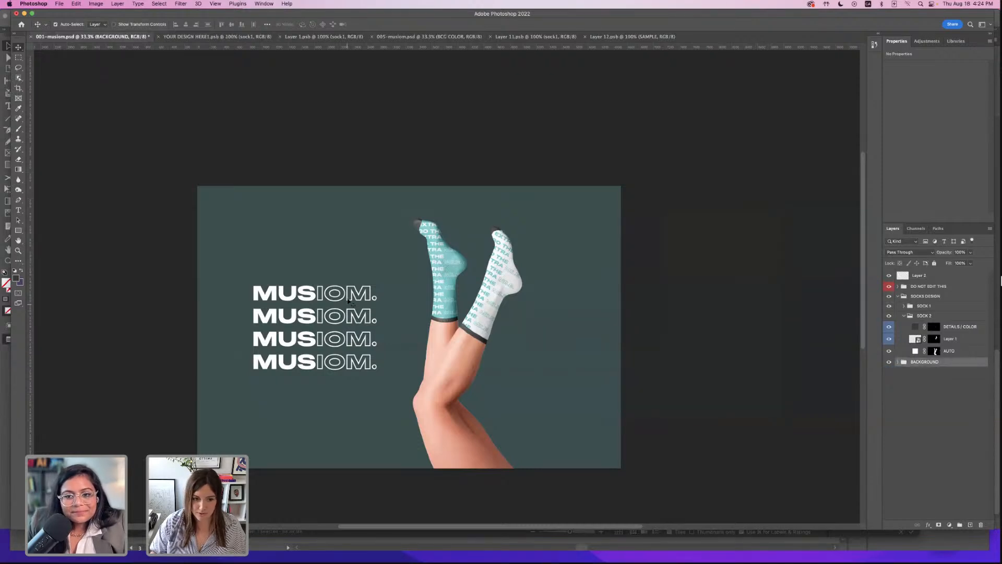
pyautogui.moveTo(348, 301); pyautogui.dragTo(347, 300)
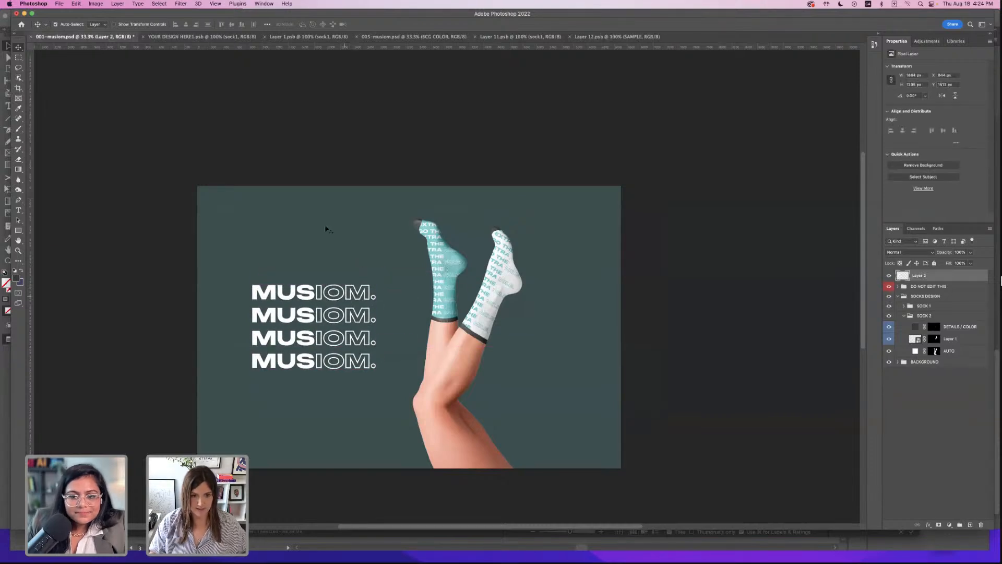
pyautogui.click(651, 63)
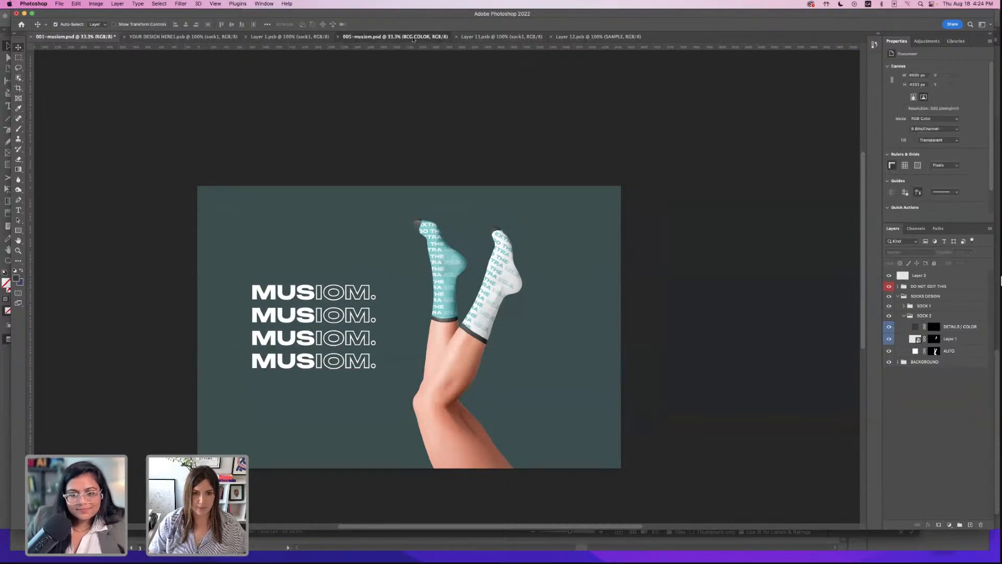
pyautogui.click(415, 40)
pyautogui.press('super+v')
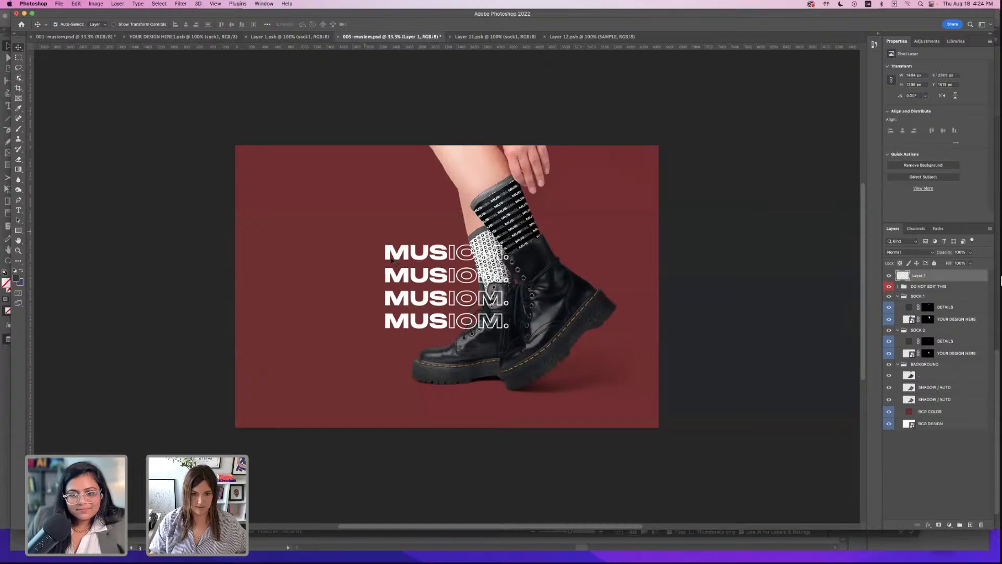
# - Scale the pasted MUSIOM. text to about 318% and position it so its first letters run off the canvas's left edge
pyautogui.moveTo(407, 256); pyautogui.dragTo(244, 161)
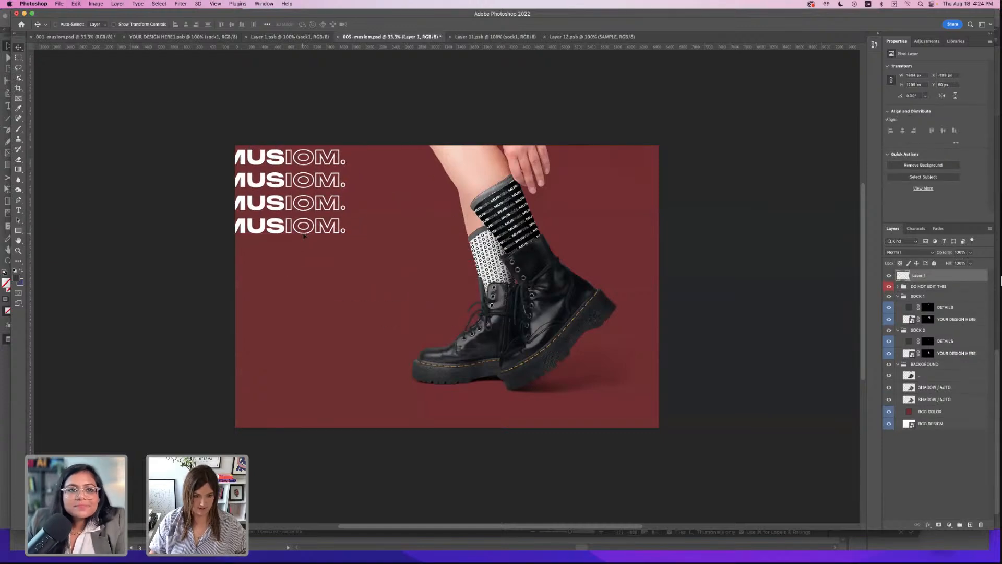
pyautogui.press('super+t')
pyautogui.moveTo(346, 233); pyautogui.dragTo(462, 355)
pyautogui.press('super+z')
pyautogui.moveTo(346, 233); pyautogui.dragTo(614, 418)
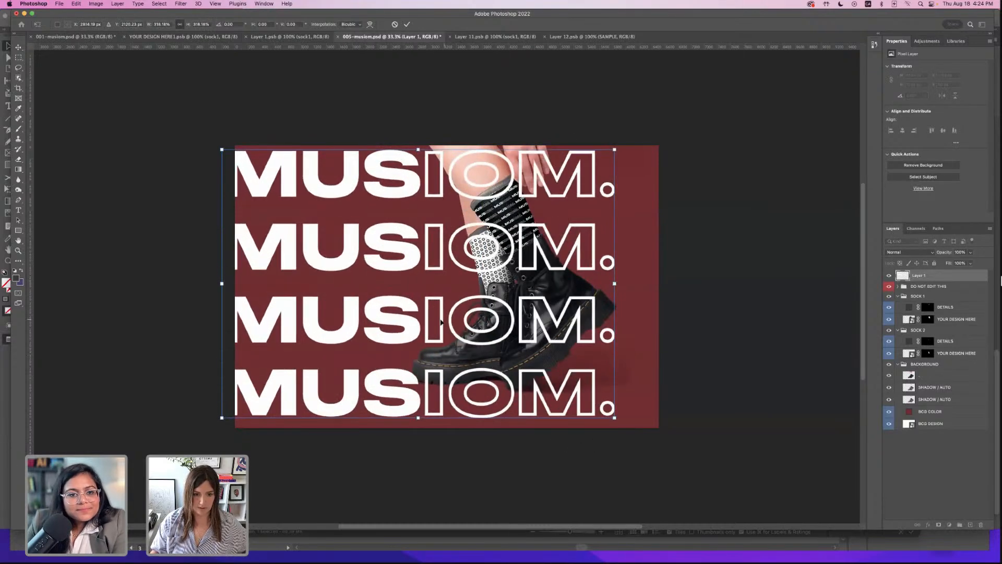
pyautogui.moveTo(441, 322); pyautogui.dragTo(360, 324)
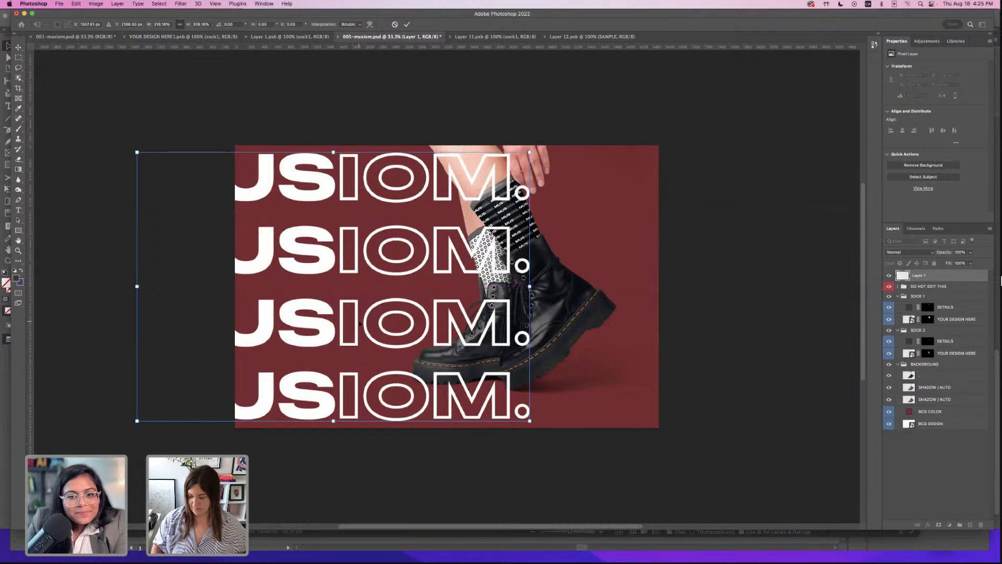
pyautogui.press('Return')
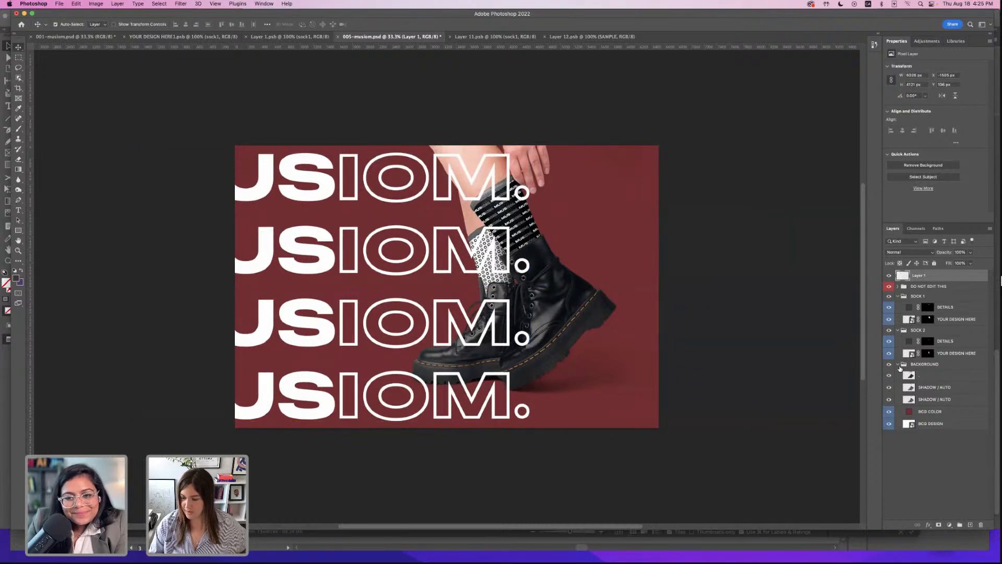
# - Move the MUSIOM. text layer into the BACKGROUND group, directly above BCG COLOR and beneath the shadow layers, and save the file
pyautogui.moveTo(940, 364)
pyautogui.mouseDown()
pyautogui.moveTo(942, 404)
pyautogui.moveTo(940, 358)
pyautogui.moveTo(941, 369)
pyautogui.mouseUp()
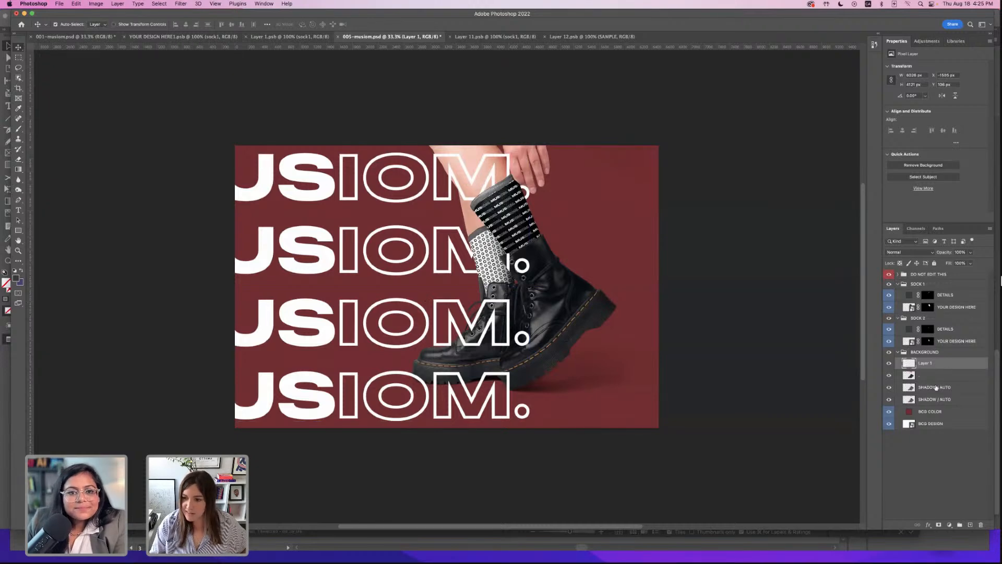
pyautogui.moveTo(935, 387); pyautogui.dragTo(939, 406)
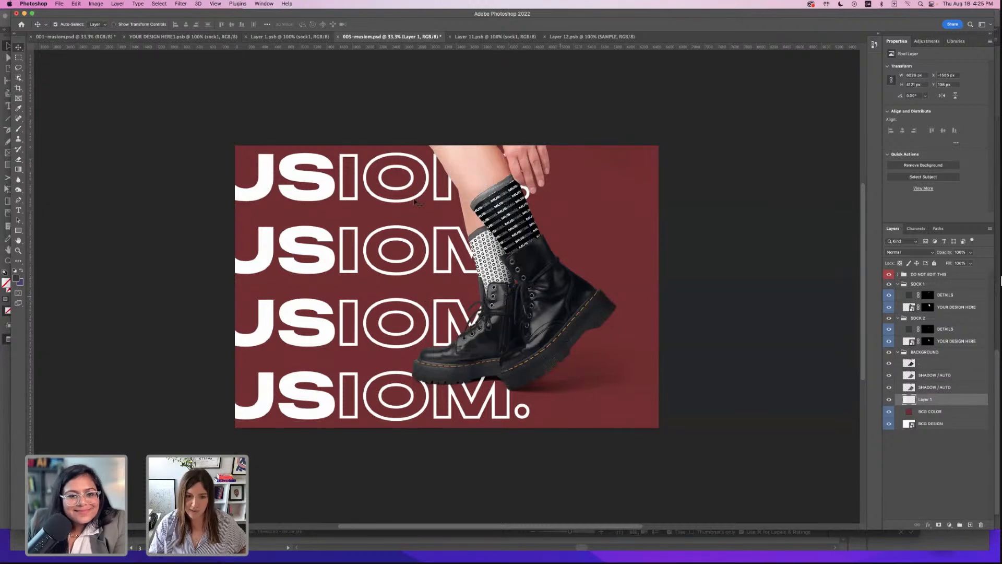
pyautogui.click(404, 115)
pyautogui.press('super+s')
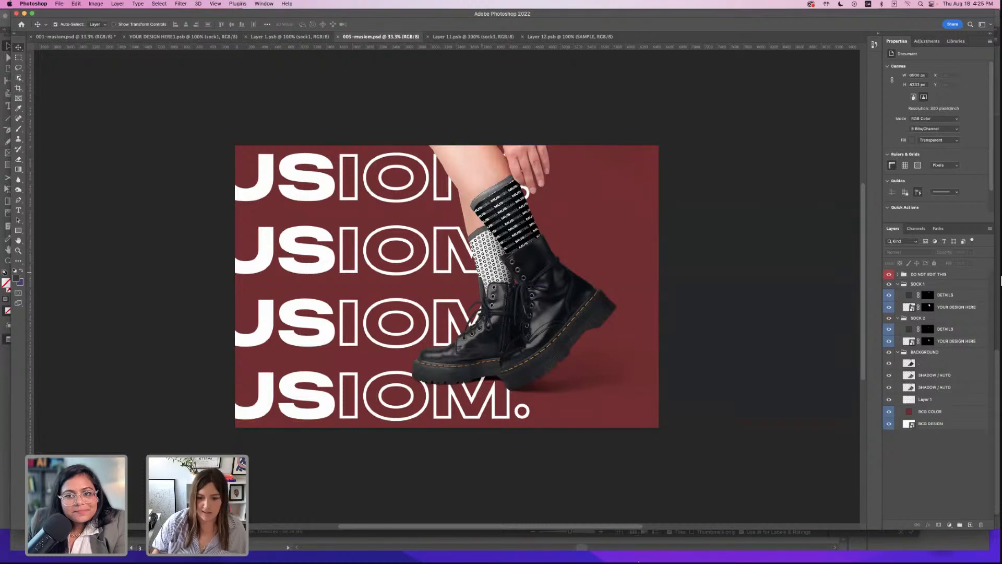
# - Switch to InDesign, add a page after page 30, and draw a 1280 × 720 px image frame covering it
pyautogui.click(702, 546)
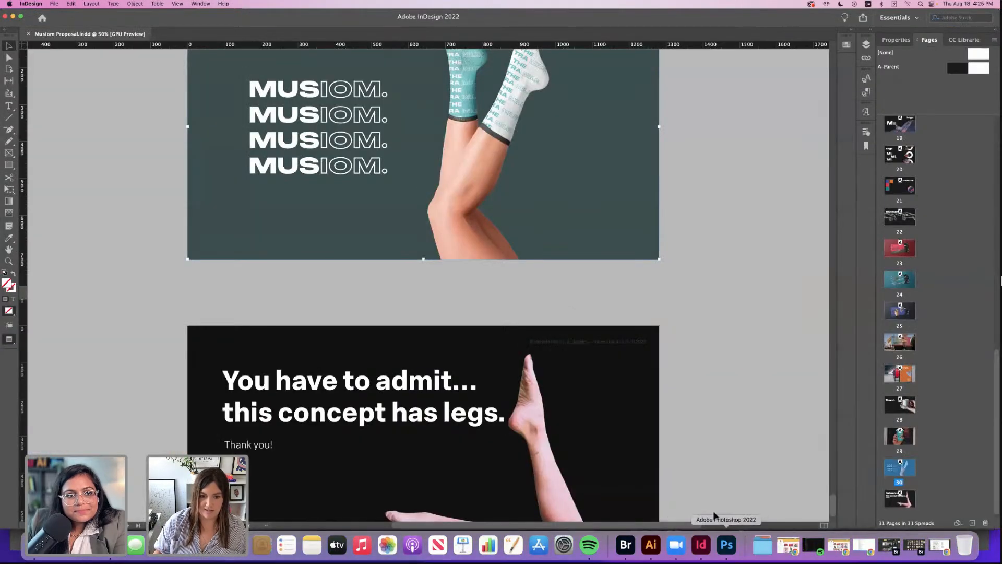
pyautogui.click(972, 523)
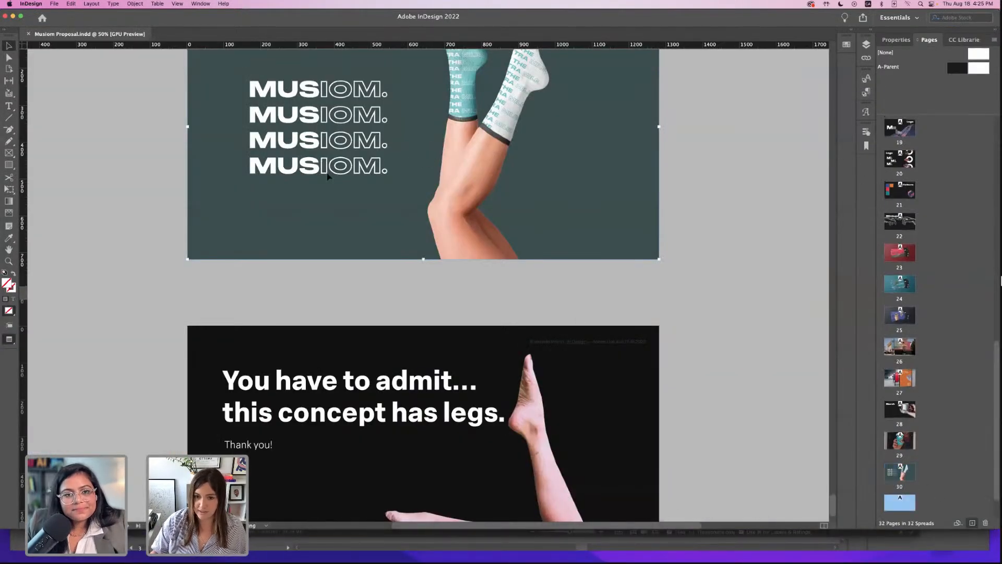
pyautogui.press('super+minus')
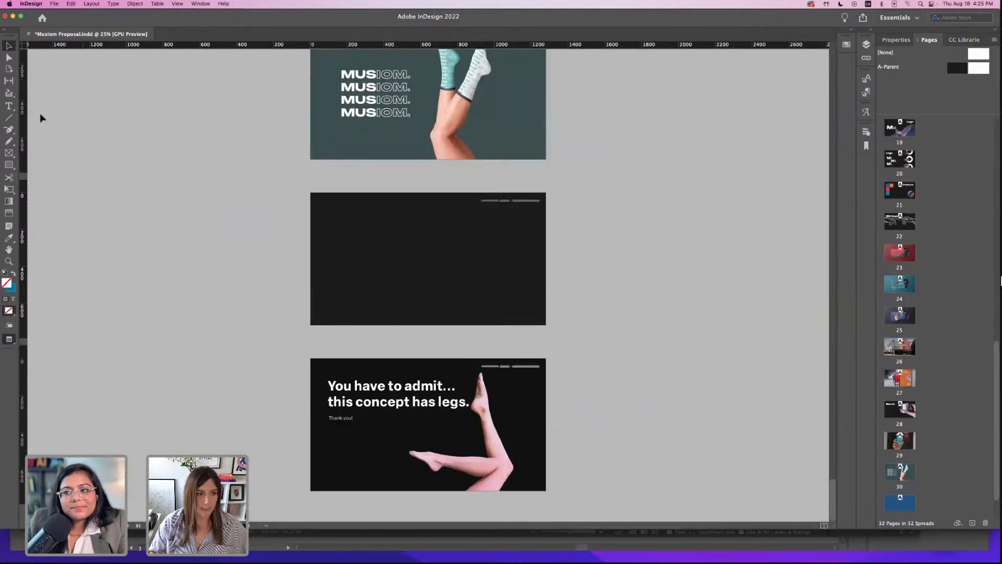
pyautogui.press('f')
pyautogui.moveTo(310, 192); pyautogui.dragTo(546, 326)
# - Place 005-musiom.psd into the full-page frame on page 31
pyautogui.click(54, 4)
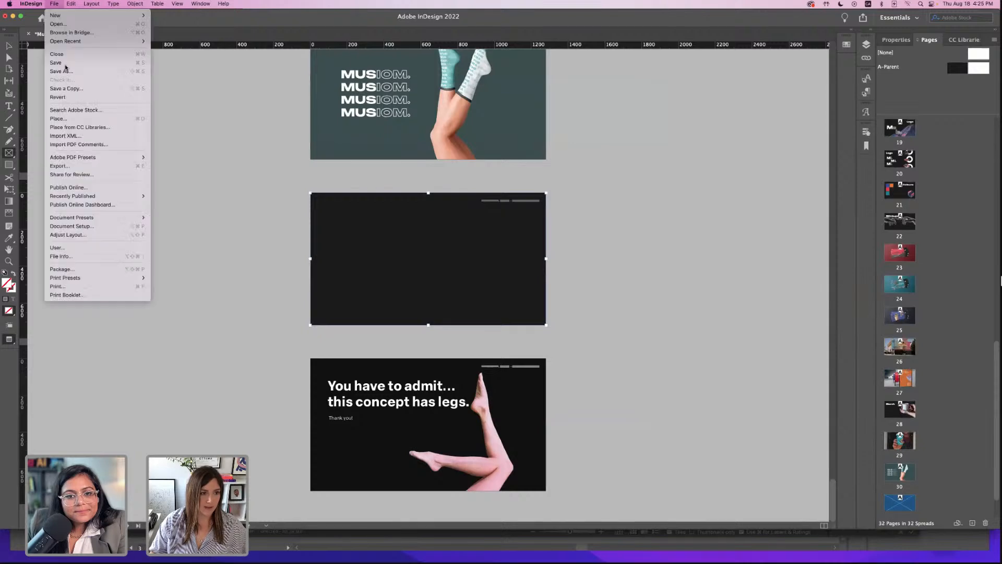
pyautogui.click(78, 119)
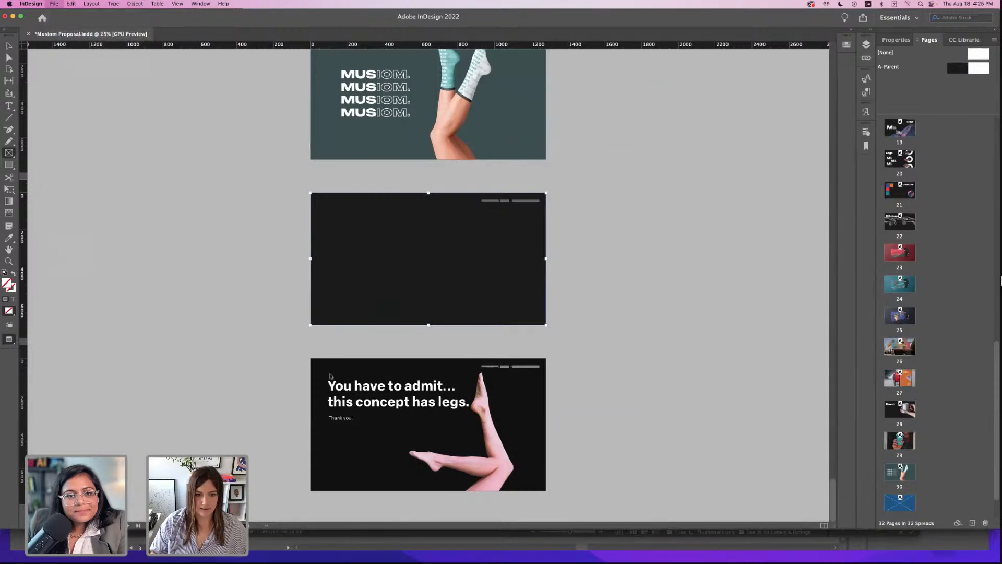
pyautogui.doubleClick(369, 99)
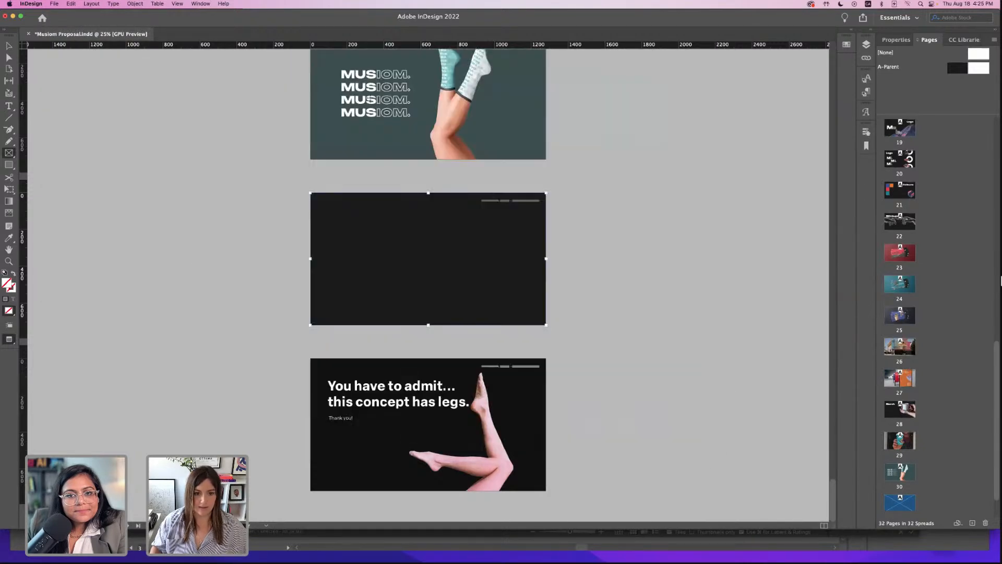
pyautogui.click(9, 46)
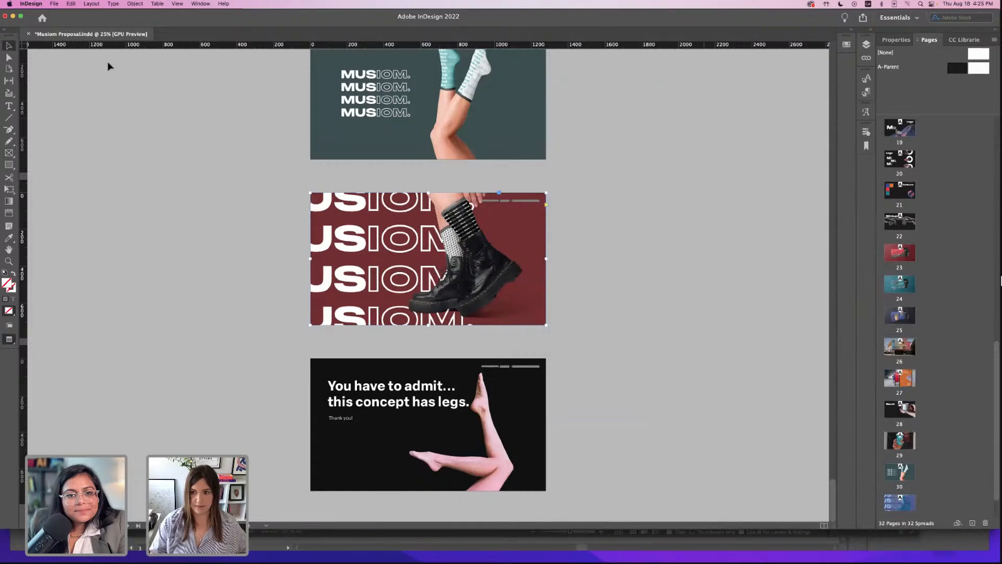
# - Save the proposal document, examine the boot mockup on page 31 and deselect it
pyautogui.click(896, 41)
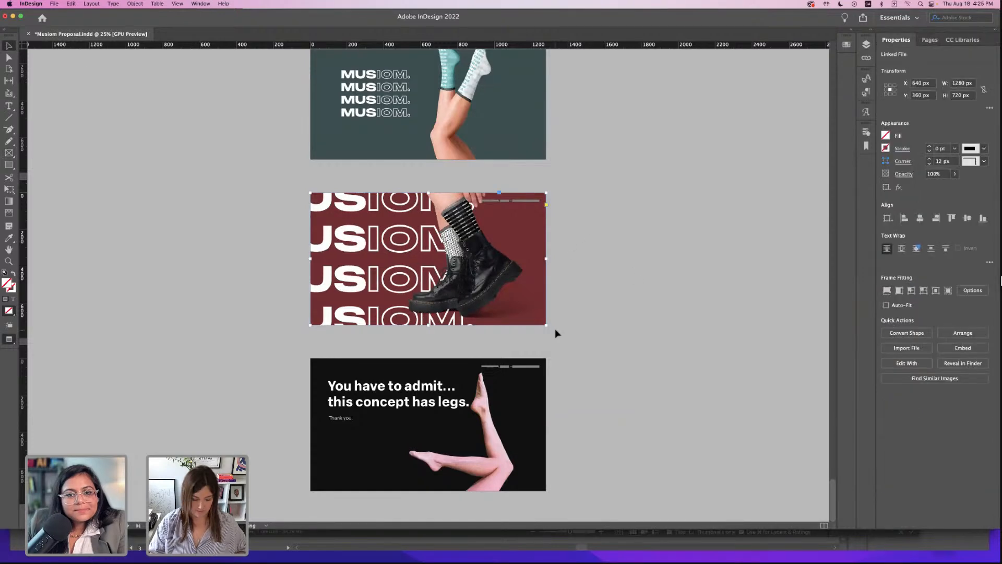
pyautogui.press('super+s')
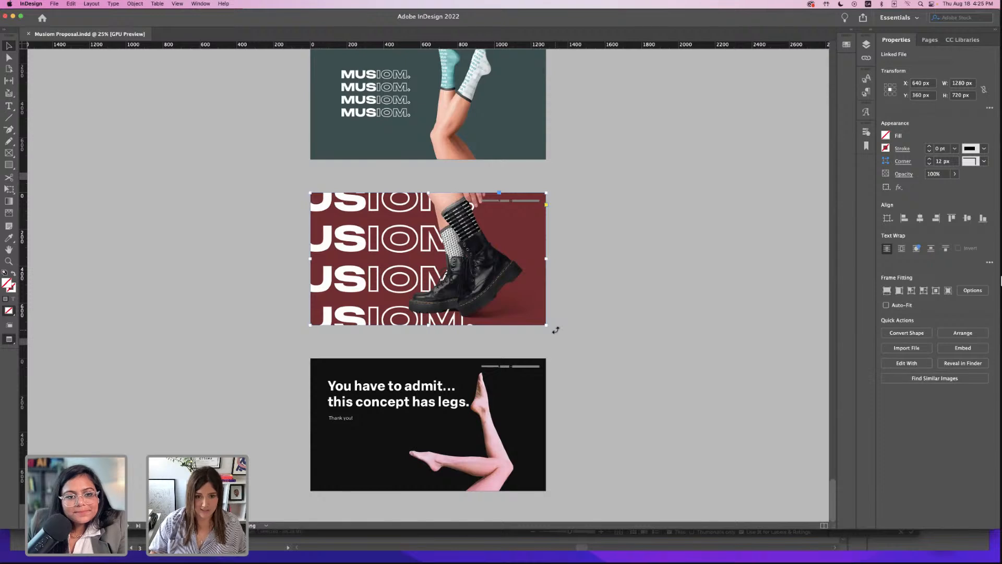
pyautogui.scroll(2, 551, 332)
pyautogui.scroll(2, 549, 332)
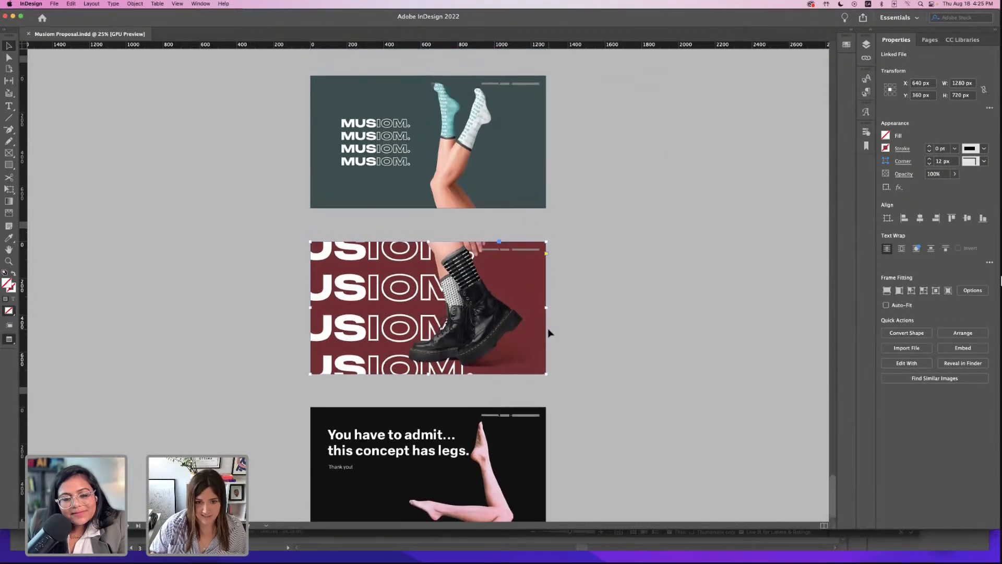
pyautogui.press('super+equal')
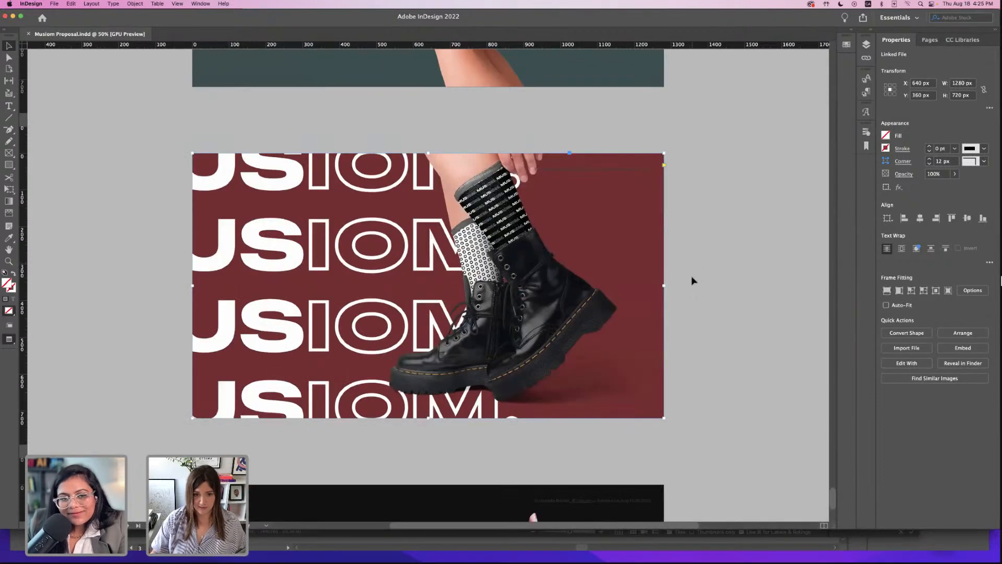
pyautogui.click(713, 299)
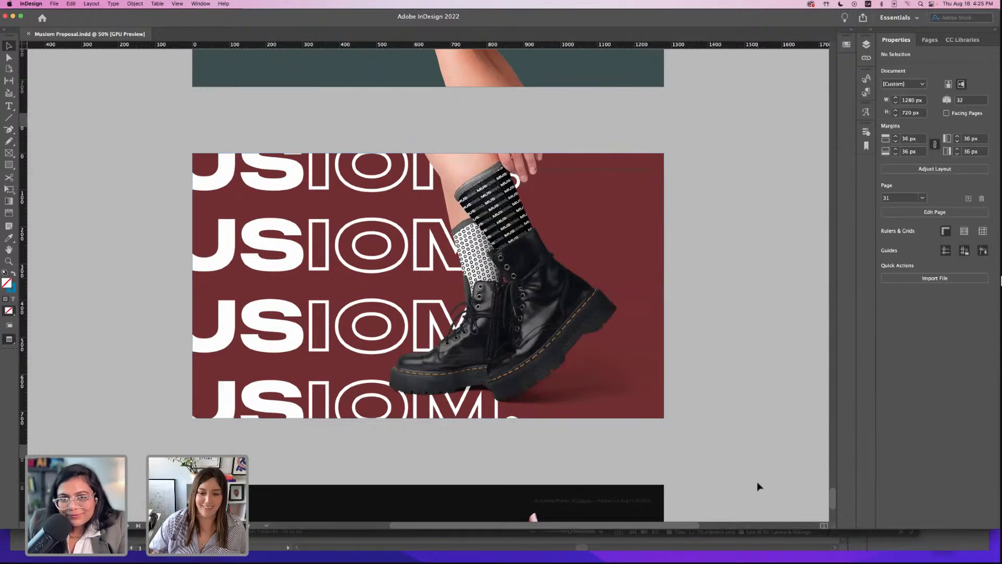
# - Switch to Bridge, look through the love folder's mockups and go up to the parent Mockup folder
pyautogui.moveTo(754, 562)
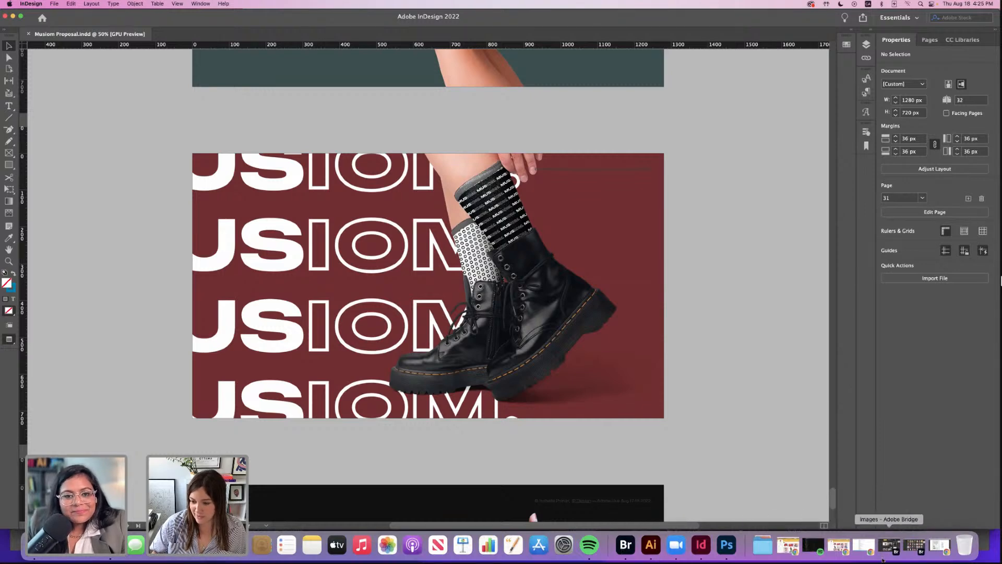
pyautogui.click(625, 544)
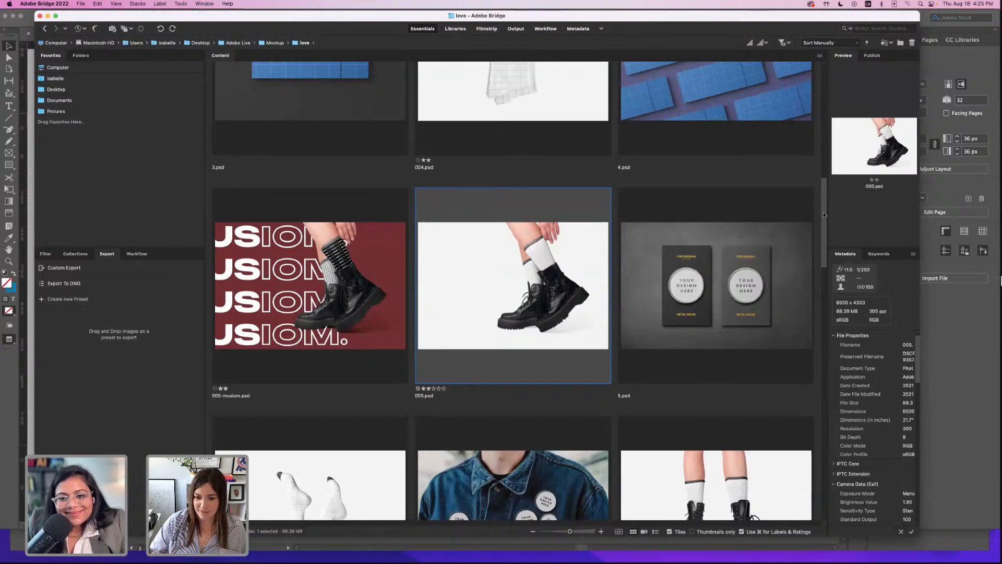
pyautogui.moveTo(824, 214); pyautogui.dragTo(803, 108)
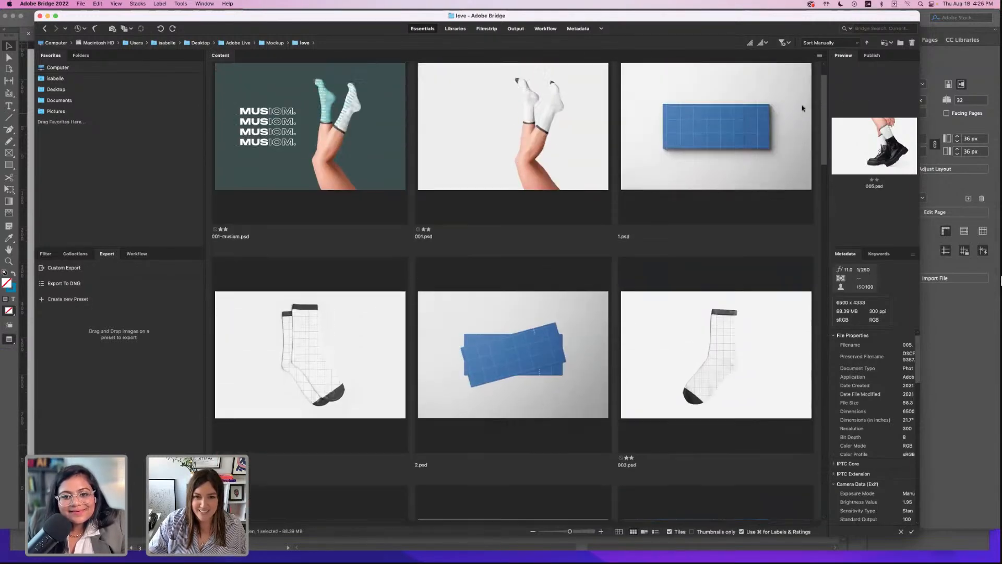
pyautogui.scroll(2, 799, 111)
pyautogui.click(273, 42)
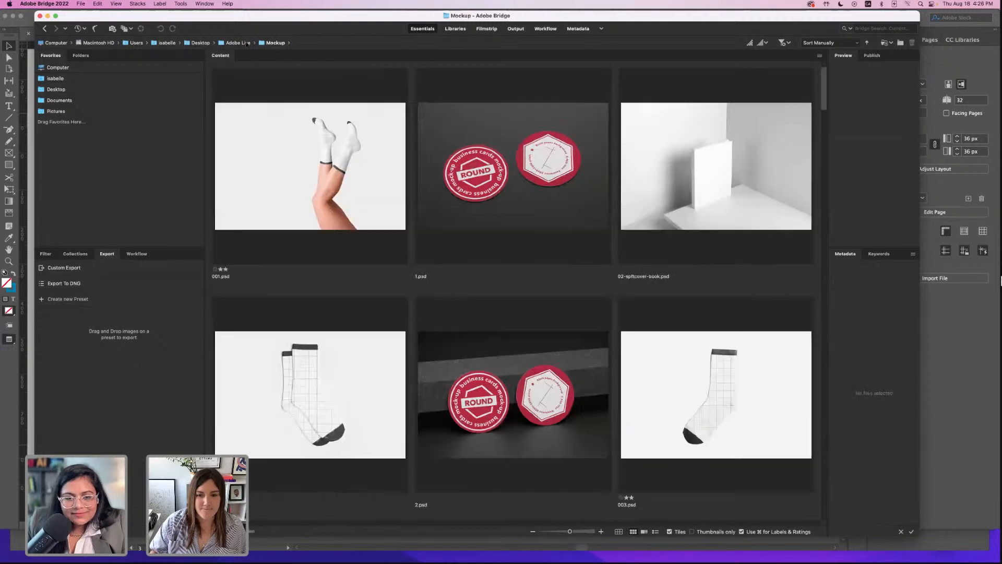
# - Find T-Shirts PSD Mockup.psd in the Mockup folder, open it in Photoshop and deselect its layers
pyautogui.moveTo(825, 90); pyautogui.dragTo(822, 265)
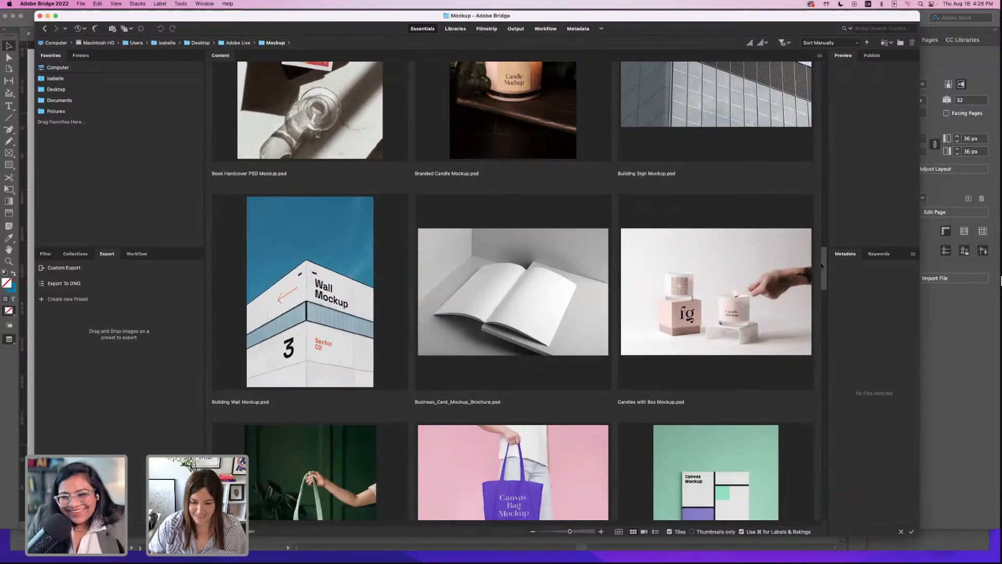
pyautogui.moveTo(821, 266); pyautogui.dragTo(821, 282)
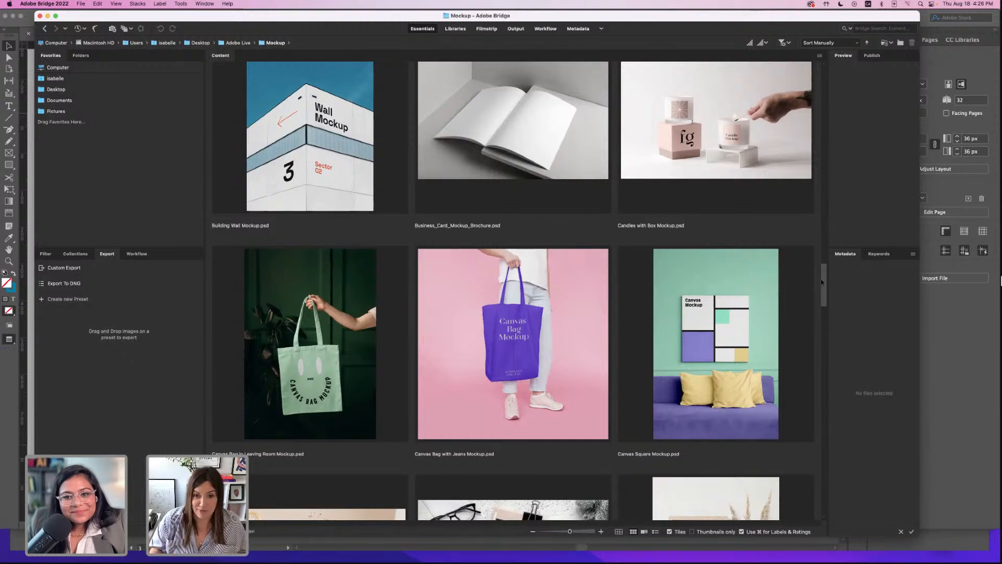
pyautogui.moveTo(823, 278); pyautogui.dragTo(822, 377)
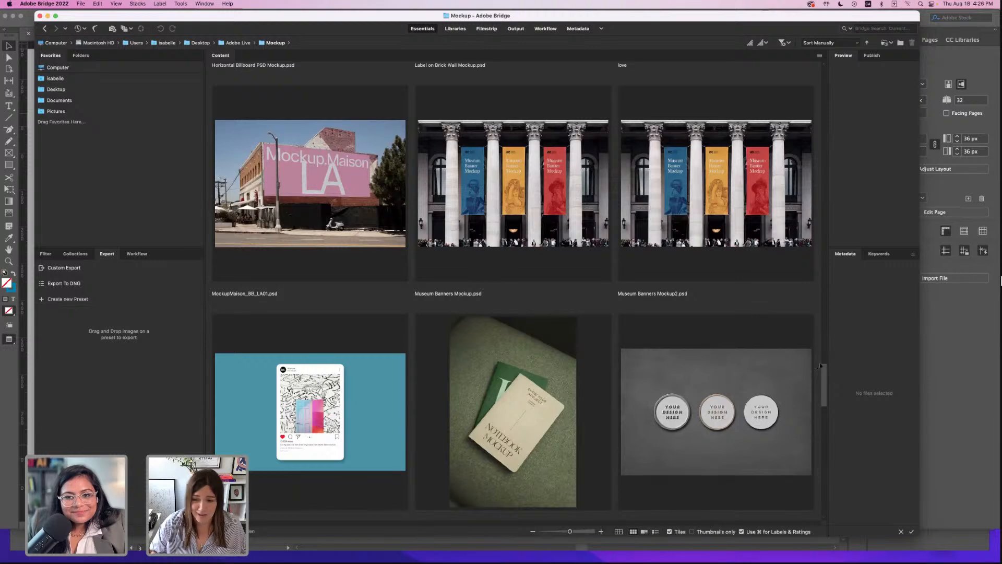
pyautogui.moveTo(823, 376); pyautogui.dragTo(820, 447)
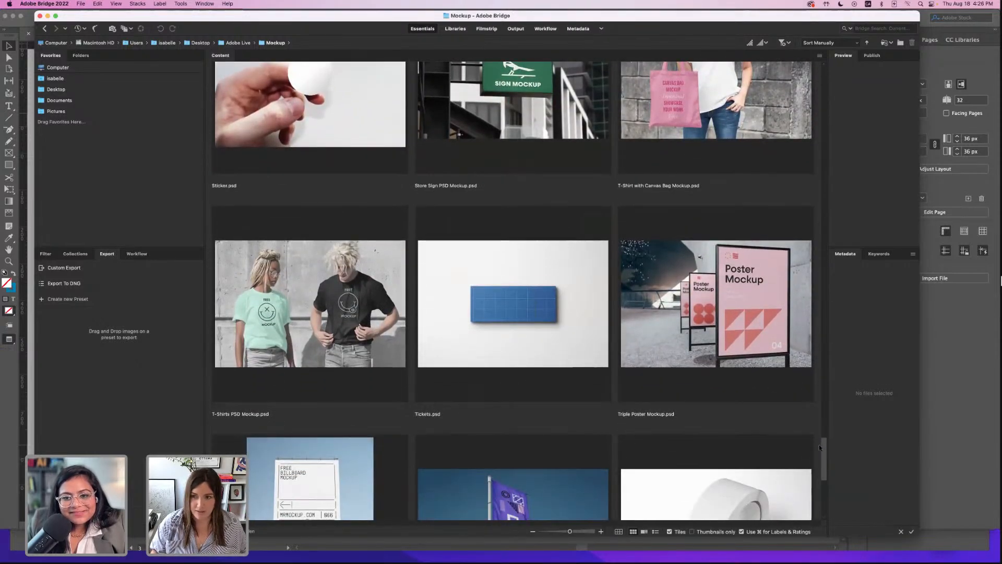
pyautogui.doubleClick(355, 291)
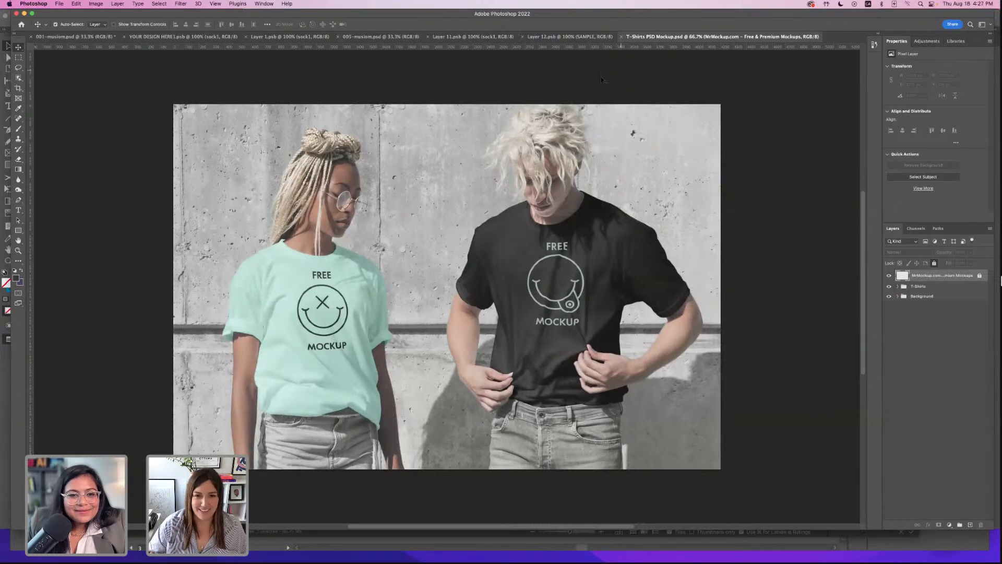
pyautogui.click(600, 75)
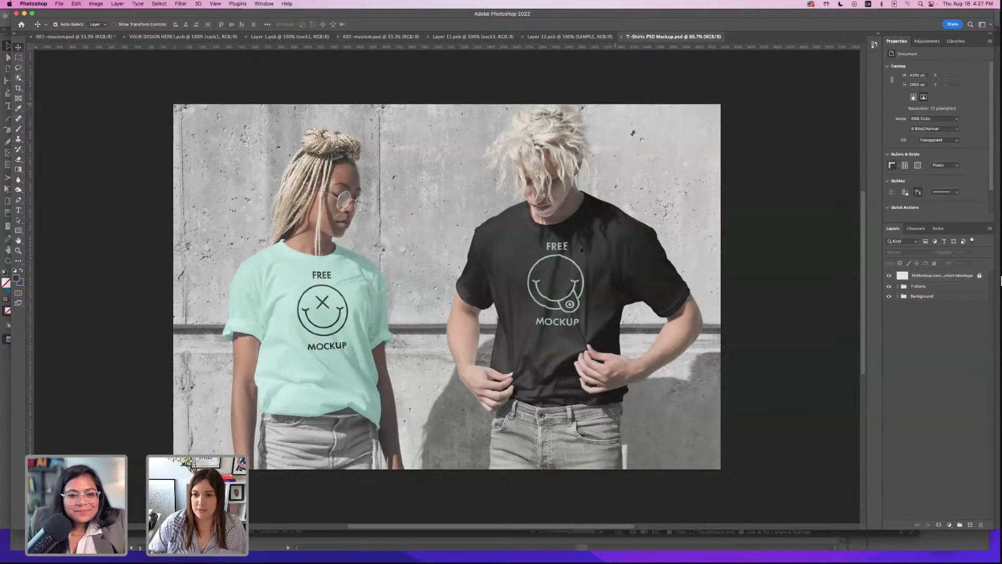
# - Open the YOUR IMAGE HERE smart object in the Left group of T-Shirts and hide its Design layer
pyautogui.click(897, 287)
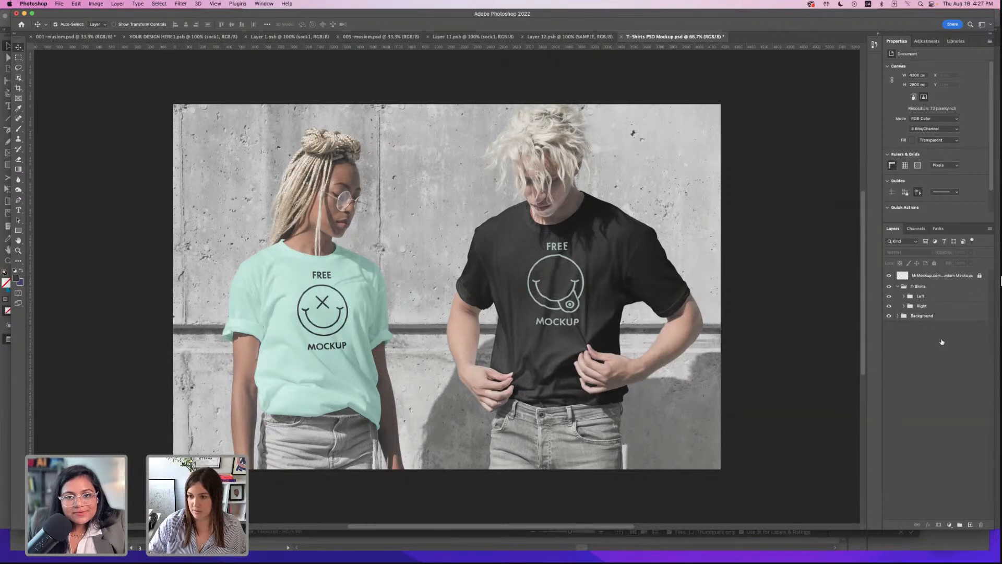
pyautogui.click(904, 297)
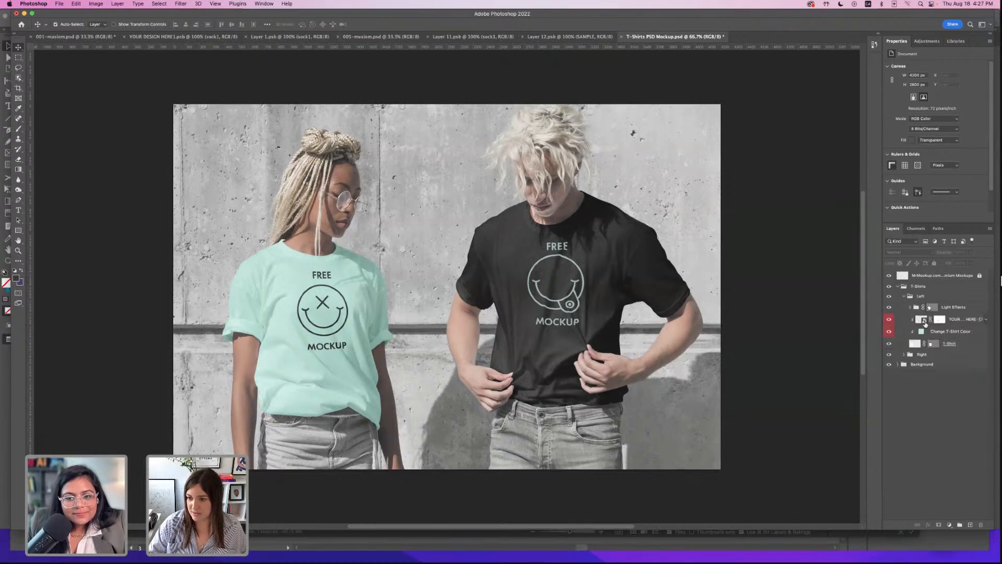
pyautogui.doubleClick(924, 320)
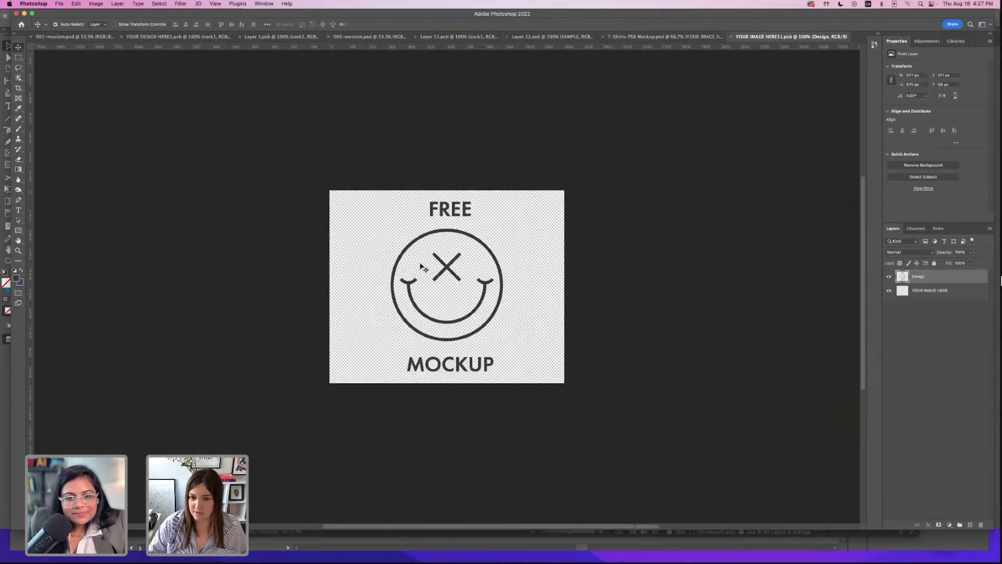
pyautogui.click(890, 277)
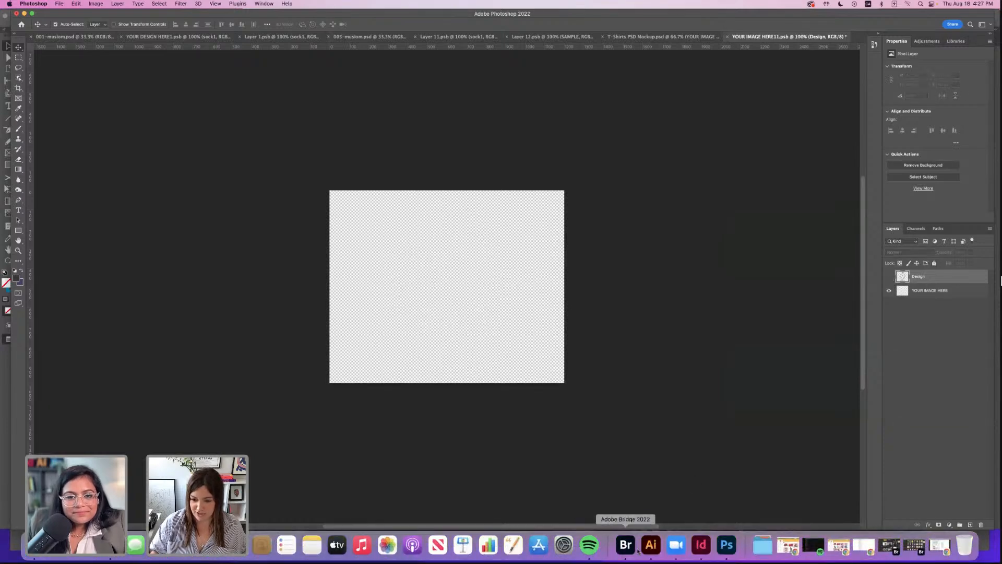
# - Fetch the white MUSIOM. wordmark from the Illustrator documents and paste it as pixels into the Photoshop shirt smart object
pyautogui.click(656, 547)
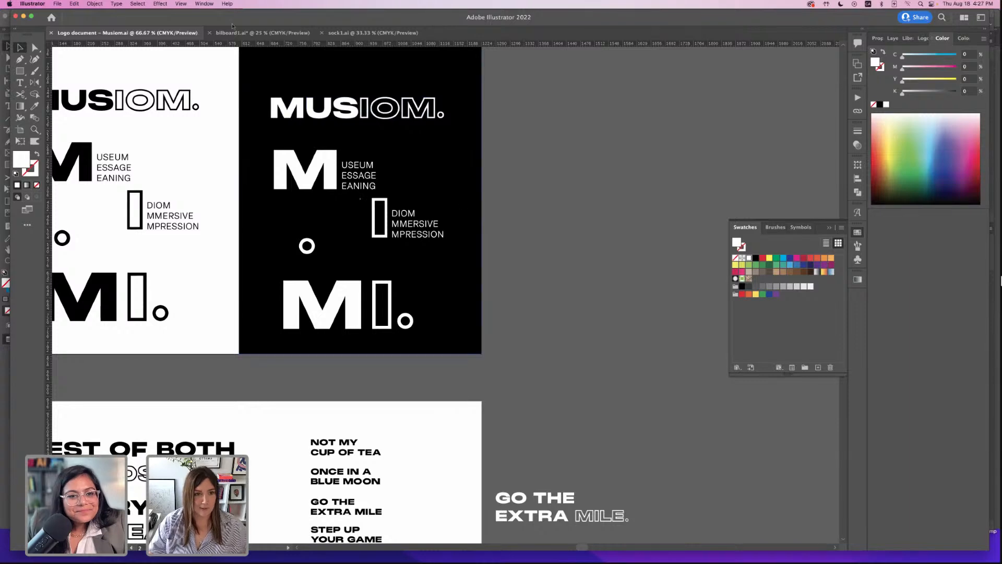
pyautogui.click(312, 34)
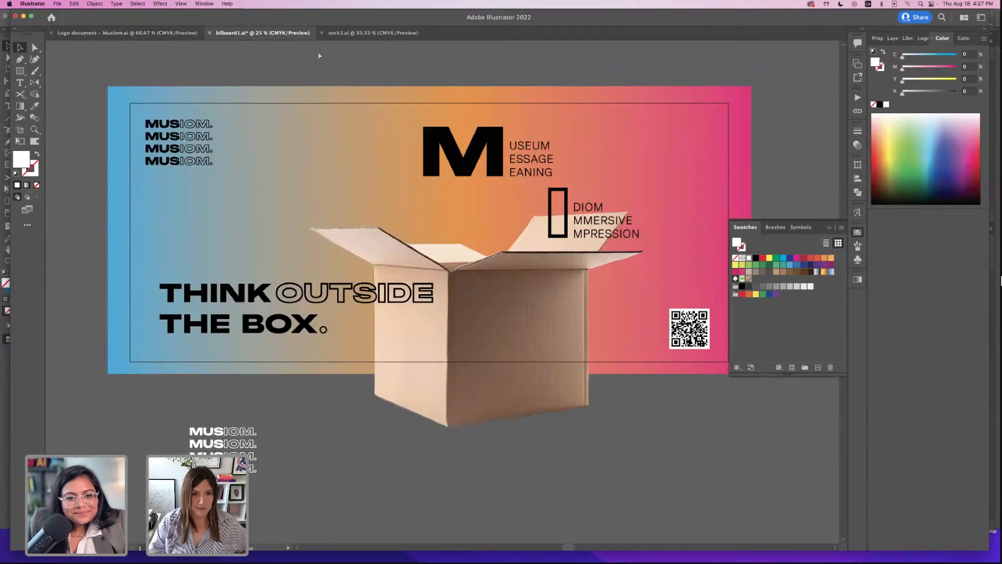
pyautogui.click(365, 33)
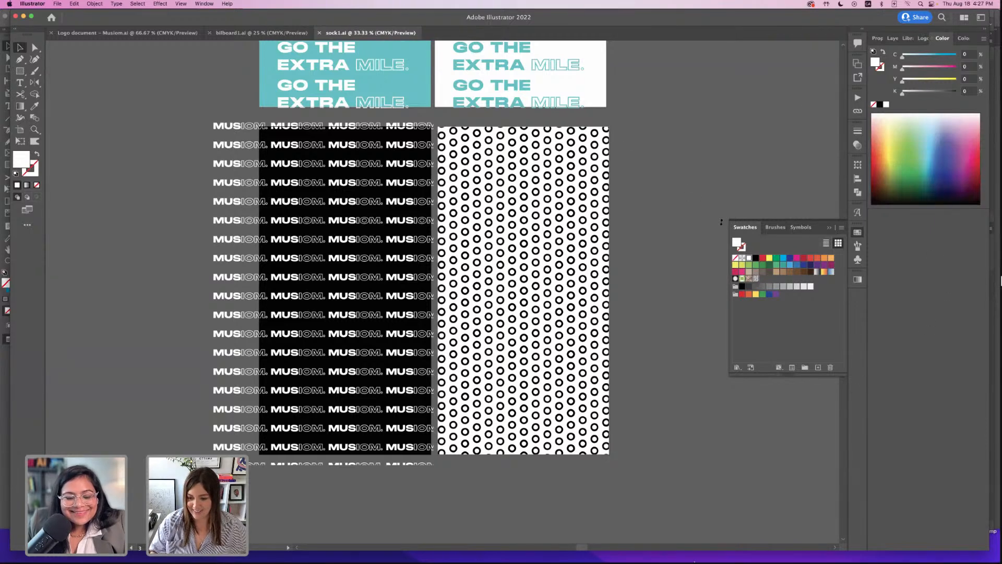
pyautogui.click(728, 545)
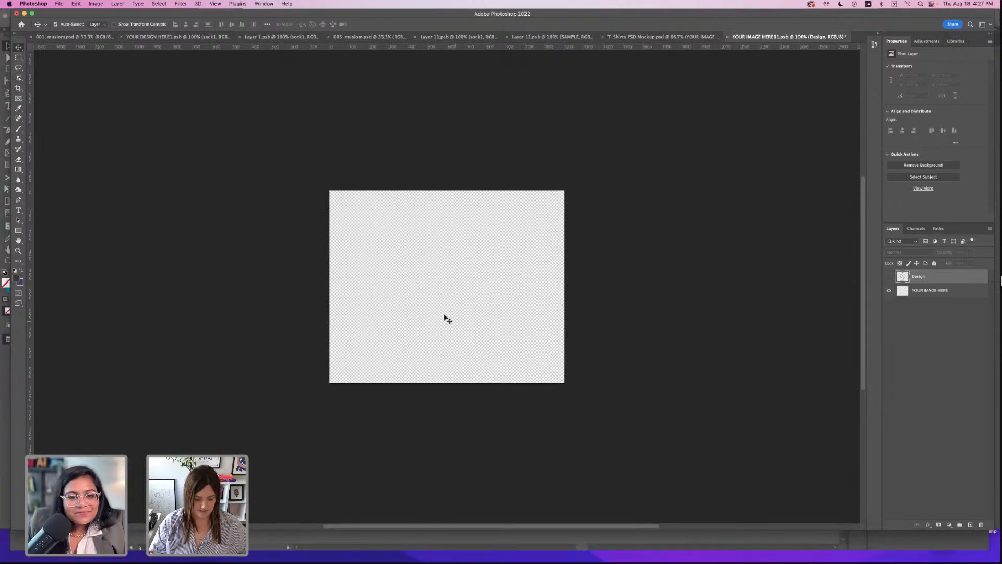
pyautogui.press('super+v')
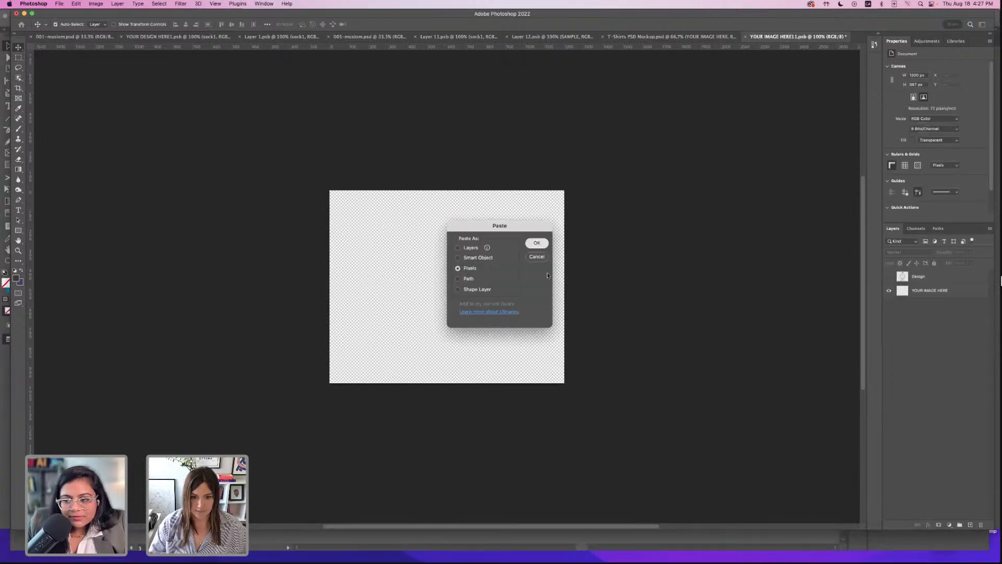
pyautogui.click(536, 243)
# - Enlarge the pasted MUSIOM. wordmark to about 972 px wide, place it slightly above the canvas centre and save the smart object
pyautogui.moveTo(405, 279); pyautogui.dragTo(346, 272)
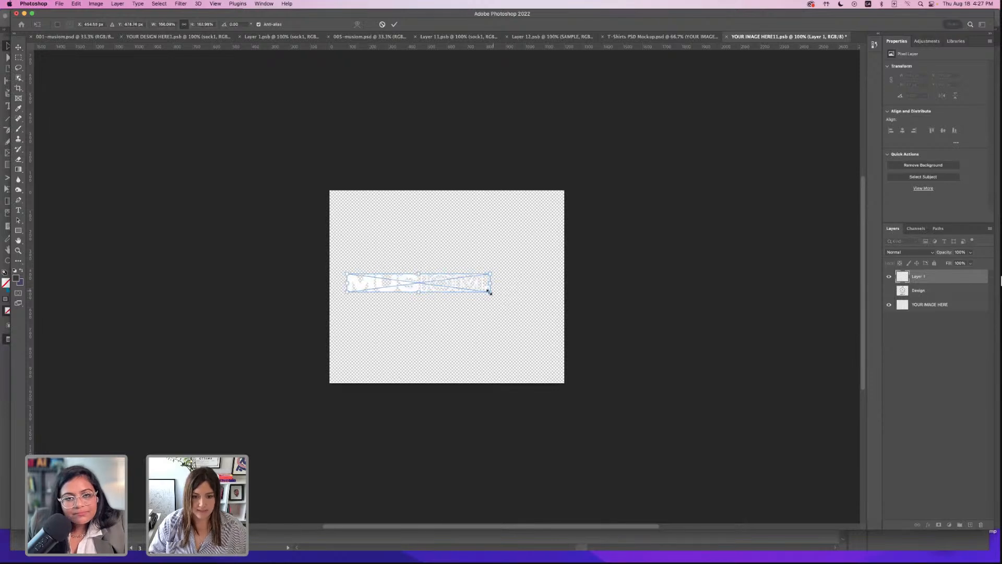
pyautogui.moveTo(489, 292); pyautogui.dragTo(538, 299)
pyautogui.moveTo(473, 284); pyautogui.dragTo(472, 286)
pyautogui.press('Return')
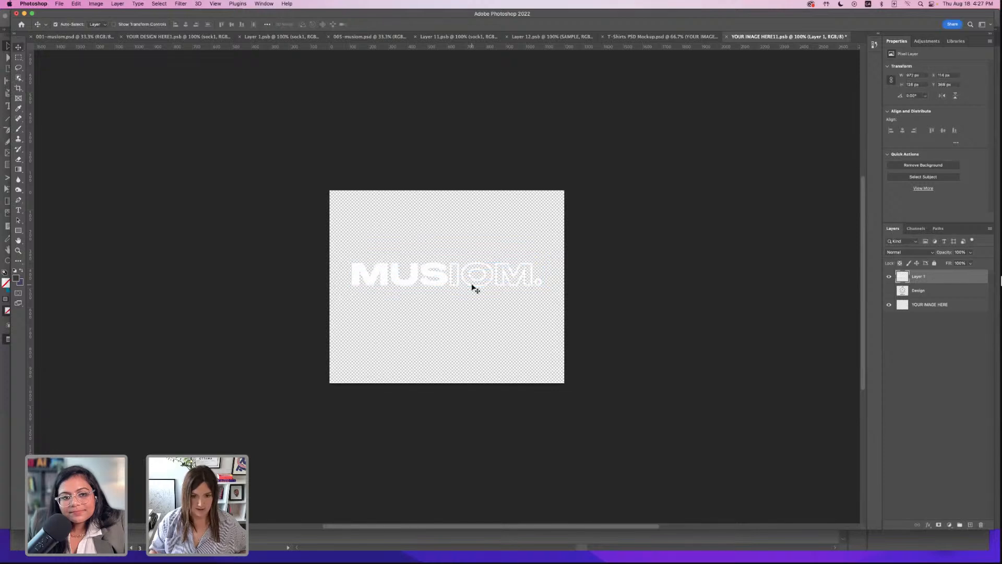
pyautogui.press('cmd+s')
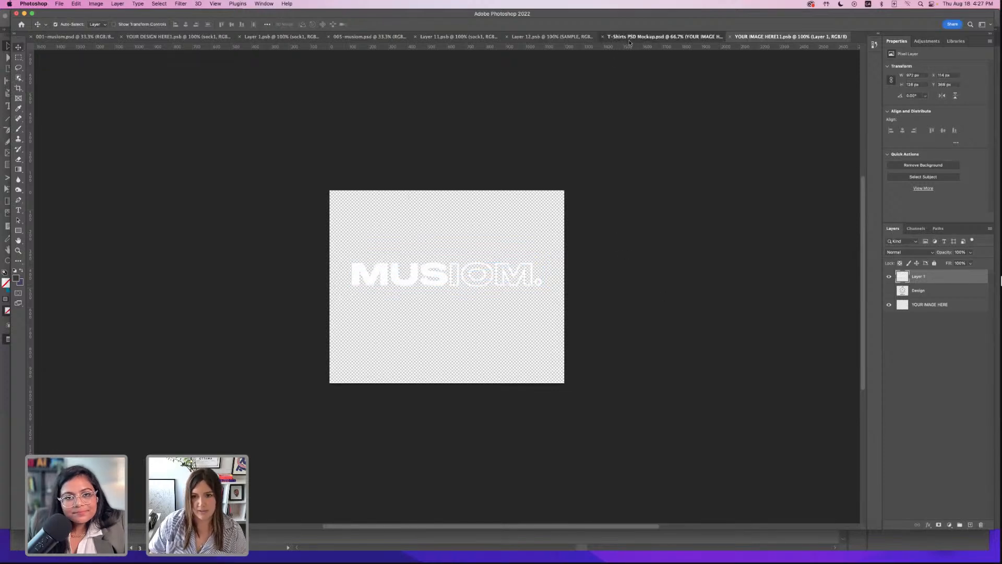
# - Check the wordmark on the T-shirt mockup, shift it horizontally to X 158 px in the smart object, save and recheck
pyautogui.click(630, 38)
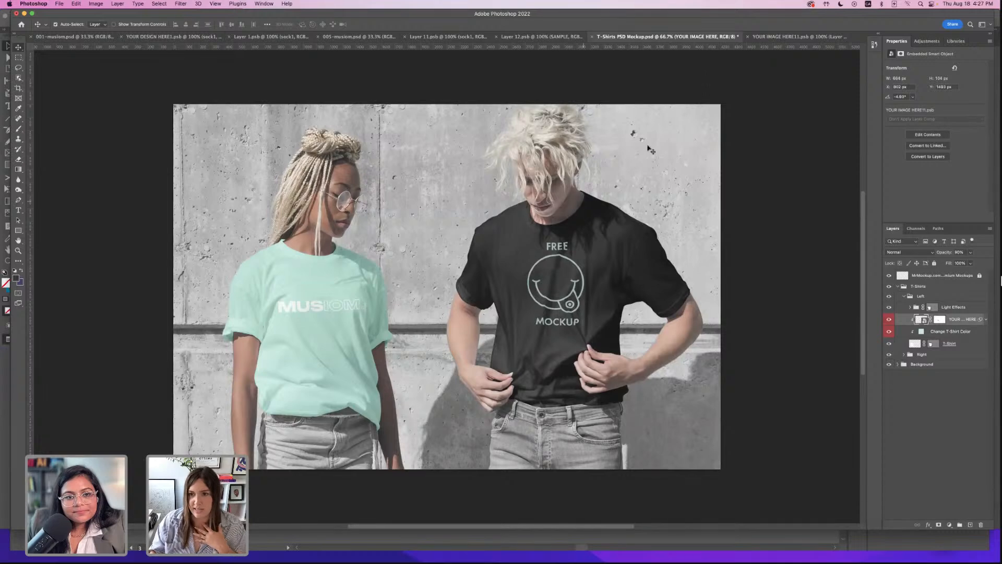
pyautogui.click(799, 36)
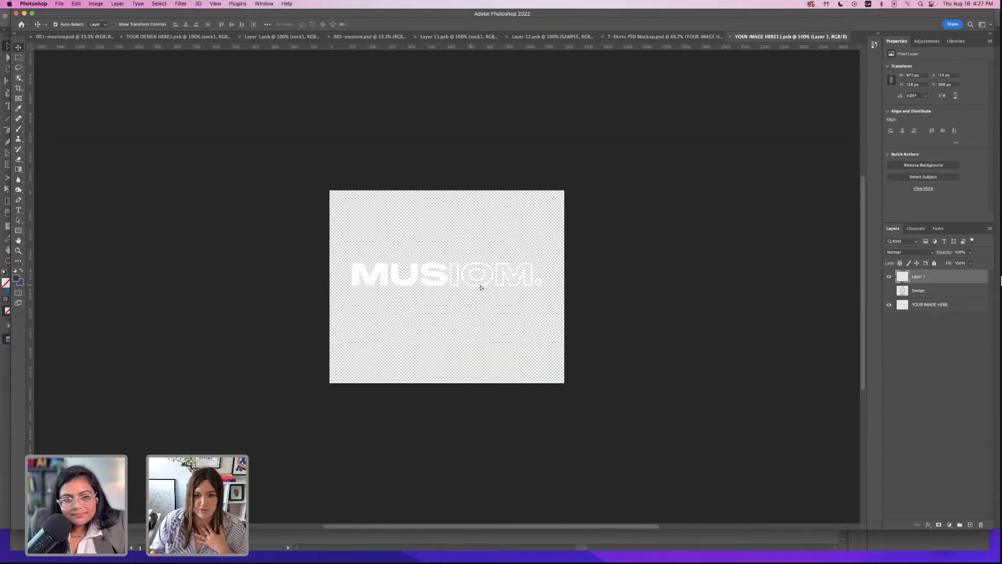
pyautogui.moveTo(470, 287); pyautogui.dragTo(480, 288)
pyautogui.press('super+s')
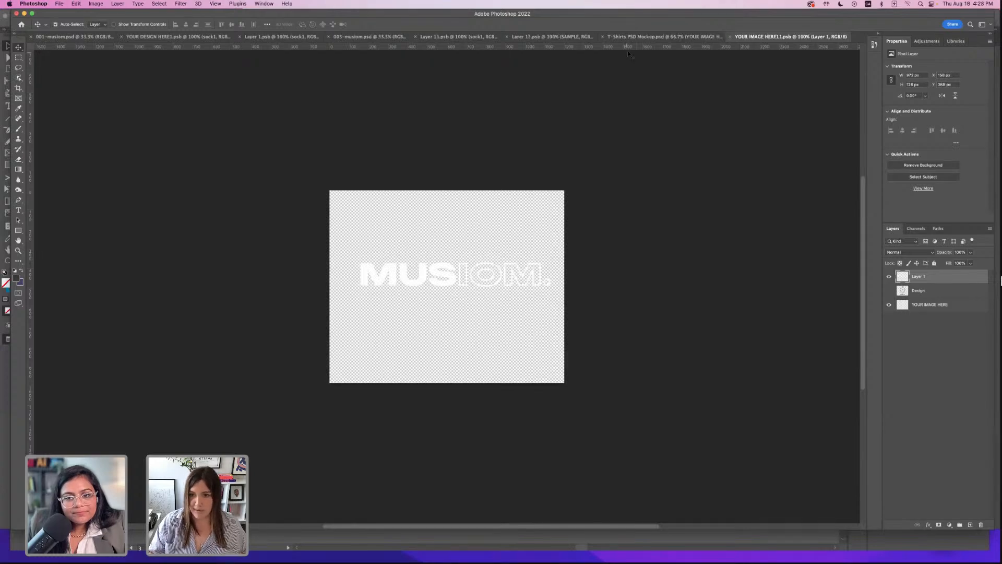
pyautogui.click(640, 41)
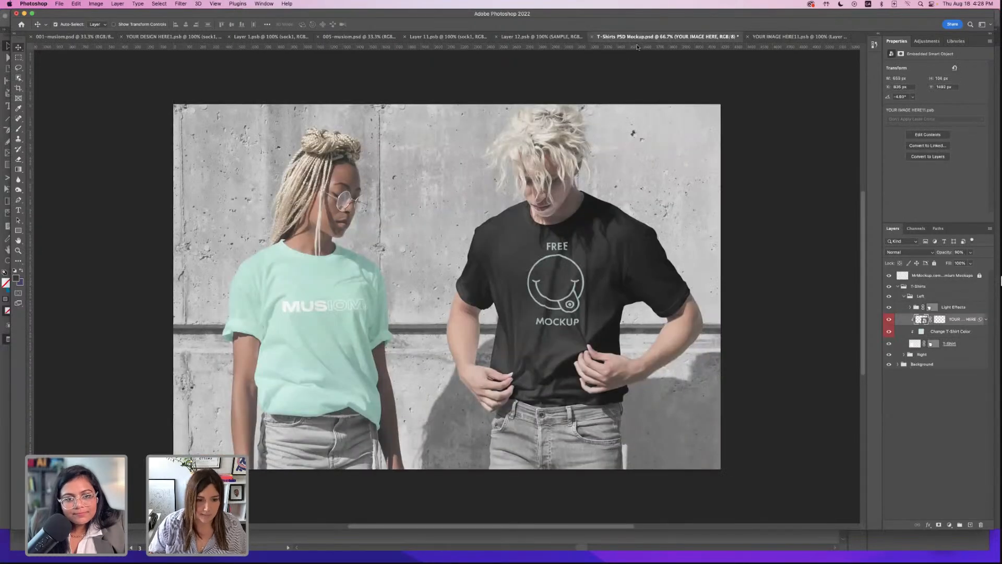
# - Nudge the MUSIOM. wordmark 9 px further right in the smart object, save it and return to the T-shirt mockup
pyautogui.click(783, 37)
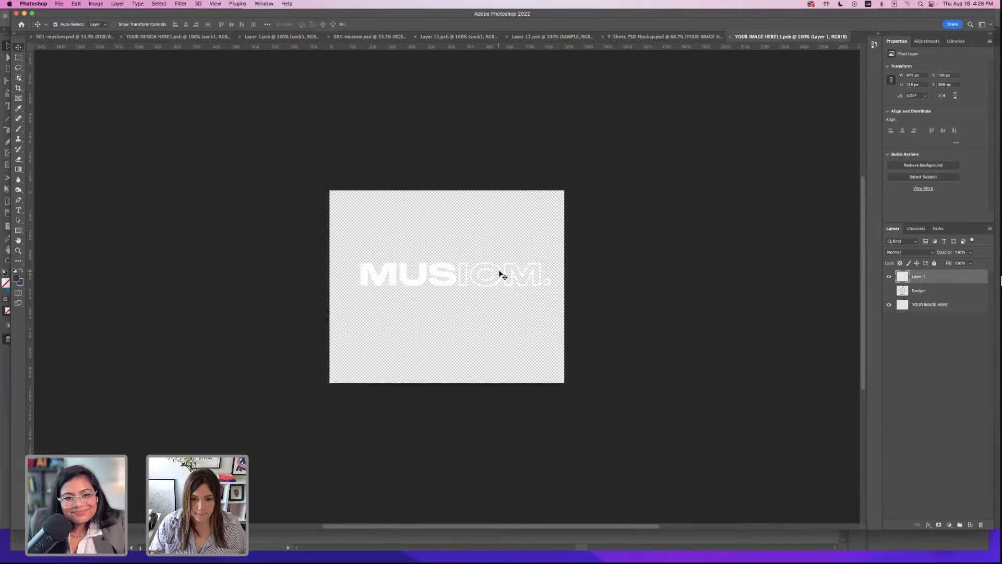
pyautogui.press('super+t')
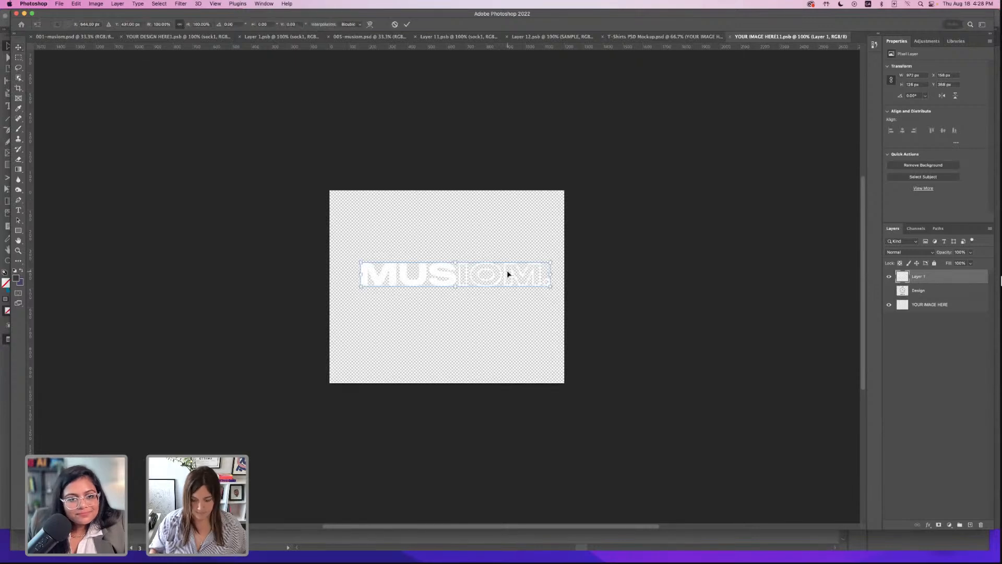
pyautogui.press('Right')
pyautogui.press('Right')
pyautogui.press('Right')
pyautogui.press('Right')
pyautogui.press('Right')
pyautogui.press('Right')
pyautogui.press('Right')
pyautogui.press('Right')
pyautogui.press('Right')
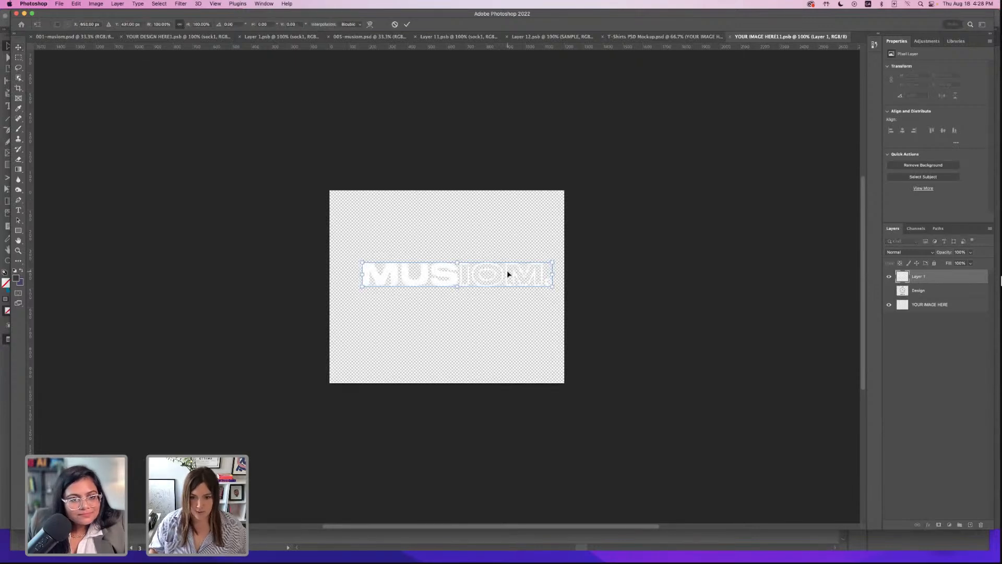
pyautogui.press('Return')
pyautogui.press('super+s')
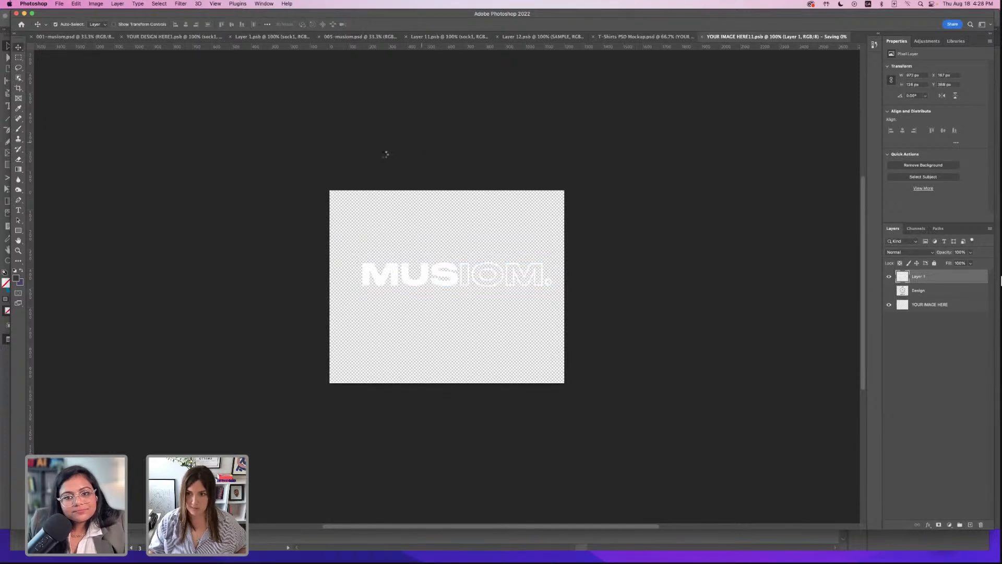
pyautogui.click(647, 37)
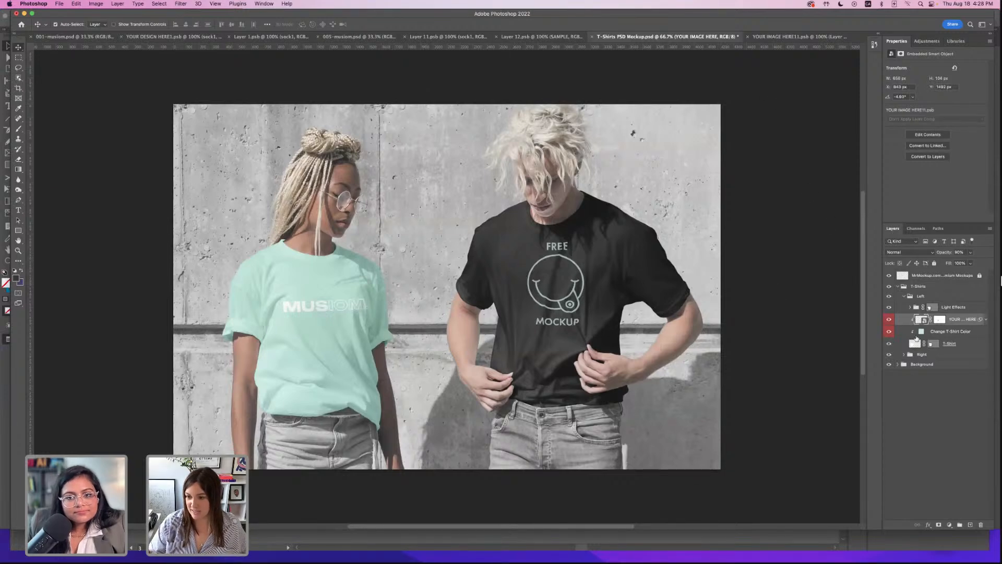
# - Recolour the woman's mint T-shirt to a dark charcoal green with hue 164°, saturation 11% and brightness 27%
pyautogui.doubleClick(921, 332)
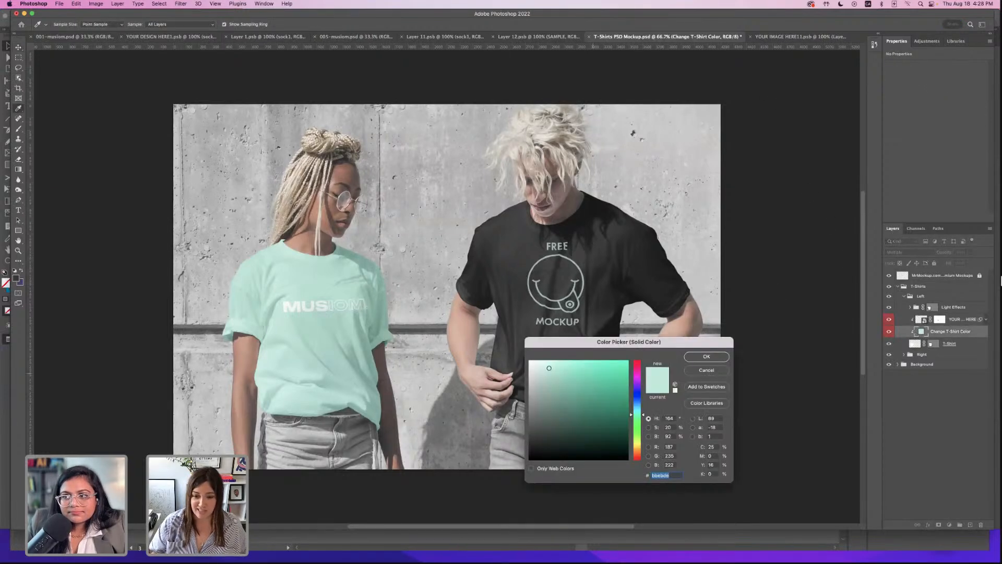
pyautogui.click(589, 460)
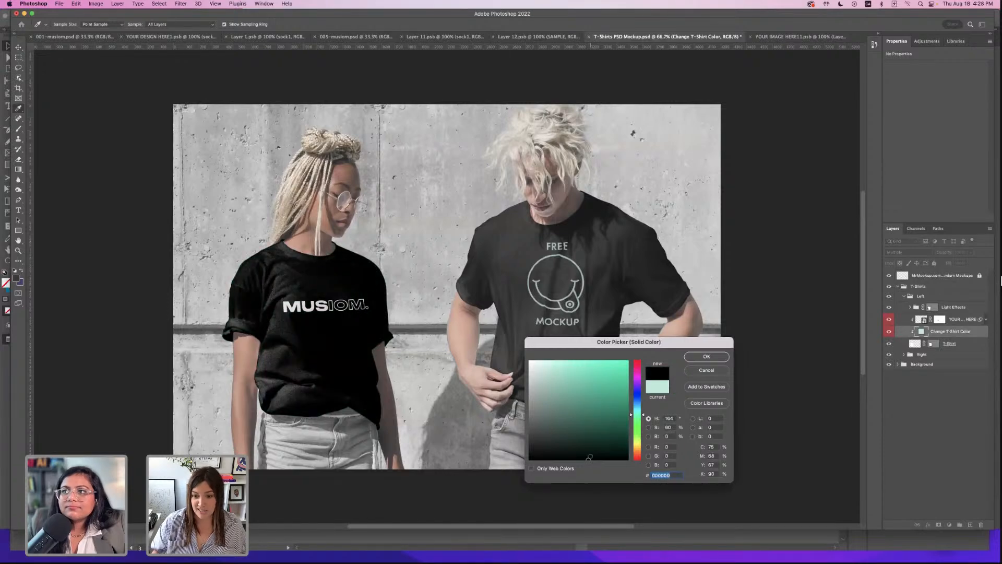
pyautogui.moveTo(538, 439); pyautogui.dragTo(538, 428)
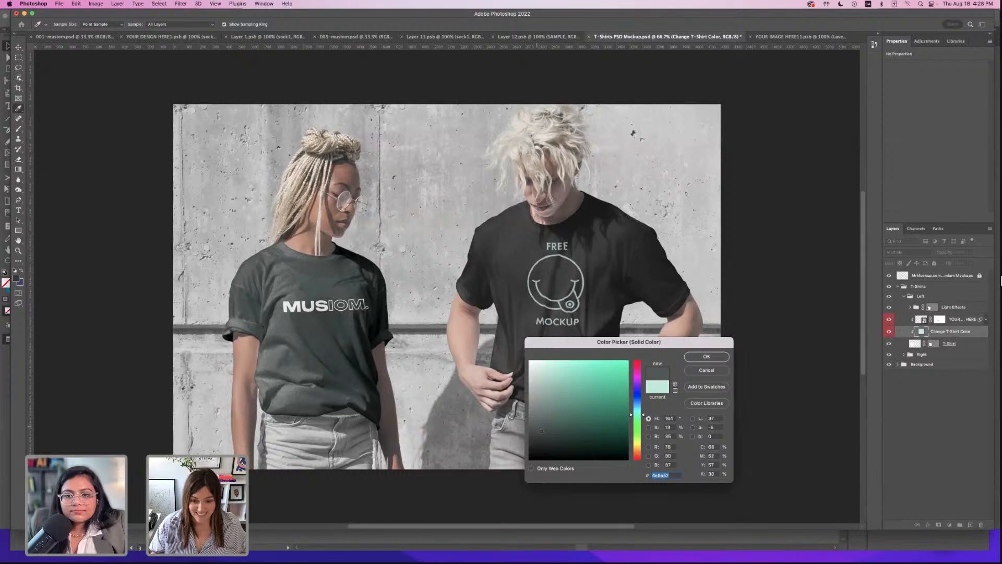
pyautogui.moveTo(541, 431); pyautogui.dragTo(537, 436)
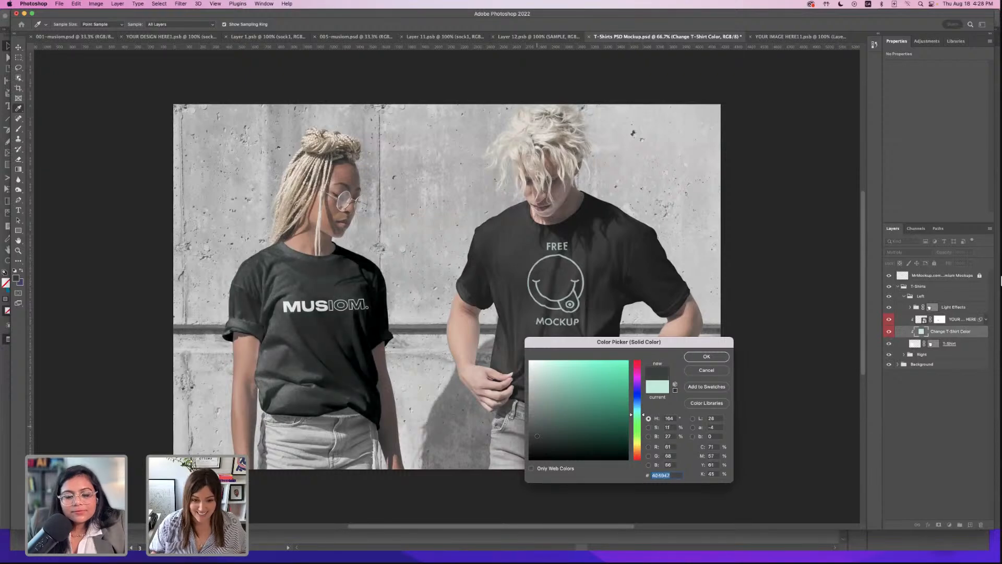
pyautogui.click(704, 357)
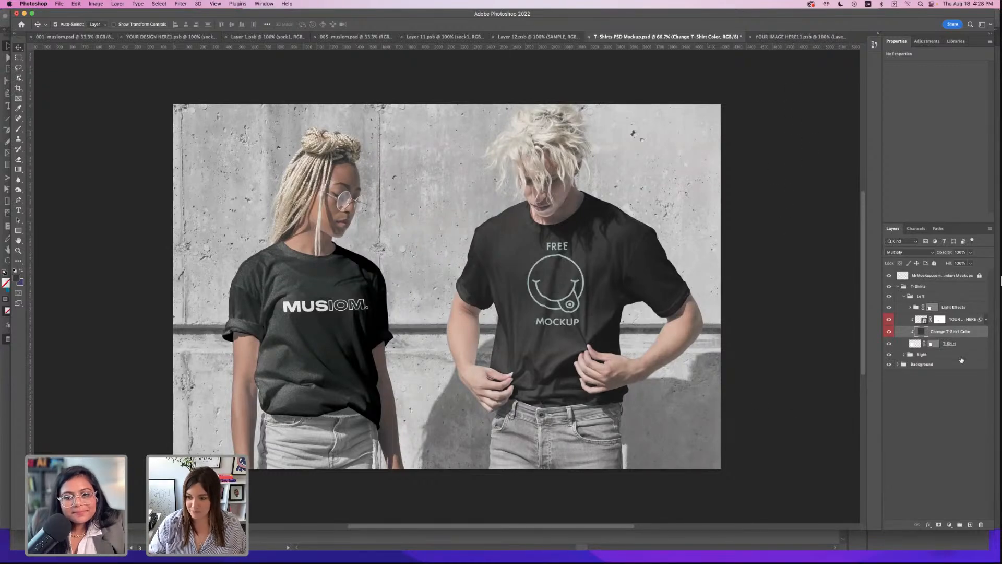
# - Collapse the Left group, open the Right group's YOUR IMAGE HERE smart object and hide its Design layer
pyautogui.click(941, 413)
pyautogui.click(903, 296)
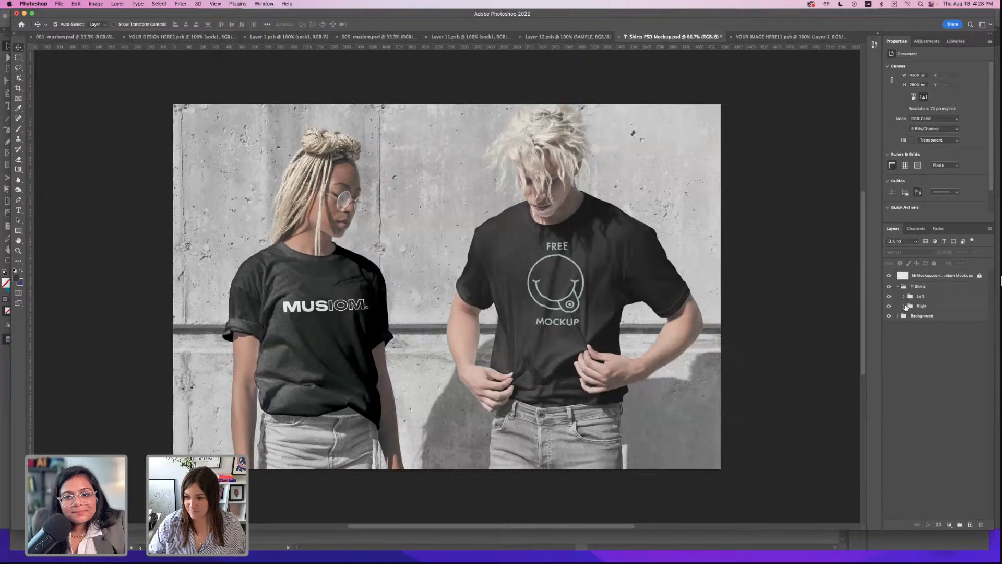
pyautogui.click(904, 306)
pyautogui.doubleClick(921, 332)
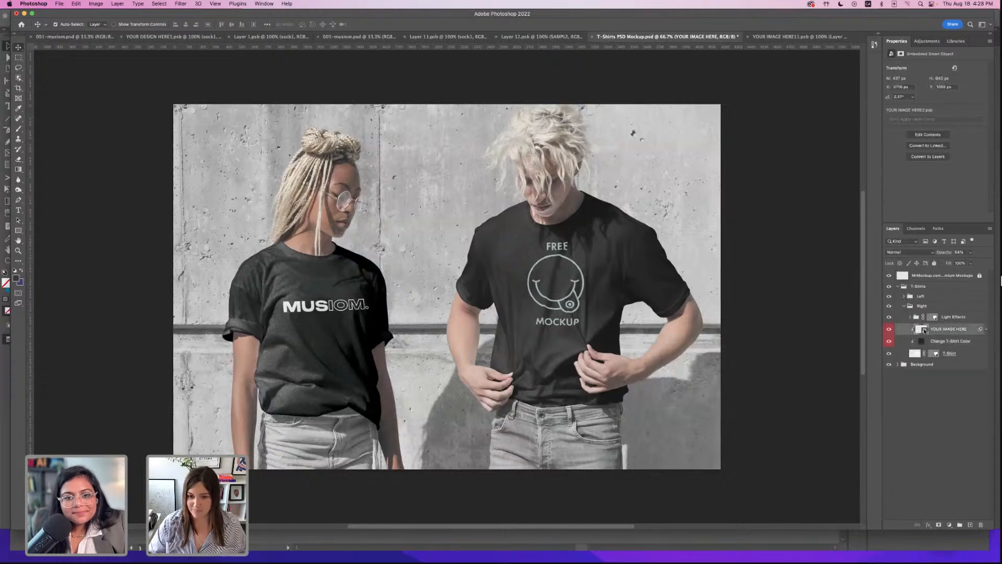
pyautogui.click(889, 277)
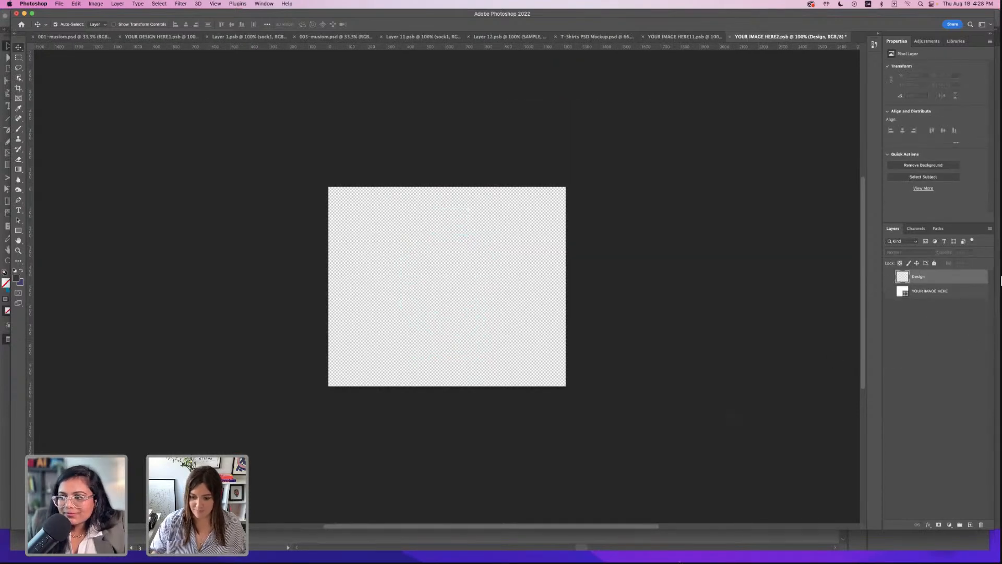
# - Copy the black four-line MUSIOM. stack from Illustrator's billboard1.ai and paste it into the Photoshop YOUR IMAGE HERE2 smart object
pyautogui.click(651, 547)
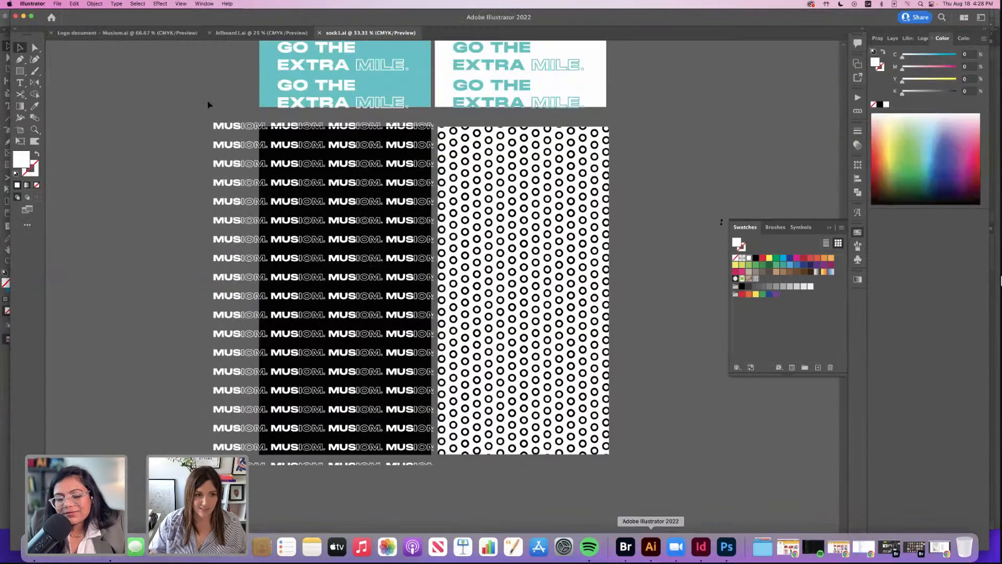
pyautogui.click(125, 32)
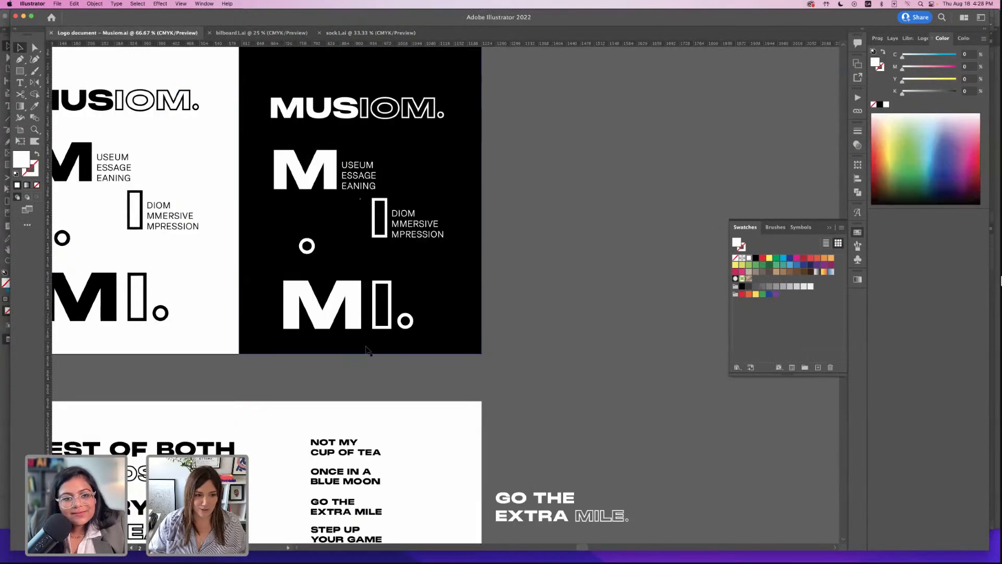
pyautogui.click(261, 33)
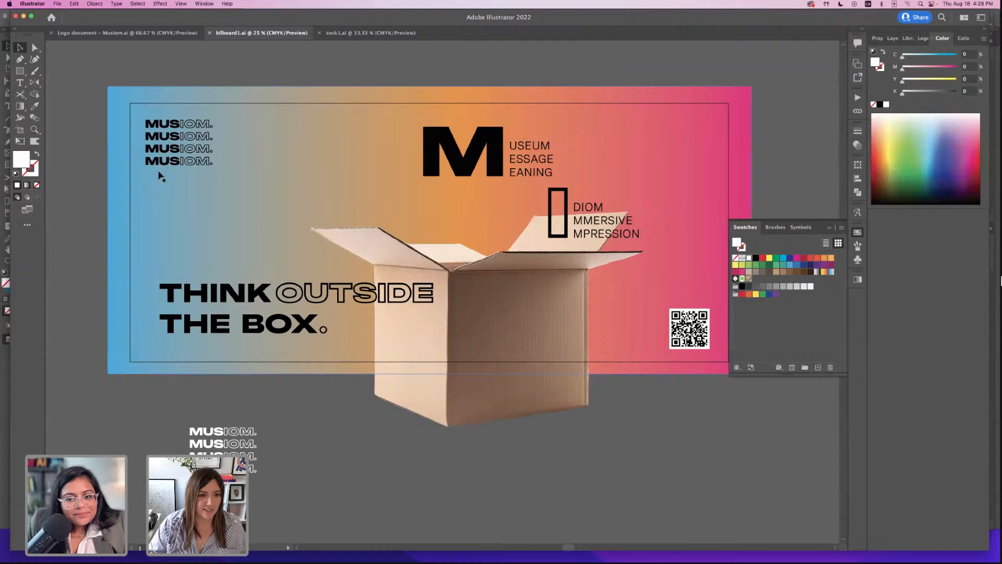
pyautogui.click(184, 138)
pyautogui.click(241, 75)
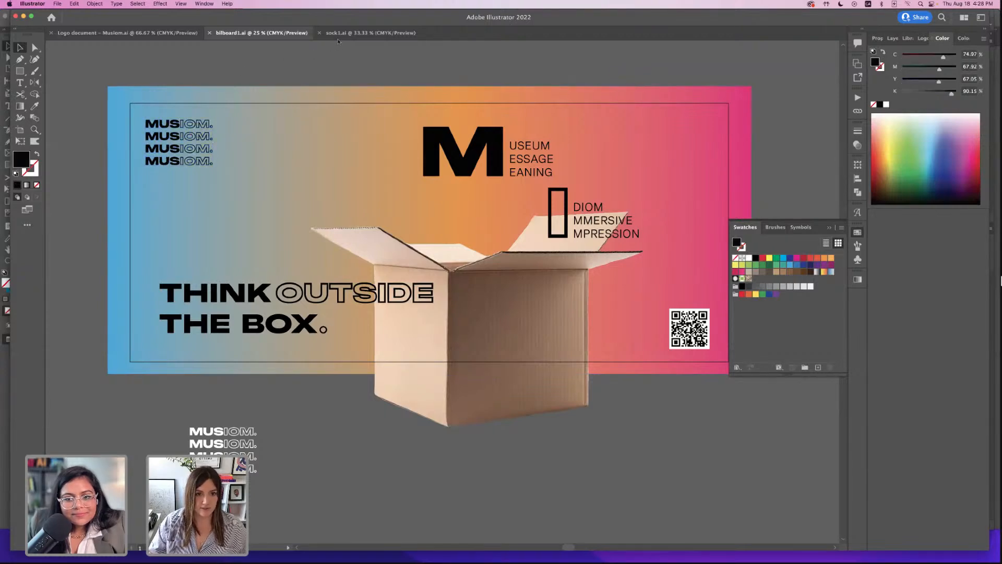
pyautogui.click(365, 32)
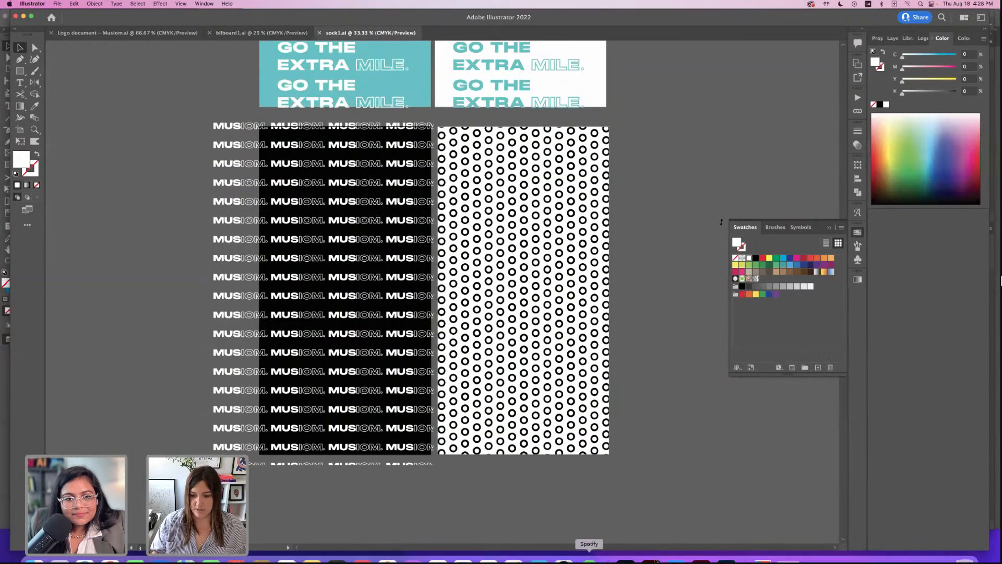
pyautogui.click(726, 548)
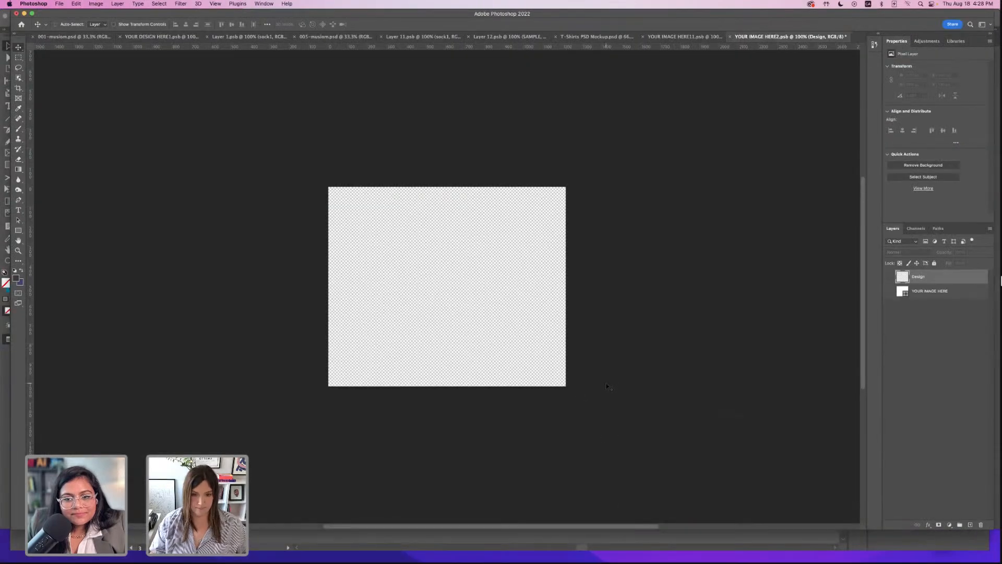
pyautogui.press('super+v')
pyautogui.click(536, 243)
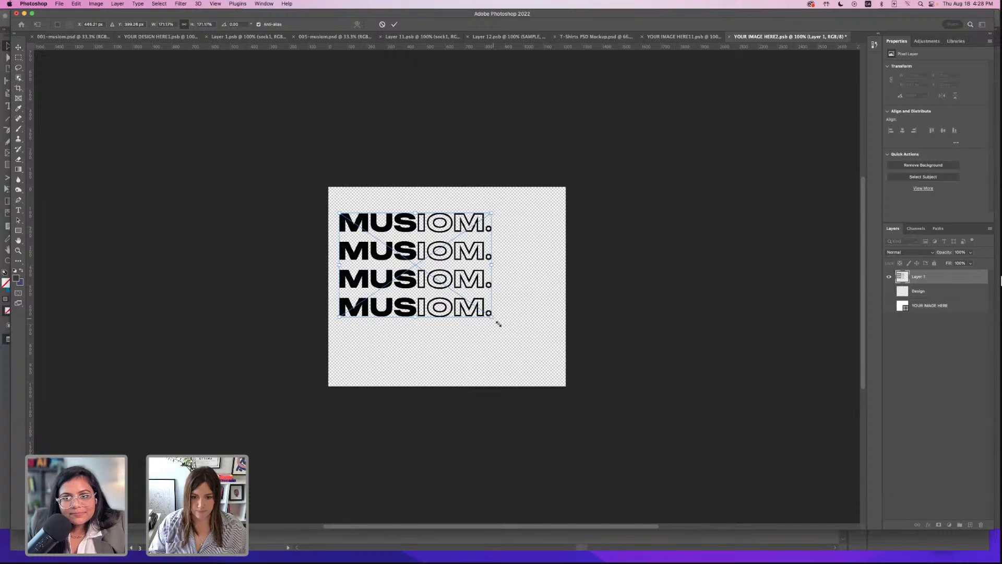
# - Enlarge the stacked MUSIOM. artwork to about 1000 px wide, save the smart object and return to the T-shirt mockup
pyautogui.moveTo(493, 318)
pyautogui.mouseDown()
pyautogui.moveTo(535, 346)
pyautogui.moveTo(489, 311)
pyautogui.mouseUp()
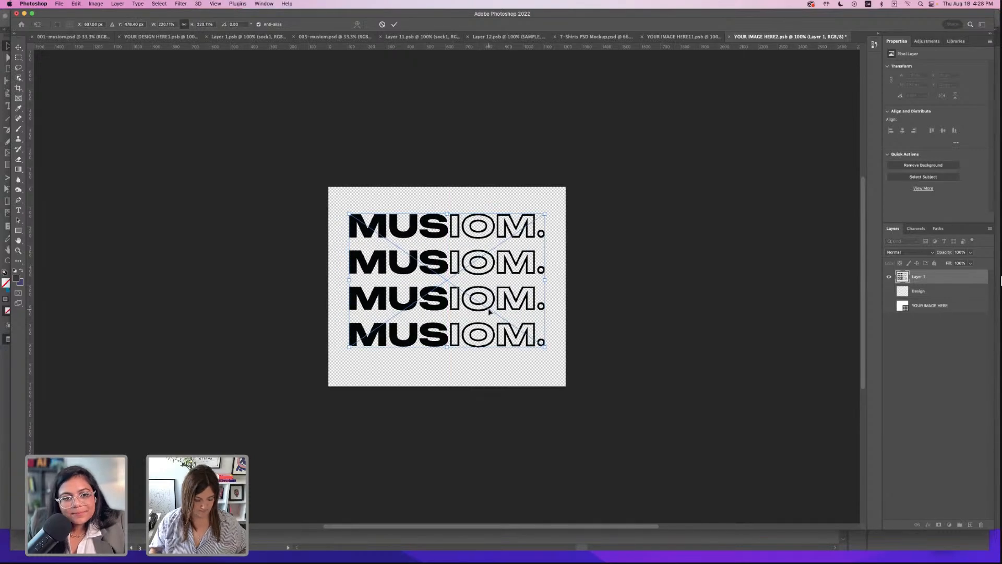
pyautogui.press('Return')
pyautogui.press('super+s')
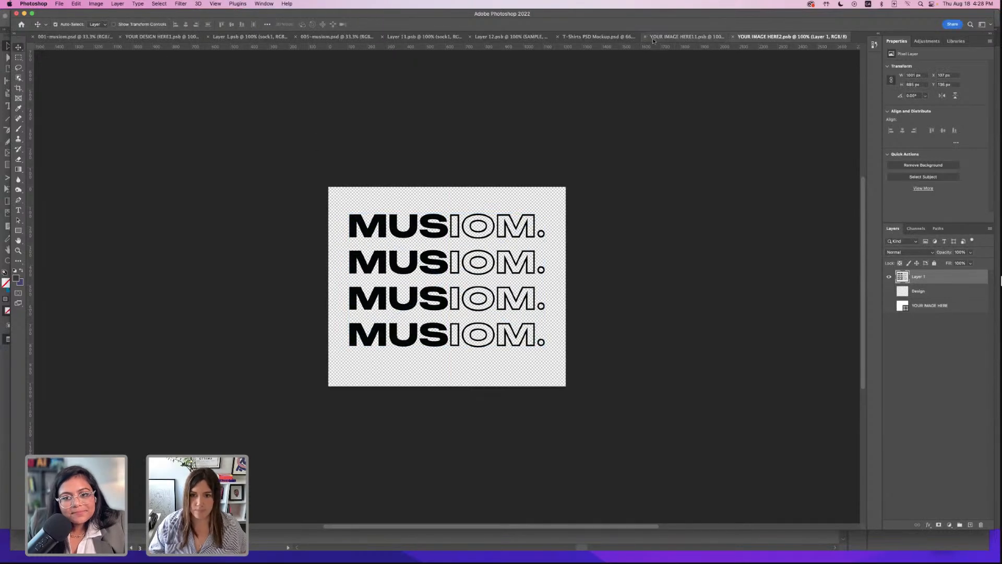
pyautogui.click(576, 37)
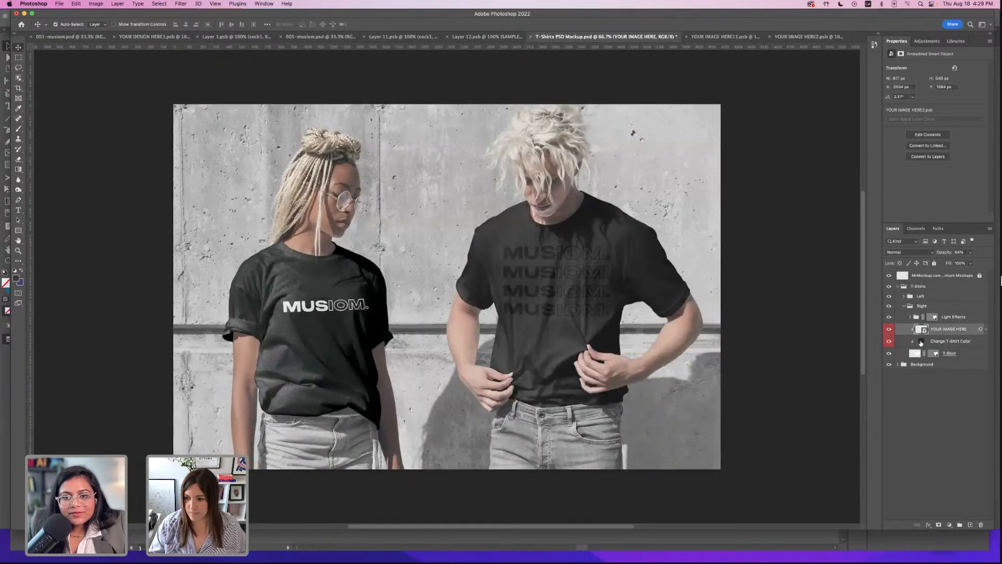
# - Recolour the man's T-shirt in the Right group to light grey #c4c2c2
pyautogui.doubleClick(920, 342)
pyautogui.click(531, 380)
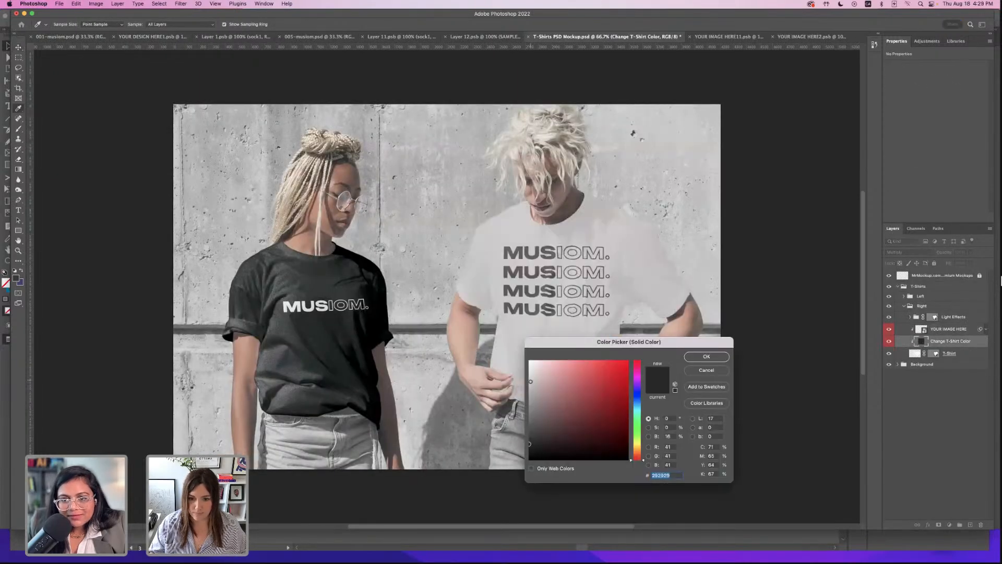
pyautogui.moveTo(531, 376); pyautogui.dragTo(531, 383)
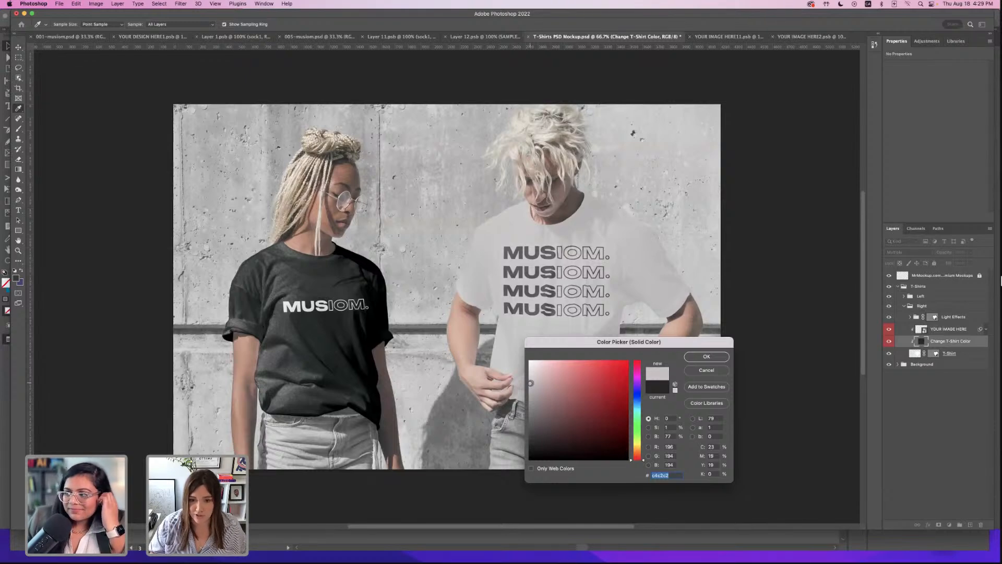
pyautogui.click(698, 358)
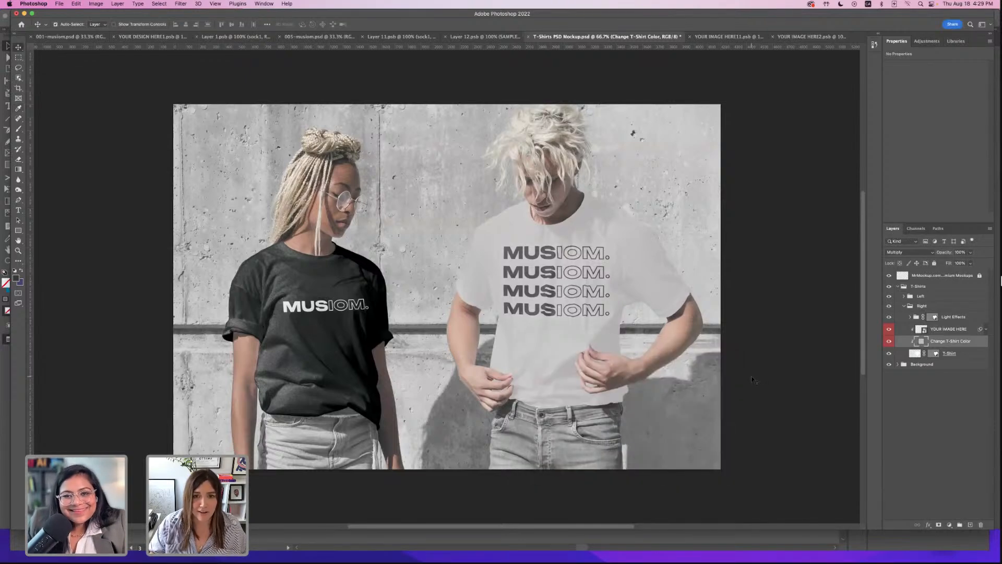
# - Save the mockup under the new name T-Shirts PSD Mockup-1.psd in the Mockup folder
pyautogui.click(59, 3)
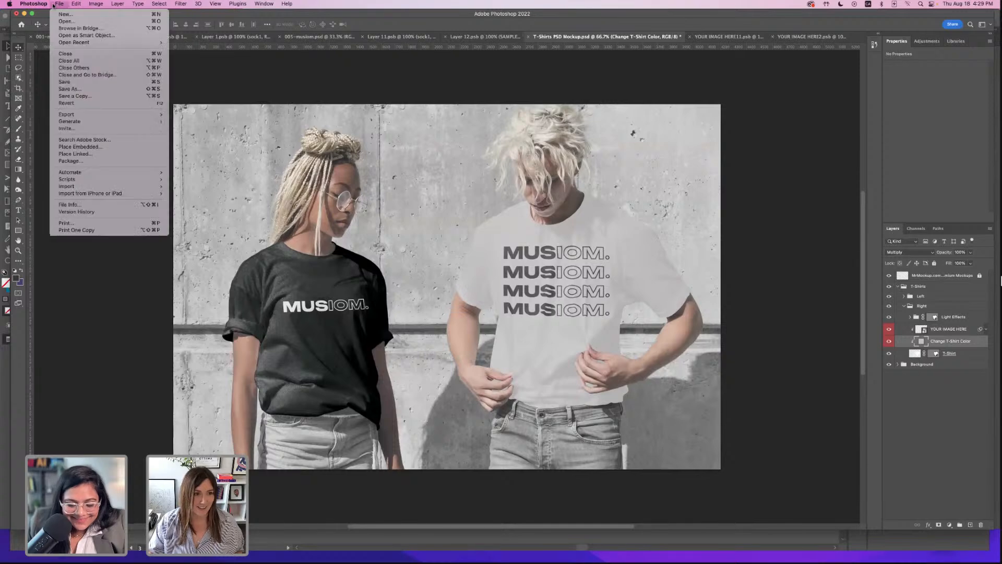
pyautogui.click(70, 89)
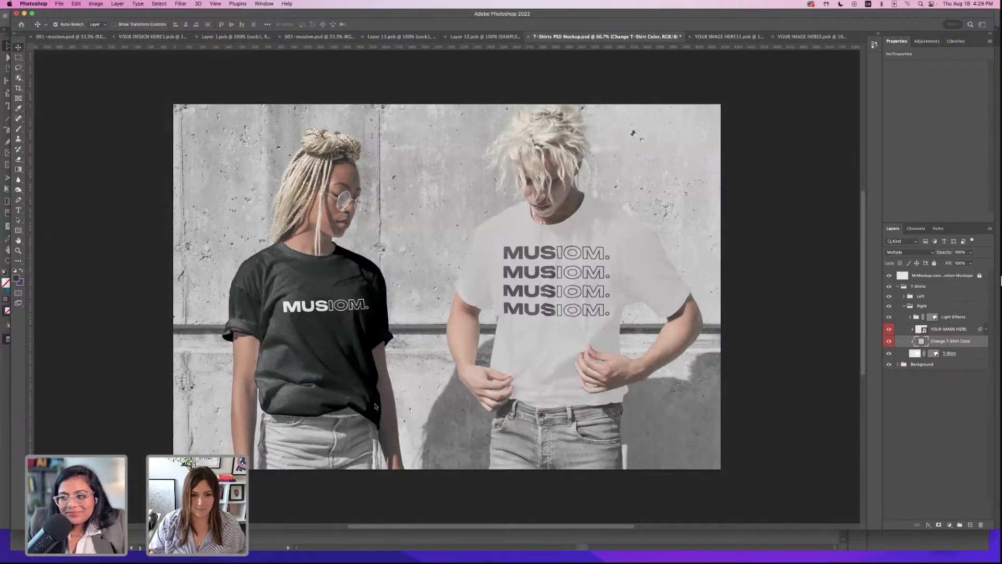
pyautogui.click(545, 363)
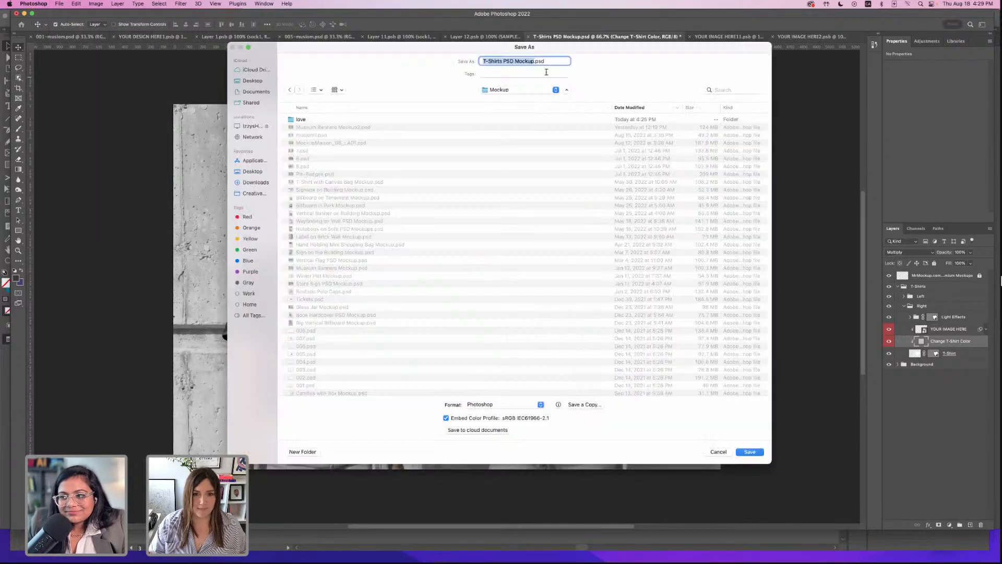
pyautogui.click(535, 61)
pyautogui.write('-2')
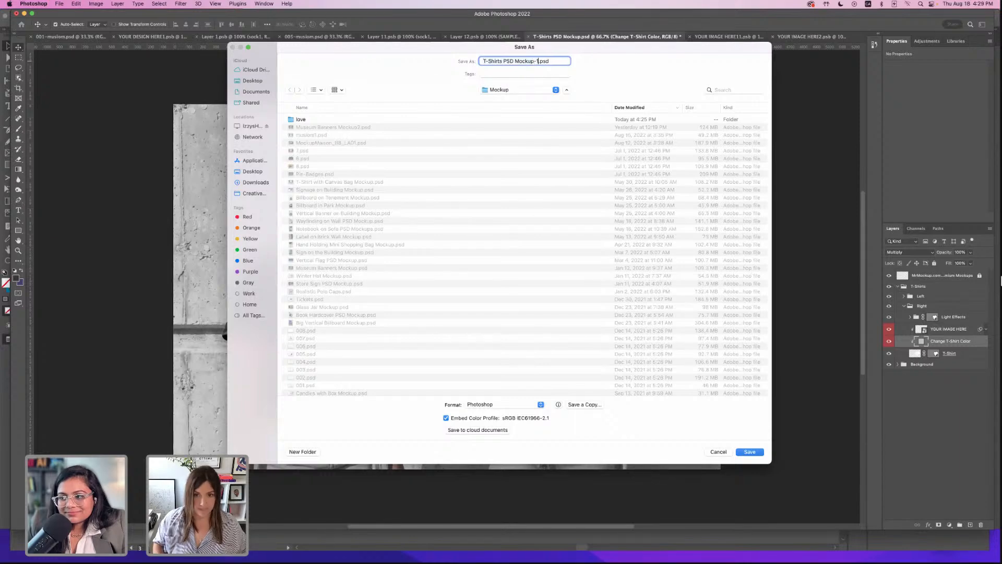
pyautogui.press('Return')
pyautogui.click(602, 249)
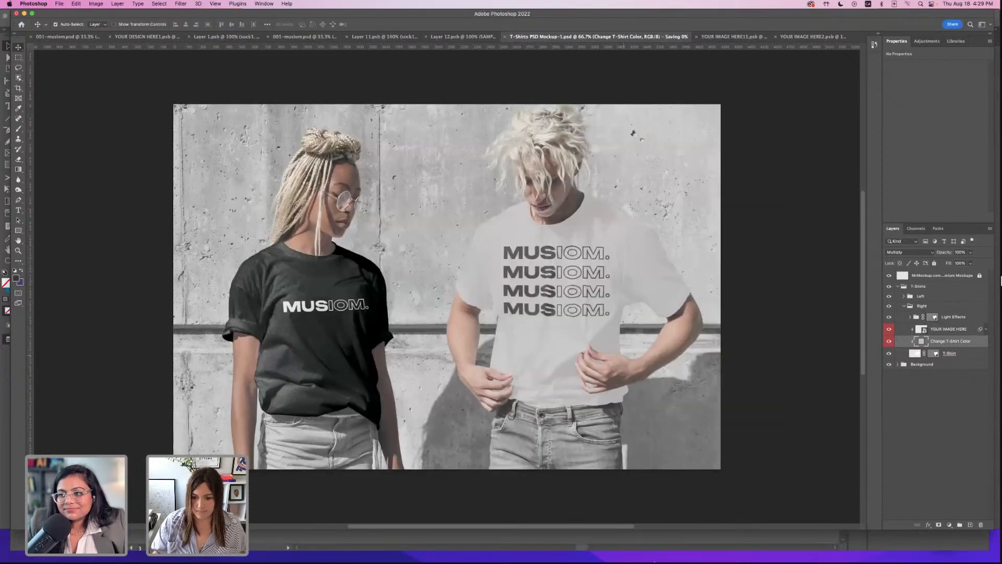
# - Switch to the InDesign proposal, insert a page after the red sock page 31 and cover it with a full-page image frame
pyautogui.click(701, 544)
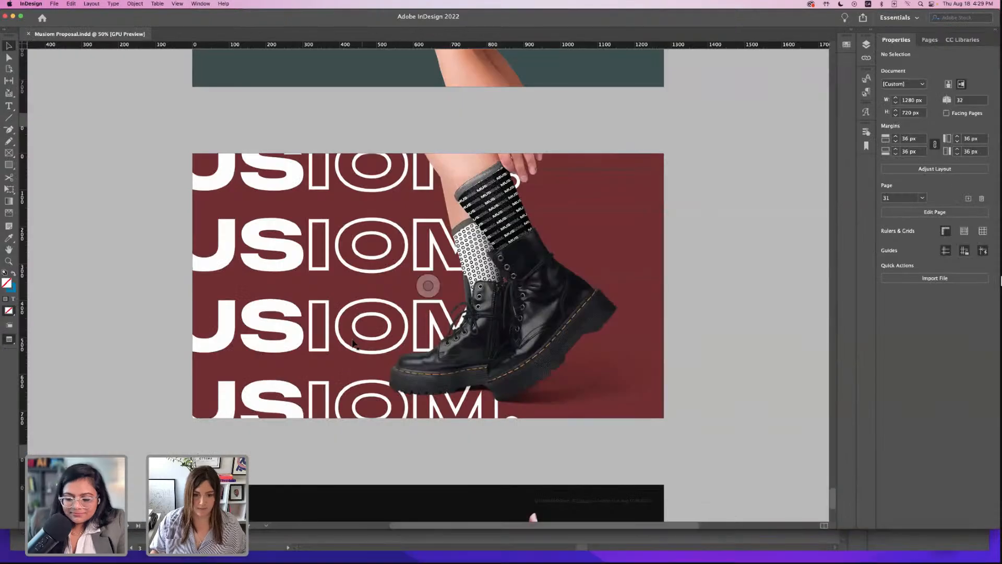
pyautogui.scroll(-5, 425, 284)
pyautogui.click(662, 83)
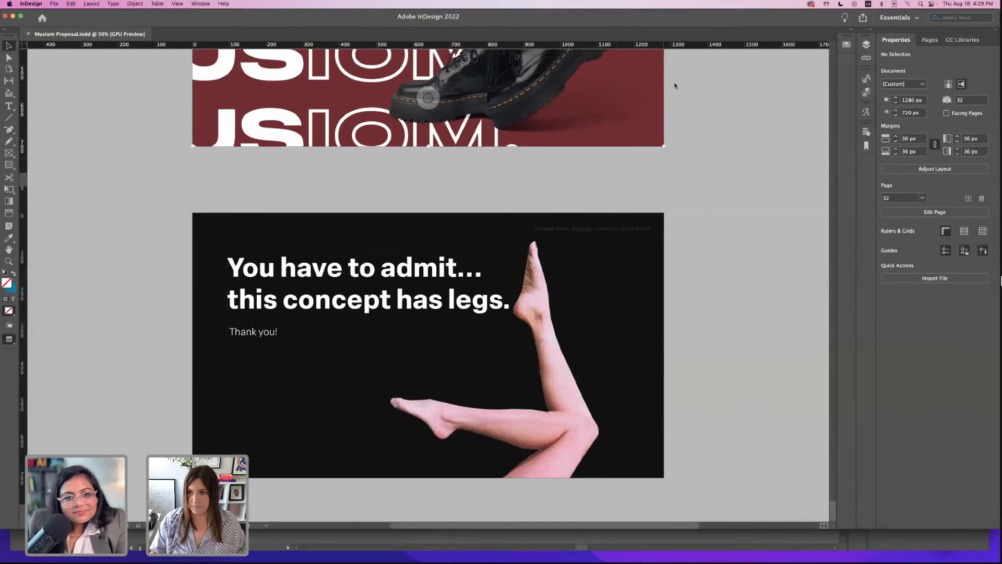
pyautogui.click(929, 40)
pyautogui.click(973, 523)
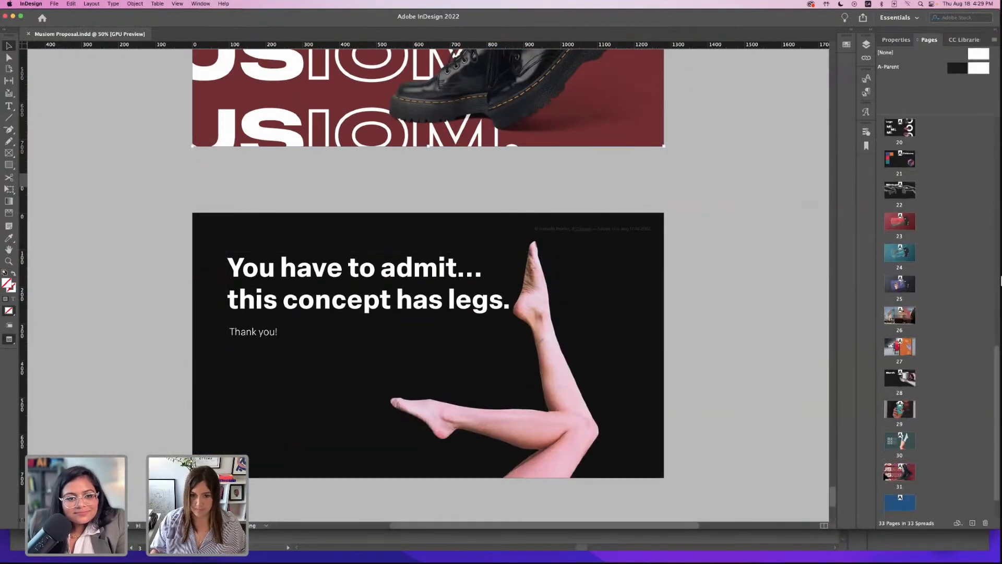
pyautogui.click(9, 153)
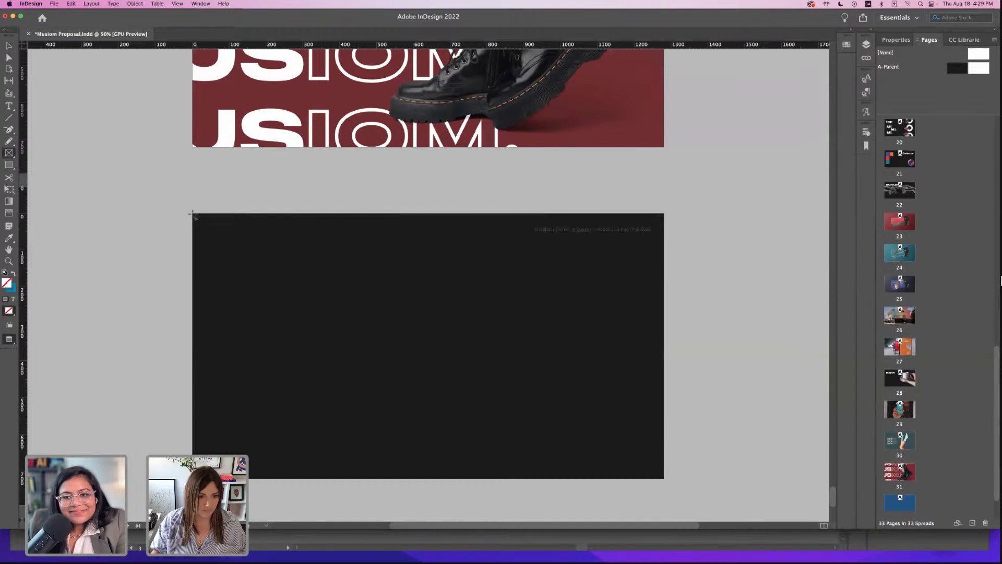
pyautogui.moveTo(193, 214); pyautogui.dragTo(664, 478)
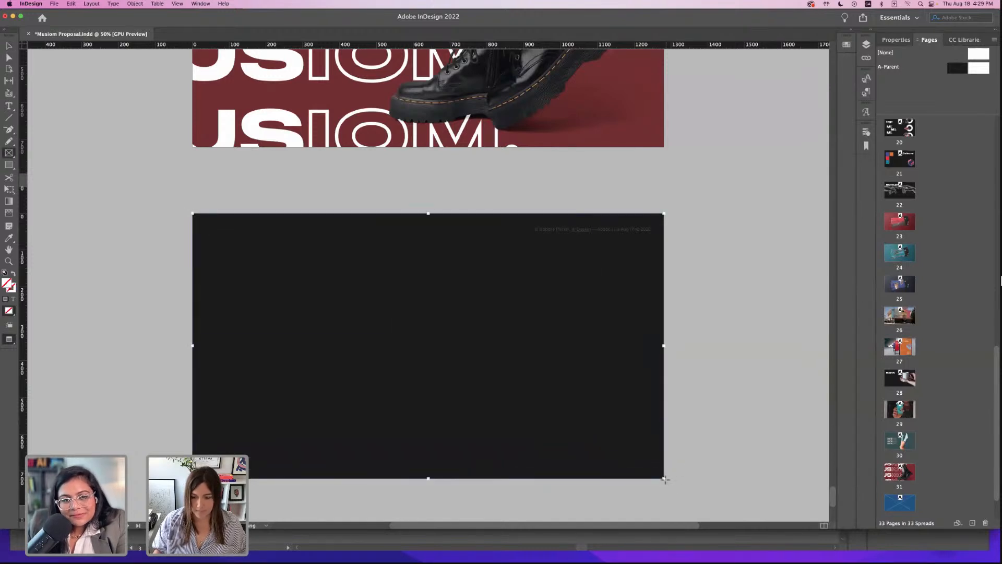
# - Place T-Shirts PSD Mockup-1.psd from the Mockup folder inside the desktop's Adobe Live folder into the new page's image frame
pyautogui.click(53, 5)
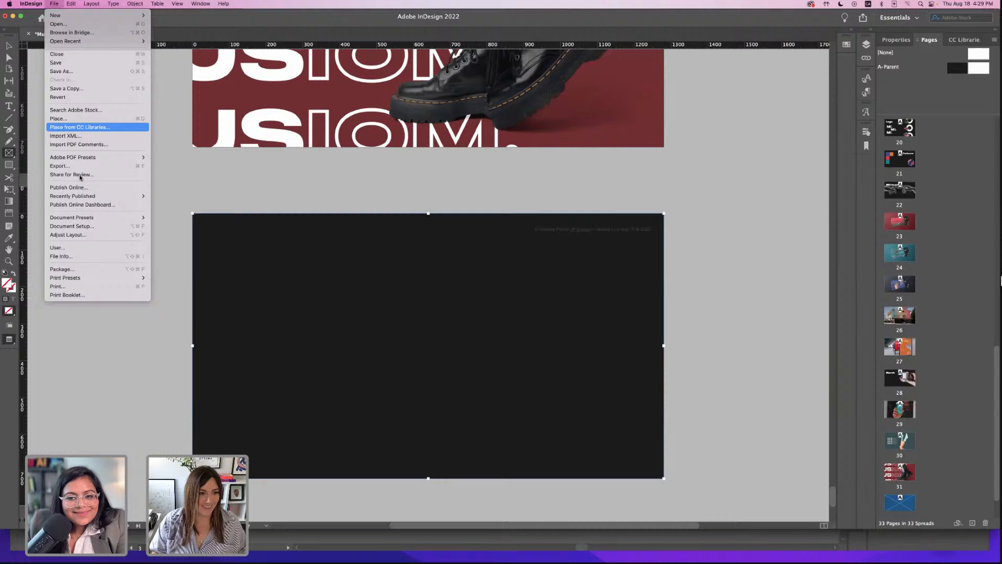
pyautogui.click(75, 119)
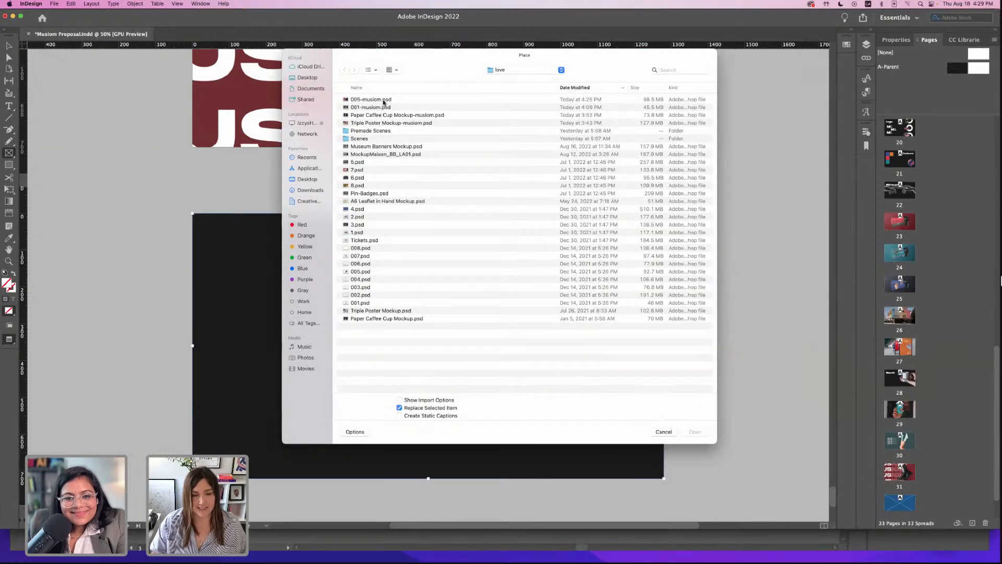
pyautogui.click(313, 79)
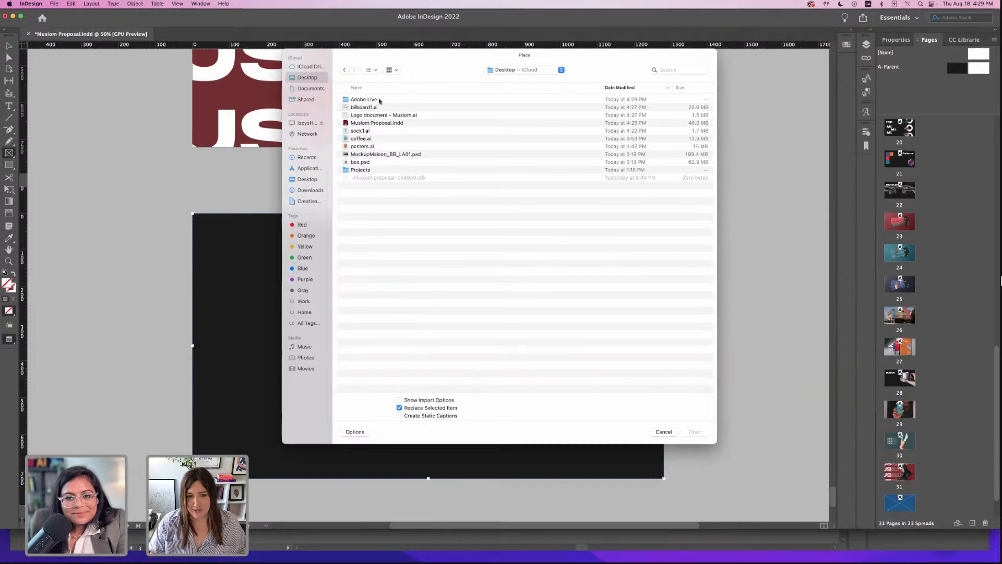
pyautogui.click(369, 71)
pyautogui.click(377, 103)
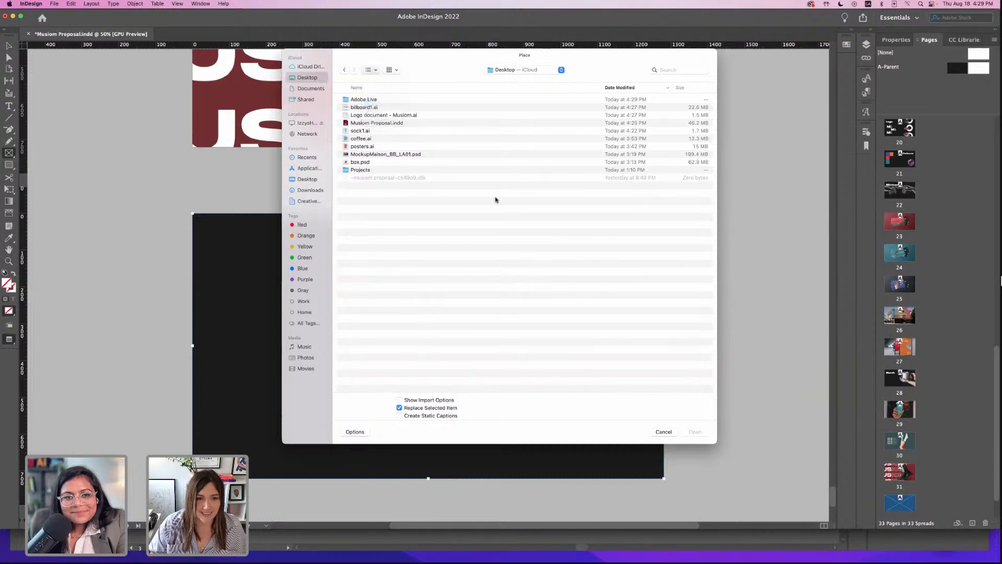
pyautogui.doubleClick(355, 103)
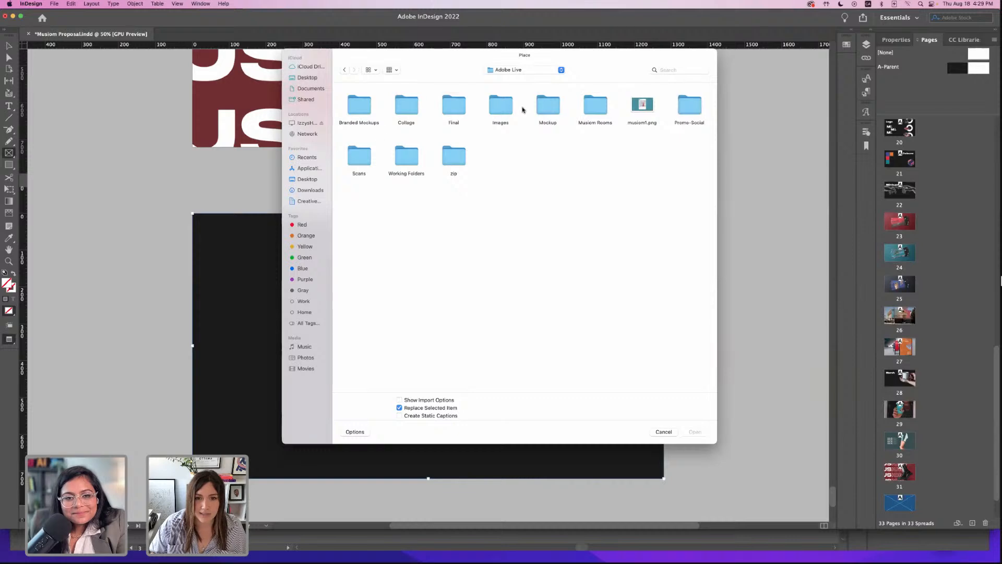
pyautogui.doubleClick(542, 108)
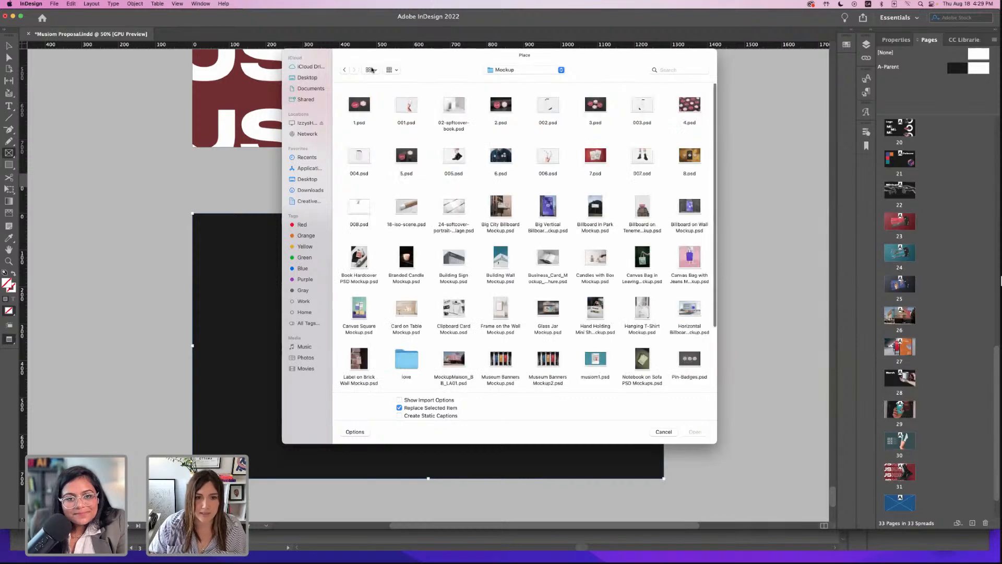
pyautogui.click(370, 70)
pyautogui.click(379, 110)
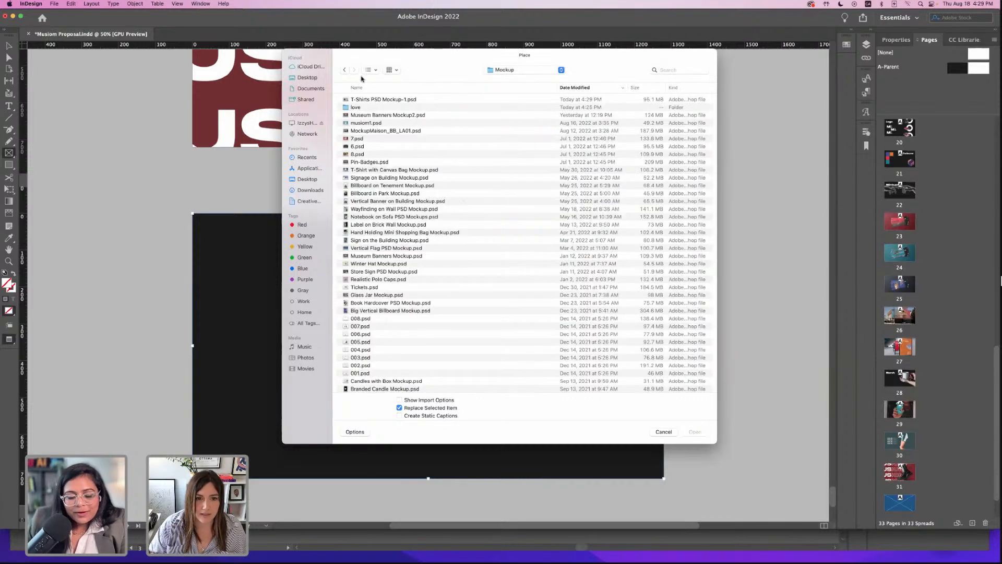
pyautogui.click(384, 101)
pyautogui.doubleClick(385, 100)
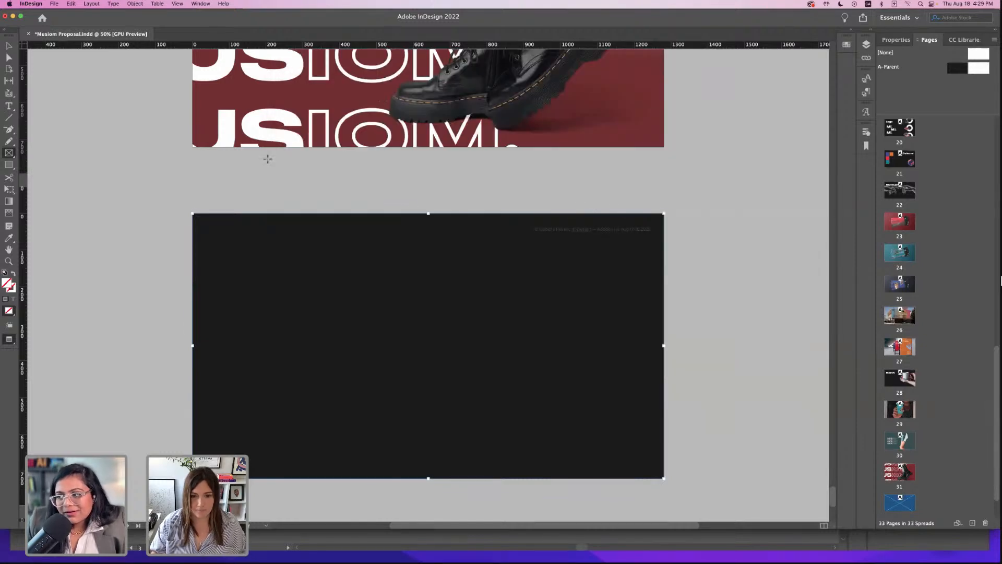
# - Fit the T-shirt image proportionally so it fills the page frame, deselect it and save the proposal
pyautogui.click(898, 40)
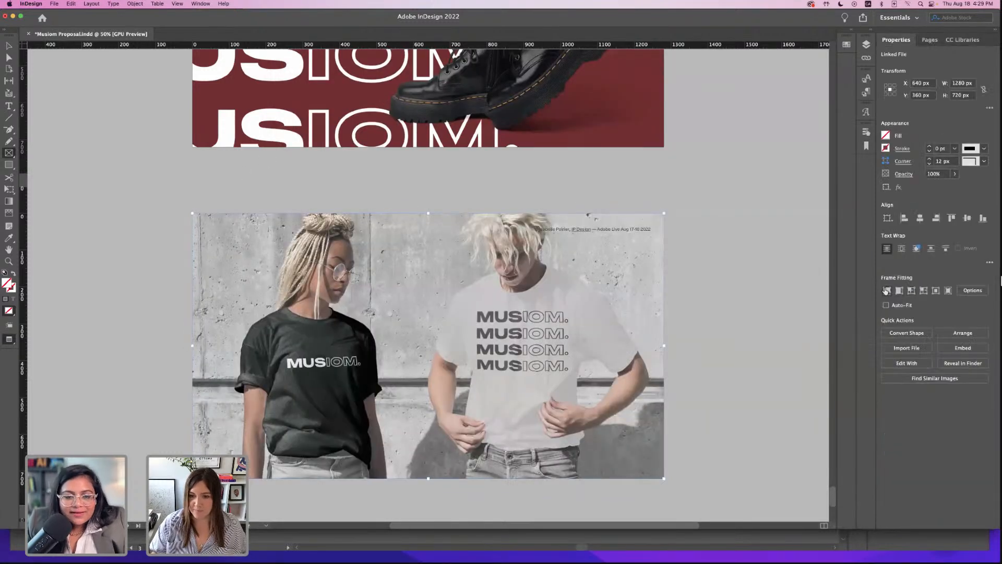
pyautogui.click(9, 46)
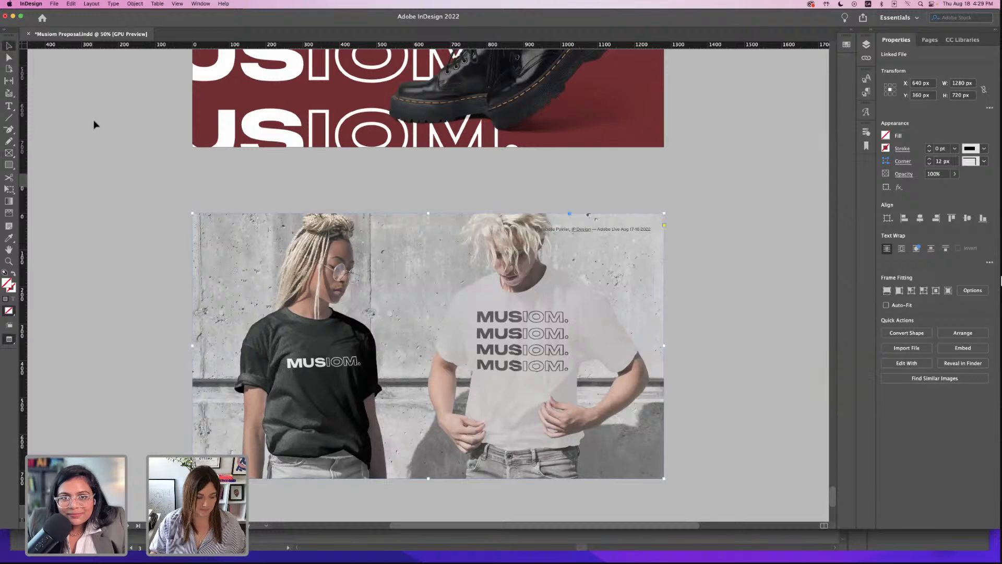
pyautogui.click(95, 125)
pyautogui.press('super+s')
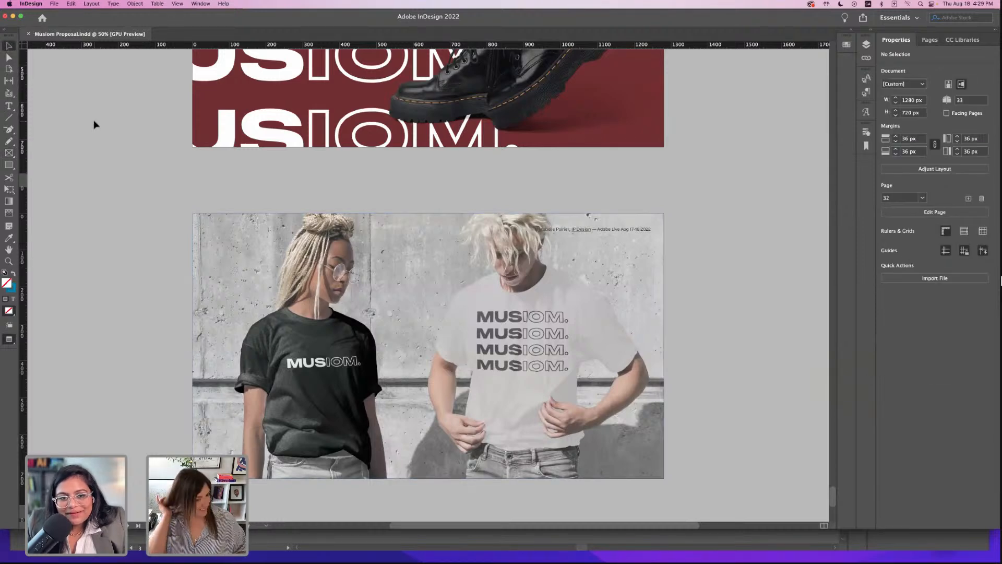
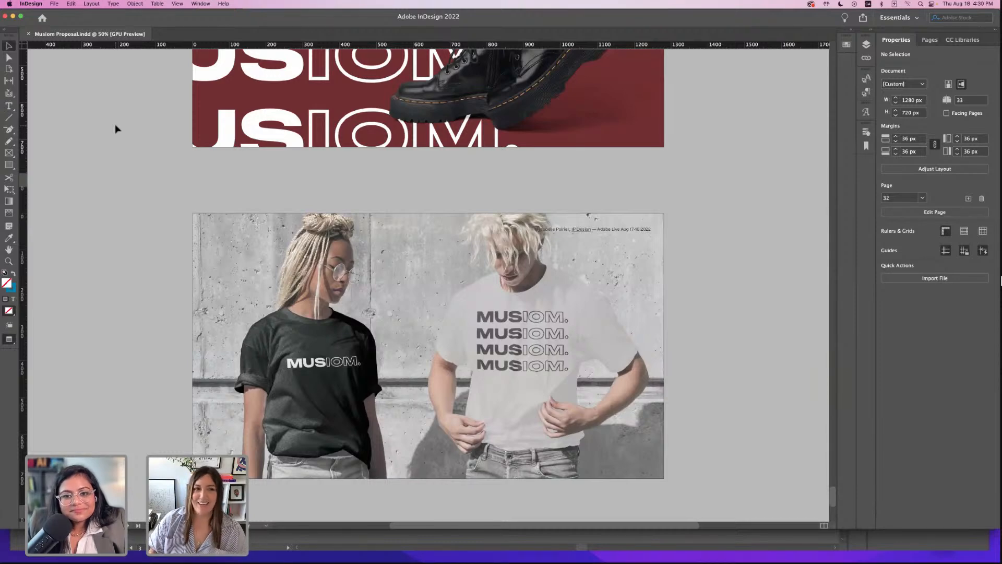
# - Switch to Adobe Bridge and view the T-shirt mockups in the Mockup folder with the thumbnail scale increased
pyautogui.scroll(-1, 116, 129)
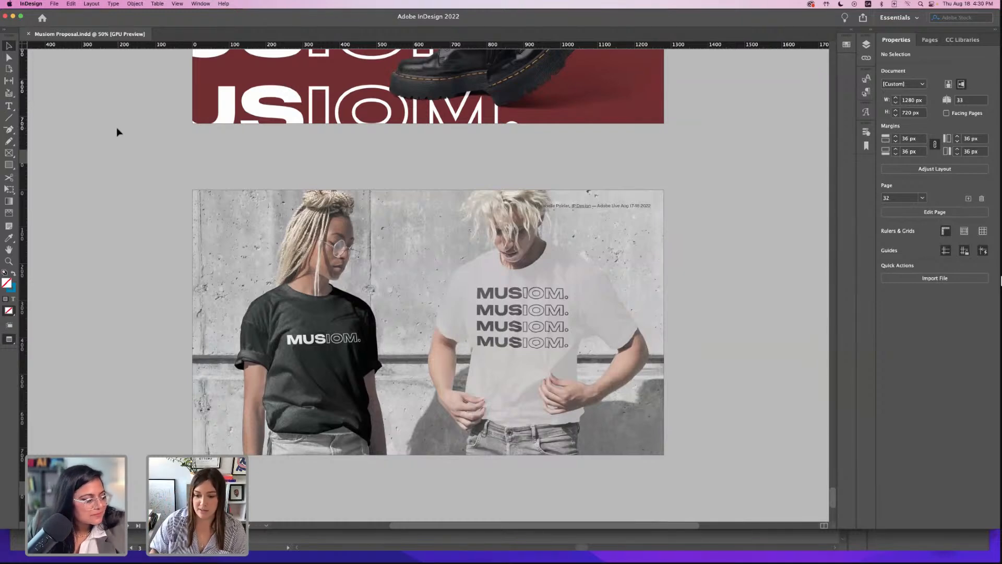
pyautogui.moveTo(702, 560)
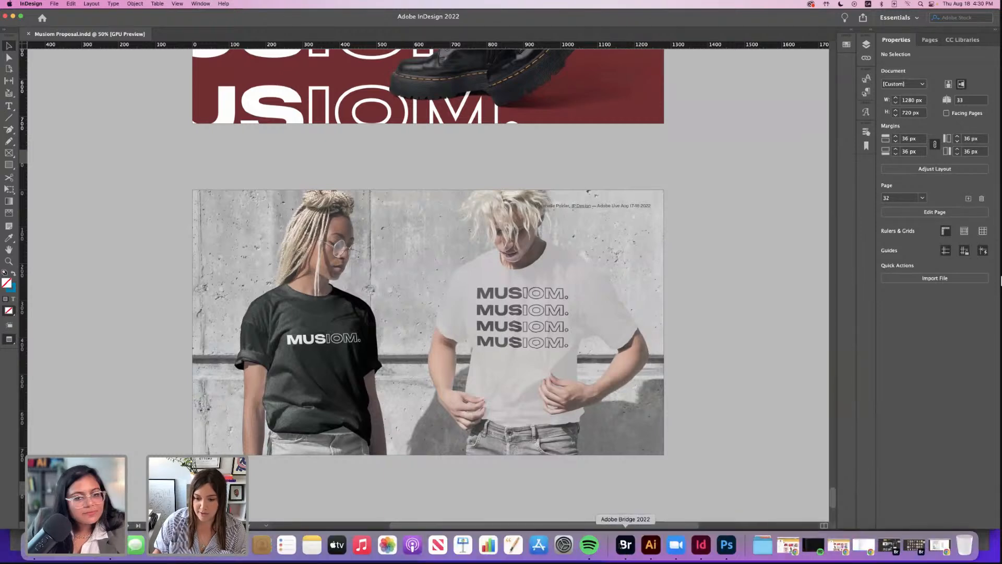
pyautogui.click(625, 544)
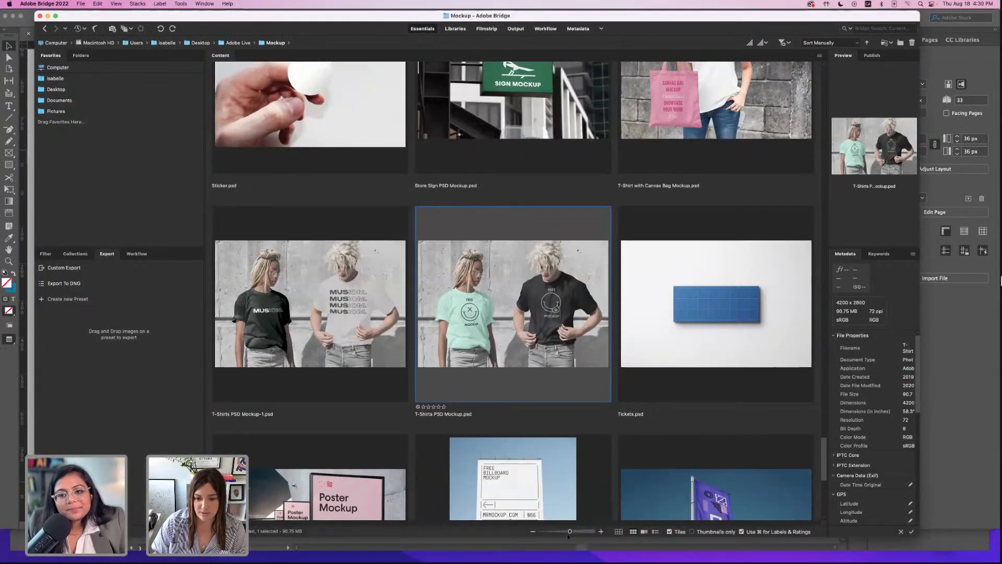
pyautogui.moveTo(570, 532)
pyautogui.mouseDown()
pyautogui.moveTo(598, 533)
pyautogui.moveTo(534, 536)
pyautogui.moveTo(581, 535)
pyautogui.mouseUp()
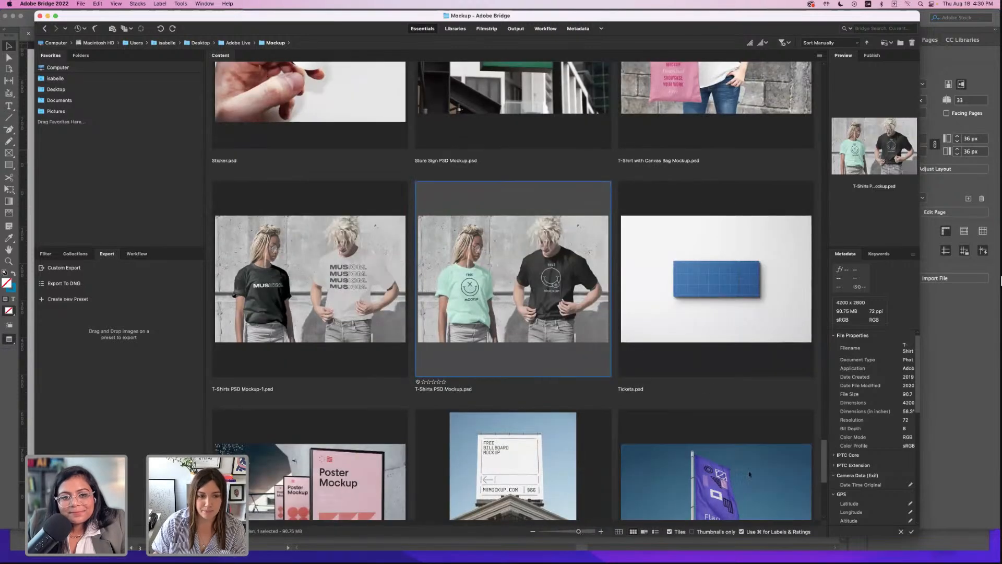
pyautogui.moveTo(279, 18); pyautogui.dragTo(272, 25)
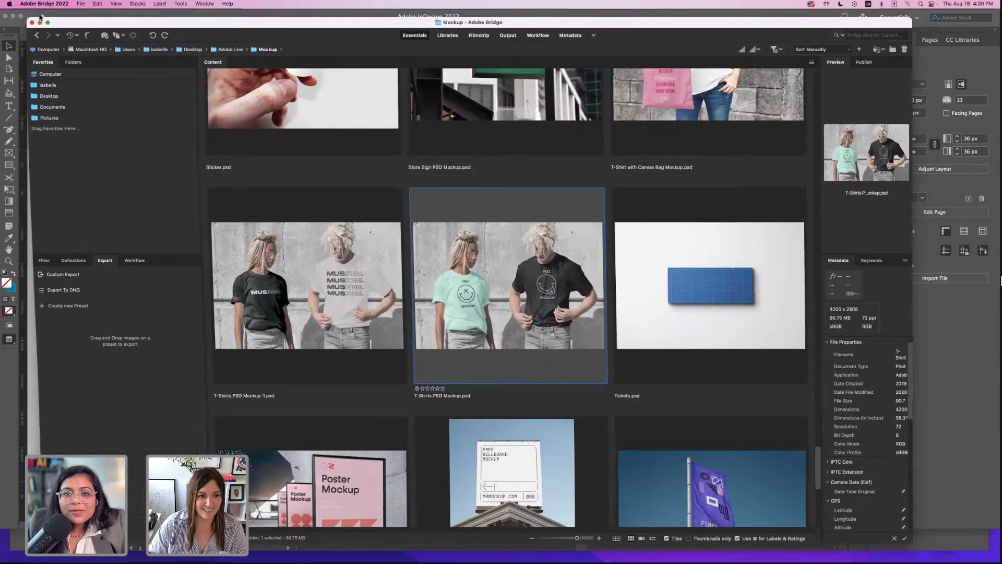
# - Minimize the Bridge, InDesign, Photoshop and Illustrator windows to clear the desktop
pyautogui.click(40, 23)
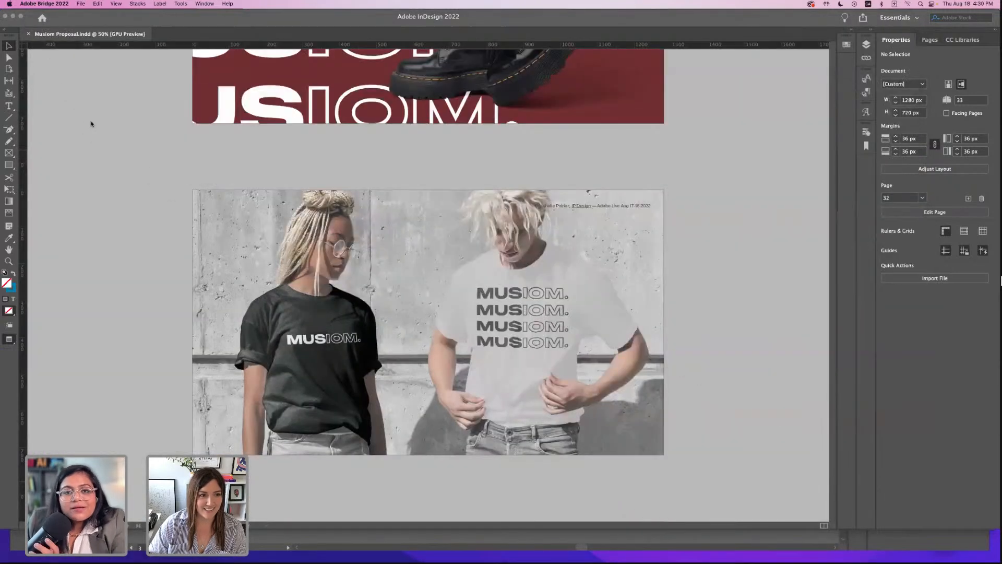
pyautogui.click(13, 16)
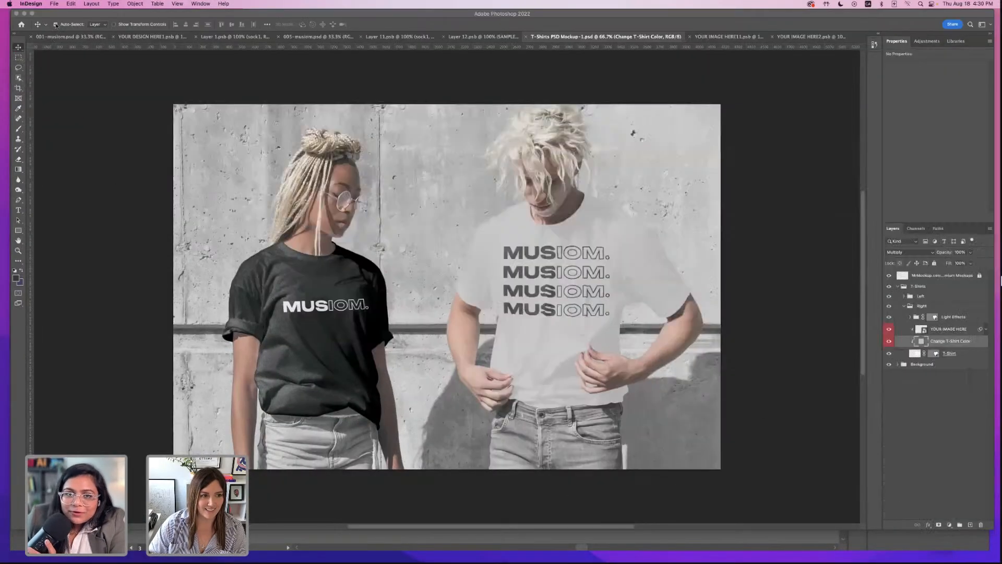
pyautogui.click(24, 15)
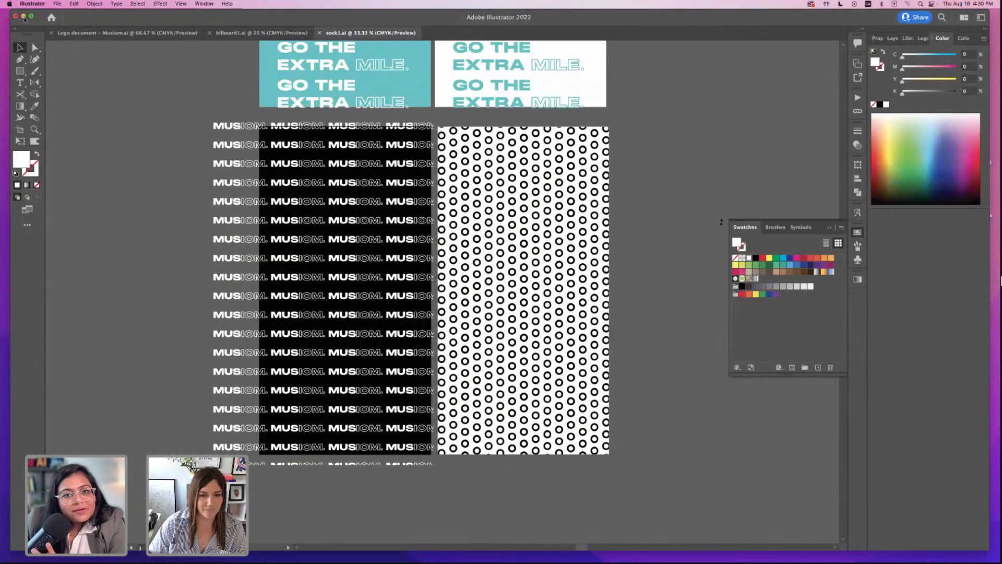
pyautogui.click(24, 16)
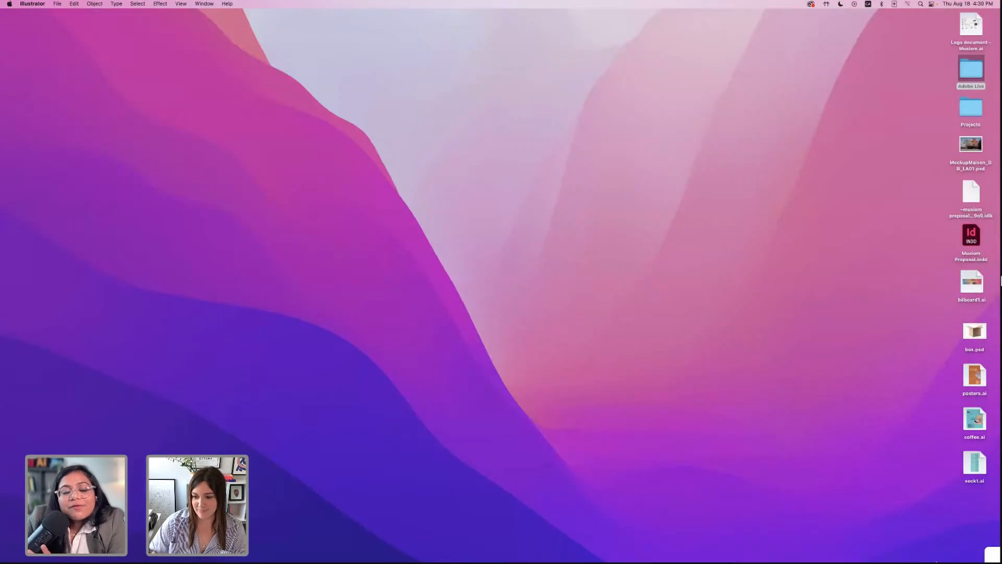
# - Switch to the Chrome window with the illustrator's Behance profile and make it full screen
pyautogui.moveTo(876, 558)
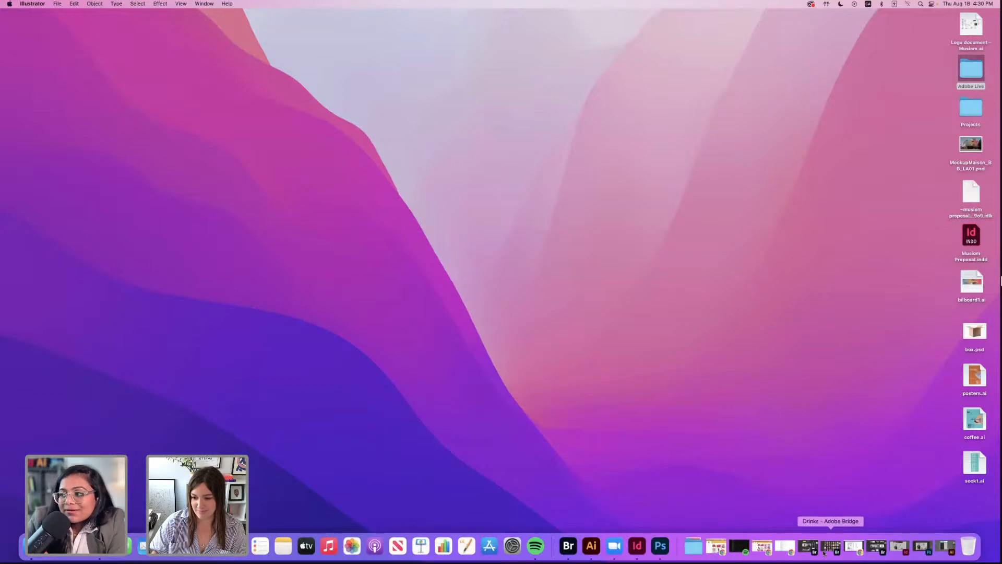
pyautogui.click(778, 554)
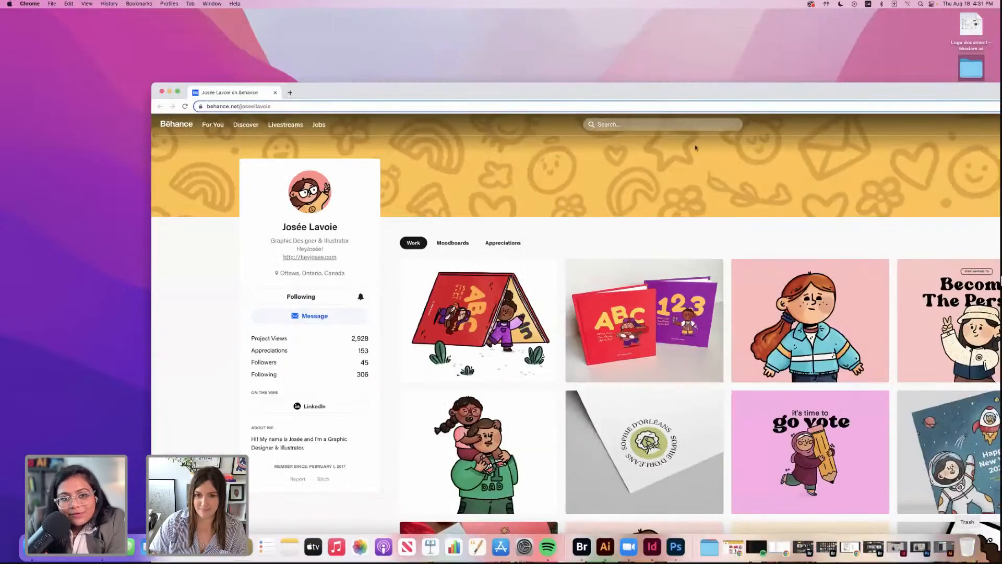
pyautogui.doubleClick(691, 99)
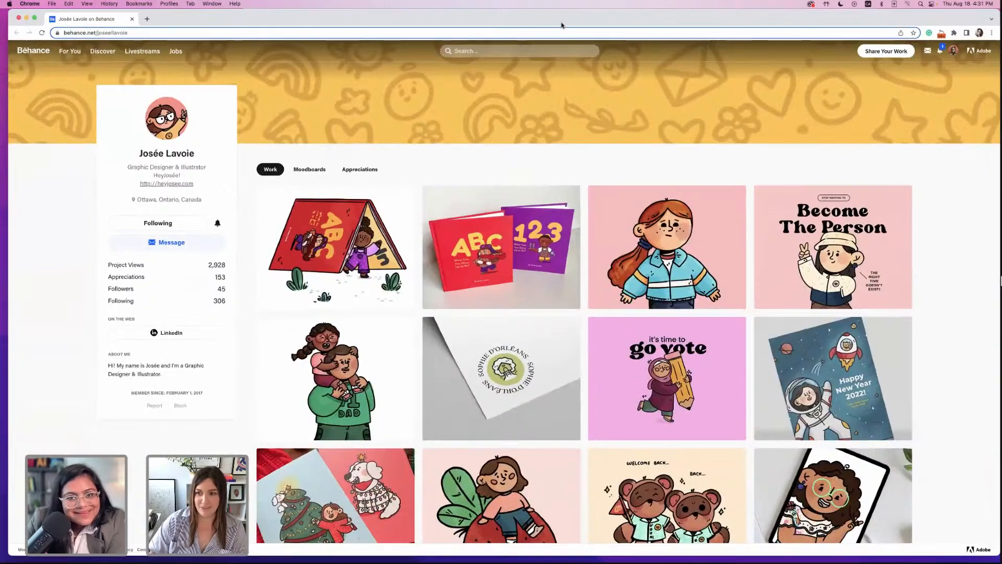
pyautogui.click(35, 18)
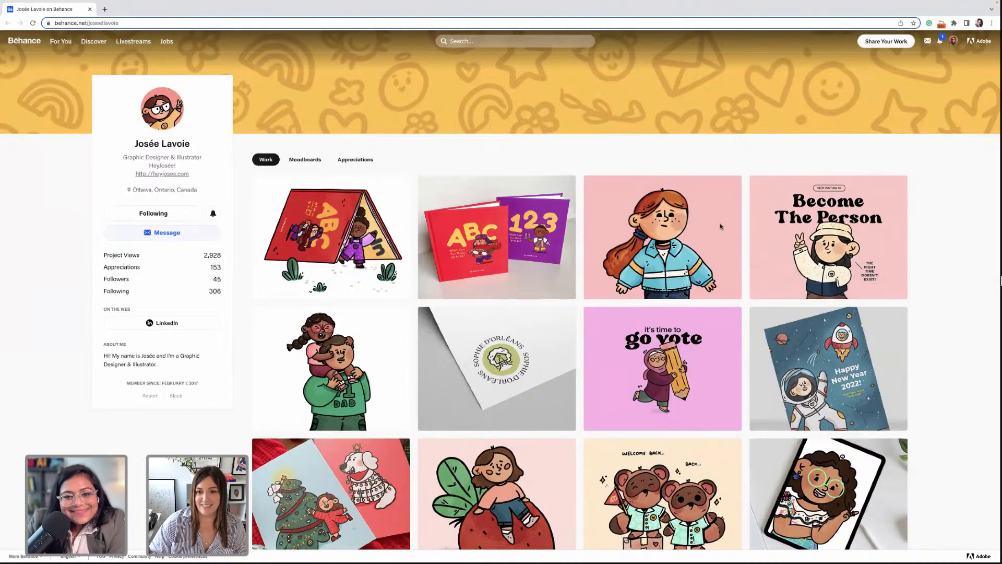
# - Browse the illustrator's Behance work, open the Stranger Things Season 4 Fanart project and look through its illustrations
pyautogui.scroll(-1, 731, 220)
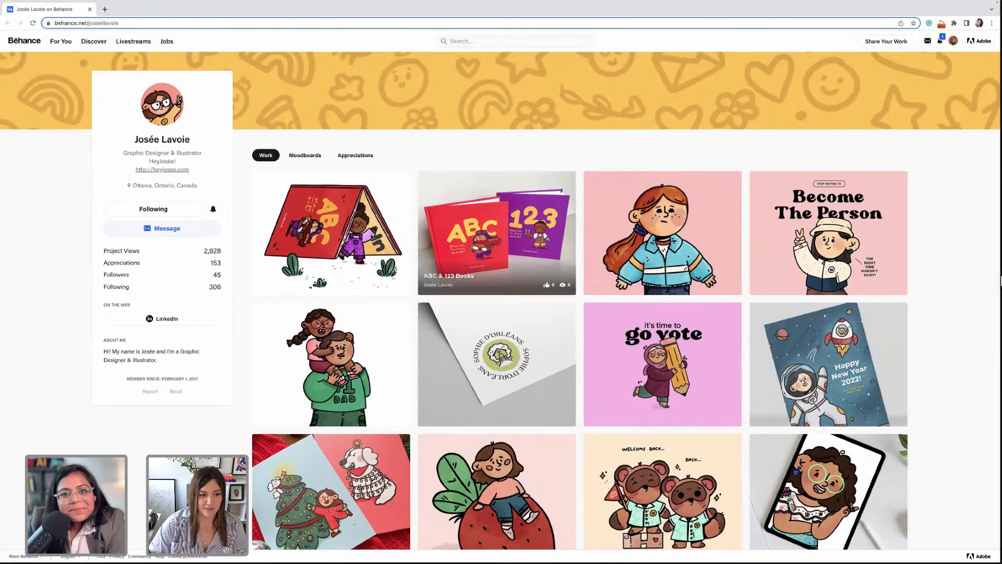
pyautogui.scroll(-1, 158, 363)
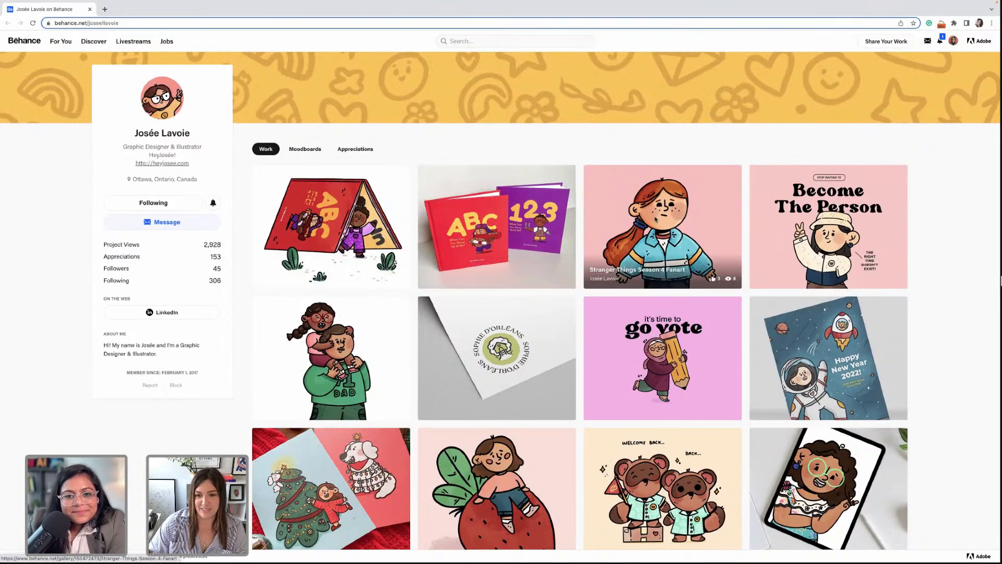
pyautogui.scroll(-1, 632, 223)
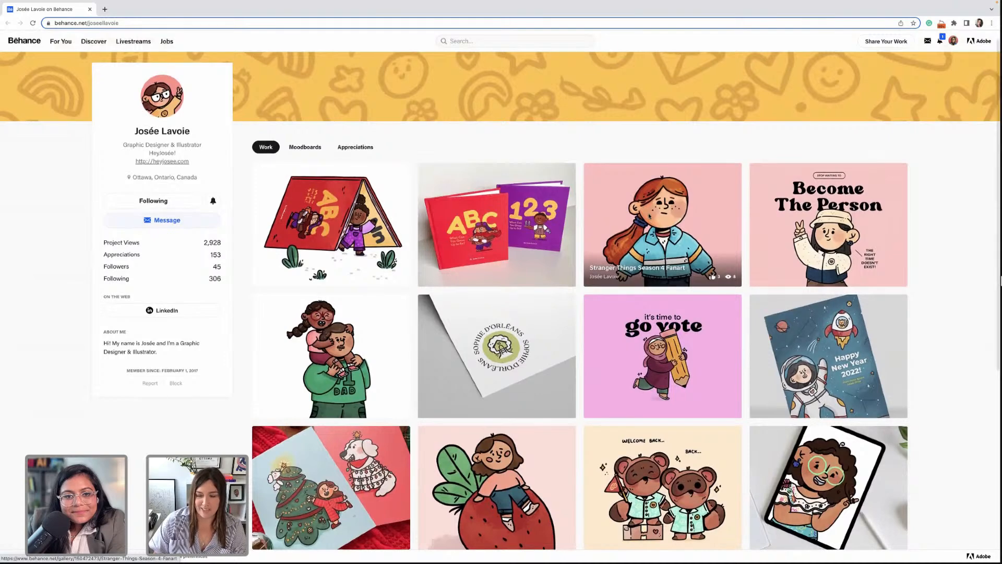
pyautogui.scroll(1, 650, 214)
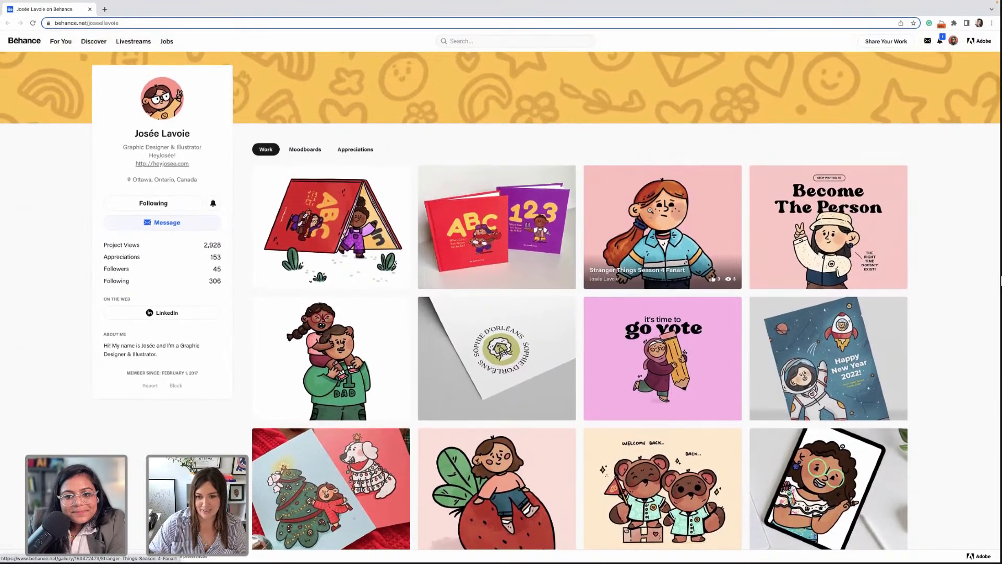
pyautogui.click(650, 211)
pyautogui.scroll(-2, 560, 218)
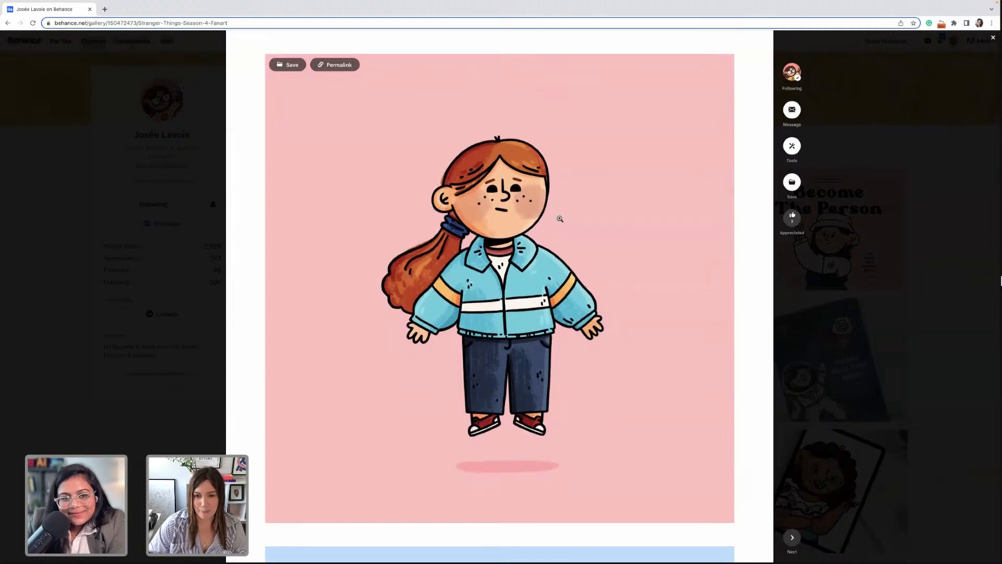
pyautogui.scroll(-2, 560, 218)
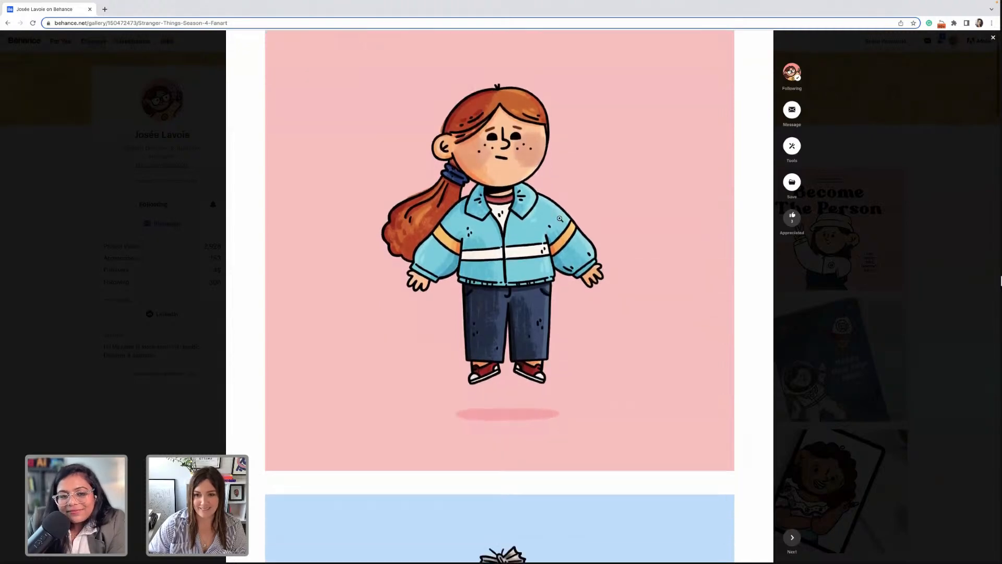
pyautogui.scroll(-3, 560, 219)
pyautogui.scroll(-5, 560, 218)
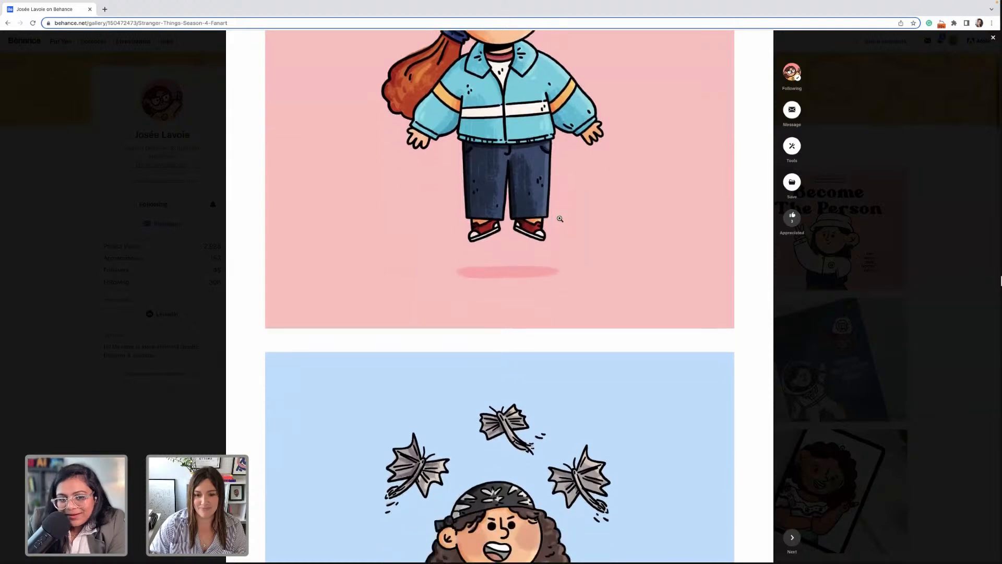
pyautogui.scroll(-3, 560, 219)
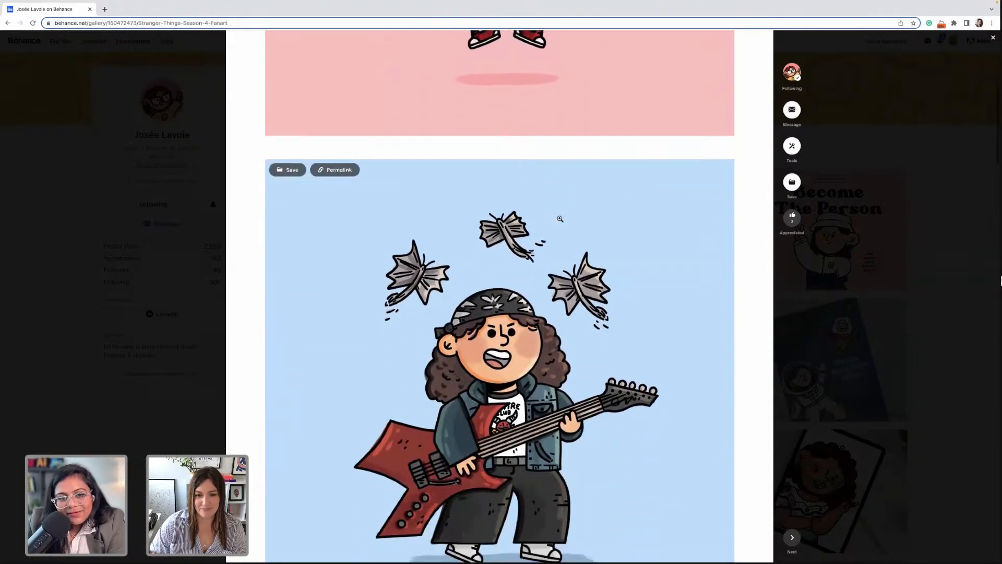
# - Look through the character illustrations in the Stranger Things Season 4 Fanart project, from the guitarist to the girl with the flashlight
pyautogui.scroll(-1, 560, 219)
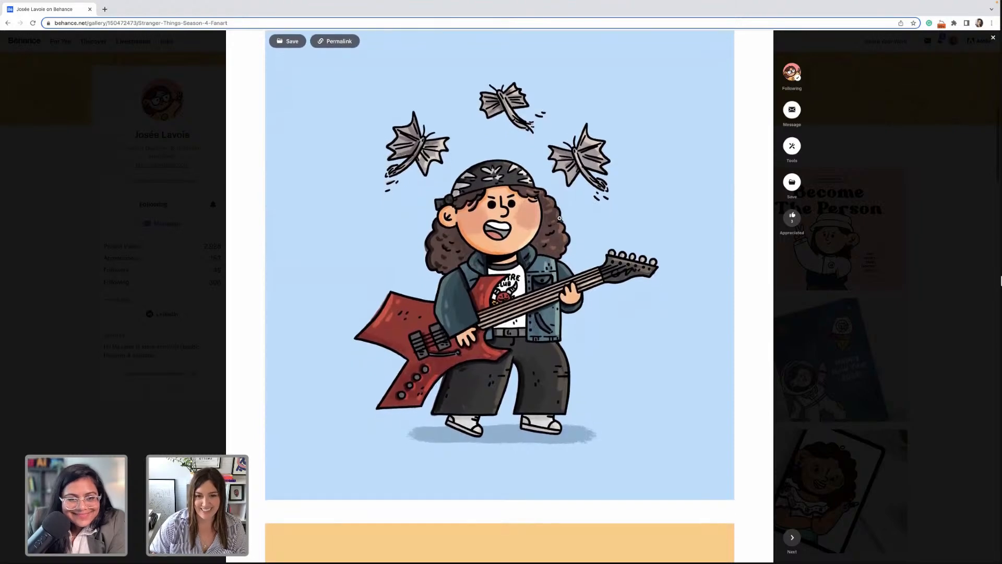
pyautogui.scroll(-8, 560, 219)
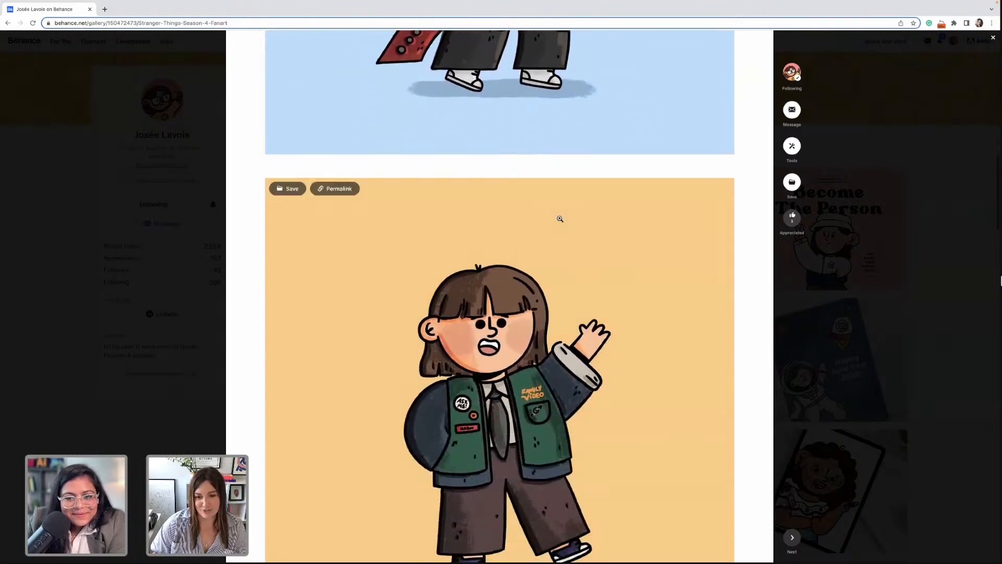
pyautogui.scroll(-3, 560, 219)
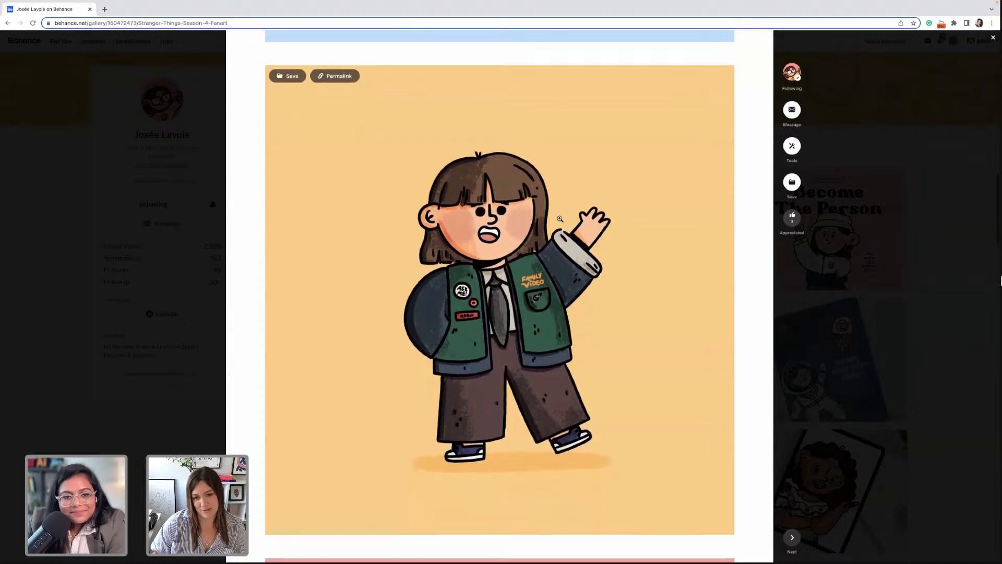
pyautogui.scroll(-1, 560, 219)
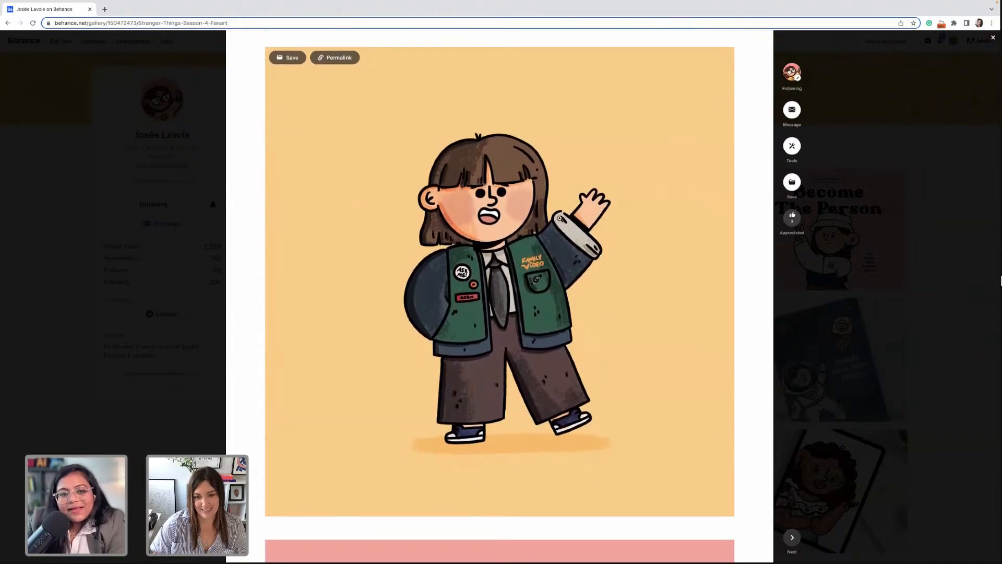
pyautogui.scroll(-3, 560, 219)
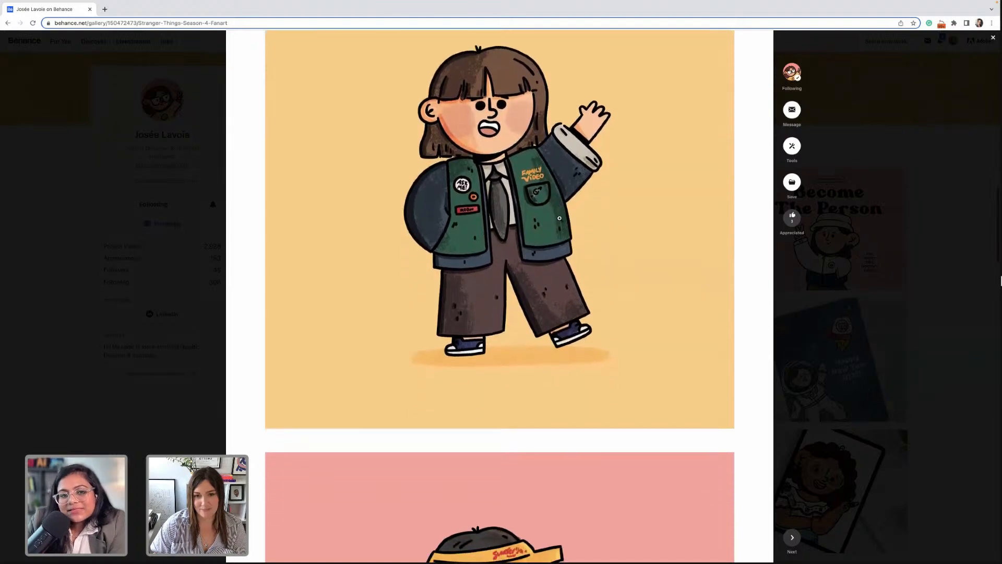
pyautogui.scroll(-5, 560, 218)
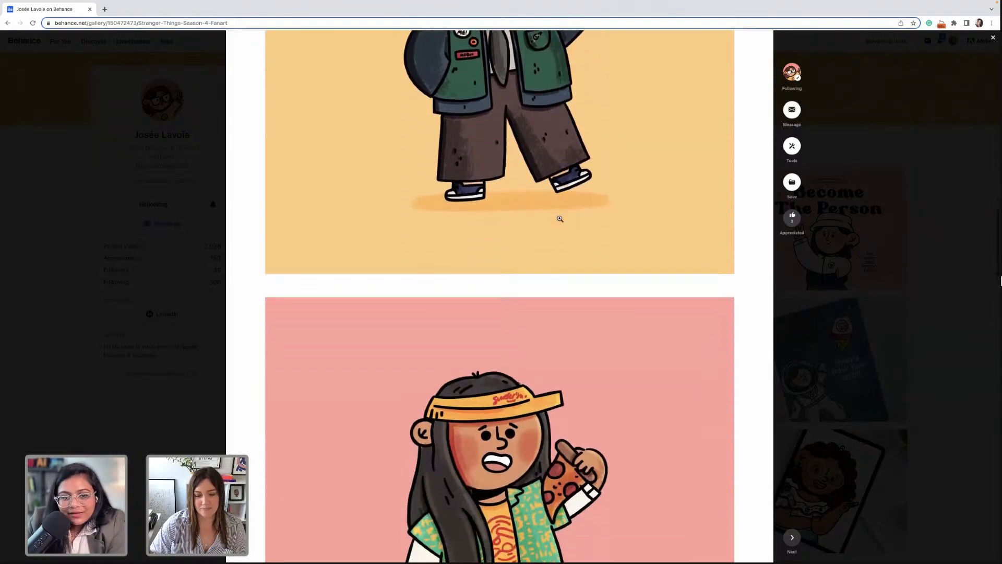
pyautogui.scroll(-5, 560, 219)
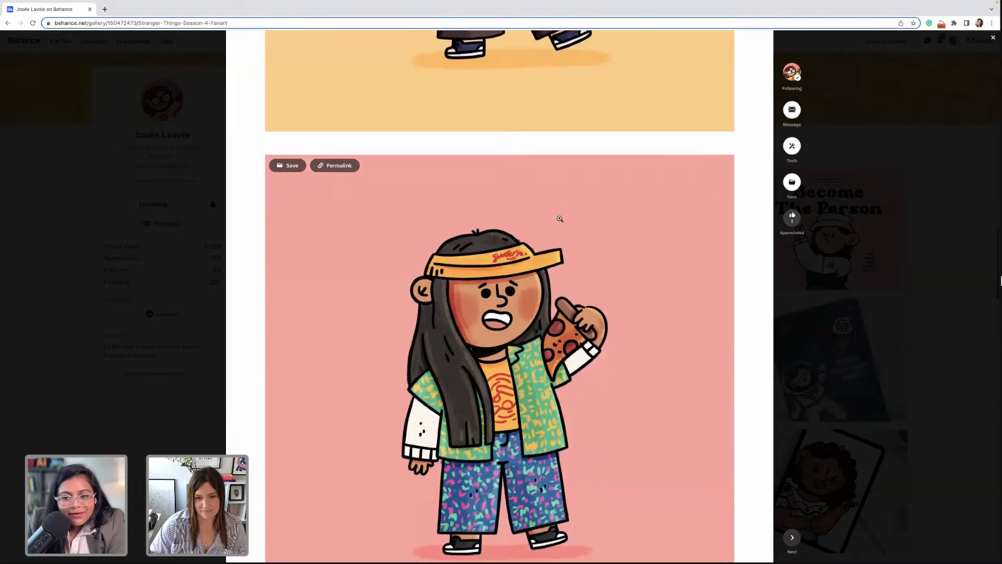
pyautogui.scroll(-2, 560, 219)
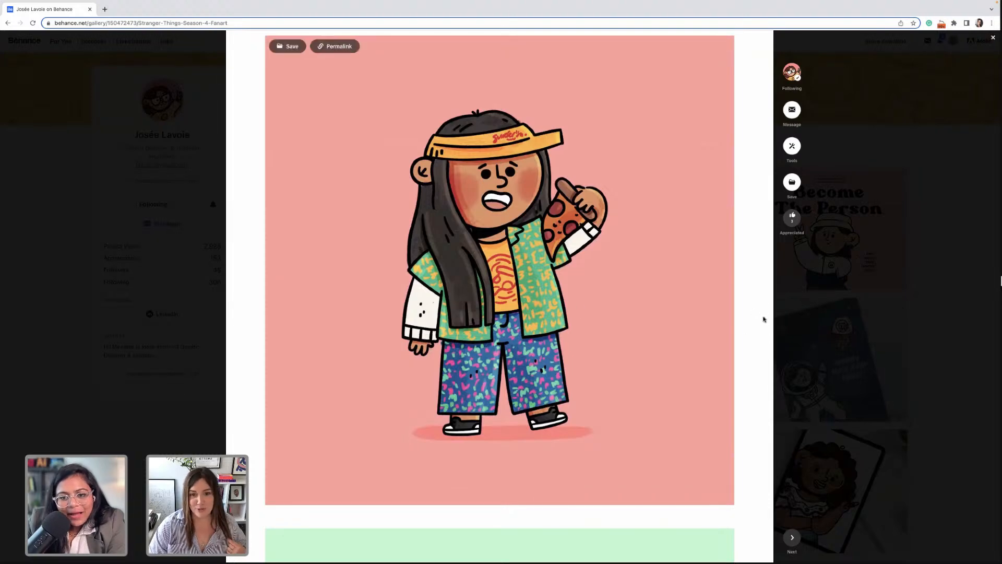
pyautogui.scroll(-5, 762, 319)
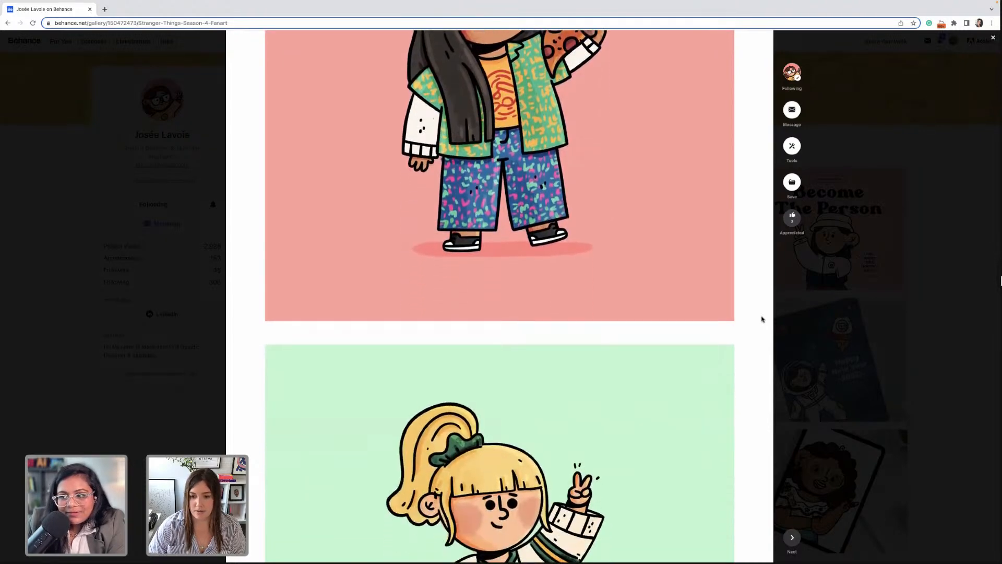
pyautogui.scroll(-8, 761, 319)
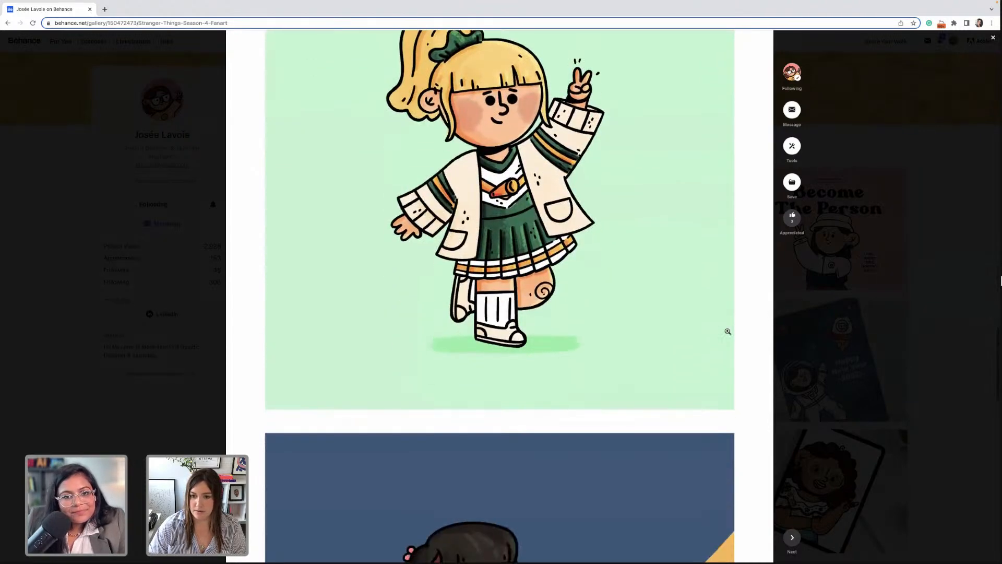
pyautogui.scroll(-8, 727, 331)
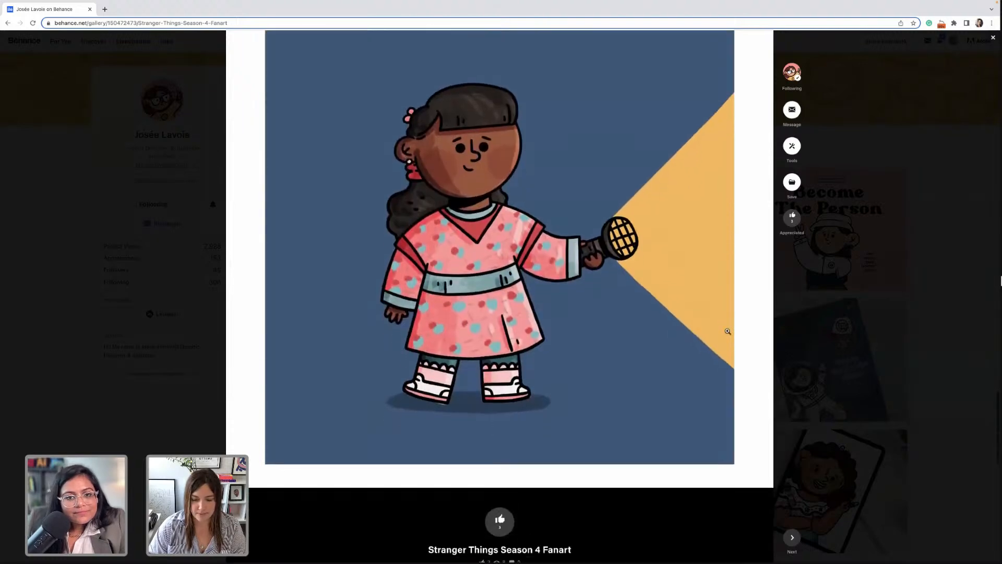
# - Examine the fanart project's closing details, including its owner, tools, creative field and tags
pyautogui.scroll(-6, 728, 331)
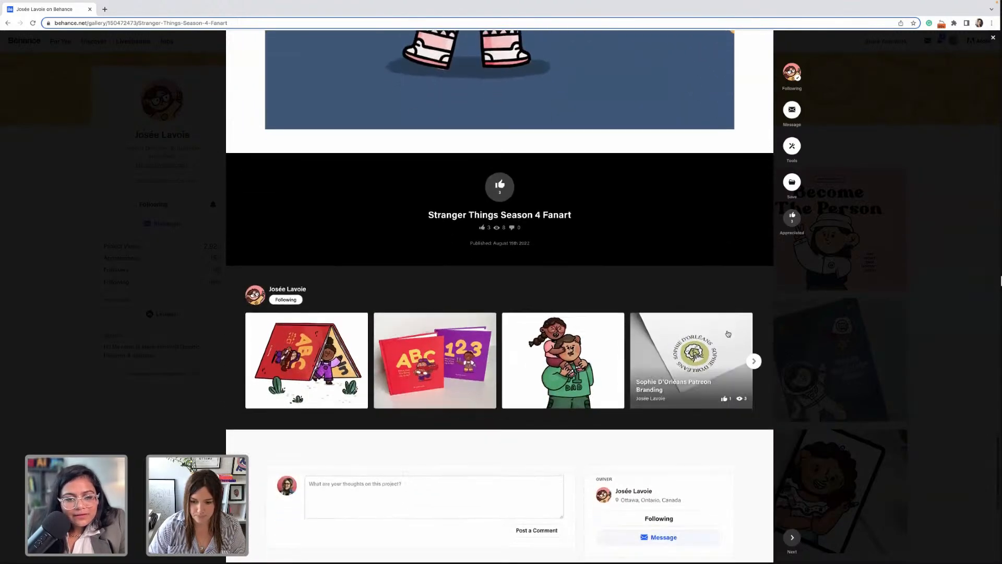
pyautogui.scroll(-2, 727, 333)
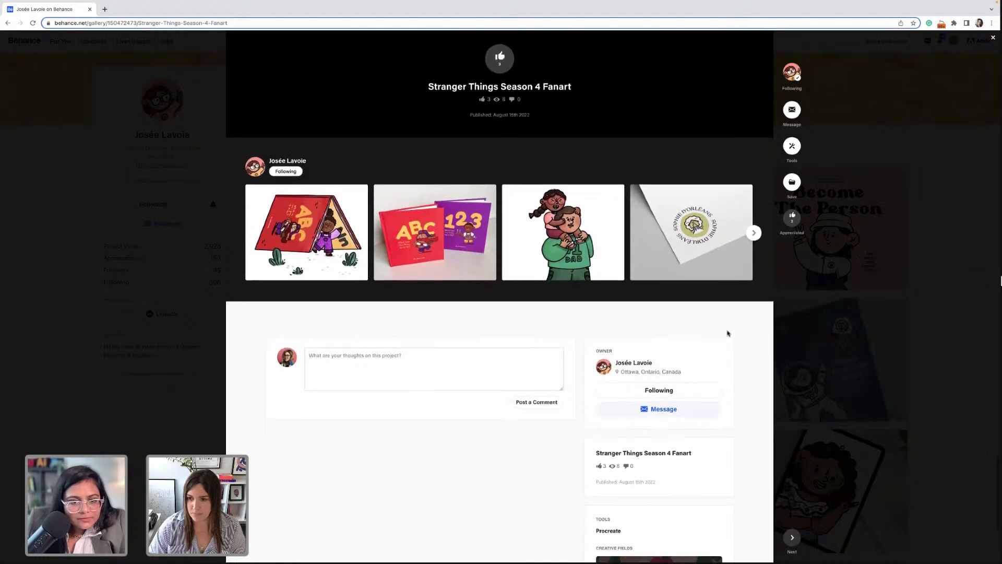
pyautogui.moveTo(793, 150)
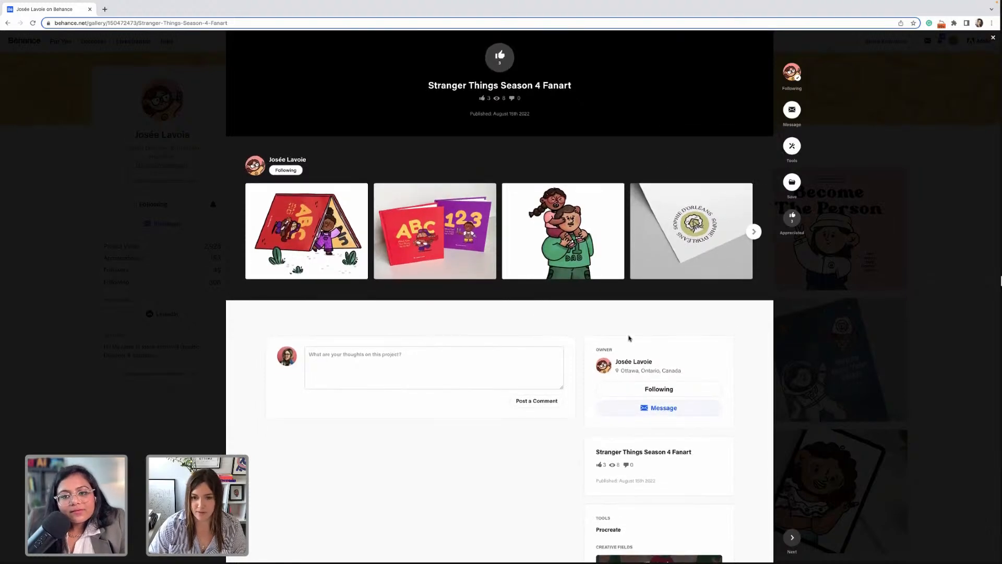
pyautogui.scroll(-3, 629, 338)
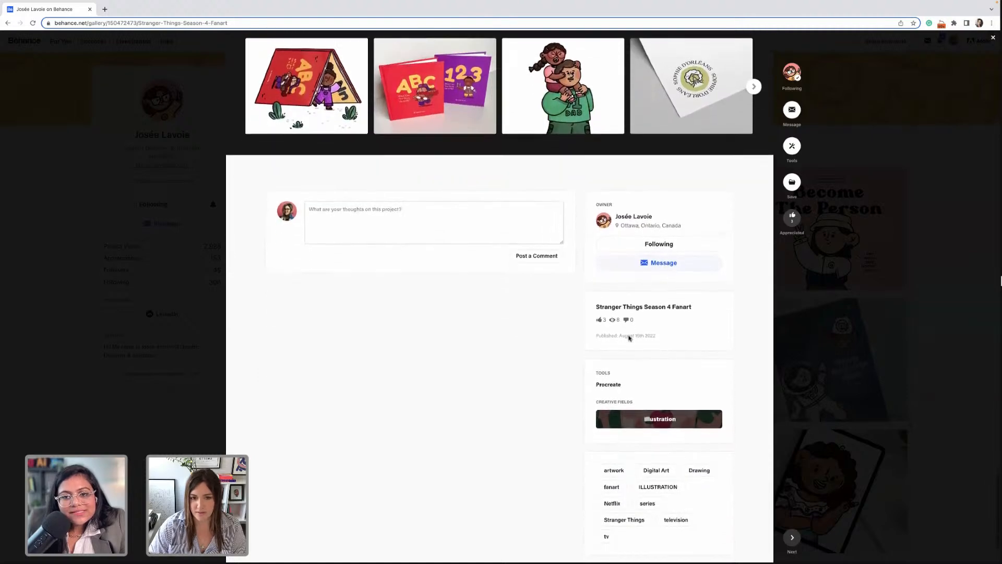
# - Return to the fanart project's final illustration of the girl holding a flashlight and view it in full
pyautogui.scroll(10, 629, 338)
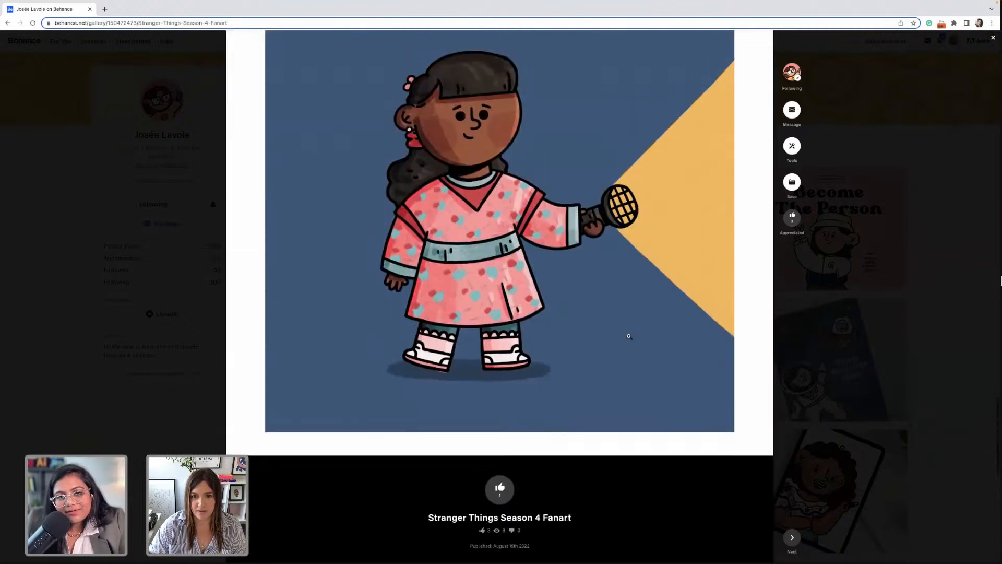
pyautogui.scroll(1, 629, 336)
pyautogui.scroll(2, 629, 337)
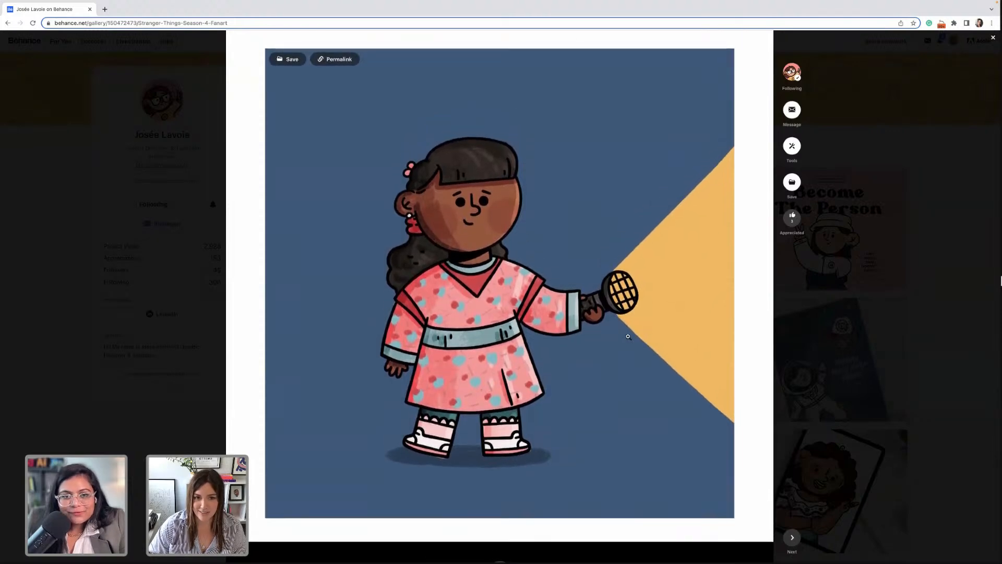
pyautogui.scroll(1, 629, 337)
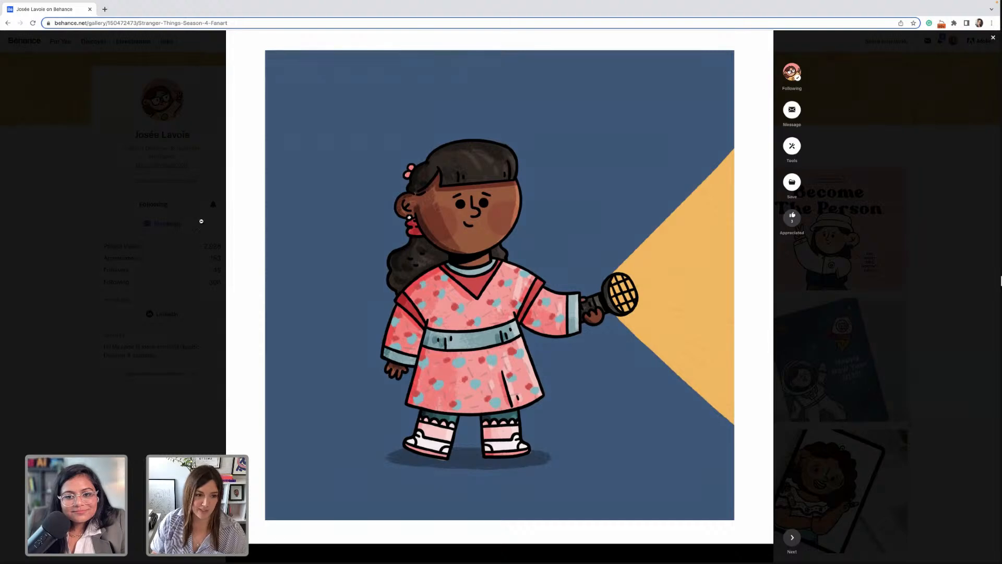
# - Close the fanart project and look over the project covers on the illustrator's profile
pyautogui.click(201, 221)
pyautogui.scroll(-1, 469, 343)
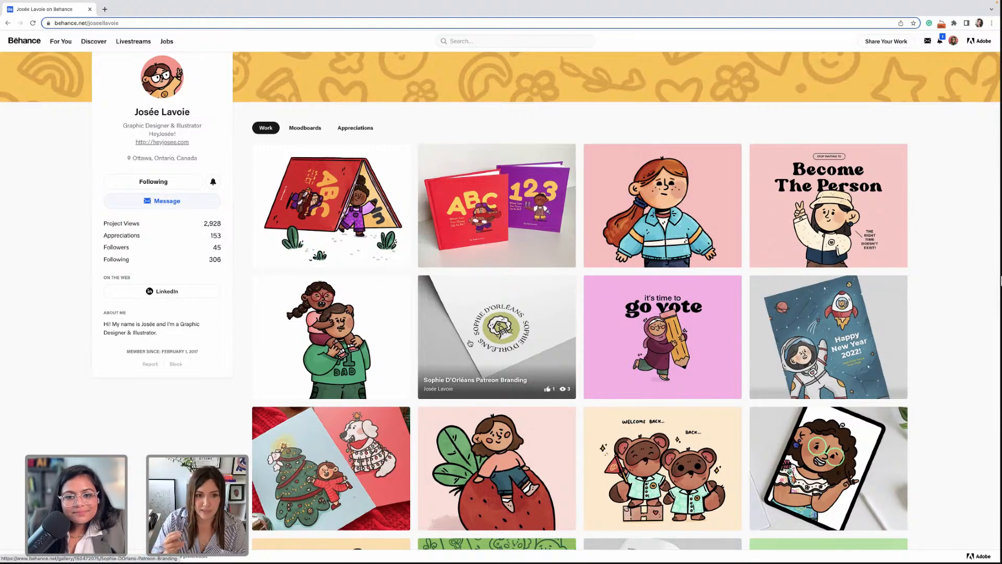
pyautogui.scroll(-1, 470, 324)
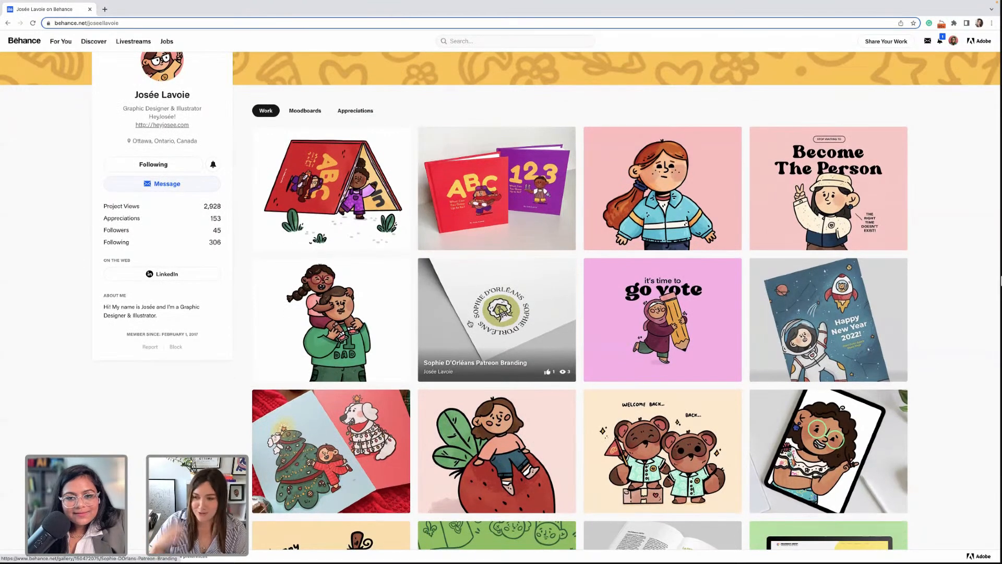
pyautogui.scroll(-2, 531, 357)
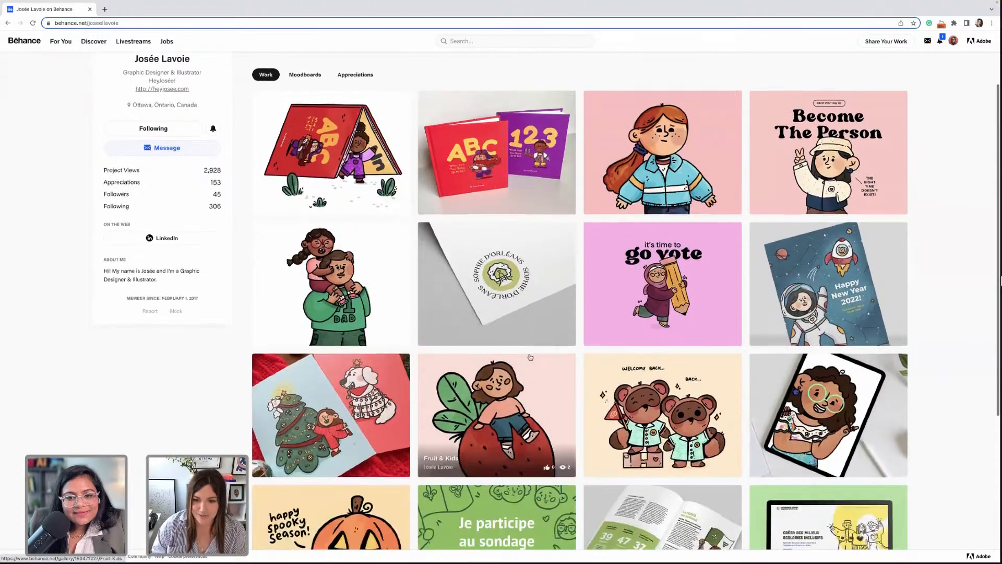
pyautogui.scroll(3, 530, 357)
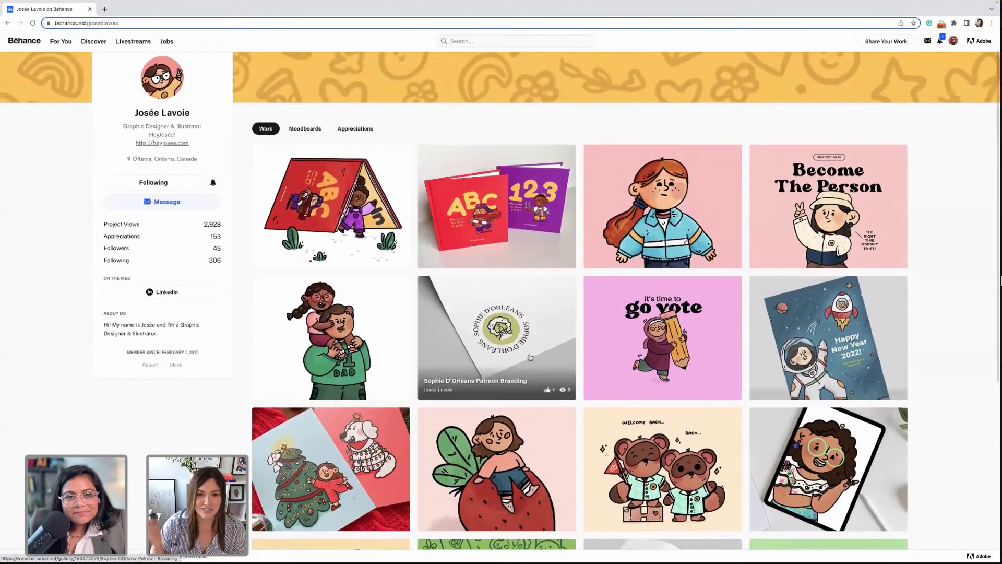
pyautogui.scroll(-4, 530, 357)
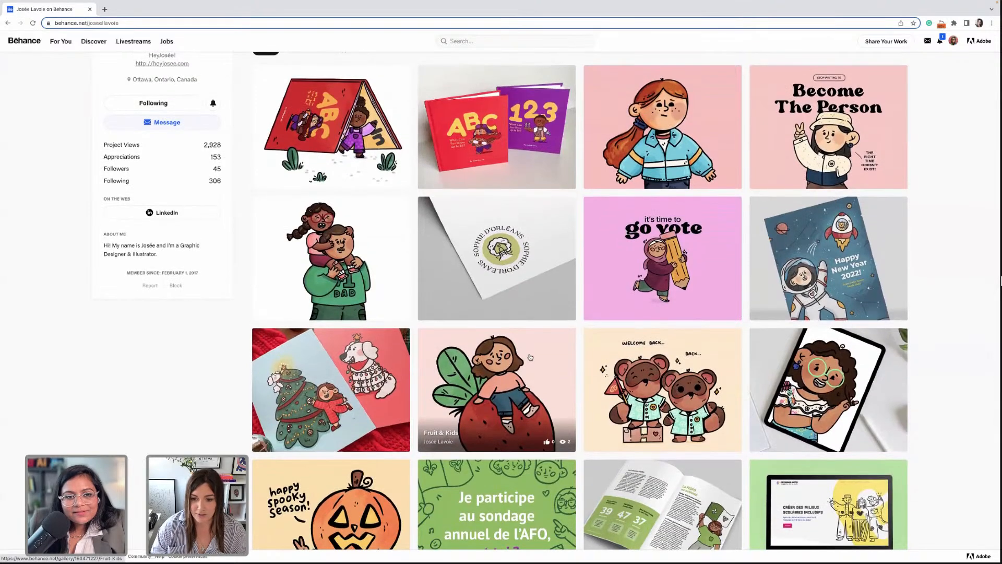
pyautogui.scroll(1, 530, 357)
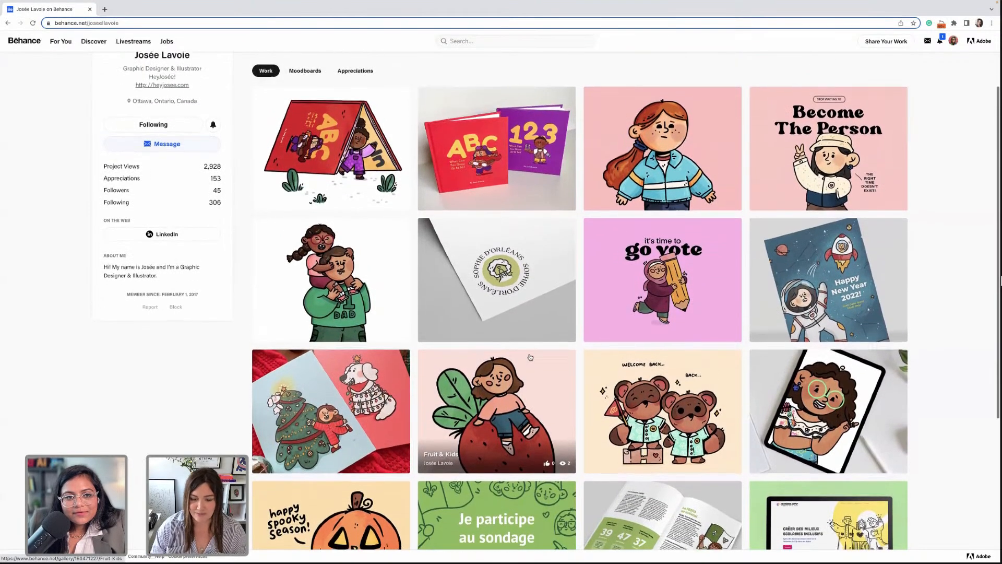
pyautogui.scroll(-1, 444, 261)
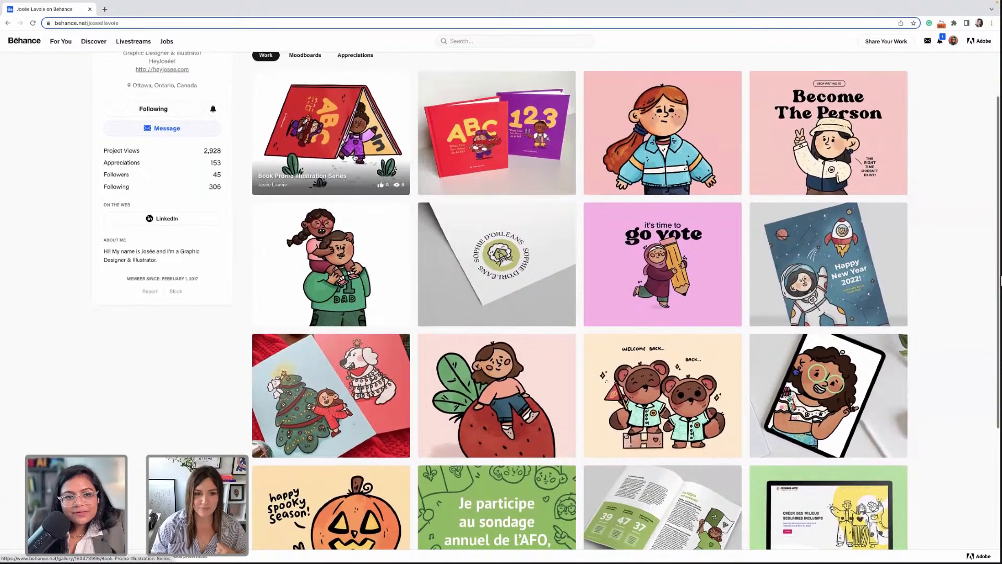
# - Open the Book Promo Illustration Series project and view the illustrations of the child reading the ABC book and the book tent
pyautogui.click(351, 134)
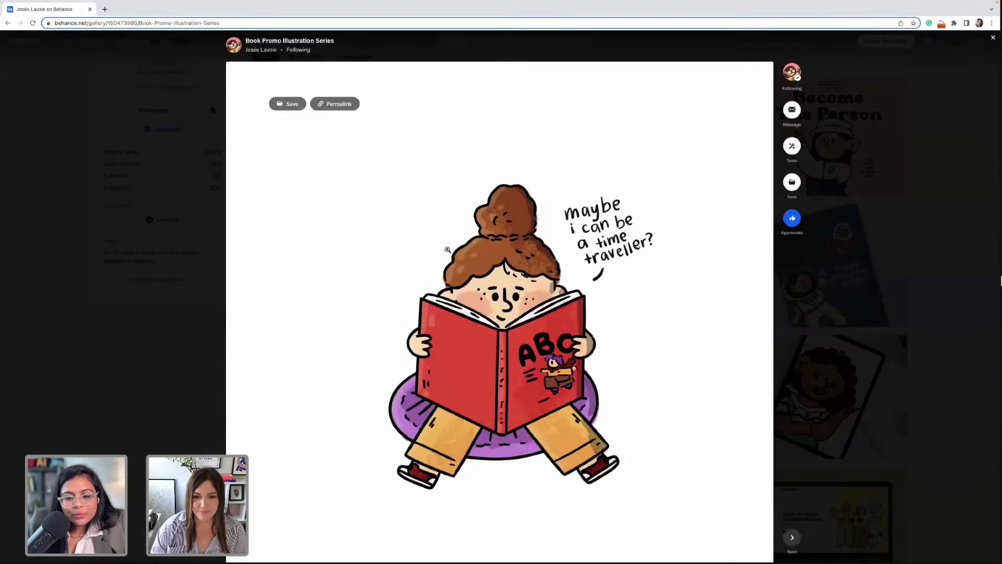
pyautogui.scroll(-1, 447, 250)
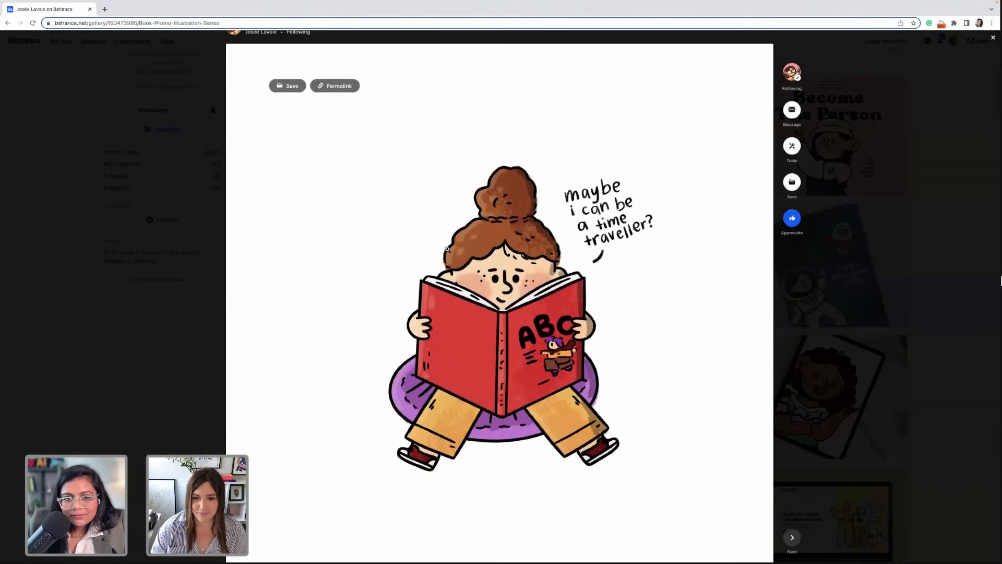
pyautogui.scroll(-1, 447, 249)
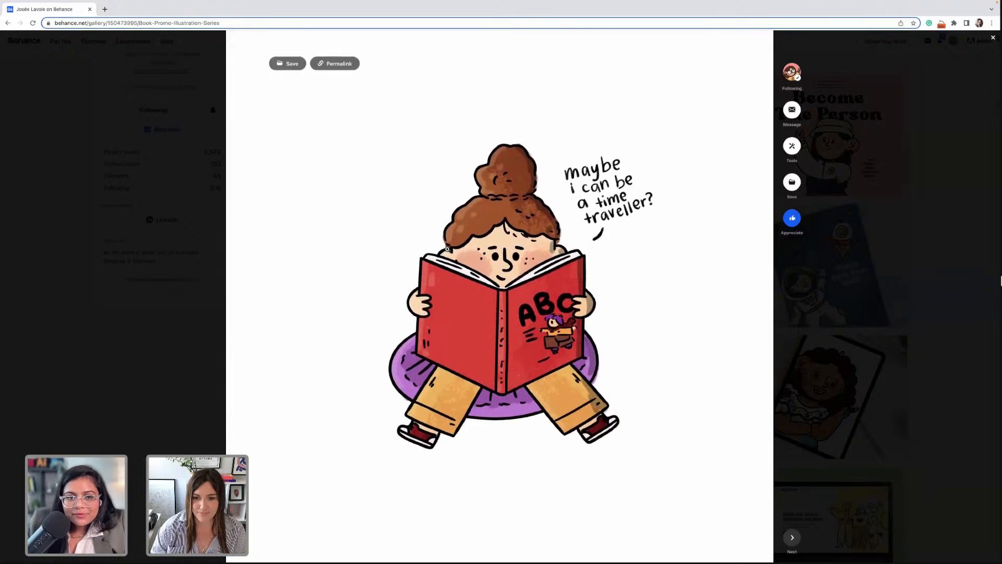
pyautogui.scroll(-5, 447, 249)
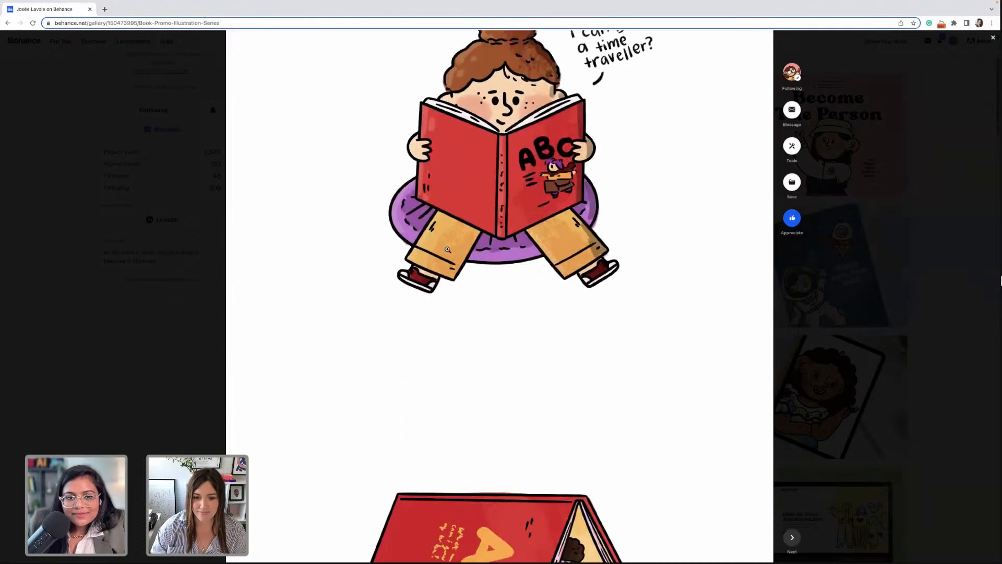
pyautogui.scroll(-9, 447, 250)
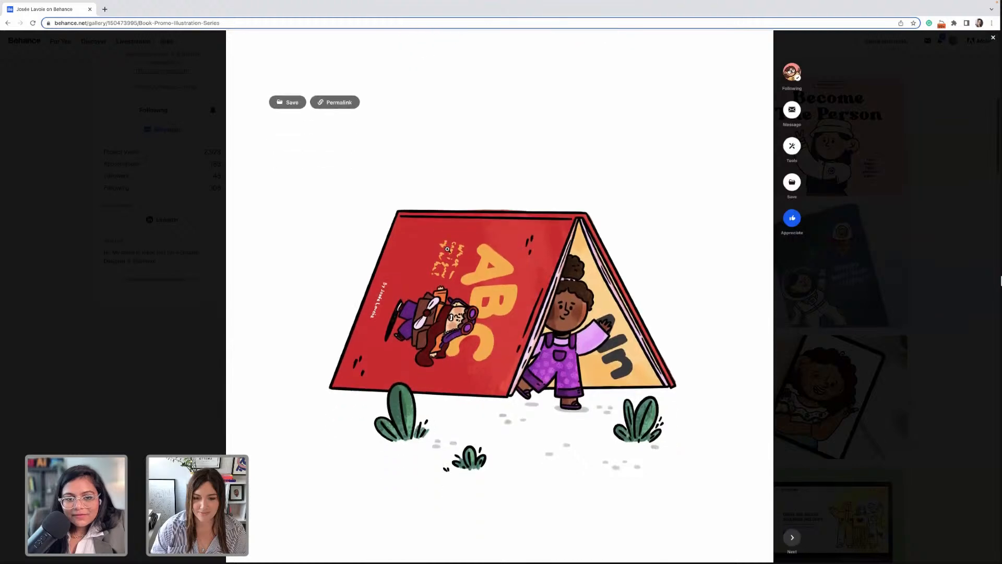
pyautogui.scroll(-2, 447, 249)
pyautogui.scroll(-1, 447, 249)
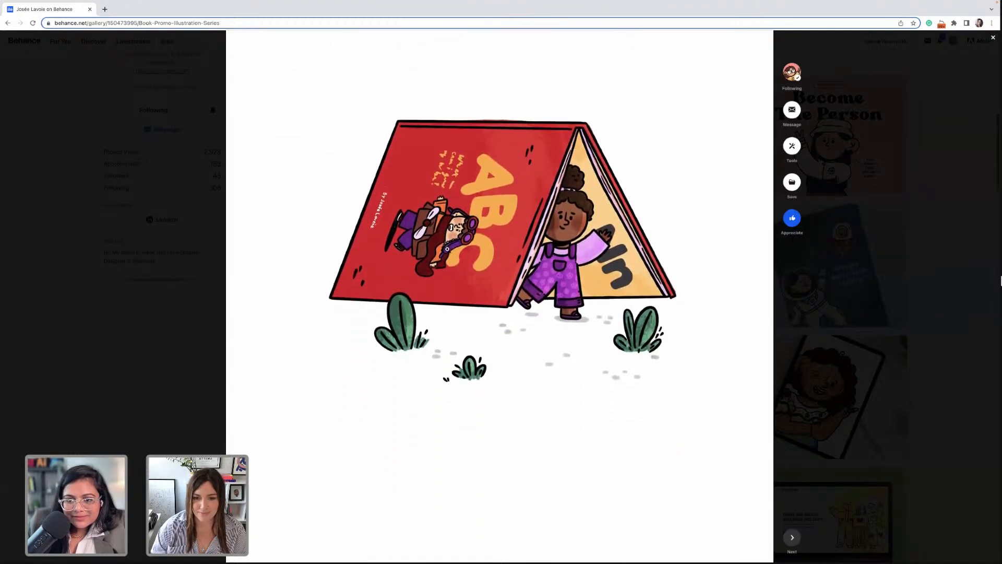
# - Examine the illustrations of the classroom story circle and the boy reading the 123 book on a stack of books
pyautogui.scroll(-7, 447, 249)
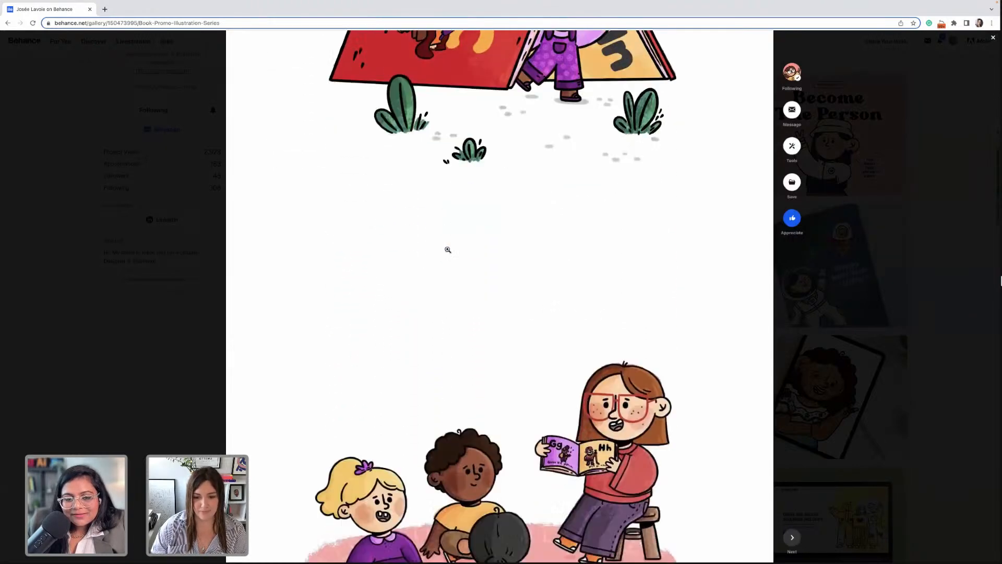
pyautogui.scroll(-6, 447, 249)
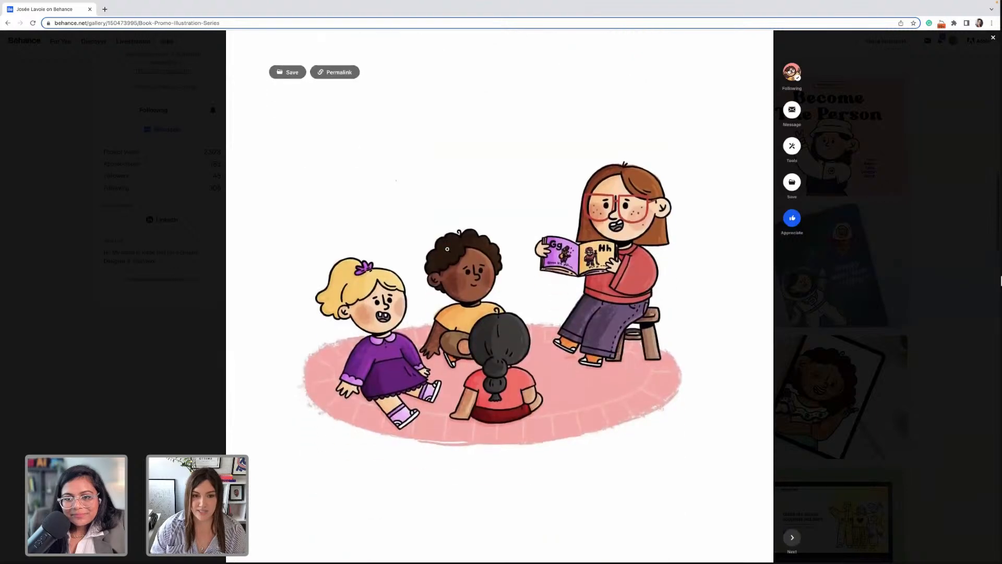
pyautogui.scroll(-1, 447, 249)
pyautogui.scroll(-2, 447, 249)
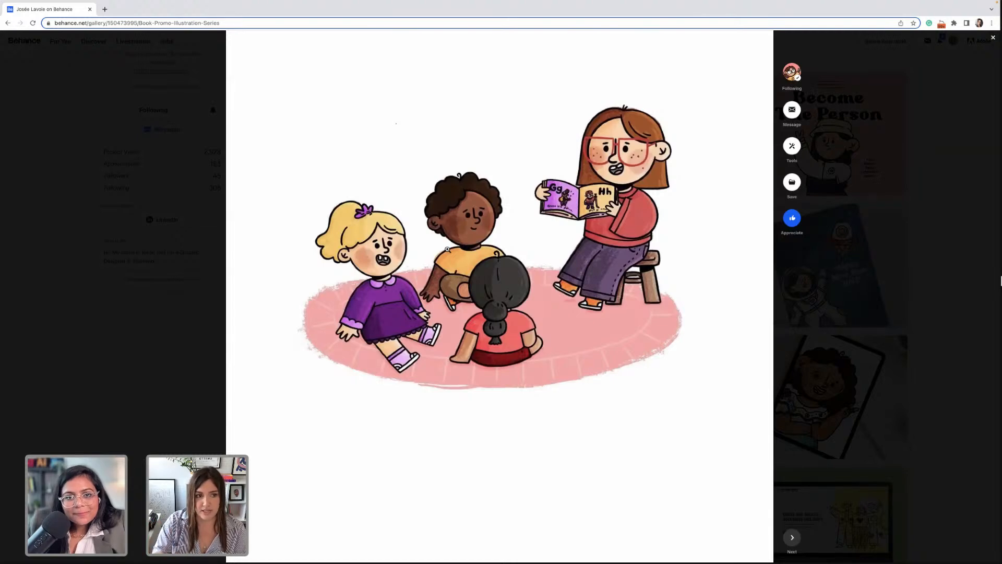
pyautogui.scroll(-8, 447, 249)
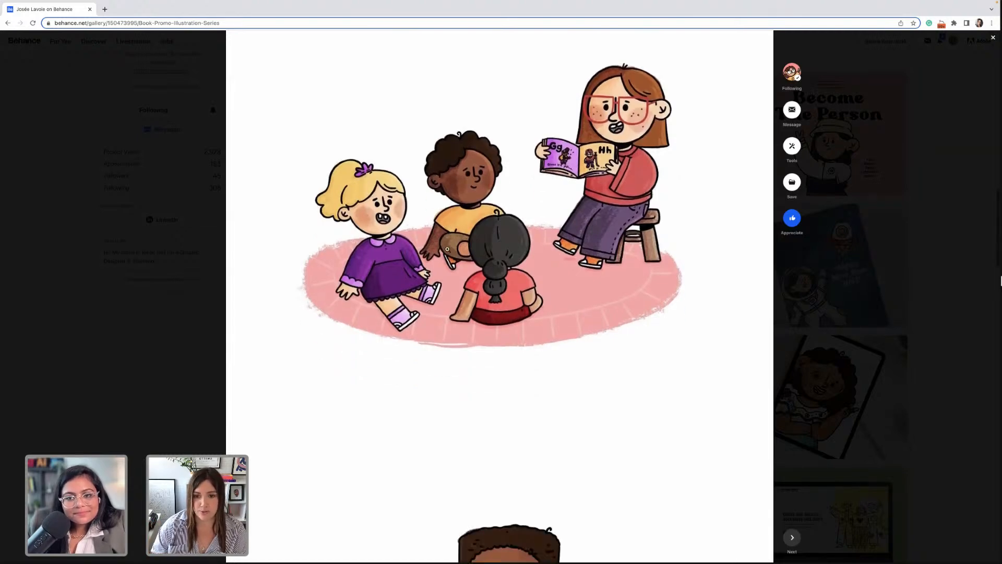
pyautogui.scroll(-3, 448, 249)
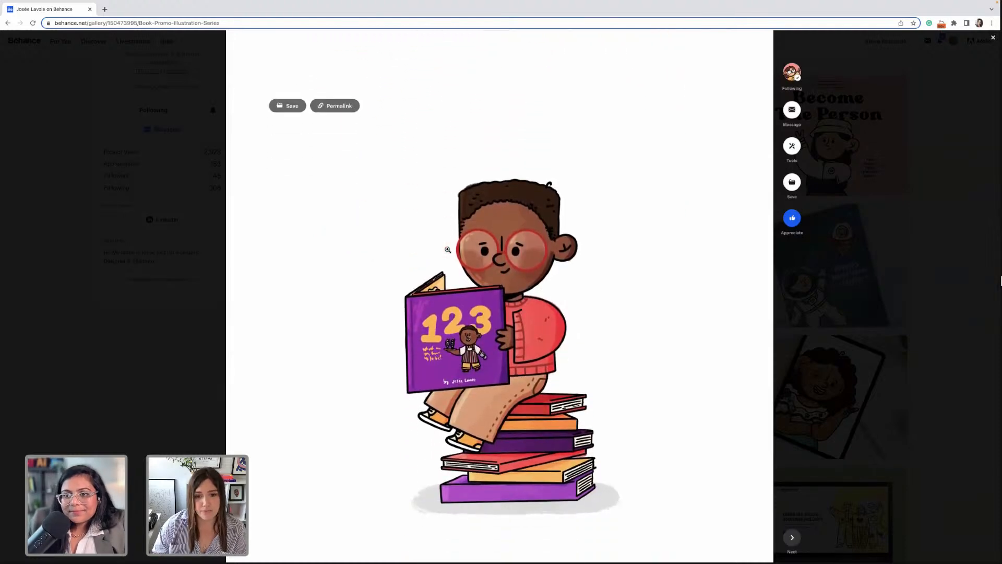
pyautogui.scroll(-2, 447, 249)
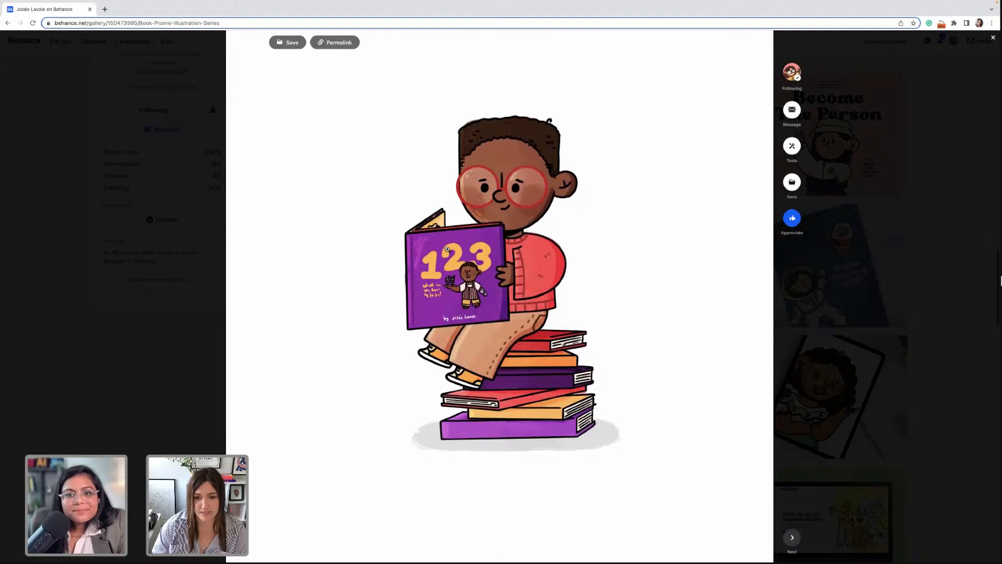
pyautogui.scroll(-1, 447, 249)
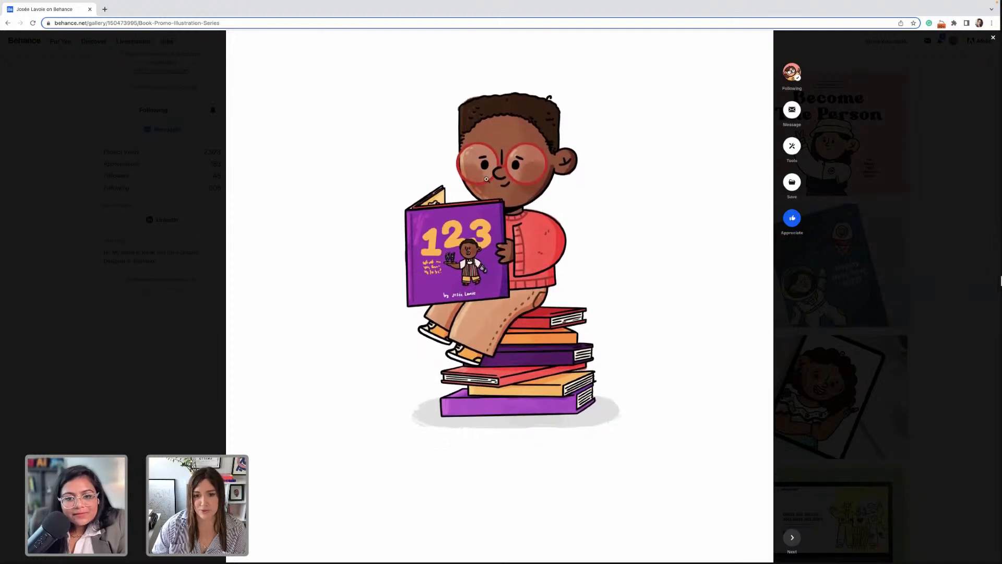
# - View the illustrations of the girl colouring and the child behind the 123 book, through to the project's closing section
pyautogui.scroll(-7, 492, 293)
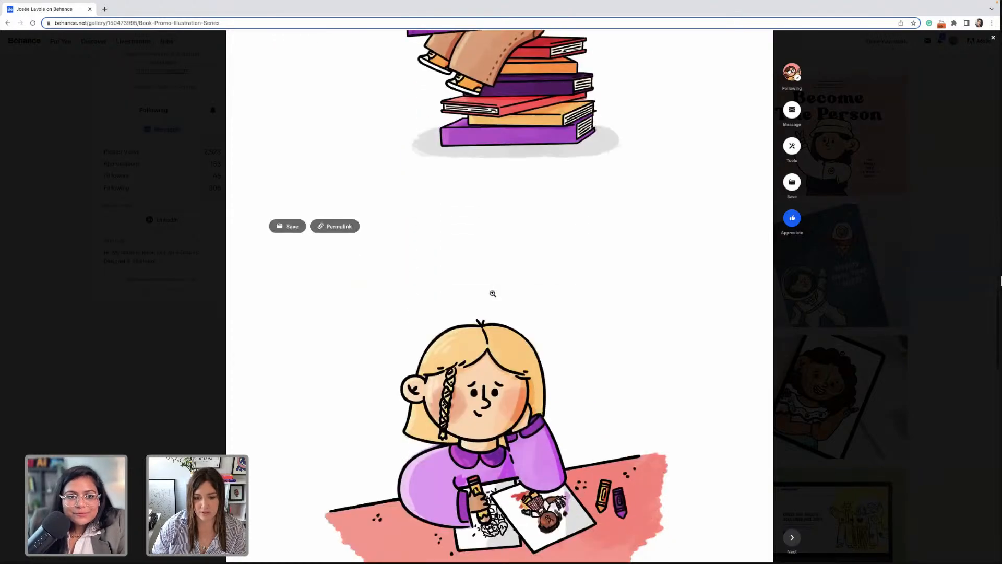
pyautogui.scroll(-2, 492, 293)
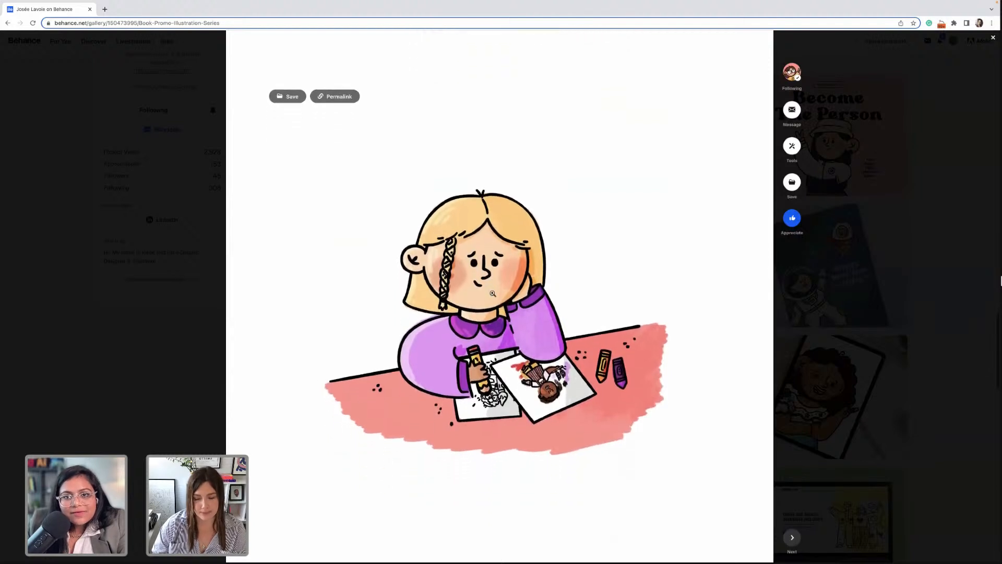
pyautogui.scroll(-1, 492, 293)
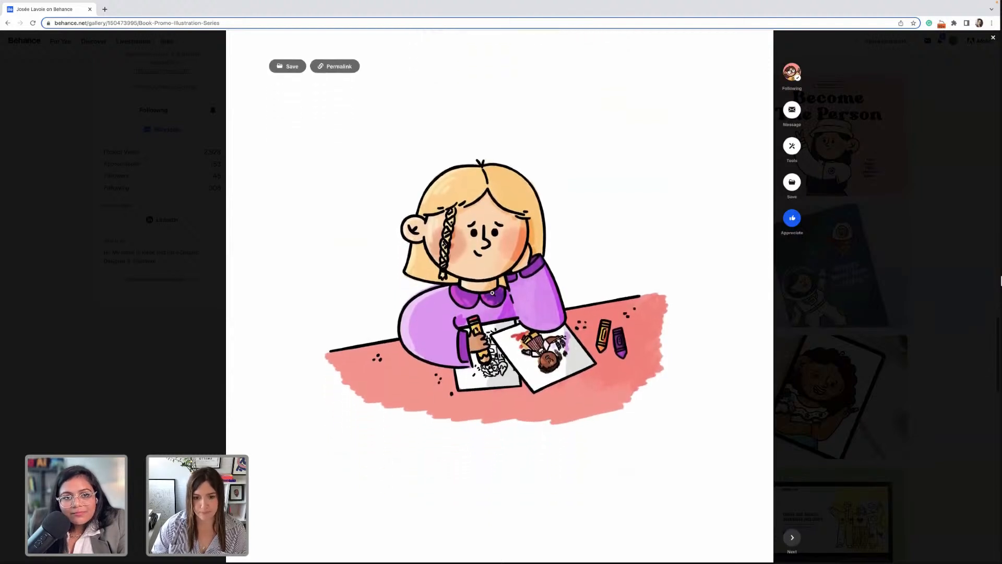
pyautogui.scroll(-2, 492, 293)
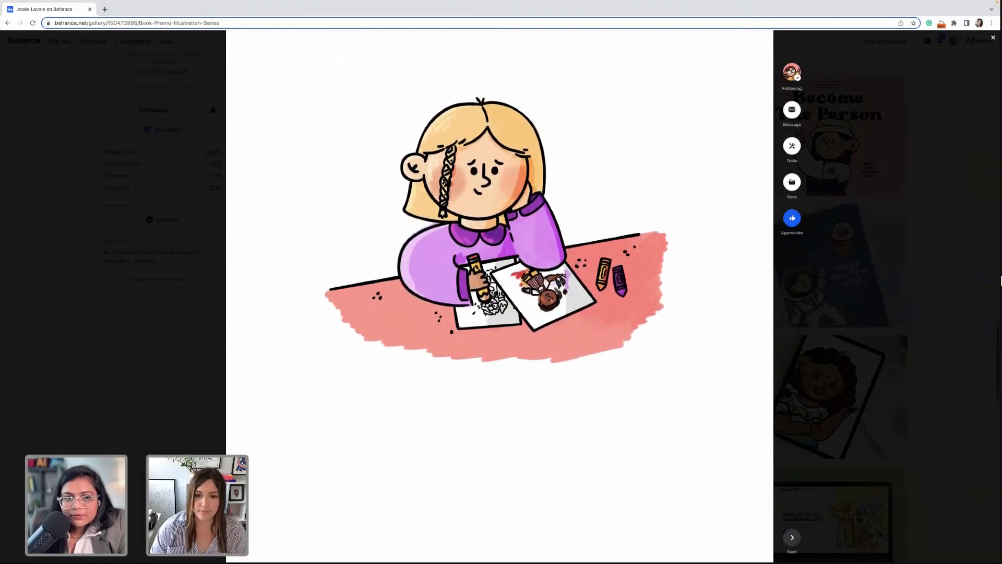
pyautogui.scroll(-8, 492, 293)
pyautogui.scroll(-4, 492, 292)
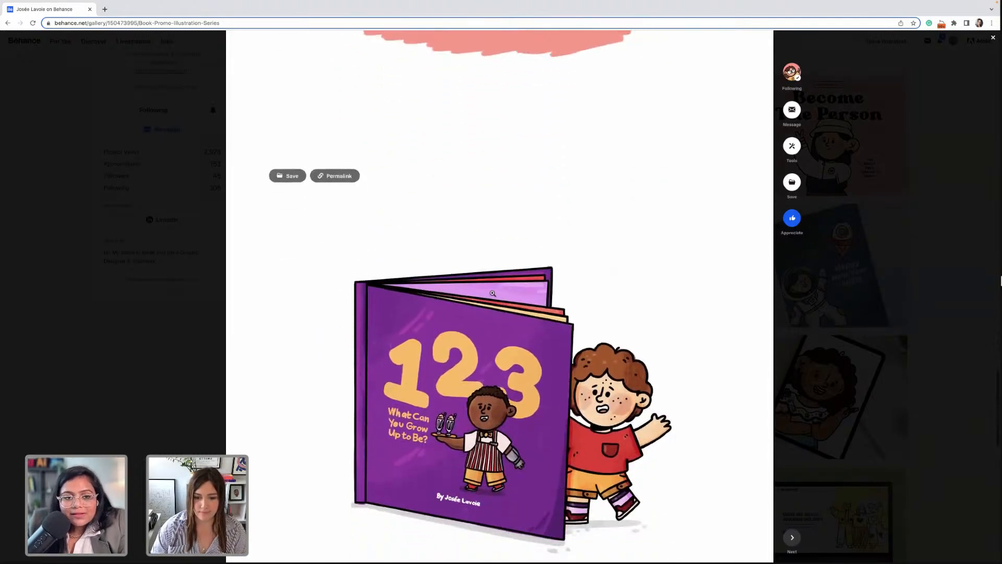
pyautogui.scroll(-2, 492, 292)
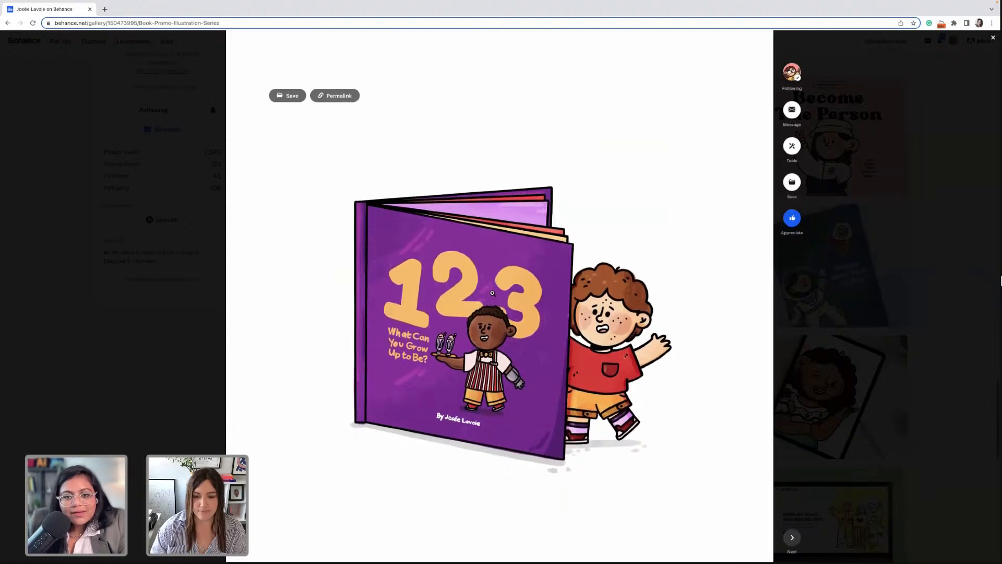
pyautogui.scroll(-4, 493, 293)
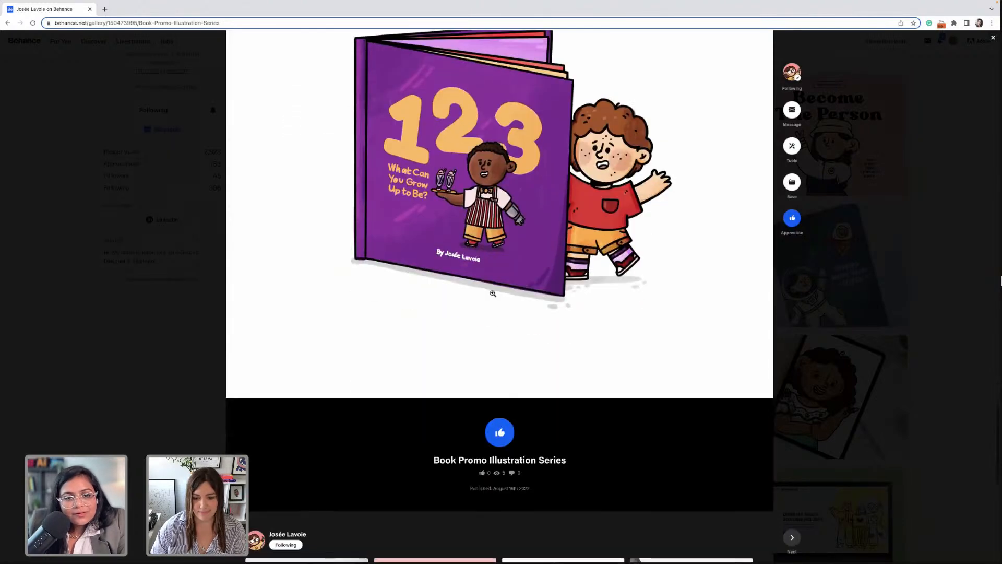
pyautogui.scroll(-5, 493, 297)
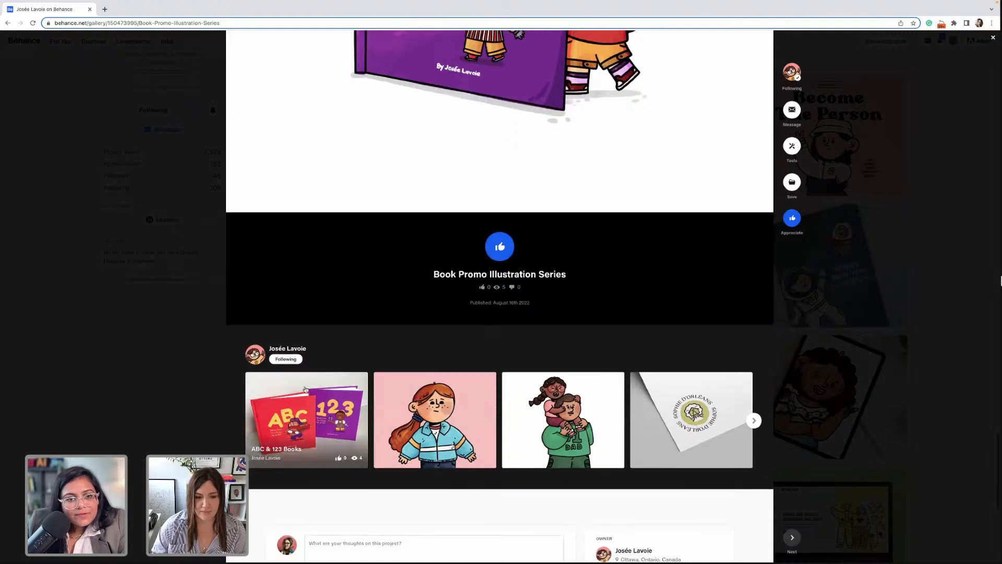
# - Open the illustrator's ABC & 123 Books project and look over the cover photos and the purple banner of three characters
pyautogui.click(307, 417)
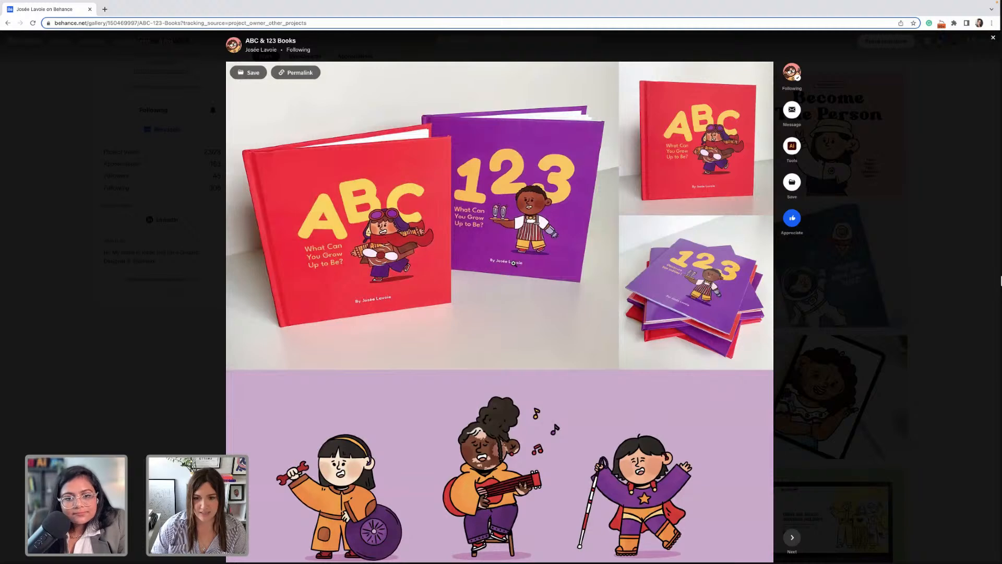
pyautogui.scroll(-3, 514, 263)
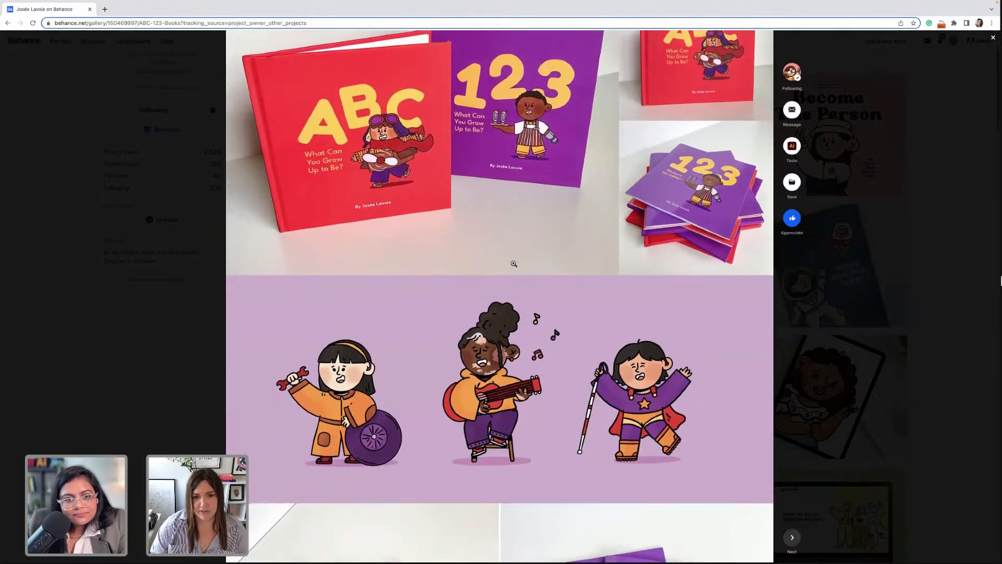
pyautogui.scroll(-3, 513, 264)
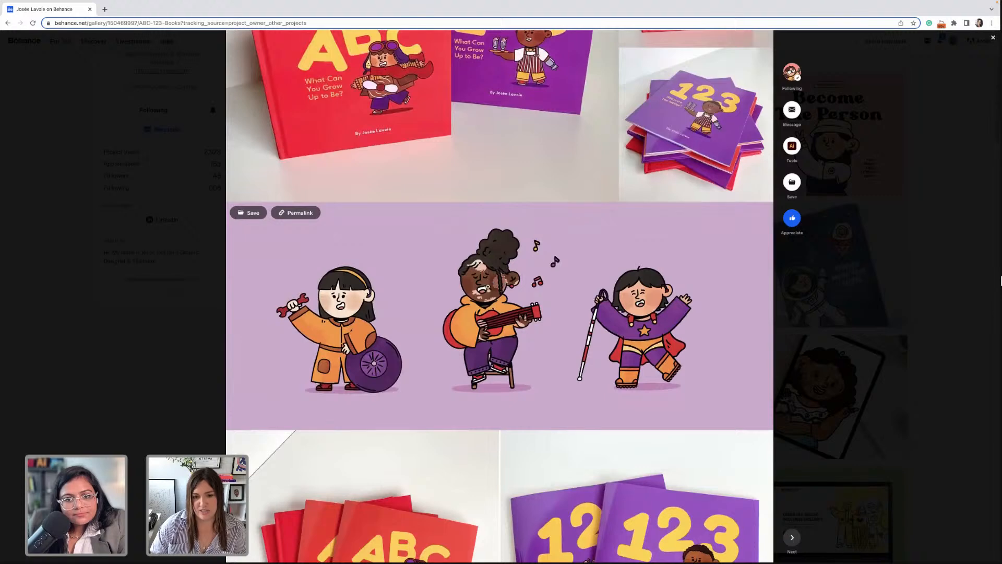
pyautogui.scroll(-2, 488, 286)
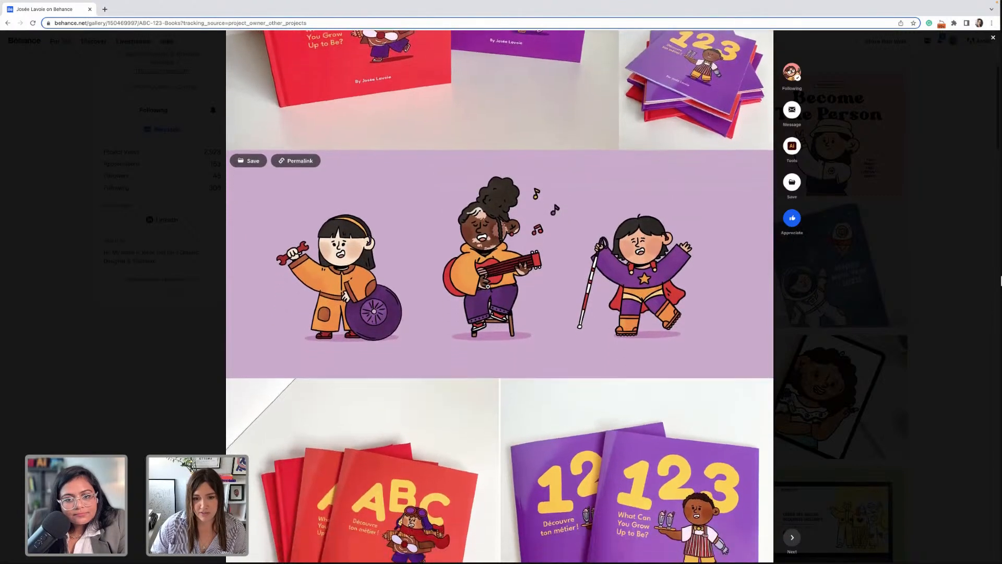
pyautogui.scroll(-2, 487, 286)
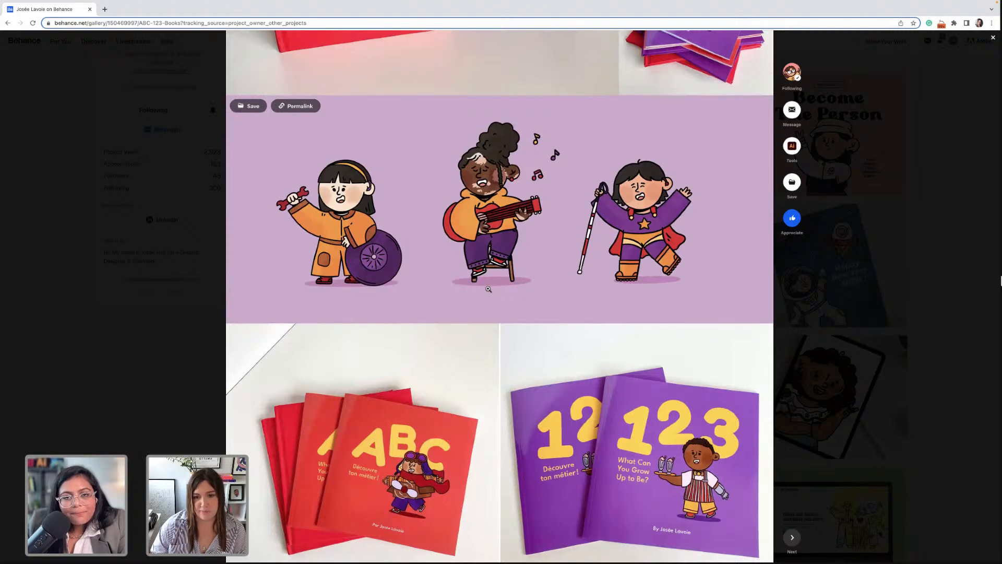
pyautogui.scroll(-1, 489, 289)
pyautogui.scroll(-3, 488, 289)
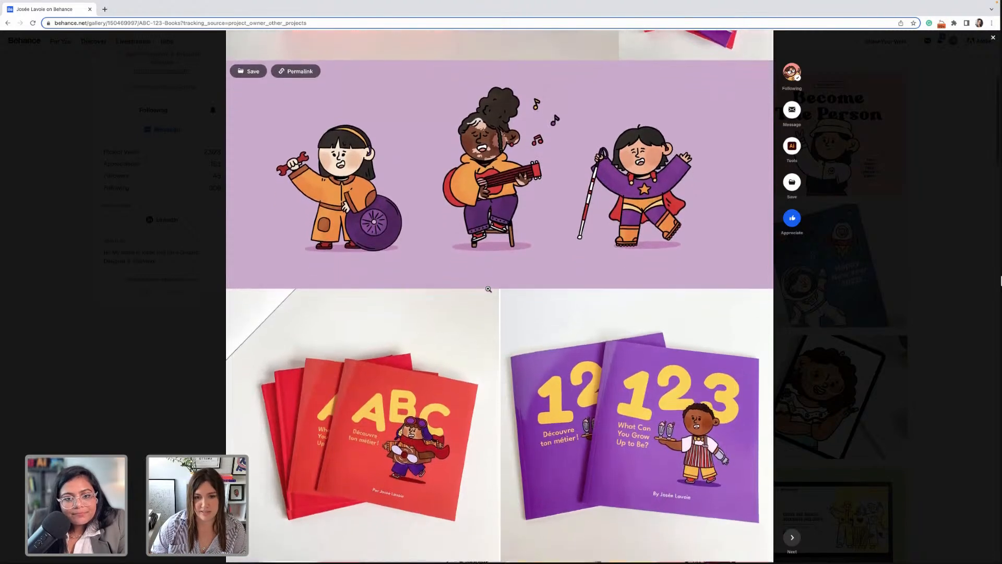
# - Examine the photos of the stacked ABC and 123 books and the alphabet spread from Aa to Hh
pyautogui.scroll(-5, 488, 289)
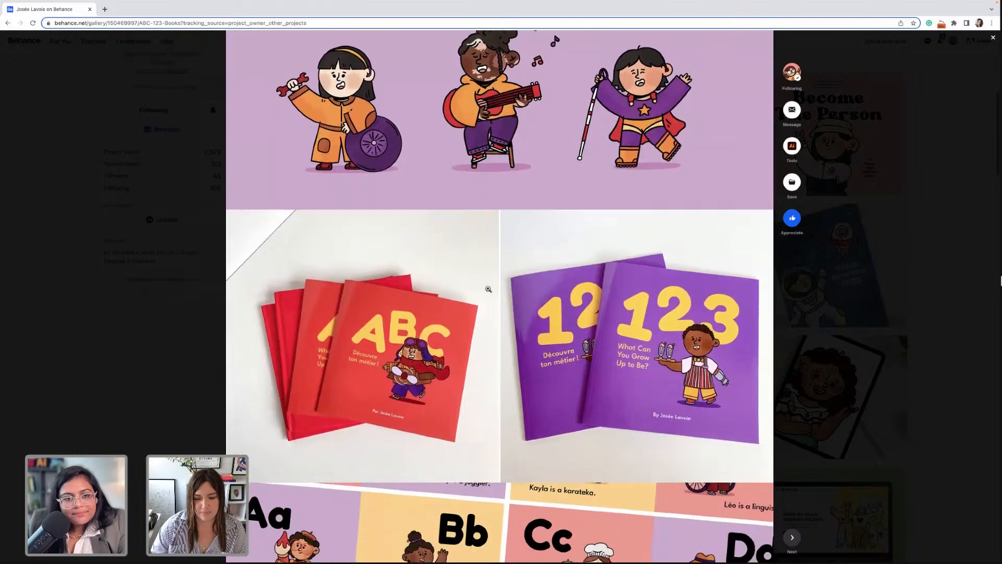
pyautogui.scroll(-4, 489, 290)
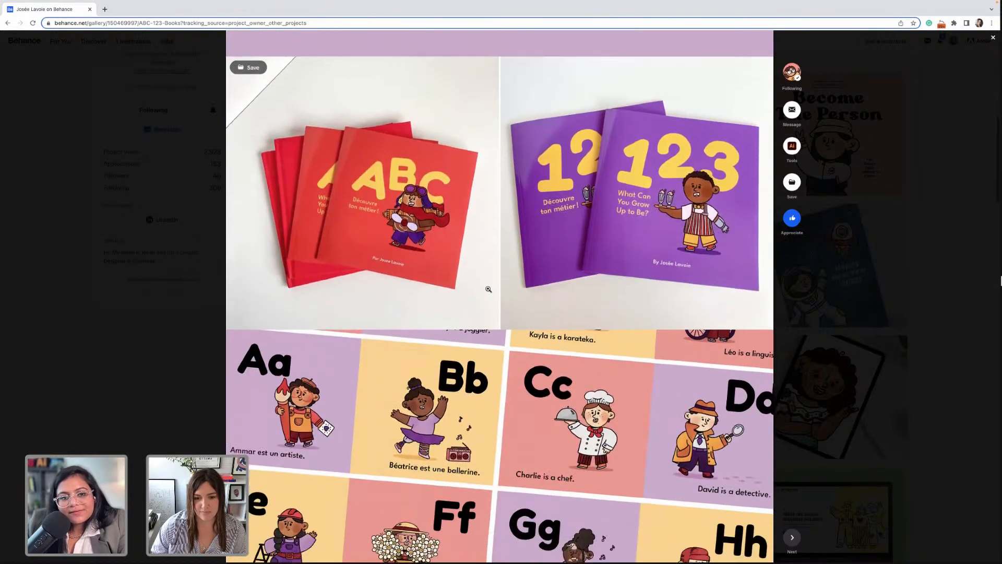
pyautogui.scroll(-4, 489, 289)
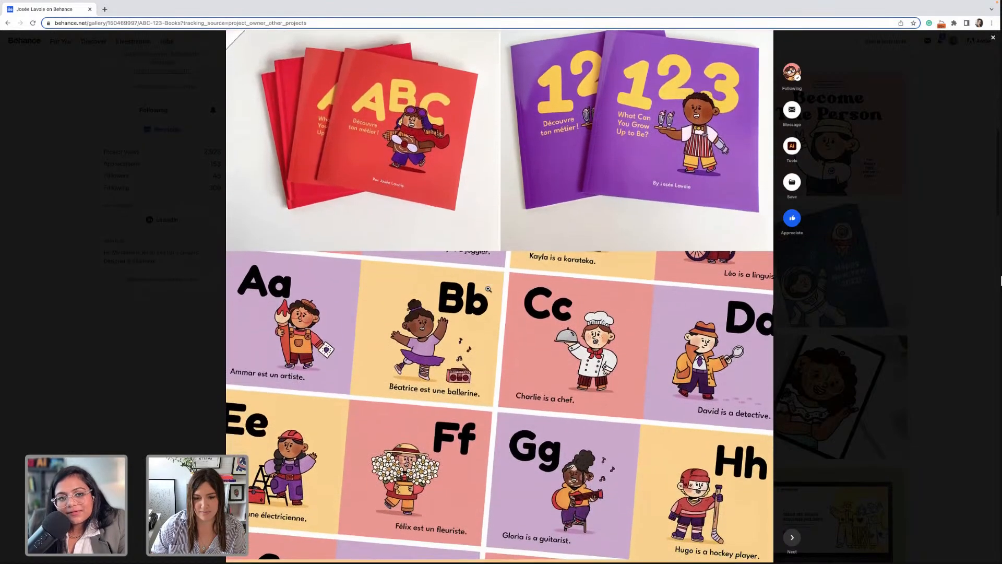
pyautogui.scroll(-3, 488, 289)
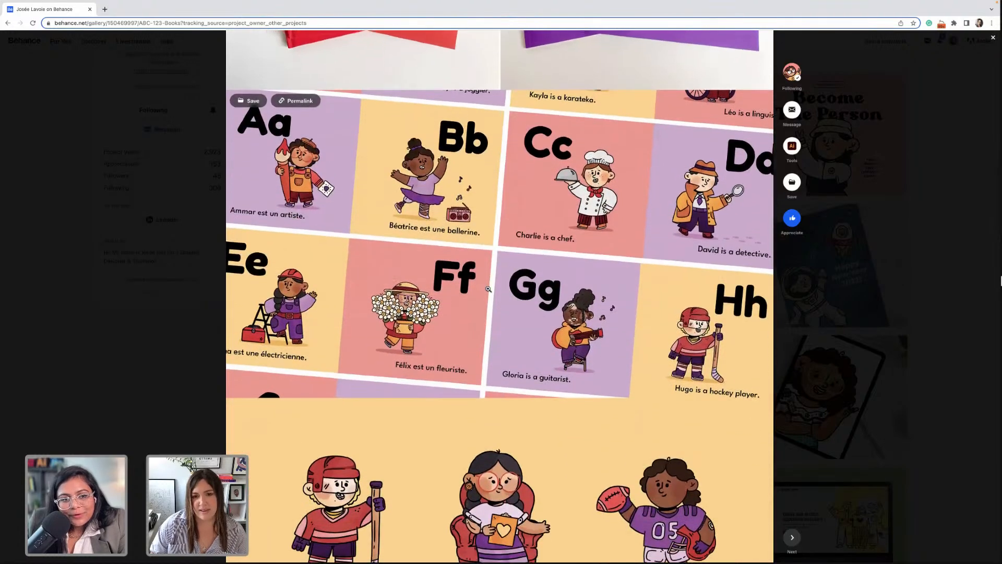
pyautogui.scroll(-5, 488, 289)
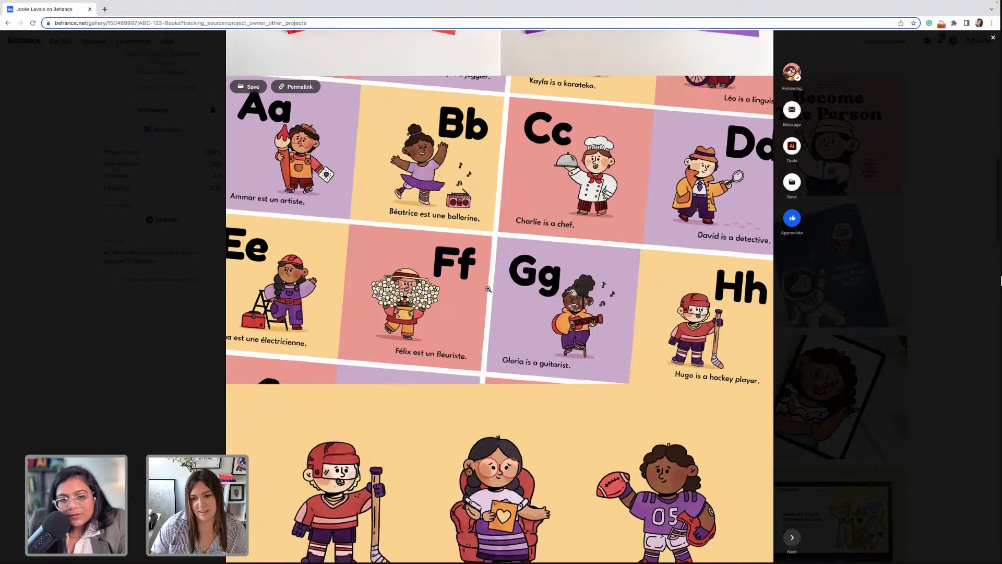
# - View the yellow banner with the hockey player, reader and football player, and return to the alphabet spread
pyautogui.scroll(-4, 488, 291)
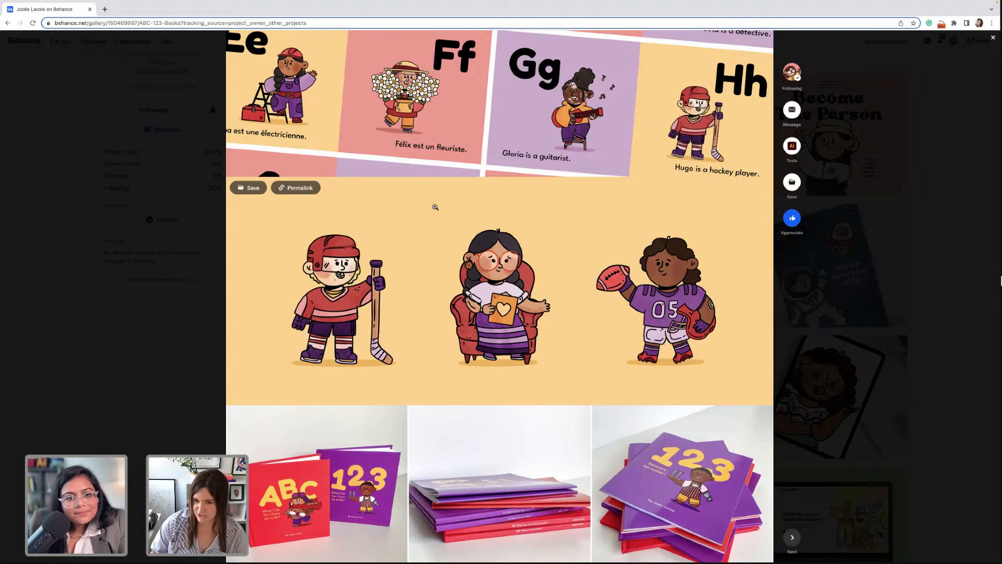
pyautogui.scroll(-1, 435, 207)
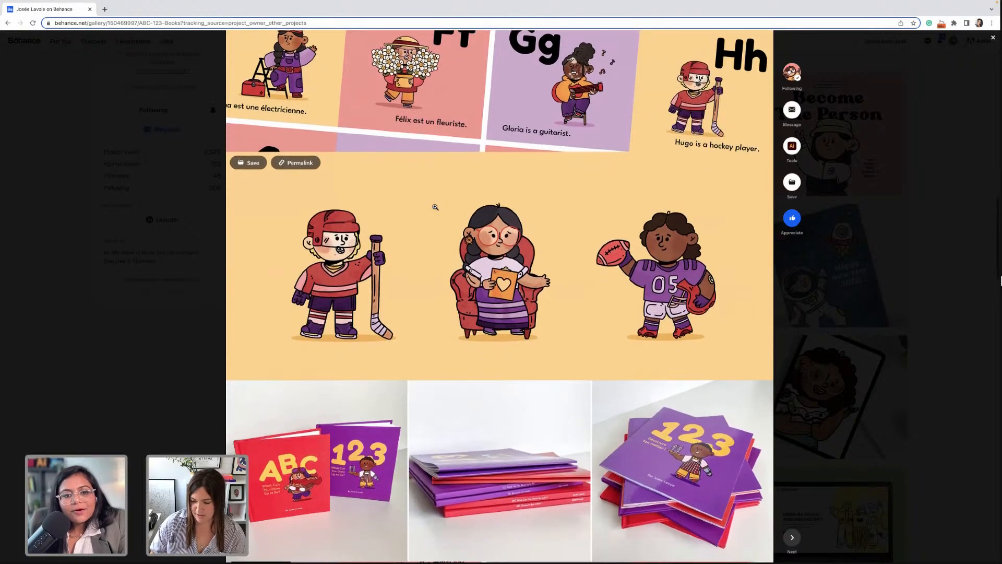
pyautogui.scroll(-1, 435, 207)
pyautogui.scroll(5, 435, 207)
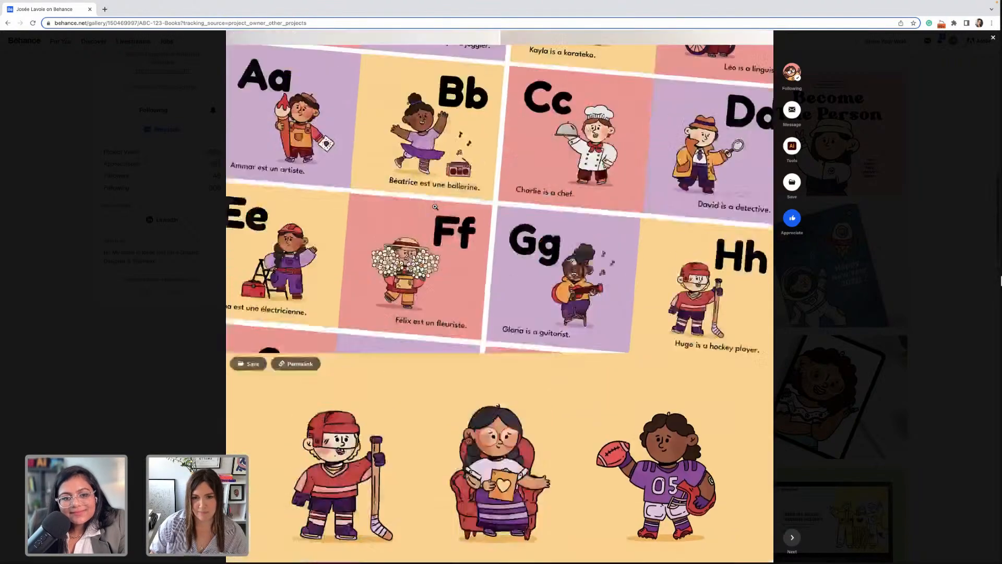
# - View the number spread from 1 to 4, the coral banner of three characters and the closing section of the ABC & 123 Books project
pyautogui.scroll(-10, 520, 264)
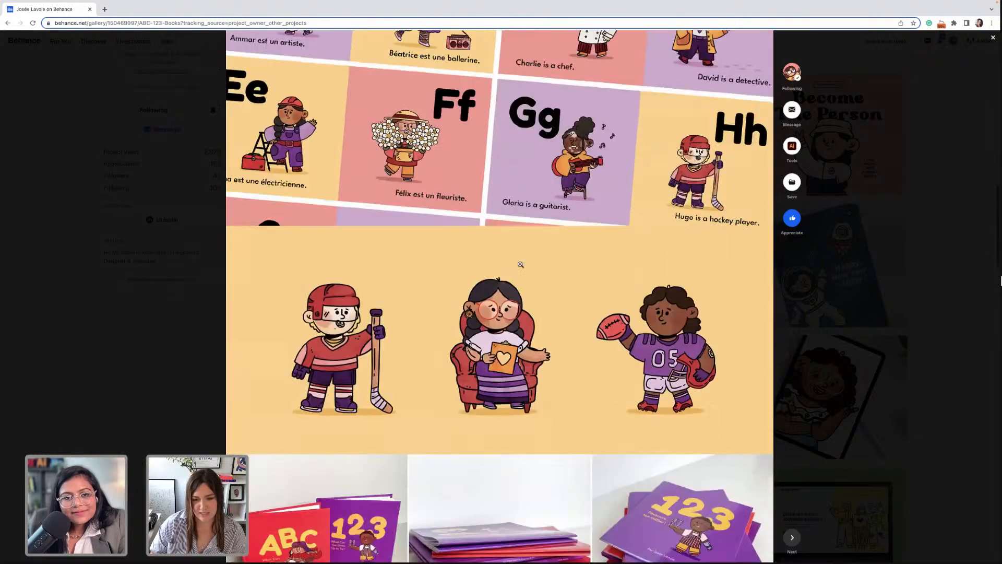
pyautogui.scroll(-2, 521, 264)
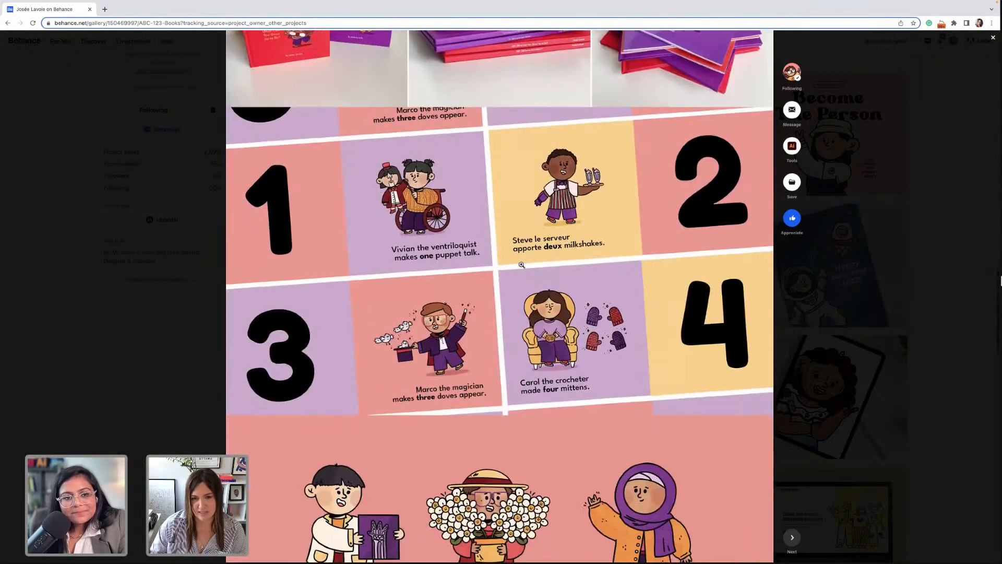
pyautogui.scroll(-3, 521, 265)
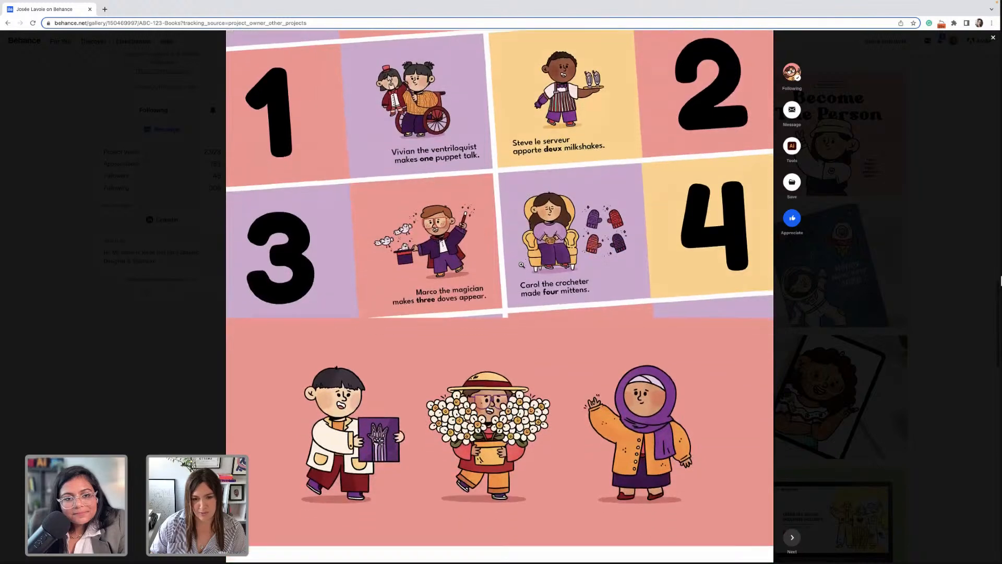
pyautogui.scroll(-5, 521, 264)
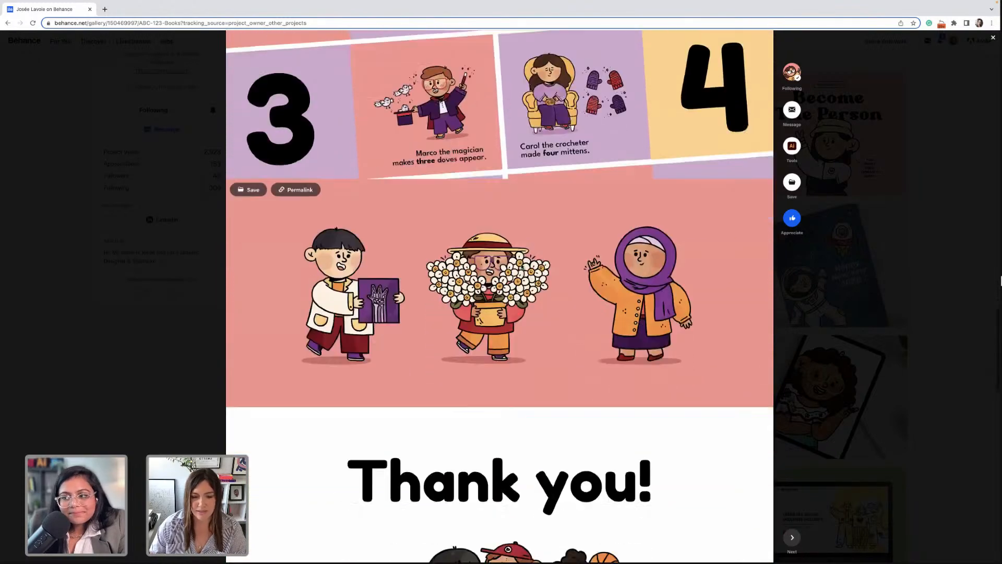
pyautogui.scroll(-2, 522, 264)
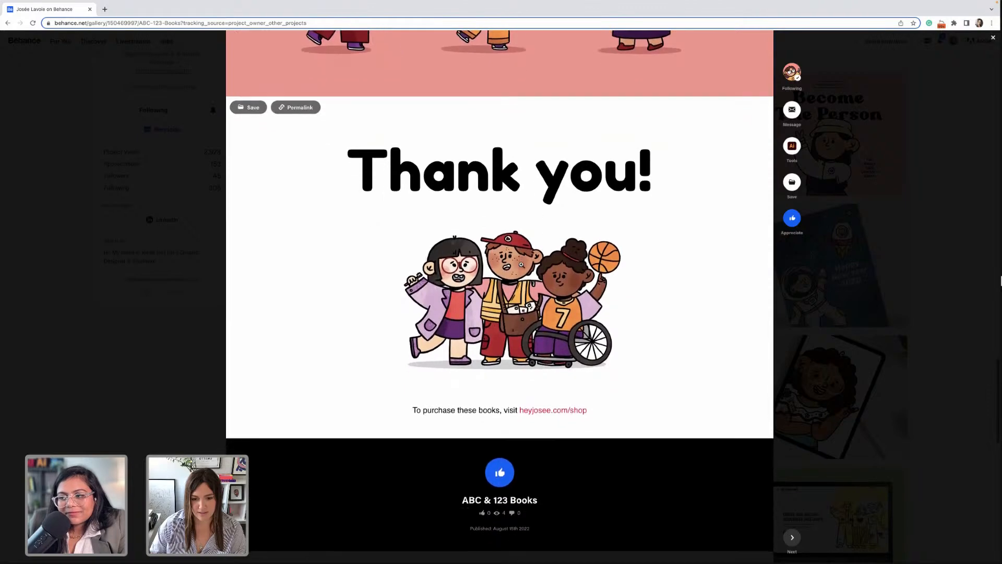
pyautogui.scroll(-4, 521, 265)
# - Browse the illustrator's portfolio grid and open the Inktober Halloween Costumes 2021 project
pyautogui.scroll(-3, 522, 266)
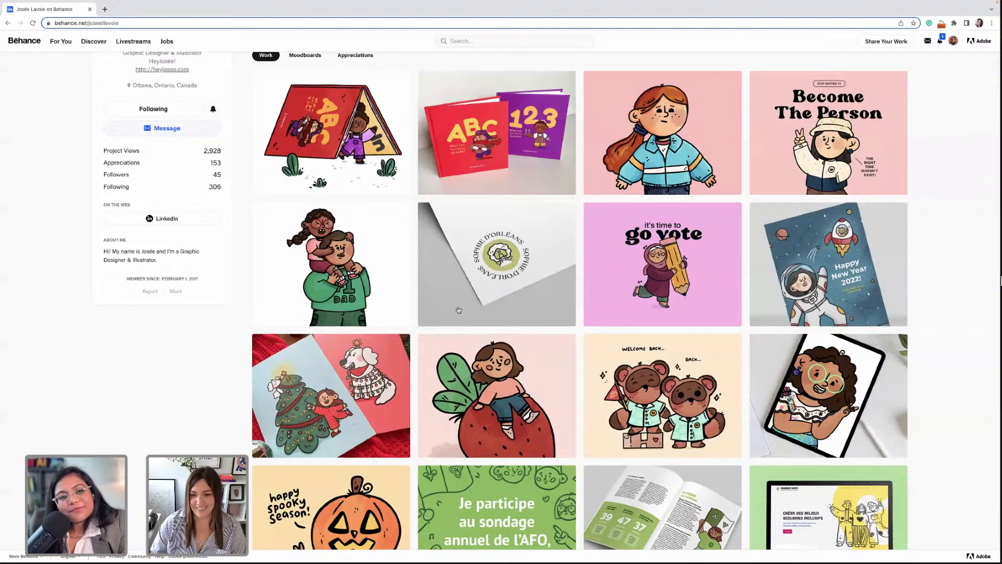
pyautogui.scroll(-3, 436, 324)
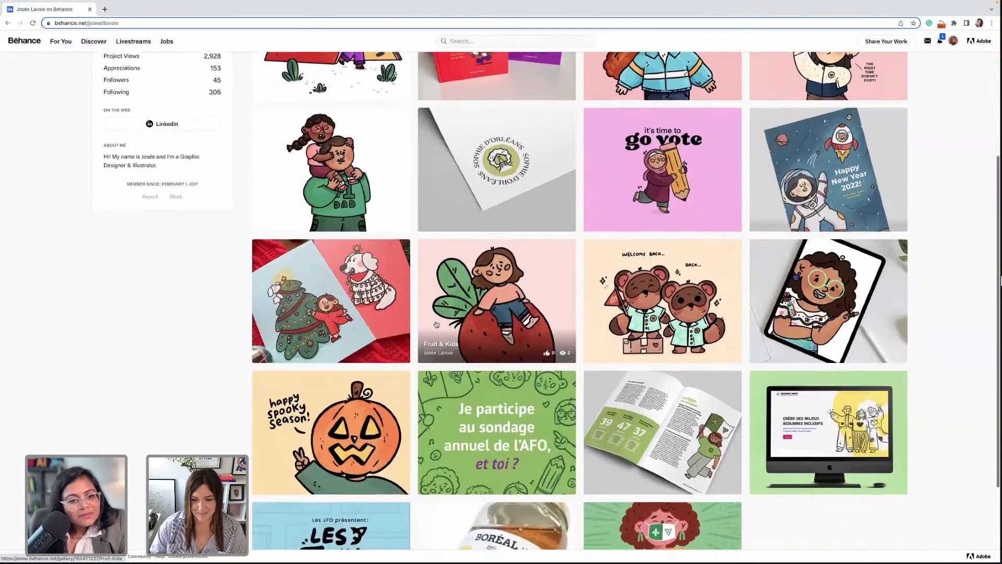
pyautogui.scroll(2, 436, 324)
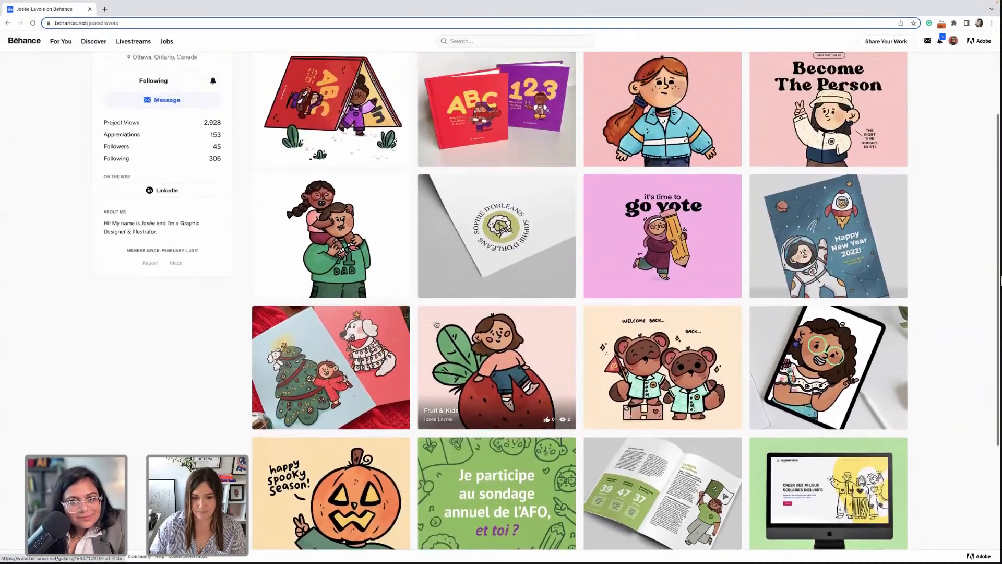
pyautogui.scroll(-1, 436, 324)
pyautogui.click(284, 344)
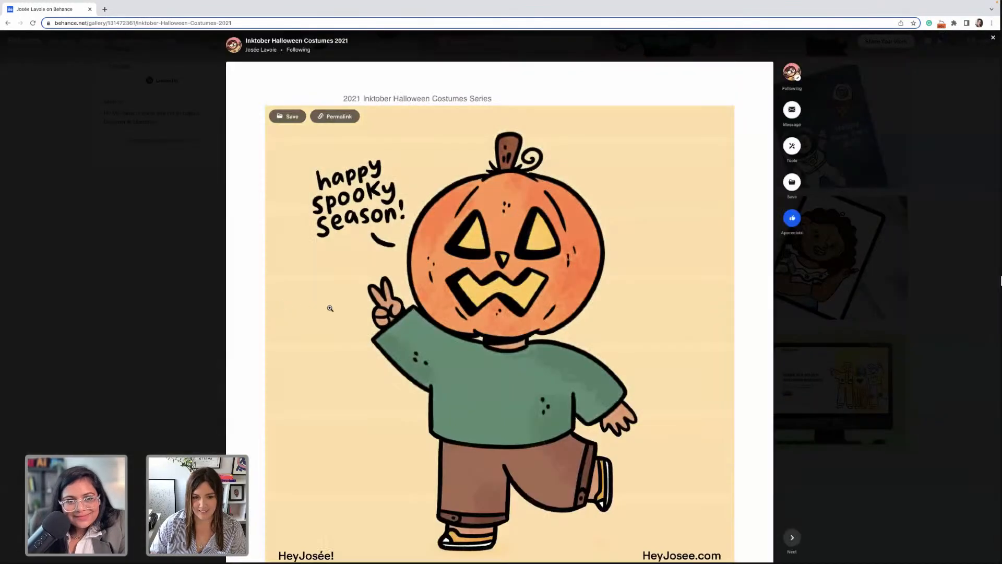
# - Examine the pumpkin-headed "happy spooky season!" illustration and the princess and prince costumes below it
pyautogui.scroll(-1, 335, 308)
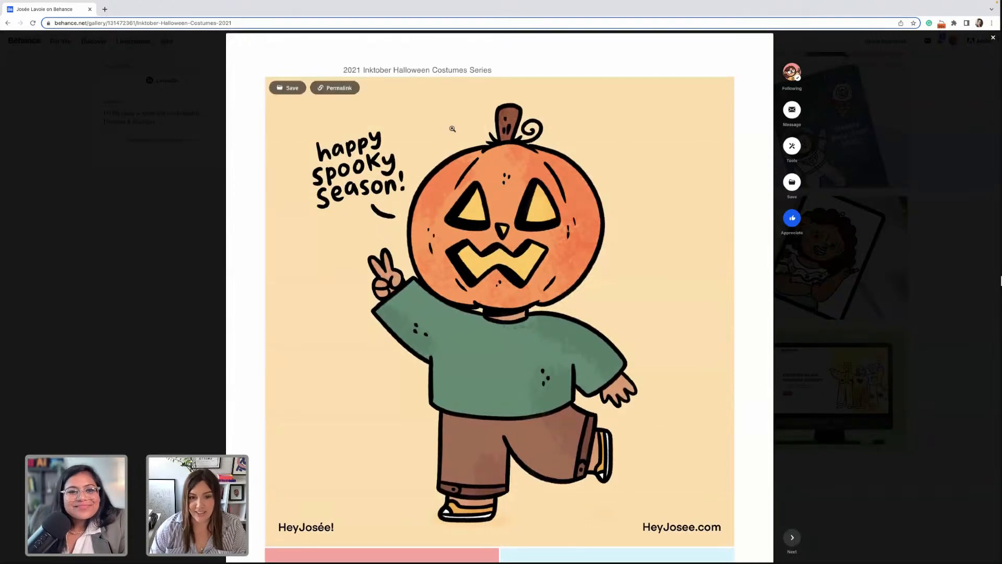
pyautogui.scroll(-1, 452, 129)
pyautogui.scroll(-2, 452, 129)
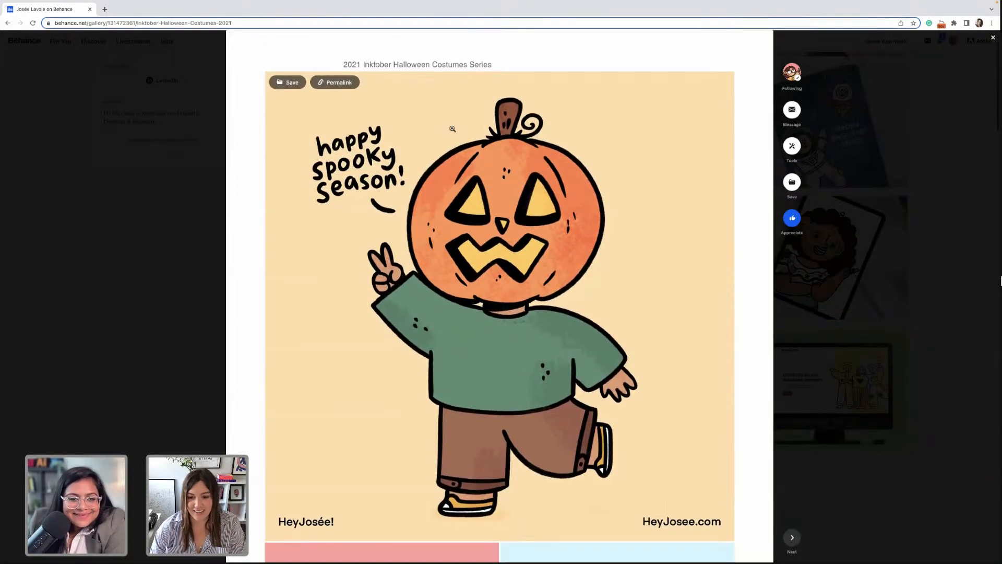
pyautogui.scroll(-5, 452, 128)
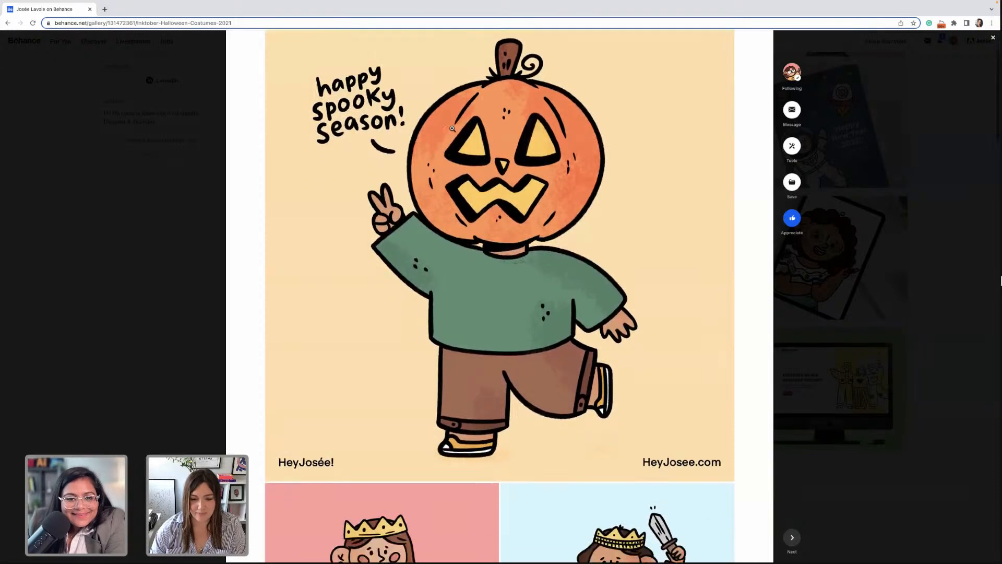
pyautogui.scroll(-1, 452, 128)
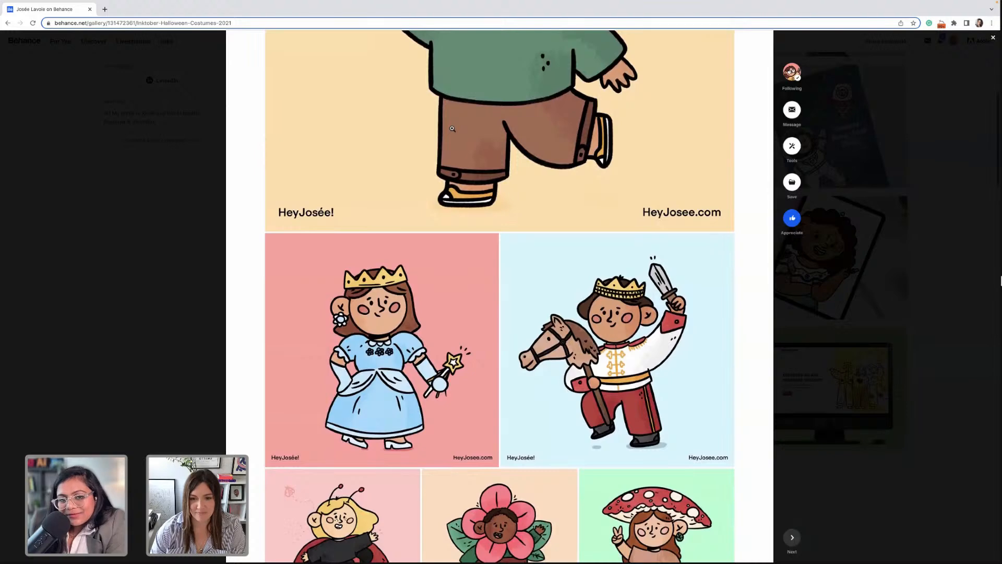
pyautogui.scroll(3, 452, 129)
pyautogui.scroll(-2, 452, 128)
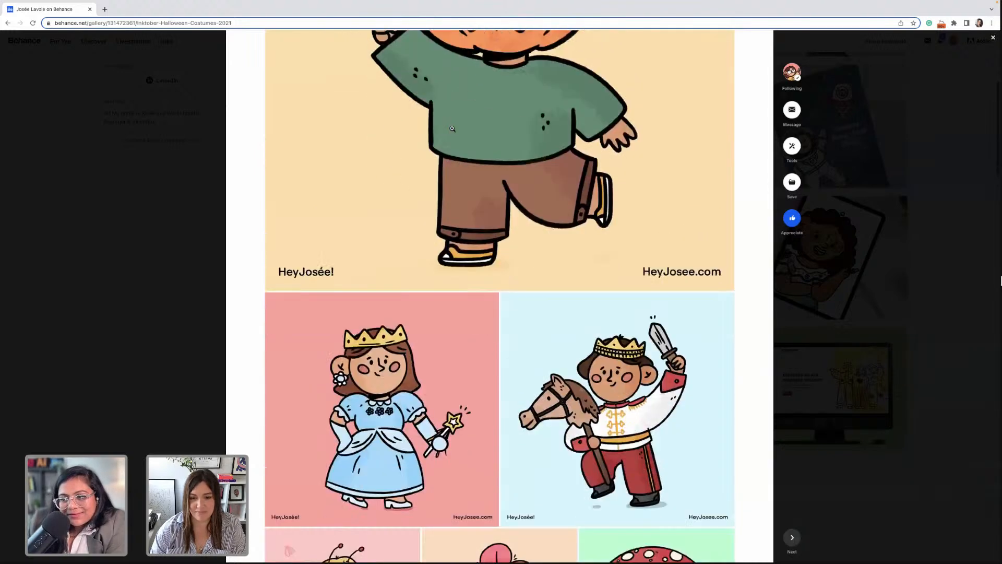
pyautogui.scroll(-3, 452, 128)
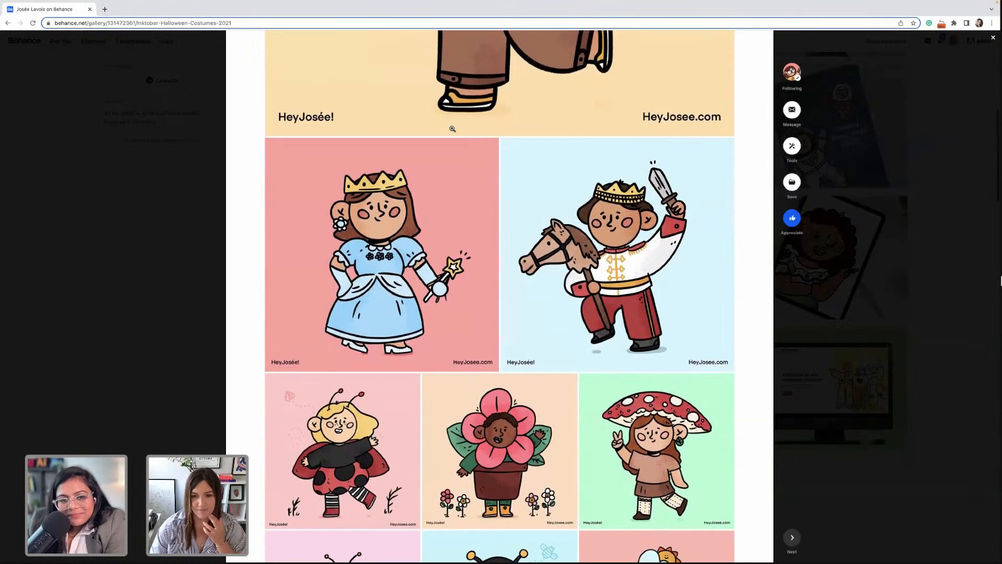
pyautogui.scroll(-2, 412, 208)
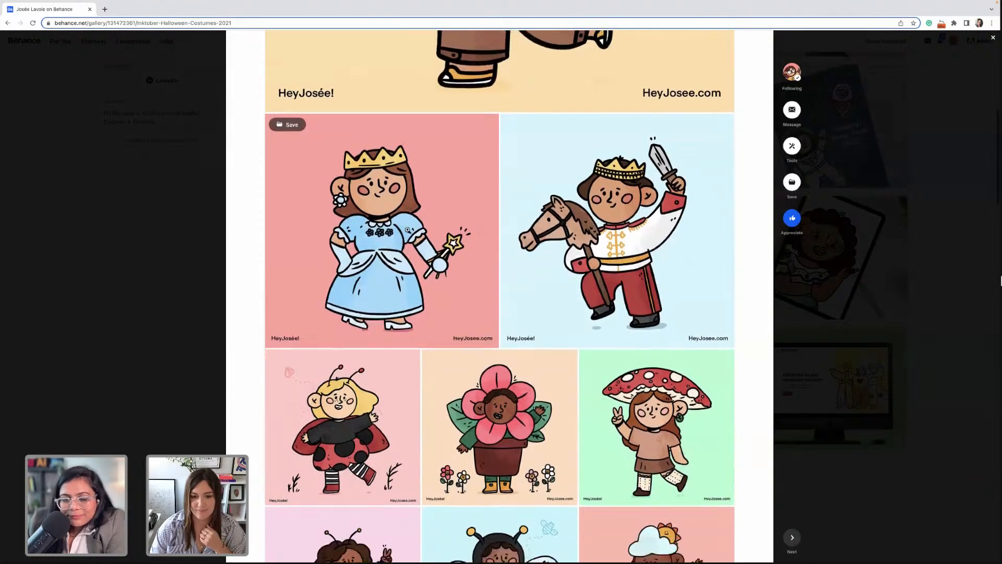
# - Look over the ladybug, flower, mushroom, snail, bee and rain cloud costume illustrations
pyautogui.scroll(-2, 408, 229)
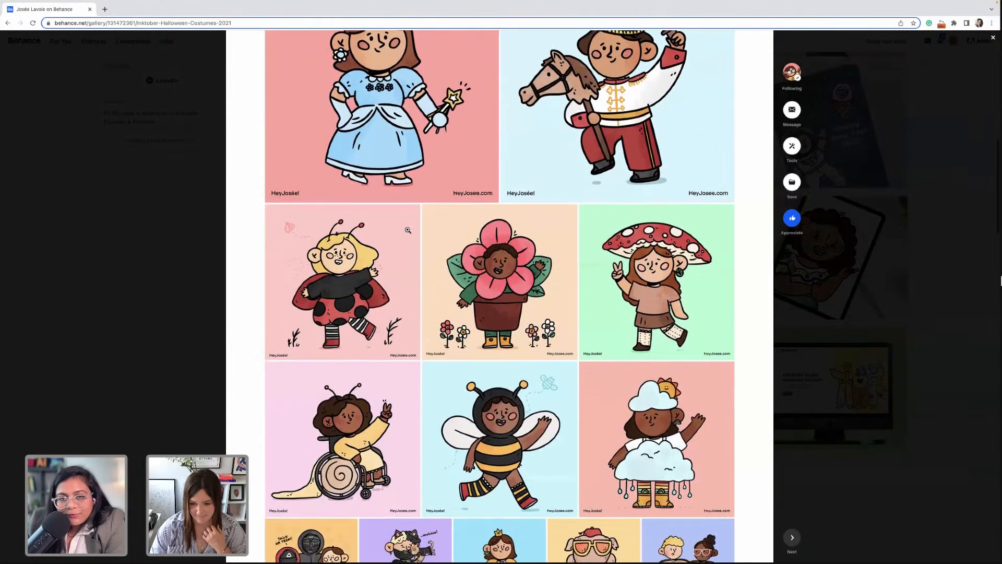
pyautogui.scroll(-1, 407, 229)
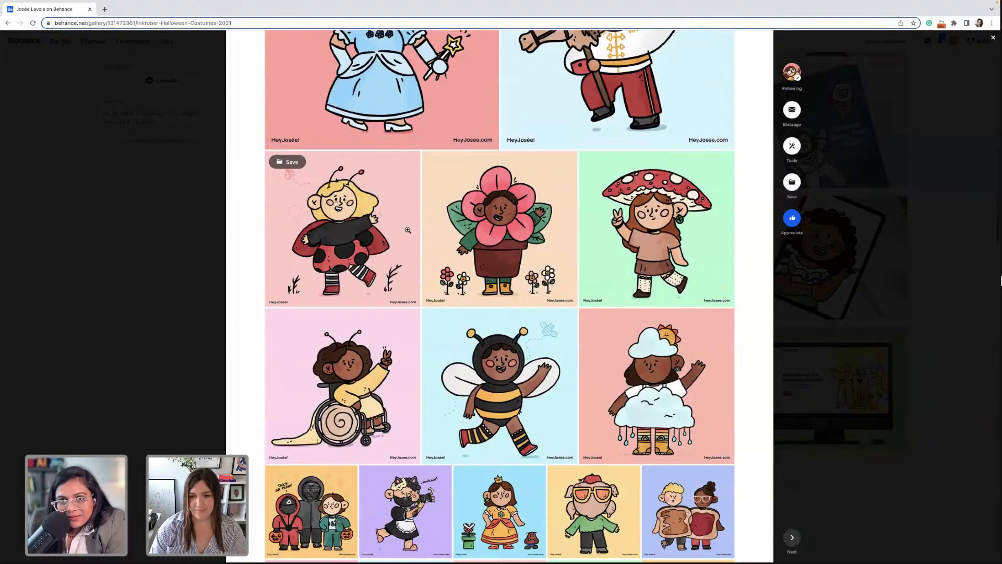
pyautogui.scroll(-1, 407, 229)
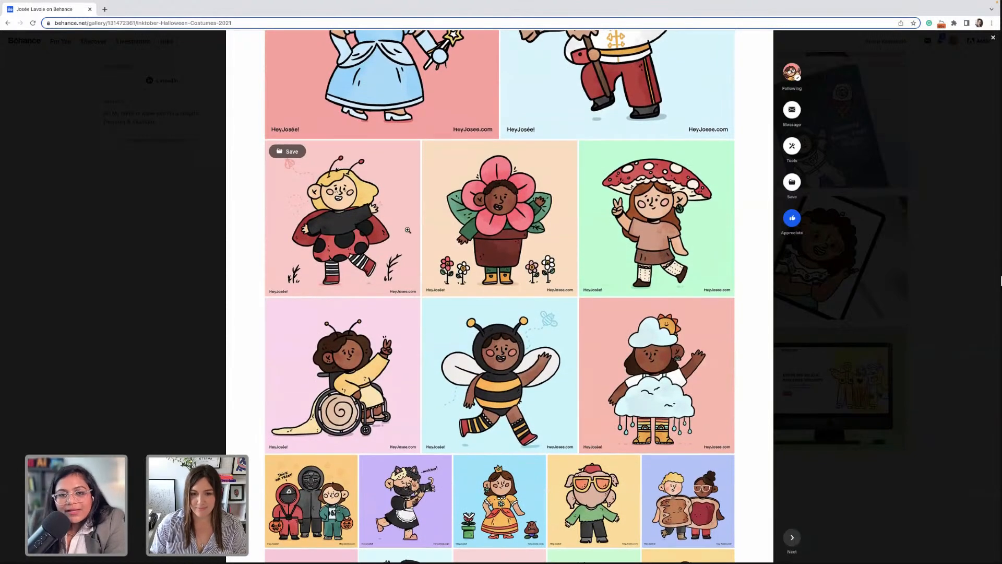
pyautogui.scroll(-2, 408, 229)
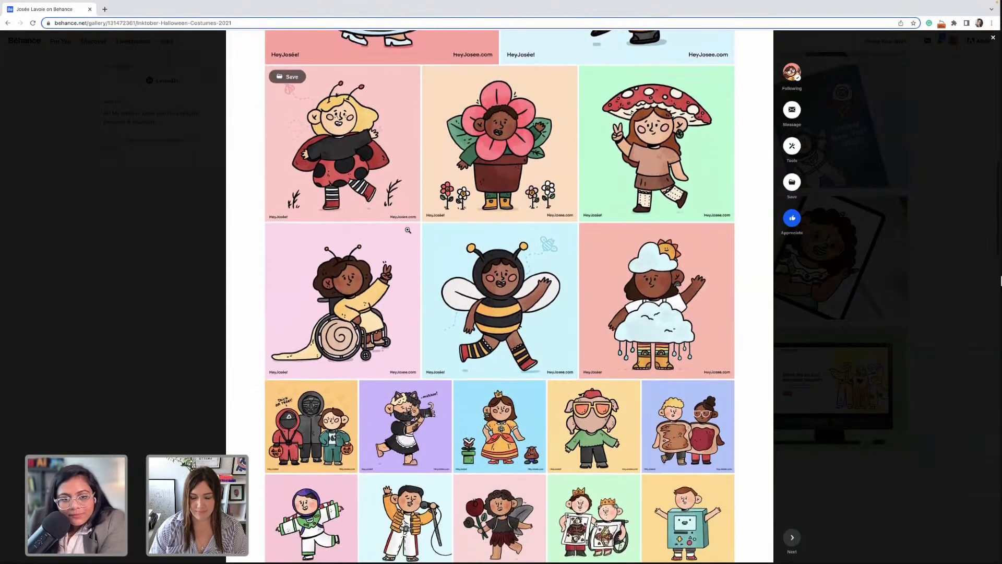
pyautogui.scroll(-1, 407, 230)
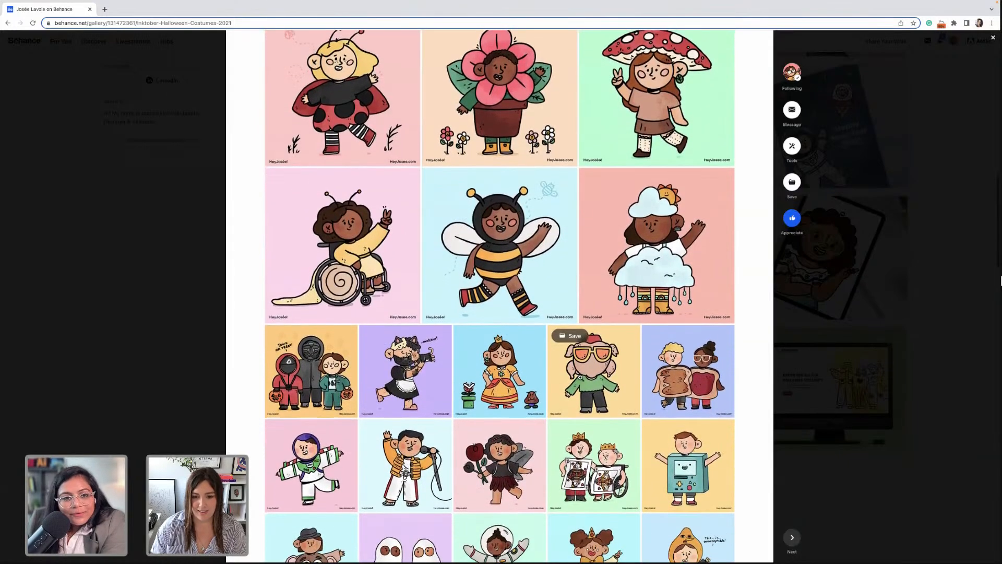
# - View the turkey-head costume with yellow glasses at full size and return to the project
pyautogui.scroll(-1, 593, 355)
pyautogui.click(593, 341)
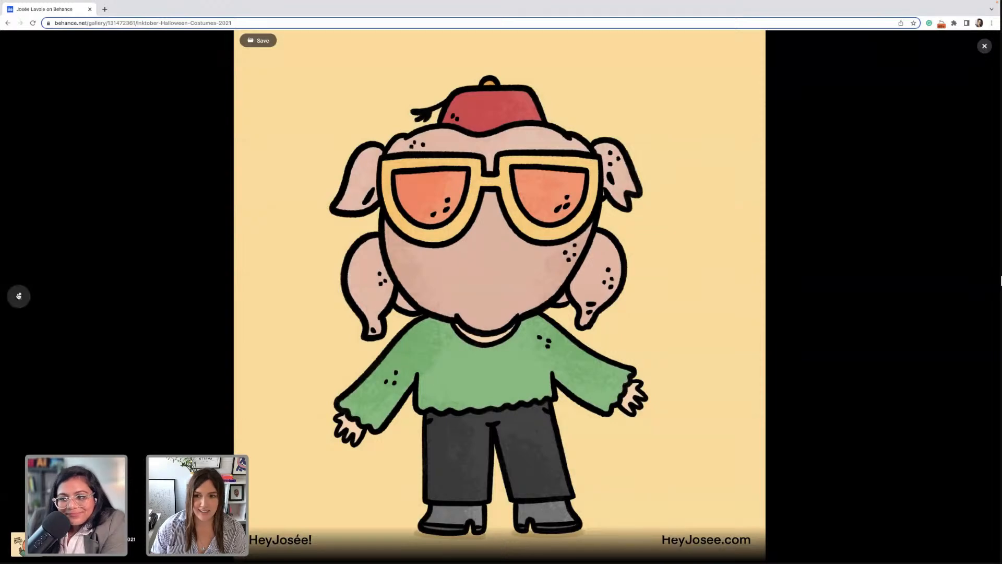
pyautogui.click(984, 46)
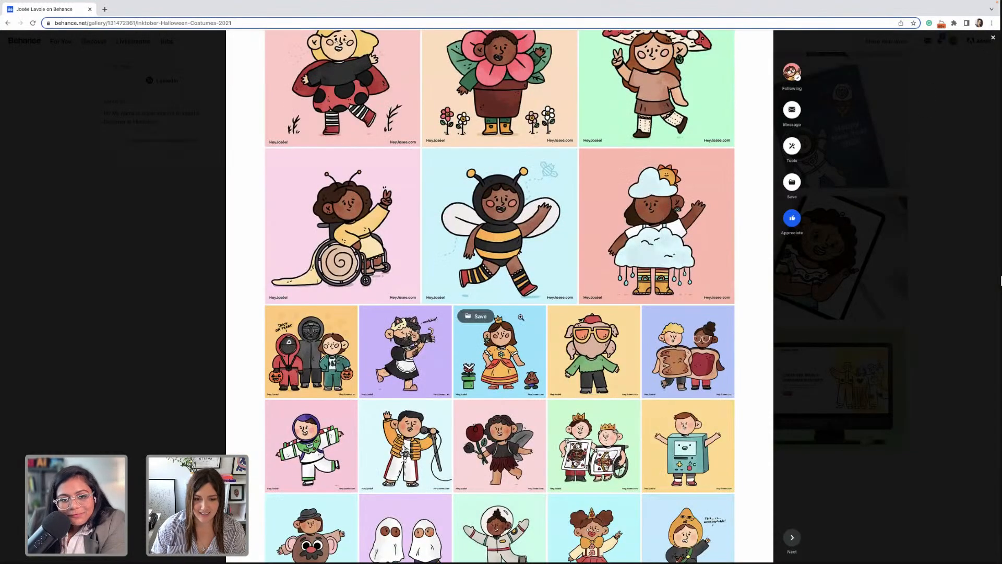
# - View the two-ghost costume and the potato-head costume at full size, closing each enlarged illustration
pyautogui.scroll(-5, 521, 317)
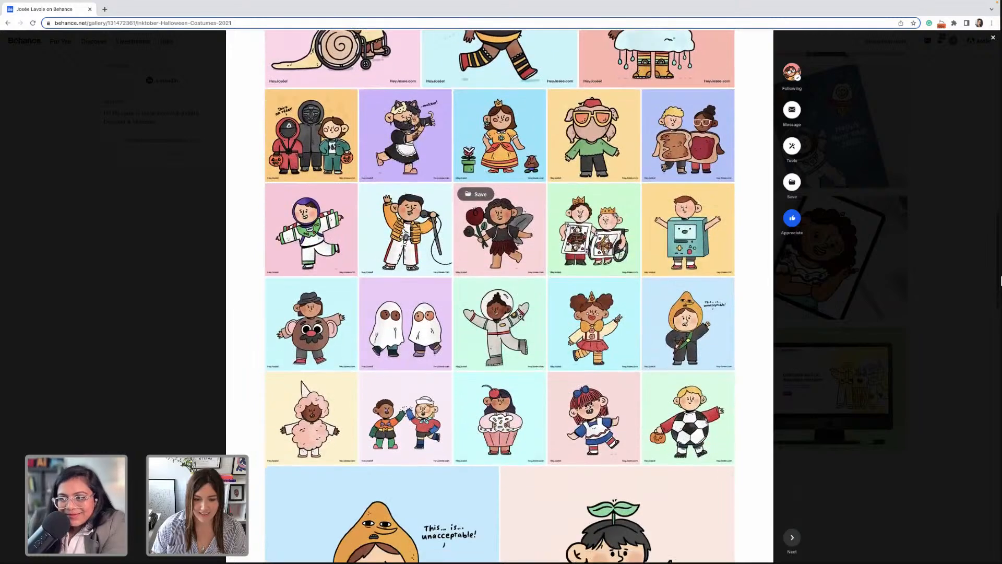
pyautogui.scroll(-3, 500, 235)
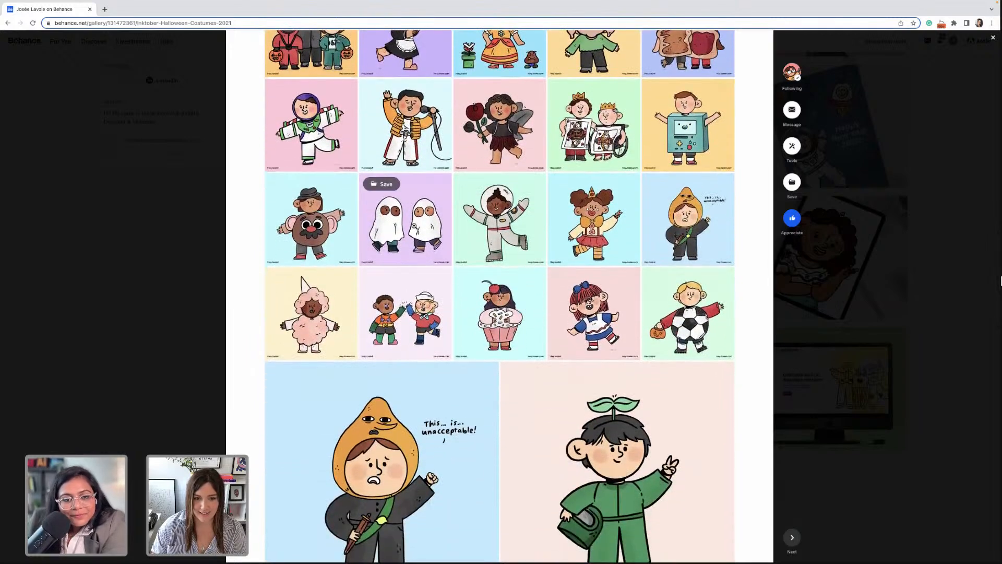
pyautogui.click(414, 227)
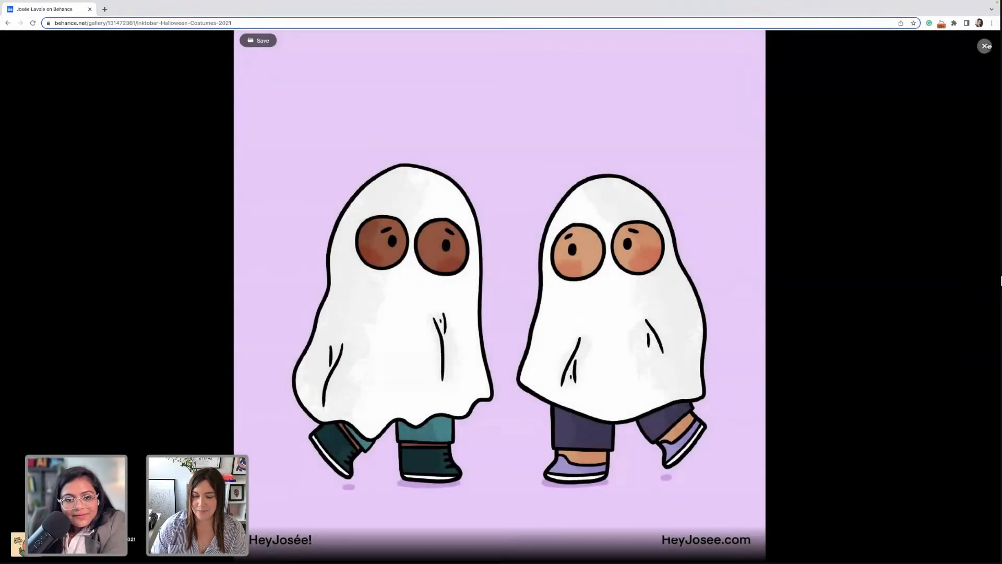
pyautogui.click(984, 46)
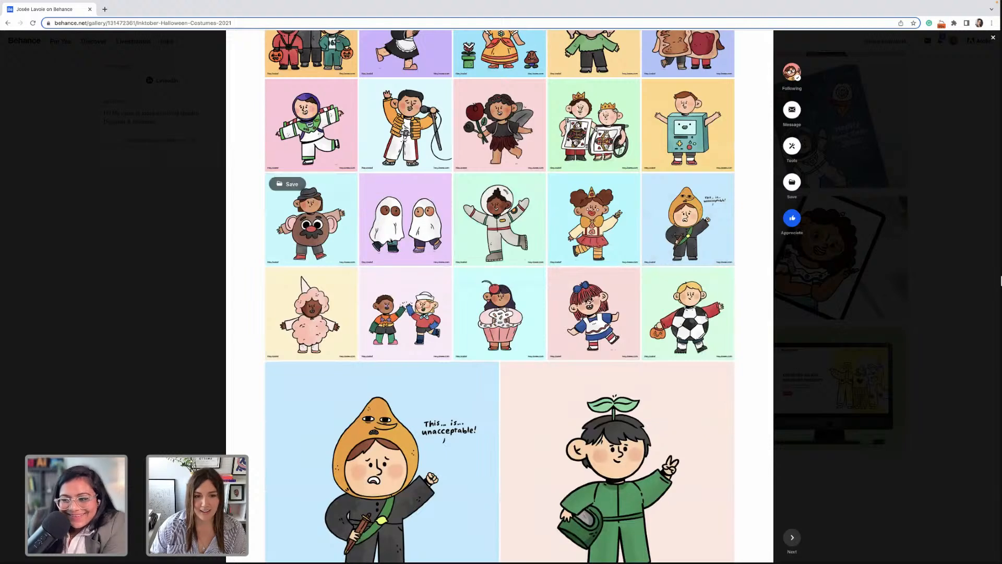
pyautogui.click(311, 219)
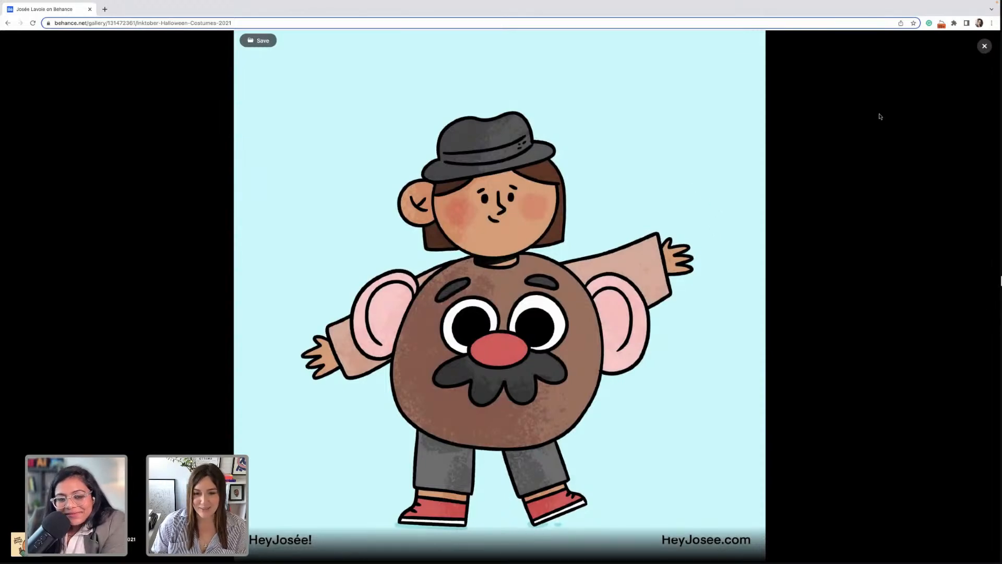
pyautogui.click(984, 46)
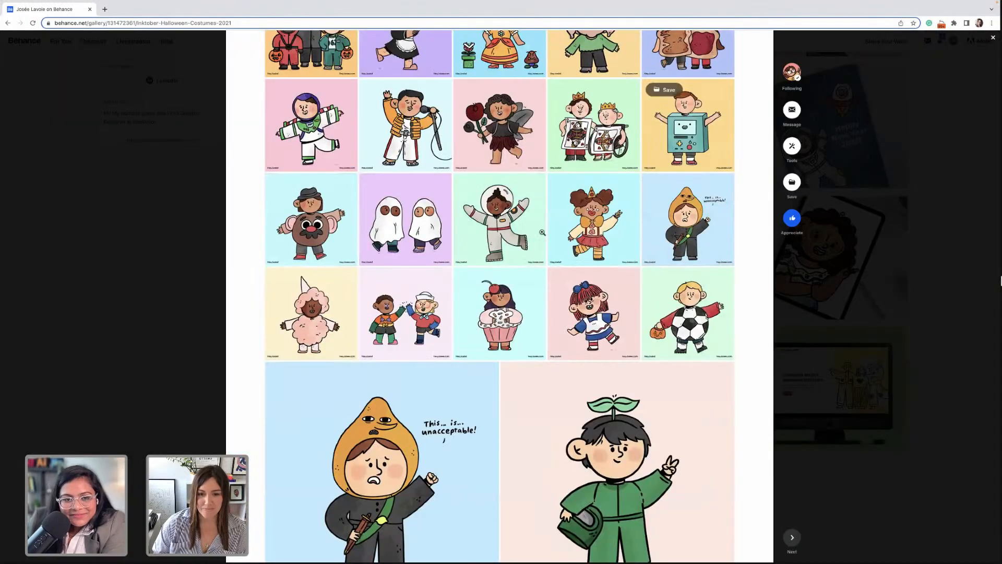
# - Return to the start of the Halloween costumes project and review the whole series through to the three bear costumes at the end
pyautogui.scroll(8, 540, 233)
pyautogui.scroll(10, 500, 313)
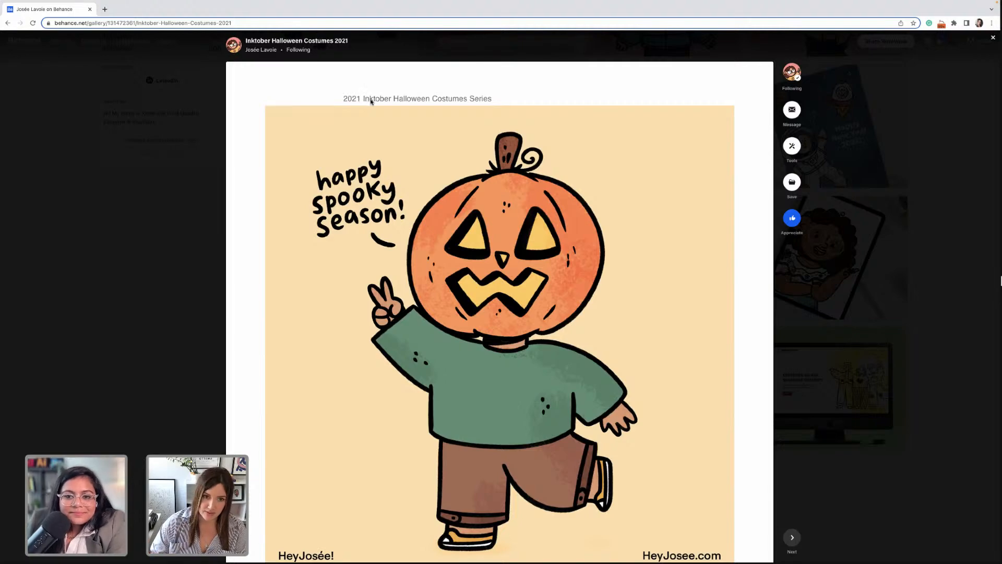
pyautogui.scroll(-10, 384, 153)
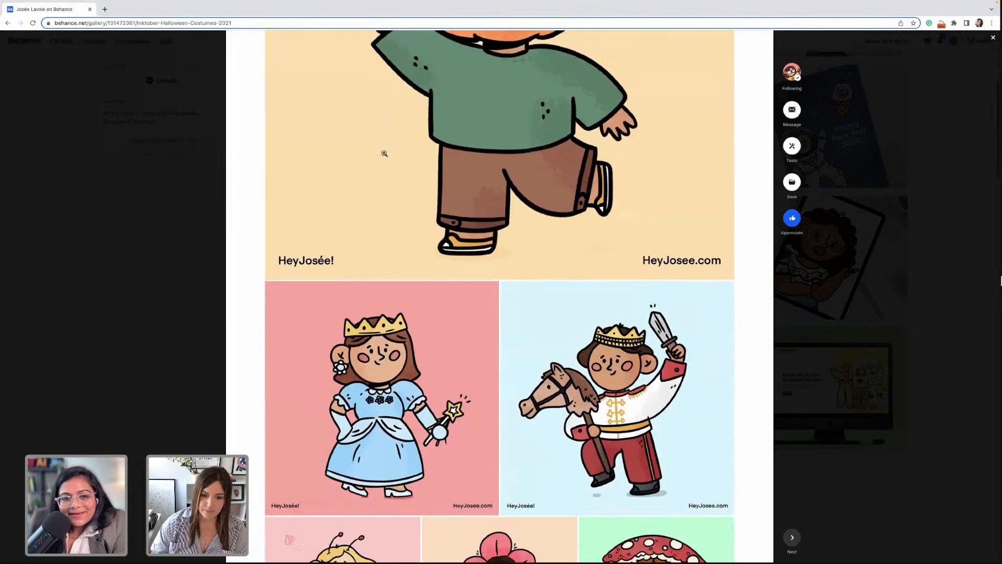
pyautogui.scroll(-6, 384, 154)
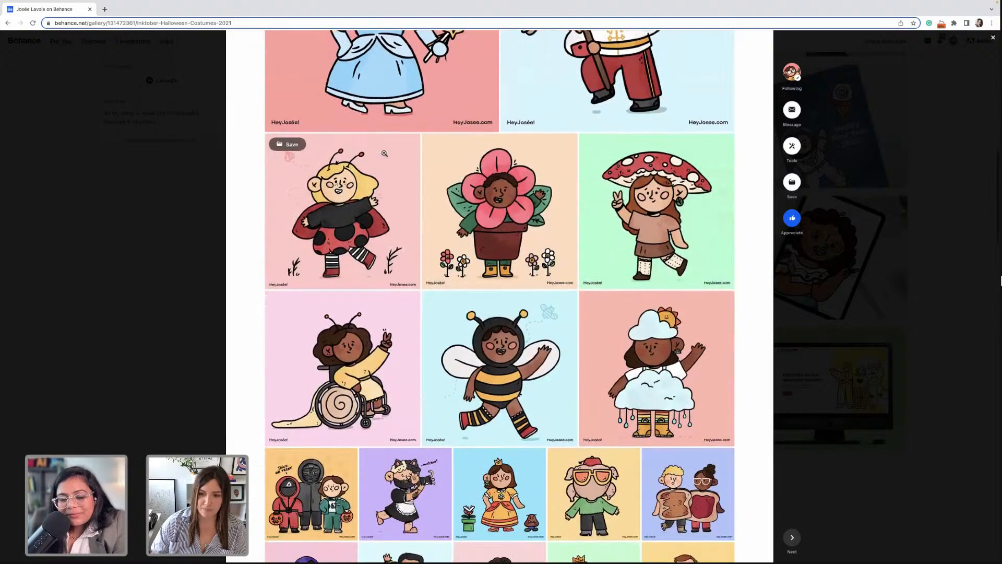
pyautogui.scroll(-5, 384, 154)
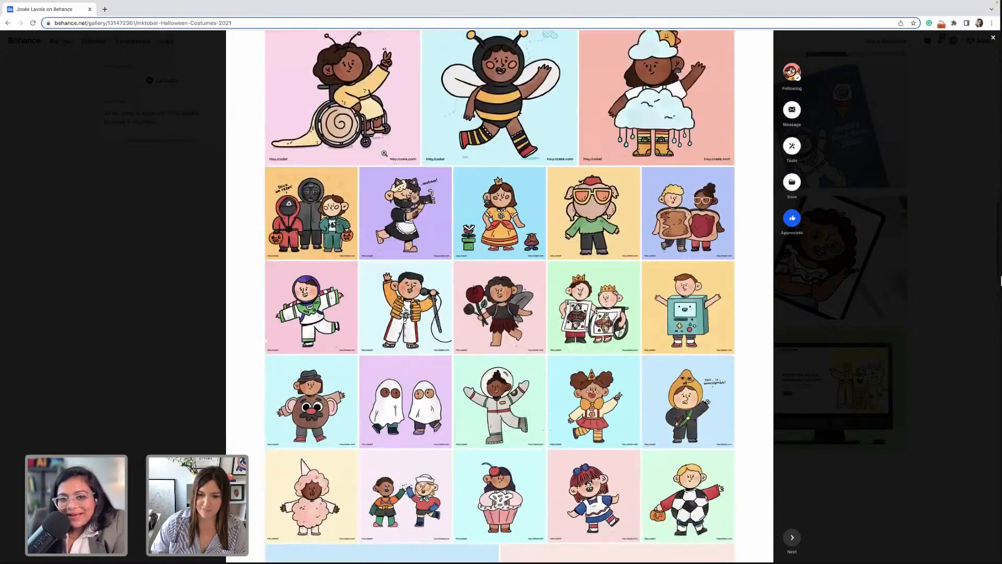
pyautogui.scroll(-10, 385, 153)
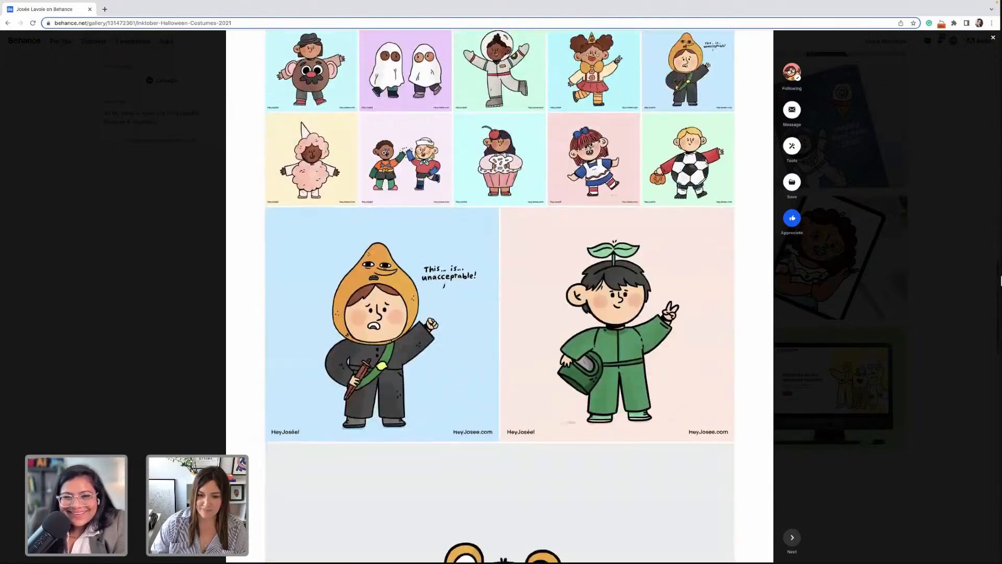
pyautogui.scroll(-4, 384, 153)
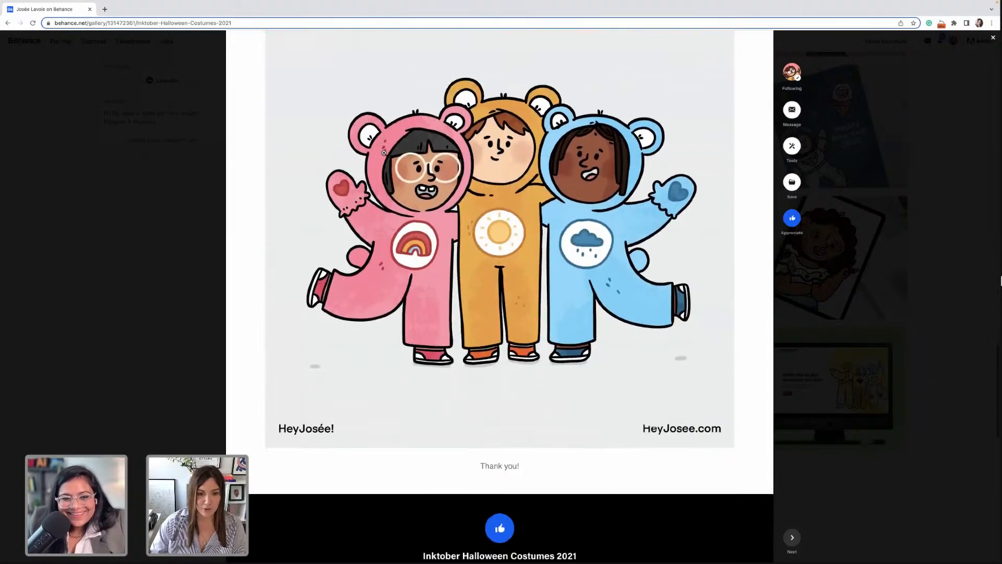
# - Close the Halloween costumes project and look over the lower rows of projects in the portfolio
pyautogui.click(801, 291)
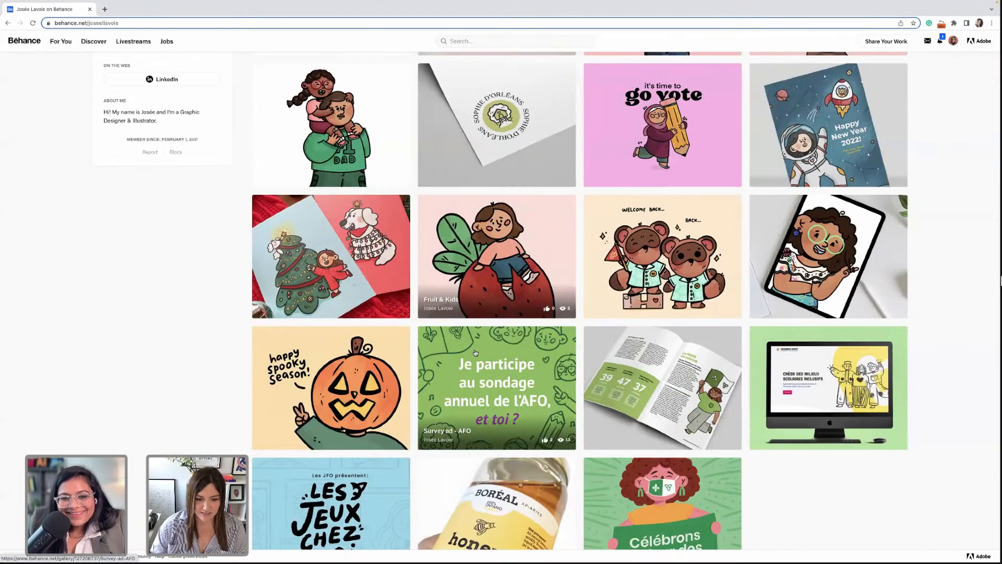
pyautogui.scroll(-2, 476, 353)
pyautogui.scroll(2, 476, 353)
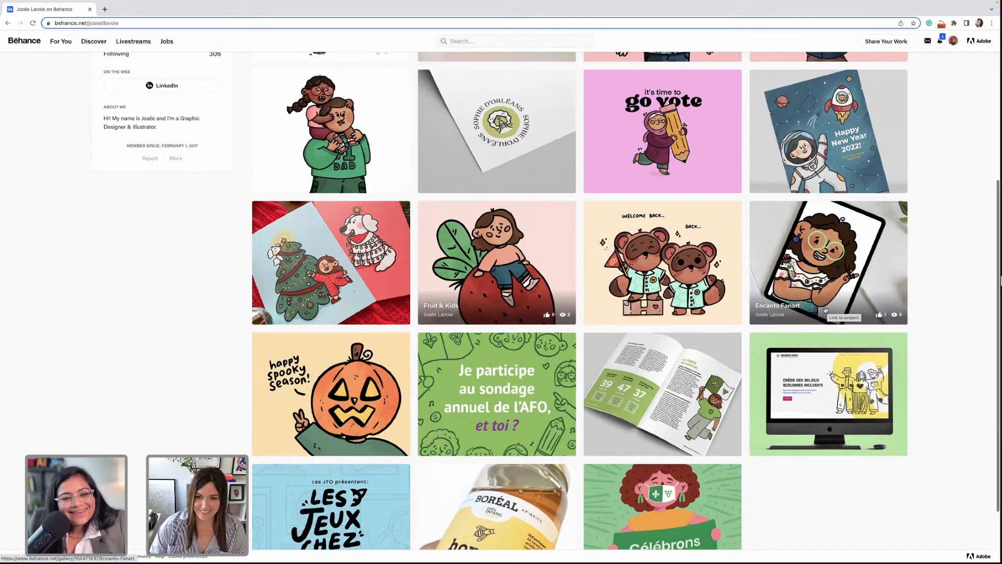
pyautogui.scroll(1, 827, 308)
pyautogui.scroll(-1, 825, 309)
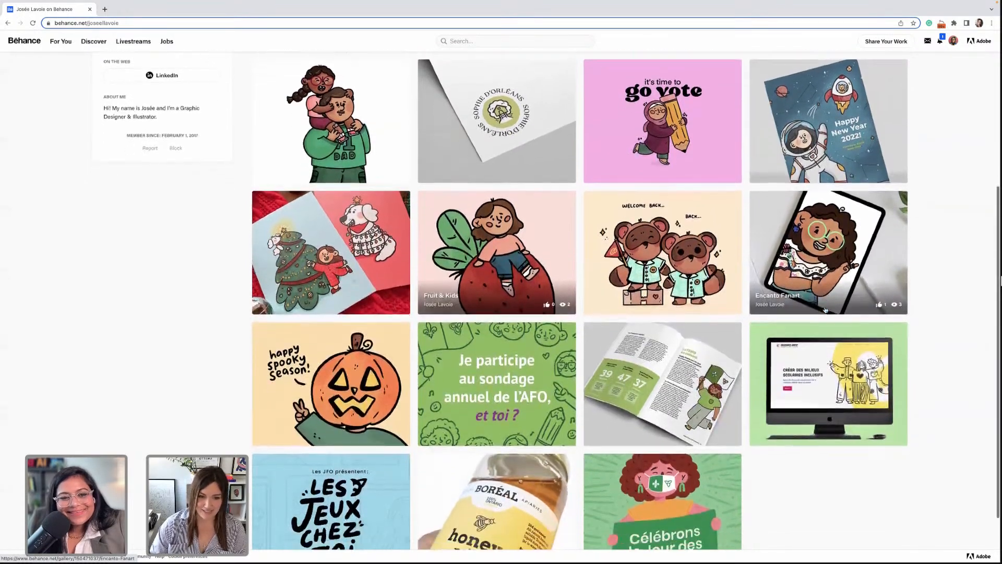
pyautogui.scroll(2, 825, 310)
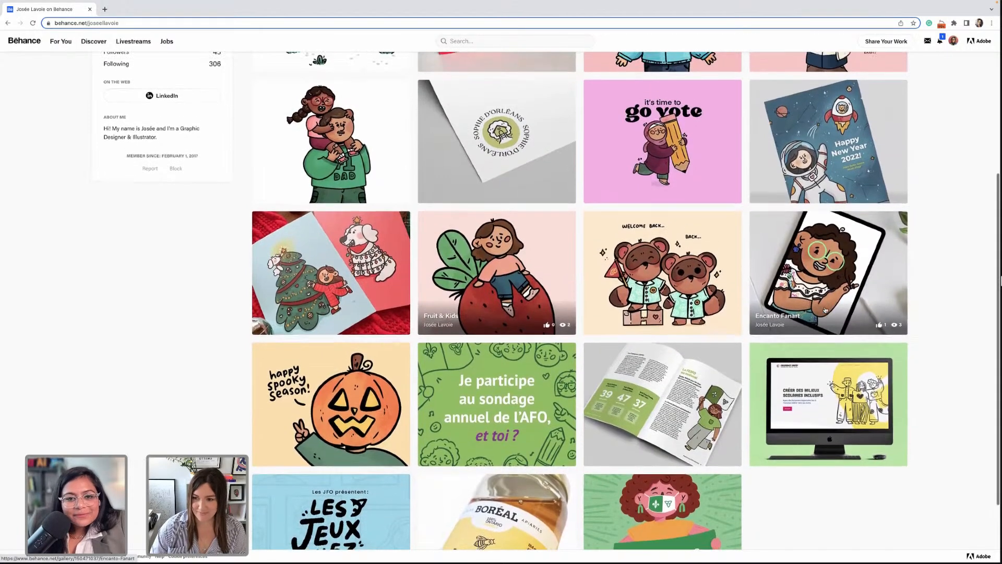
pyautogui.scroll(1, 825, 310)
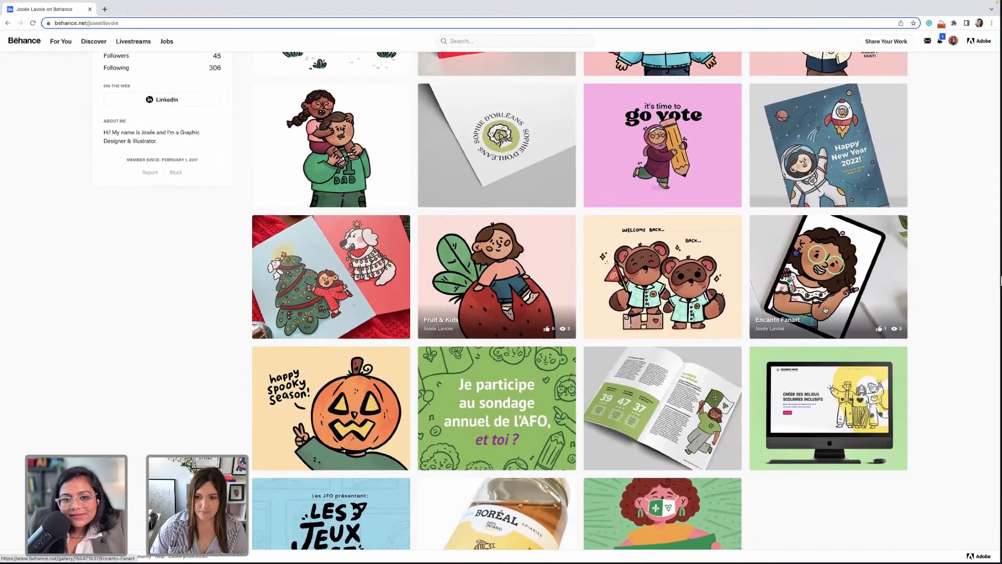
# - Open the Encanto Fanart project and view the girl with green glasses at full size, closing the enlarged illustration
pyautogui.click(830, 277)
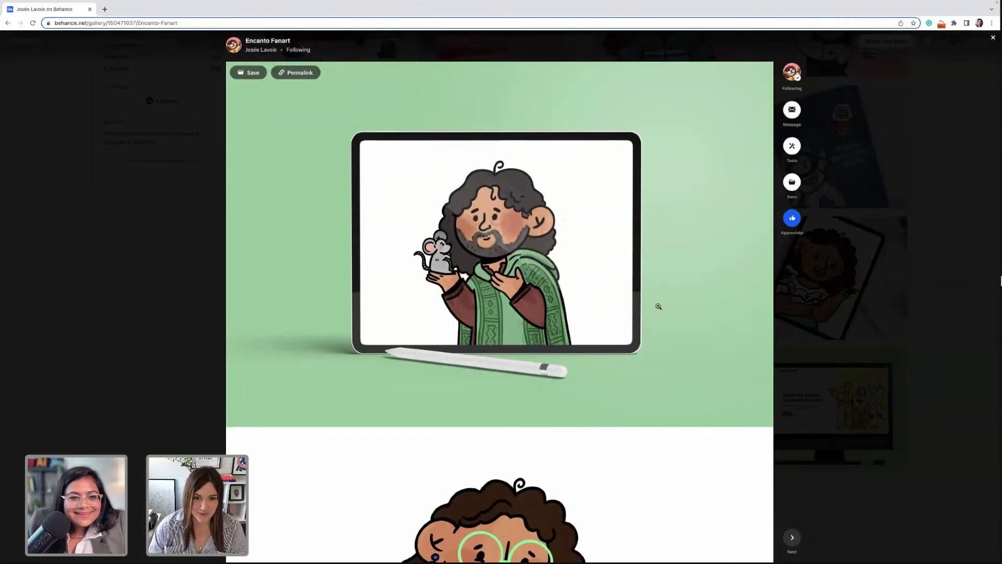
pyautogui.scroll(-2, 659, 306)
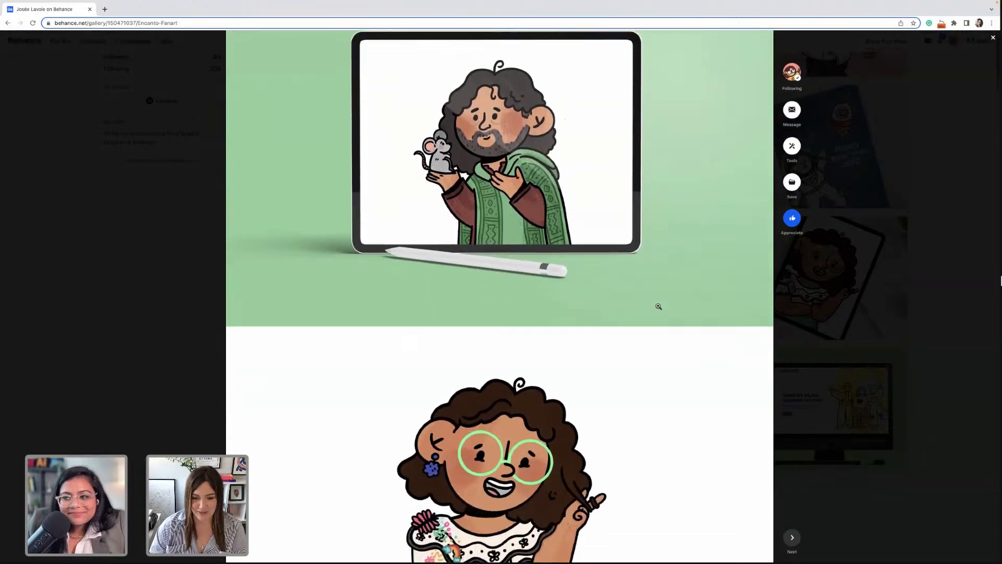
pyautogui.scroll(-5, 658, 307)
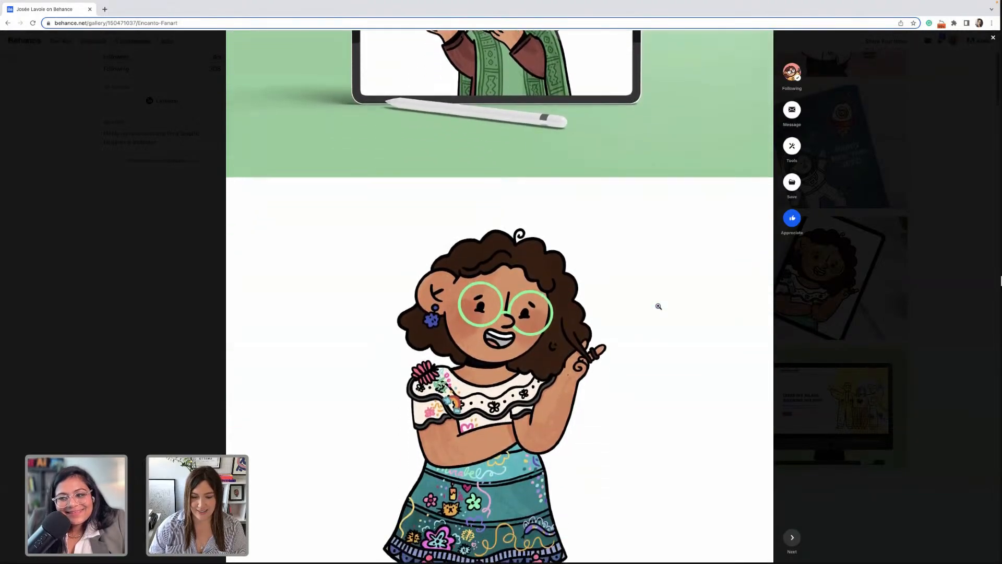
pyautogui.scroll(-1, 659, 306)
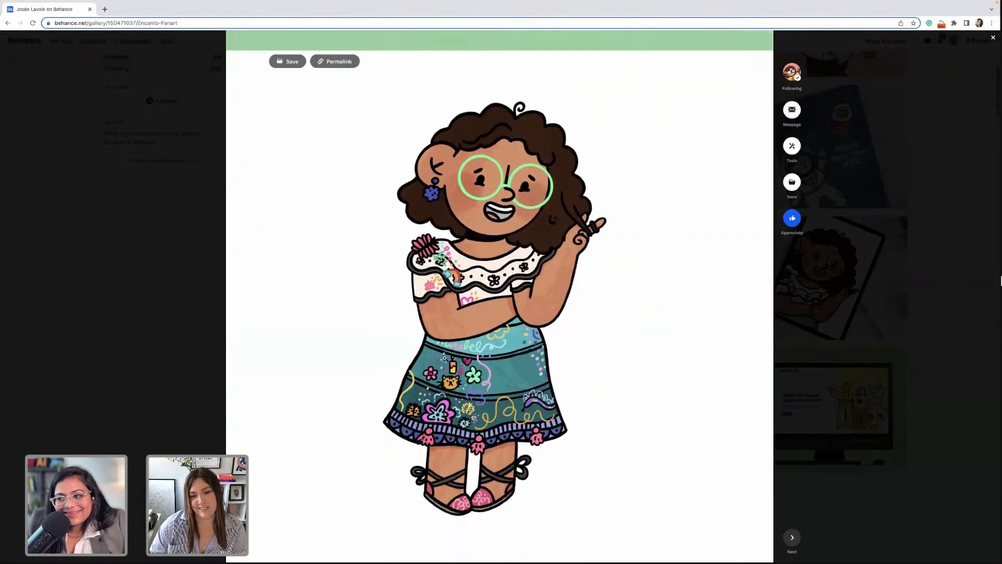
pyautogui.click(498, 373)
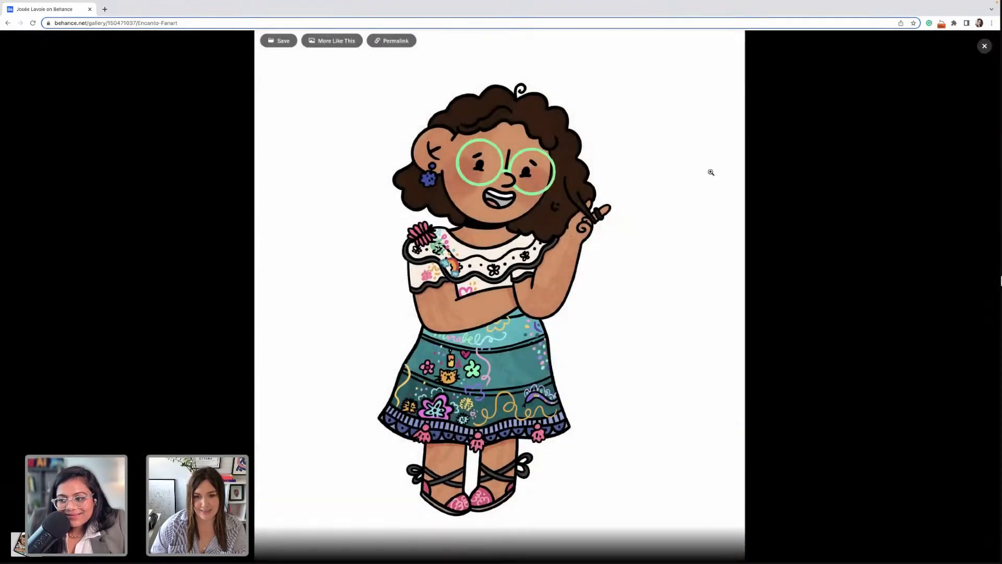
pyautogui.click(984, 46)
# - Examine the Encanto illustration of the bearded man in a green poncho holding a mouse
pyautogui.scroll(-8, 621, 283)
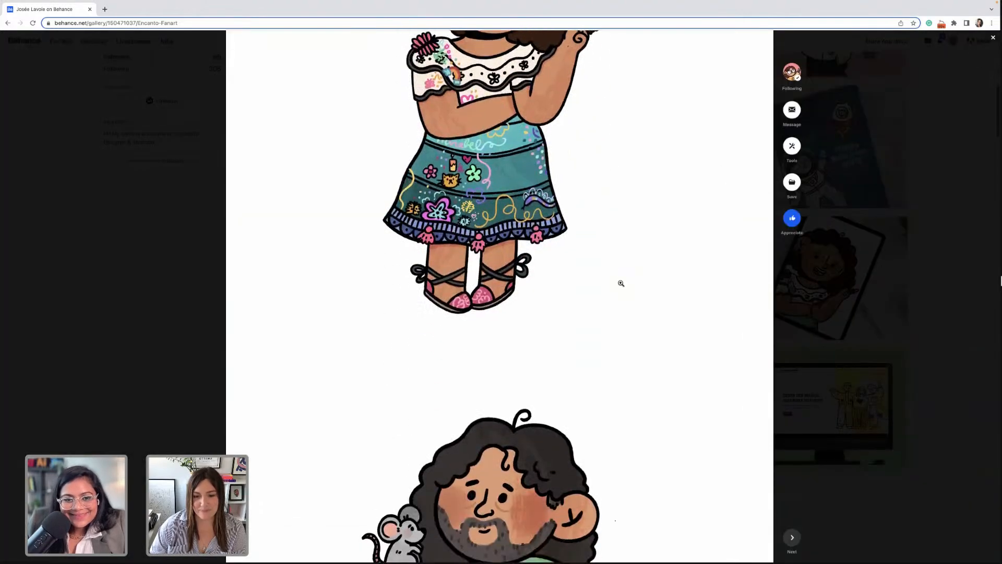
pyautogui.scroll(-2, 620, 283)
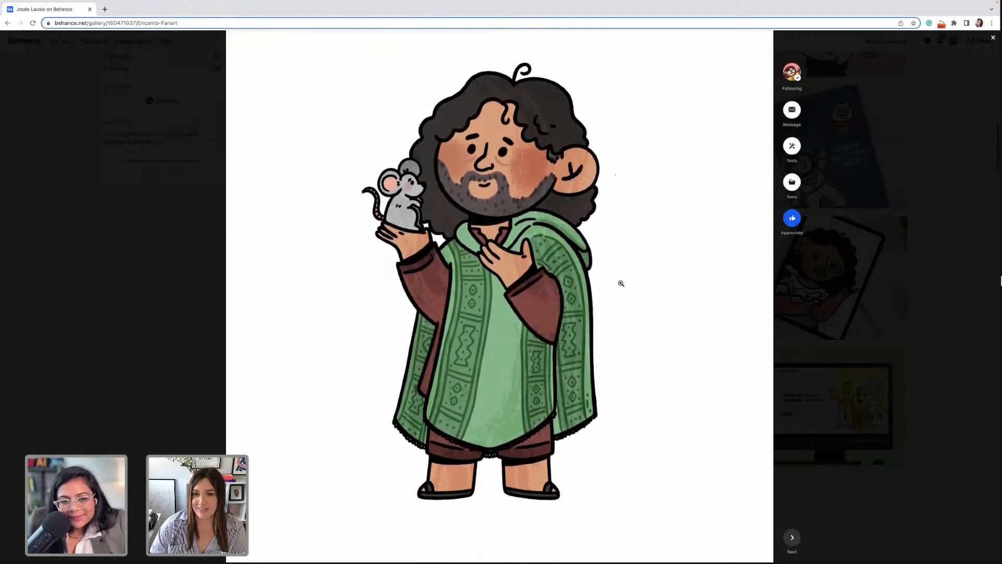
pyautogui.scroll(1, 621, 283)
pyautogui.scroll(-4, 621, 283)
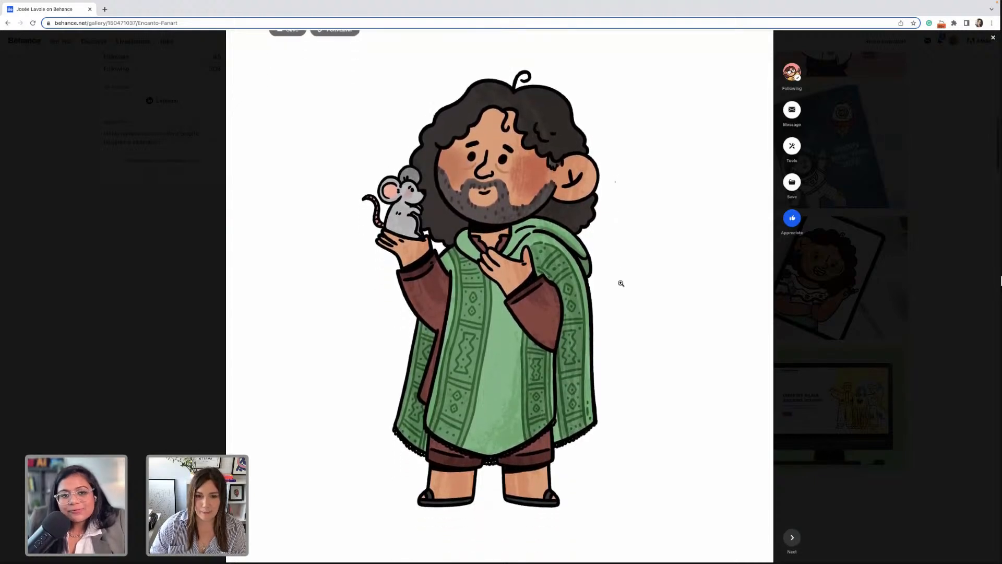
pyautogui.scroll(3, 621, 283)
pyautogui.scroll(2, 621, 282)
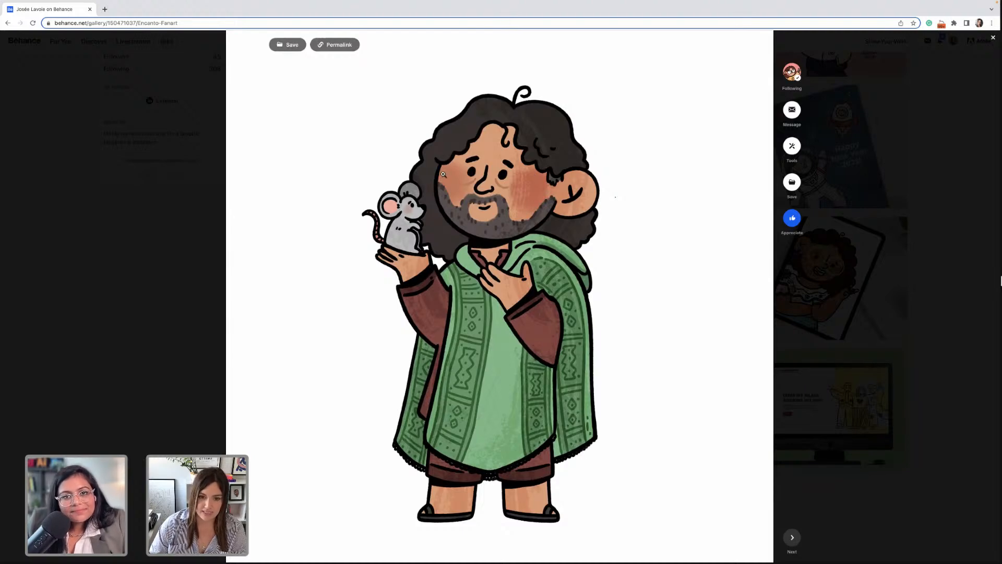
# - Examine the Encanto illustration of the woman in a purple dress surrounded by flowers
pyautogui.scroll(-5, 443, 174)
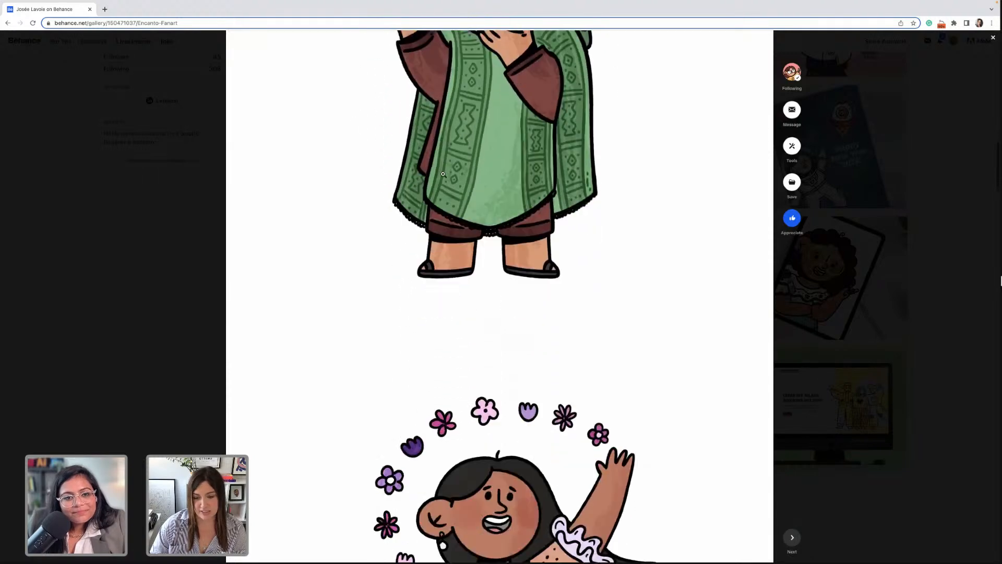
pyautogui.scroll(-5, 443, 174)
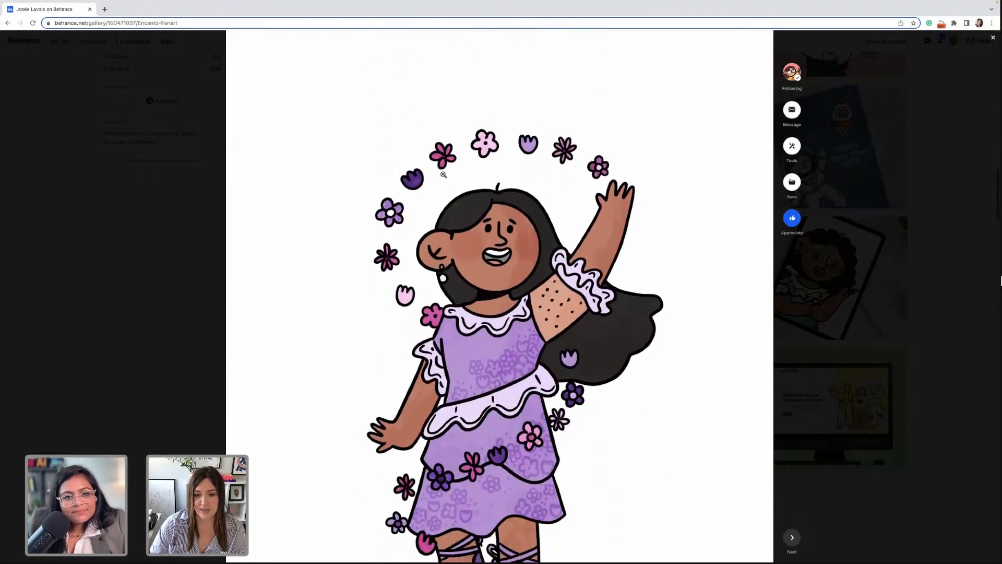
pyautogui.scroll(-2, 443, 174)
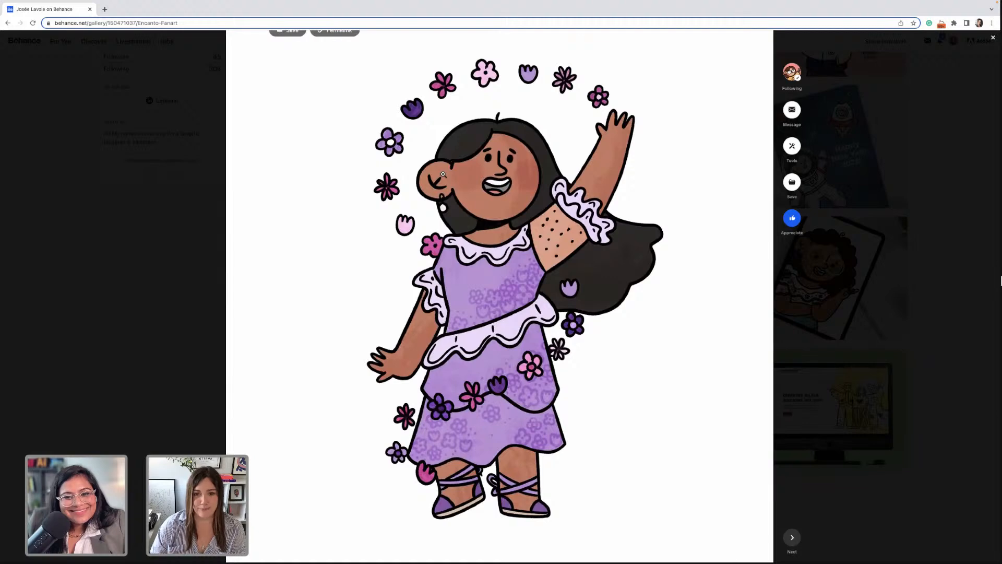
pyautogui.scroll(-1, 443, 174)
pyautogui.scroll(1, 443, 174)
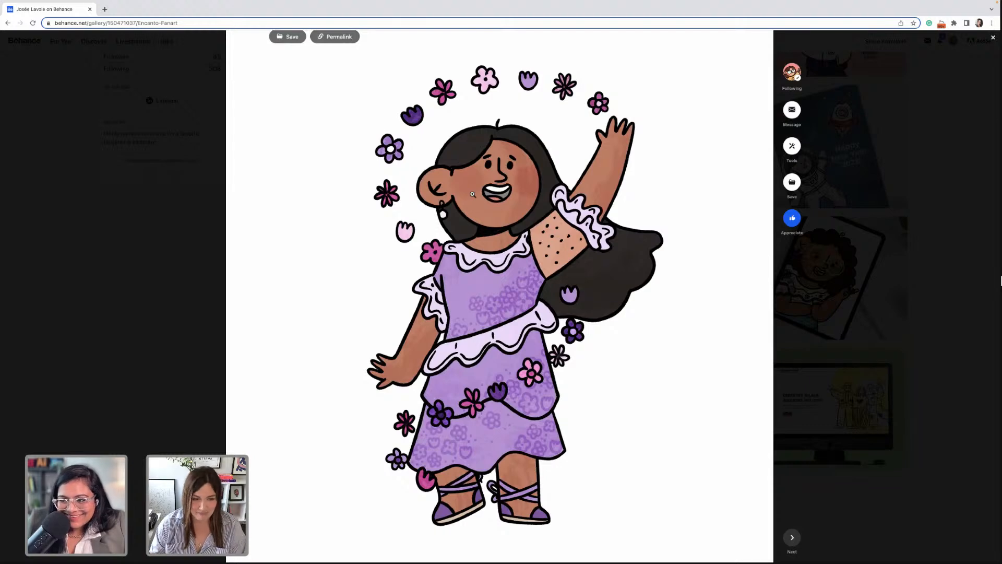
# - Look over the illustrations of the woman flexing her arm and the boy holding a toucan
pyautogui.scroll(-5, 473, 194)
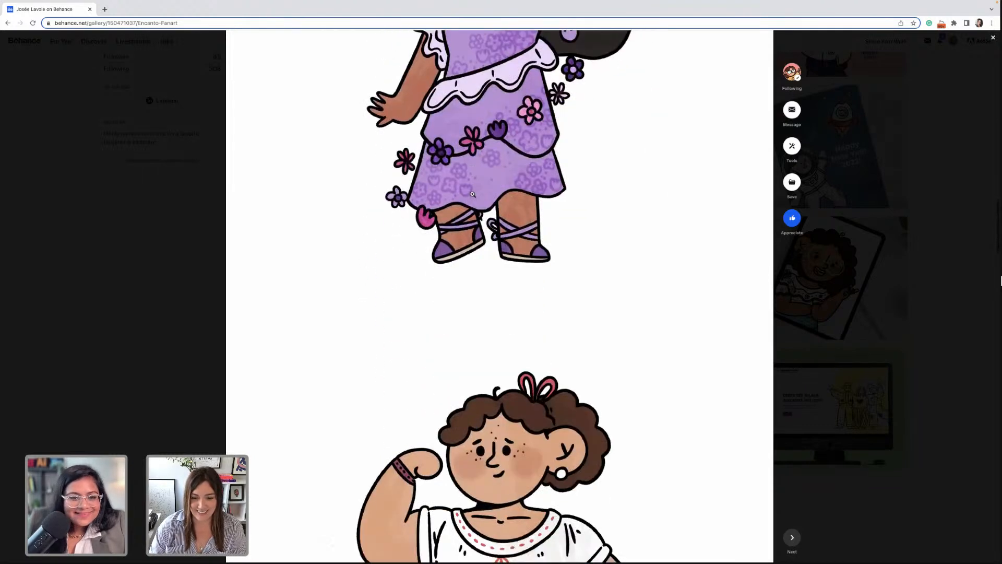
pyautogui.scroll(-6, 473, 194)
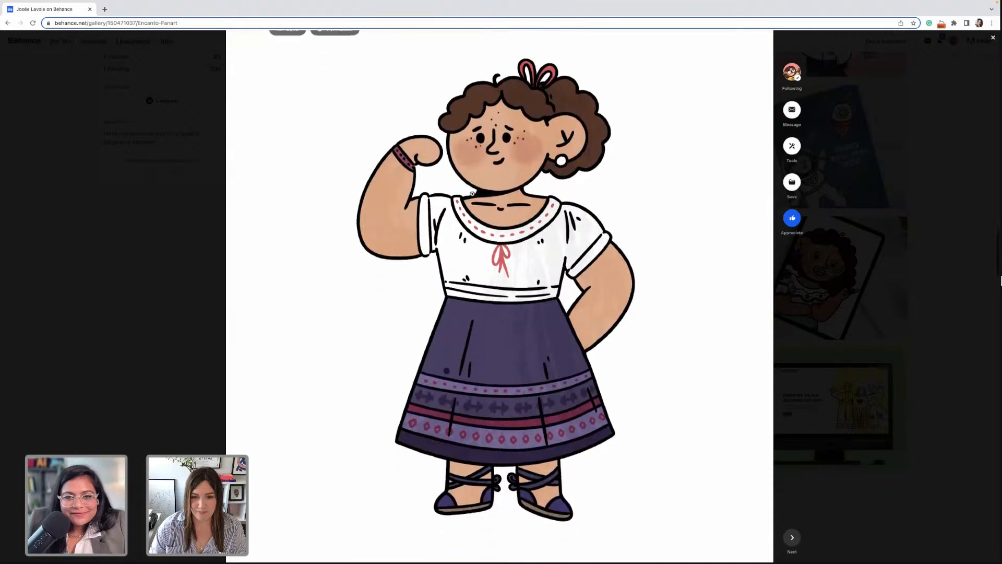
pyautogui.scroll(-1, 472, 194)
pyautogui.scroll(-10, 473, 194)
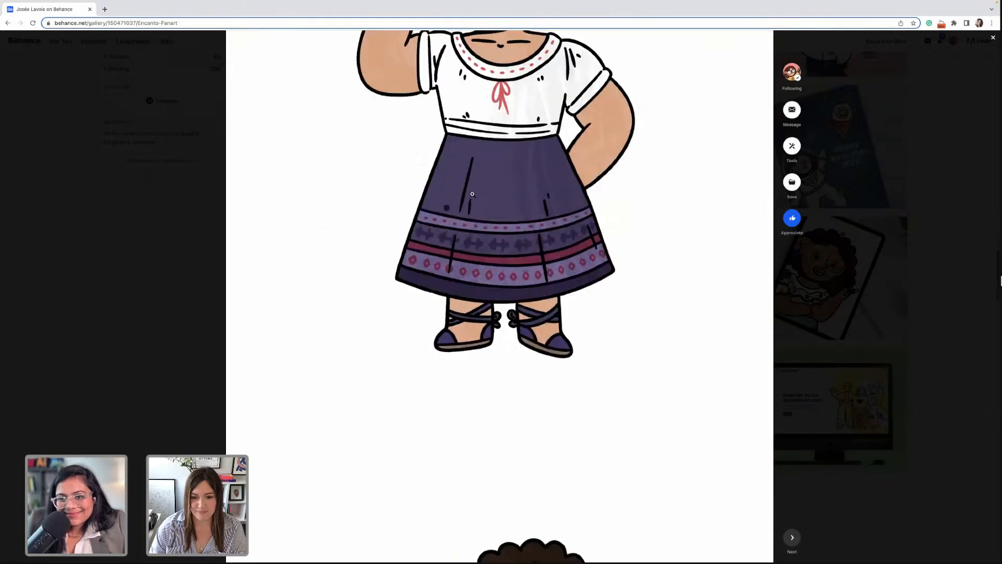
pyautogui.scroll(-1, 473, 194)
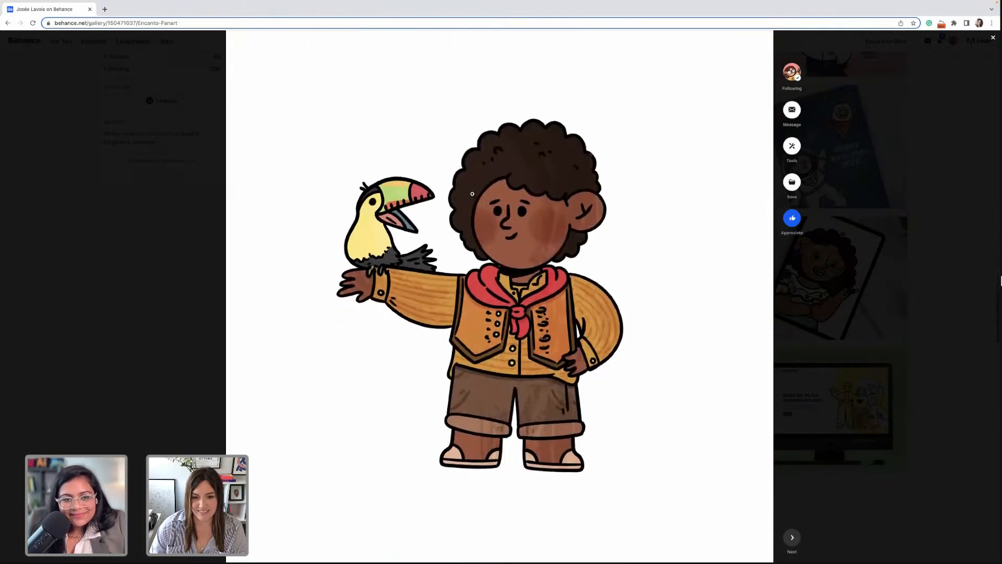
pyautogui.scroll(-1, 473, 194)
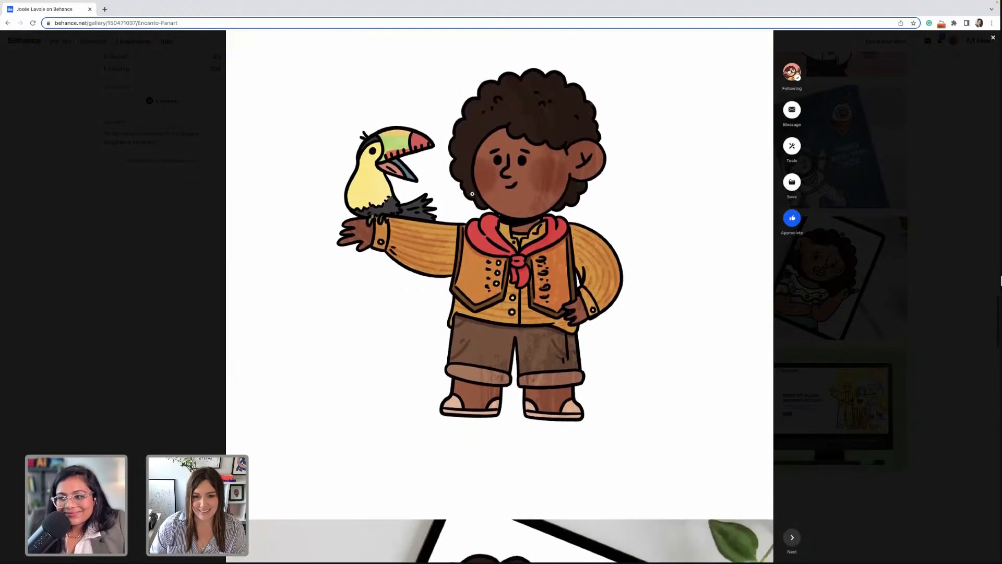
# - View the tablet mockup of the girl with green glasses and the lineup of all five Encanto characters
pyautogui.scroll(-6, 473, 194)
pyautogui.scroll(-1, 472, 195)
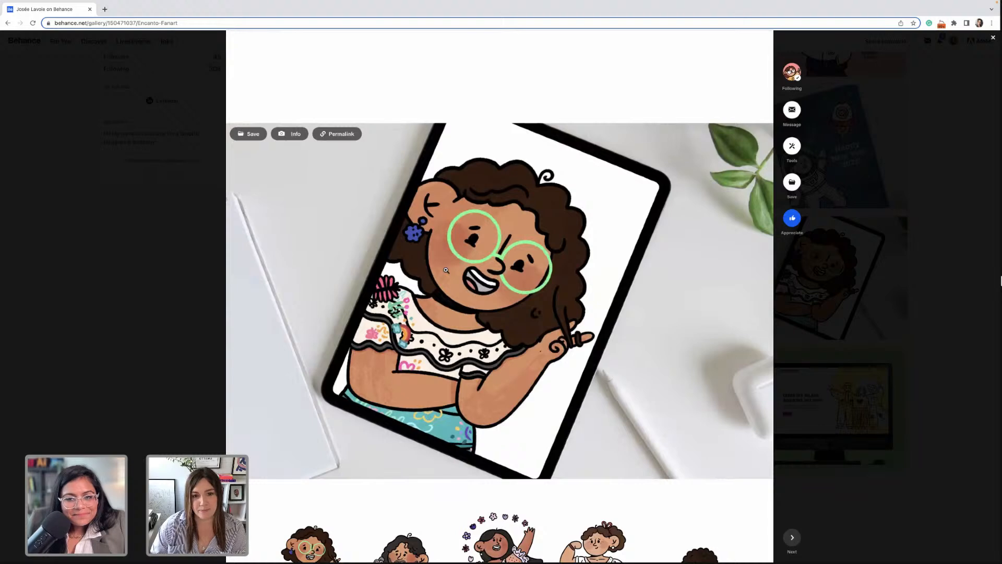
pyautogui.scroll(-5, 447, 270)
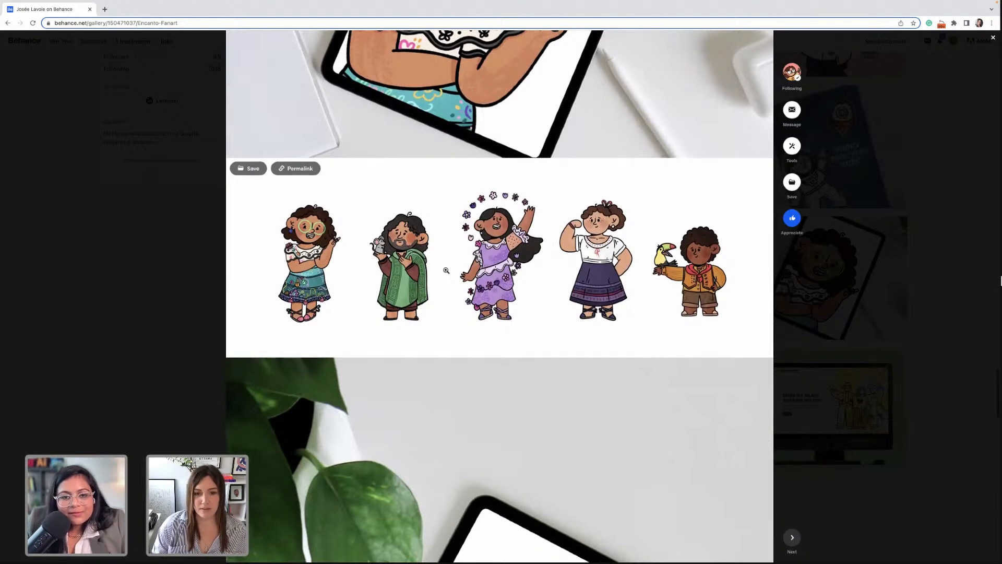
pyautogui.scroll(-1, 446, 270)
pyautogui.scroll(-1, 446, 270)
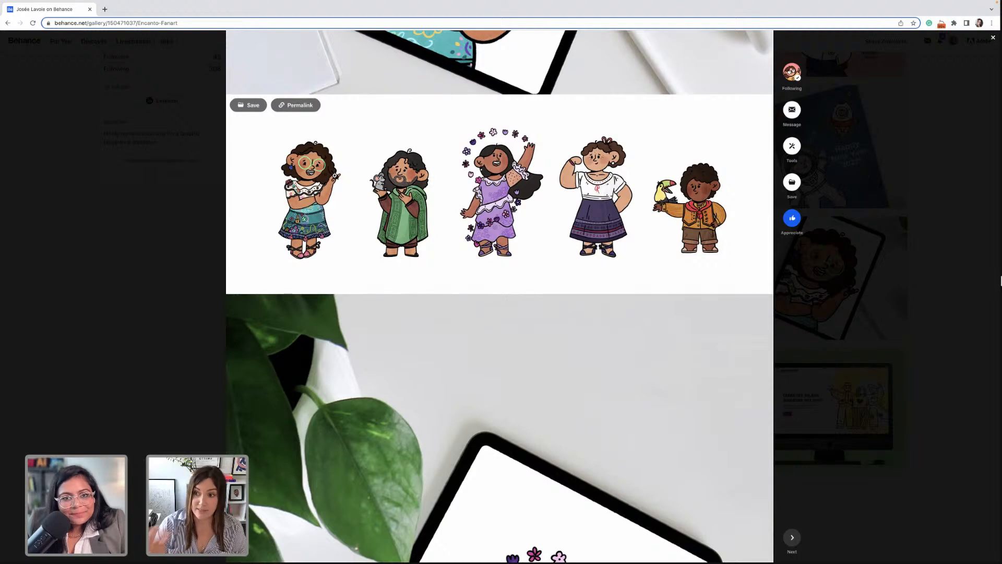
# - Review the purple-dress character's tablet mockup and the closing "Thank you!" image of the Encanto Fanart project
pyautogui.scroll(-5, 335, 175)
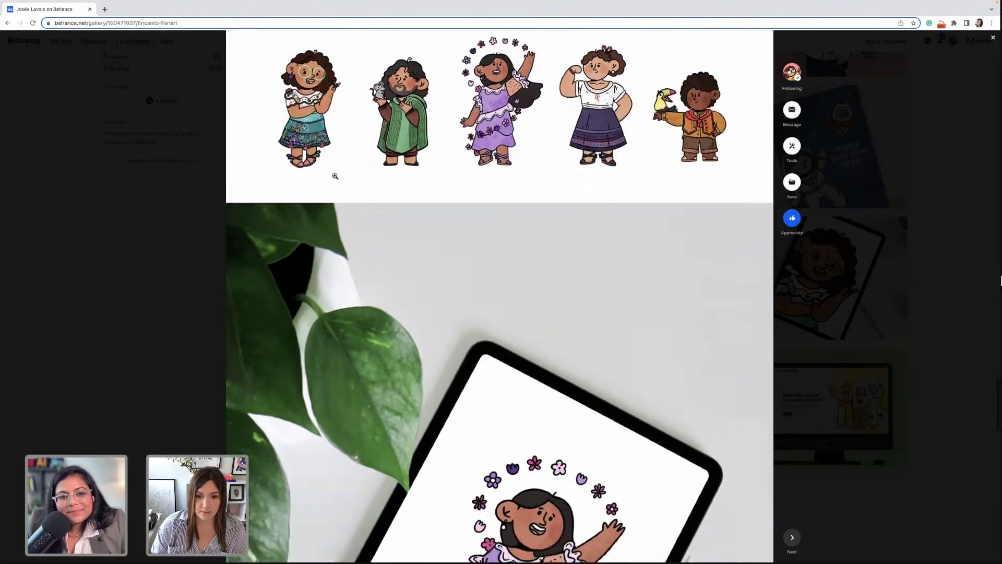
pyautogui.scroll(-5, 335, 176)
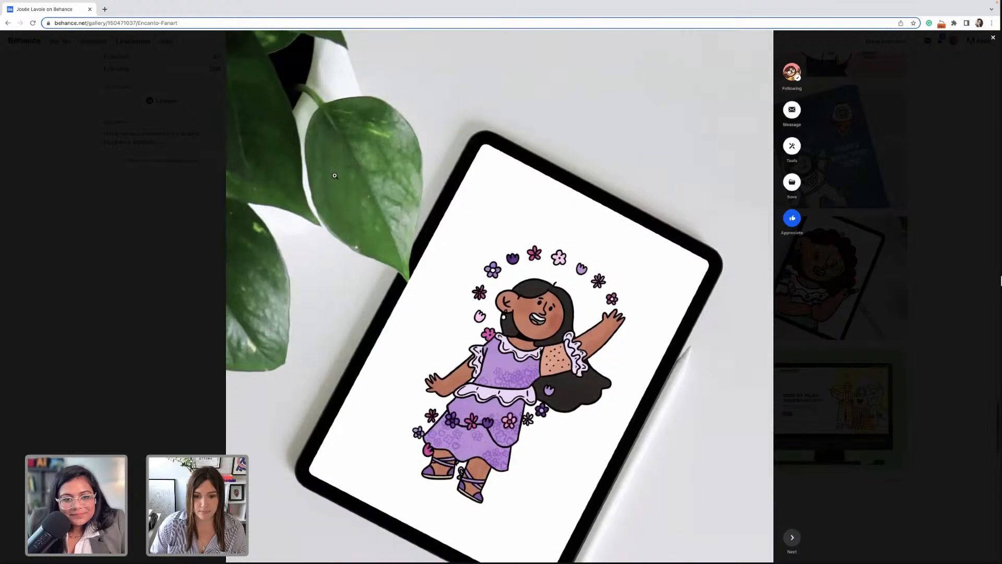
pyautogui.scroll(-7, 335, 176)
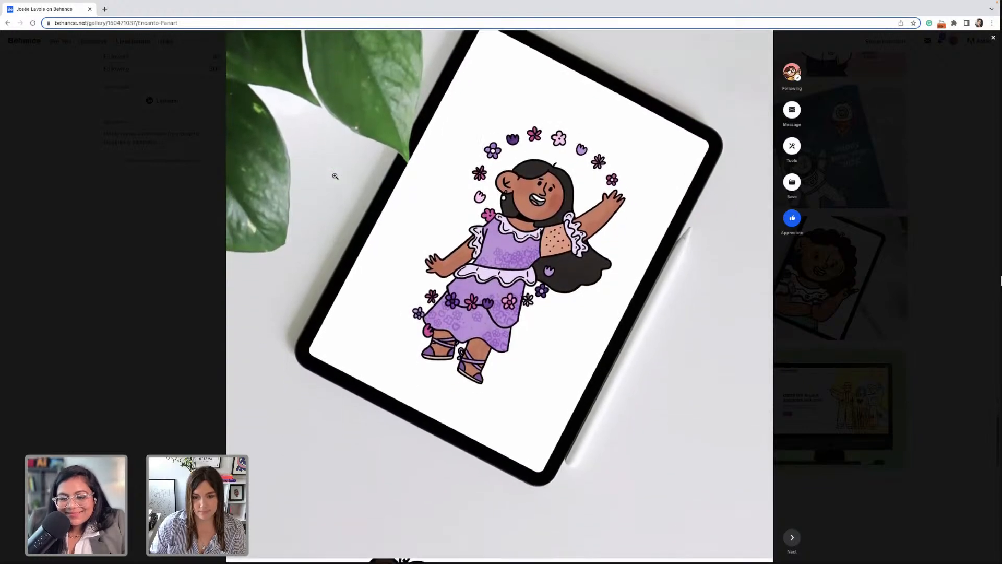
pyautogui.scroll(-2, 335, 175)
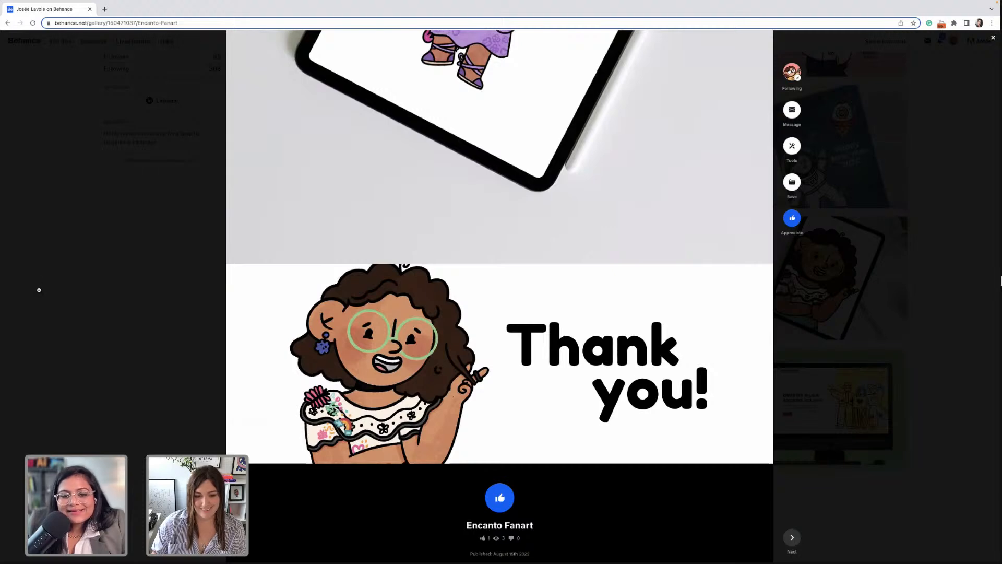
pyautogui.scroll(-1, 63, 302)
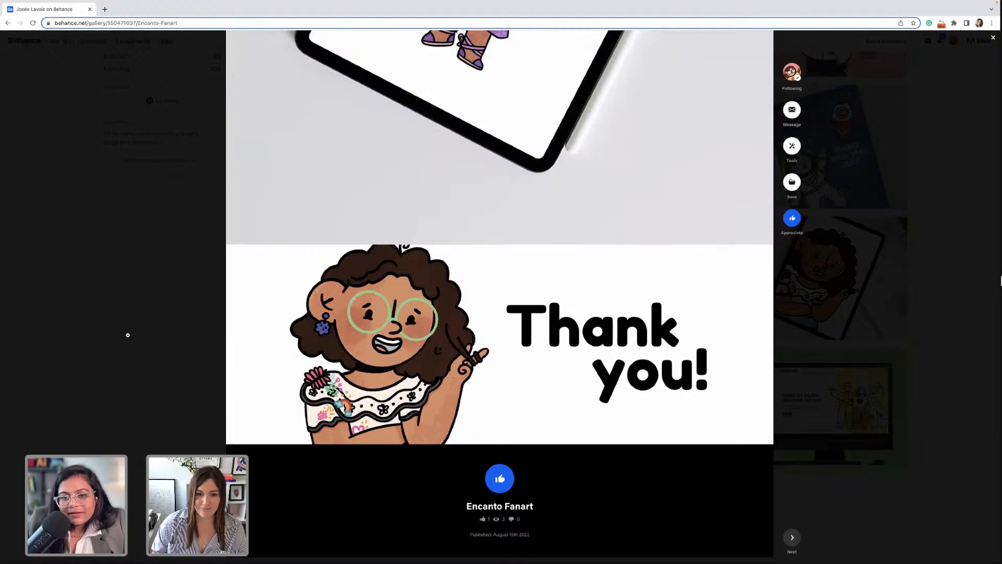
# - Close the Encanto Fanart project and return to the profile header and first rows of projects in the portfolio
pyautogui.click(127, 335)
pyautogui.scroll(3, 148, 324)
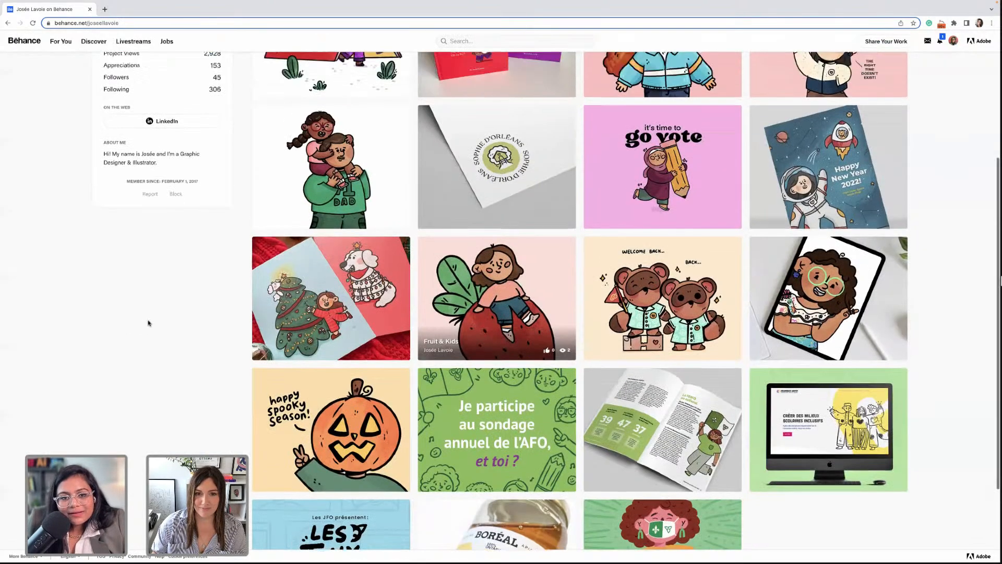
pyautogui.scroll(1, 148, 323)
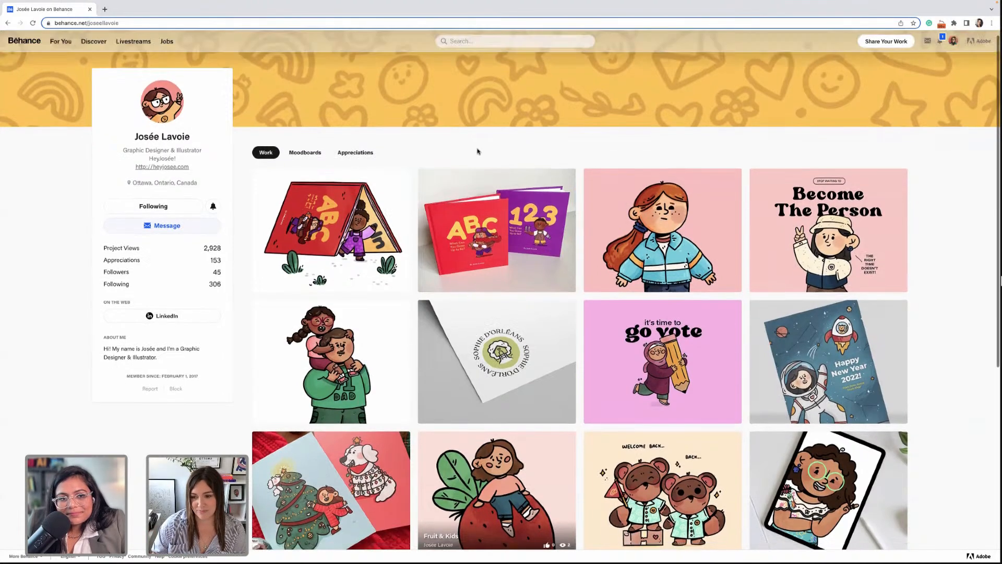
pyautogui.scroll(-1, 477, 149)
pyautogui.scroll(1, 478, 151)
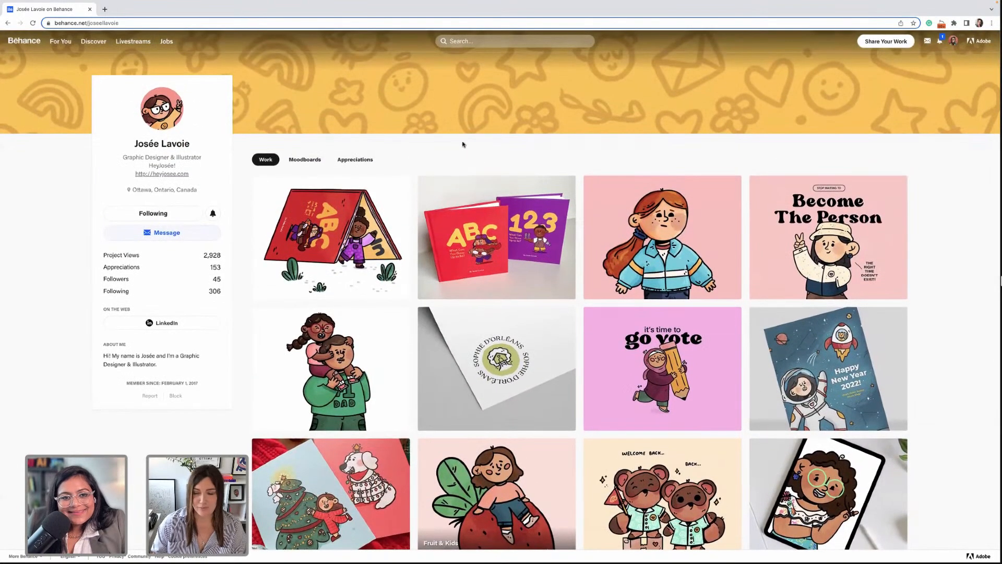
pyautogui.scroll(-1, 481, 159)
pyautogui.scroll(-1, 481, 160)
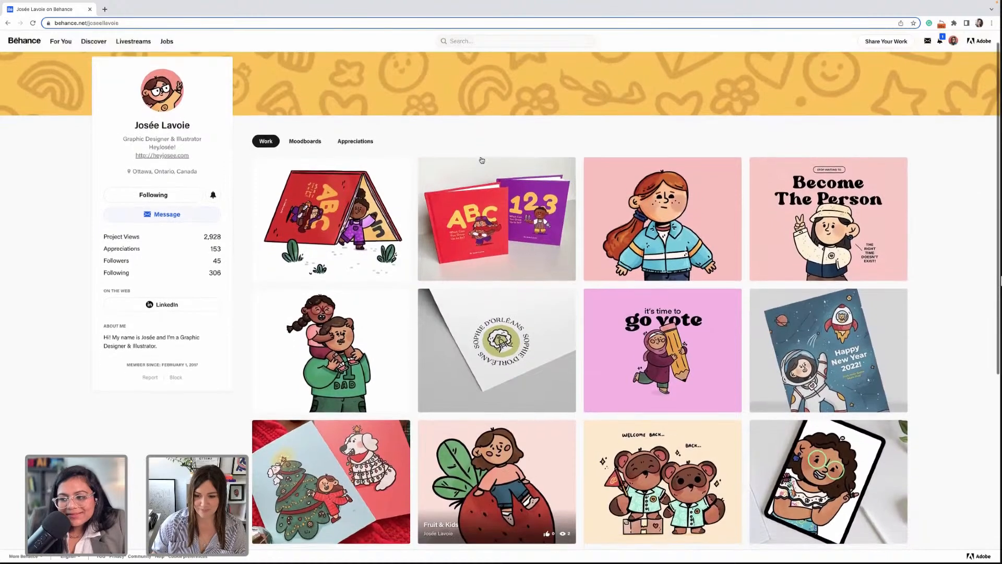
# - Look over all the project rows in the illustrator's portfolio down to the last one and return to the profile header
pyautogui.scroll(-1, 481, 160)
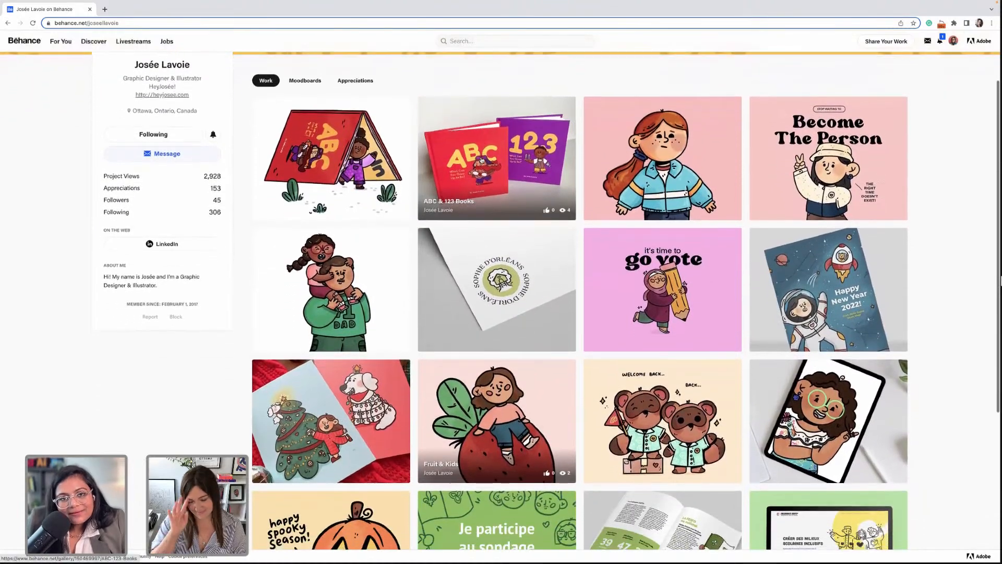
pyautogui.scroll(-1, 481, 160)
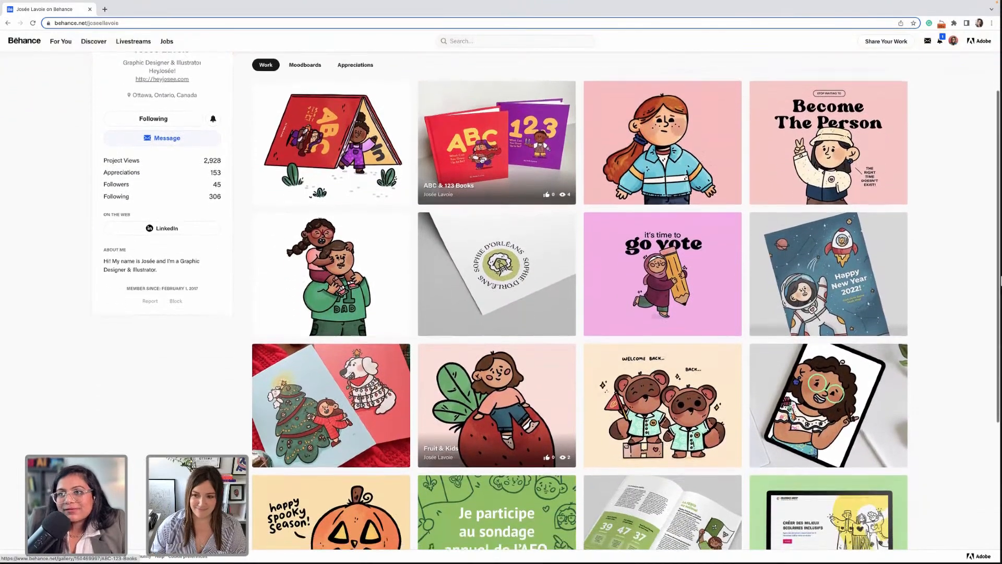
pyautogui.scroll(-1, 481, 160)
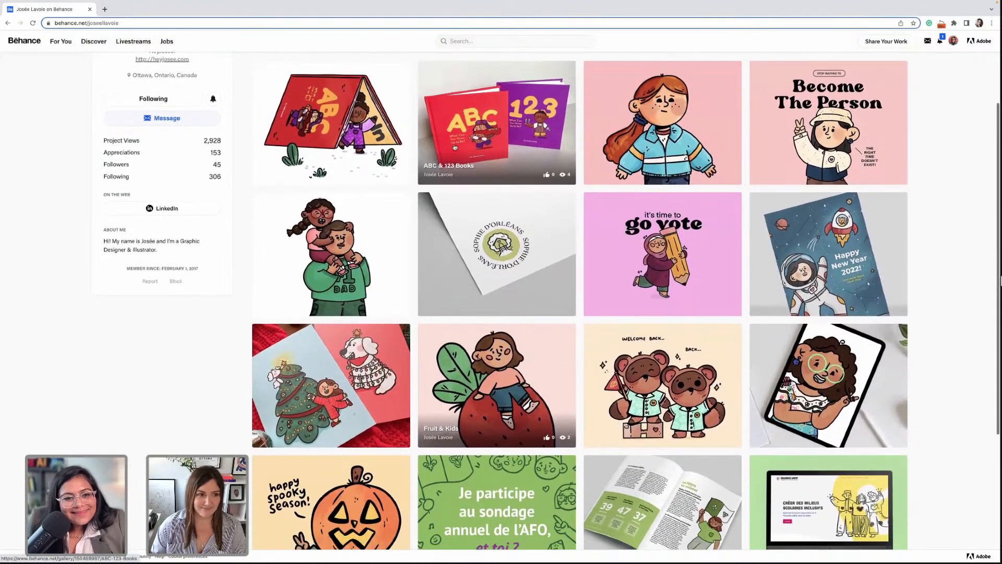
pyautogui.moveTo(90, 26)
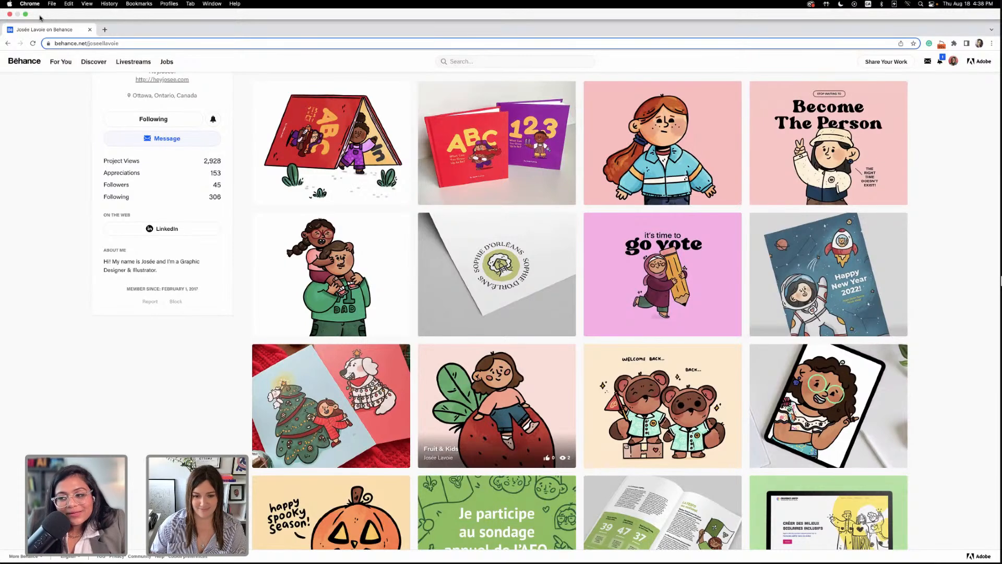
pyautogui.scroll(-3, 164, 164)
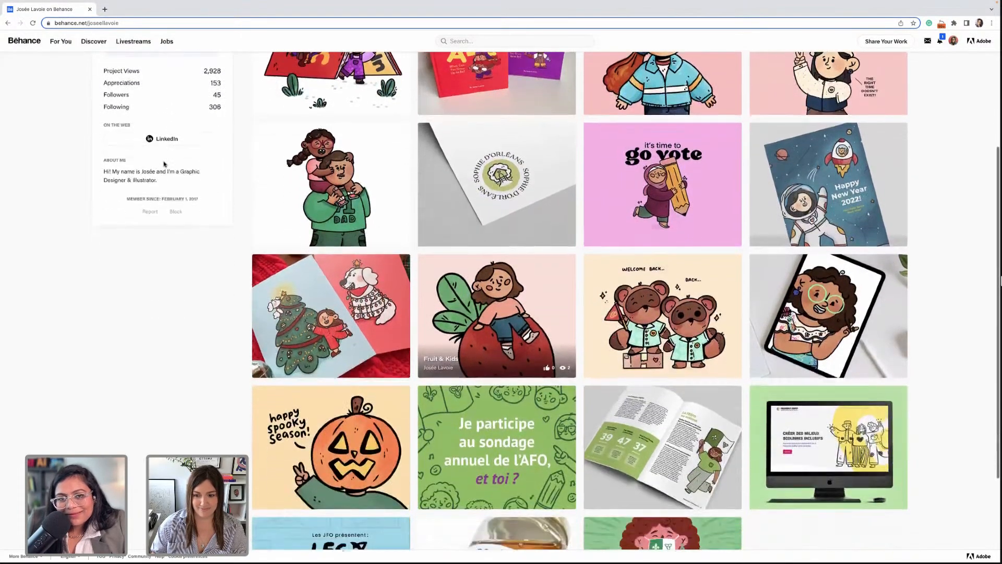
pyautogui.scroll(-5, 164, 164)
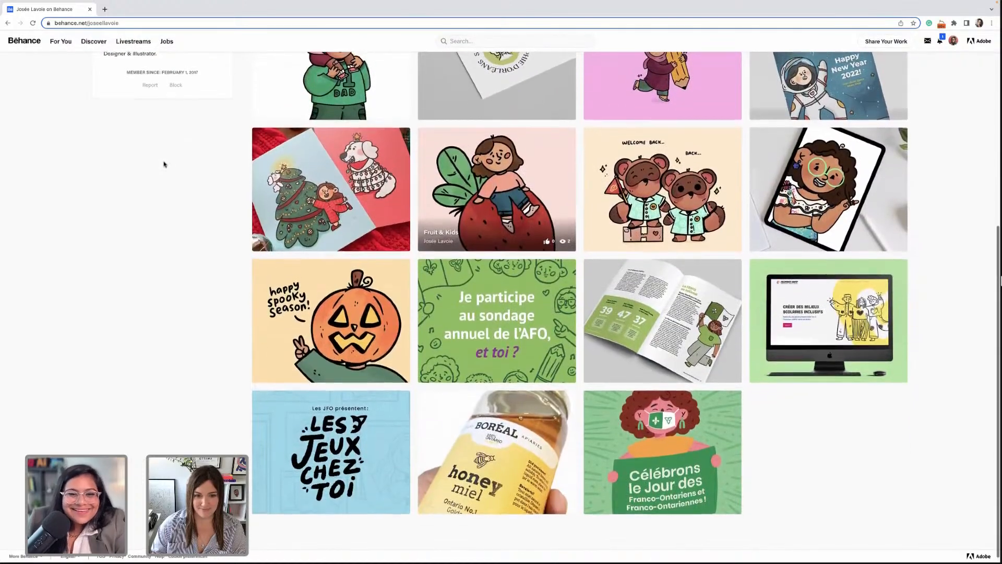
pyautogui.scroll(10, 164, 164)
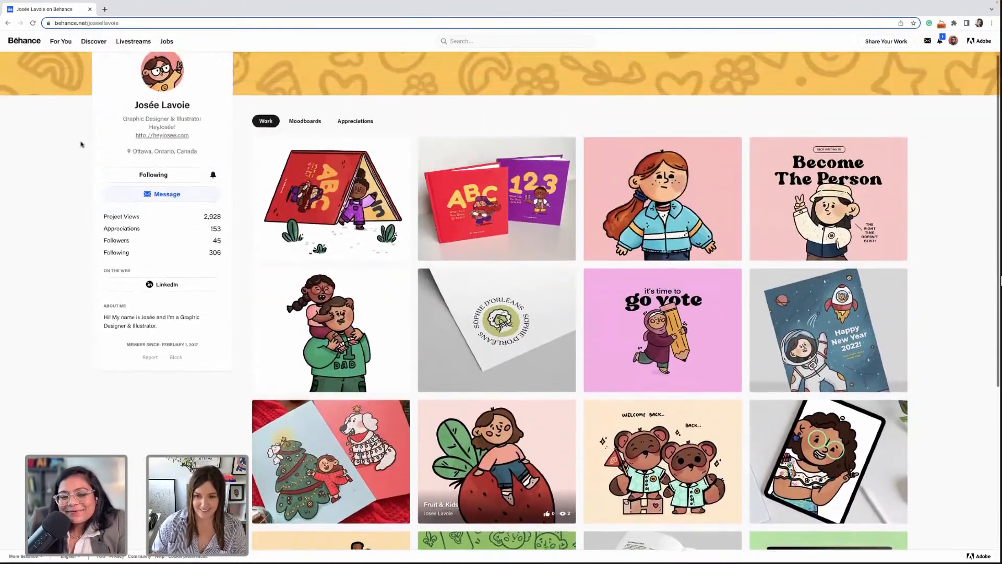
# - Close the browser window and switch to Adobe Bridge, restoring the Mockup folder window and minimizing the Images folder window
pyautogui.moveTo(11, 14)
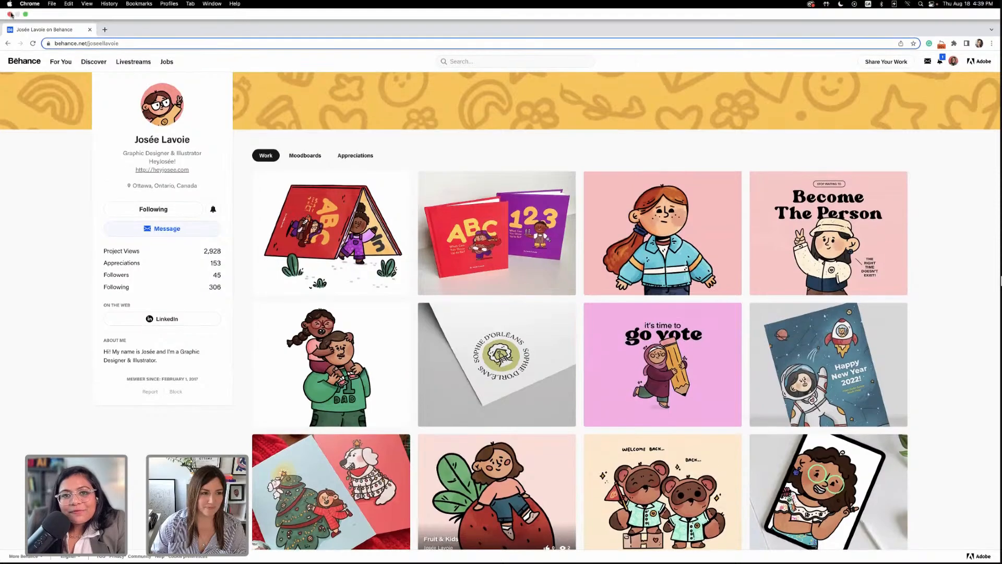
pyautogui.click(9, 14)
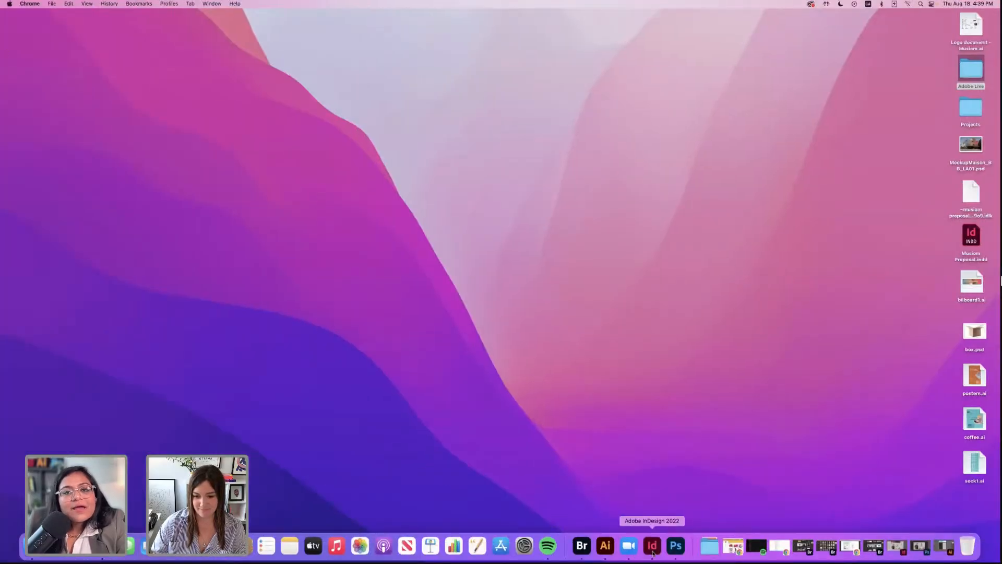
pyautogui.click(827, 546)
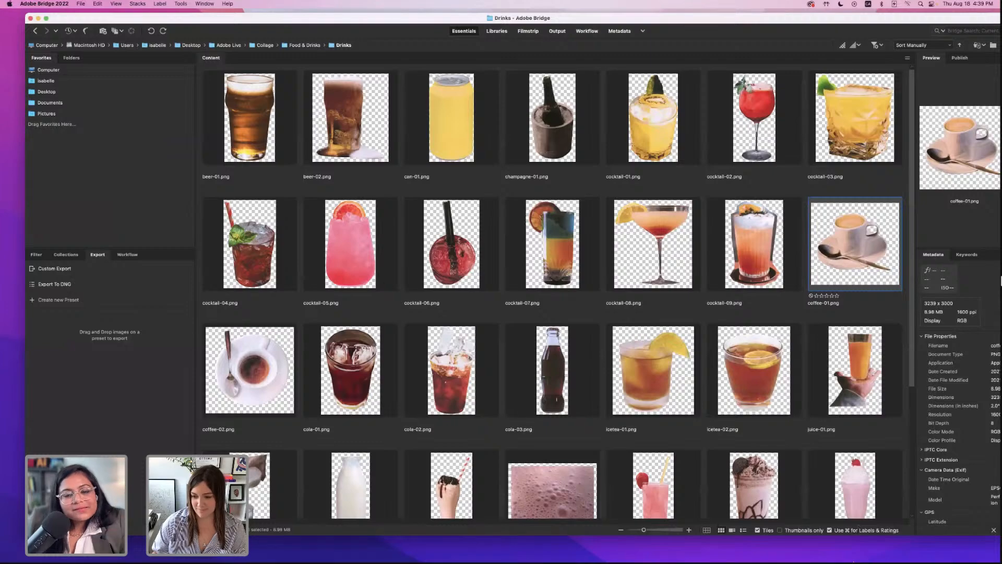
pyautogui.click(864, 553)
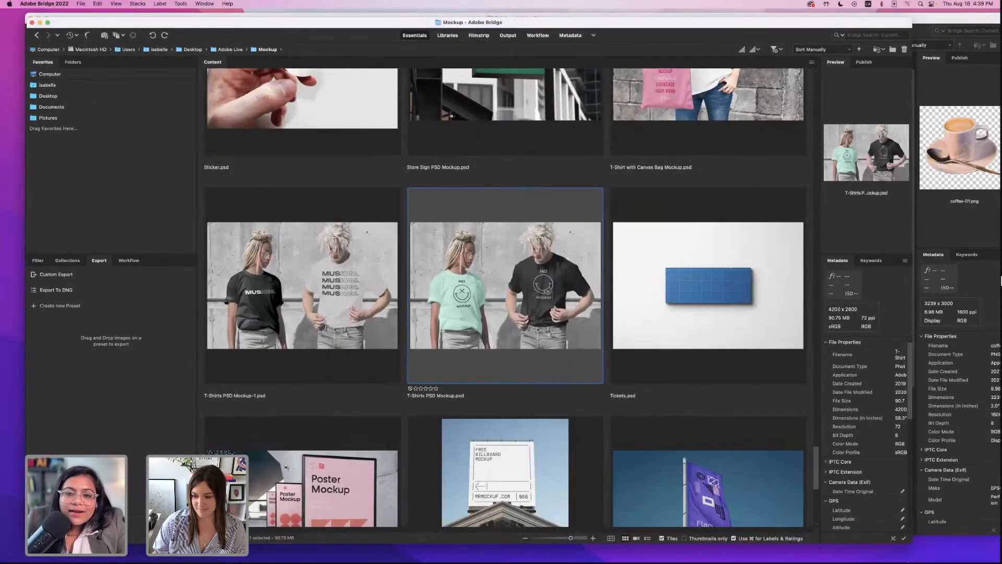
pyautogui.moveTo(845, 547)
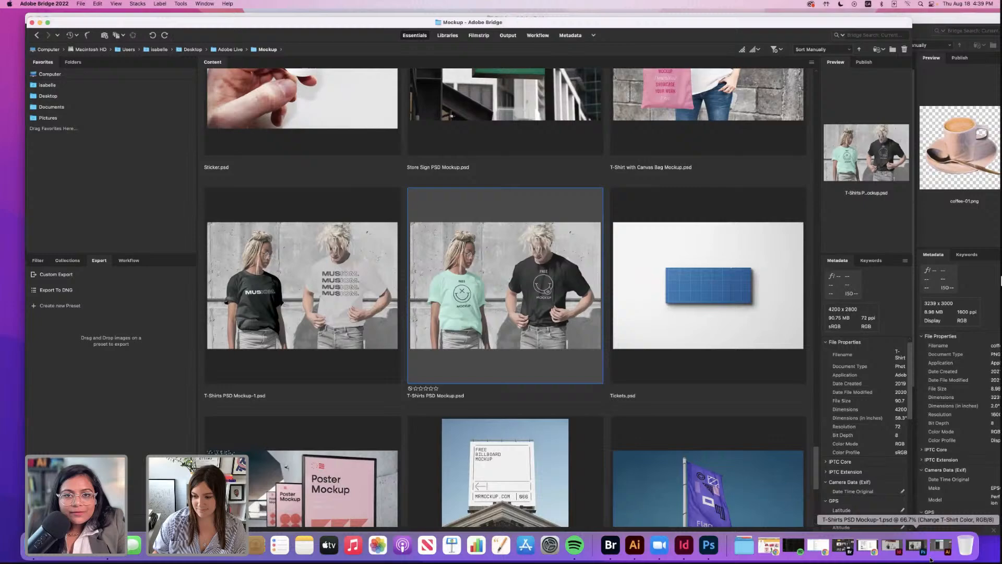
pyautogui.click(845, 548)
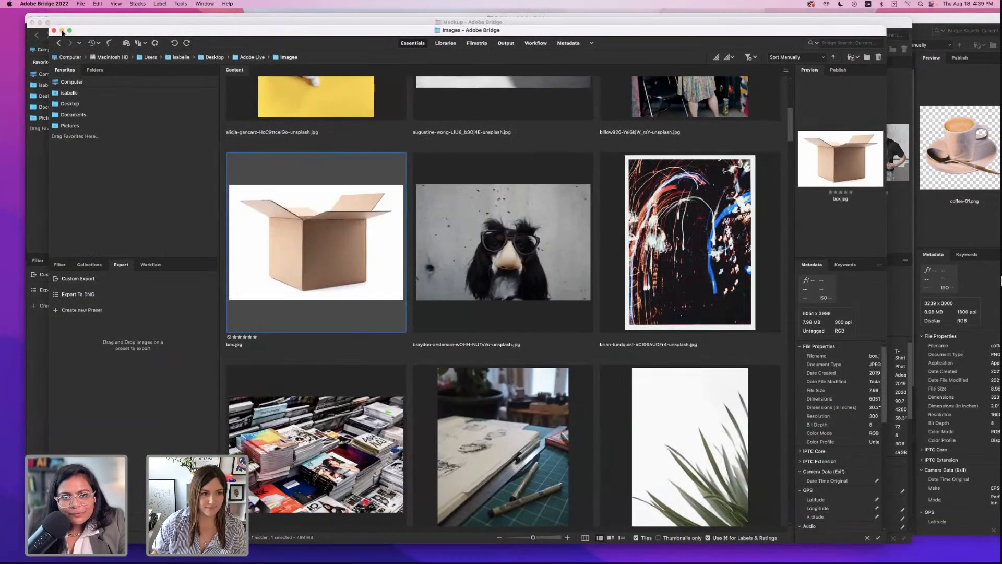
pyautogui.click(62, 31)
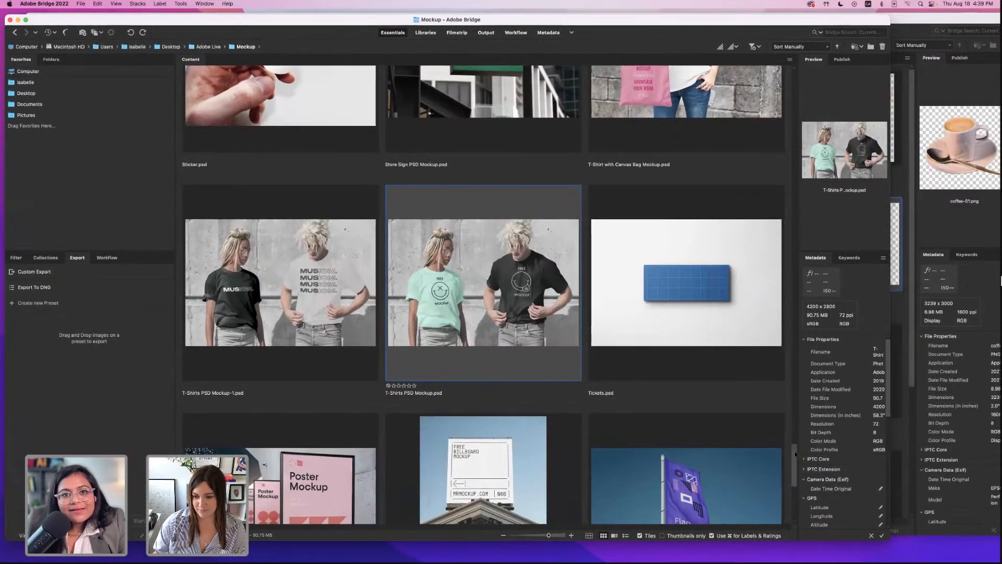
# - Browse the PSD templates in the Mockup folder, reducing the thumbnail size to fit four files per row
pyautogui.scroll(2, 799, 444)
pyautogui.scroll(-5, 796, 450)
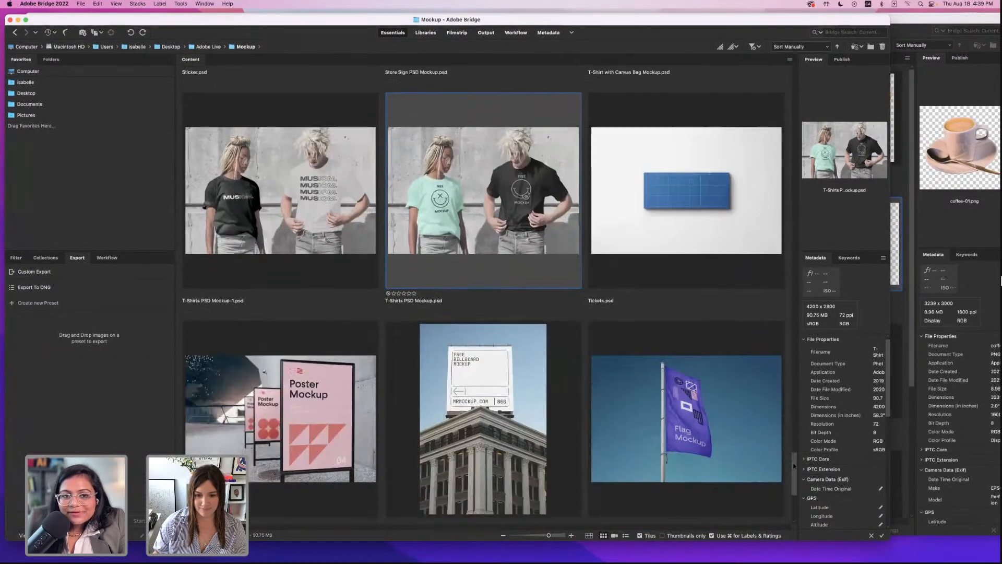
pyautogui.scroll(10, 514, 339)
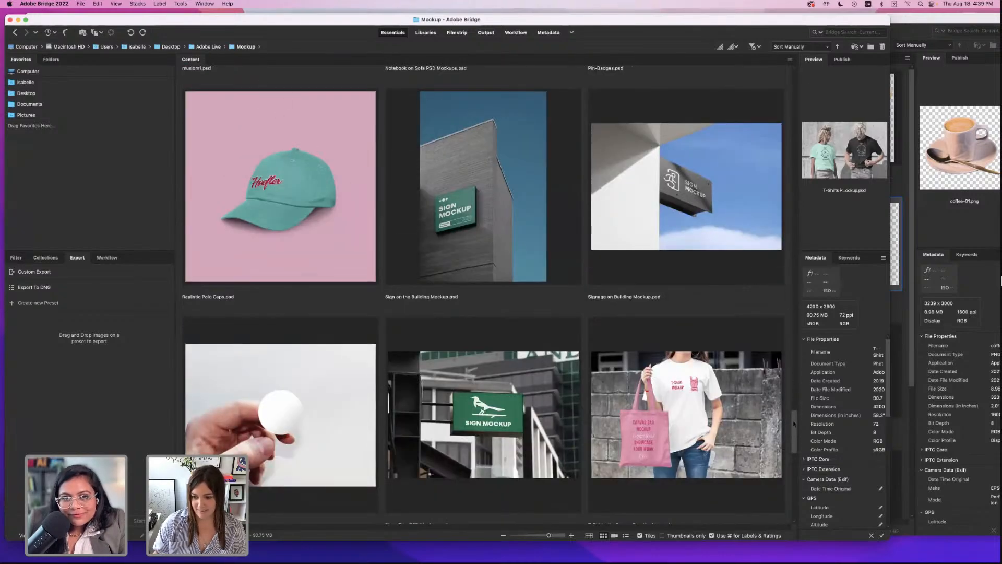
pyautogui.moveTo(794, 424); pyautogui.dragTo(768, 310)
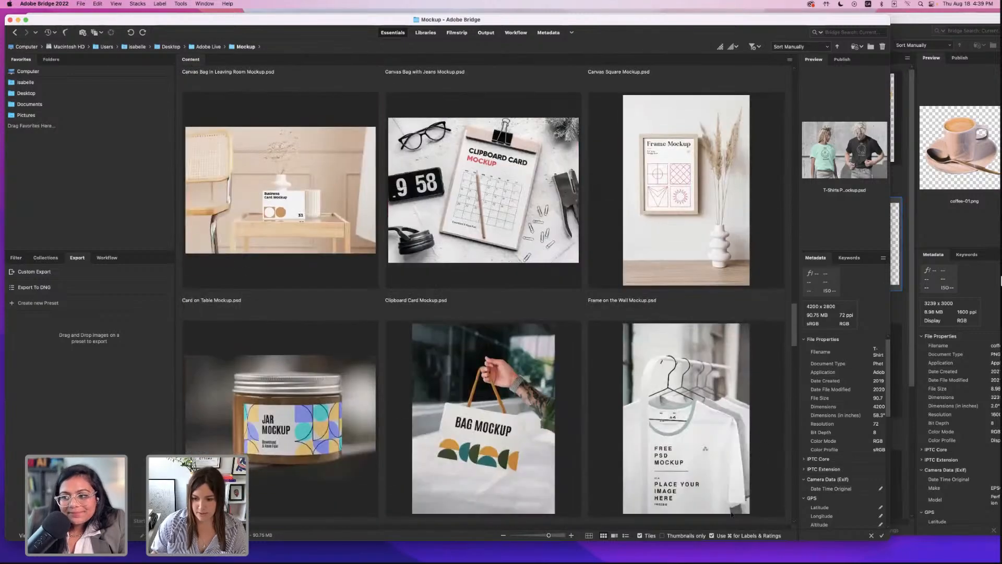
pyautogui.click(538, 536)
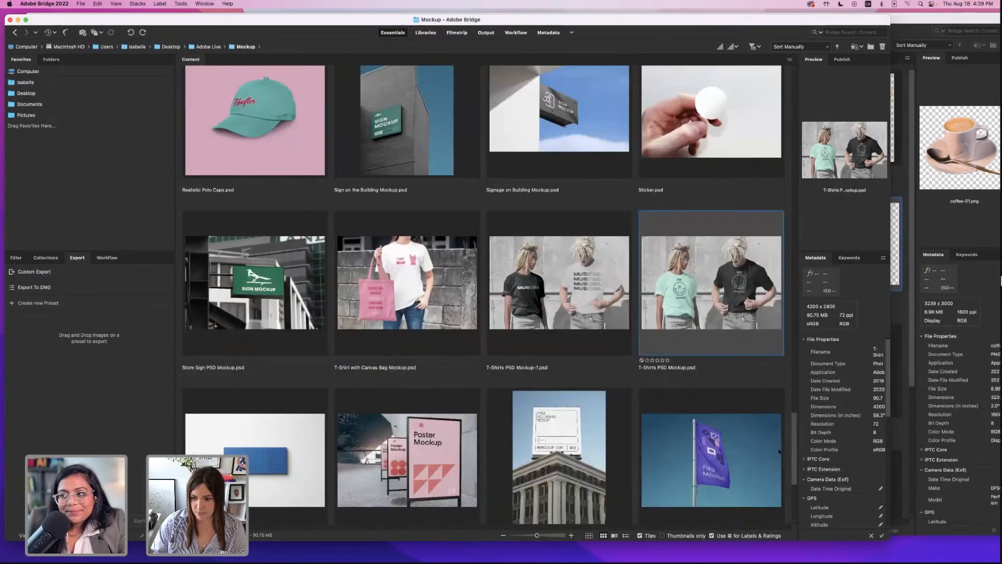
pyautogui.moveTo(793, 427); pyautogui.dragTo(788, 354)
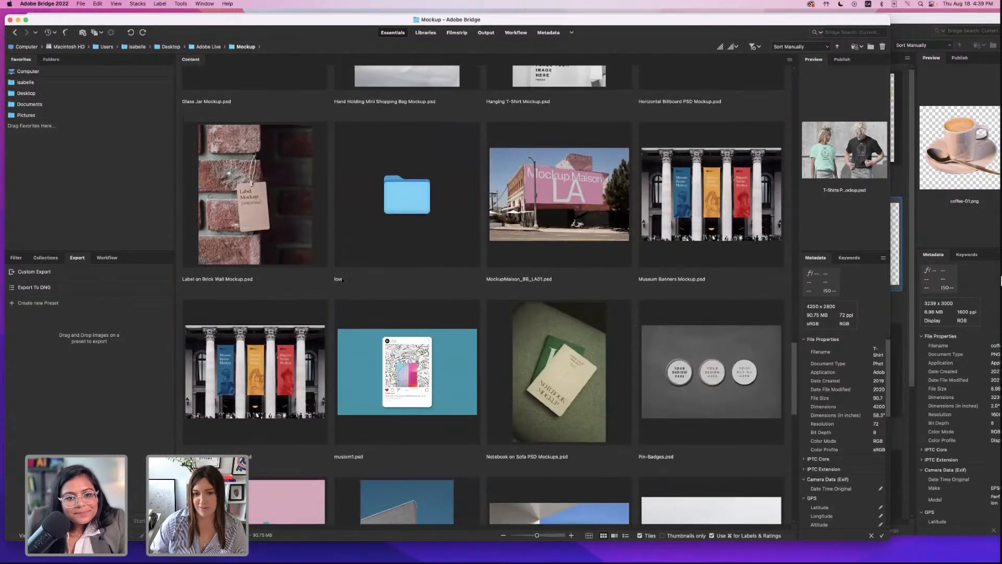
# - Find A6 Leaflet in Hand Mockup.psd in the love subfolder and open it in Photoshop
pyautogui.doubleClick(405, 201)
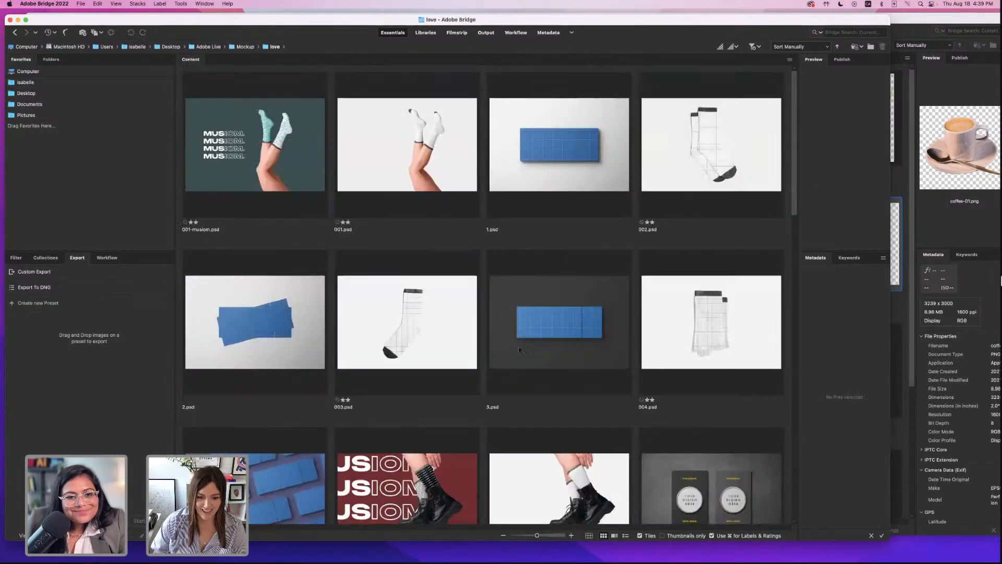
pyautogui.scroll(-15, 521, 459)
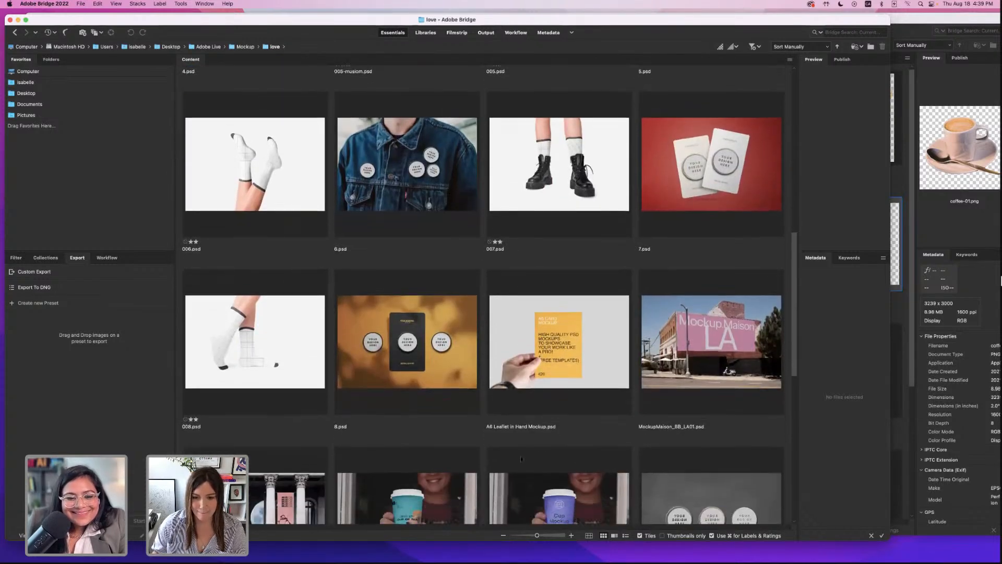
pyautogui.doubleClick(569, 350)
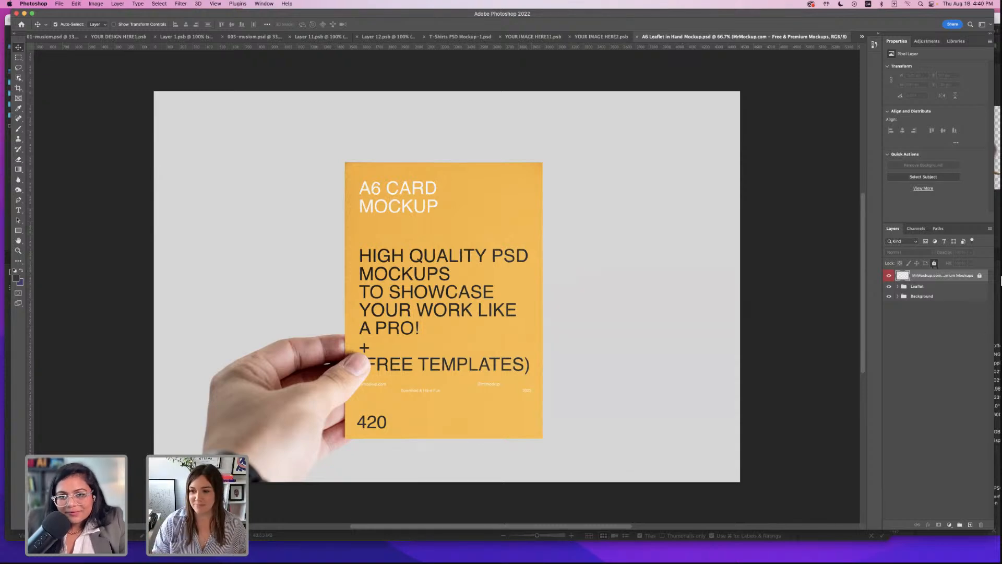
# - Open the [YOUR IMAGE HERE] smart object from the Leaflet group and check its image size in pixels
pyautogui.click(897, 286)
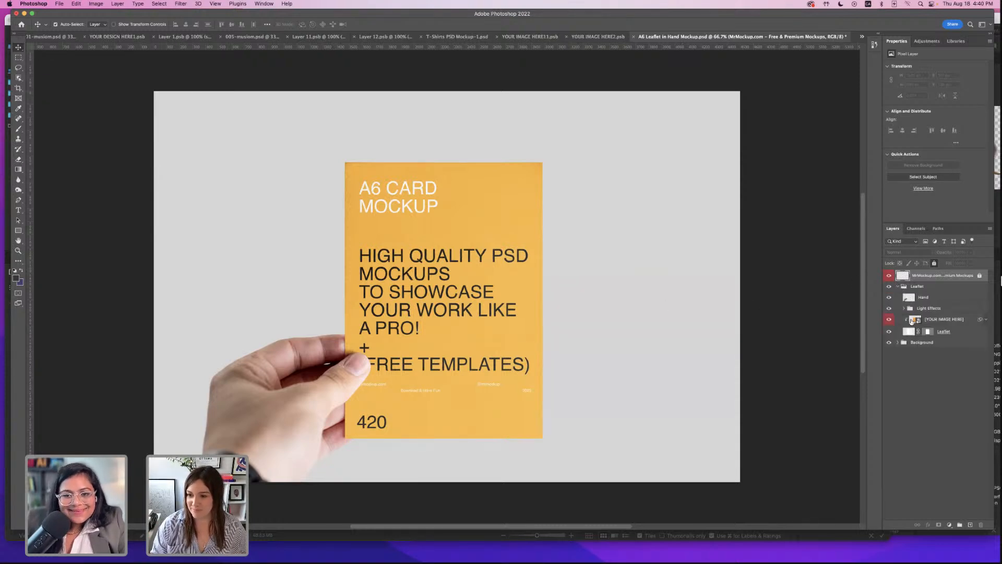
pyautogui.doubleClick(916, 320)
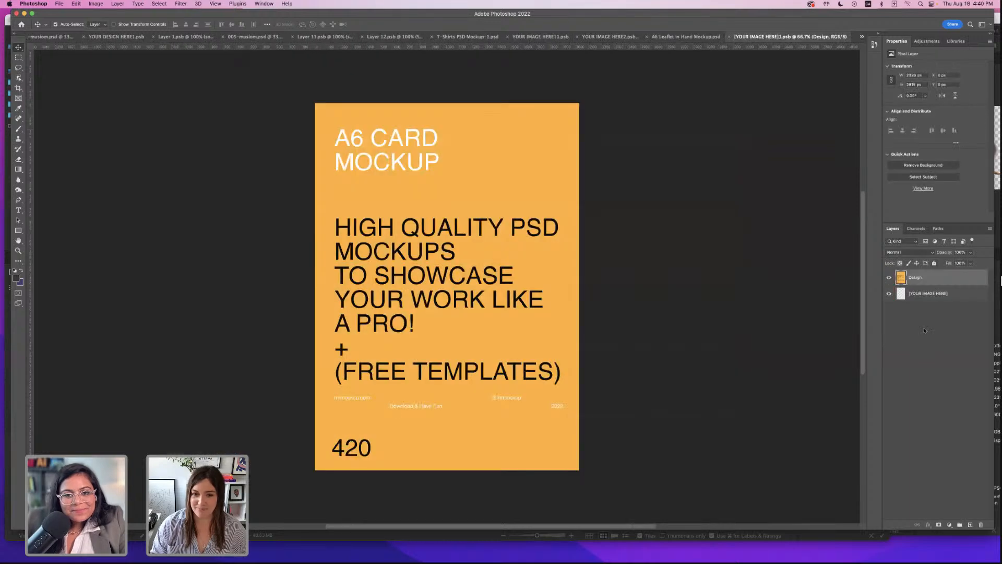
pyautogui.click(96, 4)
pyautogui.click(107, 62)
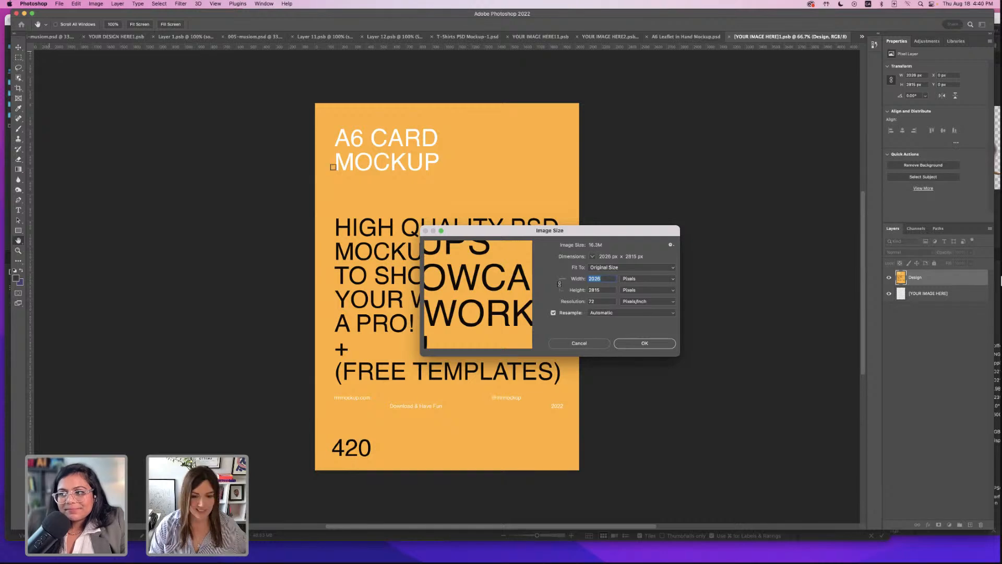
pyautogui.click(645, 343)
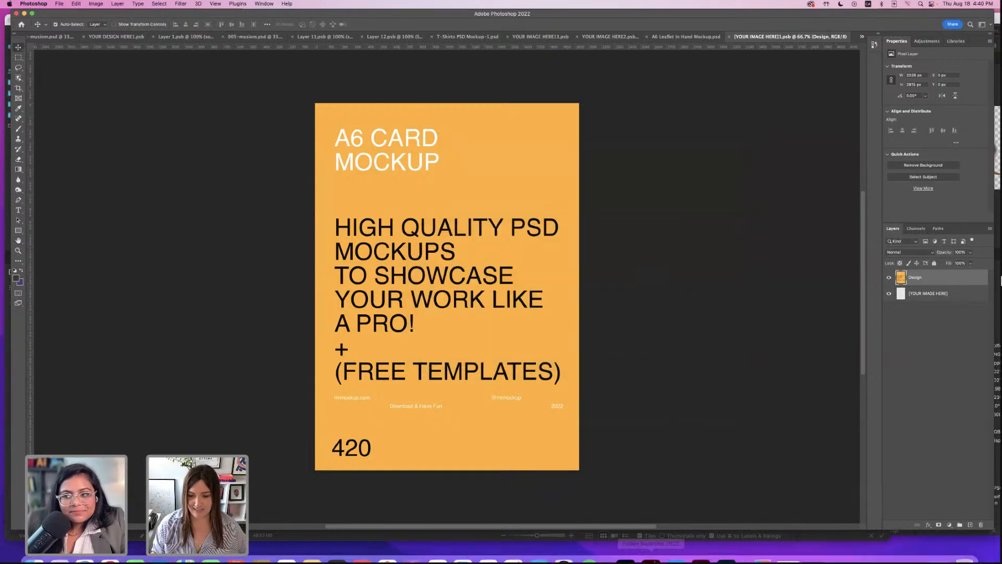
# - Switch to Adobe Illustrator and close the sock1.ai document
pyautogui.click(659, 545)
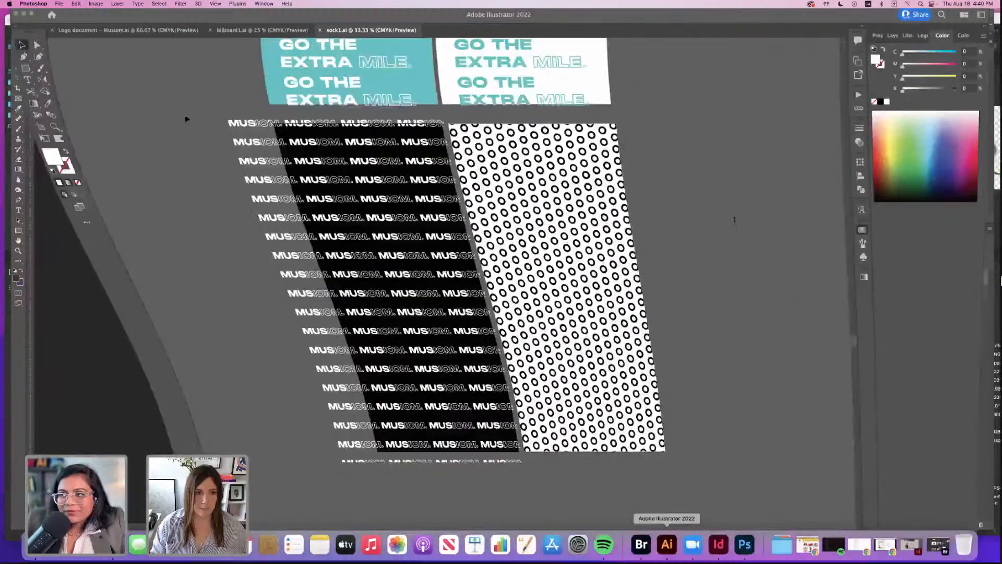
pyautogui.press('super+w')
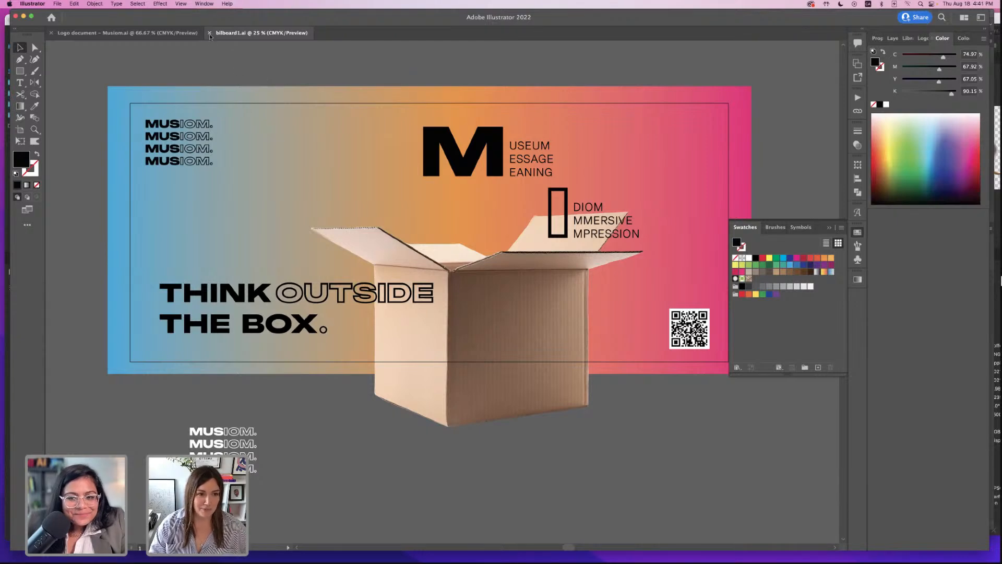
pyautogui.click(57, 4)
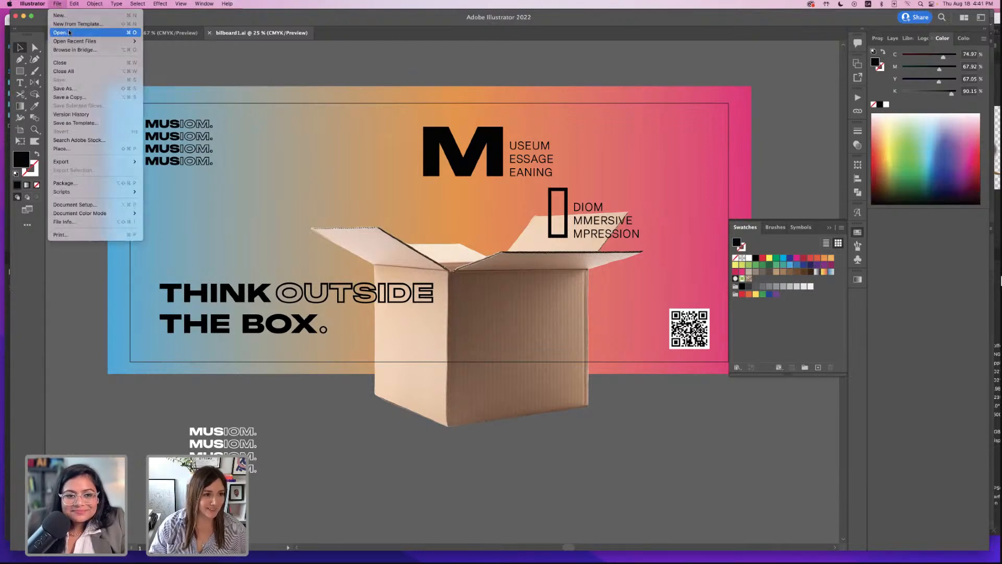
pyautogui.click(73, 33)
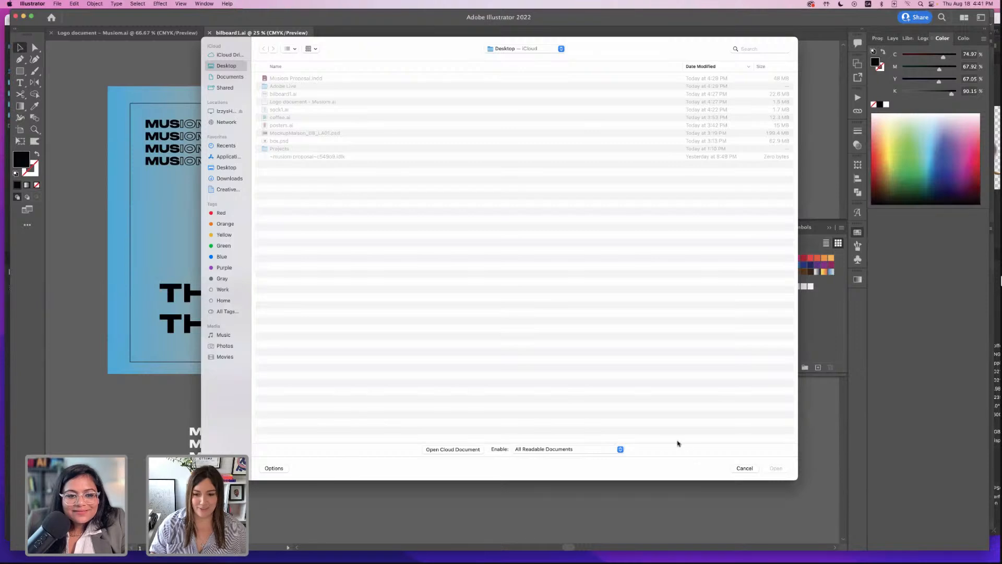
pyautogui.click(745, 468)
# - Create a new single-artboard document 2026 px wide and 2815 px high
pyautogui.click(57, 4)
pyautogui.click(65, 13)
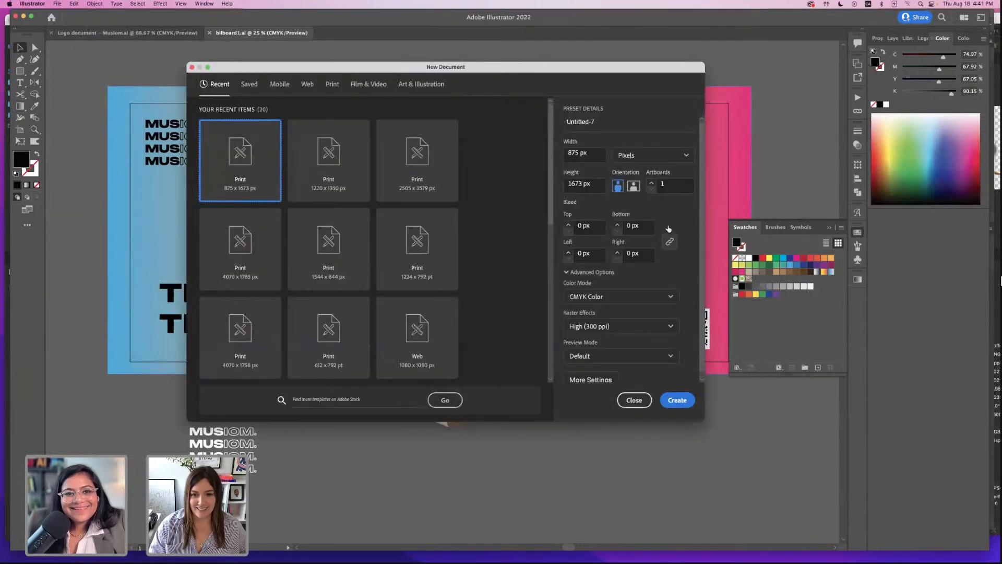
pyautogui.click(585, 152)
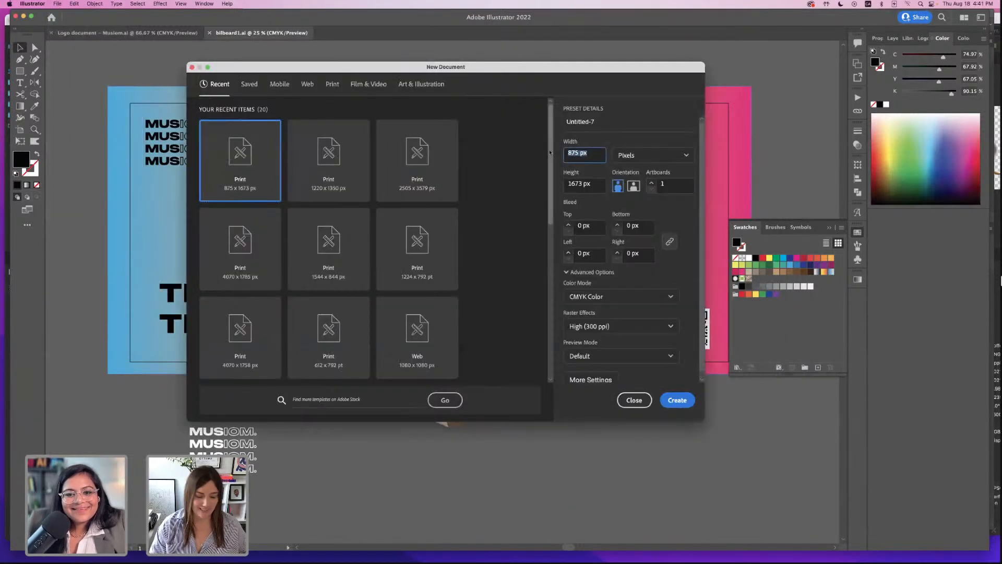
pyautogui.write('2026')
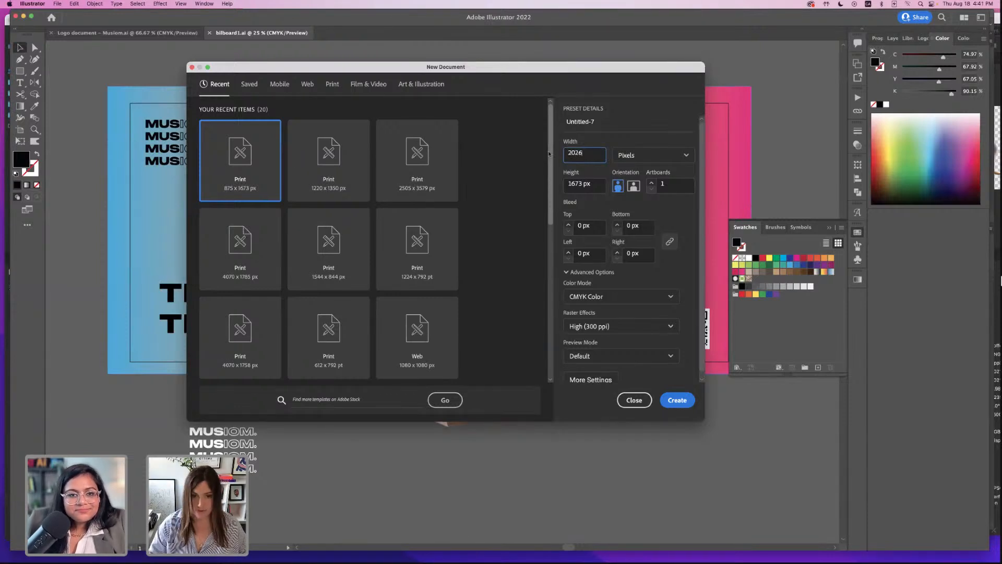
pyautogui.press('Tab')
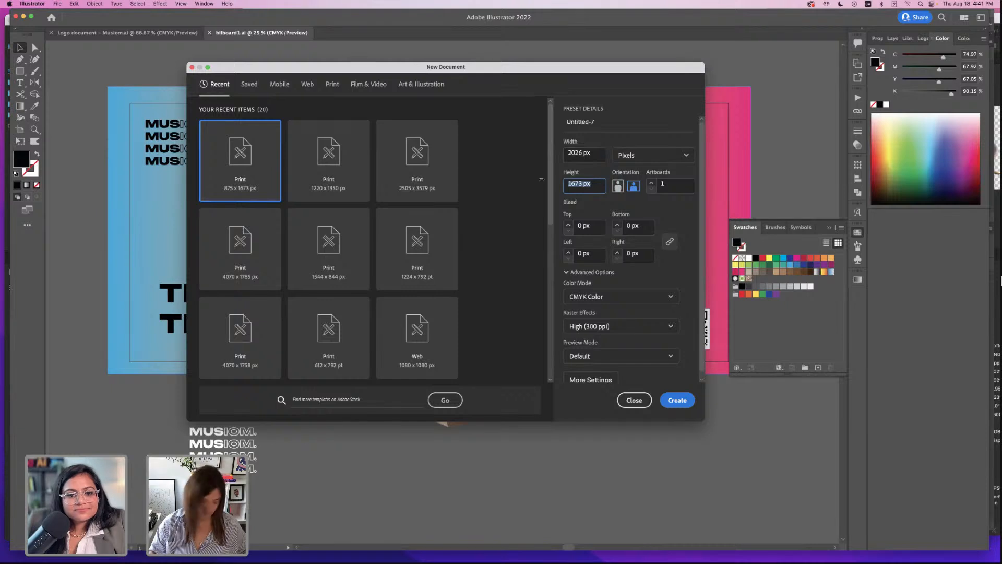
pyautogui.write('2815')
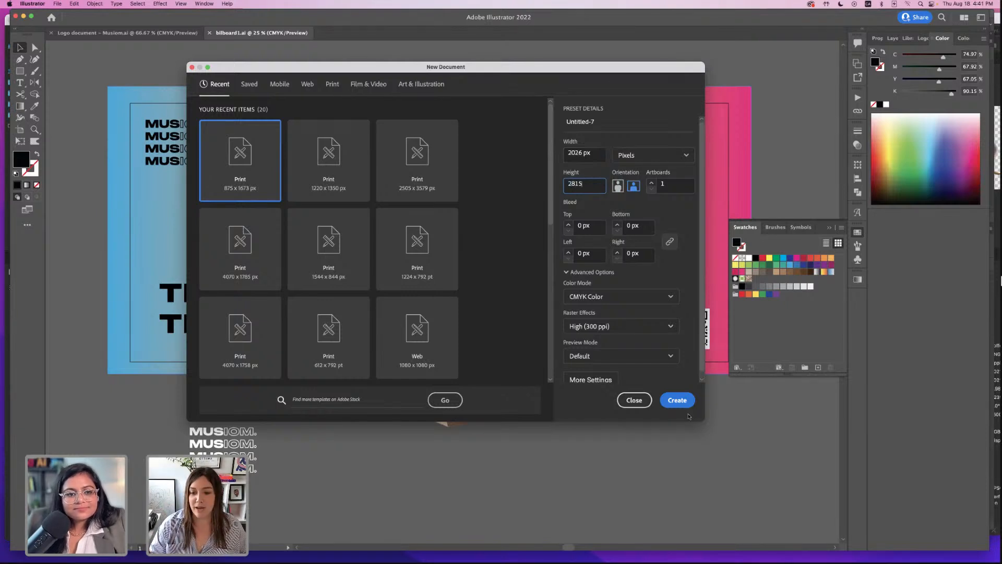
pyautogui.click(681, 406)
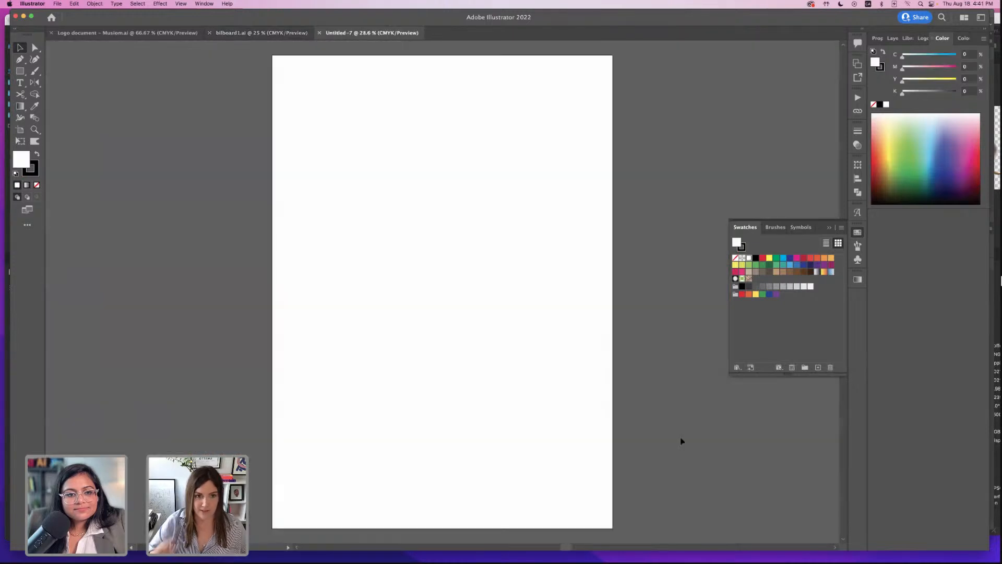
# - Save the new document to the desktop as postcard in Adobe Illustrator format, and collapse the swatches
pyautogui.click(57, 4)
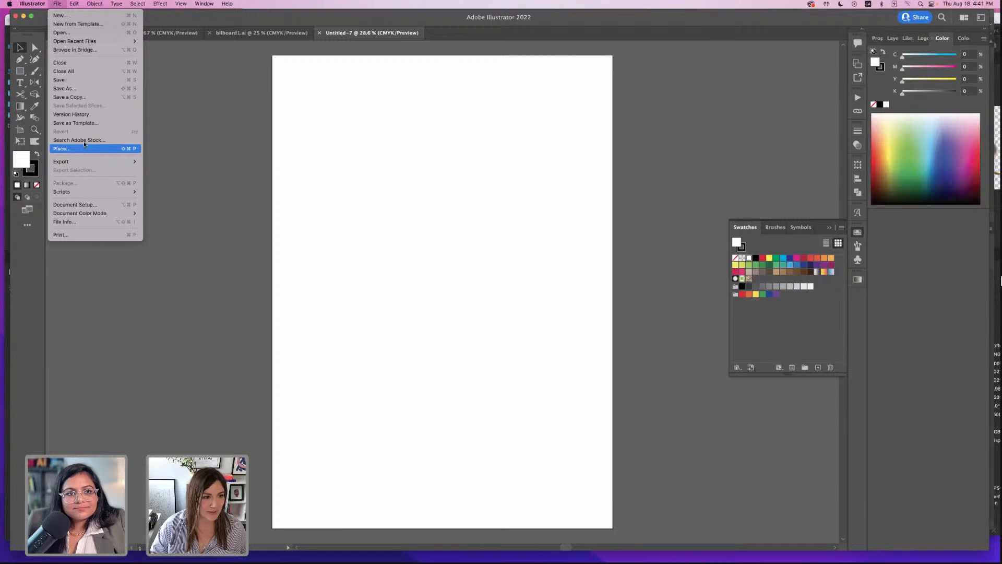
pyautogui.click(83, 90)
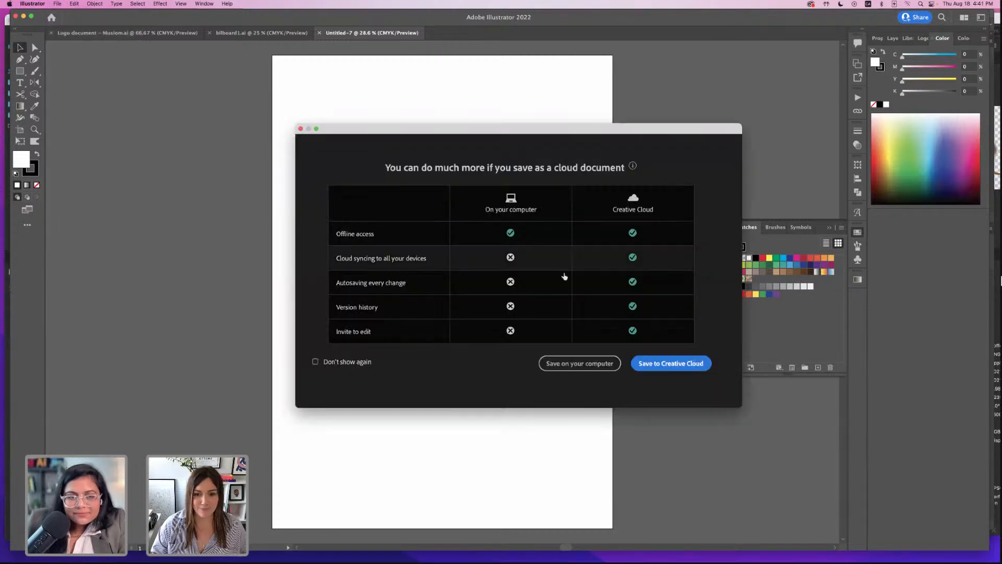
pyautogui.click(579, 363)
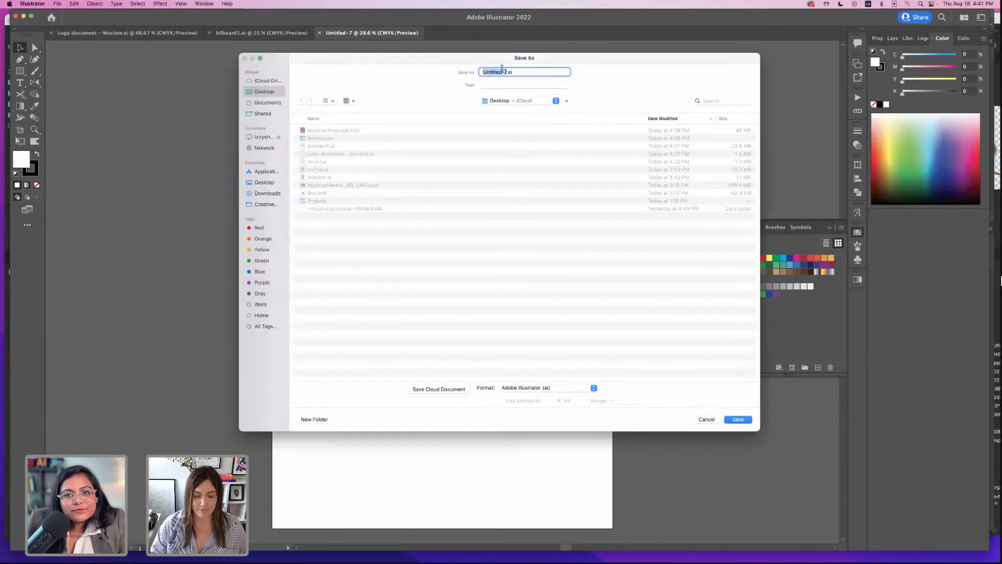
pyautogui.write('postcard')
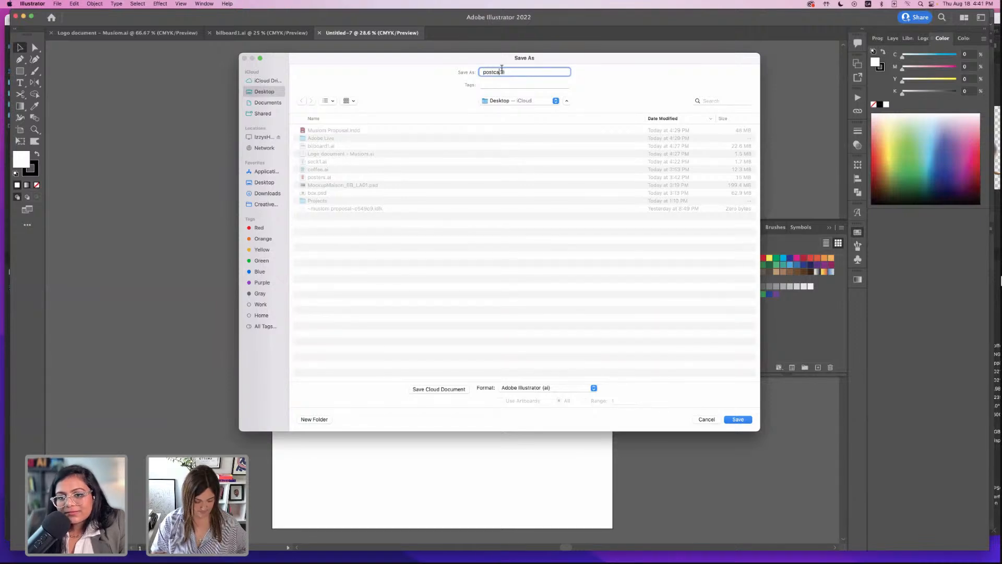
pyautogui.press('Return')
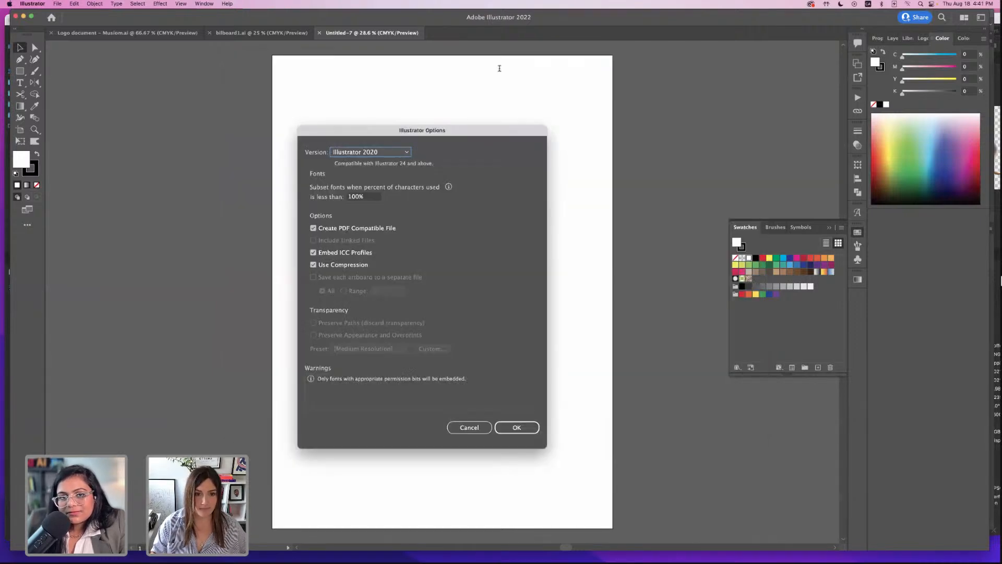
pyautogui.click(519, 428)
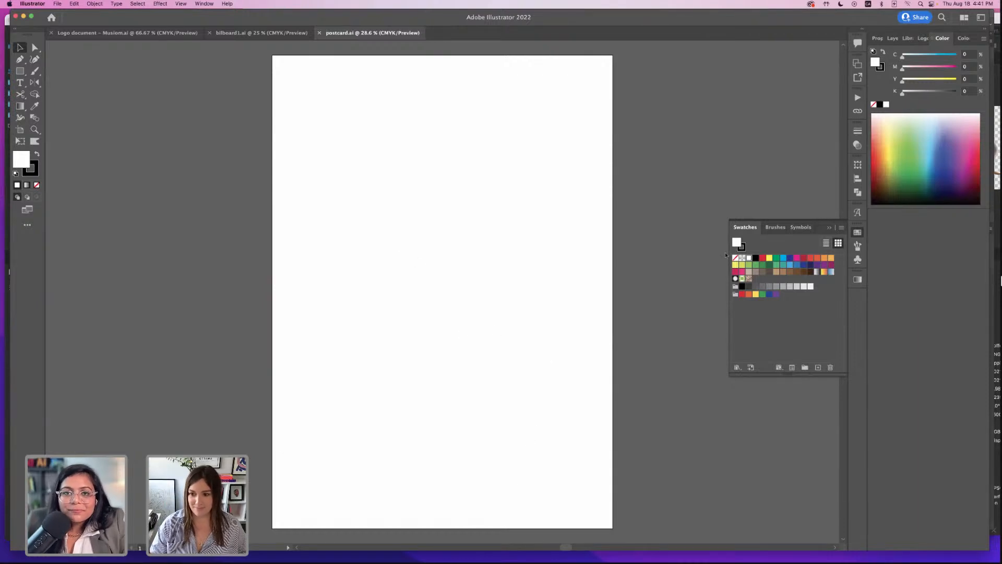
pyautogui.click(829, 227)
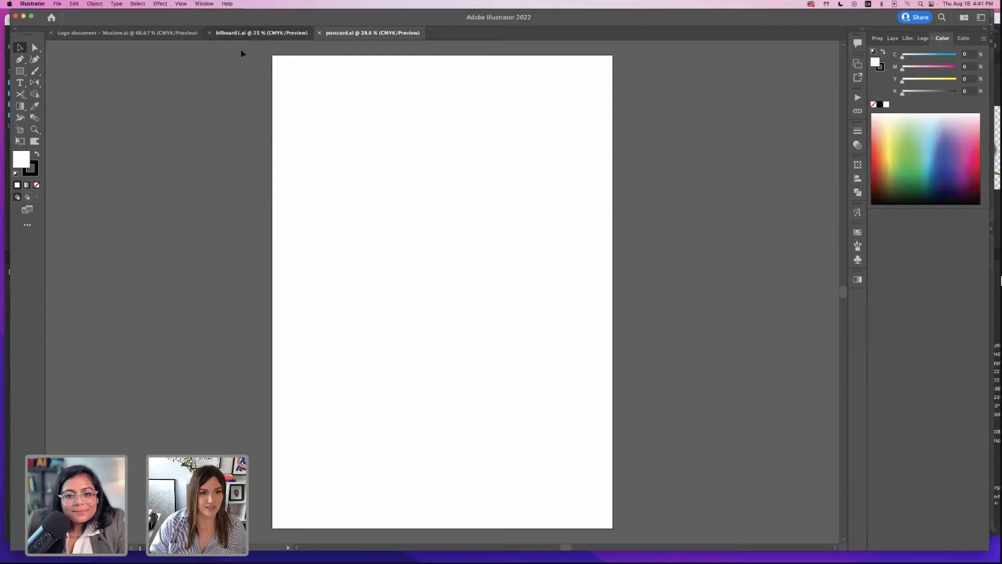
# - Copy the cardboard box image from billboard1.ai into postcard.ai and place it over the artboard's left edge
pyautogui.click(244, 33)
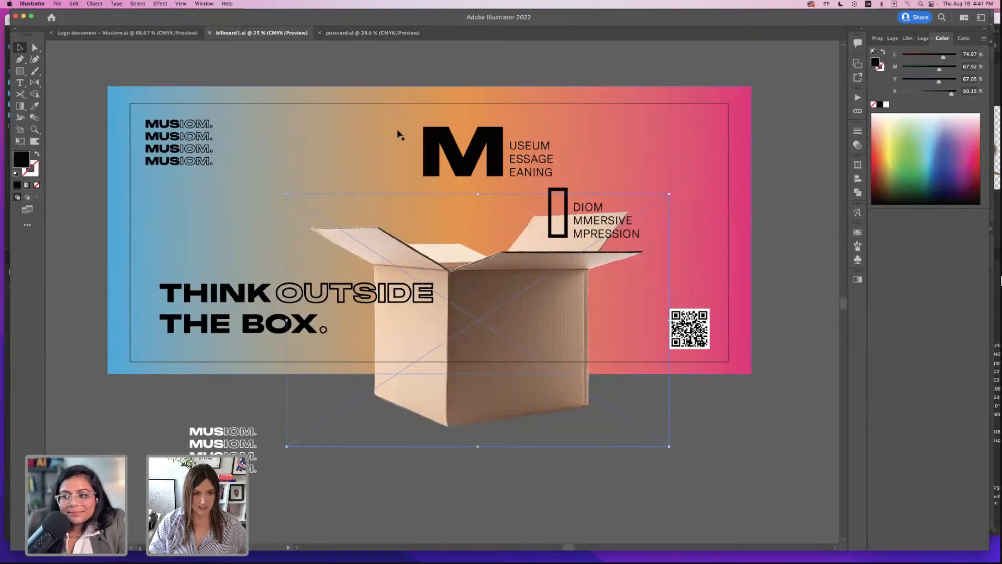
pyautogui.click(369, 33)
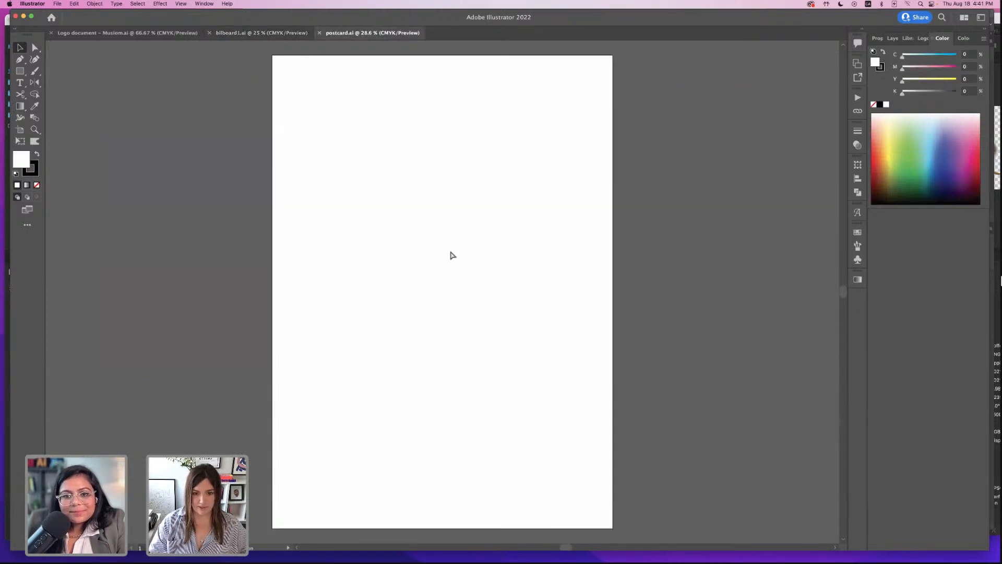
pyautogui.press('super+v')
pyautogui.moveTo(467, 293); pyautogui.dragTo(341, 300)
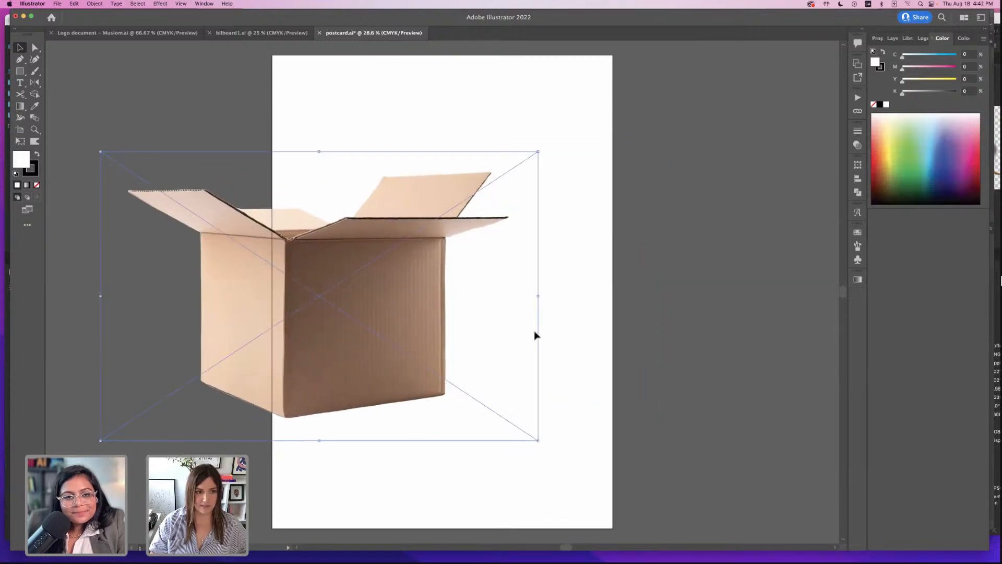
# - Open coffee.ai and posters.ai together from the desktop, showing the files as icons to pick them
pyautogui.click(59, 6)
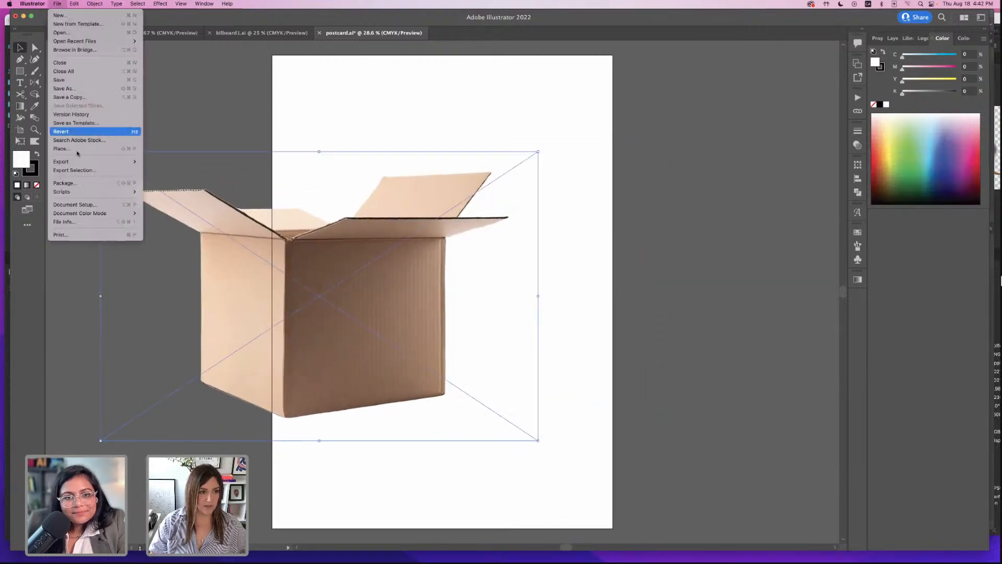
pyautogui.click(73, 33)
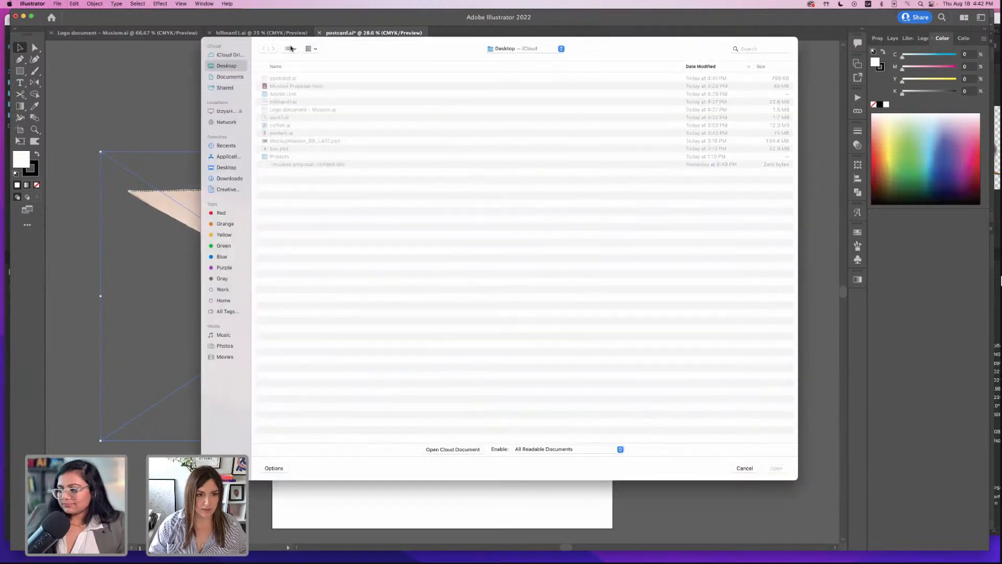
pyautogui.click(290, 49)
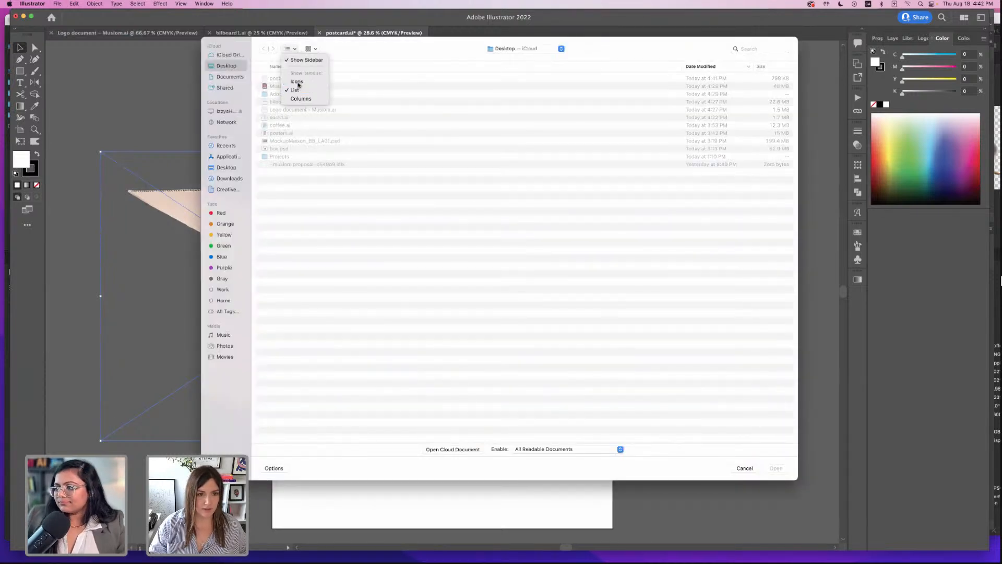
pyautogui.click(298, 59)
pyautogui.click(543, 84)
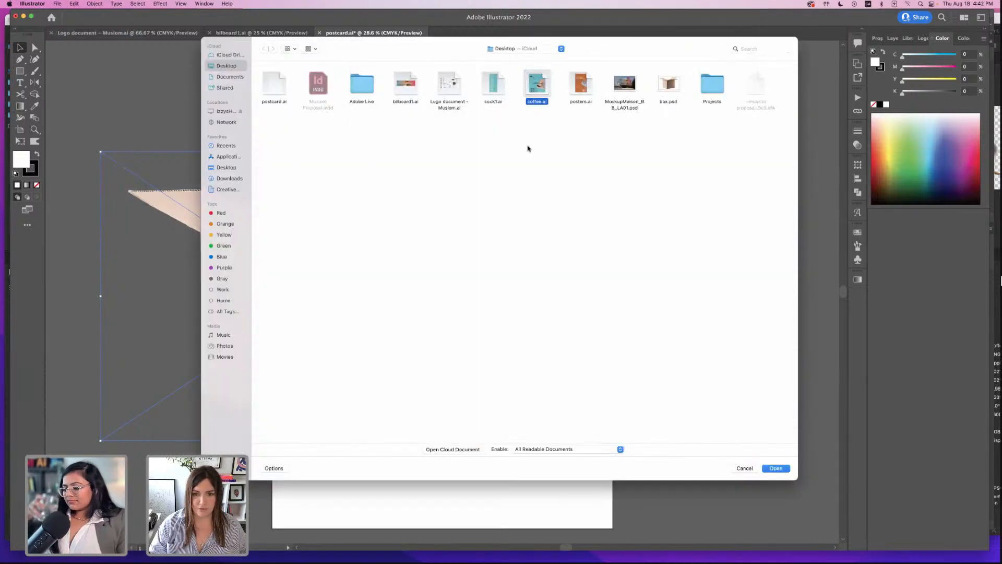
pyautogui.keyDown('super'); pyautogui.click(582, 88); pyautogui.keyUp('super')
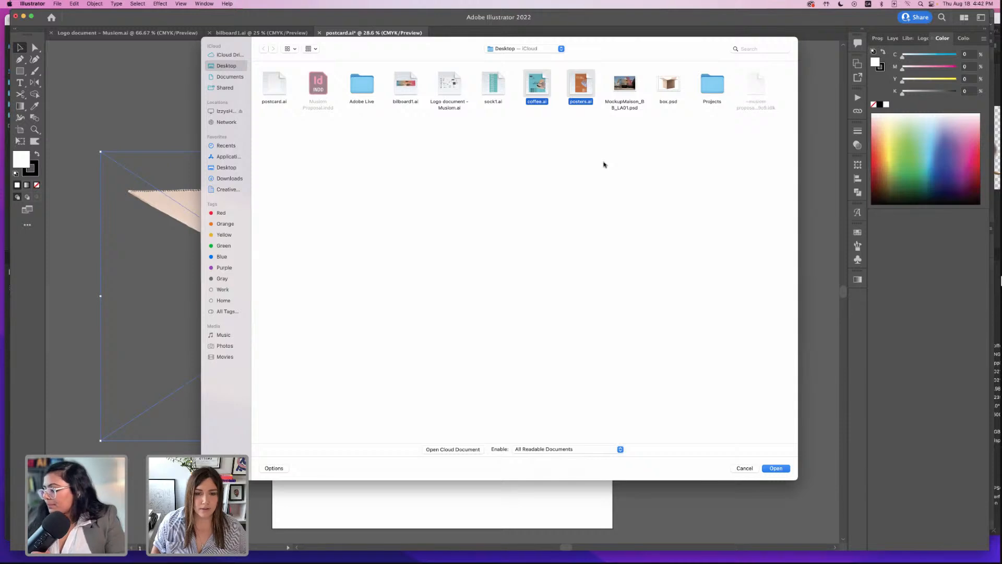
pyautogui.press('Return')
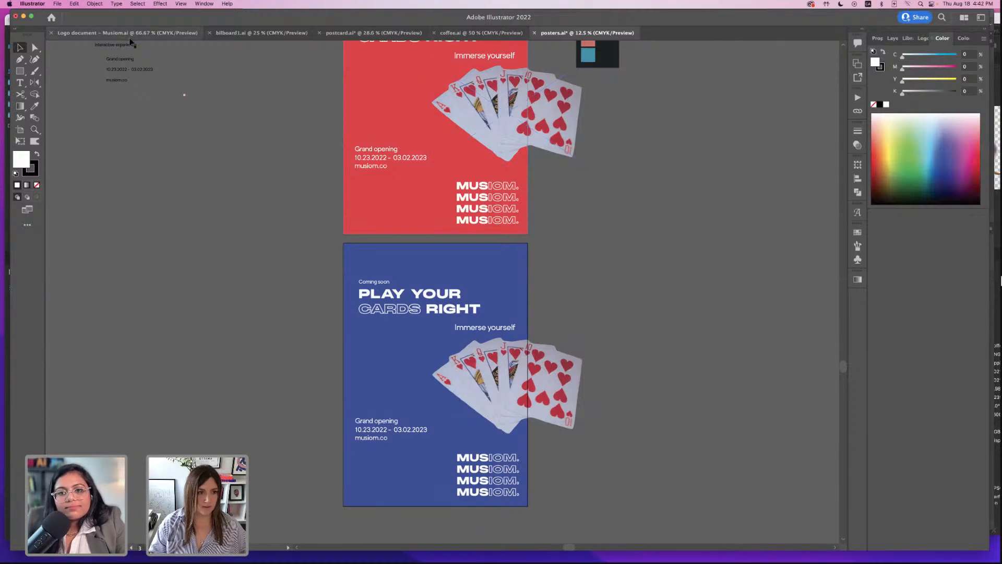
# - Paste the playing cards image from posters.ai into postcard.ai and place it over the artboard's lower right edge
pyautogui.click(373, 33)
pyautogui.click(622, 215)
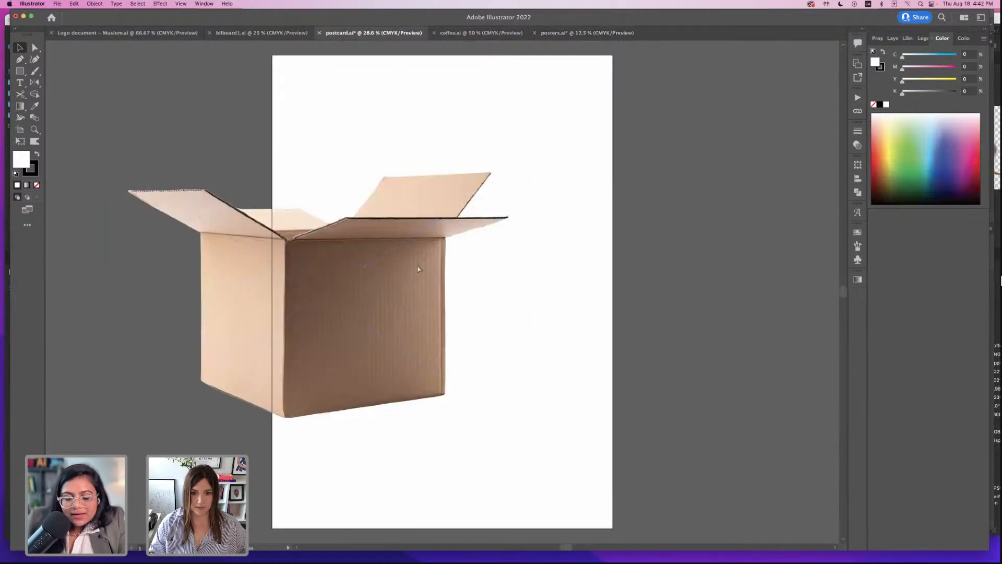
pyautogui.press('super+v')
pyautogui.moveTo(552, 308); pyautogui.dragTo(647, 363)
pyautogui.click(522, 68)
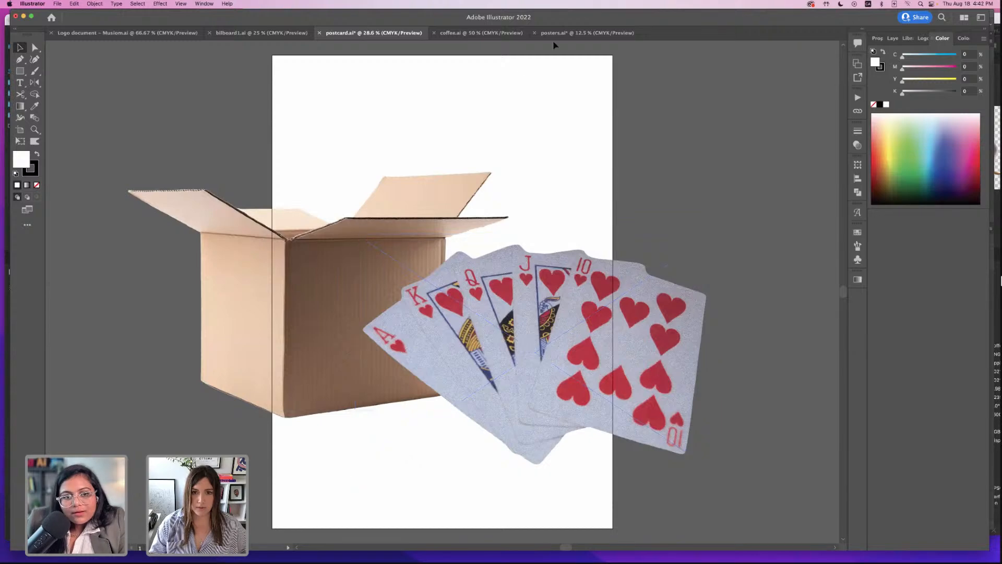
# - Close posters.ai, saving its changes, and return to postcard.ai
pyautogui.click(559, 33)
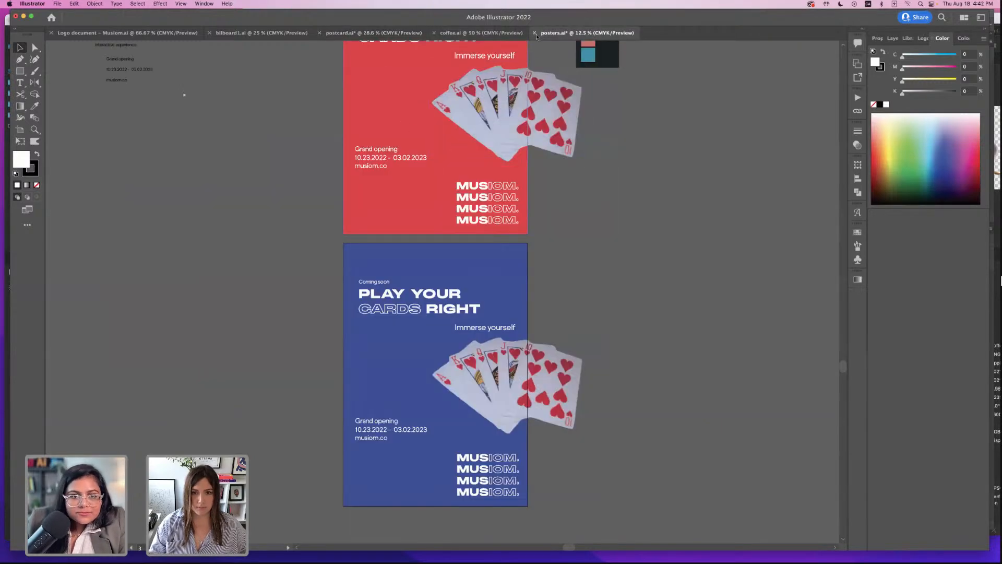
pyautogui.click(534, 33)
pyautogui.click(583, 302)
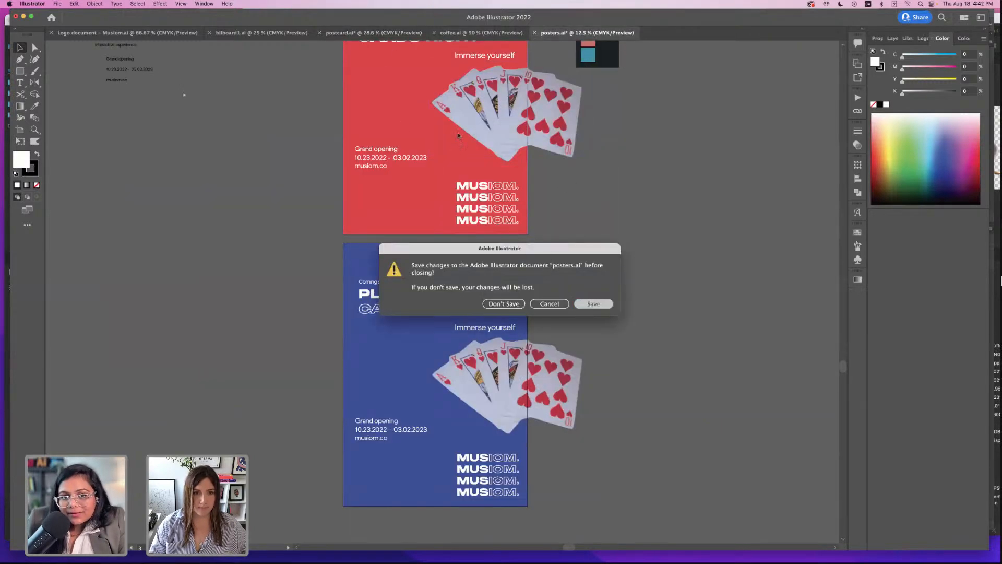
pyautogui.click(365, 35)
# - Copy the coffee cup image from coffee.ai into postcard.ai and move it above the playing cards
pyautogui.click(470, 33)
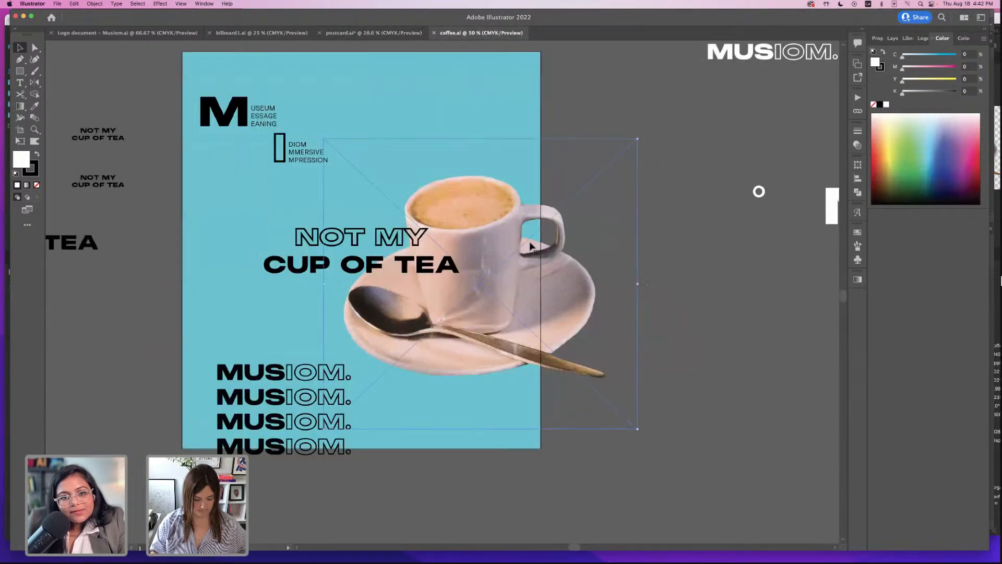
pyautogui.click(702, 236)
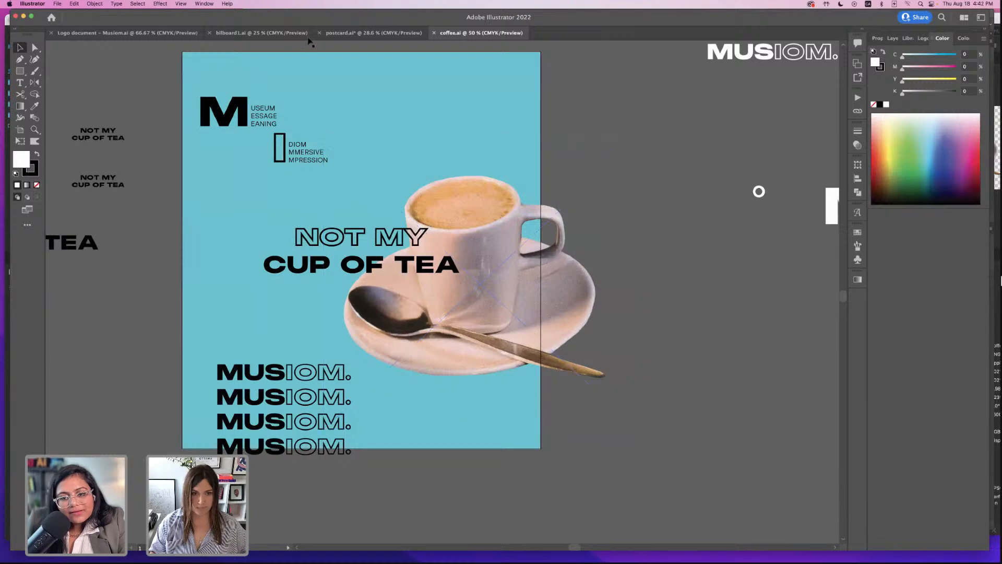
pyautogui.click(356, 34)
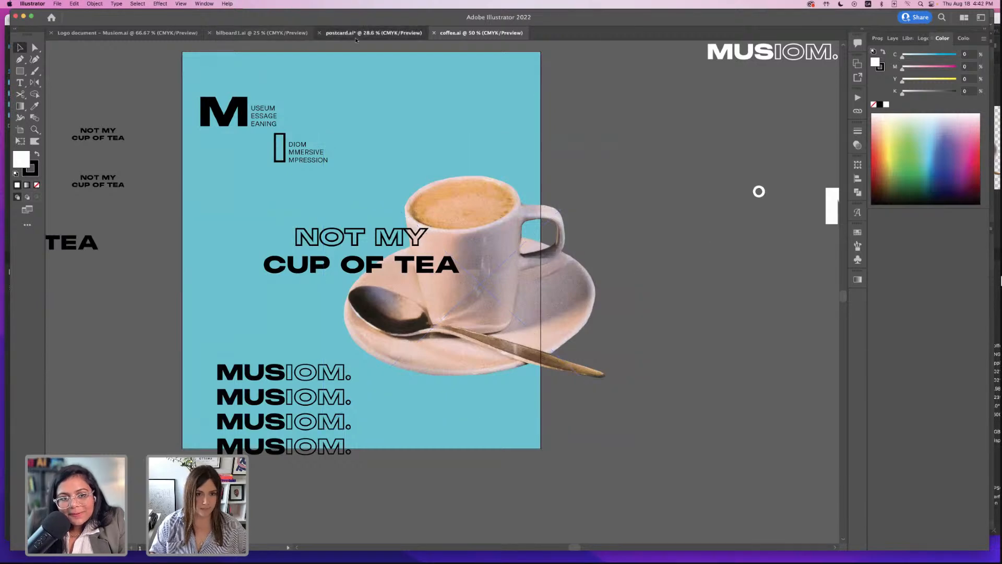
pyautogui.press('cmd+v')
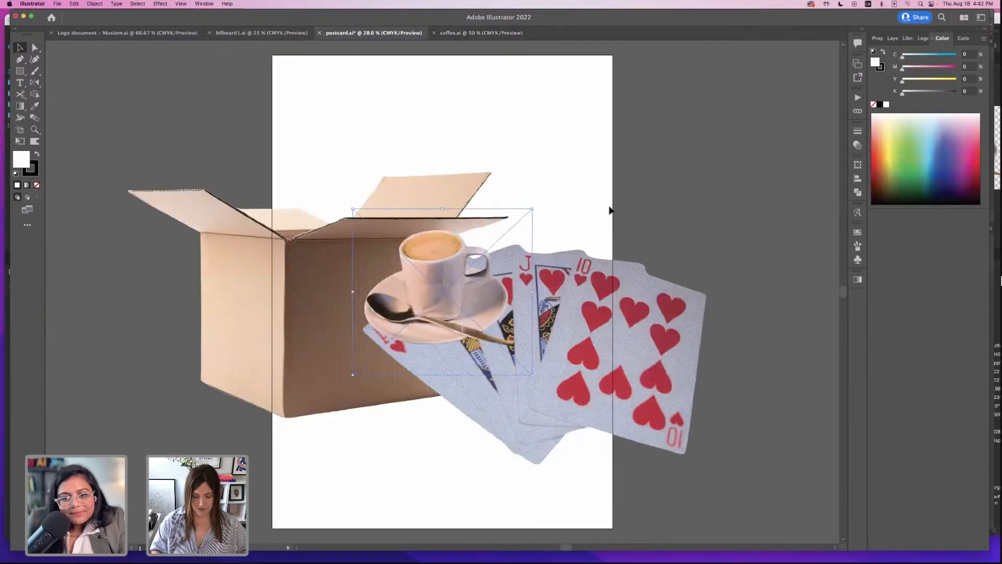
pyautogui.moveTo(439, 273); pyautogui.dragTo(626, 175)
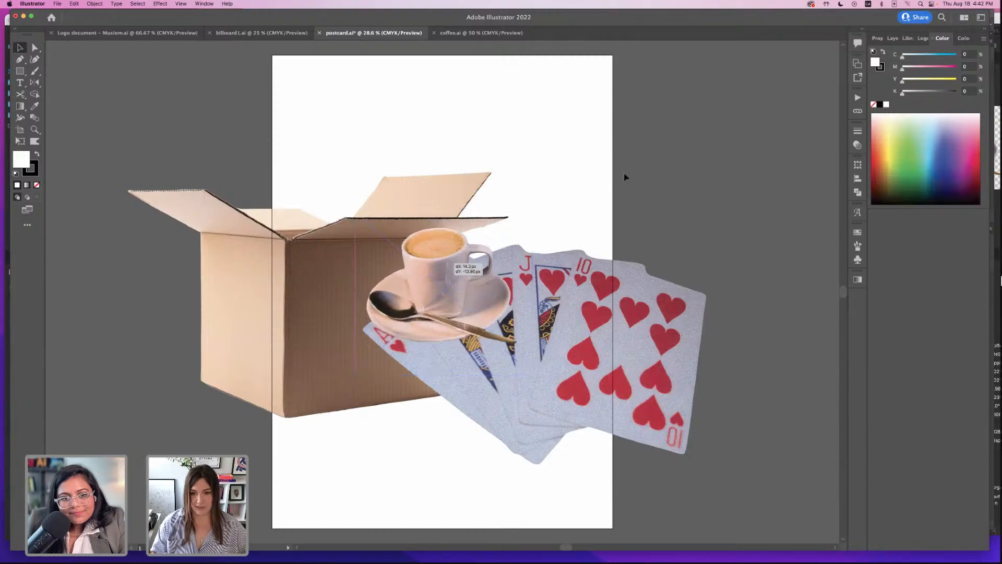
pyautogui.click(300, 119)
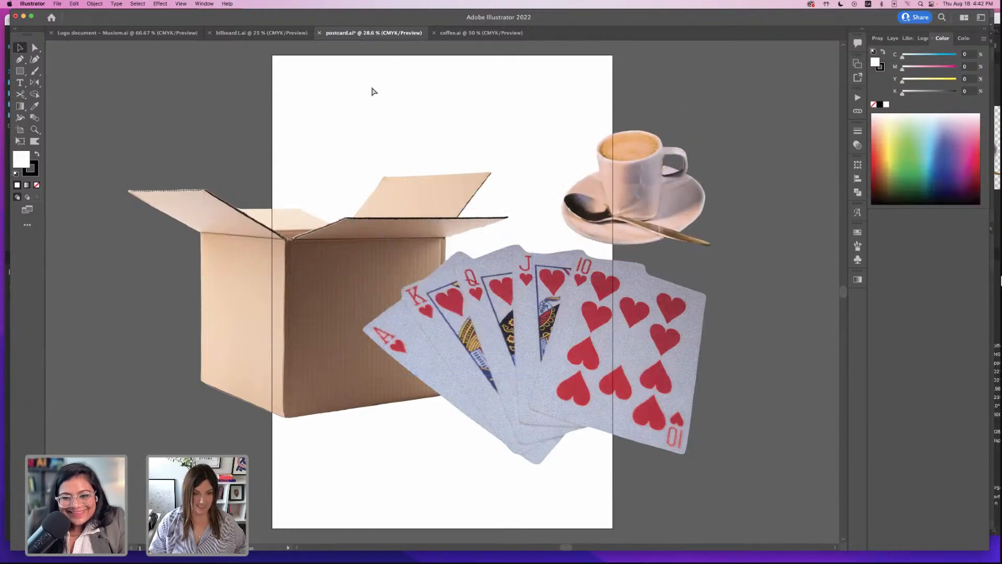
# - Save postcard.ai, close coffee.ai and return to the postcard document
pyautogui.press('super+s')
pyautogui.click(460, 33)
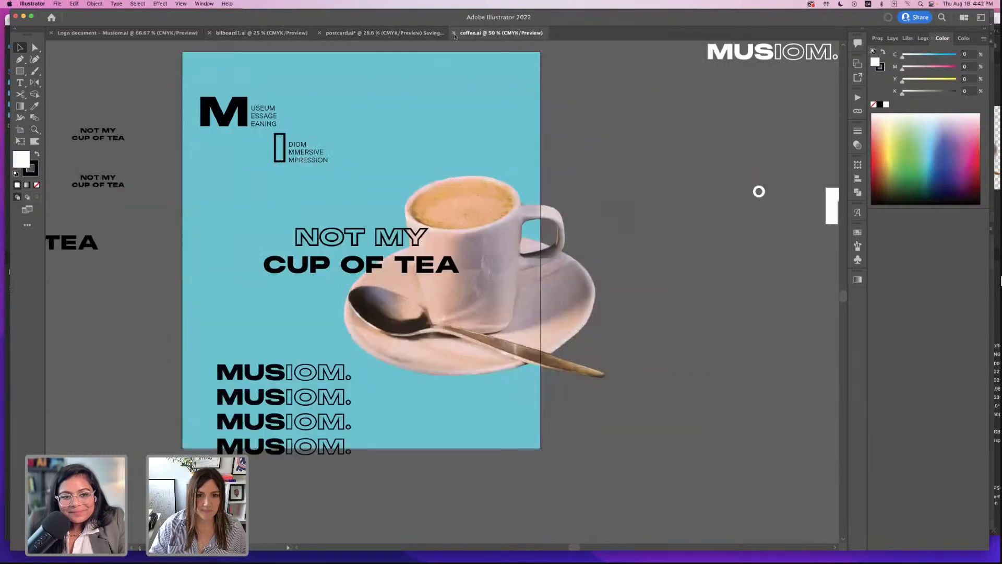
pyautogui.click(454, 33)
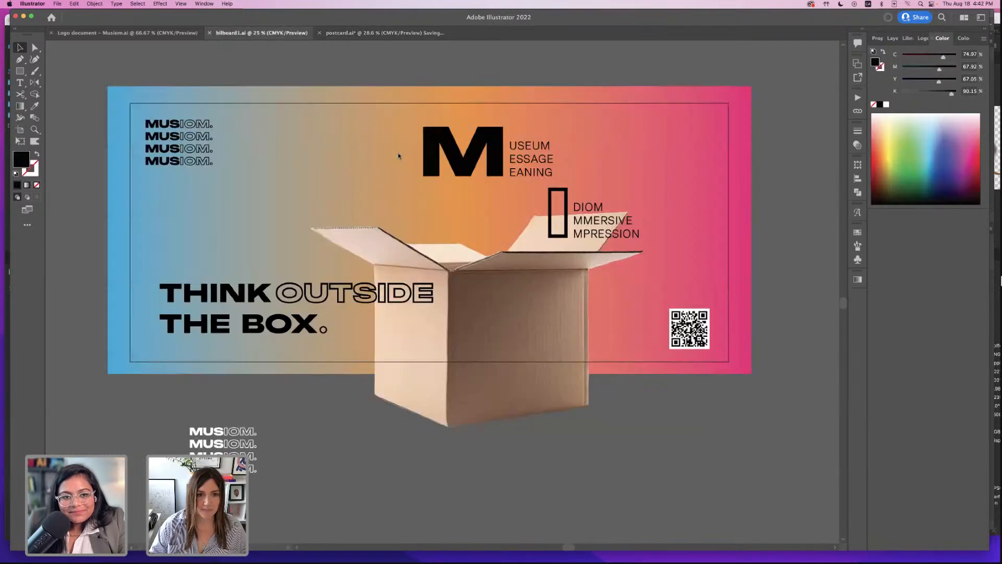
pyautogui.click(365, 33)
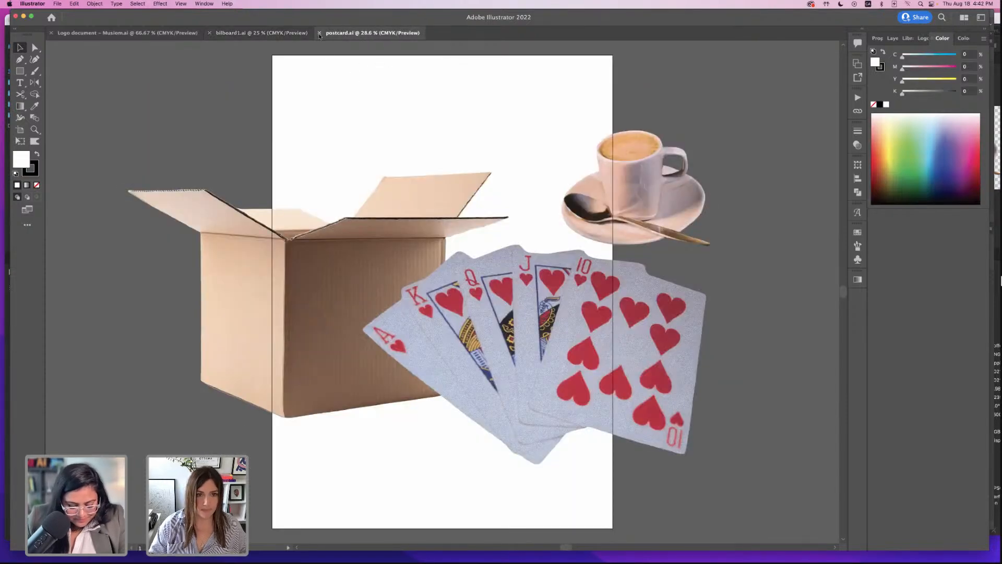
# - Open ticket-1.ai, ticket-2.ai and ticket-3.ai together from the Branded Mockups folder inside Adobe Live
pyautogui.click(57, 3)
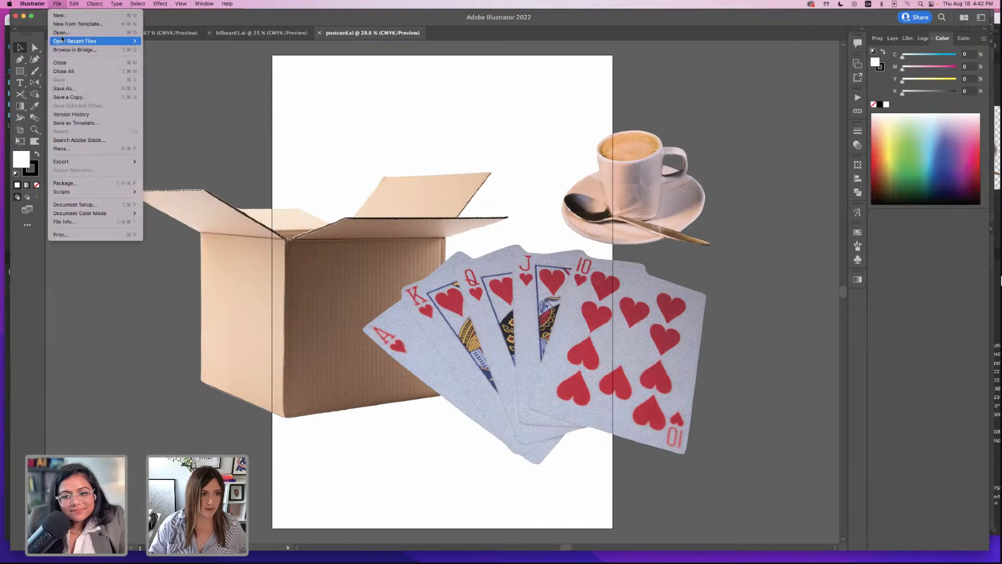
pyautogui.click(376, 215)
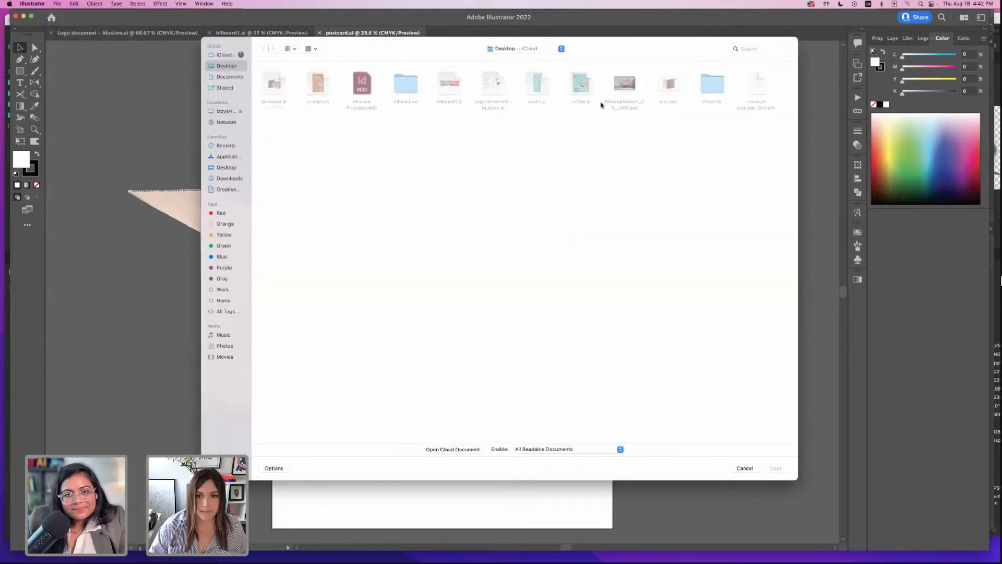
pyautogui.click(711, 88)
pyautogui.doubleClick(712, 89)
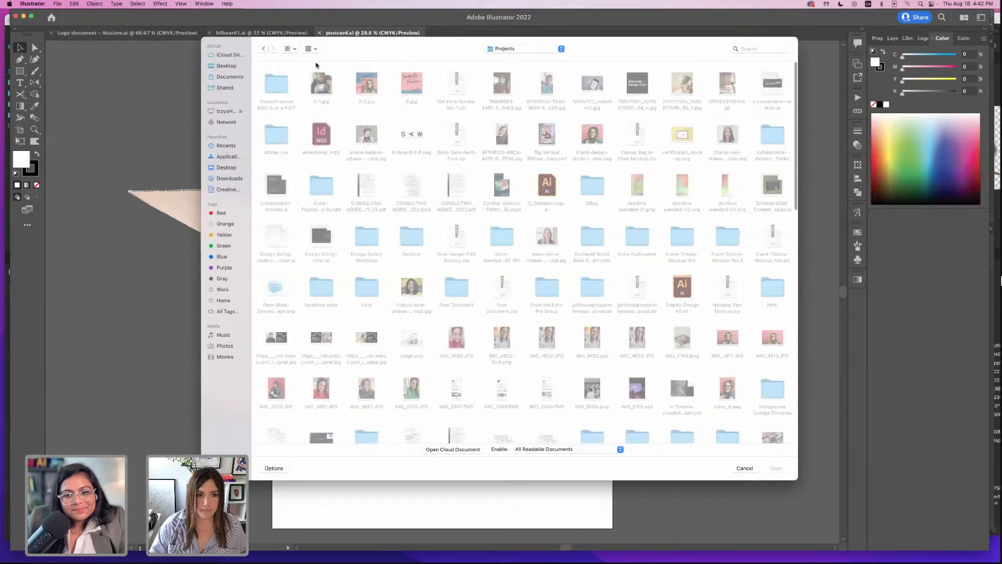
pyautogui.click(264, 48)
pyautogui.click(398, 87)
pyautogui.doubleClick(398, 87)
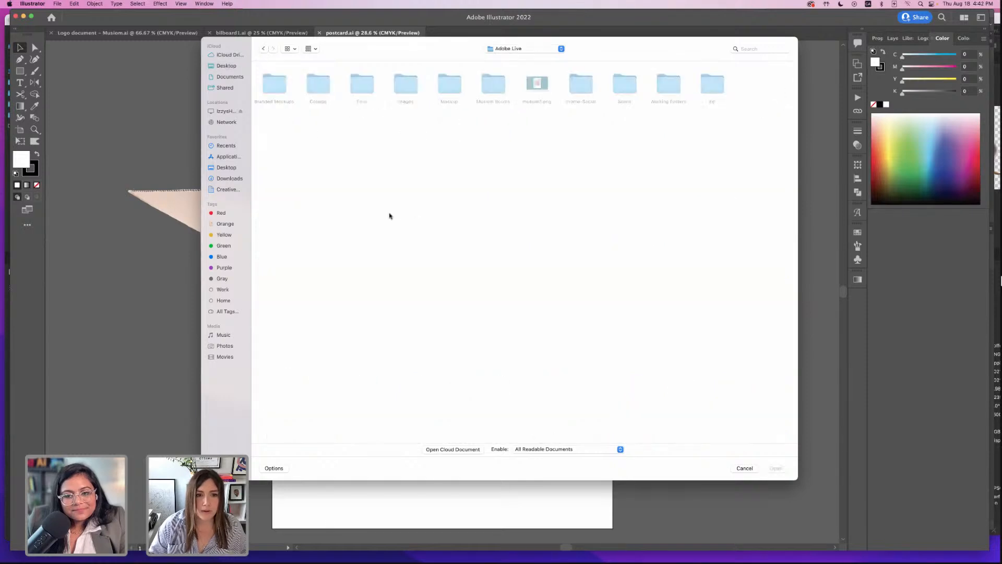
pyautogui.doubleClick(272, 87)
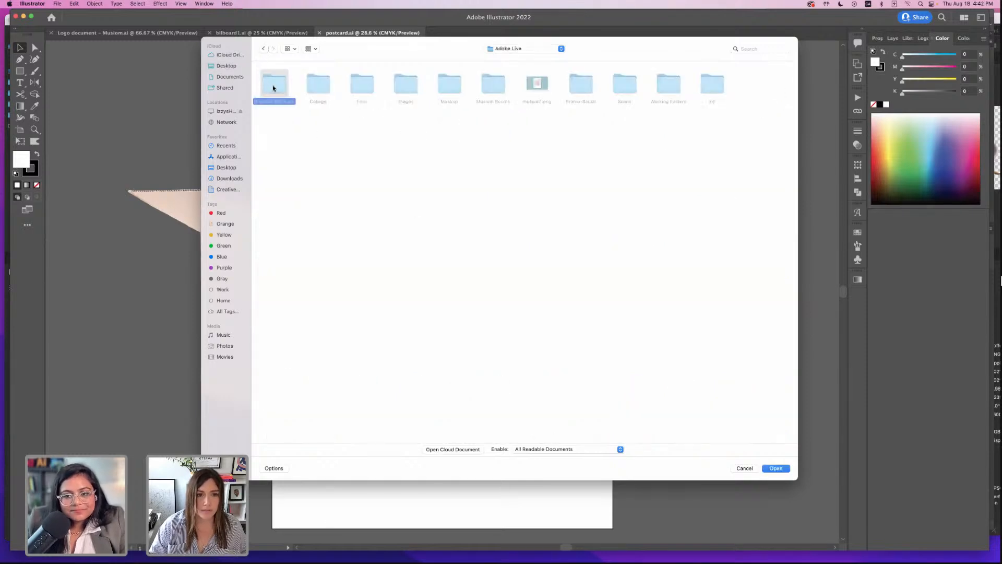
pyautogui.click(272, 93)
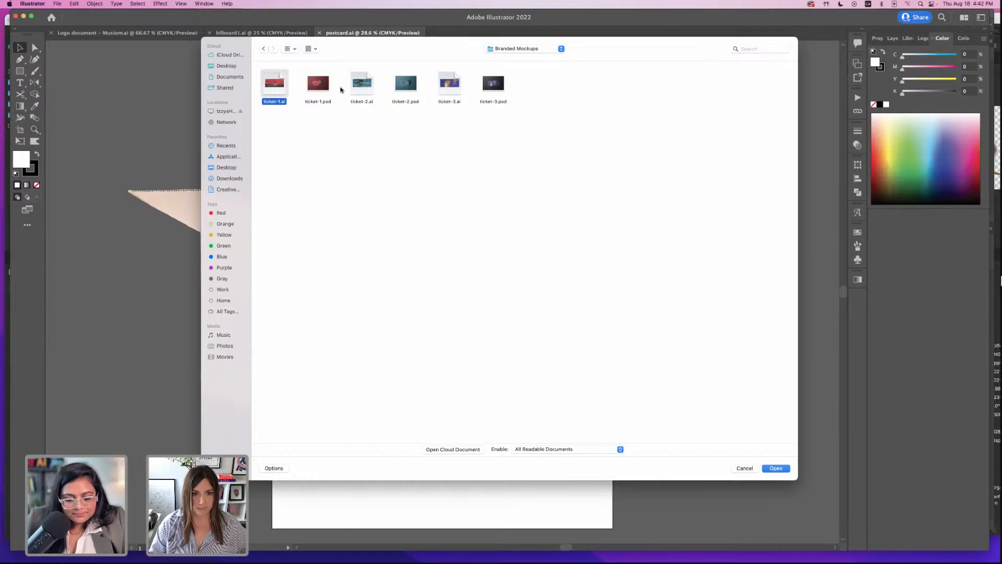
pyautogui.keyDown('super'); pyautogui.click(363, 85); pyautogui.keyUp('super')
pyautogui.keyDown('super'); pyautogui.click(449, 89); pyautogui.keyUp('super')
pyautogui.press('Return')
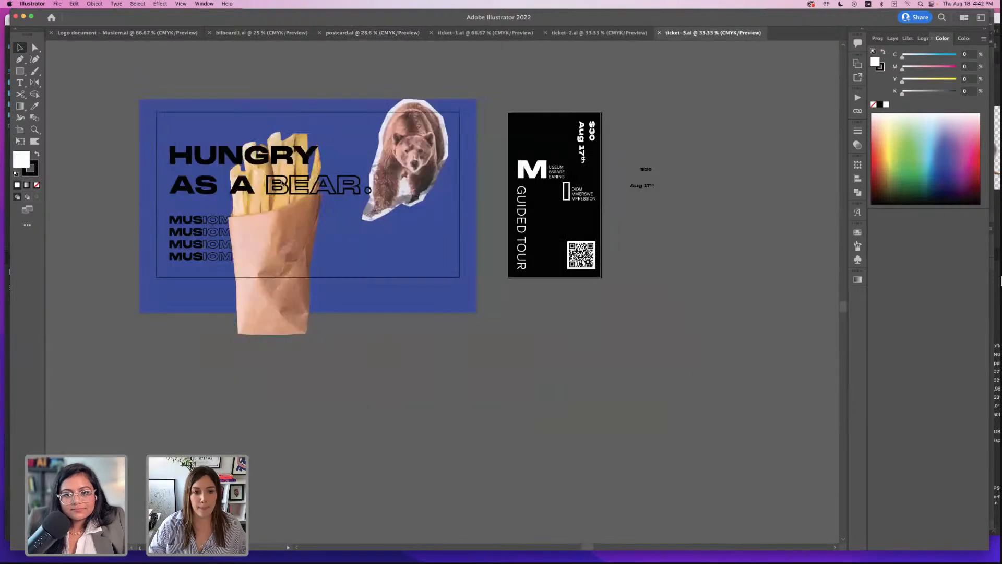
# - Copy the French fries and bear images from ticket-3.ai into postcard.ai
pyautogui.click(292, 218)
pyautogui.click(384, 166)
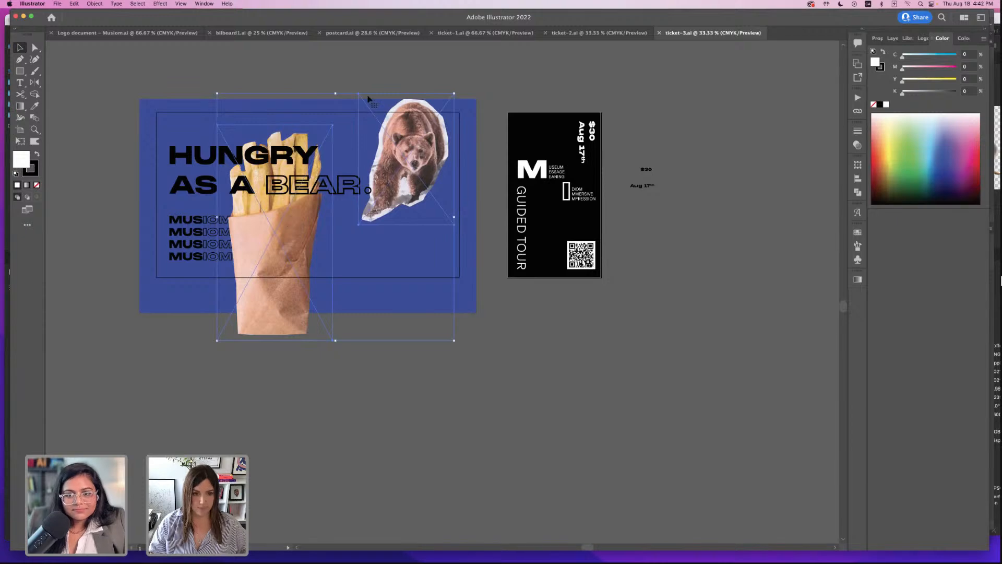
pyautogui.click(342, 33)
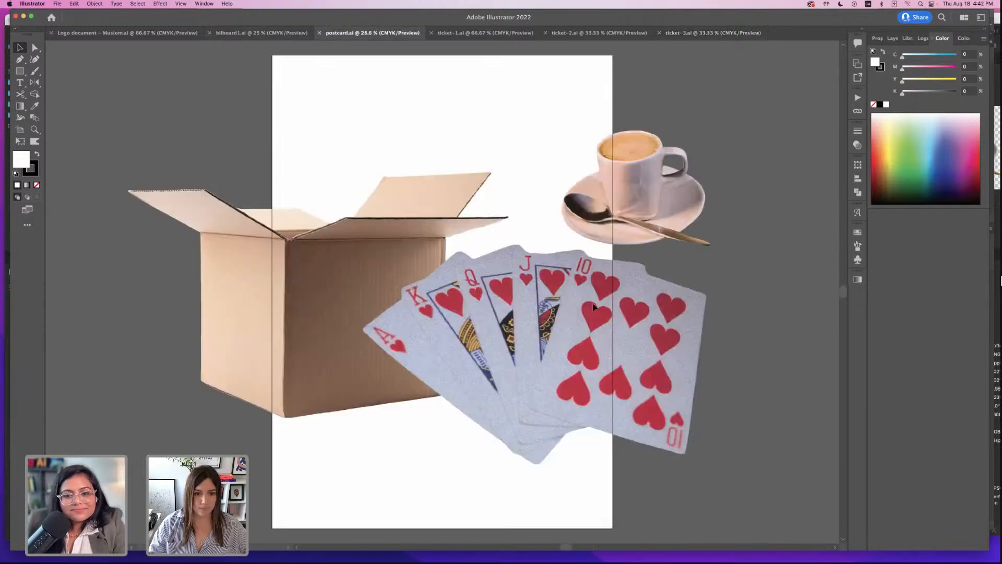
pyautogui.press('super+v')
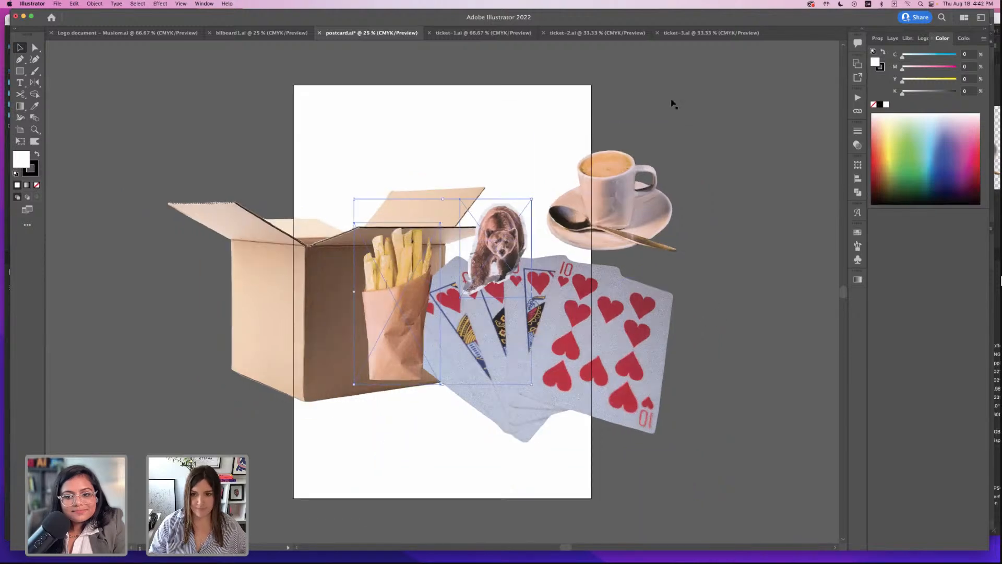
pyautogui.click(620, 62)
# - Close ticket-3.ai and switch to ticket-2.ai
pyautogui.click(689, 33)
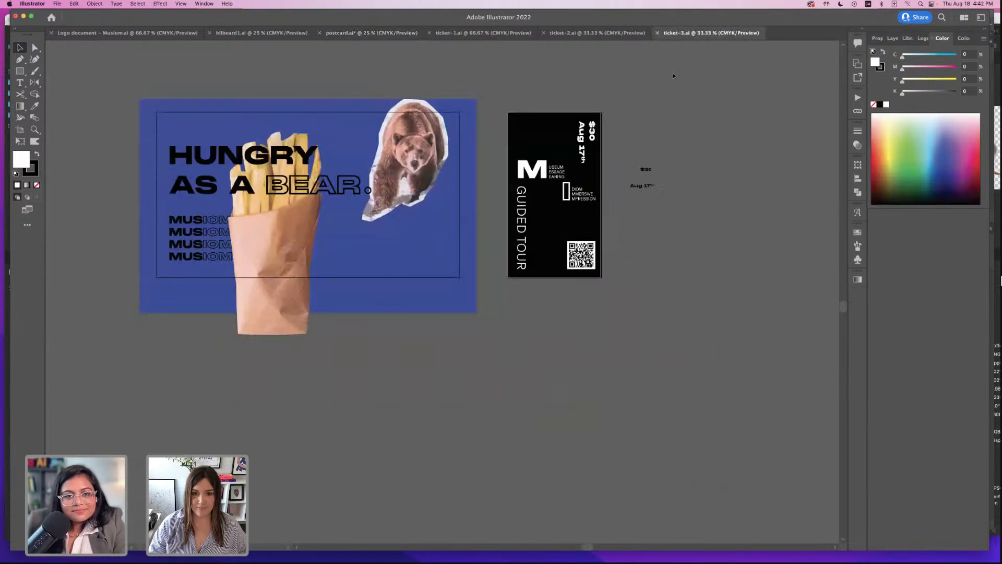
pyautogui.click(658, 33)
pyautogui.click(598, 32)
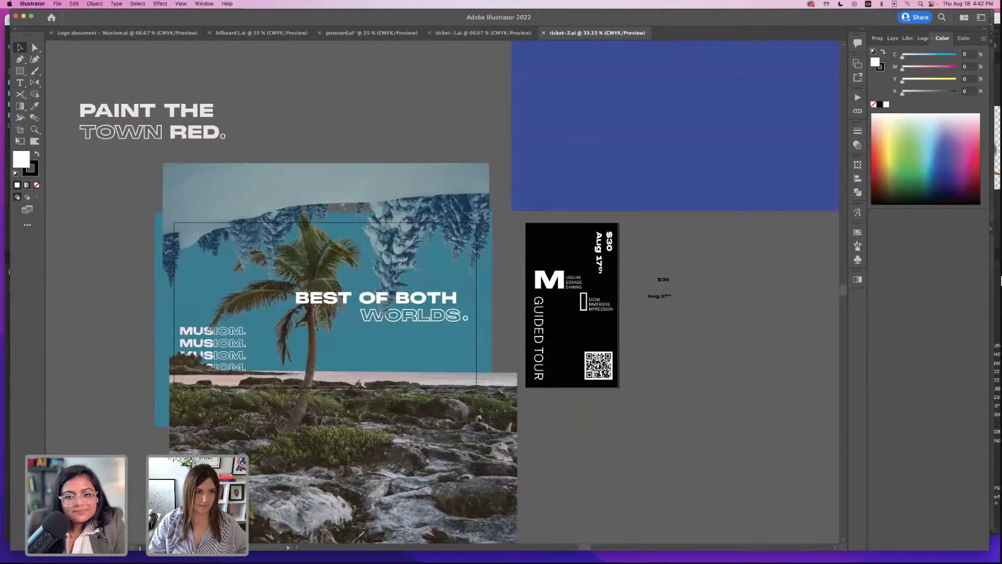
# - Unlock all objects in ticket-2.ai and copy its upside-down snowy forest and palm tree landscape images into postcard.ai
pyautogui.click(94, 3)
pyautogui.click(120, 71)
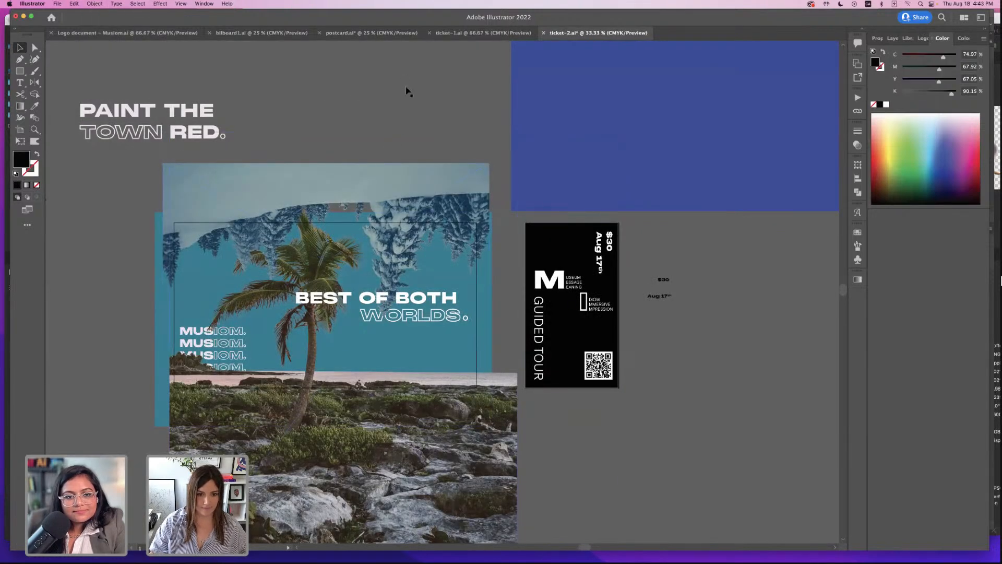
pyautogui.press('super+equal')
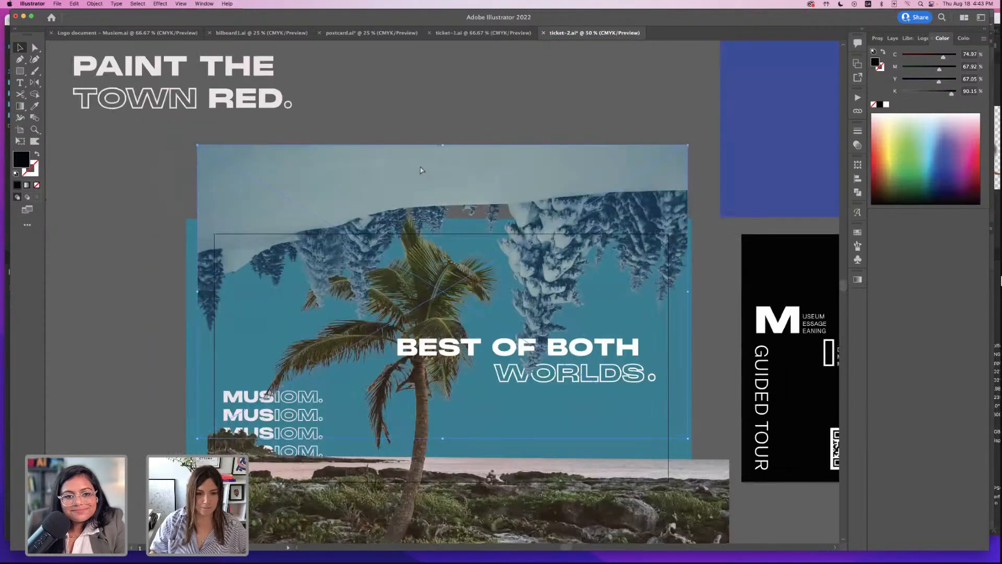
pyautogui.moveTo(400, 110); pyautogui.dragTo(389, 2)
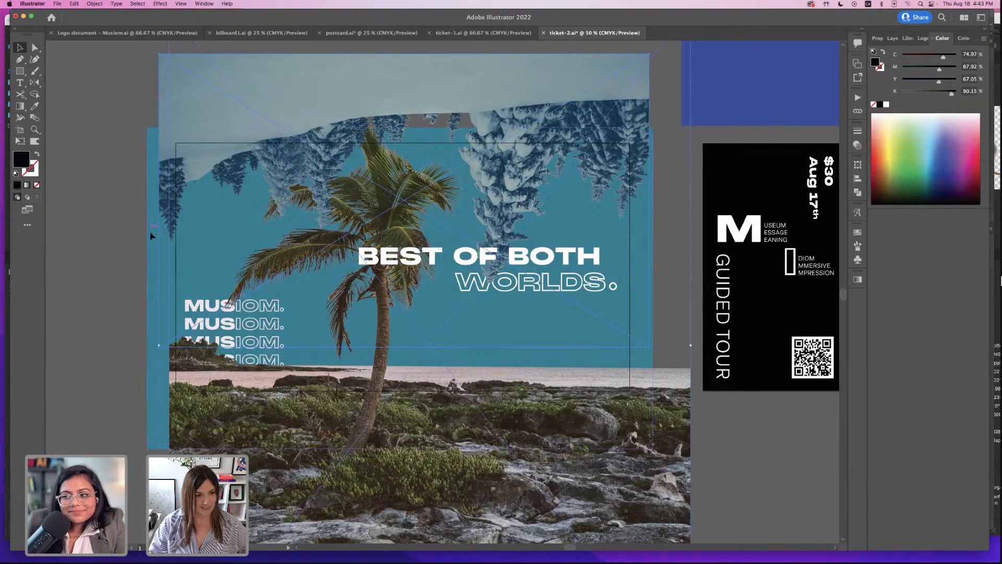
pyautogui.click(110, 210)
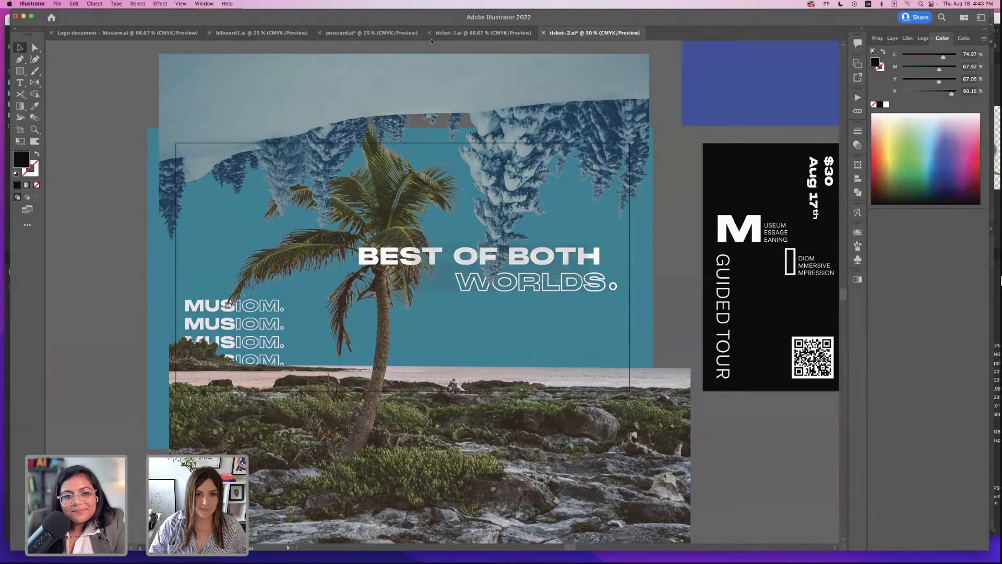
# - Save ticket-2.ai, check the pasted images in postcard.ai, and close ticket-2.ai
pyautogui.press('super+s')
pyautogui.press('Return')
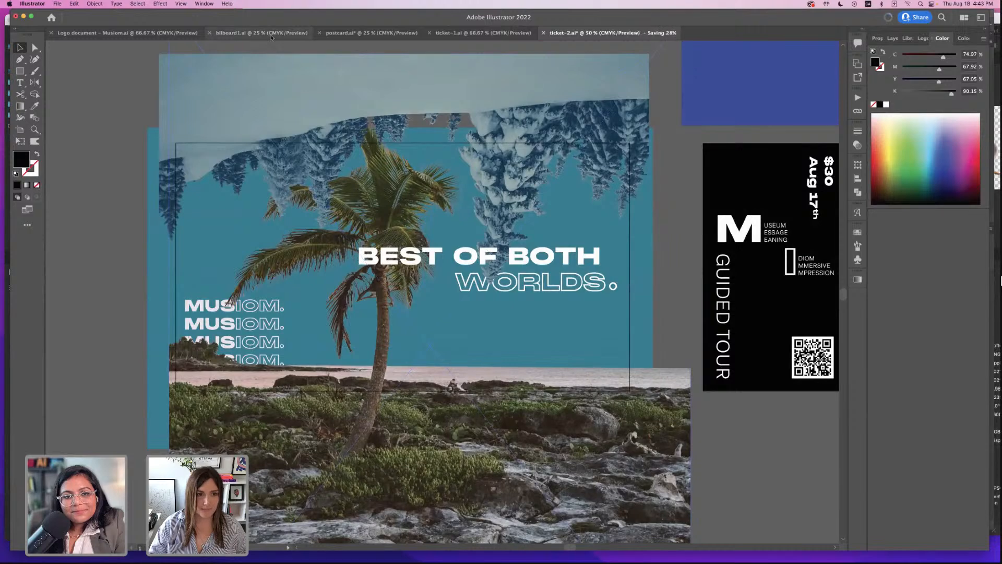
pyautogui.click(261, 33)
pyautogui.click(372, 32)
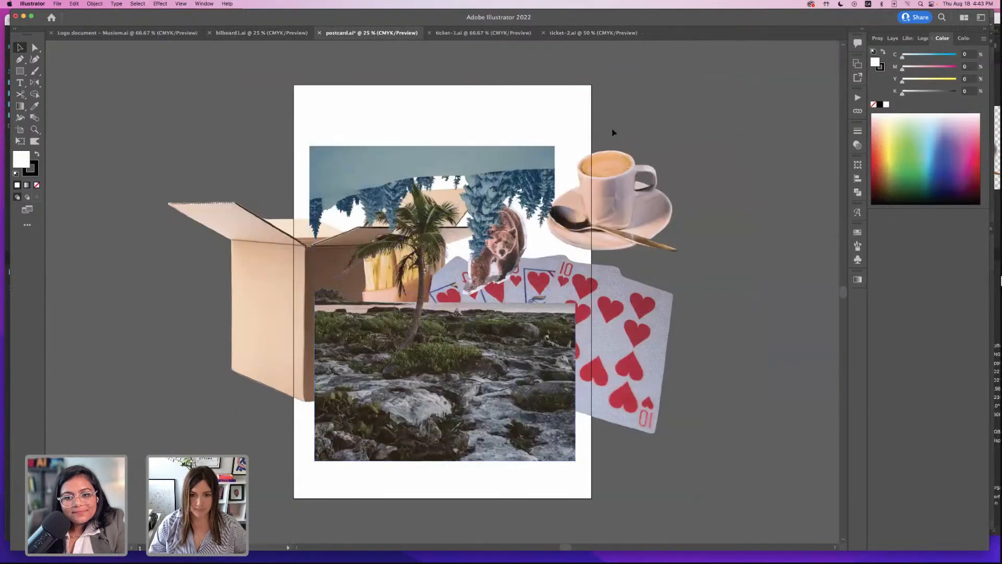
pyautogui.click(574, 33)
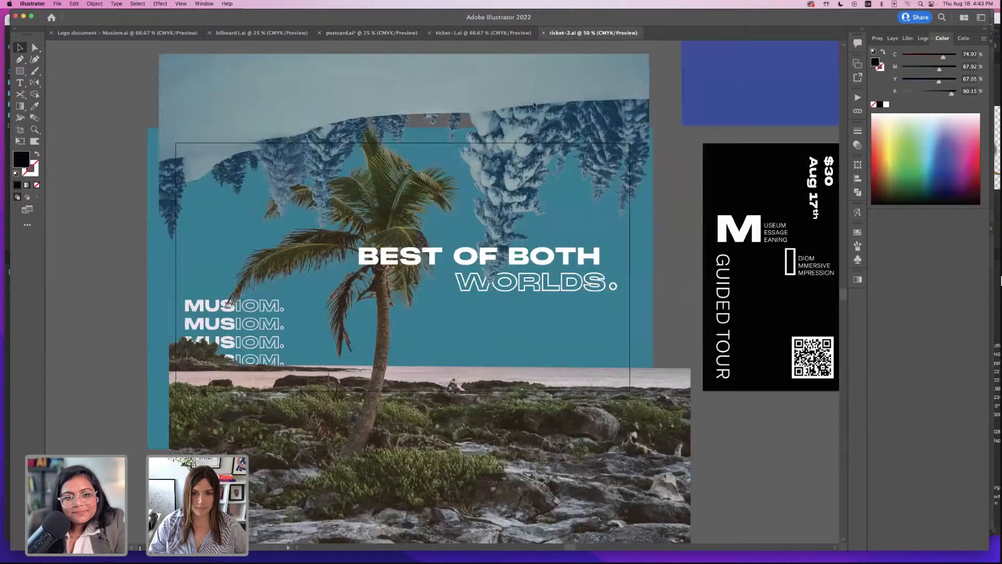
pyautogui.press('super+w')
# - Copy the lake valley landscape image from ticket-1.ai into postcard.ai and save the postcard
pyautogui.click(490, 33)
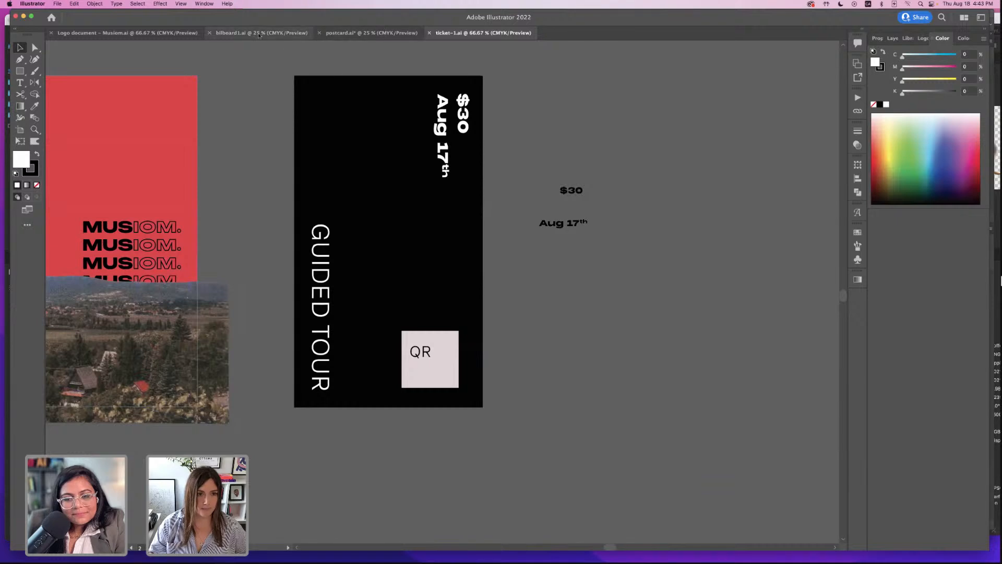
pyautogui.click(372, 33)
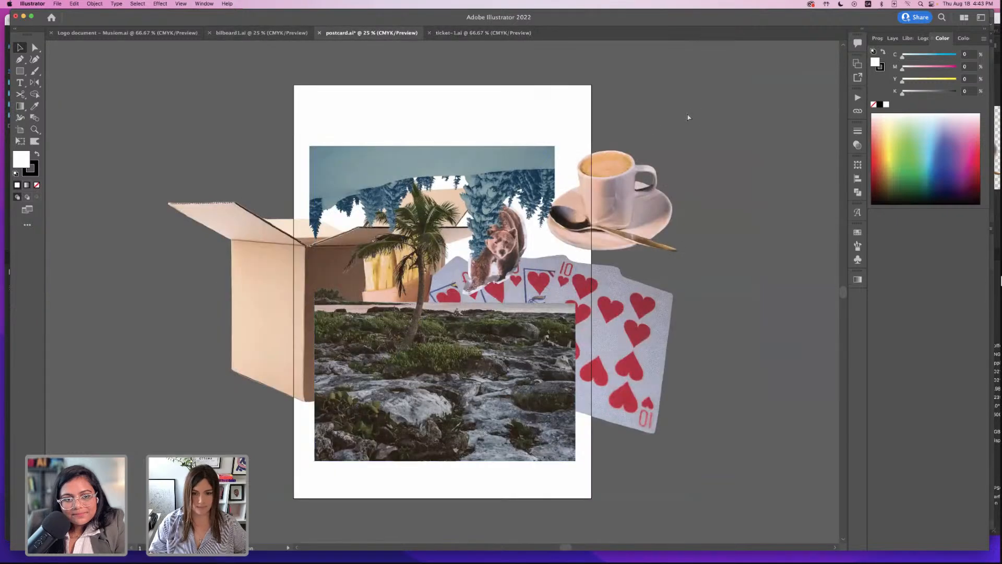
pyautogui.press('super+v')
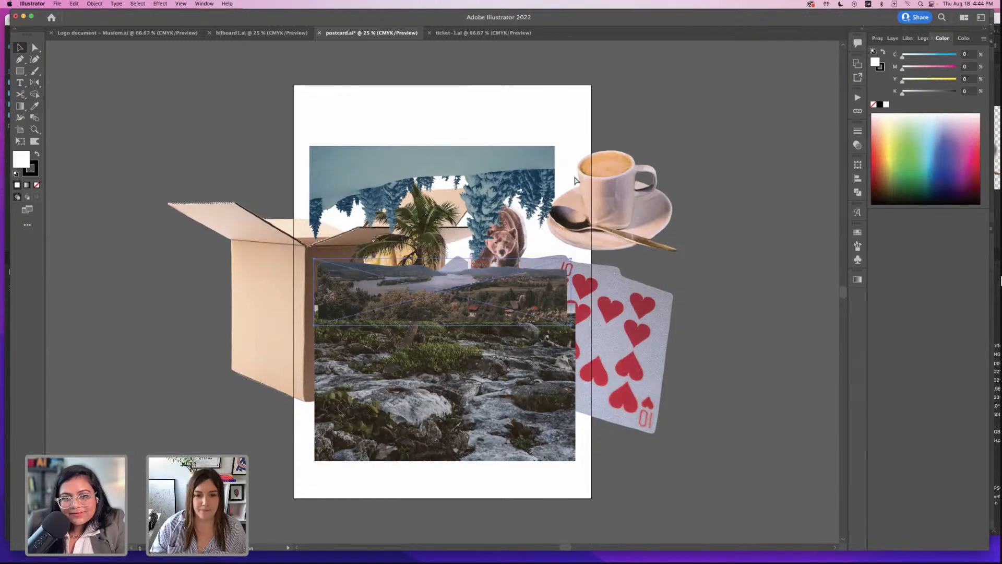
pyautogui.press('super+s')
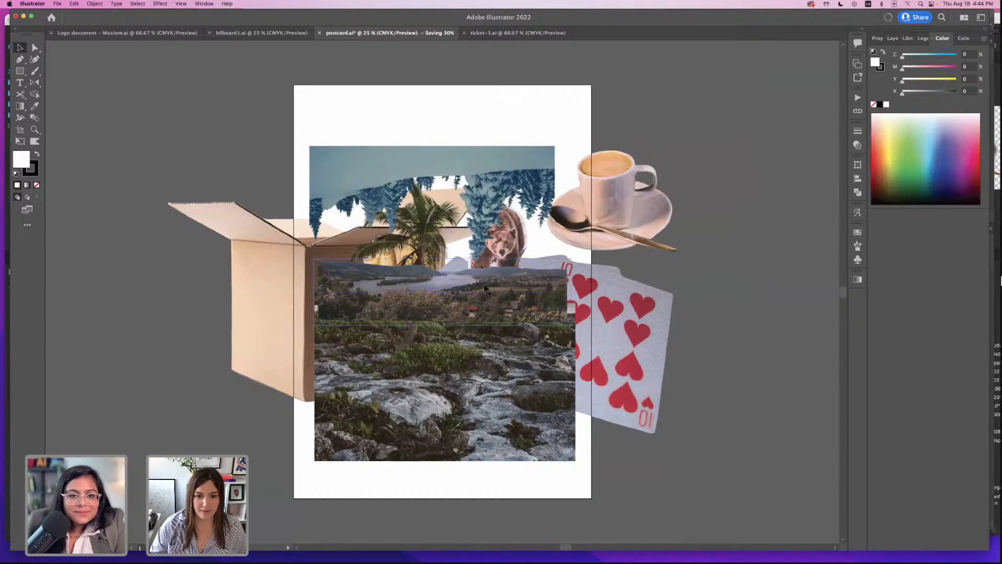
# - Spread the lake valley, palm landscape, cardboard box, coffee cup and snowy forest images outward from the artboard's centre
pyautogui.moveTo(481, 300); pyautogui.dragTo(320, 155)
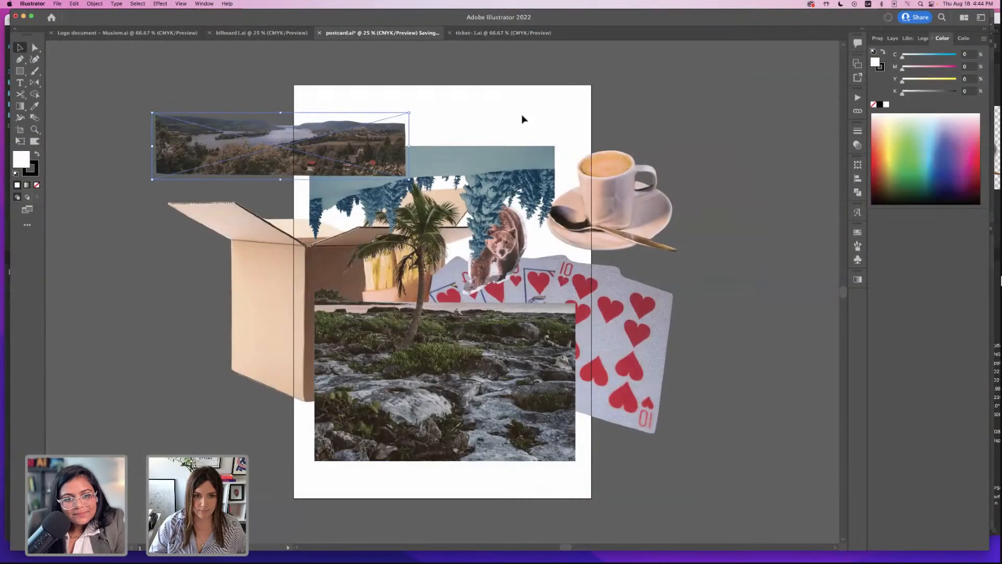
pyautogui.click(536, 125)
pyautogui.moveTo(294, 150); pyautogui.dragTo(331, 103)
pyautogui.moveTo(511, 401); pyautogui.dragTo(286, 466)
pyautogui.moveTo(248, 223); pyautogui.dragTo(162, 188)
pyautogui.moveTo(627, 198); pyautogui.dragTo(718, 146)
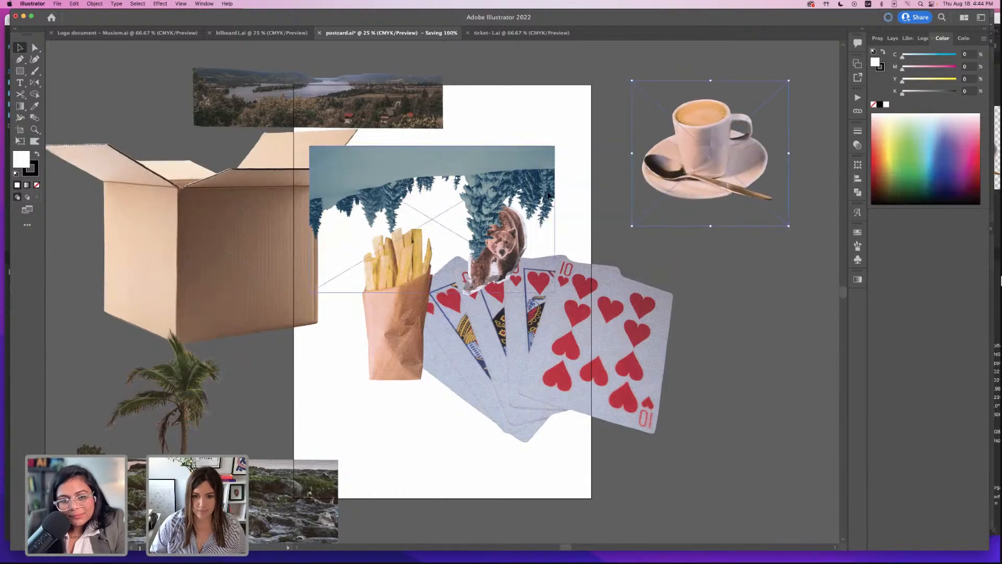
pyautogui.moveTo(503, 157); pyautogui.dragTo(720, 398)
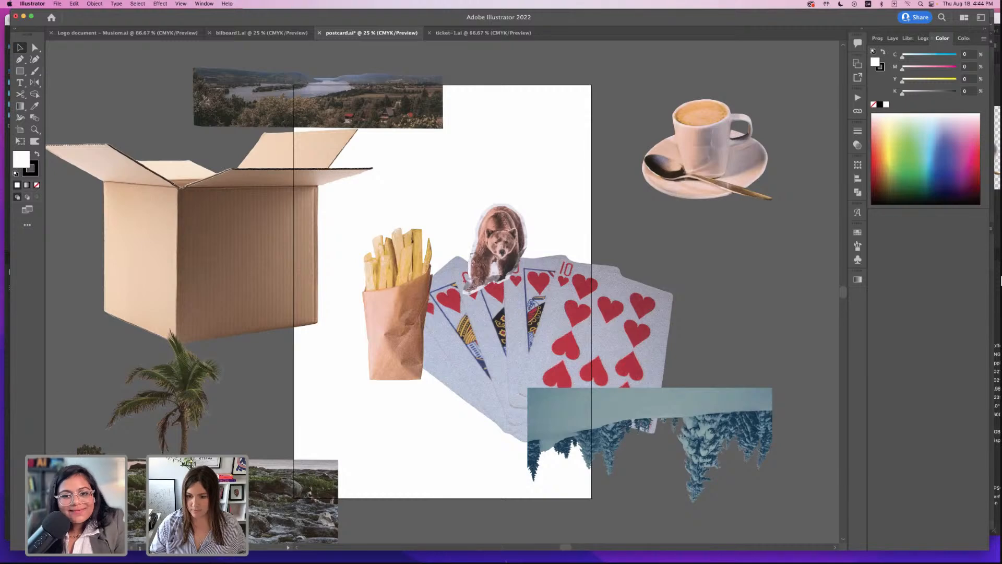
pyautogui.moveTo(506, 561)
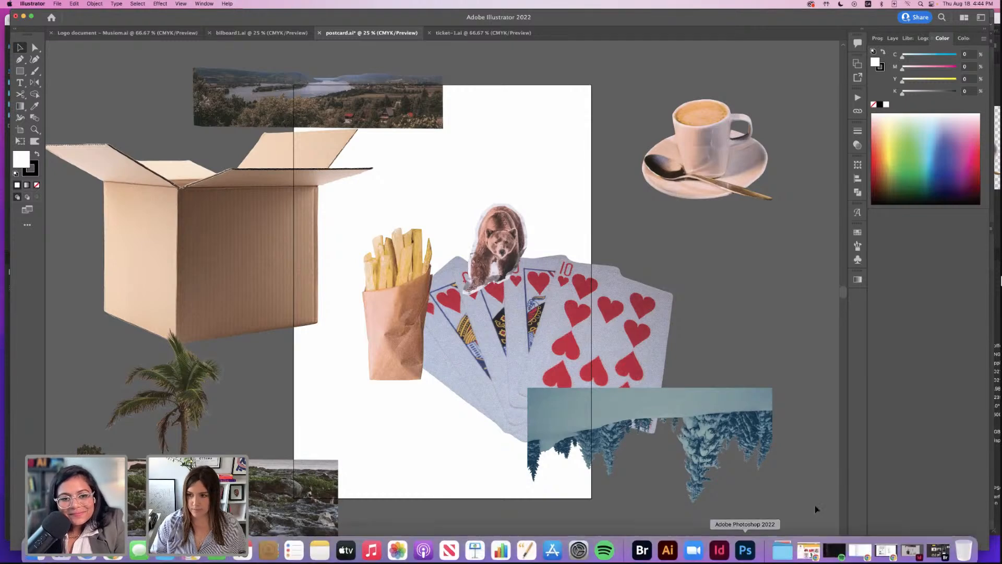
pyautogui.moveTo(780, 551)
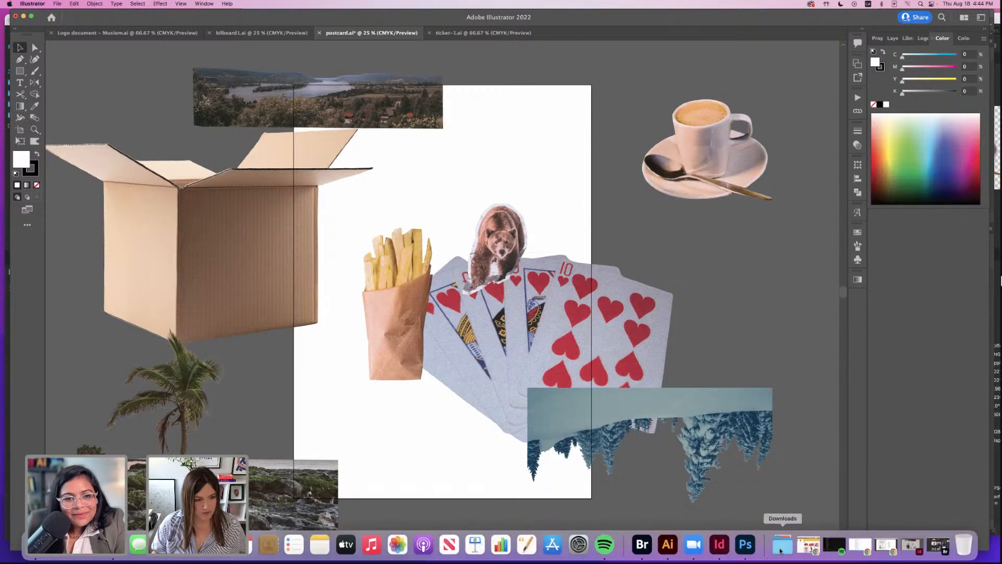
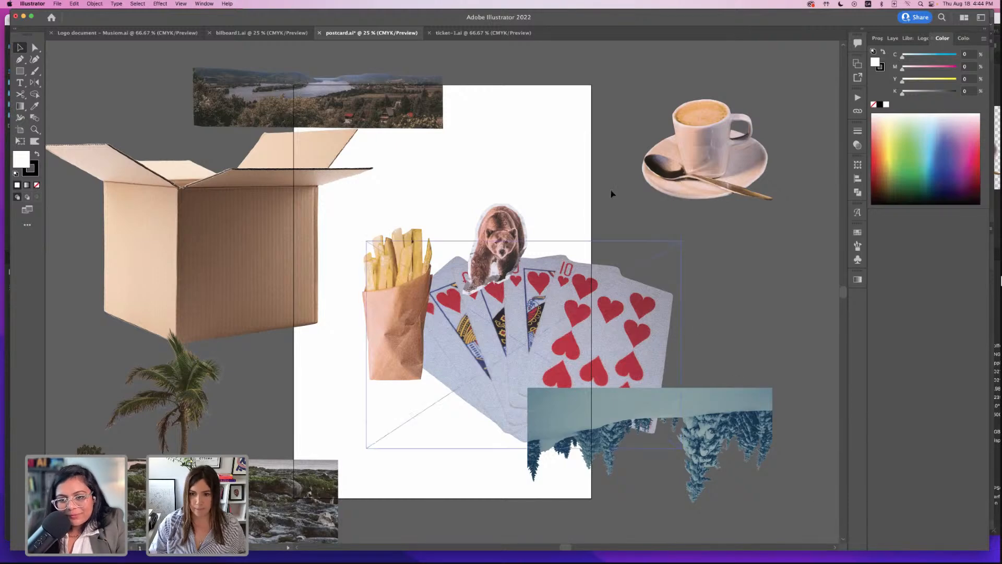
# - Nudge the lake valley image upward, shift the playing cards outward, and bring the coffee cup to the artboard's upper right edge
pyautogui.click(418, 95)
pyautogui.moveTo(418, 95); pyautogui.dragTo(428, 82)
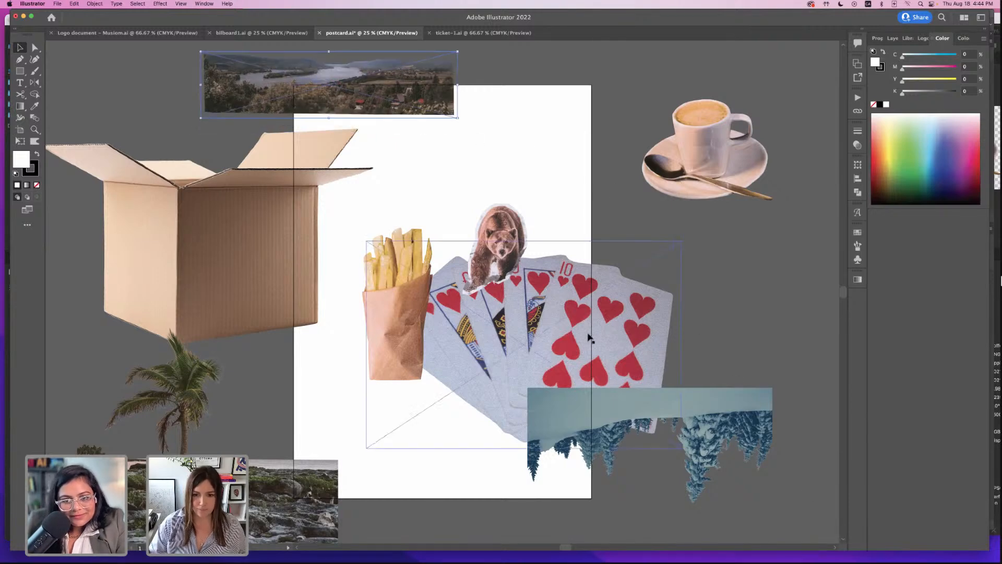
pyautogui.moveTo(595, 337); pyautogui.dragTo(684, 307)
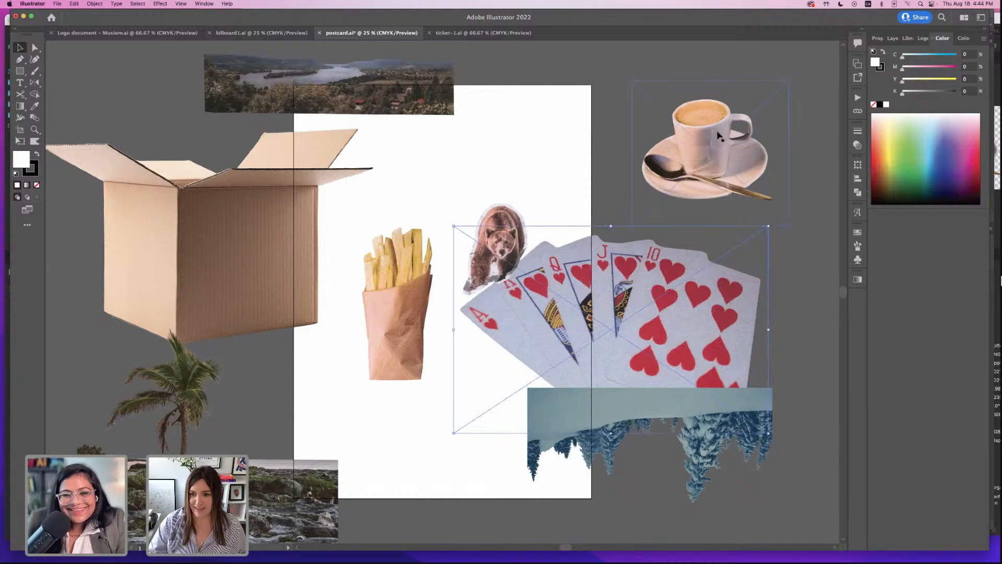
pyautogui.moveTo(719, 136); pyautogui.dragTo(591, 130)
# - Move the playing cards and snowy forest off the artboard's right side and place the cardboard box over its lower right edge
pyautogui.press('super+minus')
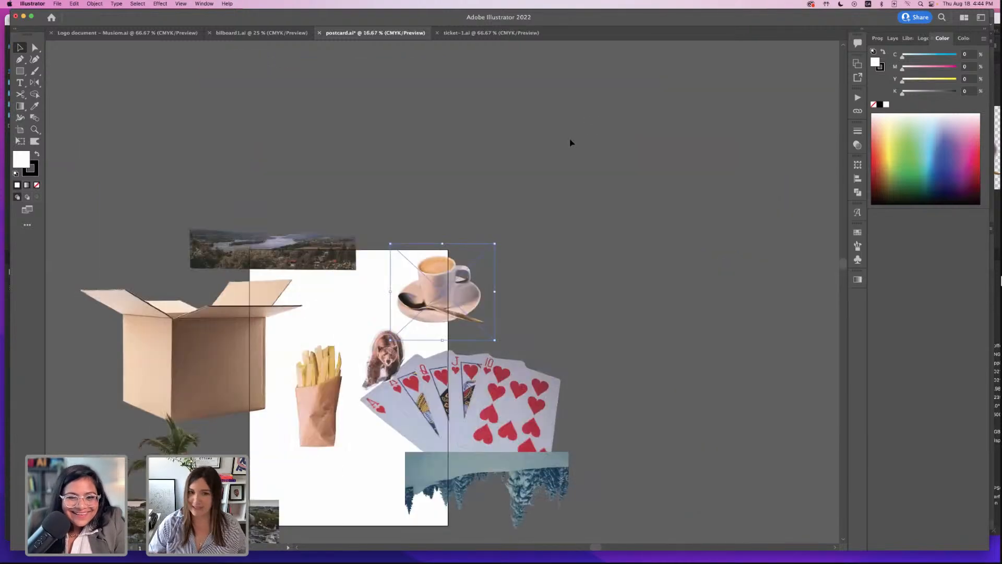
pyautogui.scroll(-3, 627, 119)
pyautogui.hscroll(-2, 626, 119)
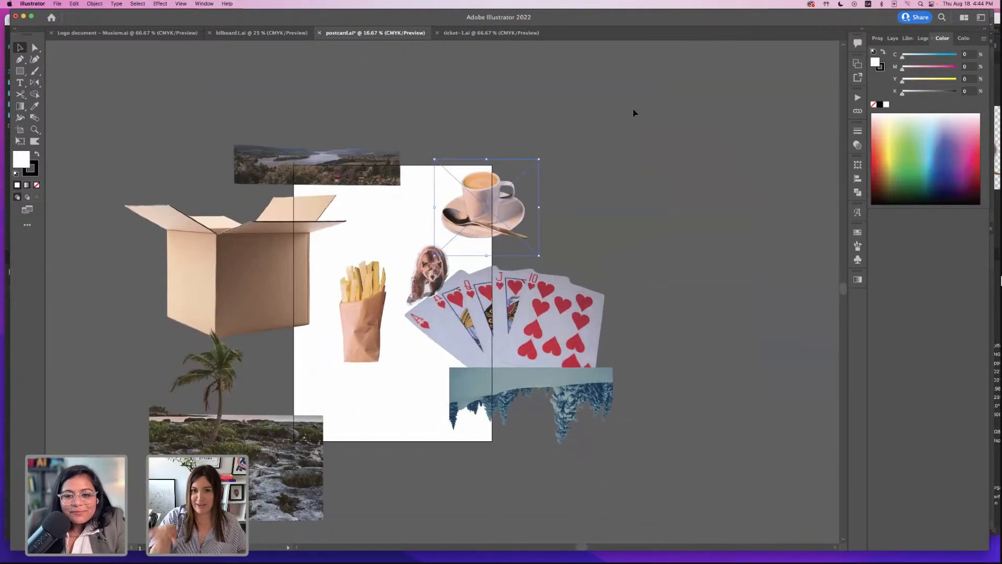
pyautogui.moveTo(252, 269); pyautogui.dragTo(195, 221)
pyautogui.moveTo(509, 385); pyautogui.dragTo(630, 319)
pyautogui.moveTo(558, 409); pyautogui.dragTo(667, 170)
pyautogui.moveTo(151, 223); pyautogui.dragTo(414, 426)
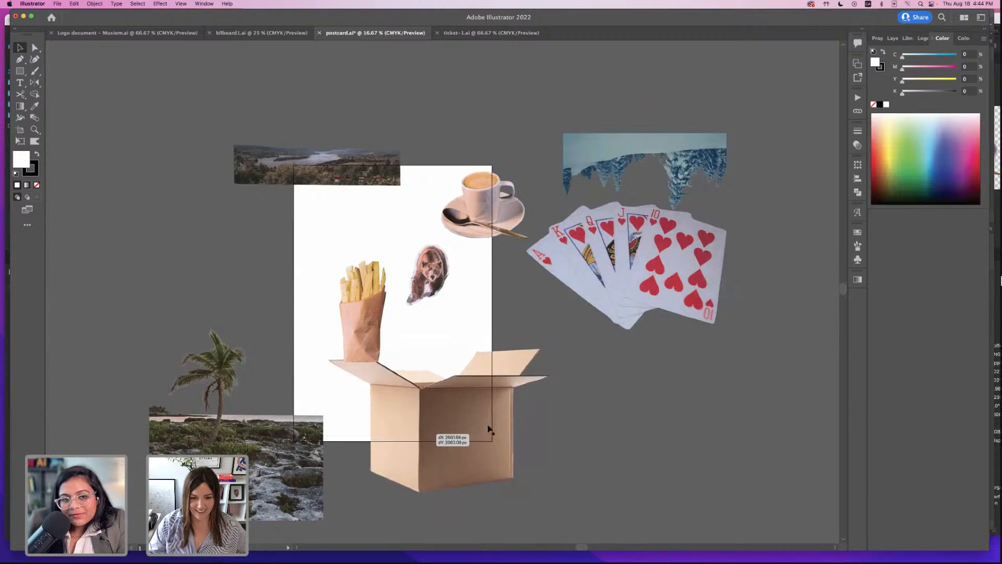
# - Move the fries, lake valley, coffee cup and bear images outward to clear the artboard above the box
pyautogui.moveTo(369, 316); pyautogui.dragTo(218, 260)
pyautogui.moveTo(334, 178); pyautogui.dragTo(314, 129)
pyautogui.moveTo(491, 203); pyautogui.dragTo(471, 134)
pyautogui.moveTo(440, 262); pyautogui.dragTo(652, 369)
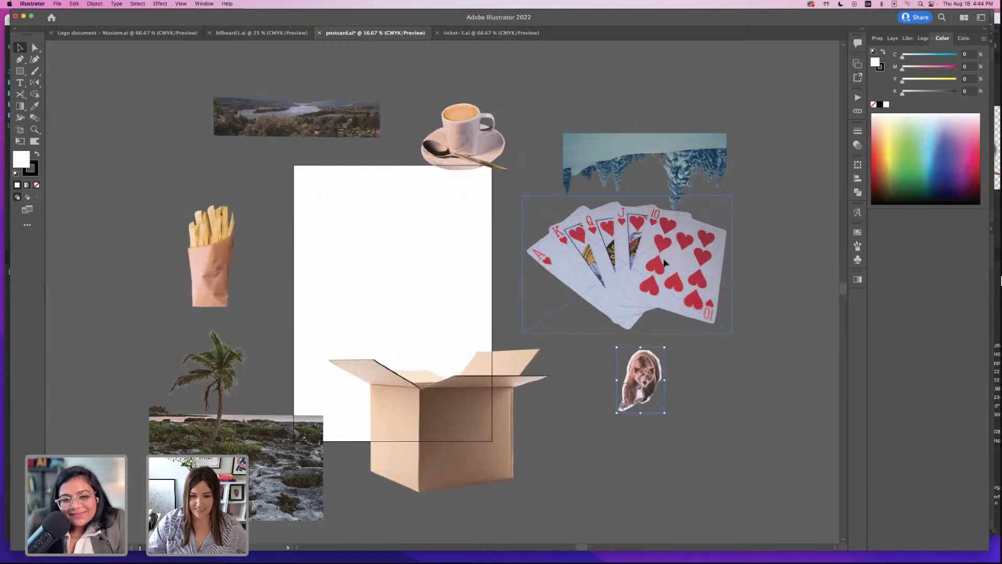
# - Scale down the playing cards and place them across the artboard's right edge, above the cardboard box
pyautogui.moveTo(668, 263); pyautogui.dragTo(601, 272)
pyautogui.moveTo(664, 204); pyautogui.dragTo(591, 252)
pyautogui.moveTo(580, 306); pyautogui.dragTo(538, 290)
pyautogui.click(336, 197)
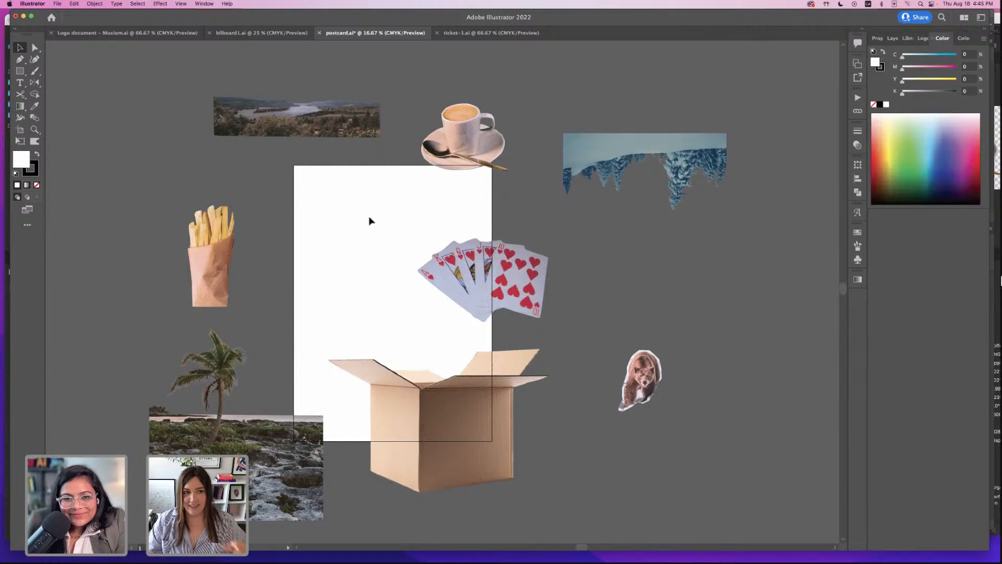
# - Place the snowy forest across the artboard's top, enlarged to full width, and move the coffee cup off to the right
pyautogui.moveTo(598, 154); pyautogui.dragTo(326, 178)
pyautogui.moveTo(496, 128); pyautogui.dragTo(669, 133)
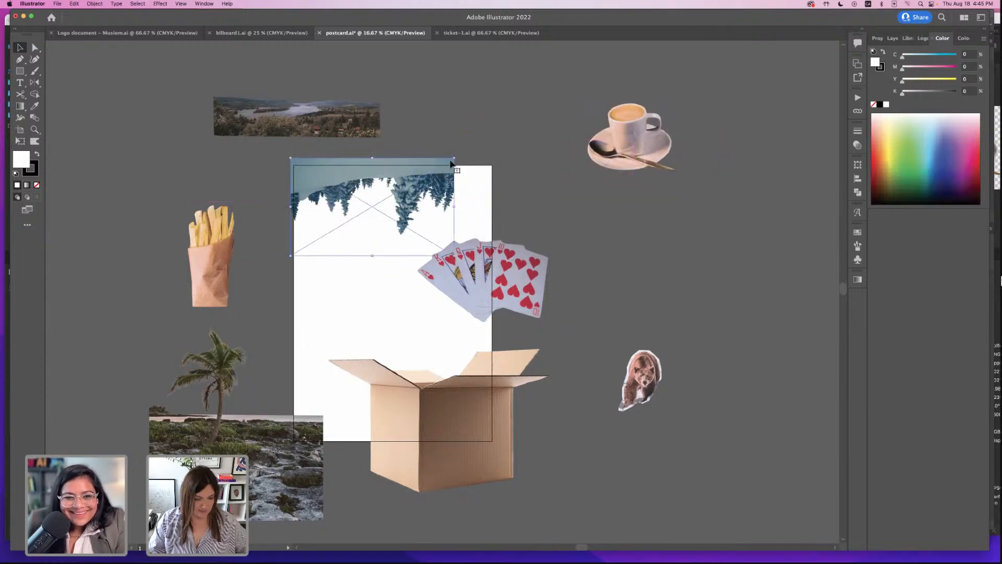
pyautogui.moveTo(492, 147); pyautogui.dragTo(468, 171)
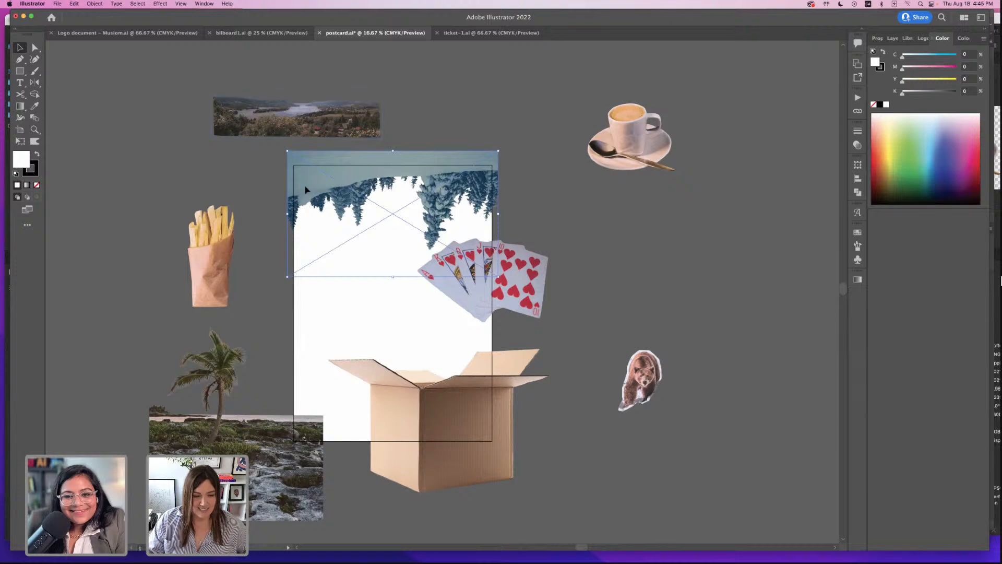
# - Fill the artboard's lower part with the palm landscape, enlarged and sent to the back, and move the cardboard box off to the right
pyautogui.moveTo(239, 371); pyautogui.dragTo(376, 336)
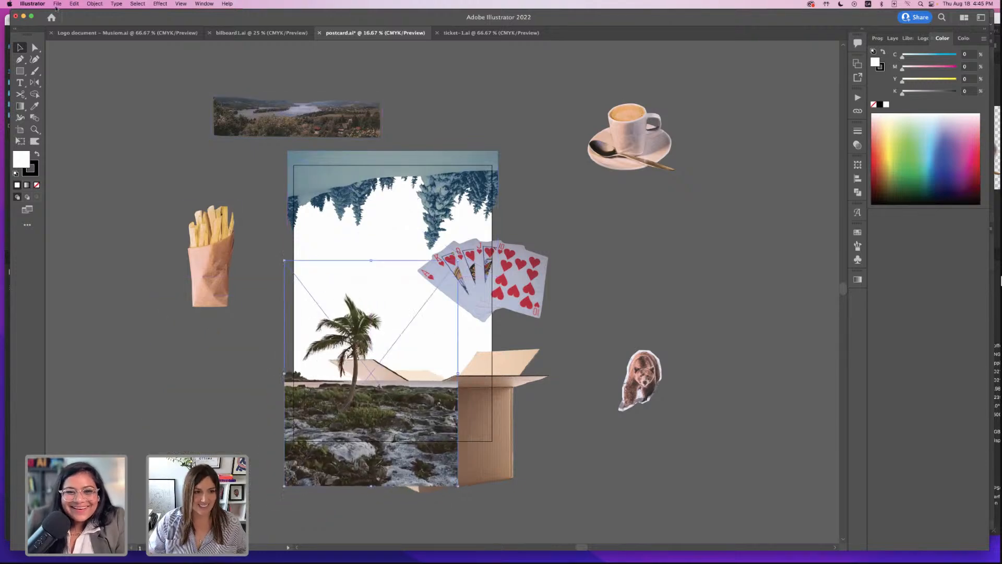
pyautogui.click(94, 3)
pyautogui.moveTo(104, 23)
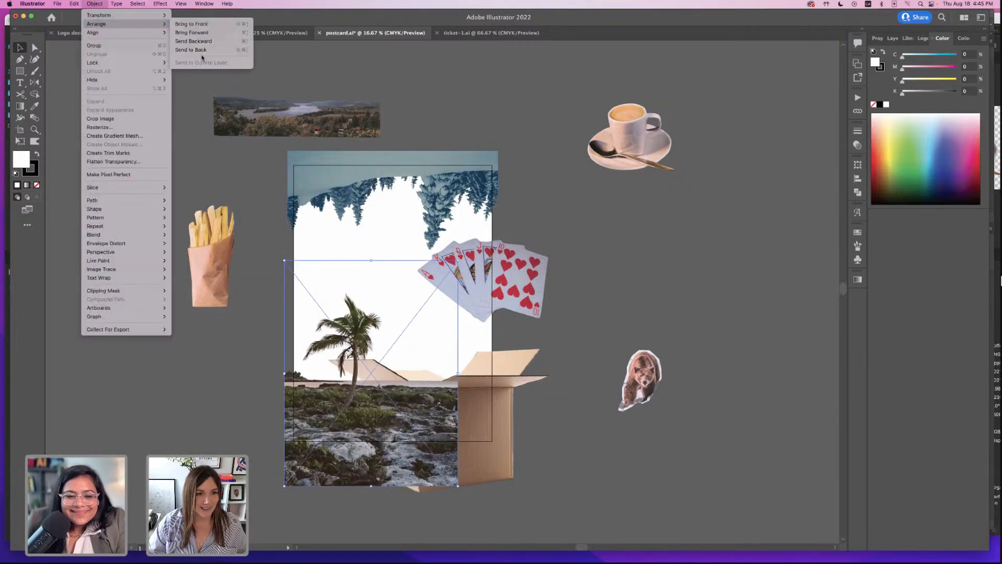
pyautogui.click(209, 48)
pyautogui.moveTo(484, 454); pyautogui.dragTo(762, 381)
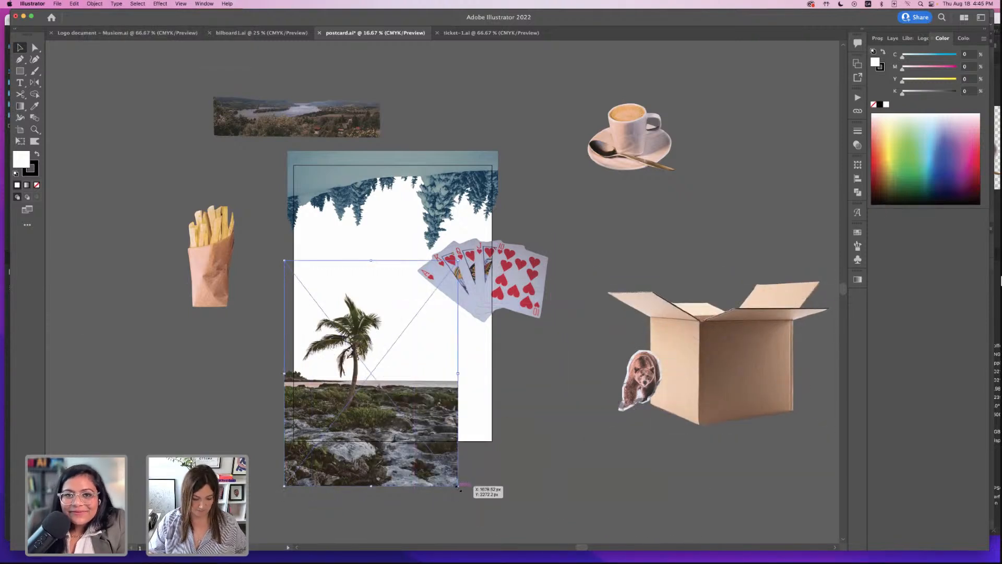
pyautogui.moveTo(459, 486)
pyautogui.mouseDown()
pyautogui.moveTo(500, 539)
pyautogui.moveTo(472, 475)
pyautogui.mouseUp()
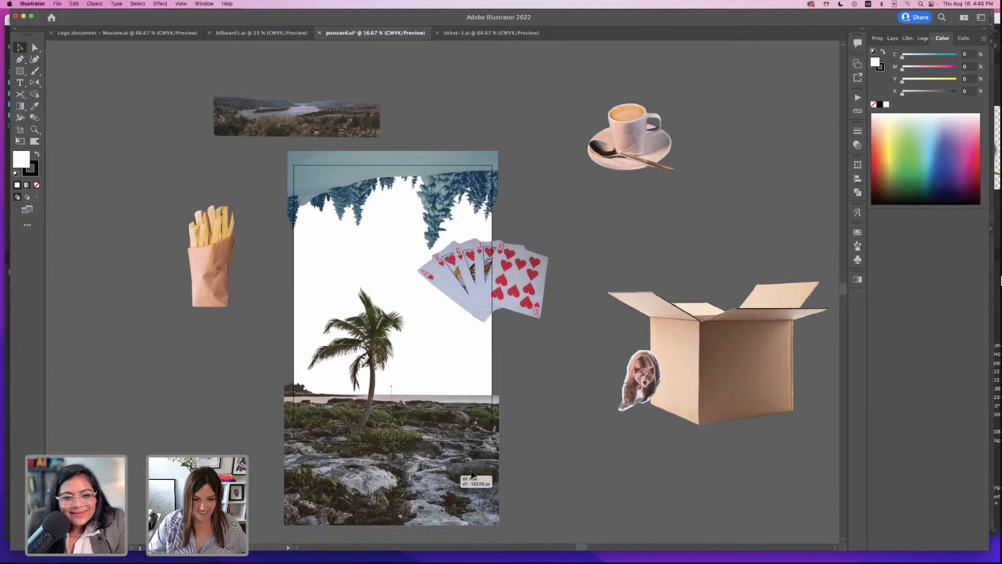
# - Arrange the playing cards over the artboard's lower right edge, the fries at its upper left, and the coffee cup above the cards
pyautogui.moveTo(533, 240); pyautogui.dragTo(519, 337)
pyautogui.moveTo(278, 232); pyautogui.dragTo(320, 282)
pyautogui.click(518, 202)
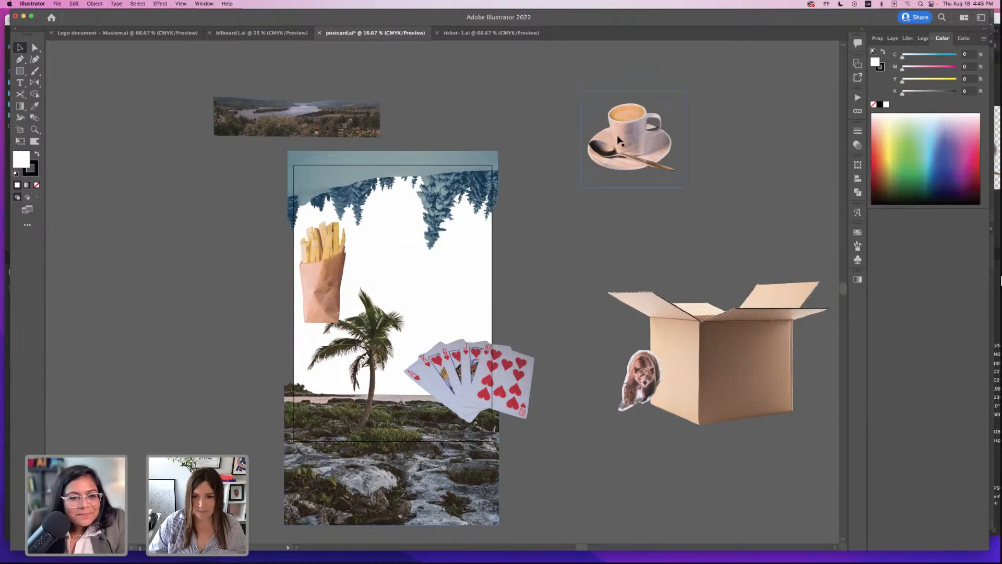
pyautogui.moveTo(618, 140); pyautogui.dragTo(482, 286)
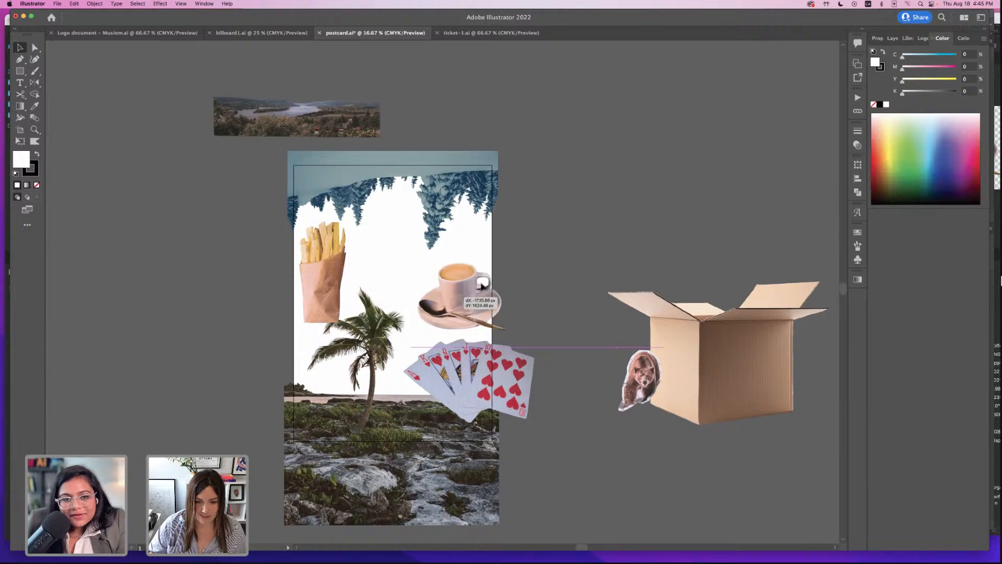
pyautogui.click(94, 3)
pyautogui.click(99, 73)
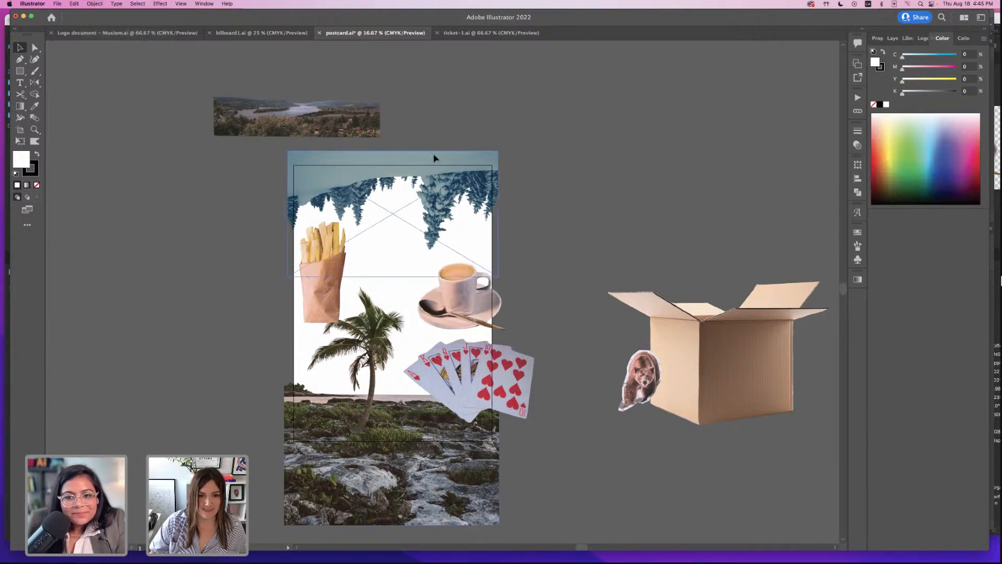
# - Move the snowy forest and palm landscape off the artboard's left side and spread the enlarged lake valley across its bottom
pyautogui.moveTo(433, 157); pyautogui.dragTo(185, 180)
pyautogui.moveTo(366, 493); pyautogui.dragTo(59, 462)
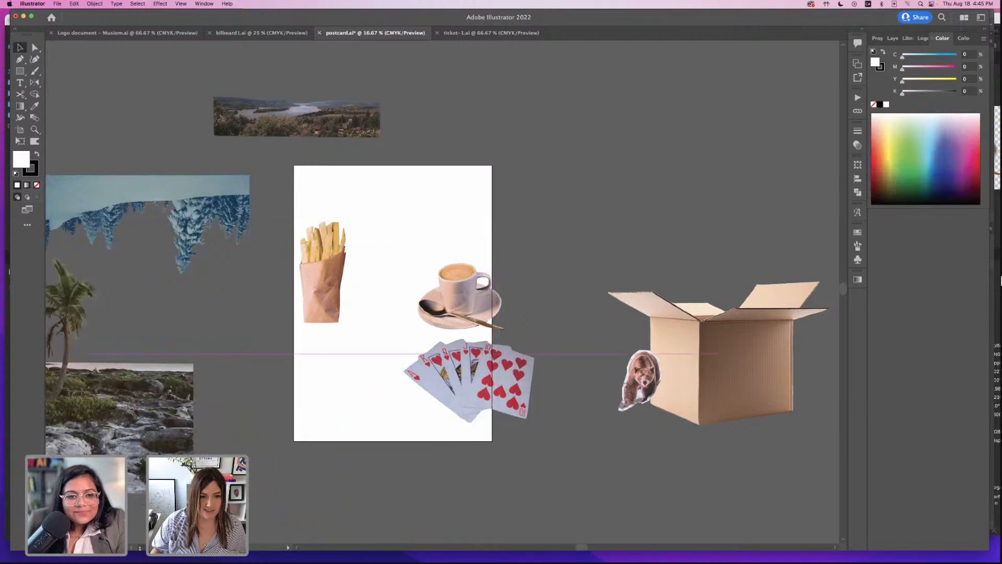
pyautogui.moveTo(328, 137); pyautogui.dragTo(555, 360)
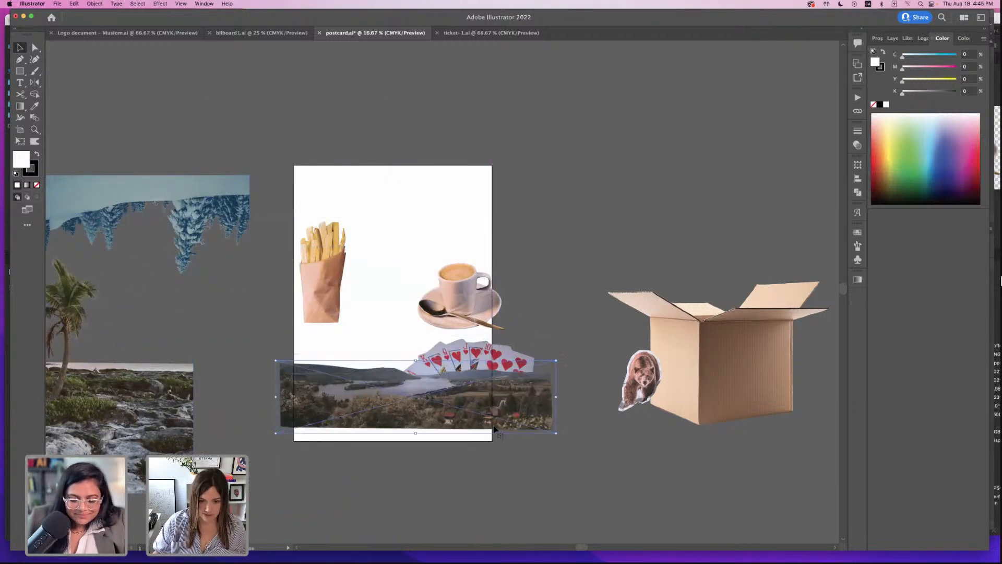
pyautogui.moveTo(385, 408); pyautogui.dragTo(379, 425)
# - Move the playing cards off the artboard's upper right, lower the coffee cup to just above the lake valley, and nudge the fries upward
pyautogui.moveTo(508, 368); pyautogui.dragTo(600, 160)
pyautogui.moveTo(464, 308); pyautogui.dragTo(452, 372)
pyautogui.moveTo(339, 286); pyautogui.dragTo(345, 274)
pyautogui.moveTo(460, 372); pyautogui.dragTo(449, 352)
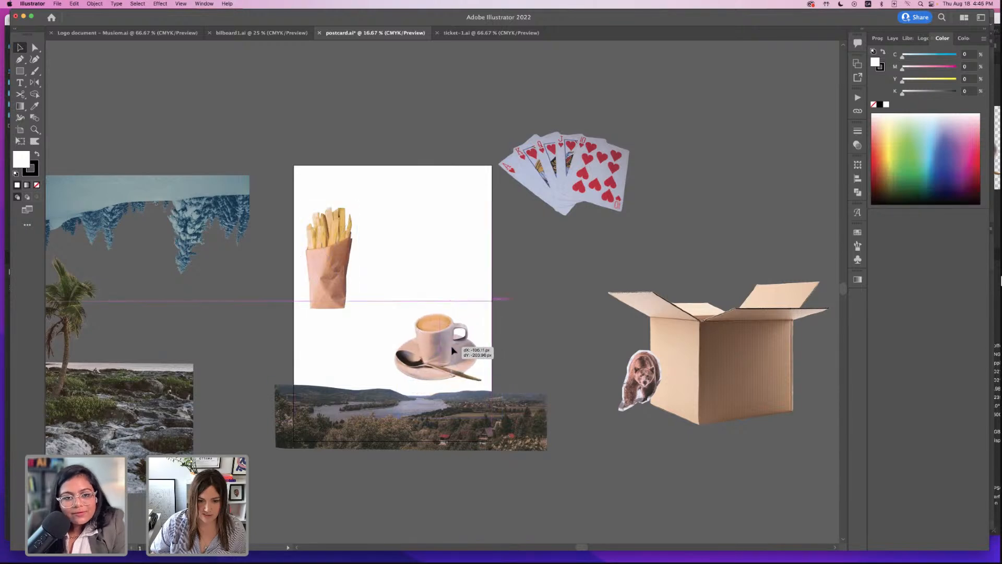
# - Bring the bear onto the artboard above the coffee cup, and undo its further move toward the centre
pyautogui.click(630, 376)
pyautogui.hscroll(-1, 630, 376)
pyautogui.moveTo(641, 385); pyautogui.dragTo(472, 274)
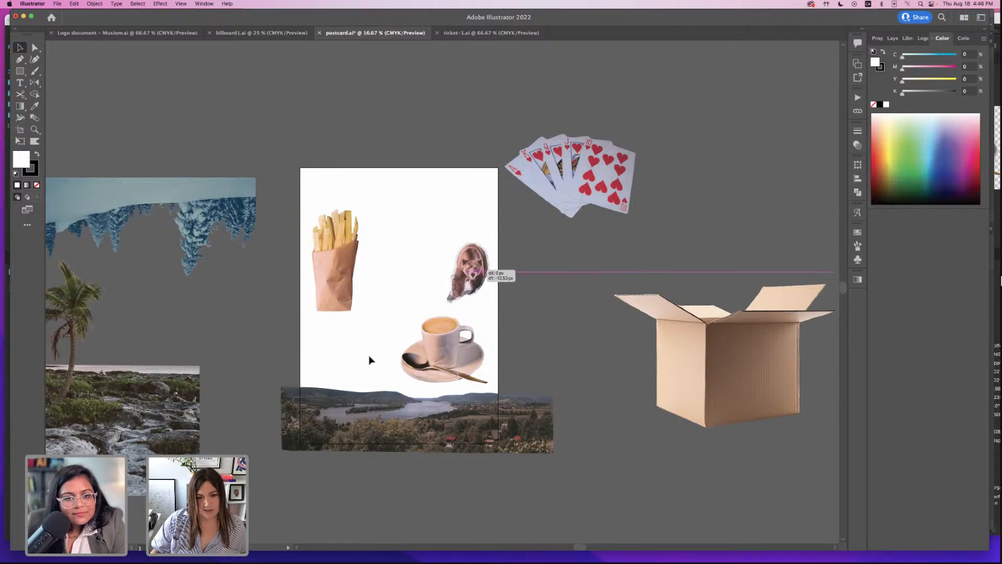
pyautogui.click(380, 385)
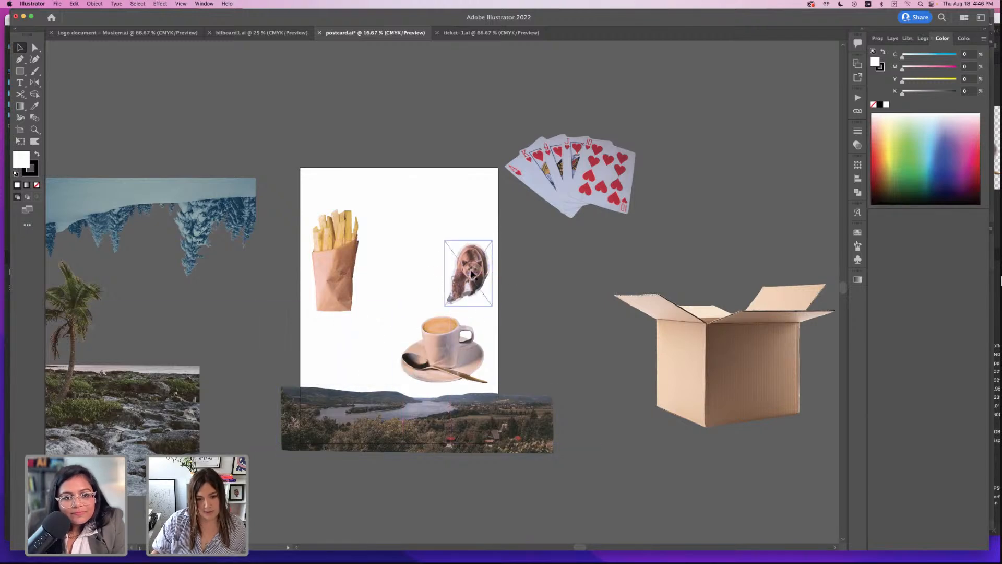
pyautogui.moveTo(469, 273); pyautogui.dragTo(388, 298)
pyautogui.press('super+z')
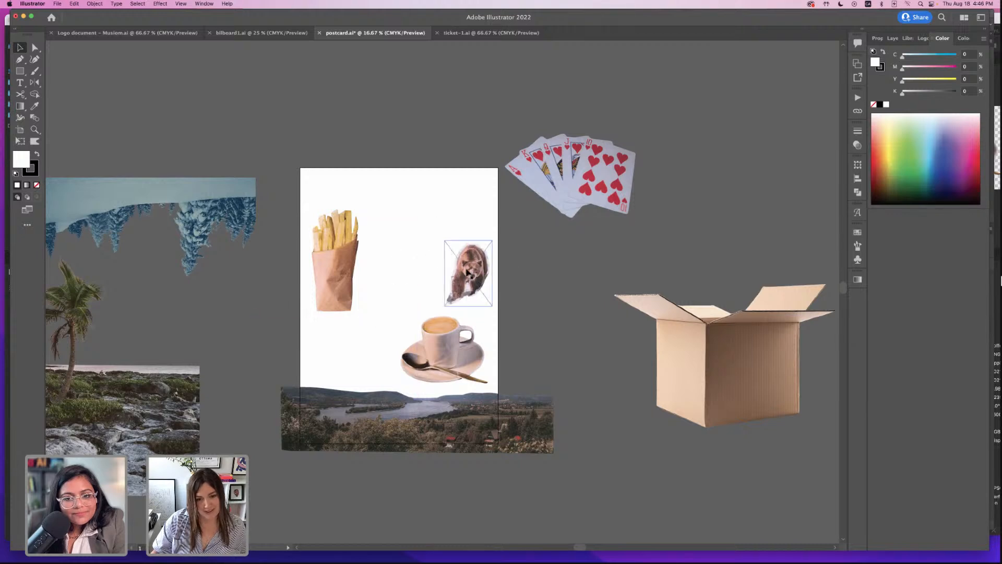
# - Bring the bear to the front and stand it on the lake valley at the artboard's lower left
pyautogui.scroll(-2, 533, 292)
pyautogui.press('super+equal')
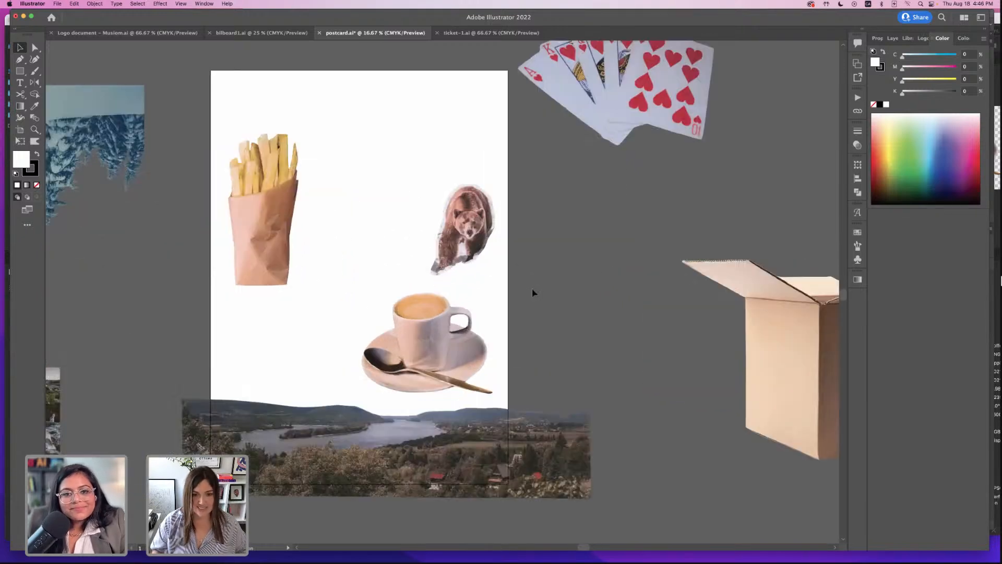
pyautogui.moveTo(453, 234); pyautogui.dragTo(312, 350)
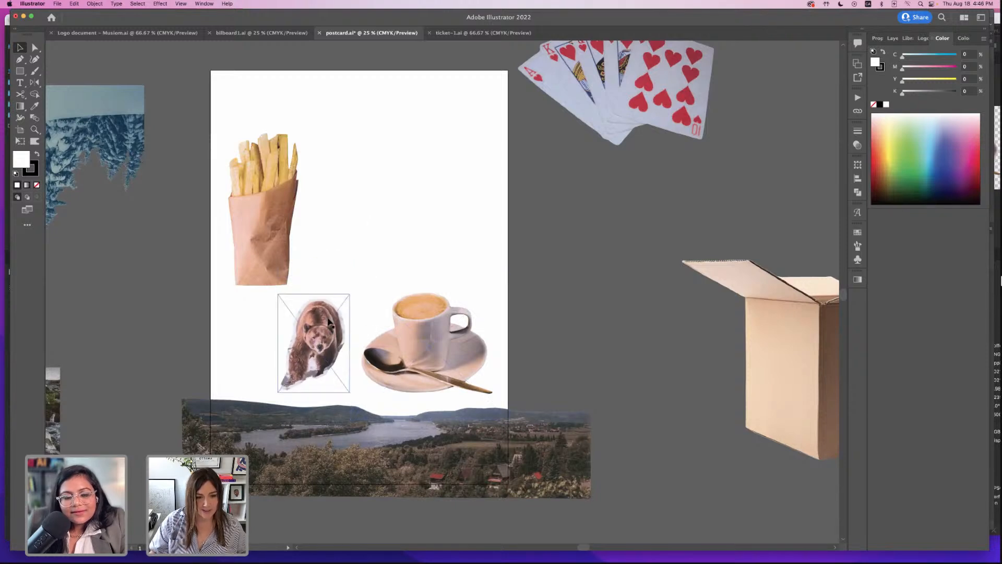
pyautogui.moveTo(339, 319); pyautogui.dragTo(327, 328)
pyautogui.click(94, 5)
pyautogui.moveTo(99, 24)
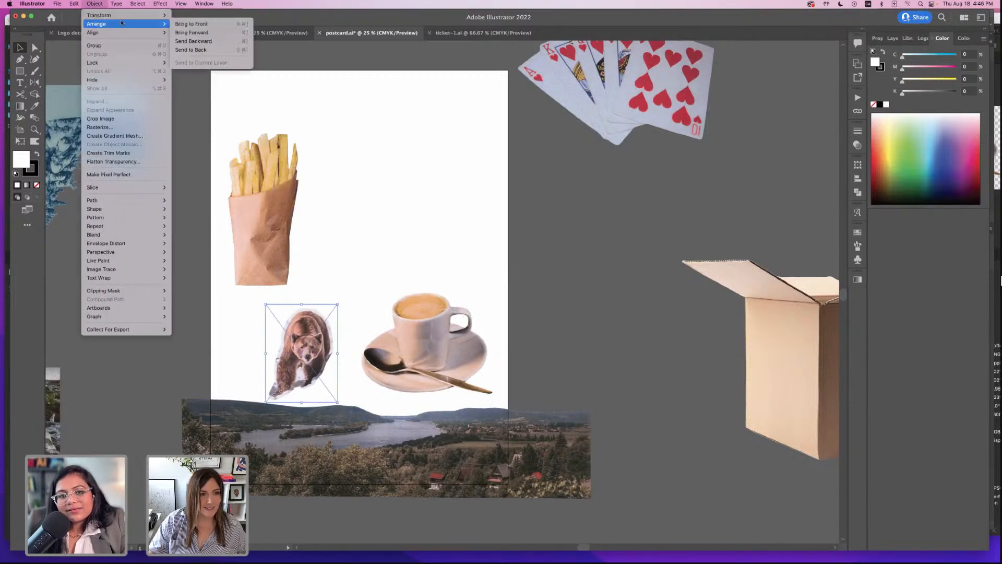
pyautogui.click(197, 24)
pyautogui.moveTo(315, 335); pyautogui.dragTo(275, 368)
pyautogui.click(334, 318)
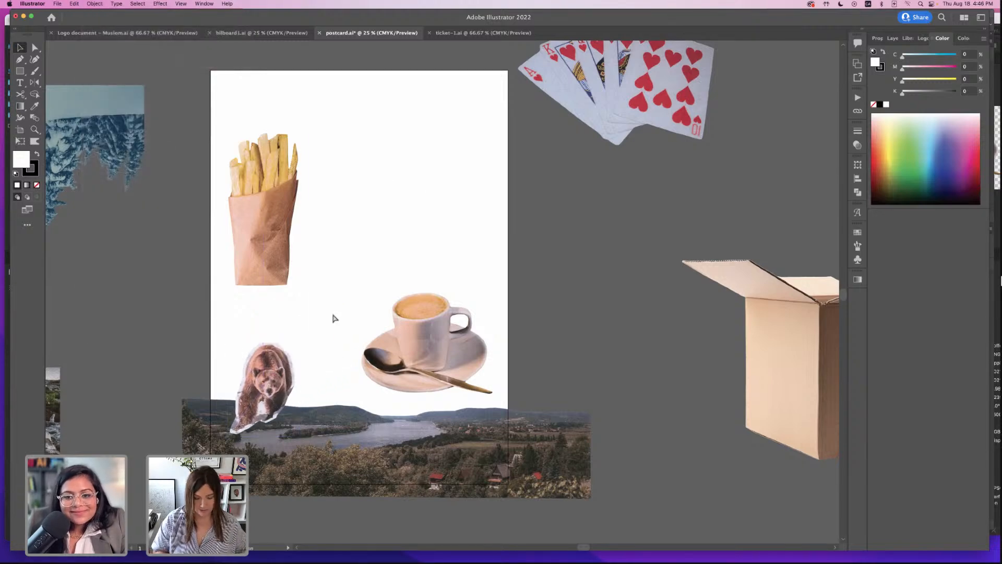
# - Switch to Adobe Bridge, minimize the Mockup window, and open the Collage collection's Body Parts folder in the other window
pyautogui.press('super+minus')
pyautogui.moveTo(642, 551)
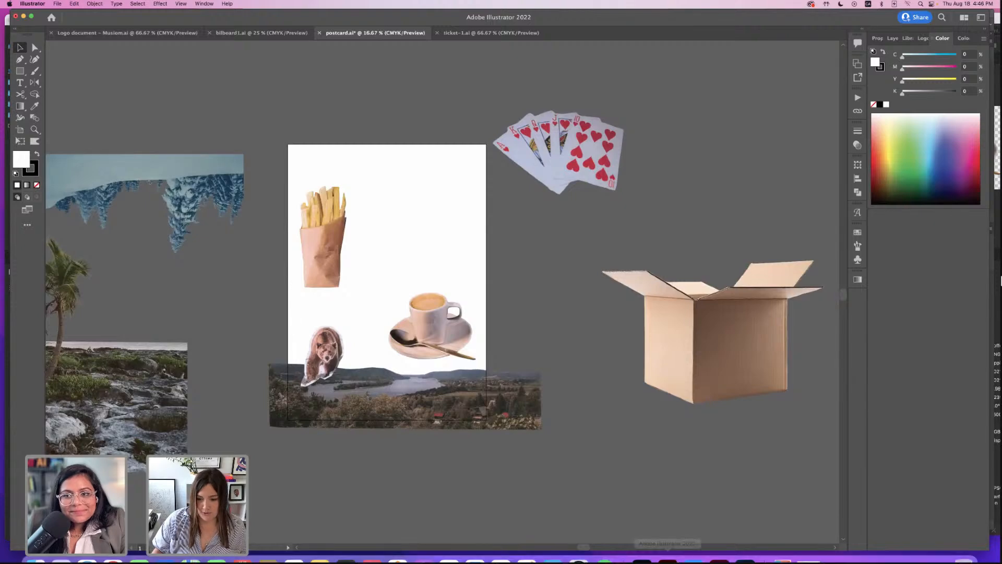
pyautogui.click(647, 552)
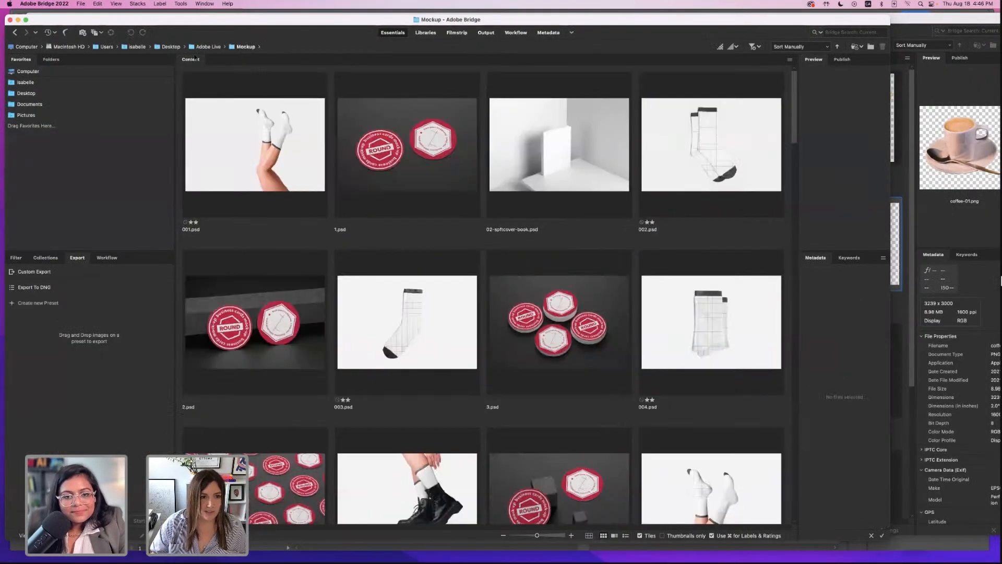
pyautogui.click(18, 19)
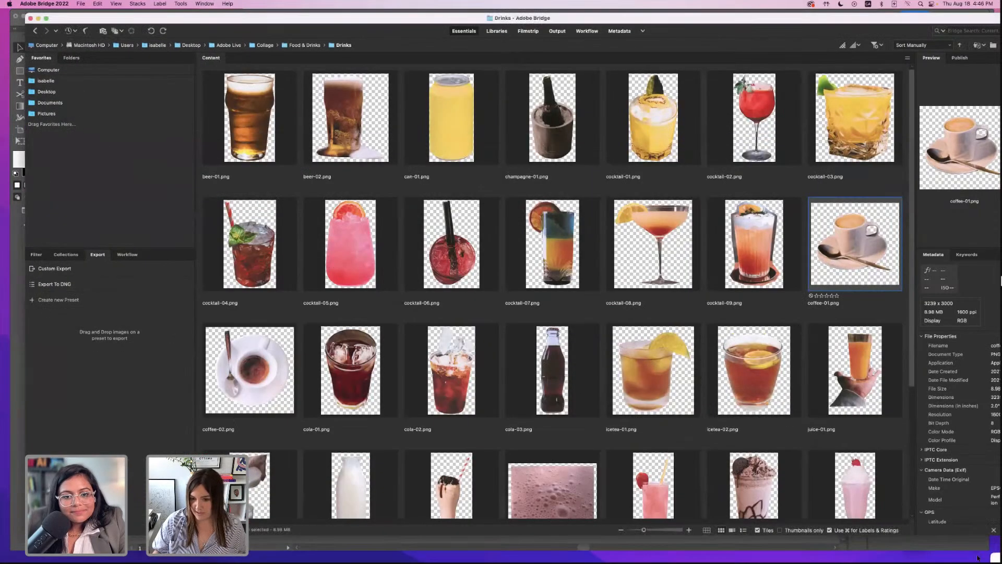
pyautogui.moveTo(396, 22); pyautogui.dragTo(401, 168)
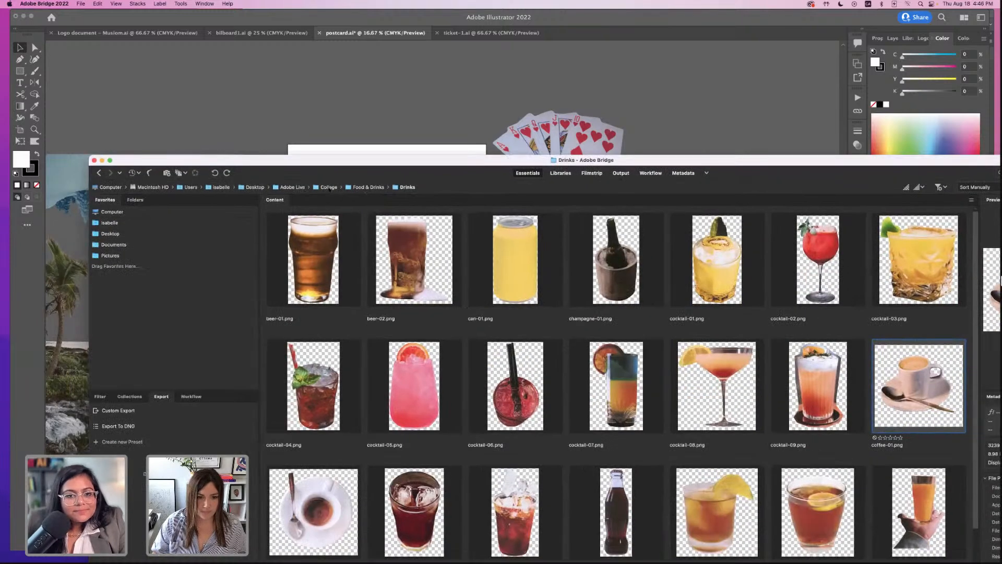
pyautogui.click(328, 187)
pyautogui.doubleClick(515, 275)
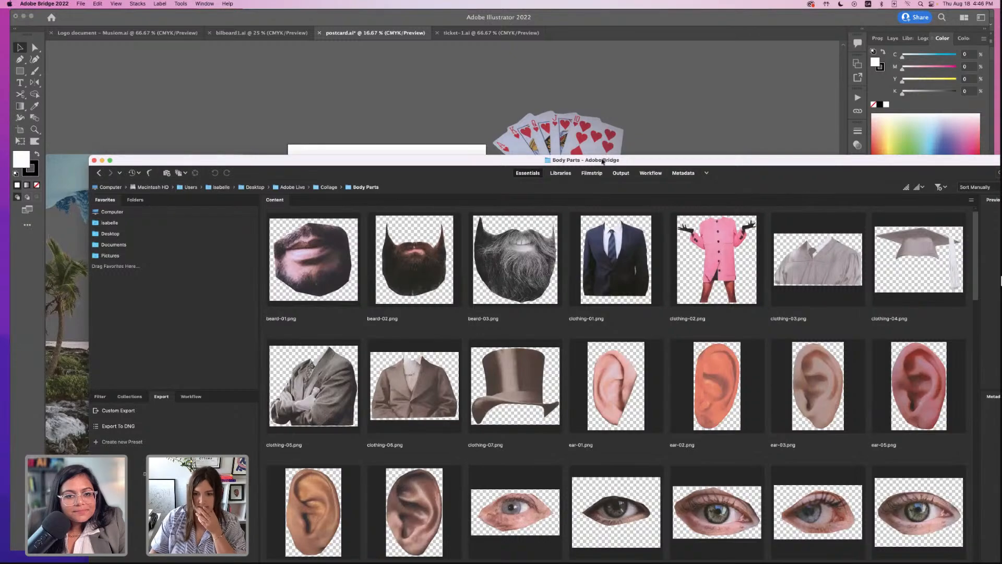
# - Bring clothing-02.png from the Body Parts folder into the postcard document
pyautogui.moveTo(602, 161); pyautogui.dragTo(522, 130)
pyautogui.moveTo(627, 133); pyautogui.dragTo(628, 208)
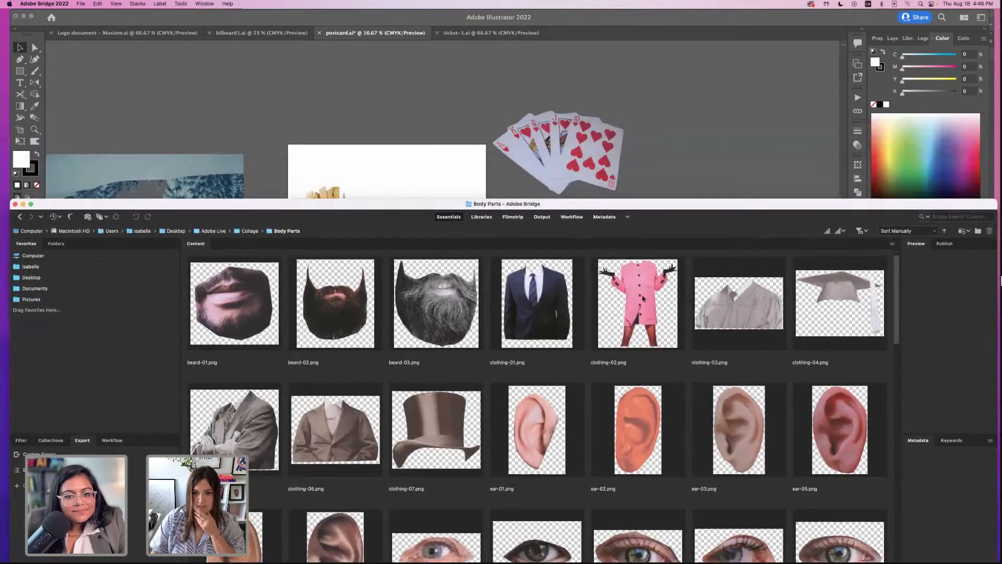
pyautogui.moveTo(637, 303); pyautogui.dragTo(422, 111)
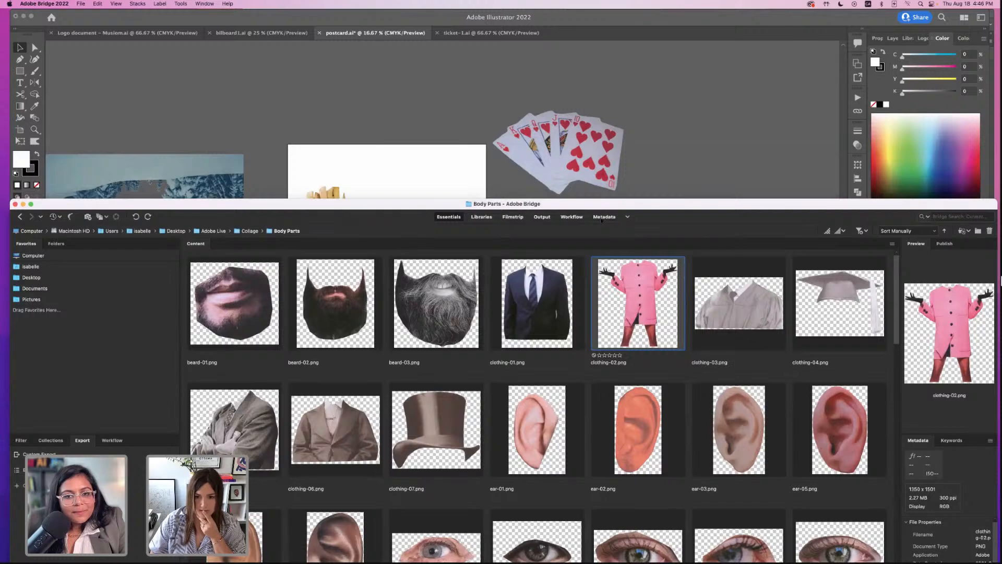
pyautogui.moveTo(593, 174); pyautogui.dragTo(596, 11)
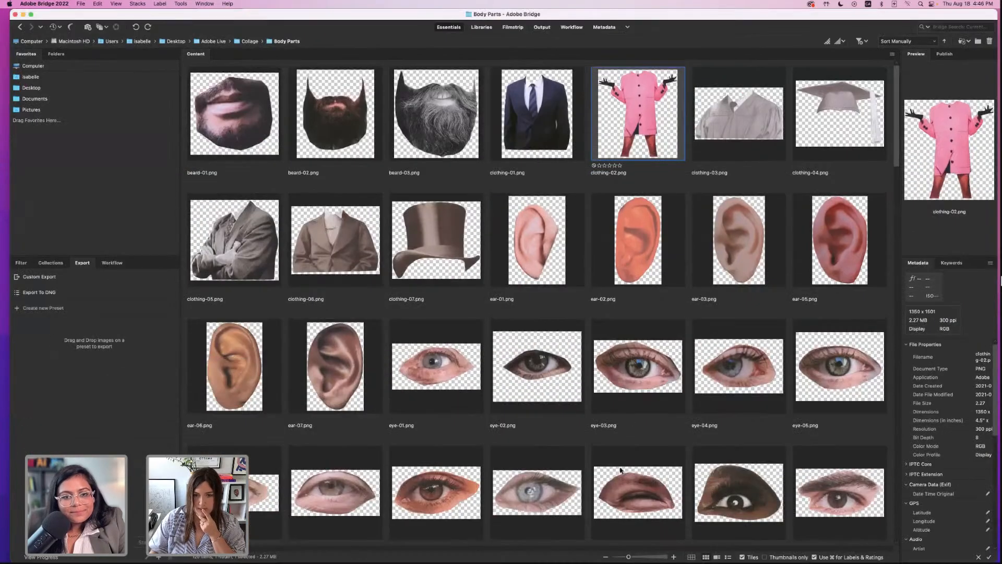
# - Open eye-03.png and eye-11.png together from the Body Parts folder in Adobe Illustrator 2022
pyautogui.moveTo(513, 14); pyautogui.dragTo(555, 21)
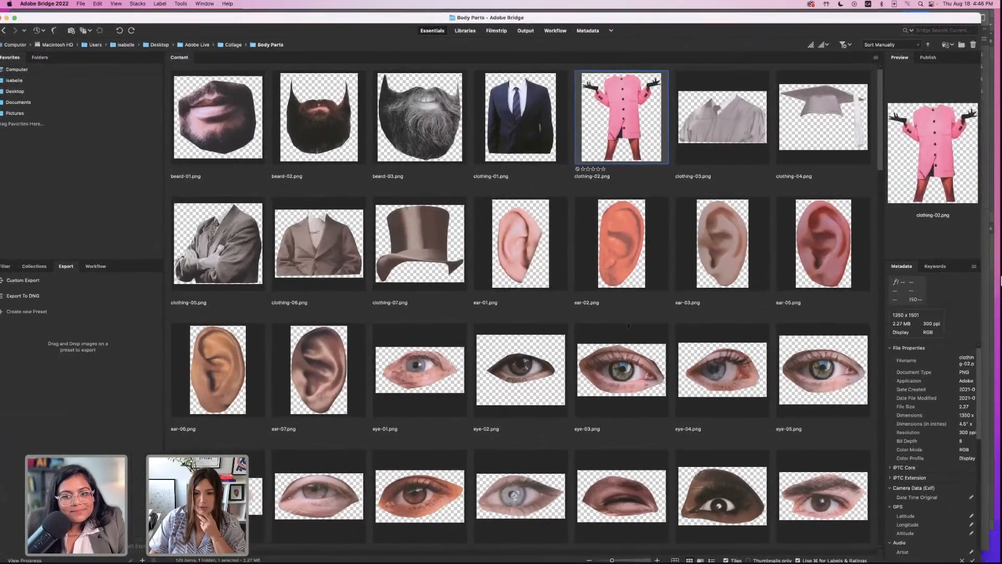
pyautogui.click(625, 372)
pyautogui.press('super+minus')
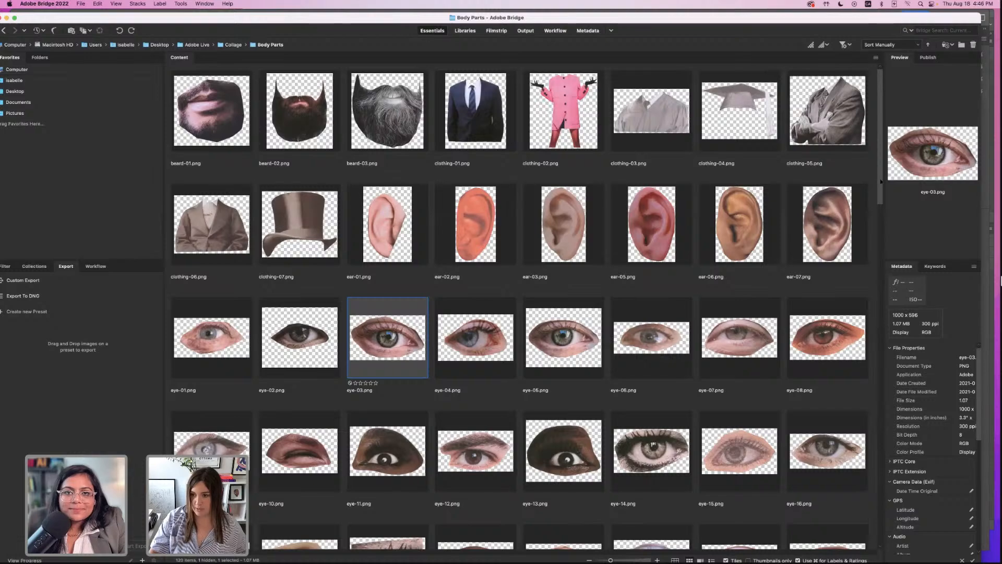
pyautogui.moveTo(881, 181); pyautogui.dragTo(878, 222)
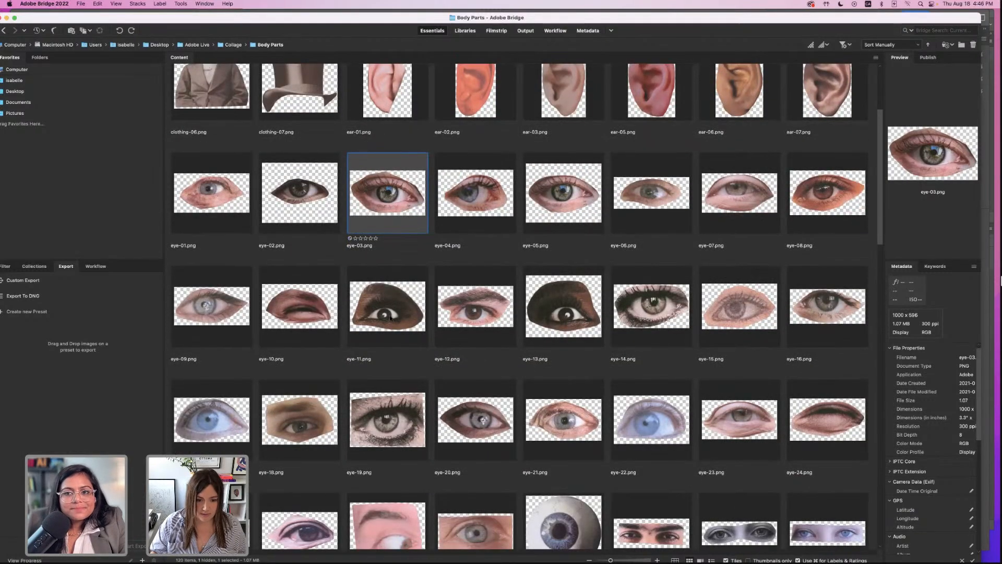
pyautogui.keyDown('shift'); pyautogui.click(395, 322); pyautogui.keyUp('shift')
pyautogui.click(390, 256)
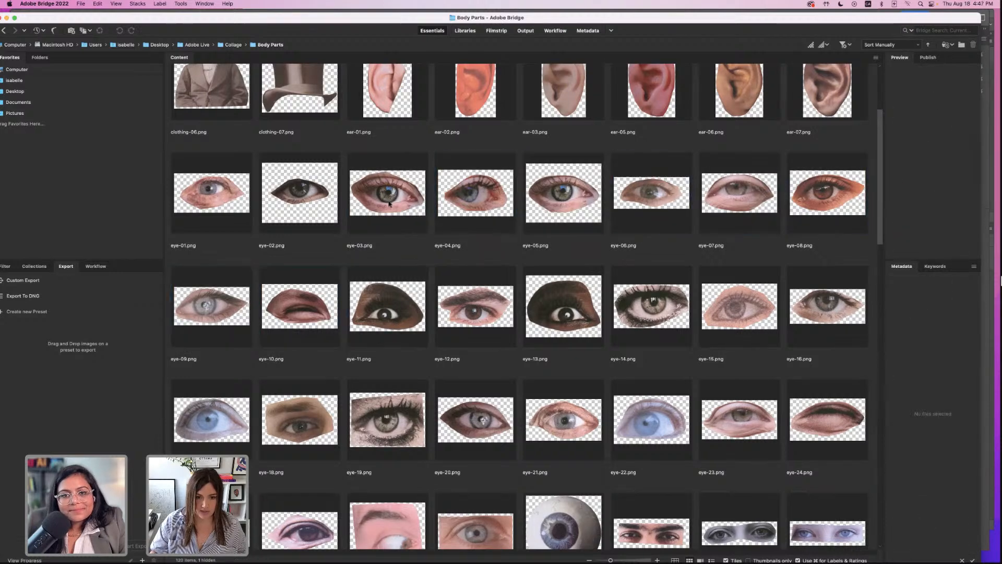
pyautogui.click(388, 201)
pyautogui.keyDown('super'); pyautogui.click(395, 308); pyautogui.keyUp('super')
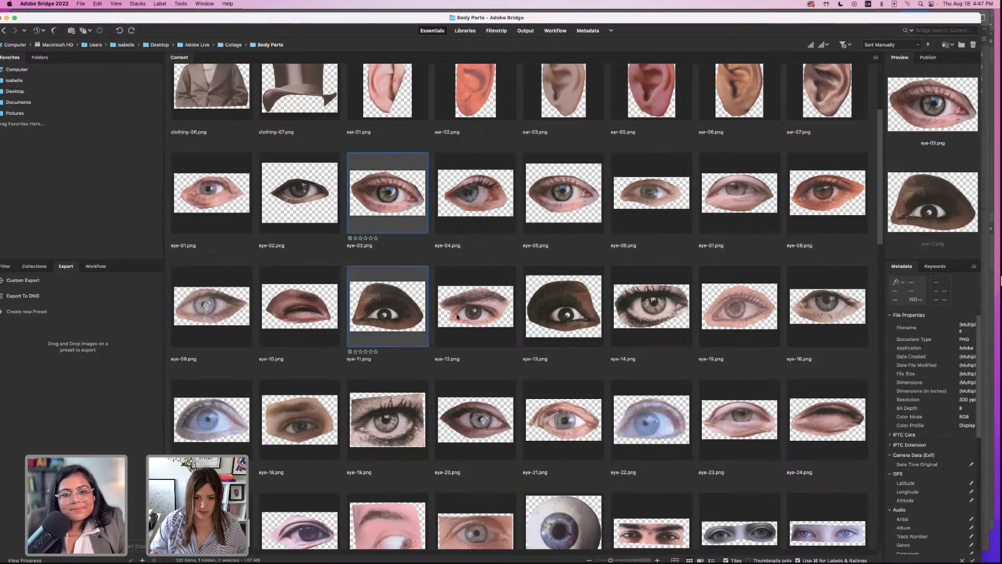
pyautogui.rightClick(403, 304)
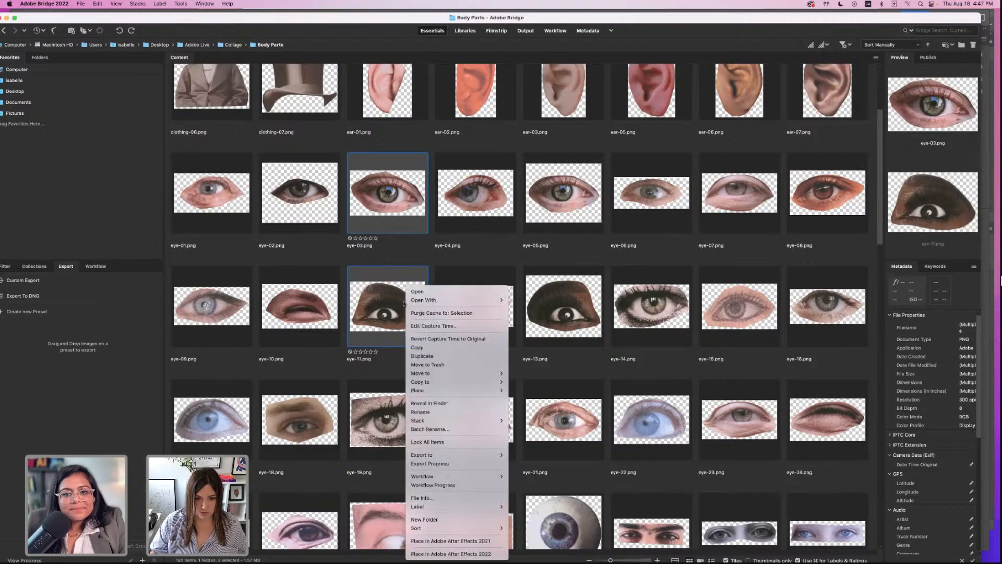
pyautogui.moveTo(437, 301)
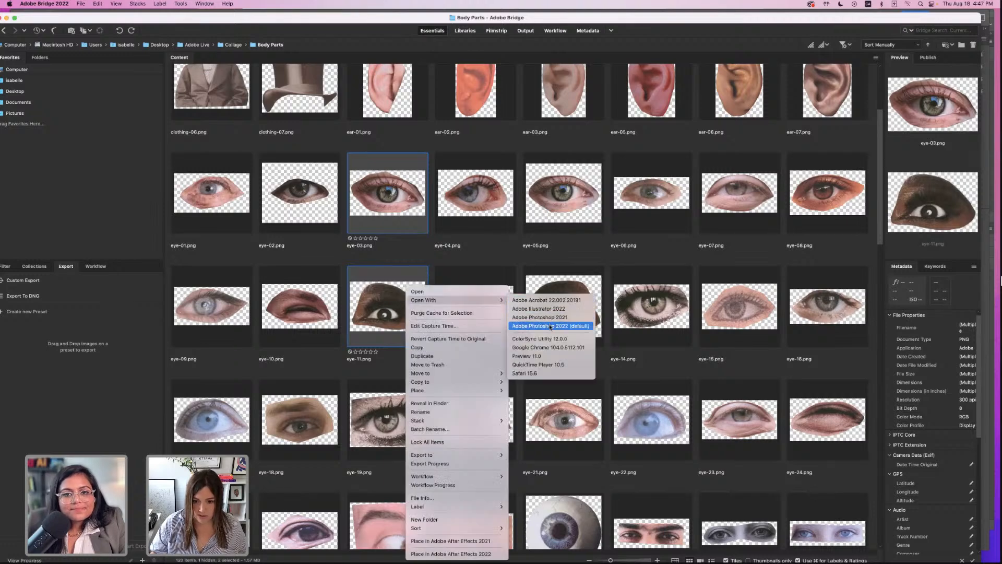
pyautogui.click(554, 308)
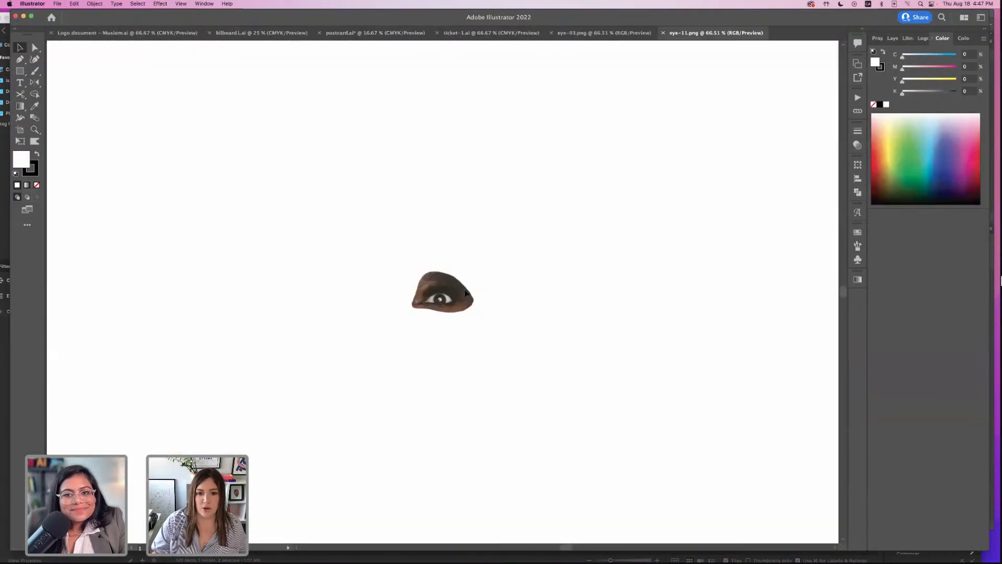
# - Transfer the eye-11.png cut-out into the postcard document, enlarge it, and place it above the coffee cup
pyautogui.moveTo(466, 293); pyautogui.dragTo(439, 274)
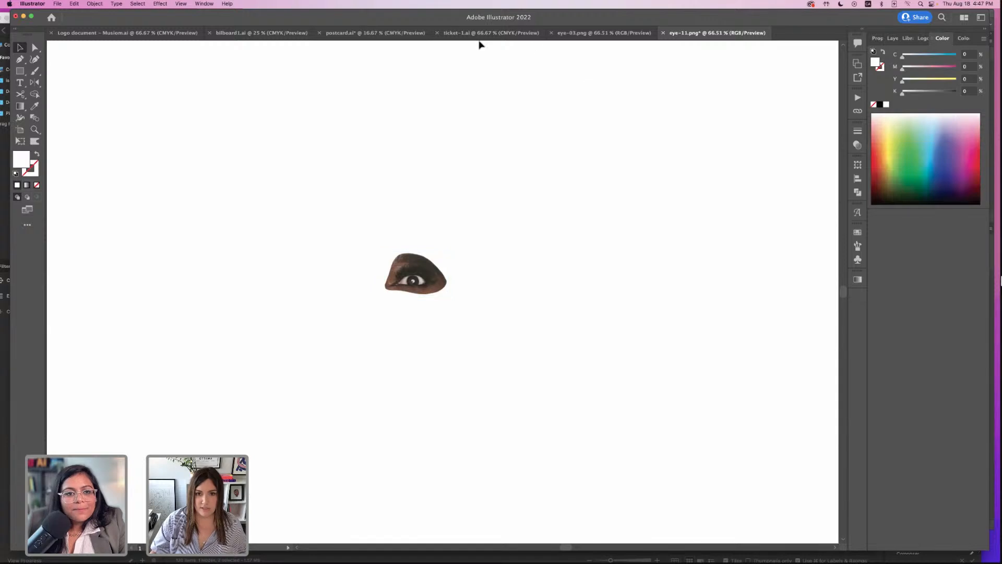
pyautogui.click(375, 33)
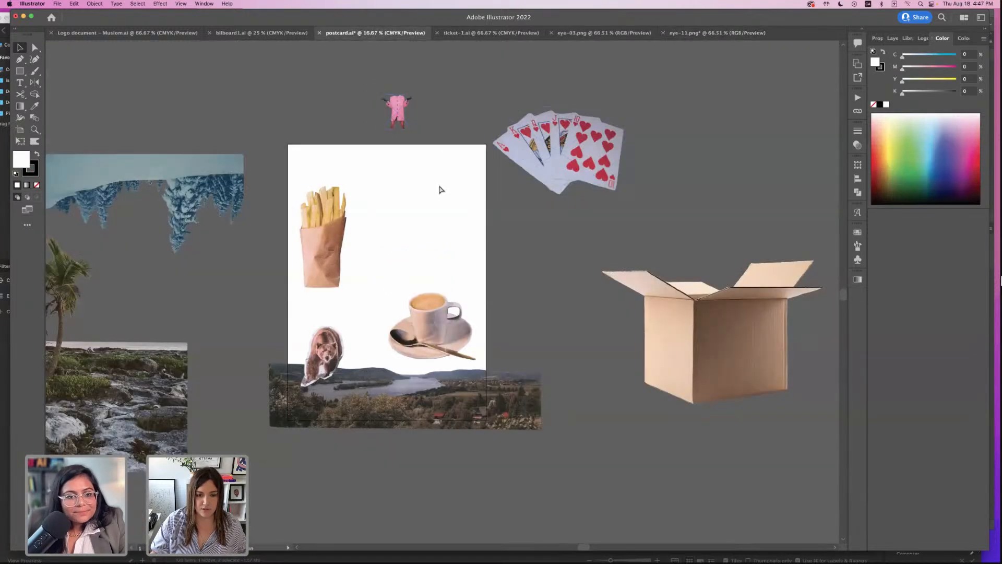
pyautogui.press('super+v')
pyautogui.moveTo(452, 285); pyautogui.dragTo(503, 251)
pyautogui.moveTo(486, 292); pyautogui.dragTo(434, 242)
pyautogui.click(677, 77)
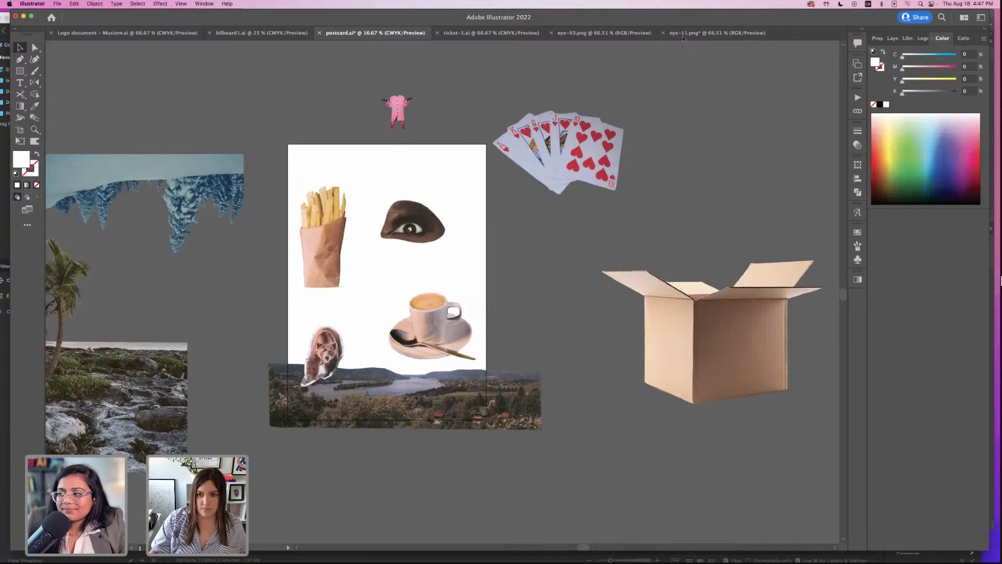
# - Close the eye-11.png document without saving its changes
pyautogui.click(683, 35)
pyautogui.click(664, 33)
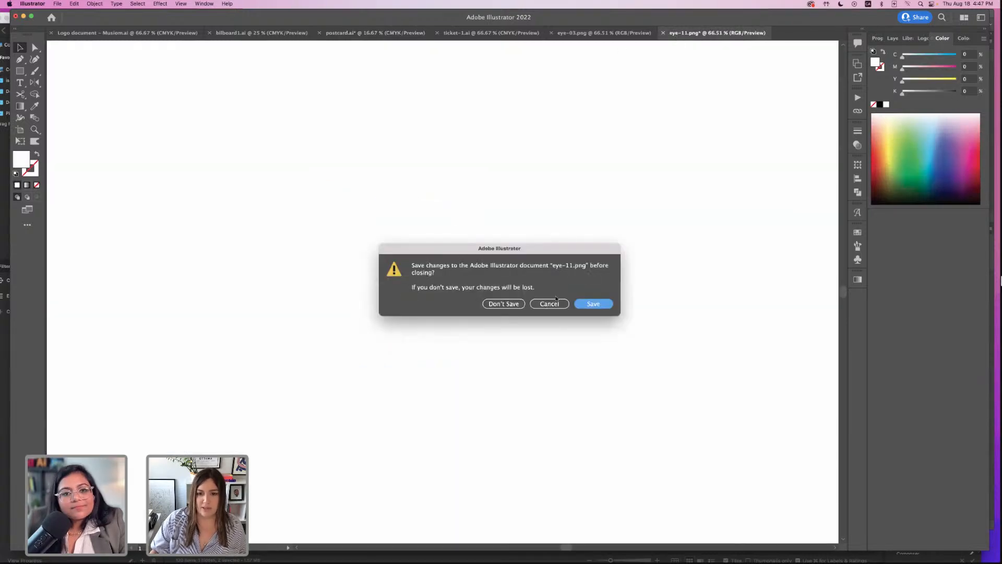
pyautogui.click(503, 304)
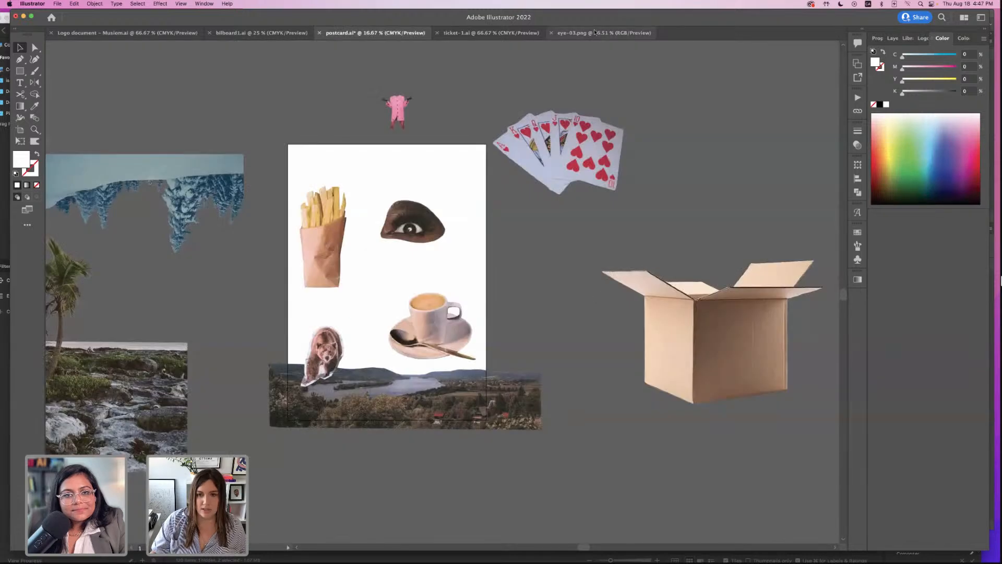
# - Transfer the eye-03.png cut-out into the postcard, close its source document, and enlarge the eye to about four times its pasted width
pyautogui.click(603, 32)
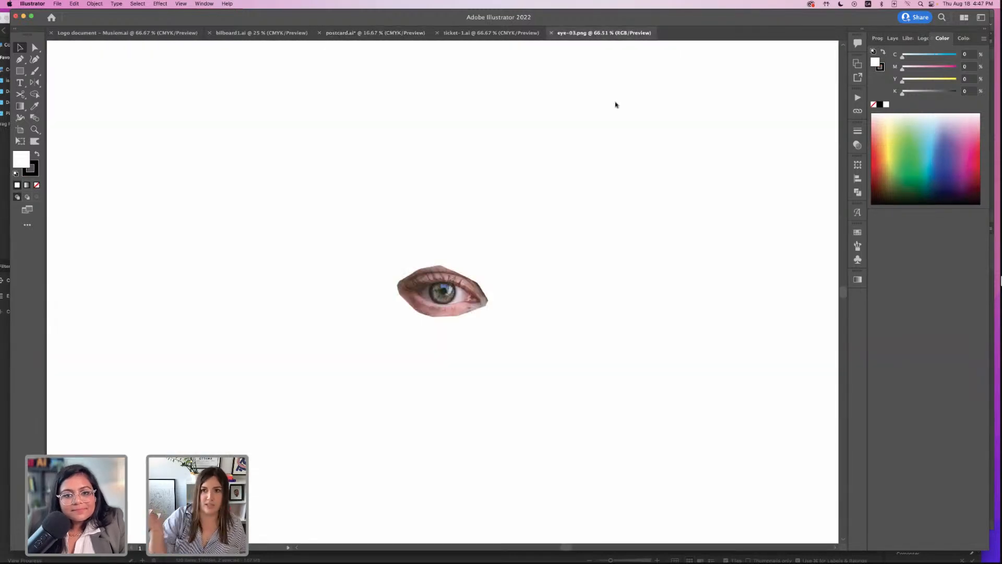
pyautogui.click(448, 297)
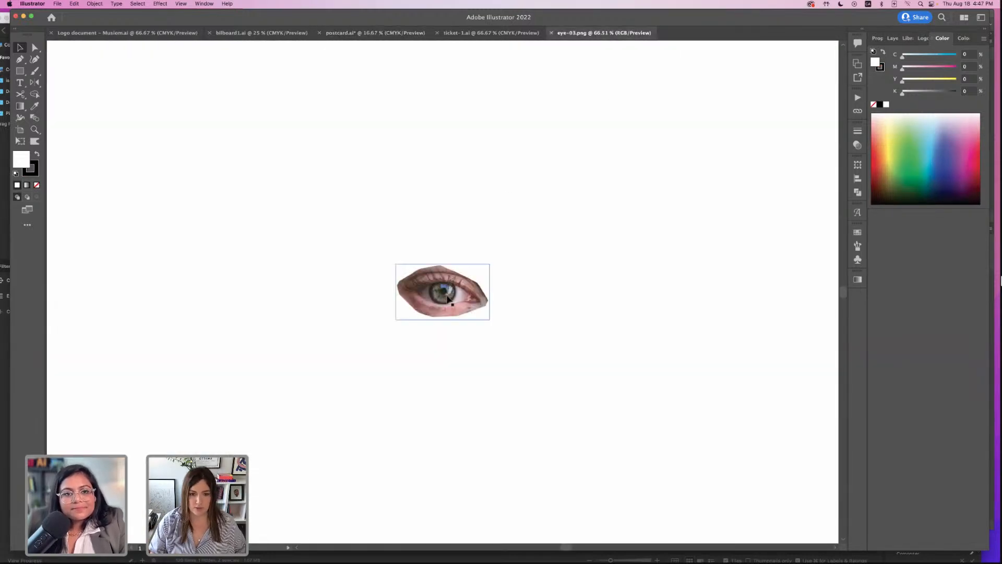
pyautogui.click(563, 45)
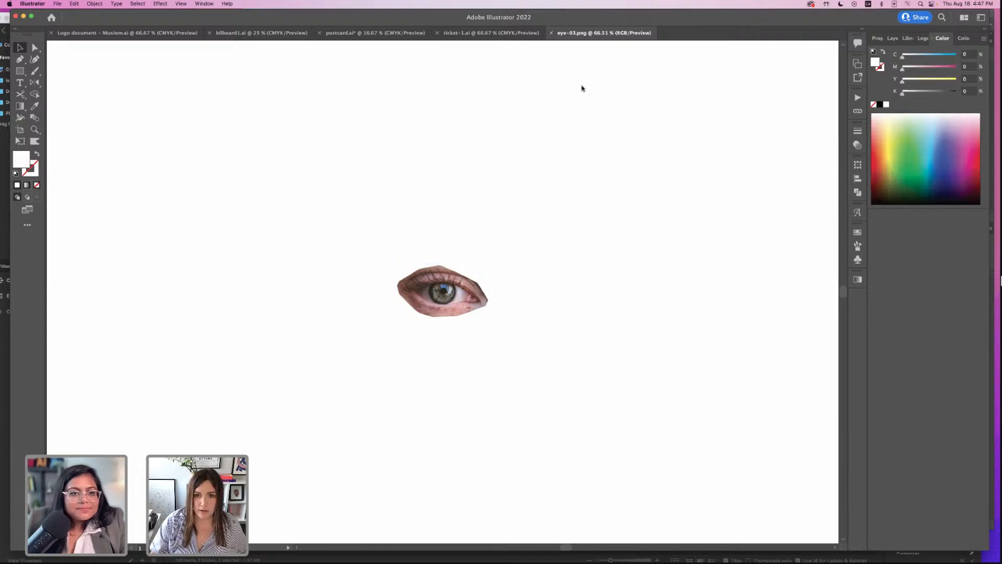
pyautogui.press('super+w')
pyautogui.press('super+v')
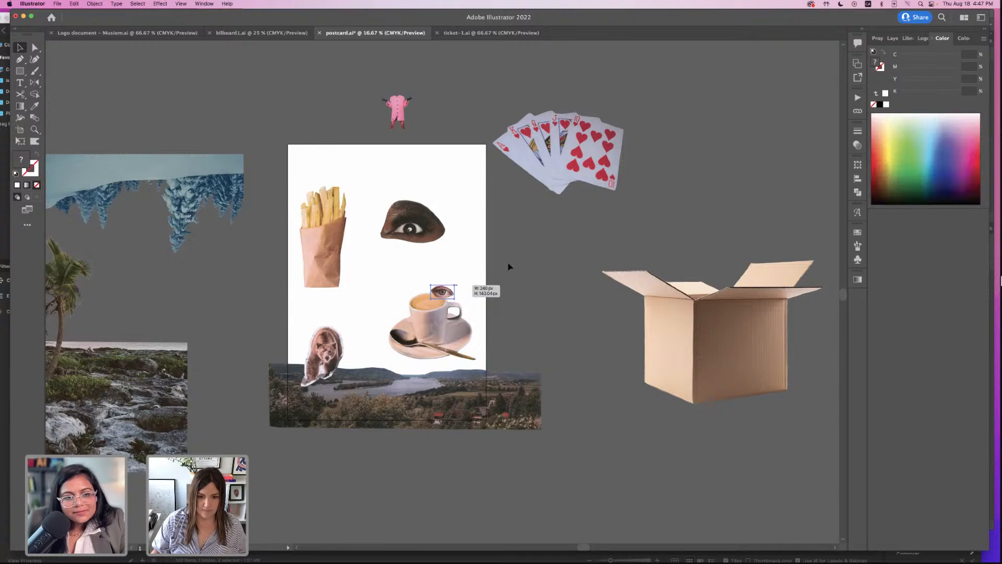
pyautogui.moveTo(455, 284); pyautogui.dragTo(528, 241)
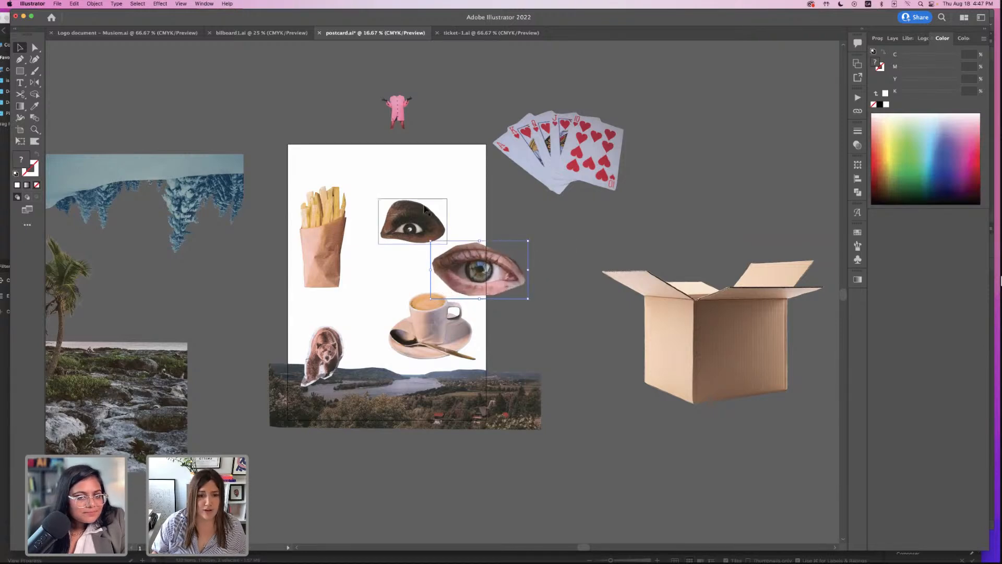
# - Overlap the two eyes at the artboard's upper right and tuck the playing cards behind them across the right edge
pyautogui.moveTo(424, 209); pyautogui.dragTo(473, 161)
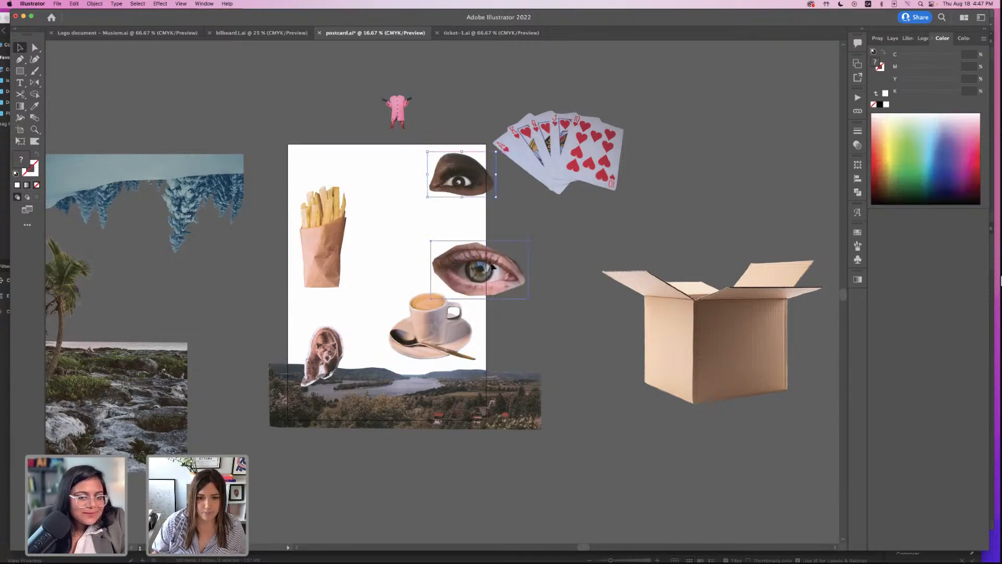
pyautogui.moveTo(493, 267); pyautogui.dragTo(452, 211)
pyautogui.click(526, 217)
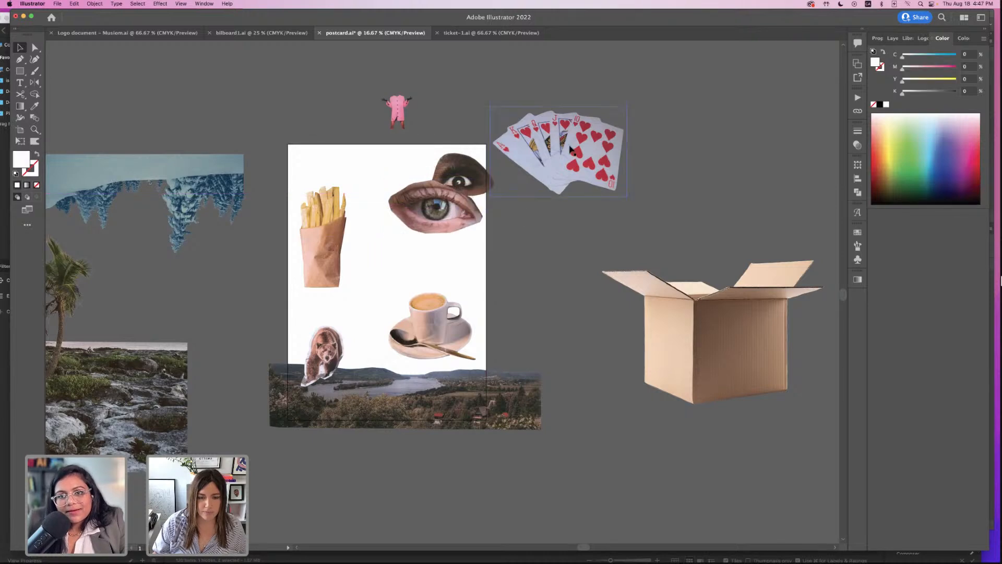
pyautogui.moveTo(572, 150); pyautogui.dragTo(484, 229)
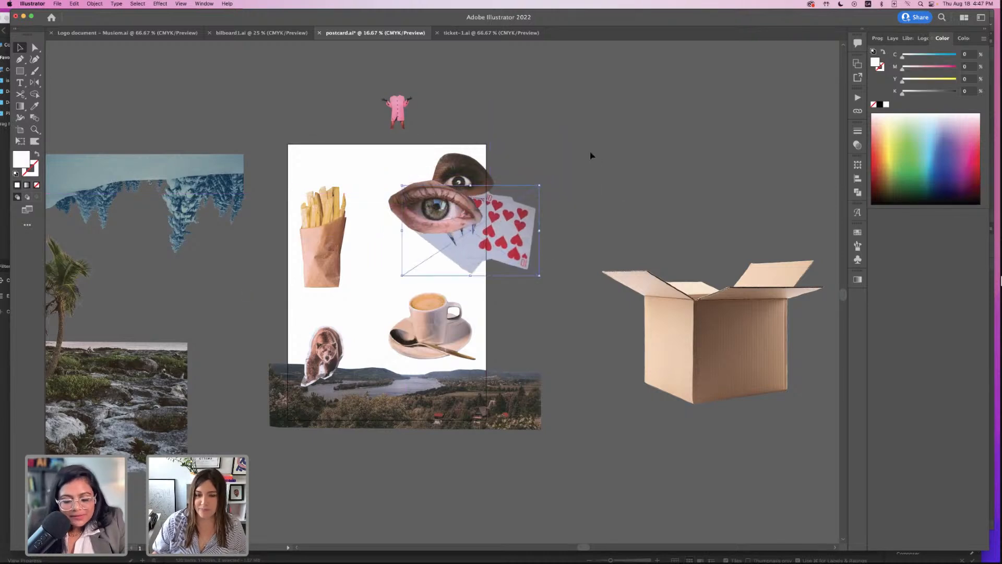
# - Place the pink-coat figure beside the bear on the lake valley, and enlarge the coffee cup and raise it below the cards
pyautogui.moveTo(414, 95); pyautogui.dragTo(383, 334)
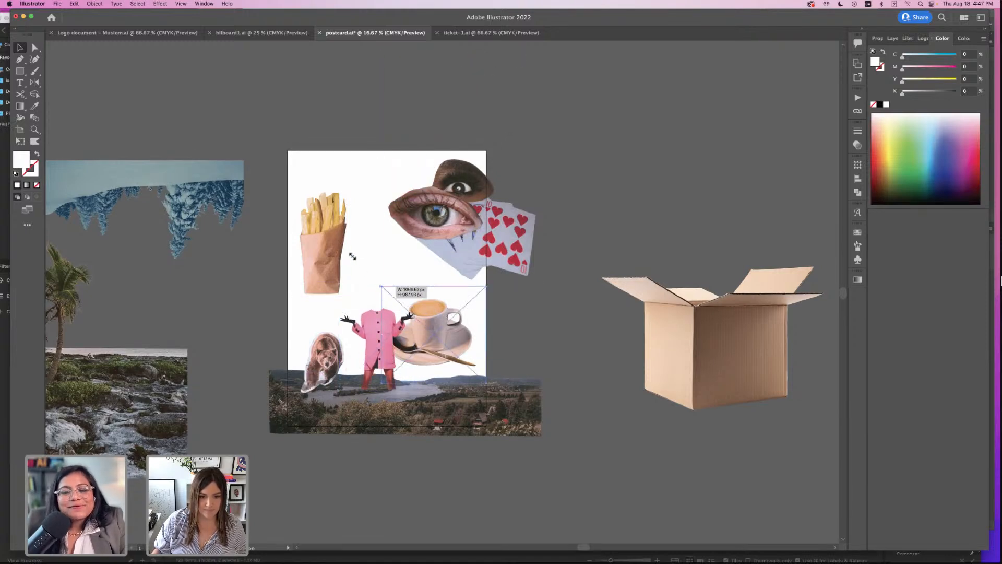
pyautogui.moveTo(353, 256); pyautogui.dragTo(343, 251)
pyautogui.moveTo(441, 325); pyautogui.dragTo(464, 324)
pyautogui.click(379, 332)
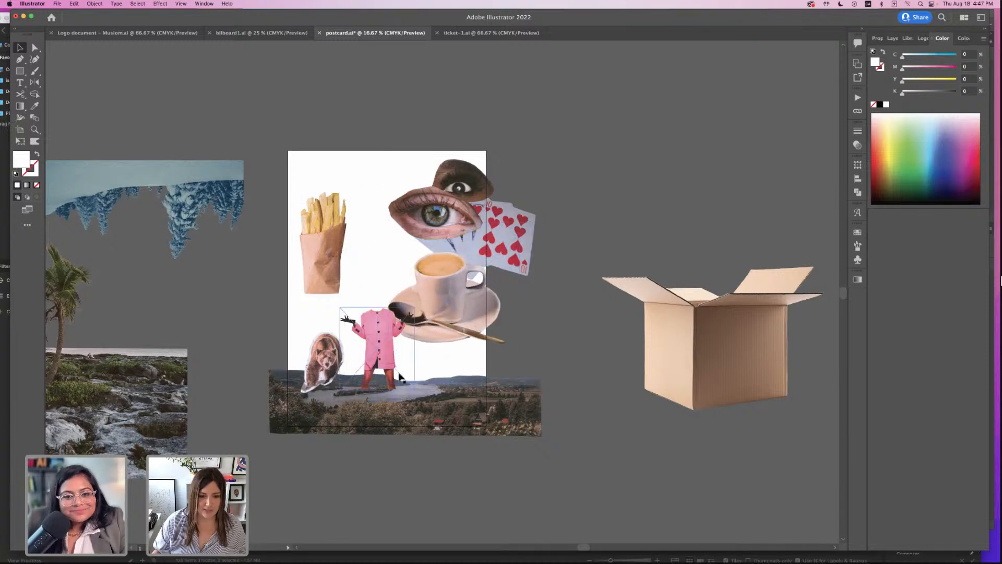
# - Enlarge the bear and the bag of fries so both extend past the artboard's left edge
pyautogui.click(315, 341)
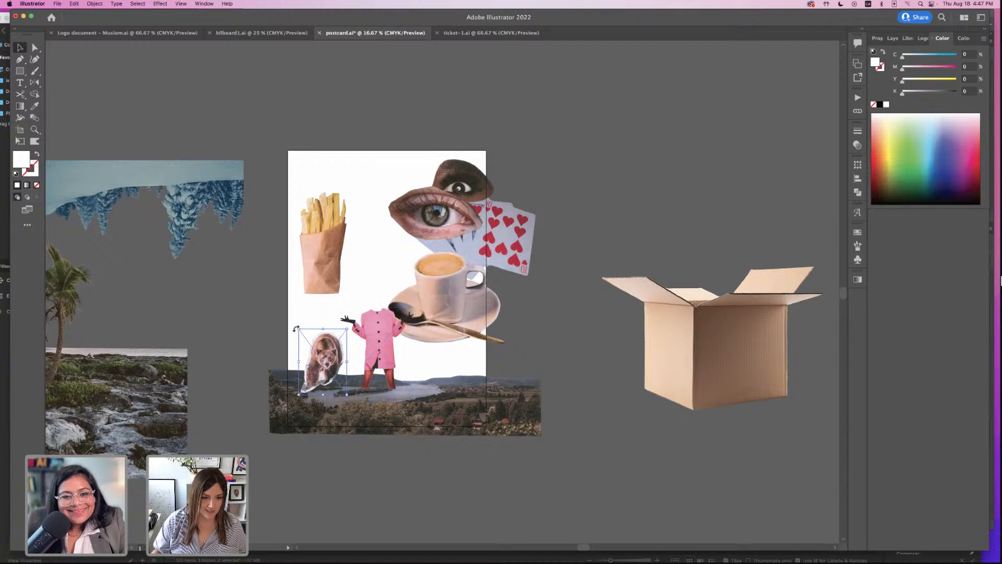
pyautogui.moveTo(297, 330); pyautogui.dragTo(264, 284)
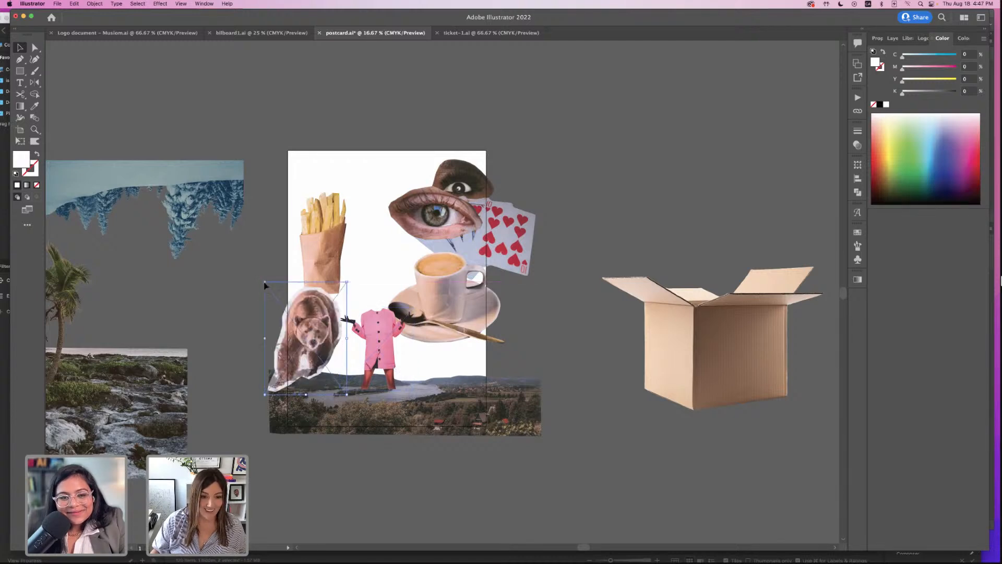
pyautogui.click(319, 240)
pyautogui.moveTo(239, 143); pyautogui.dragTo(219, 100)
pyautogui.moveTo(288, 167); pyautogui.dragTo(305, 191)
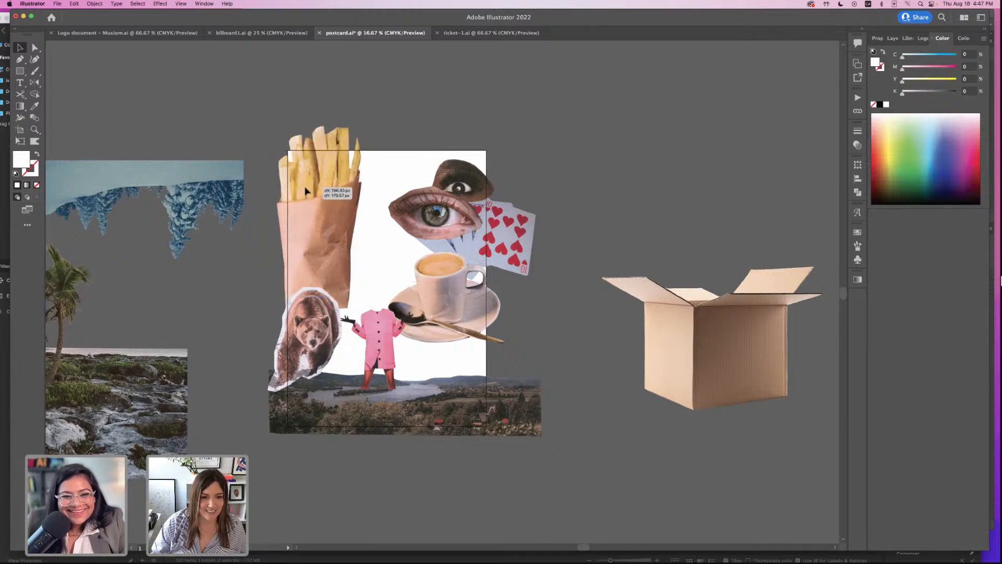
# - Enlarge the pink-coat figure and lower it to the artboard's bottom edge, with the green eye above its collar and the dark eye nudged outward
pyautogui.click(384, 335)
pyautogui.moveTo(414, 308); pyautogui.dragTo(465, 251)
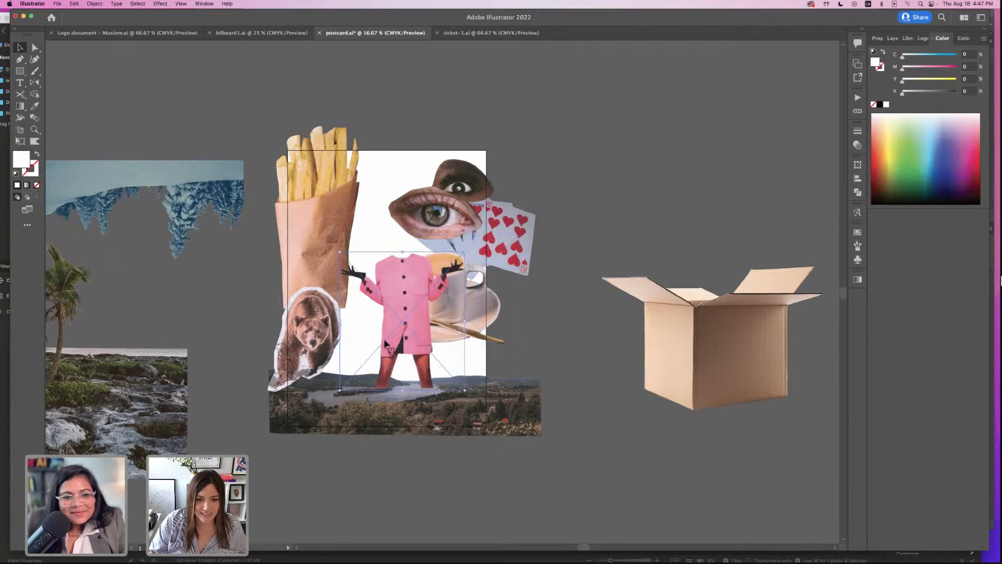
pyautogui.moveTo(391, 357); pyautogui.dragTo(375, 406)
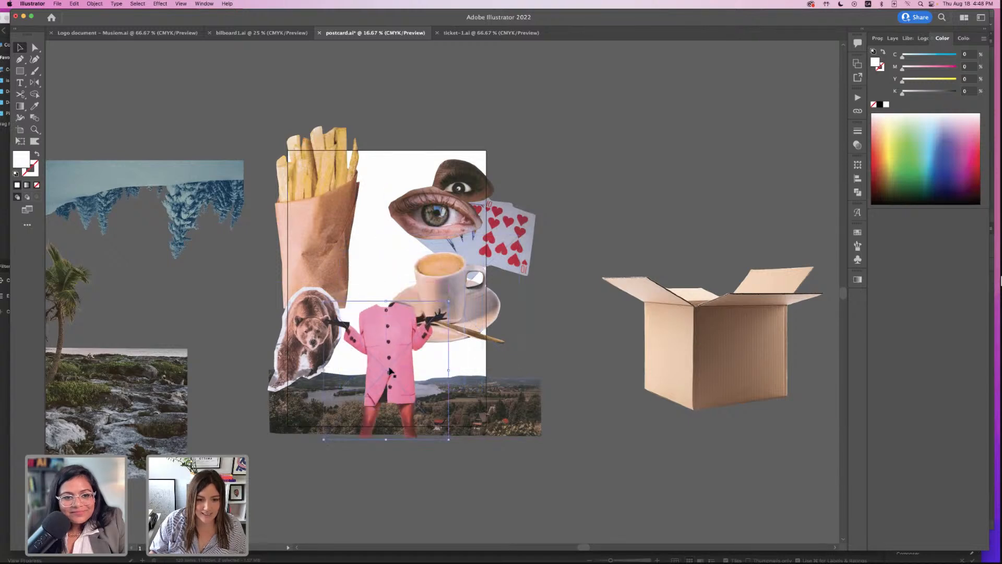
pyautogui.moveTo(434, 215); pyautogui.dragTo(386, 271)
pyautogui.moveTo(491, 171); pyautogui.dragTo(499, 168)
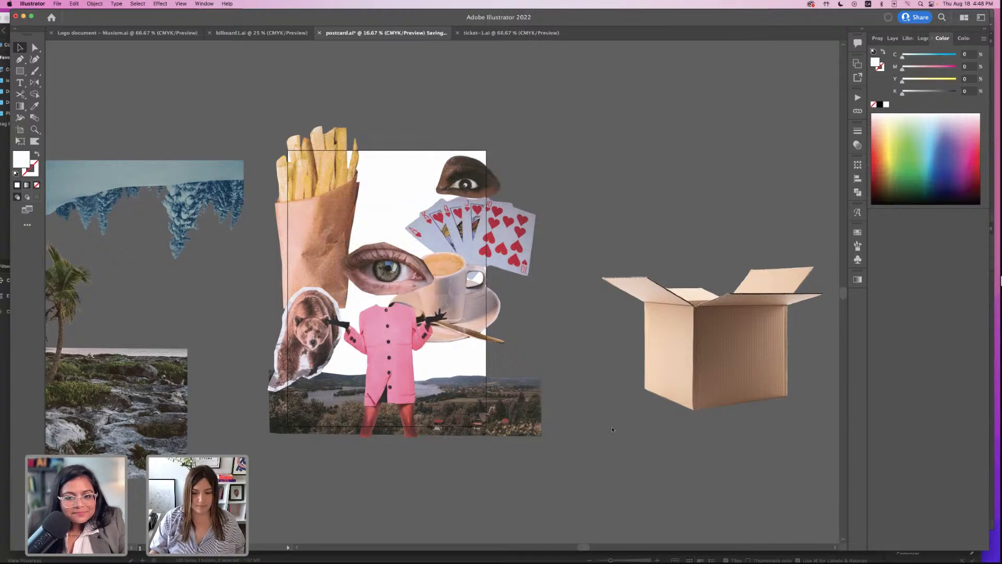
# - Switch to Adobe Bridge, open the Collage collection's Plants & Flowers folder, and bring cactus-04.png into the postcard document above the artboard's upper right
pyautogui.click(625, 551)
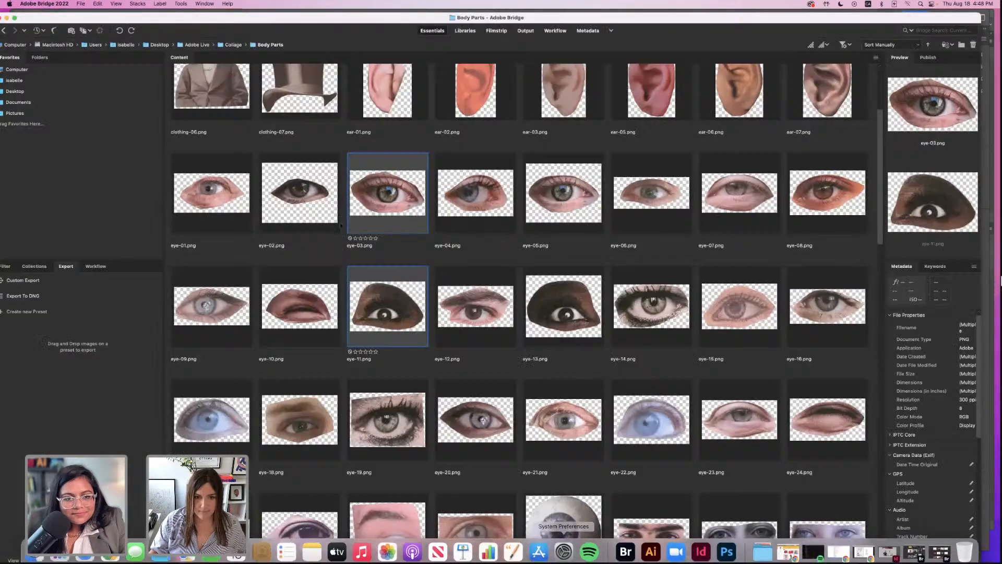
pyautogui.press('super+Up')
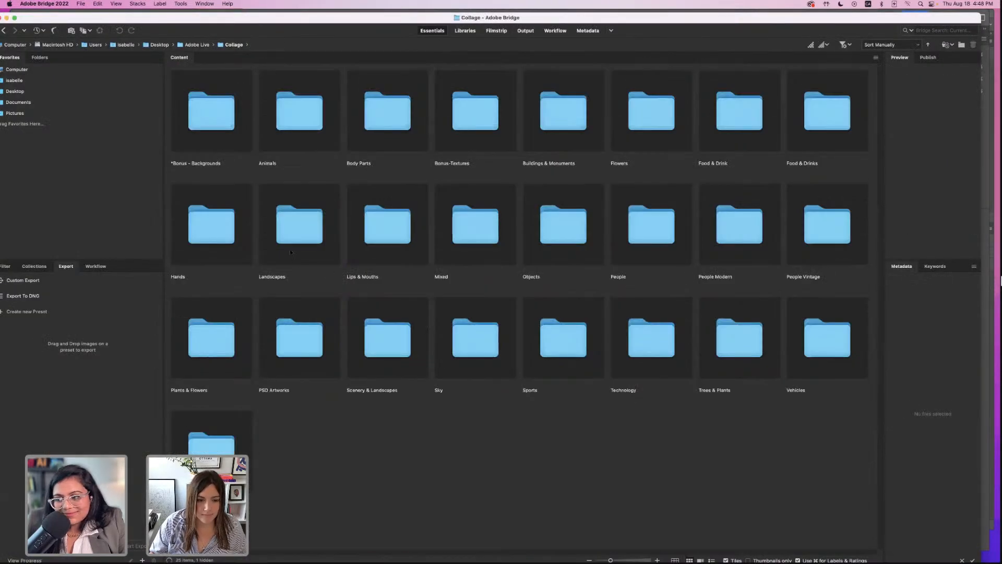
pyautogui.doubleClick(210, 348)
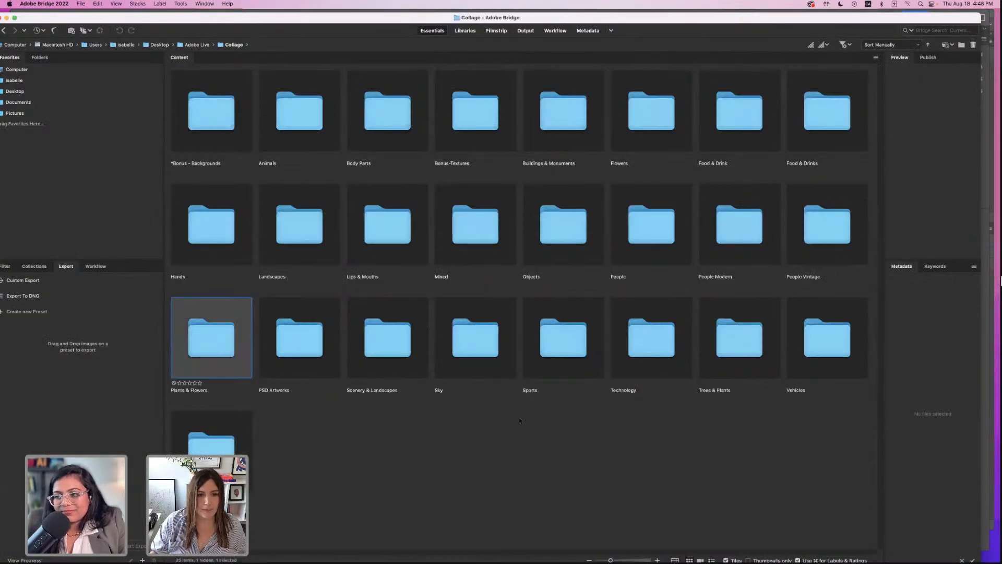
pyautogui.doubleClick(496, 18)
pyautogui.moveTo(563, 318); pyautogui.dragTo(535, 133)
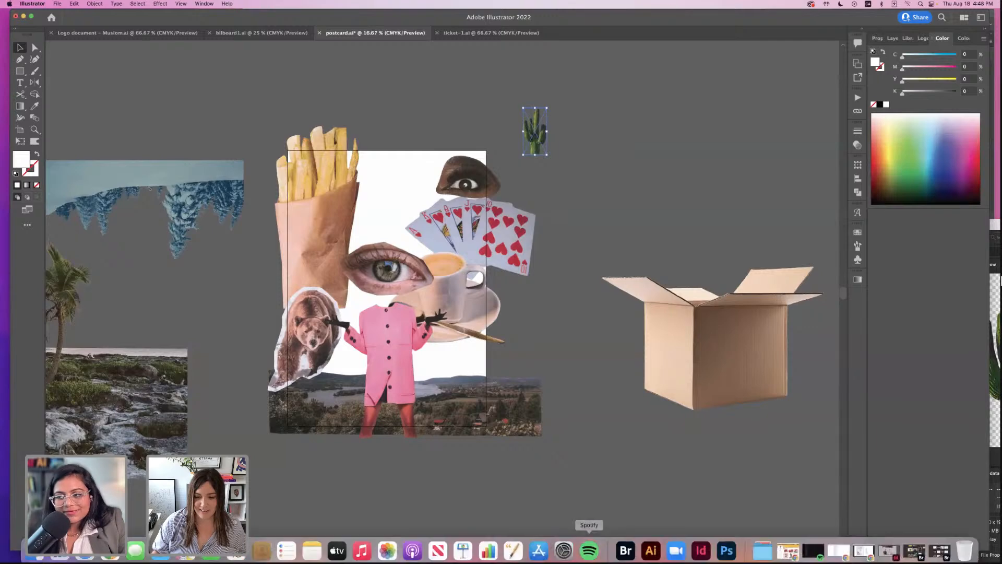
# - Switch to Adobe Bridge and bring cactus-05.png and flower-02.png from the Plants & Flowers folder into the postcard document
pyautogui.click(624, 550)
pyautogui.click(650, 335)
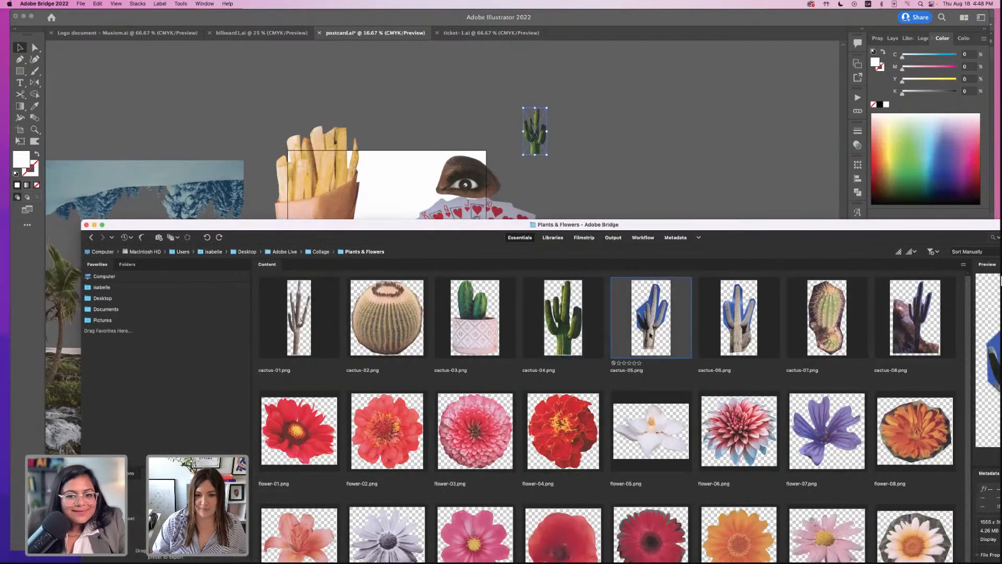
pyautogui.moveTo(667, 338); pyautogui.dragTo(590, 181)
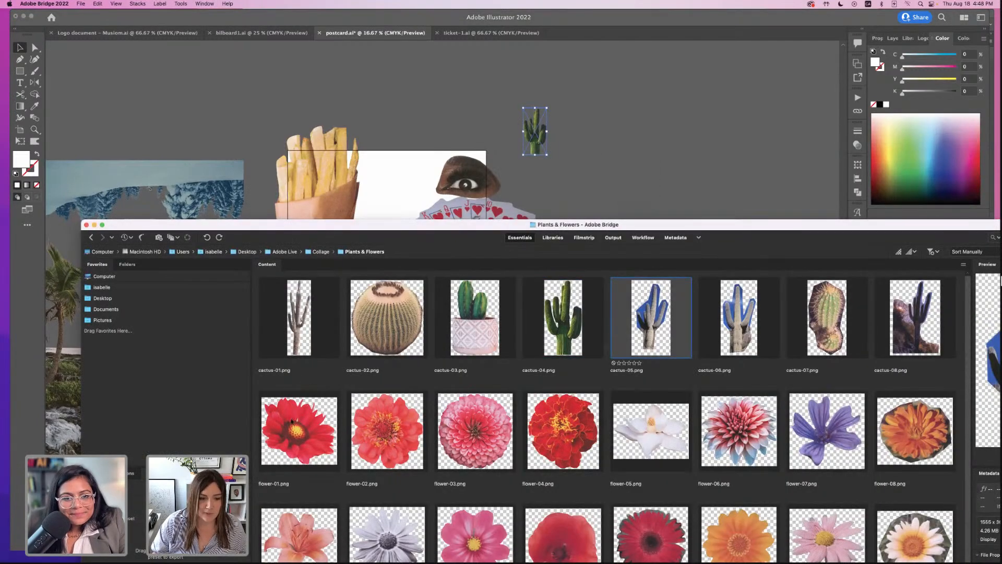
pyautogui.click(401, 463)
pyautogui.moveTo(402, 463); pyautogui.dragTo(591, 207)
# - Open the Collage collection's Hands folder in Bridge and bring Hand1.png into the postcard document
pyautogui.doubleClick(650, 227)
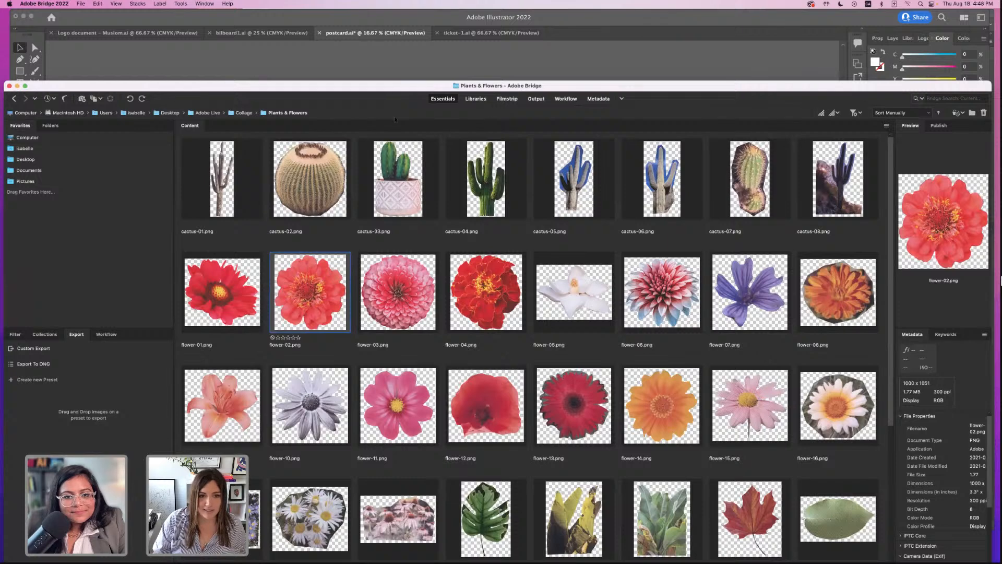
pyautogui.click(243, 113)
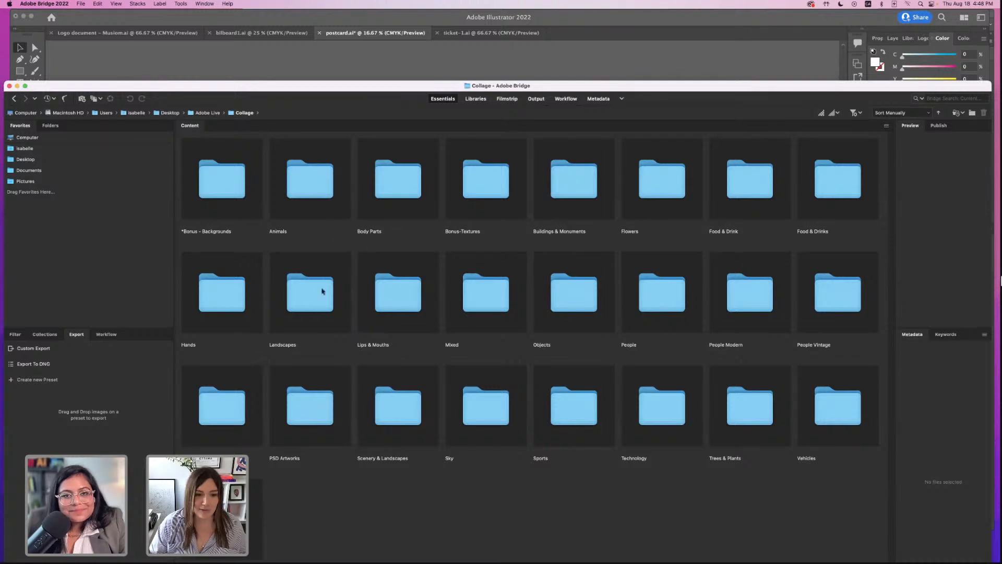
pyautogui.doubleClick(238, 297)
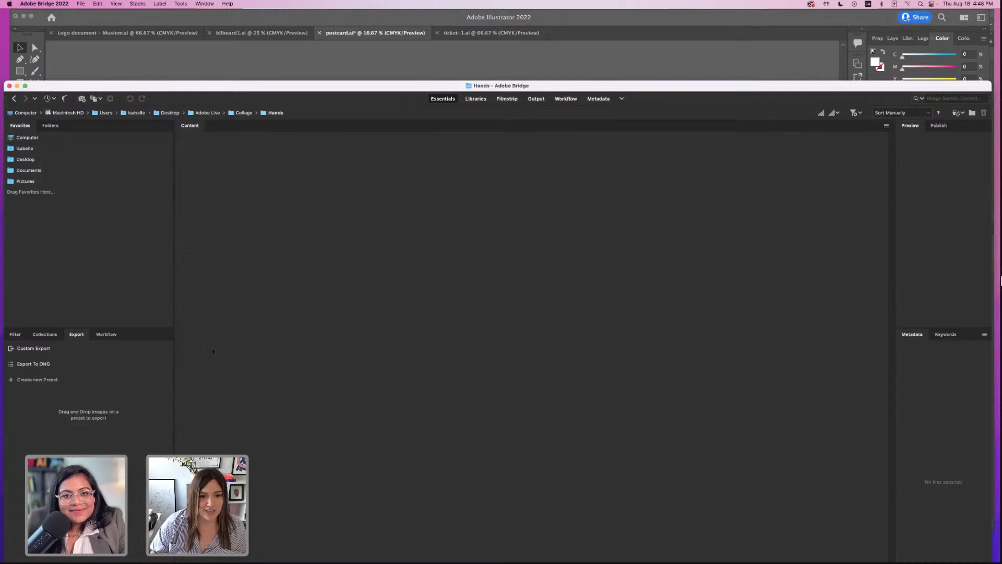
pyautogui.moveTo(514, 87); pyautogui.dragTo(505, 184)
pyautogui.click(234, 278)
pyautogui.moveTo(234, 278); pyautogui.dragTo(501, 86)
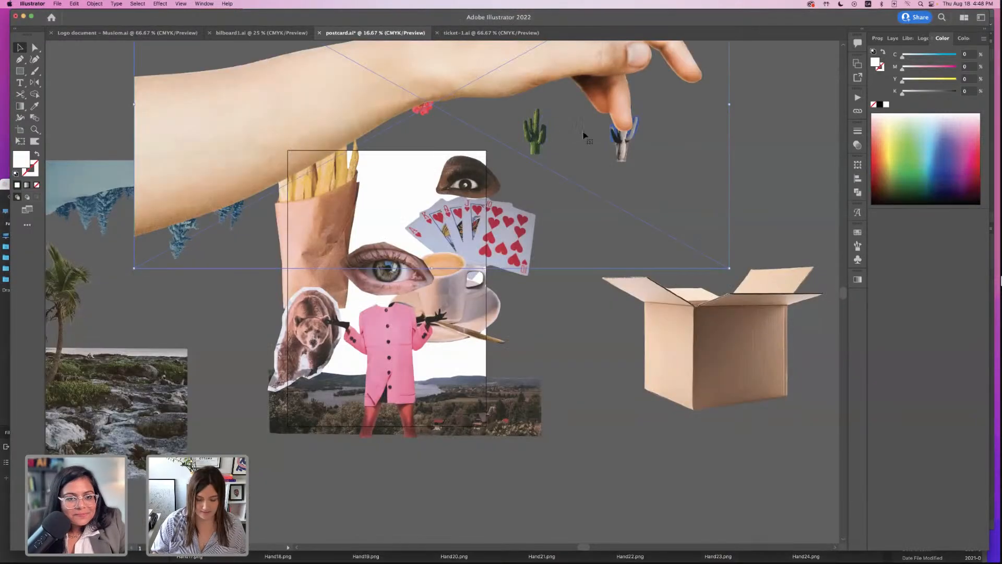
# - Shrink the oversized hand and park it on the empty canvas above the artboard
pyautogui.press('super+minus')
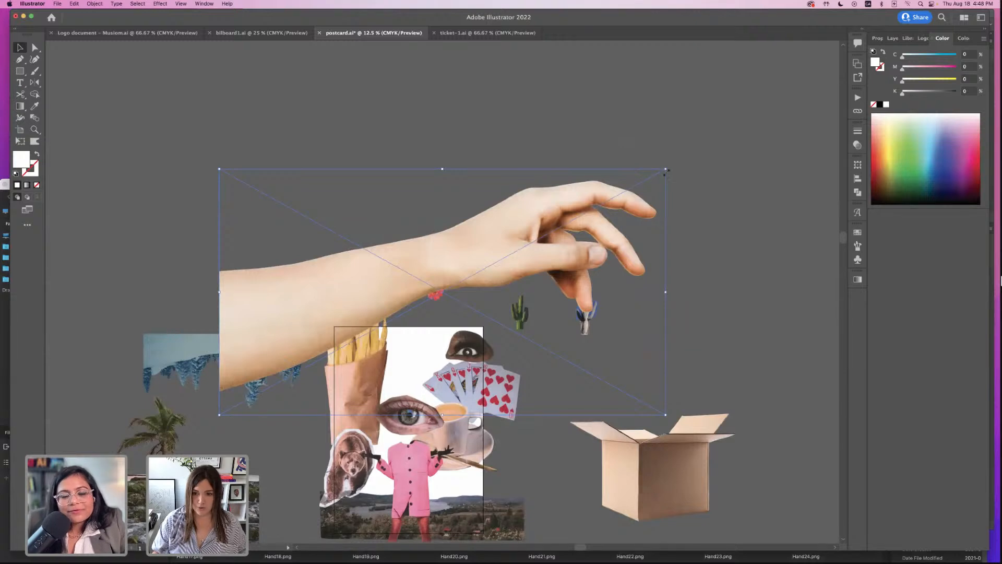
pyautogui.moveTo(666, 169); pyautogui.dragTo(523, 247)
pyautogui.moveTo(458, 278); pyautogui.dragTo(424, 155)
pyautogui.click(451, 305)
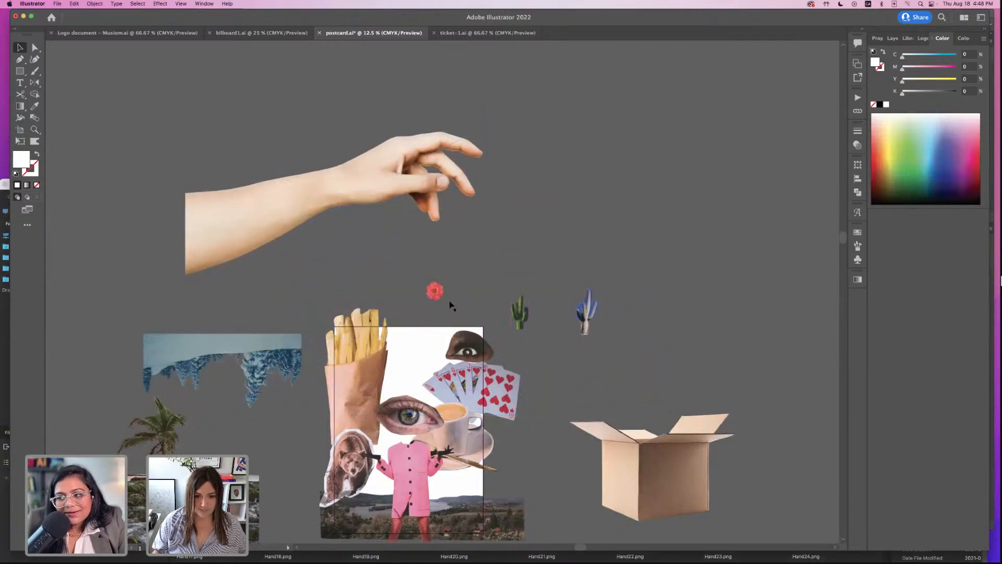
# - Enlarge the red flower, place it between the fries and the dark eye, and send it to the back
pyautogui.moveTo(444, 282); pyautogui.dragTo(480, 244)
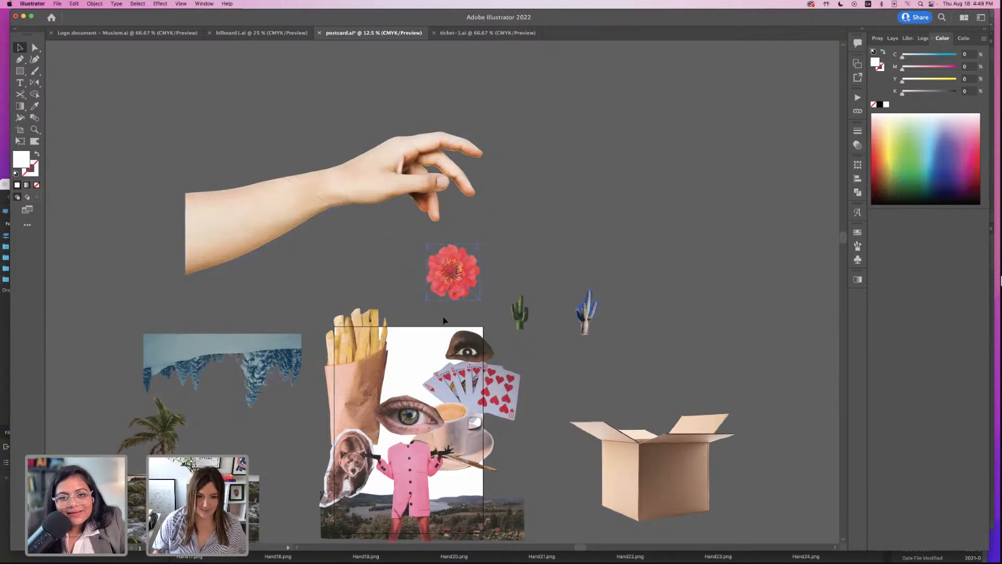
pyautogui.moveTo(455, 289); pyautogui.dragTo(407, 378)
pyautogui.moveTo(429, 332); pyautogui.dragTo(425, 372)
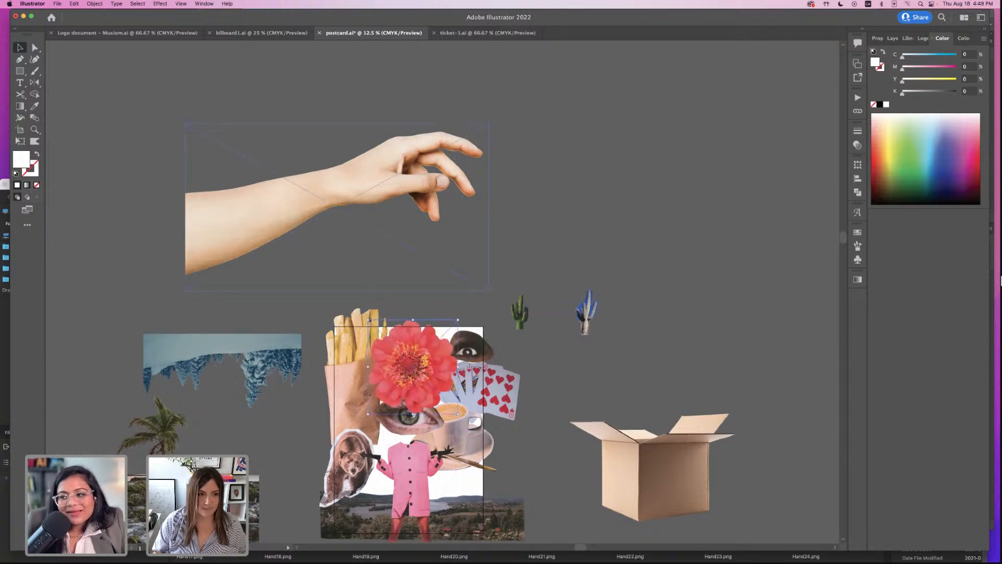
pyautogui.click(95, 4)
pyautogui.moveTo(120, 26)
pyautogui.click(209, 51)
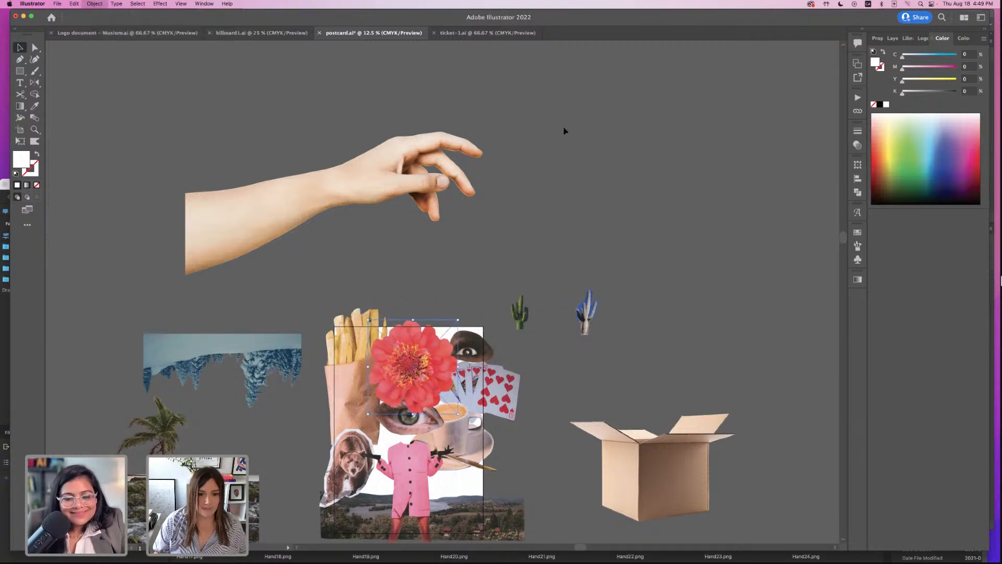
# - Enlarge the green cactus above the artboard, and enlarge the blue-backed cactus and place it beside the pink-coat figure on the coffee cup side
pyautogui.press('super+equal')
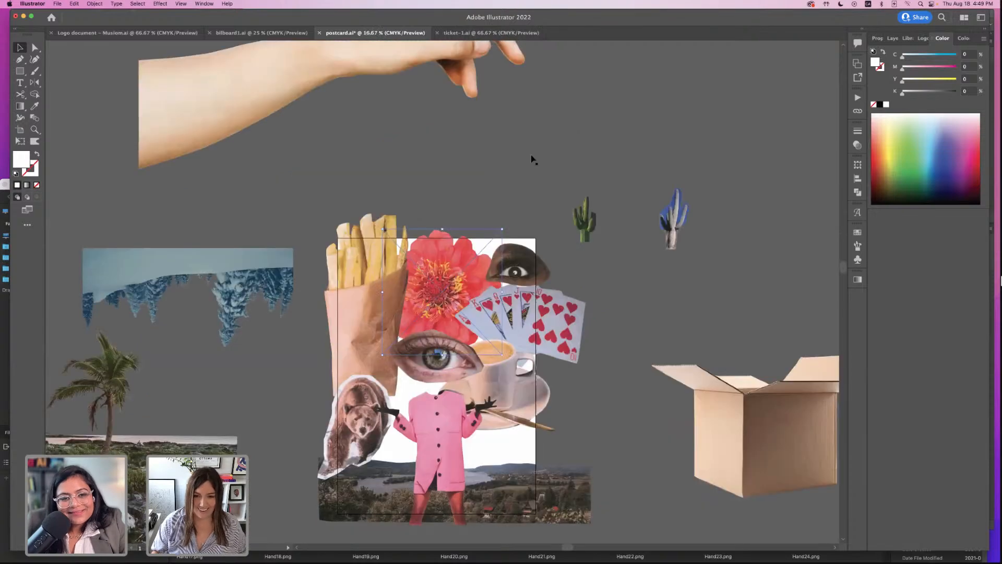
pyautogui.click(596, 210)
pyautogui.moveTo(597, 196); pyautogui.dragTo(634, 120)
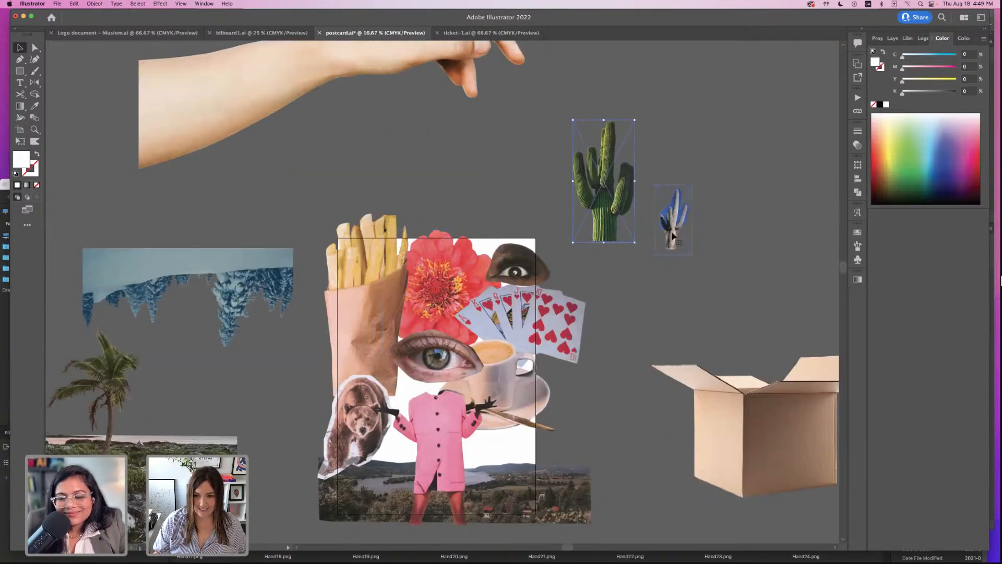
pyautogui.moveTo(693, 185); pyautogui.dragTo(523, 443)
pyautogui.click(592, 401)
# - Shrink the hand further, rotate it to point upward, and place it across the middle of the artboard
pyautogui.moveTo(339, 75); pyautogui.dragTo(314, 231)
pyautogui.press('super+minus')
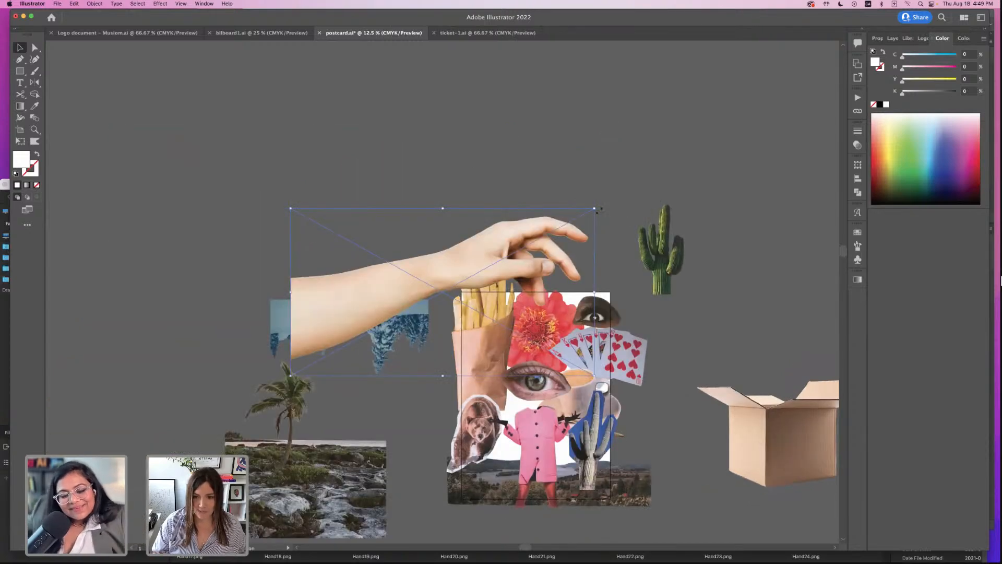
pyautogui.moveTo(597, 210); pyautogui.dragTo(515, 255)
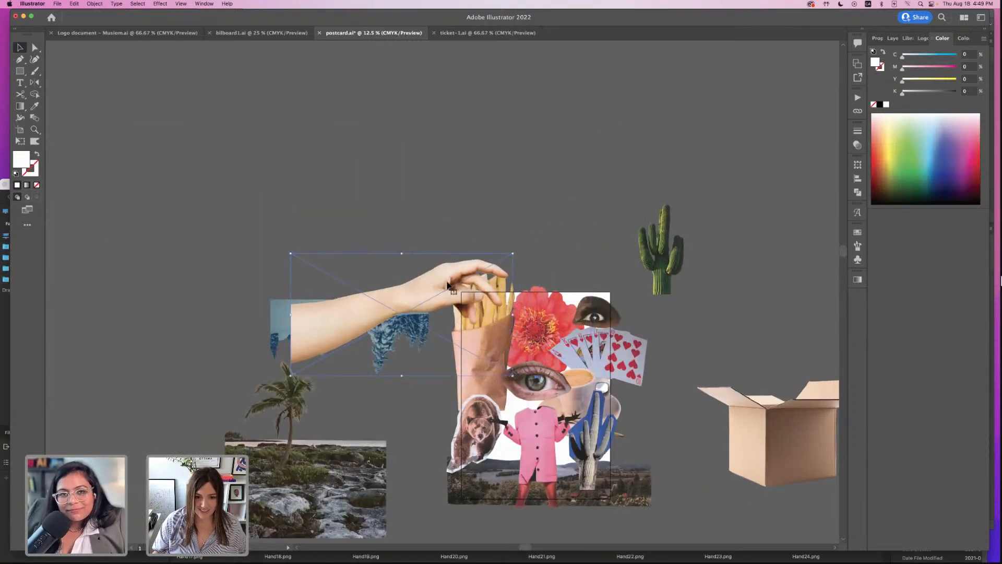
pyautogui.moveTo(448, 284); pyautogui.dragTo(518, 192)
pyautogui.moveTo(385, 157); pyautogui.dragTo(535, 463)
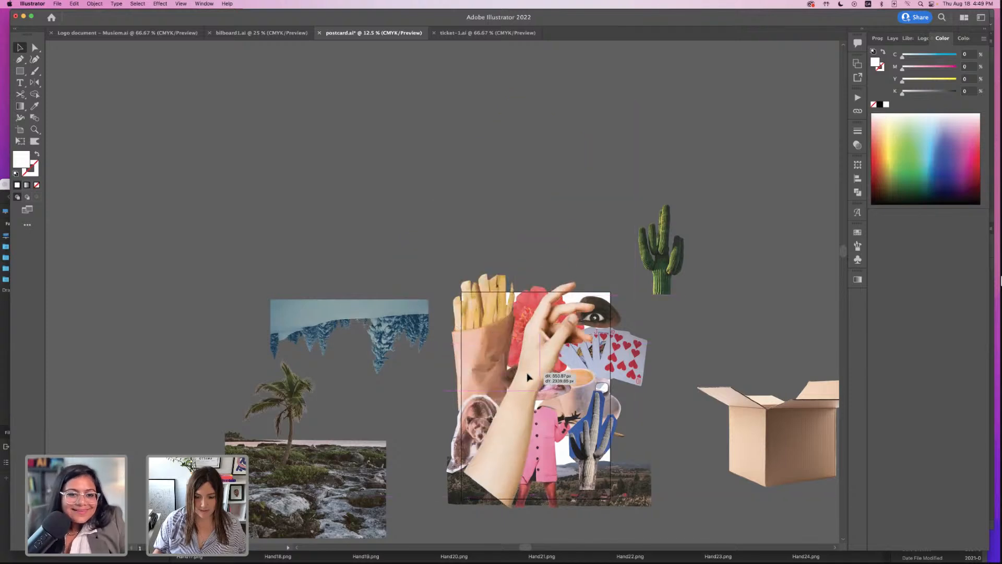
# - Send the hand to the back of the collage and put the red flower behind it
pyautogui.click(94, 4)
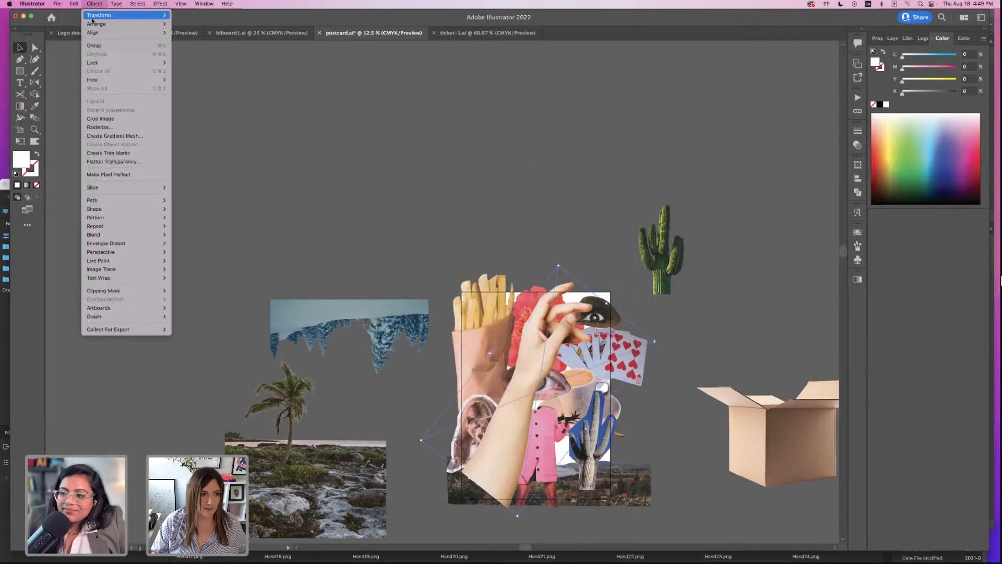
pyautogui.moveTo(152, 24)
pyautogui.click(193, 50)
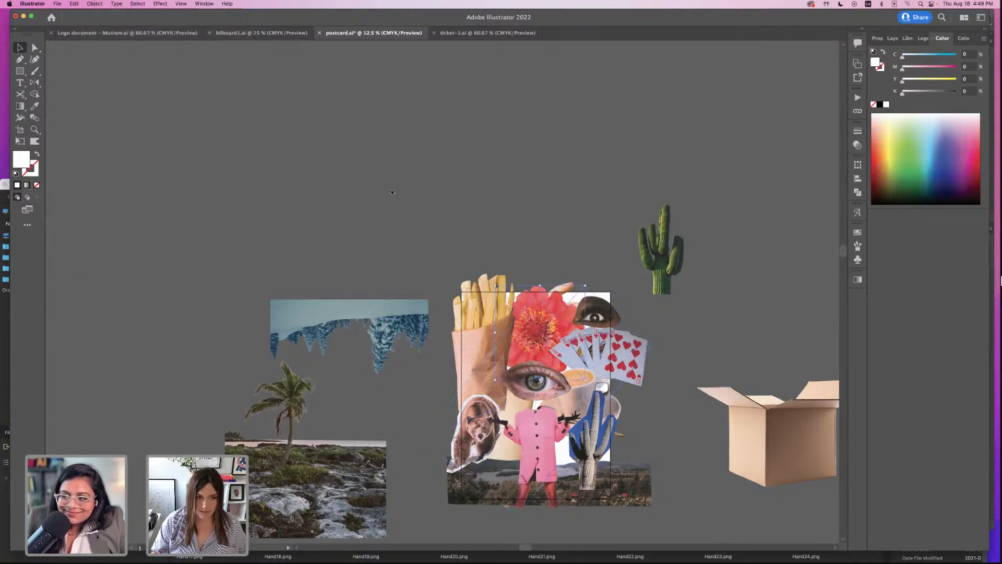
pyautogui.click(92, 3)
pyautogui.moveTo(152, 25)
pyautogui.click(199, 41)
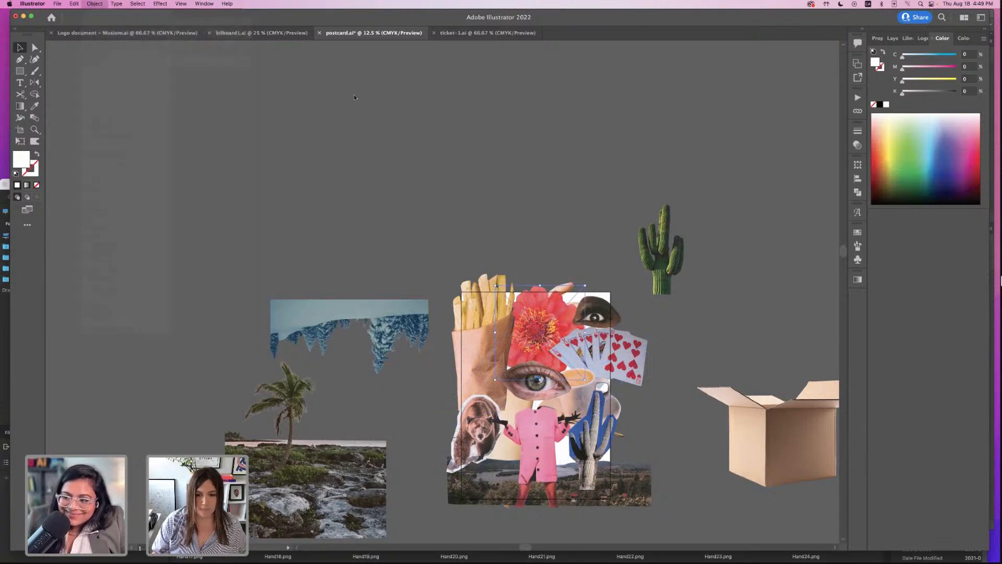
pyautogui.press('super+equal')
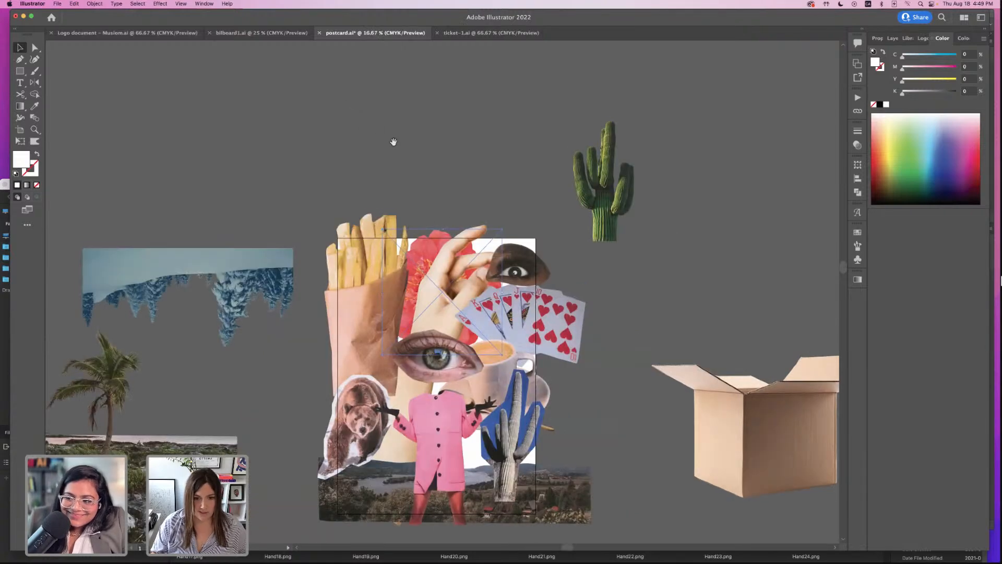
pyautogui.moveTo(394, 142); pyautogui.dragTo(317, 60)
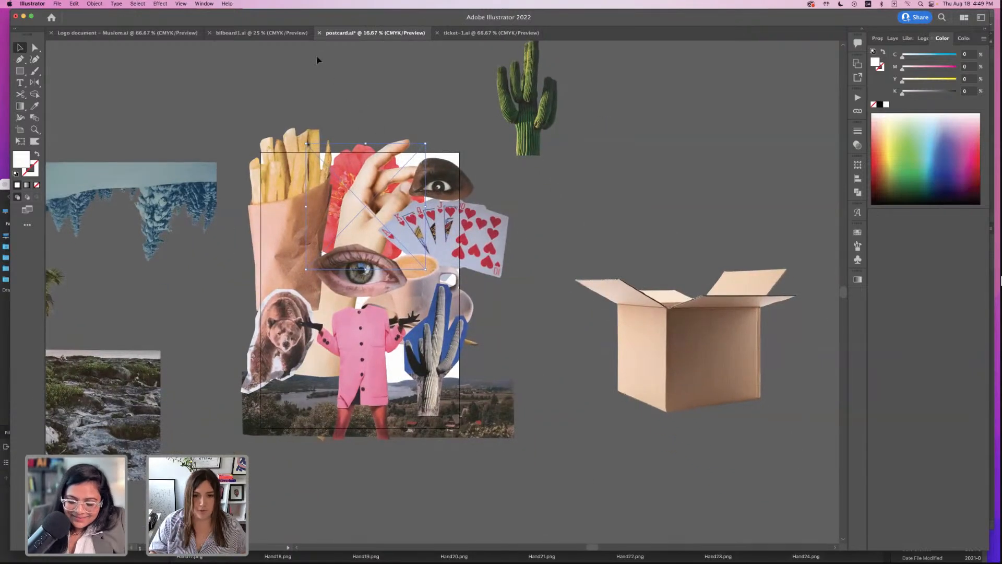
# - Nudge the dark eye, place the green cactus over the artboard's upper-right corner, and send it to the back
pyautogui.moveTo(527, 142); pyautogui.dragTo(600, 144)
pyautogui.moveTo(440, 177); pyautogui.dragTo(438, 187)
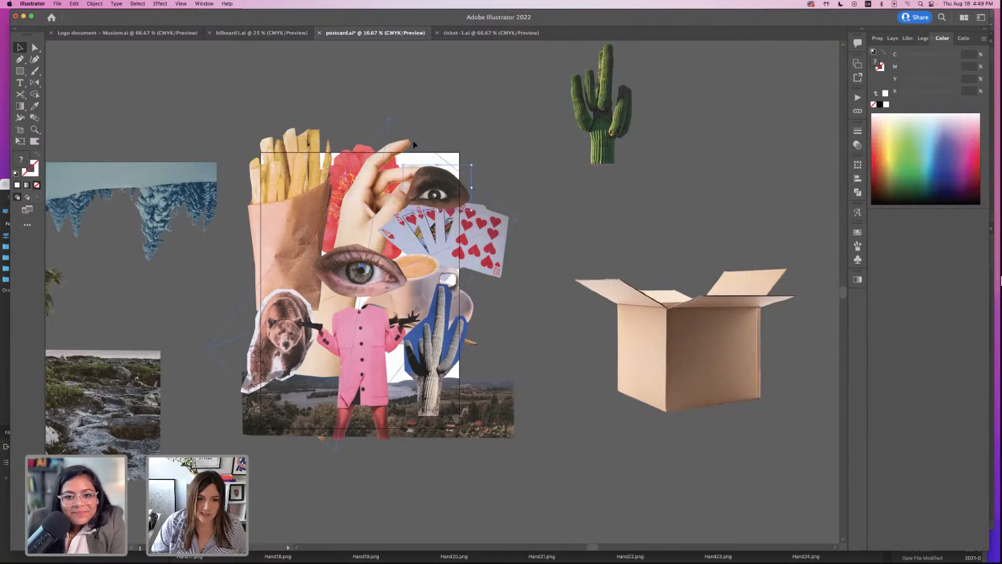
pyautogui.moveTo(605, 103); pyautogui.dragTo(445, 166)
pyautogui.click(94, 4)
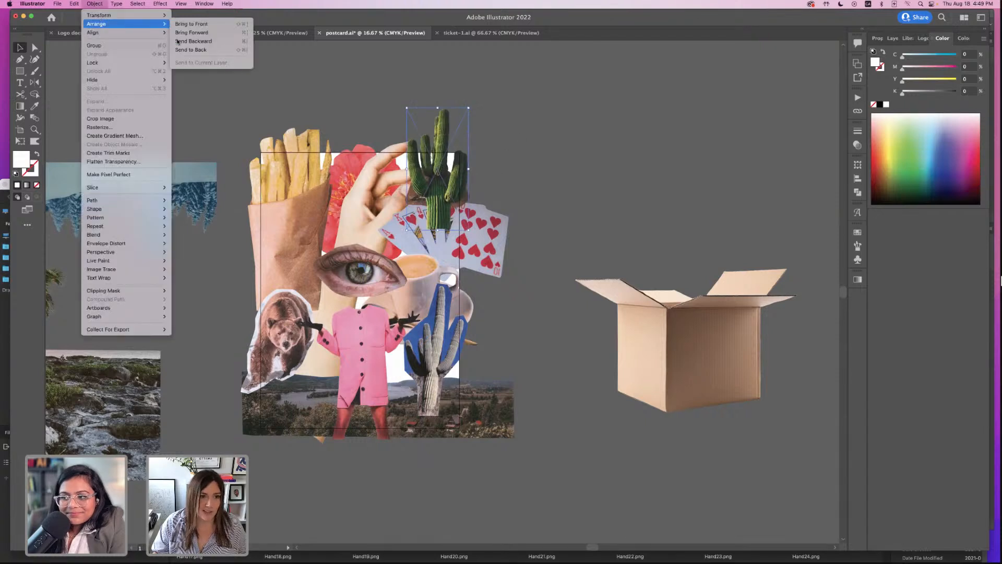
pyautogui.click(209, 47)
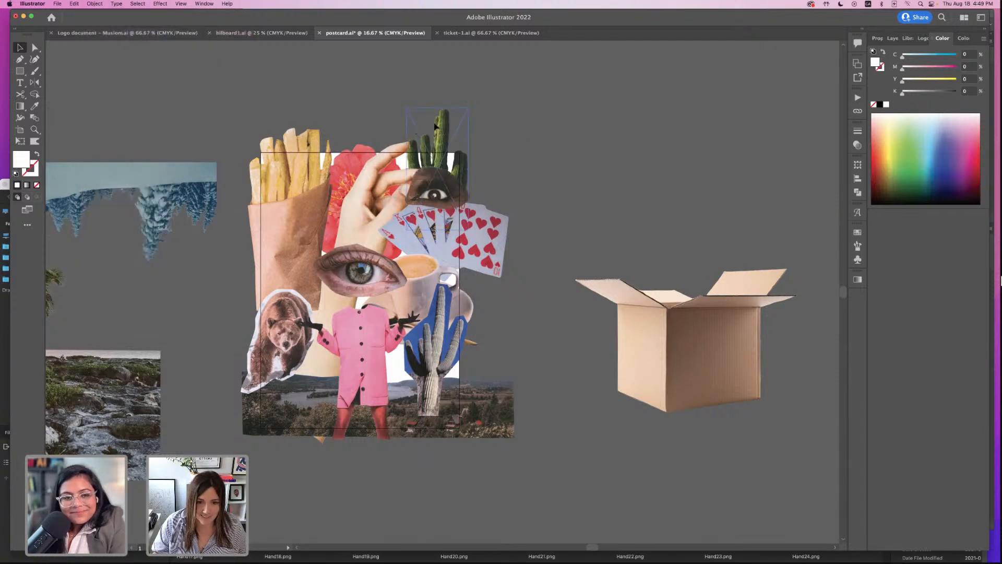
pyautogui.moveTo(434, 124); pyautogui.dragTo(432, 126)
pyautogui.click(543, 128)
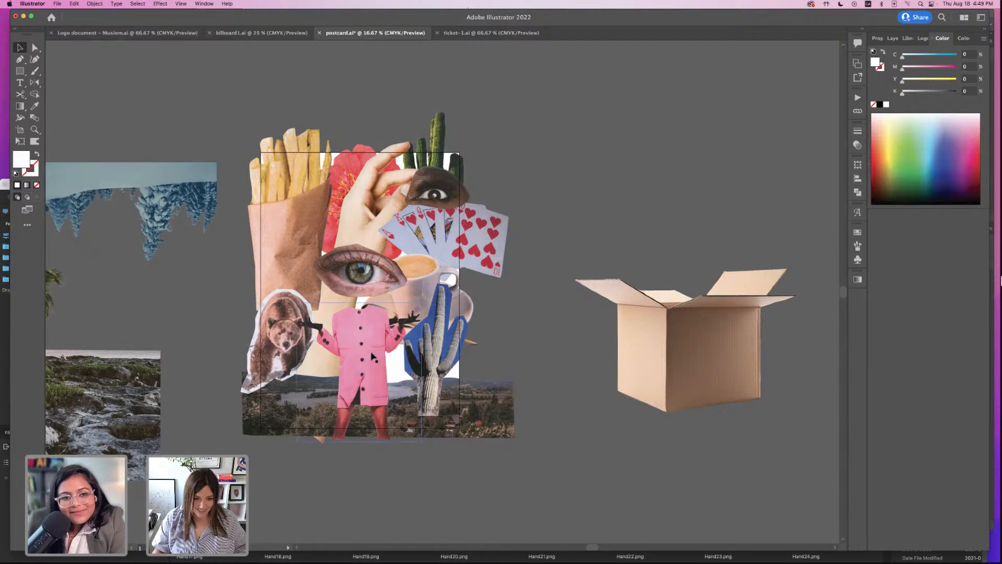
# - Lower the pink-coat figure slightly past the artboard's bottom edge and raise the coffee cup toward the dark eye
pyautogui.moveTo(375, 356); pyautogui.dragTo(376, 363)
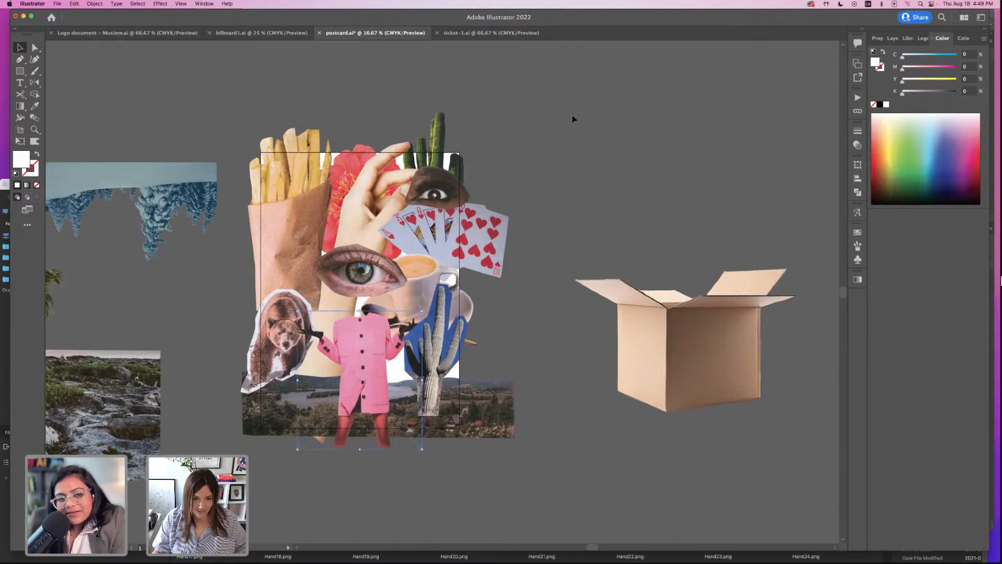
pyautogui.moveTo(479, 242)
pyautogui.mouseDown()
pyautogui.moveTo(572, 180)
pyautogui.moveTo(443, 235)
pyautogui.moveTo(481, 222)
pyautogui.moveTo(475, 229)
pyautogui.mouseUp()
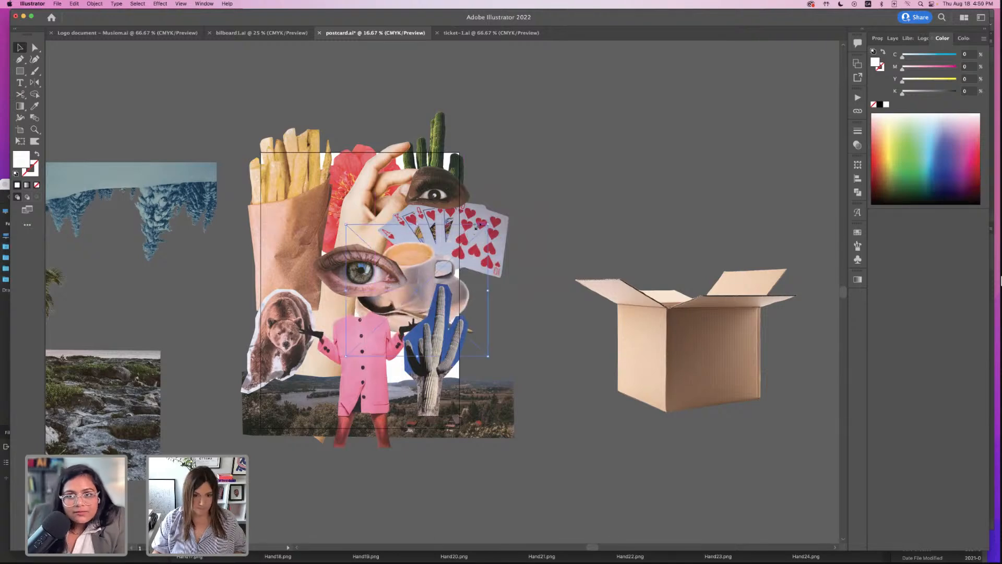
pyautogui.moveTo(419, 254); pyautogui.dragTo(421, 251)
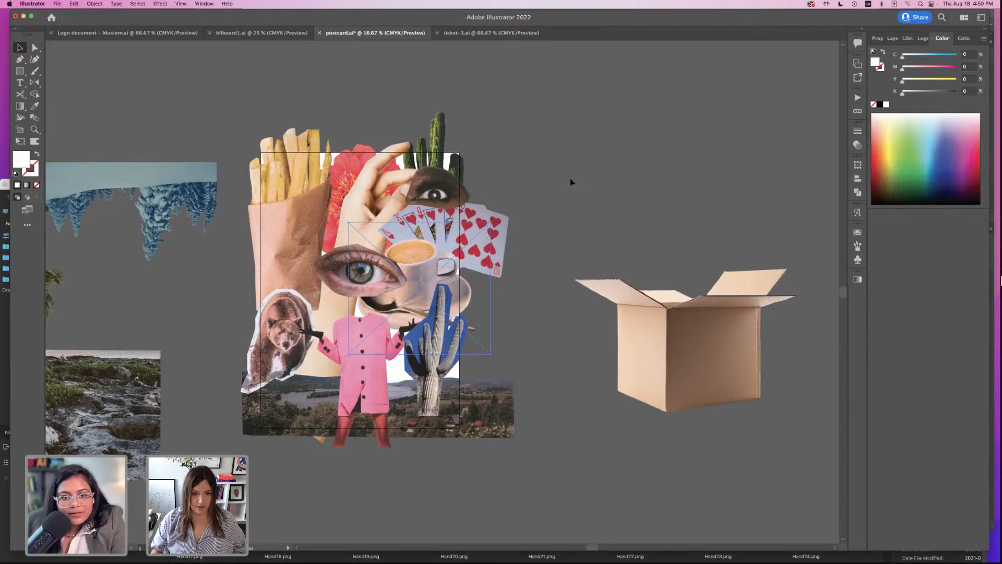
# - Move the playing cards off the artboard onto the empty canvas at its upper right
pyautogui.click(570, 182)
pyautogui.moveTo(488, 232); pyautogui.dragTo(600, 149)
pyautogui.click(554, 271)
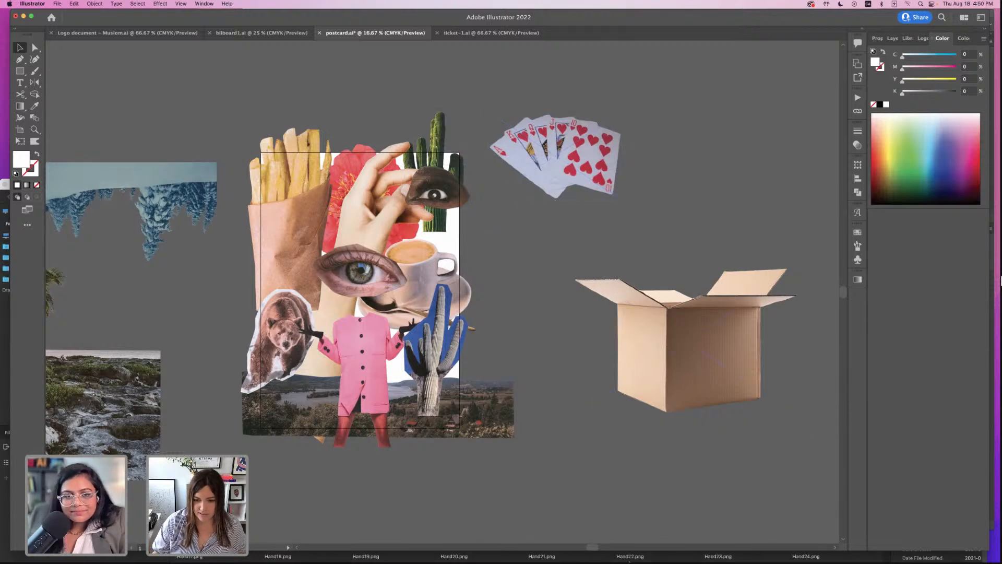
# - Switch to Adobe Bridge, open the Collage collection's Buildings & Monuments folder, and bring buildings-04.png into the postcard document
pyautogui.click(626, 545)
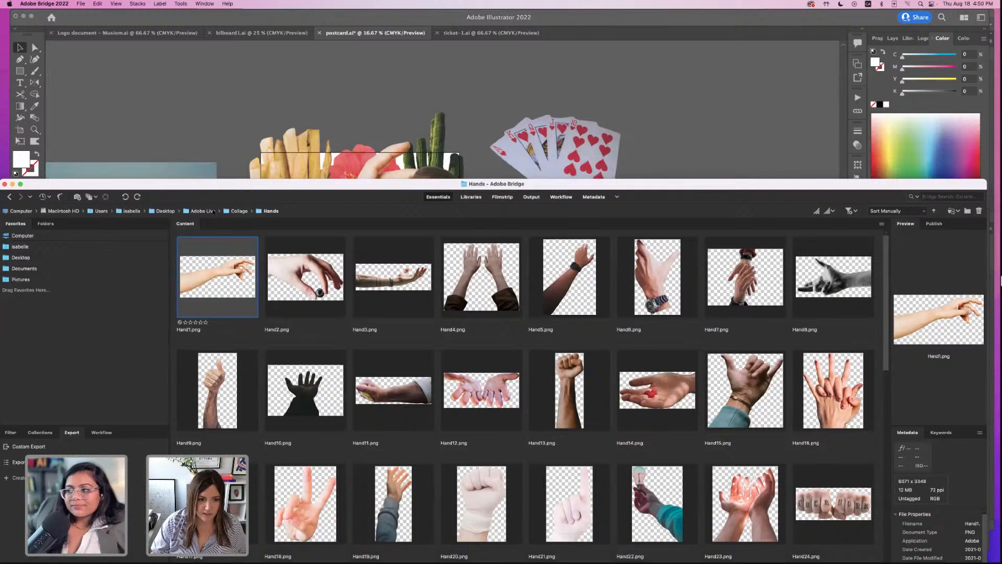
pyautogui.click(238, 211)
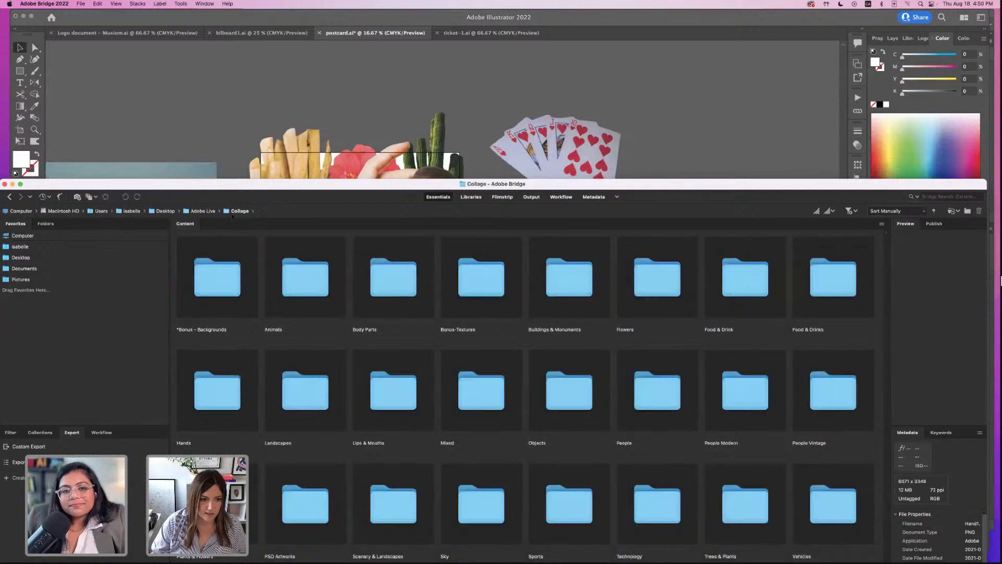
pyautogui.doubleClick(555, 284)
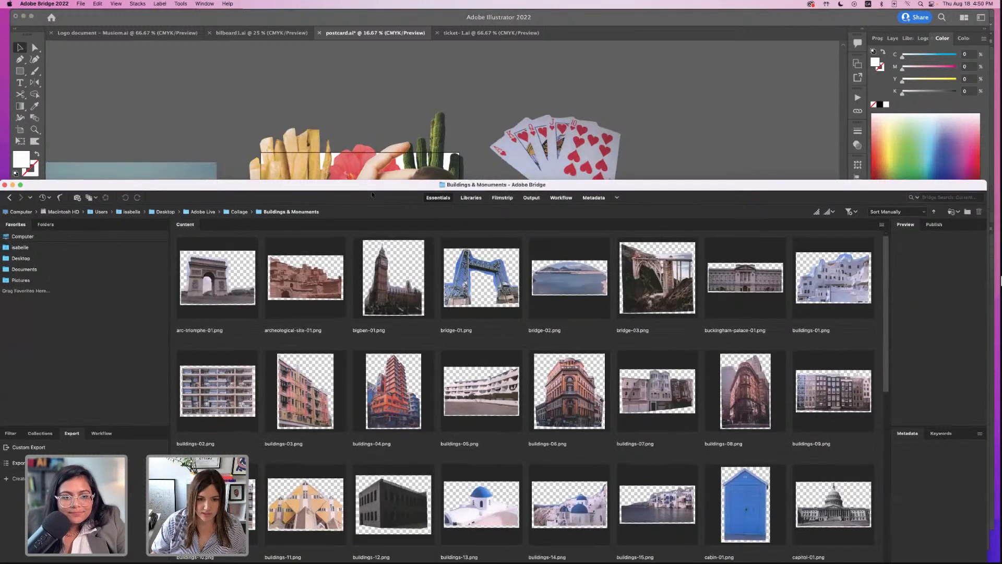
pyautogui.moveTo(372, 194); pyautogui.dragTo(378, 251)
pyautogui.moveTo(394, 463); pyautogui.dragTo(434, 262)
# - Resize the orange building, place it over the coffee cup at the artboard's right side, and send it to the back
pyautogui.moveTo(406, 207); pyautogui.dragTo(328, 107)
pyautogui.moveTo(385, 222); pyautogui.dragTo(415, 296)
pyautogui.click(94, 4)
pyautogui.moveTo(152, 24)
pyautogui.click(191, 49)
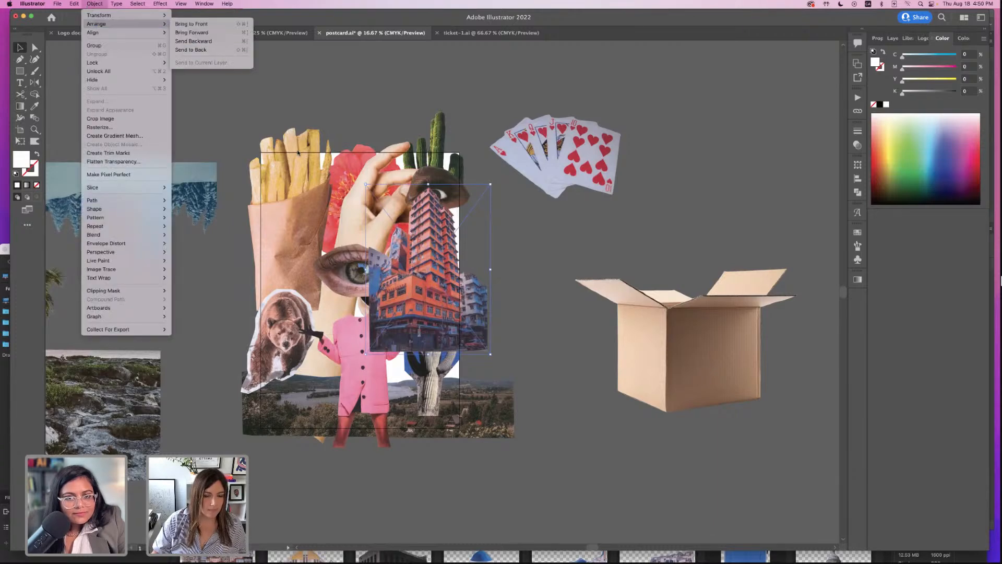
# - Lower and enlarge the building so it extends past the artboard's right edge, and enlarge the green cactus behind the dark eye
pyautogui.moveTo(486, 312); pyautogui.dragTo(483, 364)
pyautogui.moveTo(489, 223); pyautogui.dragTo(519, 177)
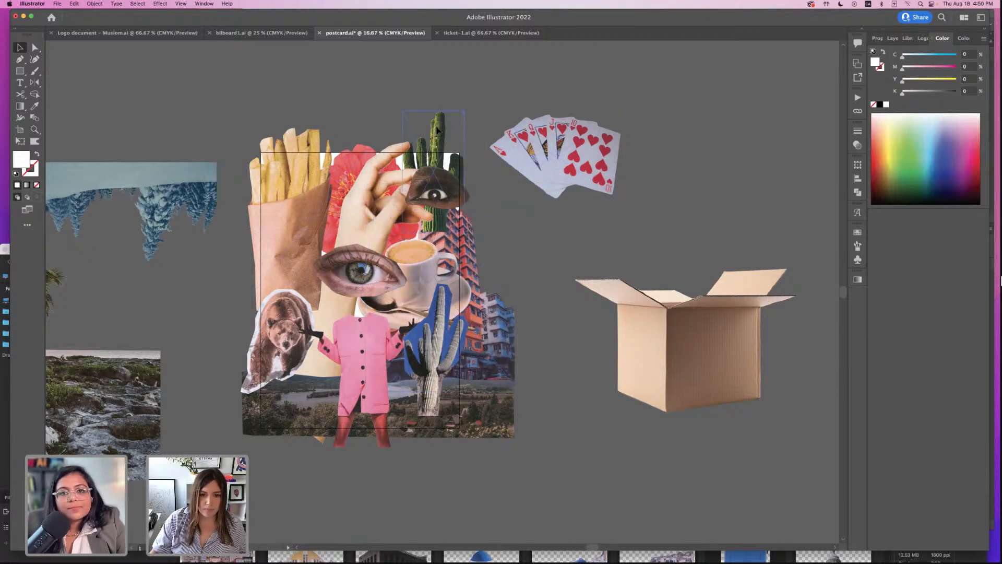
pyautogui.moveTo(437, 130); pyautogui.dragTo(460, 97)
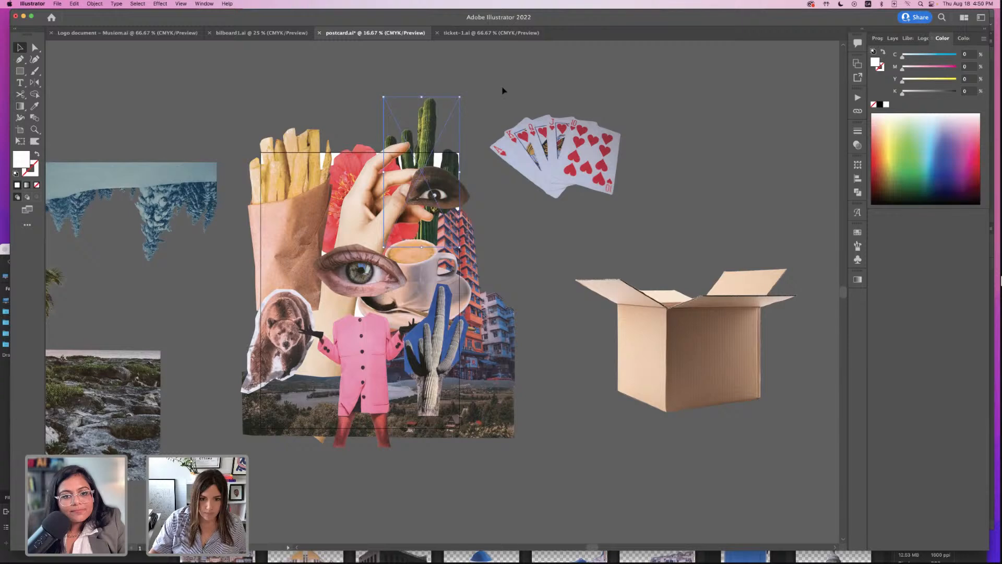
# - Enlarge the bear cut-out slightly over the collage's lower-left edge, and group all the collage artwork on the artboard
pyautogui.click(282, 338)
pyautogui.moveTo(281, 338)
pyautogui.mouseDown()
pyautogui.moveTo(292, 335)
pyautogui.moveTo(265, 296)
pyautogui.mouseUp()
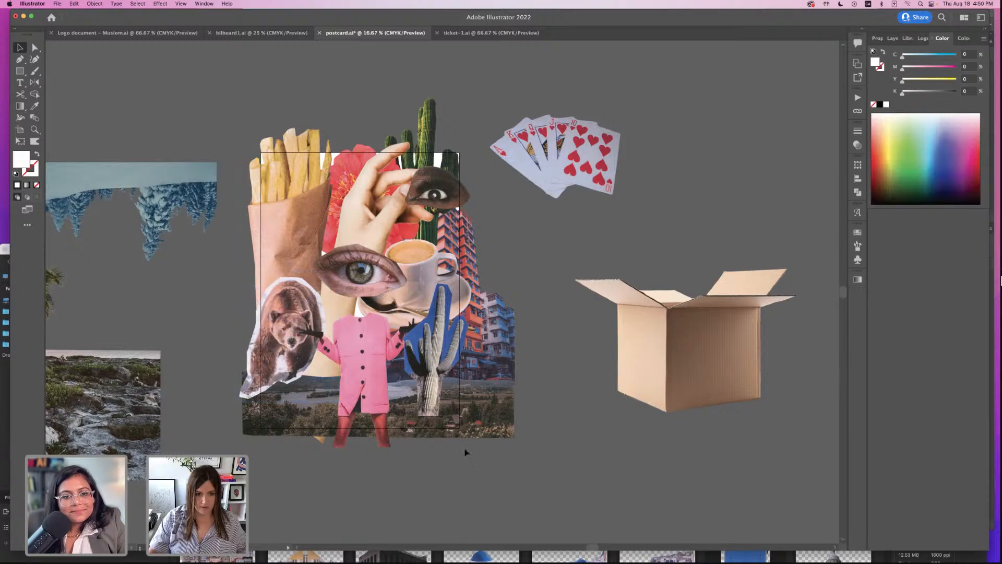
pyautogui.press('alt+super+a')
pyautogui.press('super+g')
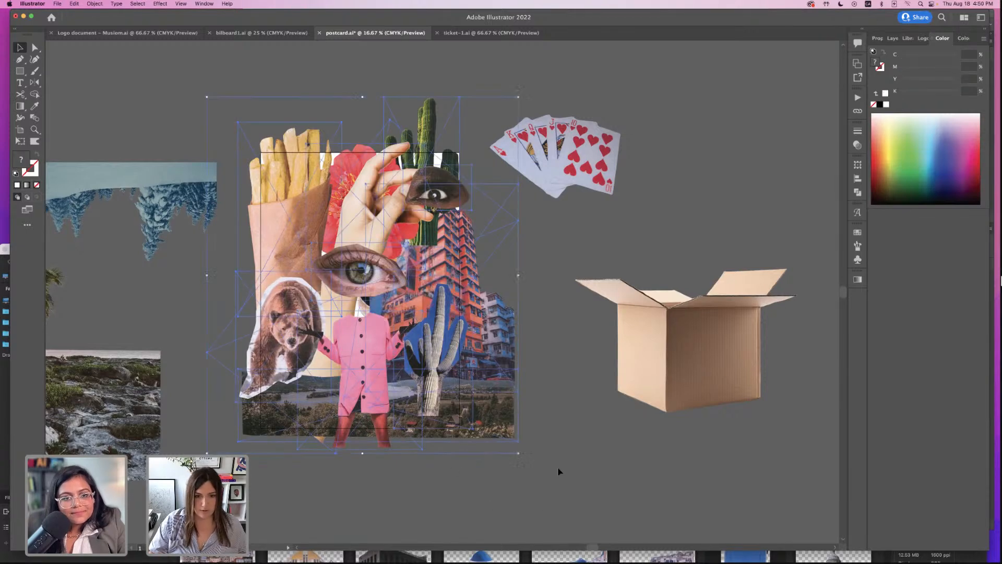
pyautogui.click(567, 486)
# - Draw a rectangle covering the whole postcard artboard and fill it with black, 000000
pyautogui.press('m')
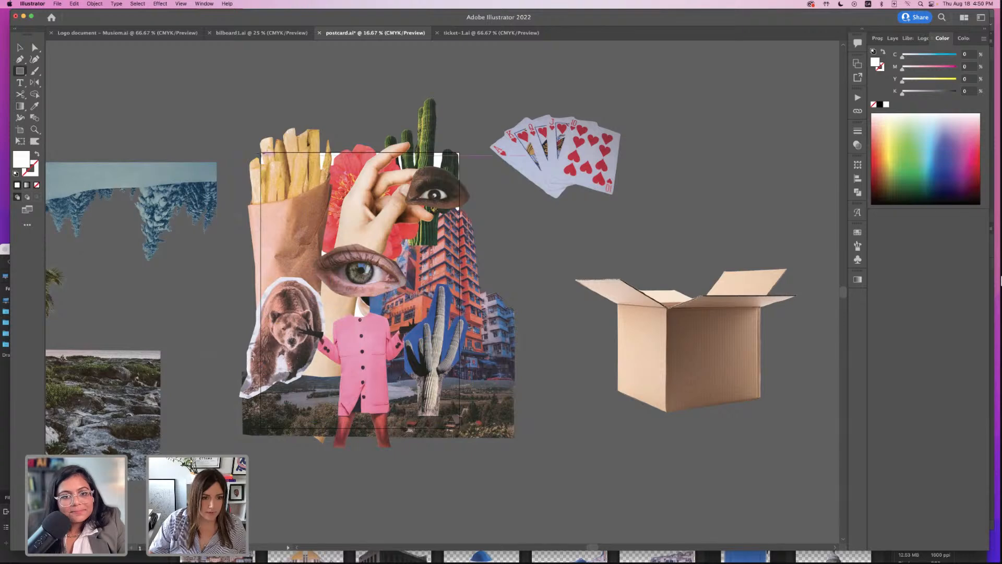
pyautogui.moveTo(261, 153); pyautogui.dragTo(459, 428)
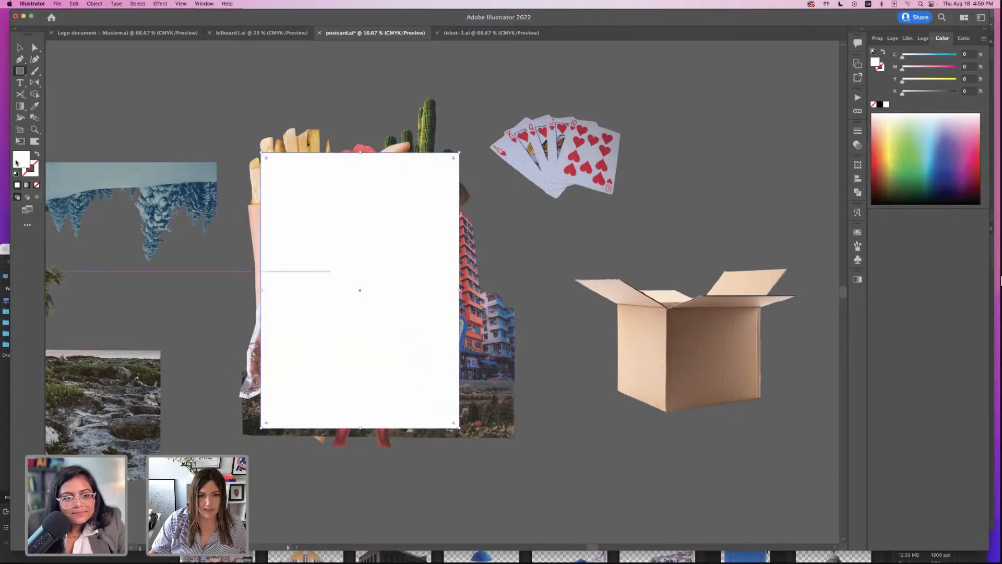
pyautogui.doubleClick(20, 159)
pyautogui.moveTo(449, 308); pyautogui.dragTo(463, 332)
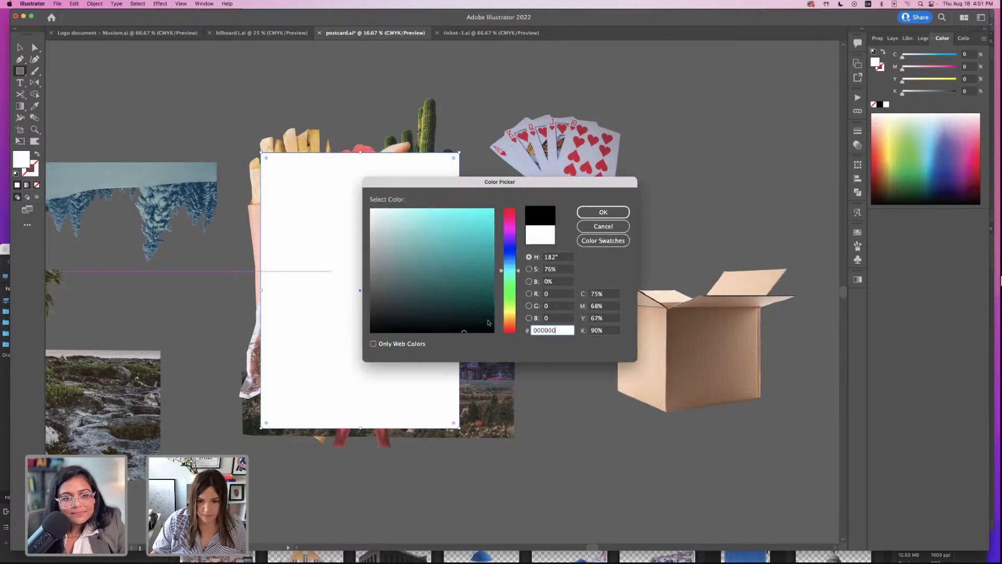
pyautogui.click(603, 212)
# - Open the stacking-order options for the black rectangle
pyautogui.click(98, 4)
pyautogui.moveTo(99, 25)
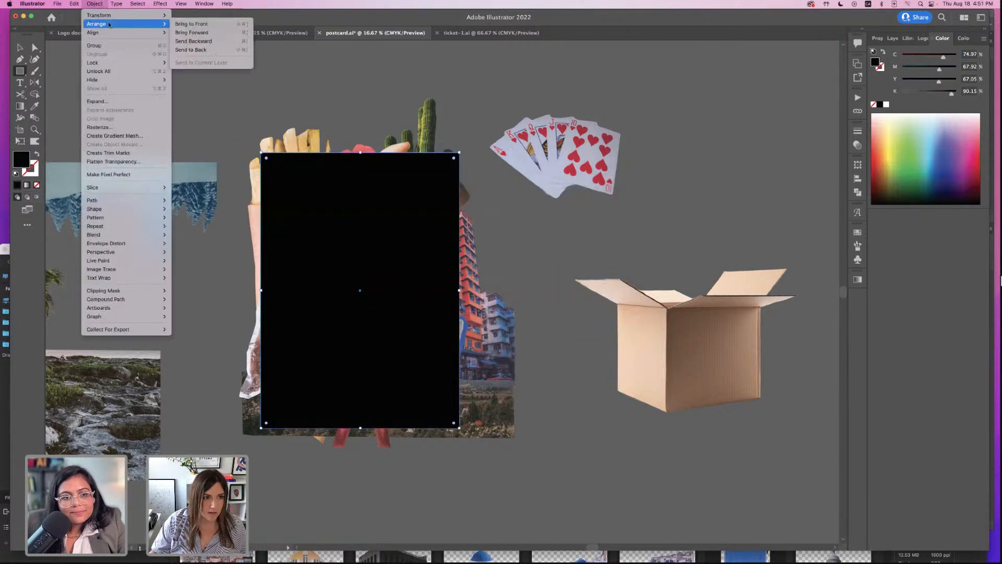